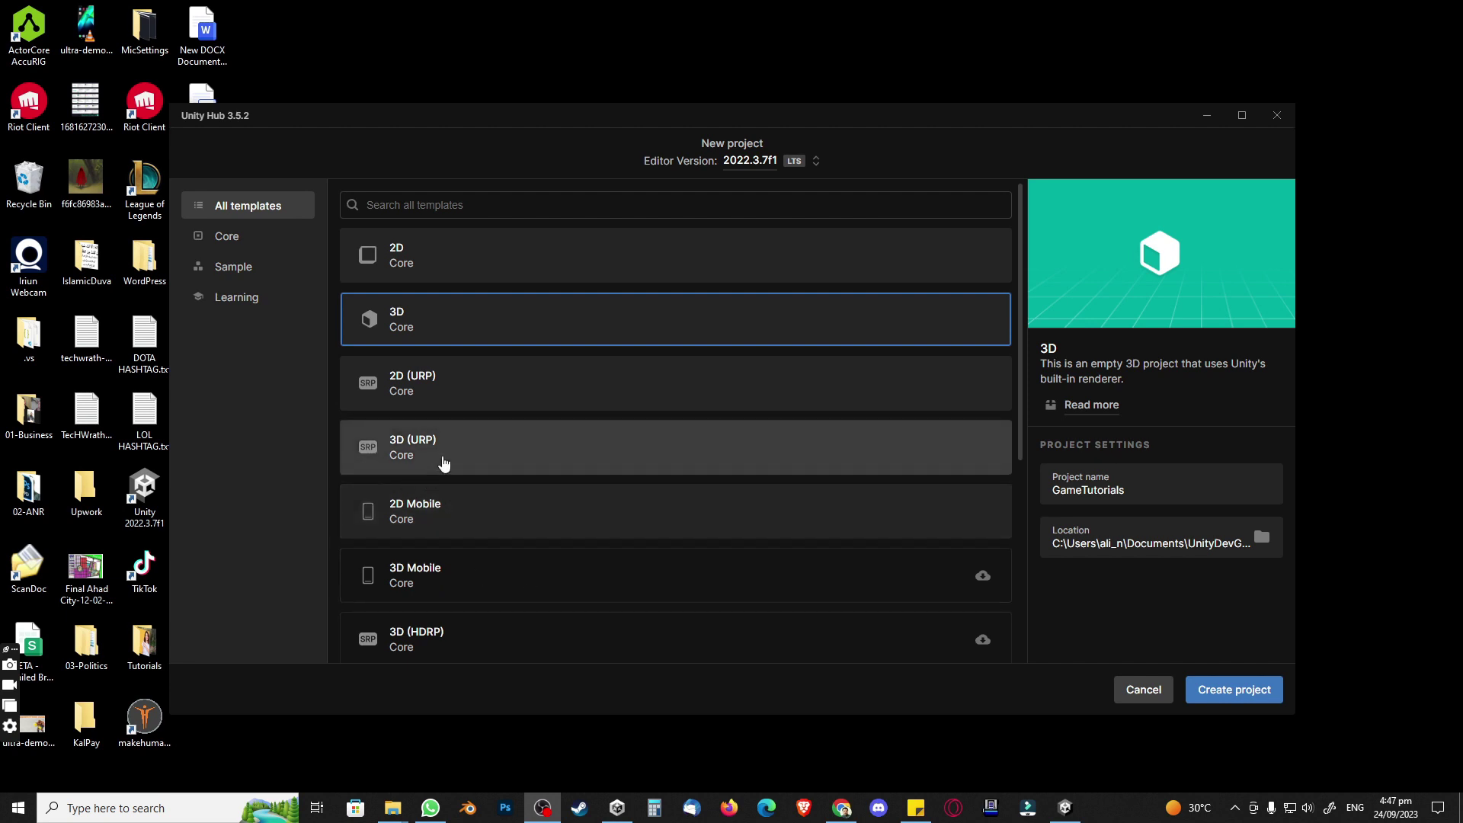
Step: Create a new project named TheGroceryMission from the 3D (URP) core template
{"action": "left_click", "coordinate": [425, 457]}
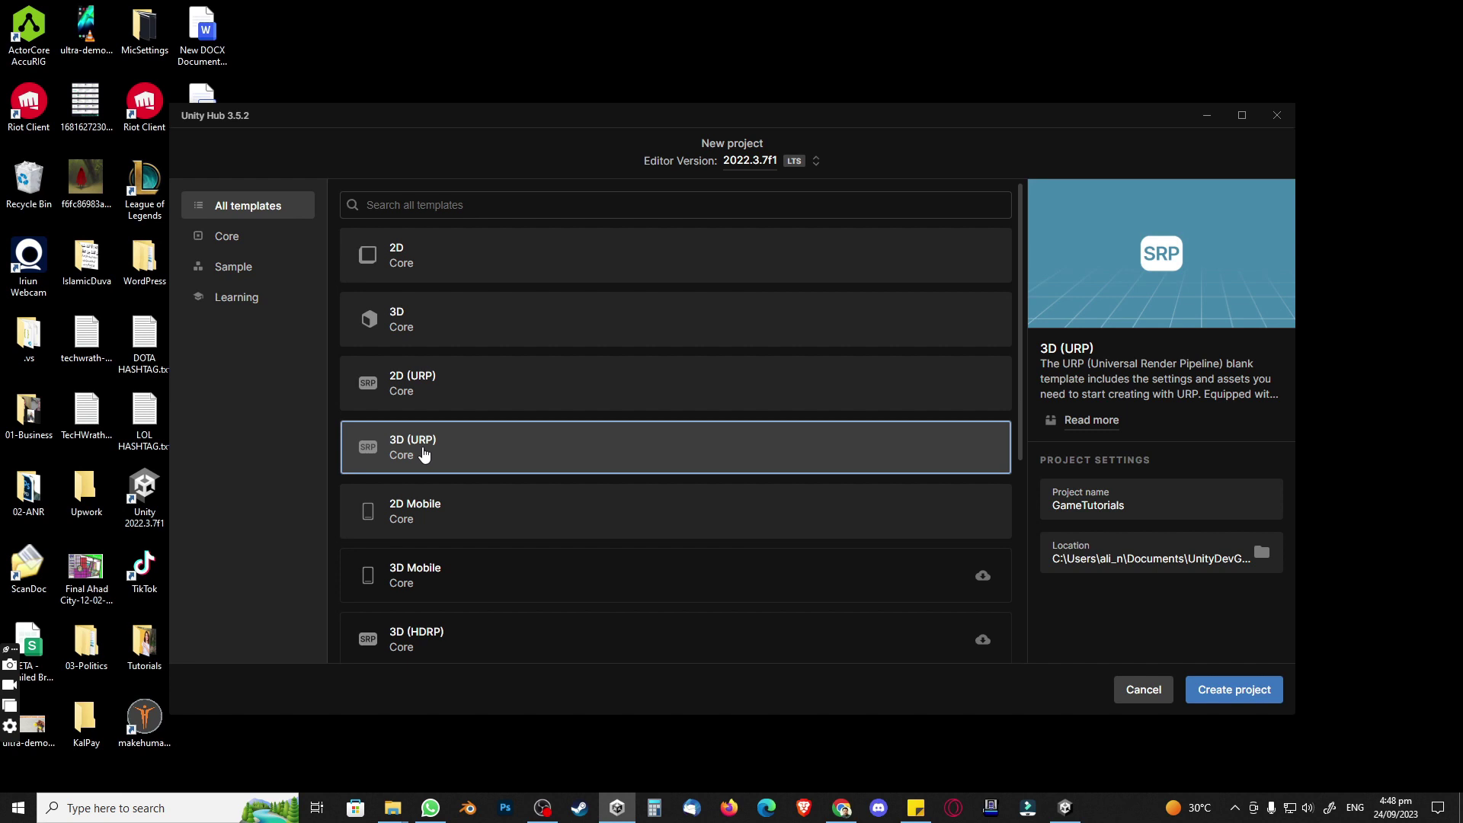
{"action": "left_click_drag", "start_coordinate": [1125, 505], "coordinate": [1051, 505]}
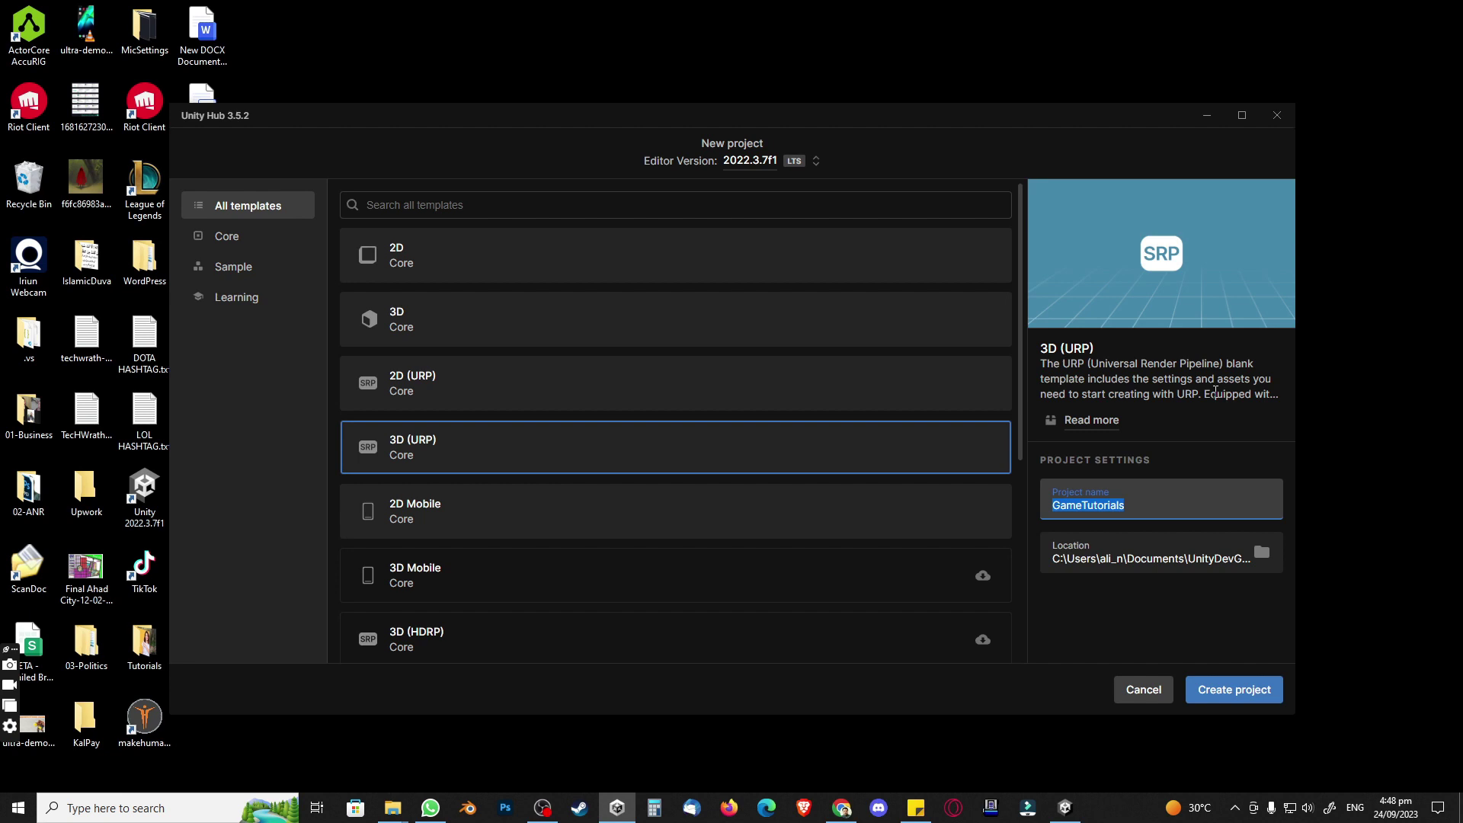
{"action": "type", "text": "TheGroceryMission"}
{"action": "left_click", "coordinate": [1217, 695]}
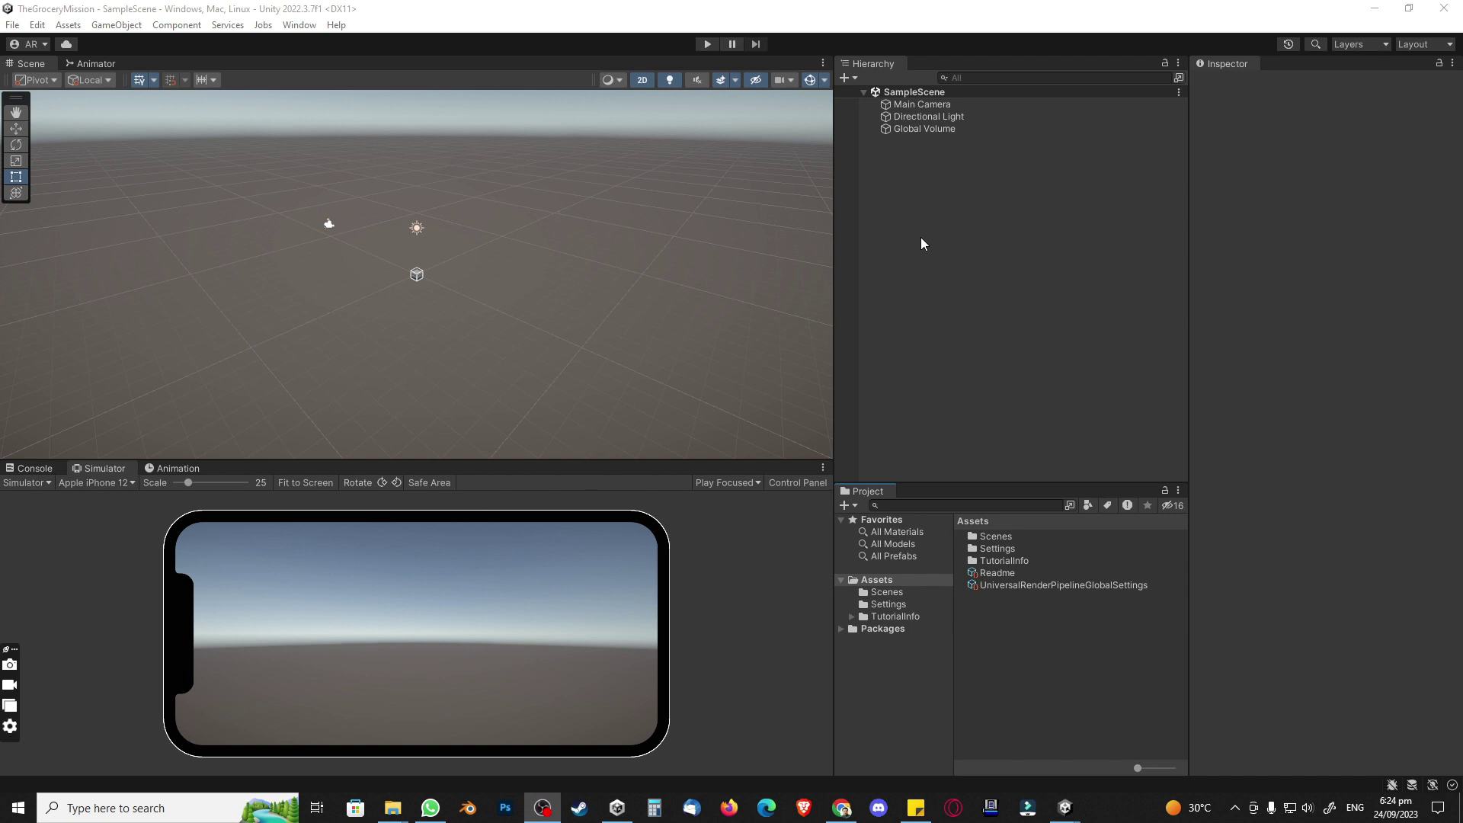
Step: Open the Scenes folder in the project's assets
{"action": "left_click", "coordinate": [902, 247]}
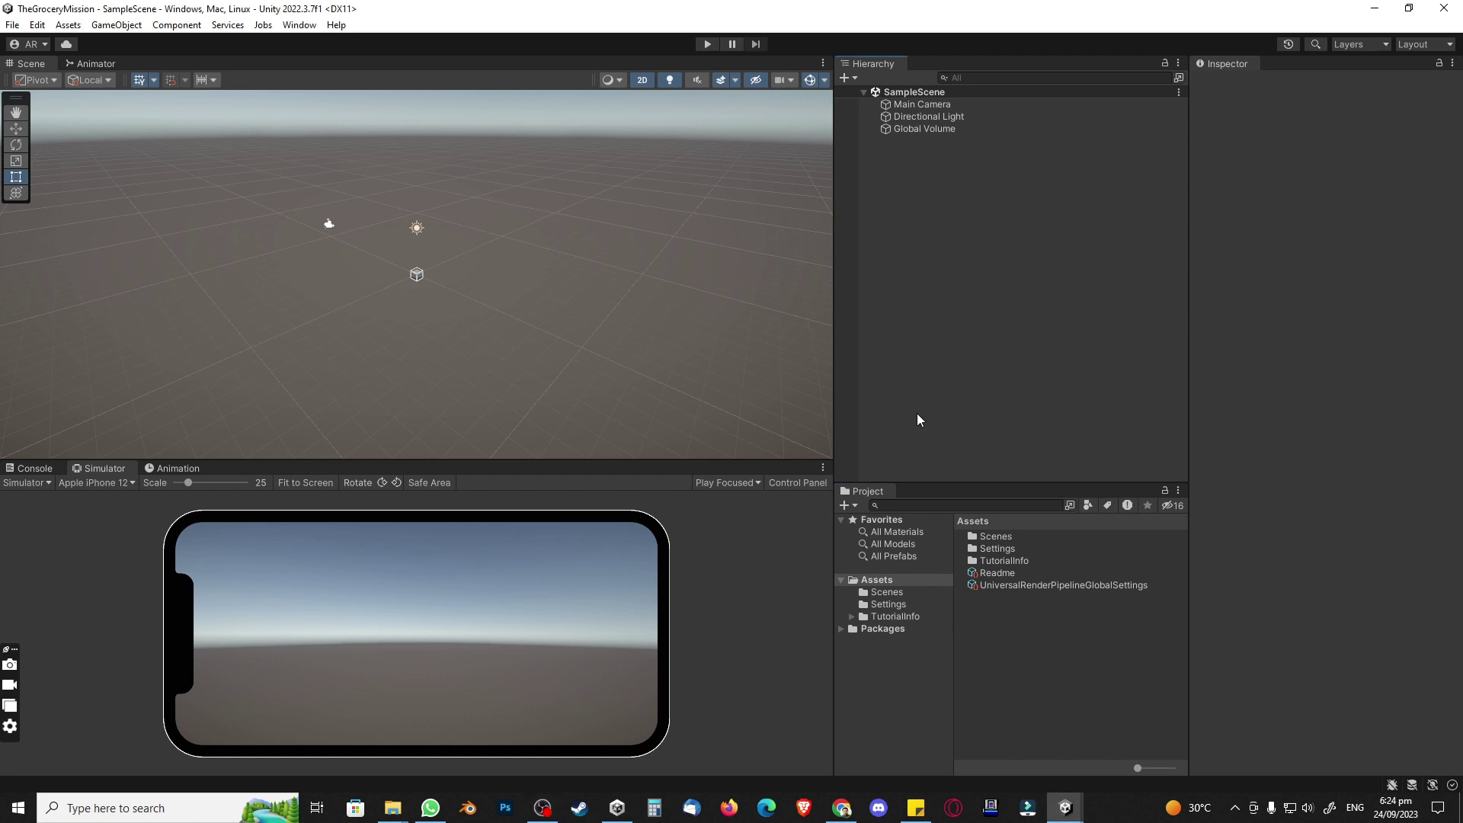
{"action": "left_click", "coordinate": [887, 595]}
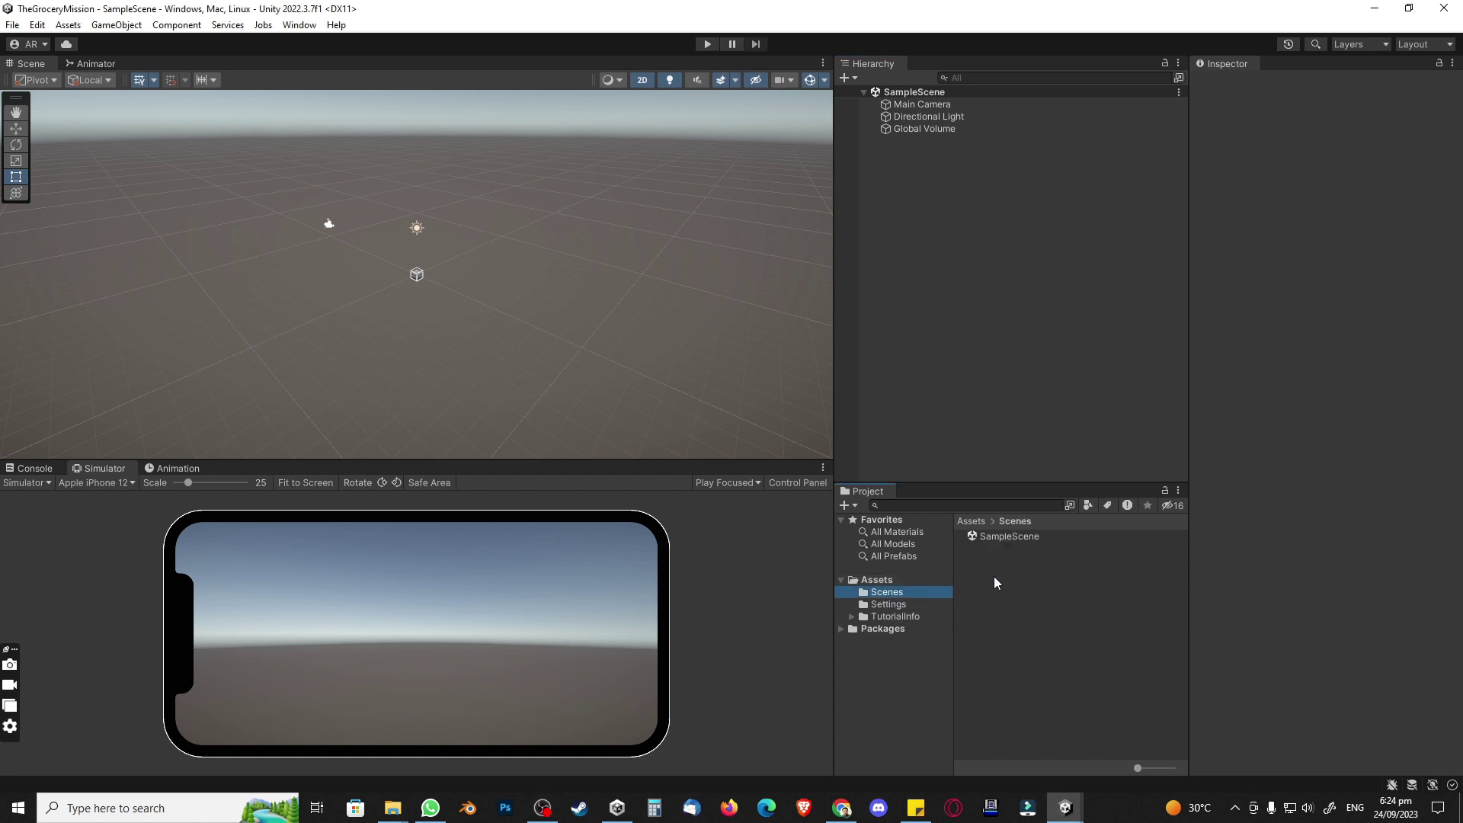
{"action": "right_click", "coordinate": [1000, 567]}
{"action": "mouse_move", "coordinate": [1111, 152]}
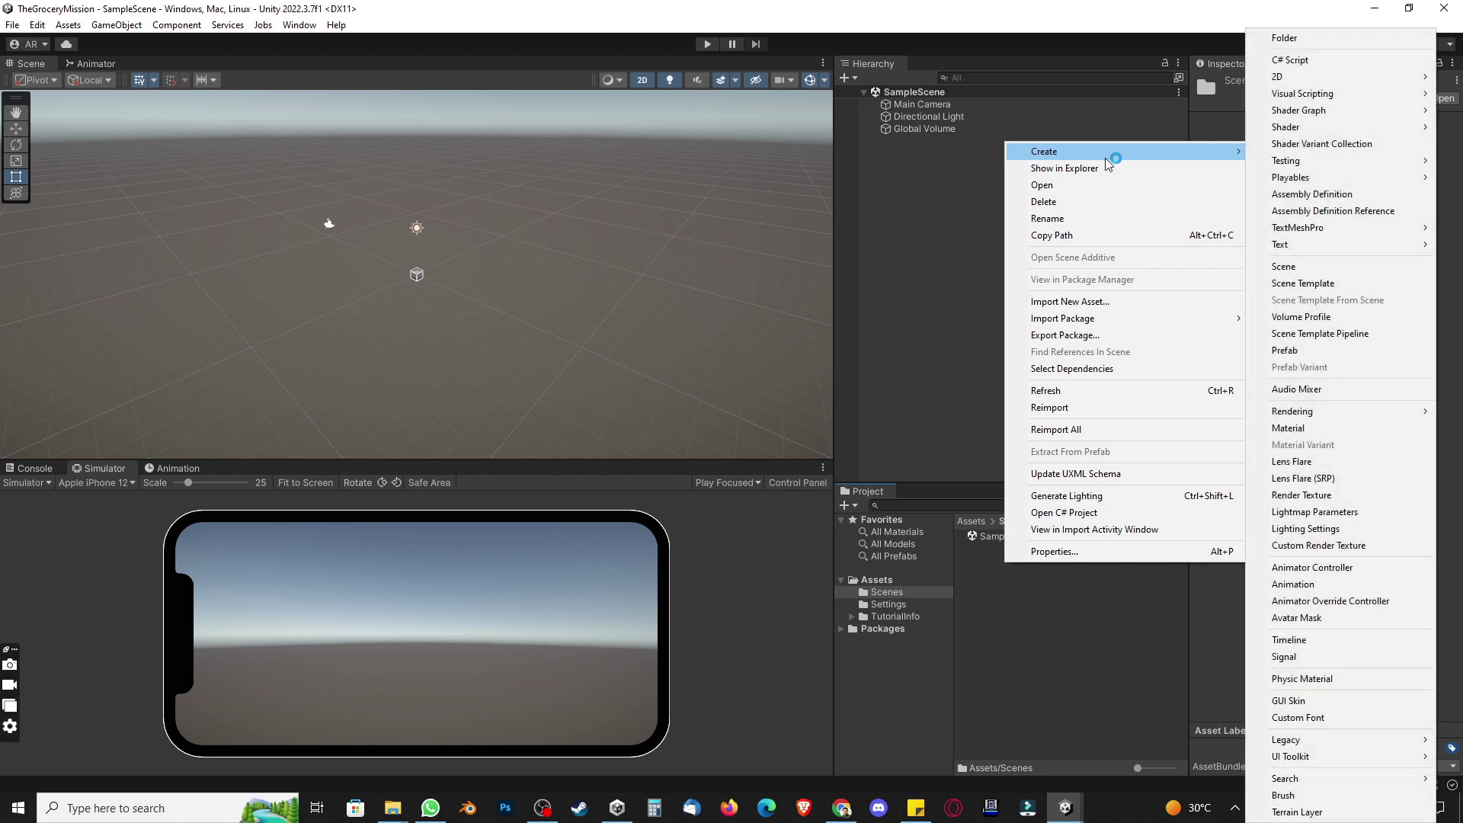
{"action": "right_click", "coordinate": [996, 602]}
{"action": "right_click", "coordinate": [994, 602]}
{"action": "left_click", "coordinate": [1004, 623]}
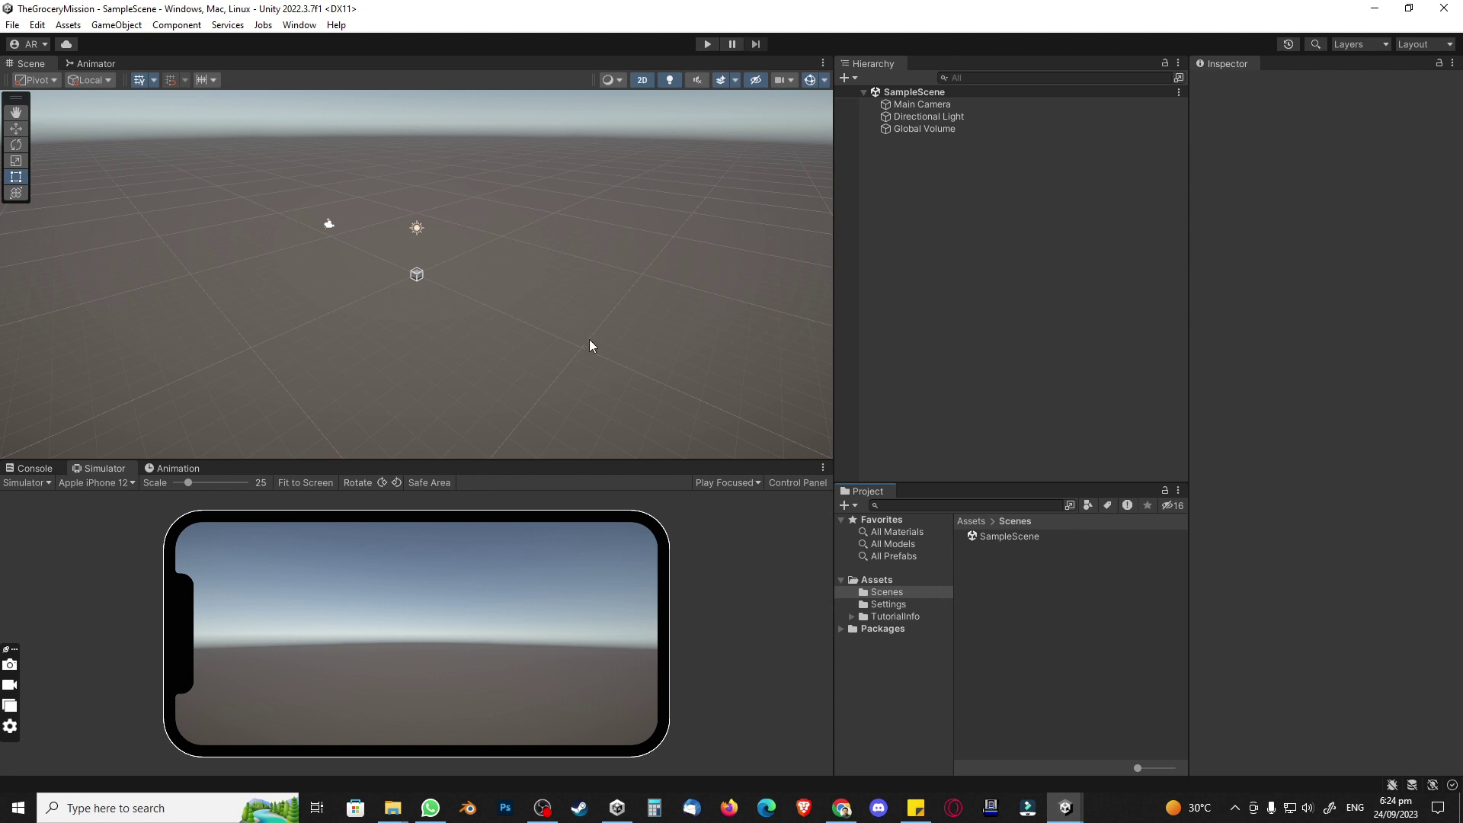
{"action": "left_click", "coordinate": [1417, 44]}
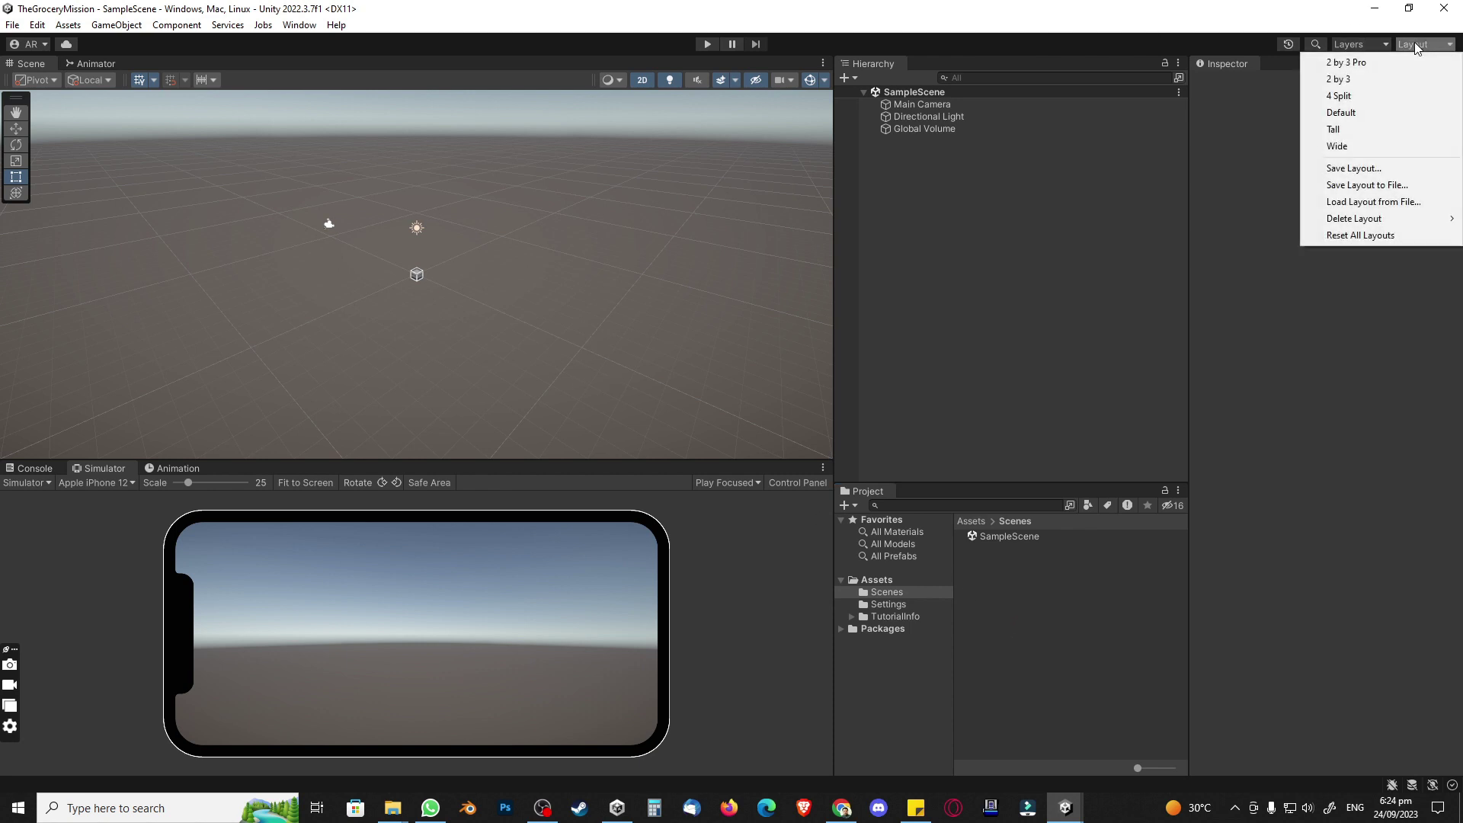
{"action": "left_click", "coordinate": [1417, 45]}
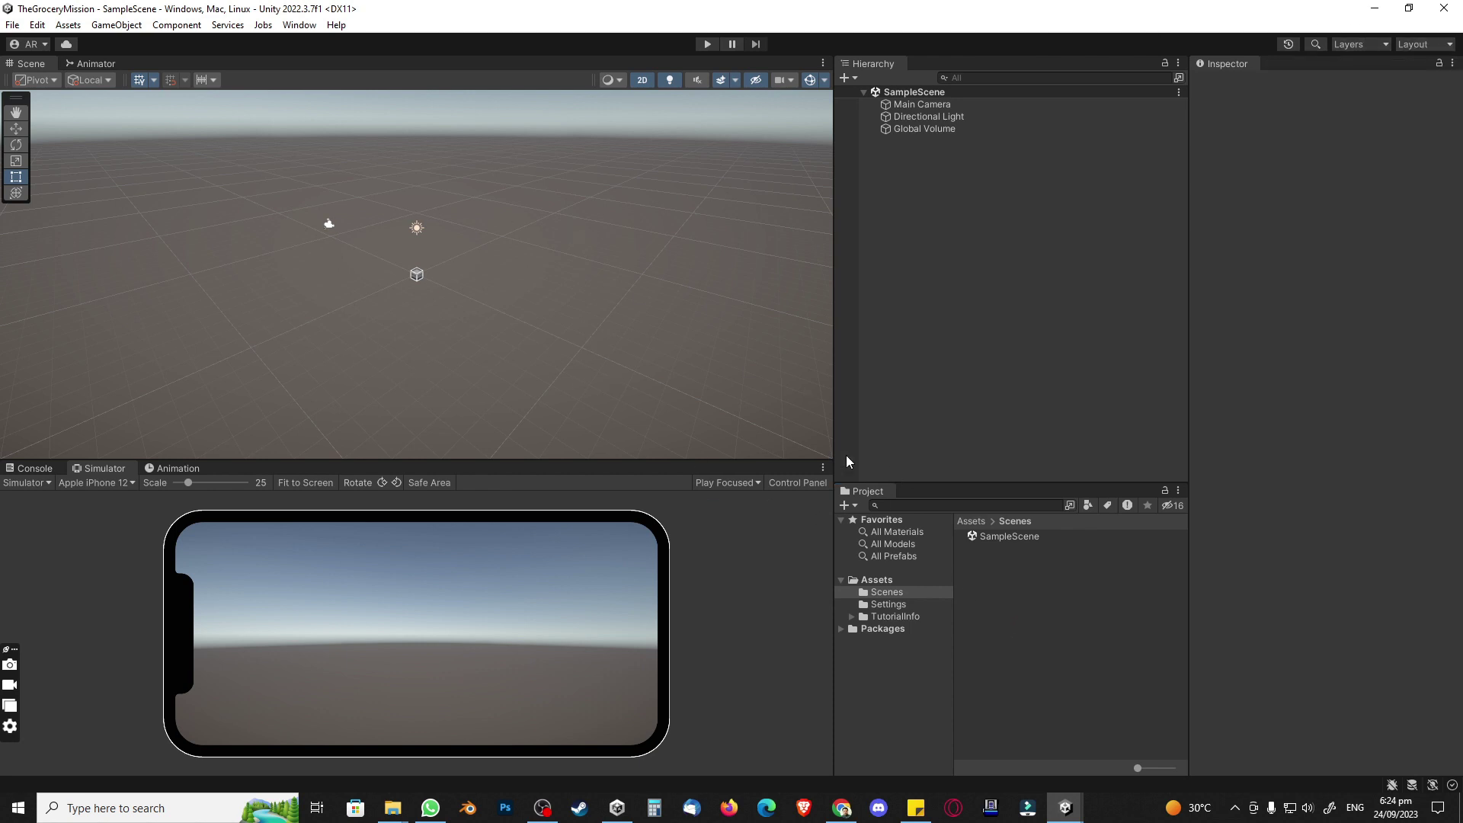
Step: Create a new scene asset named HomeScene in the Scenes folder
{"action": "left_click", "coordinate": [967, 582]}
{"action": "right_click", "coordinate": [998, 577]}
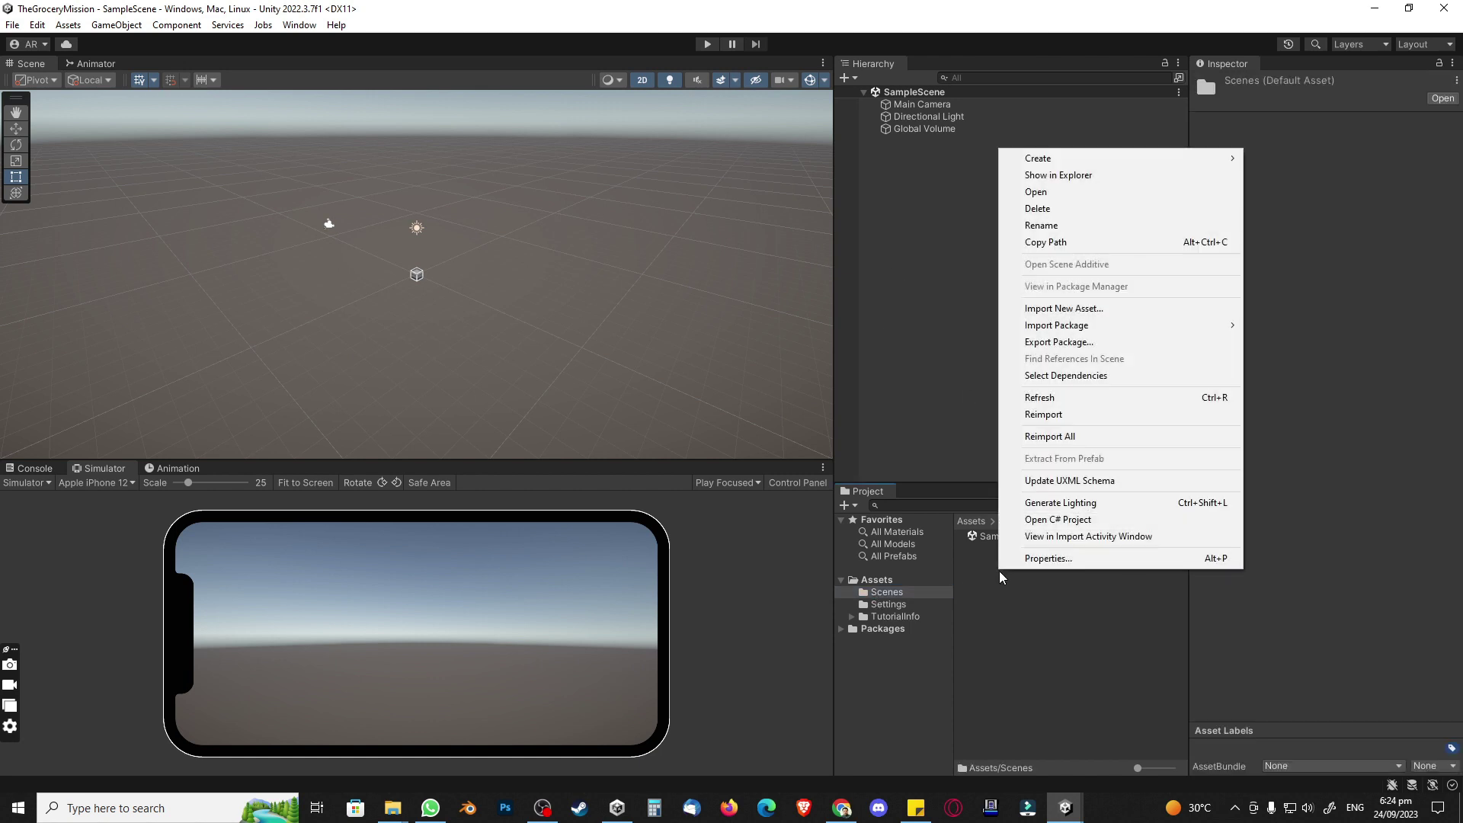
{"action": "mouse_move", "coordinate": [1075, 171]}
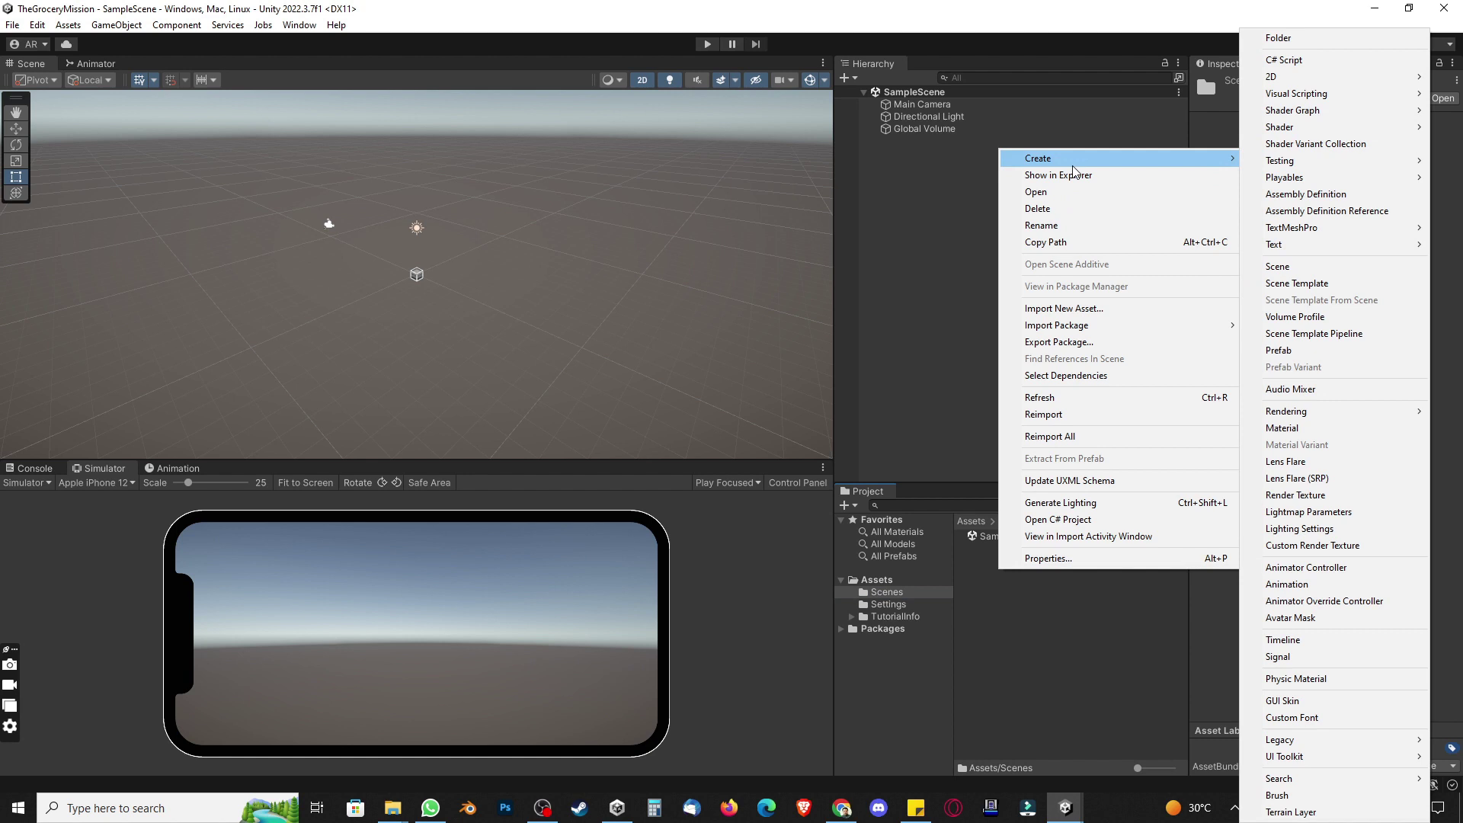
{"action": "mouse_move", "coordinate": [1308, 169]}
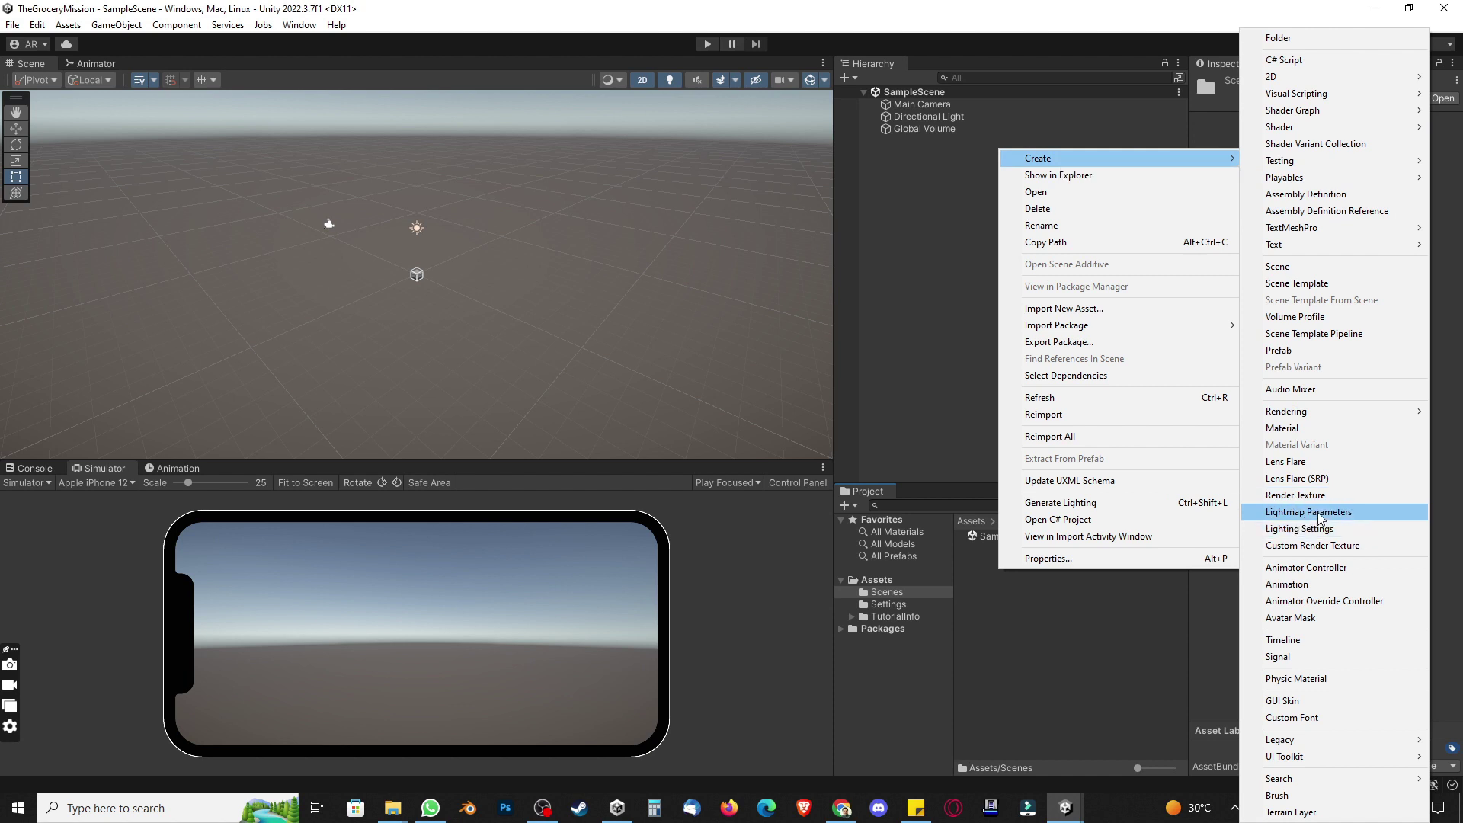
{"action": "left_click", "coordinate": [1288, 267]}
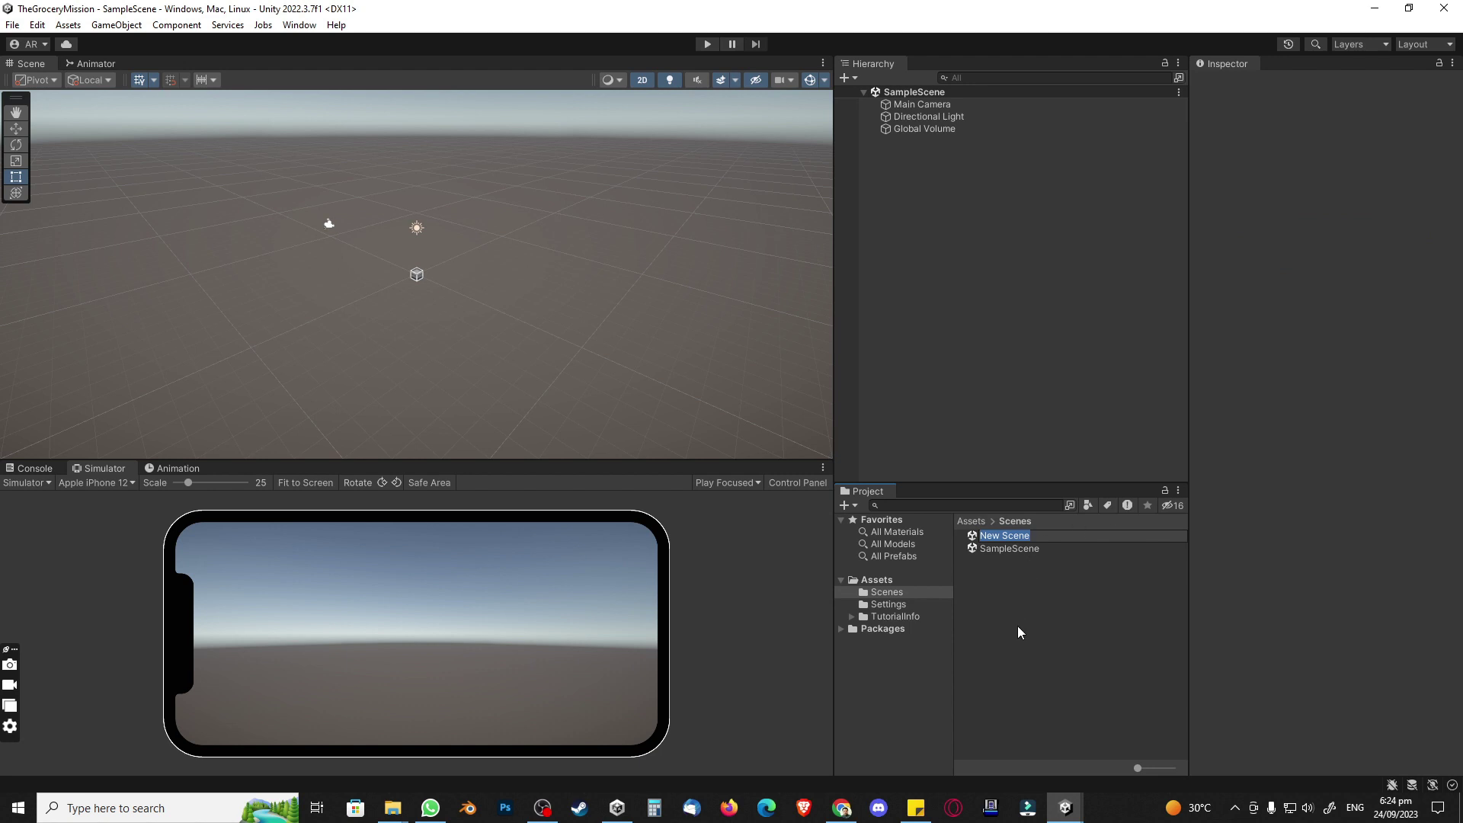
{"action": "type", "text": "HomeScene"}
{"action": "key", "text": "Return"}
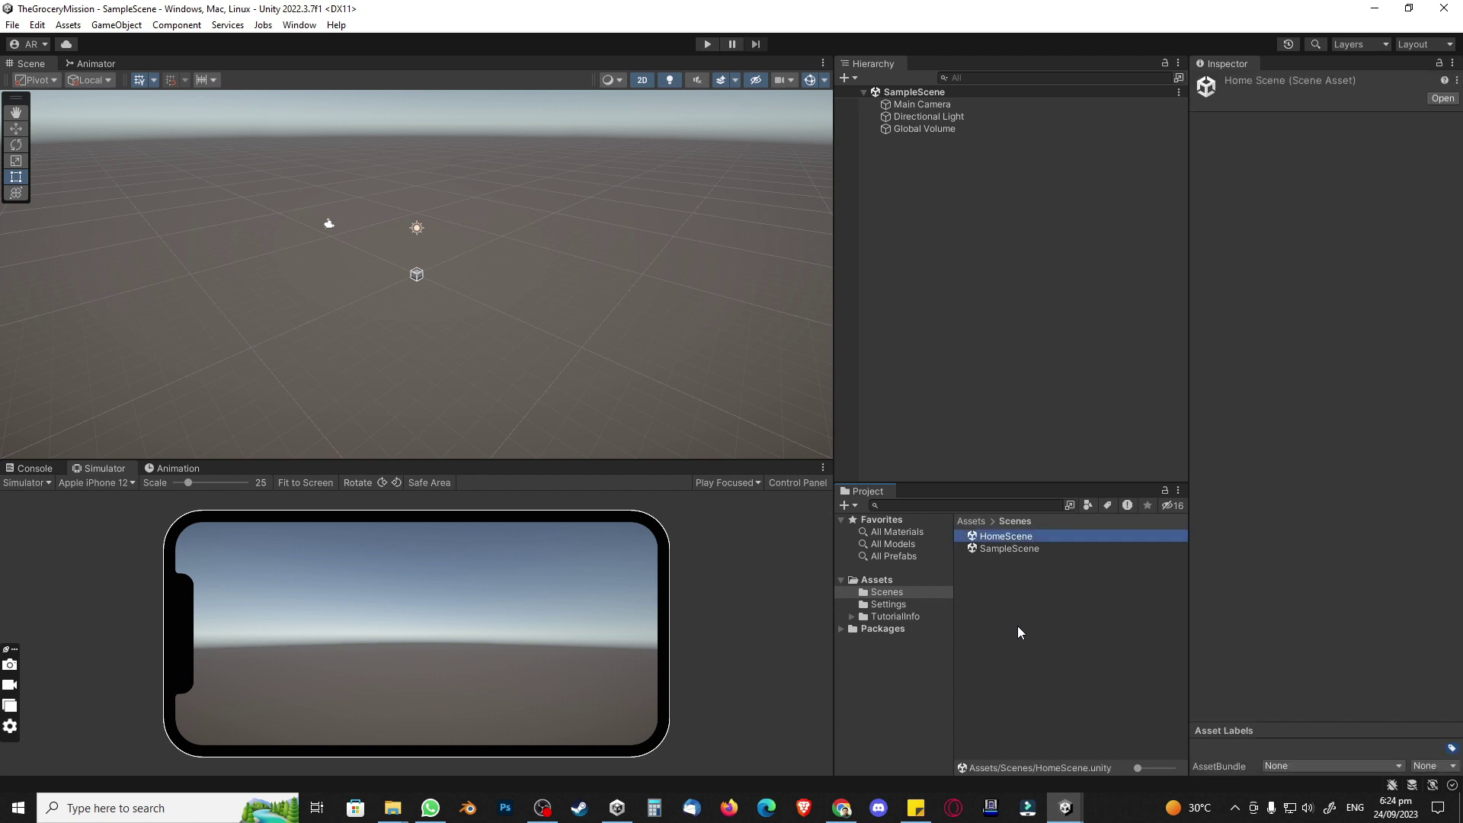
Step: Open HomeScene for editing and delete the SampleScene asset from the Scenes folder
{"action": "double_click", "coordinate": [1017, 537]}
{"action": "left_click", "coordinate": [1014, 573]}
{"action": "left_click", "coordinate": [1000, 549]}
{"action": "key", "text": "Delete"}
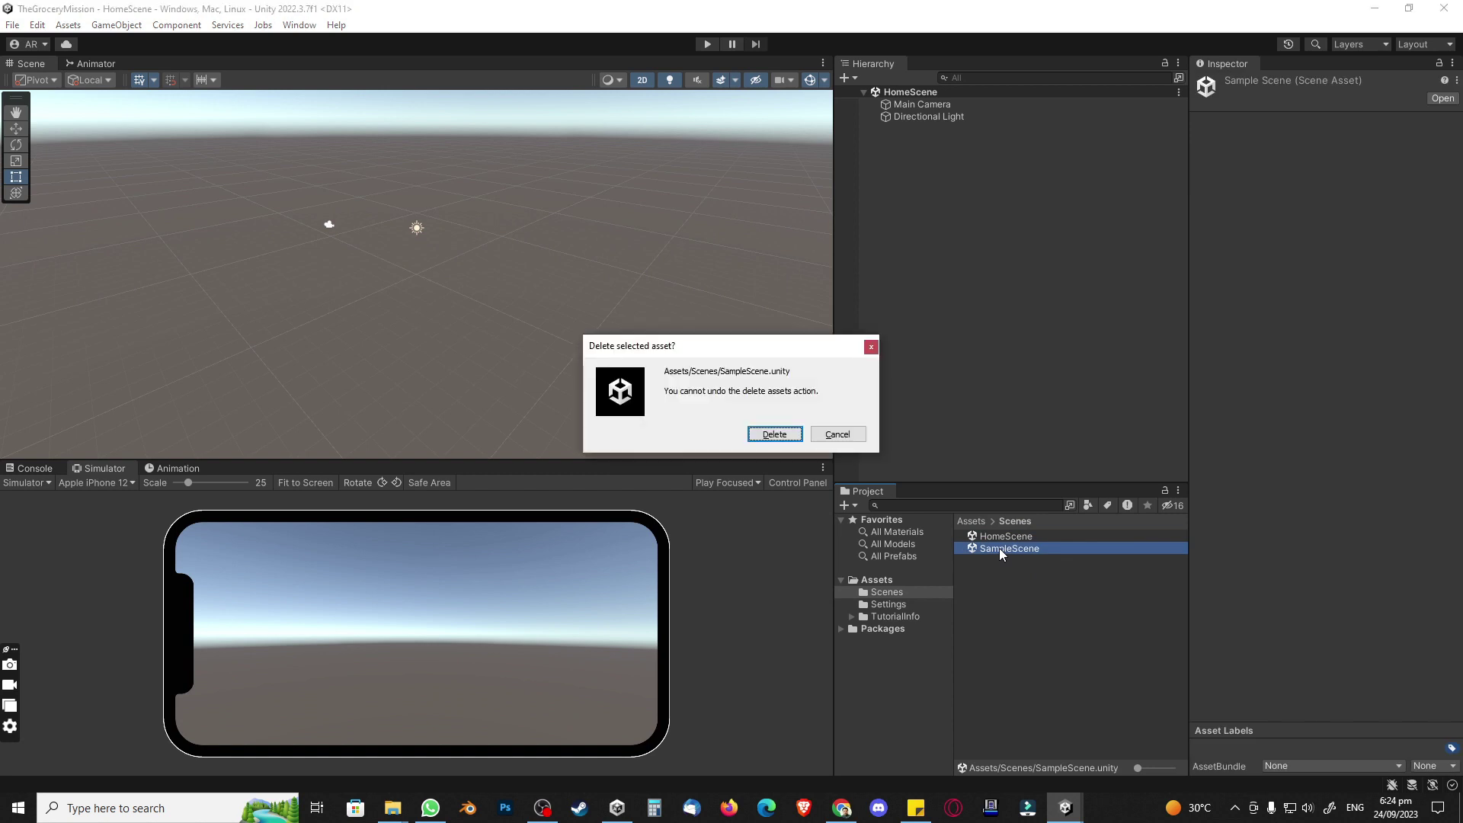
{"action": "left_click", "coordinate": [775, 434]}
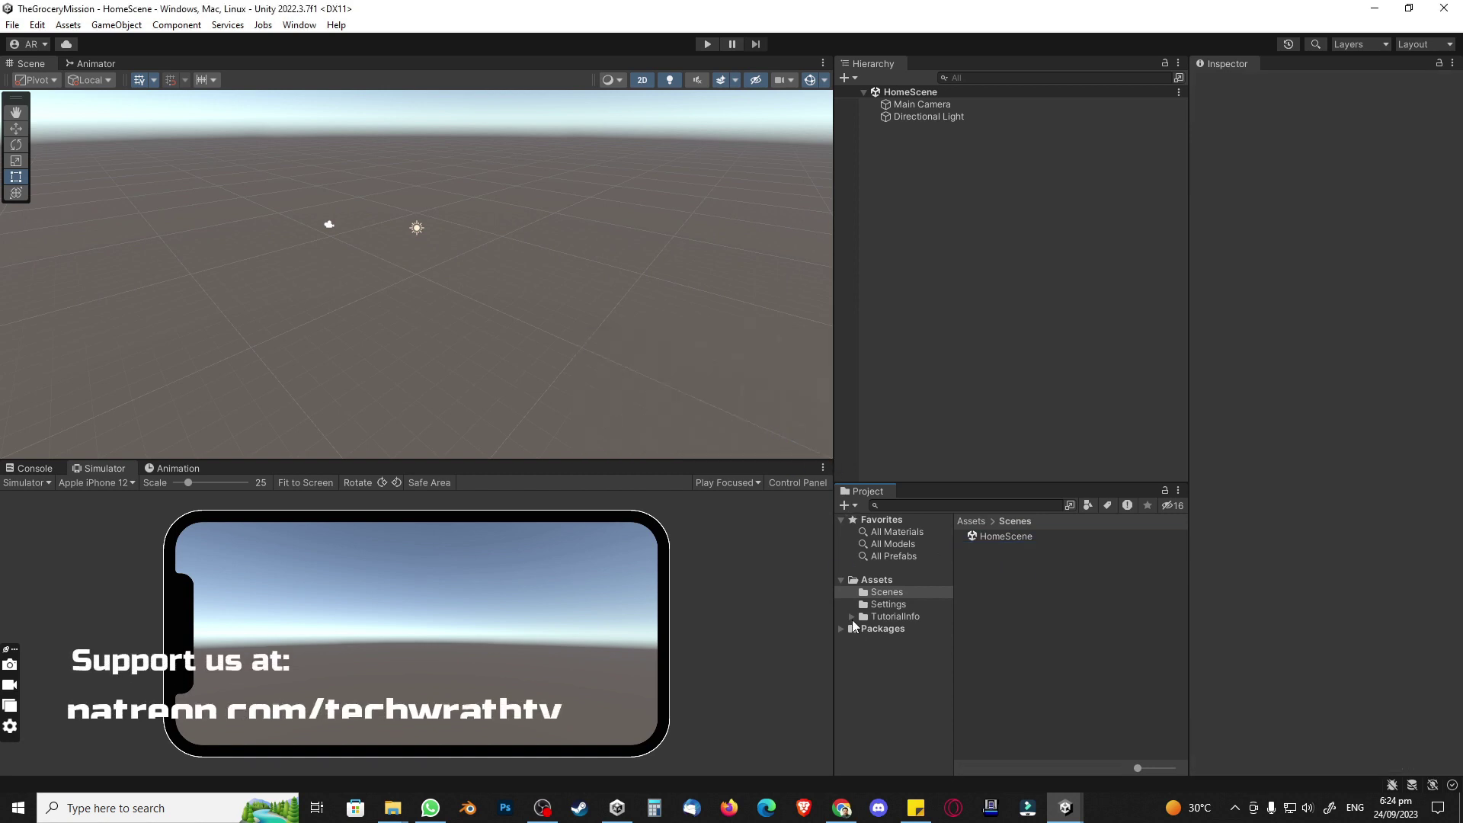
Step: Delete the TutorialInfo folder from the project's assets
{"action": "left_click", "coordinate": [884, 618]}
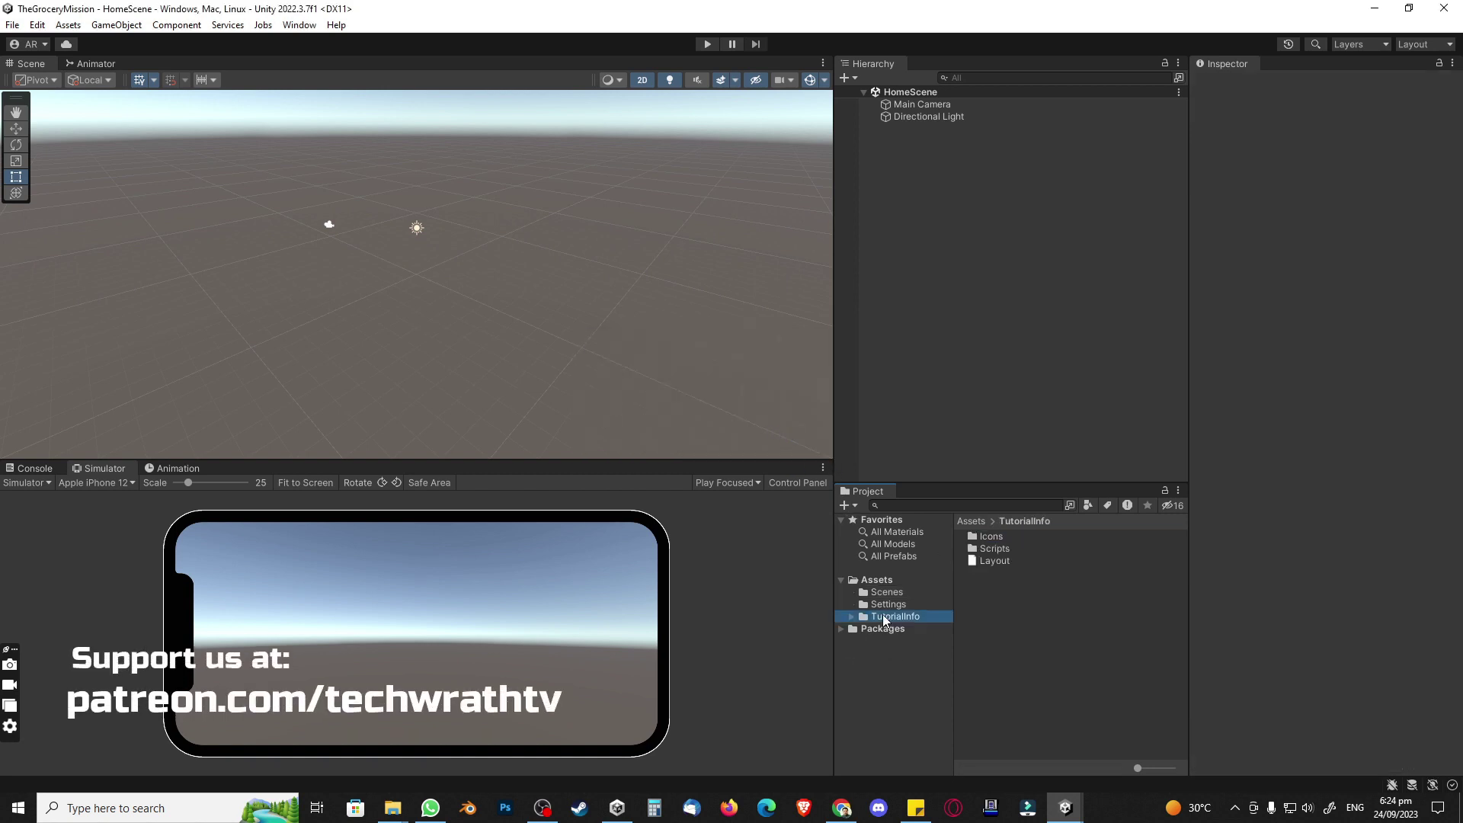
{"action": "key", "text": "Delete"}
{"action": "left_click", "coordinate": [775, 432]}
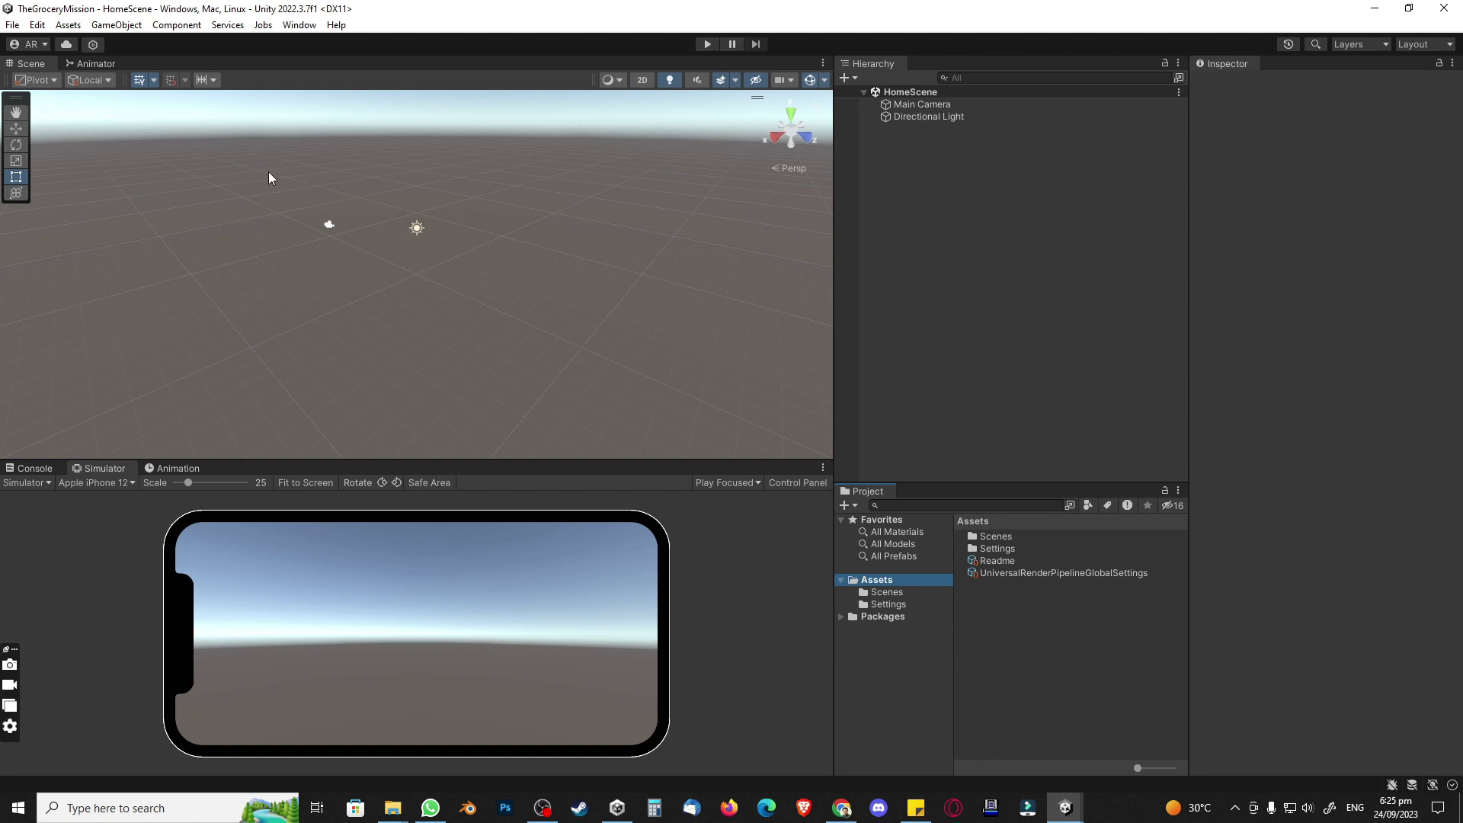
Step: Switch the project's build platform to Android in the build settings
{"action": "left_click", "coordinate": [12, 25]}
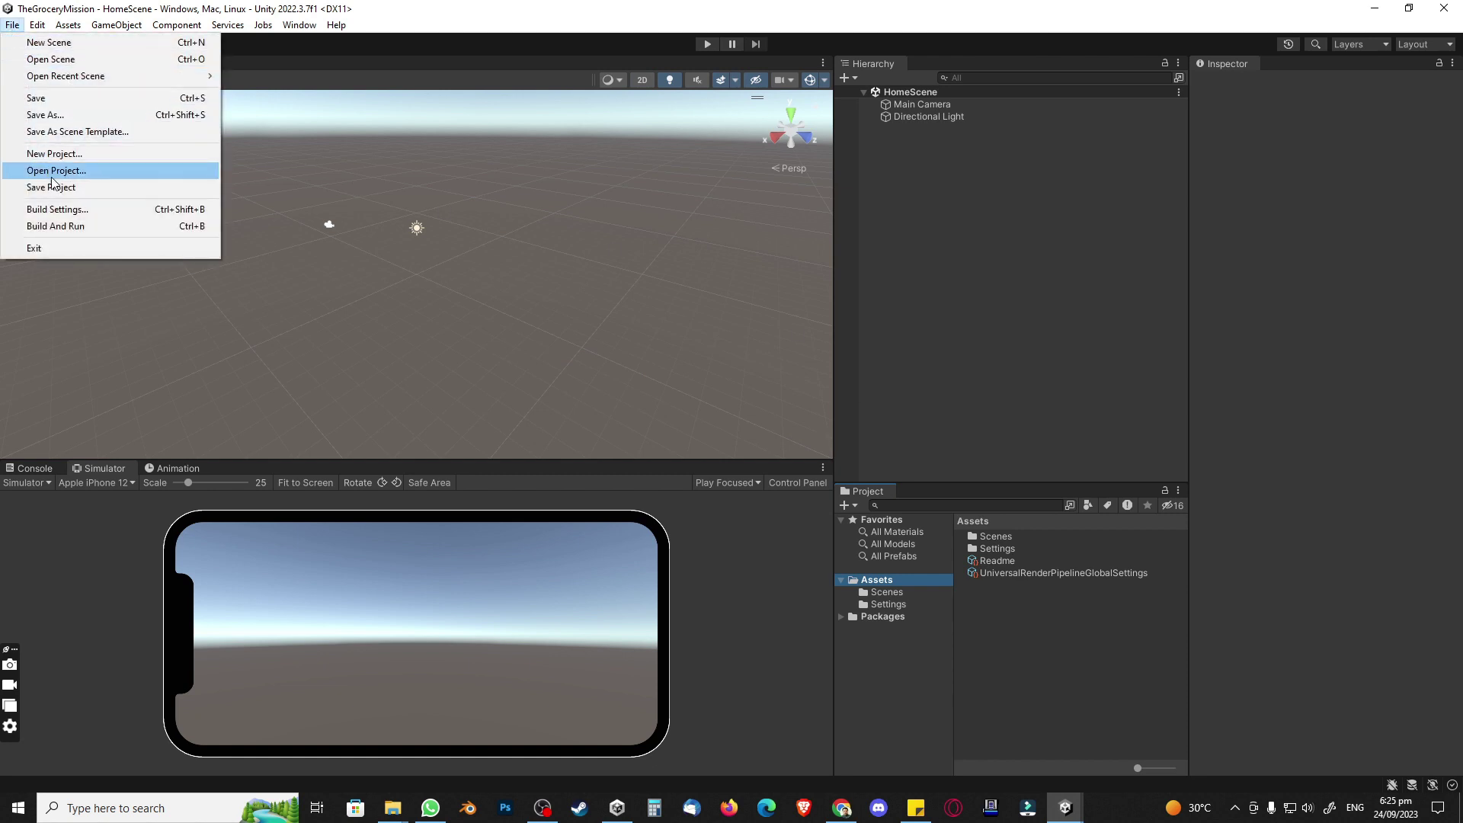
{"action": "left_click", "coordinate": [73, 210]}
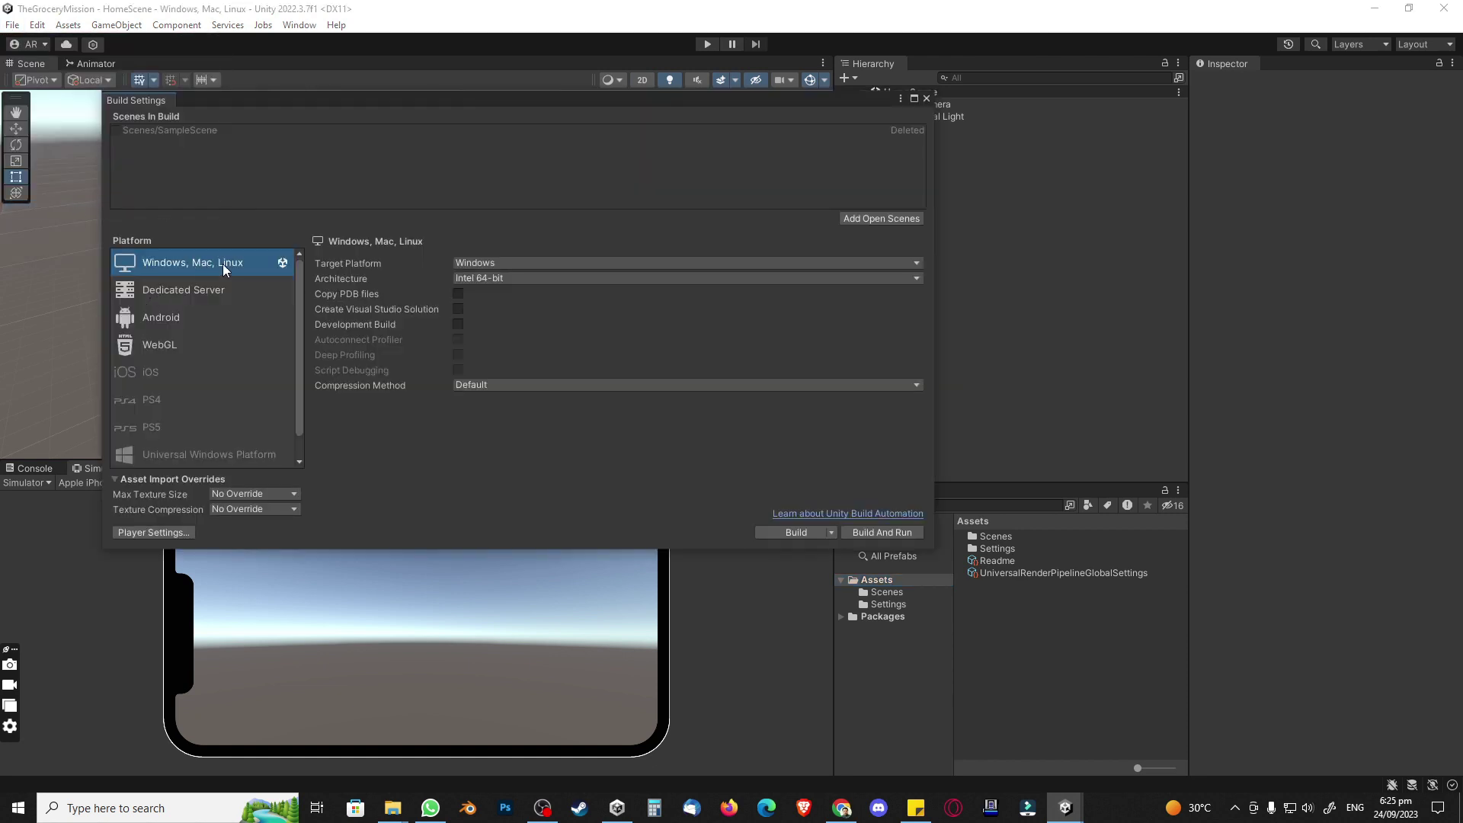
{"action": "left_click", "coordinate": [172, 315]}
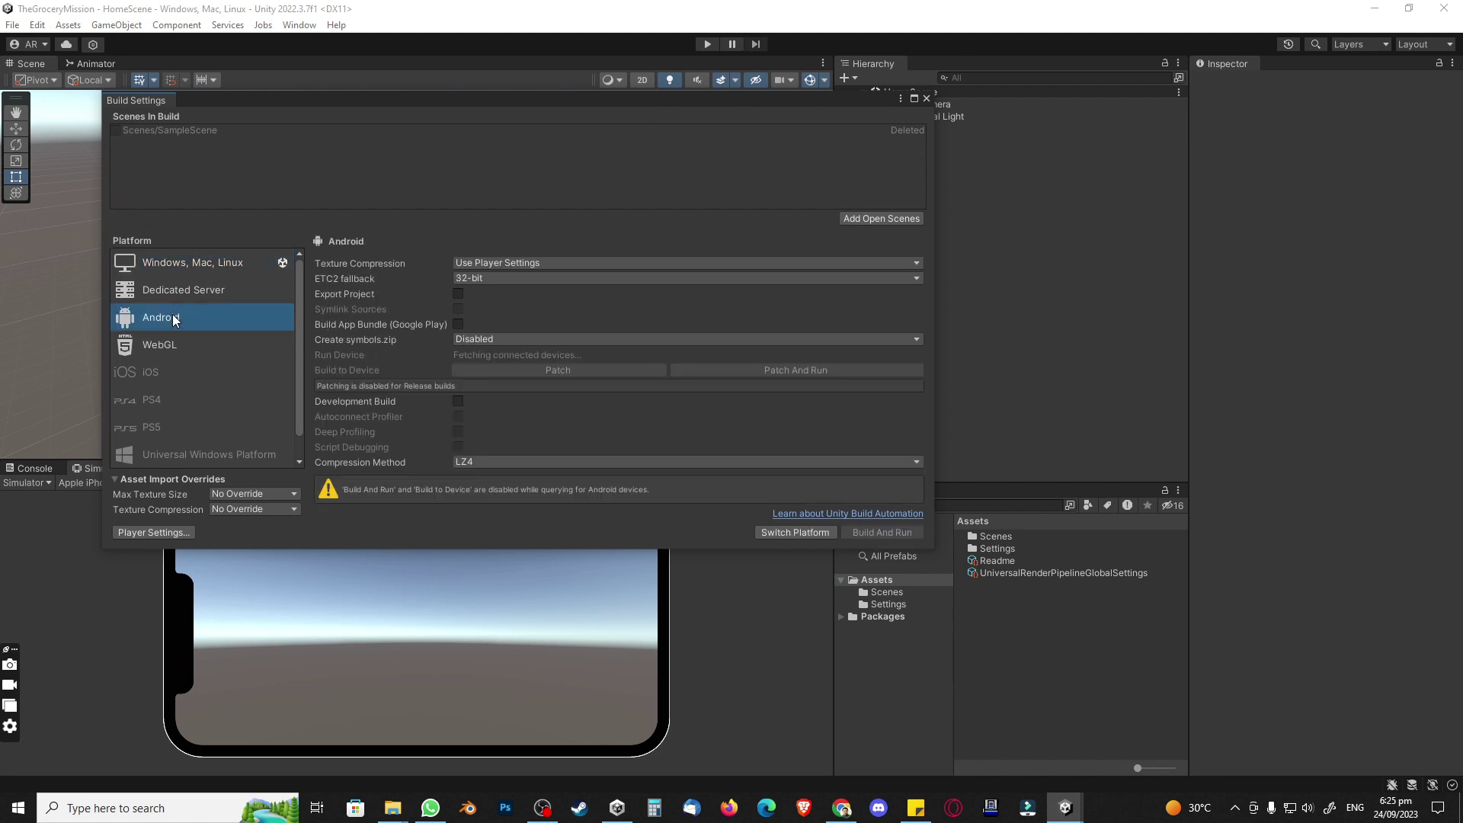
{"action": "left_click", "coordinate": [770, 532]}
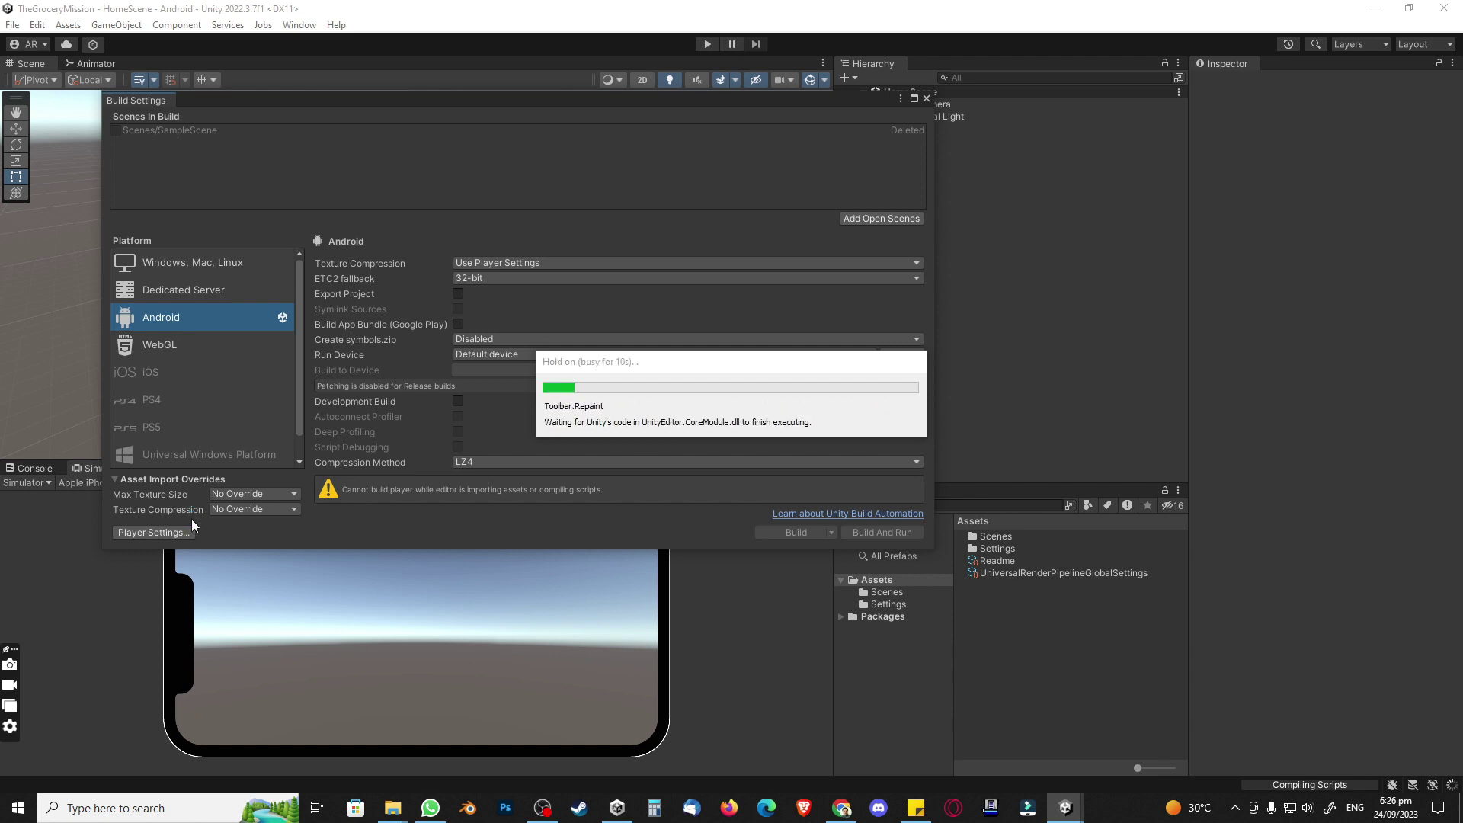
Step: Set the company name to TechWrath in the Player settings
{"action": "left_click", "coordinate": [190, 526]}
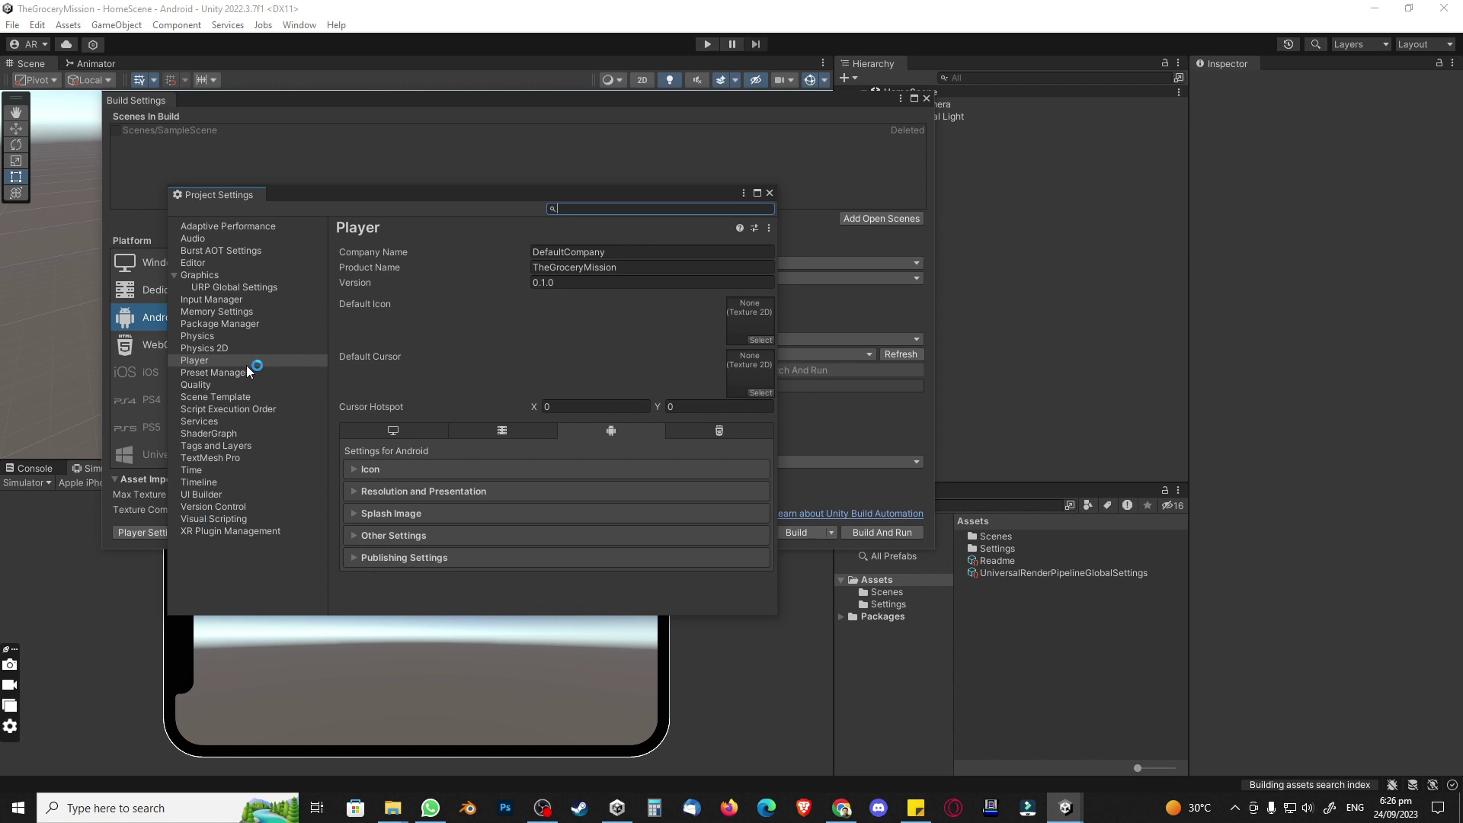
{"action": "left_click", "coordinate": [633, 248]}
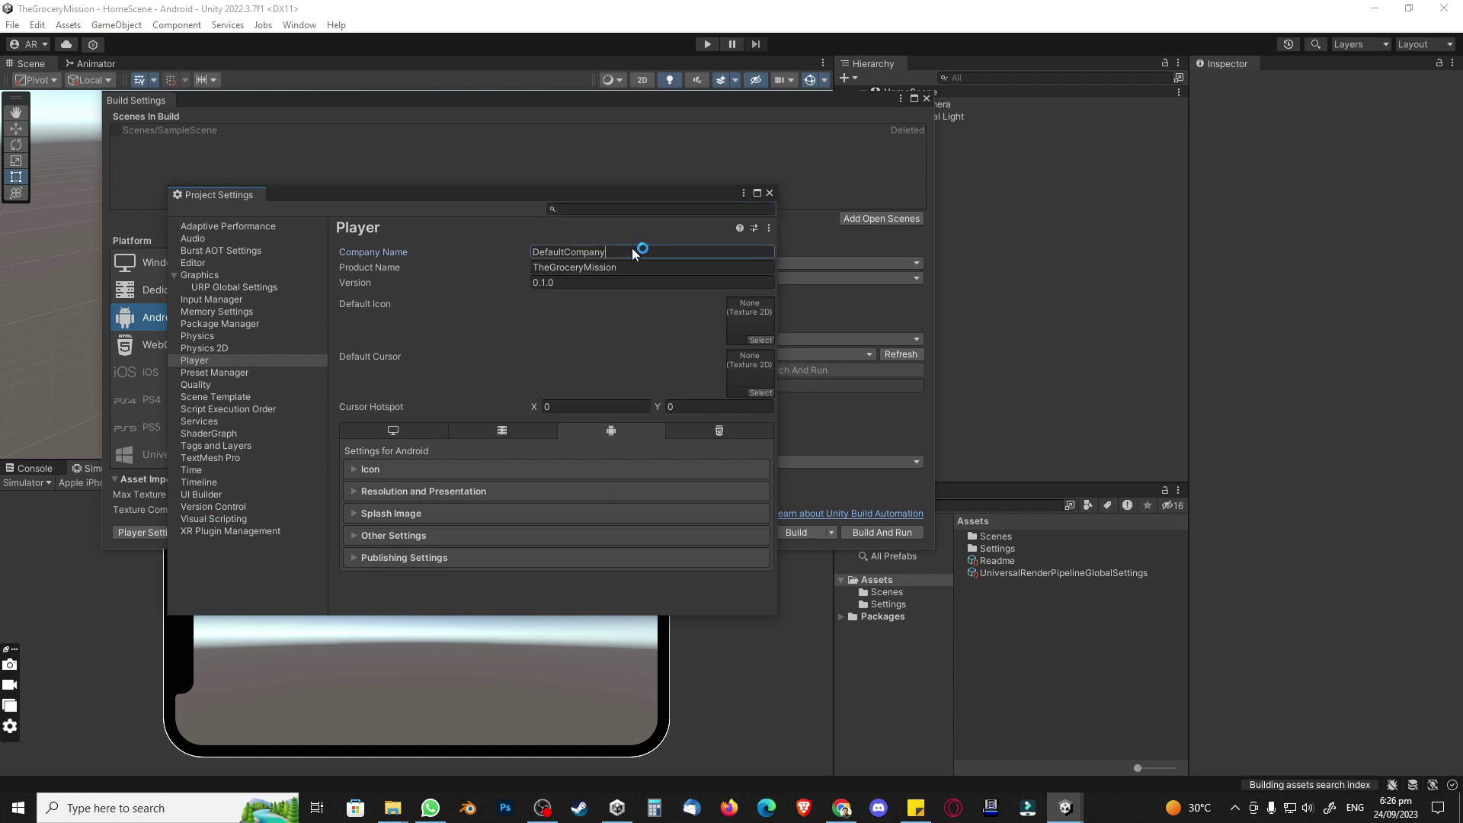
{"action": "type", "text": "TechWrath"}
{"action": "key", "text": "Tab"}
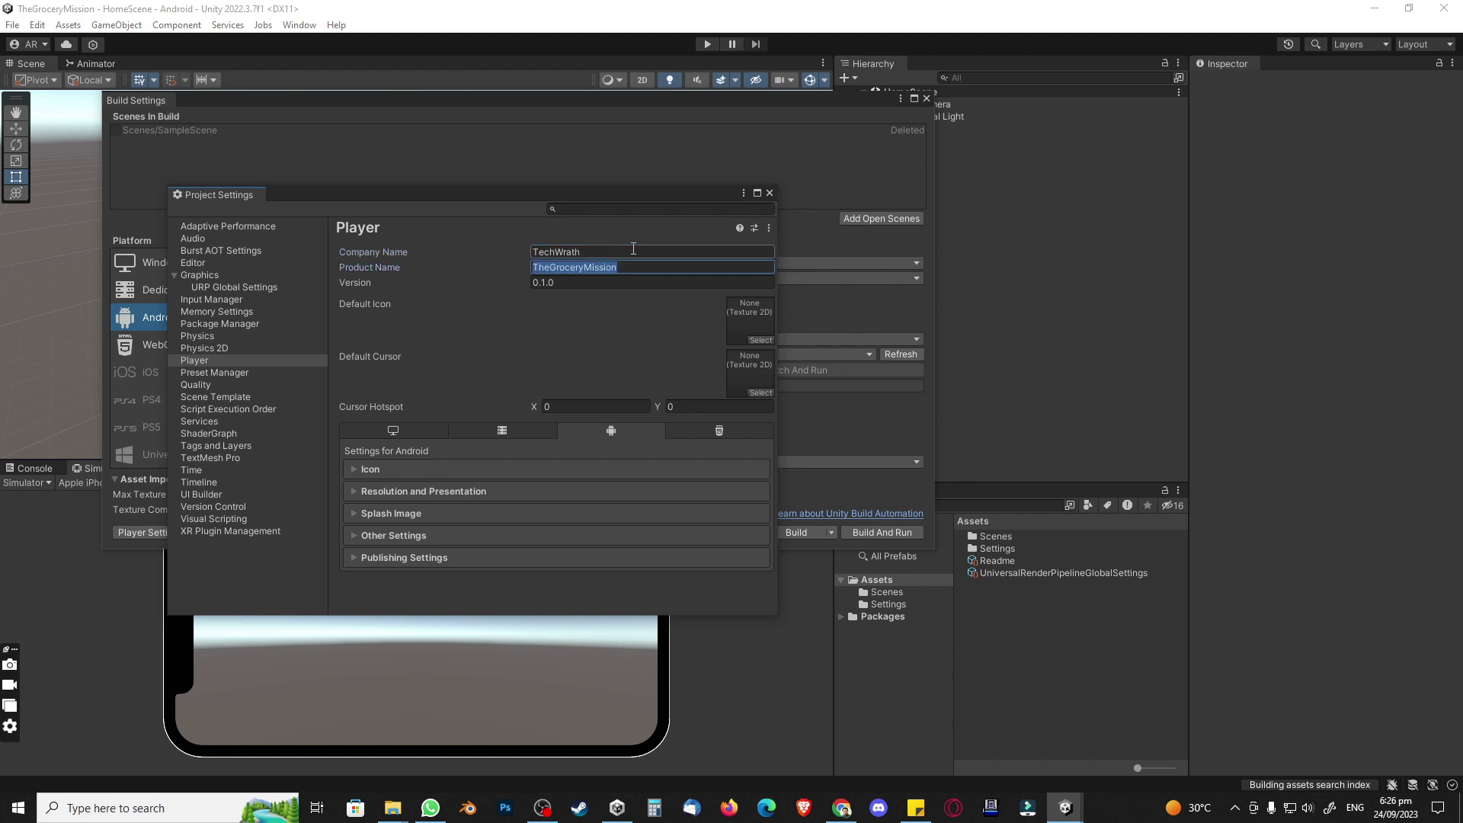
{"action": "left_click", "coordinate": [632, 266]}
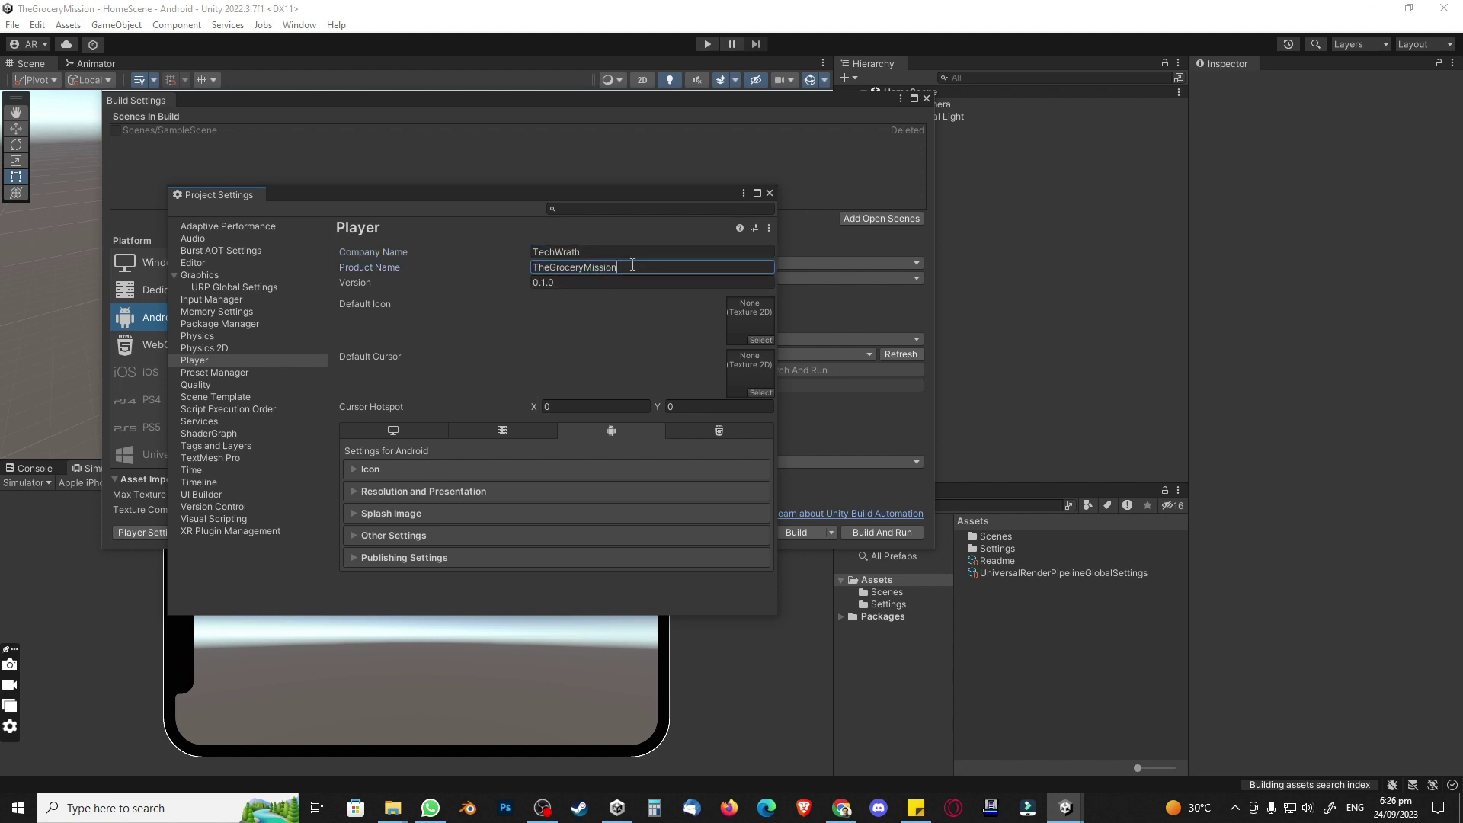
{"action": "left_click", "coordinate": [568, 282]}
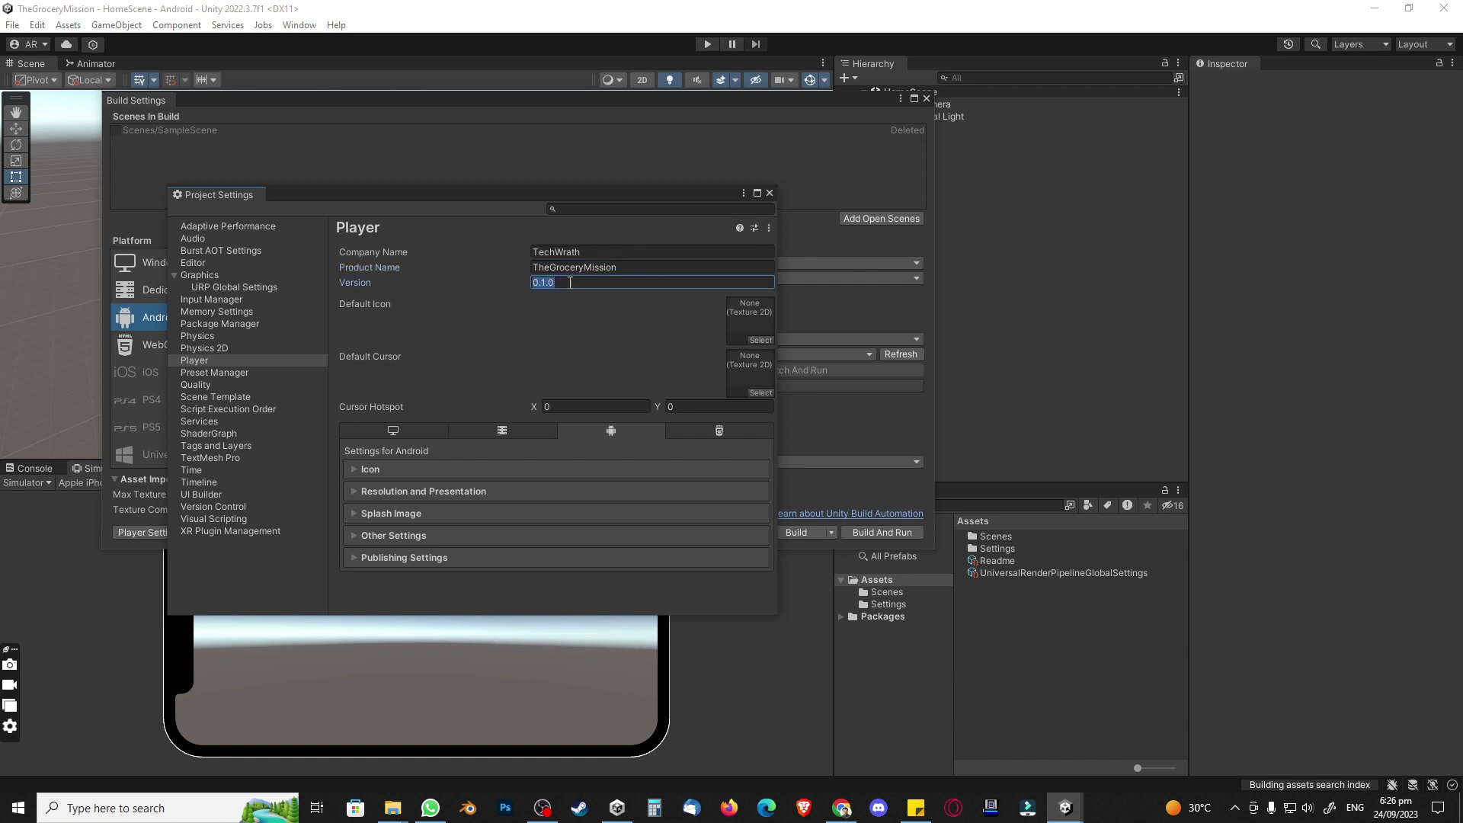
Step: Disable the Portrait and Portrait Upside Down orientations for auto rotation in the Android resolution and presentation settings
{"action": "left_click", "coordinate": [357, 491]}
{"action": "scroll", "coordinate": [436, 468], "scroll_direction": "down", "scroll_amount": 2}
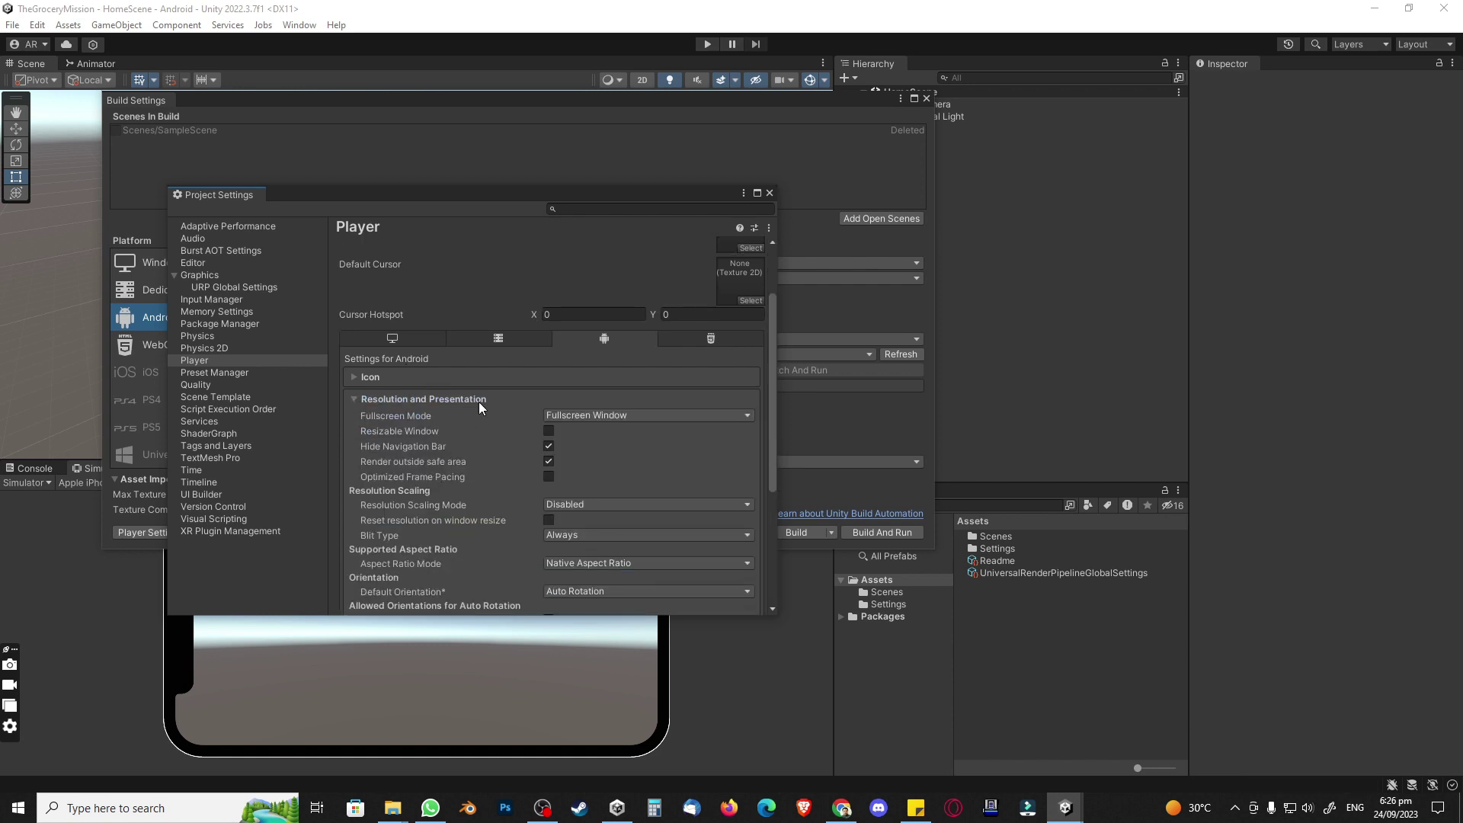
{"action": "scroll", "coordinate": [478, 401], "scroll_direction": "down", "scroll_amount": 5}
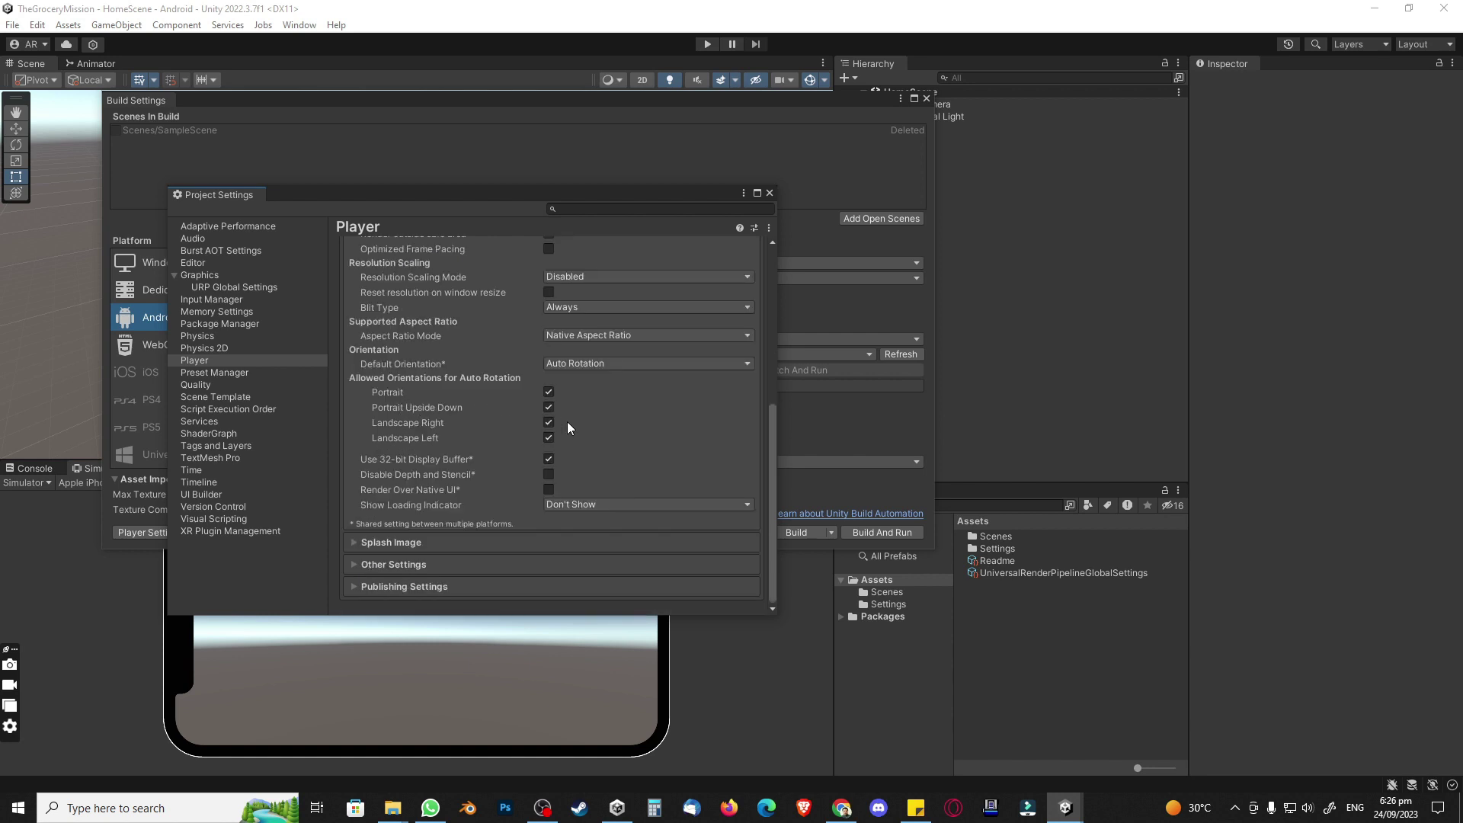
{"action": "left_click", "coordinate": [549, 393]}
{"action": "left_click", "coordinate": [548, 407]}
{"action": "scroll", "coordinate": [442, 431], "scroll_direction": "up", "scroll_amount": 5}
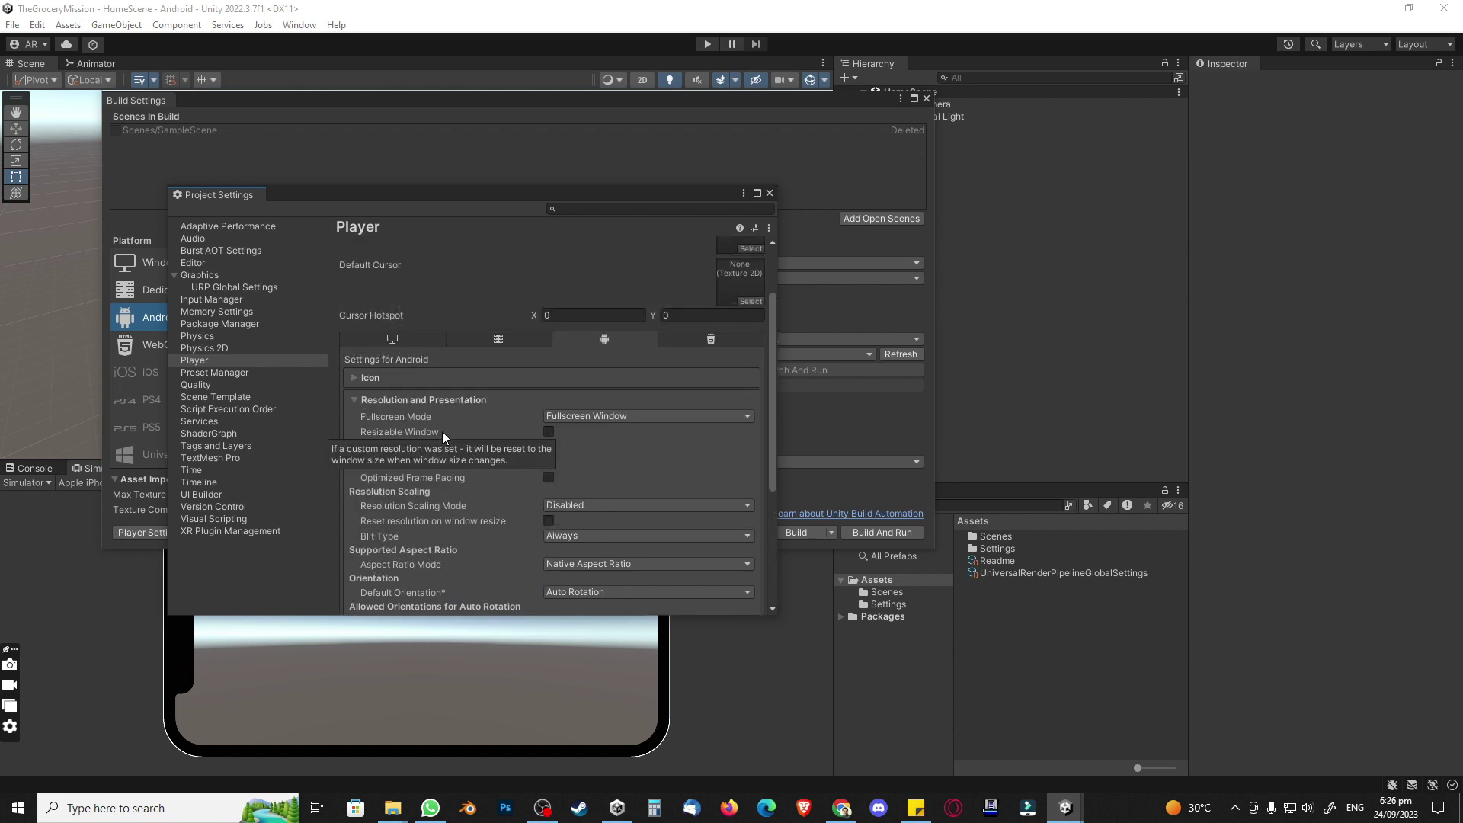
{"action": "left_click", "coordinate": [392, 401]}
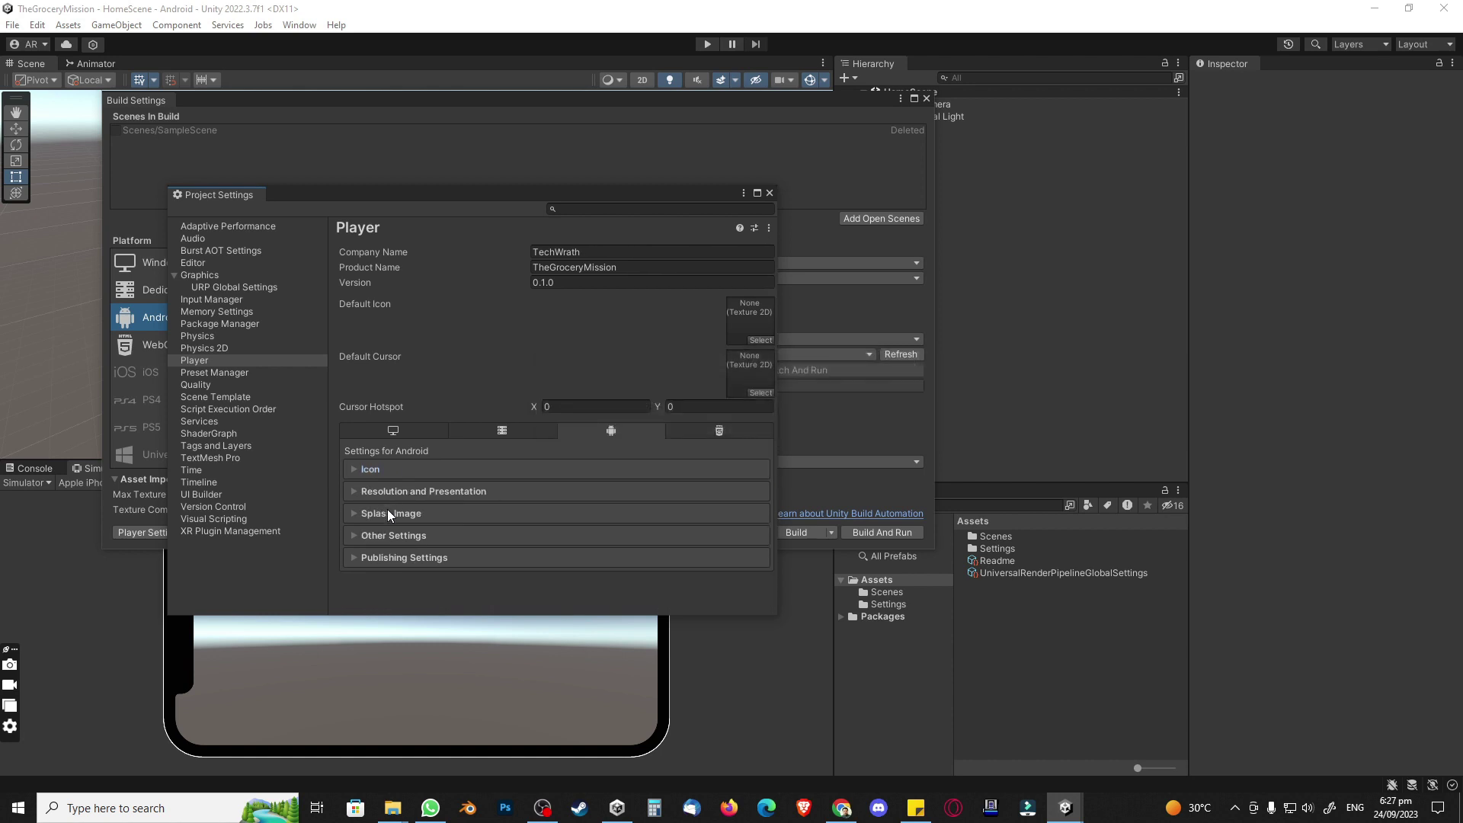
Step: Review the Android icon and splash image options in the Player settings
{"action": "left_click", "coordinate": [373, 472]}
{"action": "scroll", "coordinate": [403, 464], "scroll_direction": "down", "scroll_amount": 1}
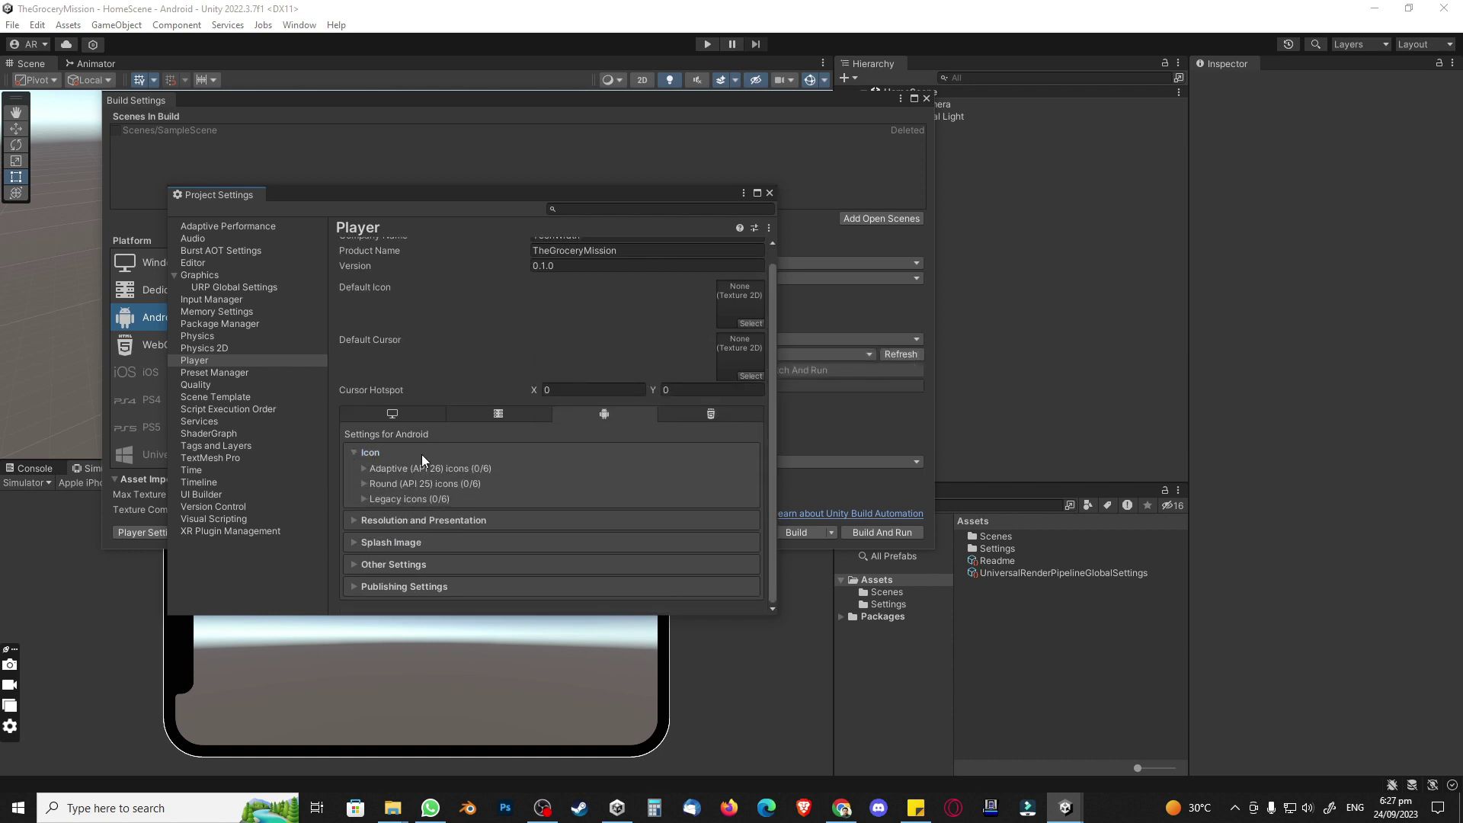
{"action": "left_click", "coordinate": [373, 455]}
{"action": "left_click", "coordinate": [390, 520]}
{"action": "scroll", "coordinate": [415, 507], "scroll_direction": "down", "scroll_amount": 5}
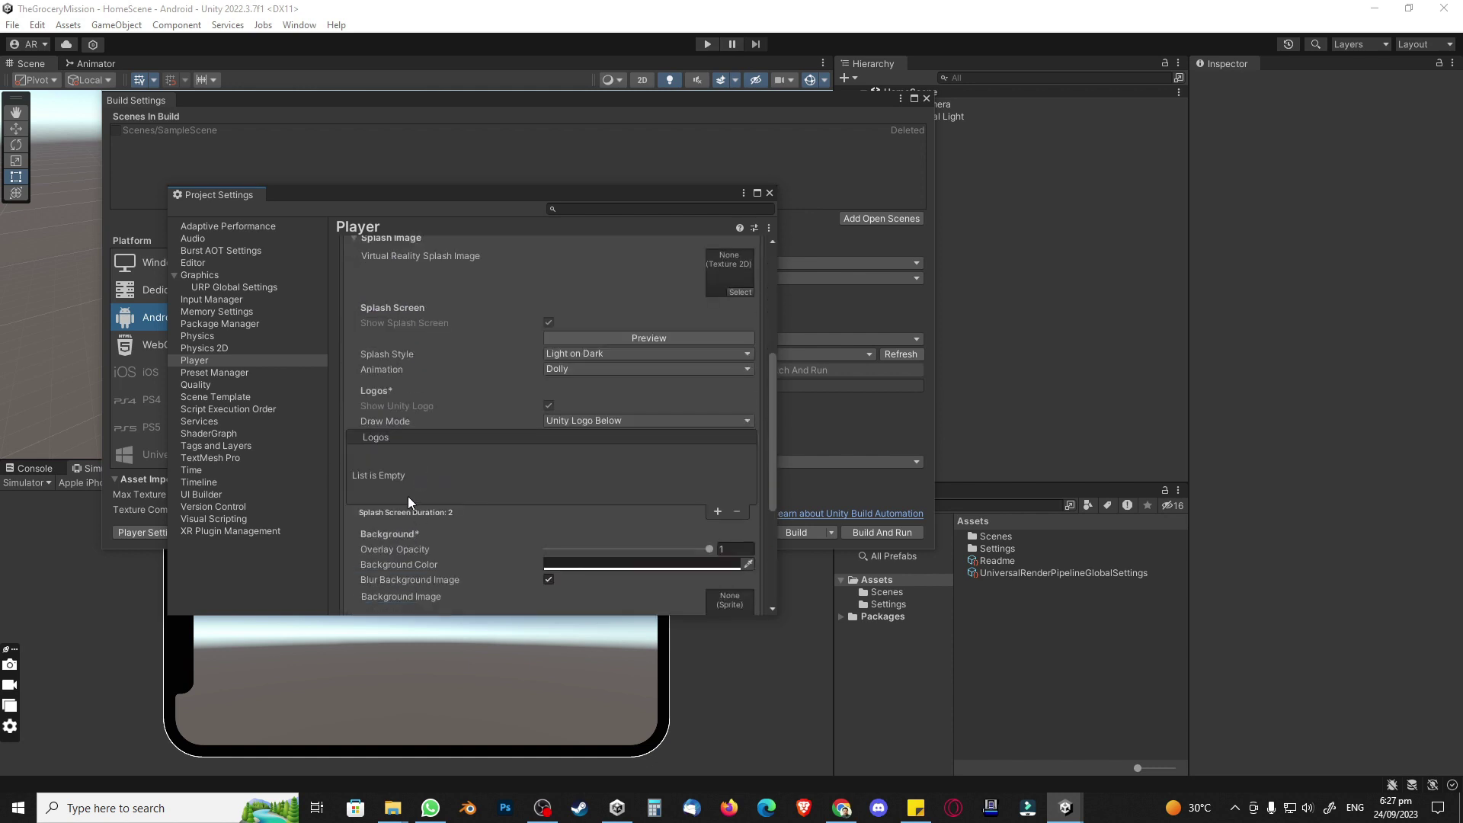
{"action": "scroll", "coordinate": [533, 457], "scroll_direction": "up", "scroll_amount": 2}
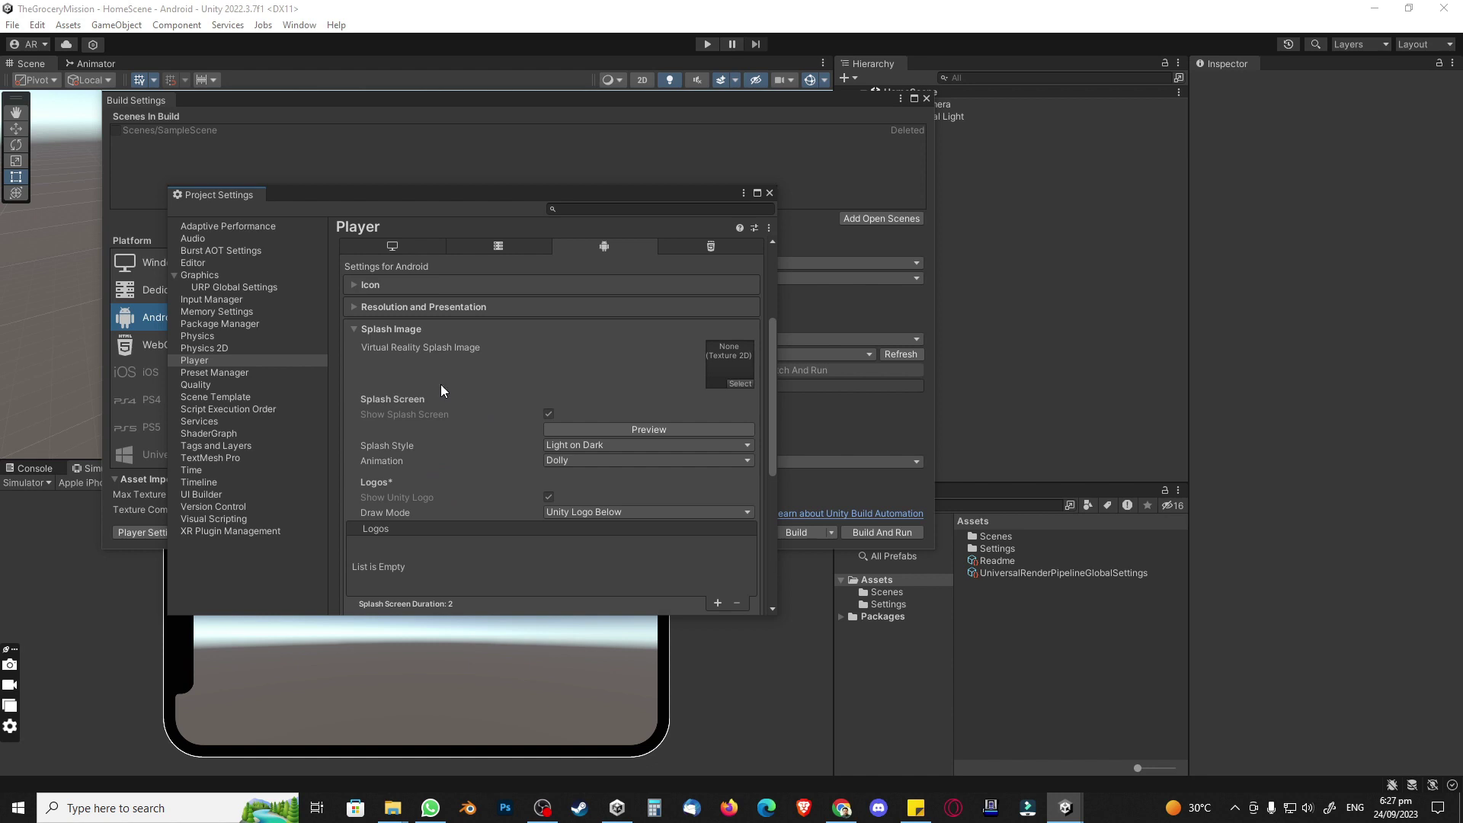
{"action": "left_click", "coordinate": [359, 326]}
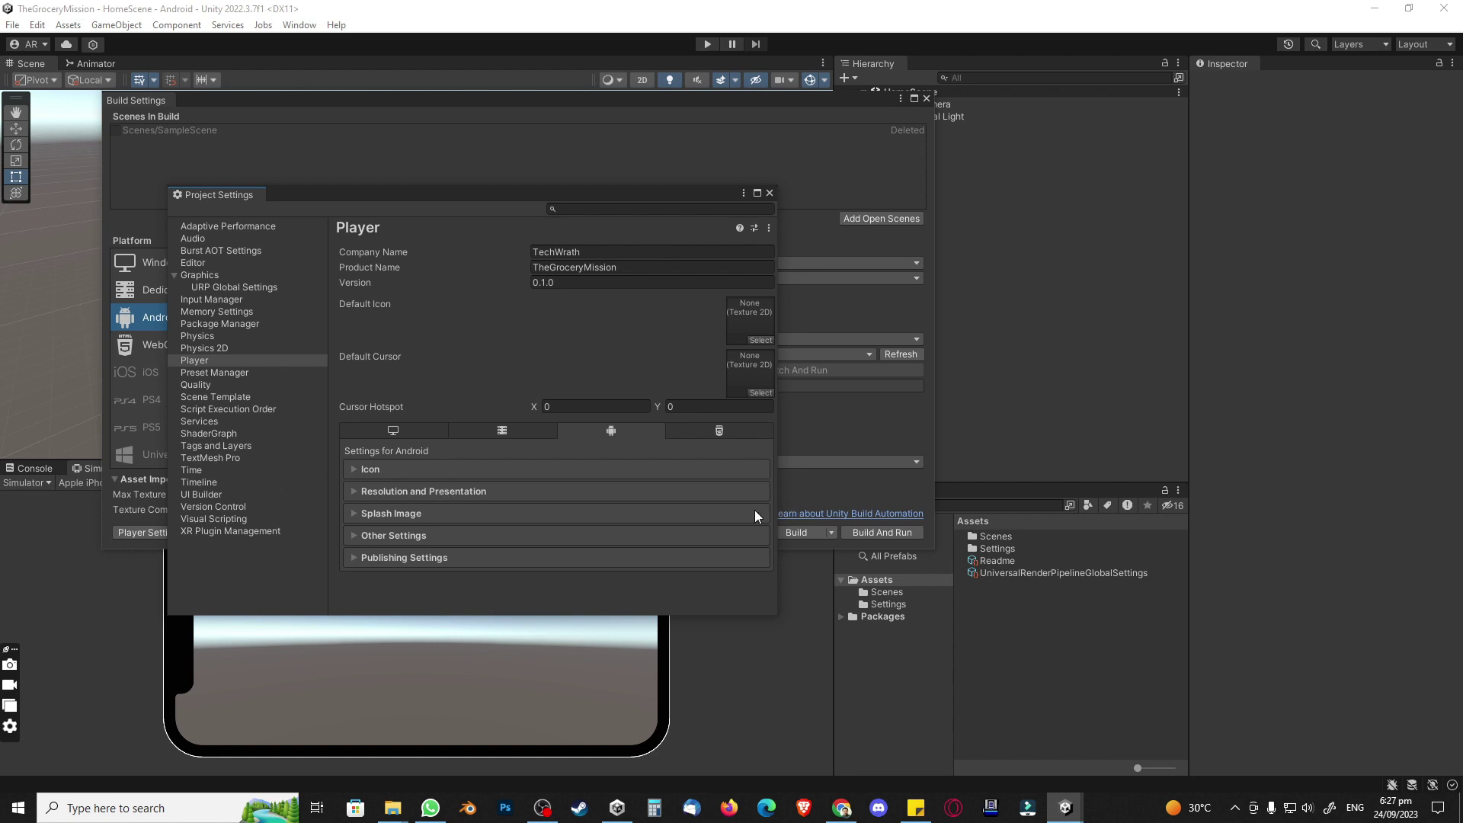
Step: Add the open HomeScene to the scenes in build and remove the deleted SampleScene entry
{"action": "left_click", "coordinate": [770, 193]}
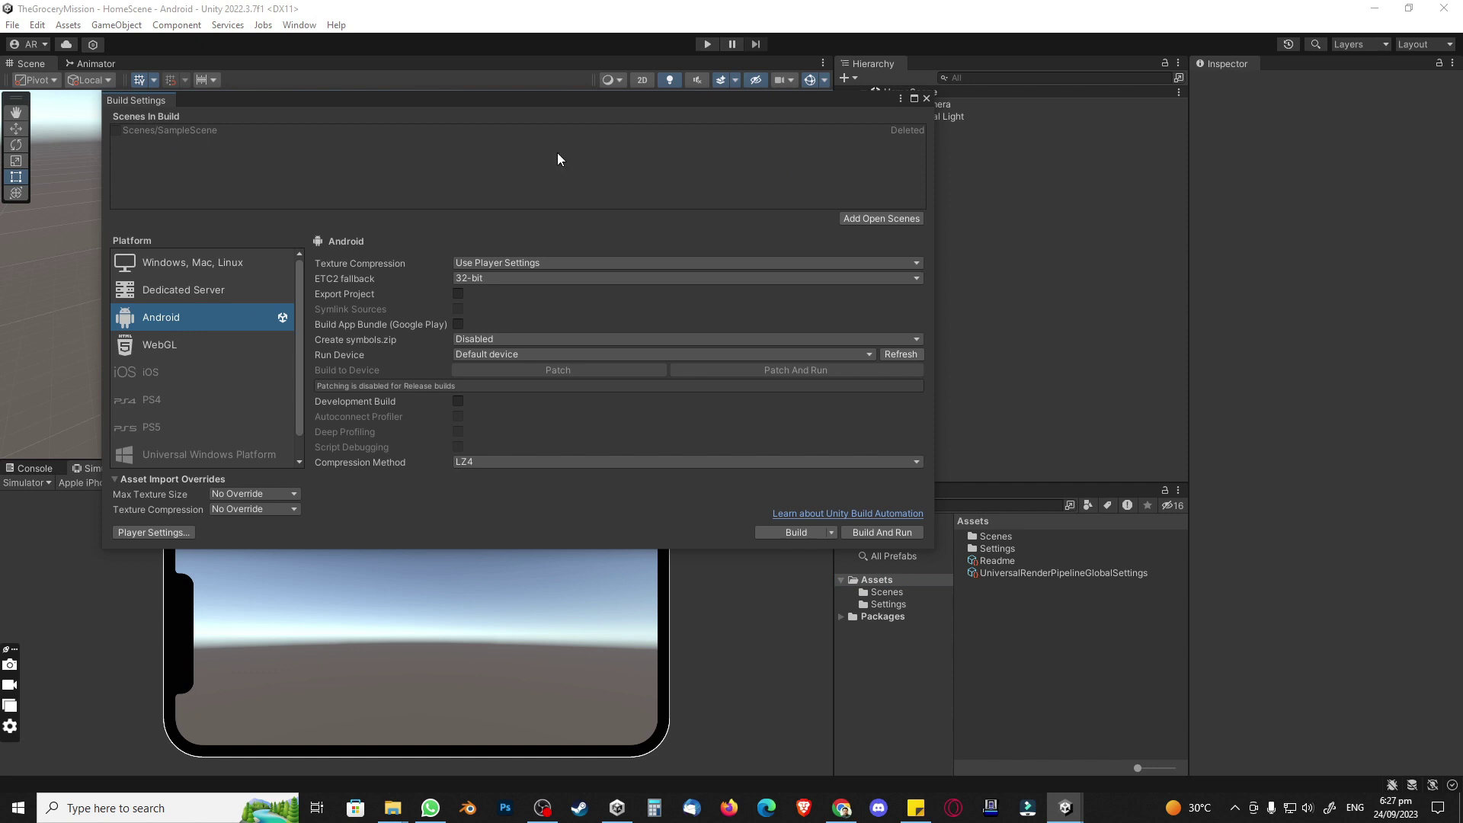
{"action": "left_click", "coordinate": [863, 220]}
{"action": "left_click", "coordinate": [215, 135]}
{"action": "key", "text": "Delete"}
{"action": "left_click", "coordinate": [926, 99]}
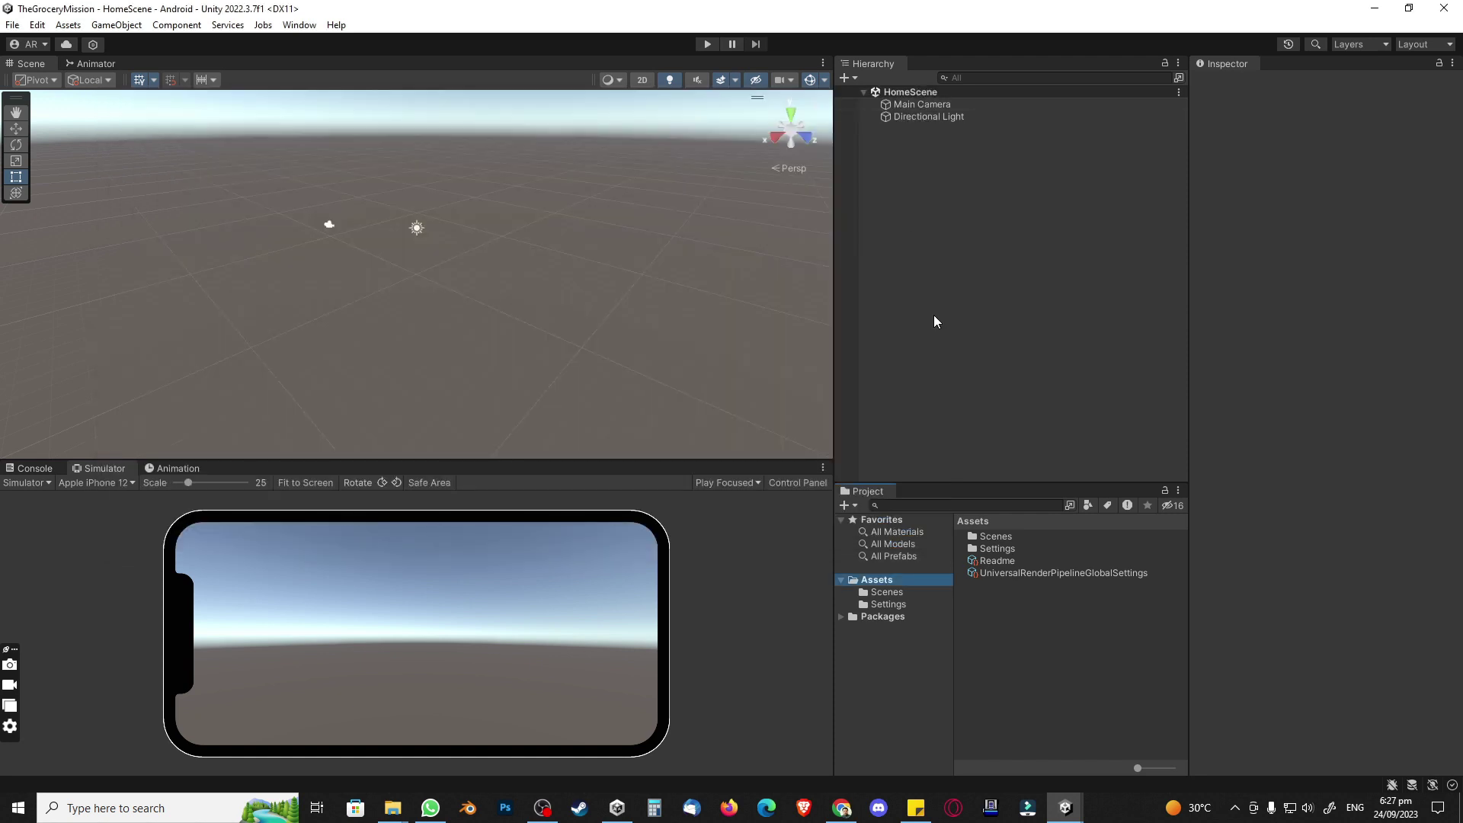
Step: Set the Main Camera's background type to Solid Color with the hexadecimal color 2F2F2F
{"action": "left_click", "coordinate": [918, 105]}
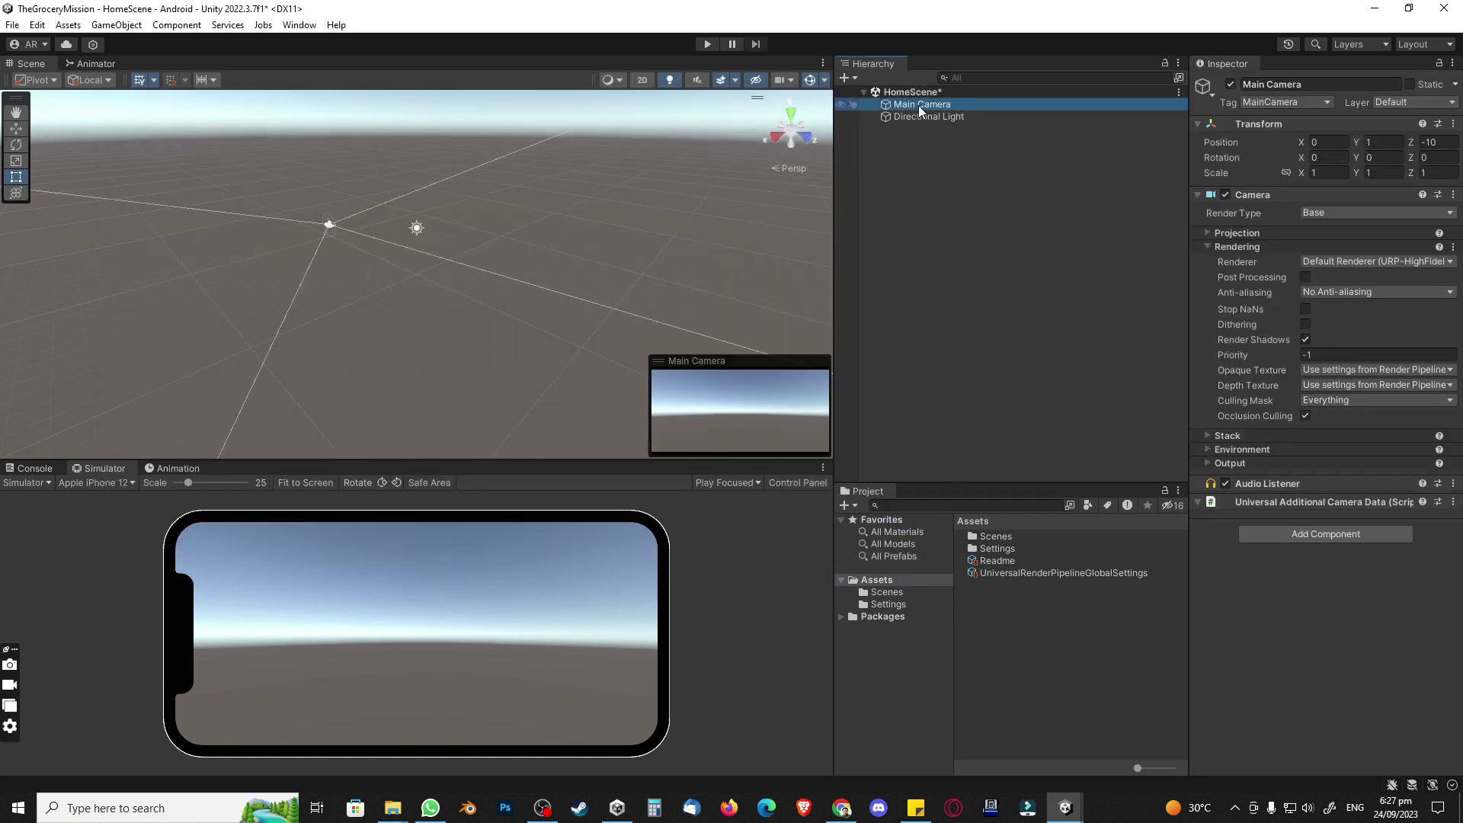
{"action": "left_click", "coordinate": [1207, 247]}
{"action": "left_click", "coordinate": [1208, 275]}
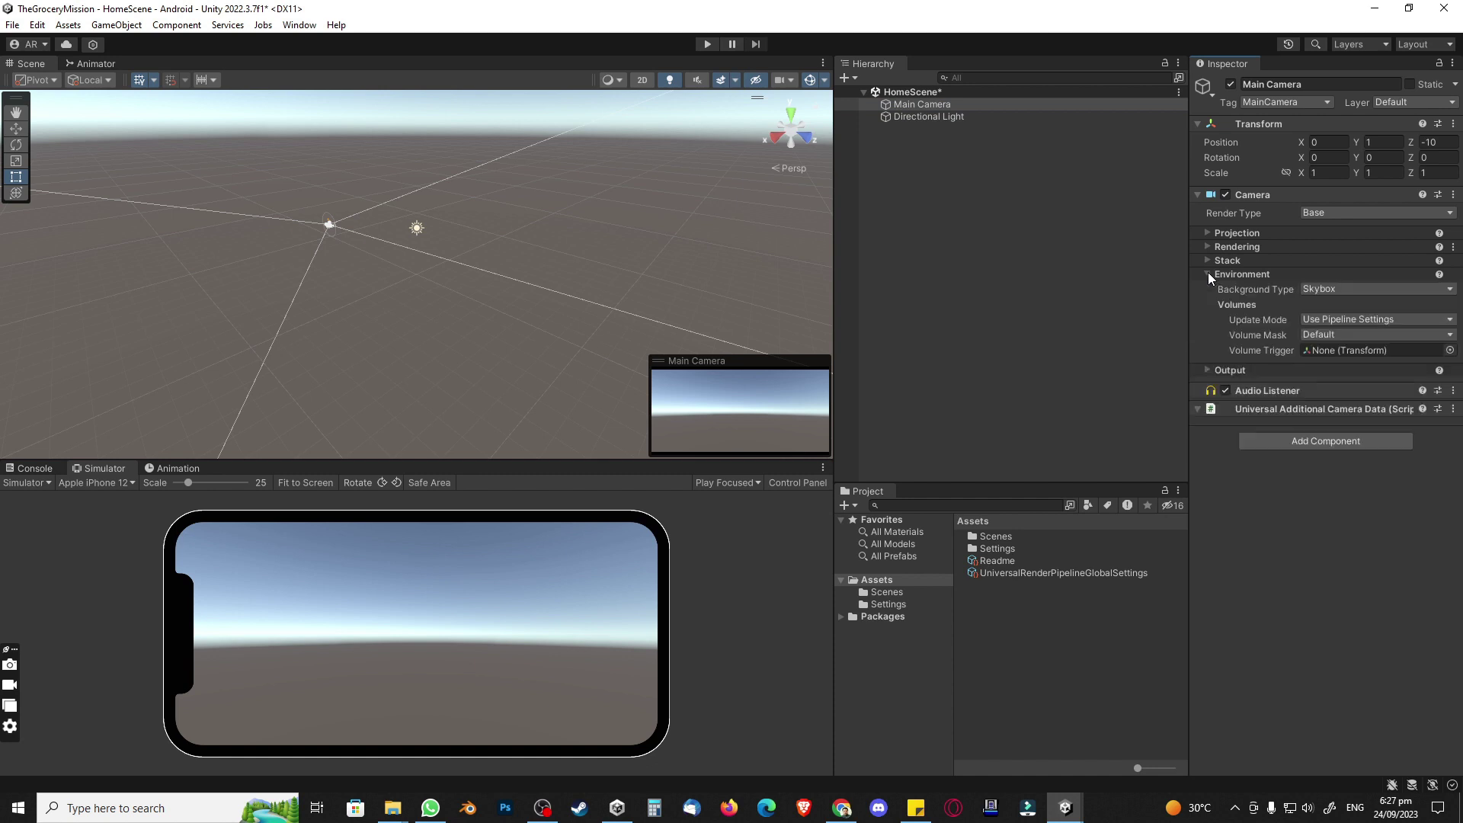
{"action": "left_click", "coordinate": [1330, 288]}
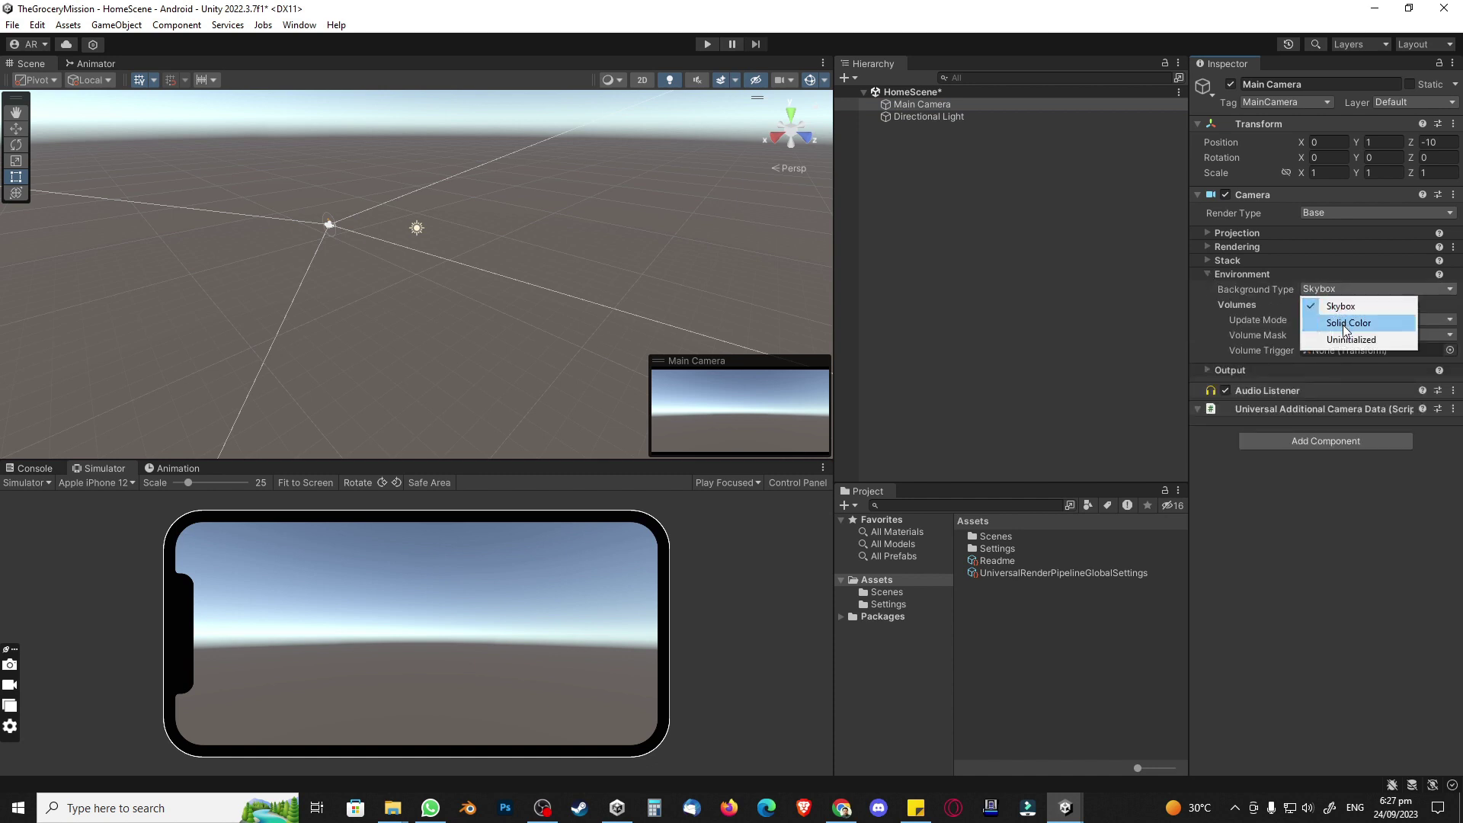
{"action": "left_click", "coordinate": [1343, 323]}
{"action": "left_click", "coordinate": [1338, 305]}
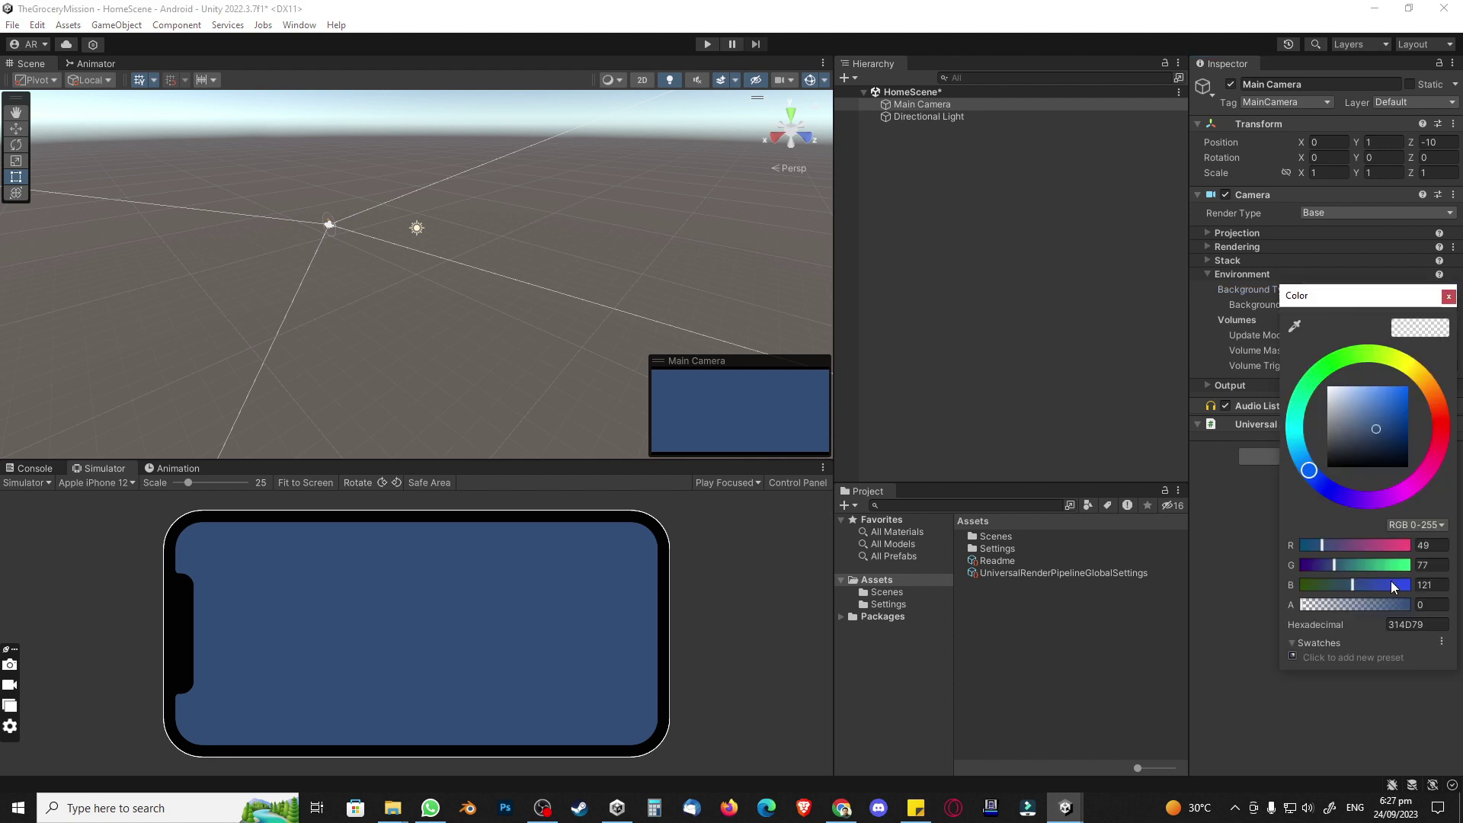
{"action": "left_click", "coordinate": [1433, 625]}
{"action": "type", "text": "2F2F2F"}
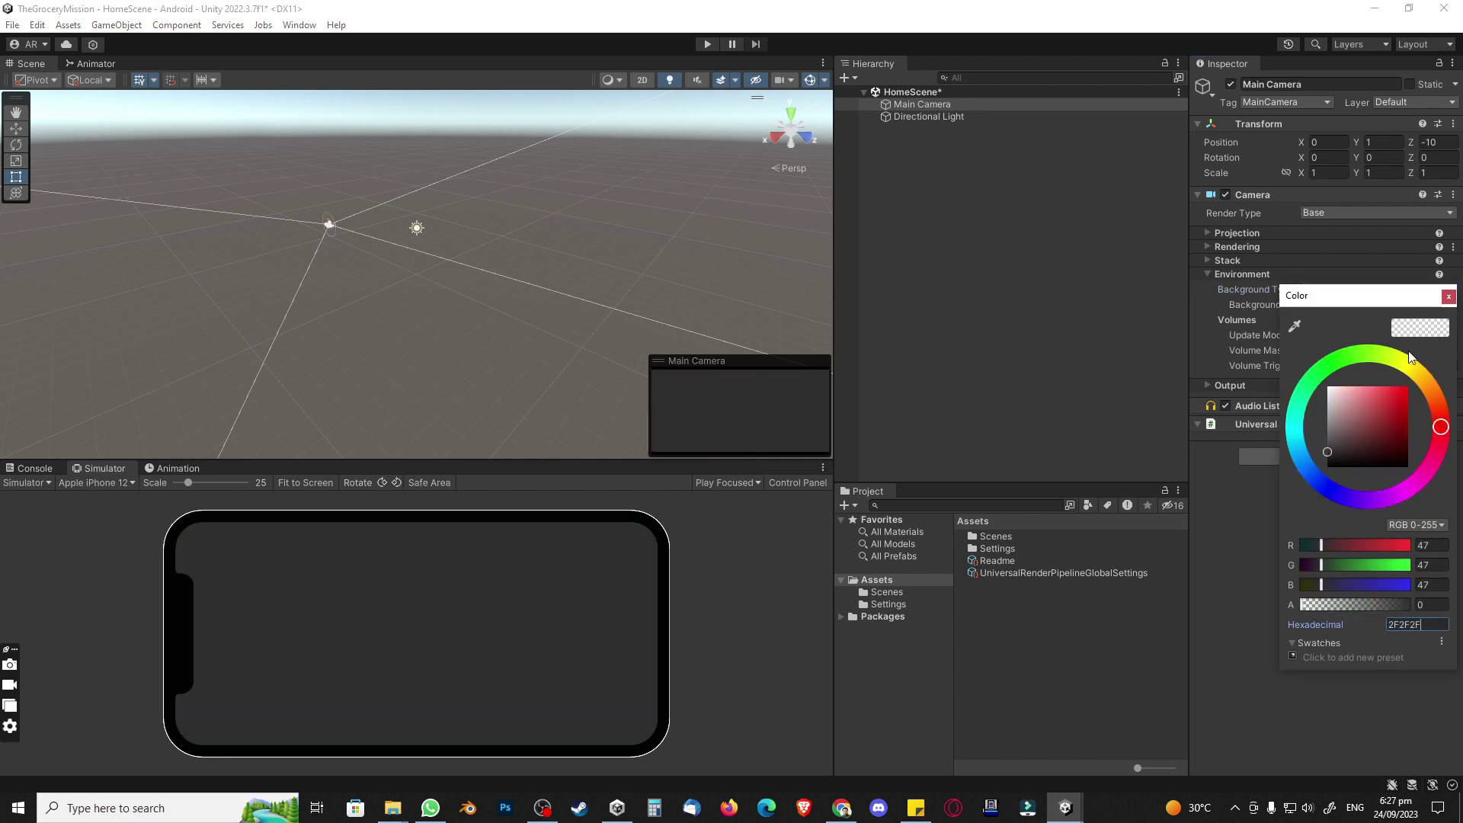
{"action": "left_click", "coordinate": [1448, 297]}
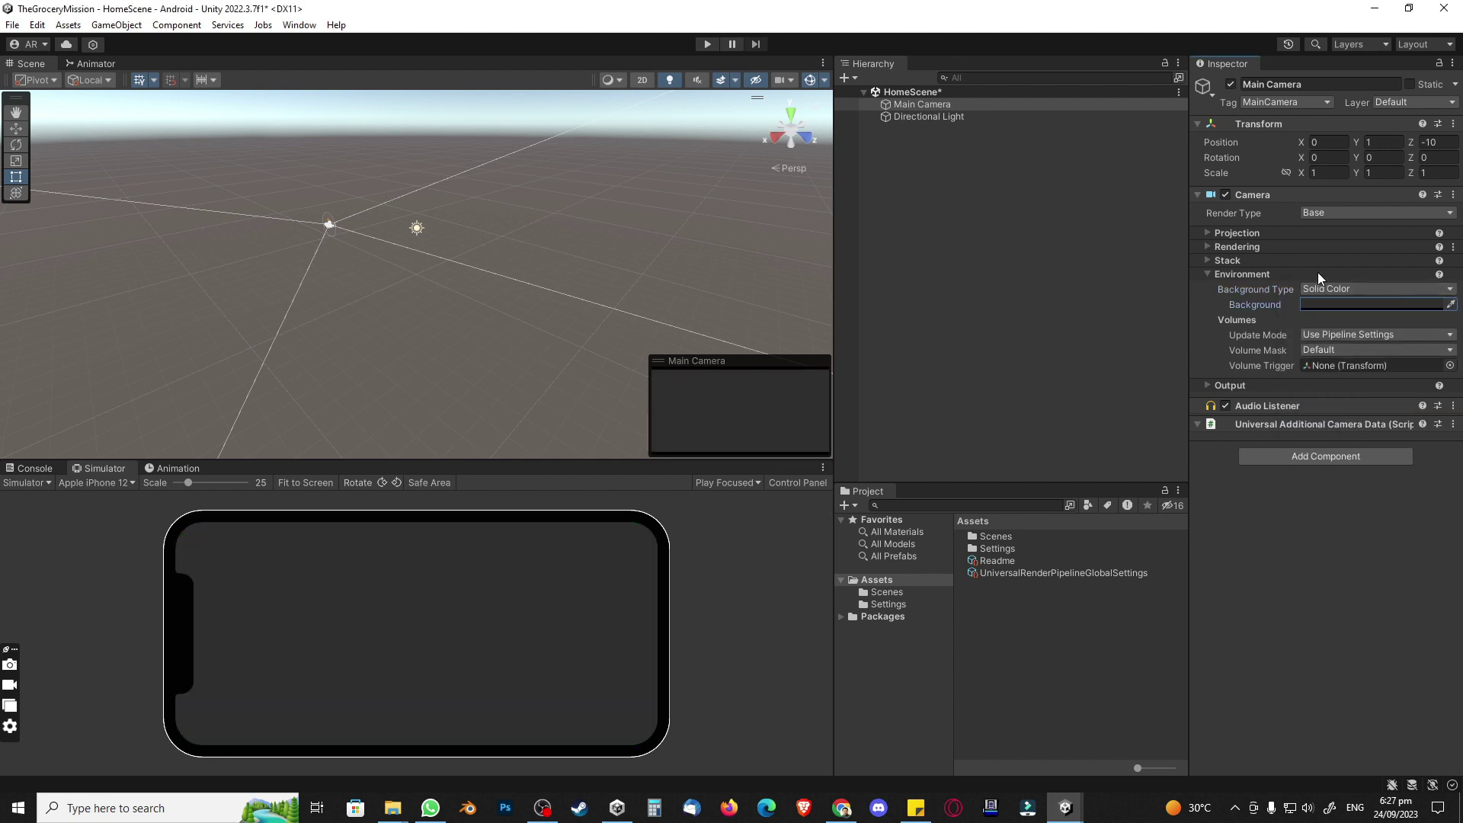
{"action": "left_click", "coordinate": [1206, 273]}
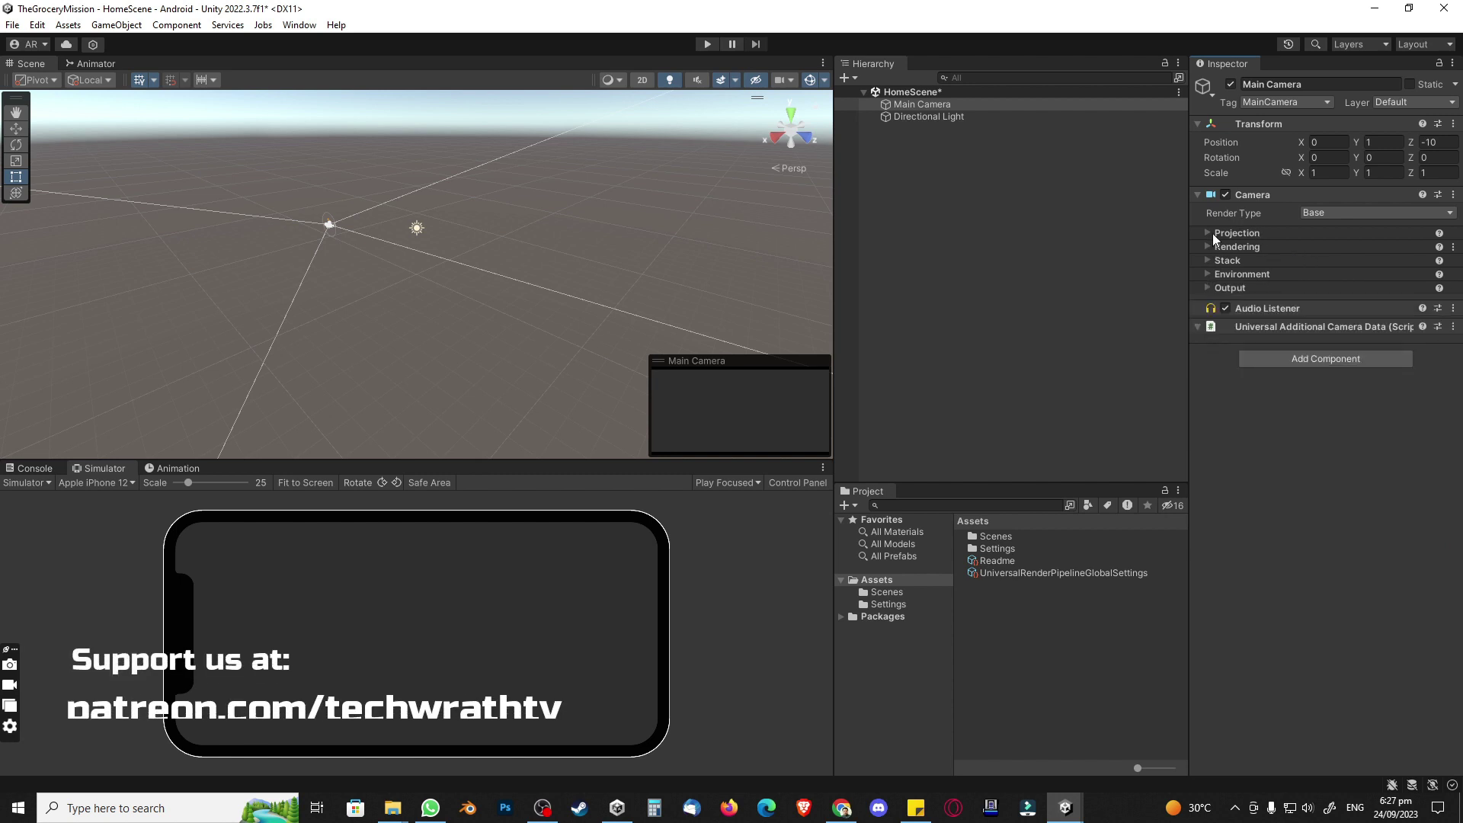
Step: Change the Main Camera's projection to Orthographic and set its near clipping plane to -100
{"action": "left_click", "coordinate": [1210, 232]}
{"action": "left_click", "coordinate": [1341, 247]}
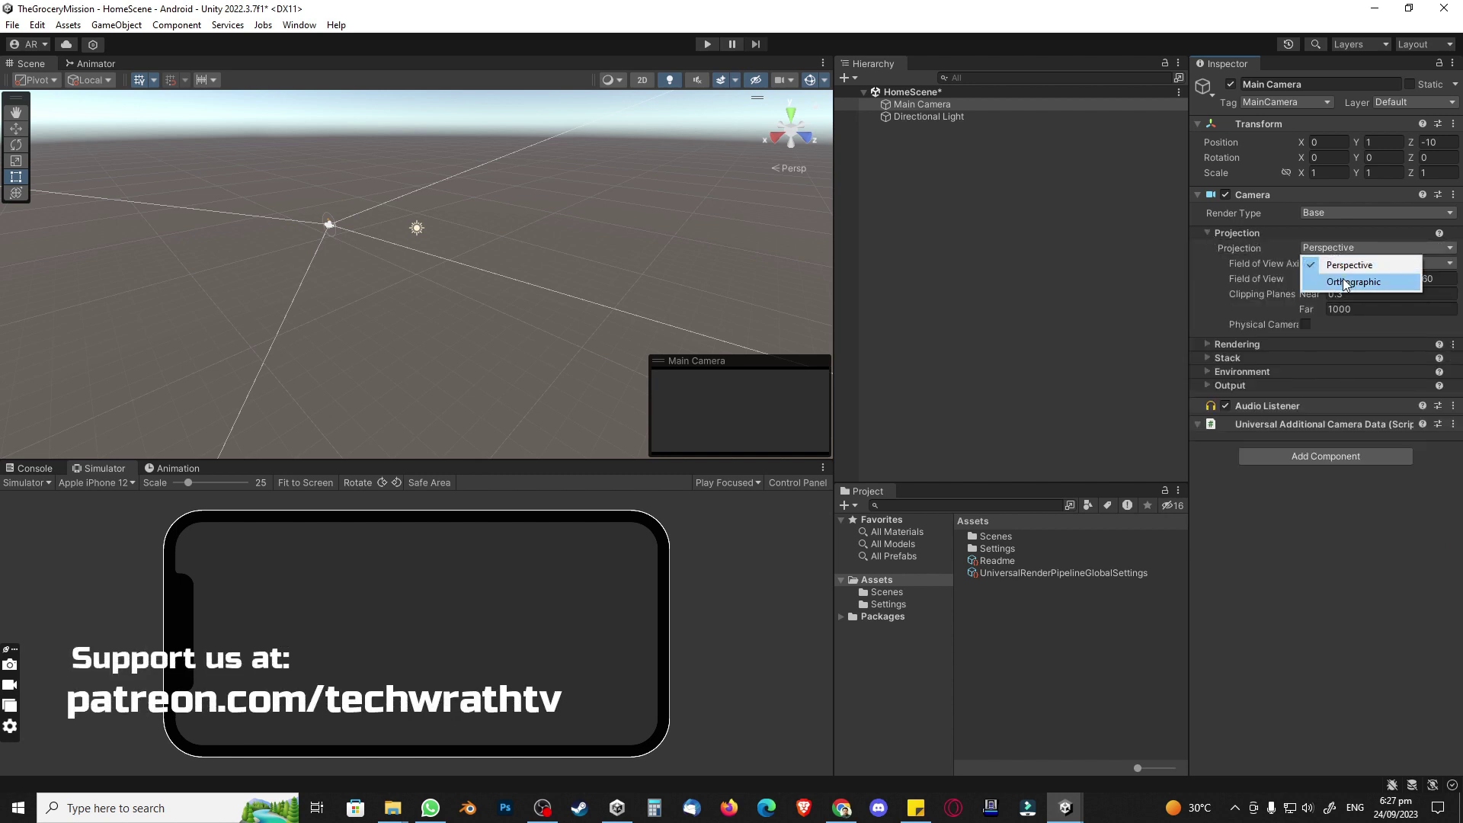
{"action": "left_click", "coordinate": [1338, 287]}
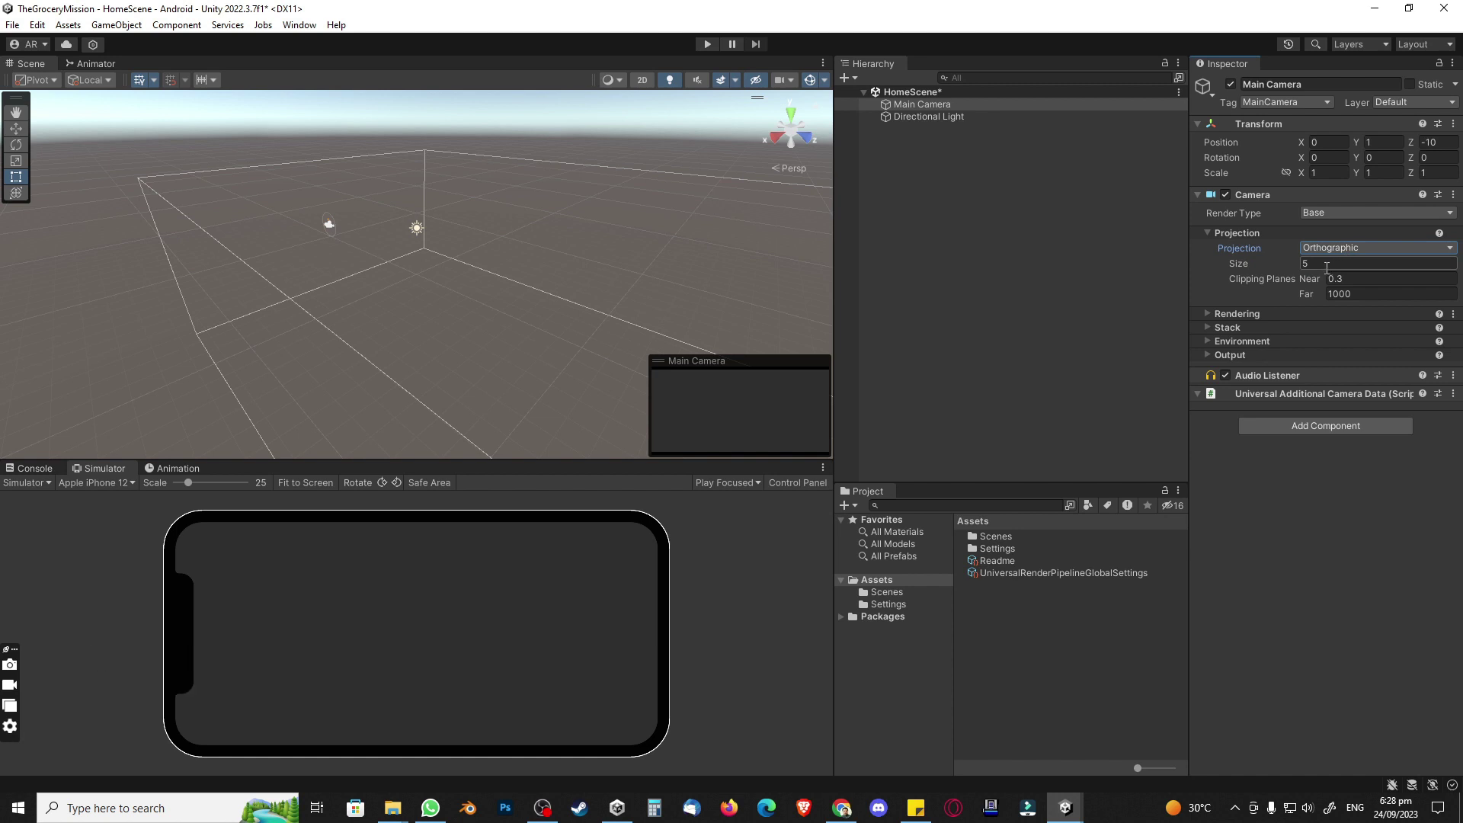
{"action": "left_click", "coordinate": [1358, 280]}
{"action": "type", "text": "-100"}
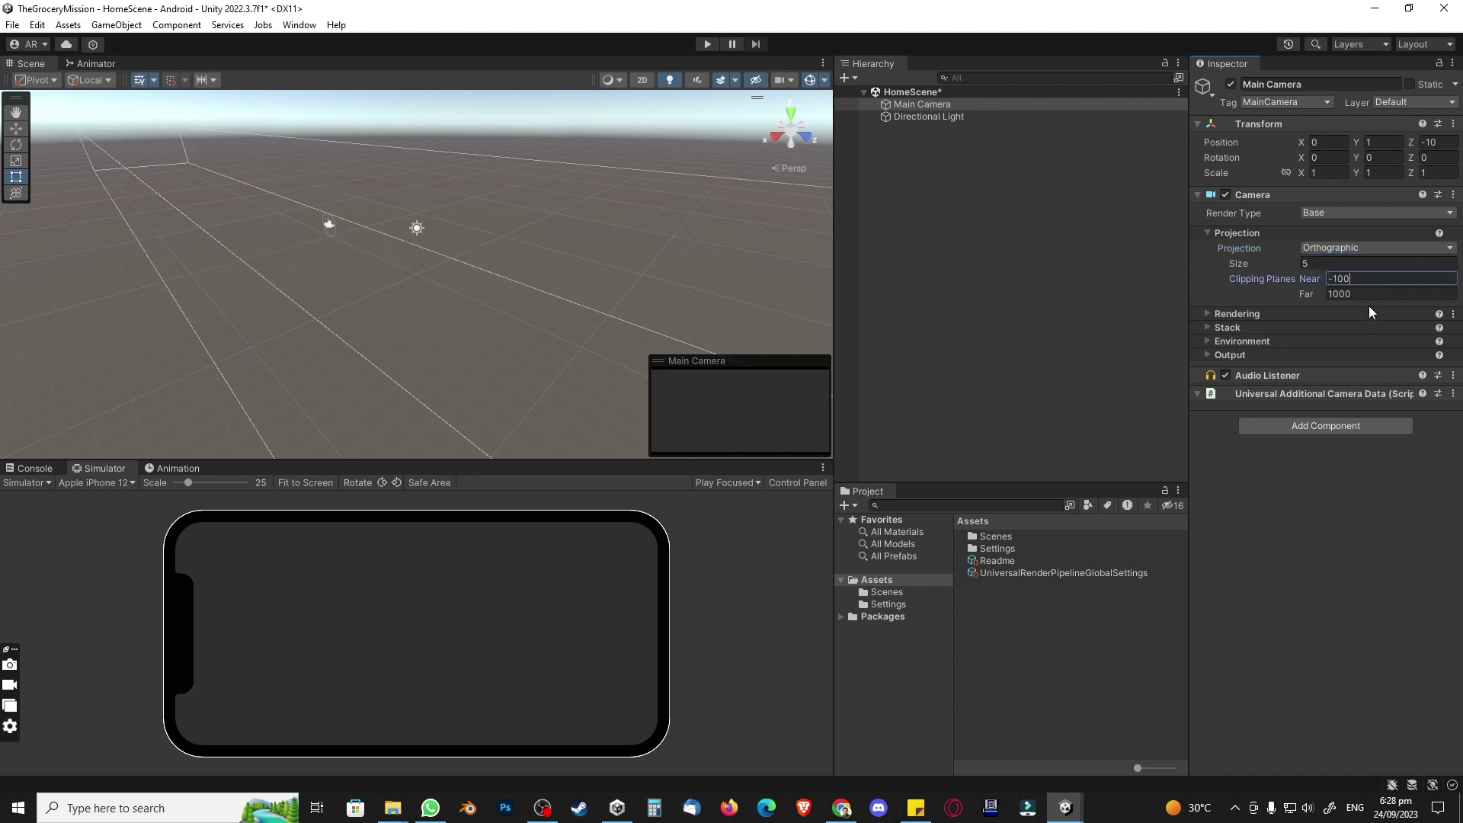
{"action": "left_click", "coordinate": [992, 320]}
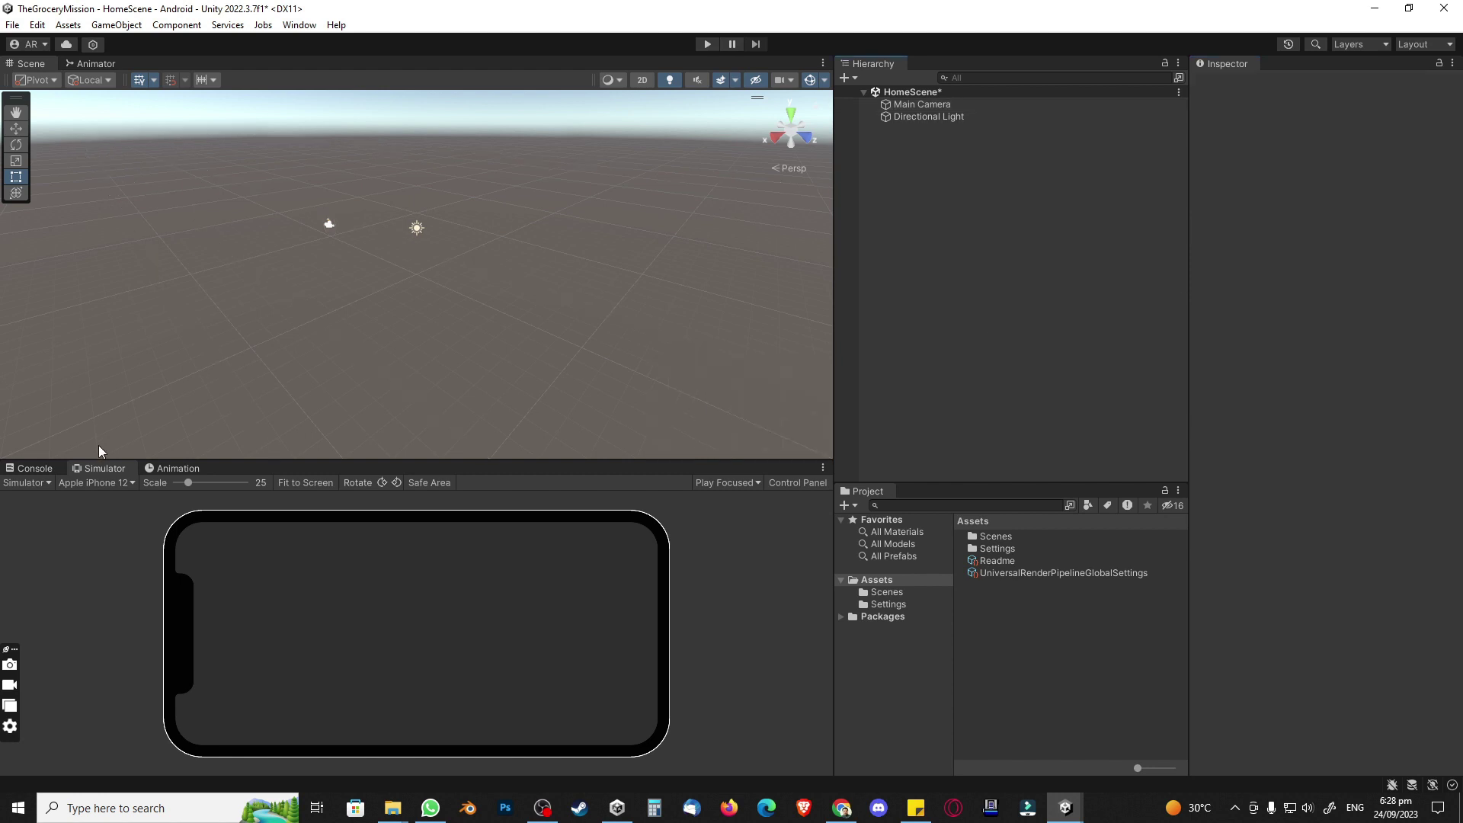
Step: Switch the device preview from Simulator to the Game view and back to Simulator
{"action": "left_click", "coordinate": [43, 469]}
{"action": "left_click", "coordinate": [83, 469]}
{"action": "left_click", "coordinate": [35, 483]}
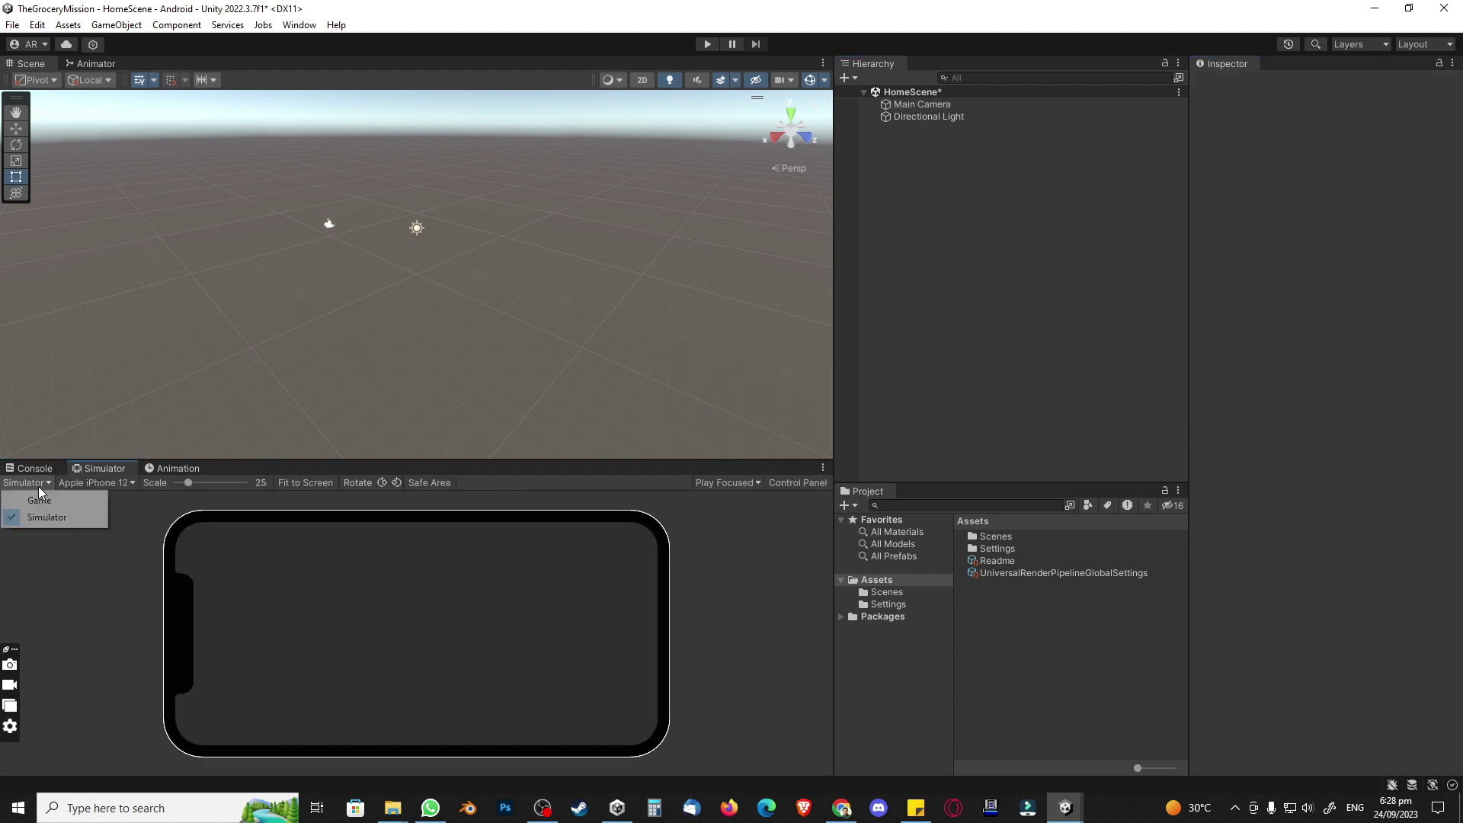
{"action": "left_click", "coordinate": [40, 501]}
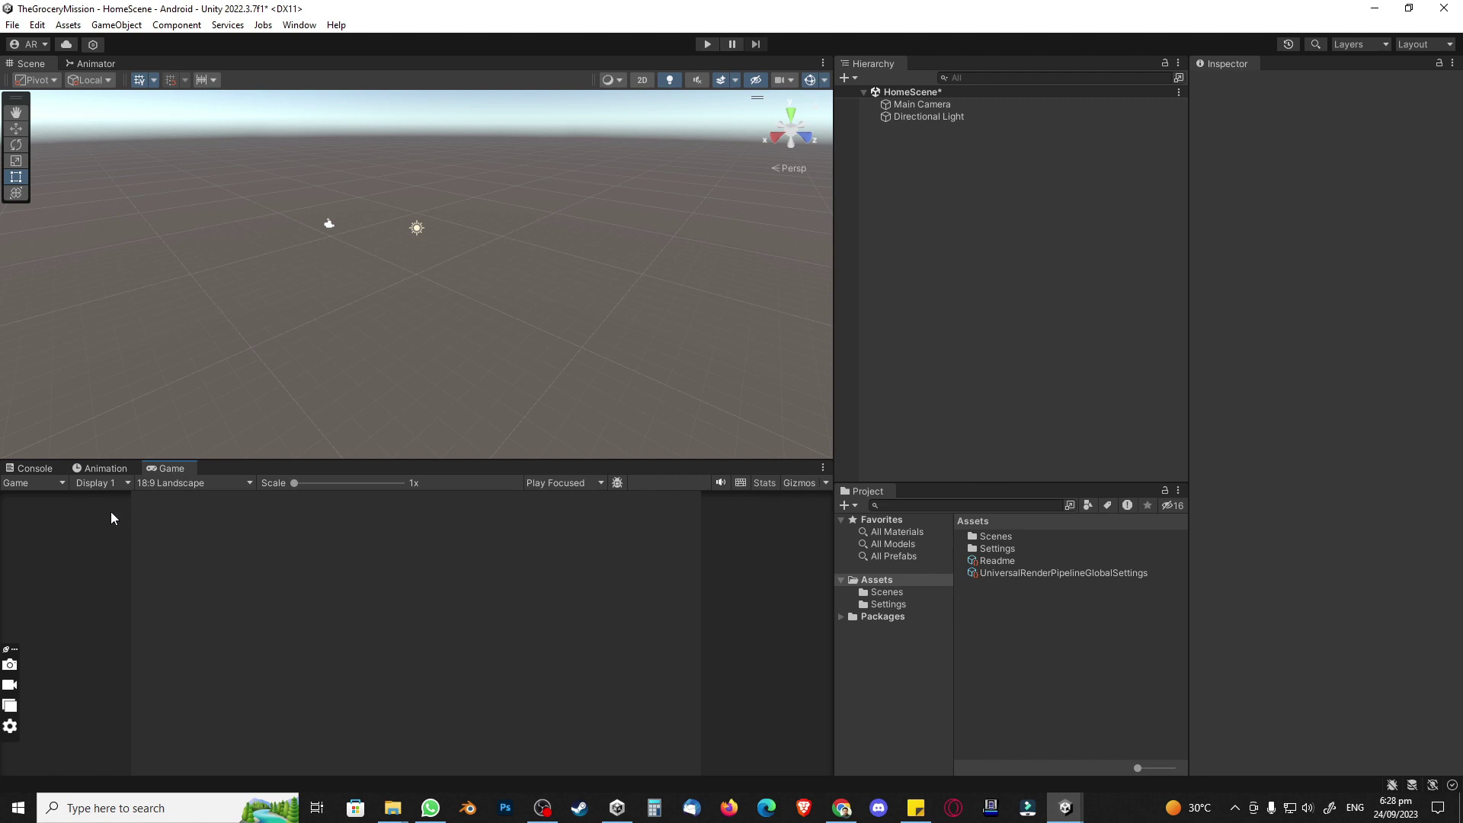
{"action": "left_click", "coordinate": [44, 485]}
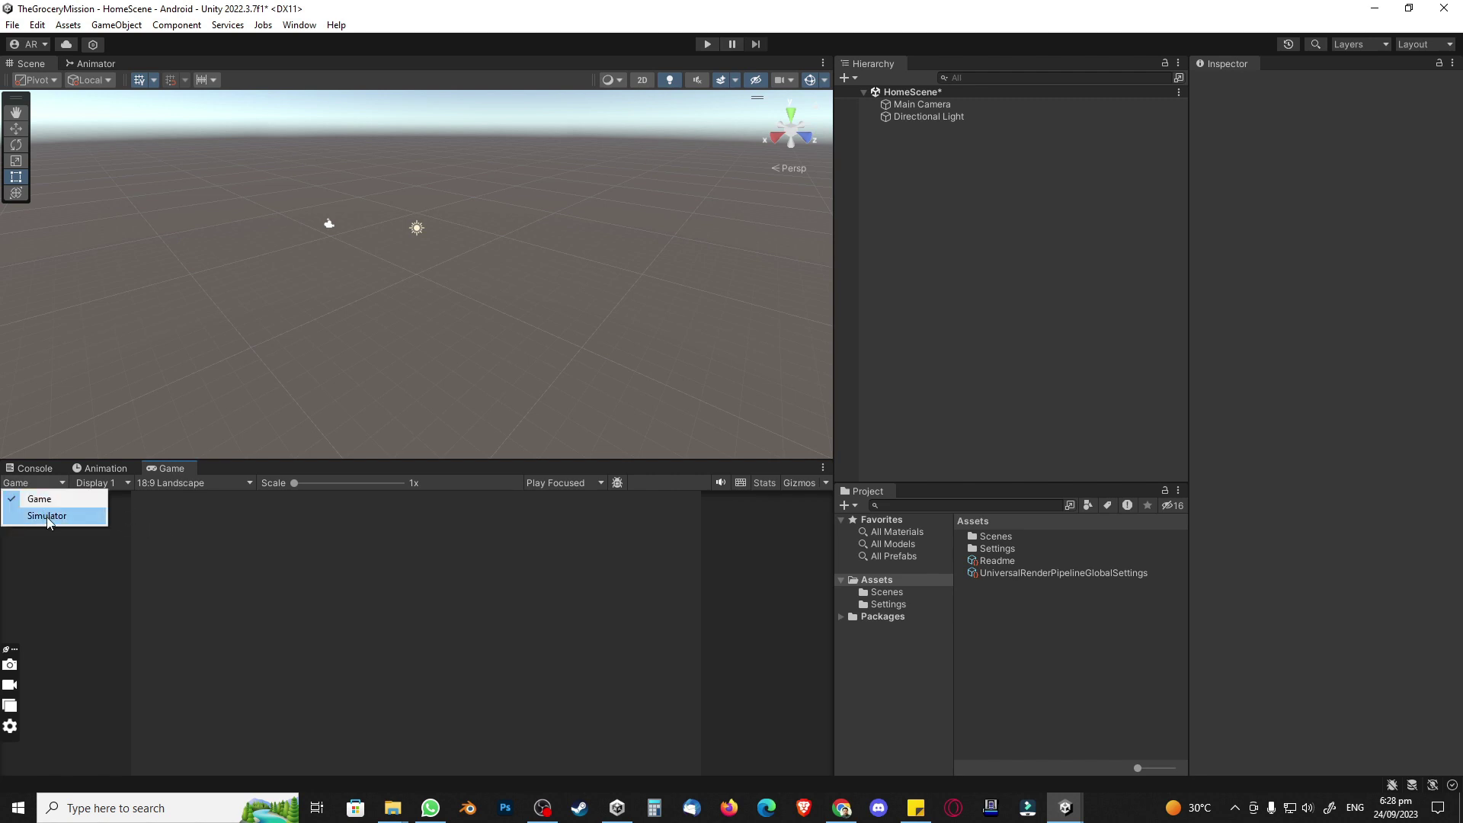
{"action": "left_click", "coordinate": [47, 516]}
Step: Set the simulated device to Huawei P40 Pro
{"action": "left_click", "coordinate": [97, 483]}
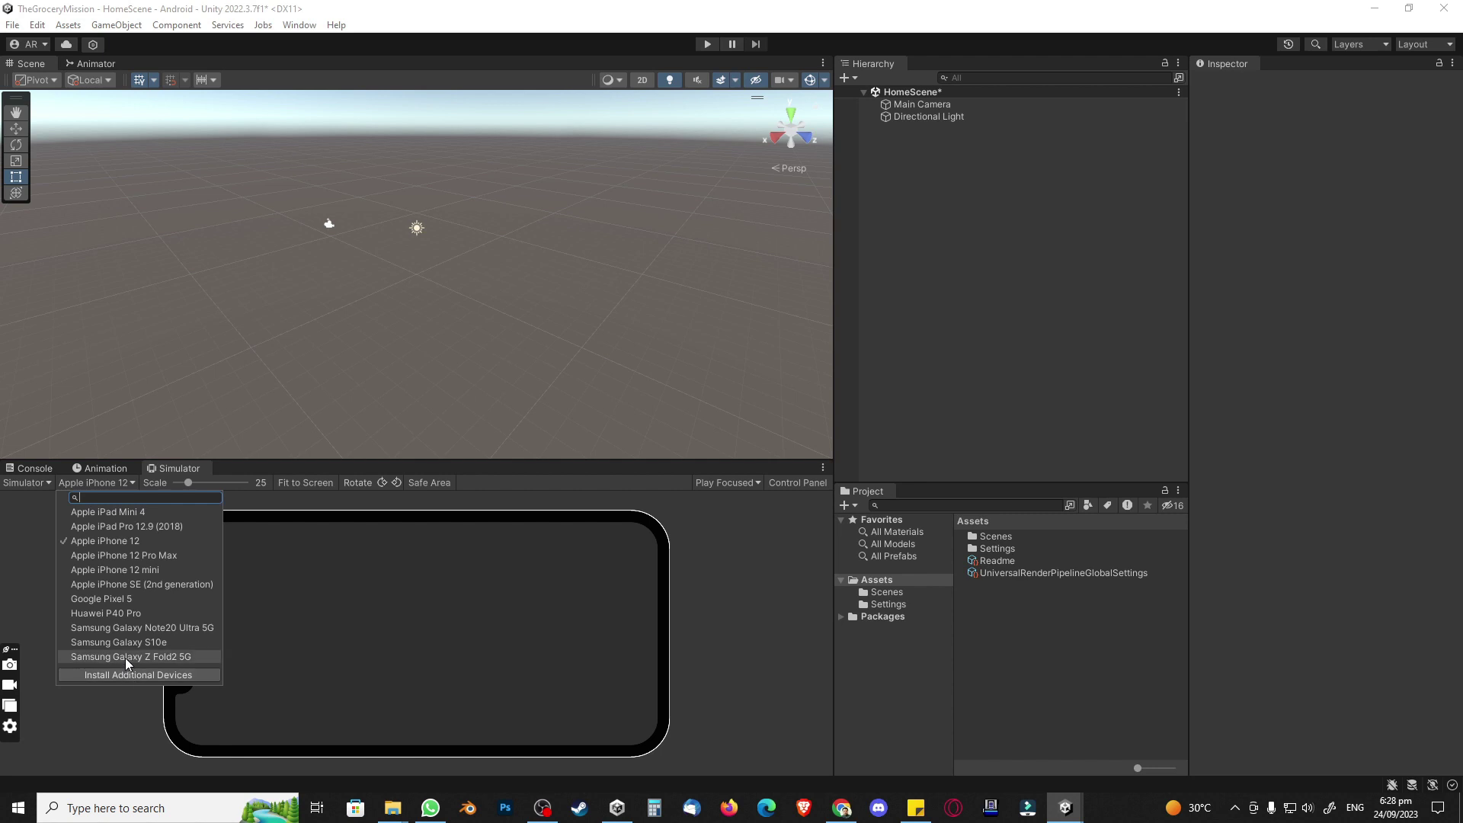
{"action": "left_click", "coordinate": [139, 615]}
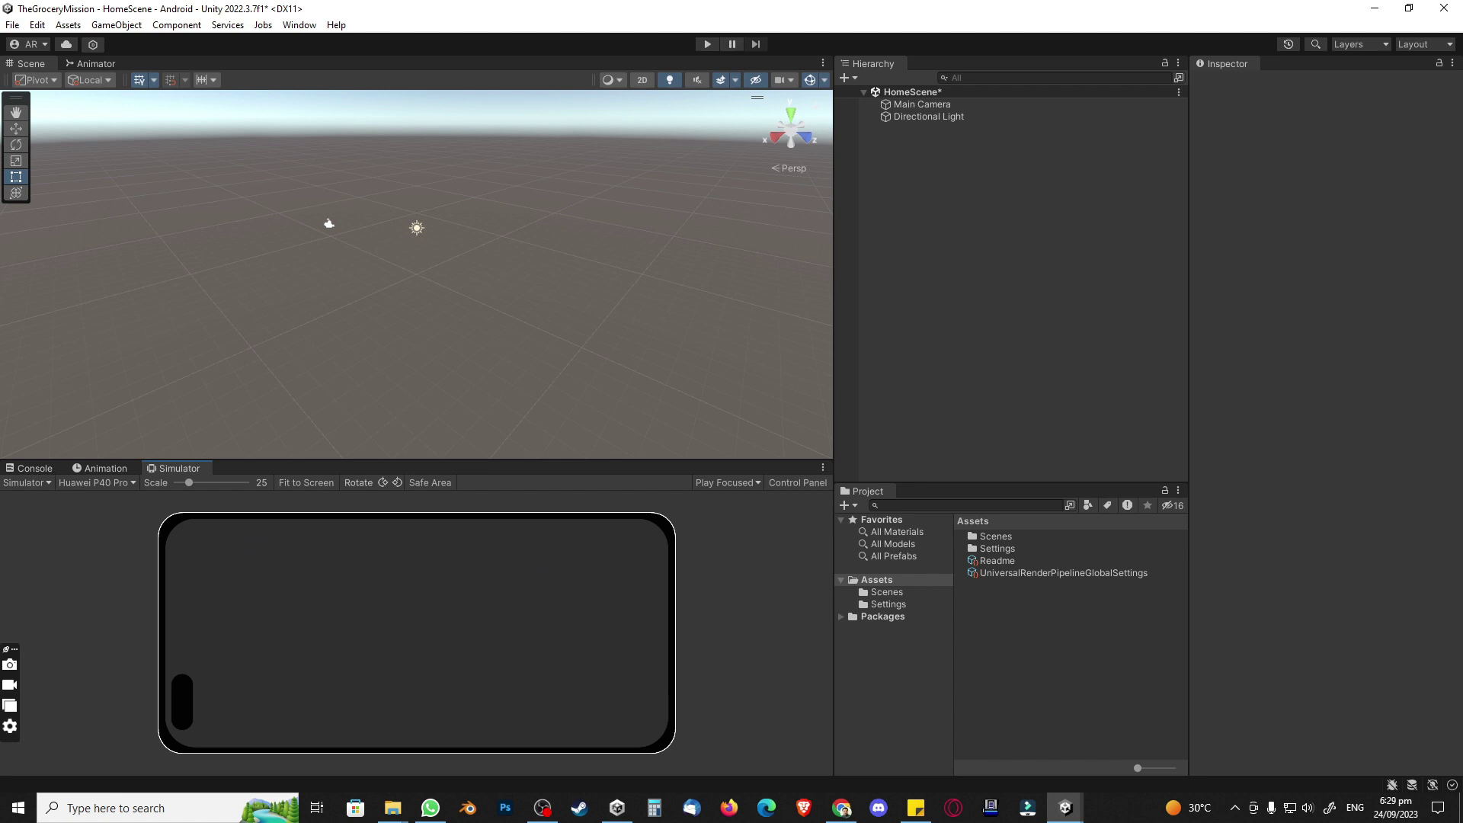
Step: Switch to the browser to view the Photopea start page at full window size, and close it
{"action": "key", "text": "alt+Tab"}
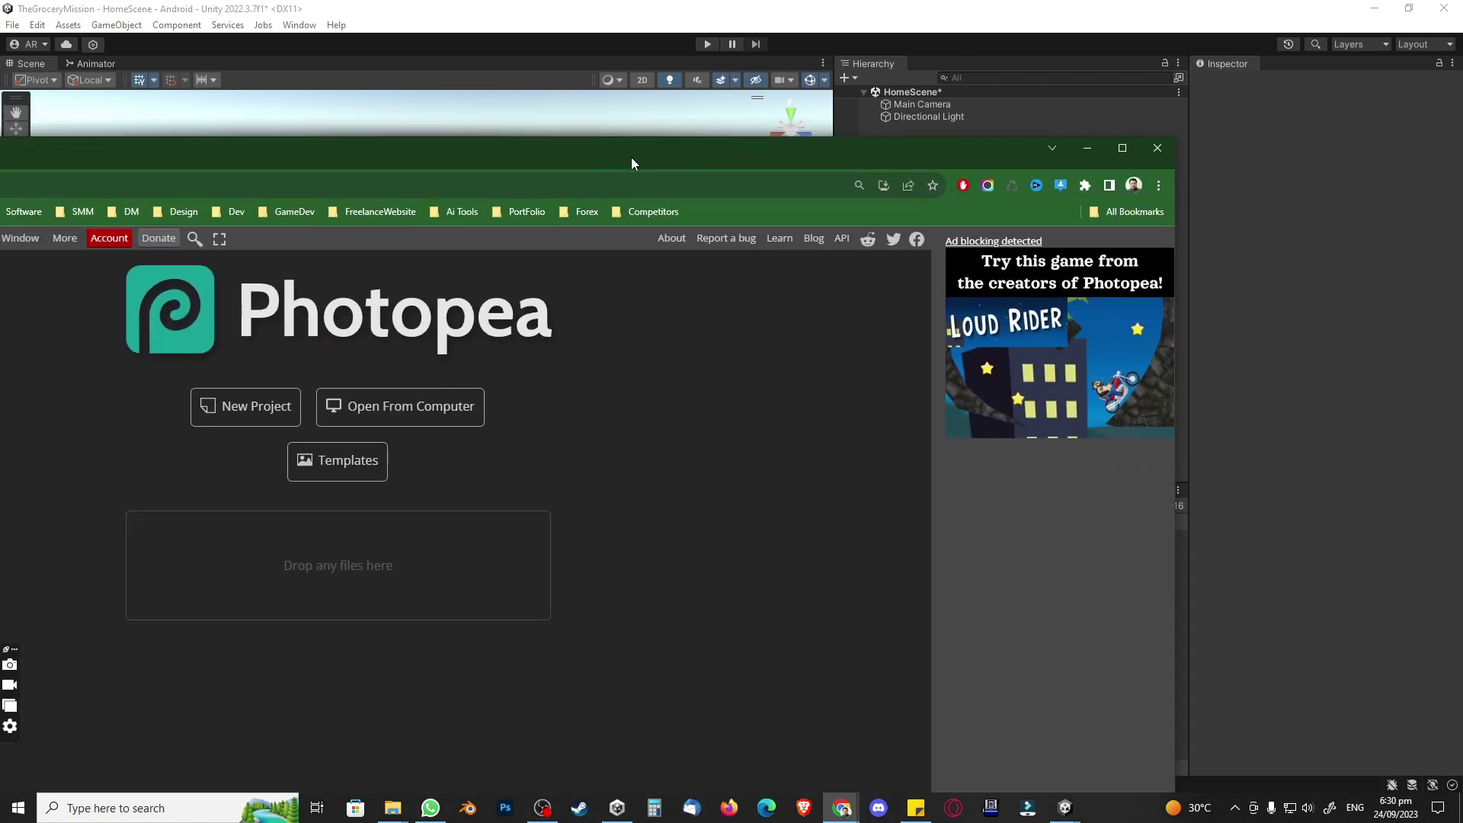
{"action": "double_click", "coordinate": [631, 157]}
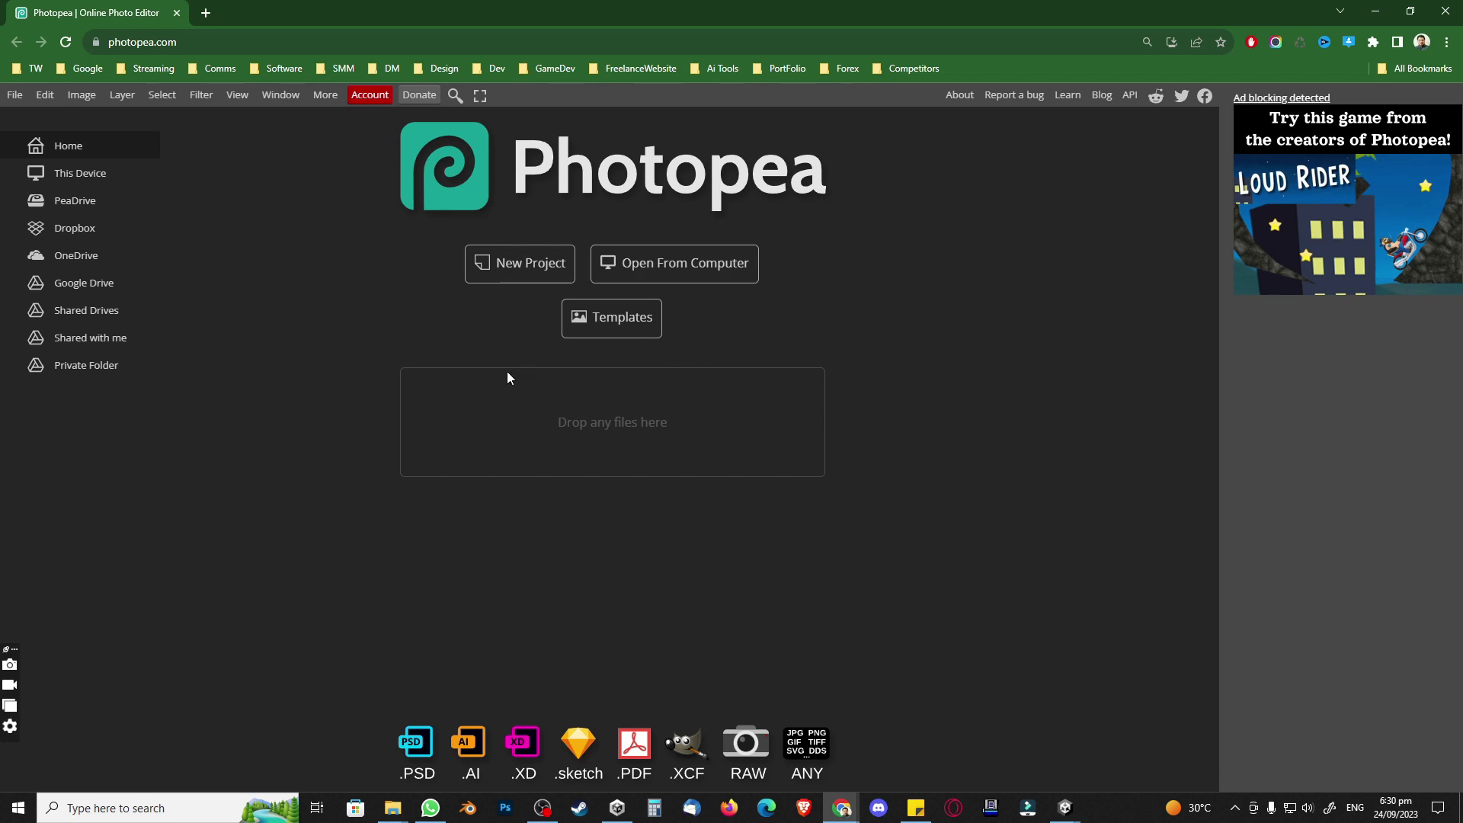
{"action": "left_click", "coordinate": [177, 13]}
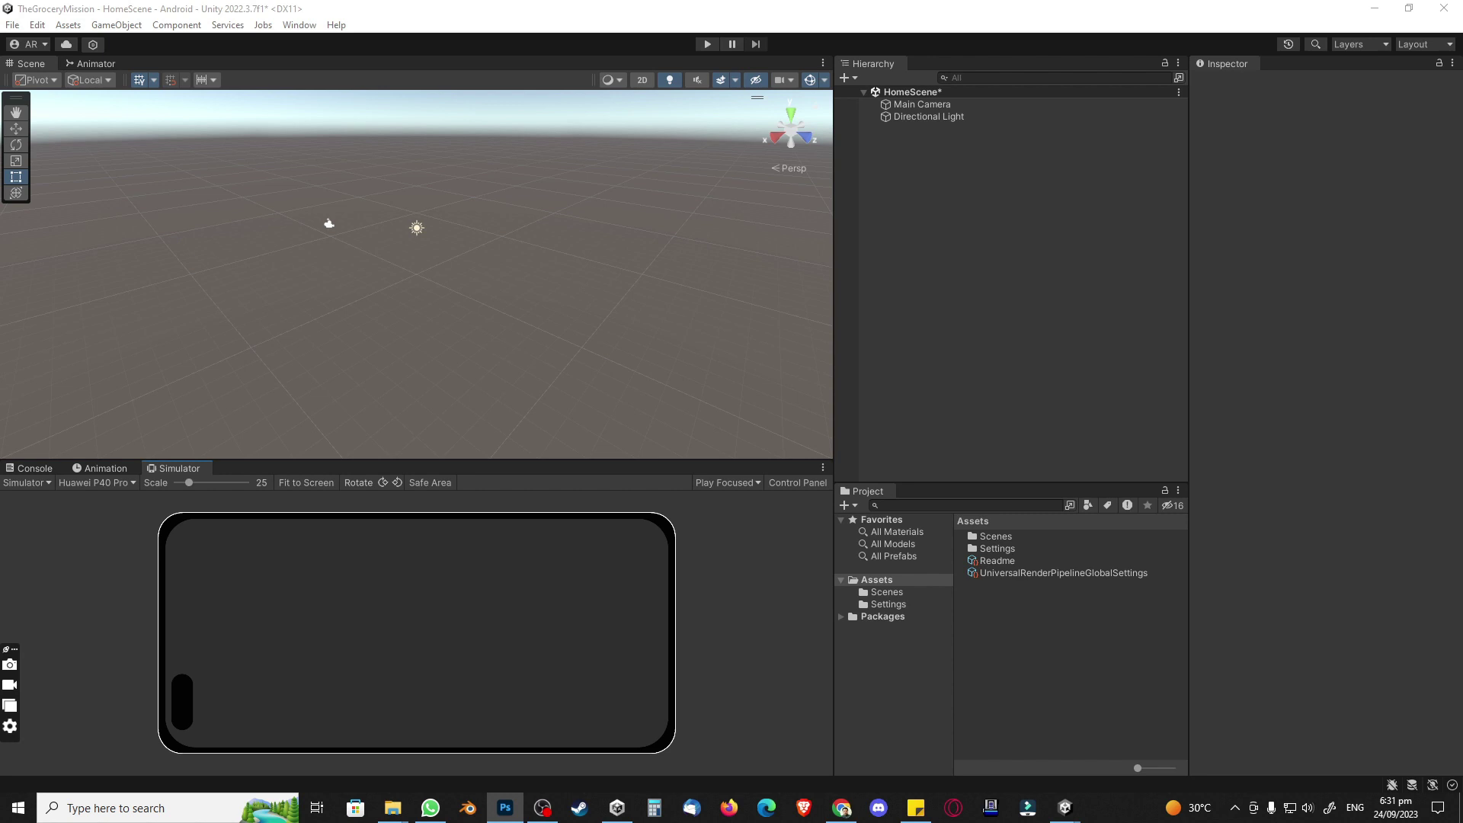
Step: Examine the 01-Fonts, 02-Images and 03-UI folders inside 00-GameTutorials and return to the TheGroceryMission project in Unity
{"action": "key", "text": "alt+Tab"}
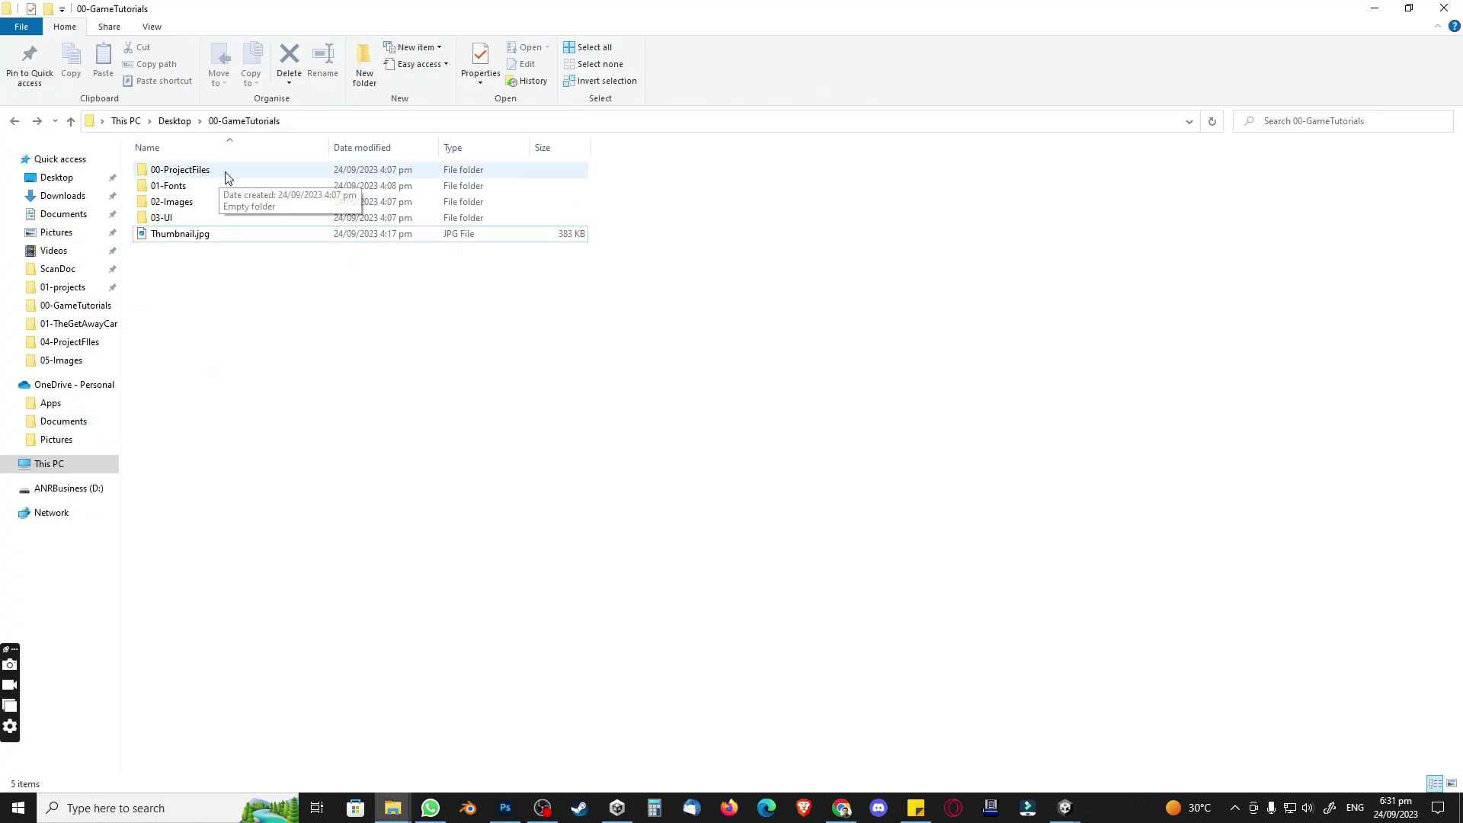
{"action": "double_click", "coordinate": [171, 186]}
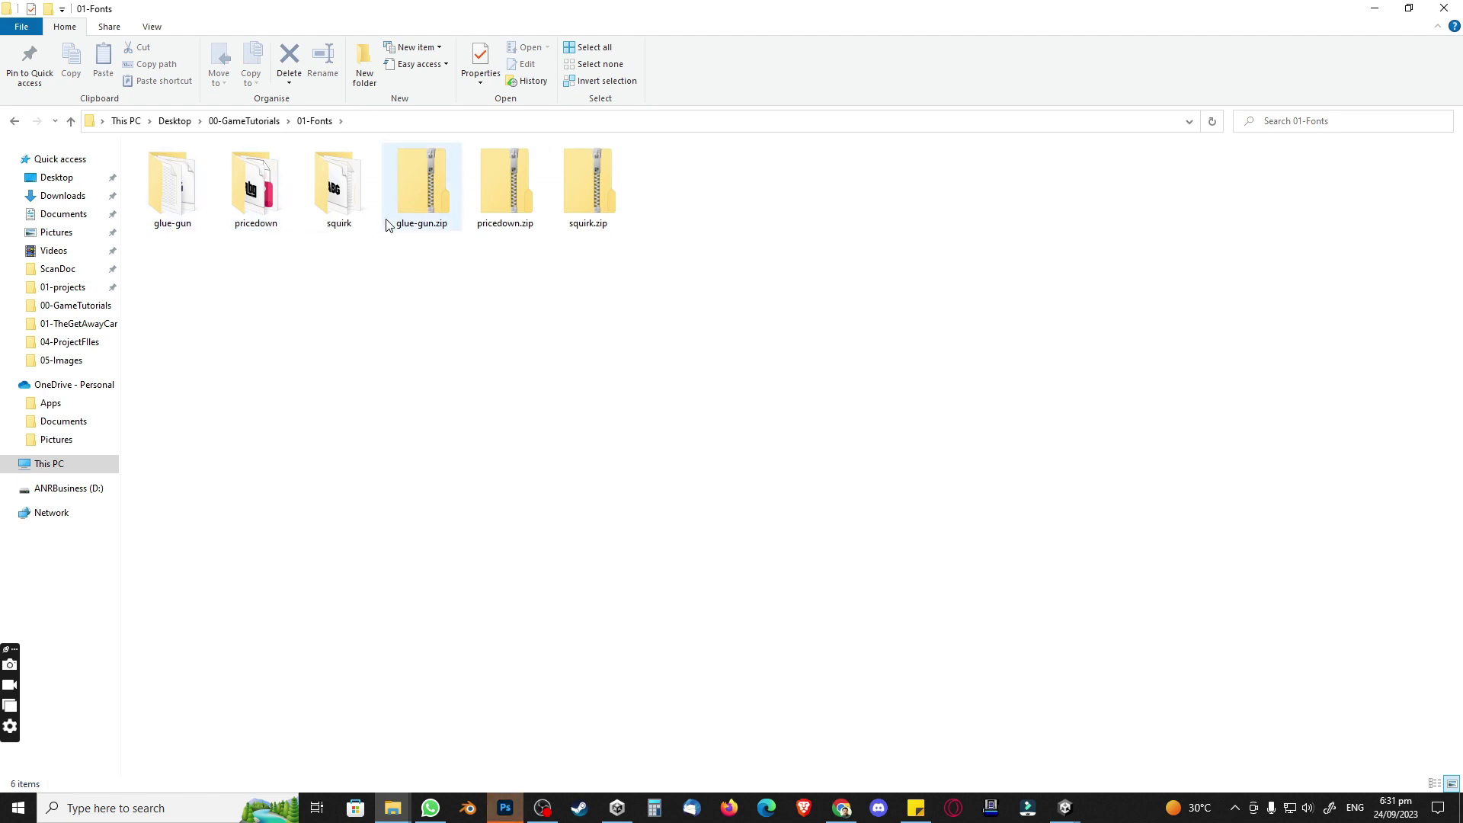
{"action": "left_click", "coordinate": [255, 122]}
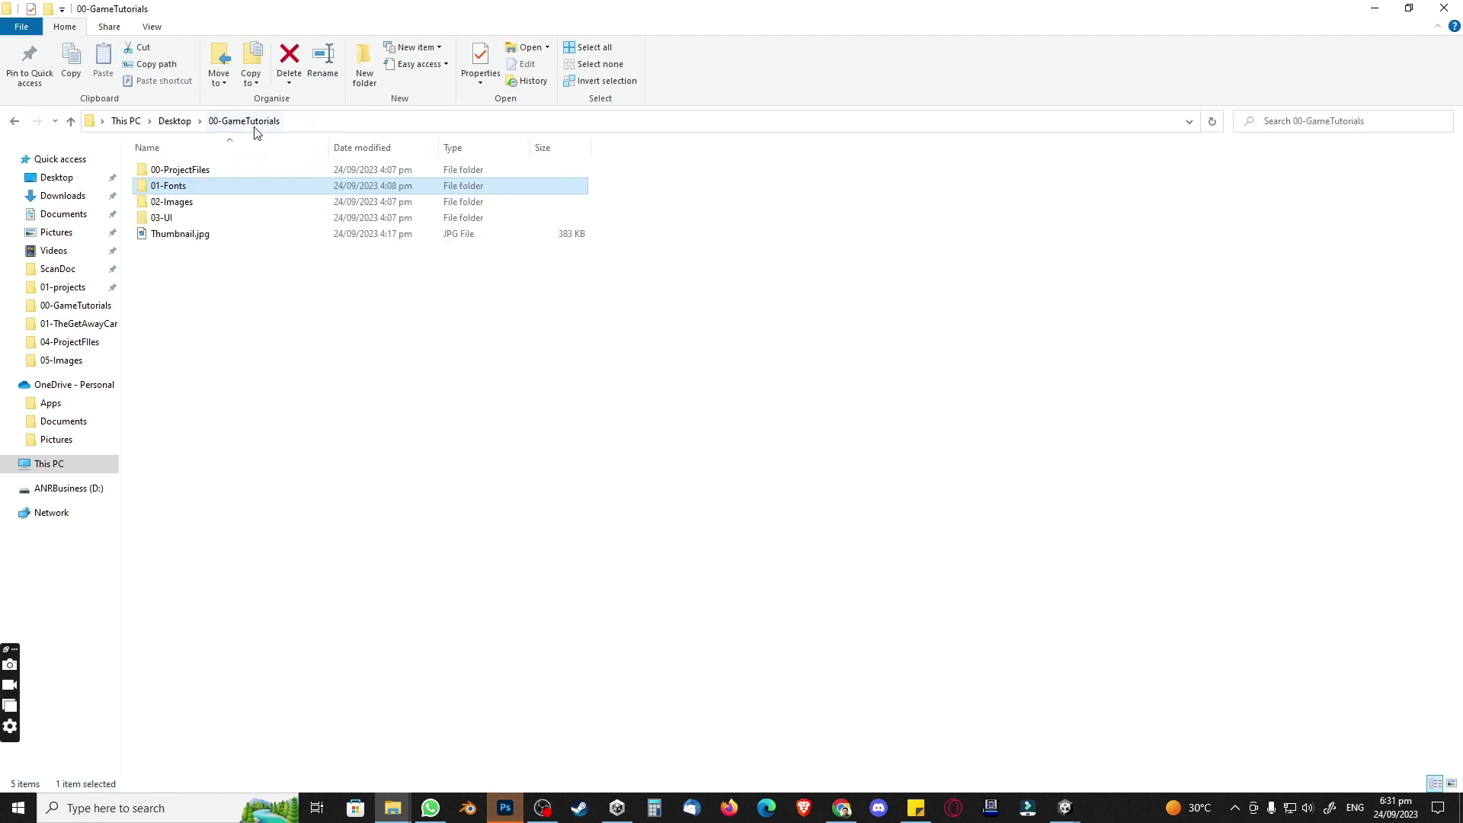
{"action": "left_click", "coordinate": [196, 204]}
{"action": "double_click", "coordinate": [196, 203]}
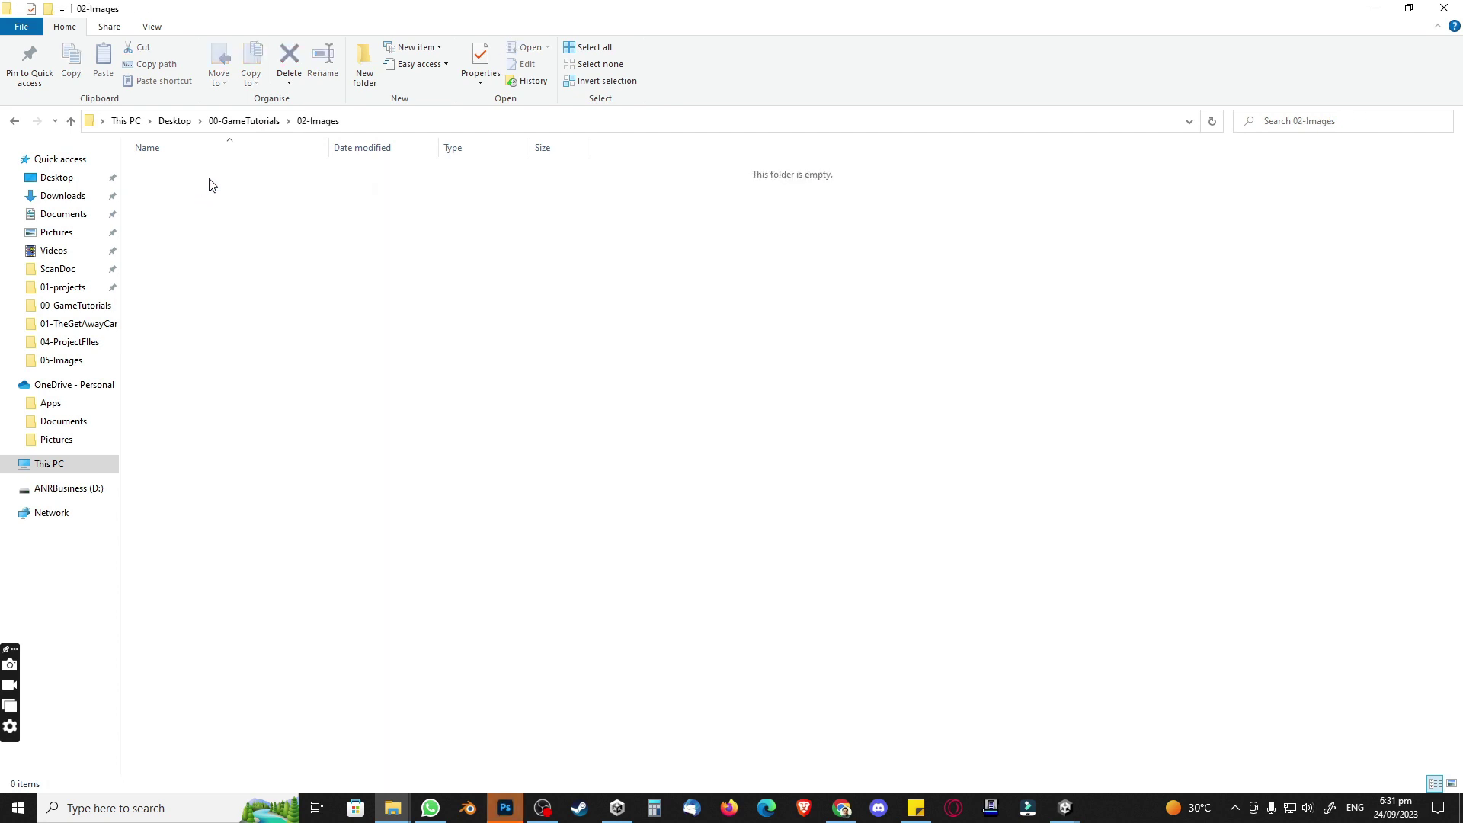
{"action": "left_click", "coordinate": [252, 121]}
{"action": "left_click", "coordinate": [204, 218]}
{"action": "double_click", "coordinate": [204, 218]}
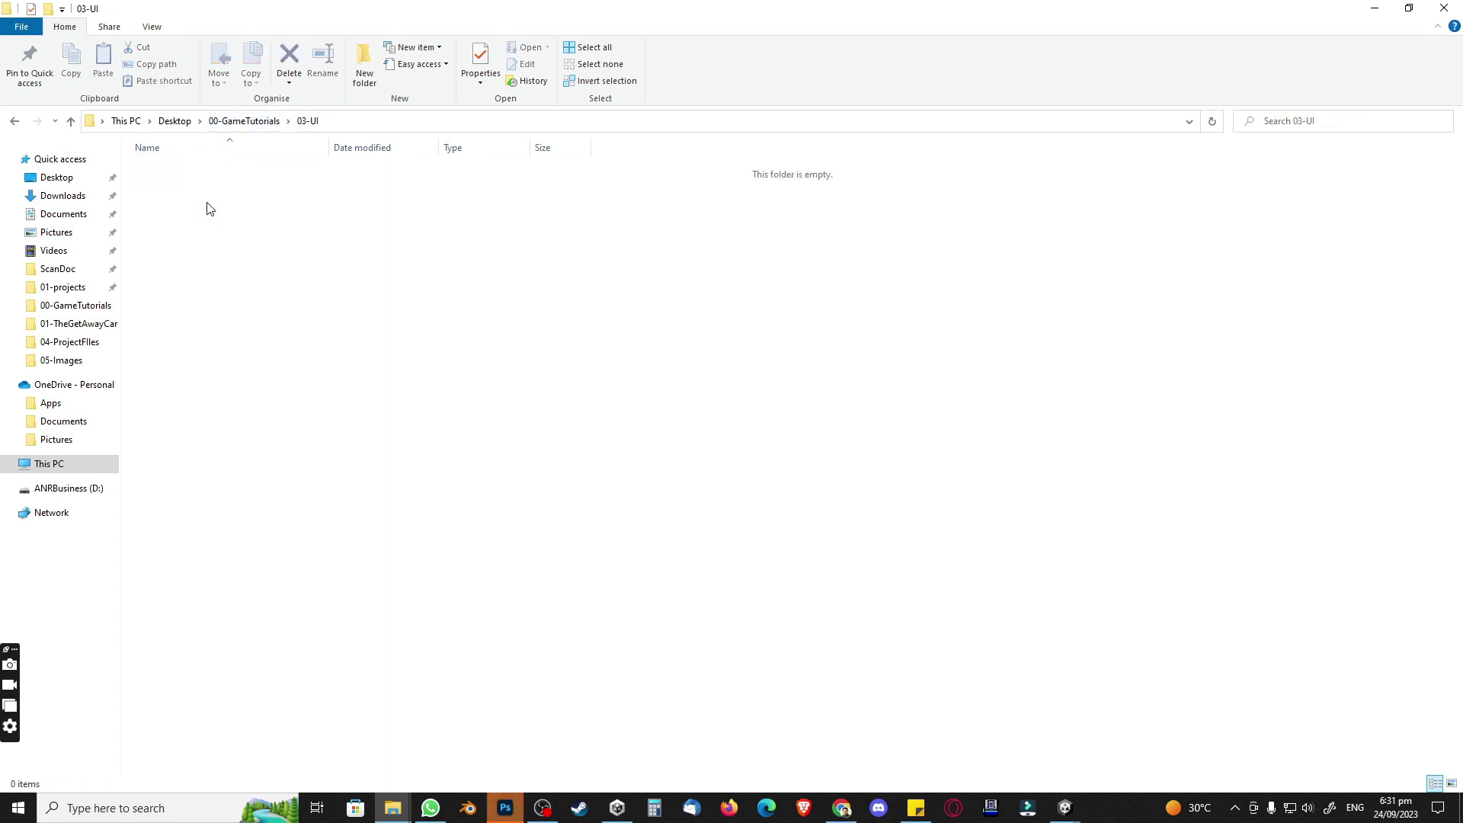
{"action": "left_click", "coordinate": [242, 121]}
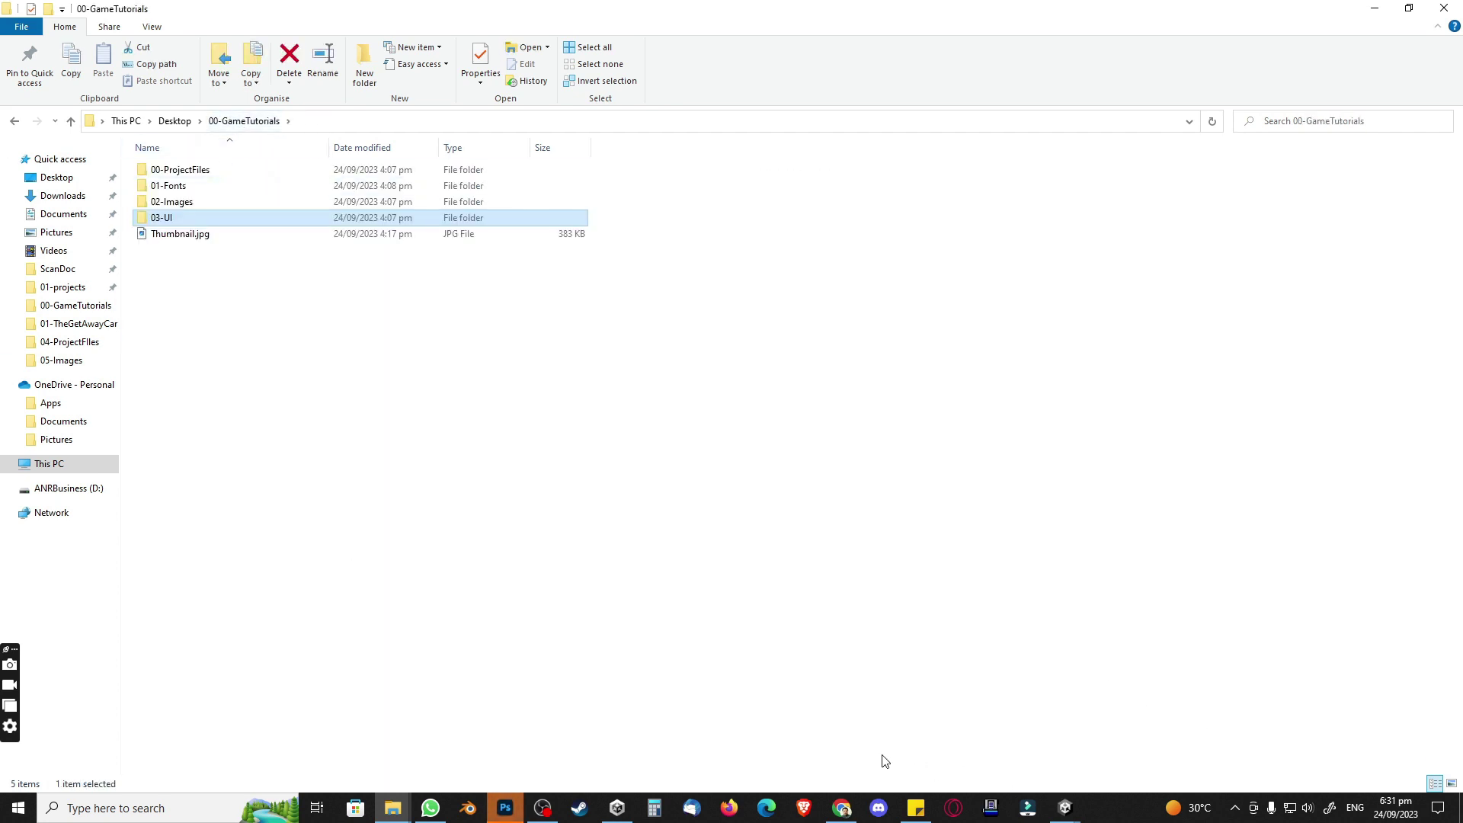
{"action": "left_click", "coordinate": [1052, 804]}
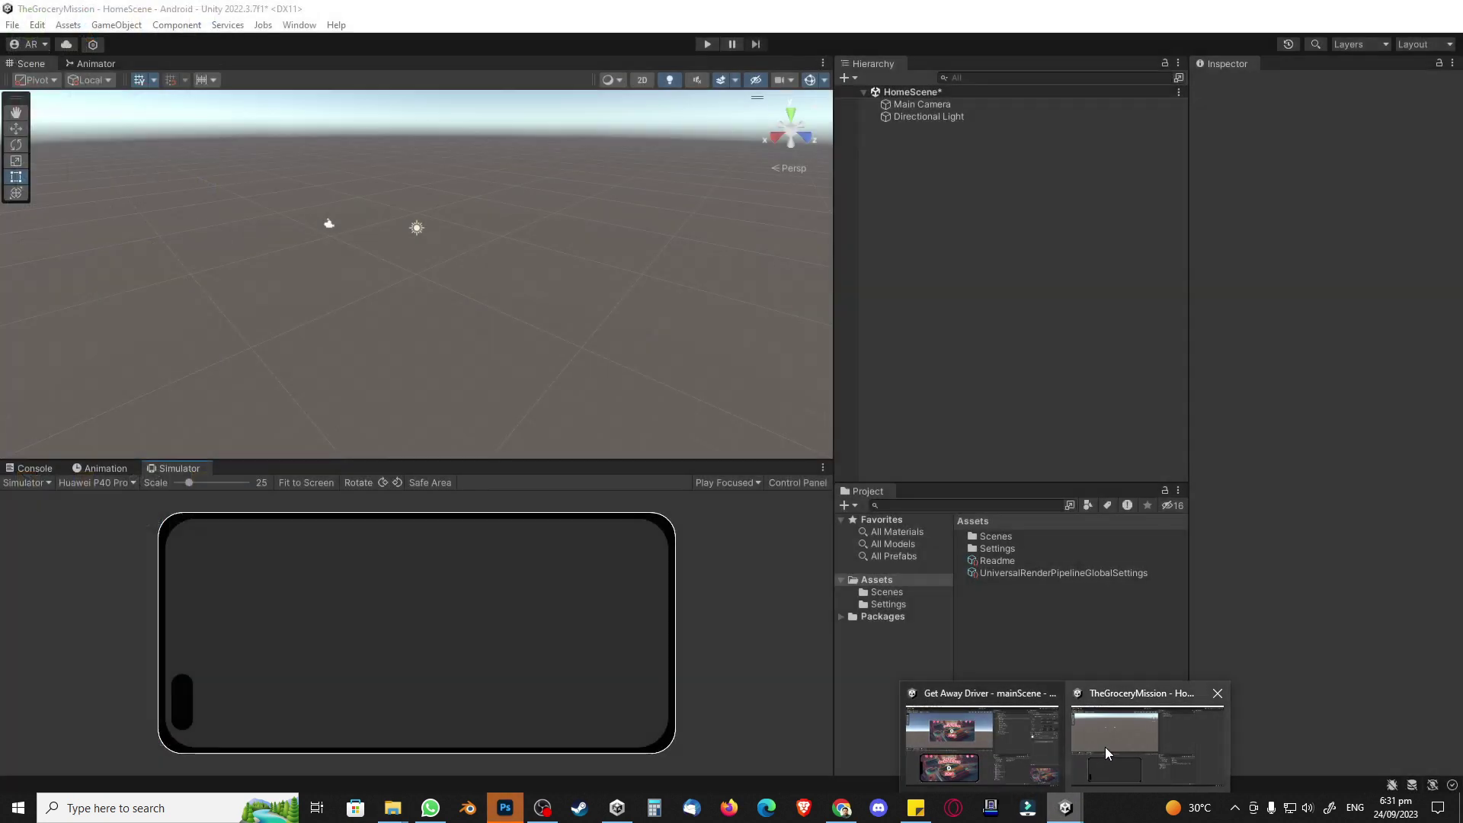
{"action": "left_click", "coordinate": [1105, 747]}
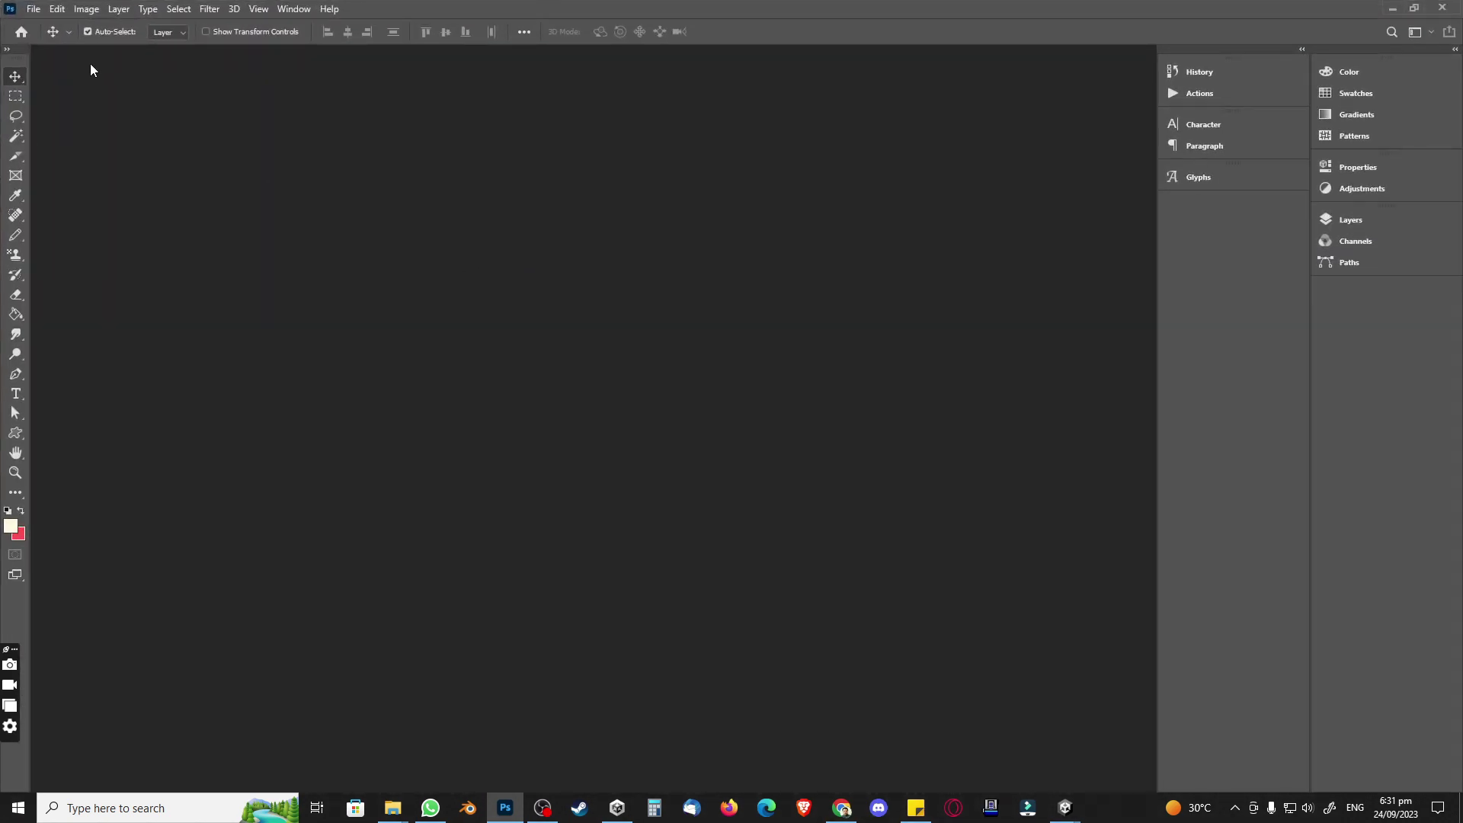
Step: In Photoshop, create a new document 500 pixels wide and 500 pixels high with a transparent background
{"action": "left_click", "coordinate": [32, 9]}
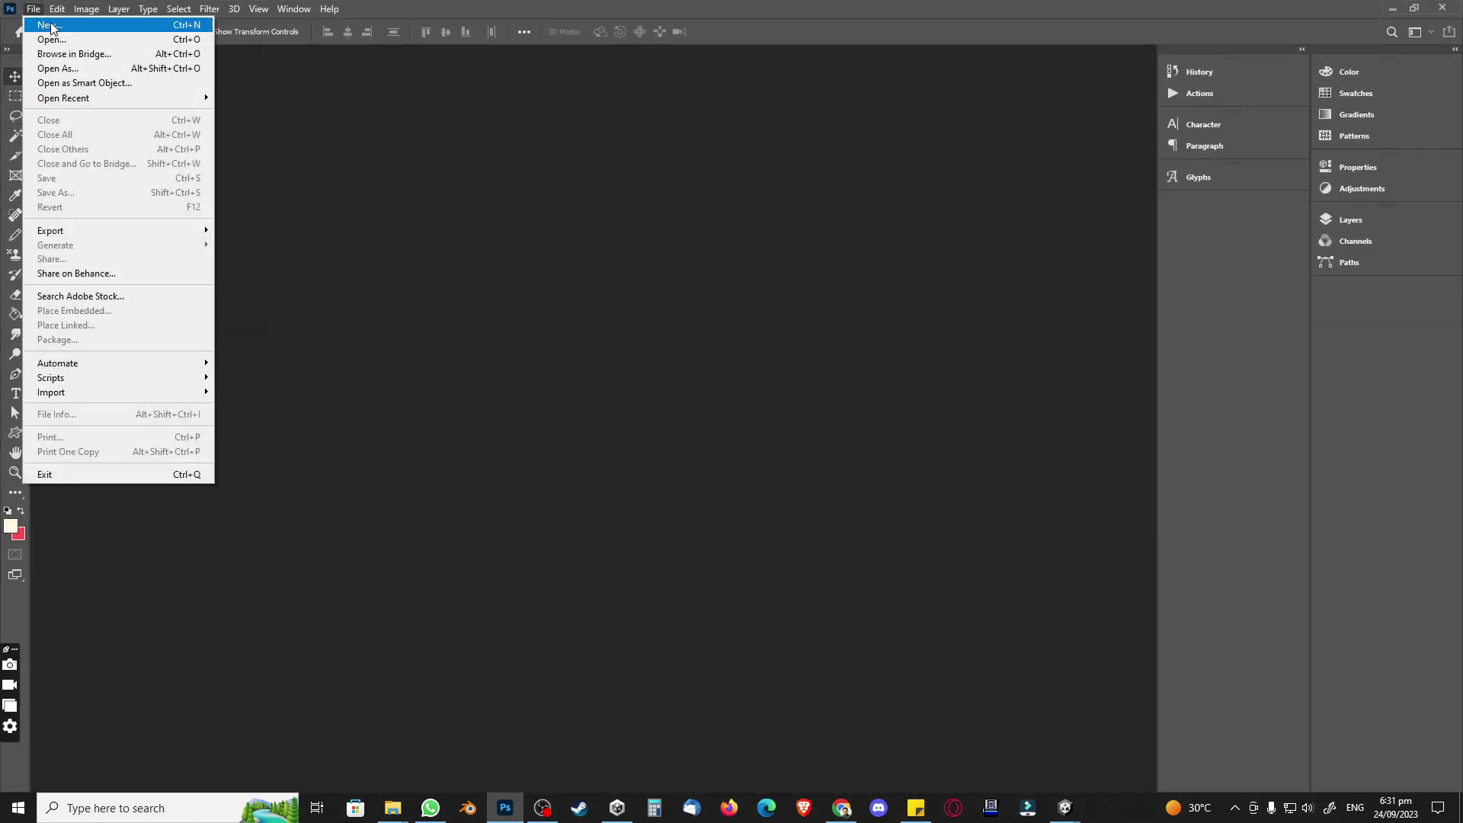
{"action": "left_click", "coordinate": [50, 26]}
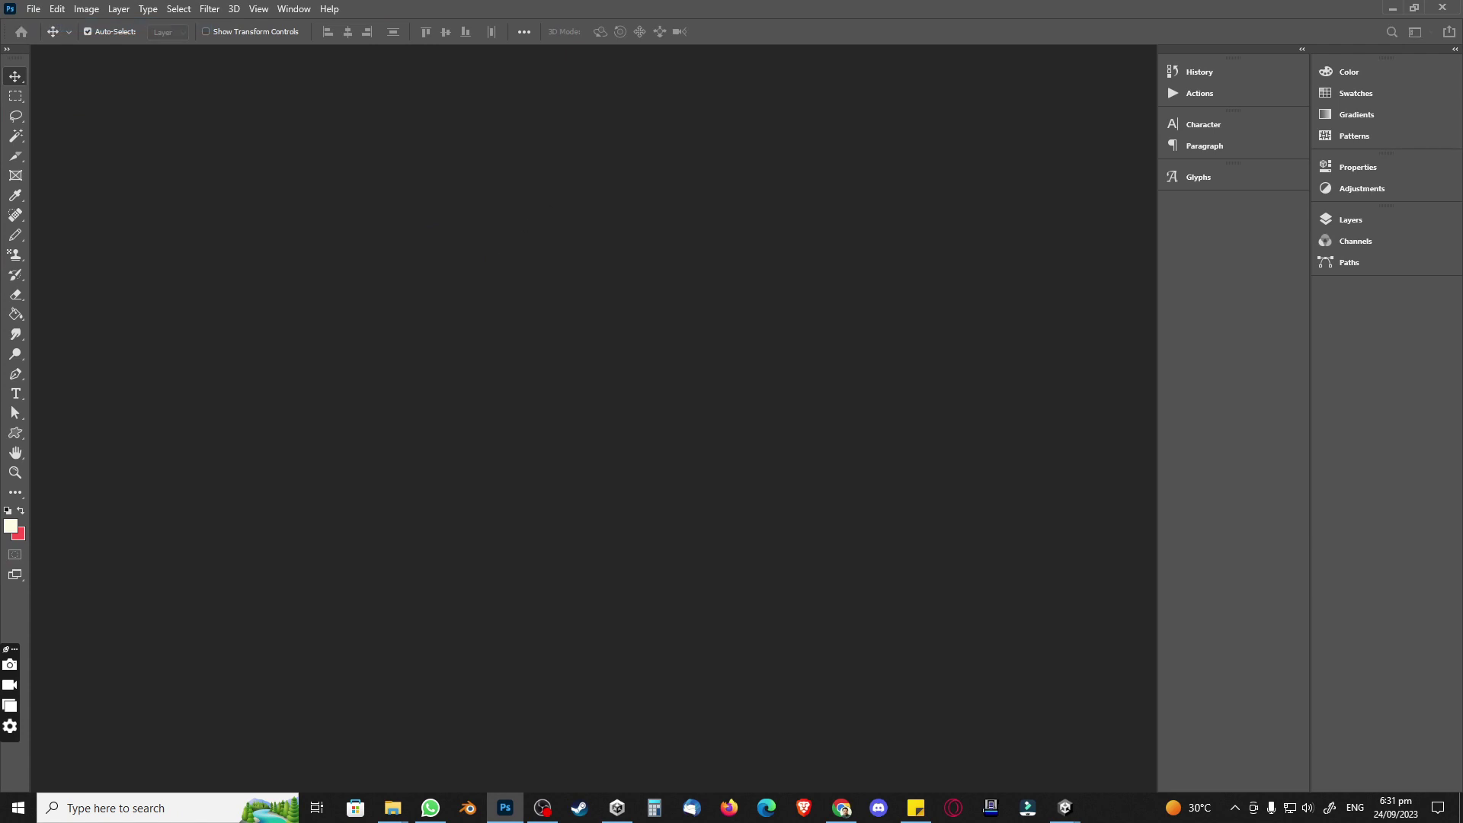
{"action": "left_click_drag", "start_coordinate": [897, 265], "coordinate": [855, 261]}
{"action": "type", "text": "500"}
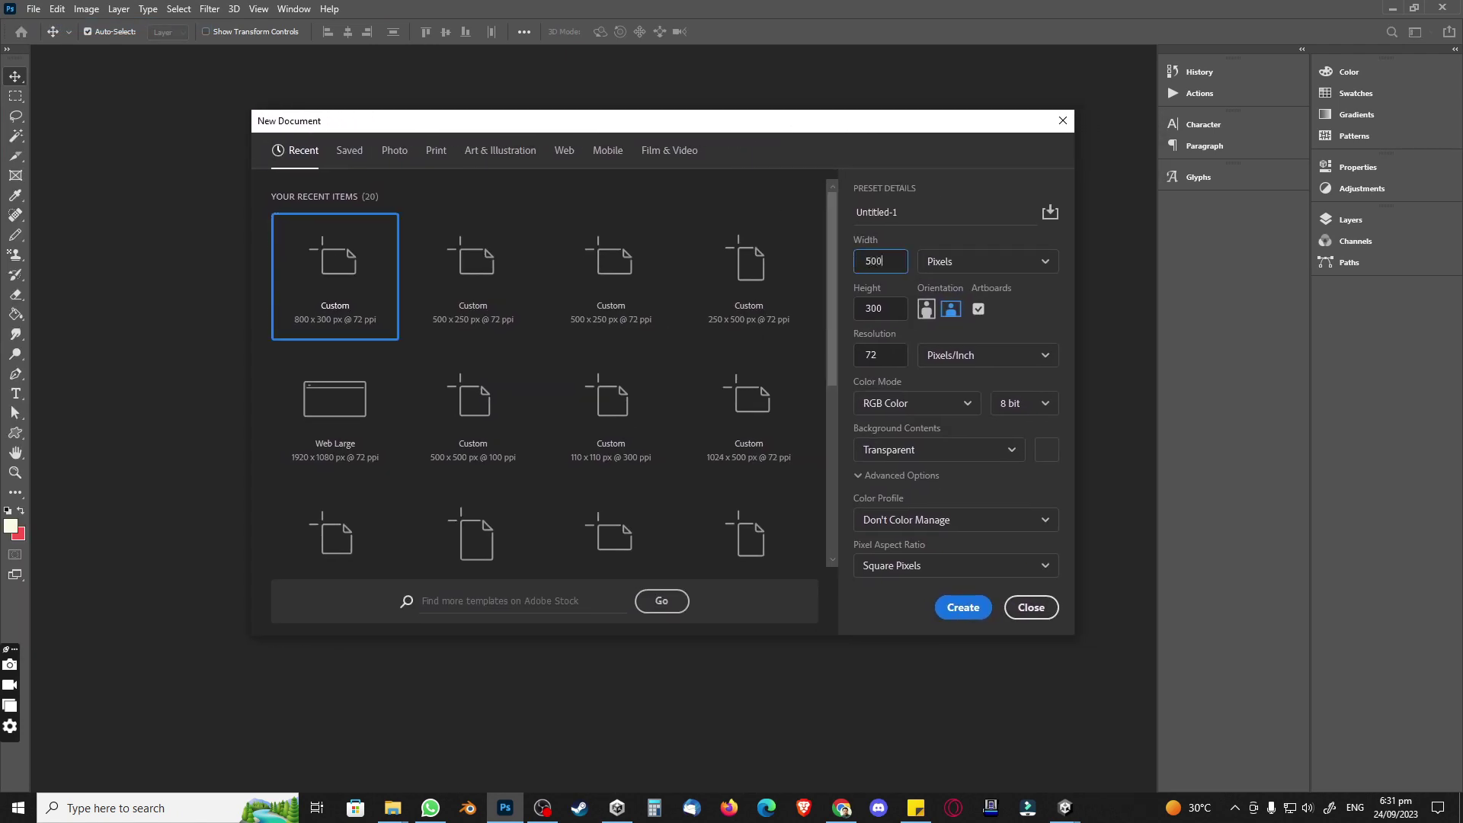
{"action": "double_click", "coordinate": [889, 313]}
{"action": "type", "text": "500"}
{"action": "left_click", "coordinate": [964, 607]}
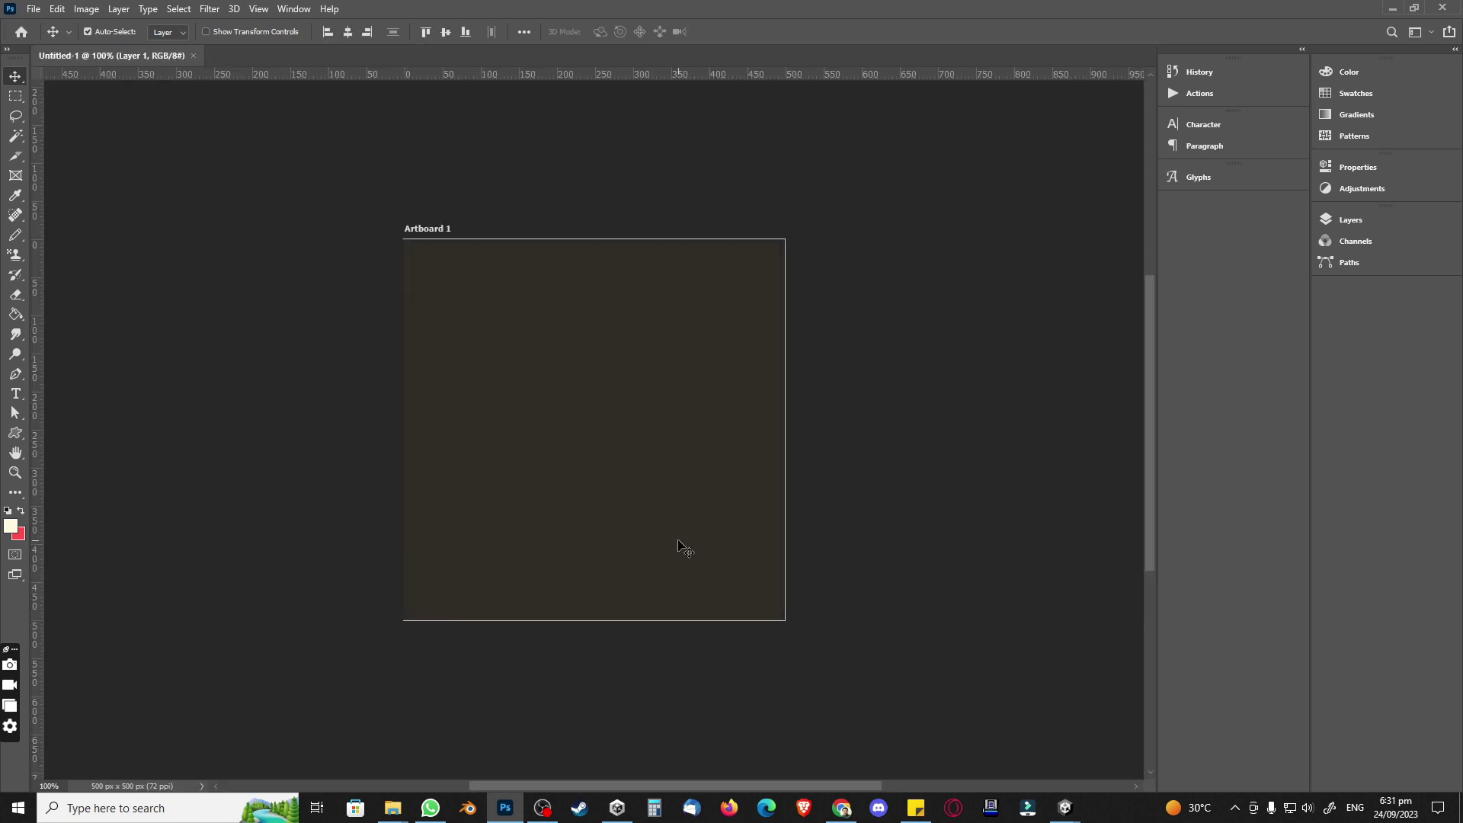
Step: Close the untitled document and create a fresh 500 by 500 pixel document with the same settings
{"action": "left_click", "coordinate": [194, 55]}
{"action": "left_click", "coordinate": [34, 9]}
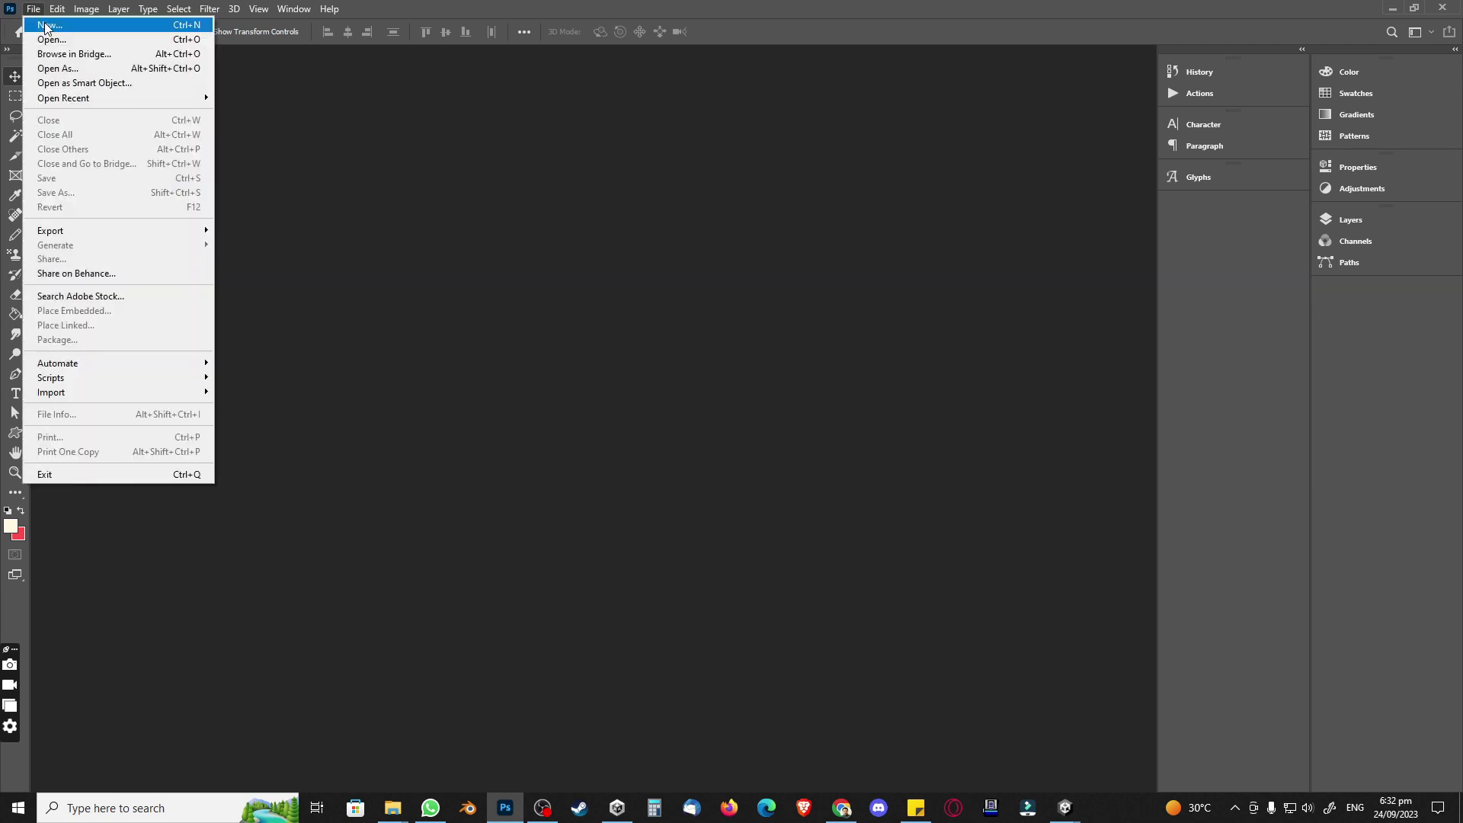
{"action": "left_click", "coordinate": [42, 26]}
{"action": "left_click", "coordinate": [963, 607]}
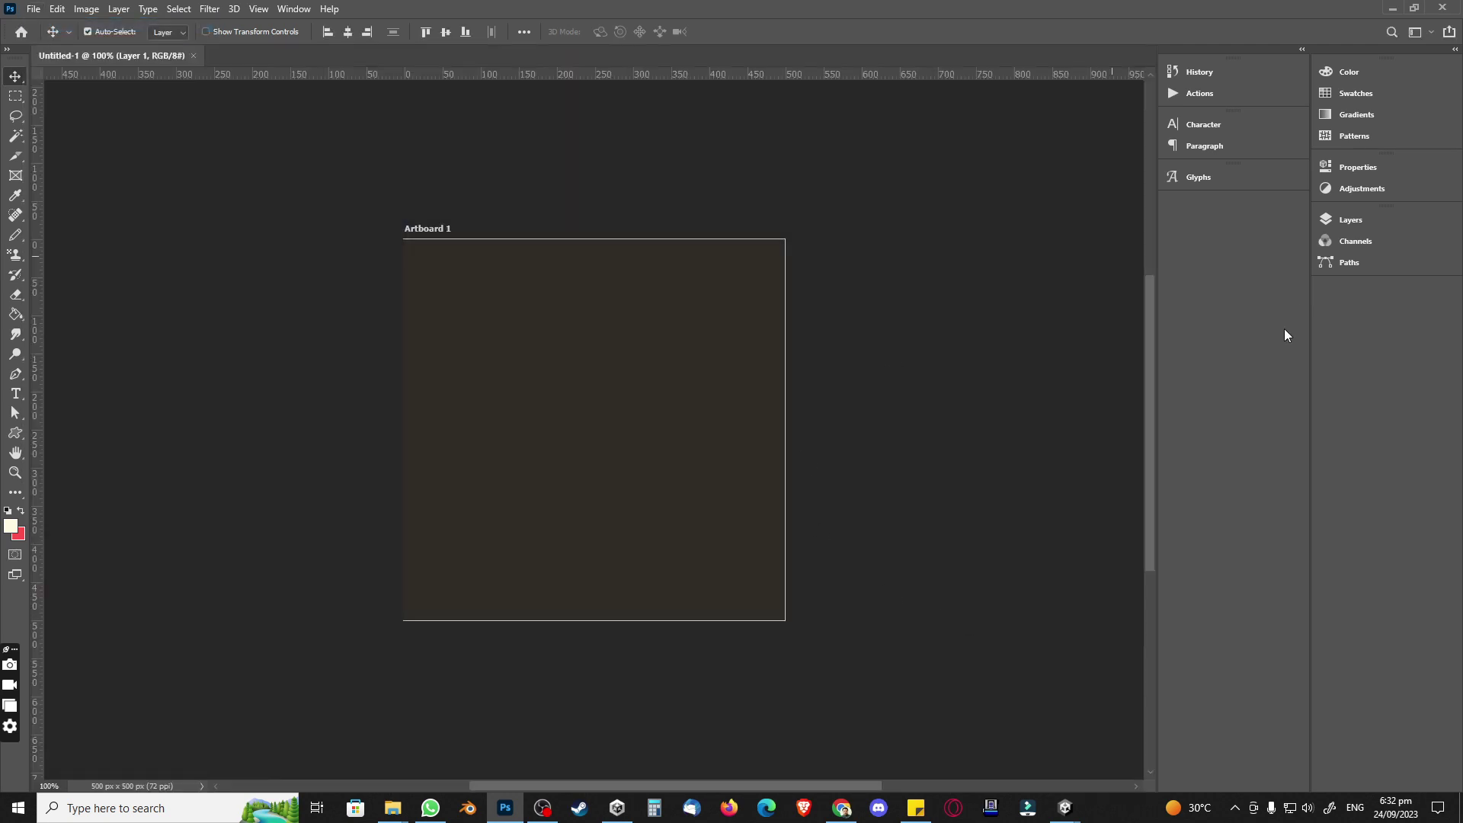
Step: Show the layers, fill Layer 1 with the cream foreground color and add a new empty layer above it
{"action": "left_click", "coordinate": [1351, 220]}
{"action": "left_click", "coordinate": [1164, 351]}
{"action": "left_click", "coordinate": [1194, 332]}
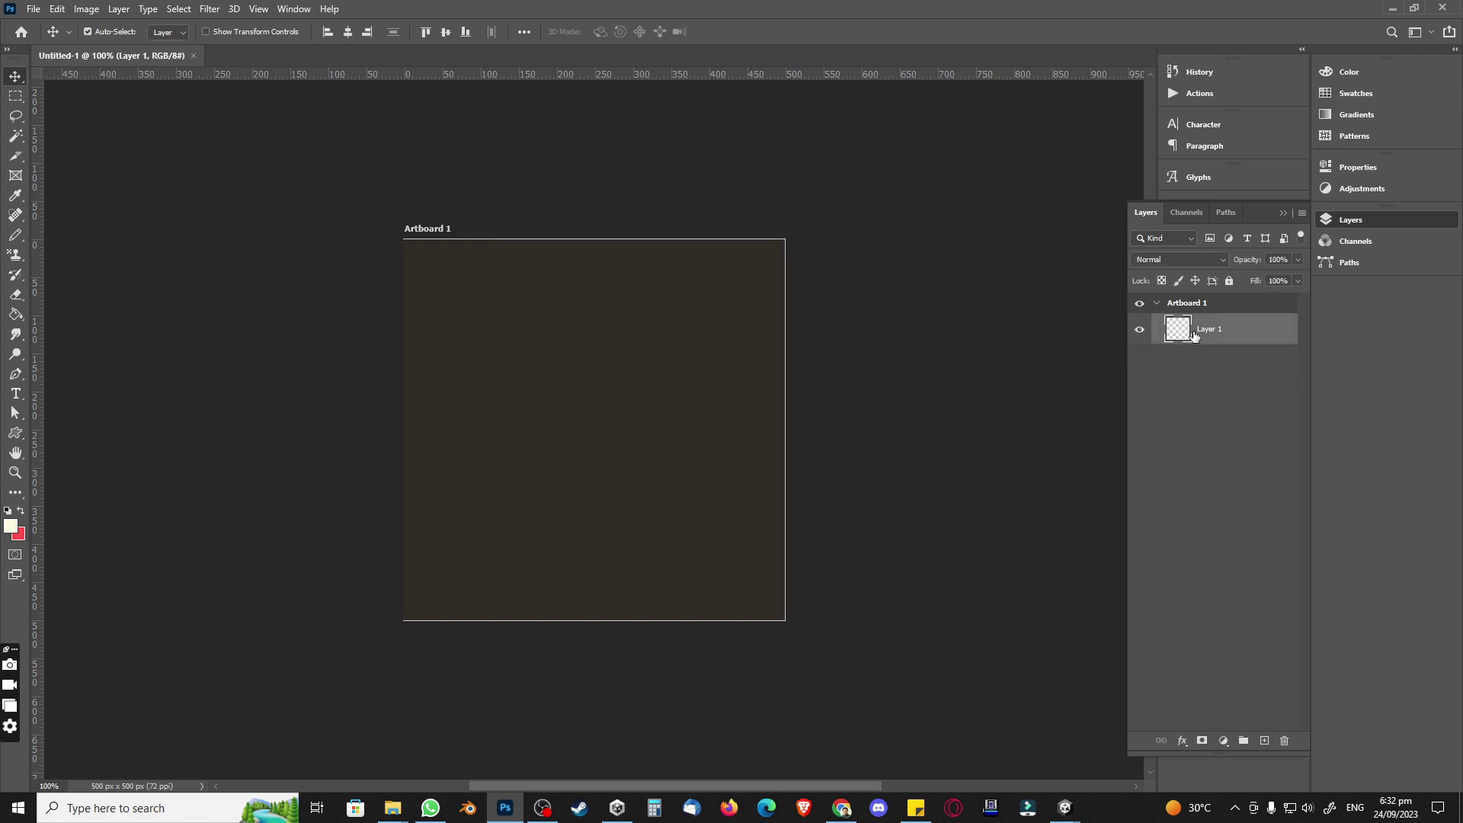
{"action": "left_click", "coordinate": [1211, 549]}
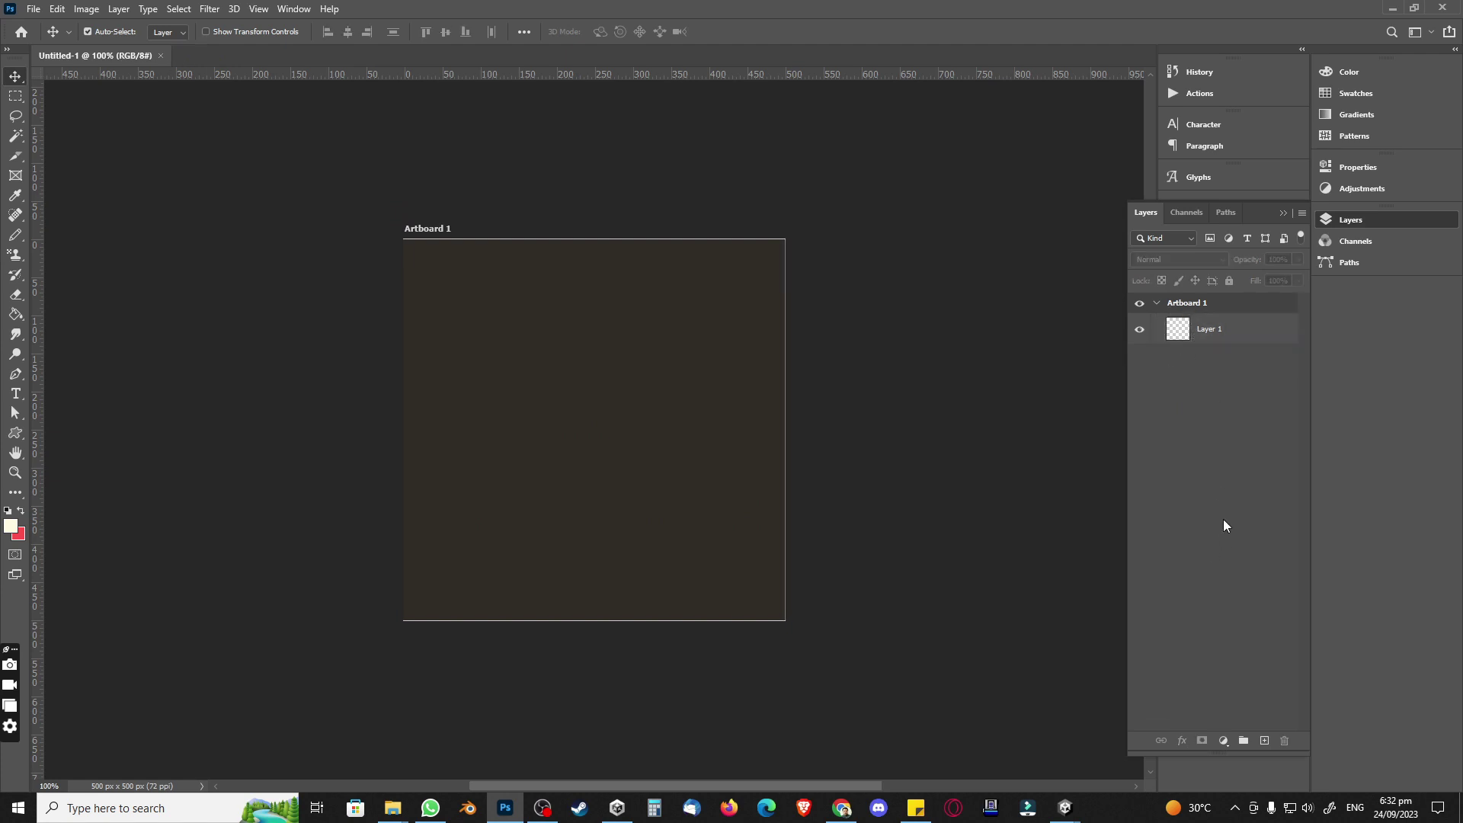
{"action": "left_click", "coordinate": [1210, 335]}
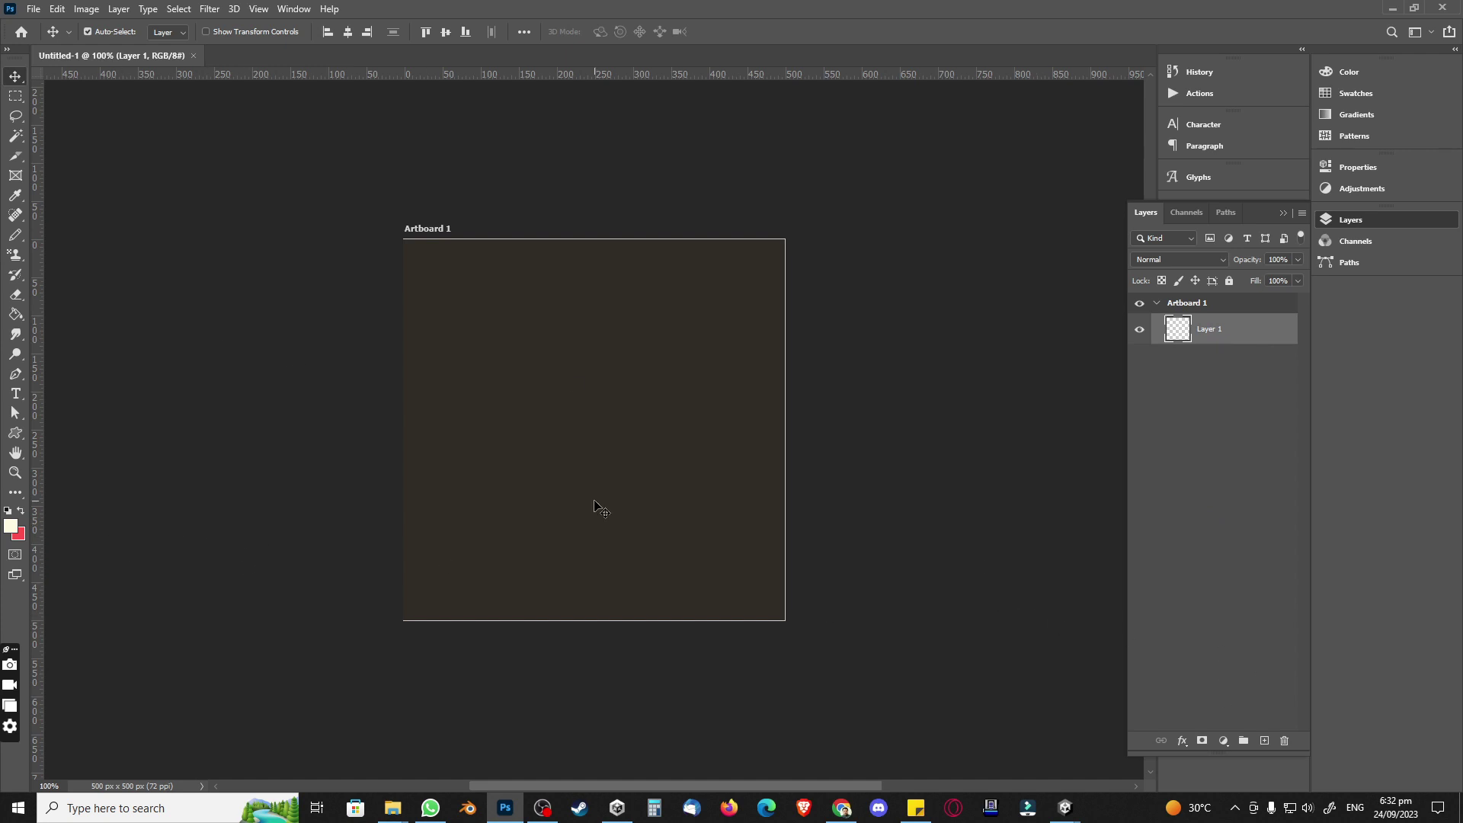
{"action": "key", "text": "alt+BackSpace"}
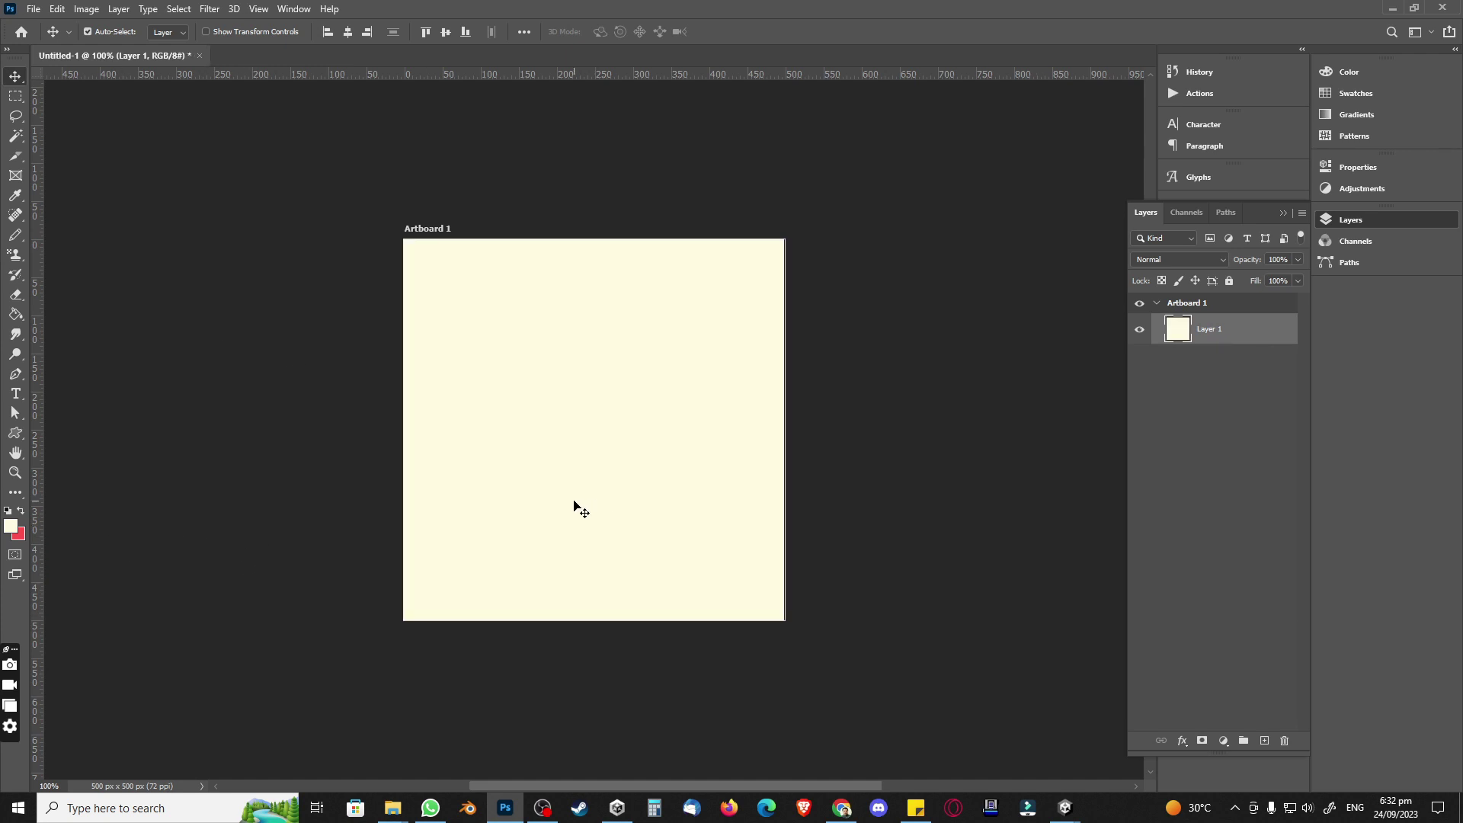
{"action": "left_click", "coordinate": [1265, 741]}
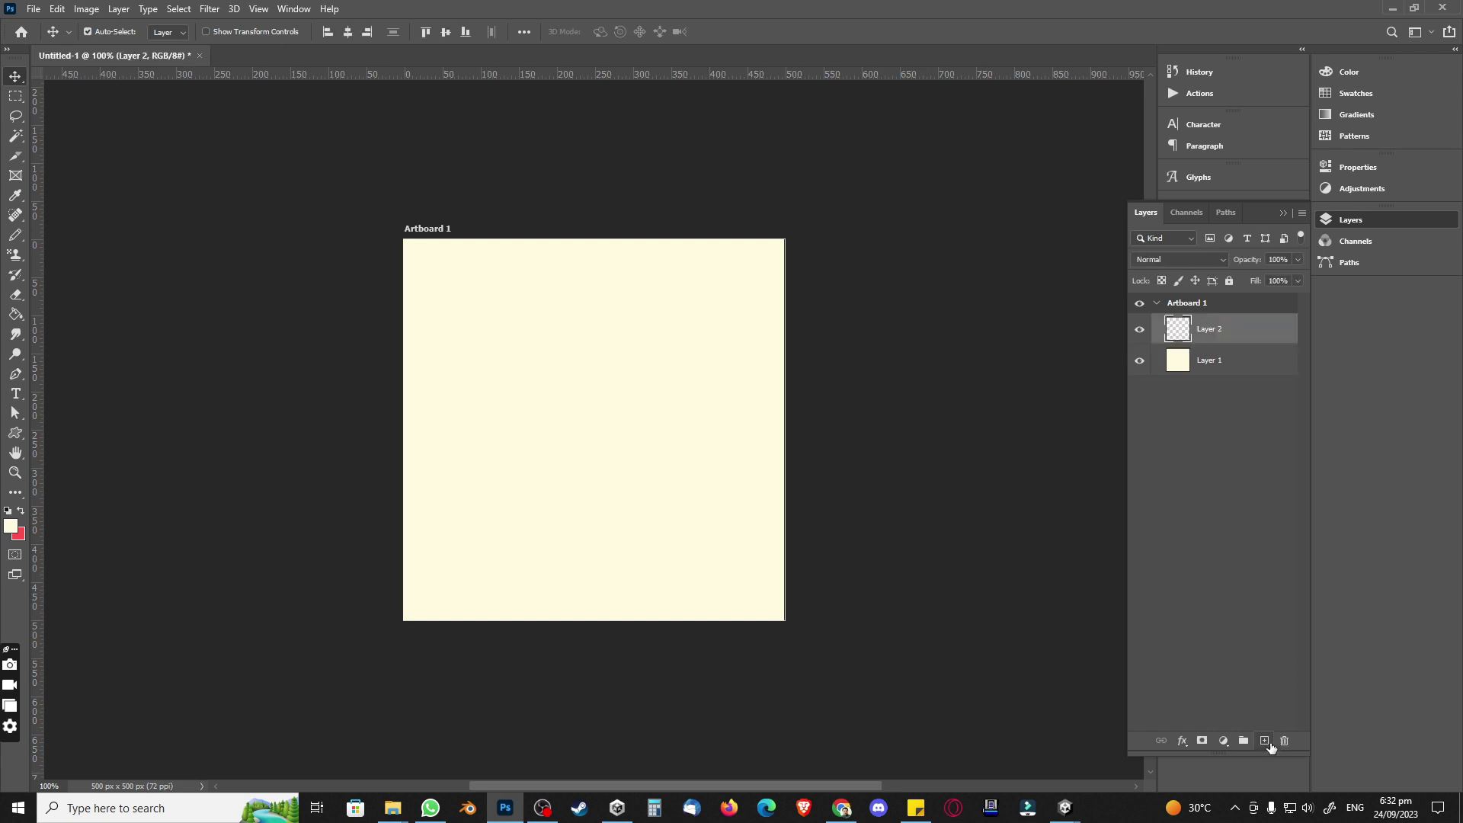
Step: Swap the foreground and background colors and change the red foreground color to a strong yellow
{"action": "left_click", "coordinate": [21, 512]}
{"action": "key", "text": "i"}
{"action": "left_click", "coordinate": [11, 526]}
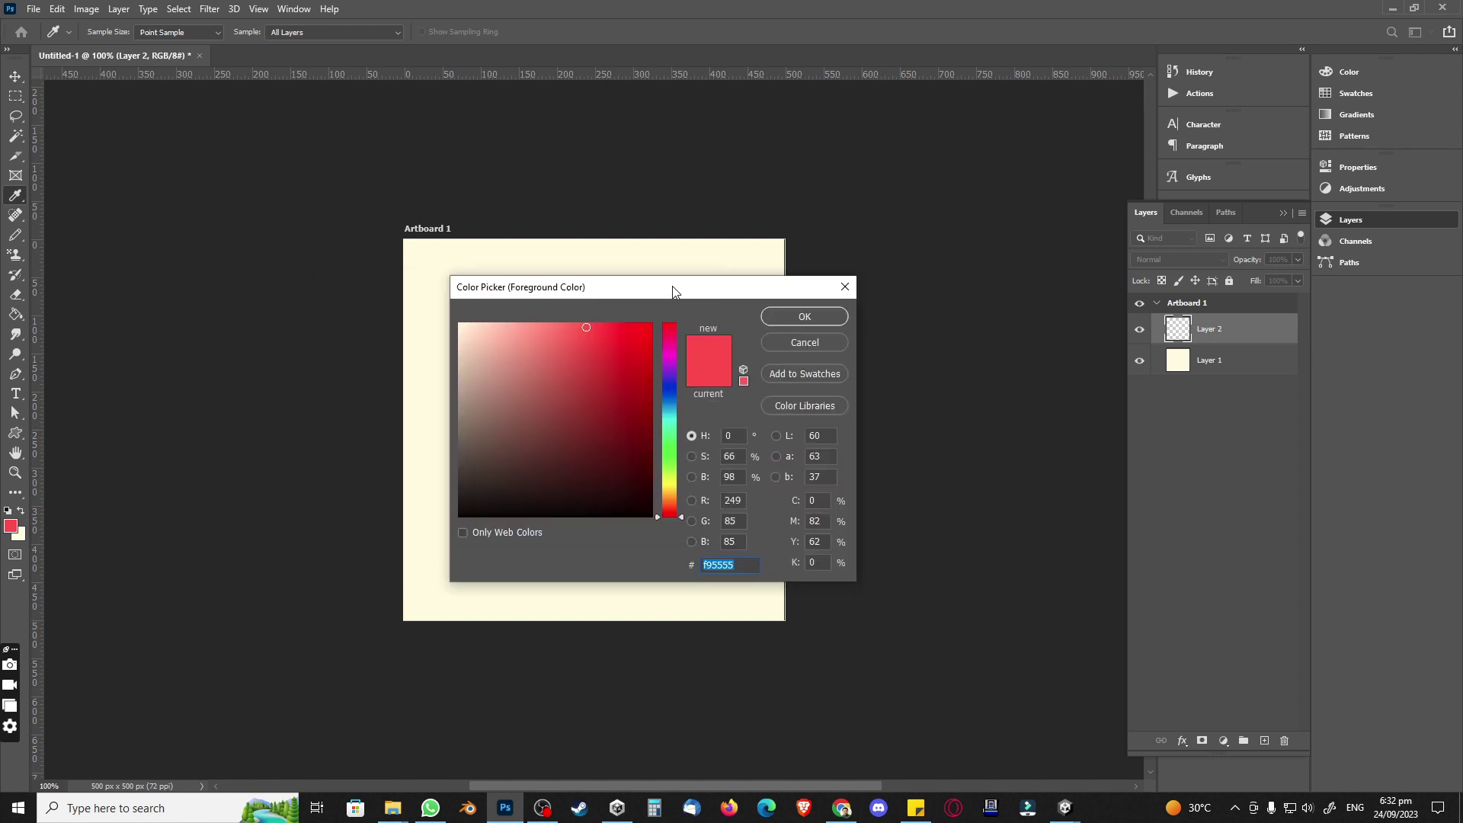
{"action": "left_click", "coordinate": [651, 466]}
{"action": "left_click_drag", "start_coordinate": [651, 467], "coordinate": [649, 477]}
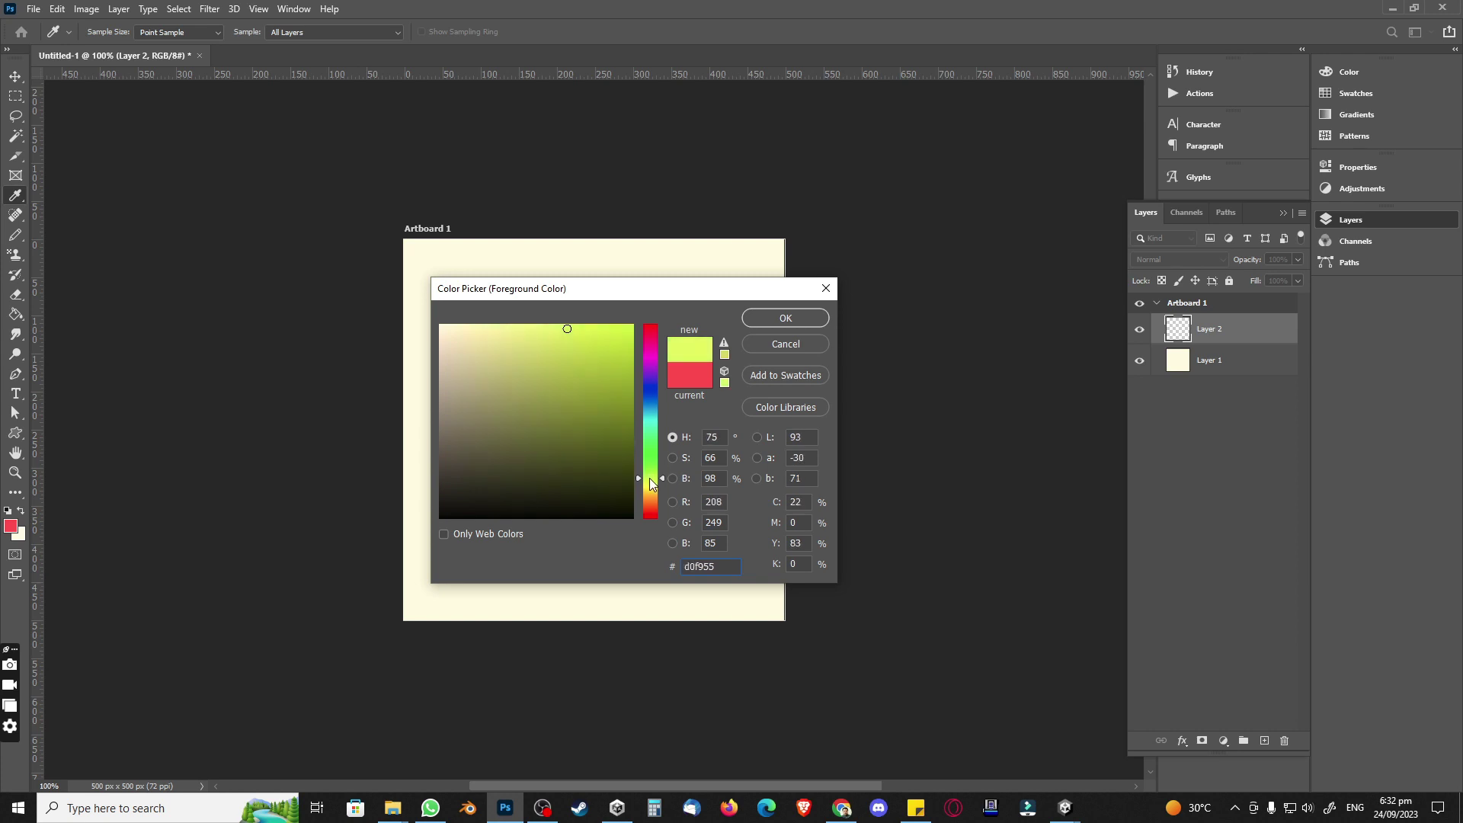
{"action": "mouse_move", "coordinate": [571, 335]}
{"action": "left_mouse_down"}
{"action": "mouse_move", "coordinate": [660, 330]}
{"action": "mouse_move", "coordinate": [632, 331]}
{"action": "left_mouse_up"}
{"action": "left_click_drag", "start_coordinate": [650, 508], "coordinate": [651, 465]}
{"action": "mouse_move", "coordinate": [612, 355]}
{"action": "left_mouse_down"}
{"action": "mouse_move", "coordinate": [636, 370]}
{"action": "mouse_move", "coordinate": [639, 418]}
{"action": "mouse_move", "coordinate": [639, 397]}
{"action": "left_mouse_up"}
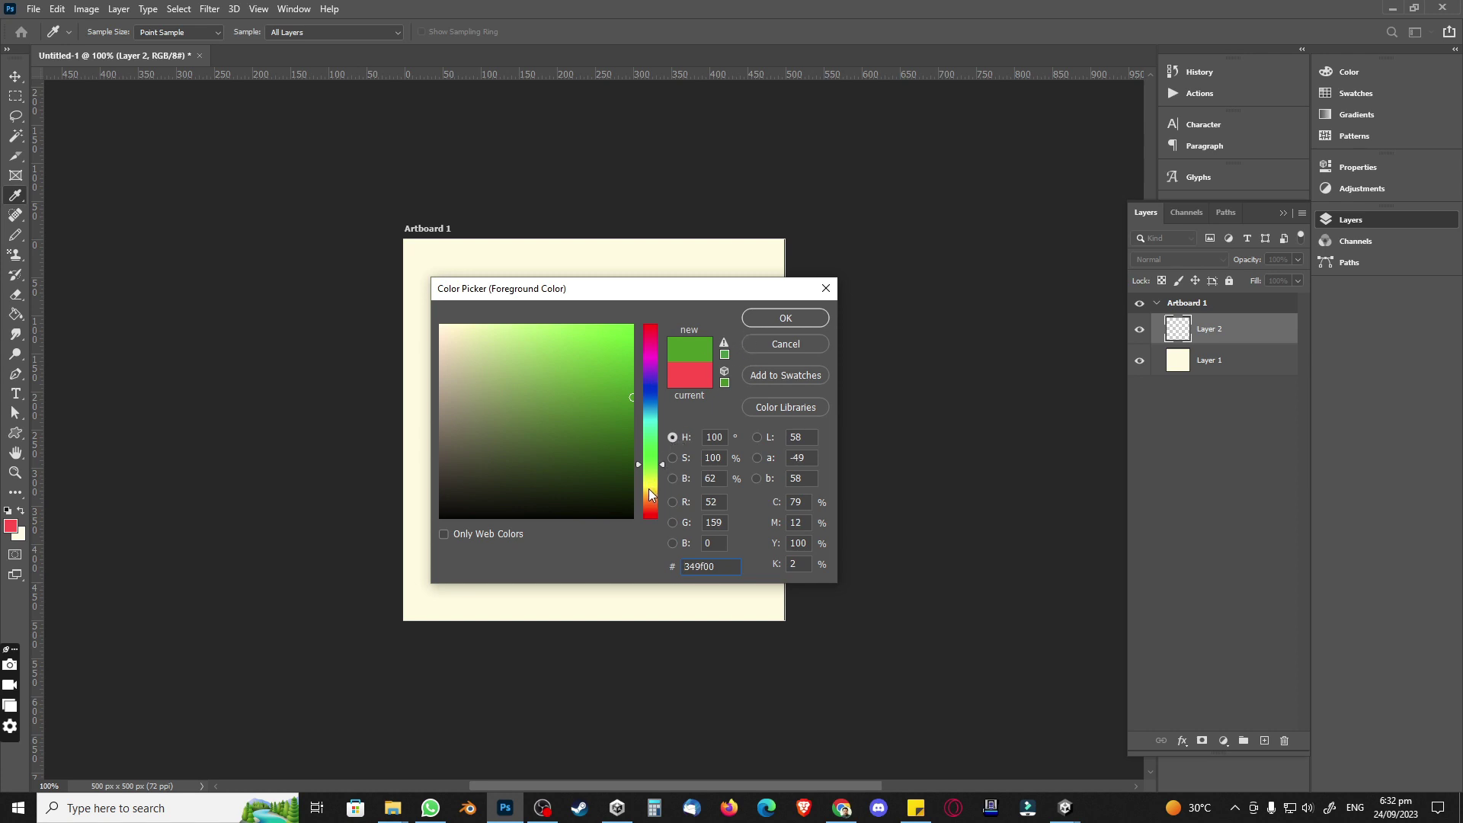
{"action": "left_click_drag", "start_coordinate": [652, 481], "coordinate": [652, 485]}
{"action": "left_click_drag", "start_coordinate": [632, 387], "coordinate": [651, 346]}
{"action": "left_click", "coordinate": [782, 316]}
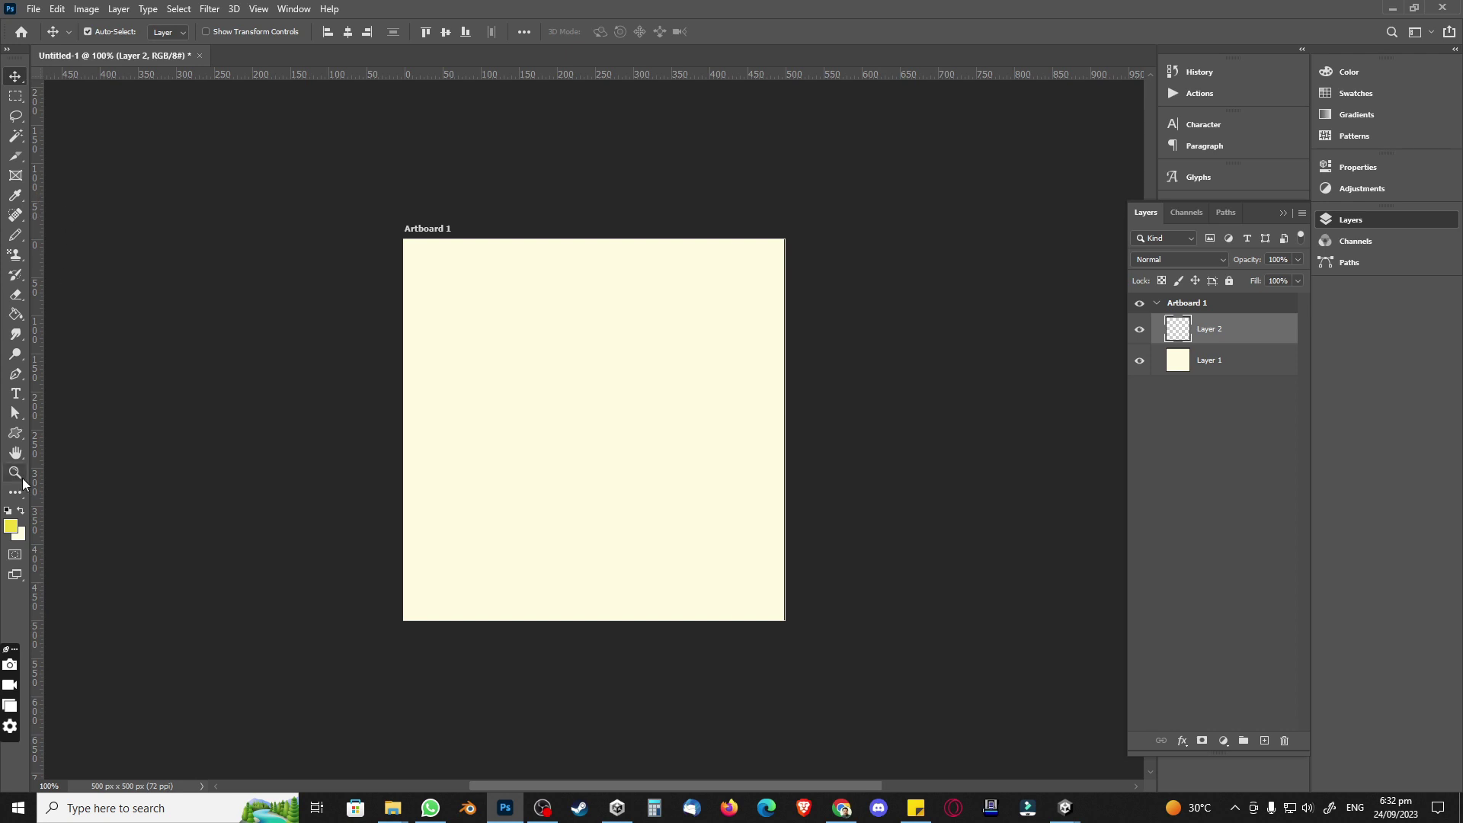
{"action": "left_click", "coordinate": [17, 439]}
{"action": "right_click", "coordinate": [17, 440]}
{"action": "left_click", "coordinate": [69, 432]}
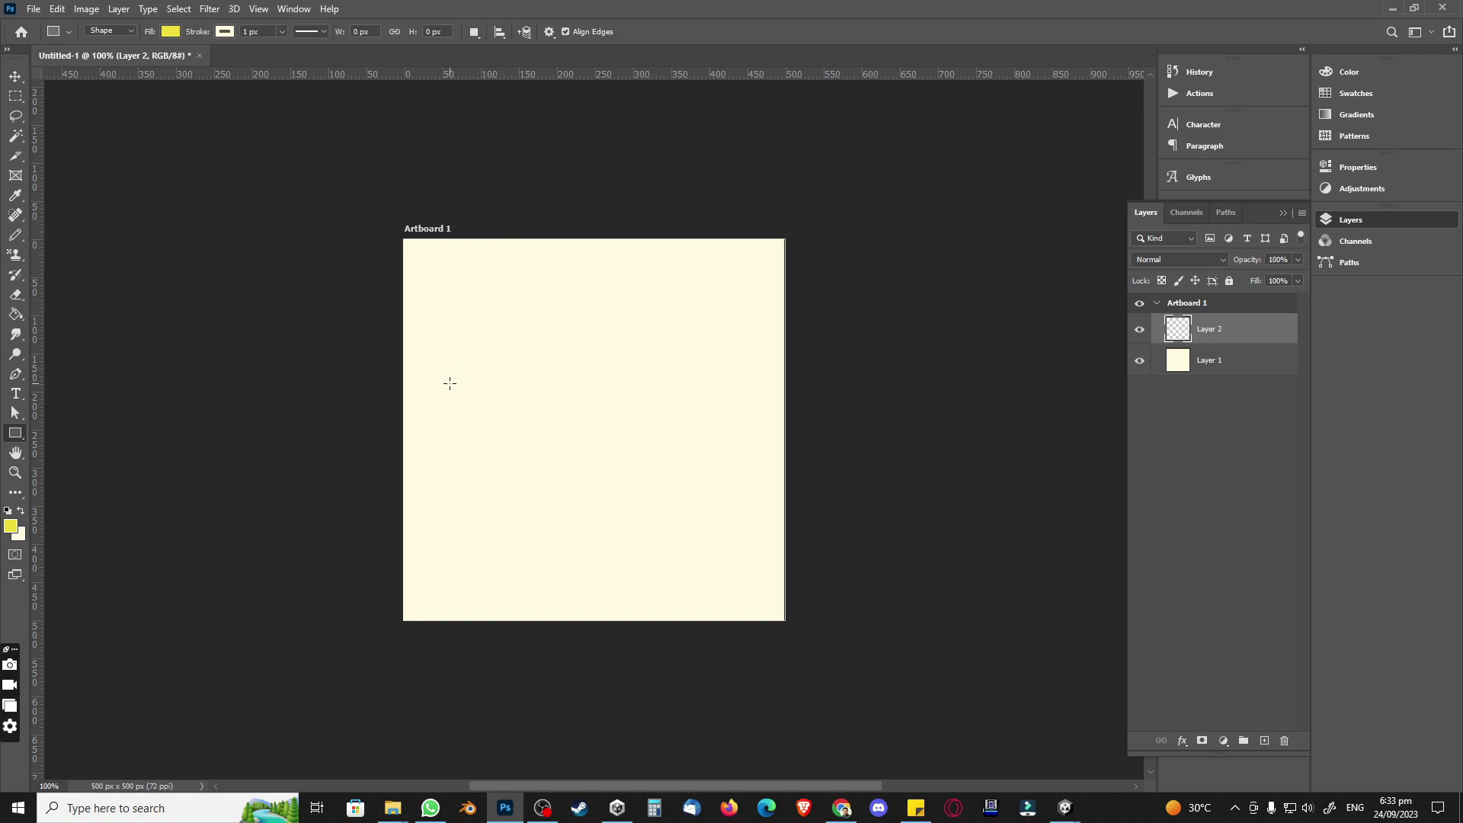
Step: Activate the Elliptical Marquee tool and rename the new empty layer buttonShape
{"action": "left_click", "coordinate": [15, 97]}
{"action": "left_click", "coordinate": [69, 99]}
{"action": "key", "text": "shift+m"}
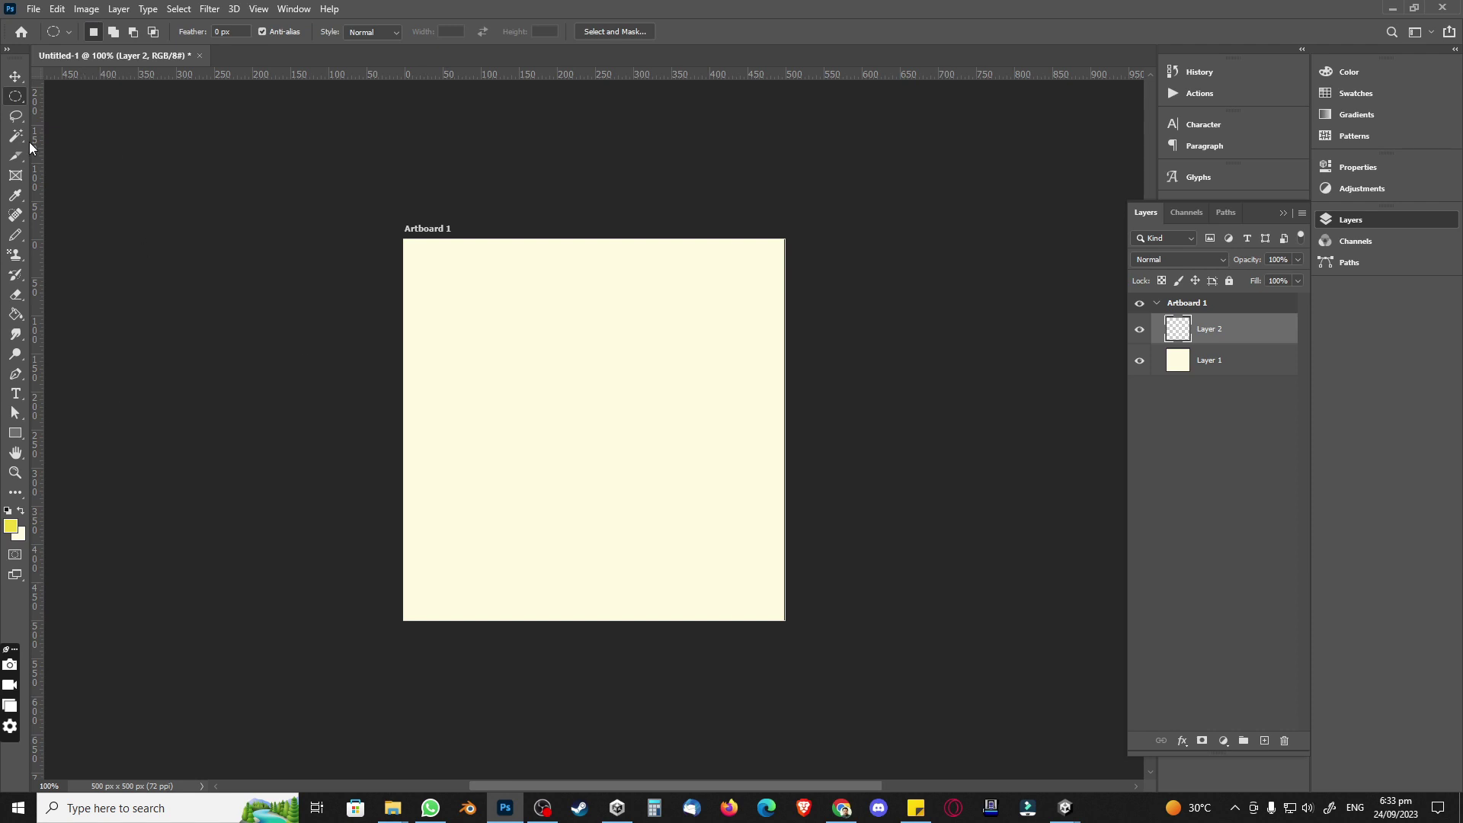
{"action": "right_click", "coordinate": [15, 100]}
{"action": "left_click", "coordinate": [15, 99]}
{"action": "double_click", "coordinate": [1202, 335]}
{"action": "type", "text": "buttonShape"}
{"action": "key", "text": "Return"}
Step: Select a circle about 410 px in diameter near the artboard's center, fill it with the yellow foreground color and deselect
{"action": "left_click_drag", "start_coordinate": [425, 276], "coordinate": [747, 628], "text": "shift"}
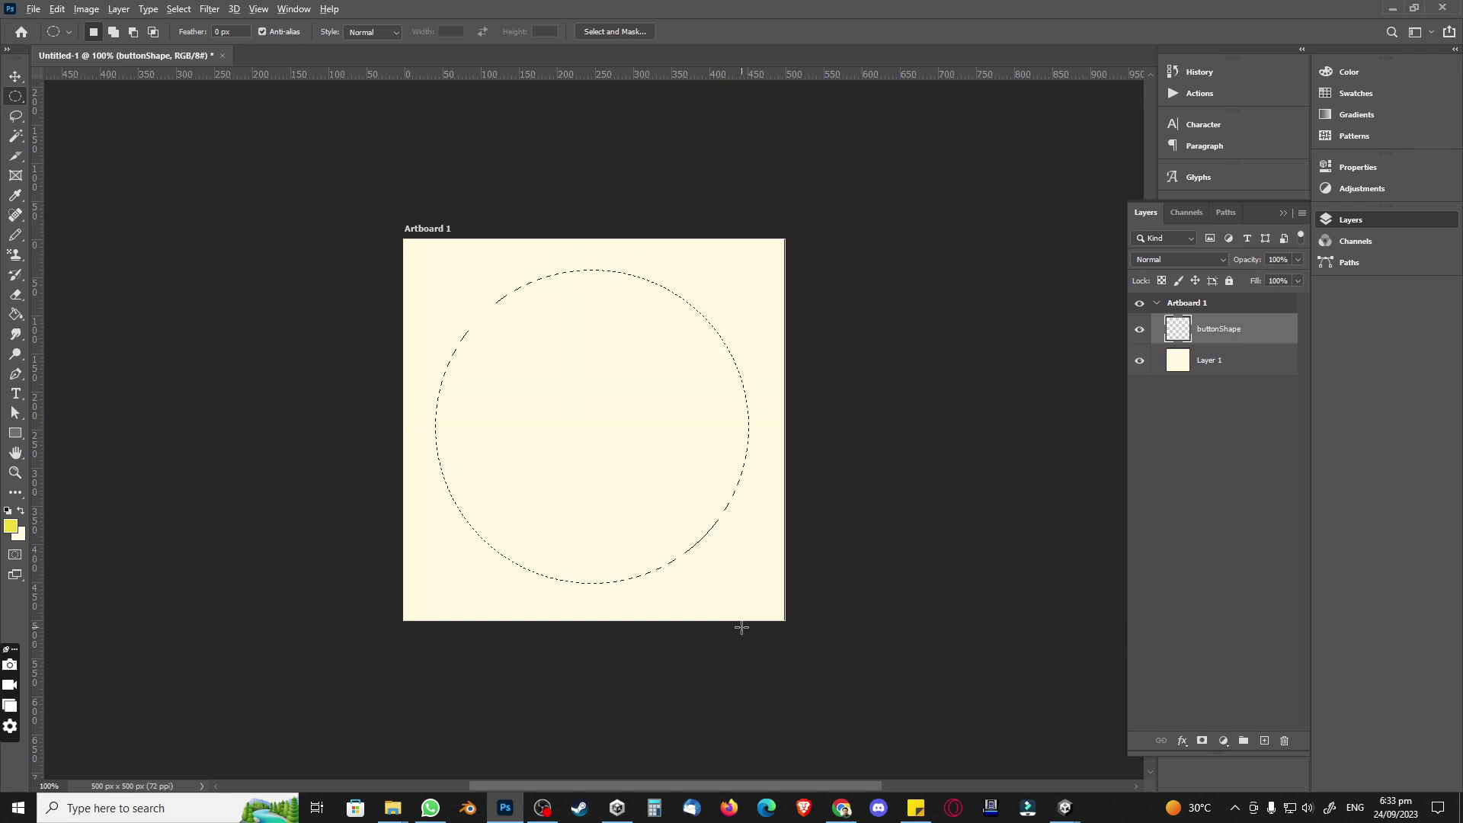
{"action": "key", "text": "alt+BackSpace"}
{"action": "key", "text": "ctrl+d"}
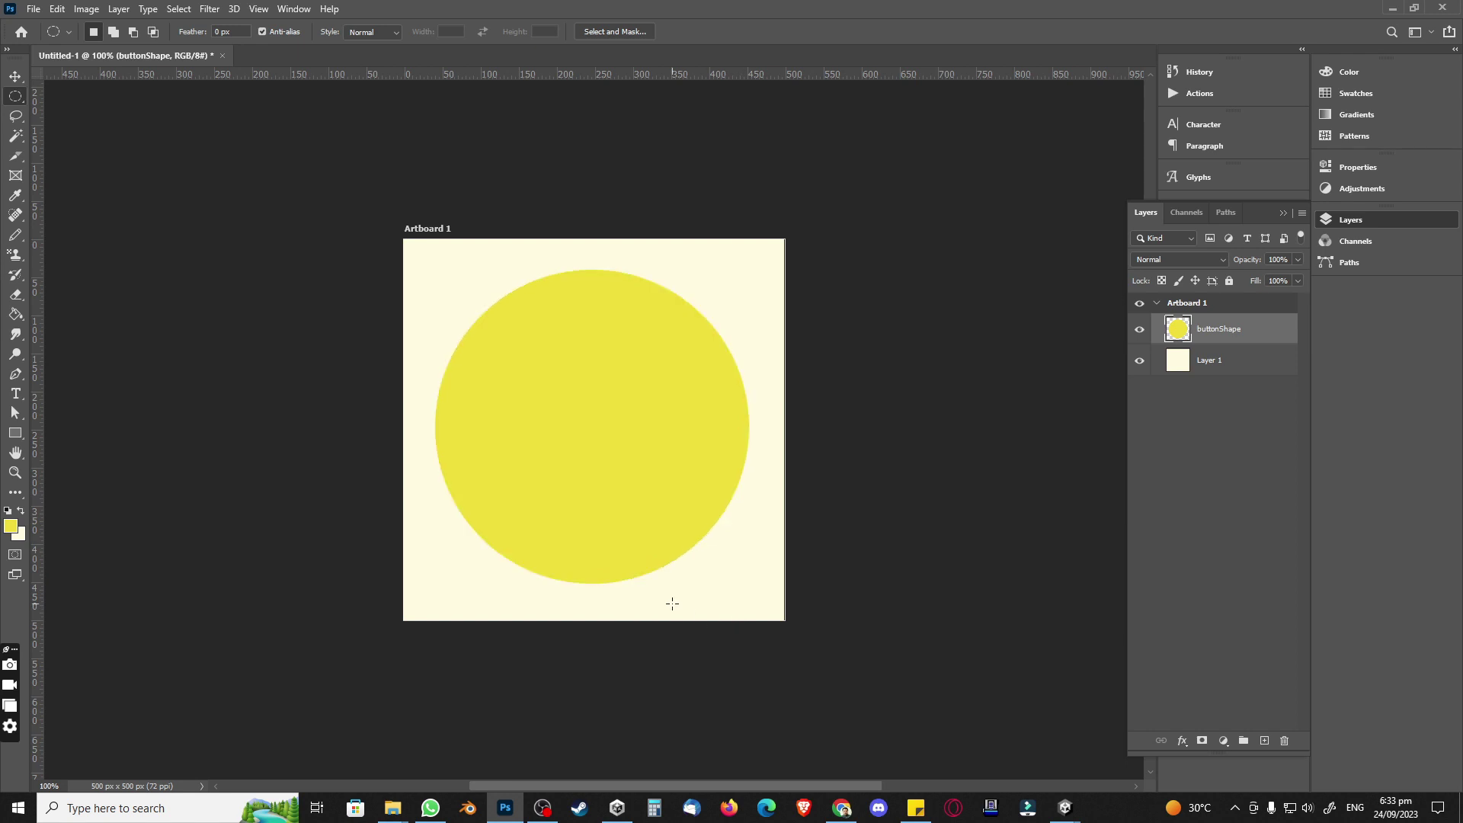
Step: Add a 10 px cream Stroke effect, positioned outside, to the buttonShape layer
{"action": "right_click", "coordinate": [1218, 329]}
{"action": "left_click", "coordinate": [1264, 169]}
{"action": "left_click_drag", "start_coordinate": [0, 317], "coordinate": [1133, 221]}
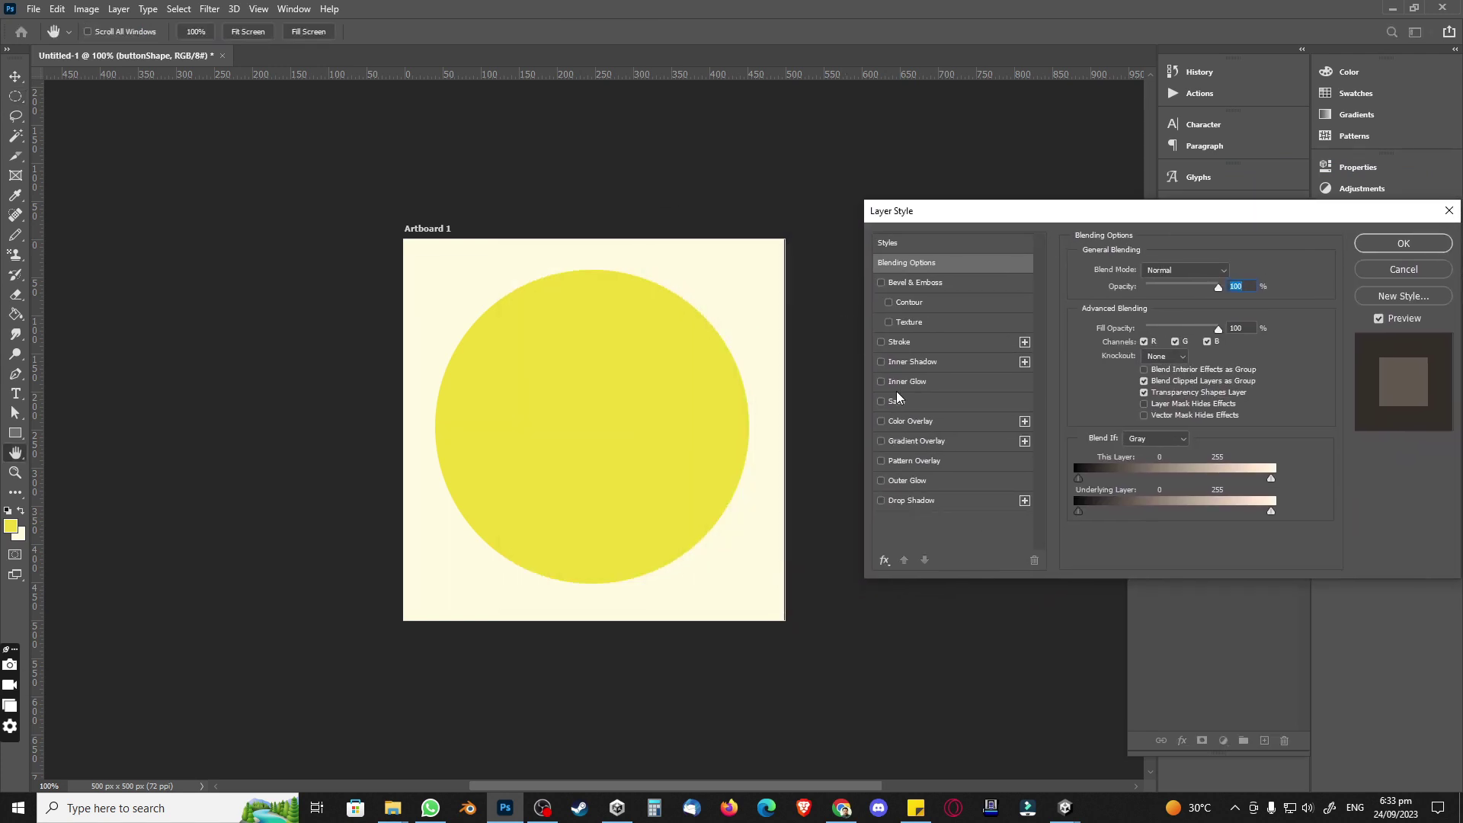
{"action": "left_click", "coordinate": [898, 342]}
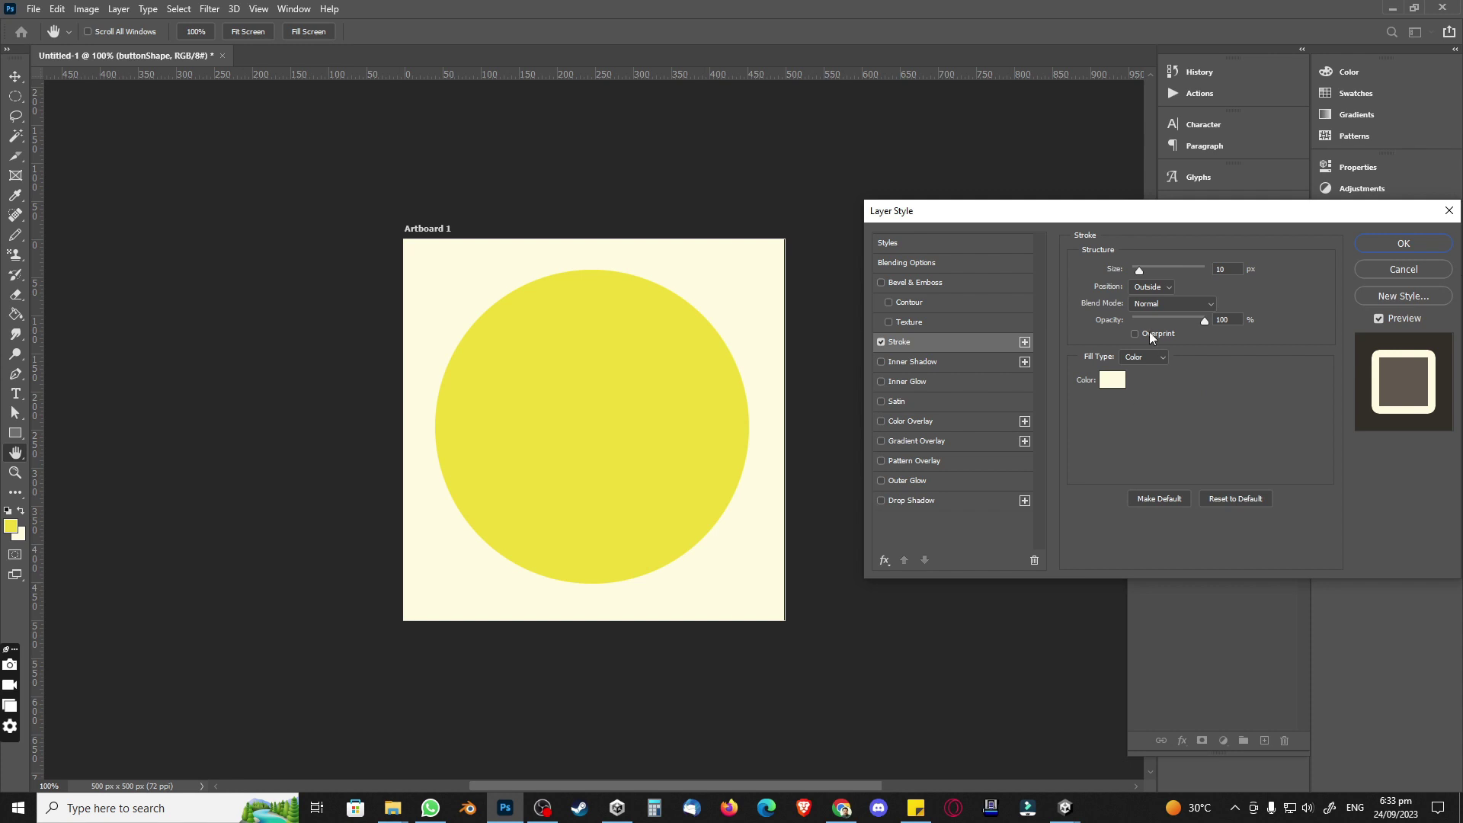
{"action": "left_click", "coordinate": [1384, 244]}
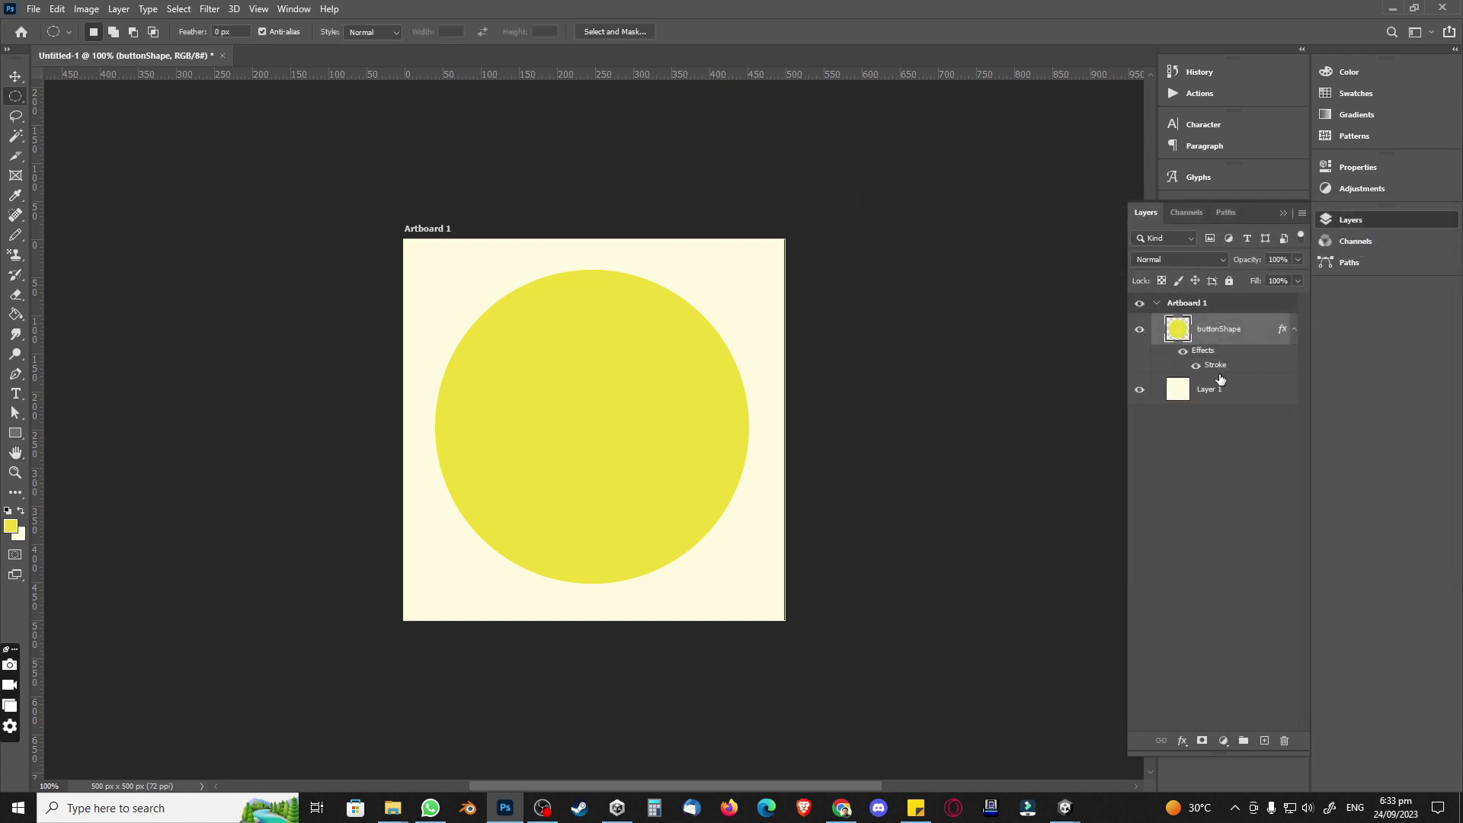
Step: Replace the cream foreground color with a dark gray and fill Layer 1 with it
{"action": "left_click", "coordinate": [1205, 390]}
{"action": "left_click", "coordinate": [21, 510]}
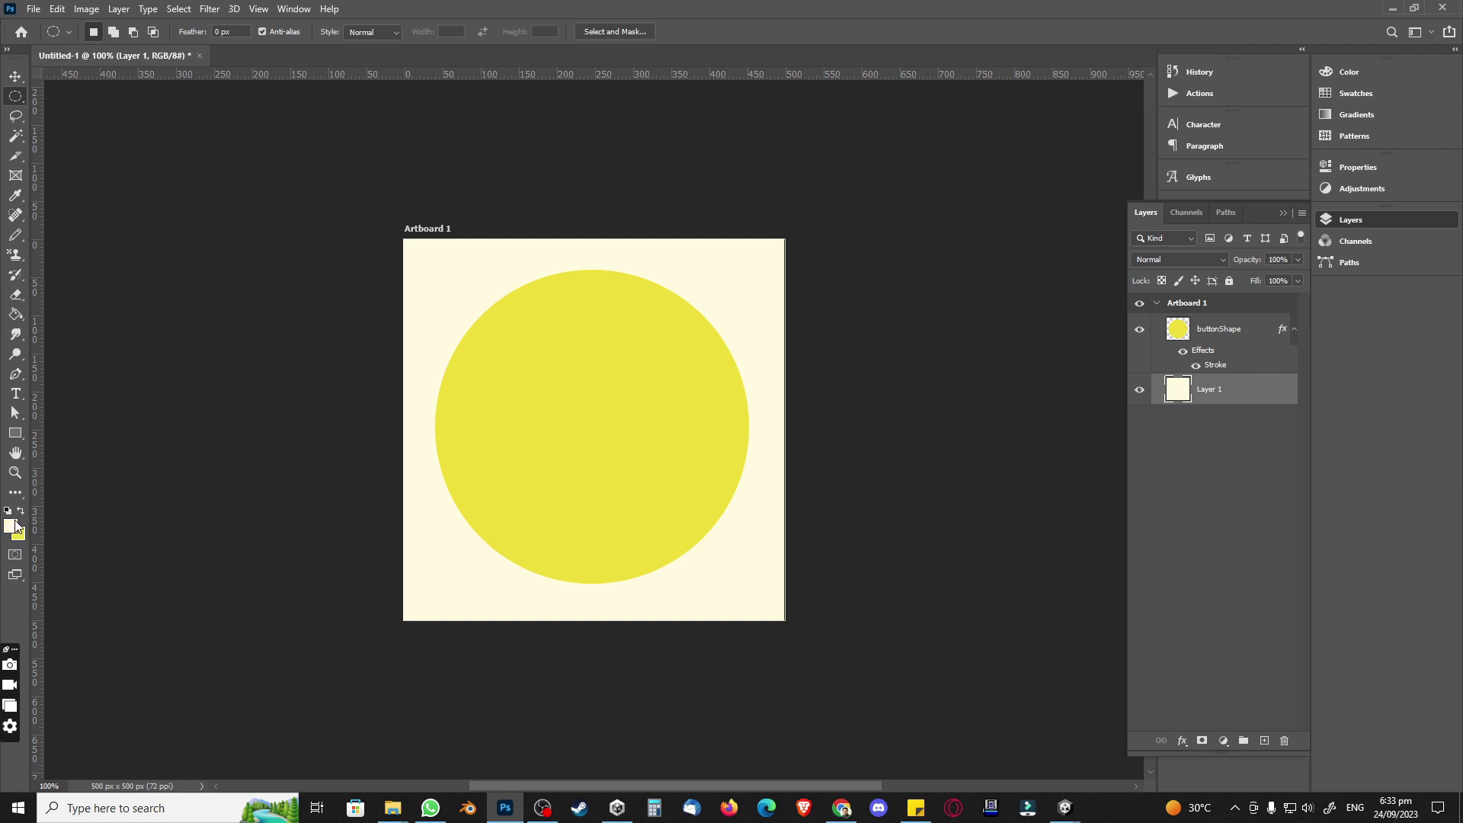
{"action": "left_click", "coordinate": [11, 526]}
{"action": "type", "text": "2f2f"}
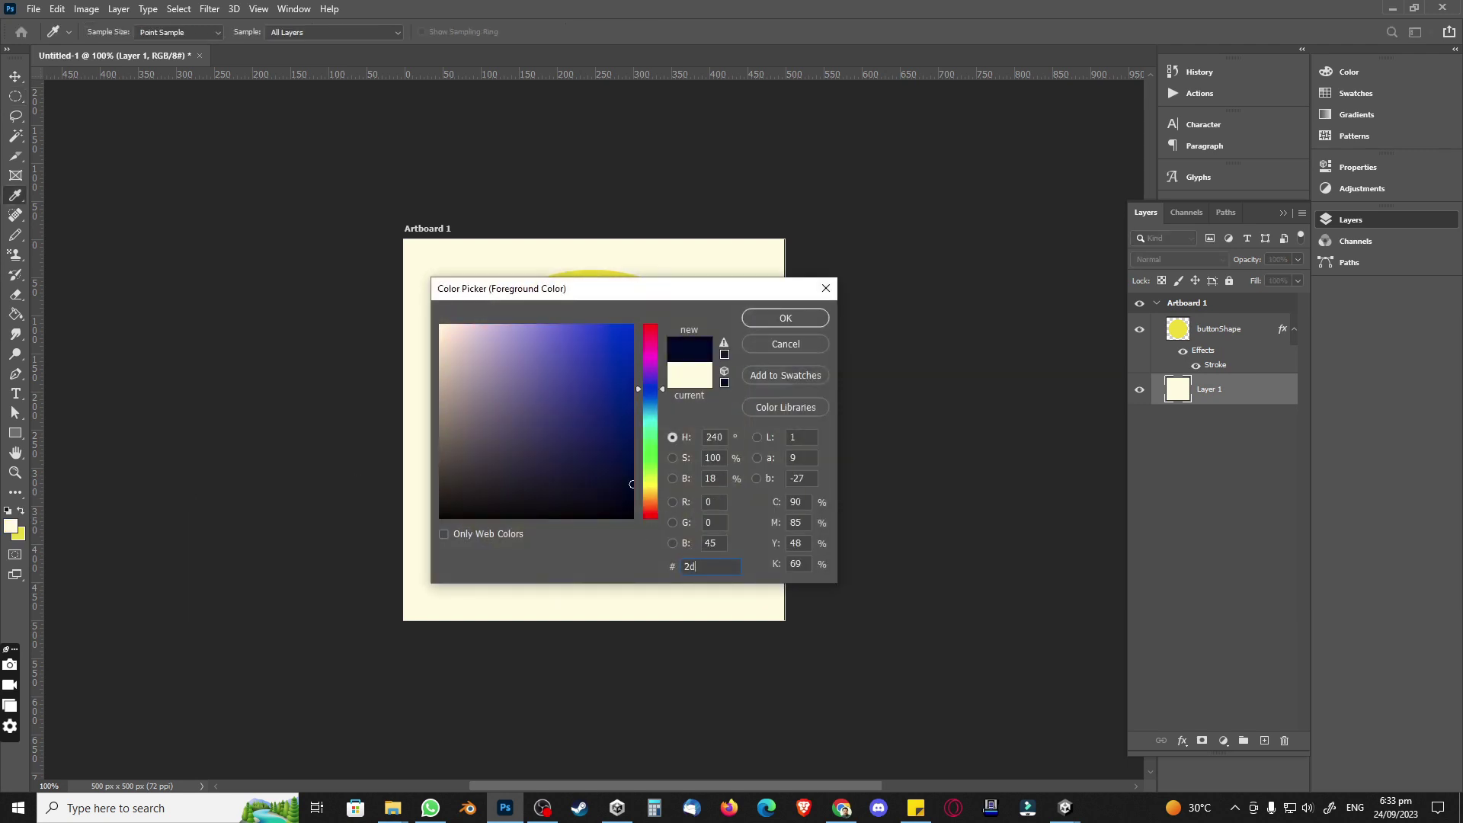
{"action": "type", "text": "2f"}
{"action": "key", "text": "Return"}
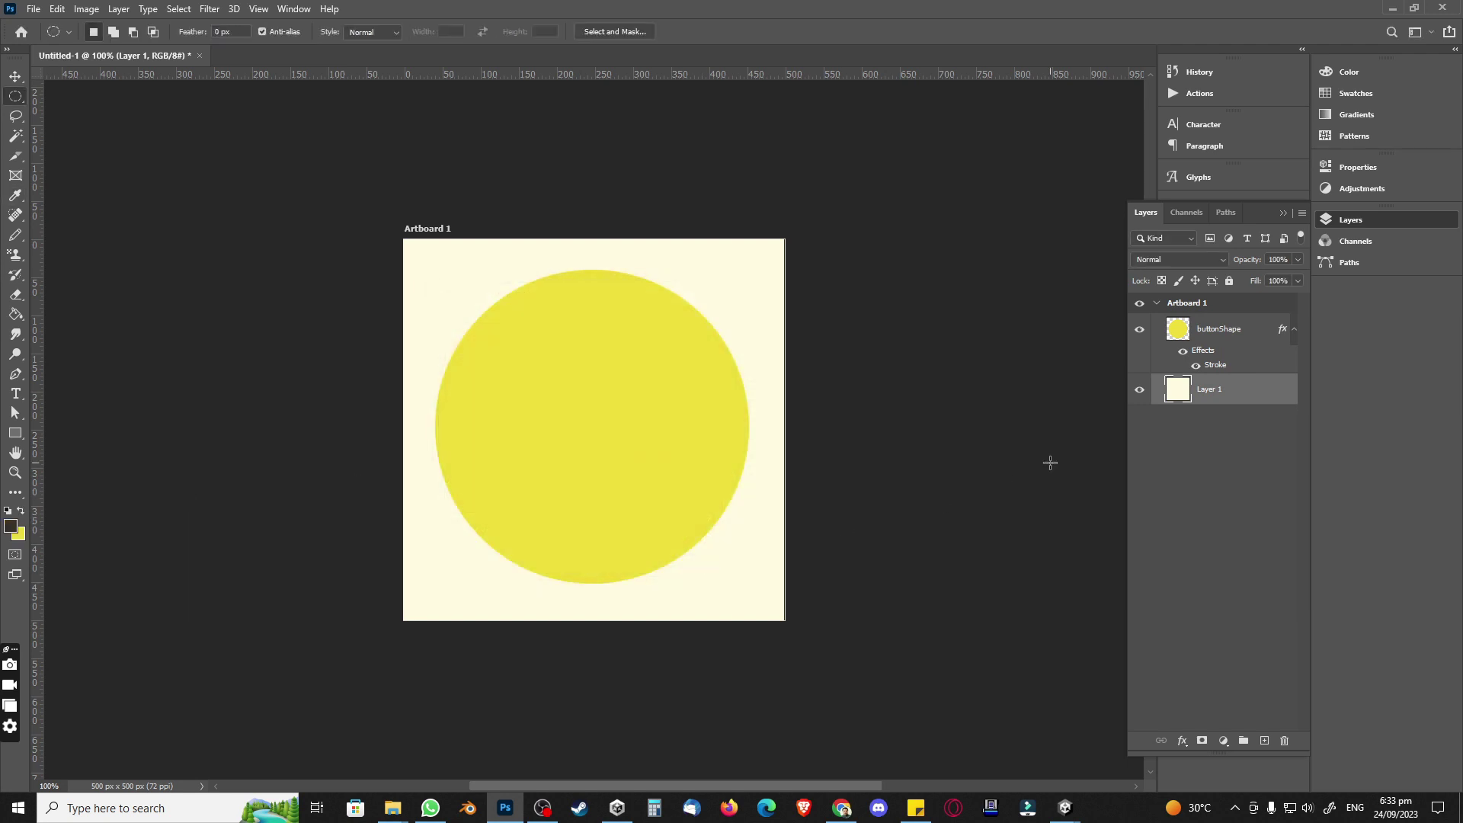
{"action": "key", "text": "alt+BackSpace"}
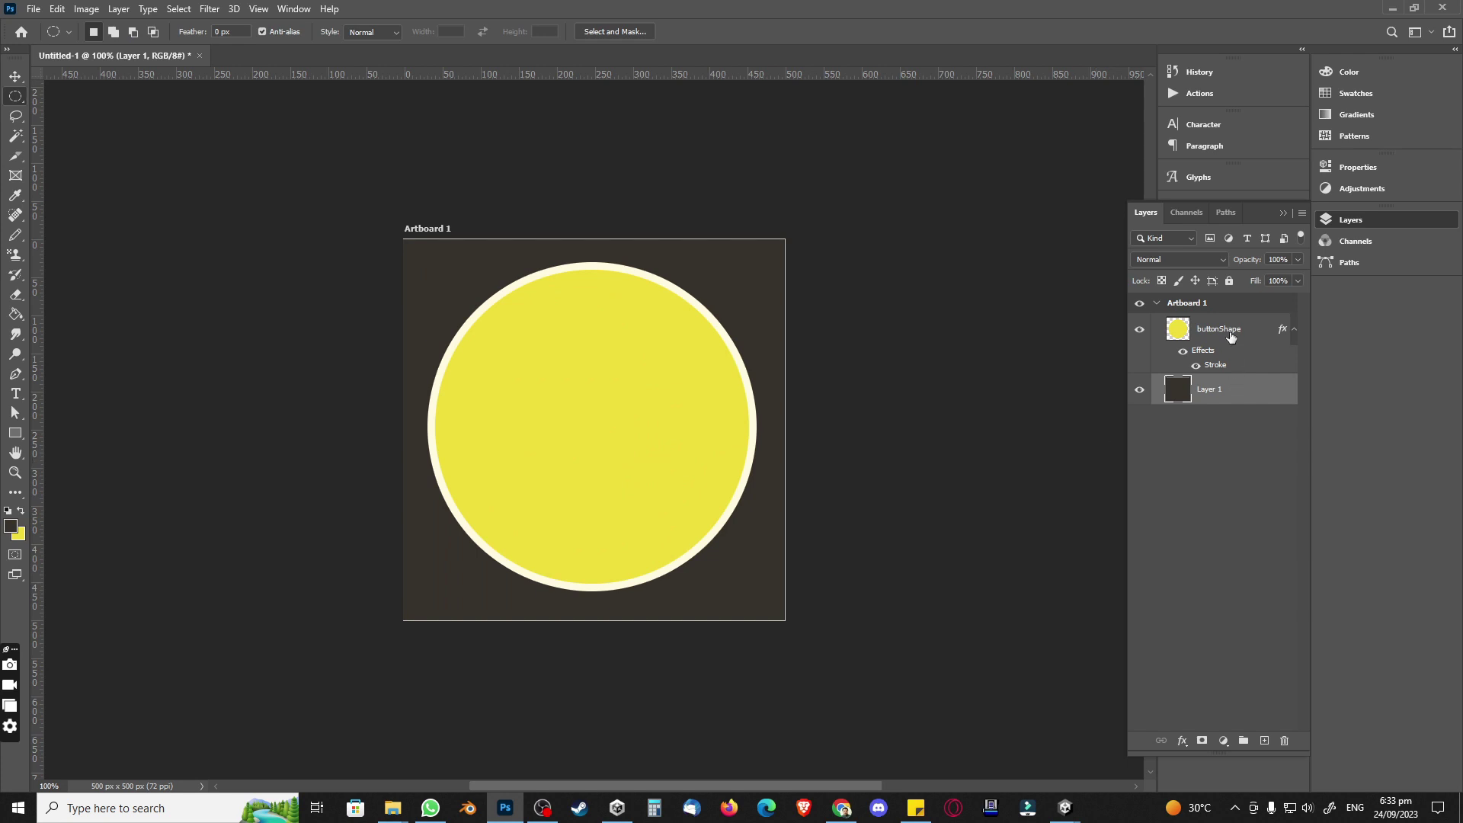
Step: Set the size of the buttonShape layer's Stroke effect to 15 px
{"action": "left_click", "coordinate": [1245, 410]}
{"action": "left_click", "coordinate": [1219, 329]}
{"action": "right_click", "coordinate": [1220, 328]}
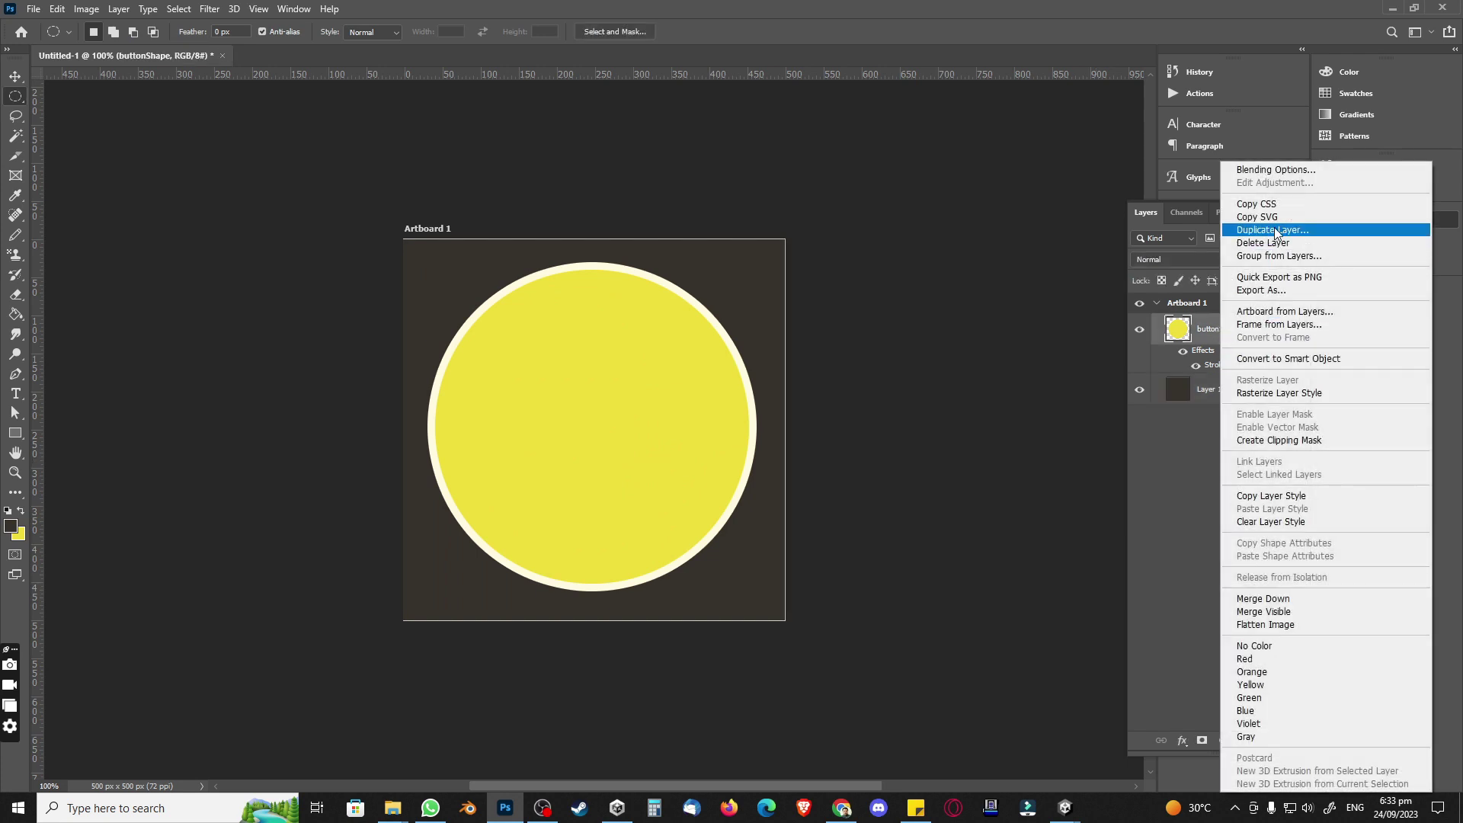
{"action": "left_click", "coordinate": [1281, 170]}
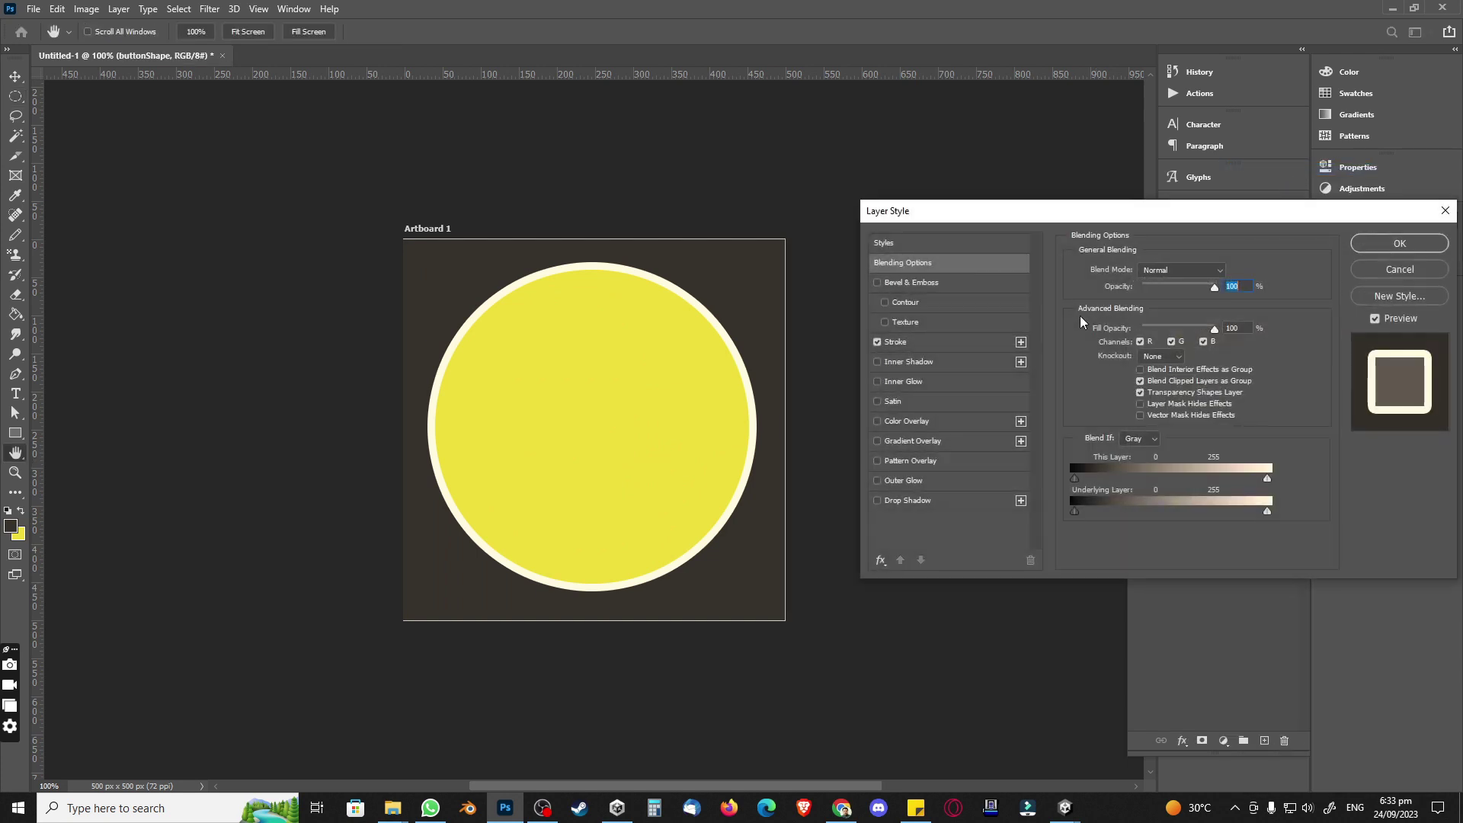
{"action": "left_click", "coordinate": [946, 345]}
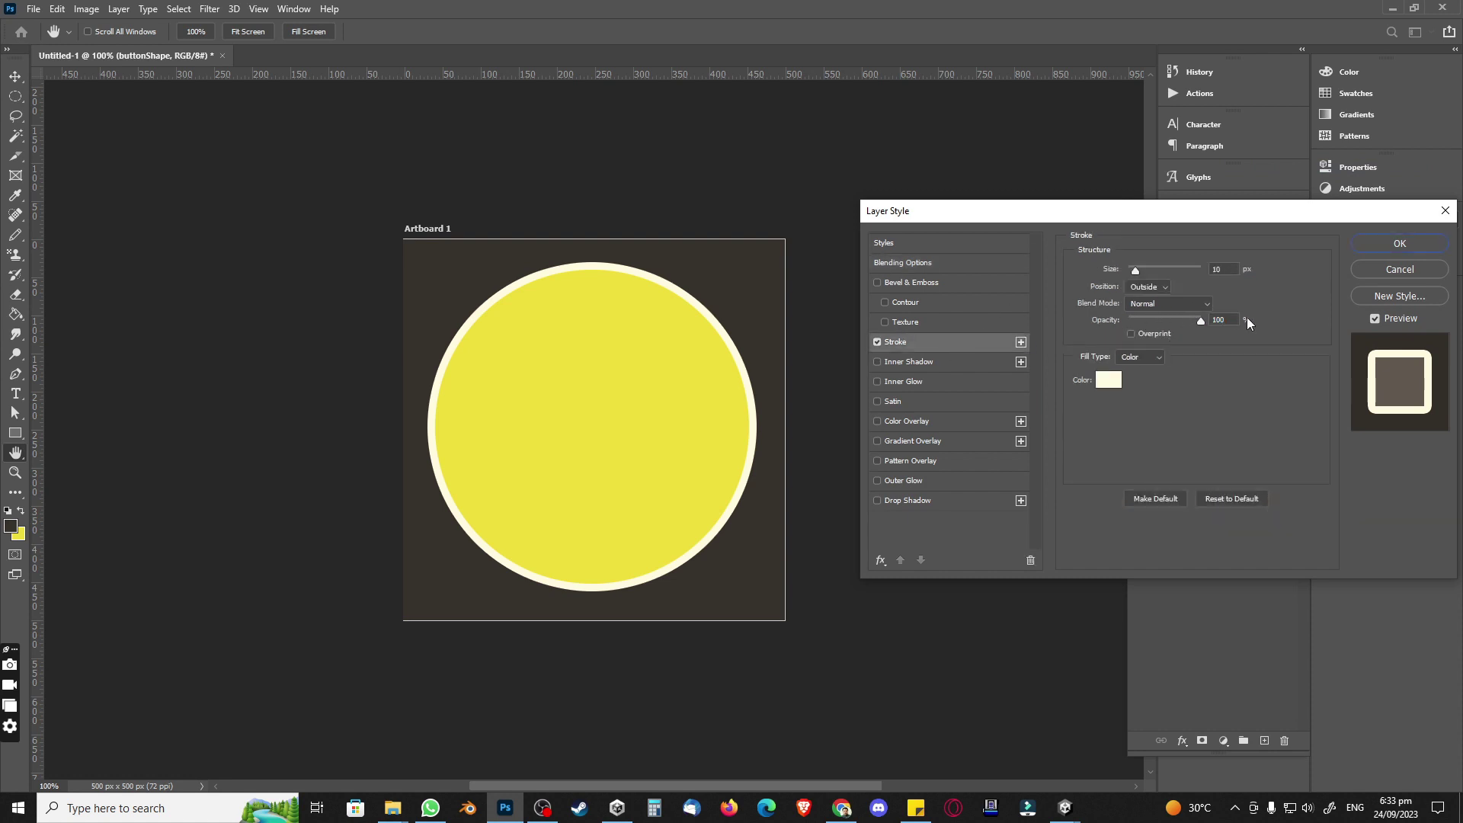
{"action": "left_click", "coordinate": [1232, 269]}
{"action": "type", "text": "15"}
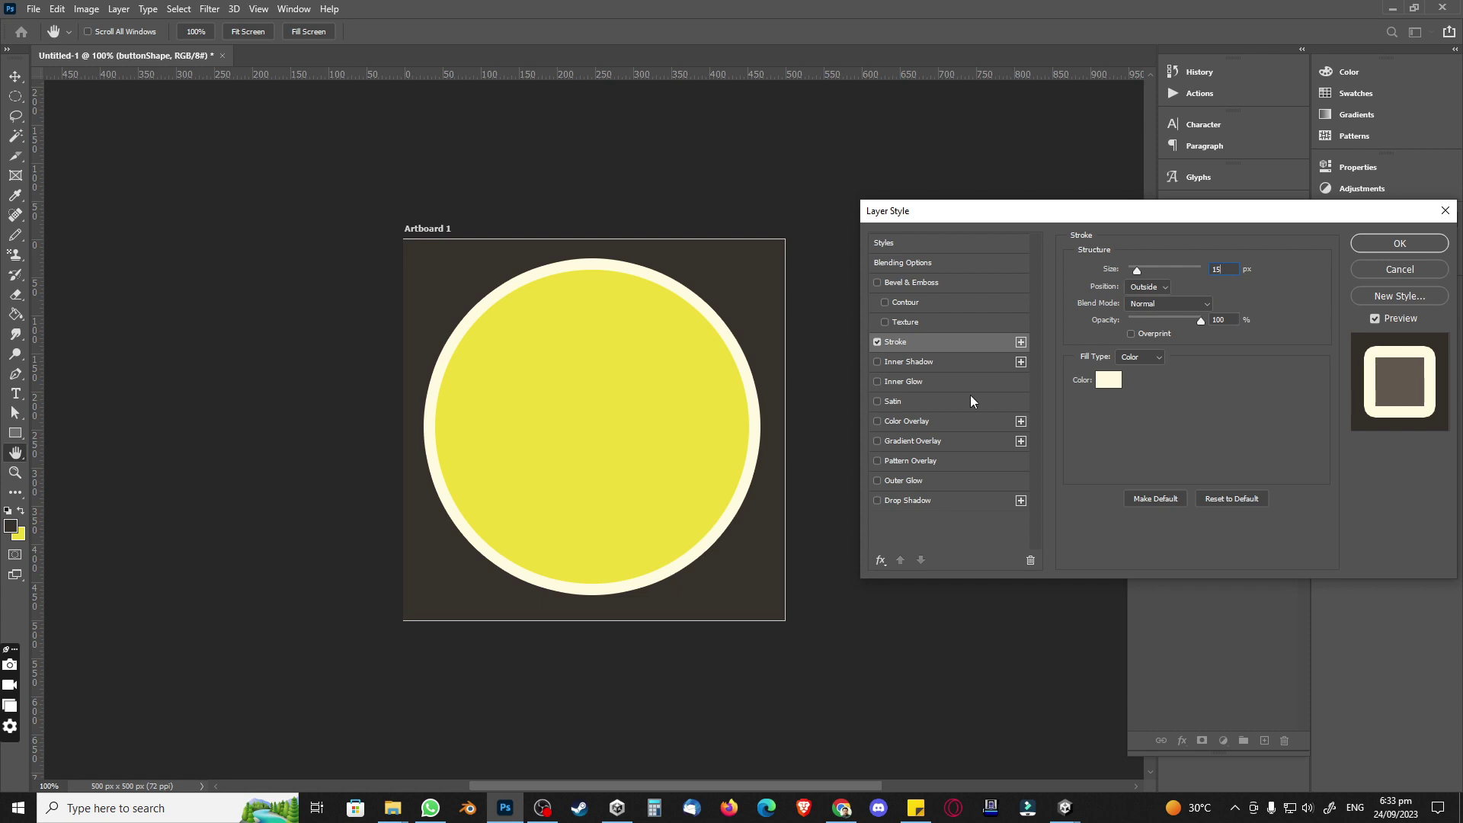
Step: Add a Drop Shadow to the buttonShape layer with distance 25 px, spread 25% and size 25 px
{"action": "left_click", "coordinate": [908, 500]}
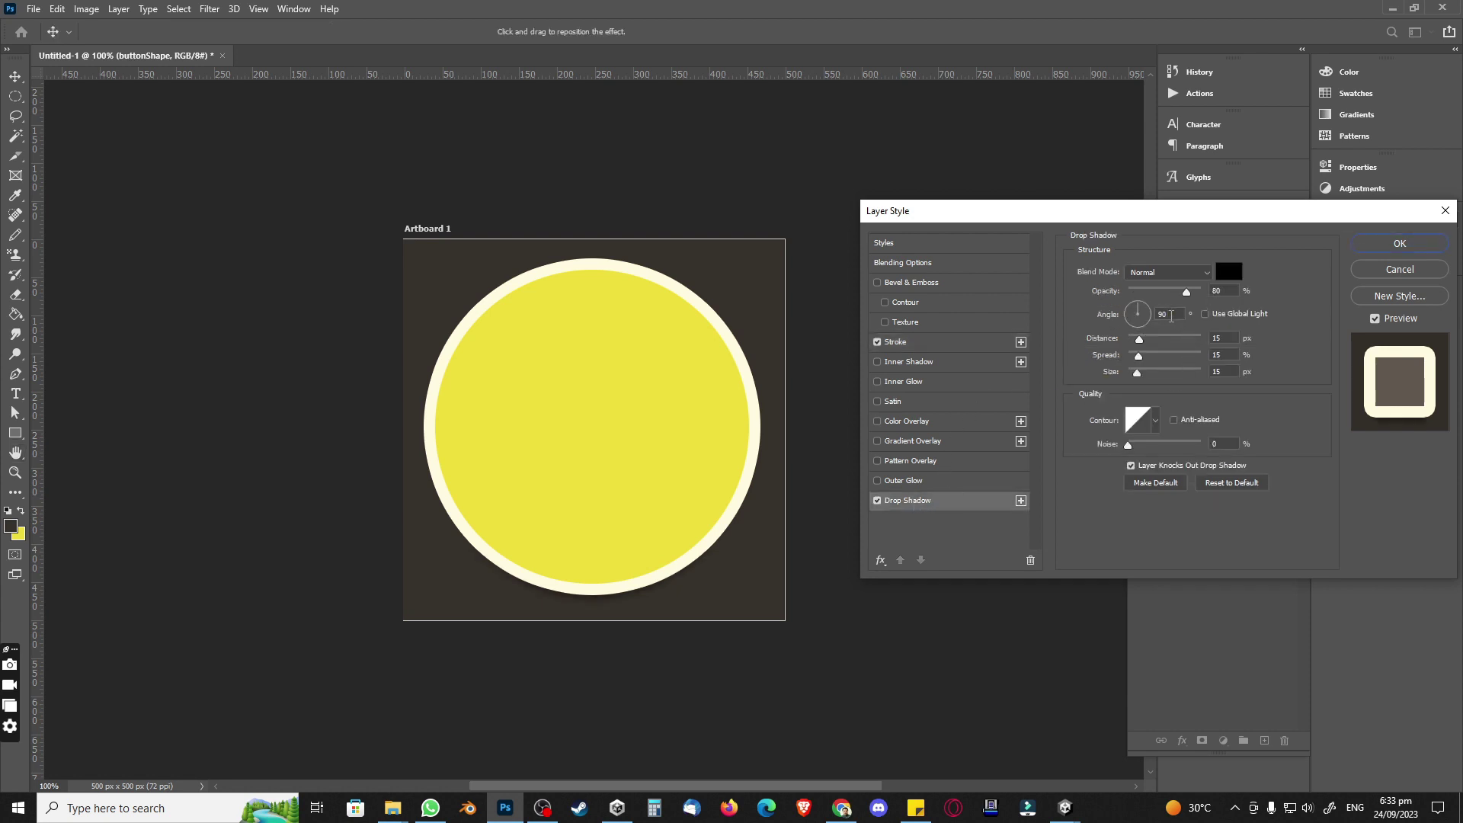
{"action": "left_click", "coordinate": [1222, 338]}
{"action": "type", "text": "25"}
{"action": "key", "text": "Tab"}
{"action": "type", "text": "25"}
{"action": "key", "text": "Tab"}
{"action": "type", "text": "25"}
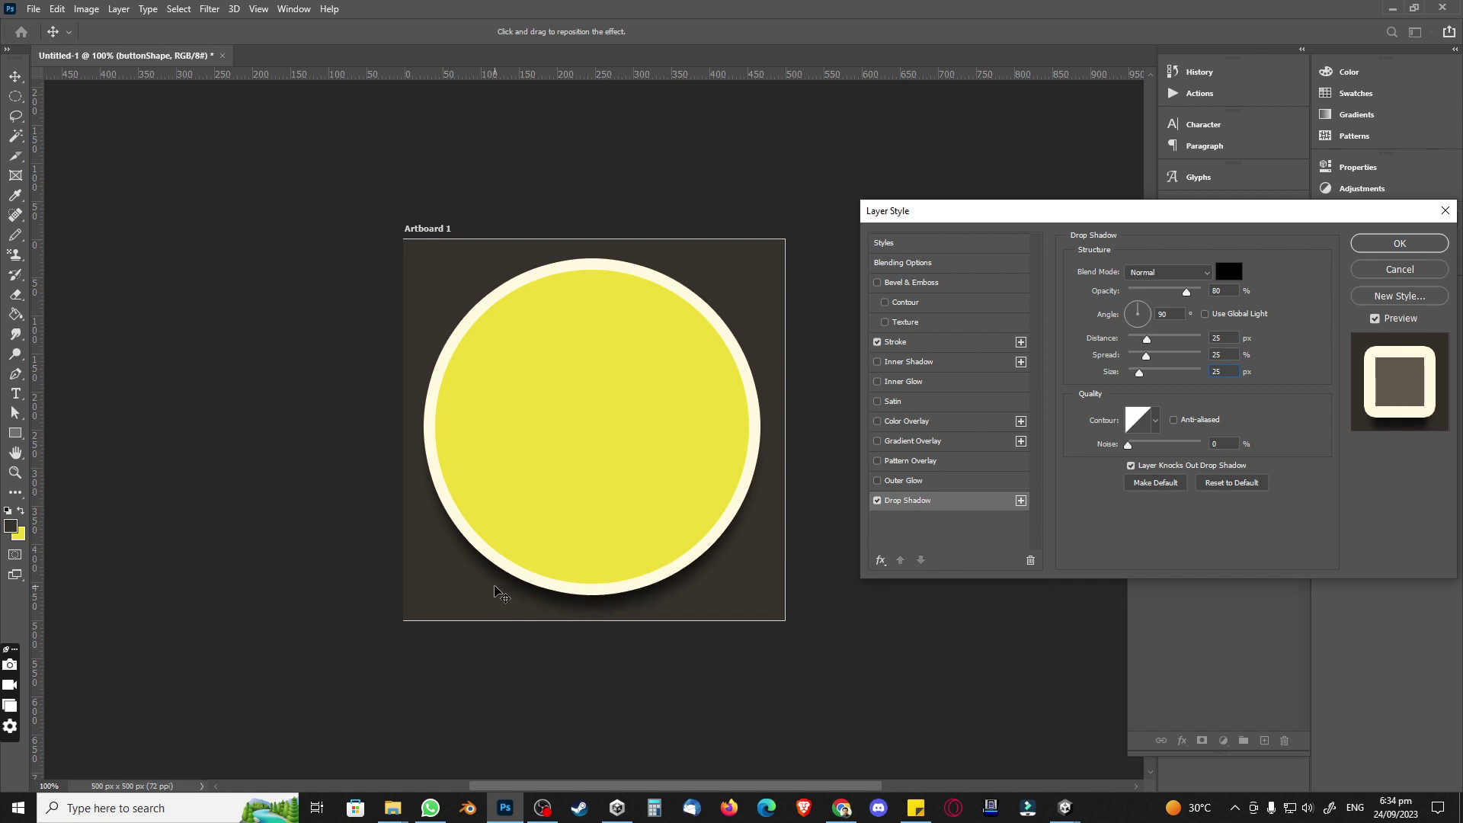
{"action": "left_click", "coordinate": [1382, 246]}
{"action": "left_click", "coordinate": [1399, 244]}
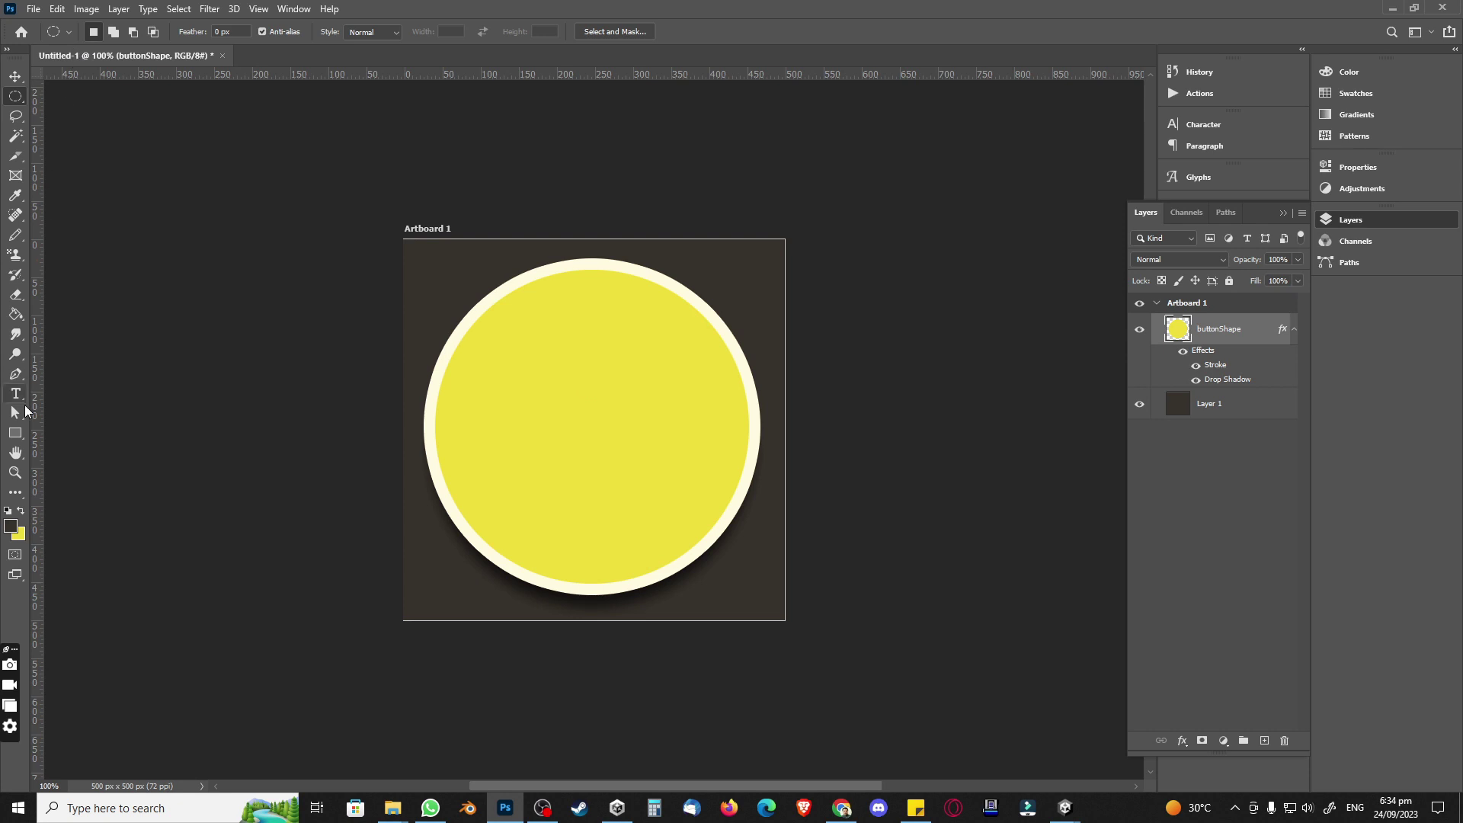
Step: Examine the Gradient Editor's preset folders, including Oranges, Greens, Basics, Purples, Neutrals and Pastels, for a gradient for the button
{"action": "left_click", "coordinate": [15, 314]}
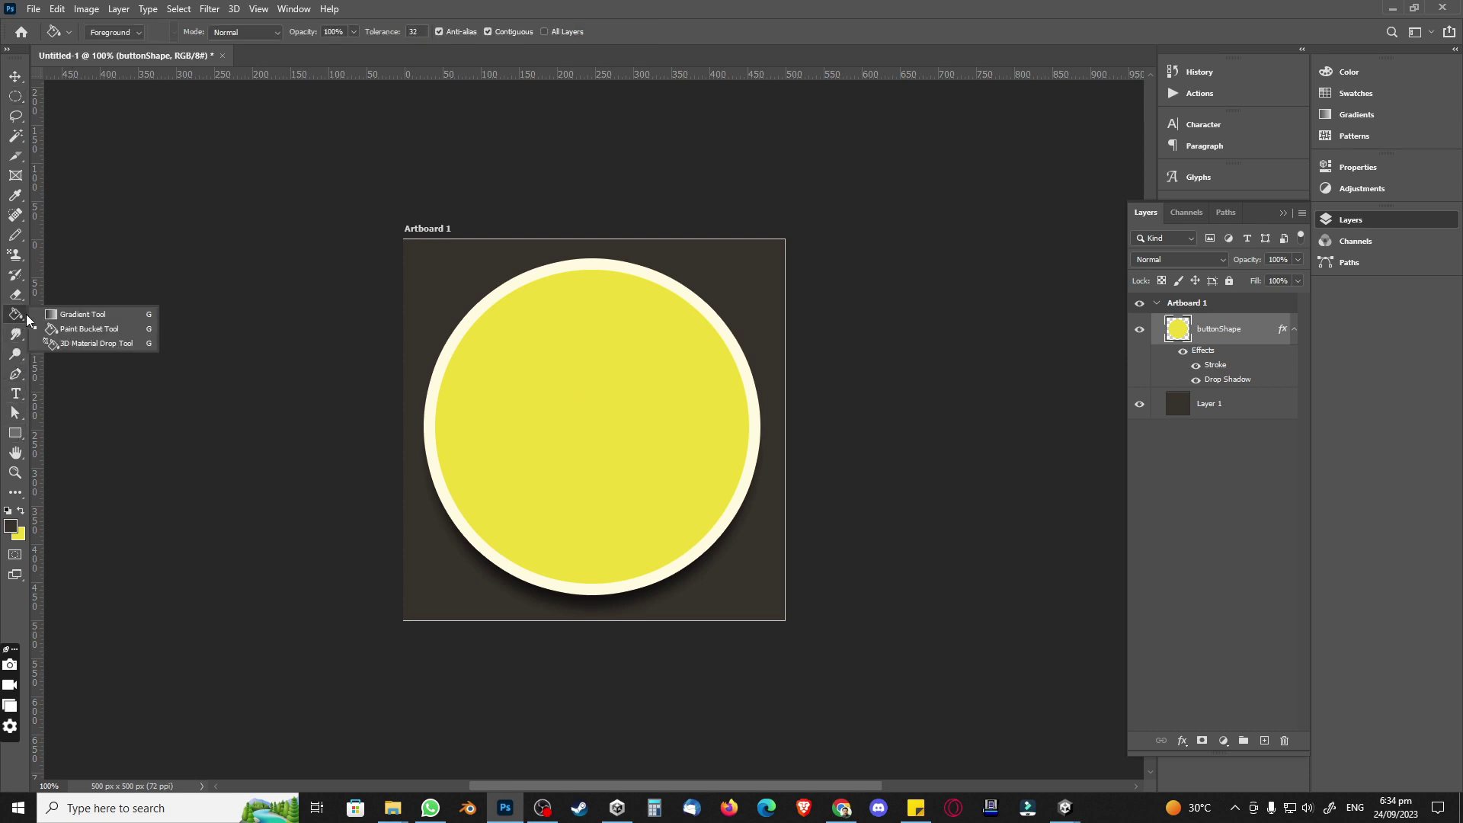
{"action": "left_click", "coordinate": [57, 314]}
{"action": "key", "text": "i"}
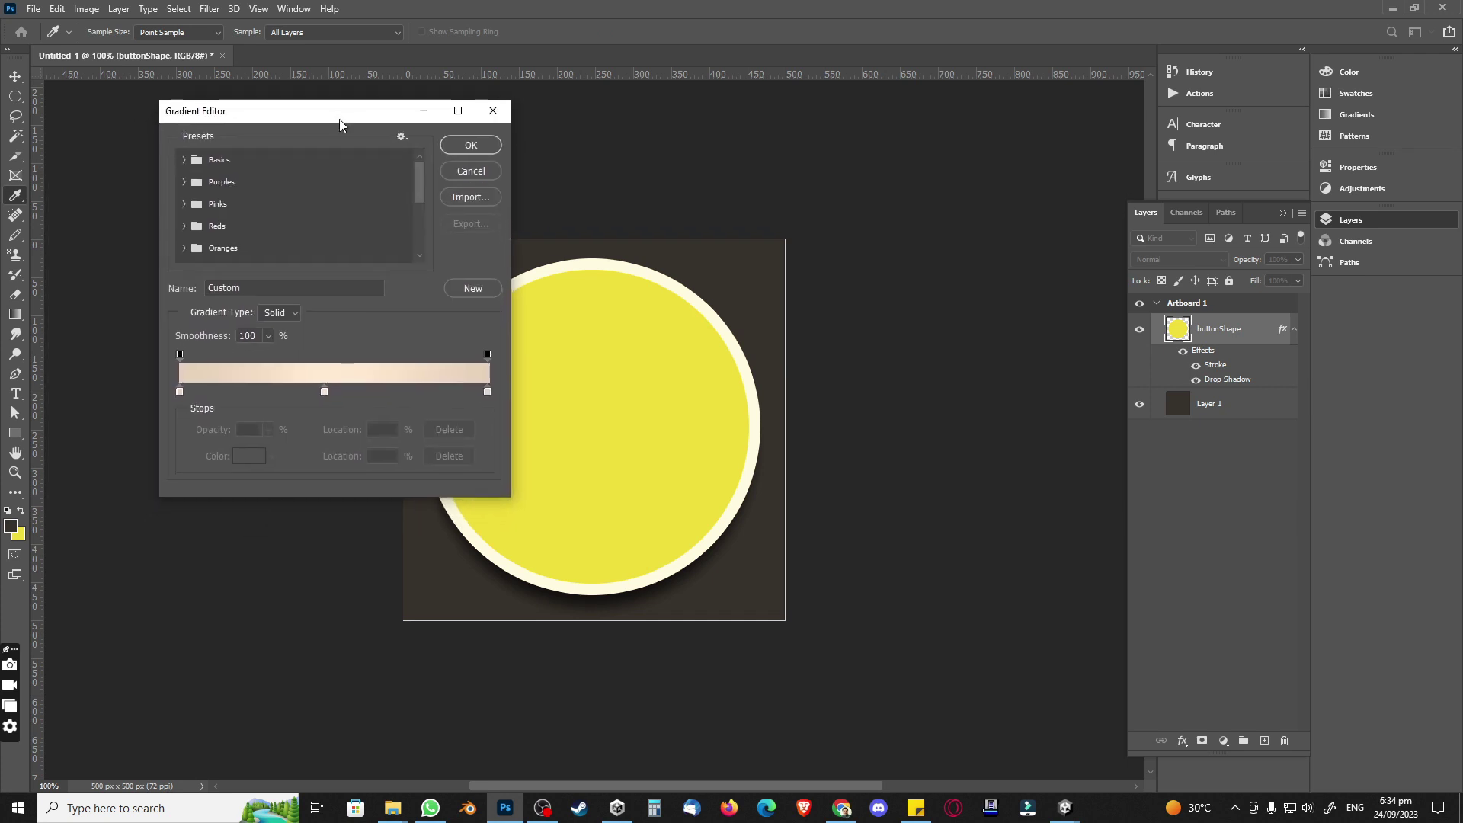
{"action": "scroll", "coordinate": [245, 247], "scroll_direction": "down", "scroll_amount": 5}
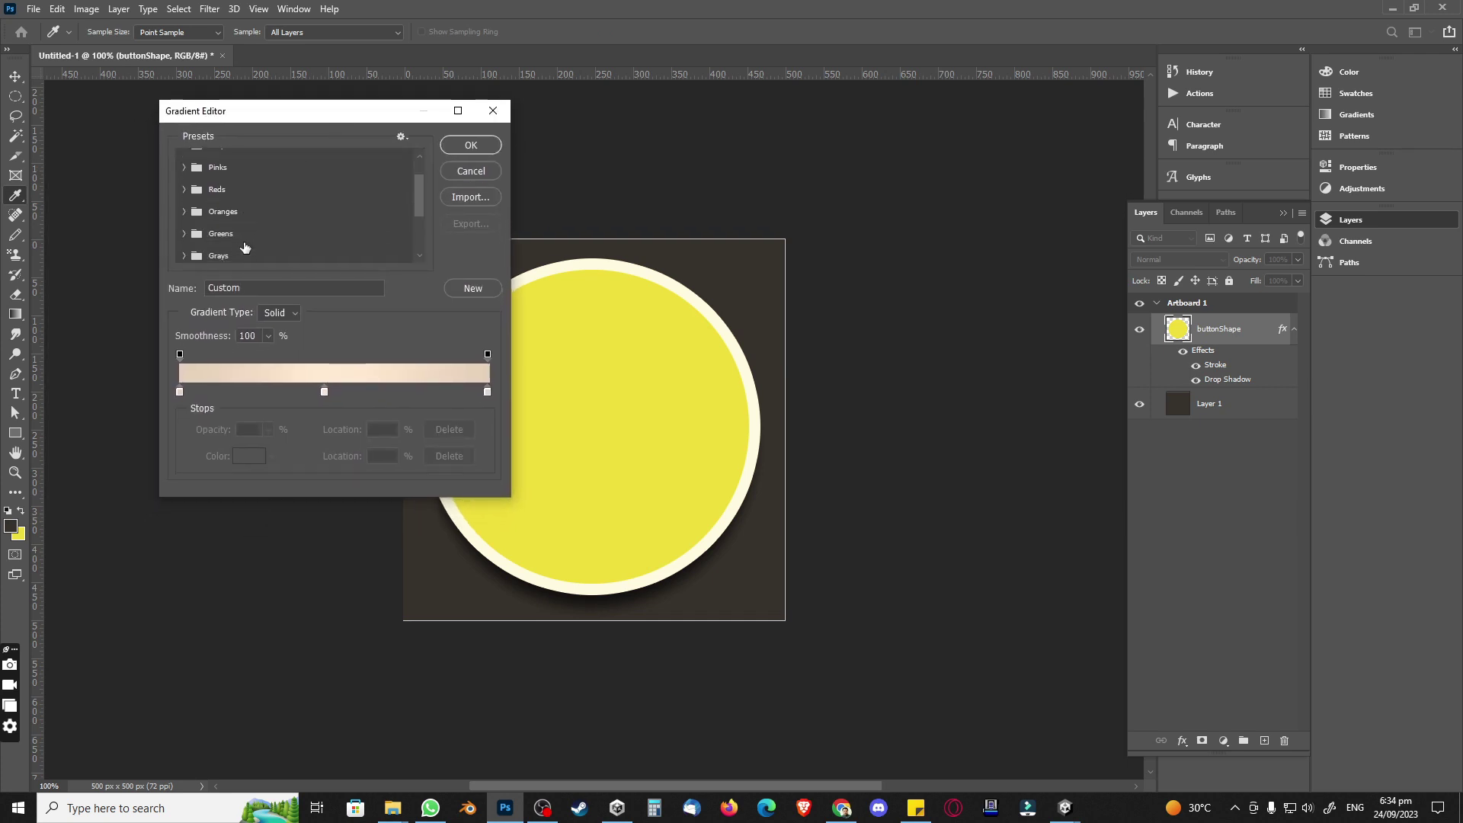
{"action": "scroll", "coordinate": [244, 247], "scroll_direction": "up", "scroll_amount": 2}
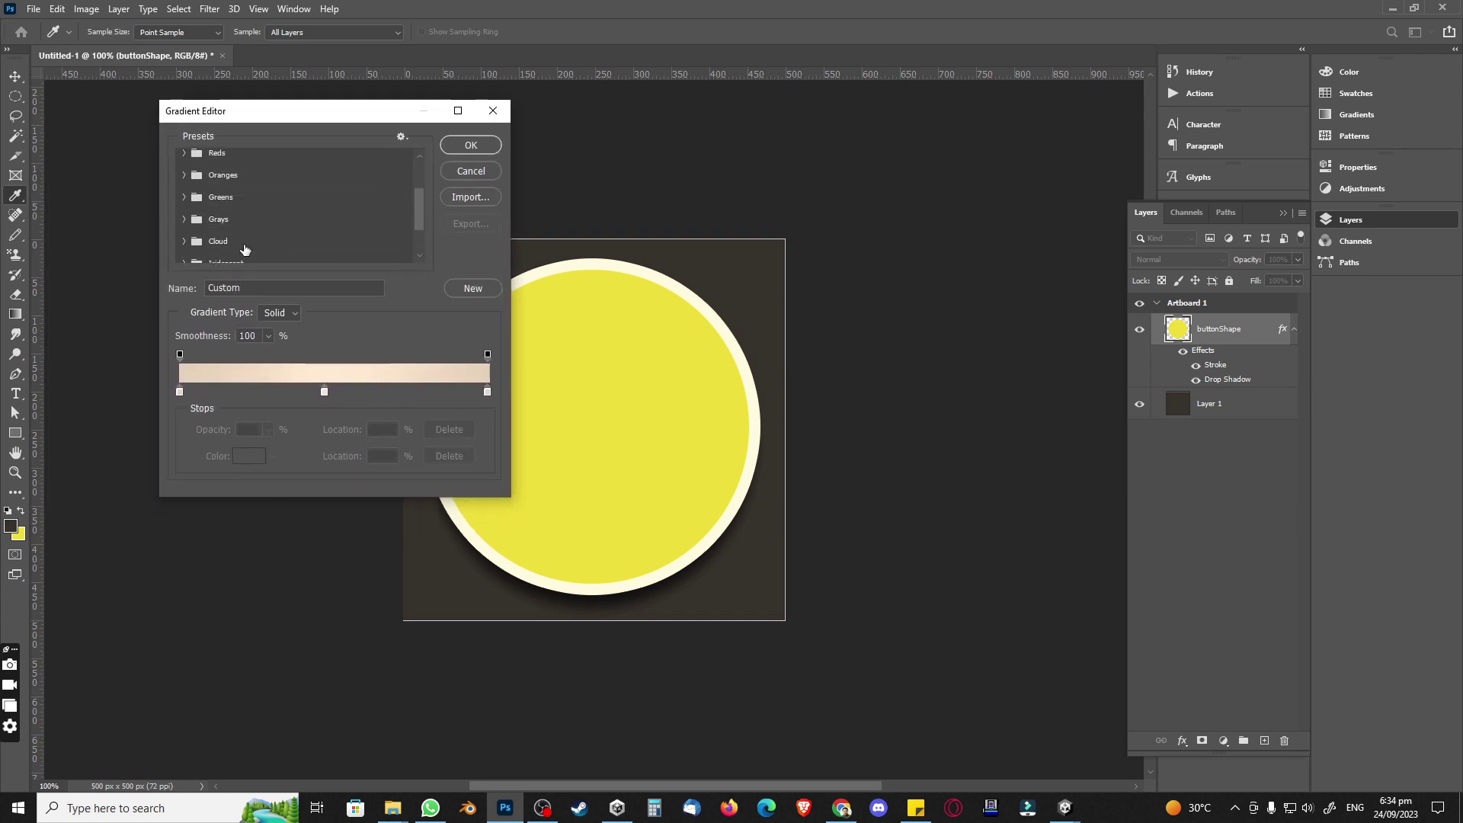
{"action": "left_click", "coordinate": [184, 175]}
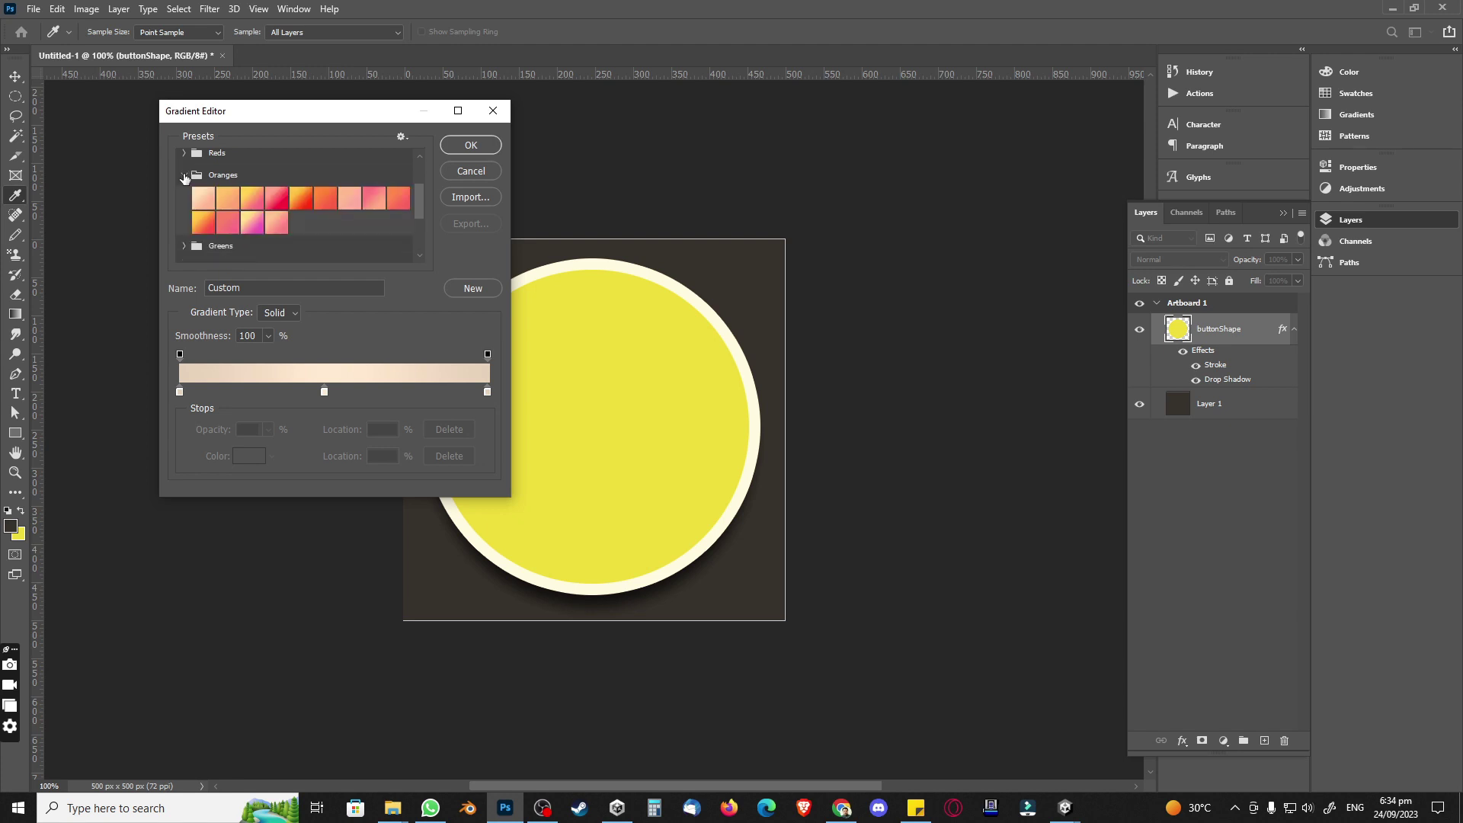
{"action": "left_click", "coordinate": [184, 175]}
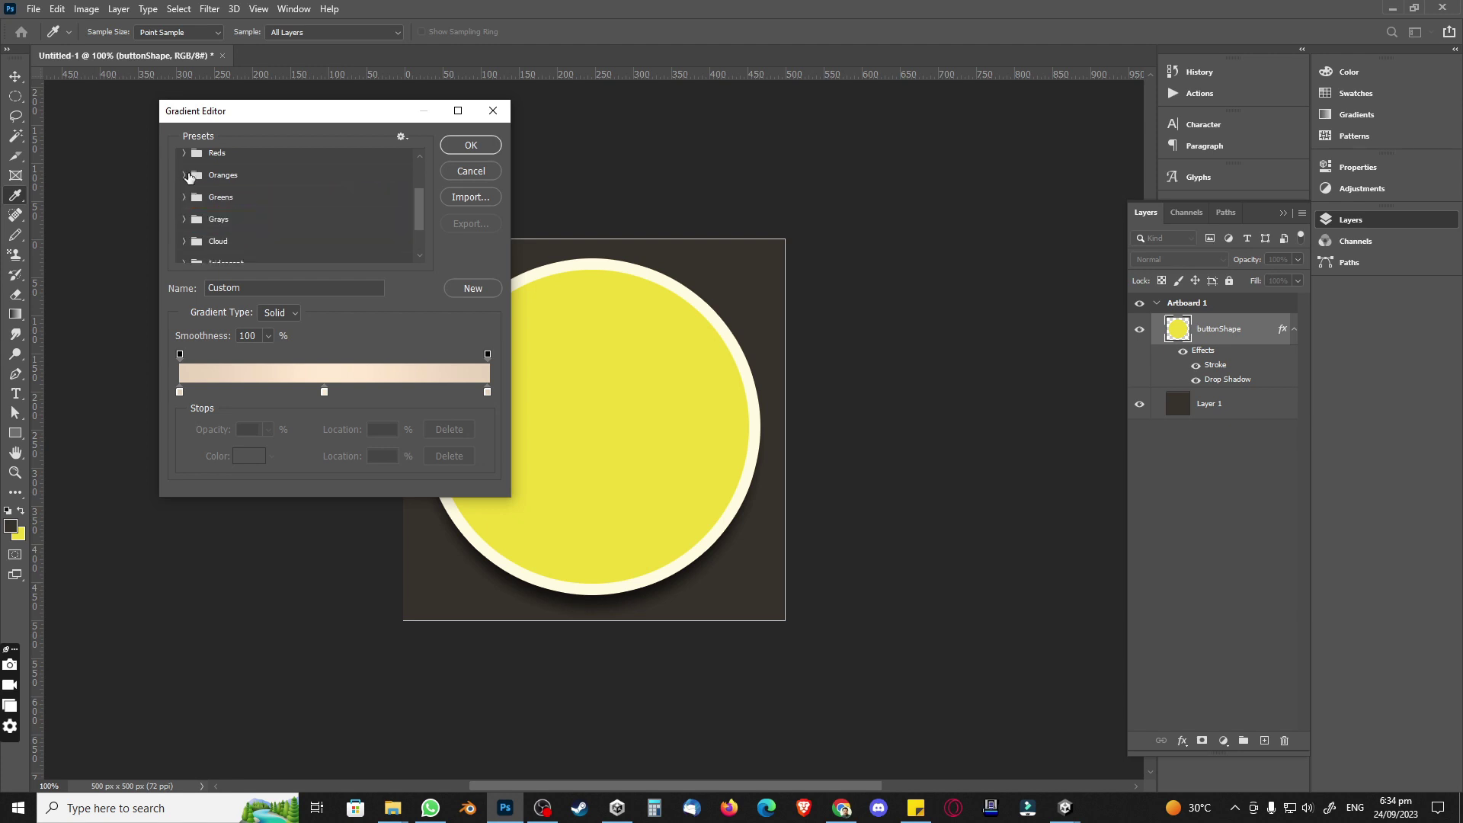
{"action": "left_click", "coordinate": [183, 196]}
{"action": "left_click", "coordinate": [184, 196]}
{"action": "scroll", "coordinate": [235, 208], "scroll_direction": "up", "scroll_amount": 2}
{"action": "scroll", "coordinate": [239, 209], "scroll_direction": "up", "scroll_amount": 1}
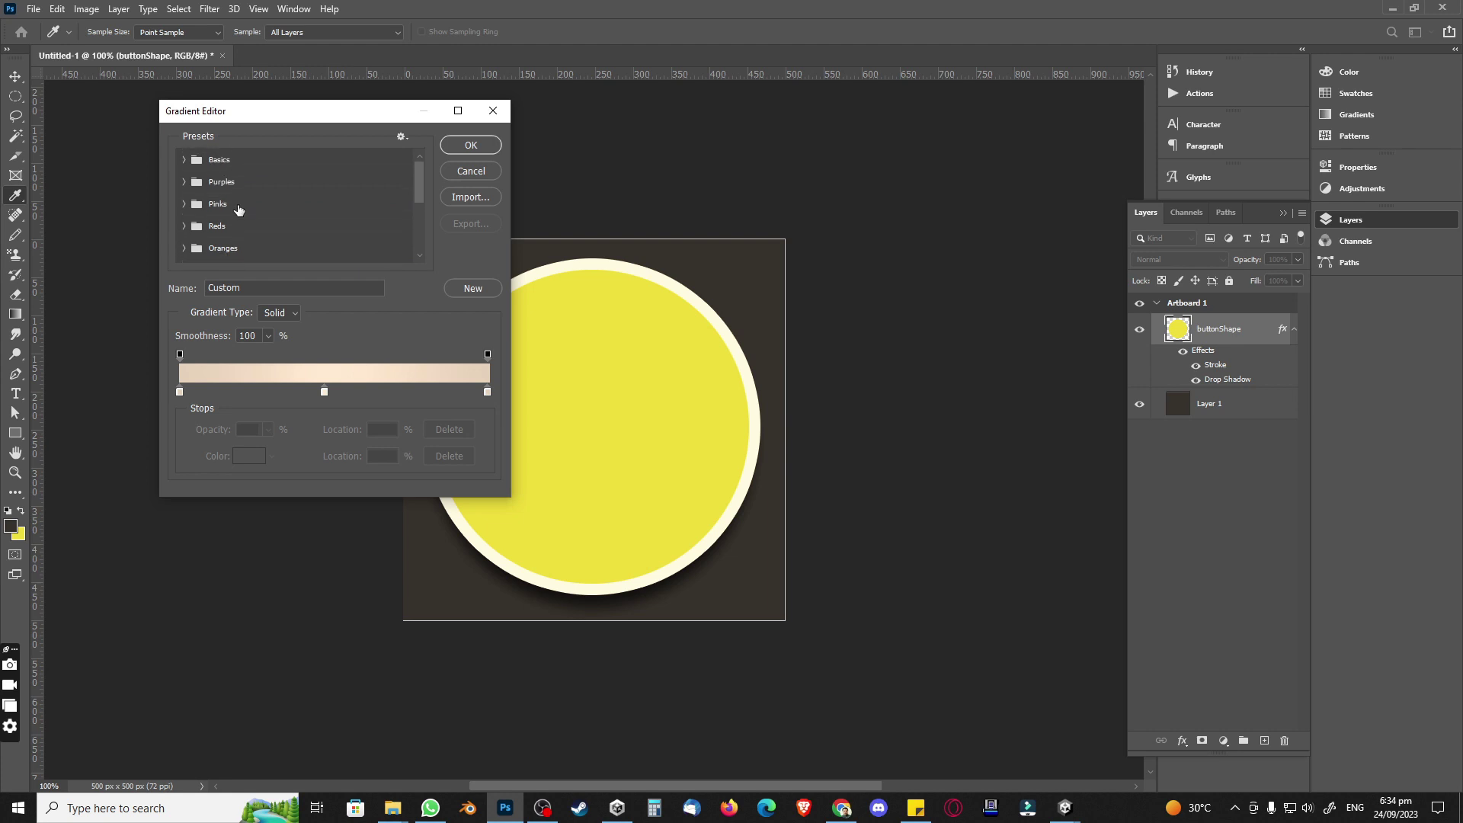
{"action": "left_click", "coordinate": [183, 159]}
{"action": "left_click", "coordinate": [184, 159]}
{"action": "left_click", "coordinate": [183, 182]}
{"action": "left_click", "coordinate": [182, 181]}
{"action": "scroll", "coordinate": [225, 205], "scroll_direction": "down", "scroll_amount": 5}
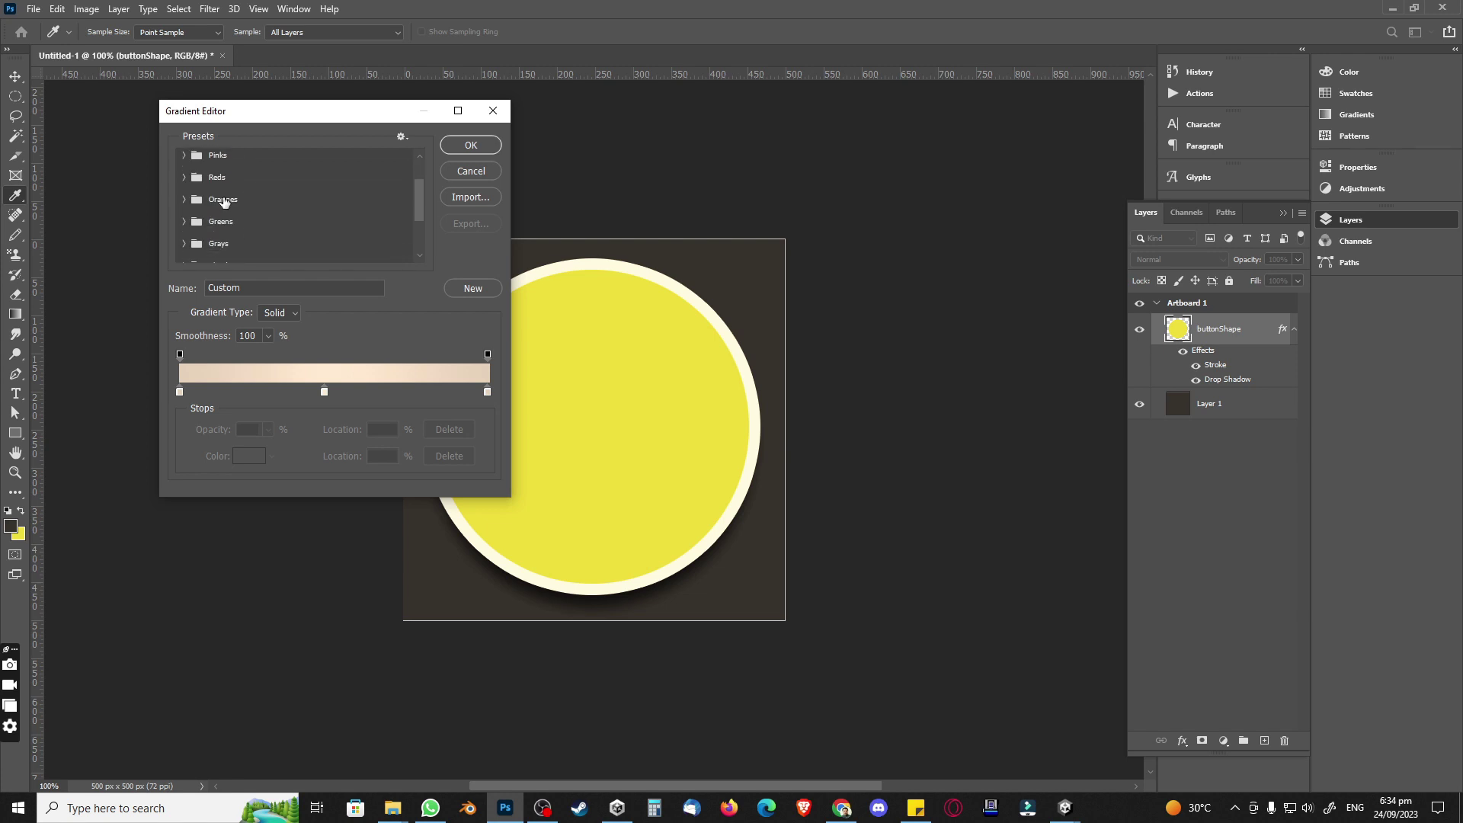
{"action": "scroll", "coordinate": [227, 203], "scroll_direction": "down", "scroll_amount": 1}
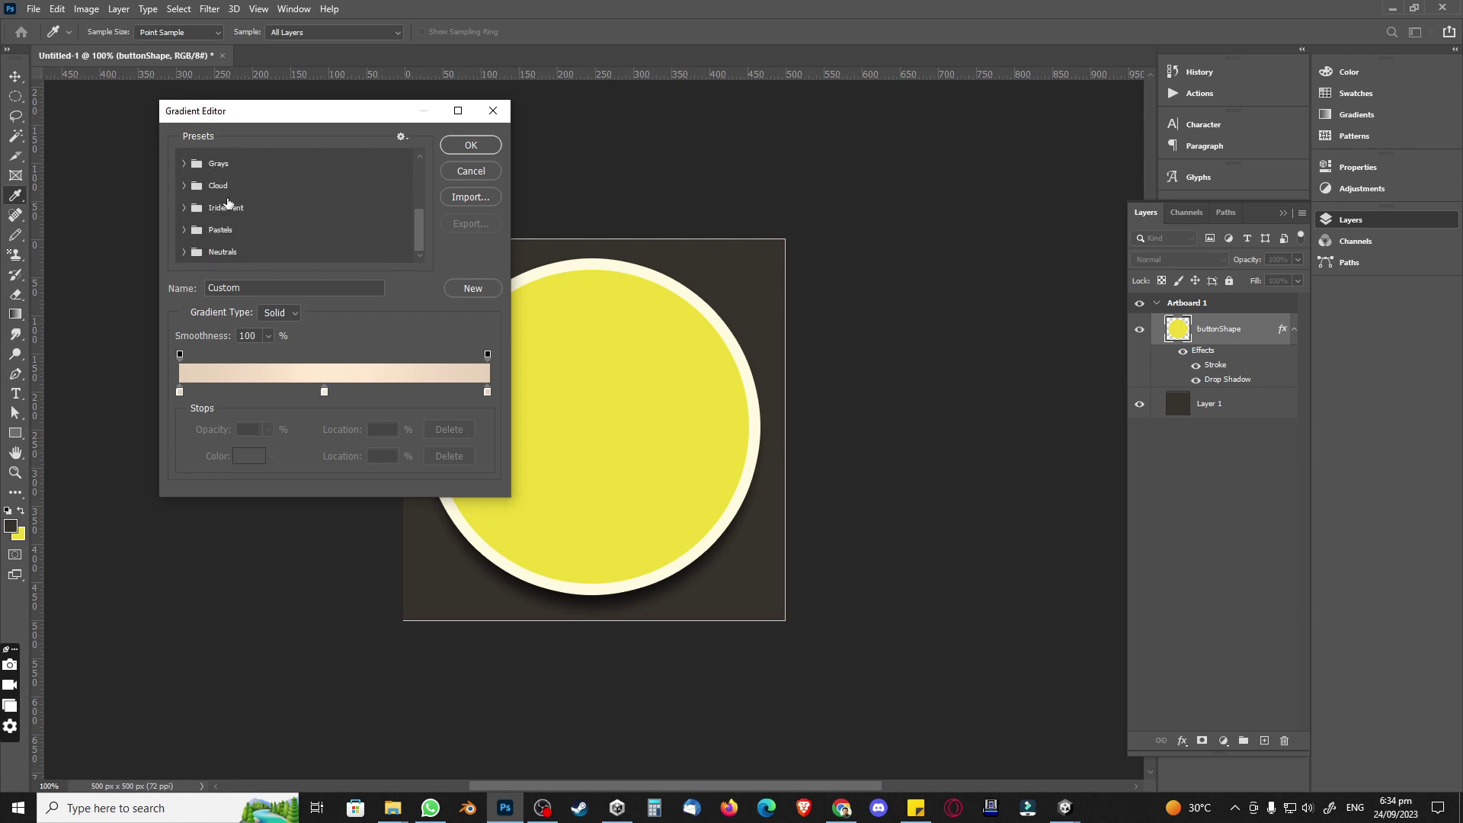
{"action": "left_click", "coordinate": [185, 252]}
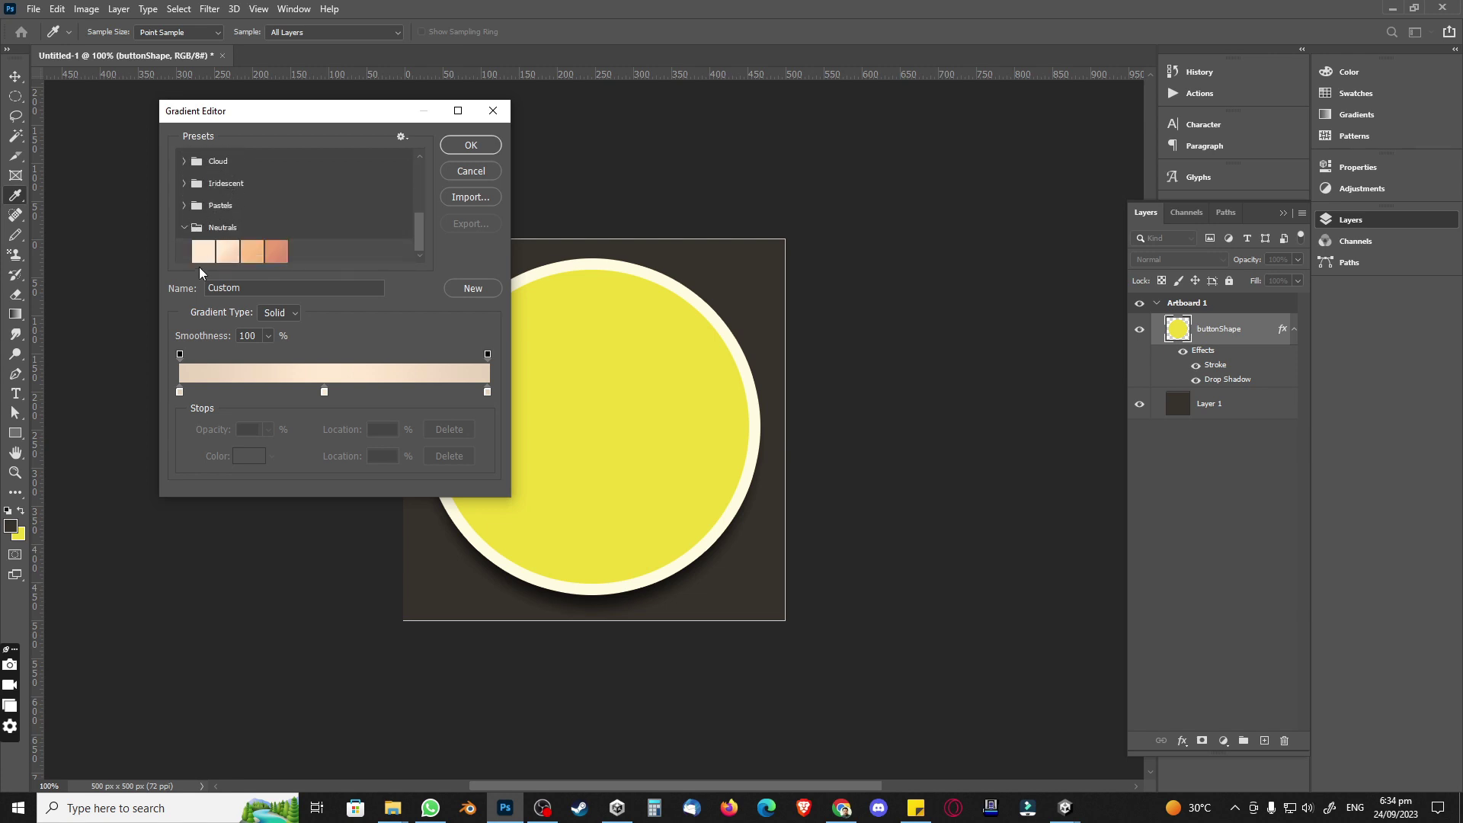
{"action": "left_click", "coordinate": [185, 227]}
{"action": "left_click", "coordinate": [185, 229]}
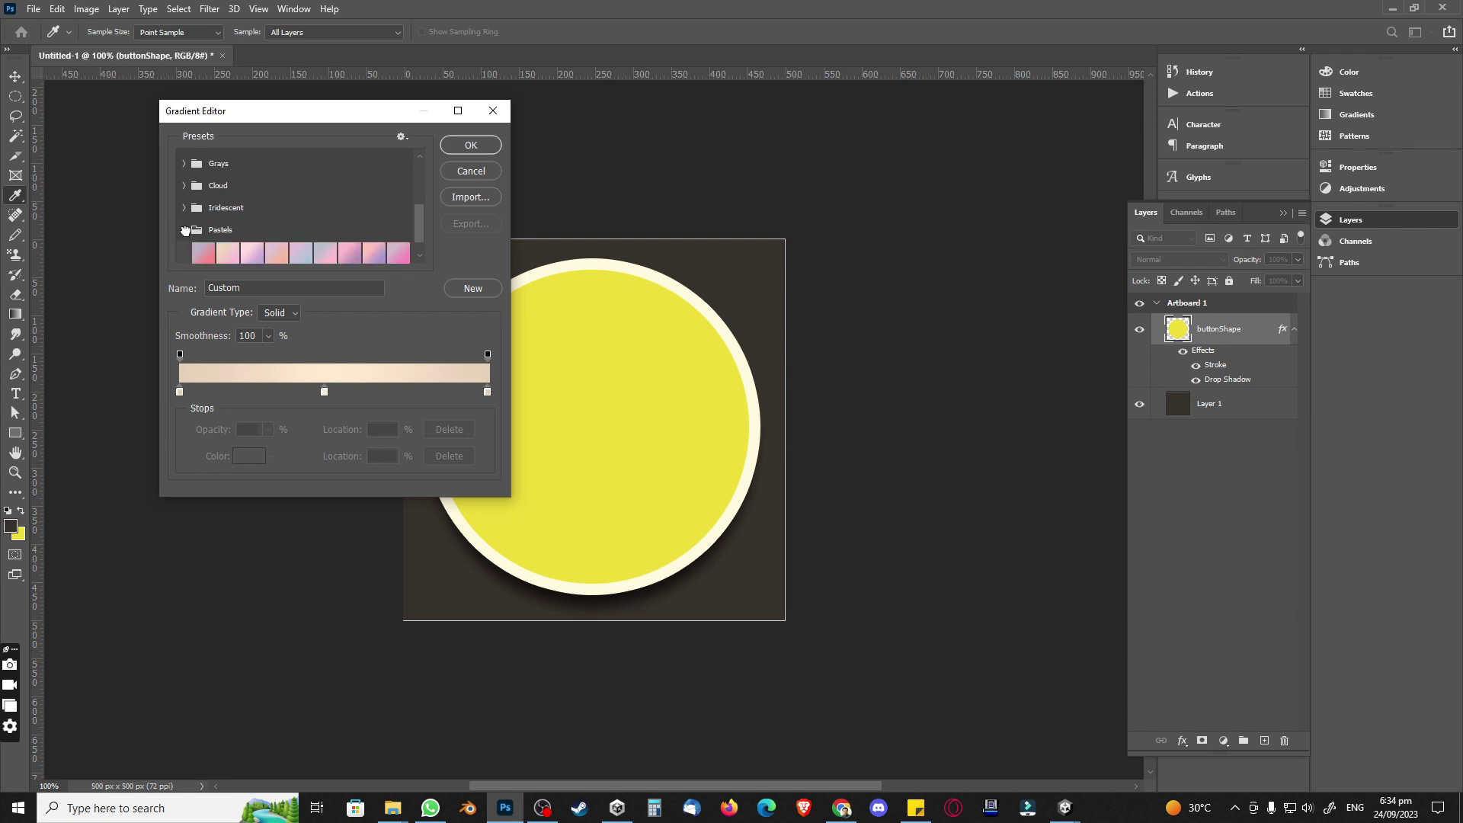
{"action": "left_click", "coordinate": [185, 229]}
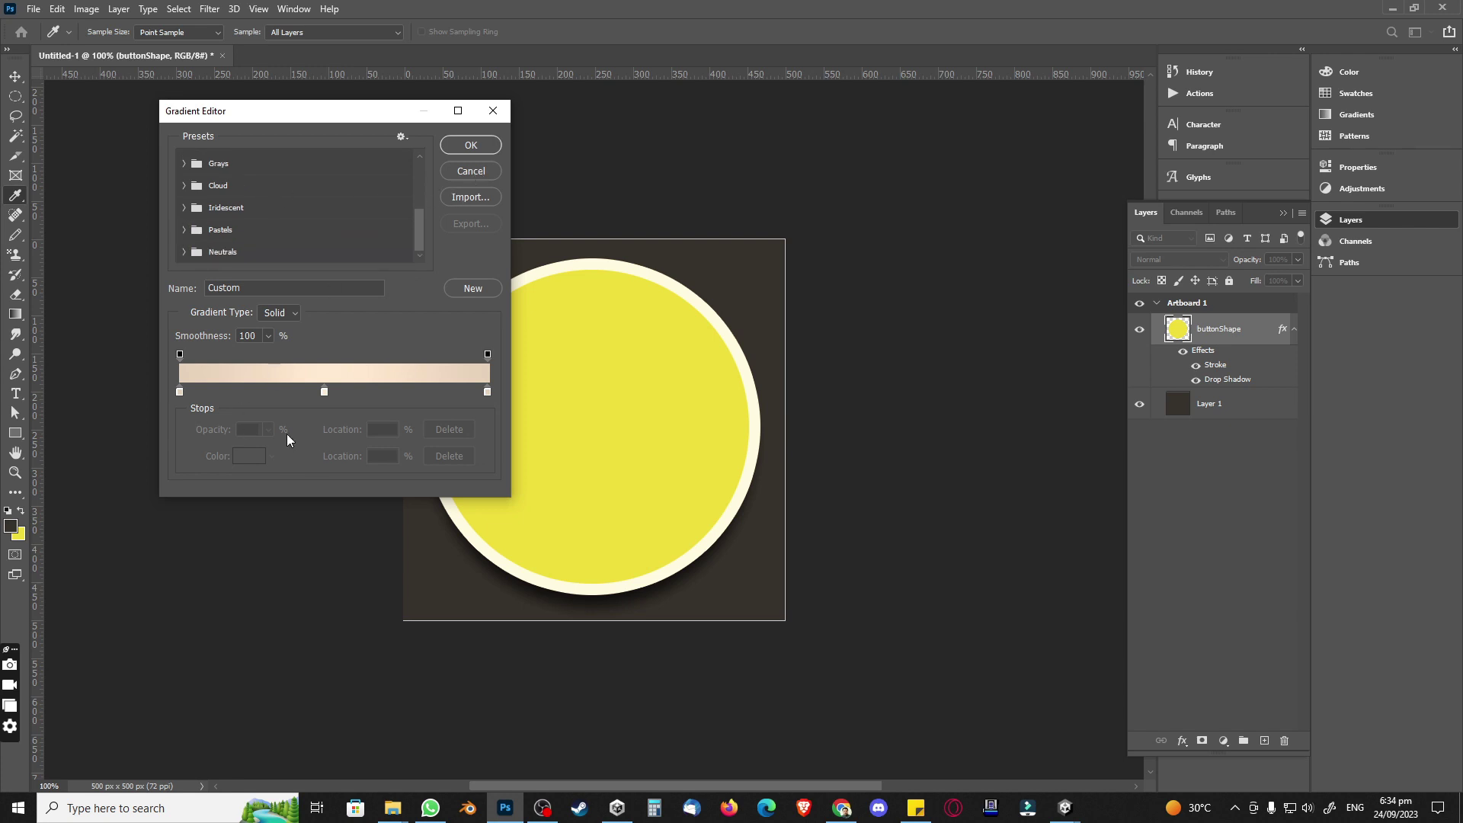
{"action": "left_click", "coordinate": [459, 172]}
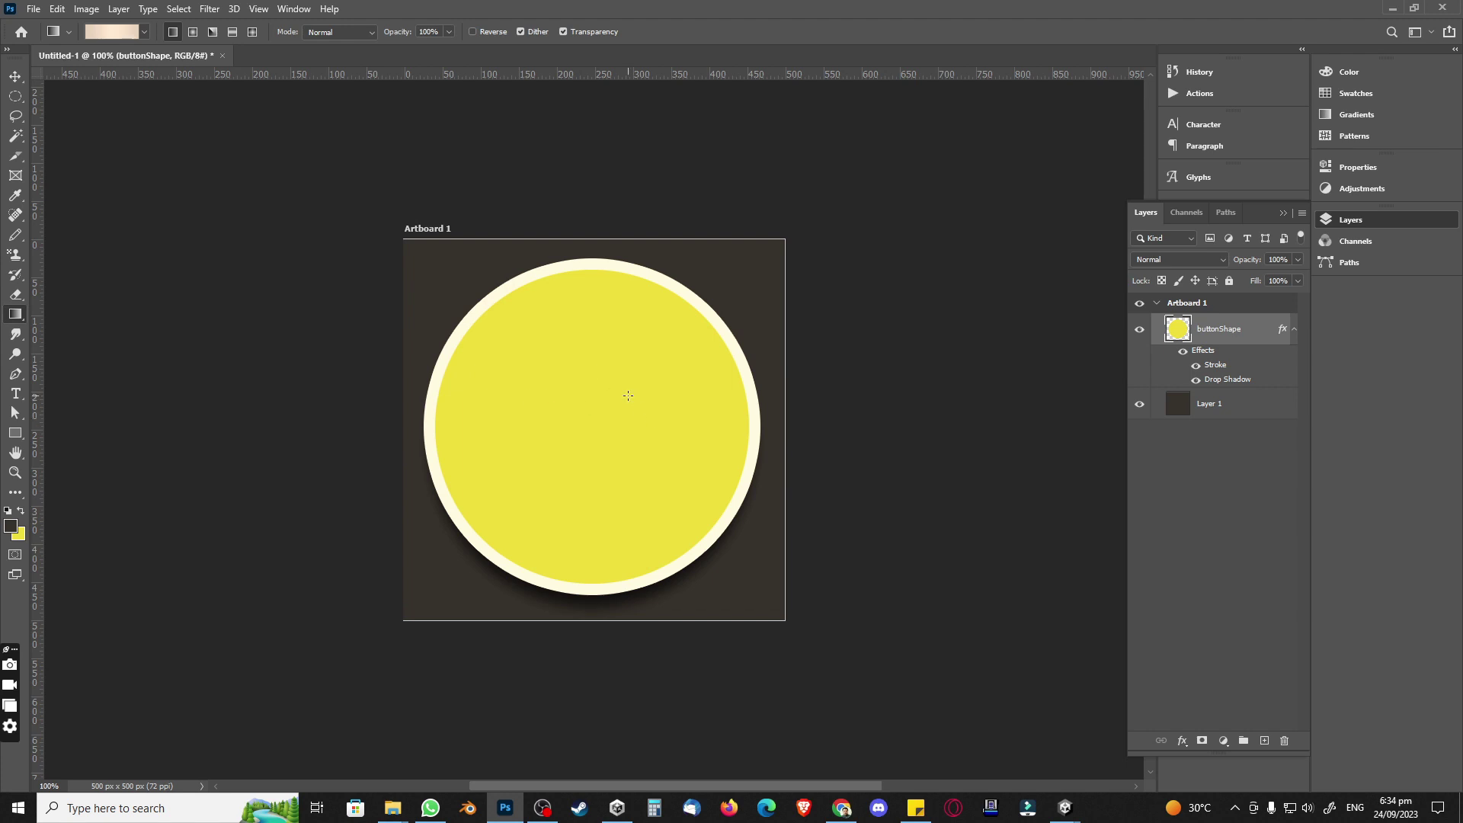
Step: Hide the dark gray Layer 1 and make buttonShape the active layer
{"action": "left_click", "coordinate": [1140, 405]}
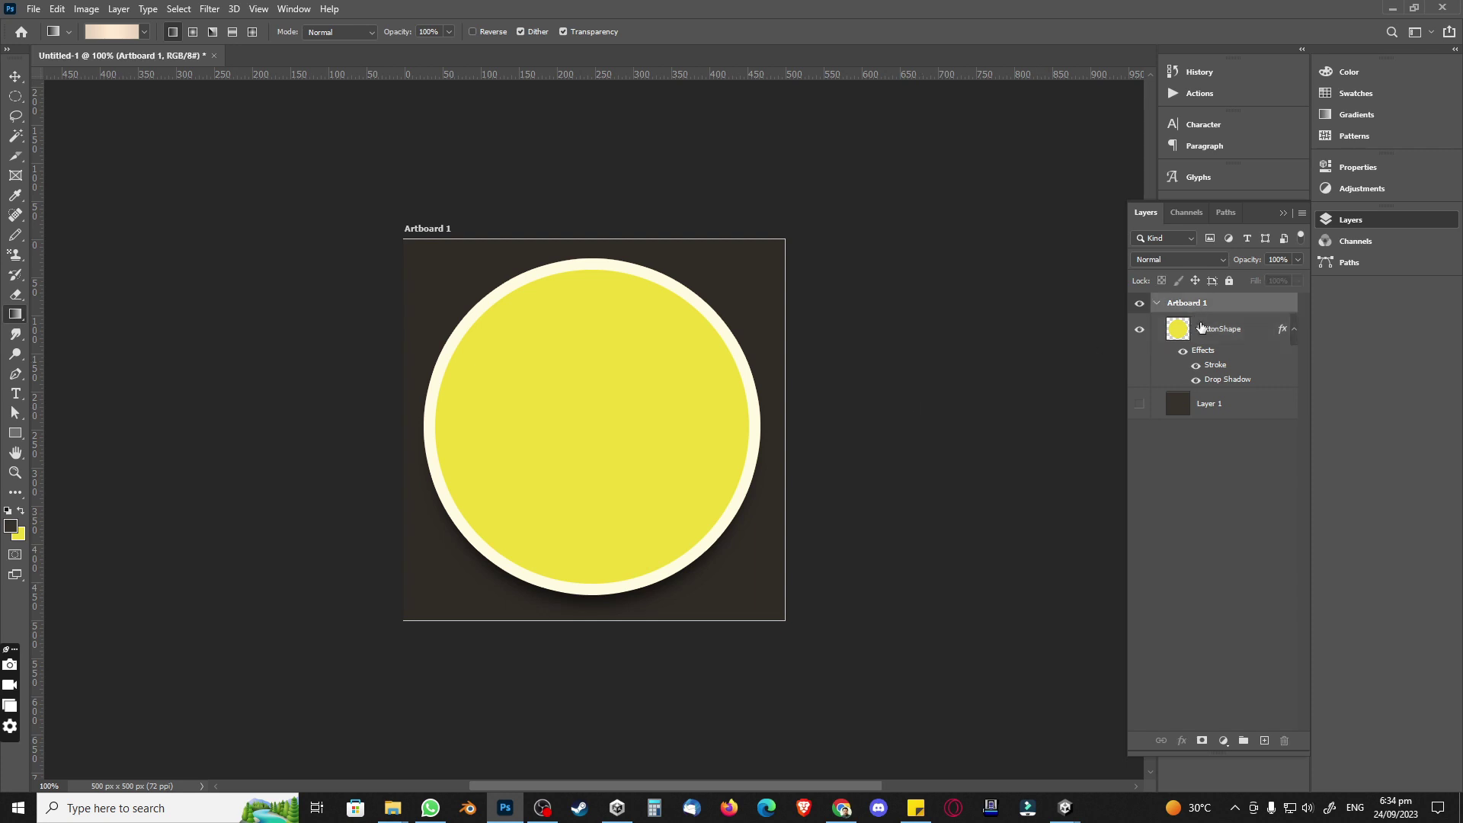
{"action": "mouse_move", "coordinate": [1212, 320]}
{"action": "left_mouse_down"}
{"action": "mouse_move", "coordinate": [1218, 296]}
{"action": "mouse_move", "coordinate": [1200, 421]}
{"action": "mouse_move", "coordinate": [1182, 341]}
{"action": "mouse_move", "coordinate": [1193, 296]}
{"action": "left_mouse_up"}
{"action": "left_click", "coordinate": [1155, 306]}
{"action": "left_click", "coordinate": [1156, 306]}
{"action": "left_click", "coordinate": [1180, 457]}
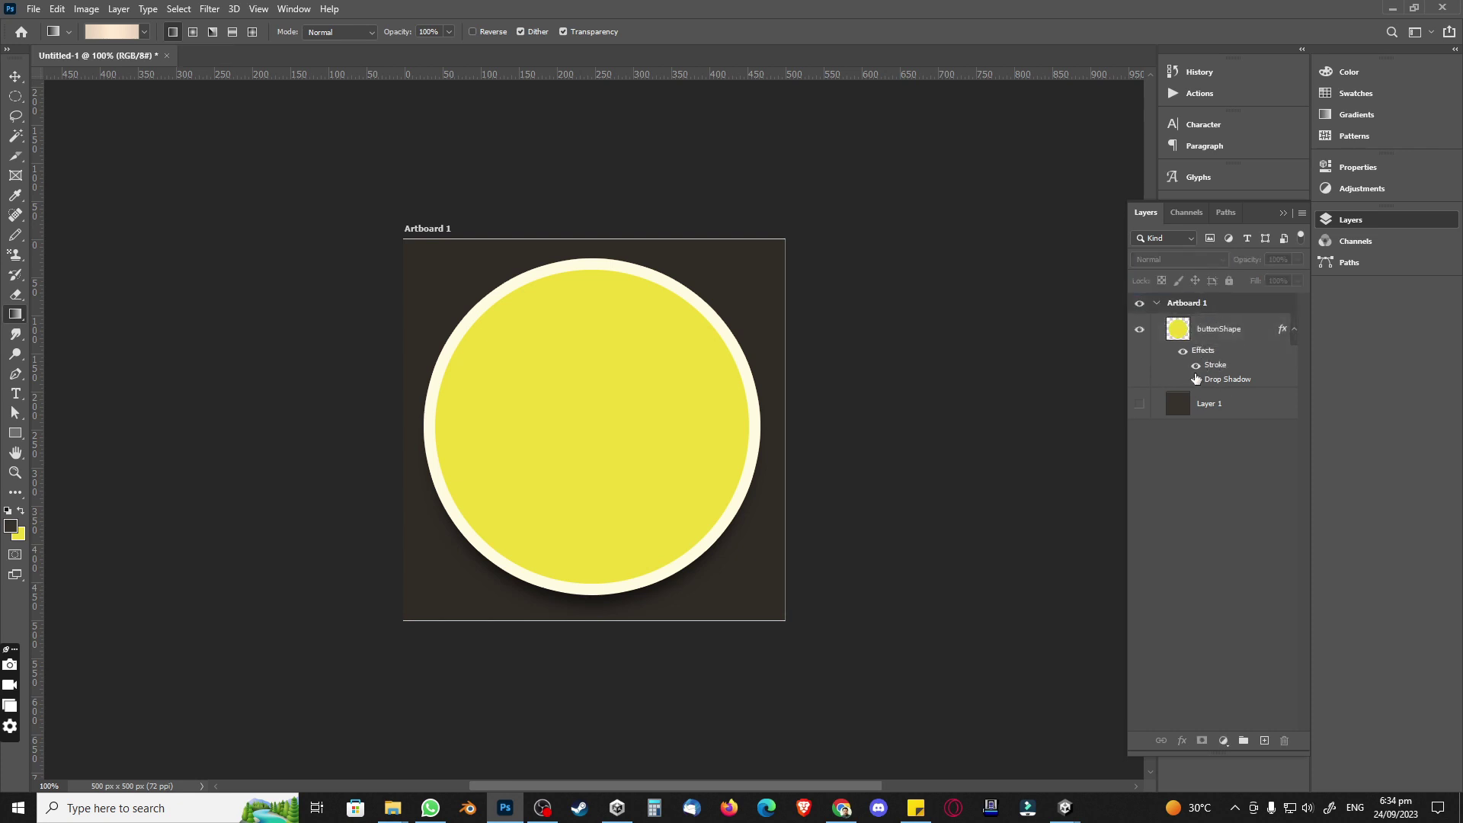
{"action": "left_click", "coordinate": [1204, 332]}
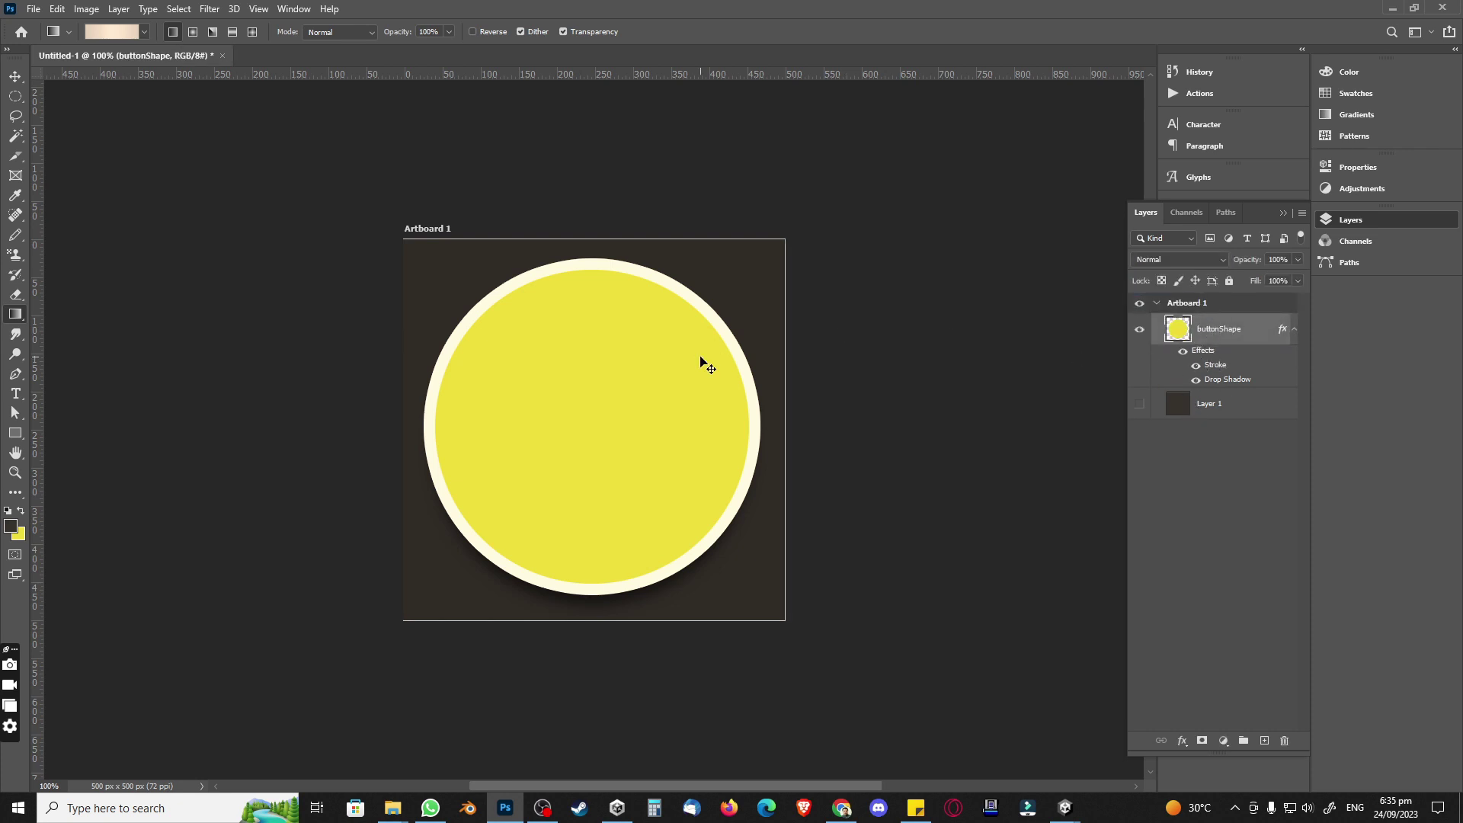
{"action": "key", "text": "ctrl+s"}
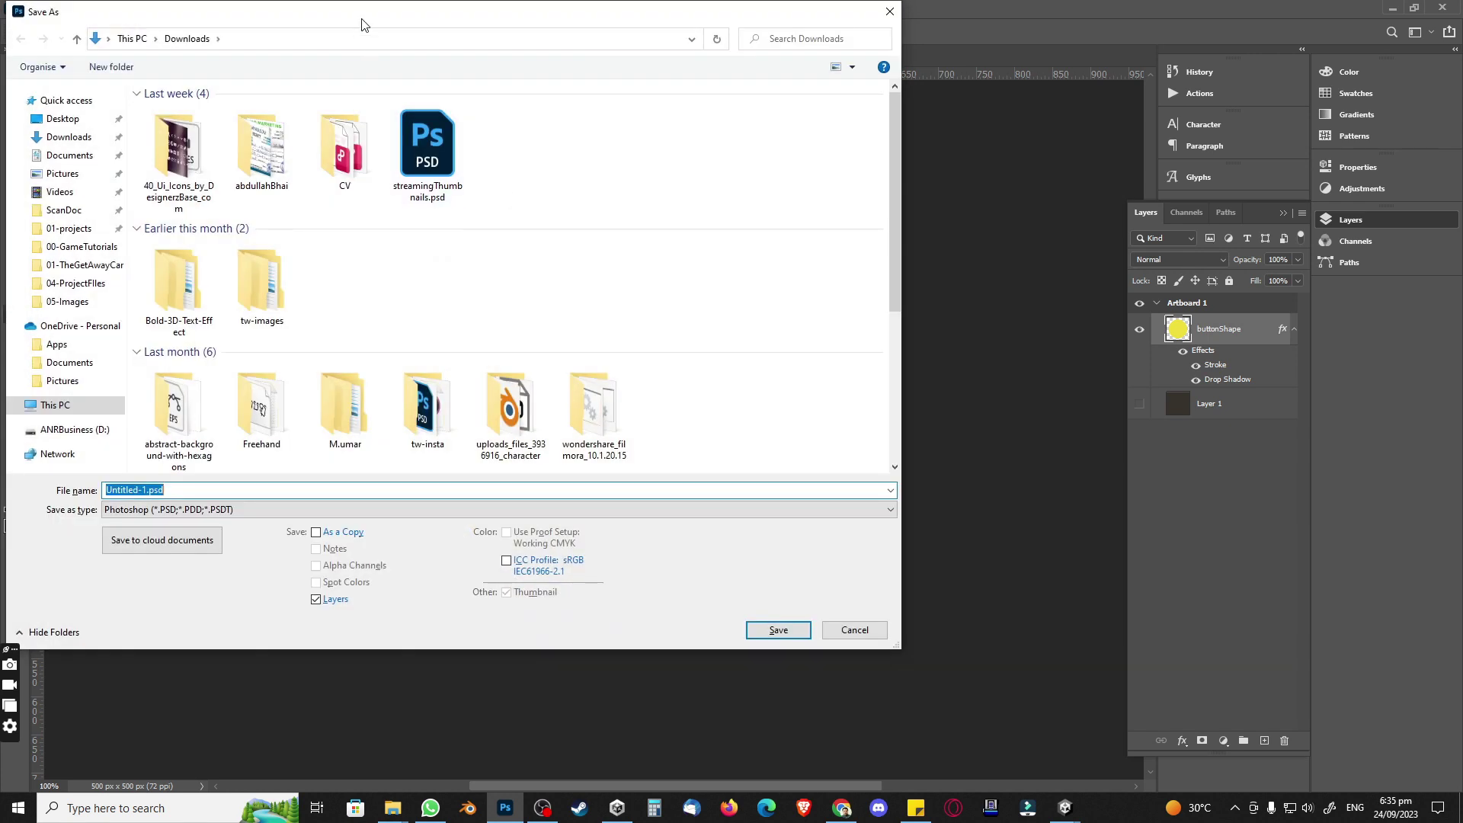
{"action": "left_click_drag", "start_coordinate": [366, 24], "coordinate": [1, 87]}
{"action": "key", "text": "Escape"}
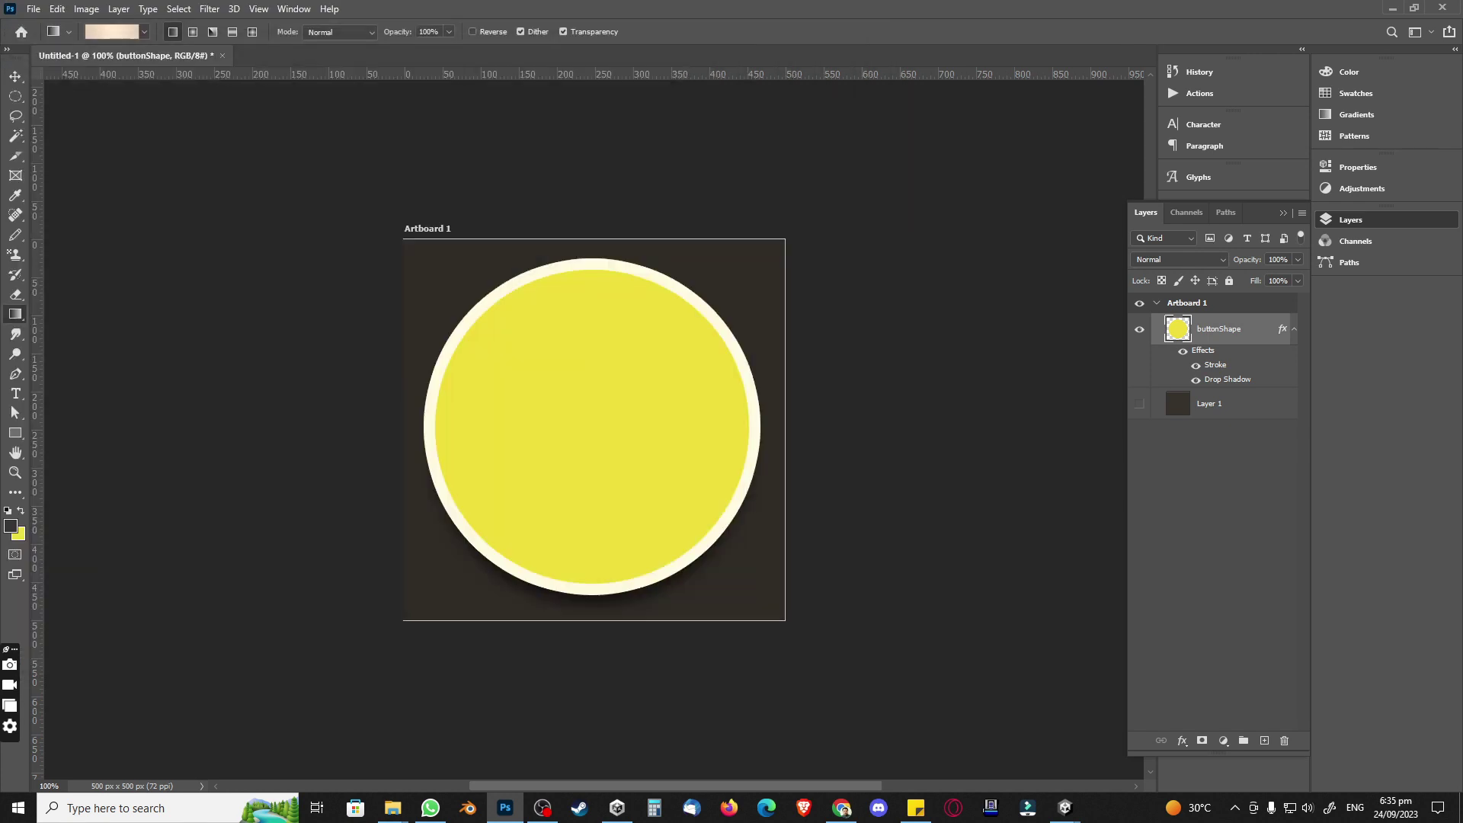
Step: Save the button artwork as a PNG named 01-BtnBg in the 03-UI folder of 00-GameTutorials
{"action": "key", "text": "ctrl+s"}
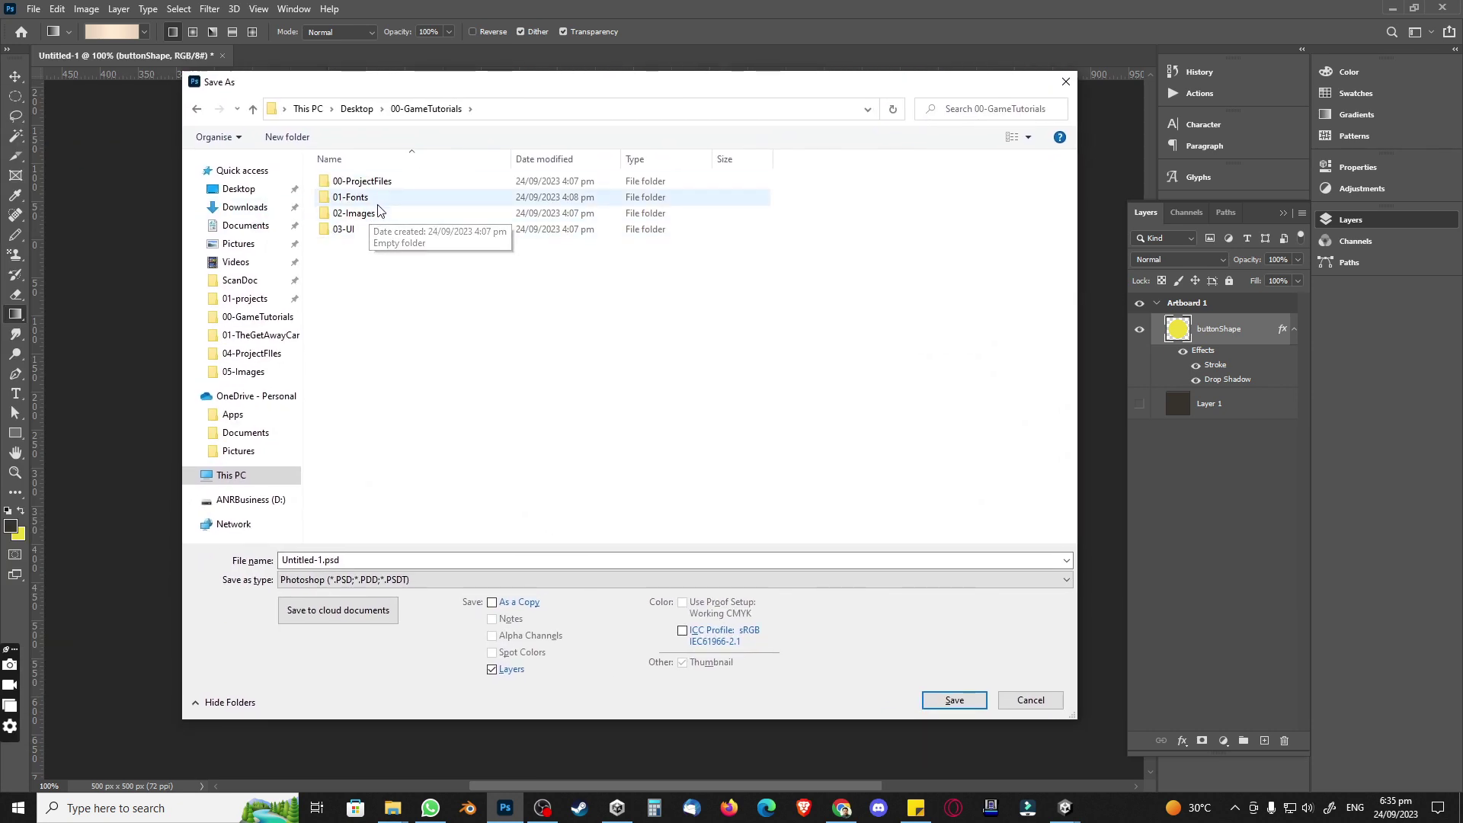
{"action": "double_click", "coordinate": [378, 228]}
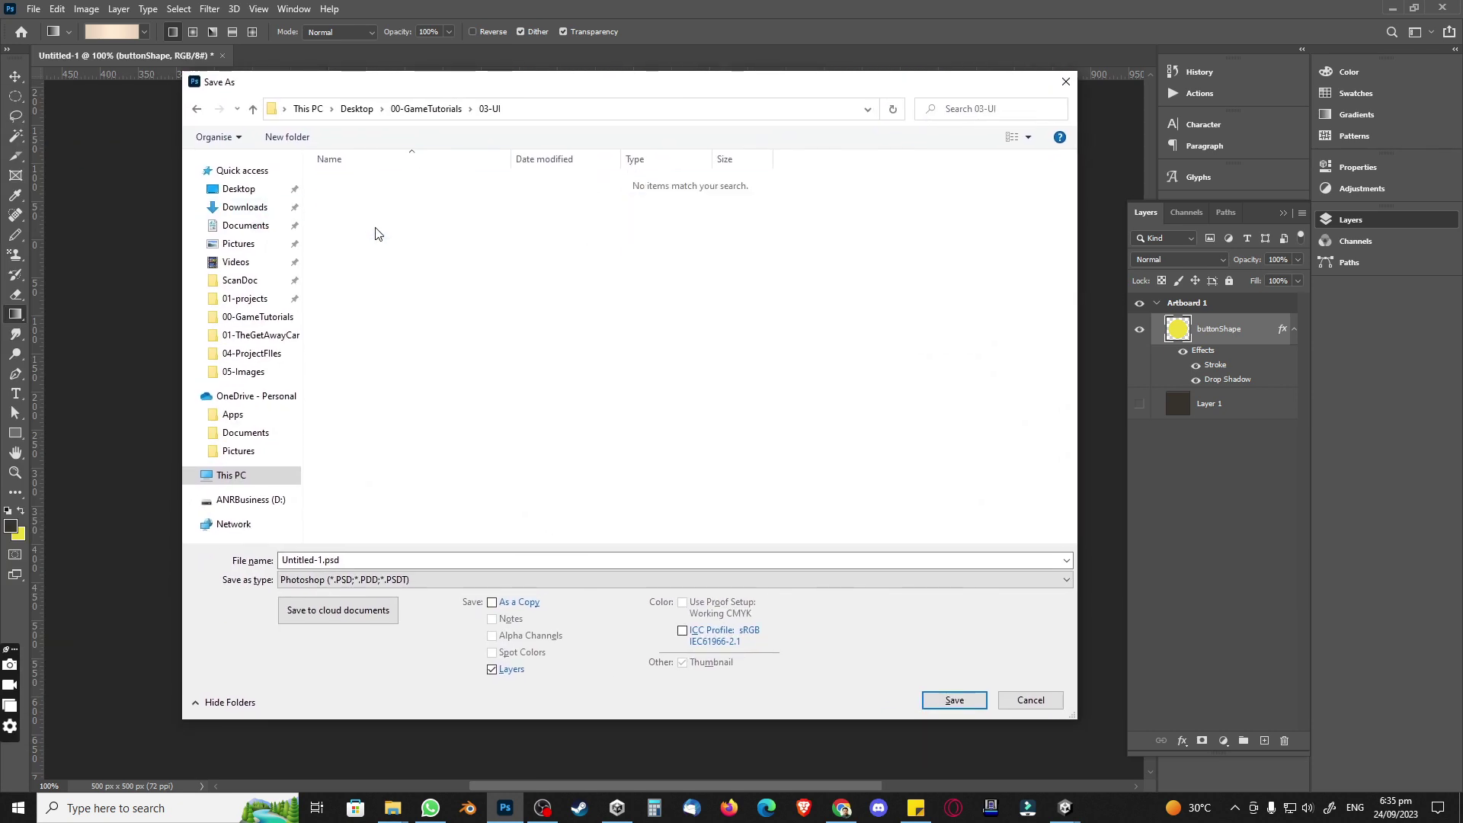
{"action": "left_click", "coordinate": [375, 584]}
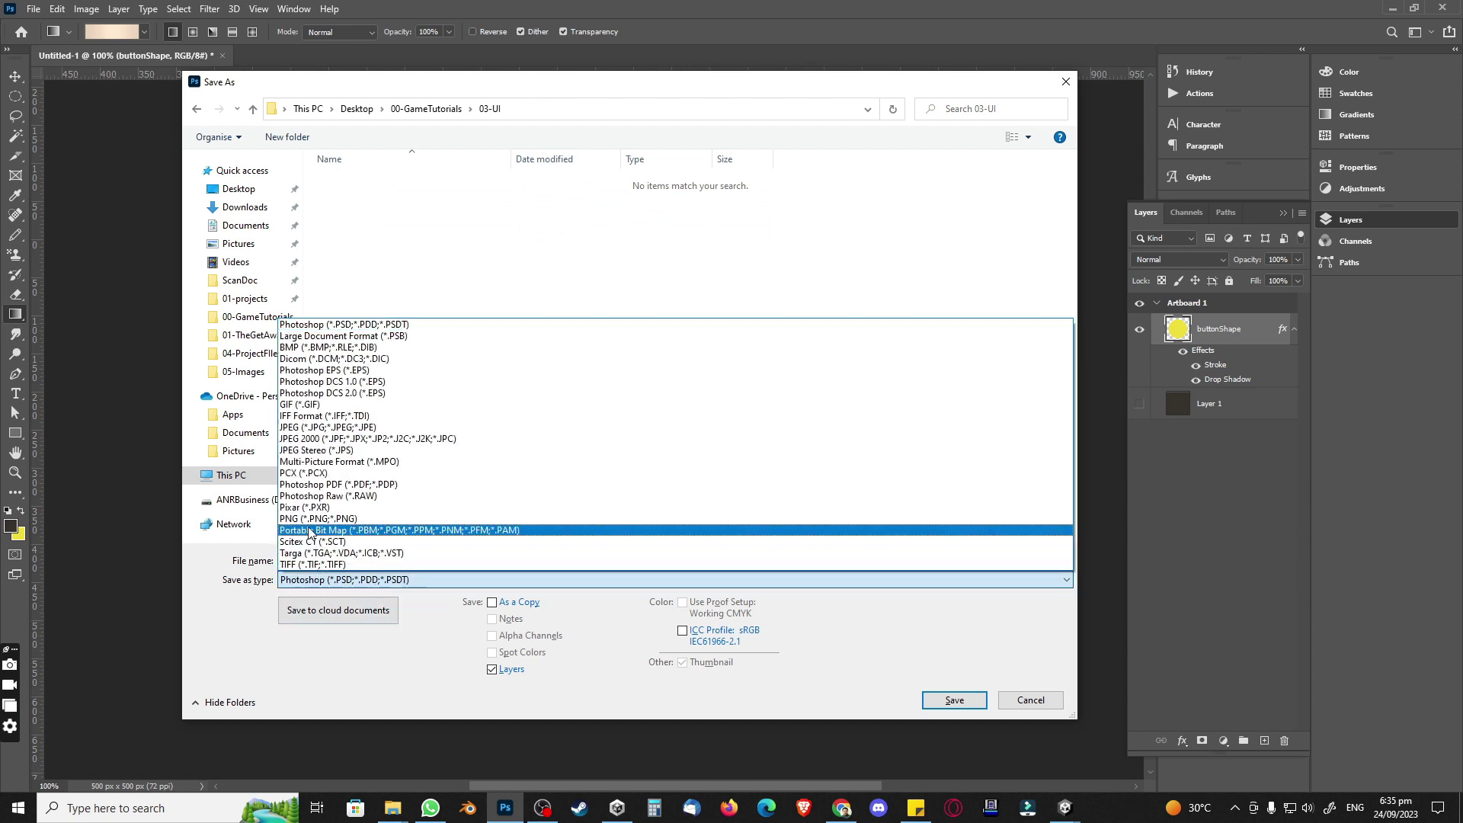
{"action": "left_click", "coordinate": [313, 521]}
{"action": "double_click", "coordinate": [353, 560]}
{"action": "type", "text": "01-BtnBg"}
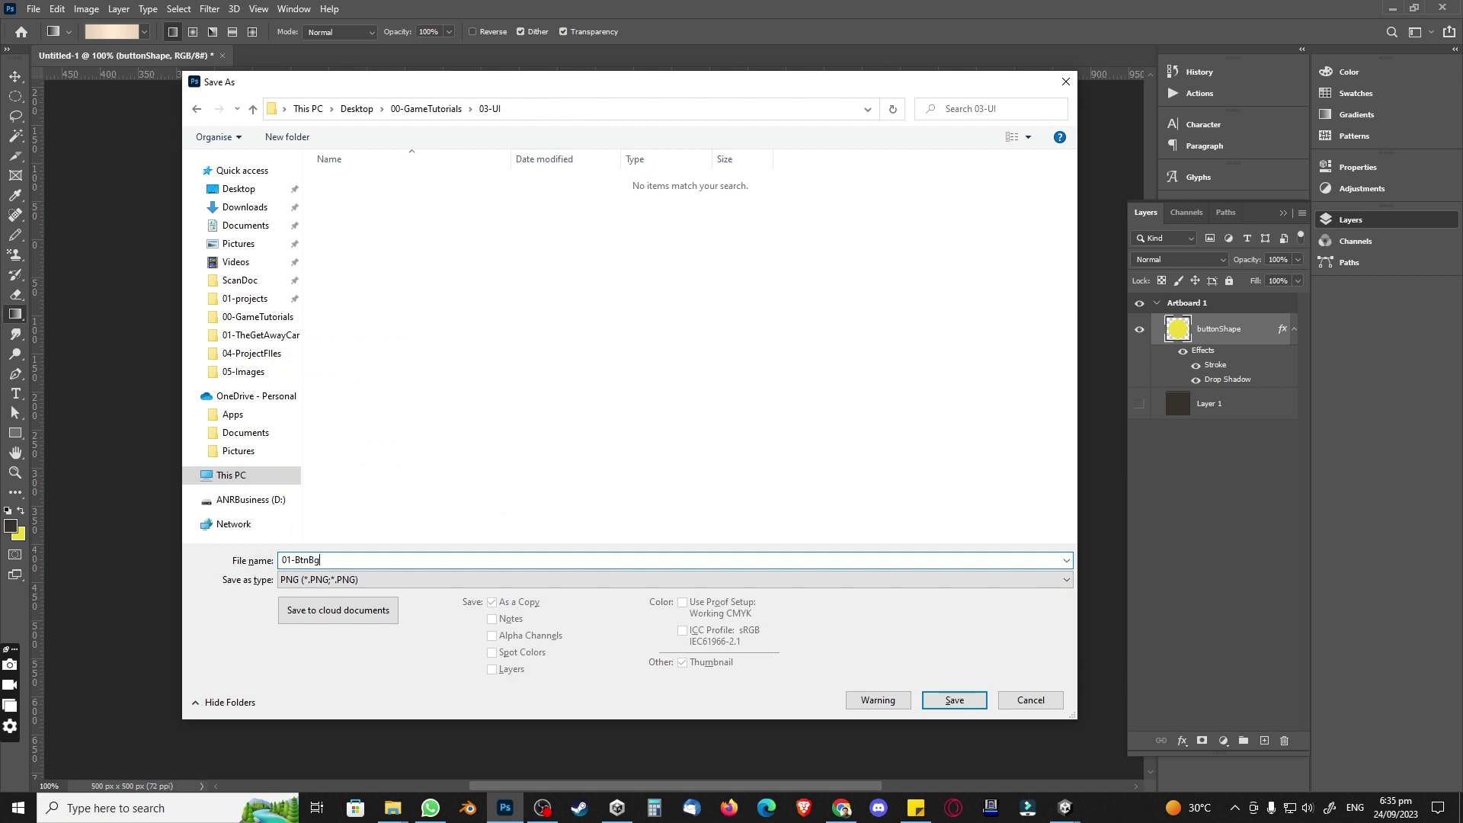
{"action": "key", "text": "Return"}
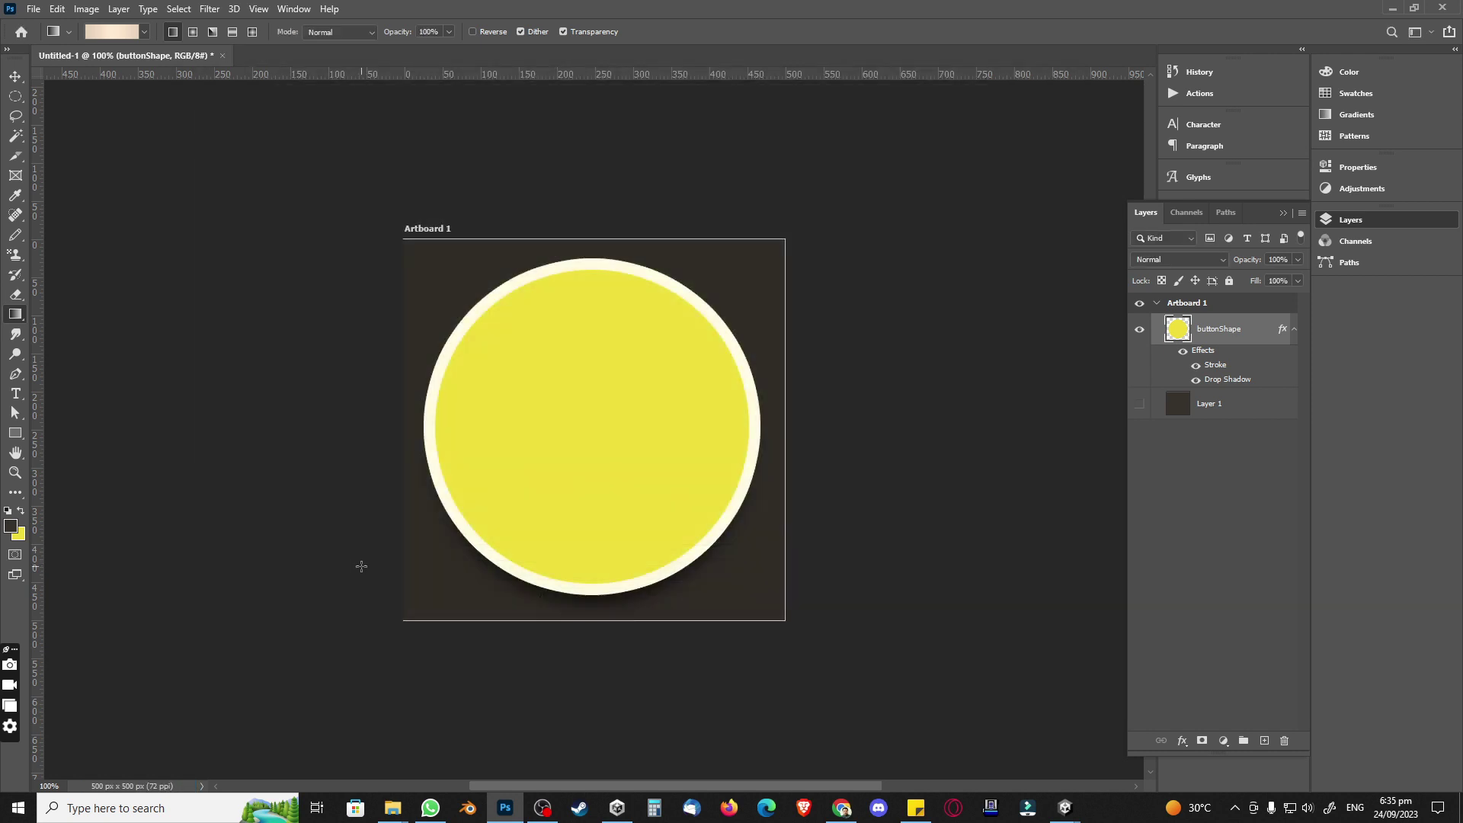
Step: Save the layered document as a Photoshop file named 01-UI-Circle in the 00-ProjectFiles folder of 00-GameTutorials
{"action": "key", "text": "ctrl+shift+s"}
{"action": "left_click", "coordinate": [426, 109]}
{"action": "double_click", "coordinate": [386, 185]}
{"action": "left_click", "coordinate": [391, 557]}
{"action": "type", "text": "01"}
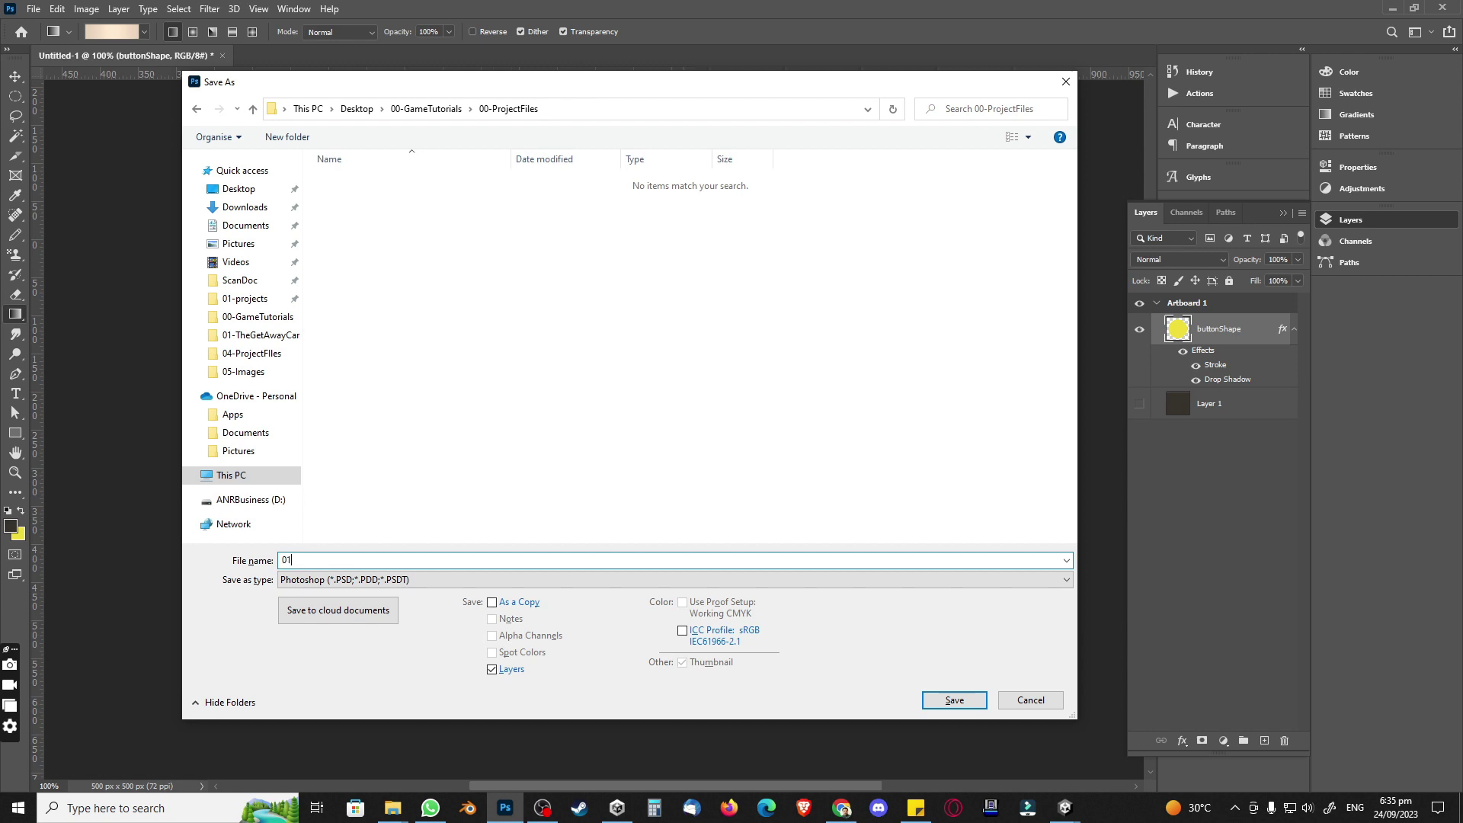
{"action": "type", "text": "-UI-Circle"}
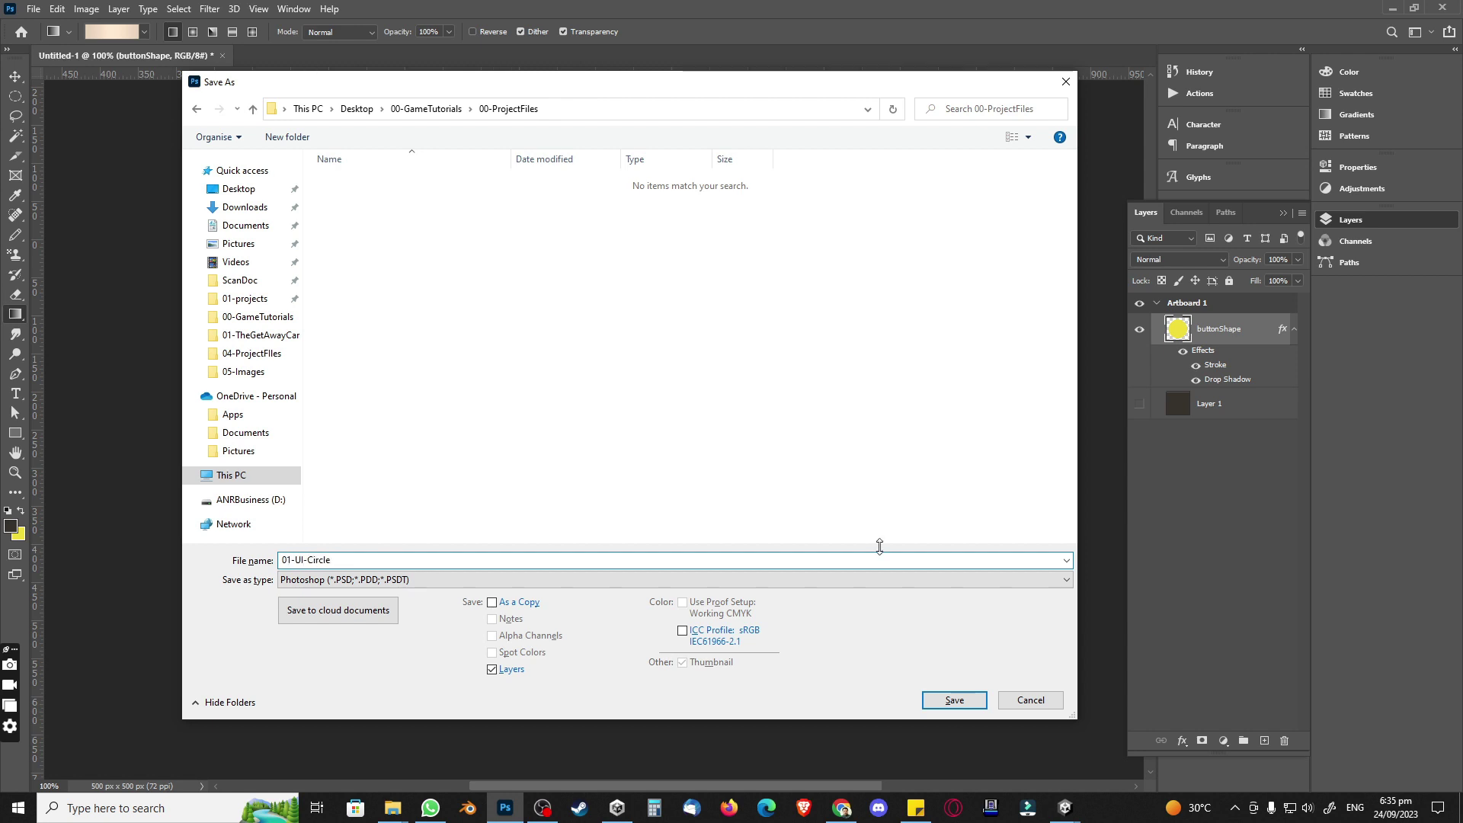
{"action": "left_click", "coordinate": [955, 699]}
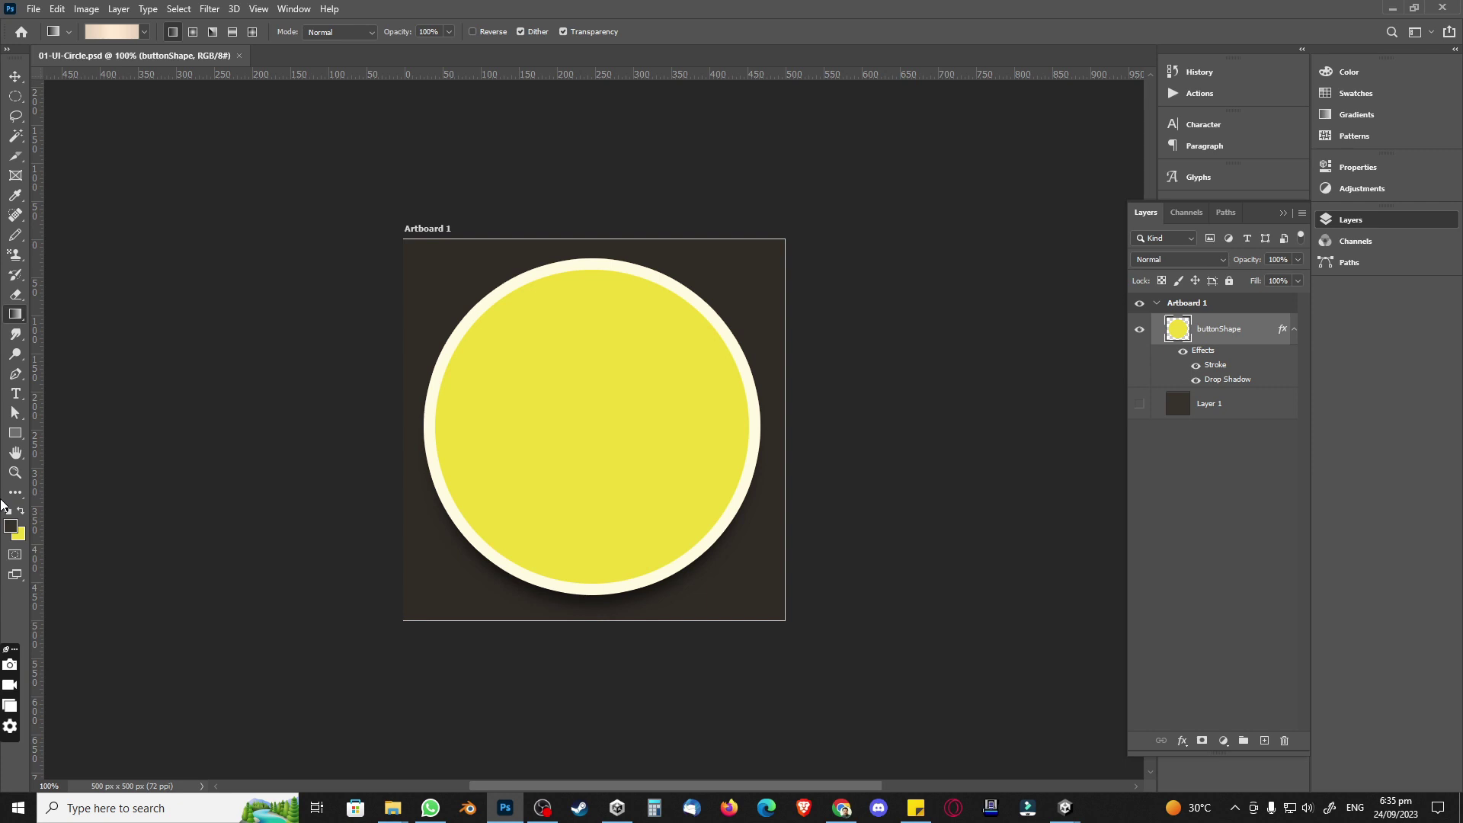
Step: Switch to Chrome, search Google for "free icons" and open the Flaticon, Freeicons and first Icons8 results in new tabs
{"action": "key", "text": "alt+Tab"}
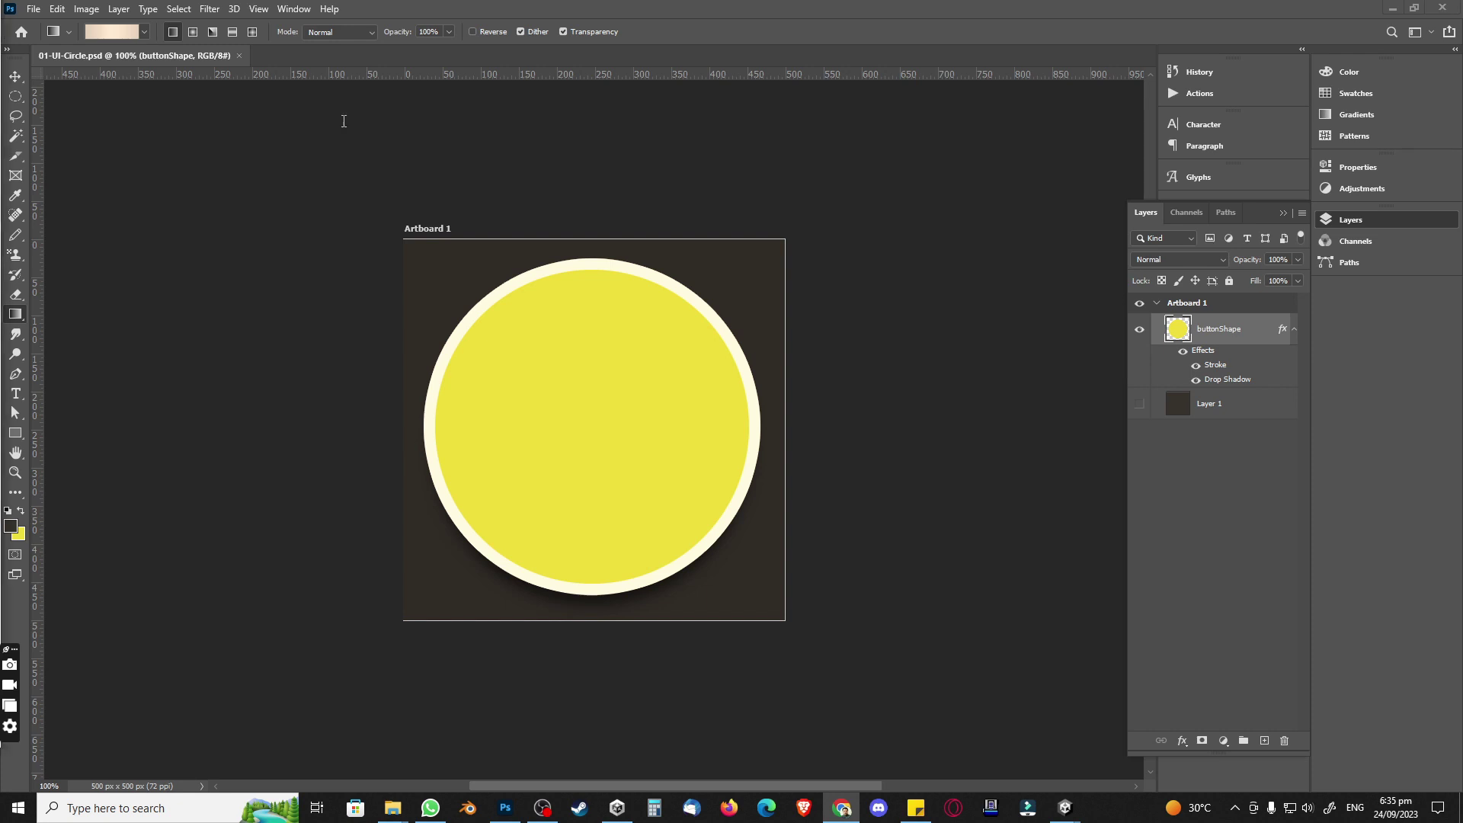
{"action": "key", "text": "alt+Tab"}
{"action": "double_click", "coordinate": [571, 134]}
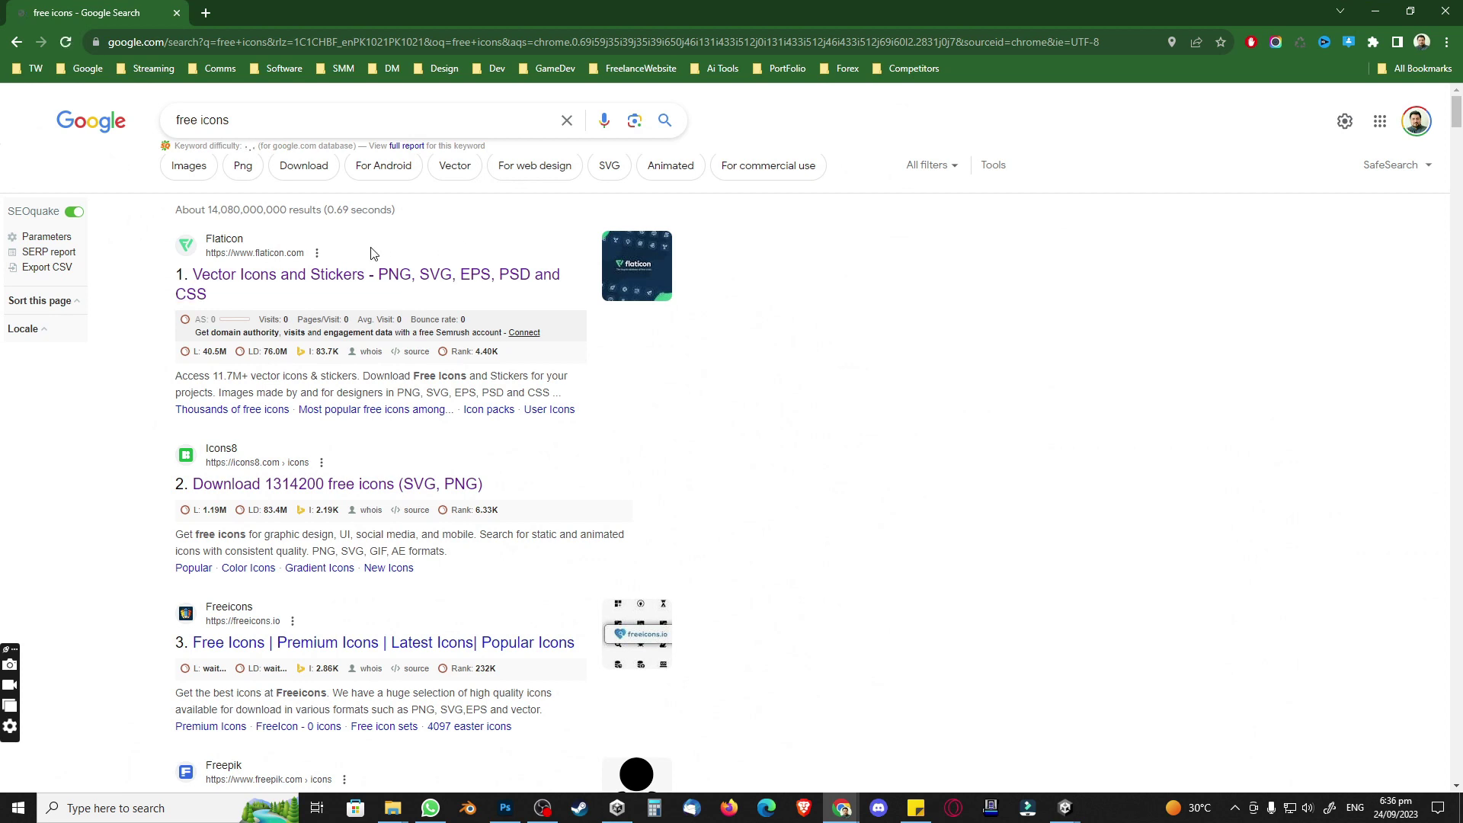
{"action": "middle_click", "coordinate": [365, 276]}
{"action": "scroll", "coordinate": [313, 476], "scroll_direction": "down", "scroll_amount": 2}
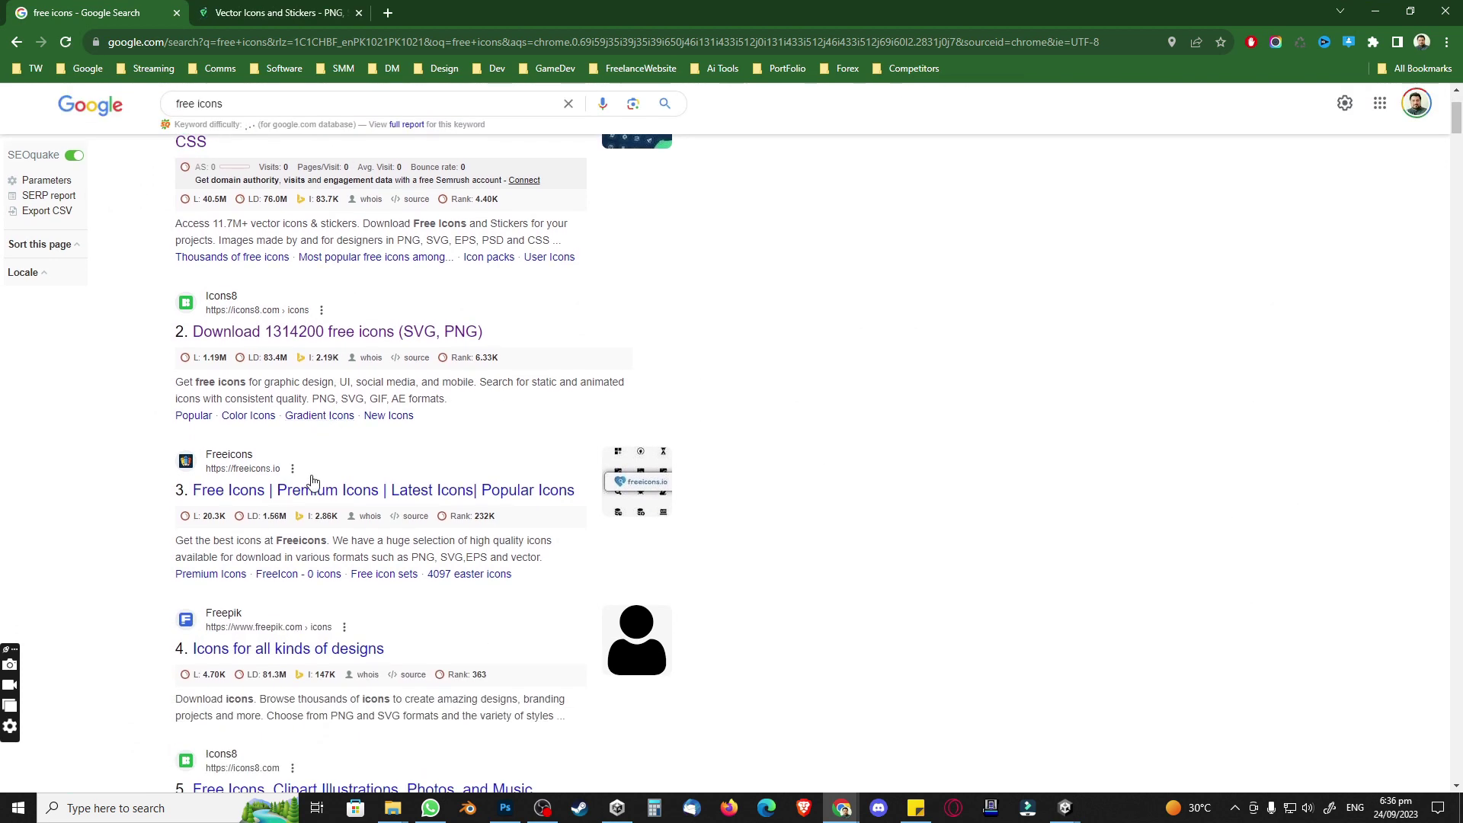
{"action": "middle_click", "coordinate": [312, 491]}
{"action": "middle_click", "coordinate": [305, 339]}
Step: Reload the Flaticon page and search its icons for "pause"
{"action": "left_click", "coordinate": [280, 20]}
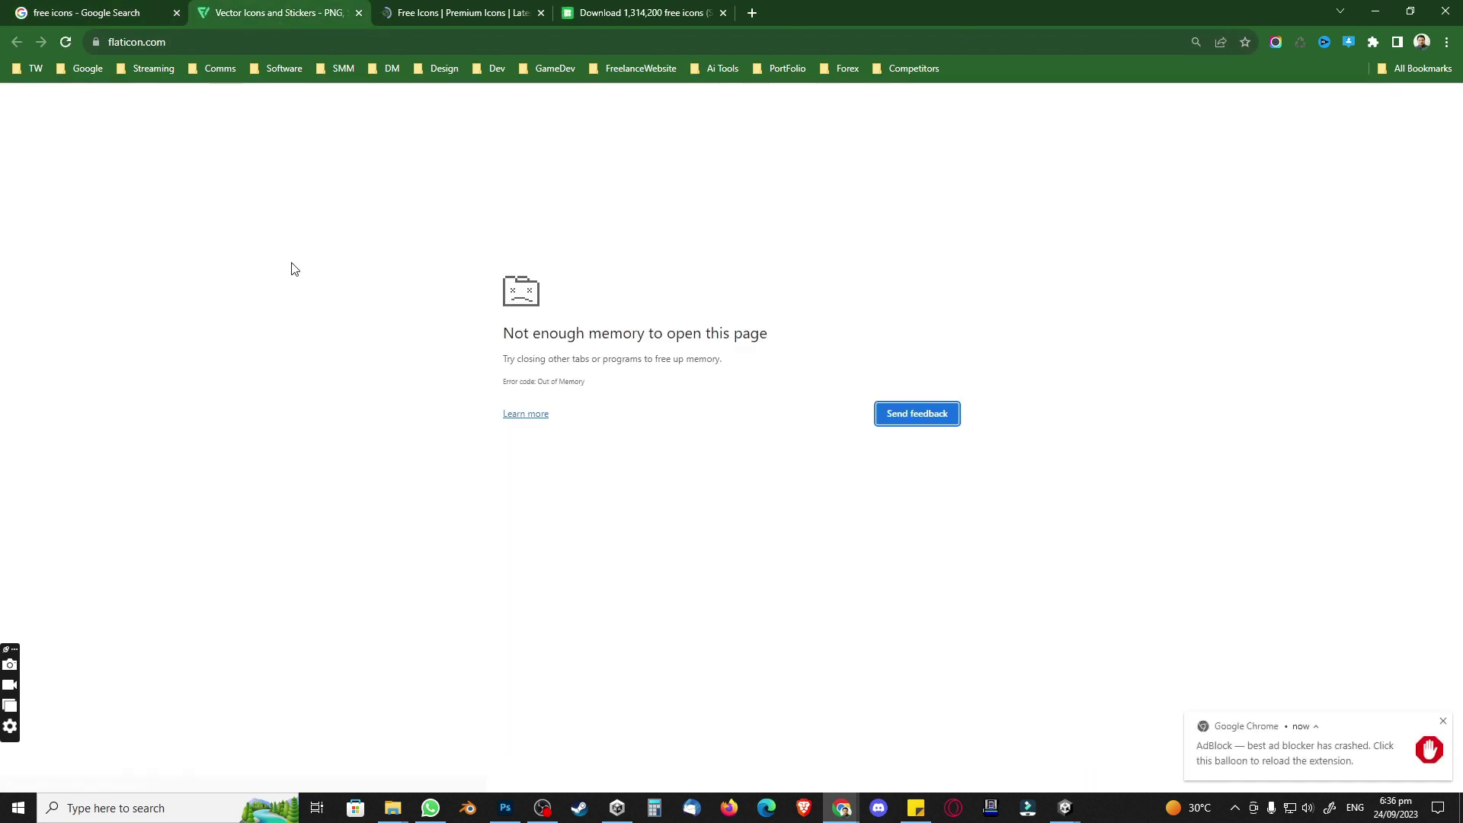
{"action": "left_click", "coordinate": [67, 41]}
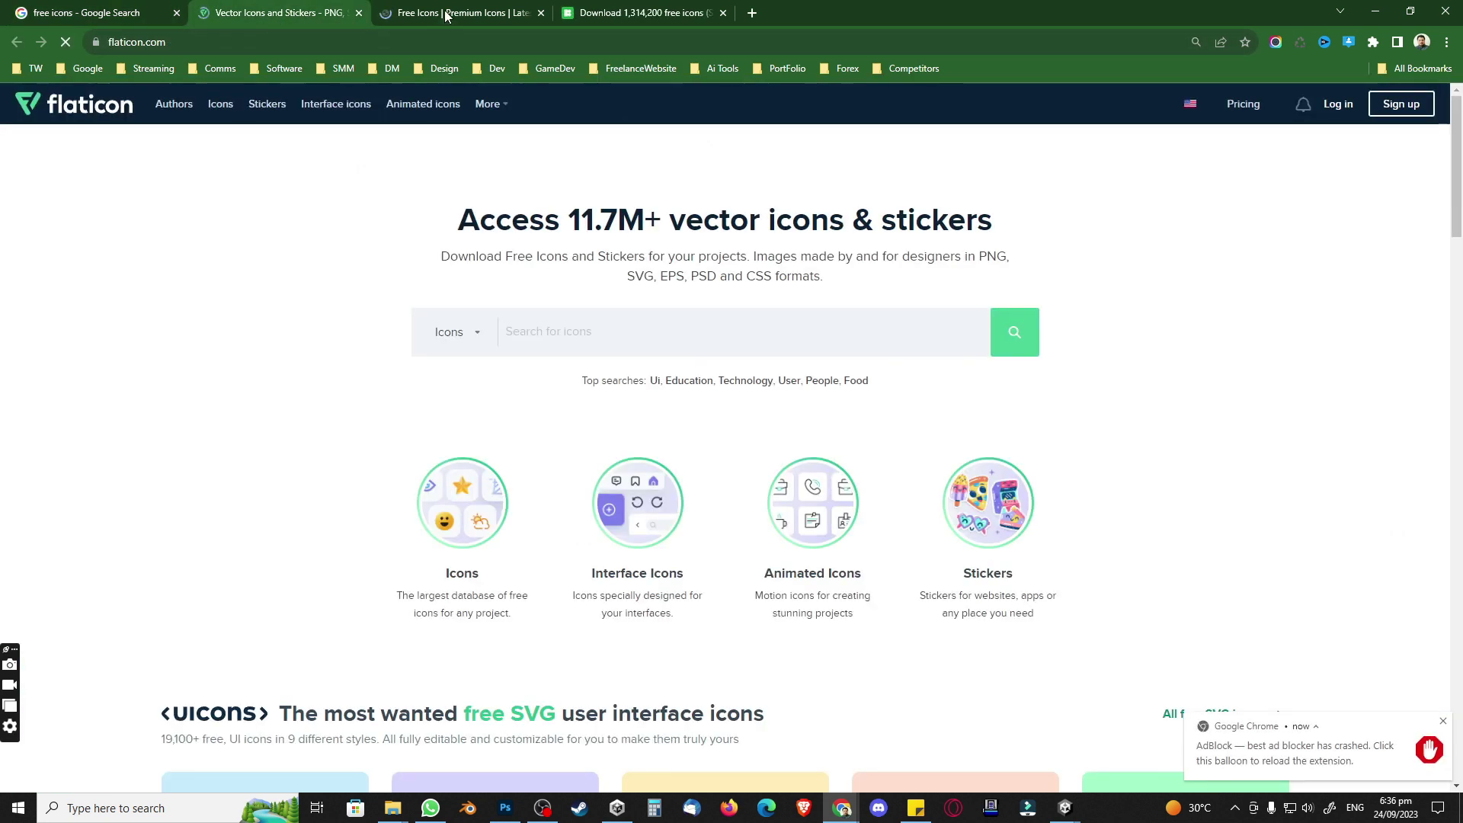
{"action": "left_click", "coordinate": [545, 340]}
{"action": "type", "text": "pause"}
{"action": "key", "text": "Return"}
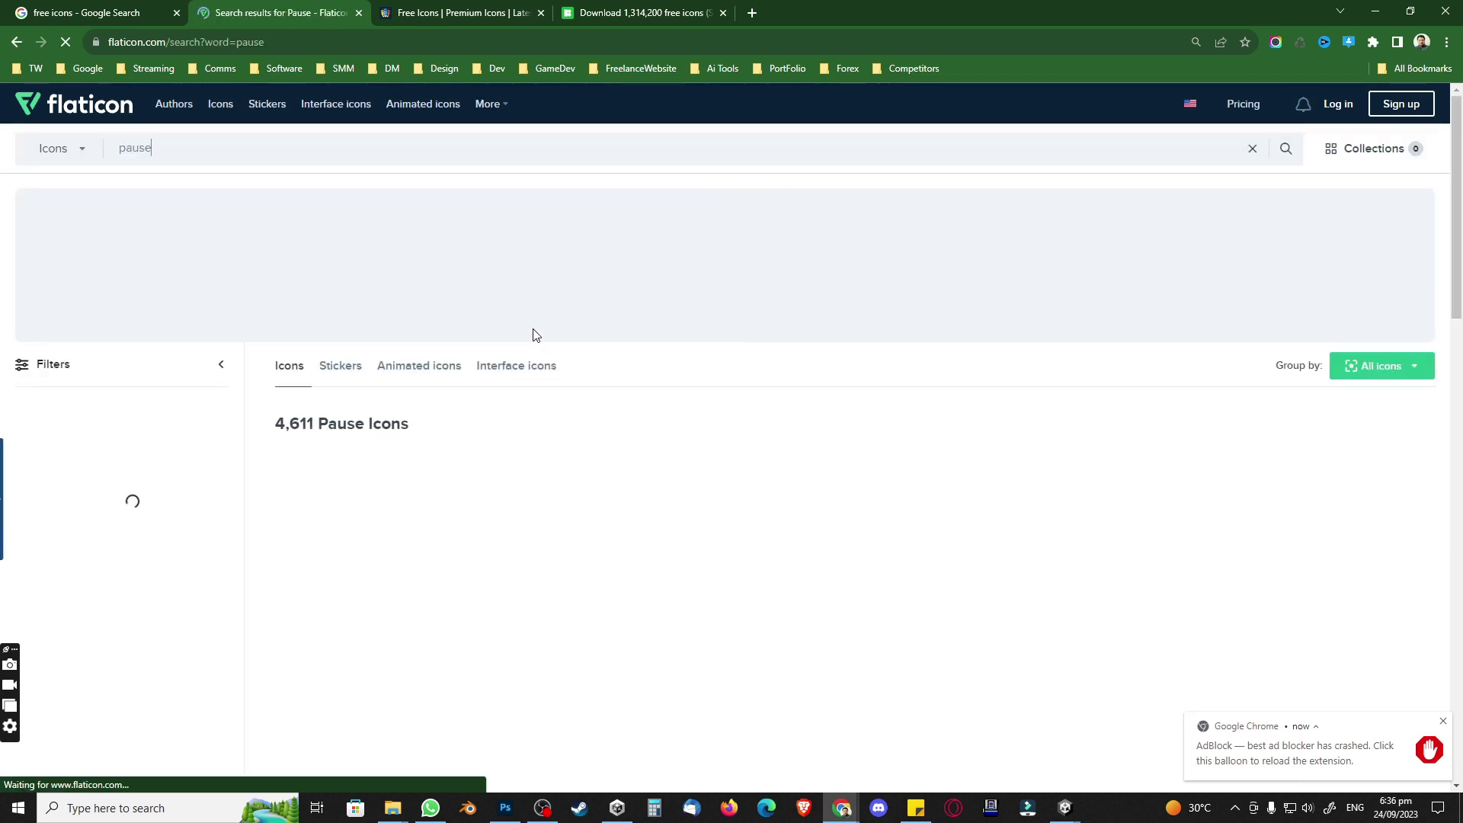
{"action": "scroll", "coordinate": [532, 332], "scroll_direction": "down", "scroll_amount": 2}
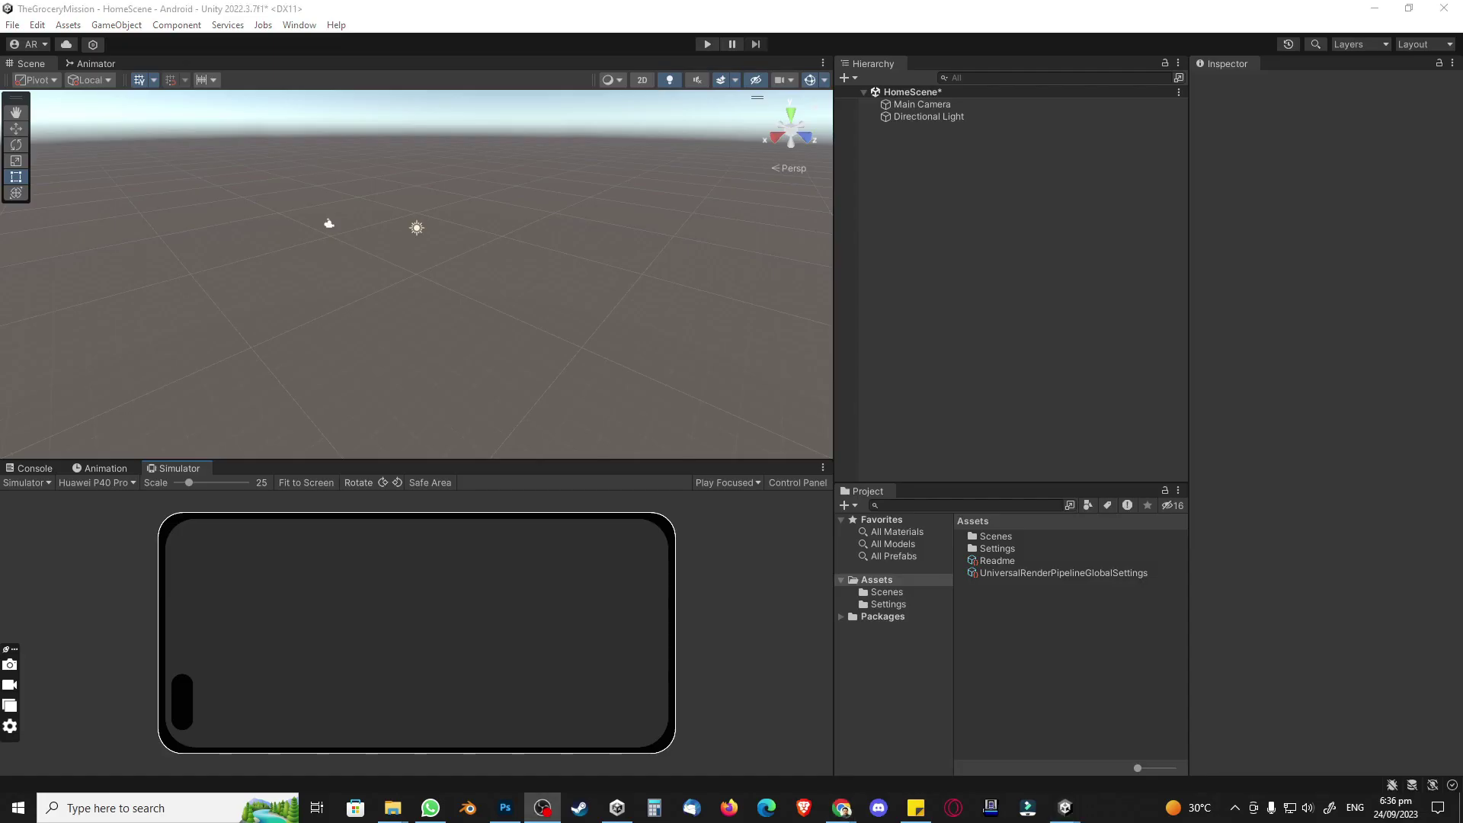
{"action": "key", "text": "super+d"}
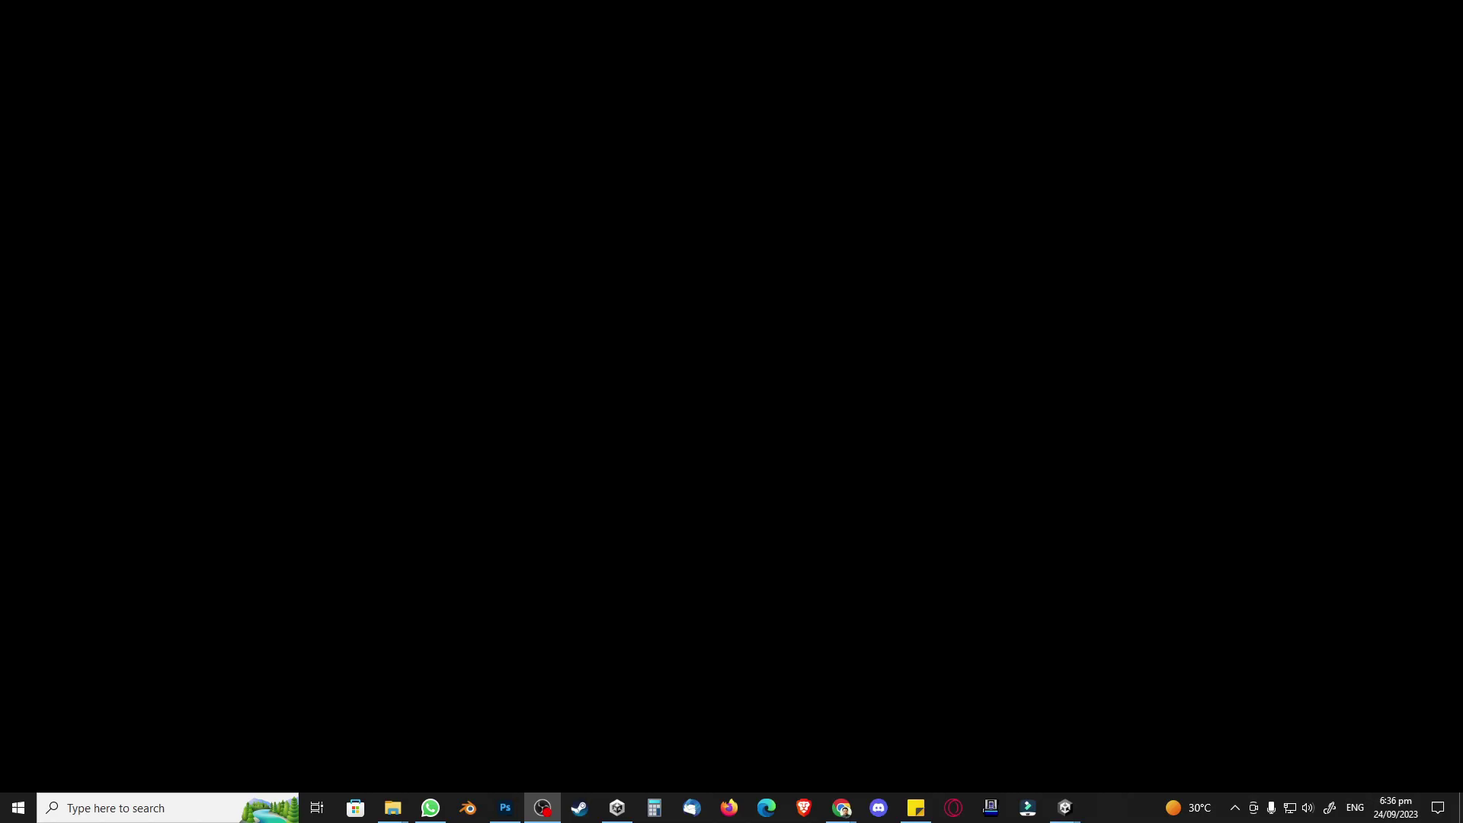
{"action": "key", "text": "super+d"}
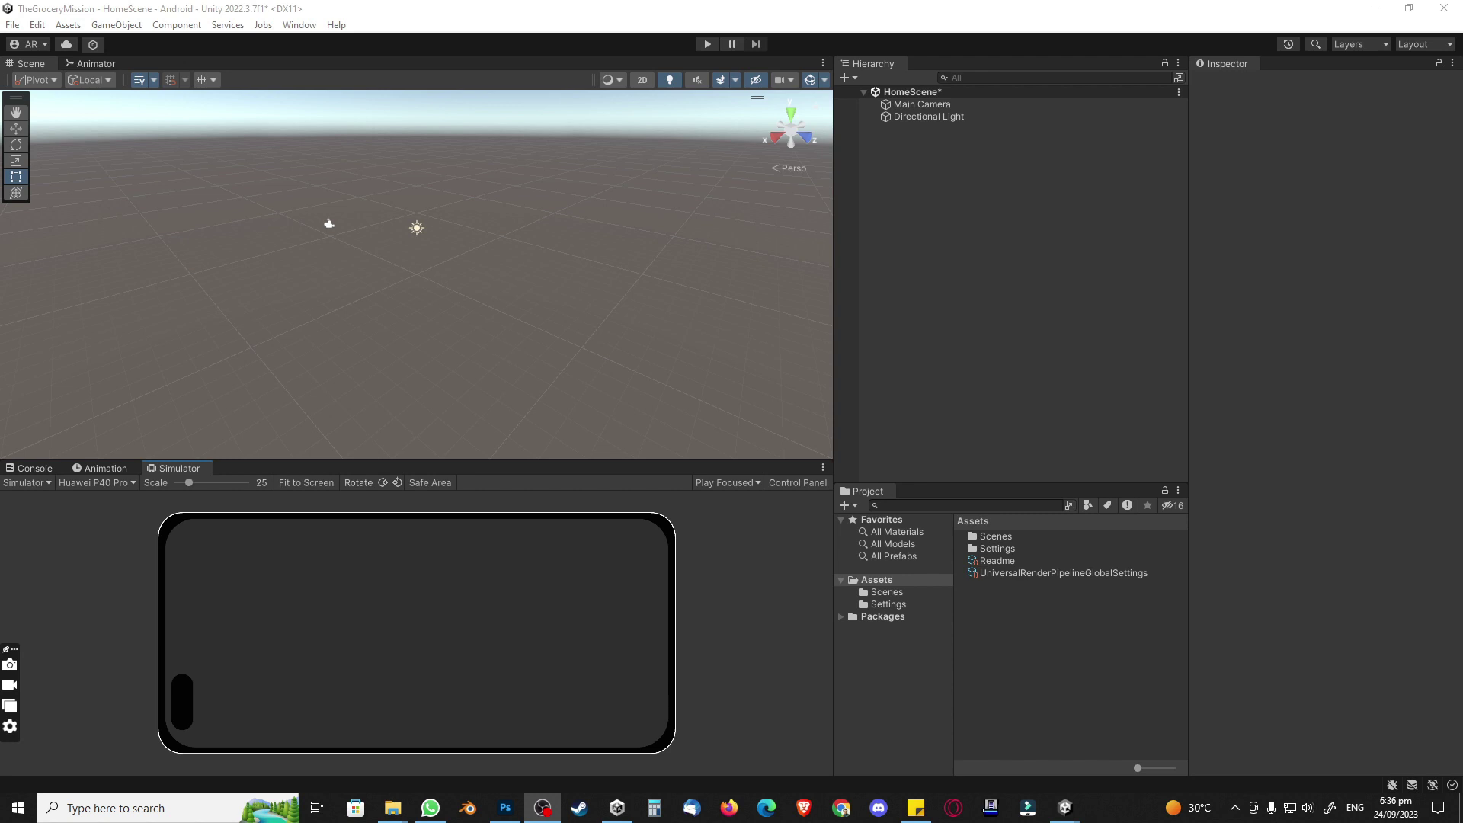
Step: Switch to Chrome, search Flaticon's icons for "pause" and open the black icon with two rounded bars
{"action": "key", "text": "alt+Tab"}
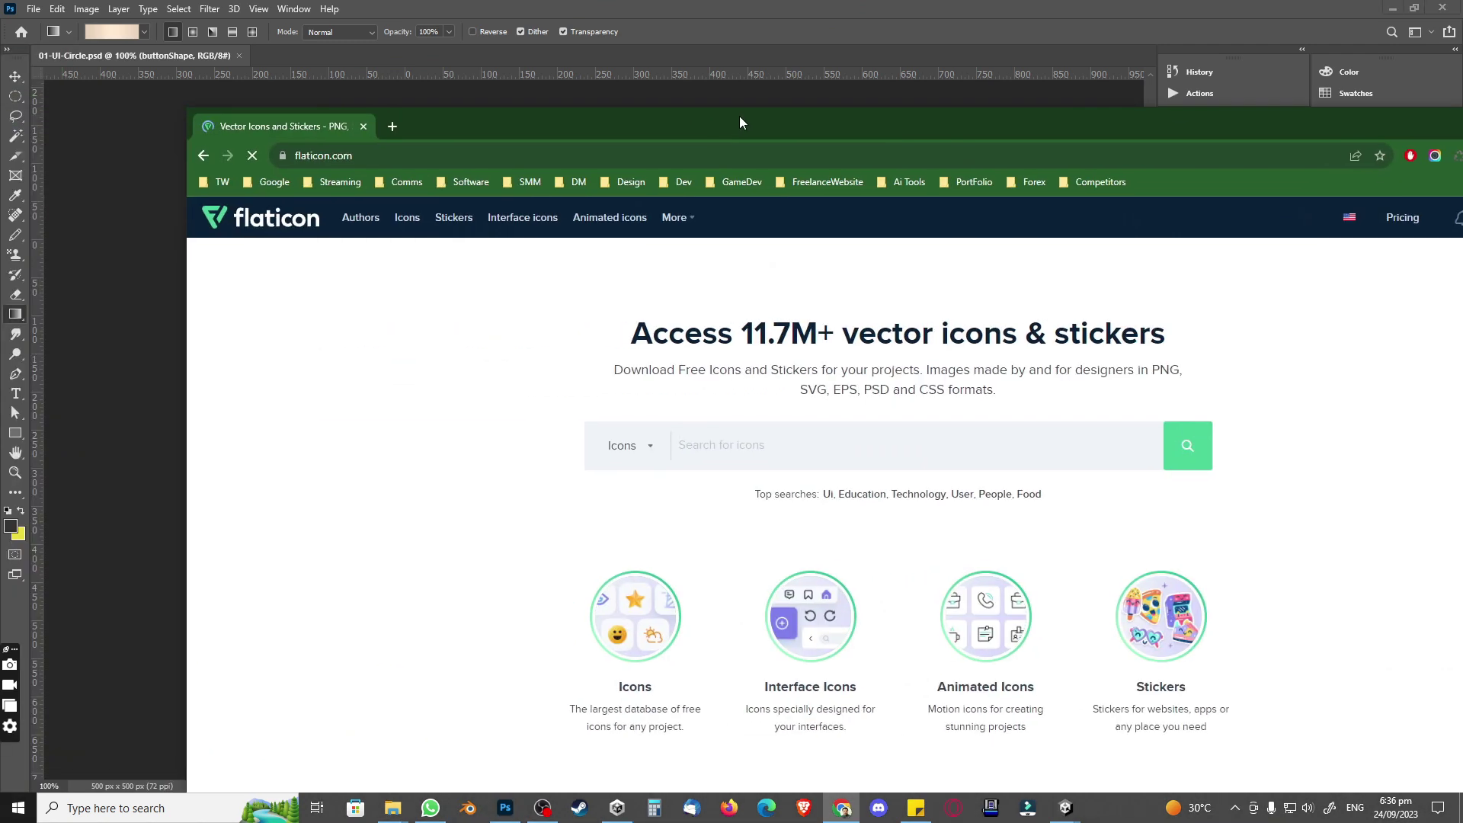
{"action": "double_click", "coordinate": [740, 116]}
{"action": "type", "text": "pause"}
{"action": "key", "text": "Return"}
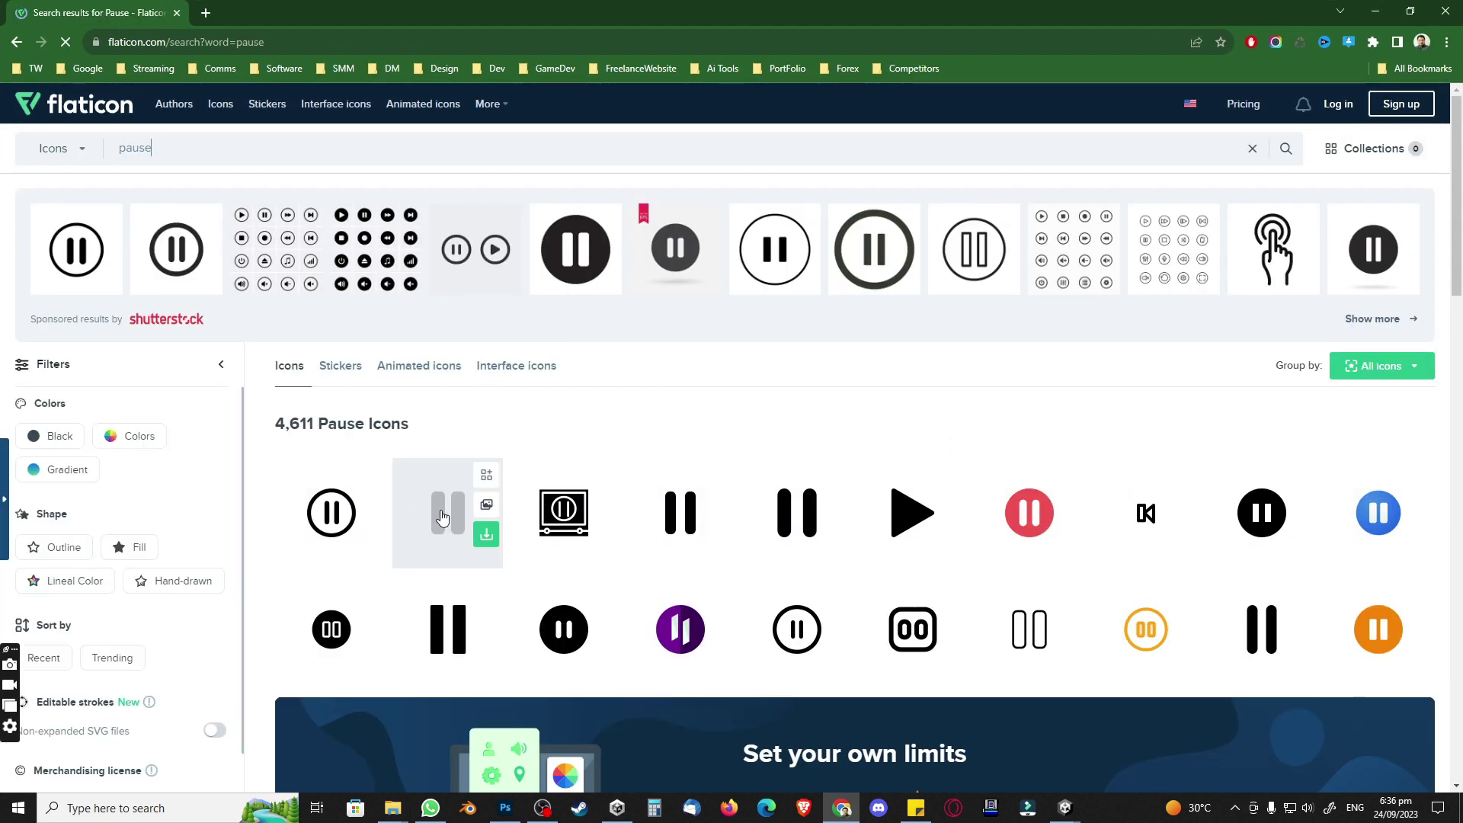
{"action": "left_click", "coordinate": [442, 518]}
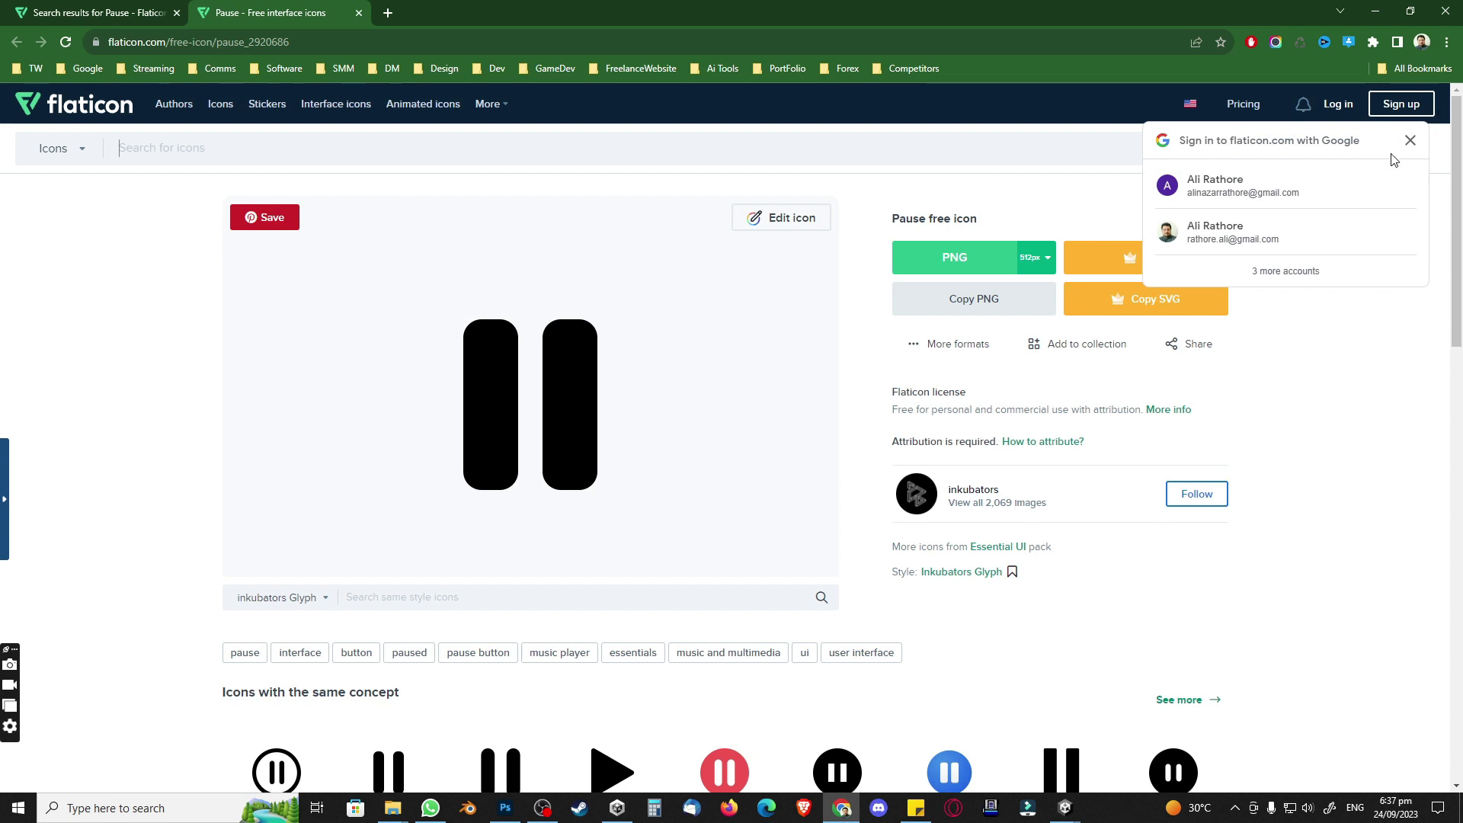
Step: Download the pause icon as a 512px PNG using the free download with attribution
{"action": "left_click", "coordinate": [957, 262]}
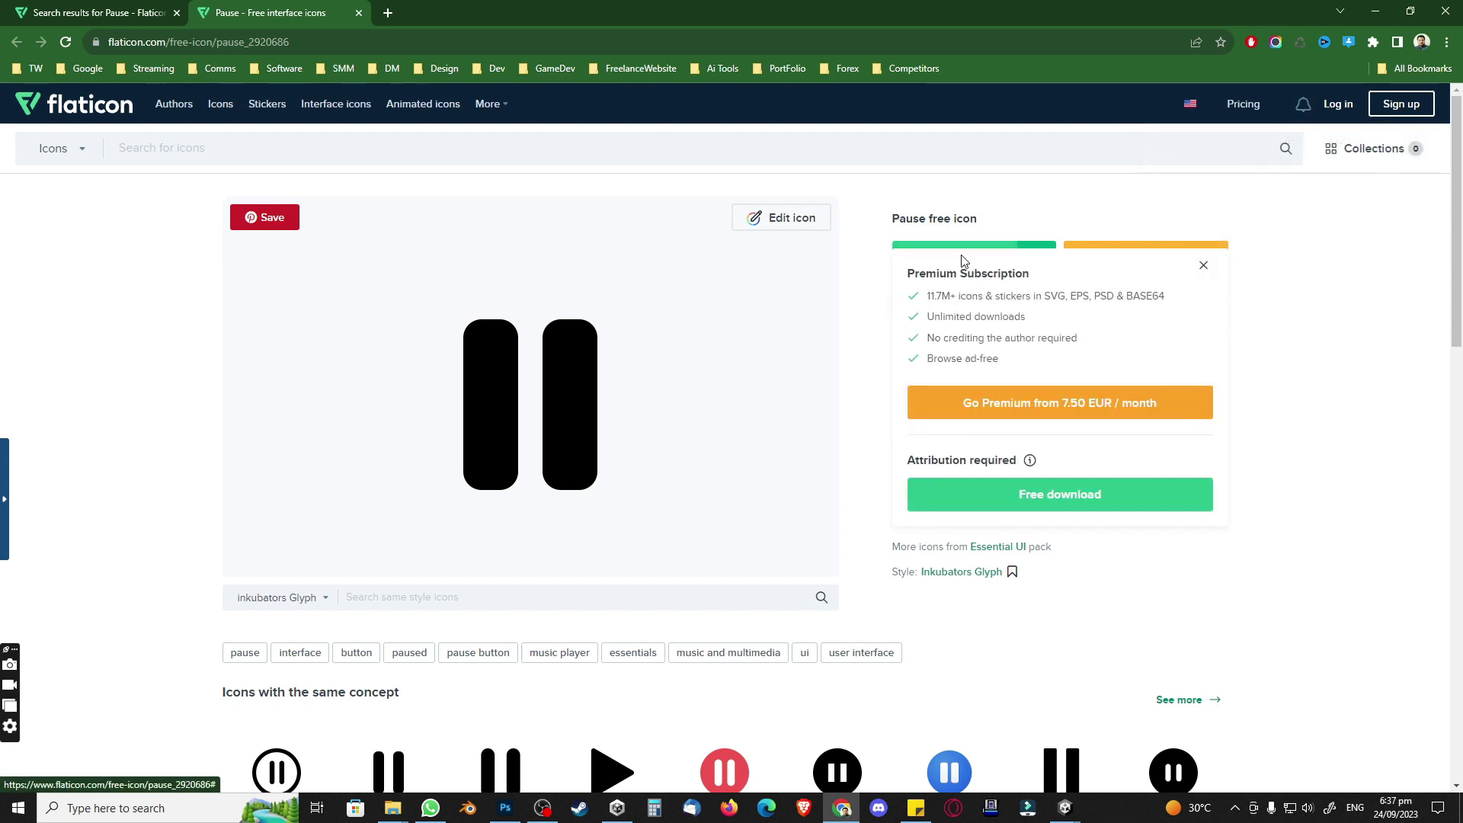
{"action": "left_click", "coordinate": [1019, 497]}
{"action": "left_click", "coordinate": [1204, 265]}
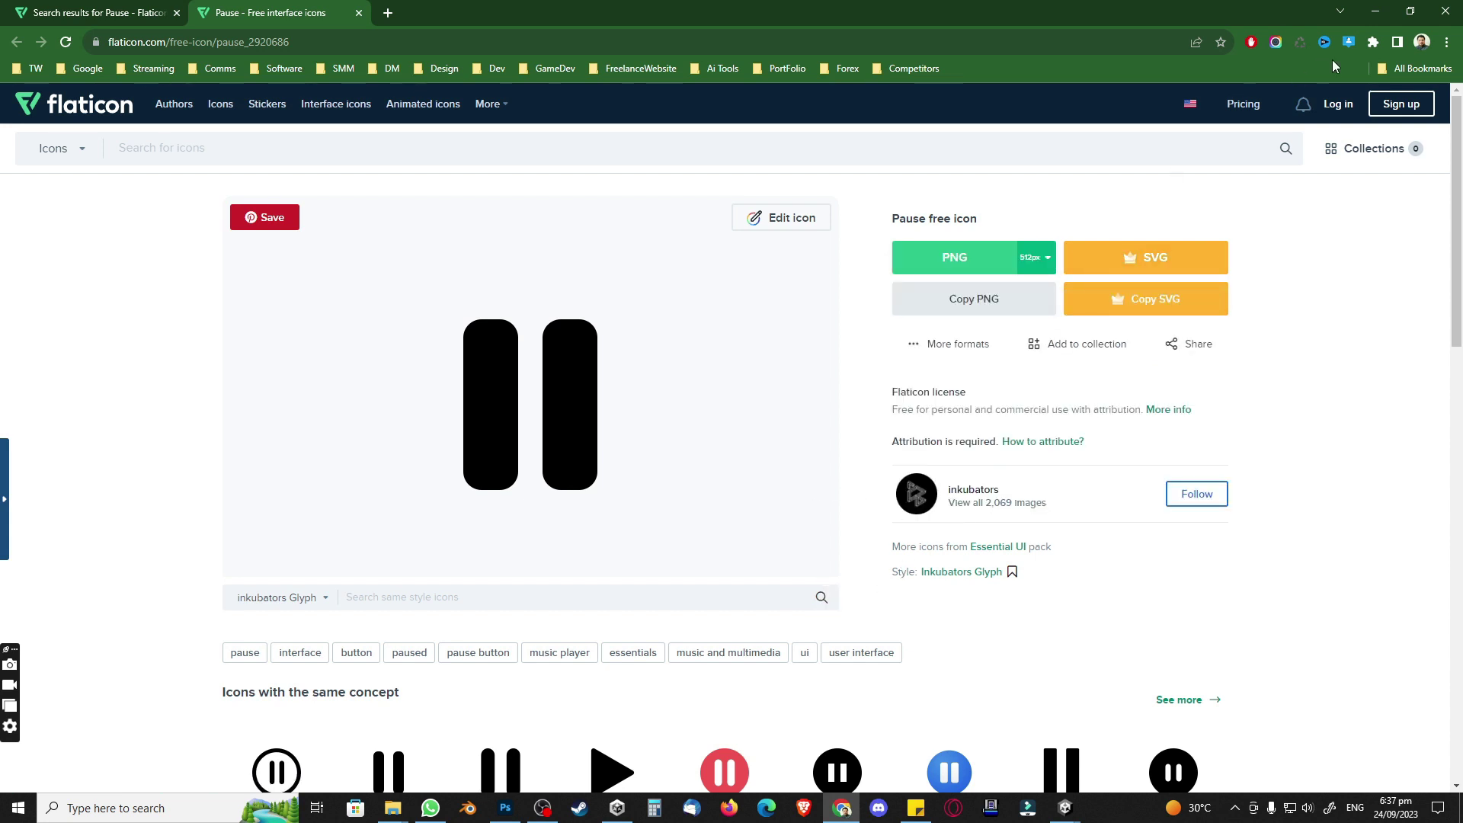
{"action": "left_click", "coordinate": [1010, 270]}
{"action": "left_click", "coordinate": [1053, 497]}
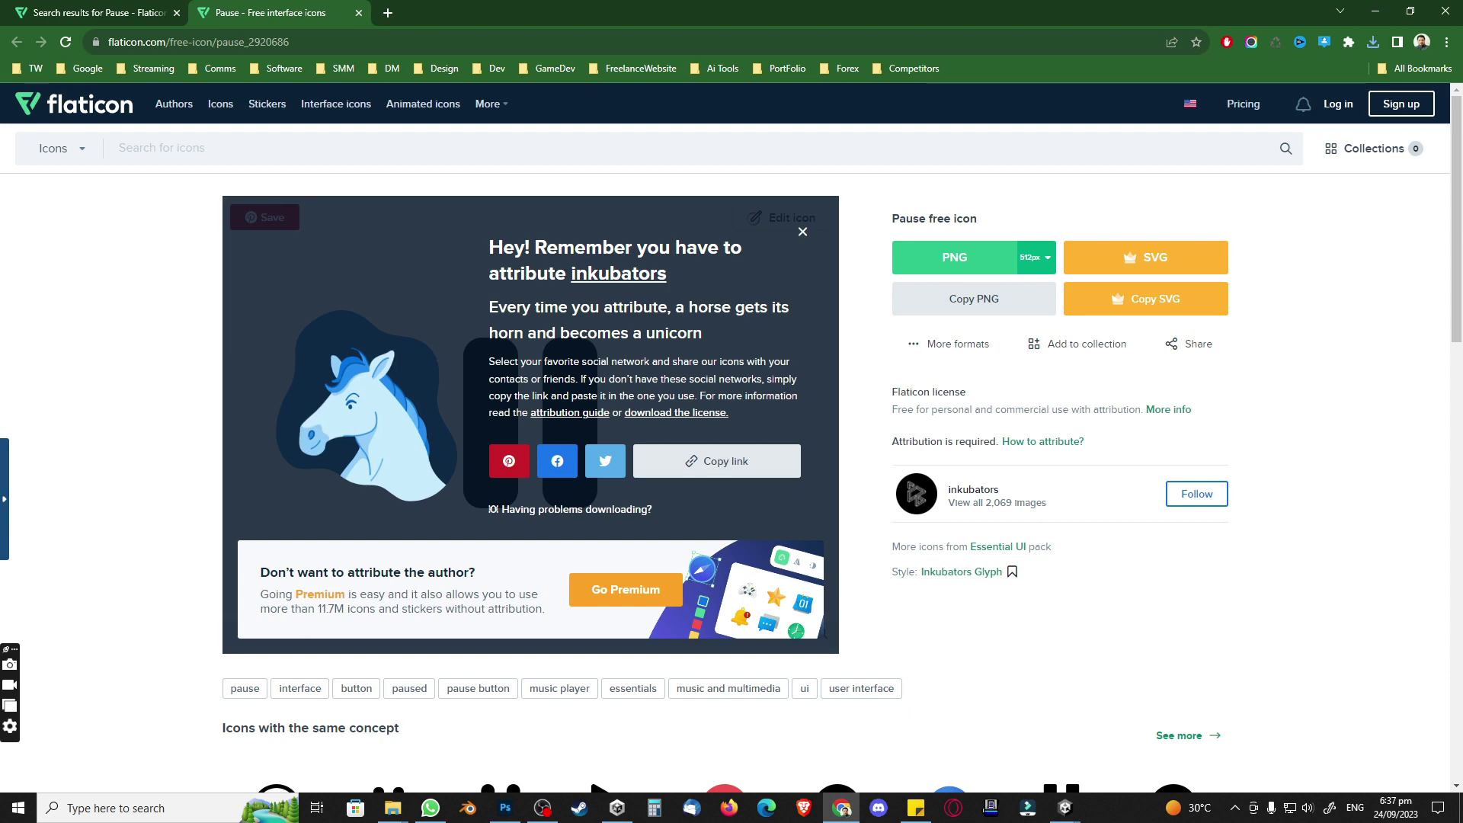
Step: Switch to File Explorer and create a folder named 04-Resources in 00-GameTutorials
{"action": "key", "text": "alt+Tab"}
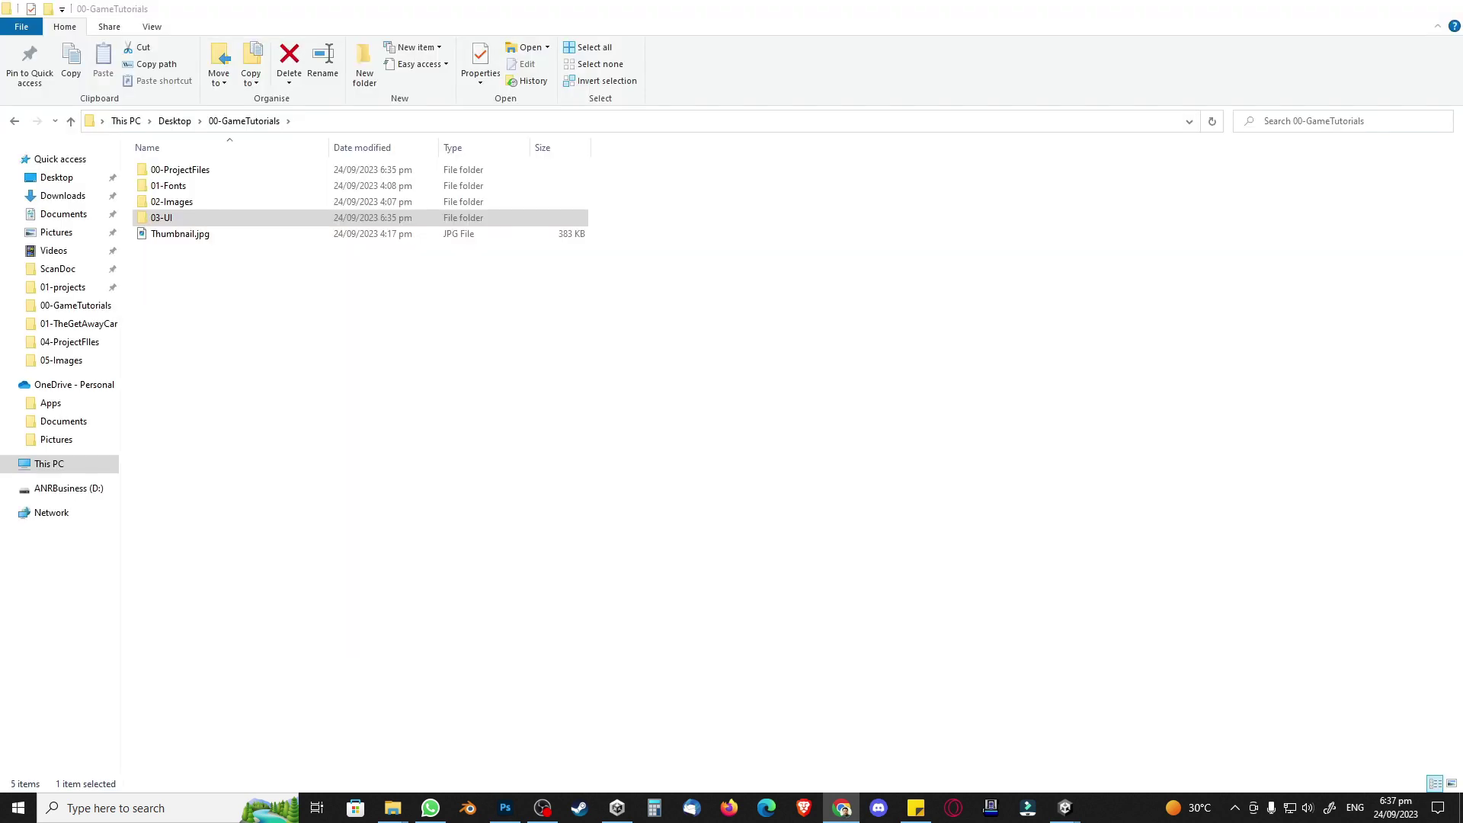
{"action": "key", "text": "alt+Tab"}
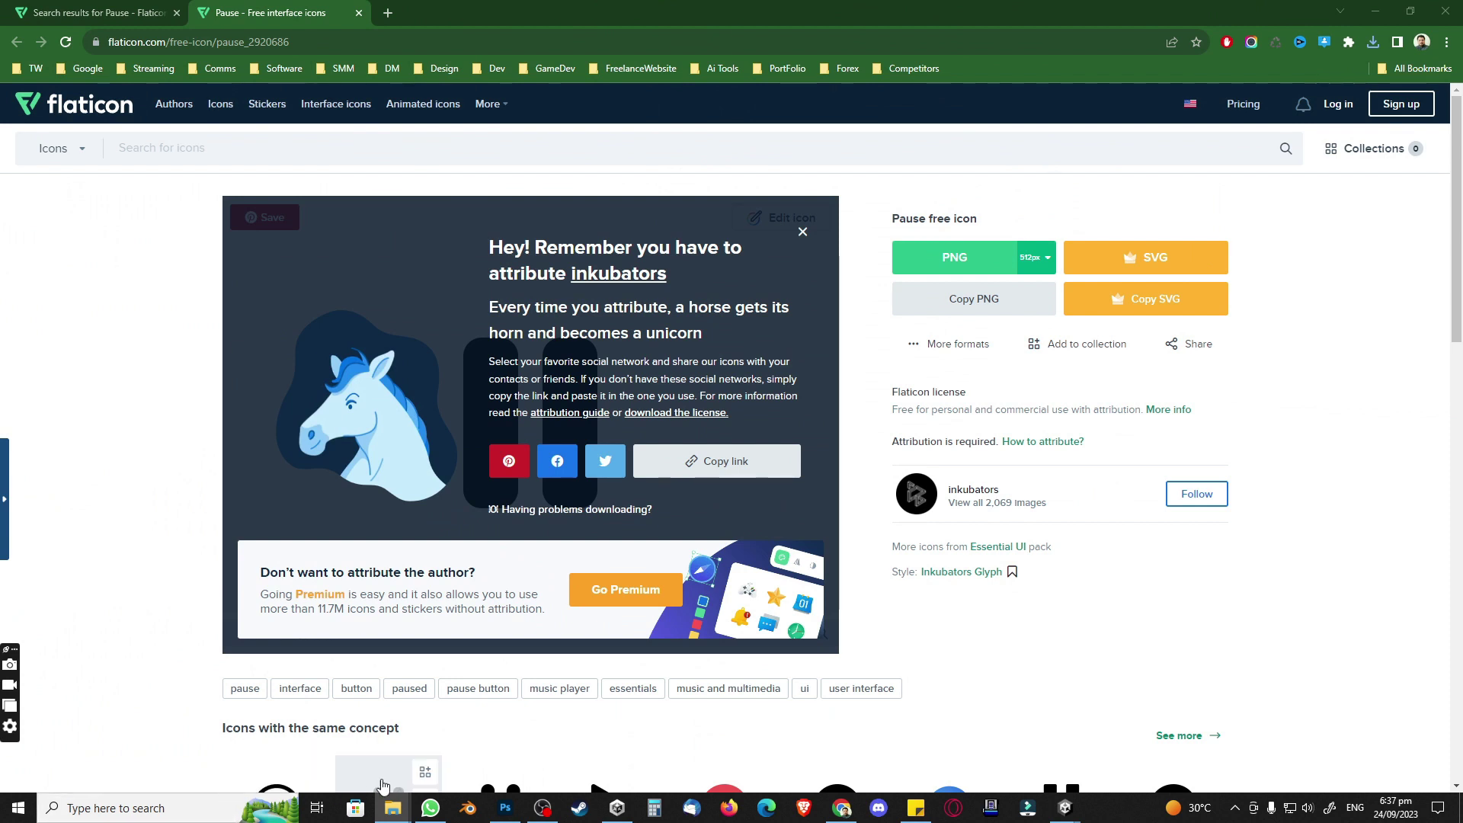
{"action": "mouse_move", "coordinate": [393, 808]}
{"action": "left_click", "coordinate": [305, 743]}
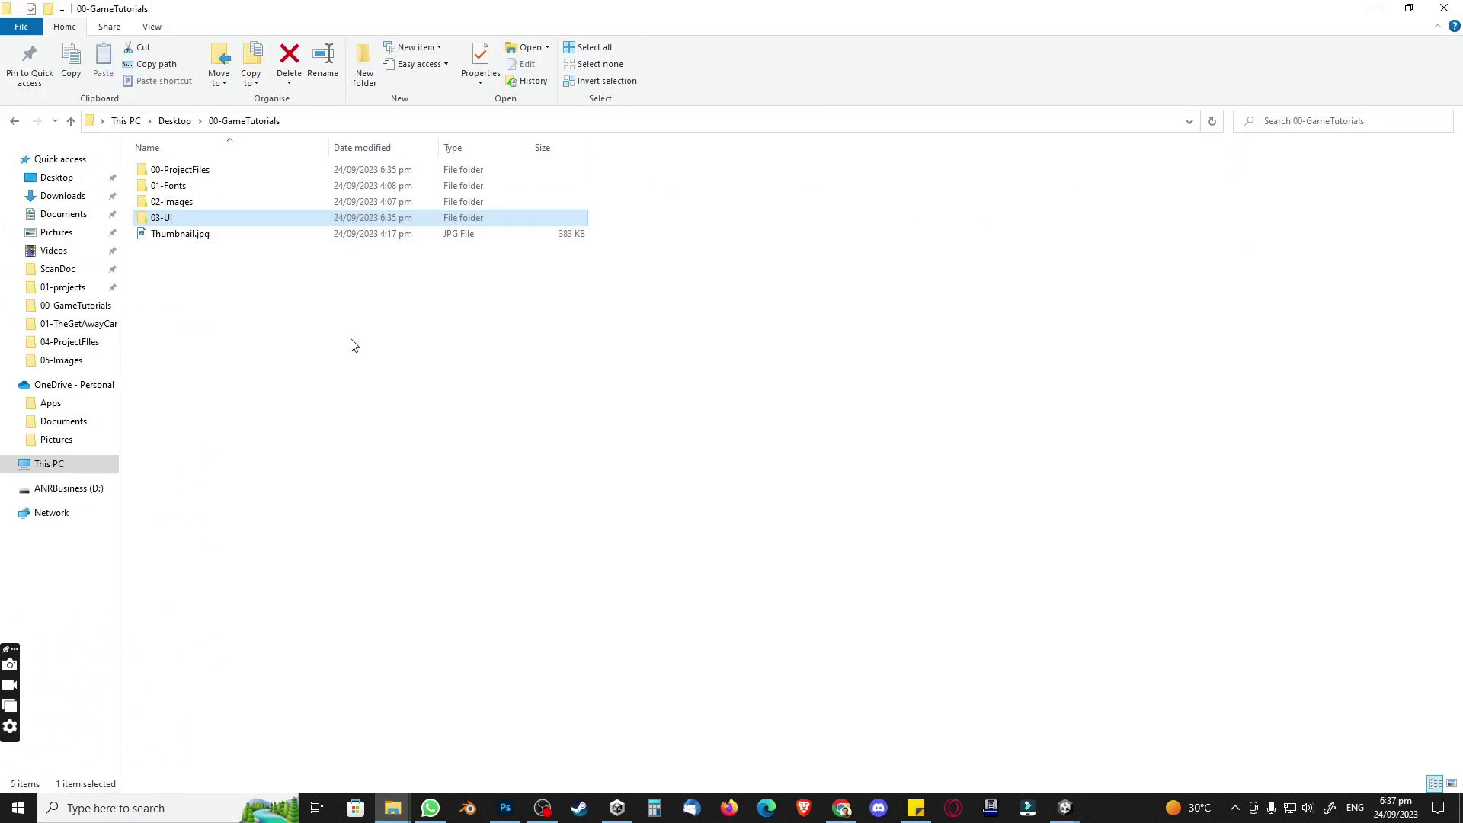
{"action": "double_click", "coordinate": [169, 218]}
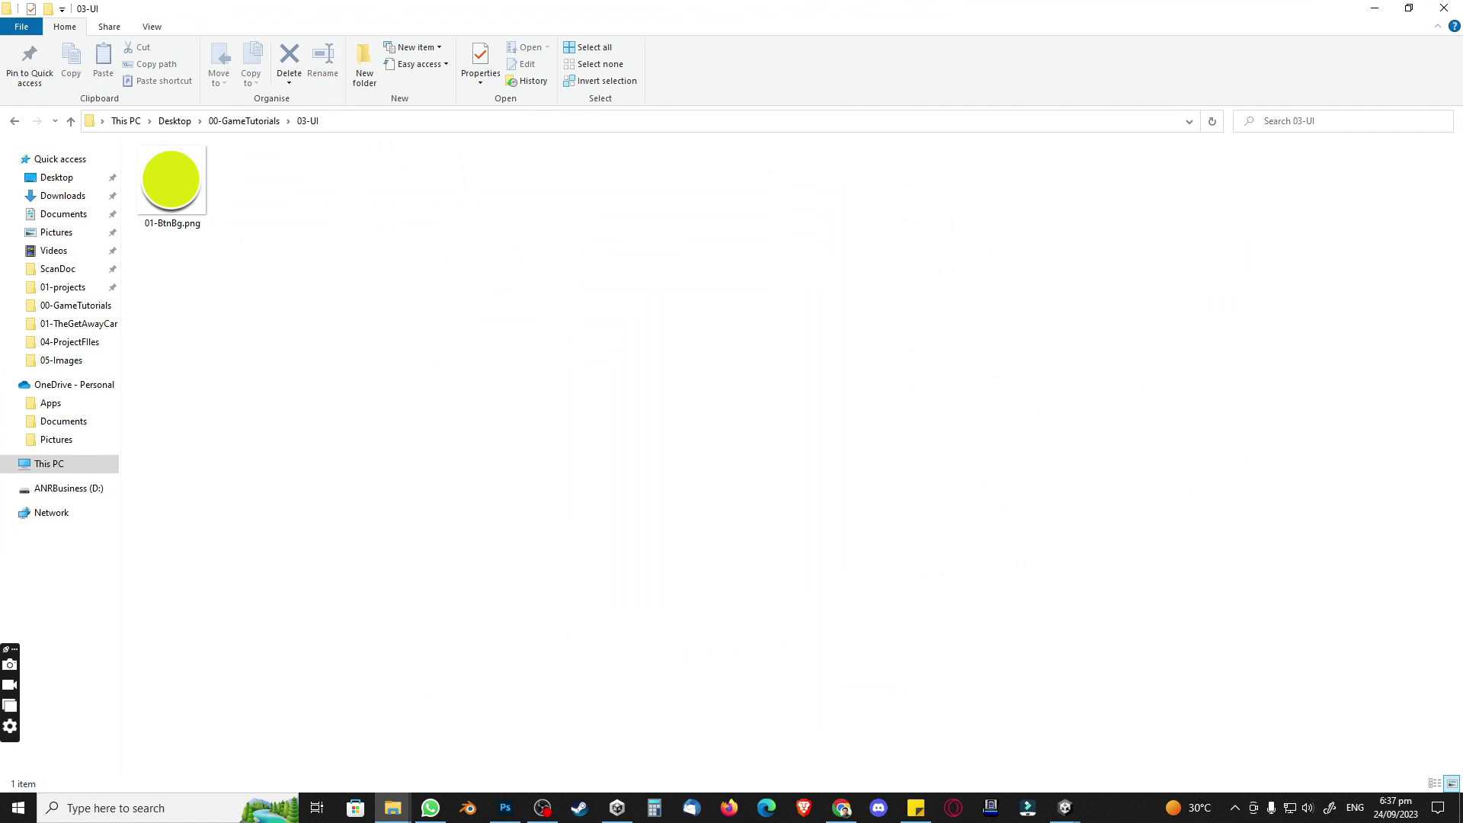
{"action": "left_click", "coordinate": [259, 122]}
{"action": "right_click", "coordinate": [192, 303]}
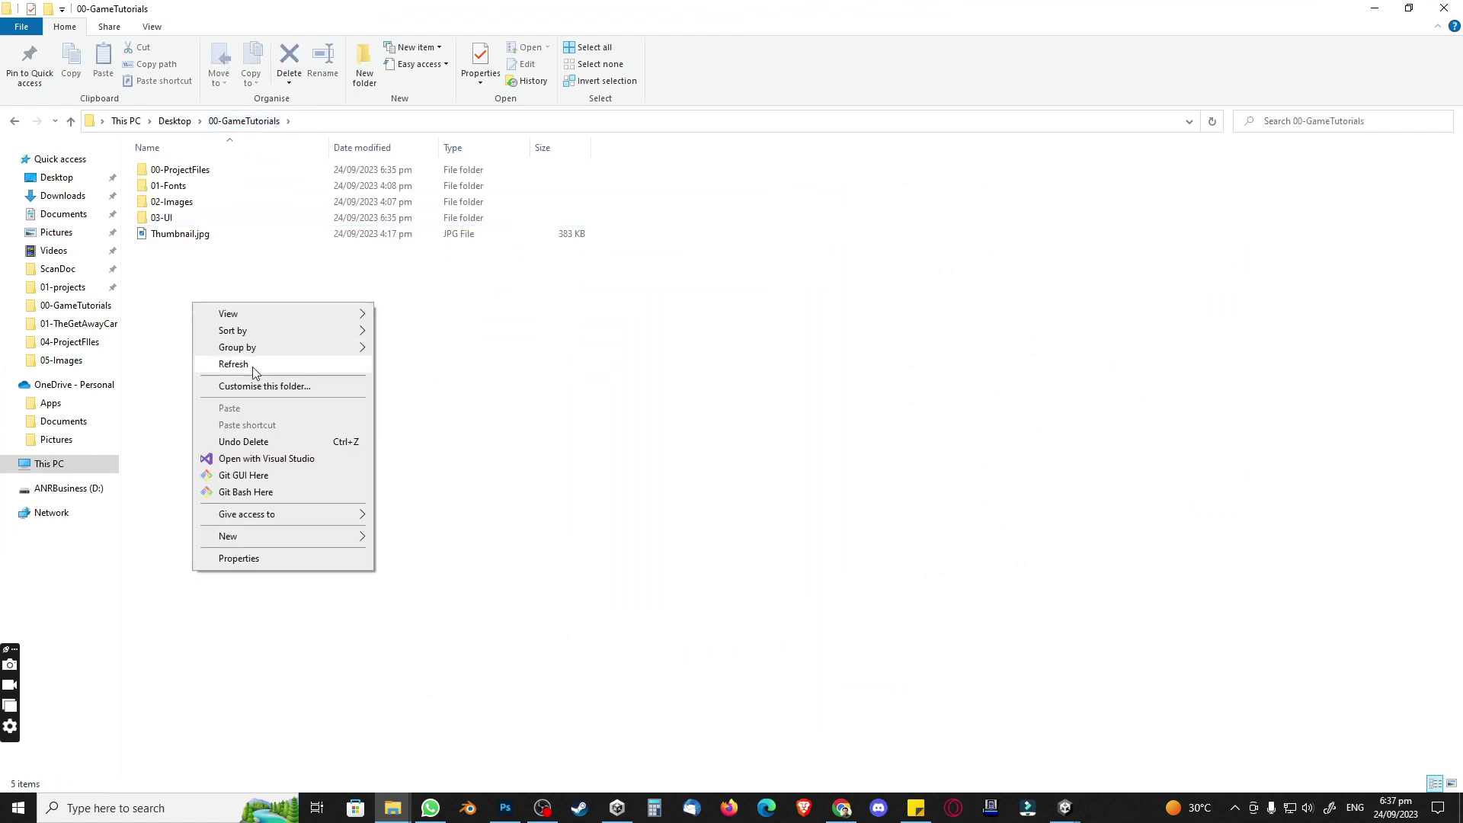
{"action": "mouse_move", "coordinate": [319, 541]}
{"action": "left_click", "coordinate": [402, 542]}
{"action": "type", "text": "04-Resources"}
{"action": "key", "text": "Return"}
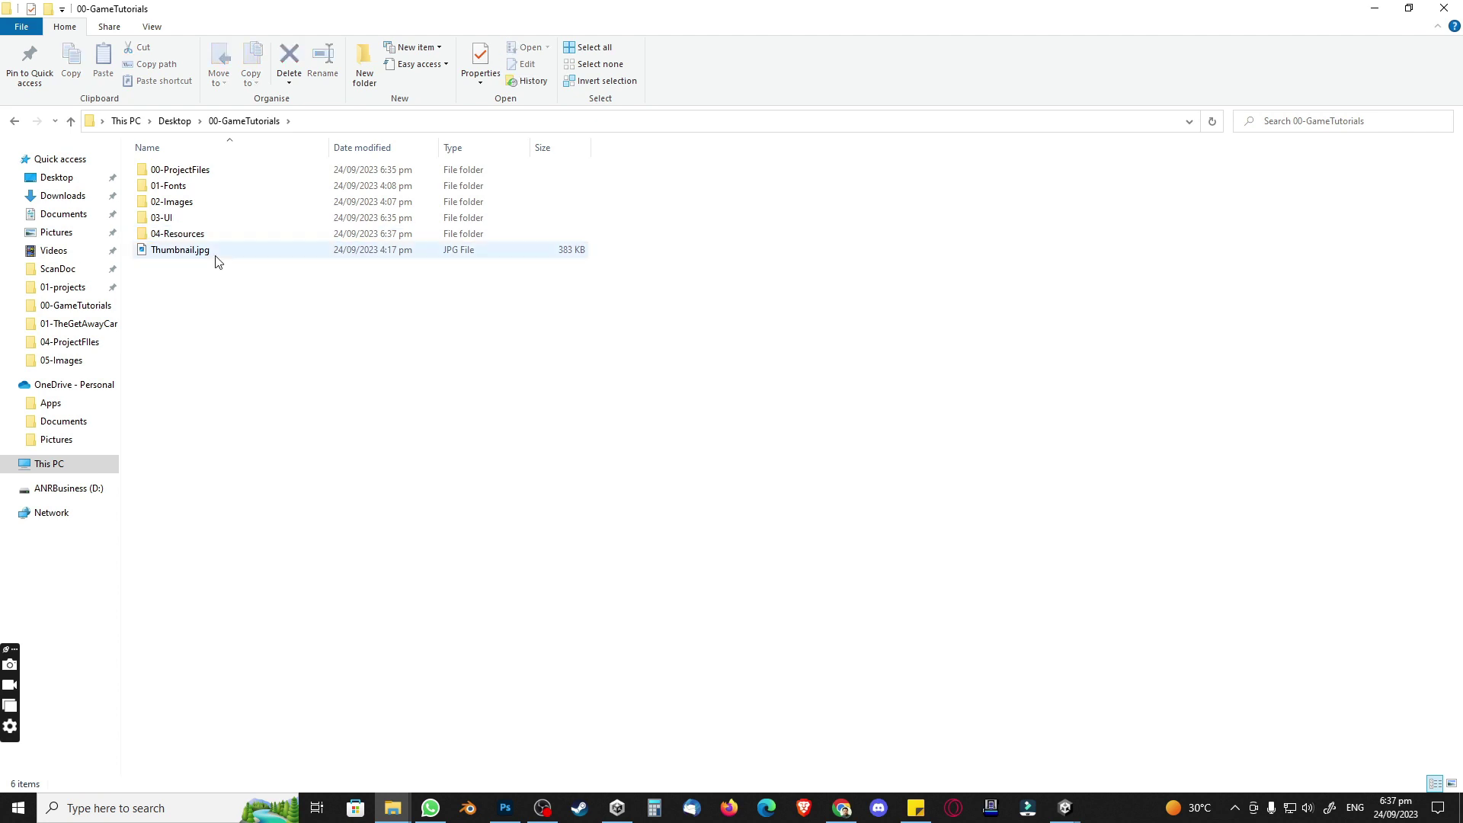
Step: Move the downloaded icon into the 04-Resources folder and rename it pause
{"action": "double_click", "coordinate": [183, 234]}
{"action": "left_click_drag", "start_coordinate": [444, 242], "coordinate": [263, 274]}
{"action": "key", "text": "F2"}
{"action": "type", "text": "pause"}
{"action": "key", "text": "Return"}
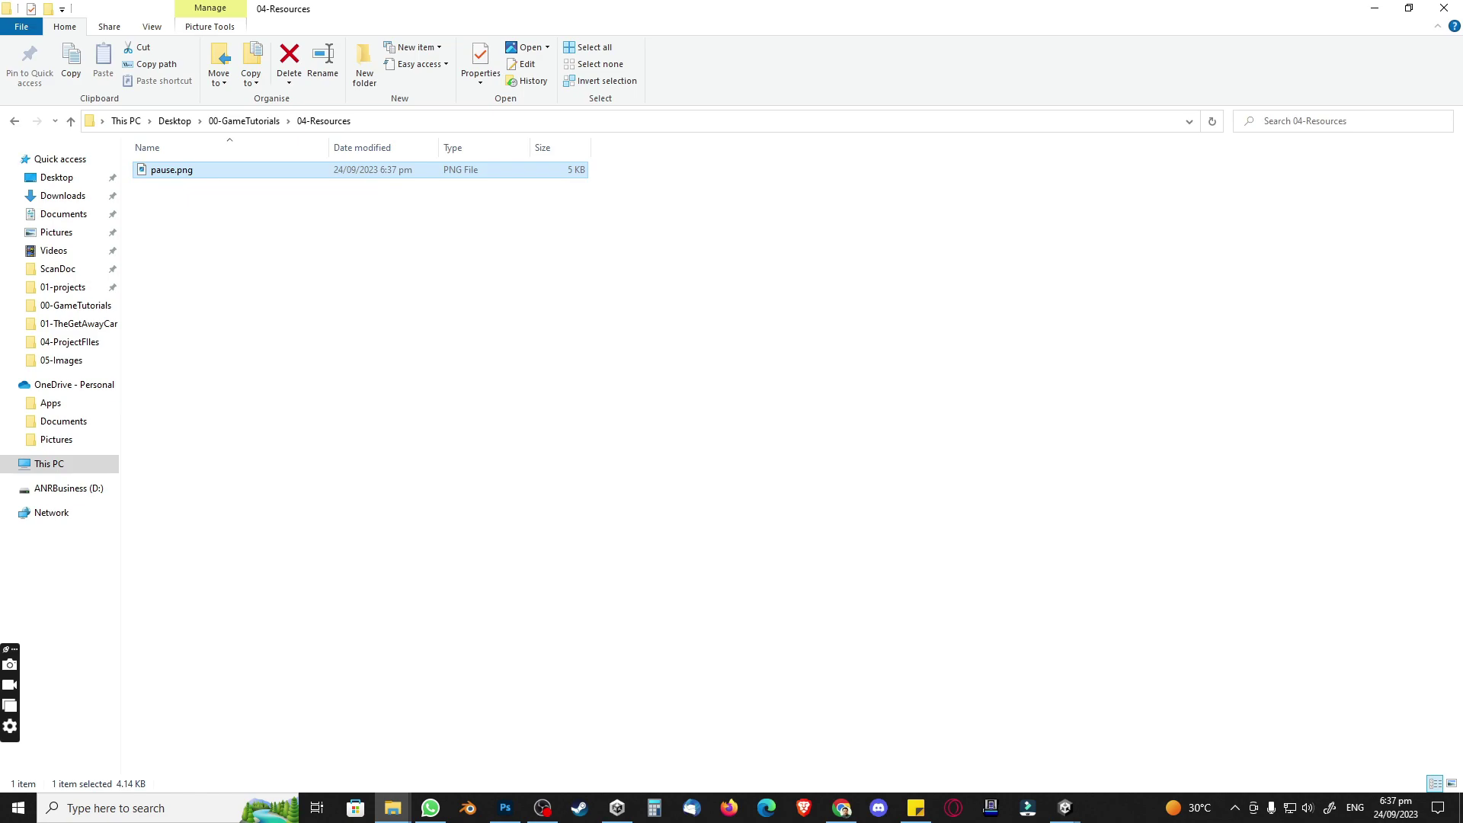
Step: Place pause.png from 04-Resources on the artboard of the 01-UI-Circle document in Photoshop
{"action": "key", "text": "alt+Tab"}
{"action": "key", "text": "alt+Tab"}
{"action": "double_click", "coordinate": [383, 7]}
{"action": "left_click_drag", "start_coordinate": [343, 304], "coordinate": [749, 411]}
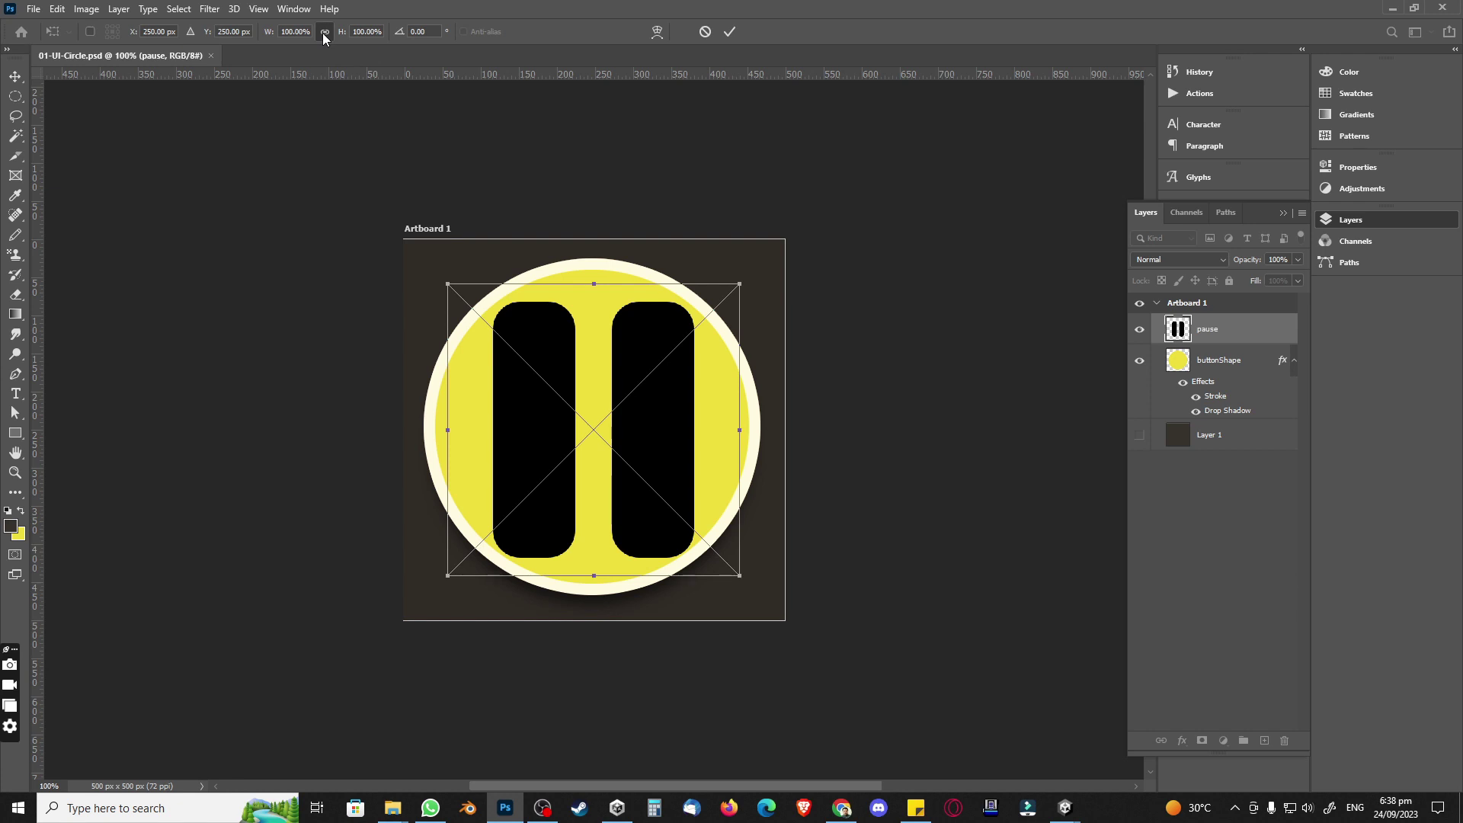
{"action": "key", "text": "g"}
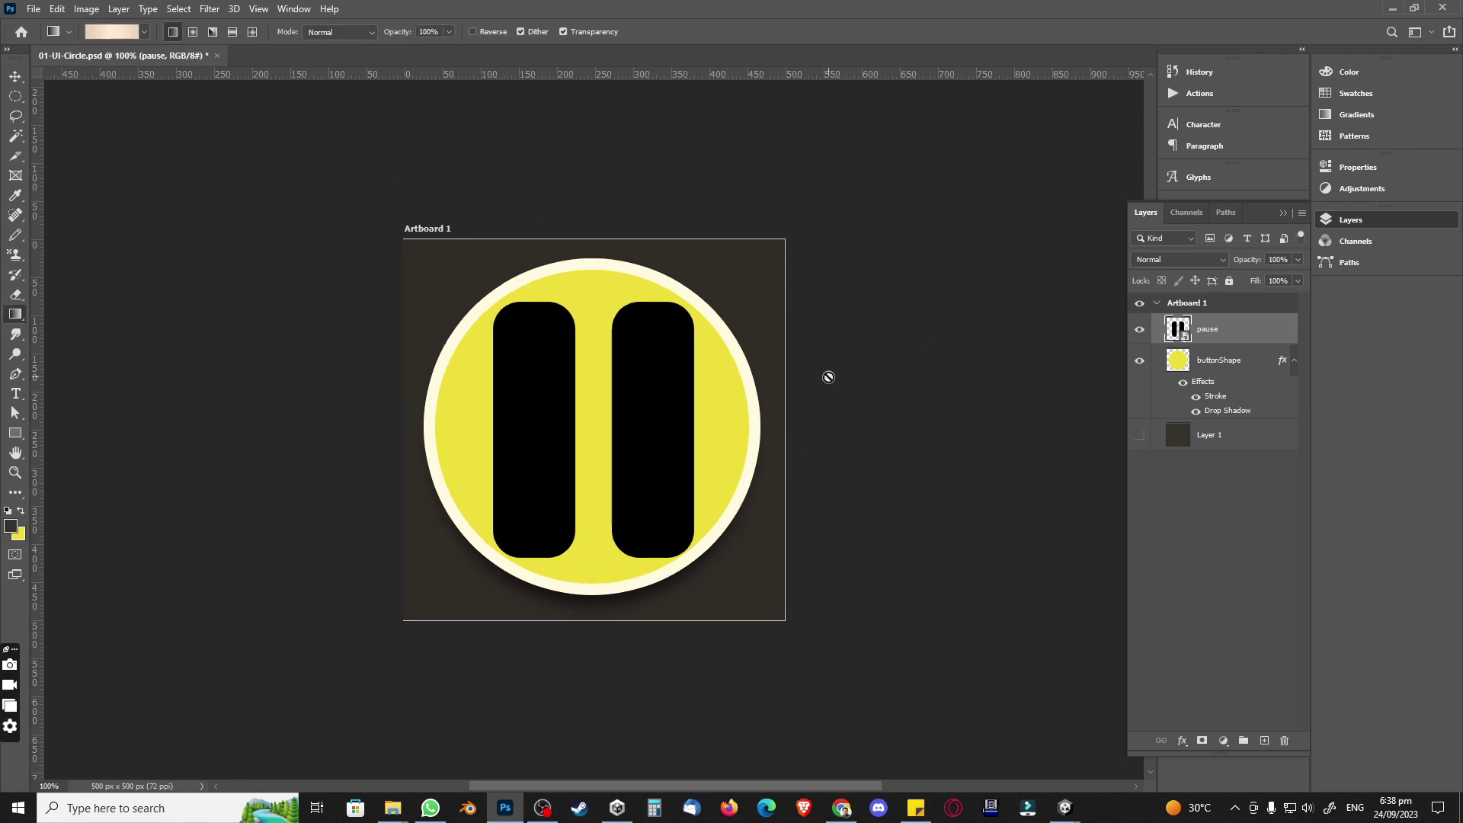
Step: Scale the pause icon proportionally to 70% with Free Transform
{"action": "key", "text": "ctrl+t"}
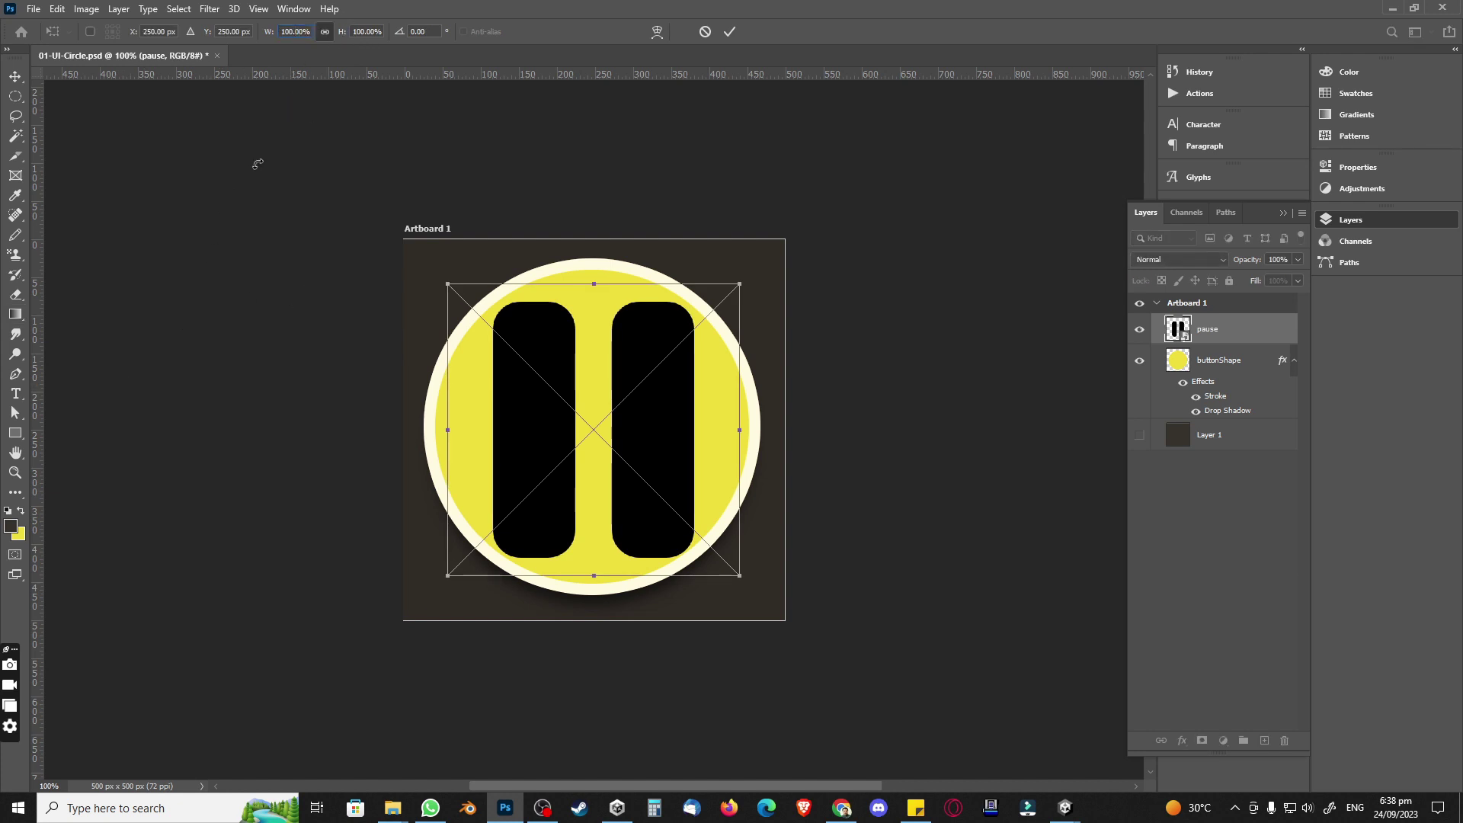
{"action": "type", "text": "90"}
{"action": "key", "text": "Return"}
{"action": "key", "text": "shift+Down"}
{"action": "key", "text": "shift+Down"}
{"action": "key", "text": "shift+Down"}
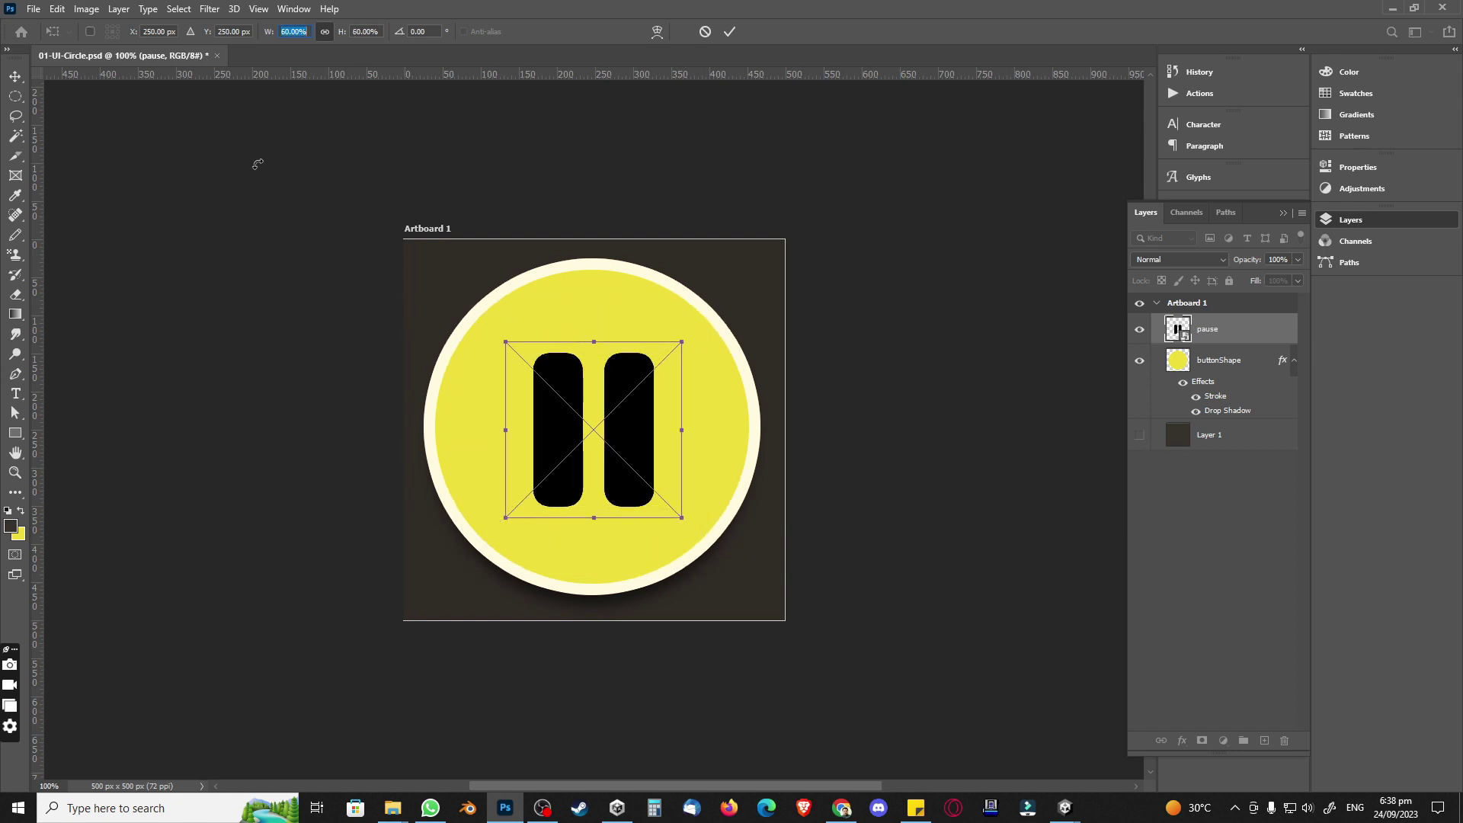
{"action": "key", "text": "shift+Up"}
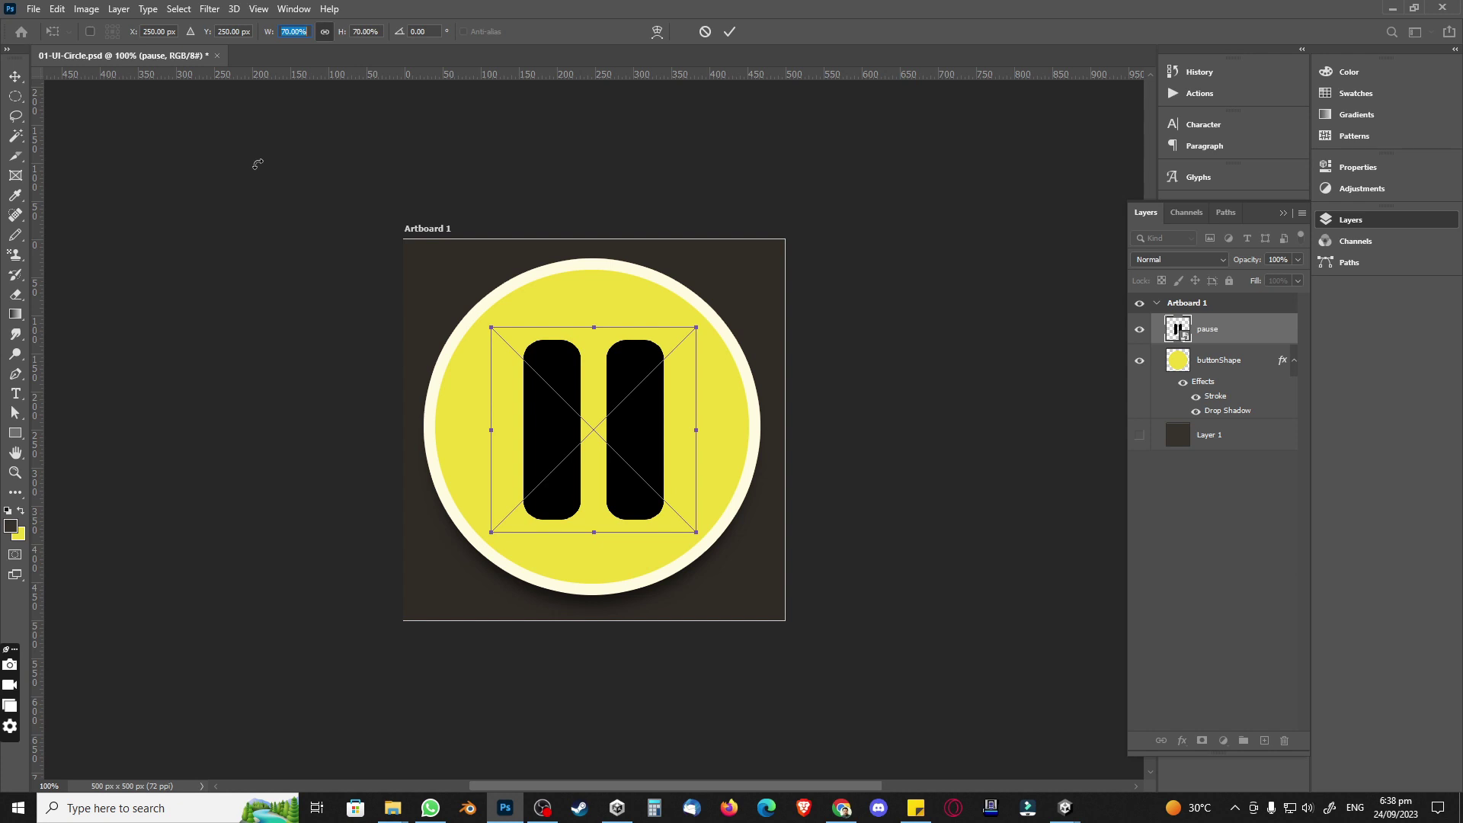
{"action": "key", "text": "Return"}
{"action": "key", "text": "g"}
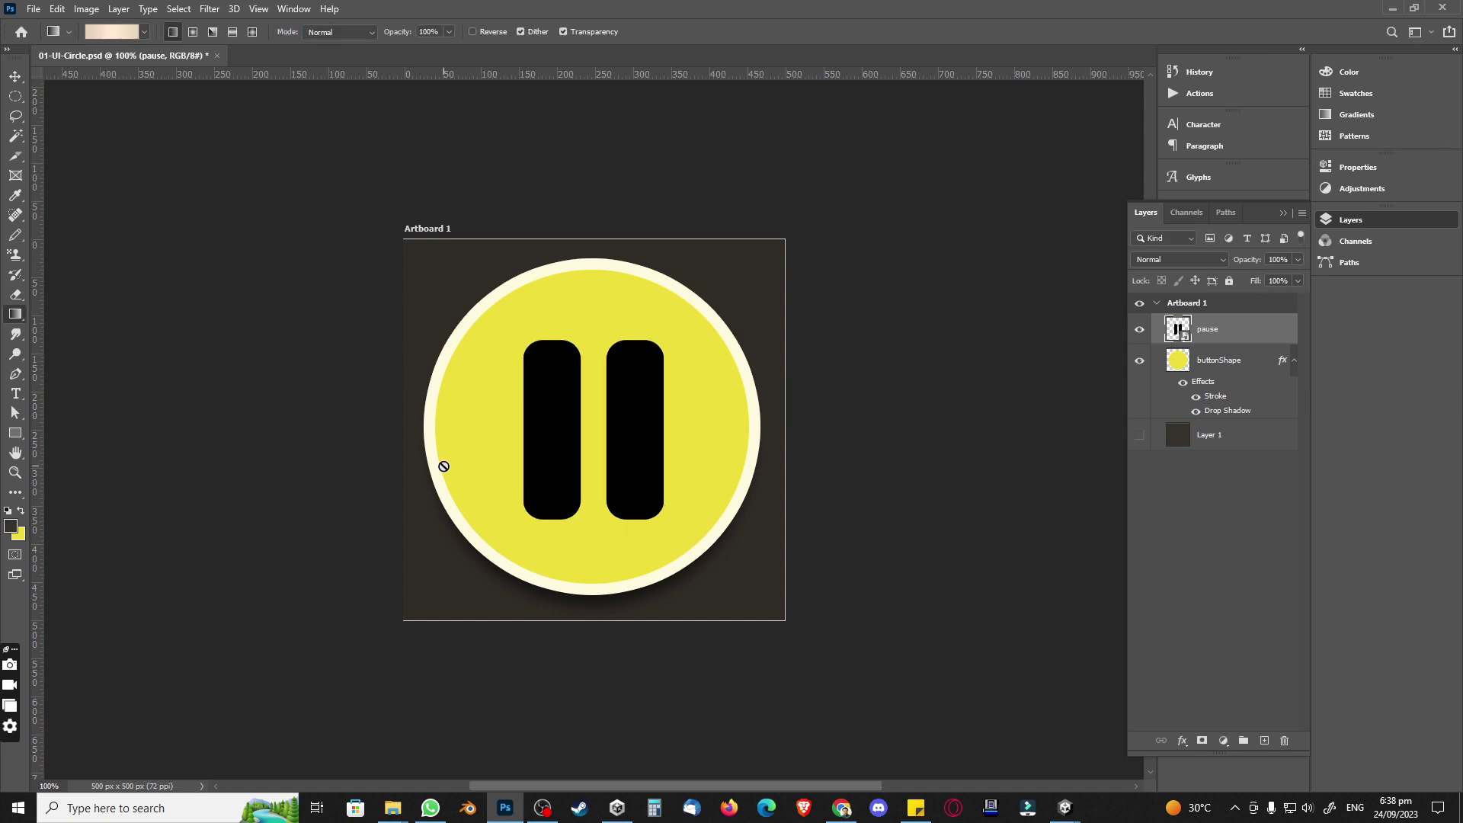
Step: Give the pause layer a Color Overlay in the cream colour of the button's outline
{"action": "right_click", "coordinate": [1234, 339]}
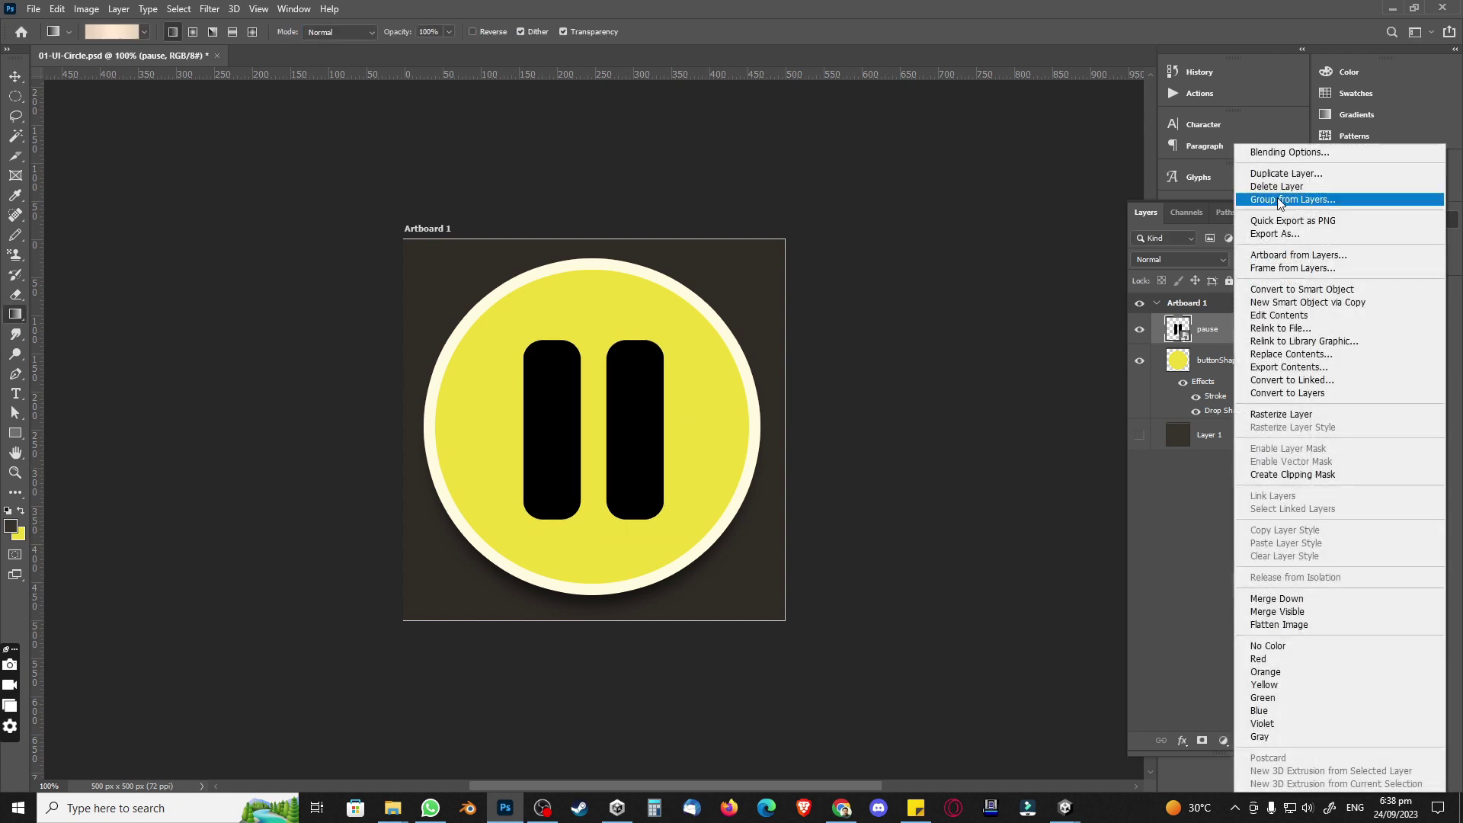
{"action": "left_click", "coordinate": [1290, 154]}
{"action": "left_click", "coordinate": [927, 419]}
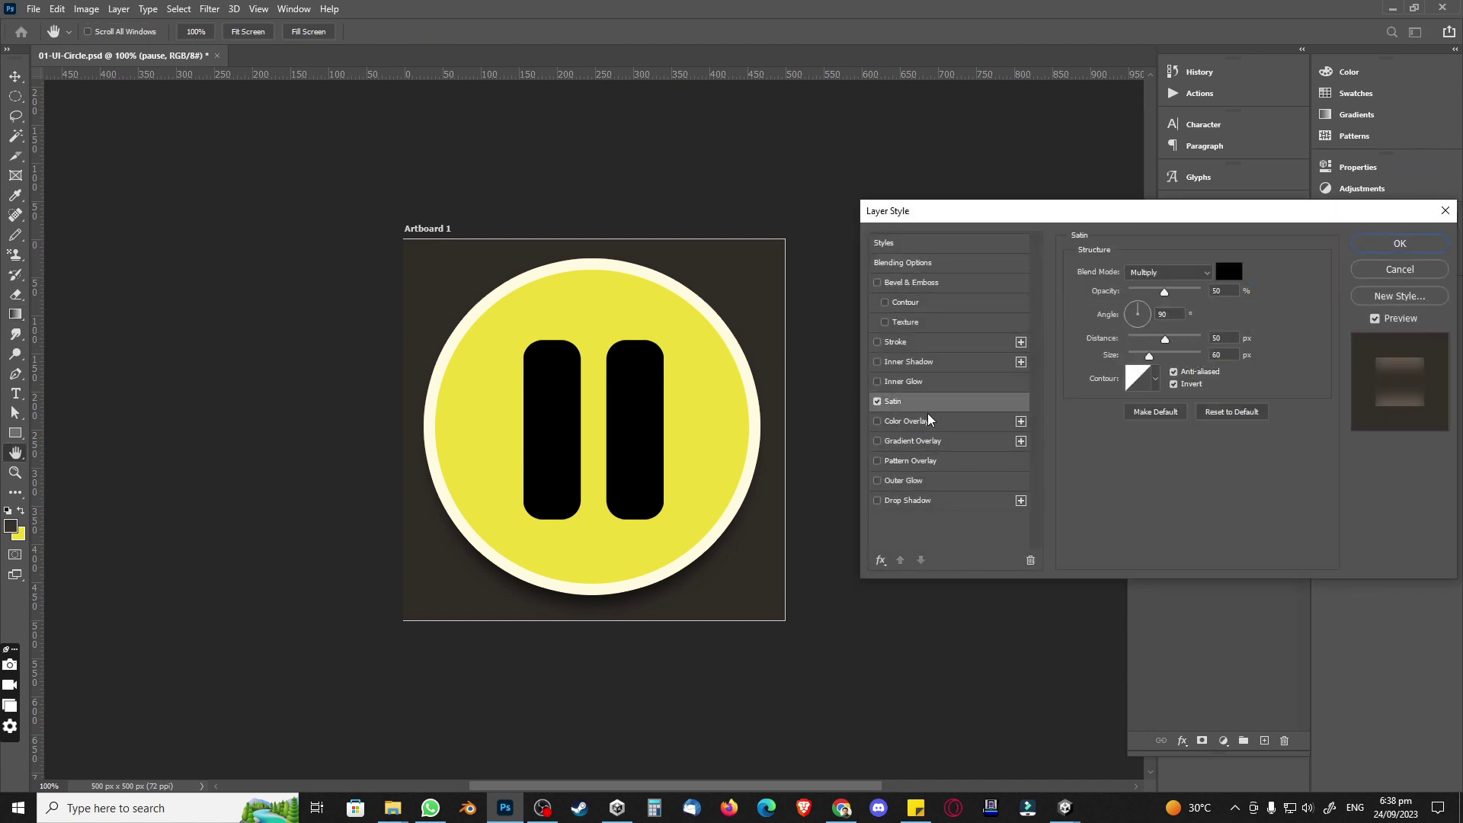
{"action": "left_click", "coordinate": [892, 399]}
{"action": "left_click", "coordinate": [877, 401]}
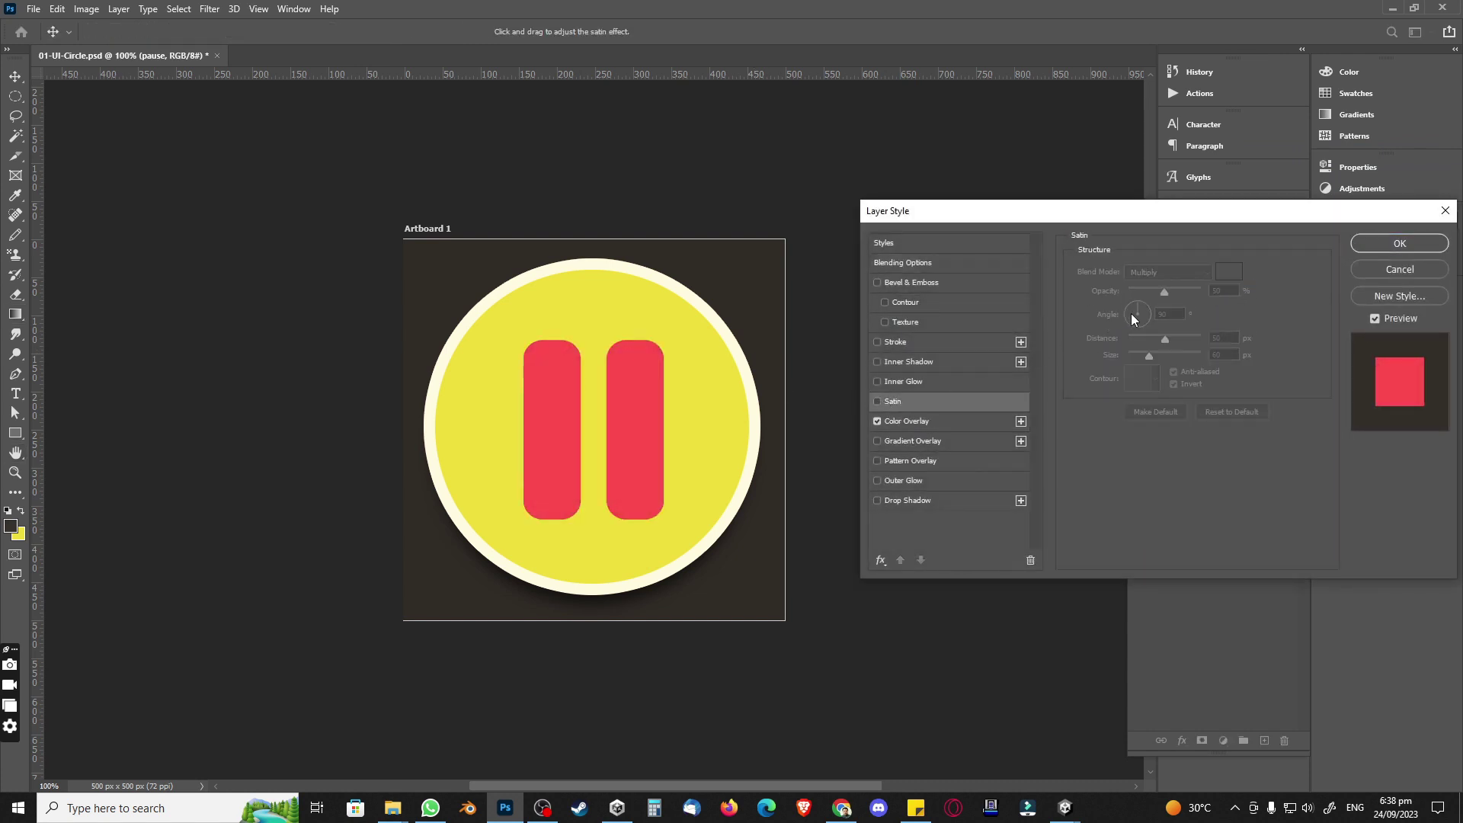
{"action": "left_click", "coordinate": [972, 420]}
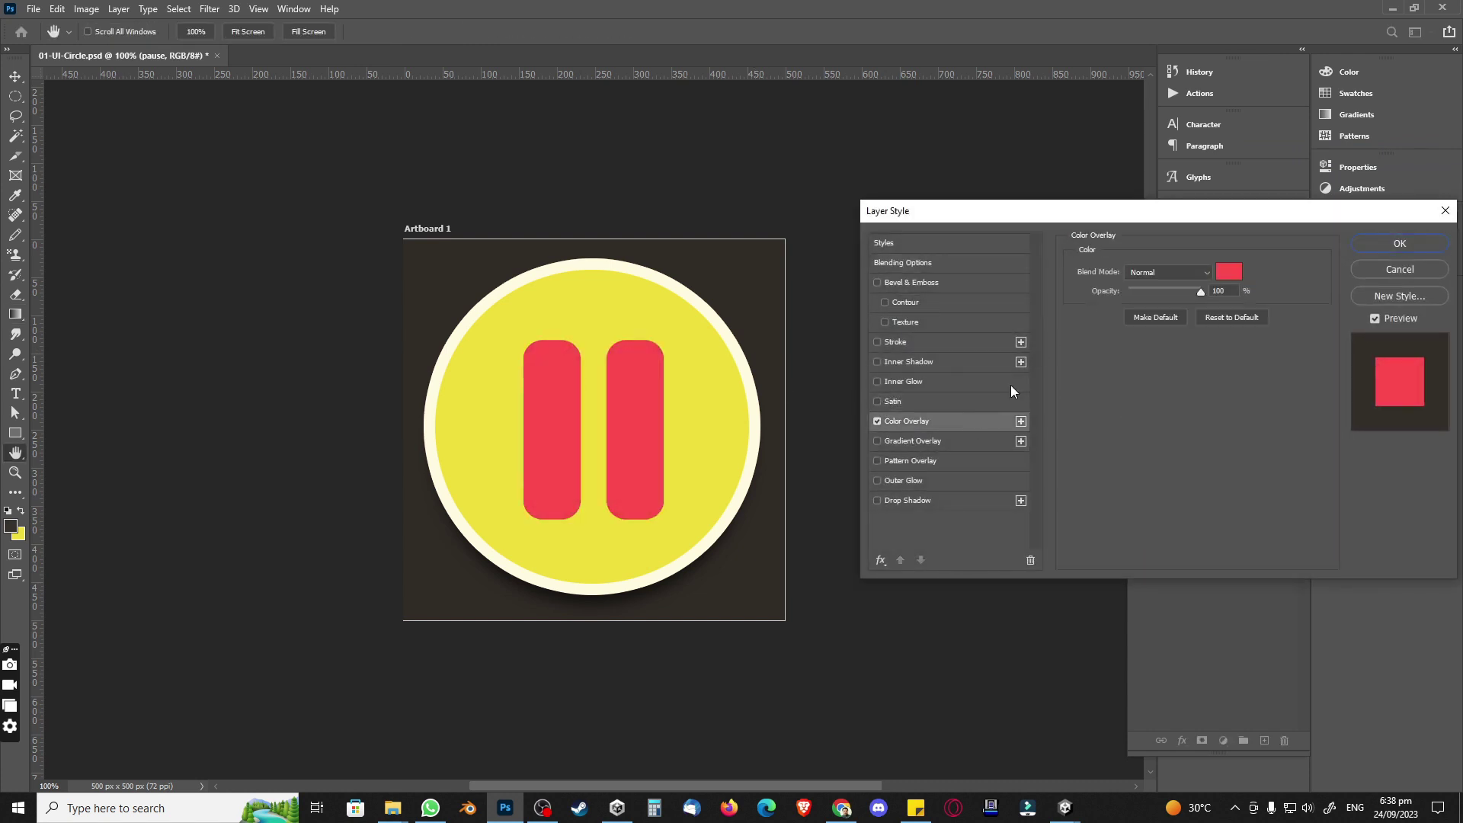
{"action": "left_click", "coordinate": [1229, 271]}
{"action": "left_click_drag", "start_coordinate": [598, 402], "coordinate": [440, 326]}
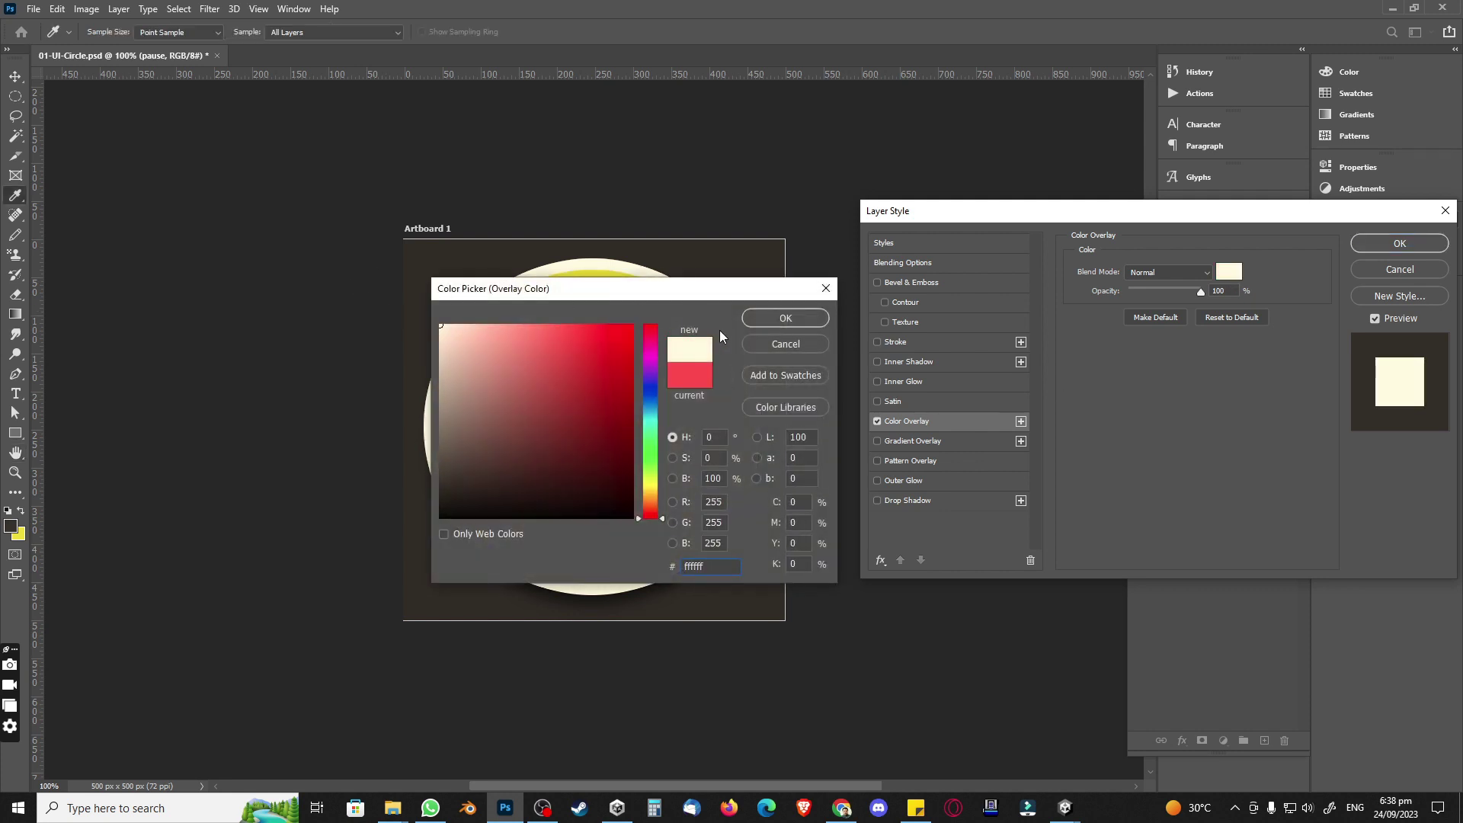
{"action": "left_click", "coordinate": [786, 318]}
Step: Add a Drop Shadow to the pause layer with angle 120°, distance 10 px, spread 10% and size 10 px
{"action": "left_click", "coordinate": [916, 501]}
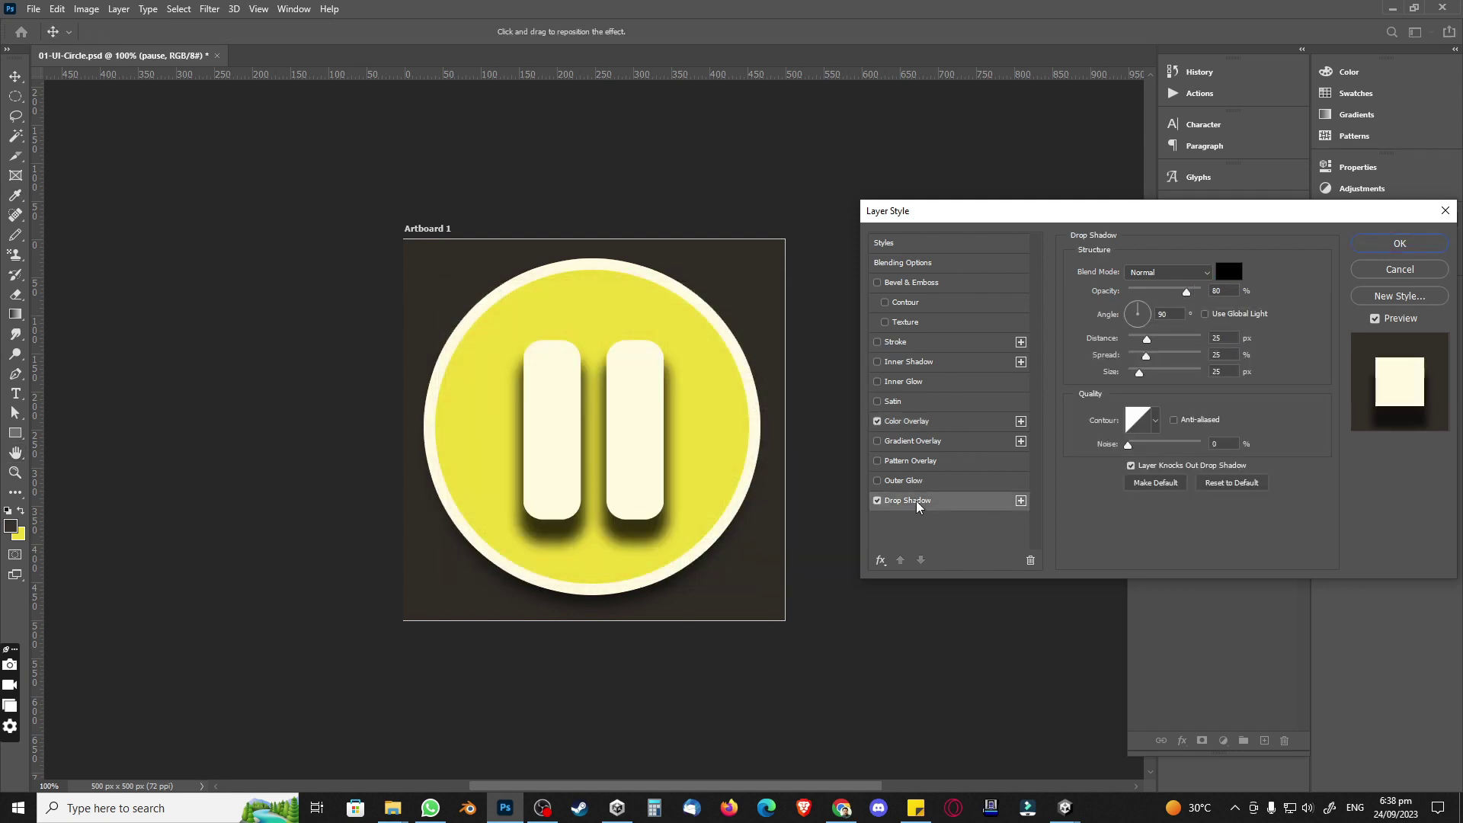
{"action": "left_click", "coordinate": [1235, 338]}
{"action": "type", "text": "10"}
{"action": "key", "text": "Tab"}
{"action": "type", "text": "10"}
{"action": "key", "text": "Tab"}
{"action": "type", "text": "10"}
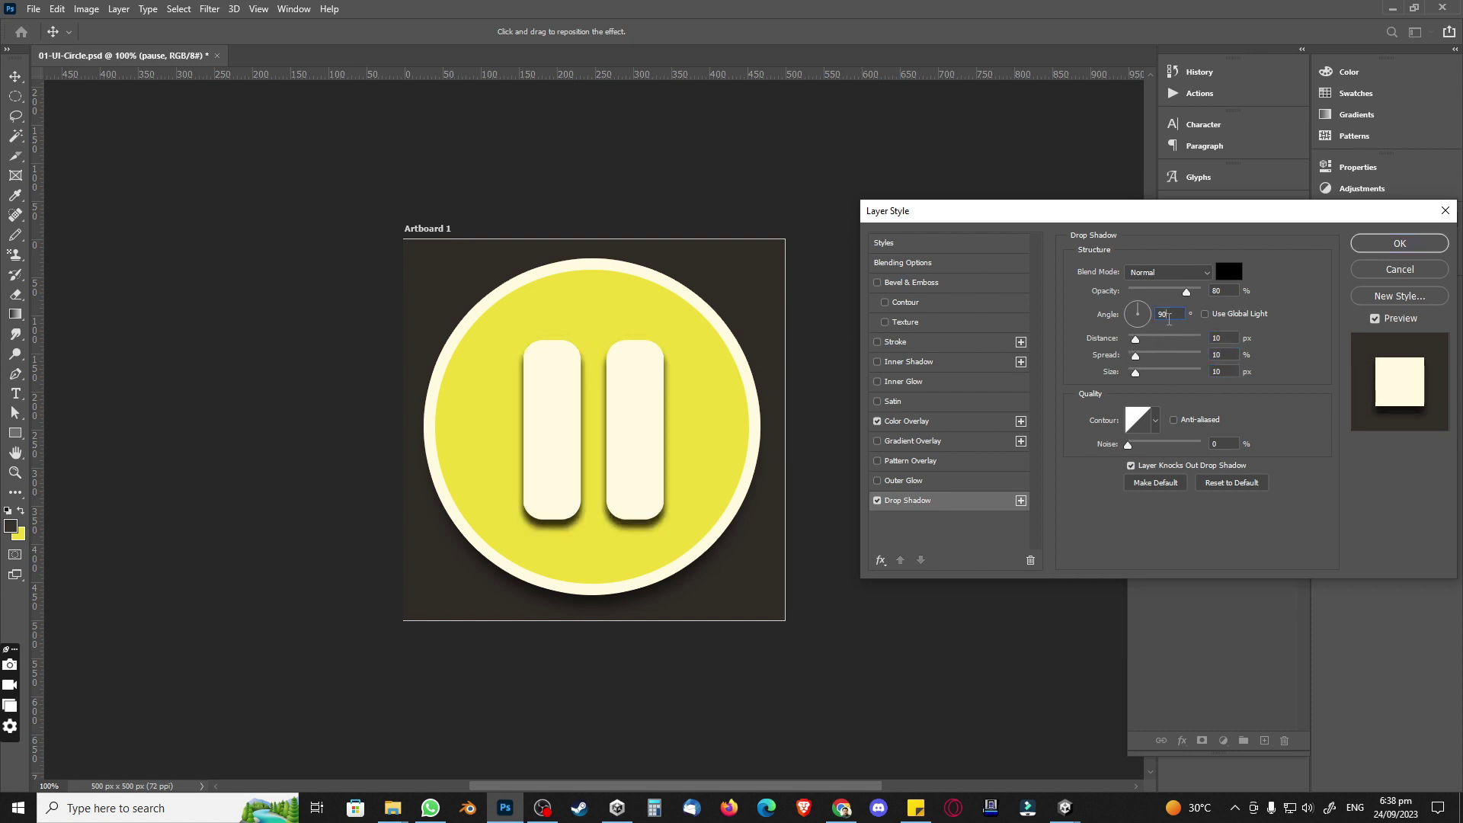
{"action": "left_click_drag", "start_coordinate": [1143, 323], "coordinate": [1141, 325]}
{"action": "type", "text": "120"}
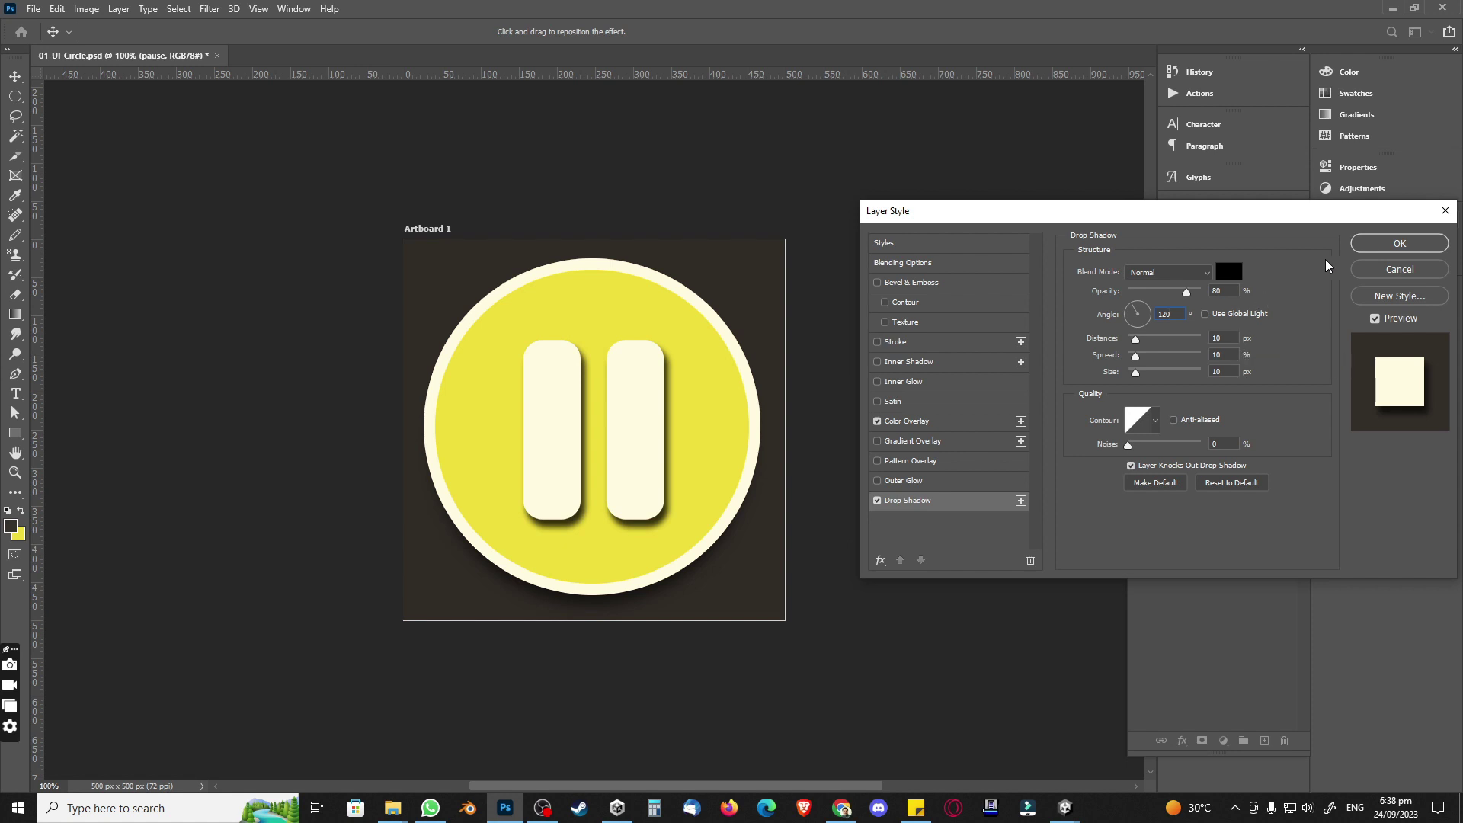
{"action": "left_click", "coordinate": [1400, 242]}
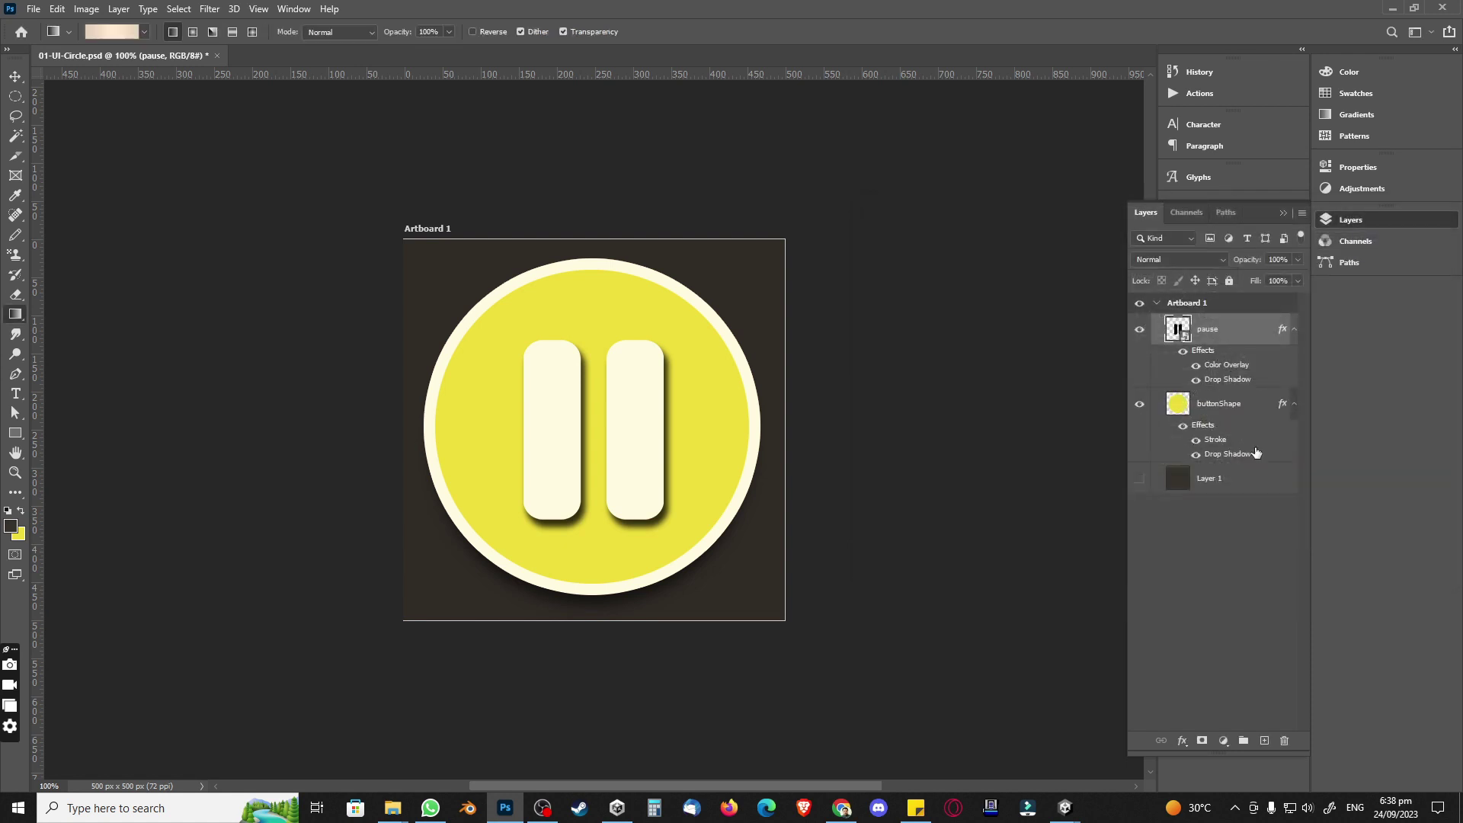
Step: Create a layer group named PauseBtn, move the pause layer into it and collapse the group
{"action": "left_click", "coordinate": [1243, 741]}
{"action": "double_click", "coordinate": [1212, 322]}
{"action": "type", "text": "PauseBtn"}
{"action": "key", "text": "Return"}
{"action": "left_click_drag", "start_coordinate": [1186, 350], "coordinate": [1209, 323]}
{"action": "left_click", "coordinate": [1174, 326]}
{"action": "left_click", "coordinate": [1168, 324]}
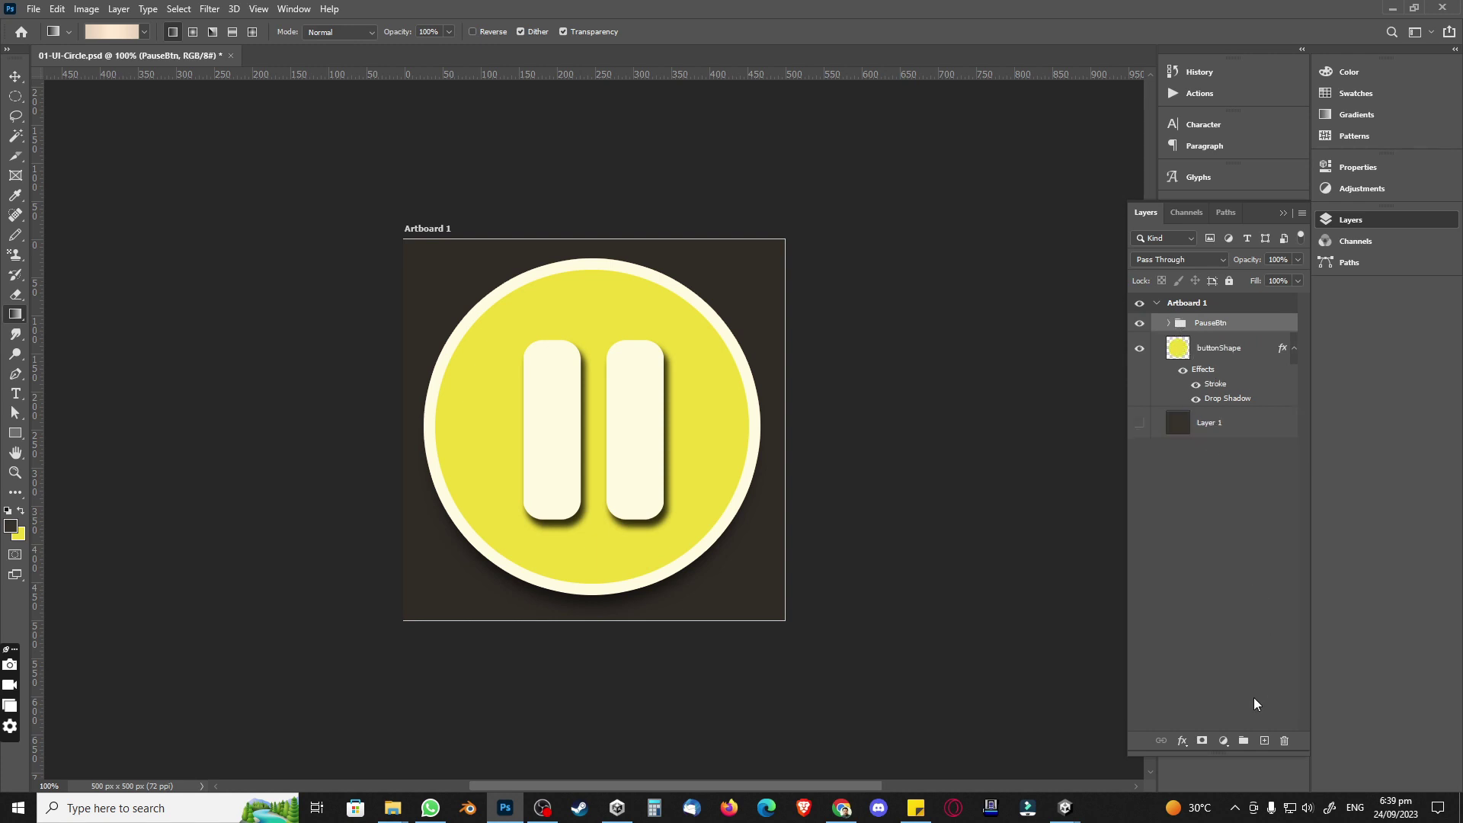
Step: Create a layer group named Info and hide the PauseBtn group
{"action": "left_click", "coordinate": [1244, 740]}
{"action": "double_click", "coordinate": [1210, 323]}
{"action": "type", "text": "Info"}
{"action": "key", "text": "Return"}
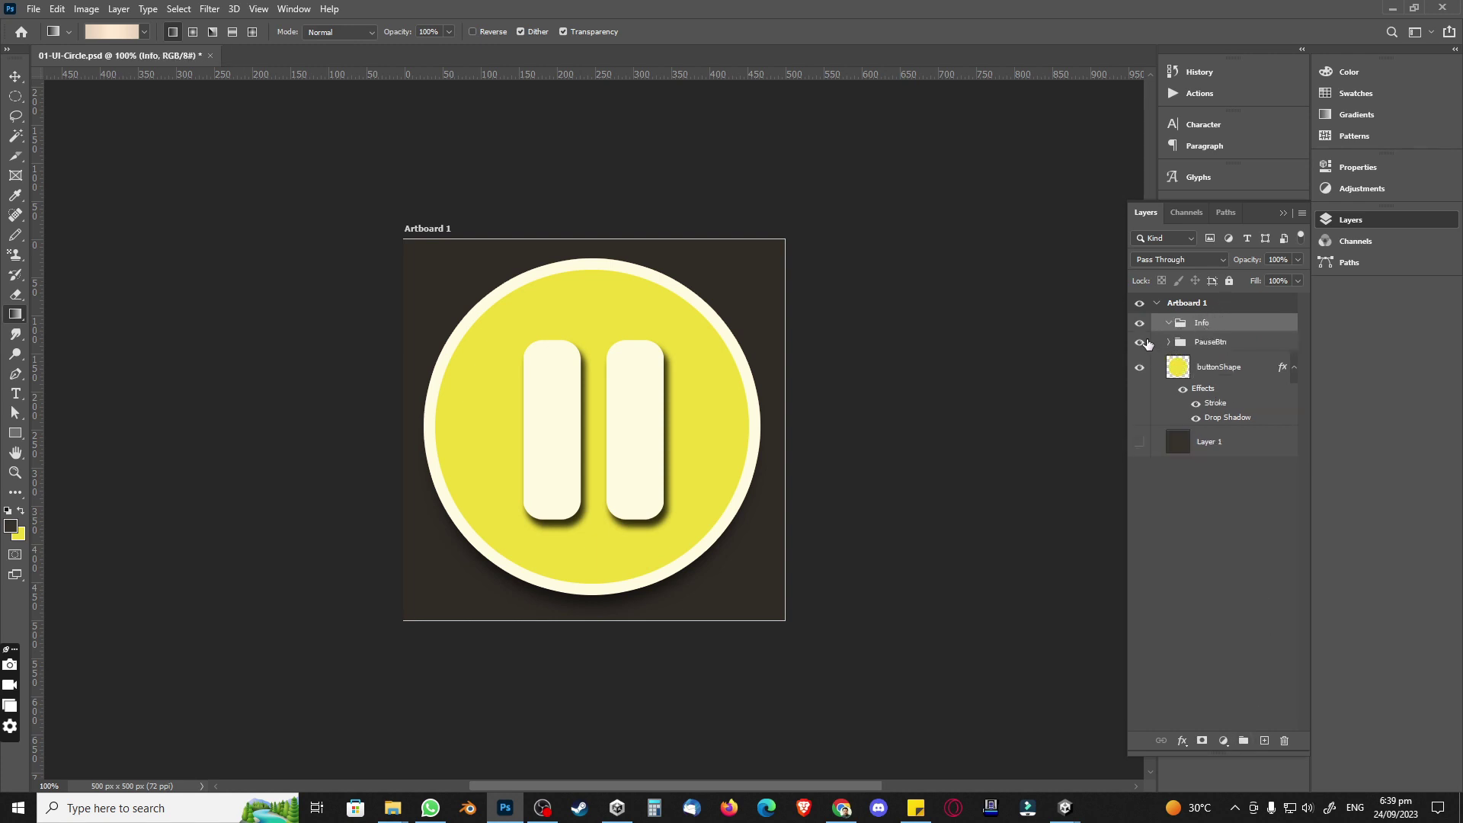
{"action": "left_click", "coordinate": [1141, 342]}
Step: Add the letter "i" as a 150 pt text layer on the button inside the Info group
{"action": "key", "text": "t"}
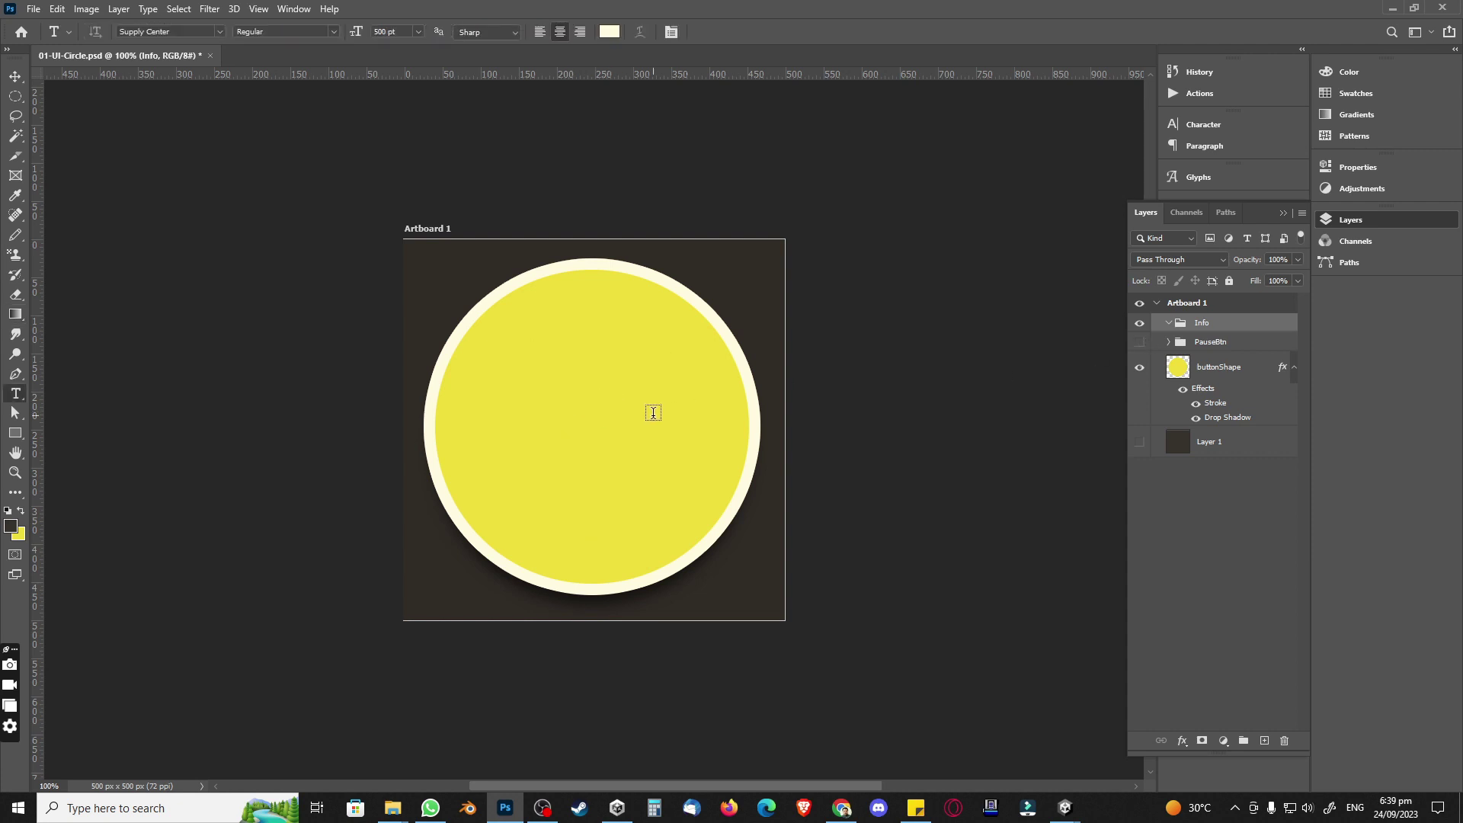
{"action": "left_click", "coordinate": [624, 412]}
{"action": "left_click", "coordinate": [406, 34]}
{"action": "type", "text": "200"}
{"action": "key", "text": "Return"}
{"action": "left_click", "coordinate": [401, 32]}
{"action": "type", "text": "150"}
{"action": "key", "text": "Return"}
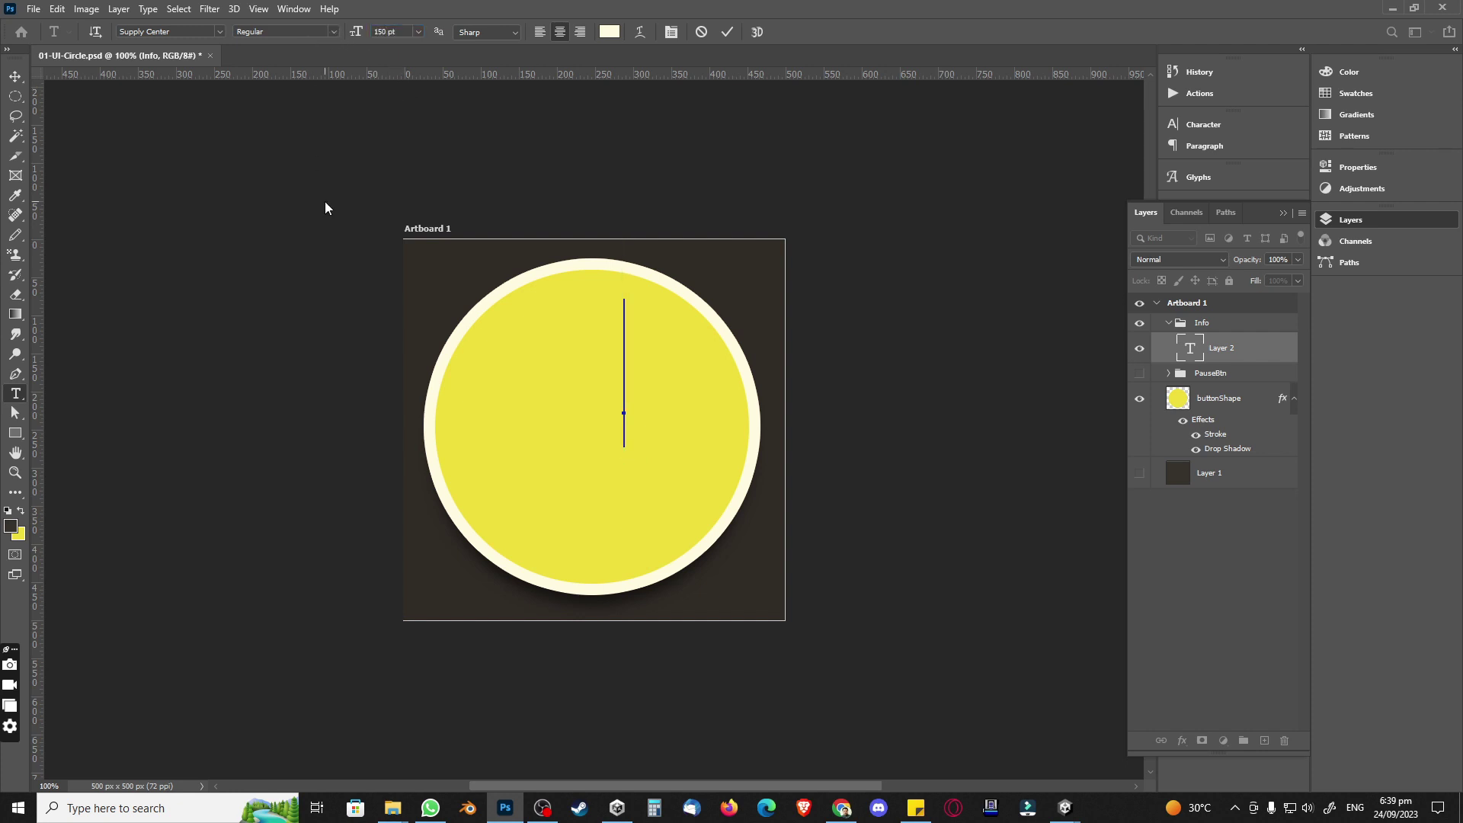
{"action": "type", "text": "i"}
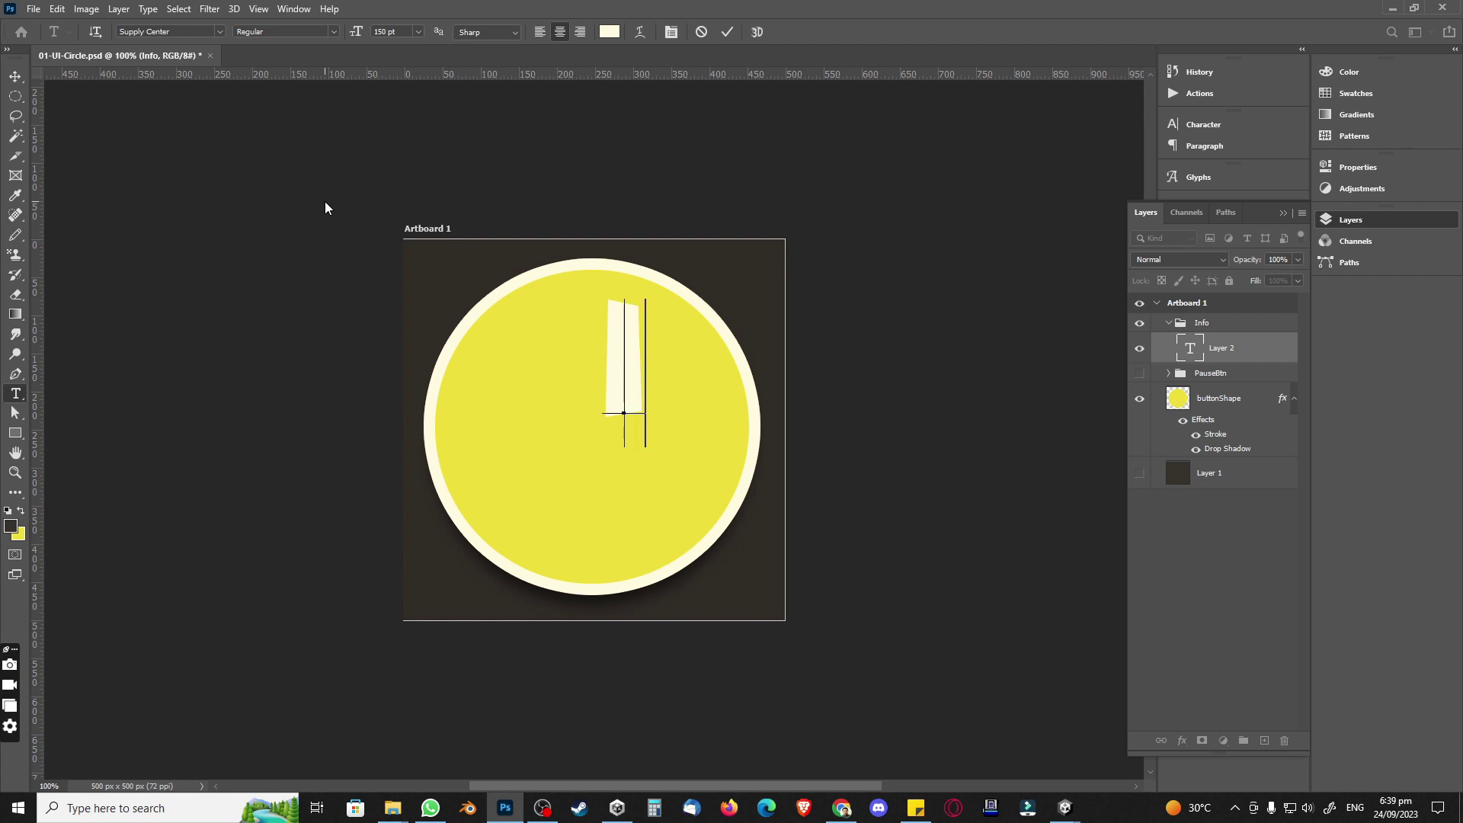
Step: Finish the "i" text and center it horizontally and vertically on the buttonShape circle using the circle's outline as selection; deselect
{"action": "left_click", "coordinate": [16, 77]}
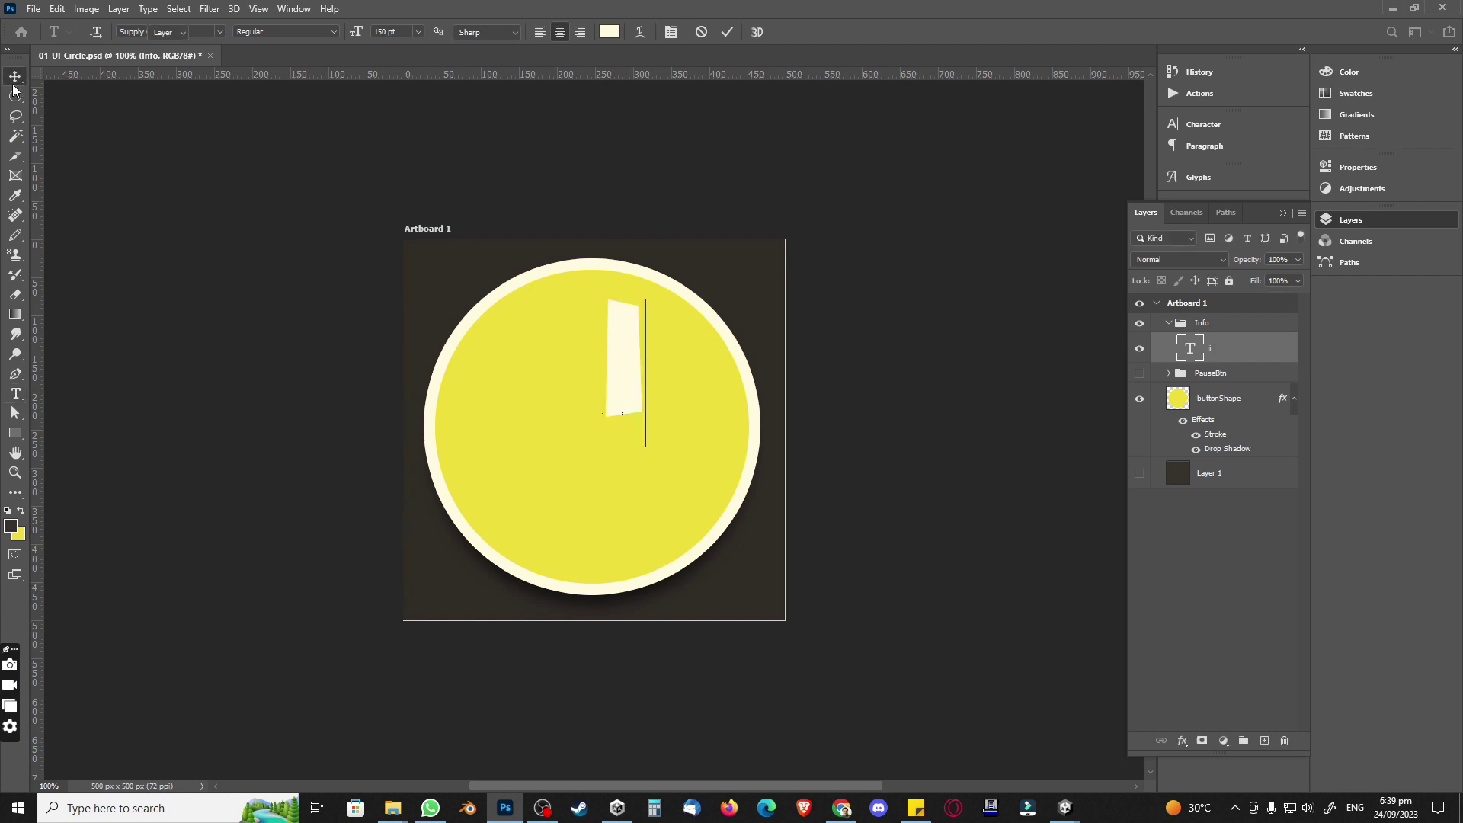
{"action": "left_click", "coordinate": [1177, 402], "text": "alt"}
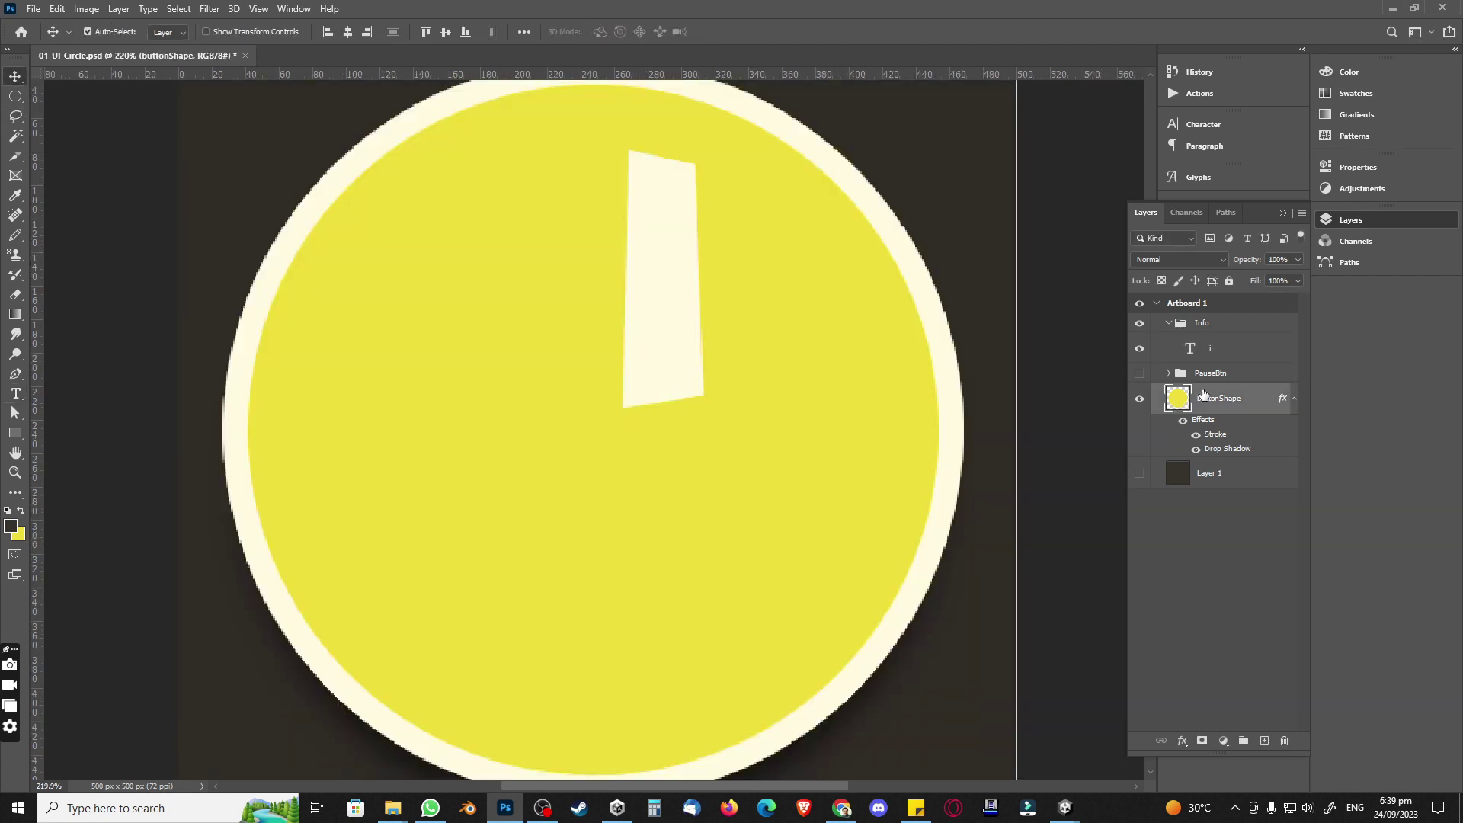
{"action": "scroll", "coordinate": [689, 421], "scroll_direction": "down", "scroll_amount": 2, "text": "alt"}
{"action": "scroll", "coordinate": [689, 421], "scroll_direction": "down", "scroll_amount": 1, "text": "alt"}
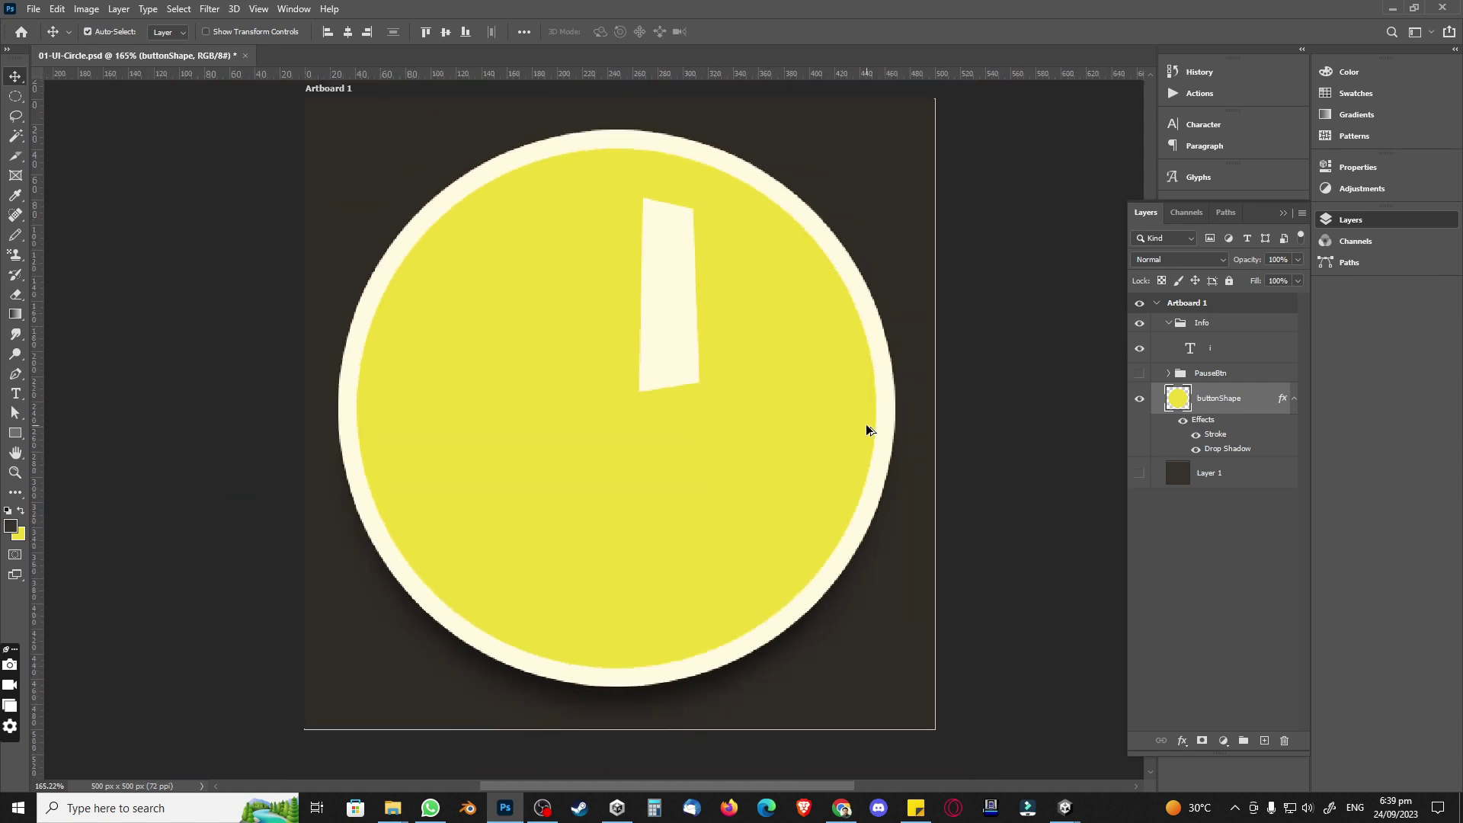
{"action": "left_click", "coordinate": [1180, 401], "text": "ctrl"}
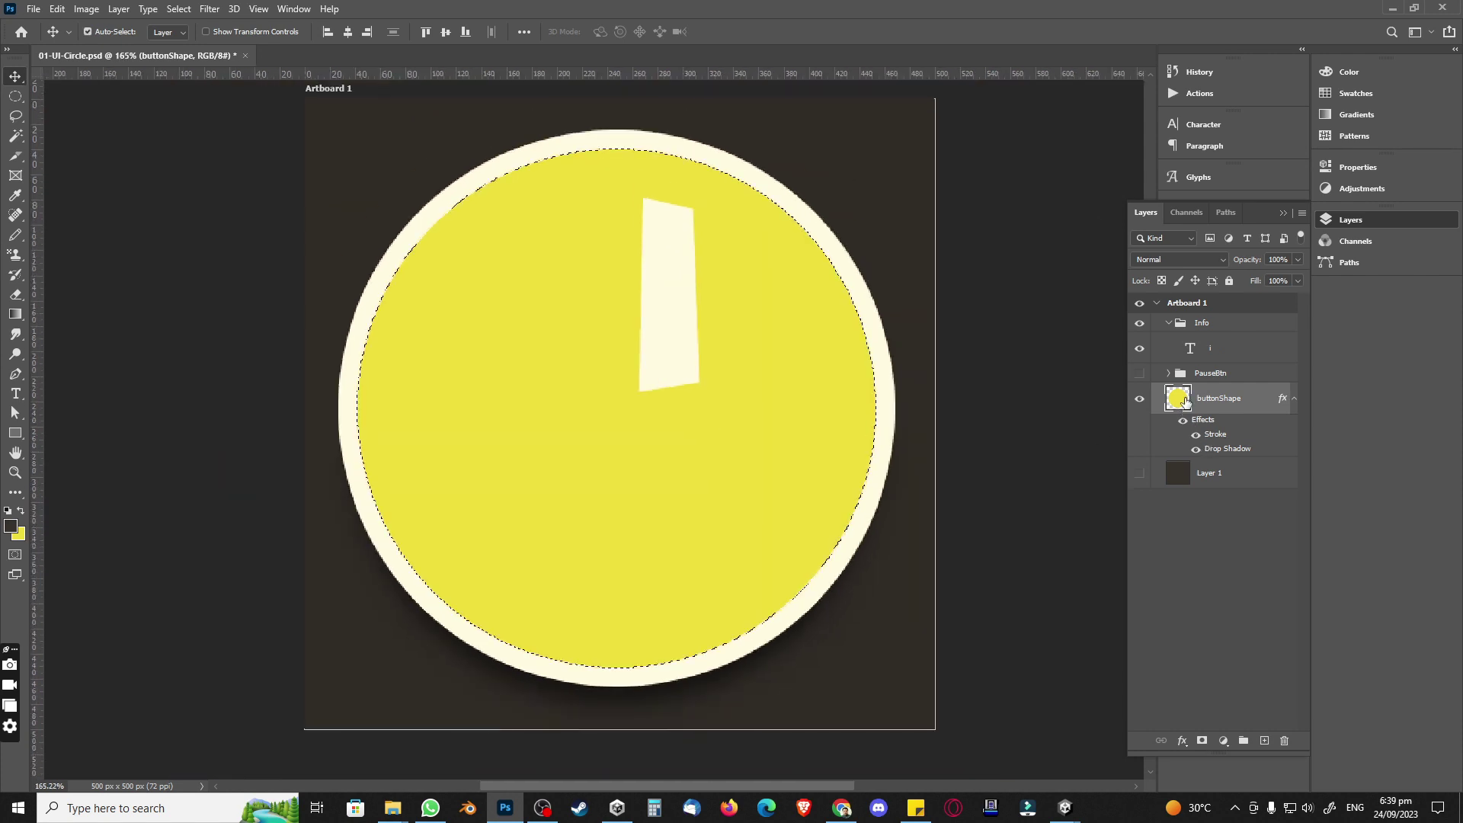
{"action": "left_click", "coordinate": [1220, 353]}
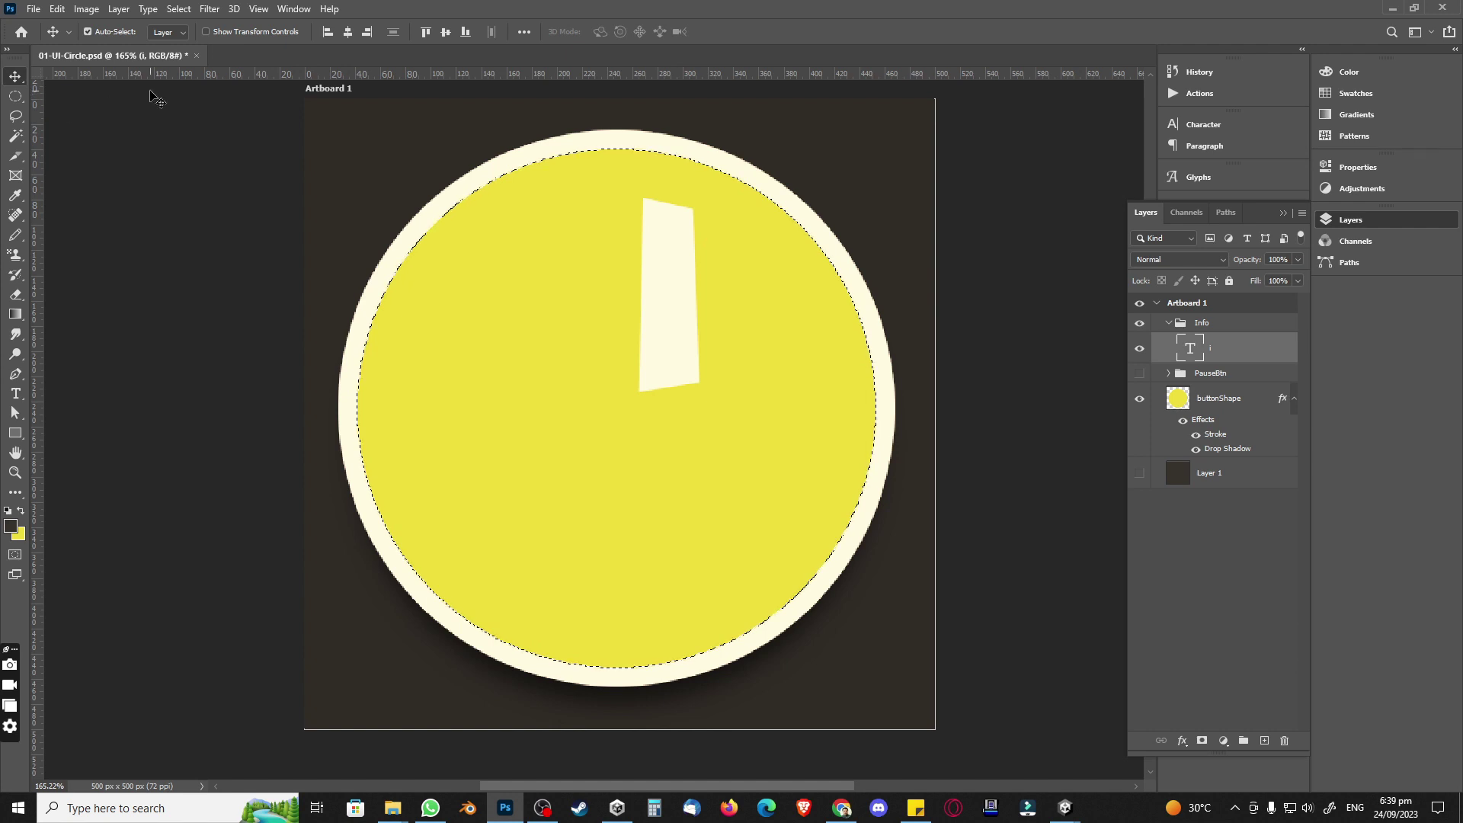
{"action": "left_click", "coordinate": [349, 34]}
{"action": "left_click", "coordinate": [446, 33]}
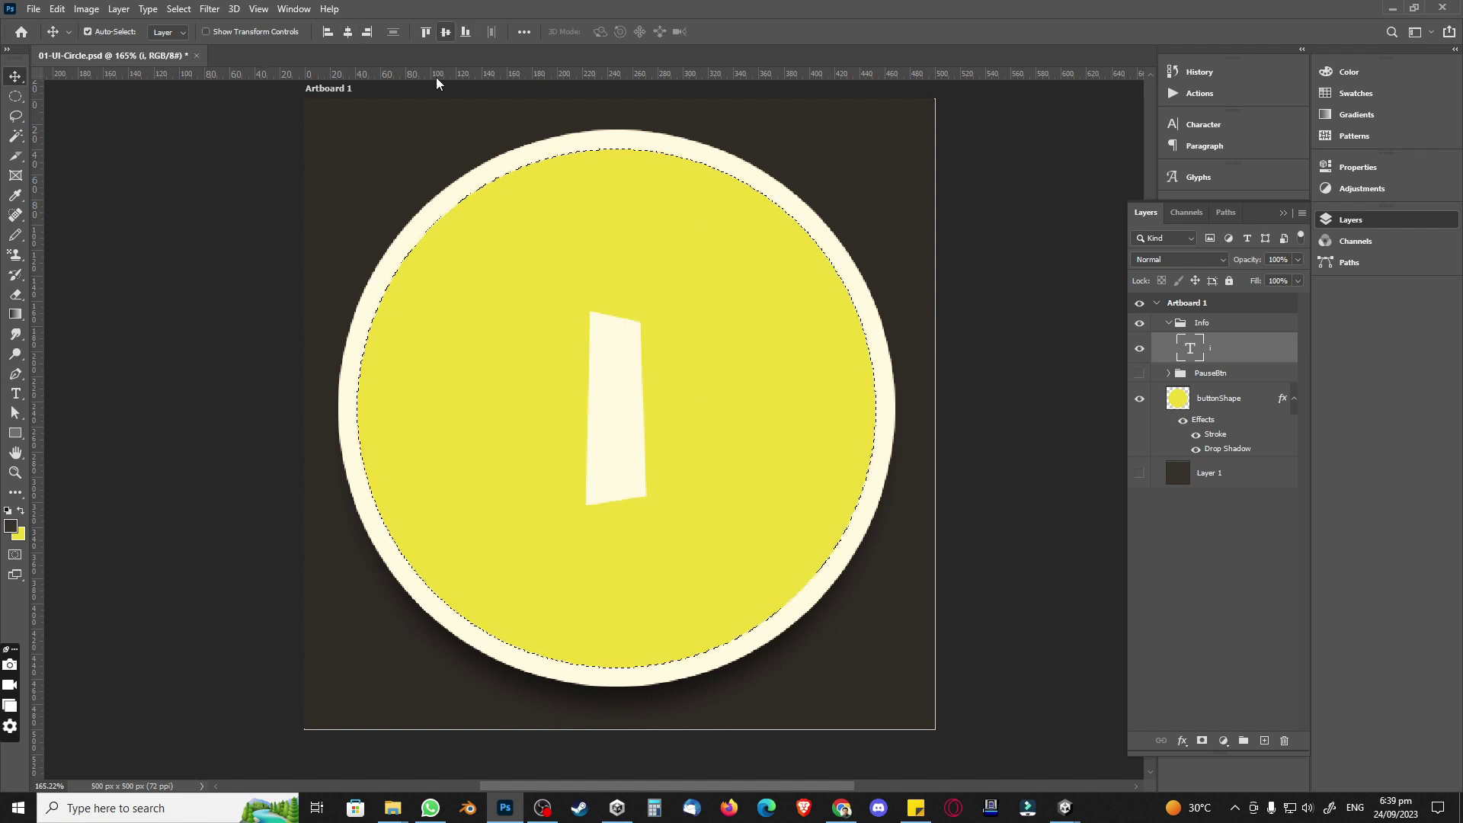
{"action": "left_click", "coordinate": [17, 97]}
{"action": "left_click", "coordinate": [104, 96]}
{"action": "key", "text": "ctrl+d"}
{"action": "scroll", "coordinate": [523, 420], "scroll_direction": "down", "scroll_amount": 2, "text": "alt"}
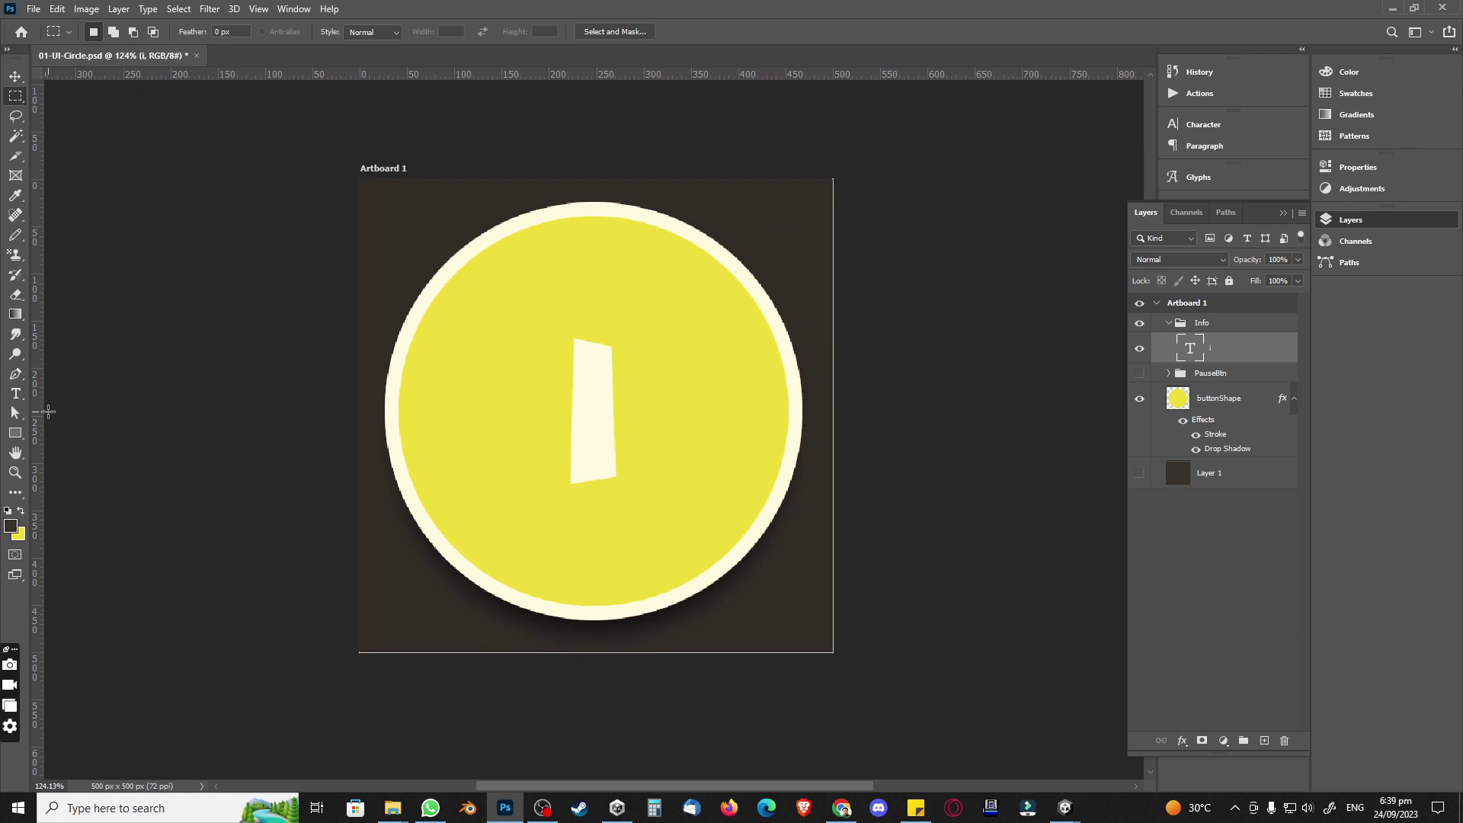
Step: Look up the font families in the 01-Fonts folder of 00-GameTutorials in File Explorer
{"action": "left_click", "coordinate": [15, 393]}
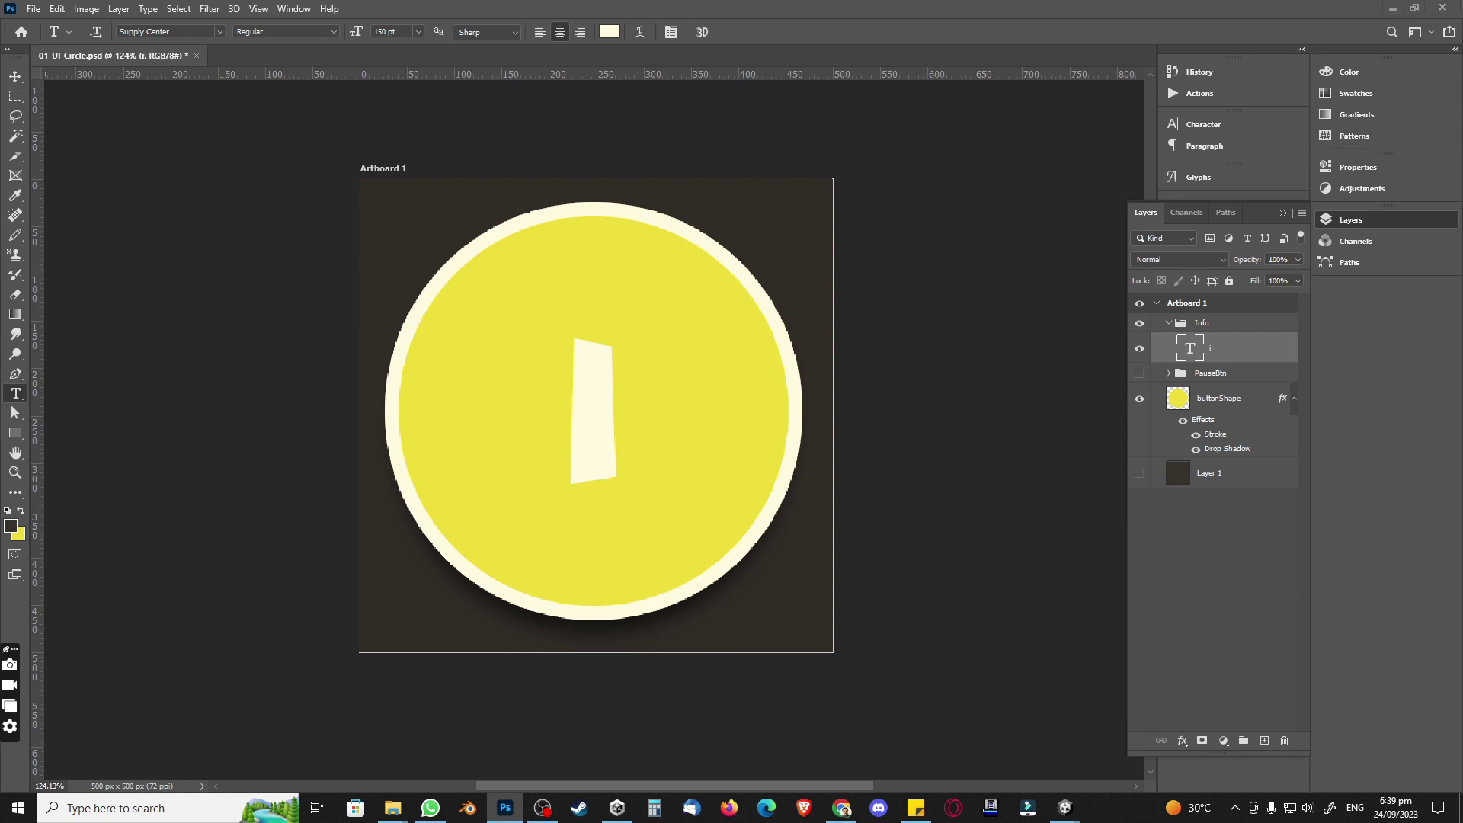
{"action": "left_click", "coordinate": [393, 808]}
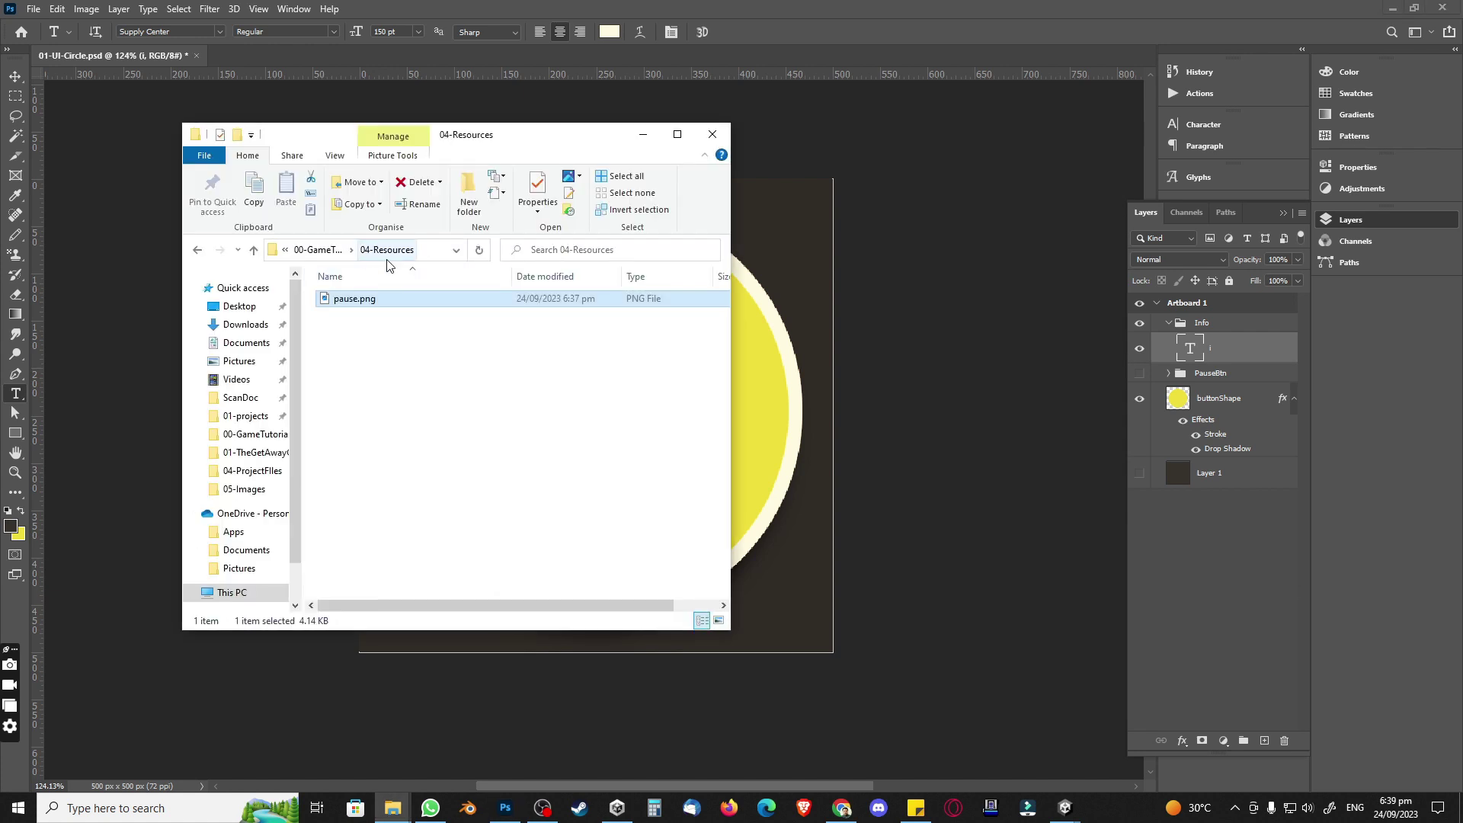
{"action": "left_click", "coordinate": [195, 251]}
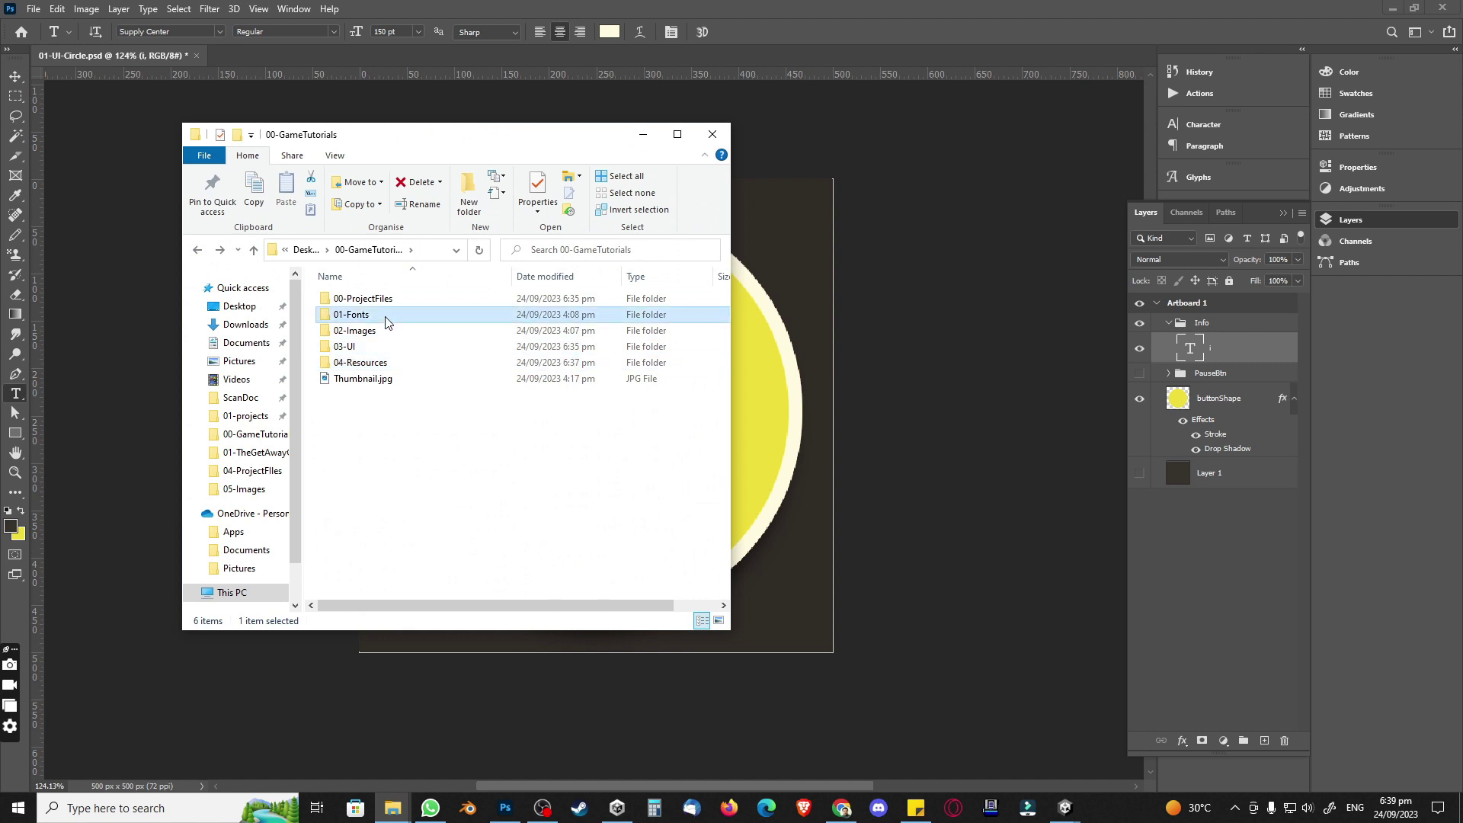
{"action": "double_click", "coordinate": [382, 315]}
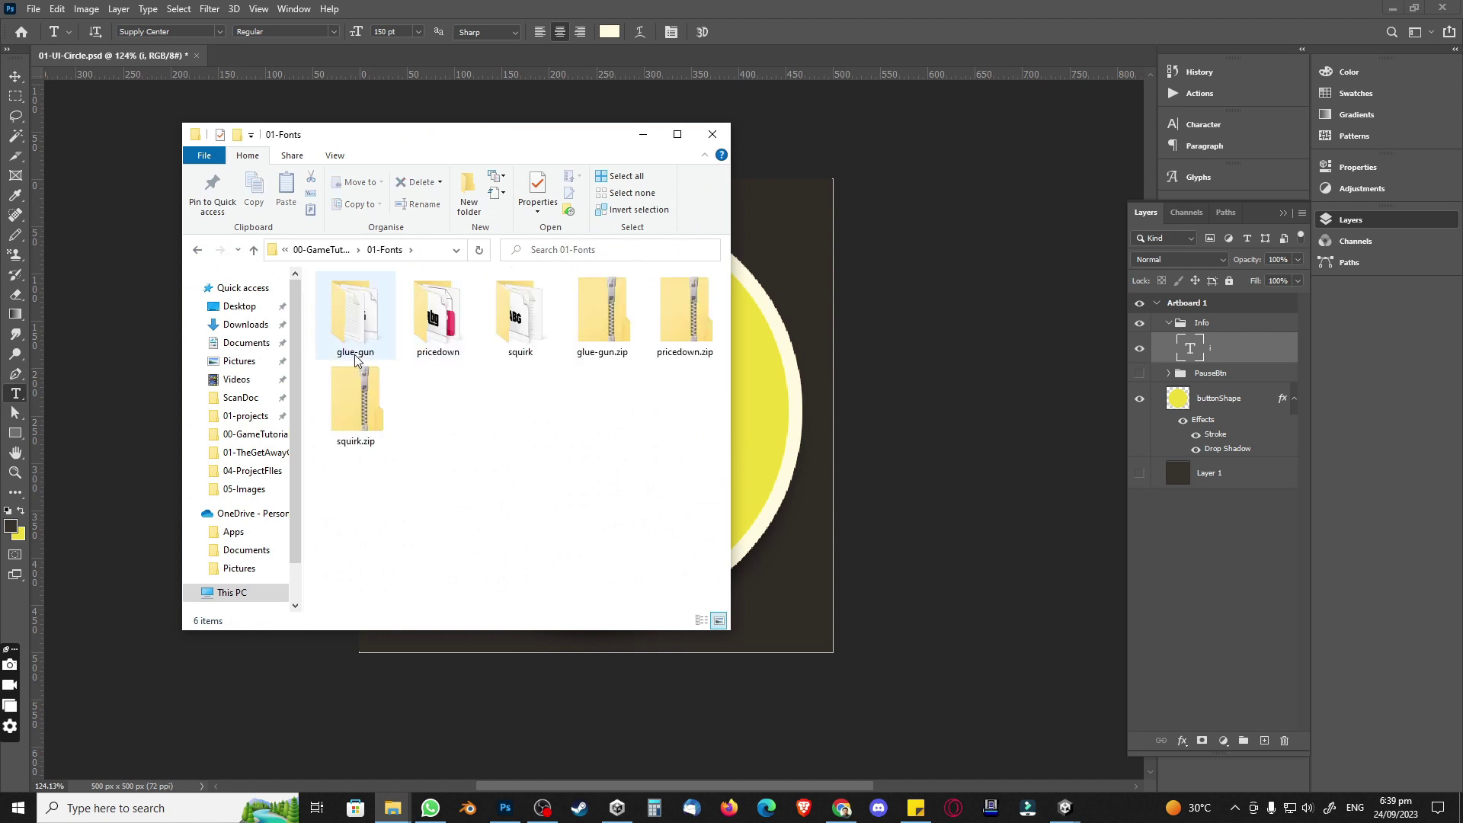
{"action": "left_click", "coordinate": [144, 64]}
Step: Try the Glue Gun font on the "i" text layer and check it against the fonts folder
{"action": "left_click", "coordinate": [179, 32]}
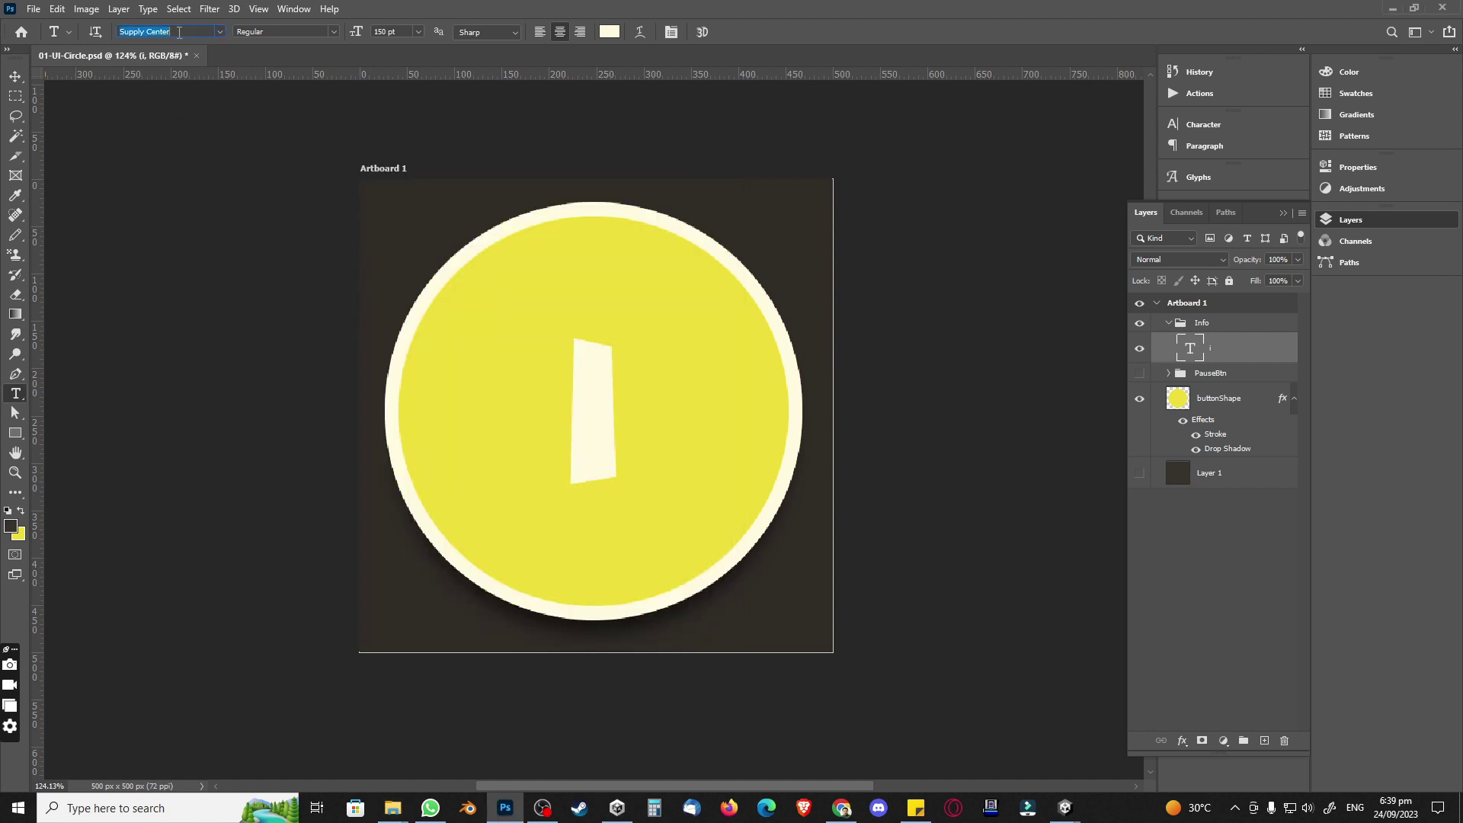
{"action": "type", "text": "glue"}
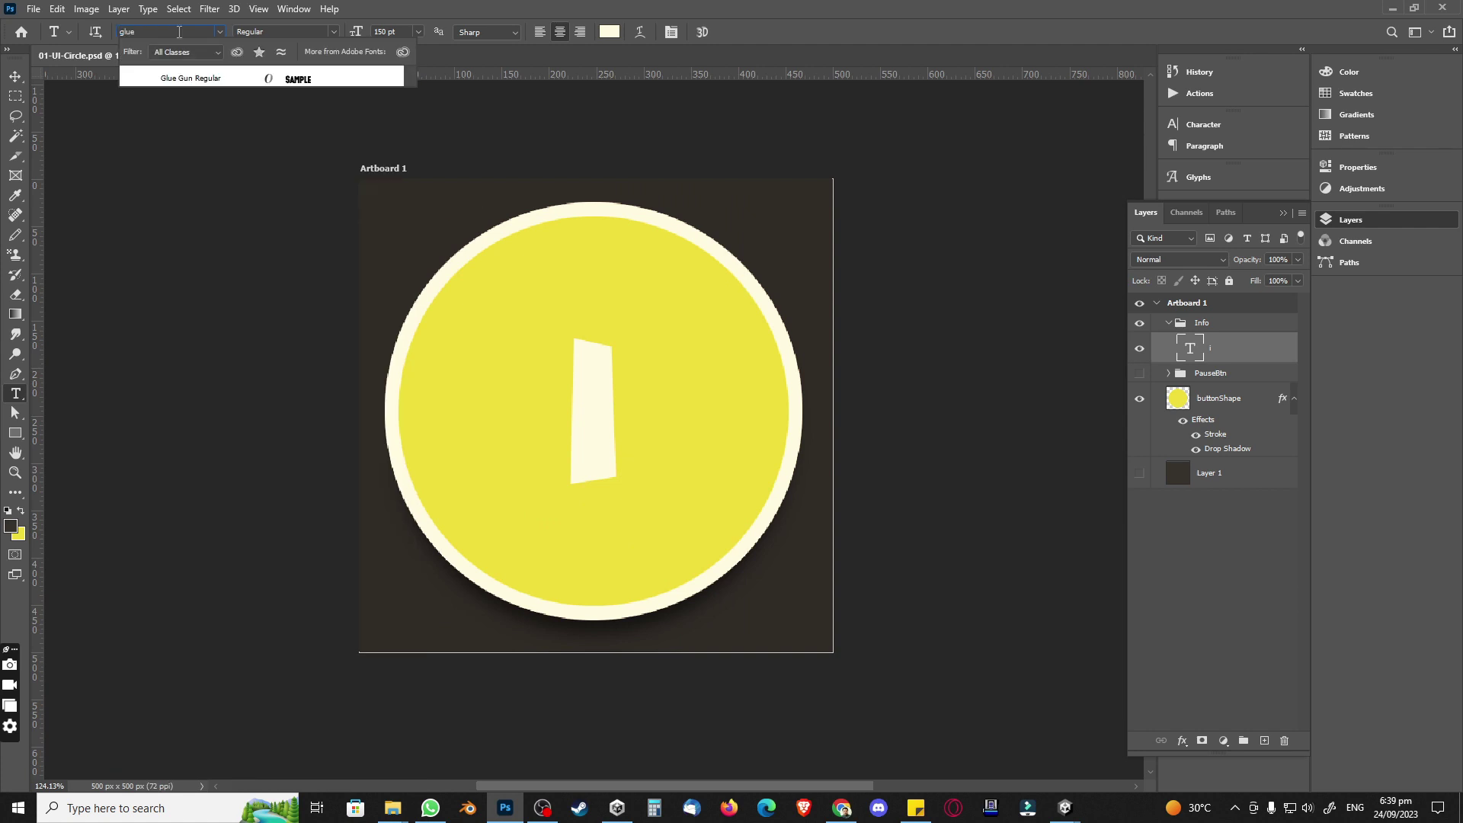
{"action": "left_click", "coordinate": [200, 77]}
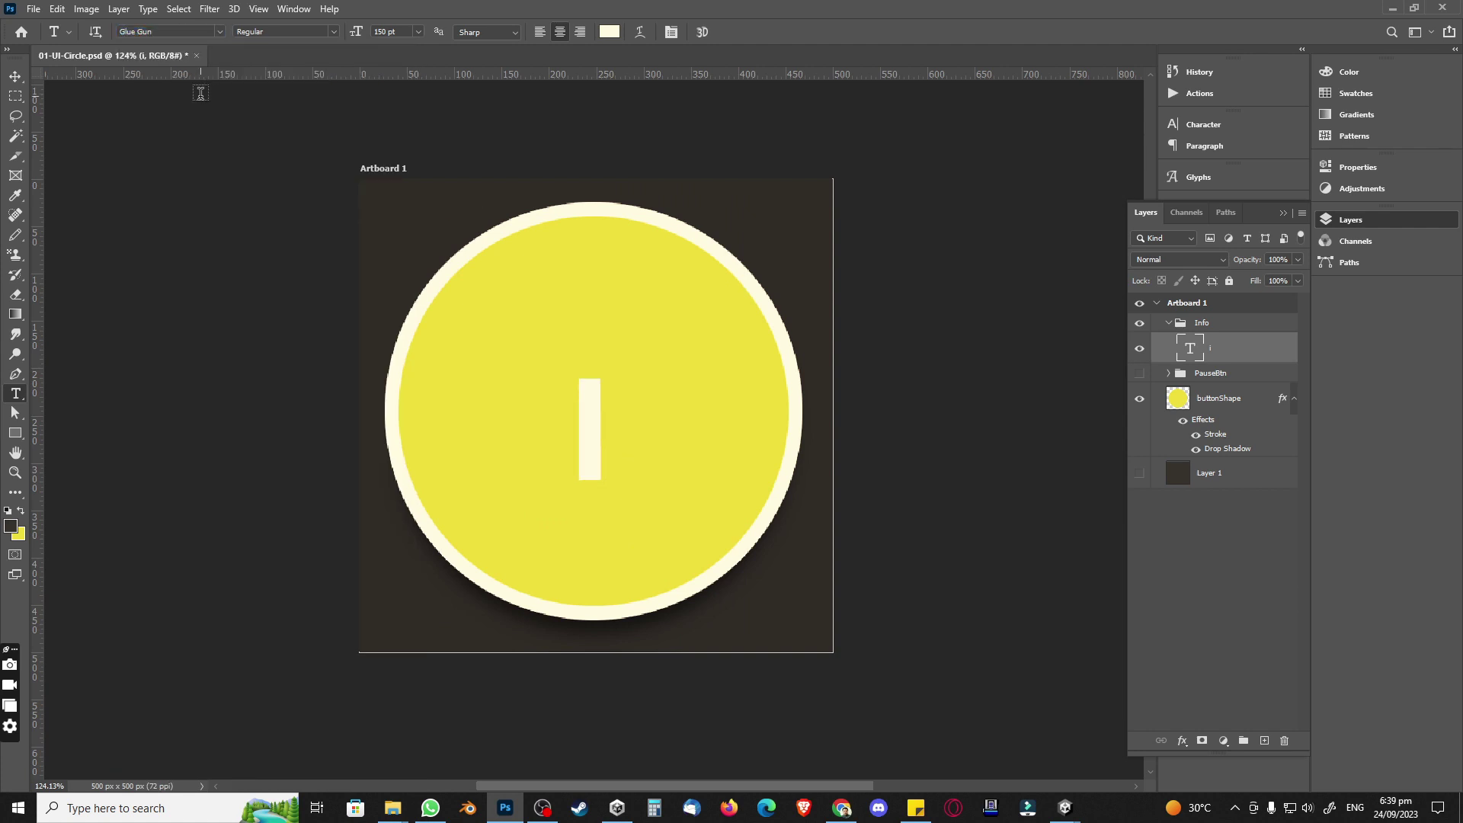
{"action": "left_click", "coordinate": [174, 34]}
{"action": "key", "text": "alt+Tab"}
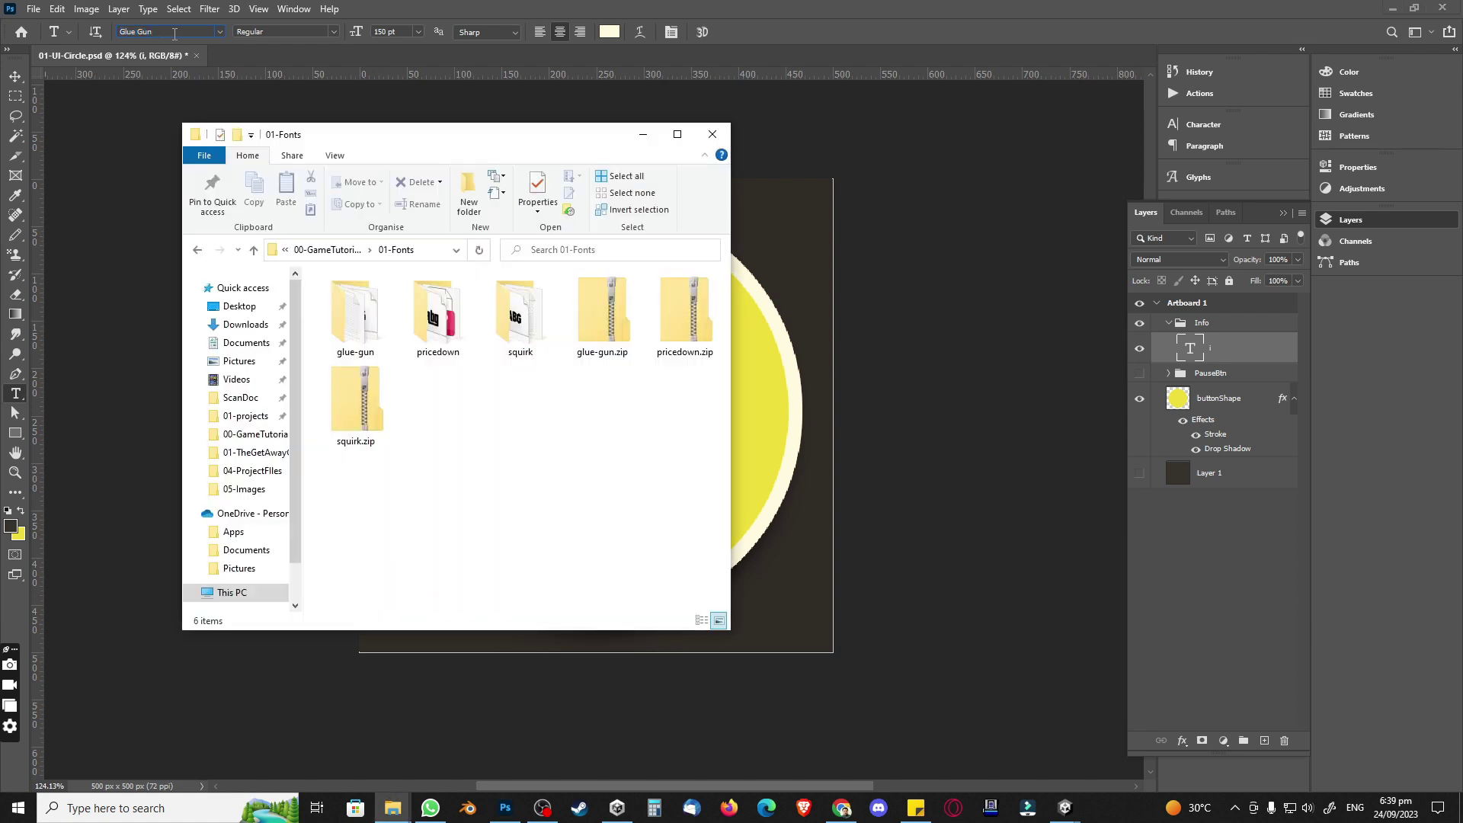
{"action": "key", "text": "alt+Tab"}
Step: Try the Pricedown font on the "i" text layer and check the fonts folder again
{"action": "left_click", "coordinate": [175, 35]}
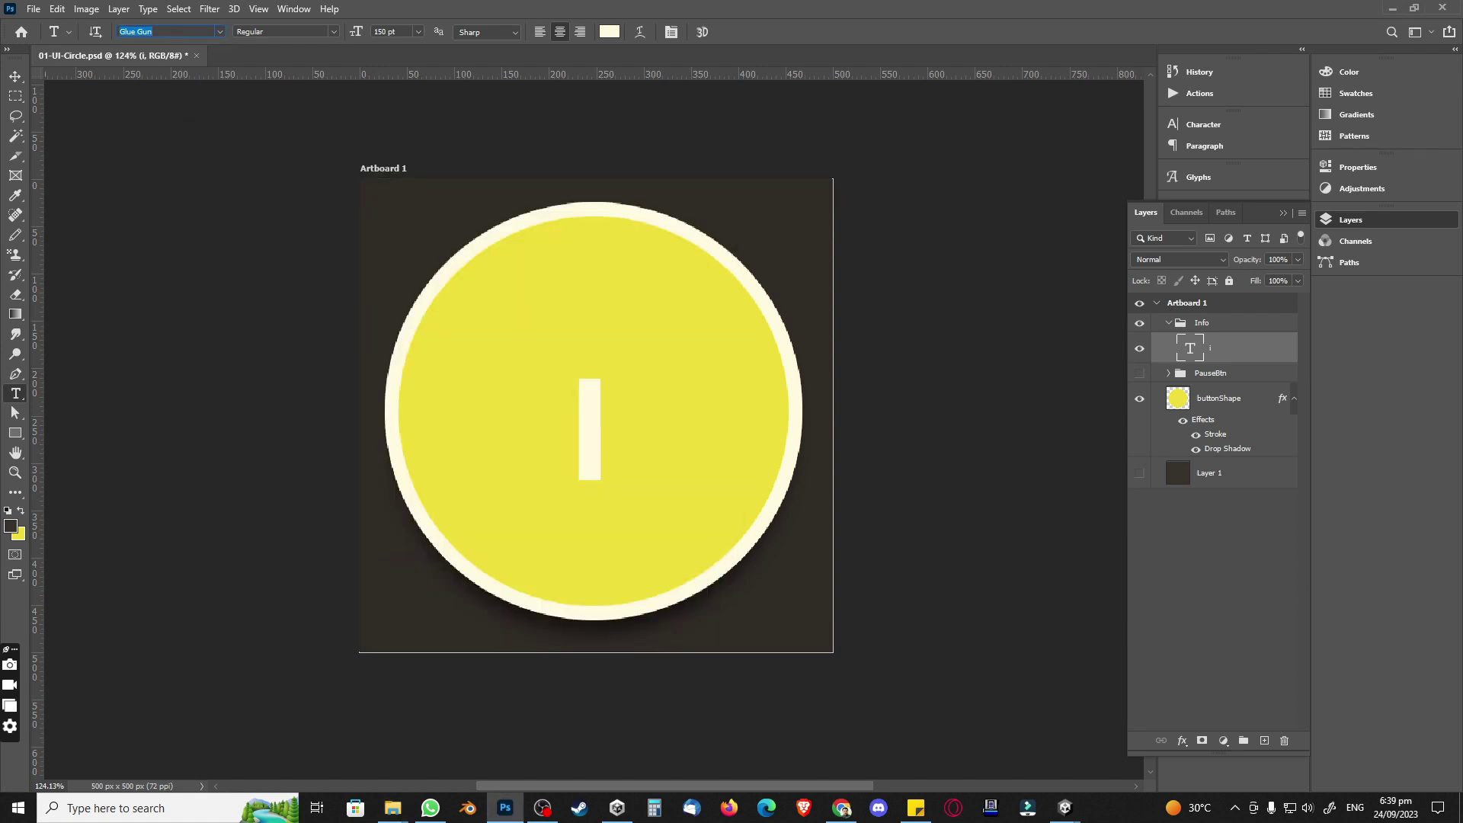
{"action": "type", "text": "price"}
{"action": "left_click", "coordinate": [204, 76]}
{"action": "key", "text": "alt+Tab"}
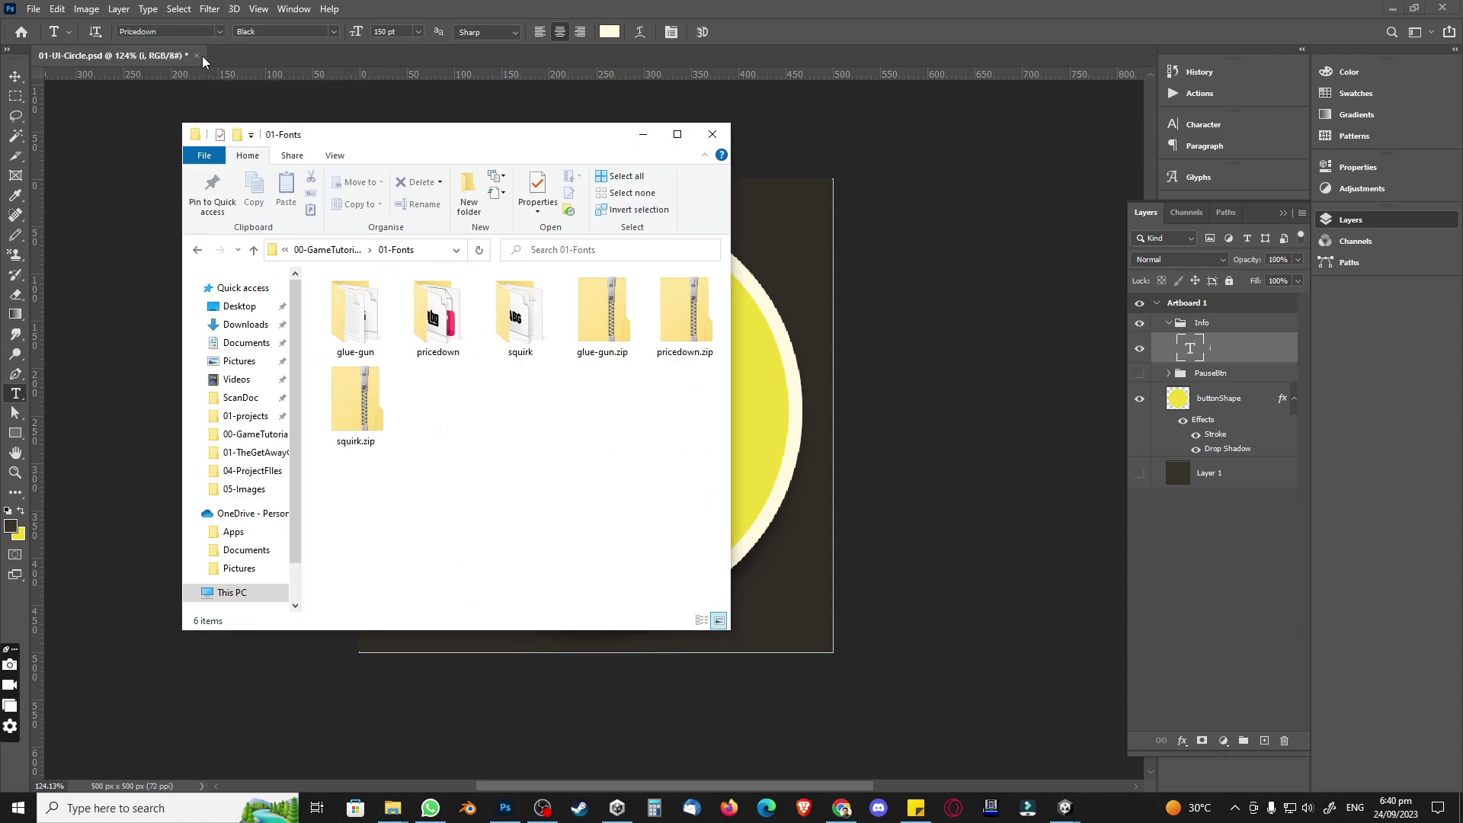
{"action": "key", "text": "alt+Tab"}
Step: Try the Squirk font on the "i" text layer
{"action": "left_click", "coordinate": [182, 33]}
{"action": "type", "text": "s"}
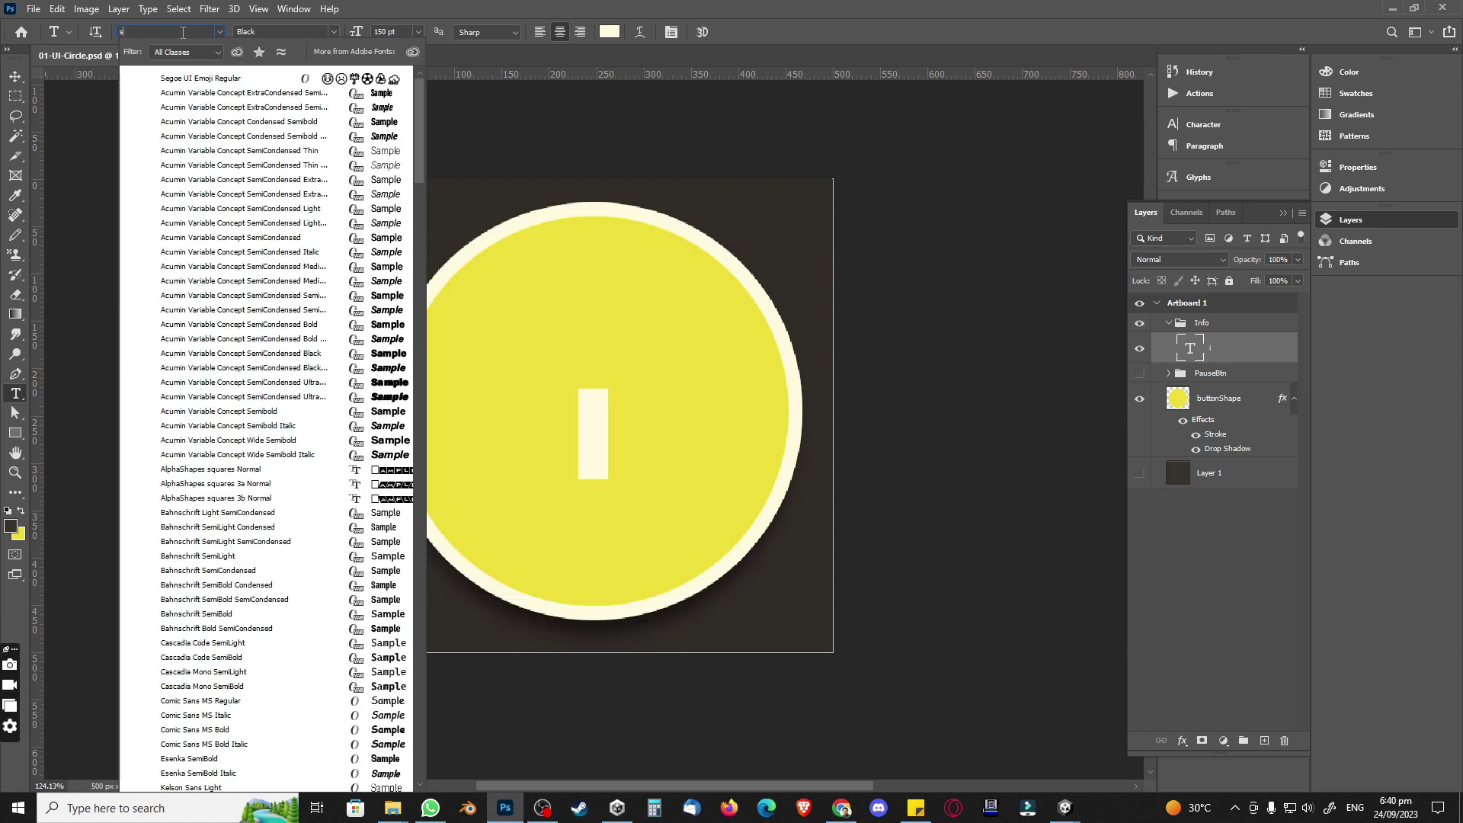
{"action": "type", "text": "quirk"}
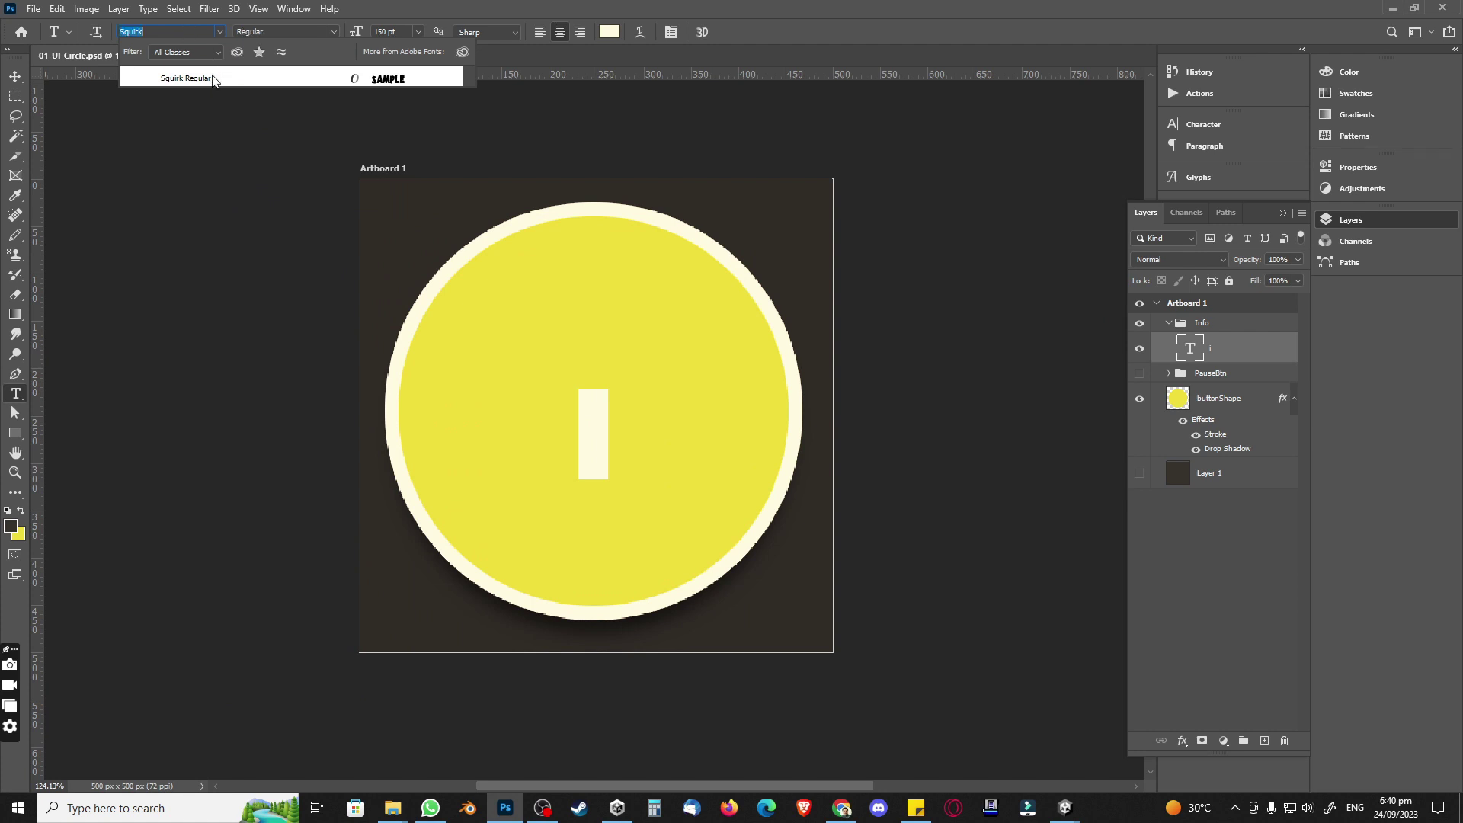
{"action": "left_click", "coordinate": [212, 78]}
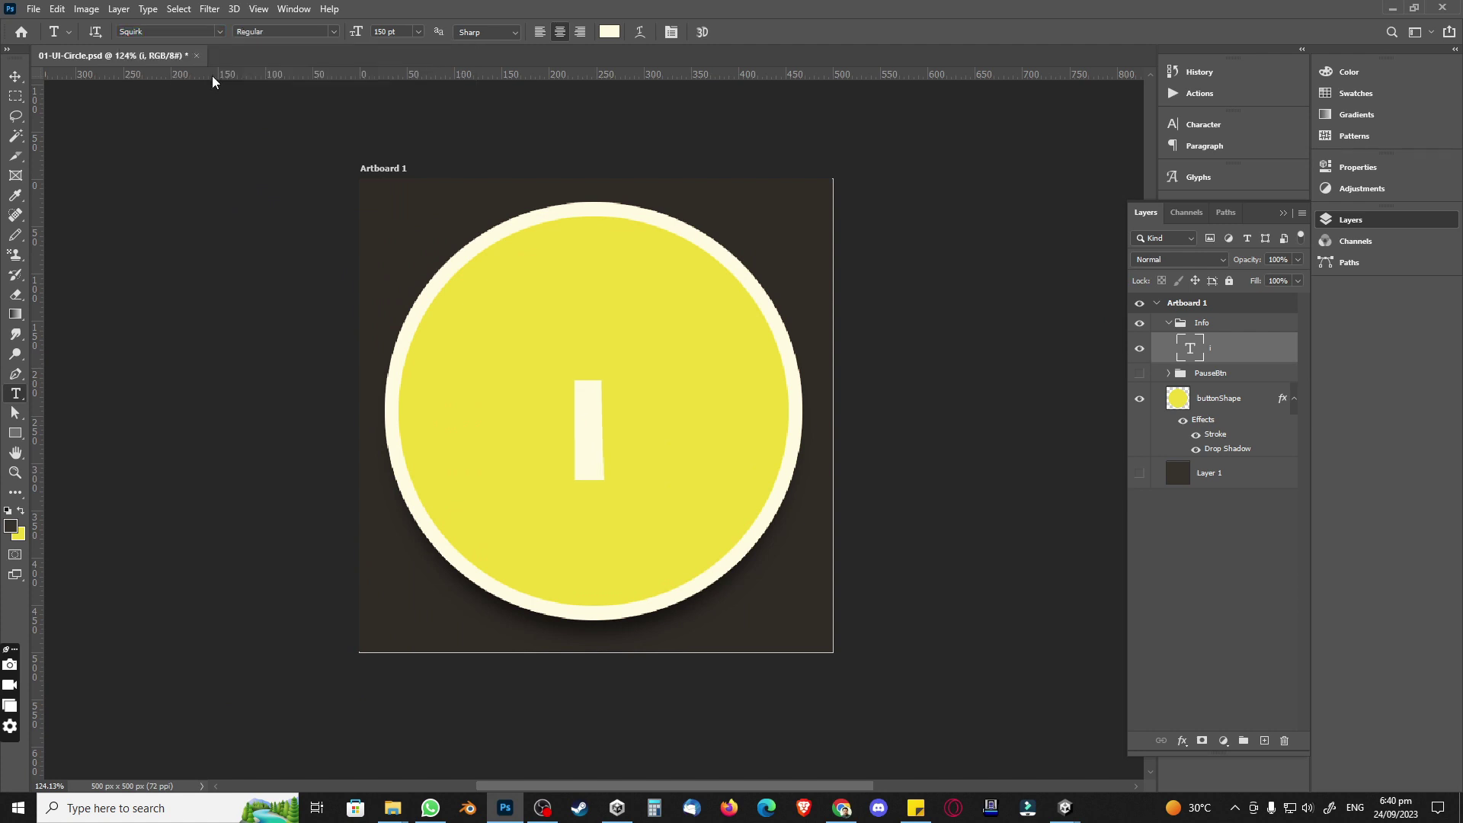
Step: Set the "i" text layer's font to Glue Gun Regular
{"action": "left_click", "coordinate": [1227, 125]}
{"action": "left_click", "coordinate": [1048, 144]}
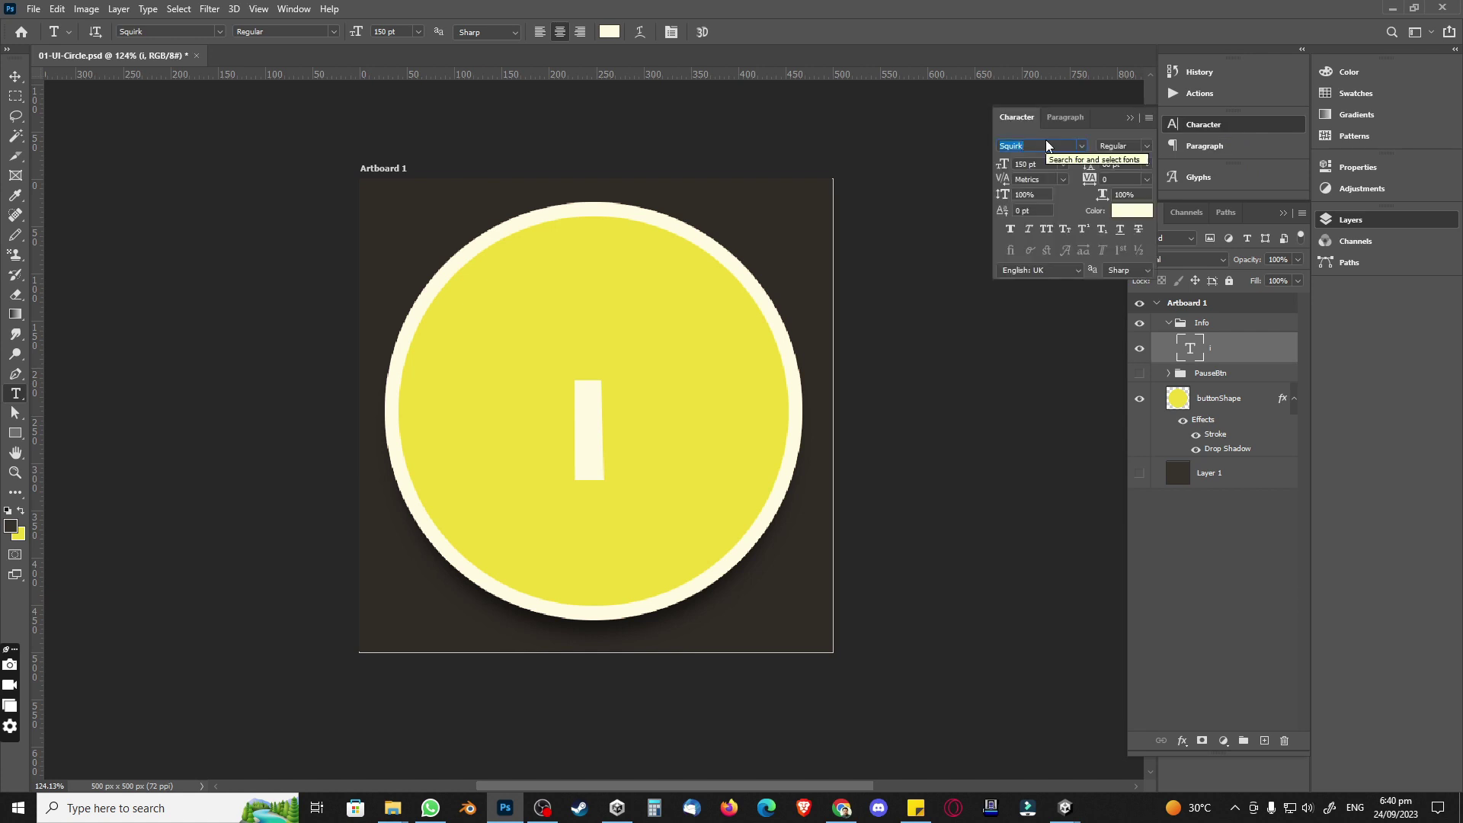
{"action": "type", "text": "Glue Gun"}
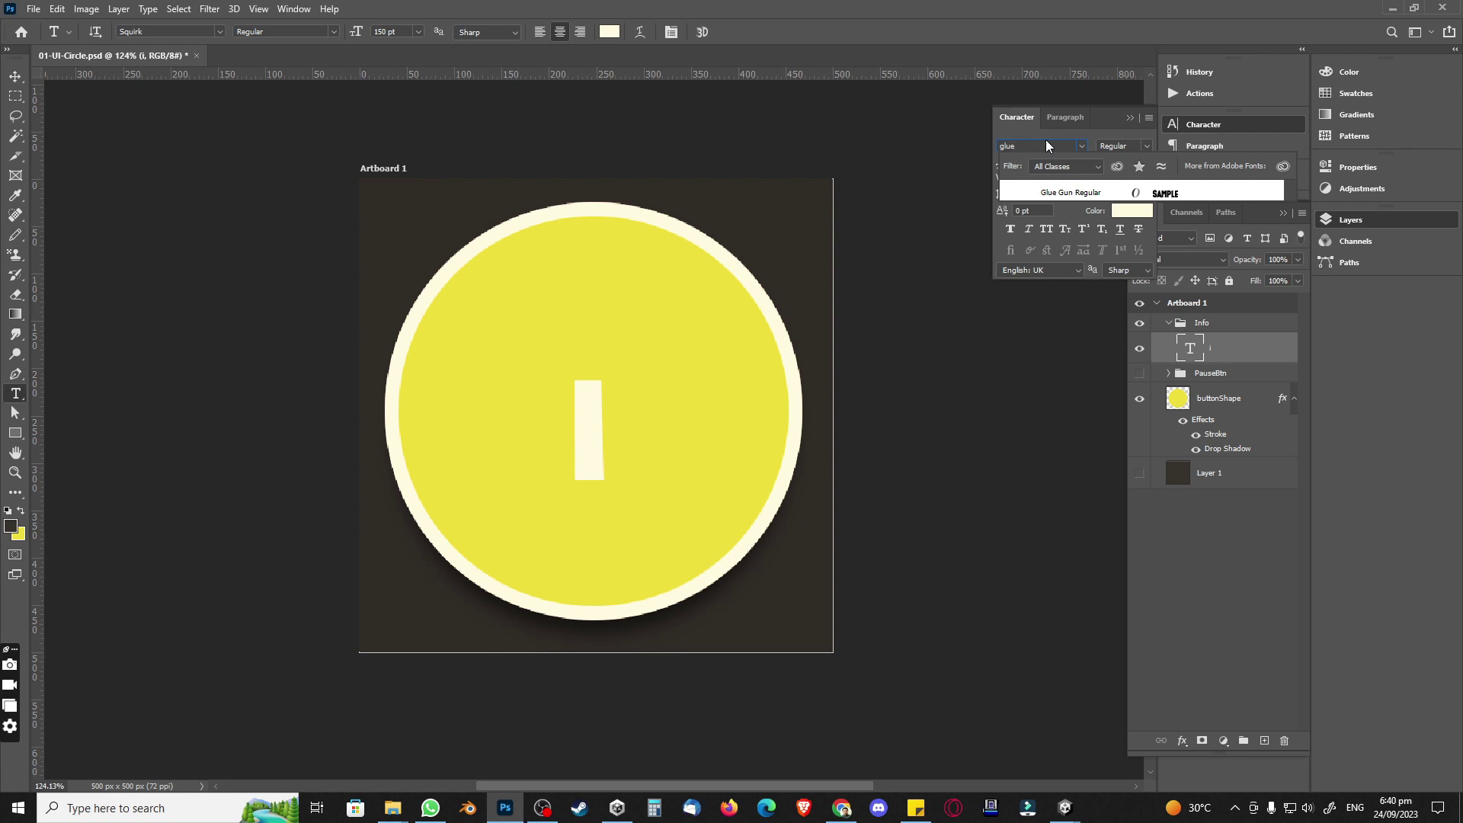
{"action": "left_click", "coordinate": [1066, 192]}
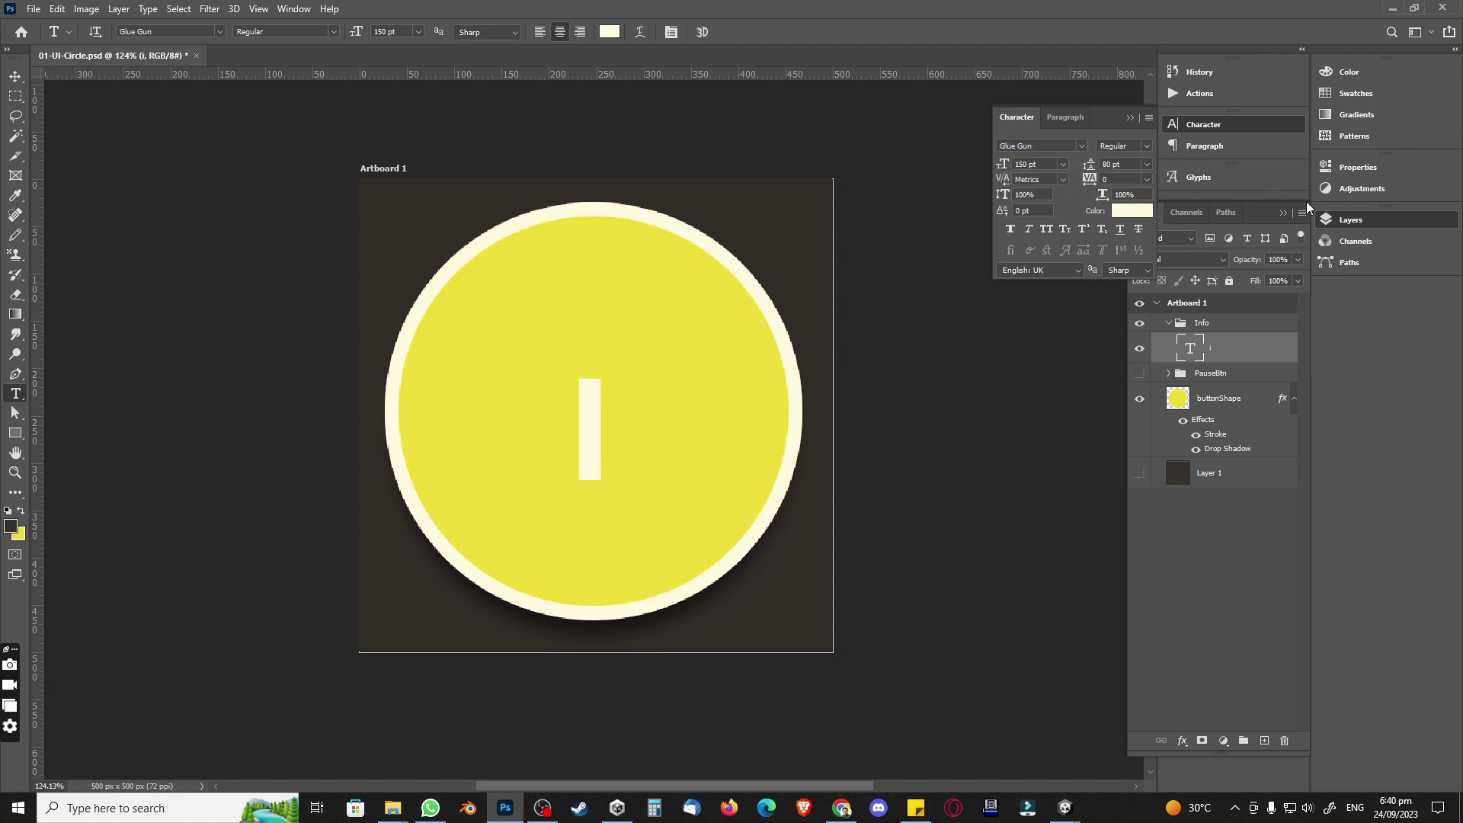
{"action": "left_click", "coordinate": [1345, 223]}
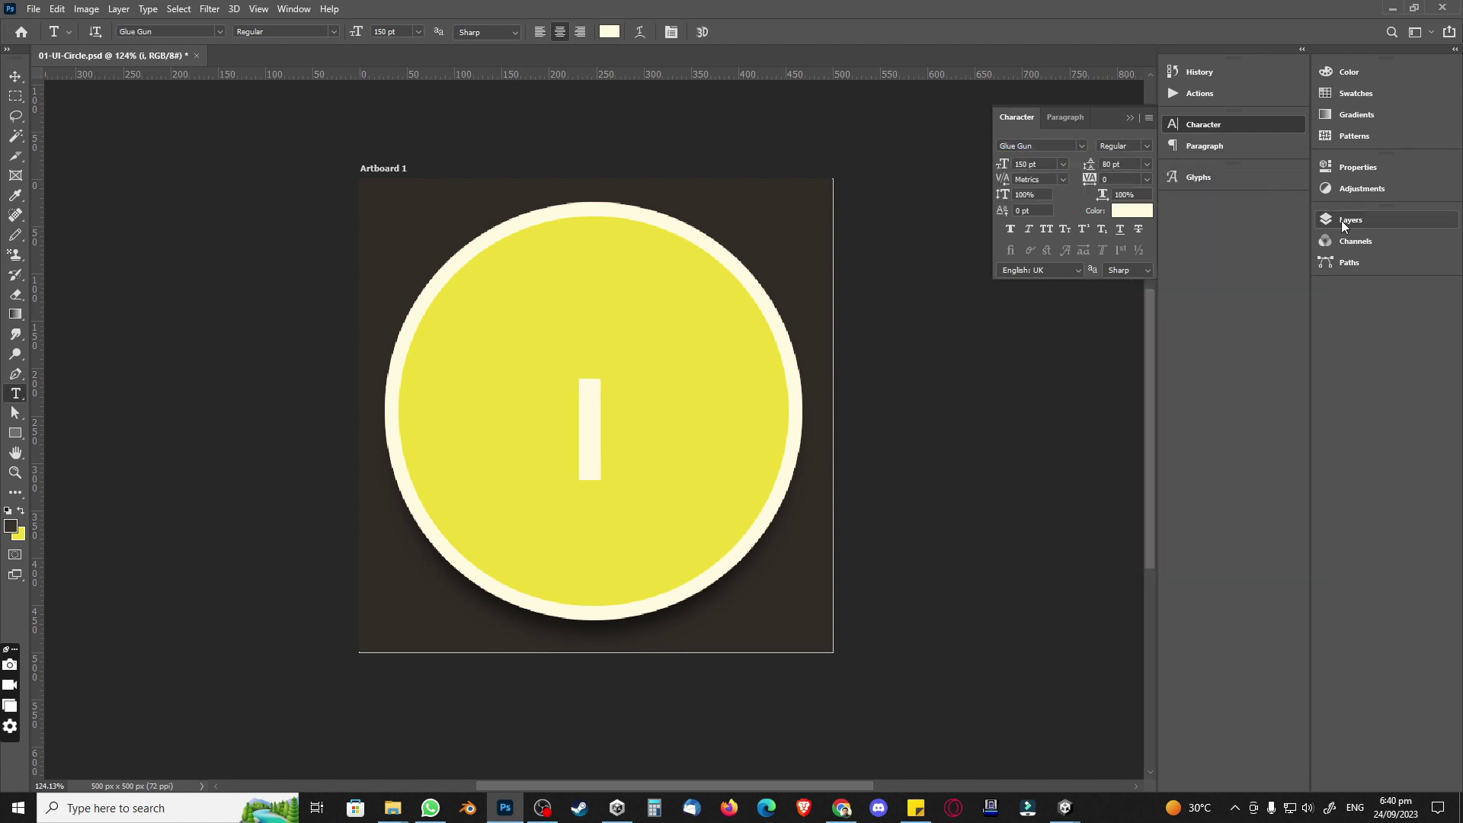
Step: Replace the text on the button with a capital "I" and set its font size to 200 pt
{"action": "double_click", "coordinate": [595, 416]}
{"action": "left_click", "coordinate": [599, 414]}
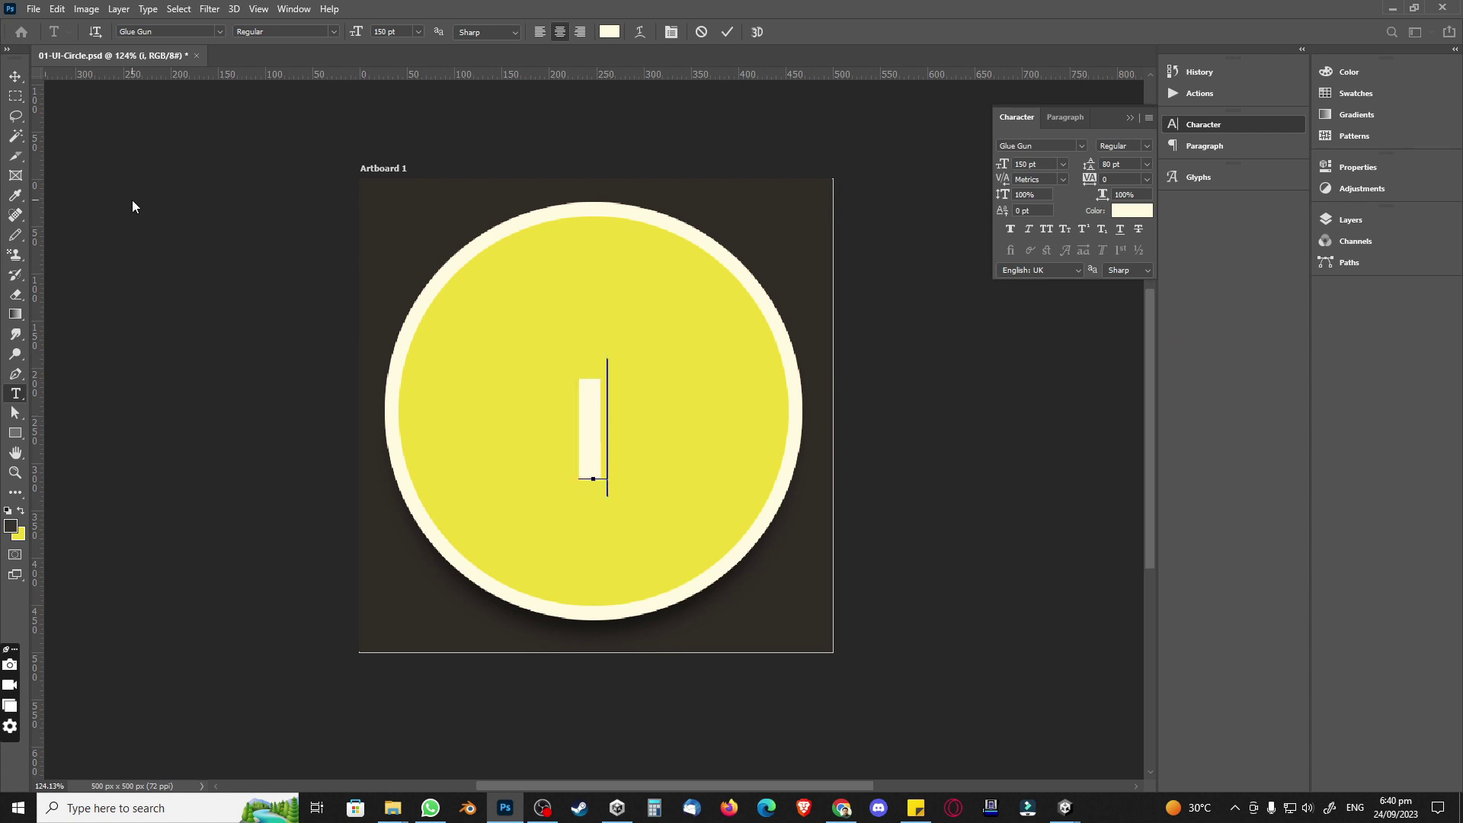
{"action": "left_click", "coordinate": [15, 76]}
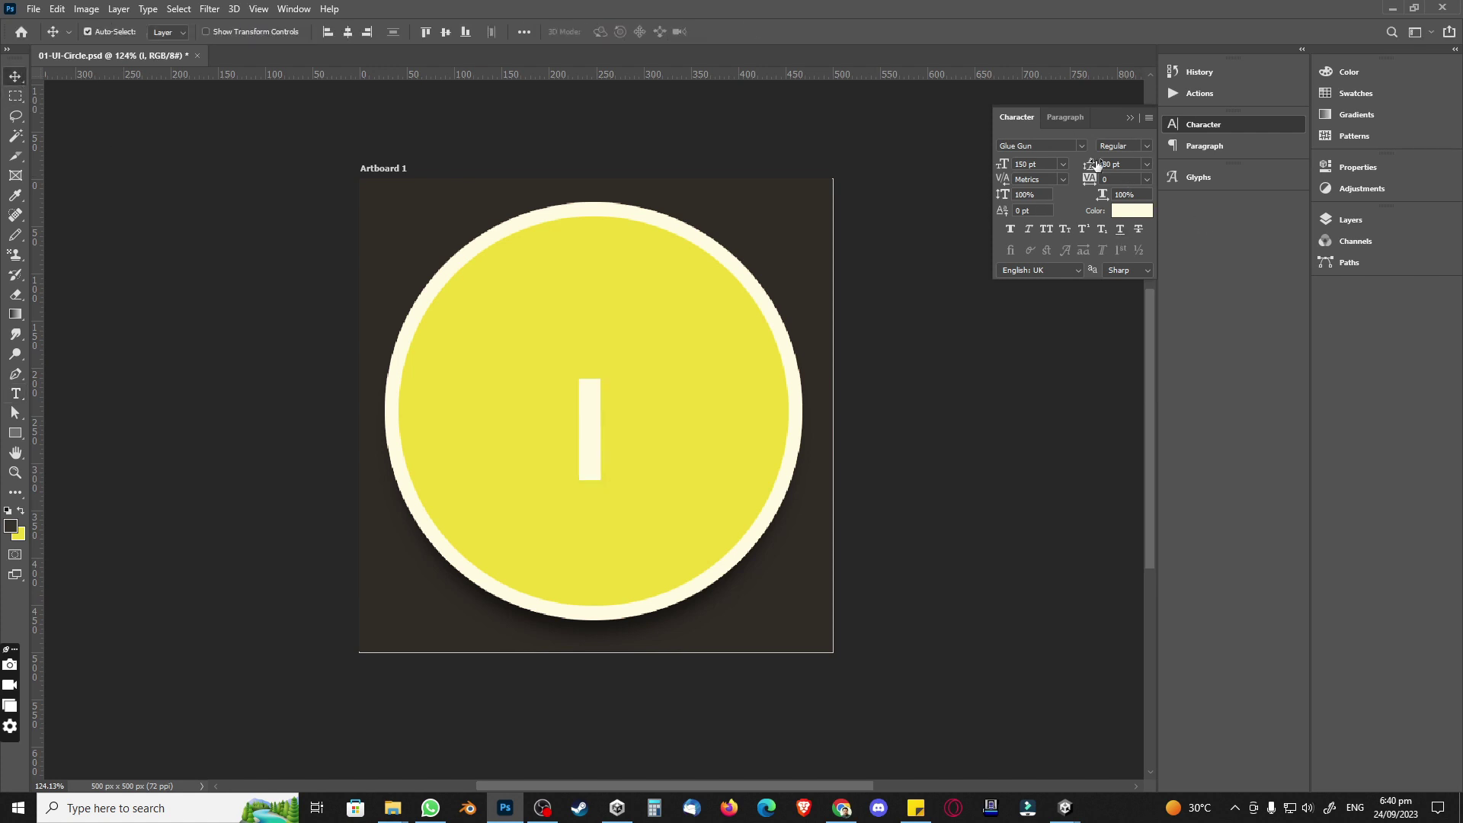
{"action": "left_click", "coordinate": [1042, 163]}
{"action": "type", "text": "200"}
{"action": "key", "text": "Return"}
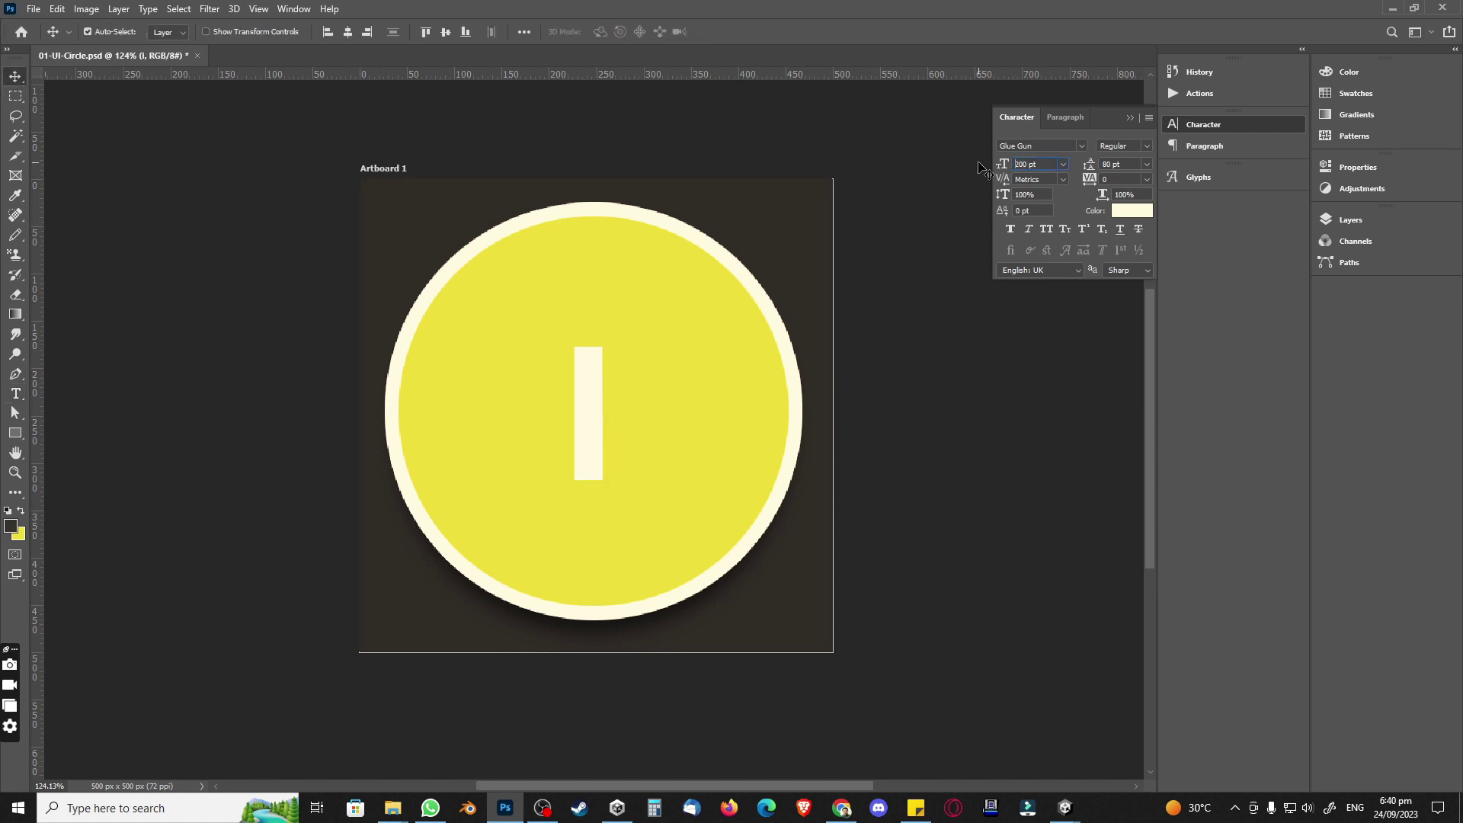
{"action": "left_click", "coordinate": [1219, 127]}
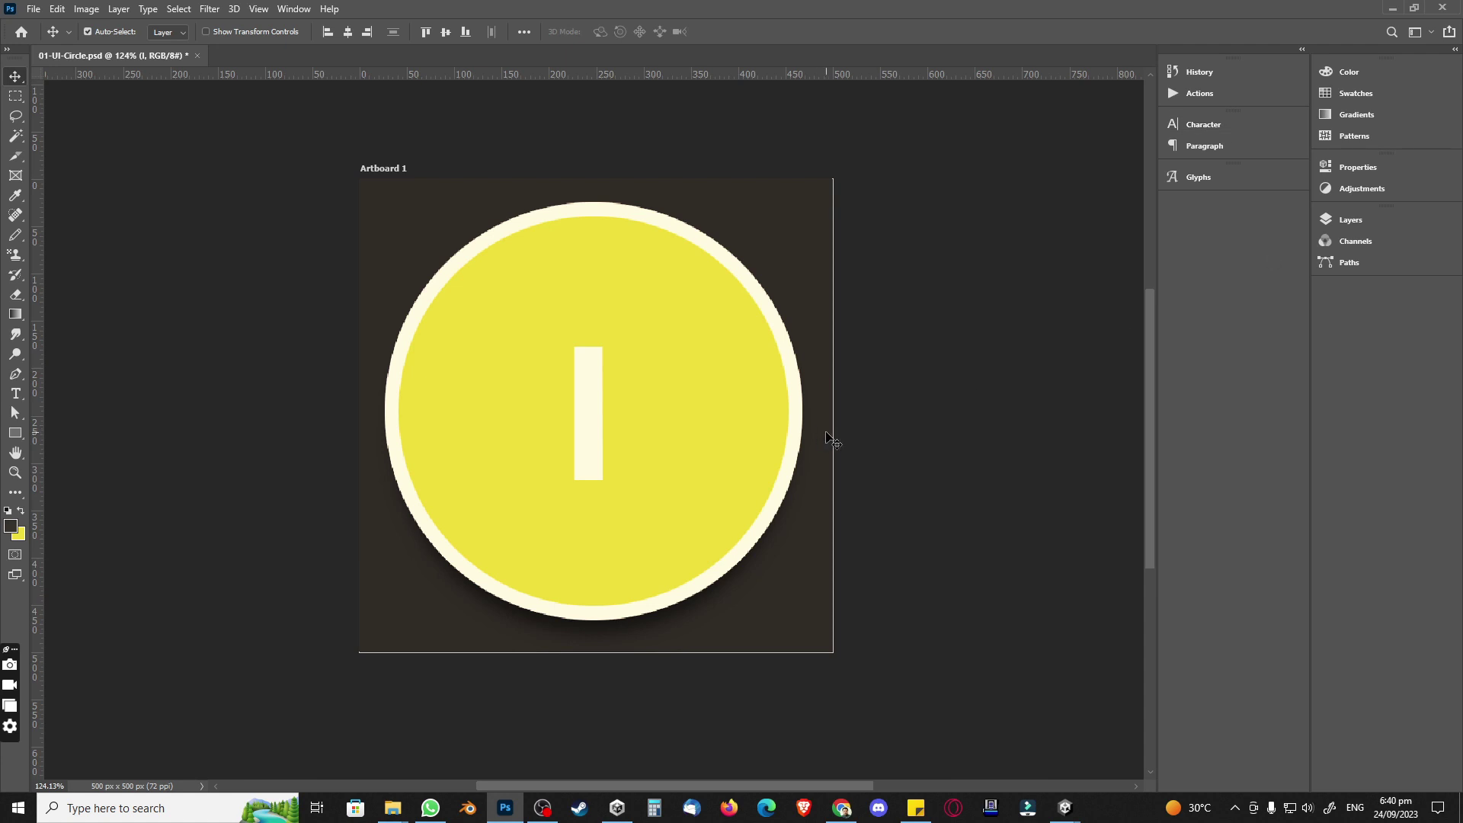
Step: Move the letter straight down by about 30 px on the button to leave room for a dot
{"action": "key", "text": "shift+Down"}
{"action": "key", "text": "shift+Down"}
{"action": "key", "text": "shift+Down"}
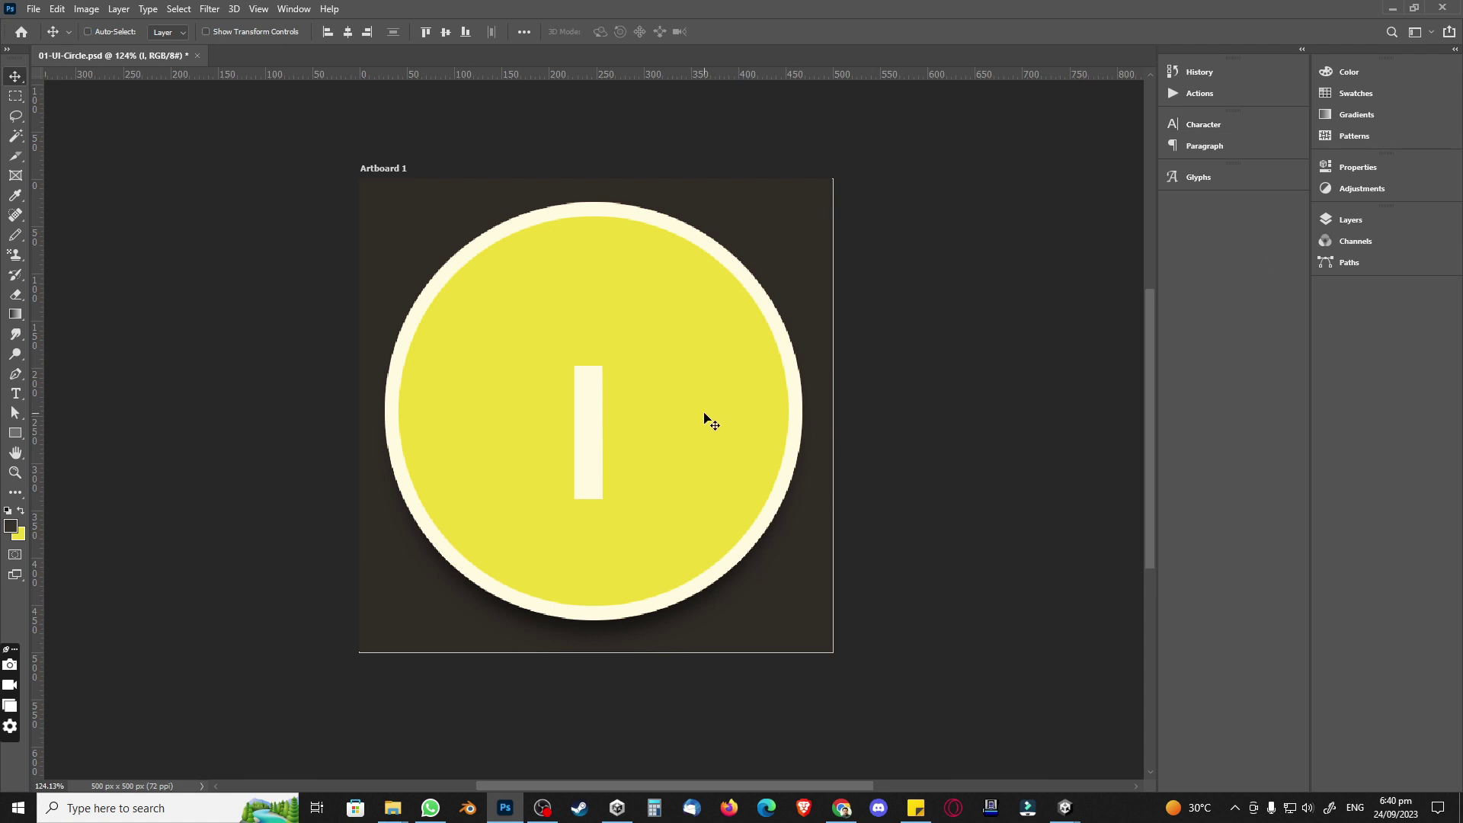
Step: Add a new layer in the Info group and make a circular marquee selection about 70 px wide above the letter
{"action": "left_click", "coordinate": [15, 96]}
{"action": "left_click", "coordinate": [99, 97]}
{"action": "left_click", "coordinate": [15, 98]}
{"action": "left_click", "coordinate": [99, 113]}
{"action": "left_click", "coordinate": [1351, 220]}
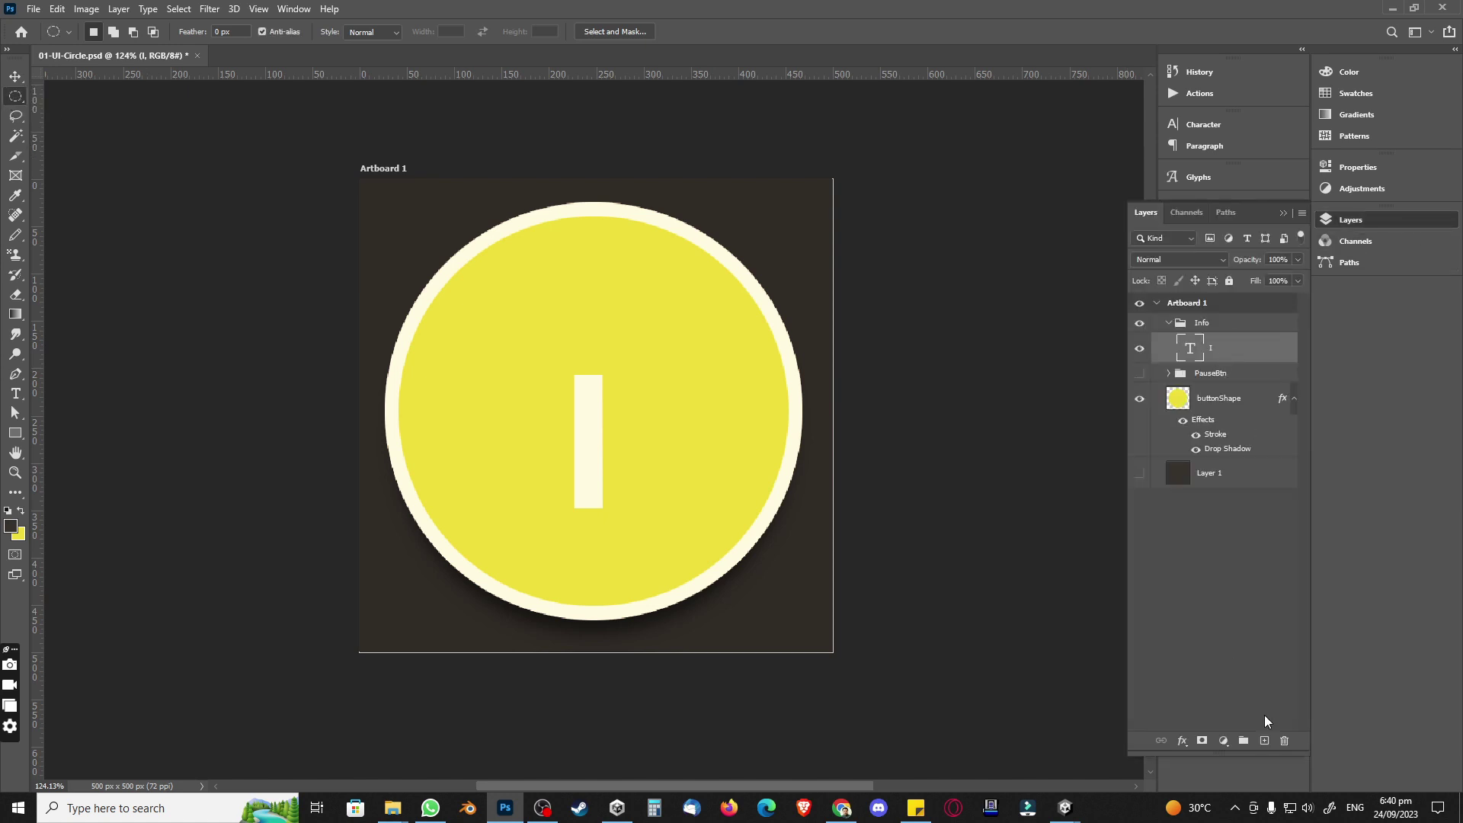
{"action": "left_click", "coordinate": [1264, 741]}
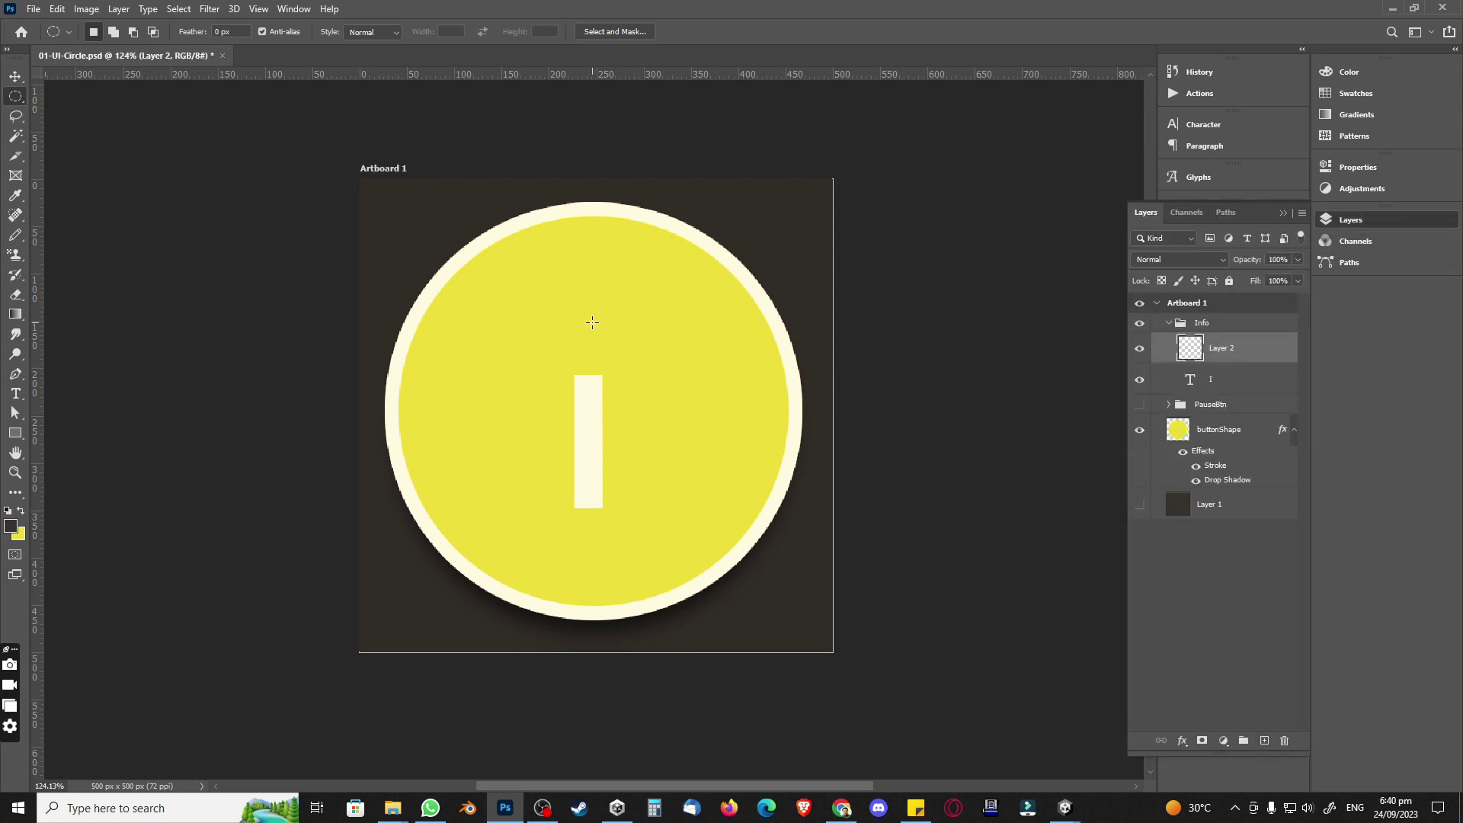
{"action": "left_click_drag", "start_coordinate": [559, 299], "coordinate": [634, 362]}
{"action": "key", "text": "ctrl+d"}
{"action": "left_click_drag", "start_coordinate": [555, 300], "coordinate": [620, 366]}
Step: Set the foreground color to ffffff and fill the circular selection above the letter with it
{"action": "left_click", "coordinate": [12, 526]}
{"action": "type", "text": "ffffff"}
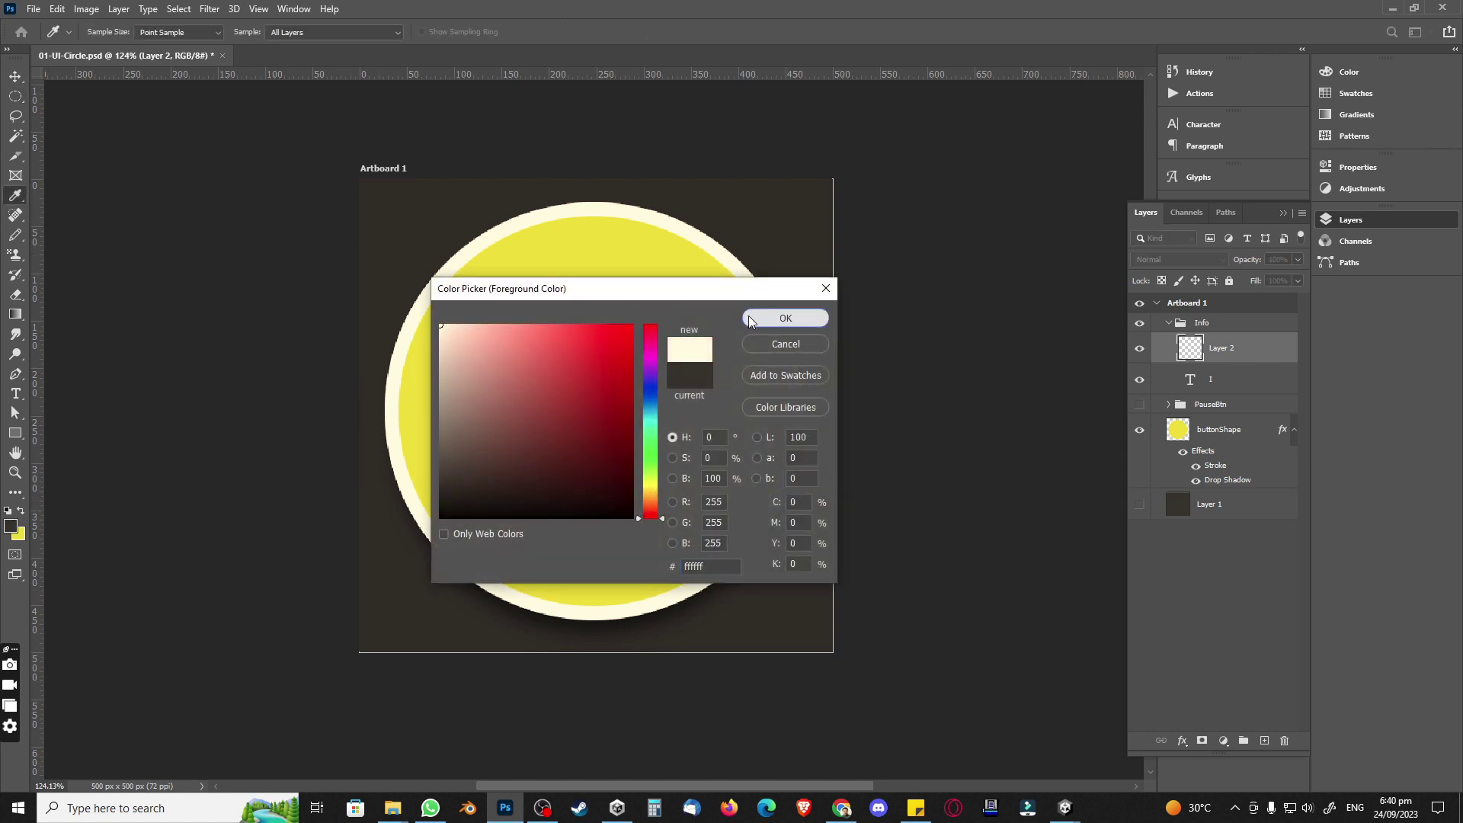
{"action": "left_click", "coordinate": [785, 319]}
{"action": "key", "text": "alt+BackSpace"}
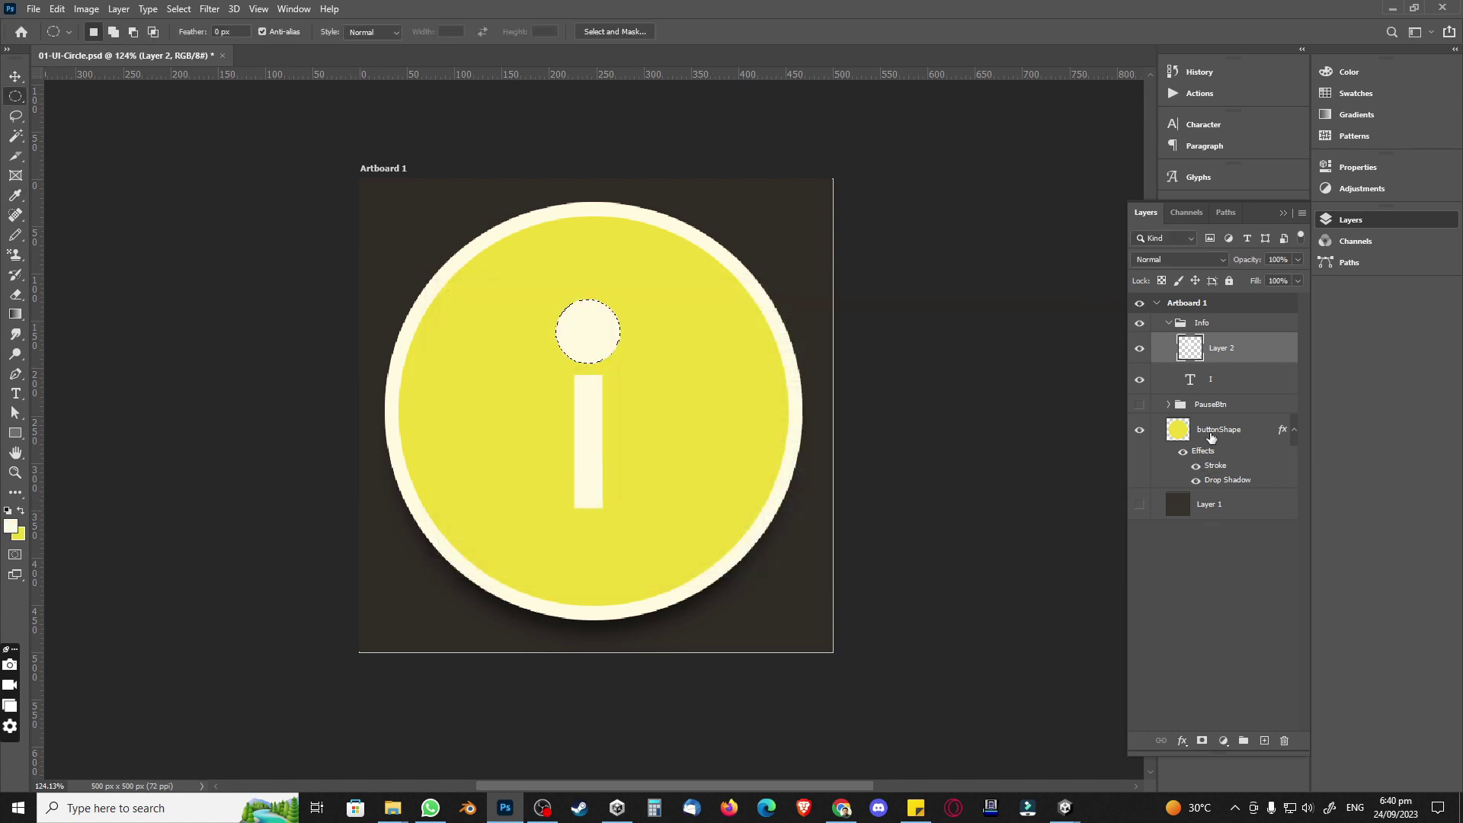
Step: Add a drop shadow to the letter I layer with 5 px distance, 5% spread and 5 px size
{"action": "left_click", "coordinate": [1210, 385]}
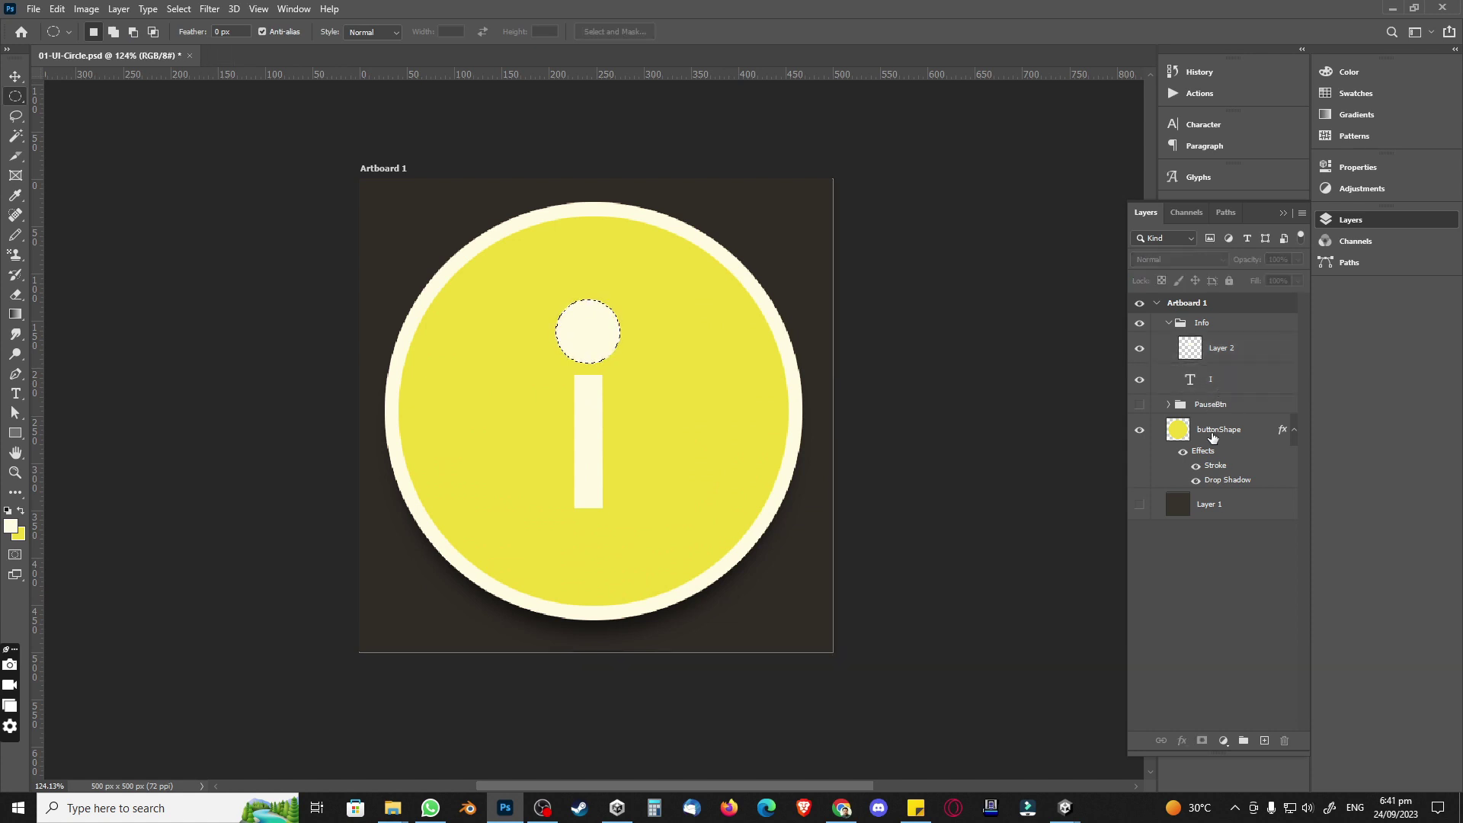
{"action": "left_click", "coordinate": [1213, 435]}
{"action": "right_click", "coordinate": [1225, 382]}
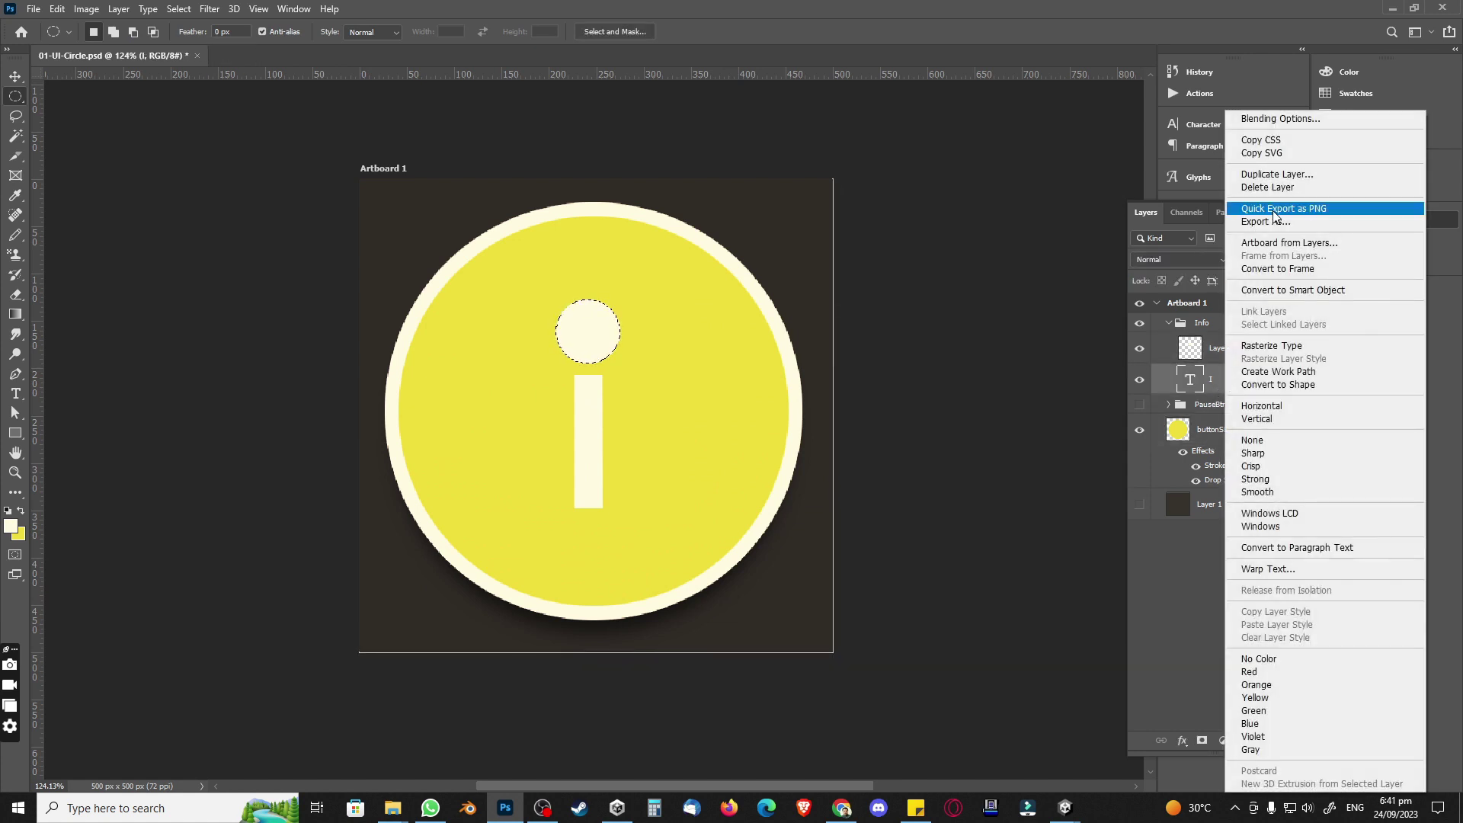
{"action": "left_click", "coordinate": [1269, 166]}
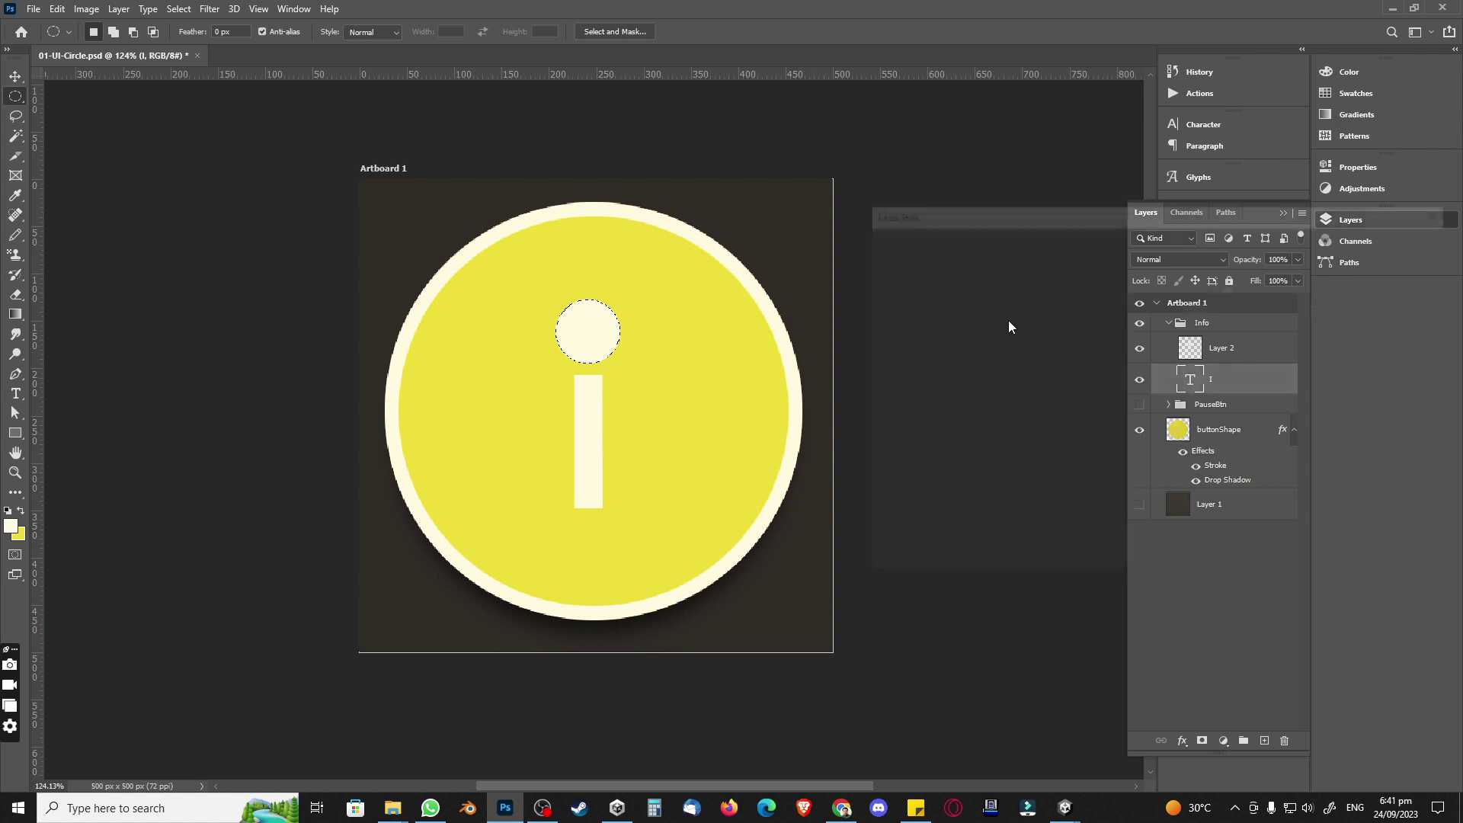
{"action": "left_click", "coordinate": [918, 502]}
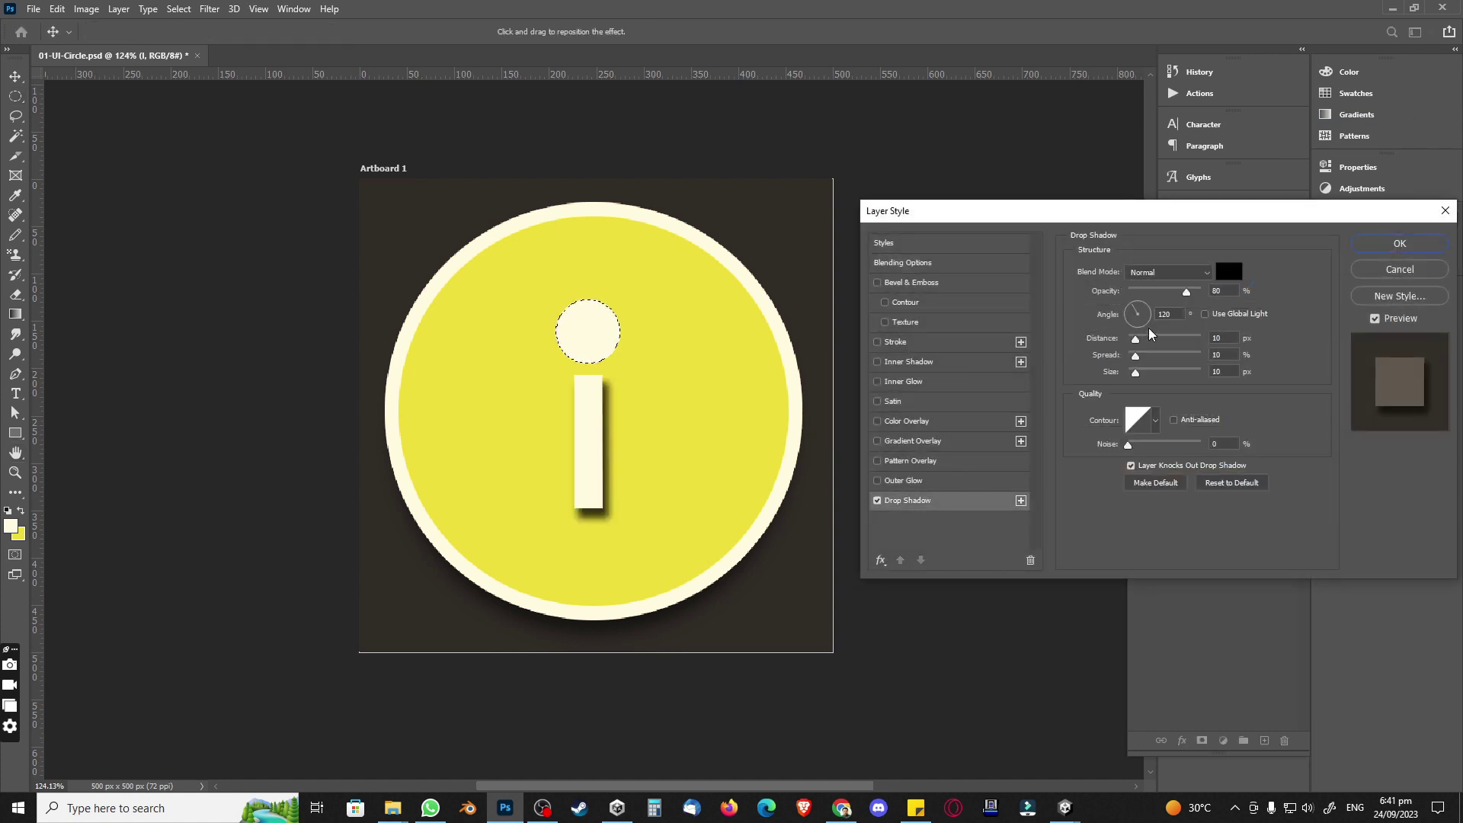
{"action": "left_click", "coordinate": [1222, 340]}
{"action": "type", "text": "5"}
{"action": "key", "text": "Tab"}
{"action": "type", "text": "5"}
{"action": "key", "text": "Tab"}
{"action": "type", "text": "5"}
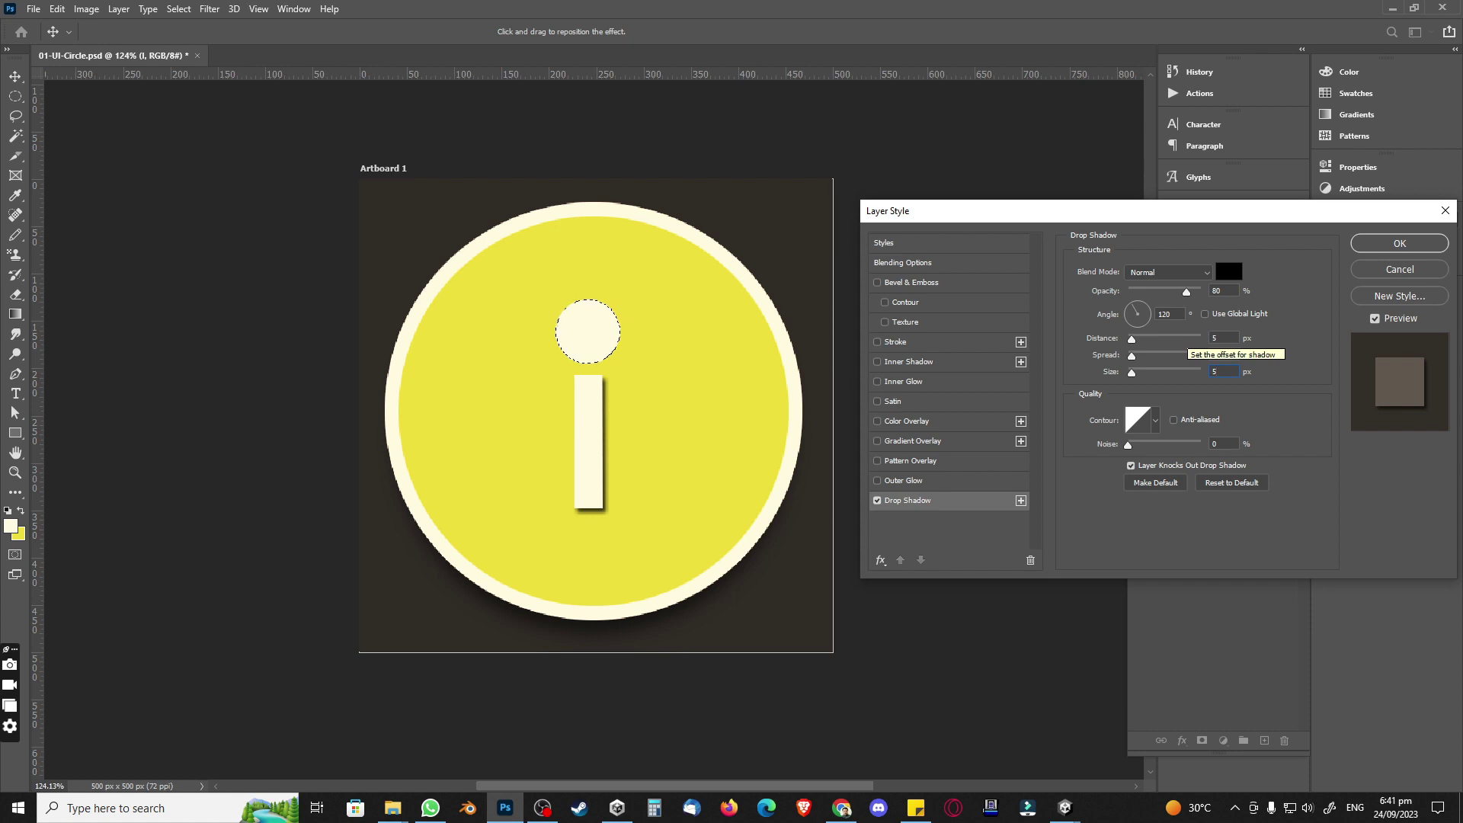
{"action": "left_click", "coordinate": [1400, 243]}
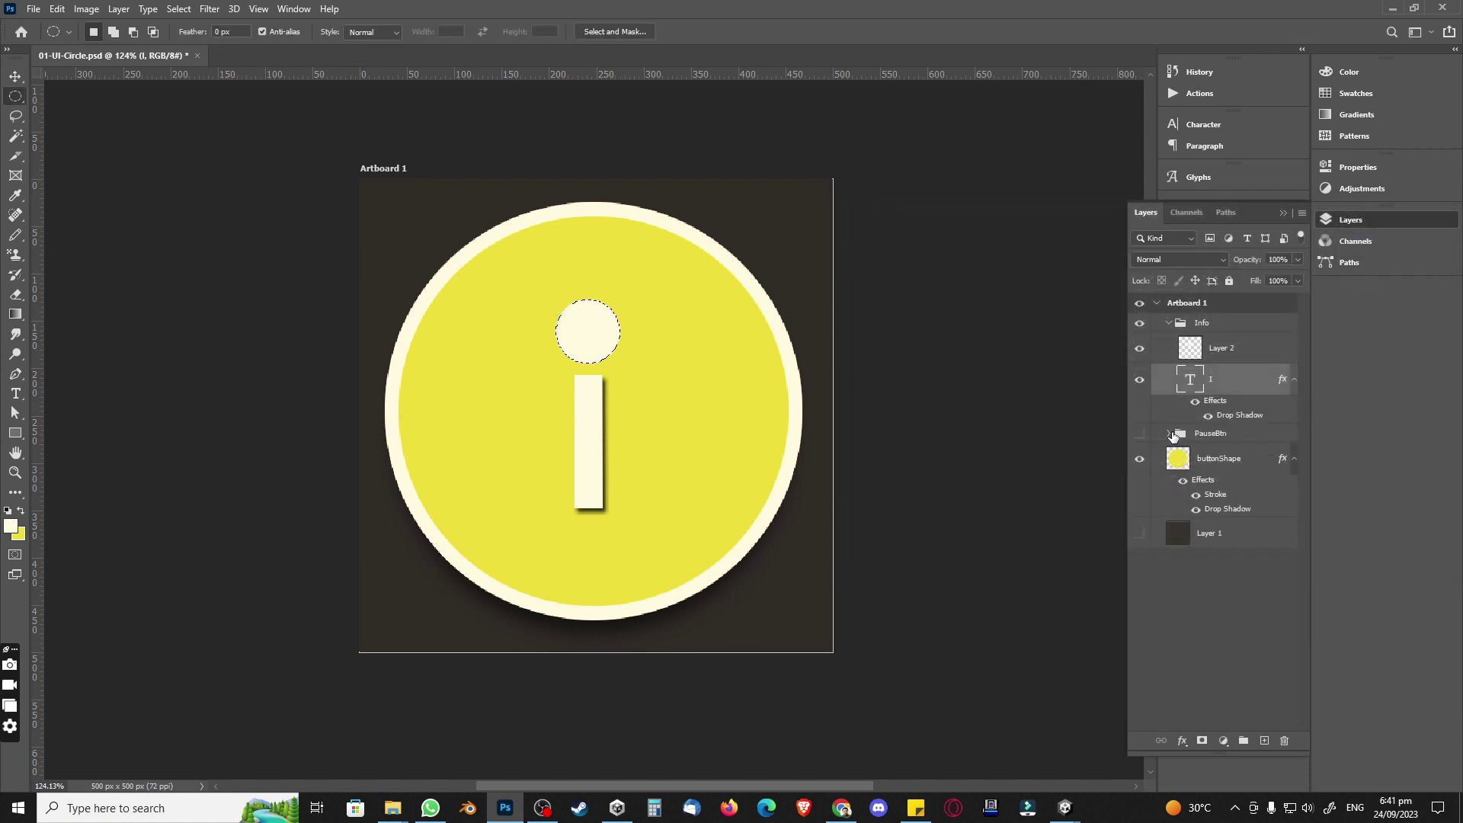
Step: Copy the layer style of the pause icon and paste it onto the dot layer and the letter I layer
{"action": "left_click", "coordinate": [1170, 434]}
{"action": "right_click", "coordinate": [1228, 461]}
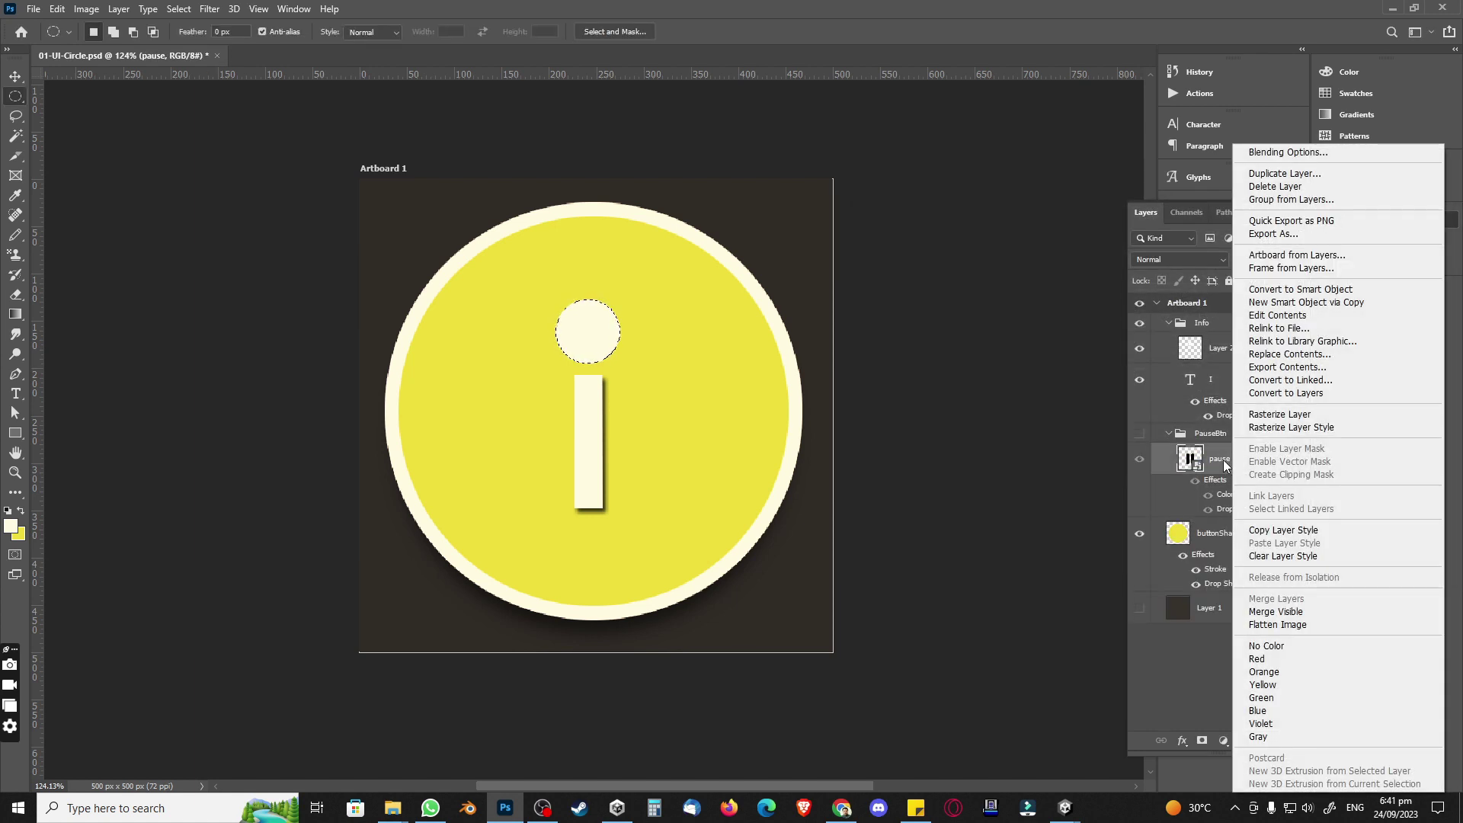
{"action": "left_click", "coordinate": [1285, 530]}
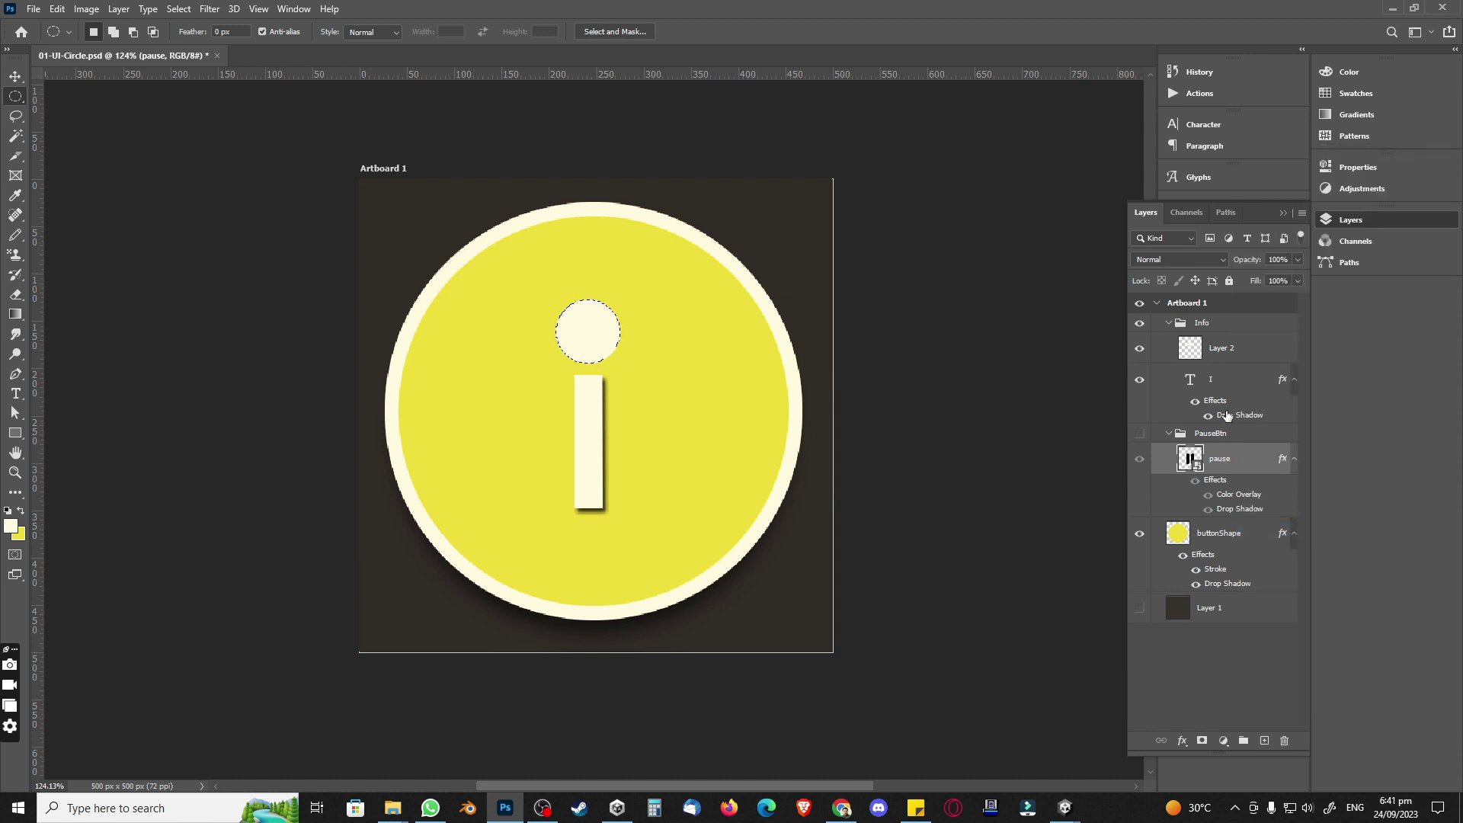
{"action": "right_click", "coordinate": [1225, 355]}
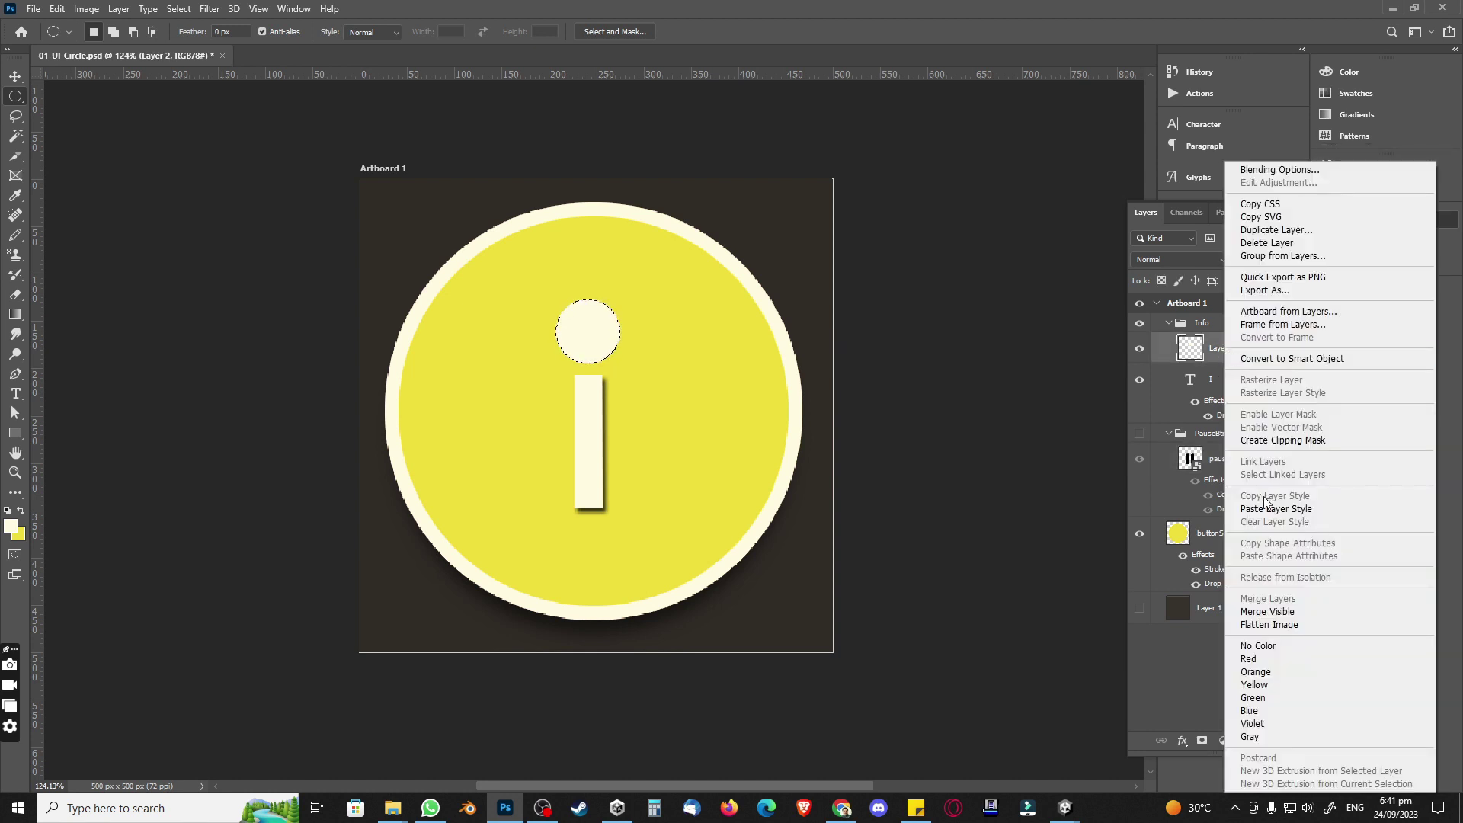
{"action": "left_click", "coordinate": [1267, 508]}
{"action": "right_click", "coordinate": [1225, 429]}
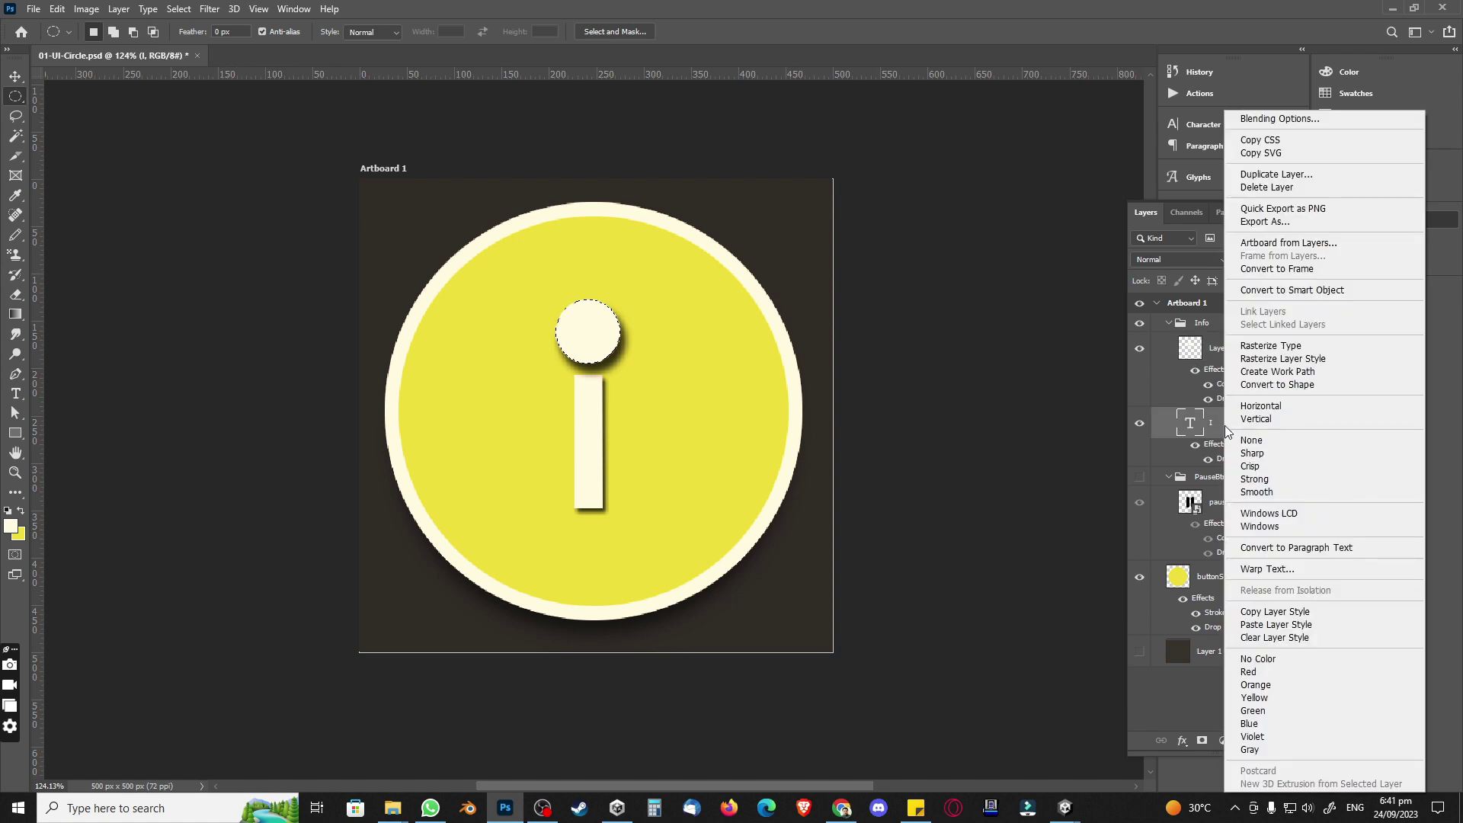
{"action": "left_click", "coordinate": [1275, 625]}
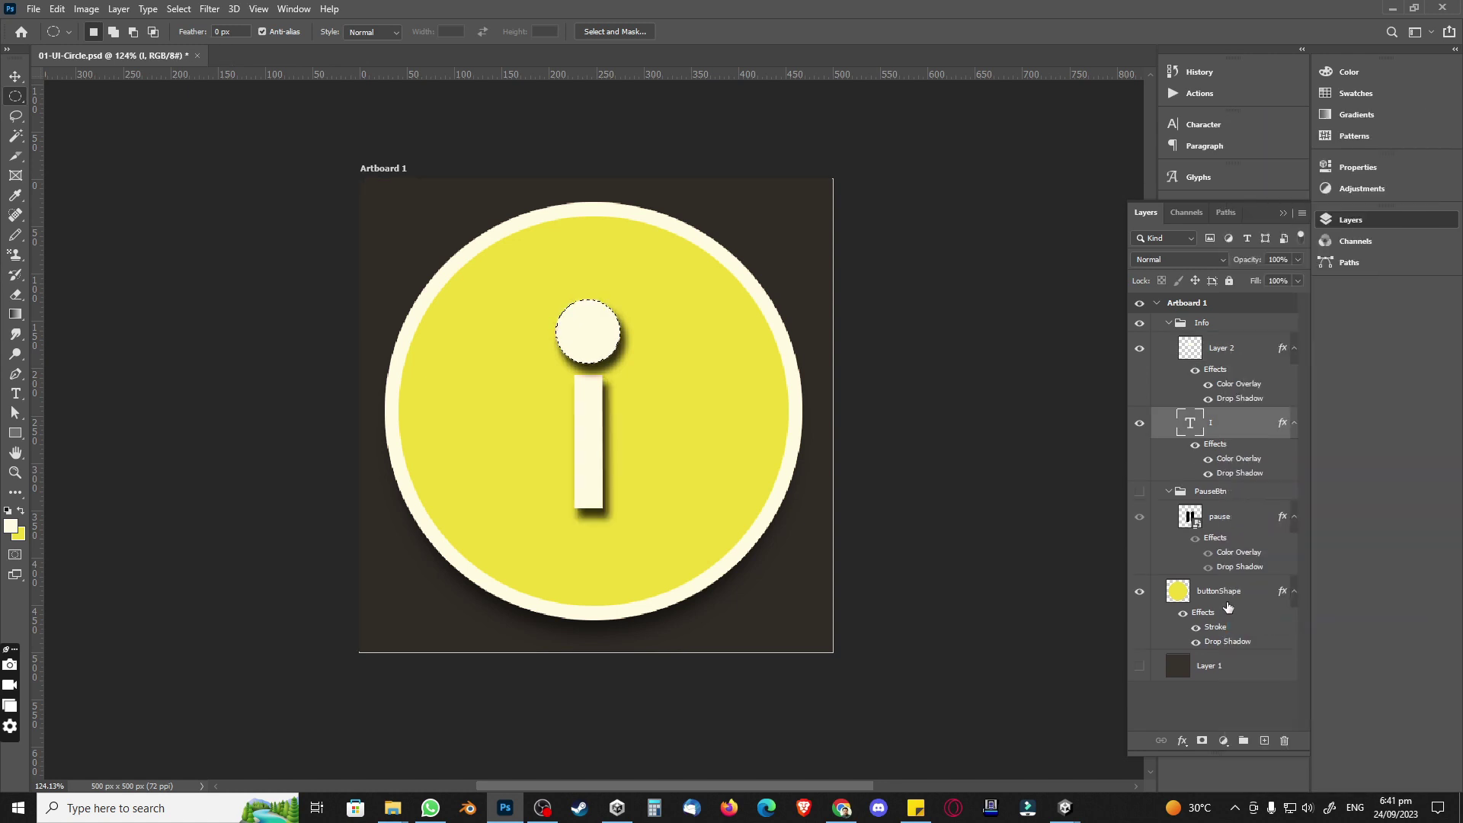
Step: Clear the circular selection around the dot and switch to the Rectangular Marquee tool
{"action": "left_click", "coordinate": [1351, 219]}
{"action": "right_click", "coordinate": [16, 96]}
{"action": "left_click", "coordinate": [50, 99]}
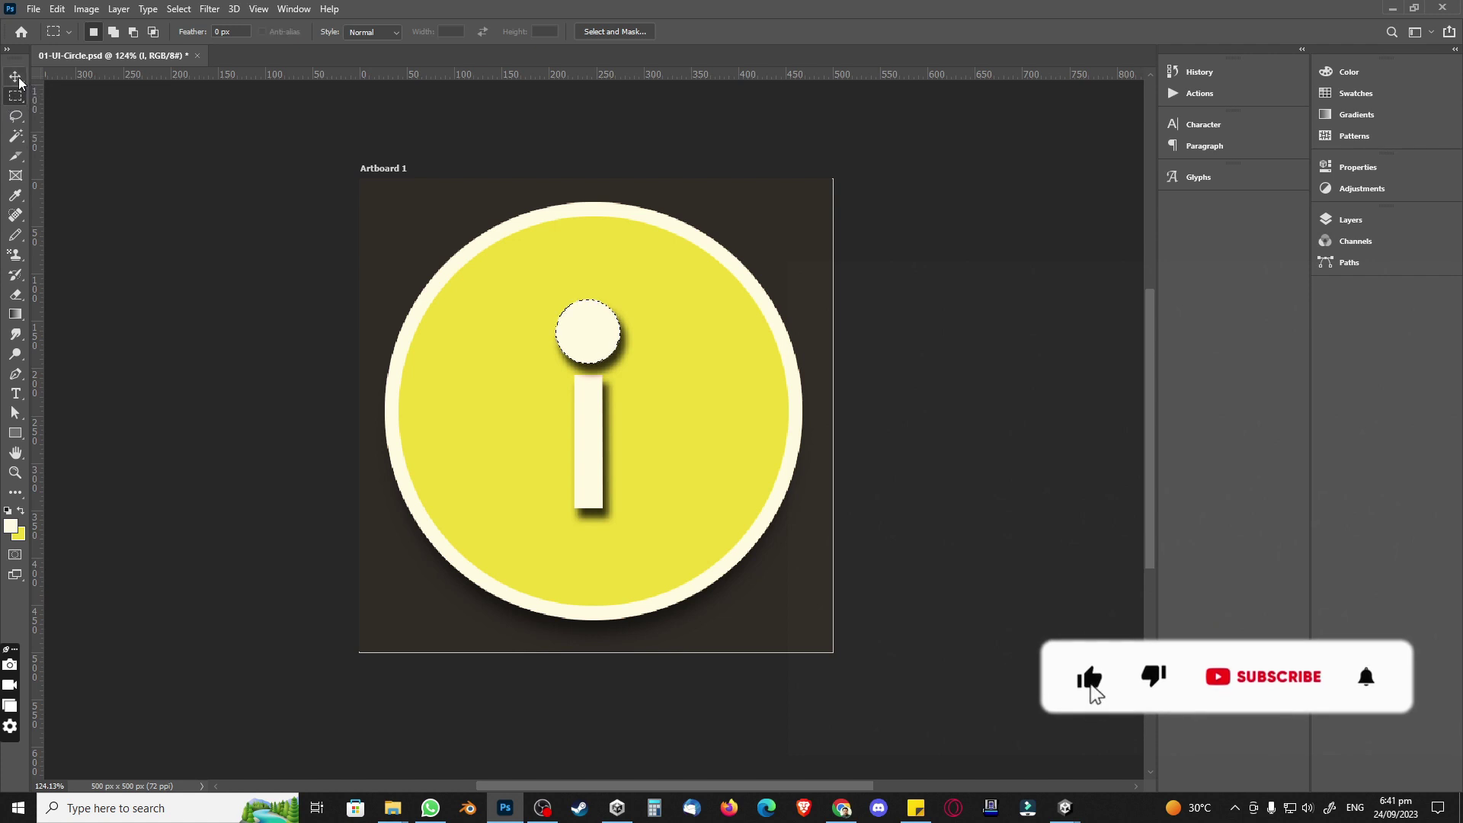
{"action": "key", "text": "v"}
{"action": "key", "text": "z"}
{"action": "left_click", "coordinate": [406, 32]}
{"action": "key", "text": "ctrl+d"}
{"action": "left_click", "coordinate": [15, 98]}
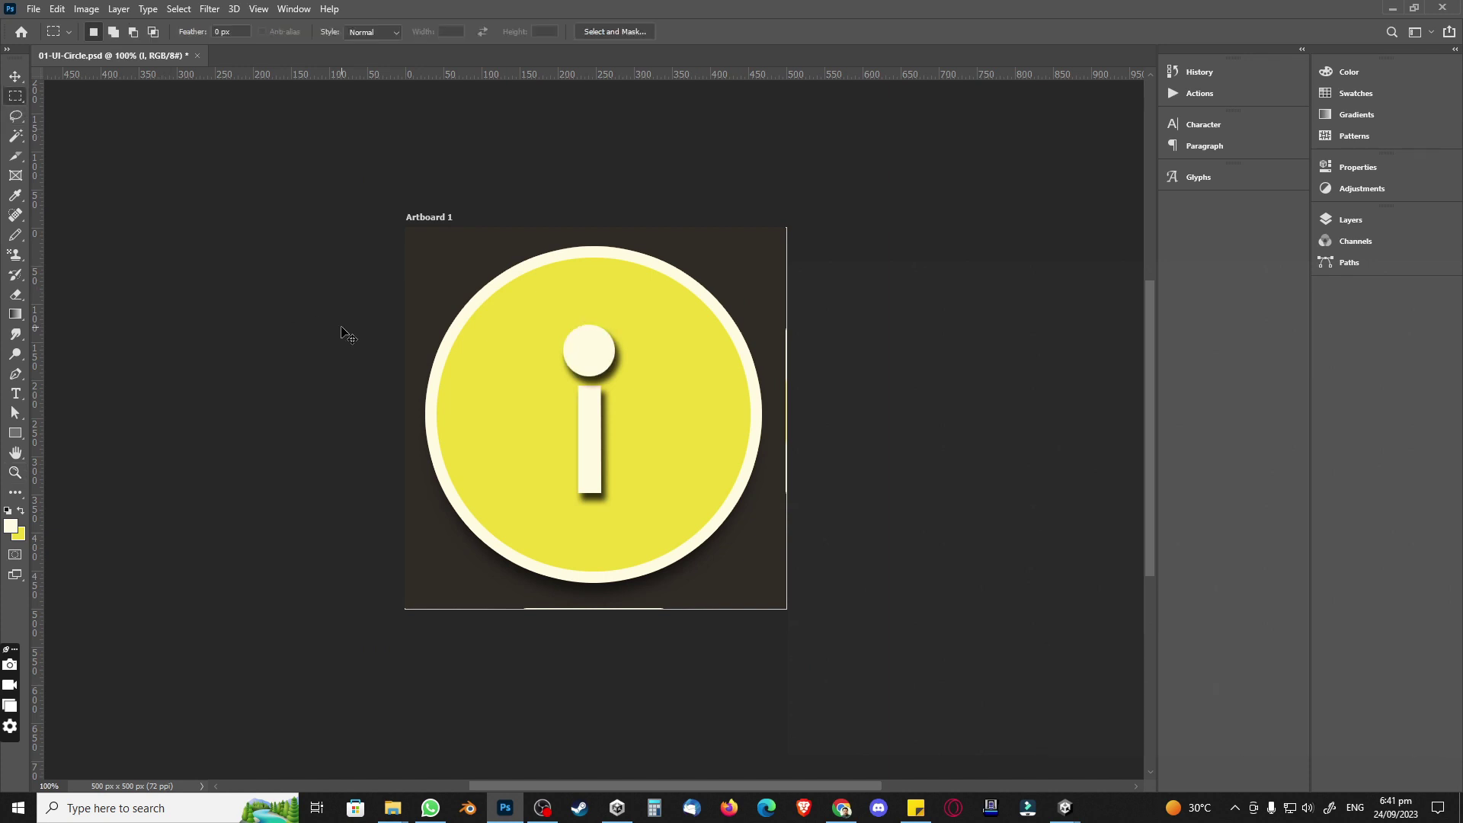
Step: Save the info button as a PNG named 02-InfoBtn in the 03-UI folder of 00-GameTutorials
{"action": "key", "text": "ctrl+shift+s"}
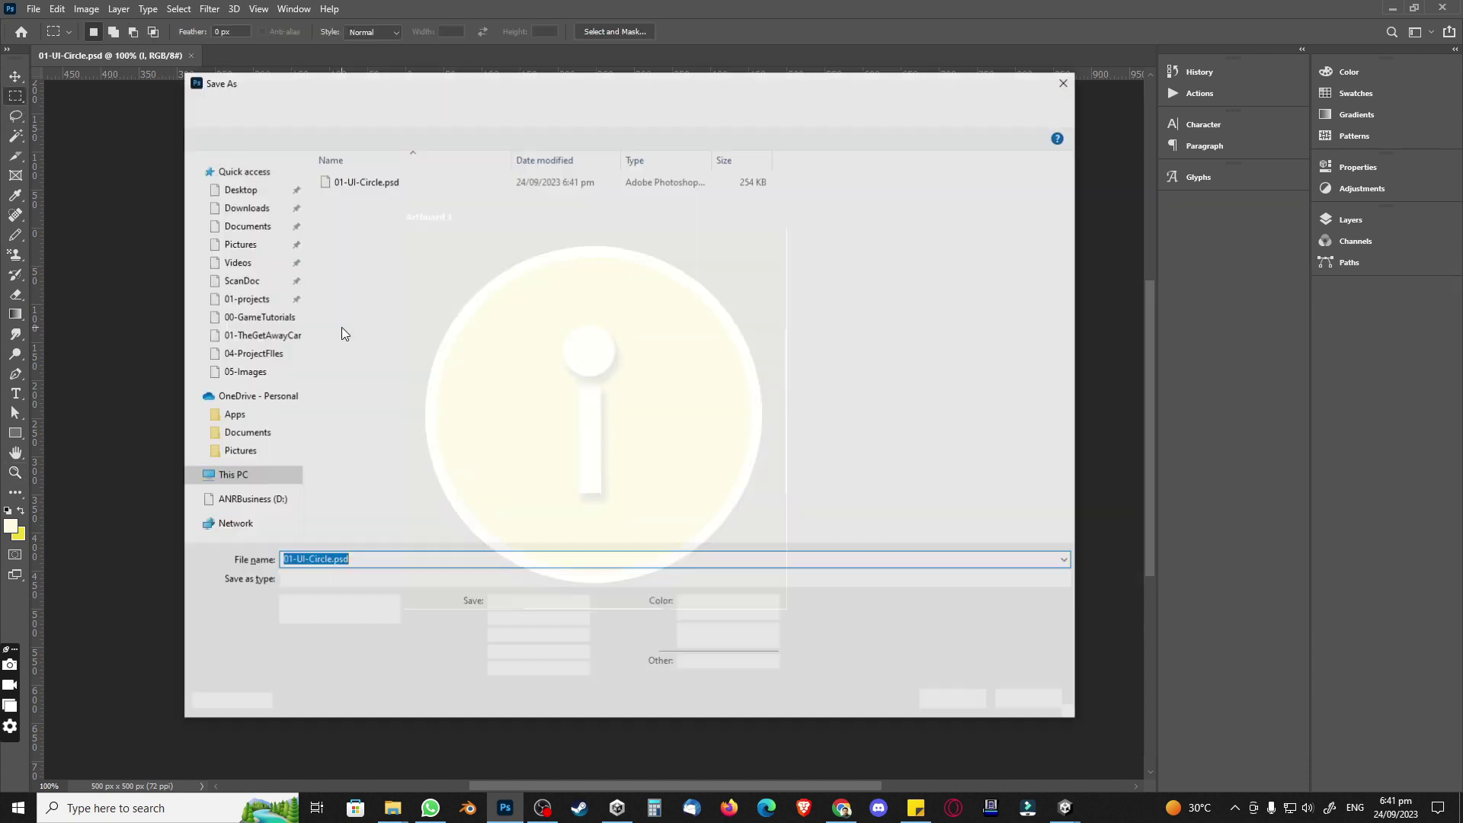
{"action": "left_click", "coordinate": [439, 112]}
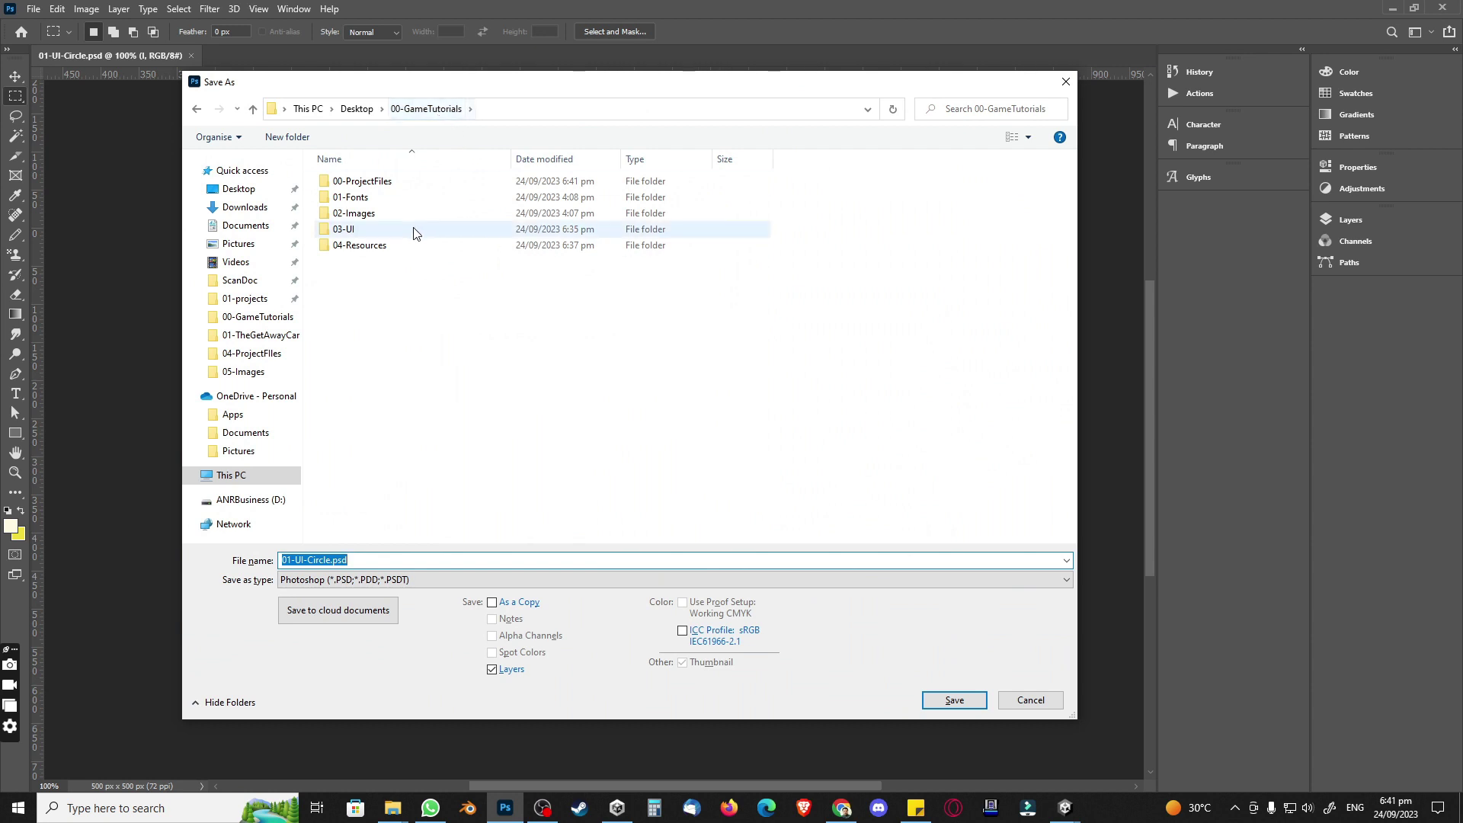
{"action": "double_click", "coordinate": [344, 230]}
{"action": "left_click", "coordinate": [374, 587]}
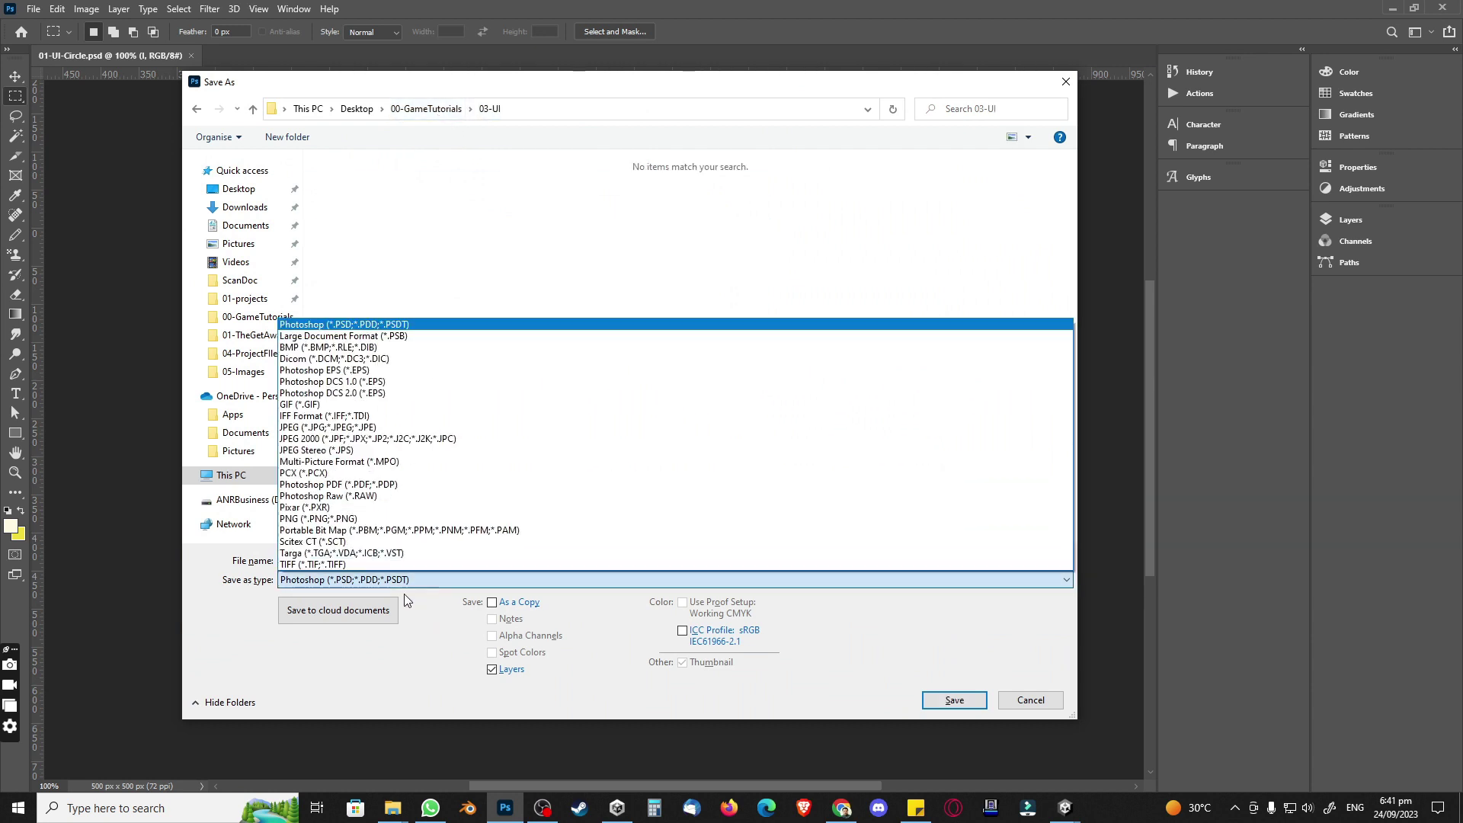
{"action": "left_click", "coordinate": [355, 534]}
{"action": "left_click", "coordinate": [359, 558]}
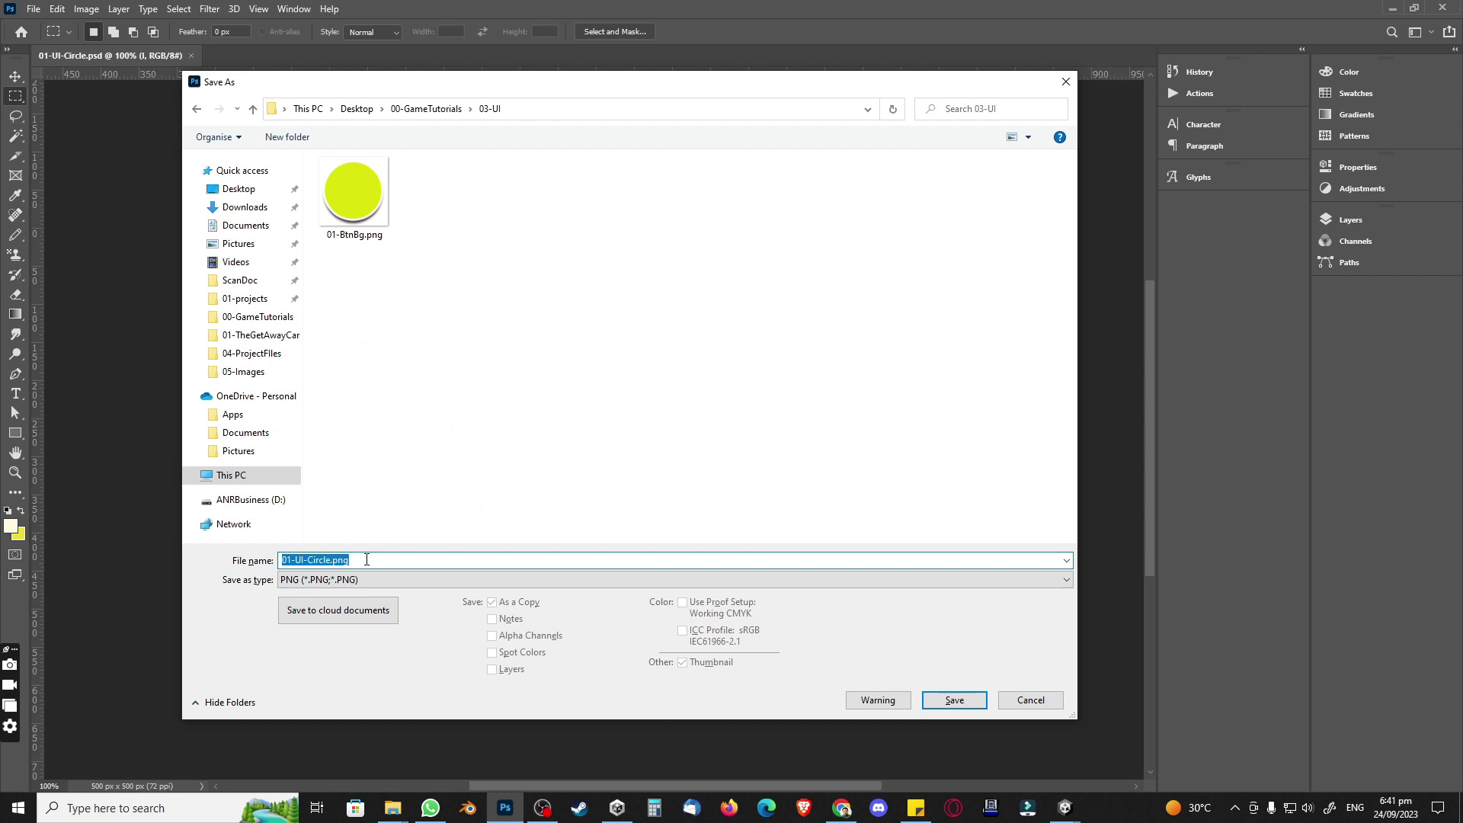
{"action": "type", "text": "02-InfoBtn"}
{"action": "key", "text": "Return"}
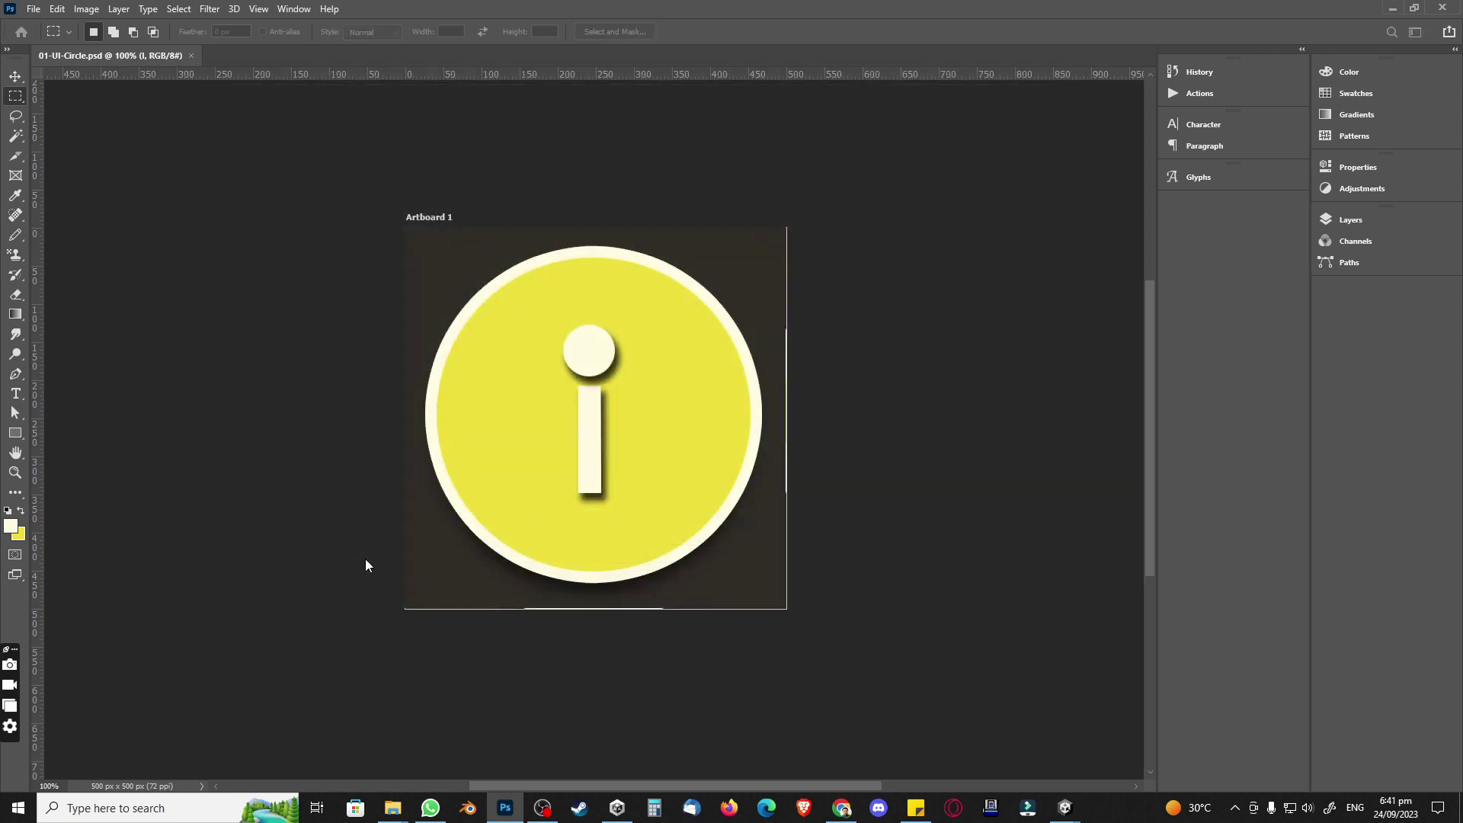
Step: Collapse and hide the Info group, and show the PauseBtn group on the button
{"action": "left_click", "coordinate": [1336, 220]}
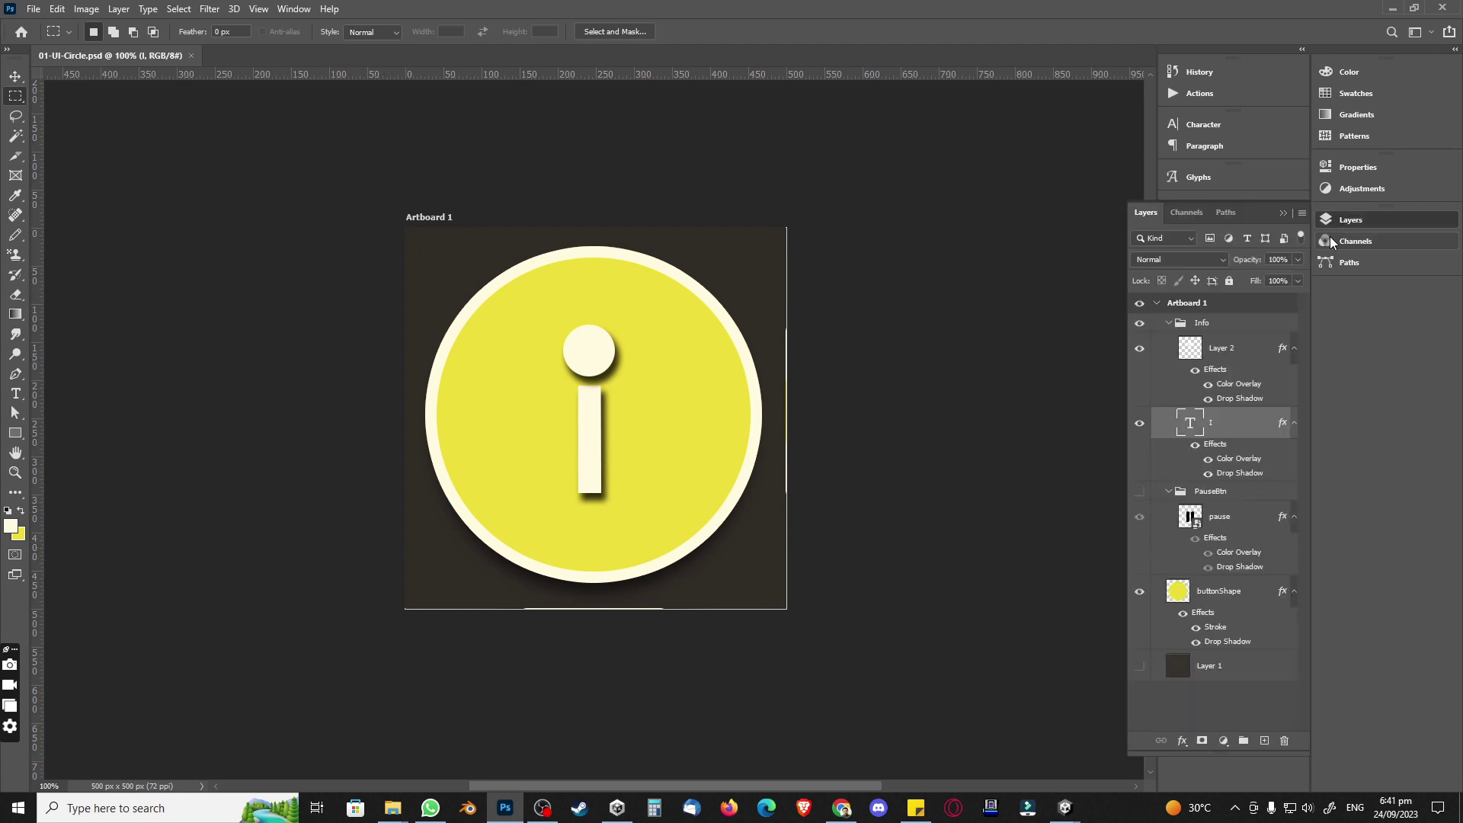
{"action": "left_click", "coordinate": [1174, 327]}
{"action": "left_click", "coordinate": [1168, 323]}
{"action": "left_click", "coordinate": [1139, 323]}
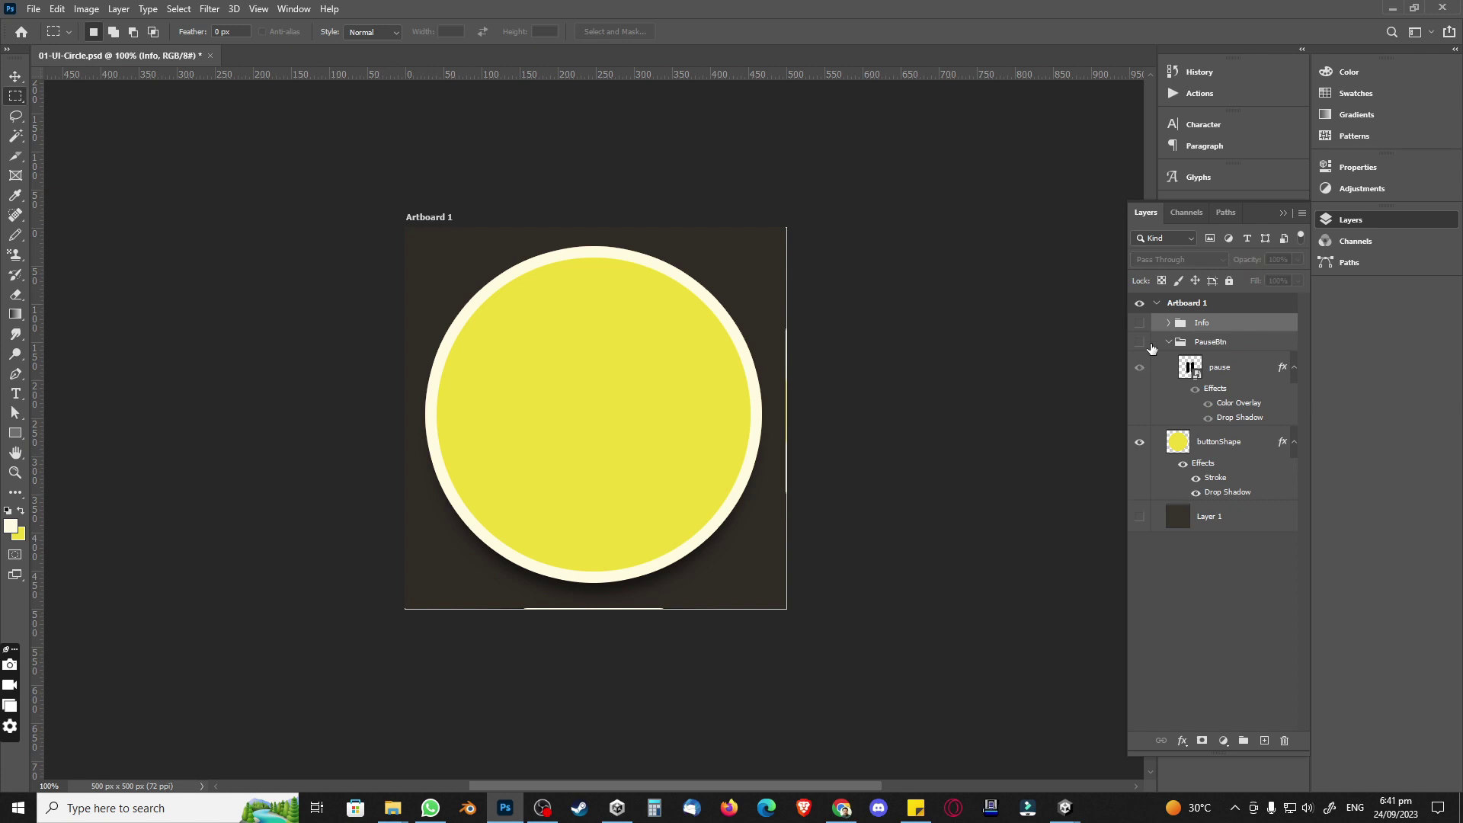
{"action": "left_click", "coordinate": [1140, 343]}
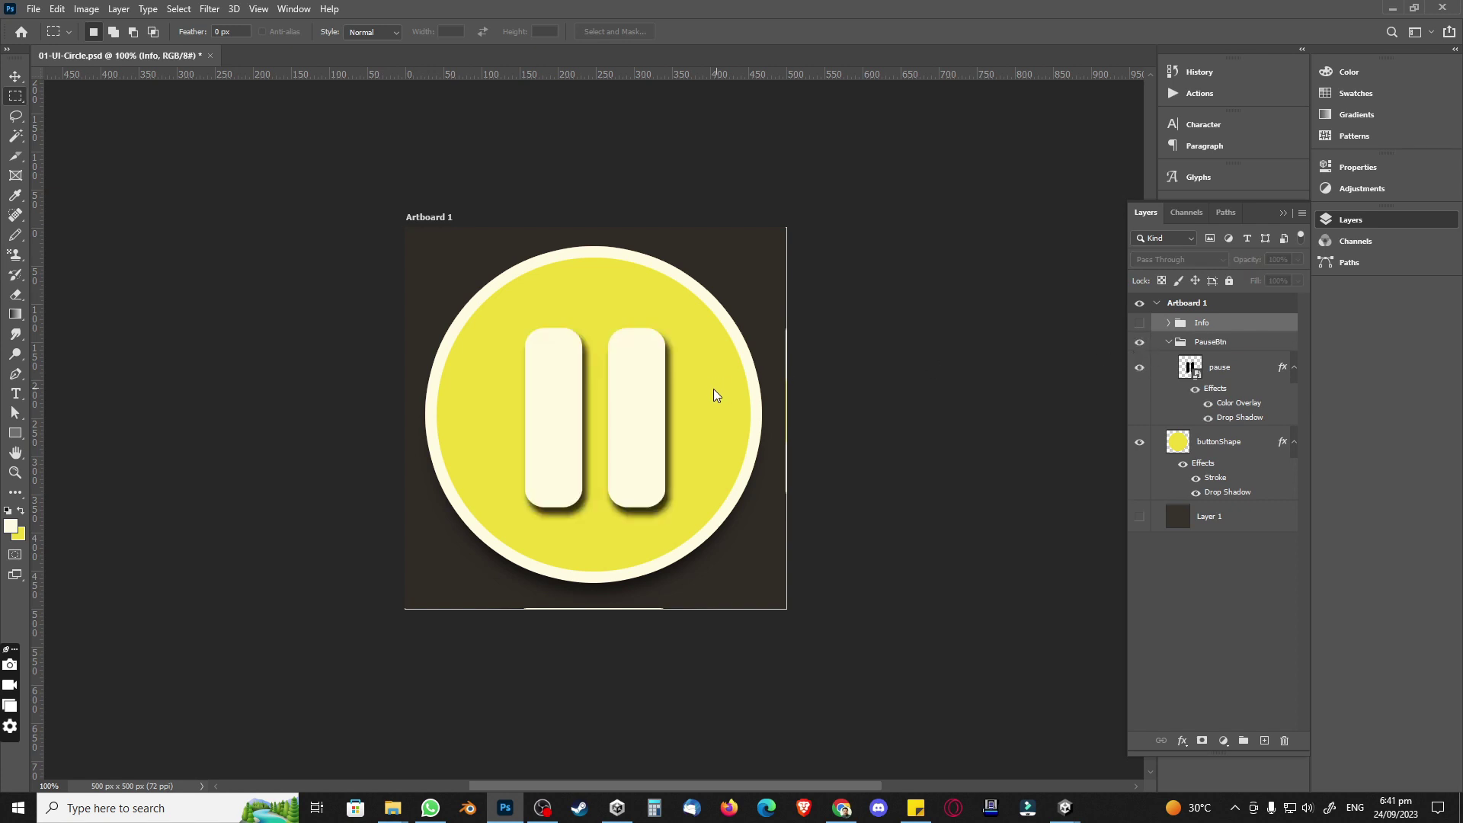
Step: Save the pause button as a PNG named 03-PauseBtn in the 03-UI folder, and save the Photoshop document
{"action": "key", "text": "ctrl+shift+s"}
{"action": "left_click", "coordinate": [426, 108]}
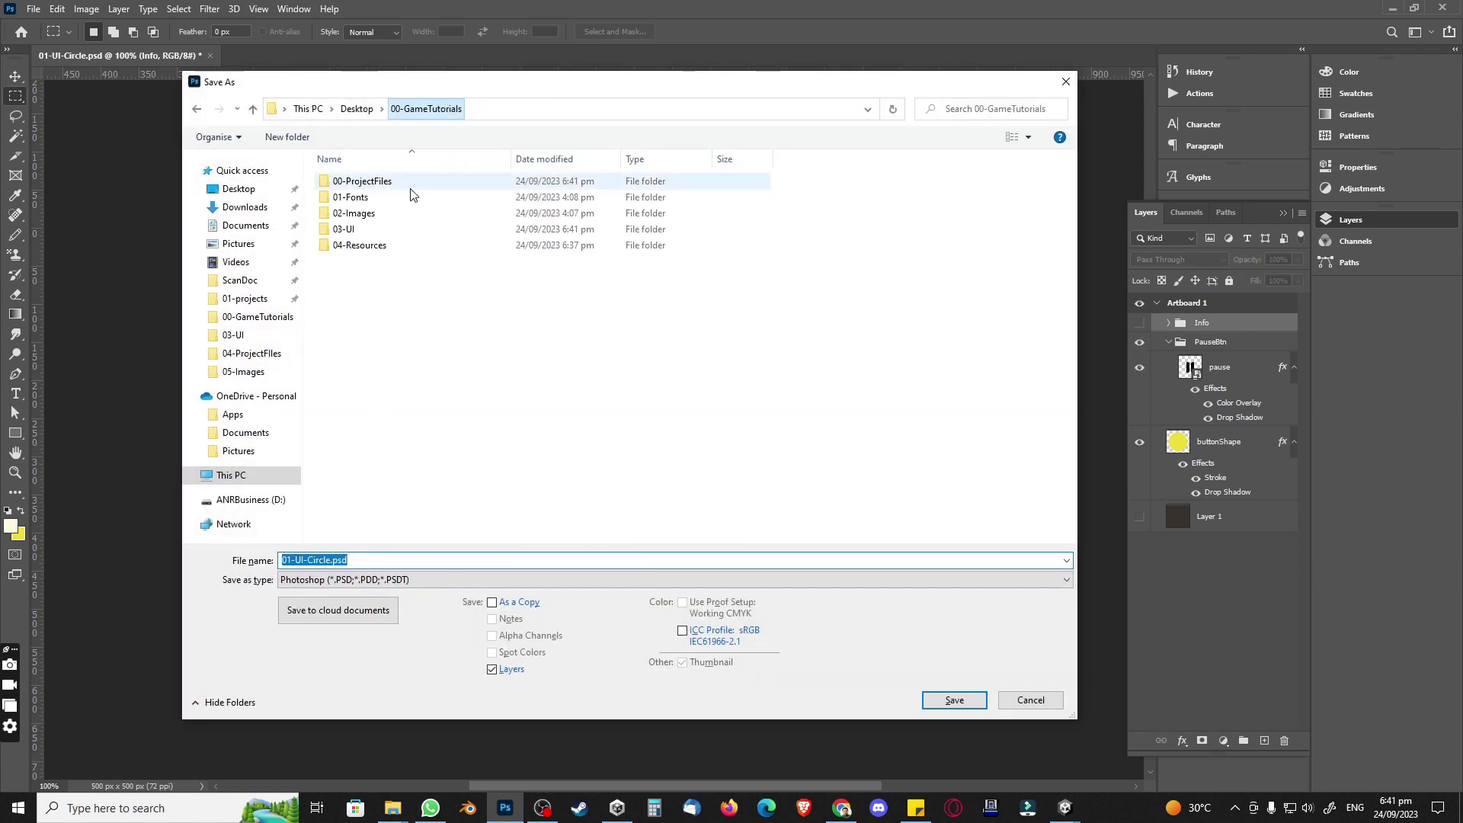
{"action": "double_click", "coordinate": [370, 235]}
{"action": "left_click", "coordinate": [335, 579]}
{"action": "left_click", "coordinate": [336, 532]}
{"action": "left_click", "coordinate": [369, 563]}
{"action": "type", "text": "03"}
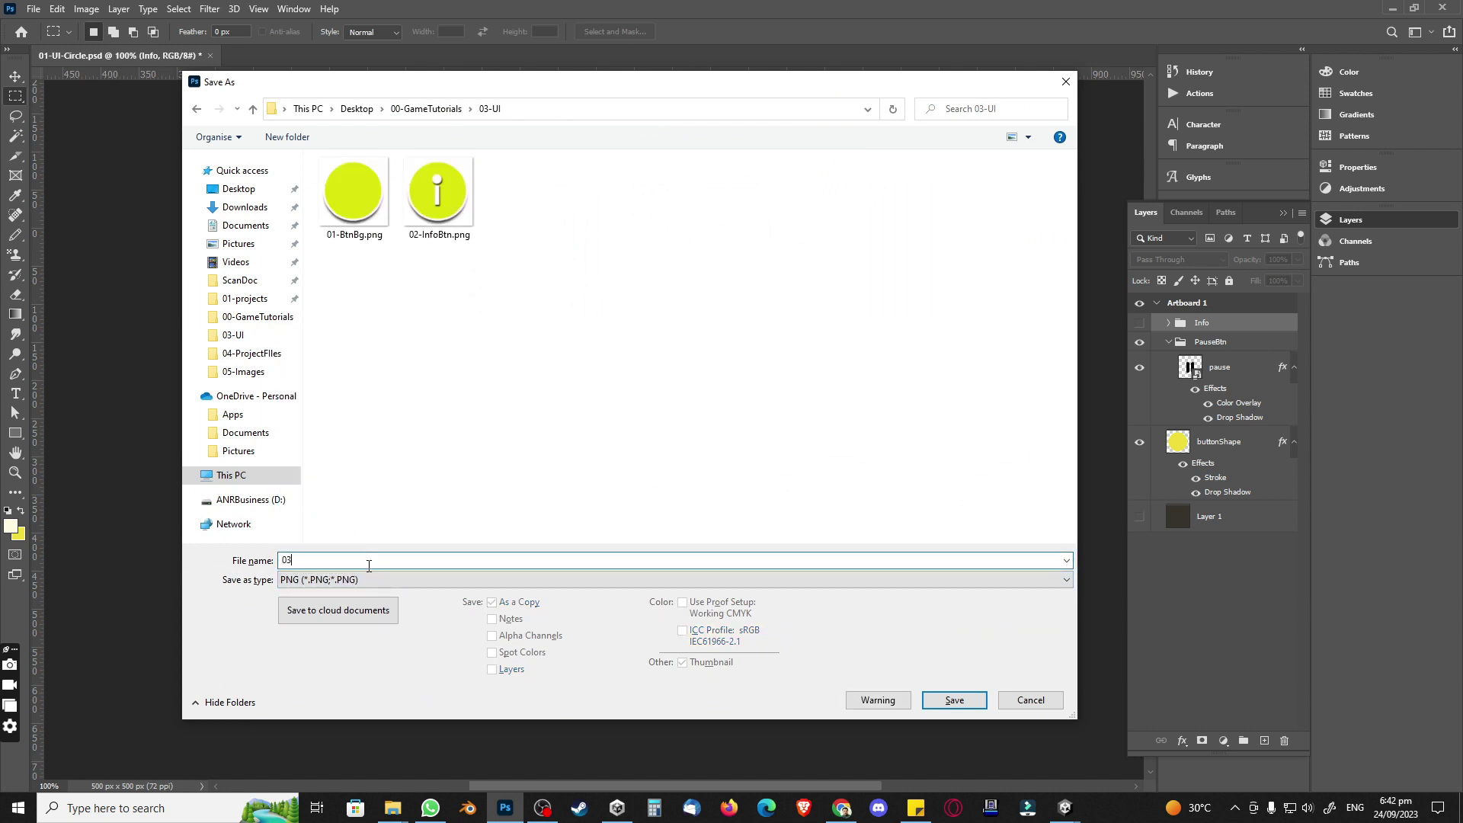
{"action": "type", "text": "-PauseBtn"}
{"action": "key", "text": "Return"}
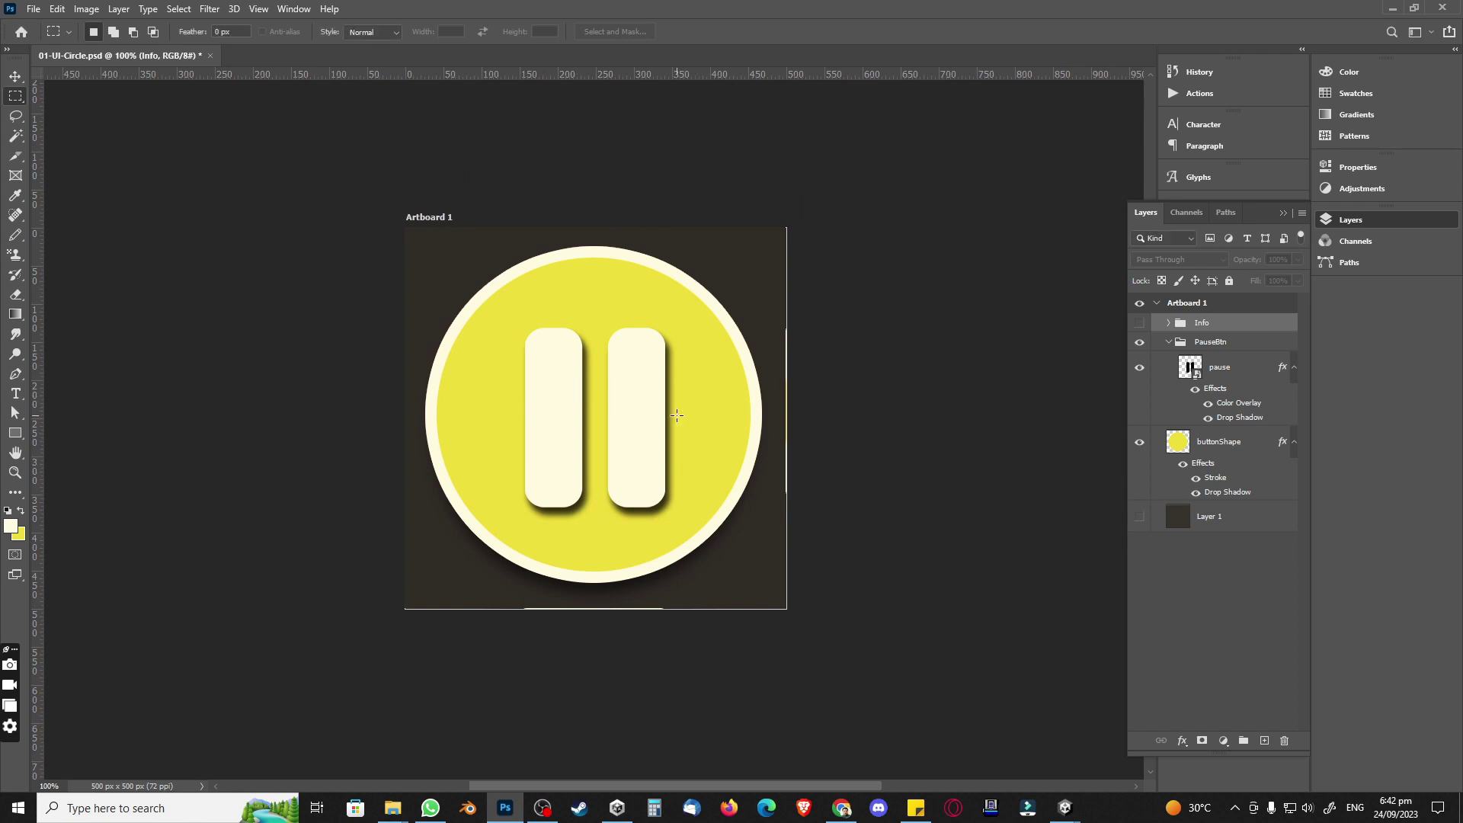
{"action": "key", "text": "ctrl+s"}
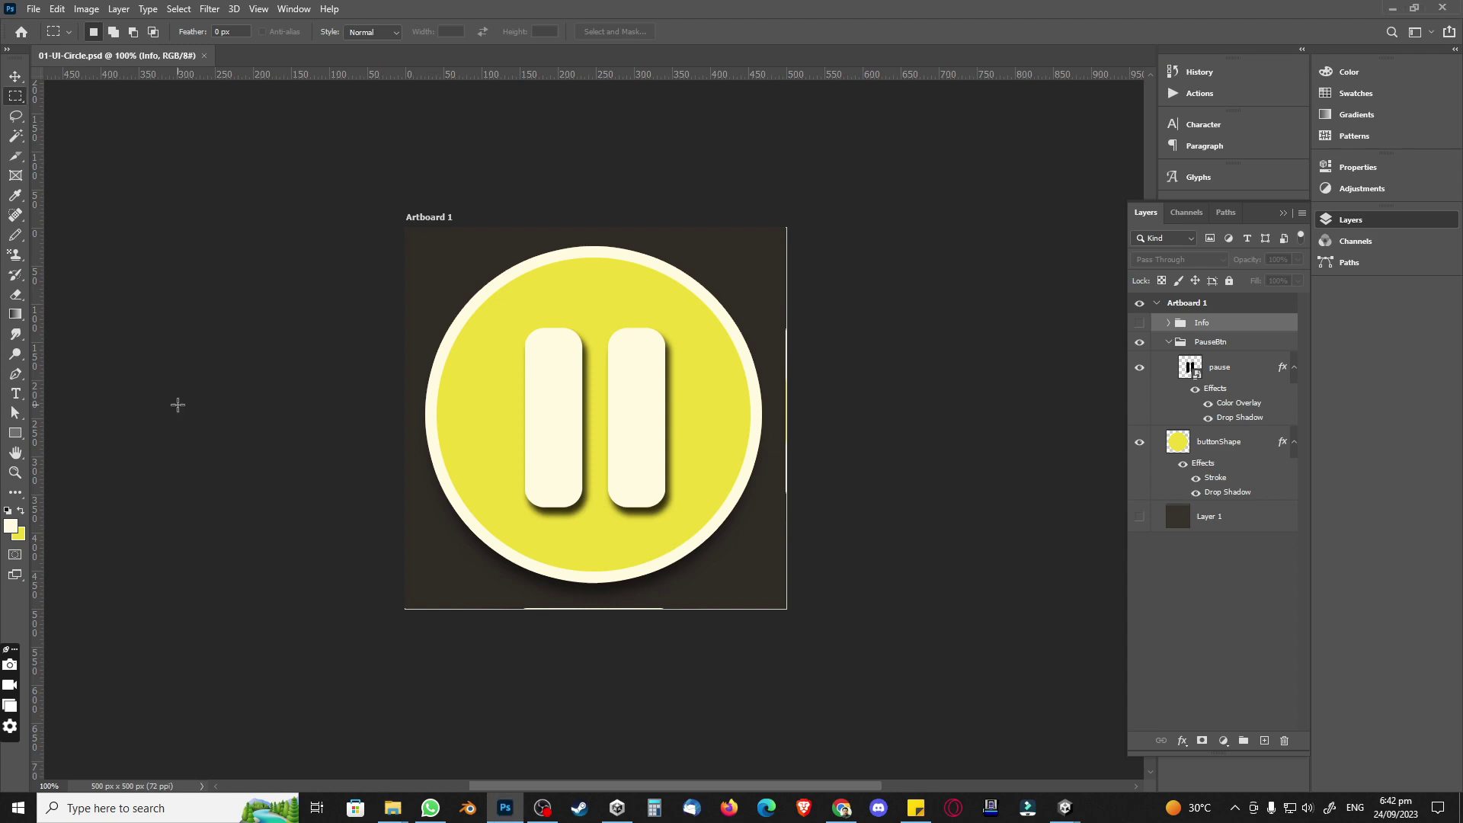
Step: Switch to Flaticon in Chrome, close the pause icon page, search for "share" and open the solid three-dot share icon in a new tab
{"action": "left_click", "coordinate": [842, 808]}
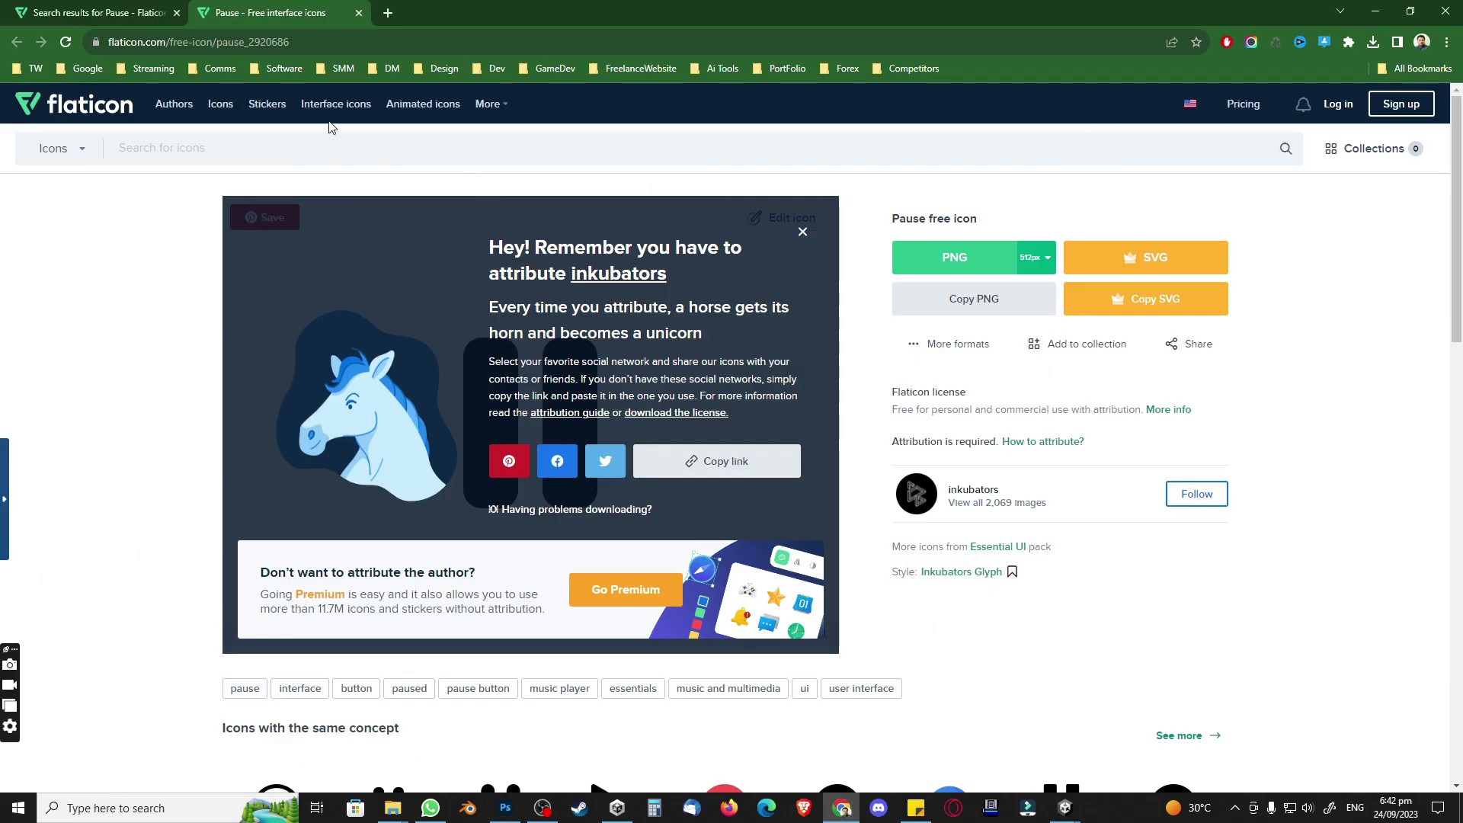
{"action": "middle_click", "coordinate": [276, 21]}
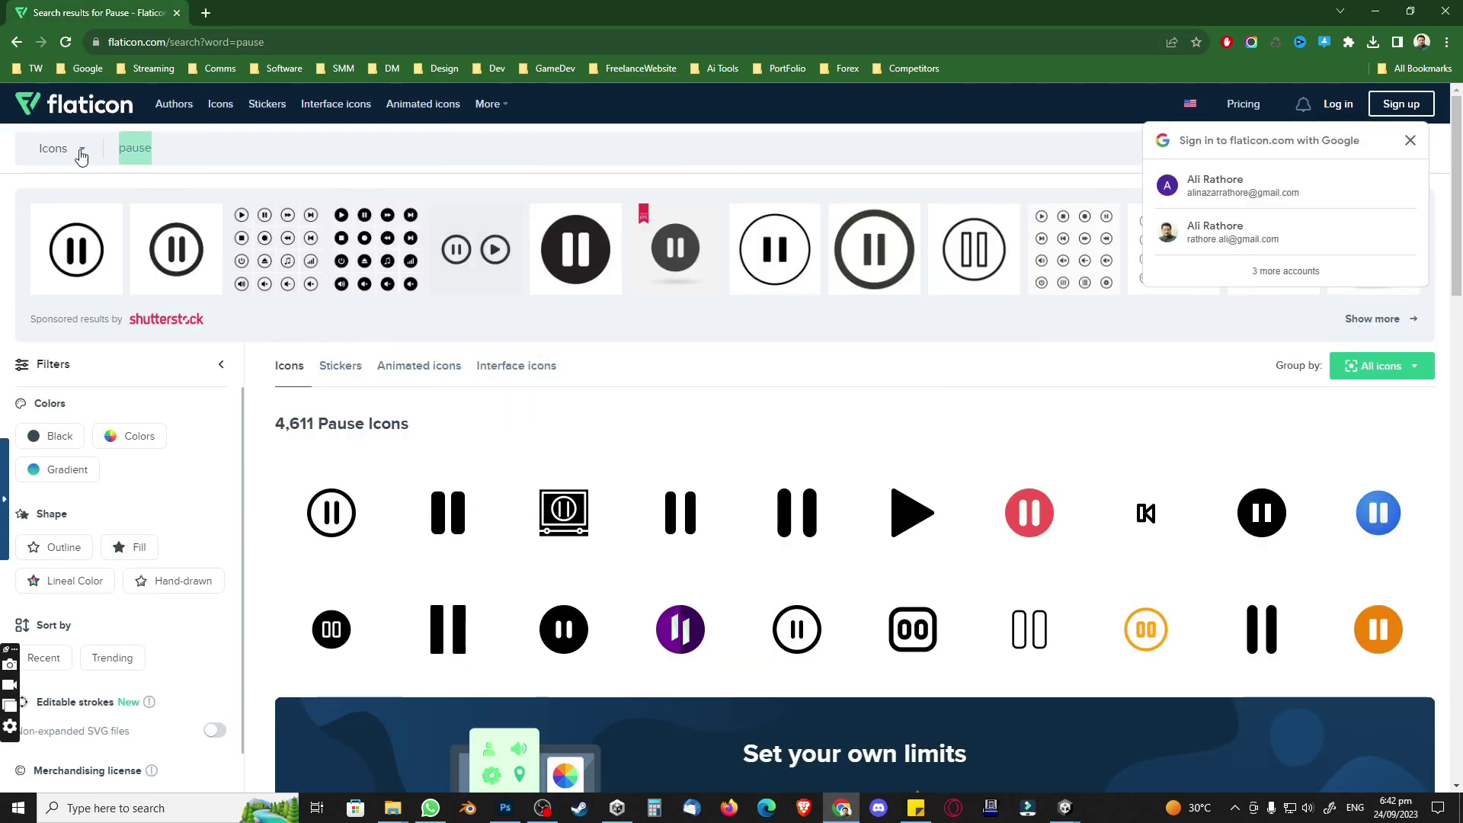
{"action": "left_click_drag", "start_coordinate": [152, 148], "coordinate": [81, 156]}
{"action": "type", "text": "share"}
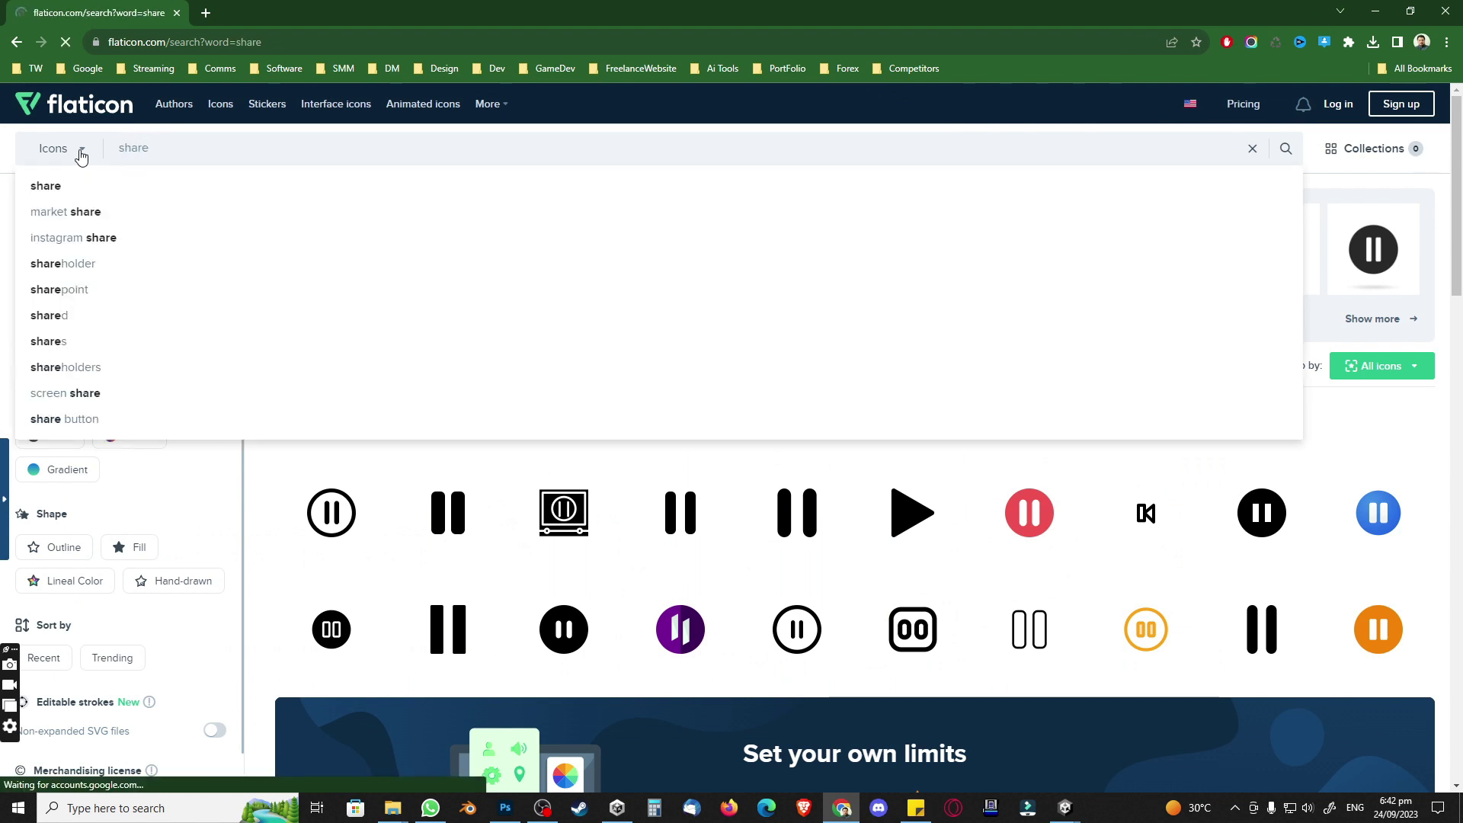
{"action": "key", "text": "Return"}
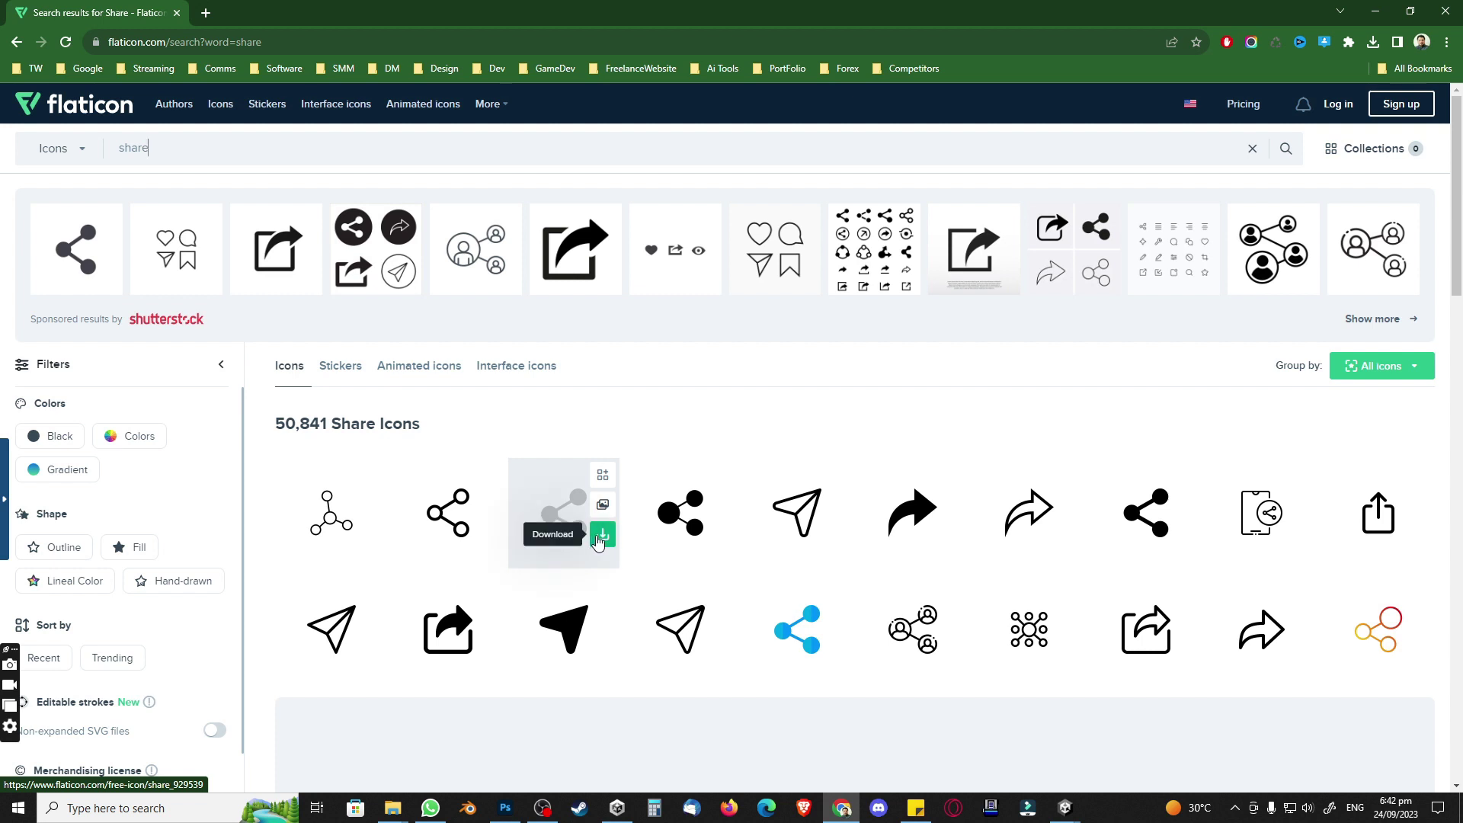
{"action": "middle_click", "coordinate": [570, 545]}
Step: Search Flaticon for "game" and open the solid black game controller icon from the second row in a new tab
{"action": "left_click", "coordinate": [208, 148]}
{"action": "type", "text": "game"}
{"action": "key", "text": "Return"}
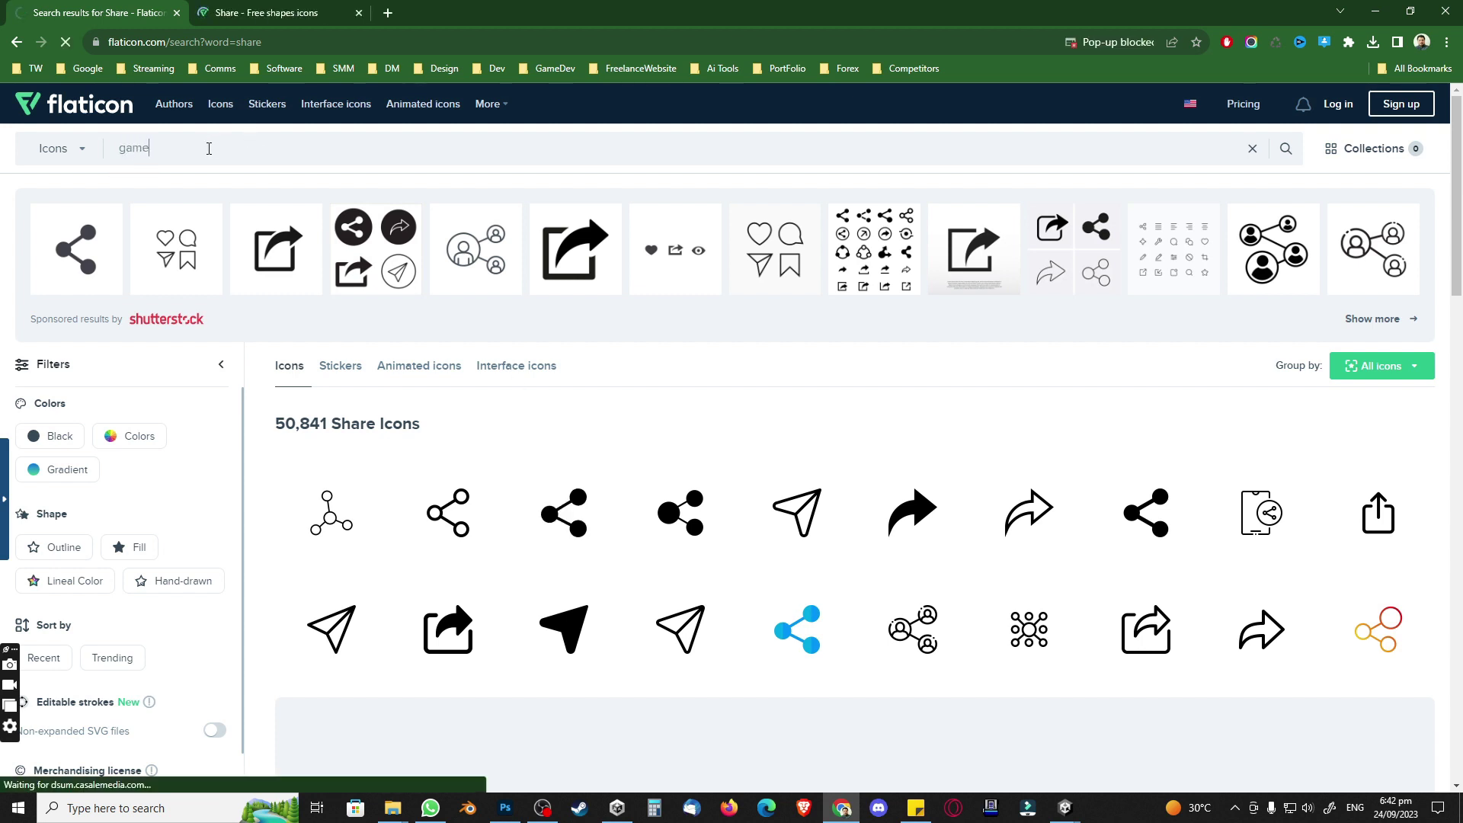
{"action": "scroll", "coordinate": [593, 332], "scroll_direction": "down", "scroll_amount": 2}
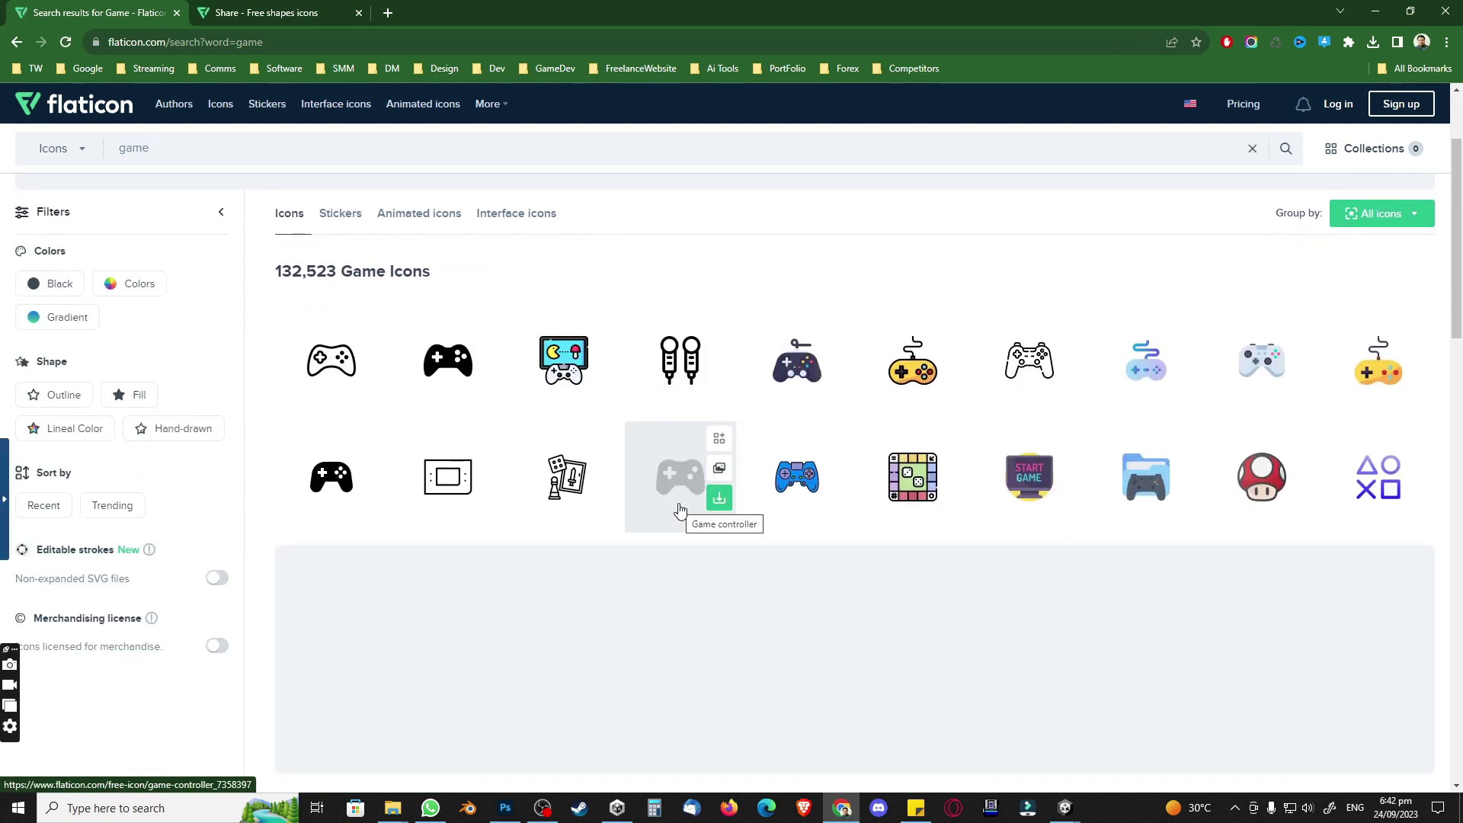
{"action": "middle_click", "coordinate": [680, 511]}
{"action": "scroll", "coordinate": [623, 435], "scroll_direction": "up", "scroll_amount": 2}
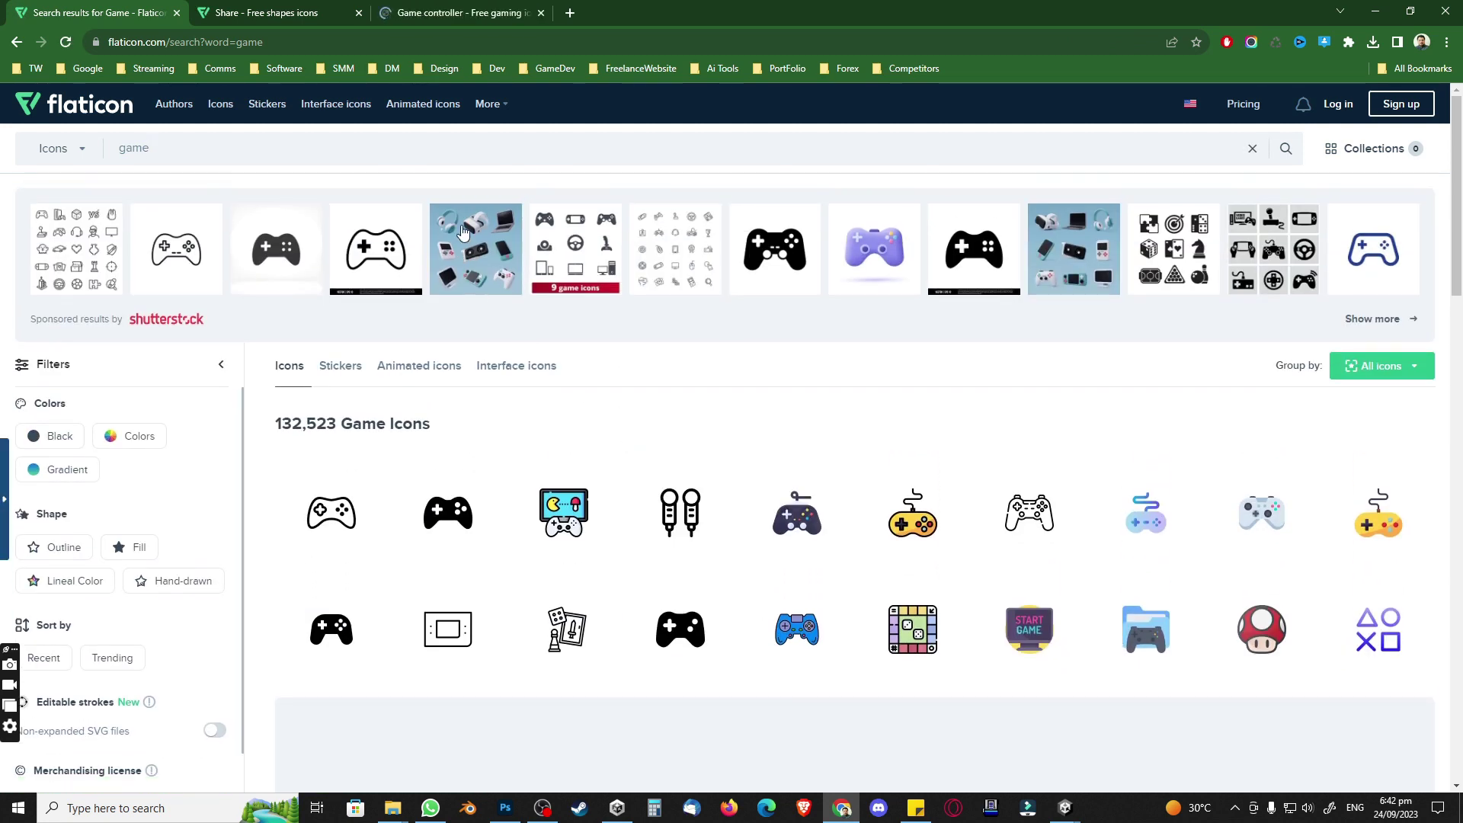
{"action": "left_click_drag", "start_coordinate": [151, 149], "coordinate": [104, 157]}
{"action": "type", "text": "mobile"}
{"action": "key", "text": "Return"}
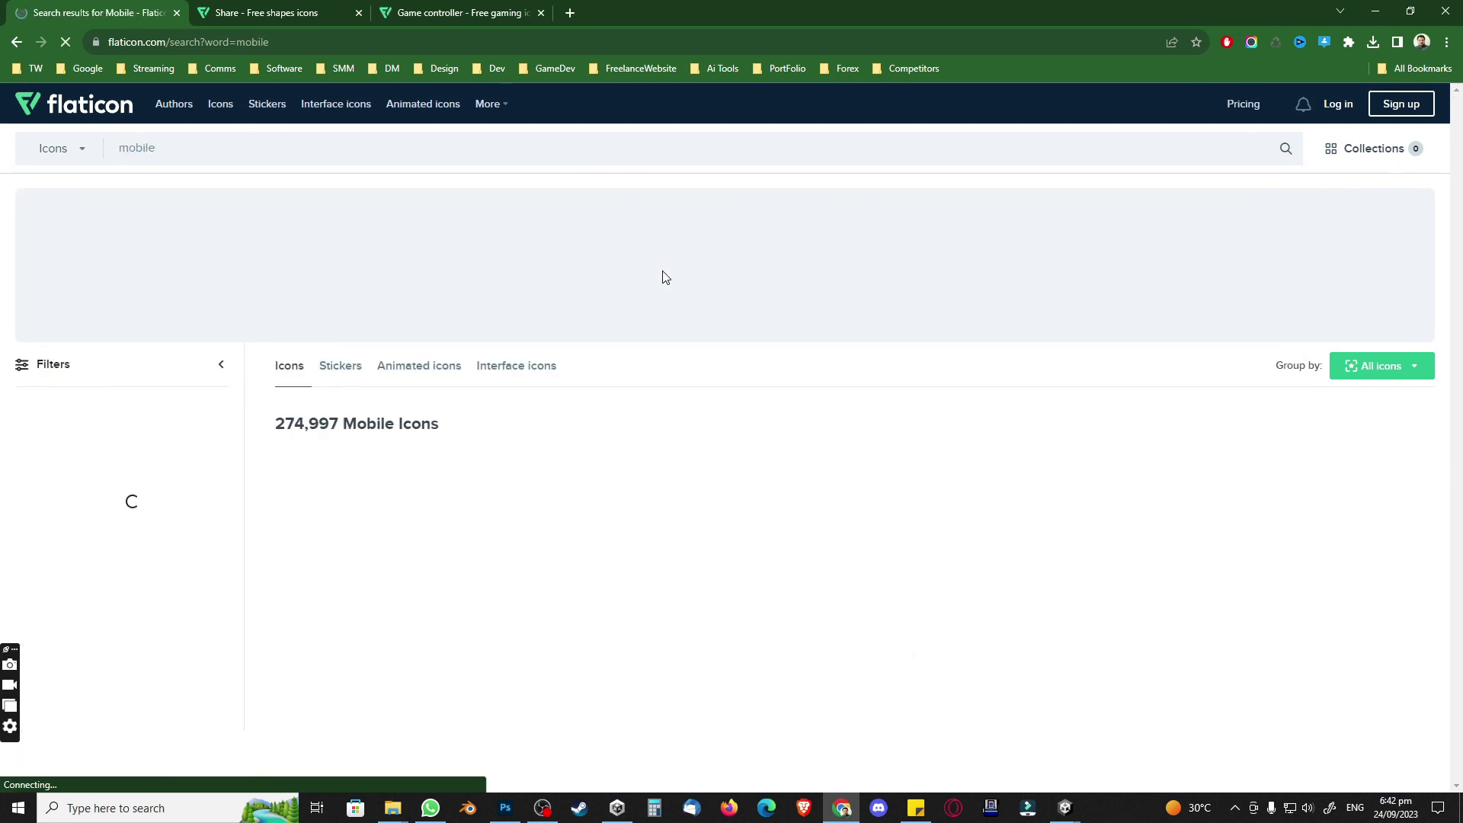
{"action": "middle_click", "coordinate": [456, 16]}
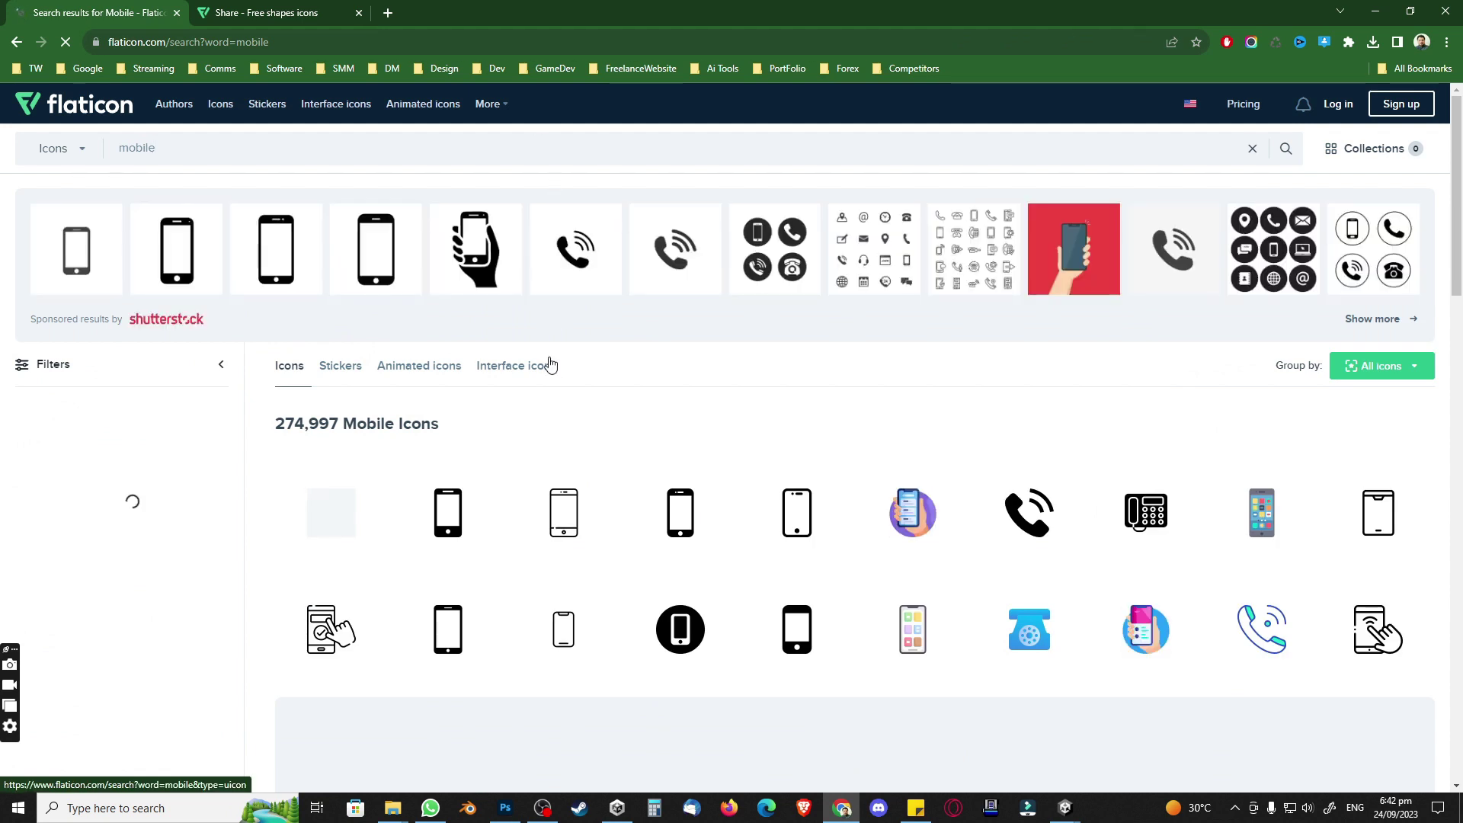
{"action": "scroll", "coordinate": [552, 360], "scroll_direction": "down", "scroll_amount": 1}
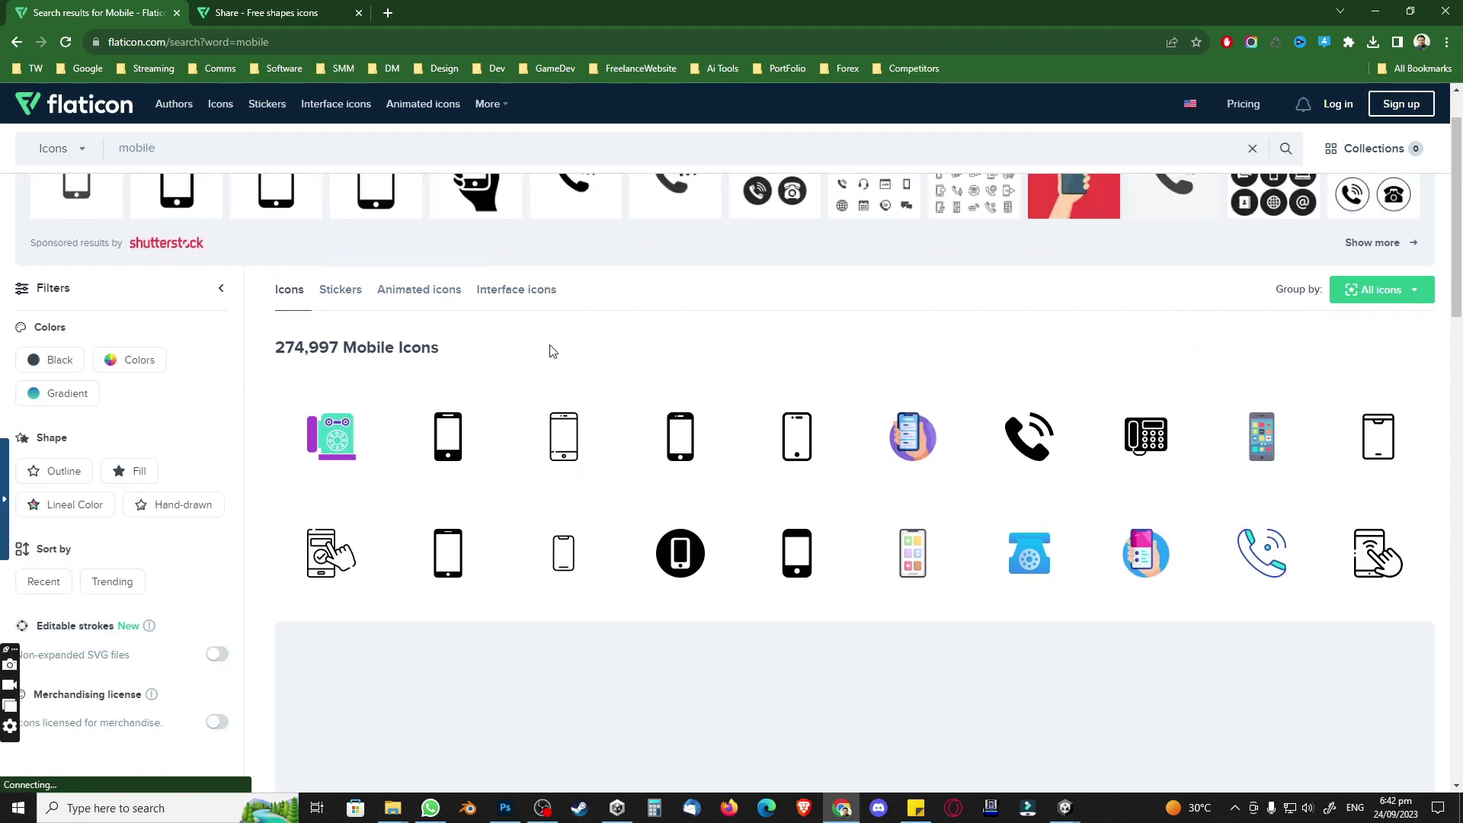
{"action": "scroll", "coordinate": [418, 197], "scroll_direction": "up", "scroll_amount": 1}
{"action": "left_click", "coordinate": [16, 42]}
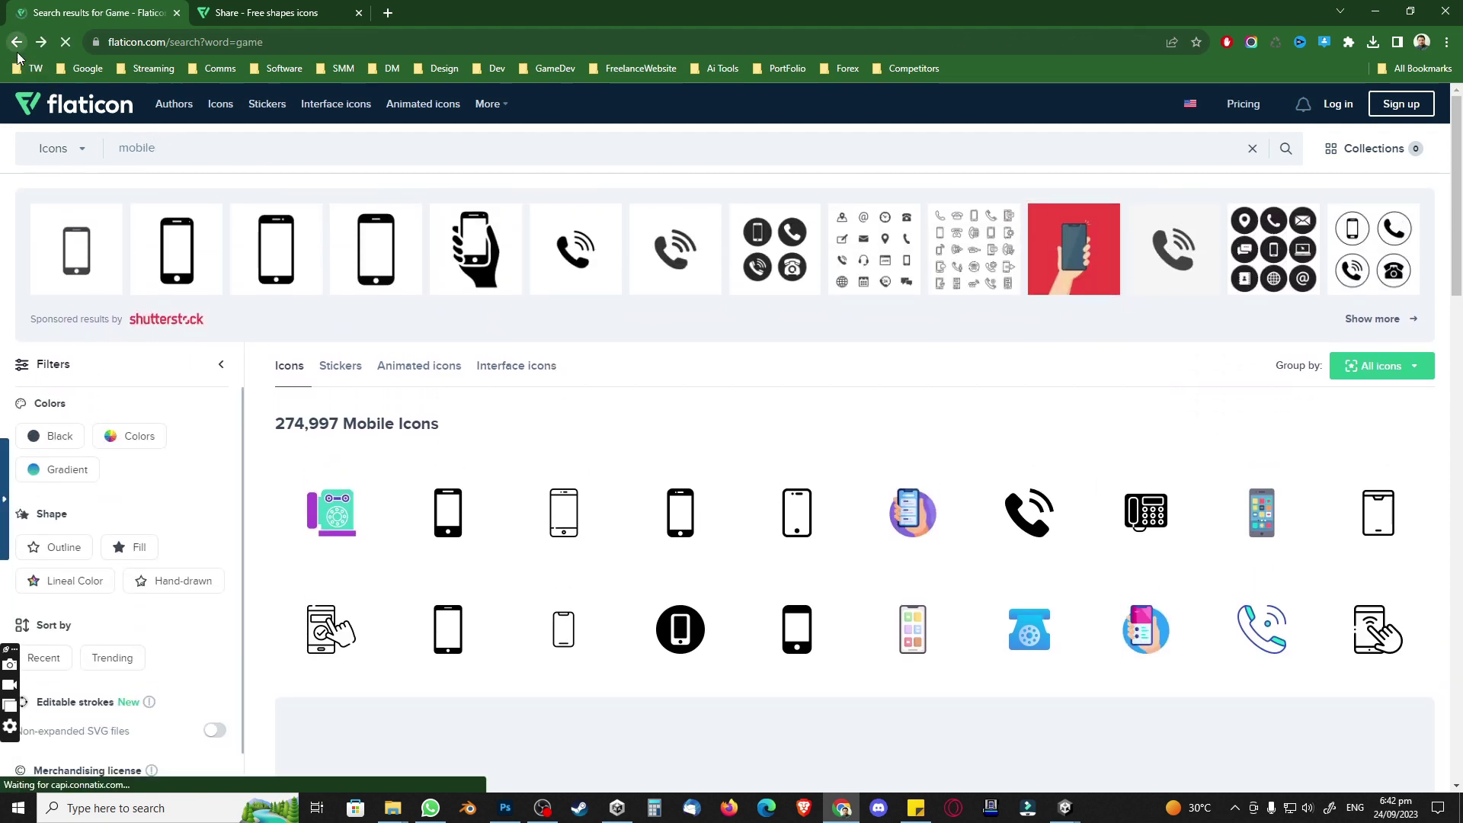
{"action": "scroll", "coordinate": [578, 384], "scroll_direction": "down", "scroll_amount": 3}
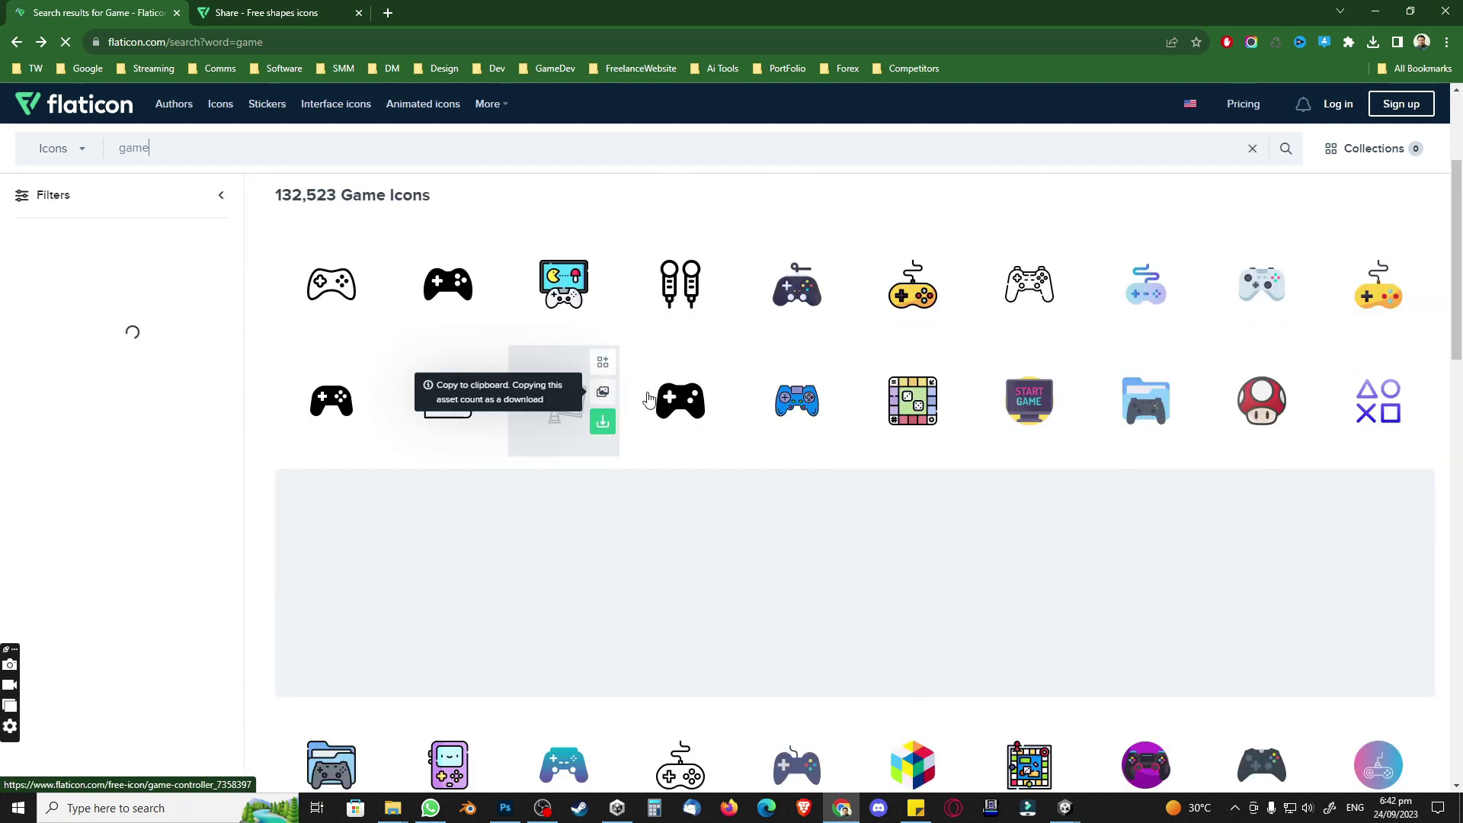
{"action": "middle_click", "coordinate": [640, 423]}
Step: Download the opened solid share icon and the game controller icon from Flaticon as free PNGs
{"action": "key", "text": "ctrl+Tab"}
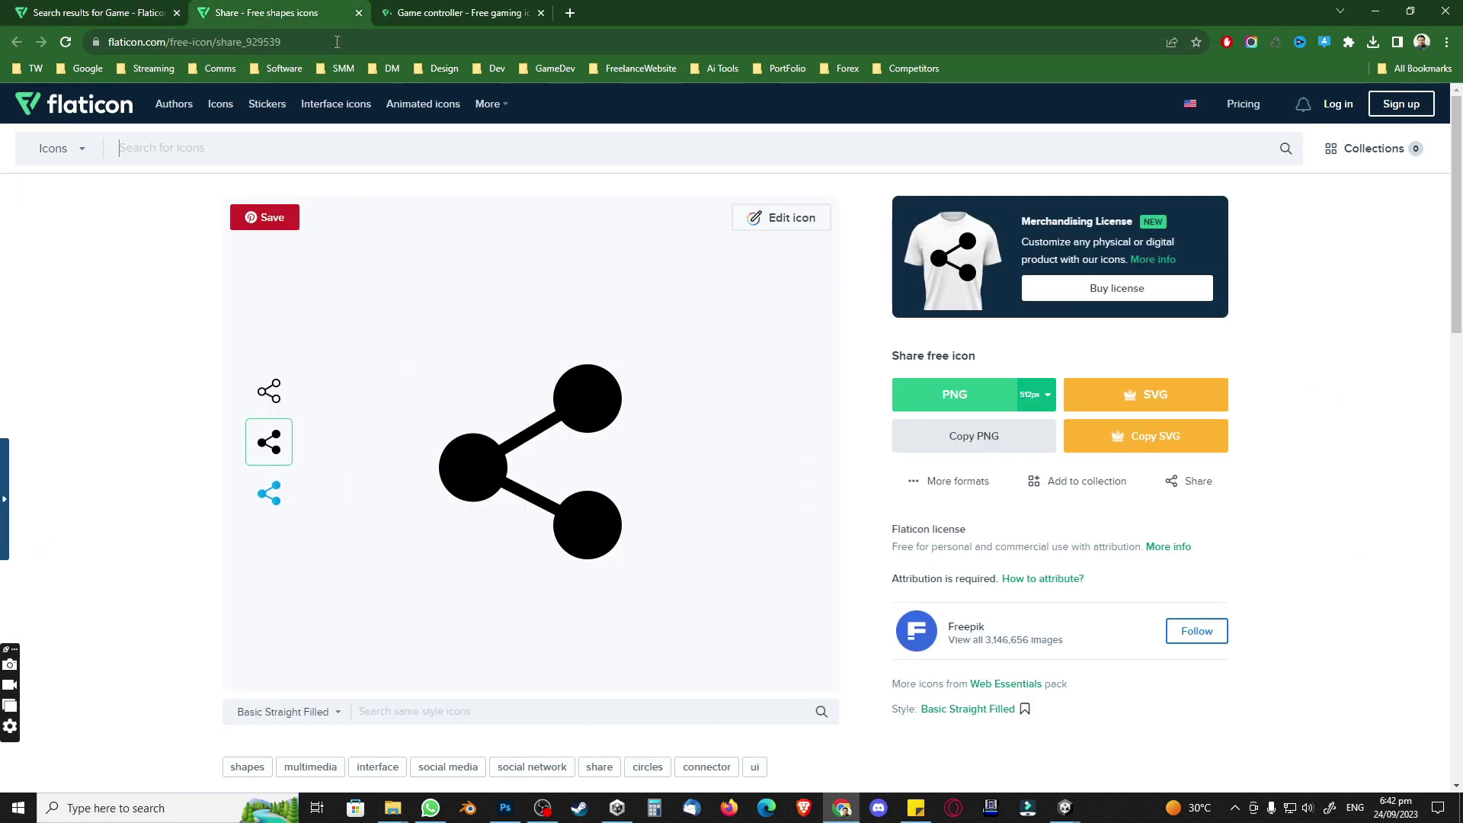
{"action": "left_click", "coordinate": [950, 398]}
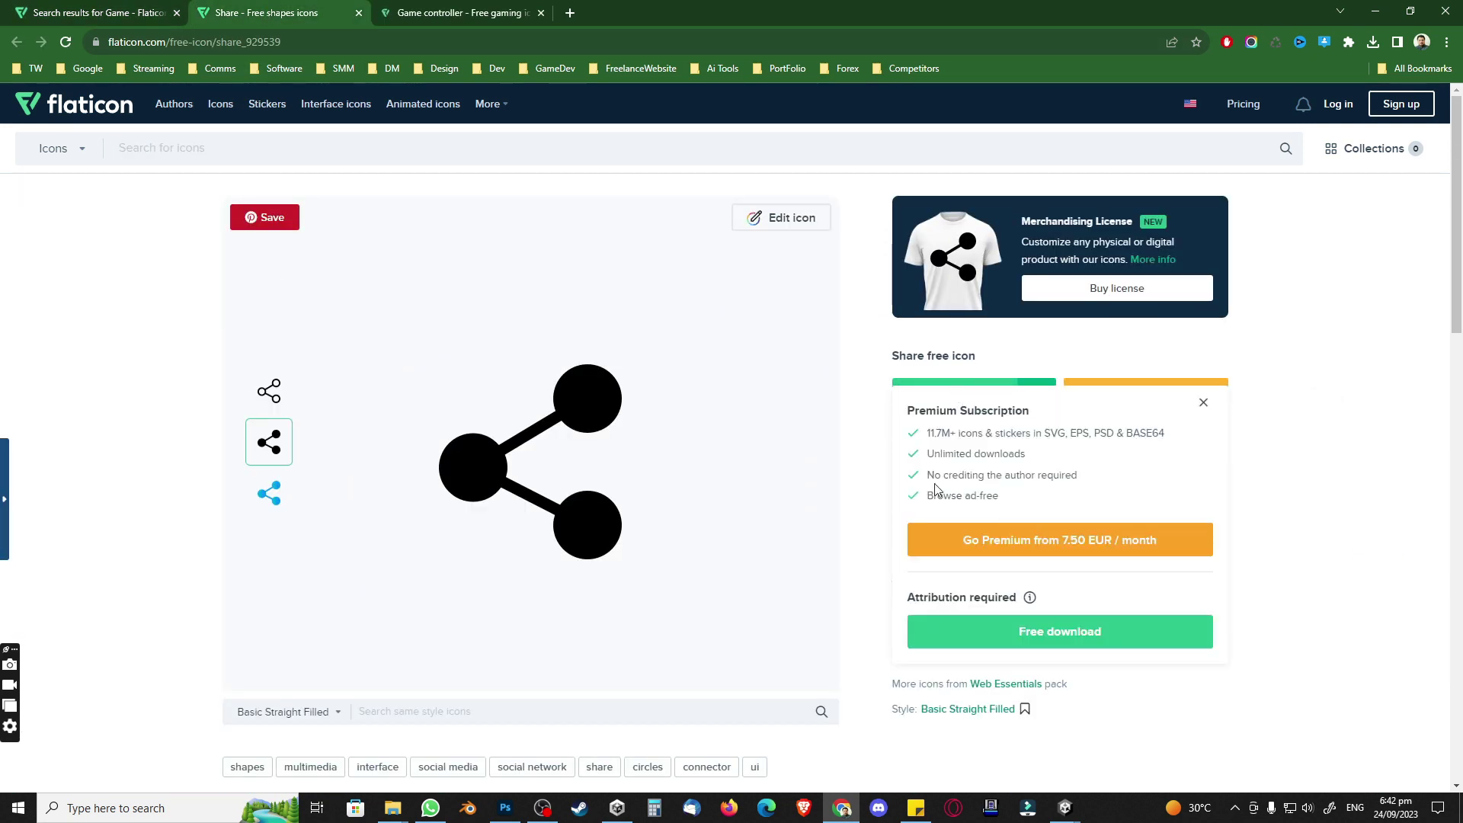
{"action": "left_click", "coordinate": [959, 631]}
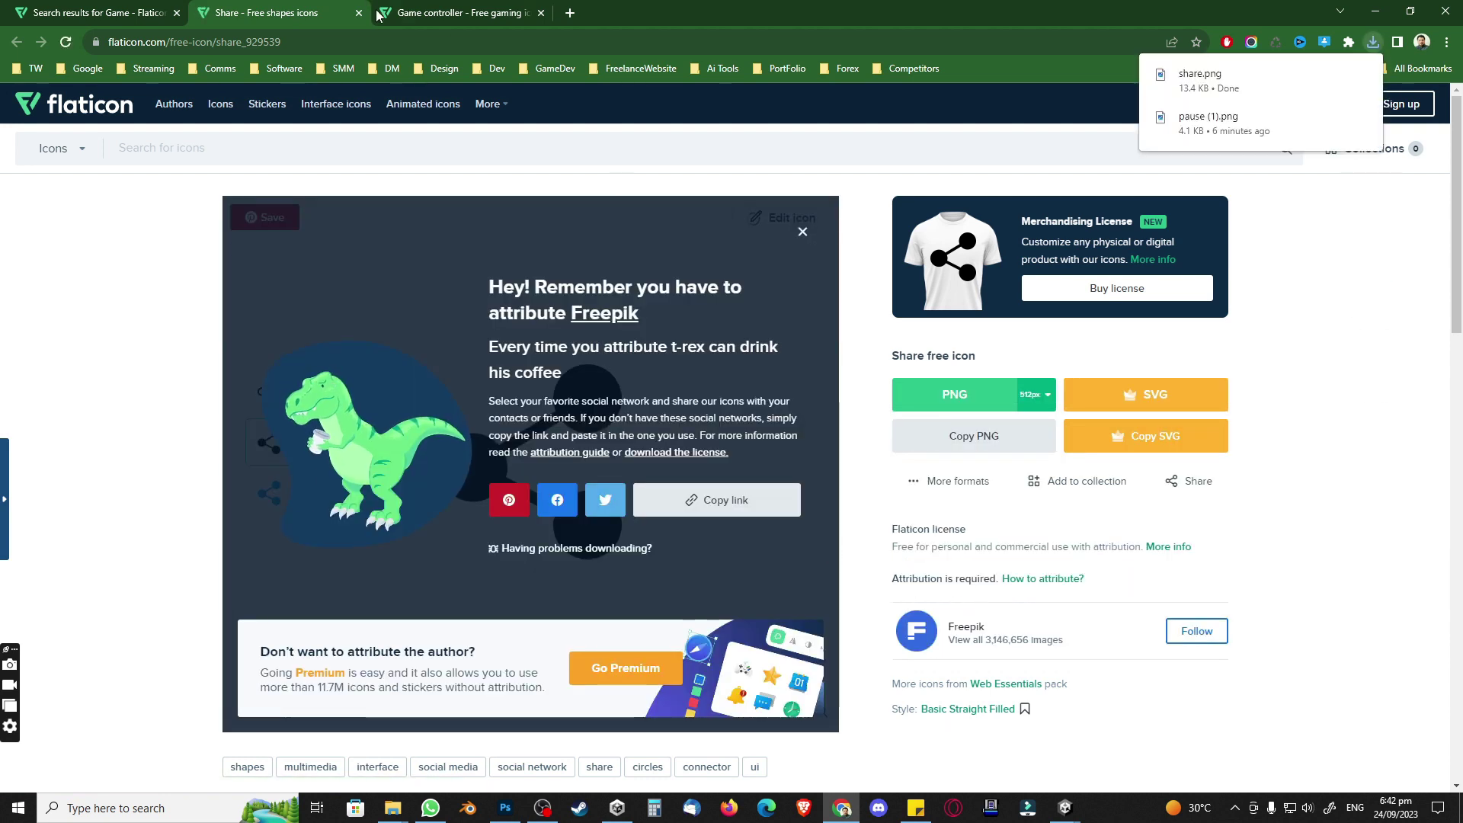
{"action": "key", "text": "ctrl+Tab"}
{"action": "left_click", "coordinate": [955, 258]}
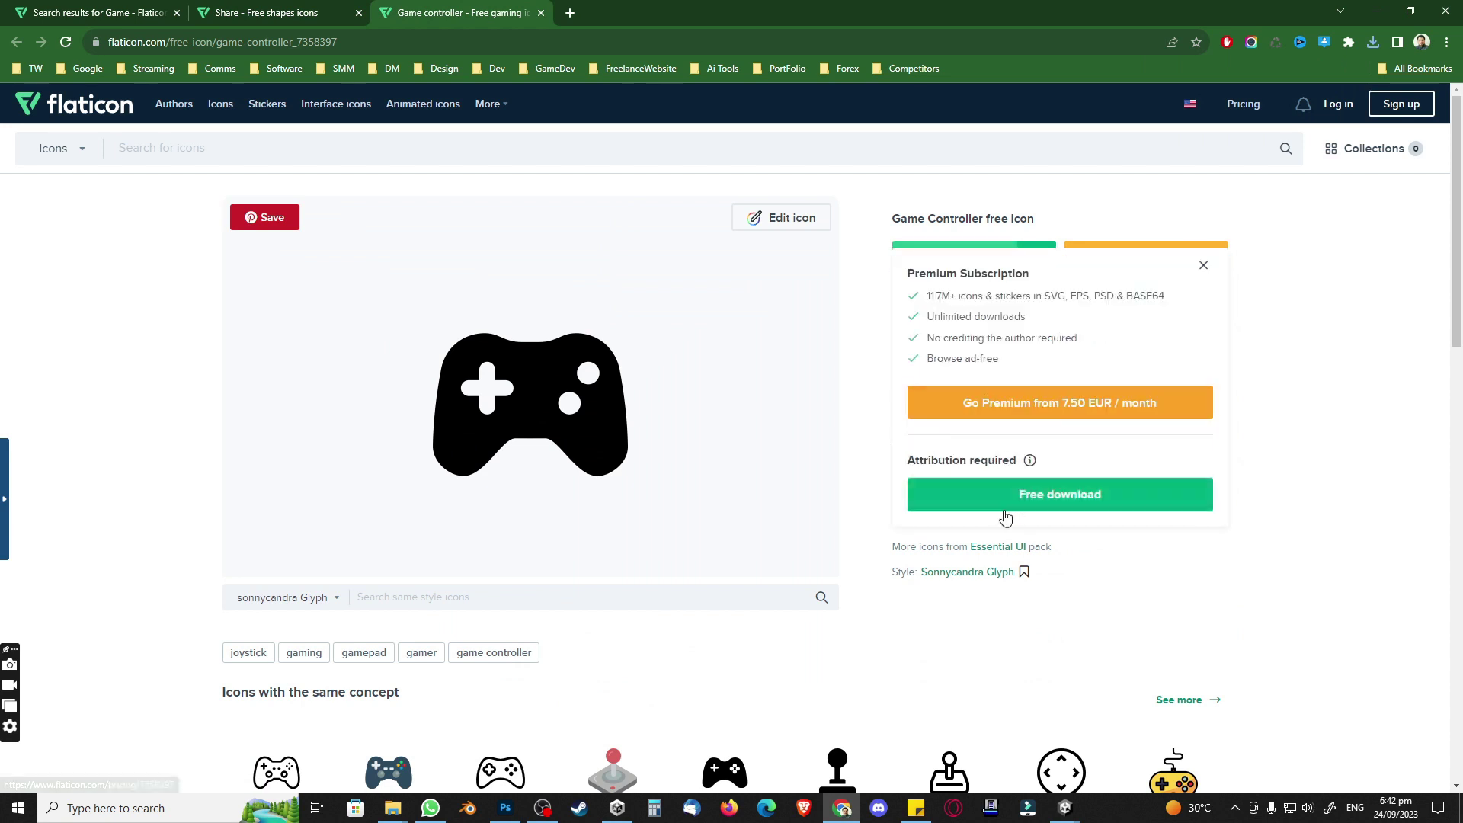
{"action": "left_click", "coordinate": [1044, 505]}
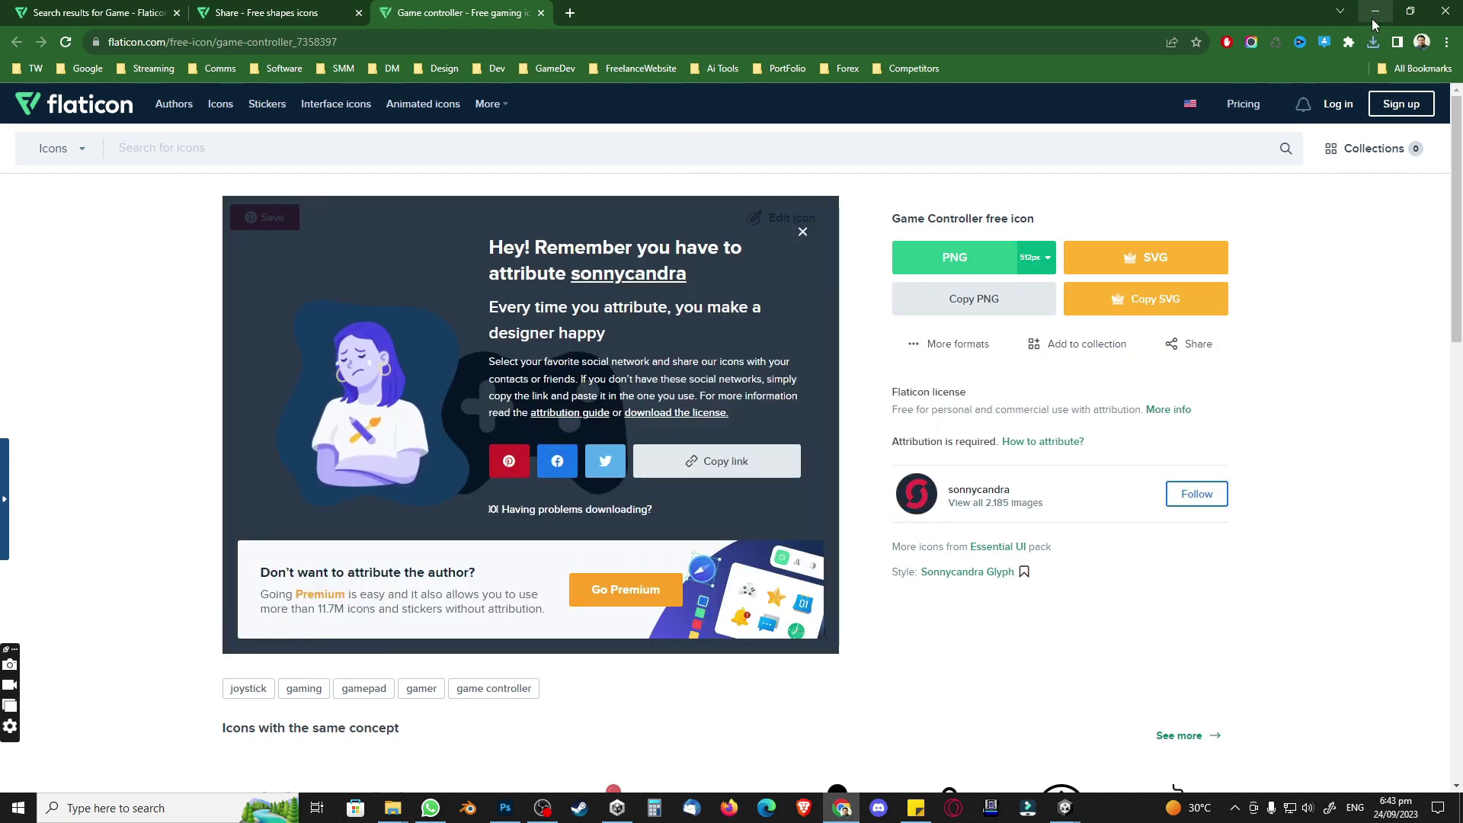
Step: Switch to the File Explorer window showing 01-Fonts, go to the 04-Resources folder and paste the downloaded share and game-controller PNGs there
{"action": "key", "text": "alt+Tab"}
{"action": "mouse_move", "coordinate": [396, 806]}
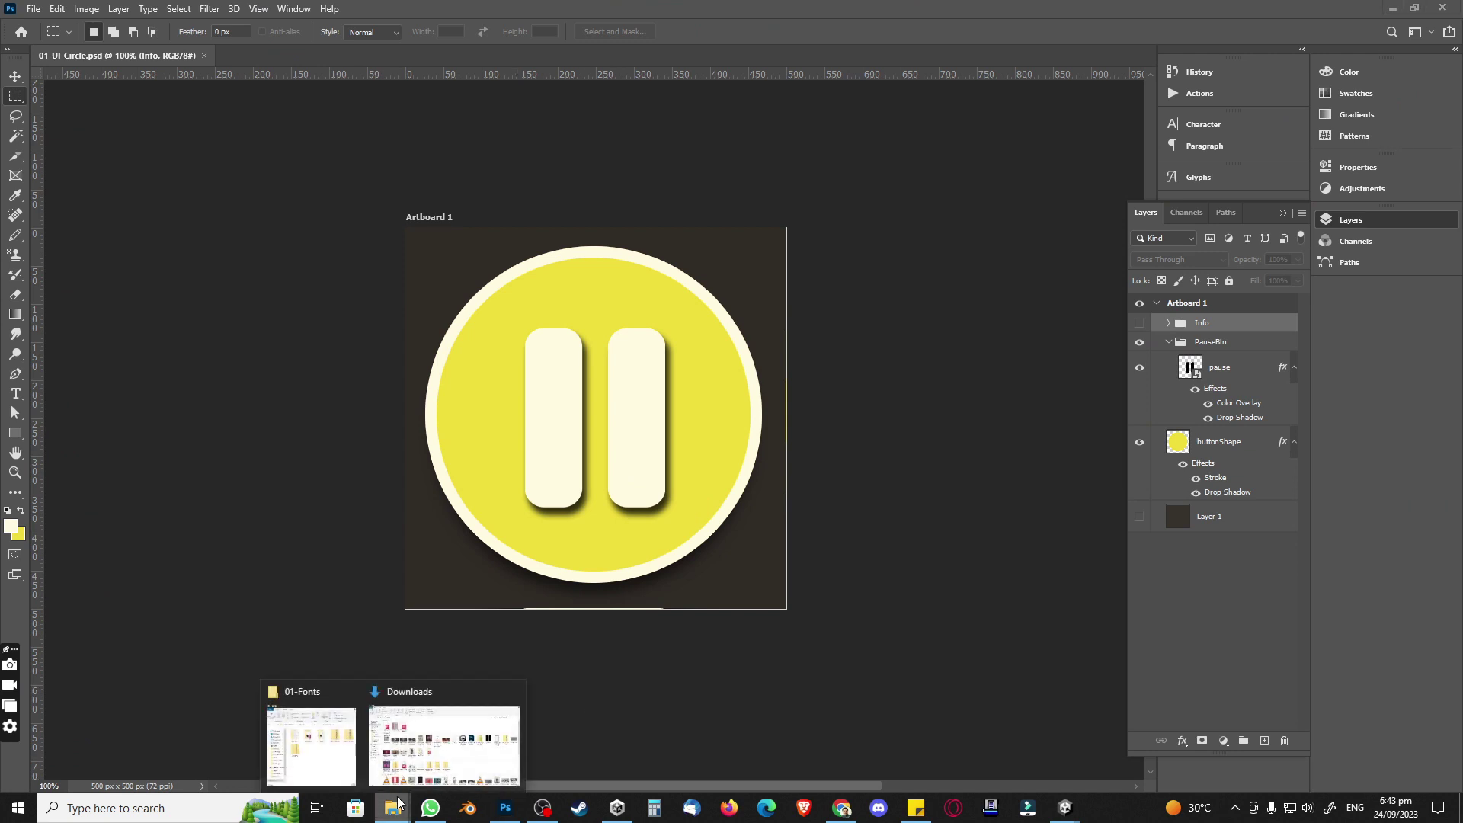
{"action": "left_click", "coordinate": [306, 745]}
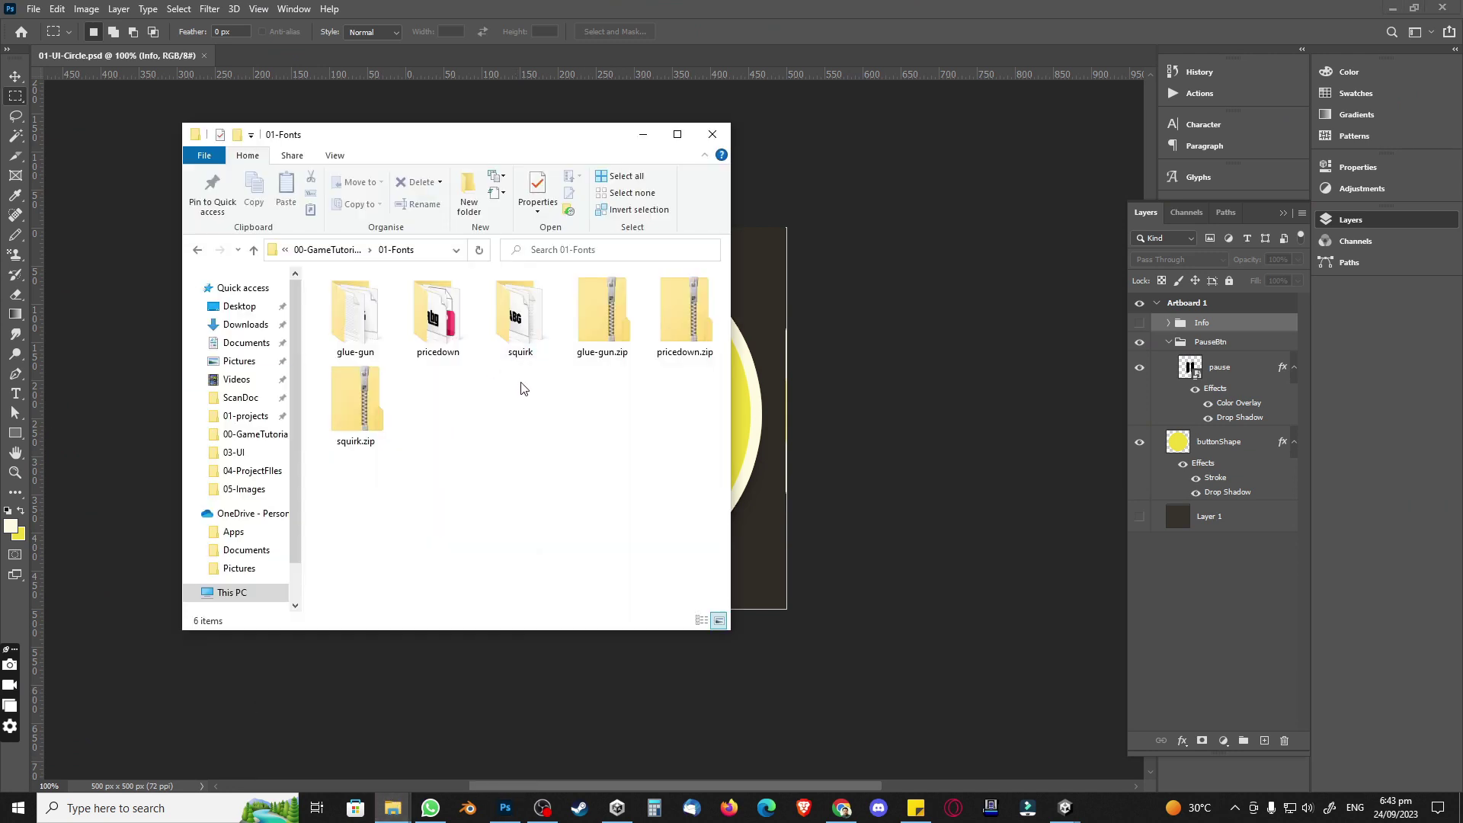
{"action": "left_click", "coordinate": [338, 250]}
{"action": "left_click", "coordinate": [385, 364]}
{"action": "double_click", "coordinate": [385, 369]}
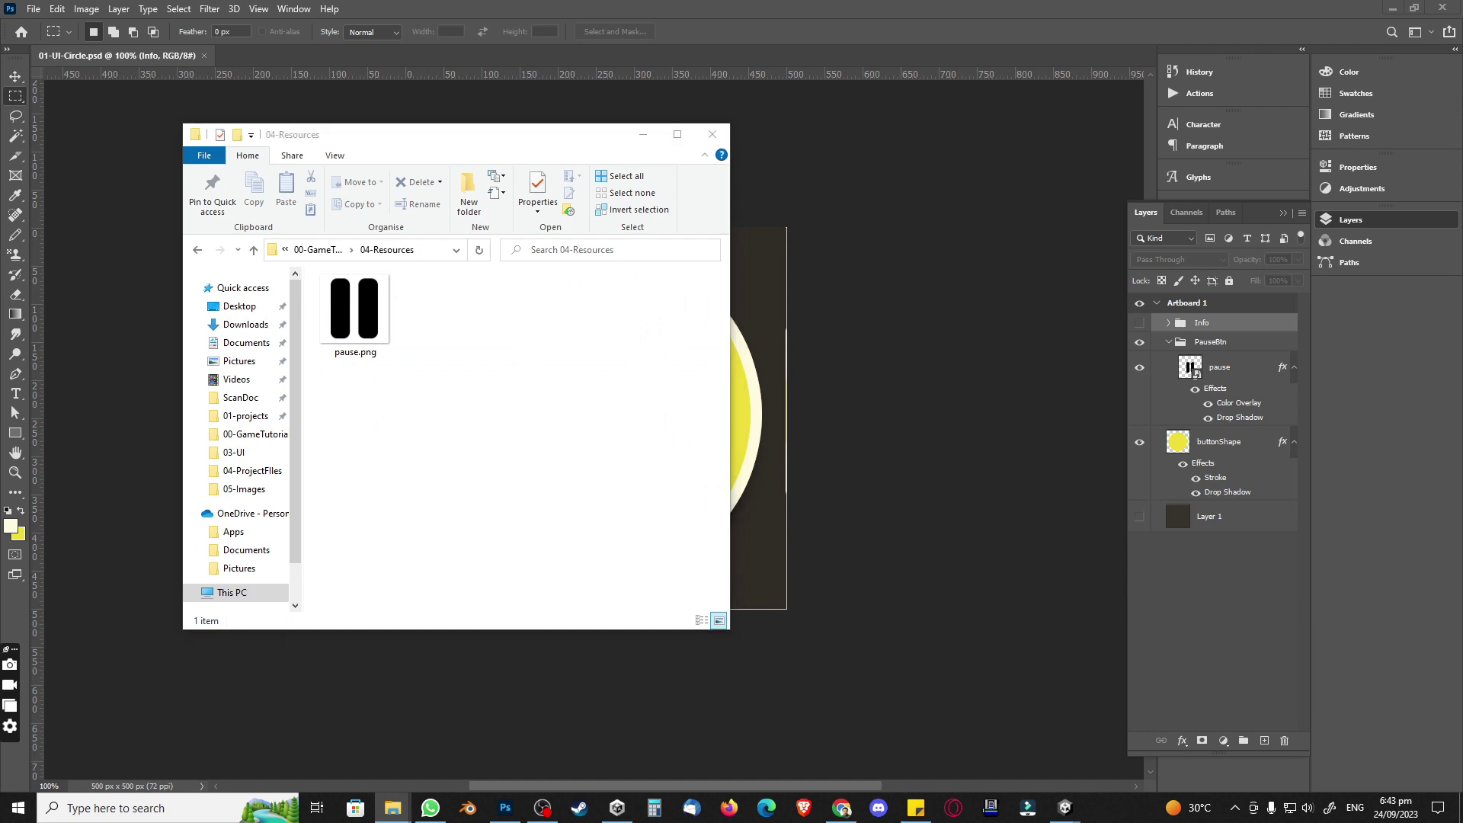
{"action": "left_click", "coordinate": [459, 373]}
{"action": "key", "text": "ctrl+v"}
{"action": "left_click", "coordinate": [472, 406]}
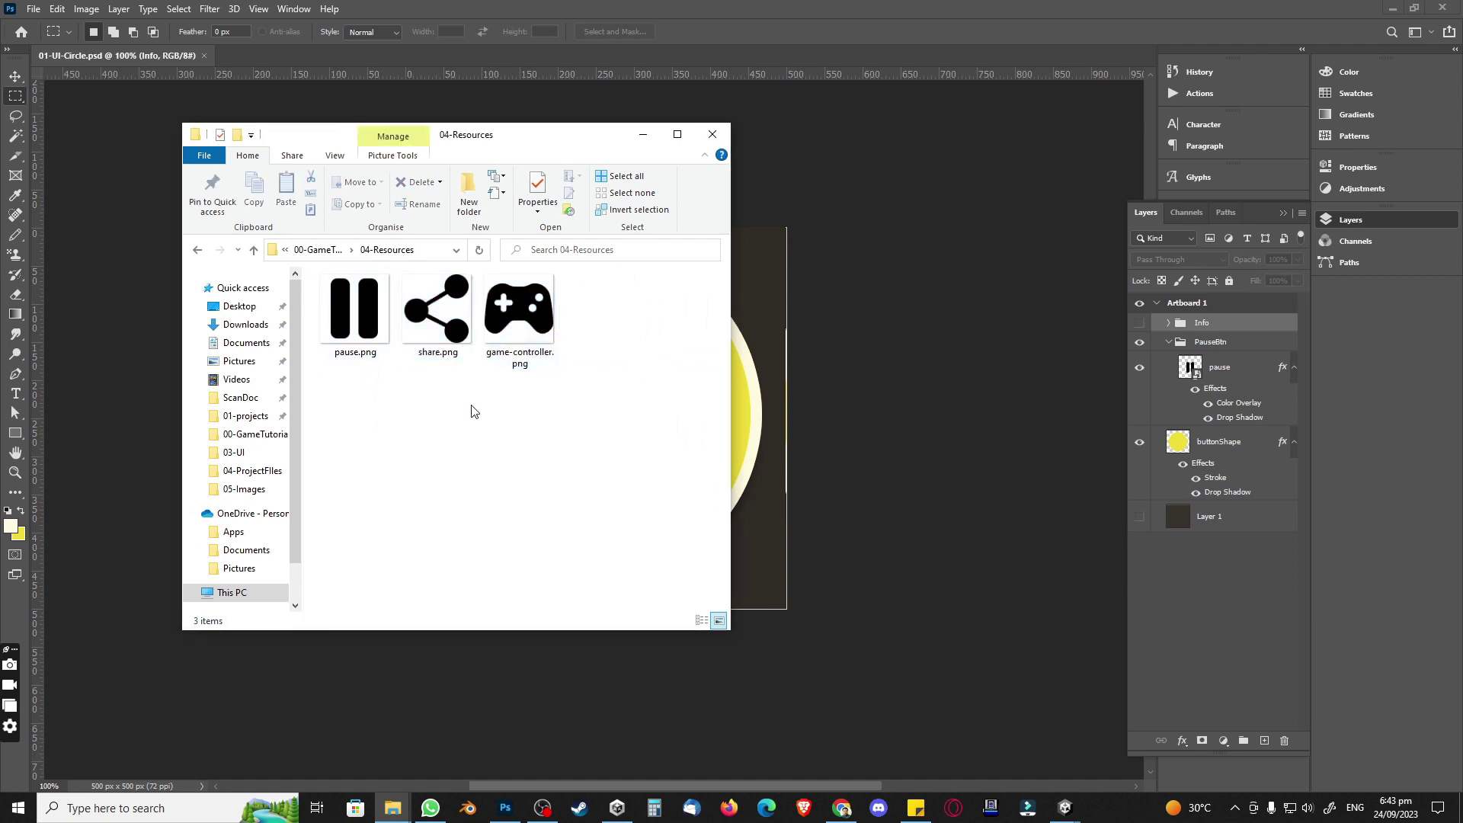
Step: Return to the Photoshop document, then collapse and hide the PauseBtn group
{"action": "left_click", "coordinate": [448, 322]}
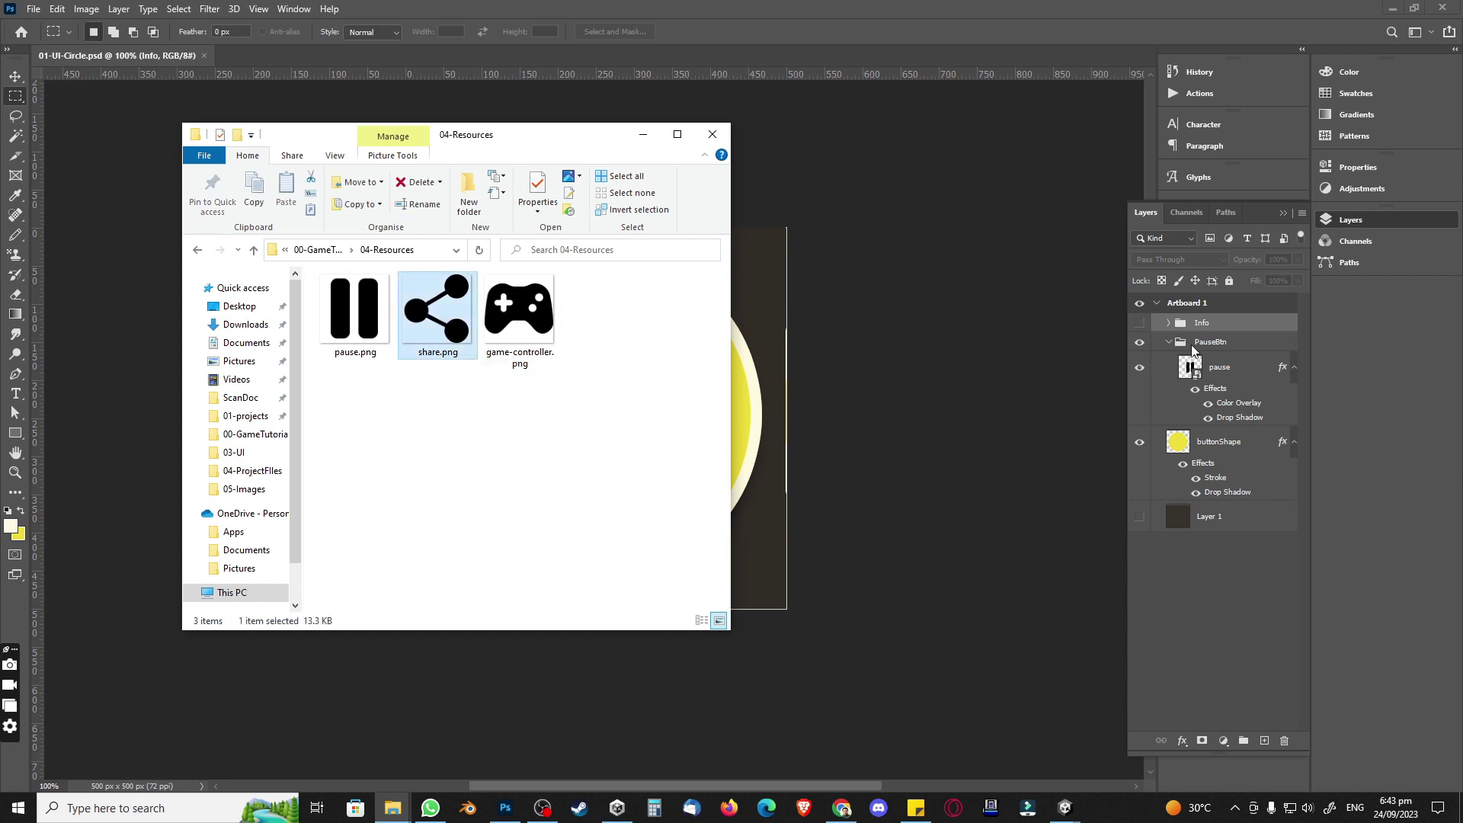
{"action": "left_click", "coordinate": [1169, 341]}
{"action": "left_click", "coordinate": [1140, 342]}
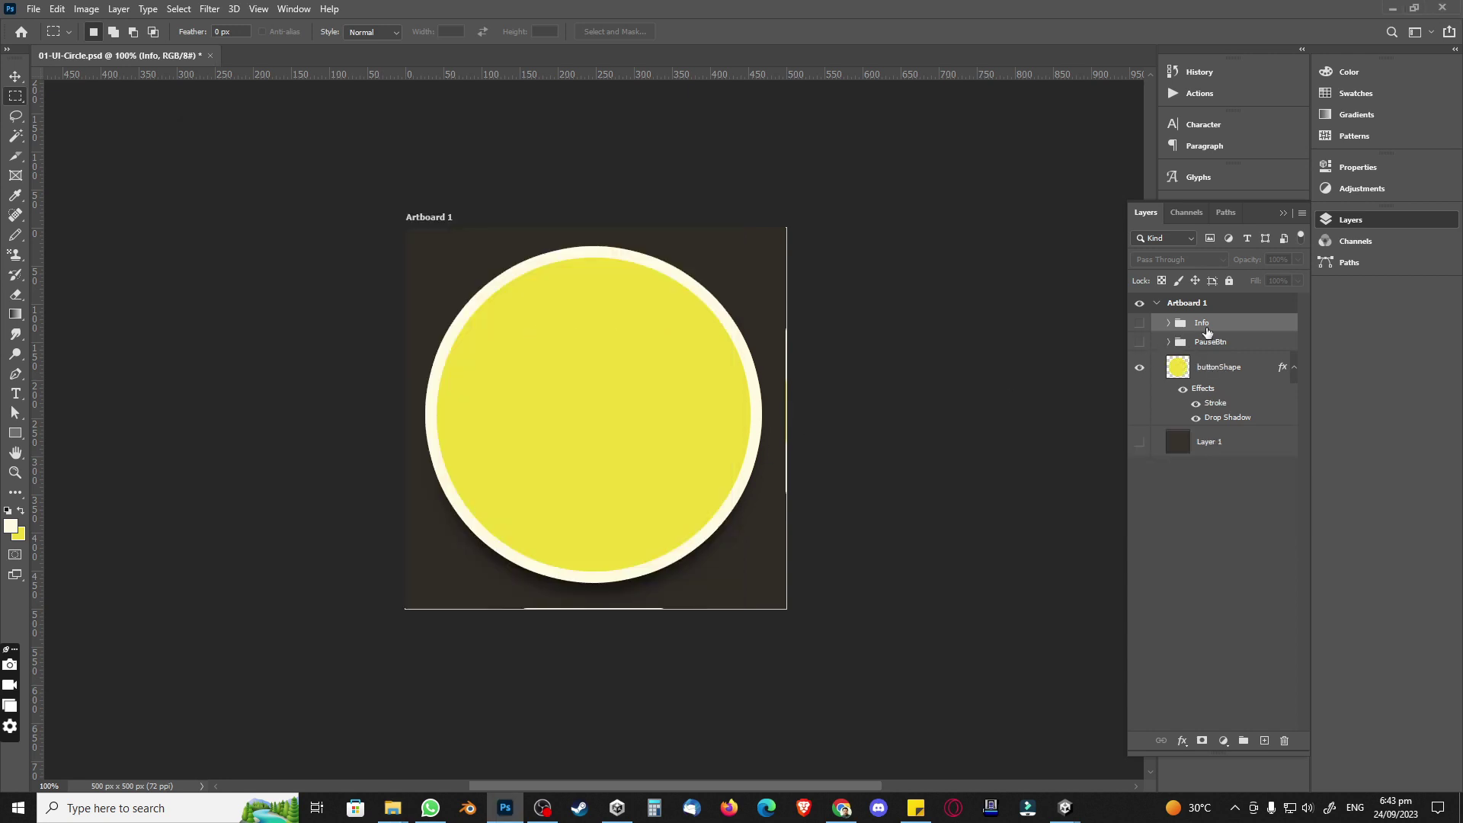
Step: Create a new group inside Artboard 1 above the Info group and name it Share
{"action": "left_click", "coordinate": [1264, 741]}
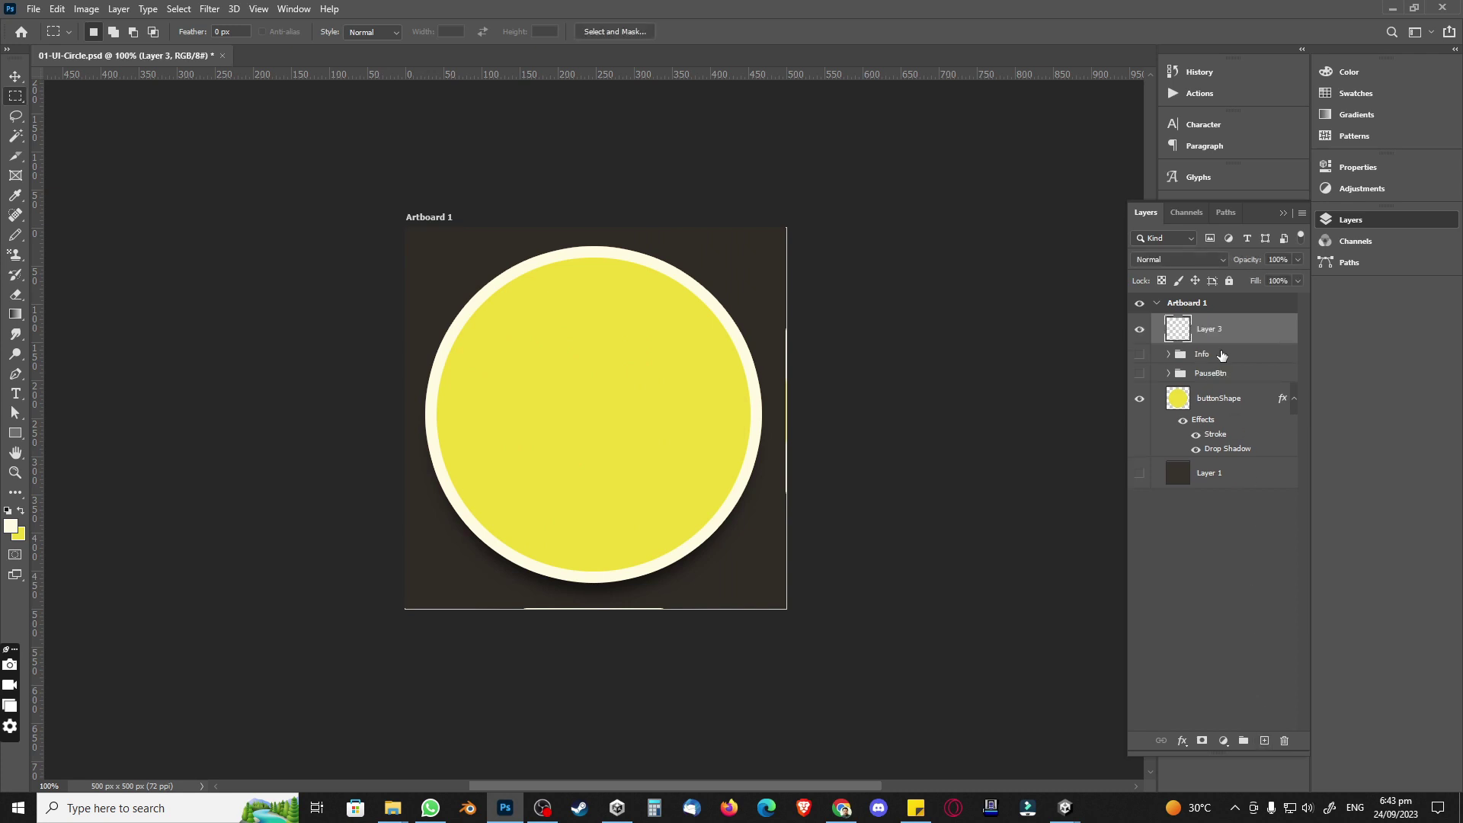
{"action": "left_click", "coordinate": [1286, 743]}
{"action": "left_click", "coordinate": [1244, 741]}
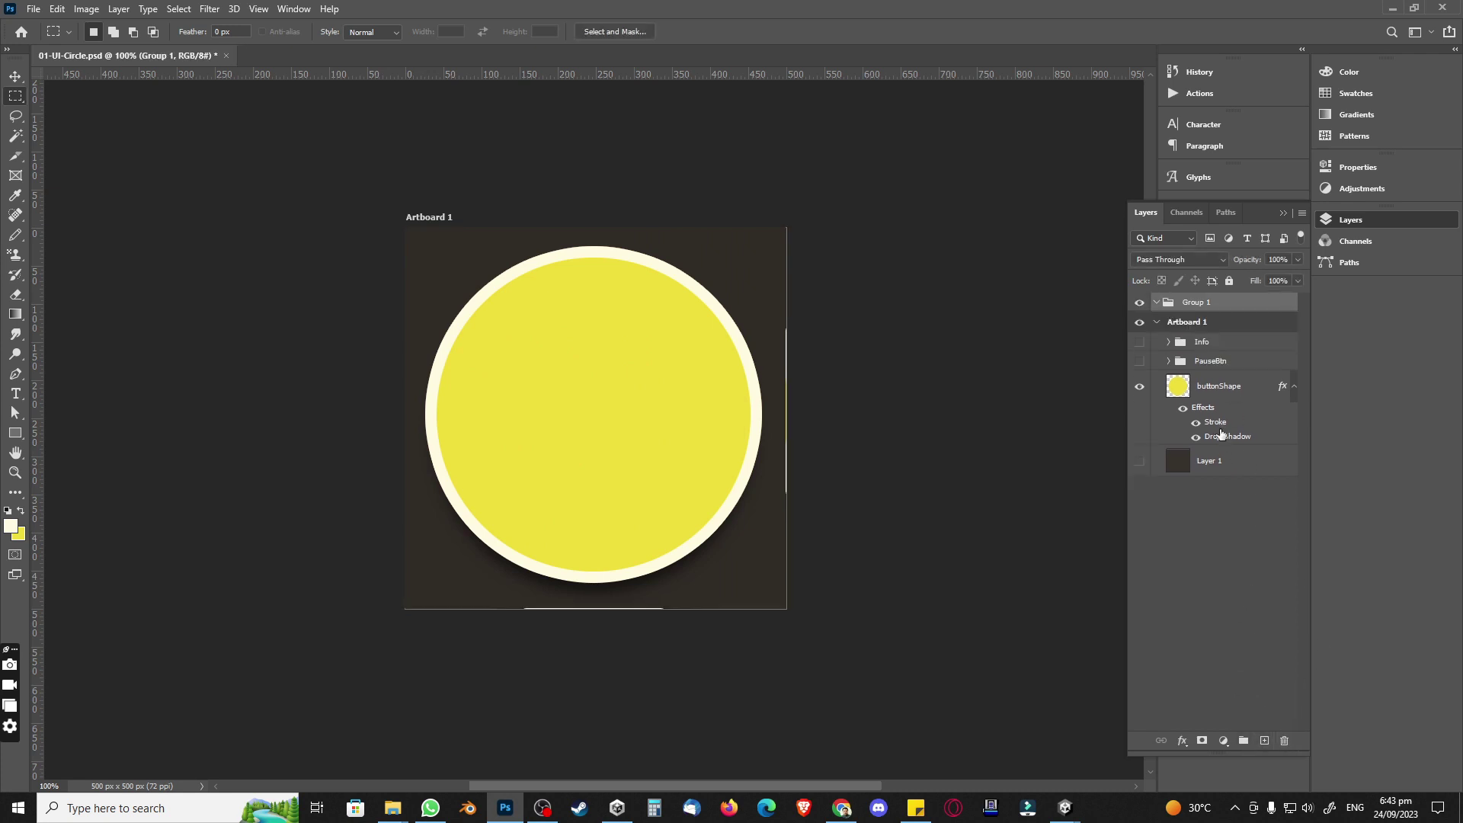
{"action": "left_click_drag", "start_coordinate": [1210, 314], "coordinate": [1218, 342]}
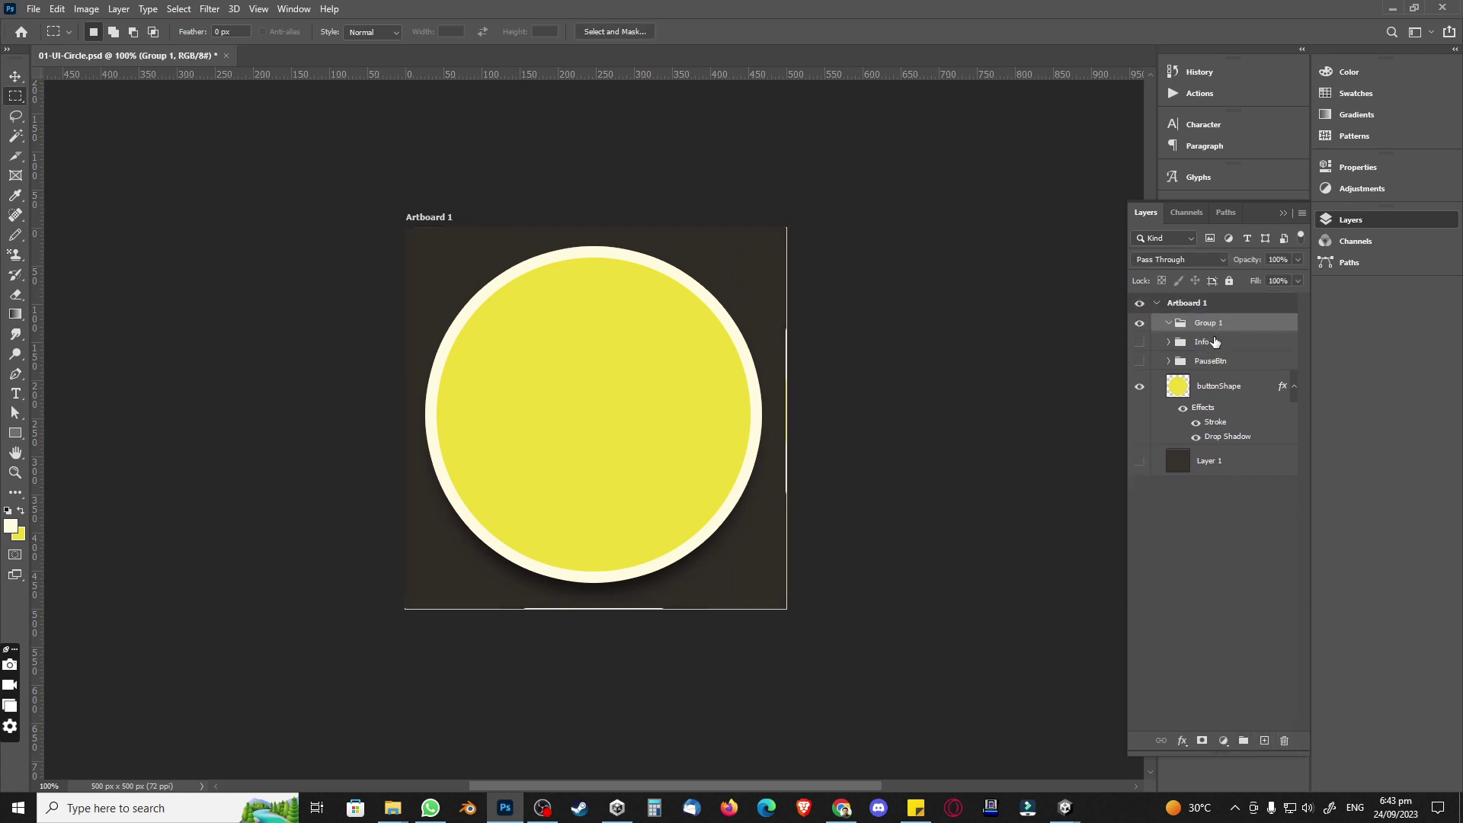
{"action": "double_click", "coordinate": [1206, 323]}
{"action": "type", "text": "Share"}
{"action": "key", "text": "Return"}
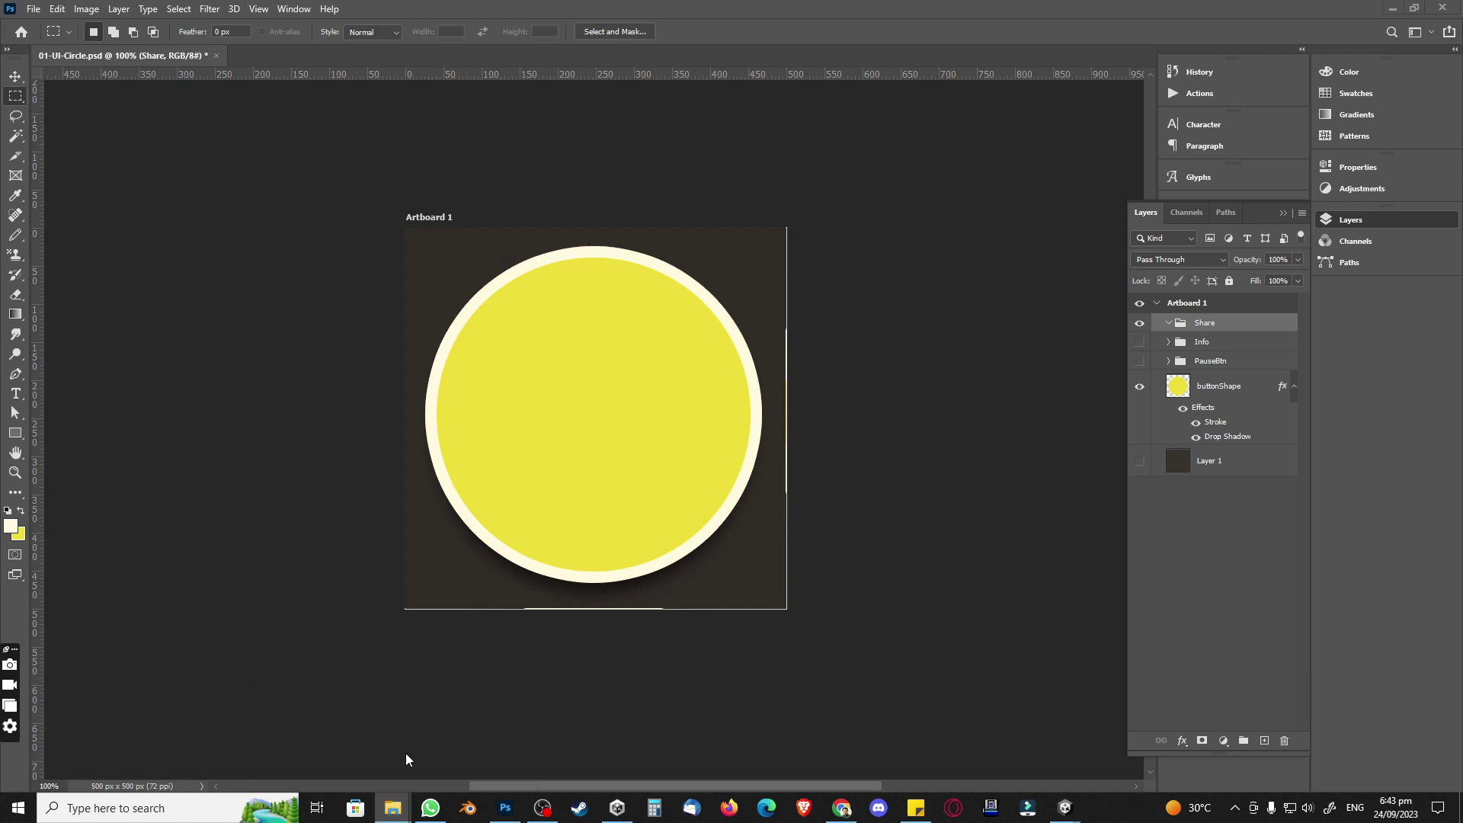
Step: Place share.png from the 04-Resources folder on the artboard, scaled proportionally to 60.10%
{"action": "mouse_move", "coordinate": [393, 807]}
{"action": "left_click", "coordinate": [320, 731]}
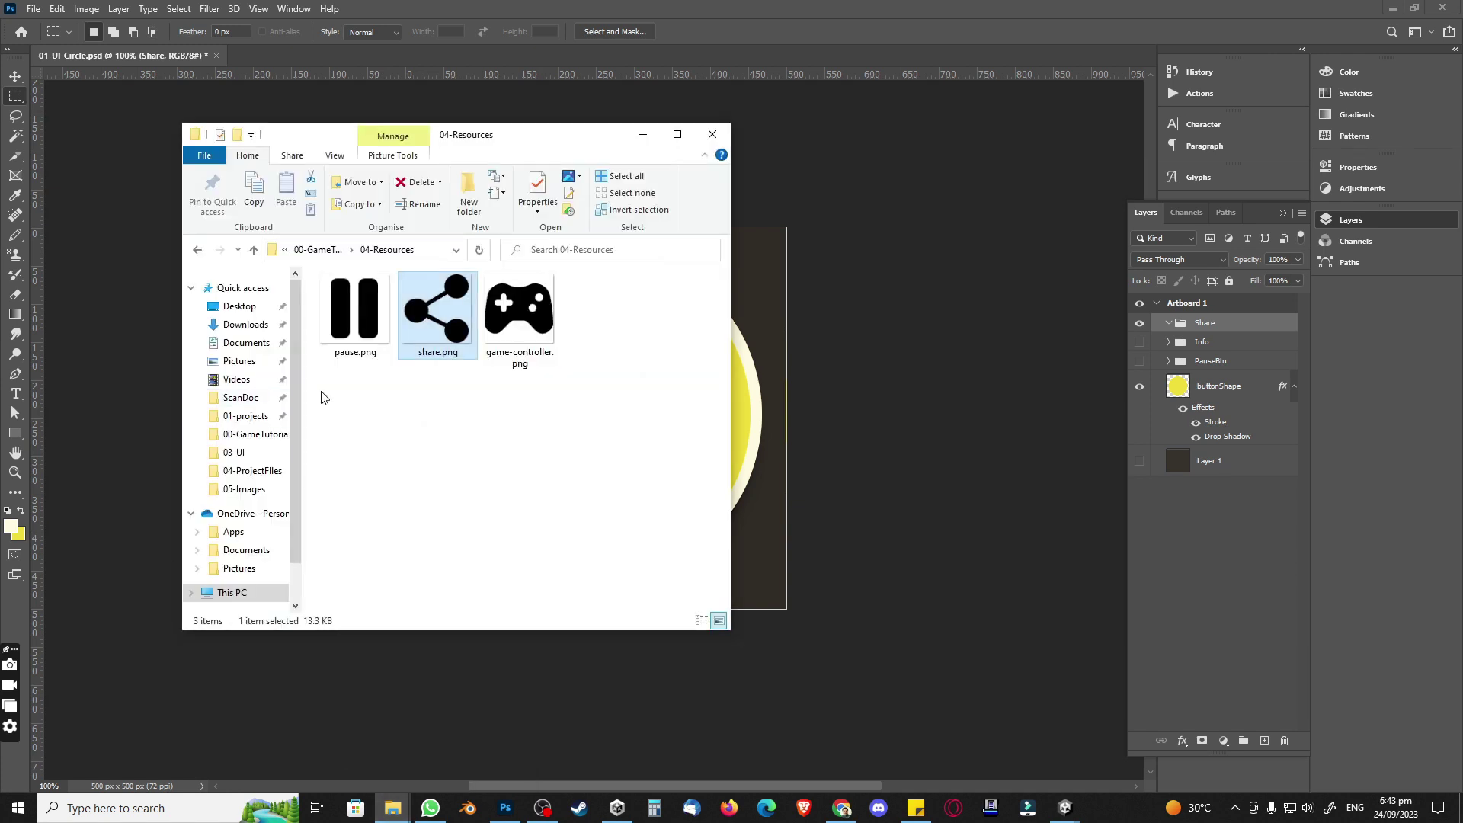
{"action": "left_click_drag", "start_coordinate": [431, 316], "coordinate": [761, 419]}
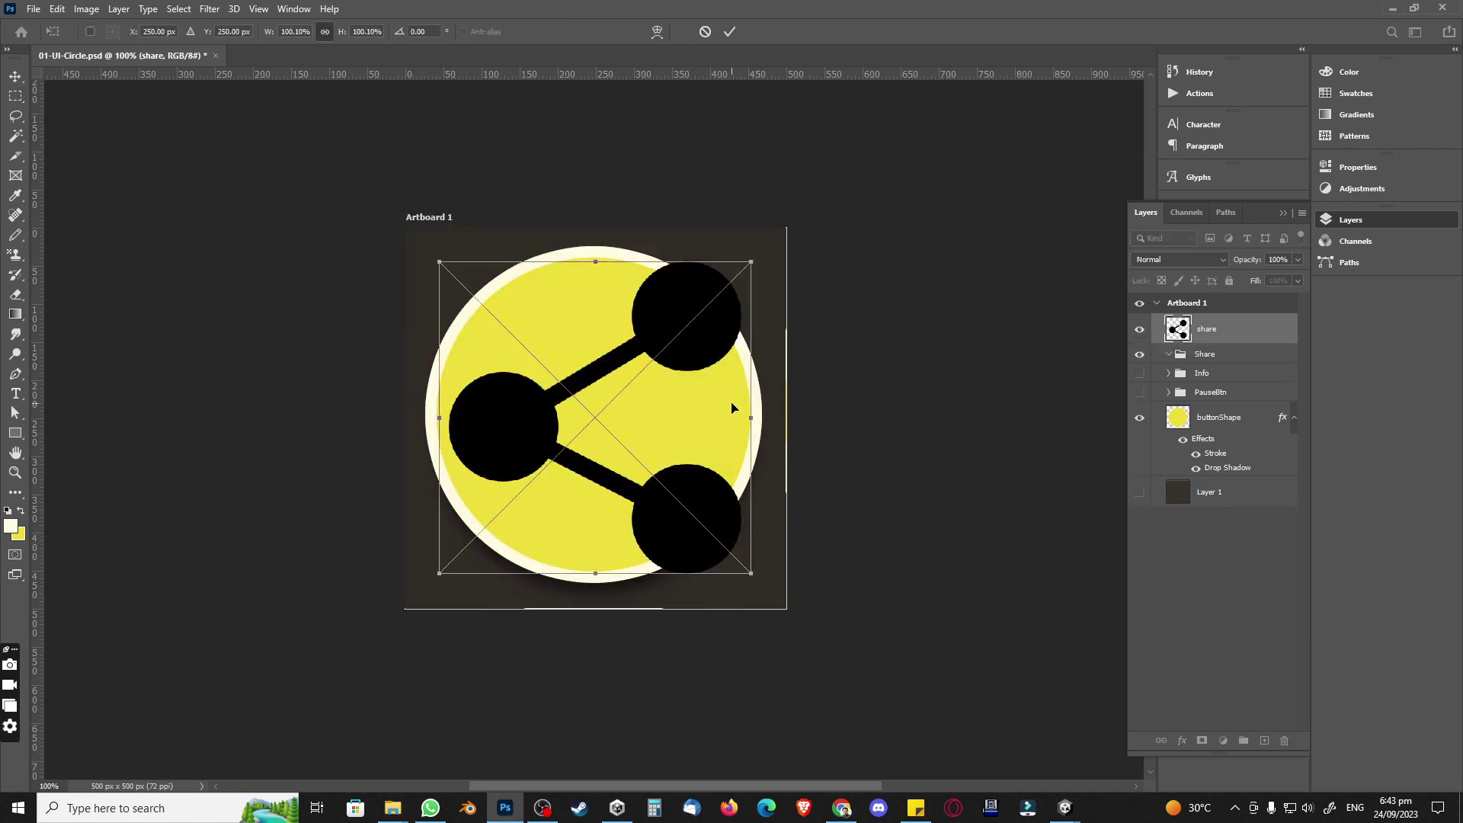
{"action": "scroll", "coordinate": [288, 31], "scroll_direction": "down", "scroll_amount": 4, "text": "shift"}
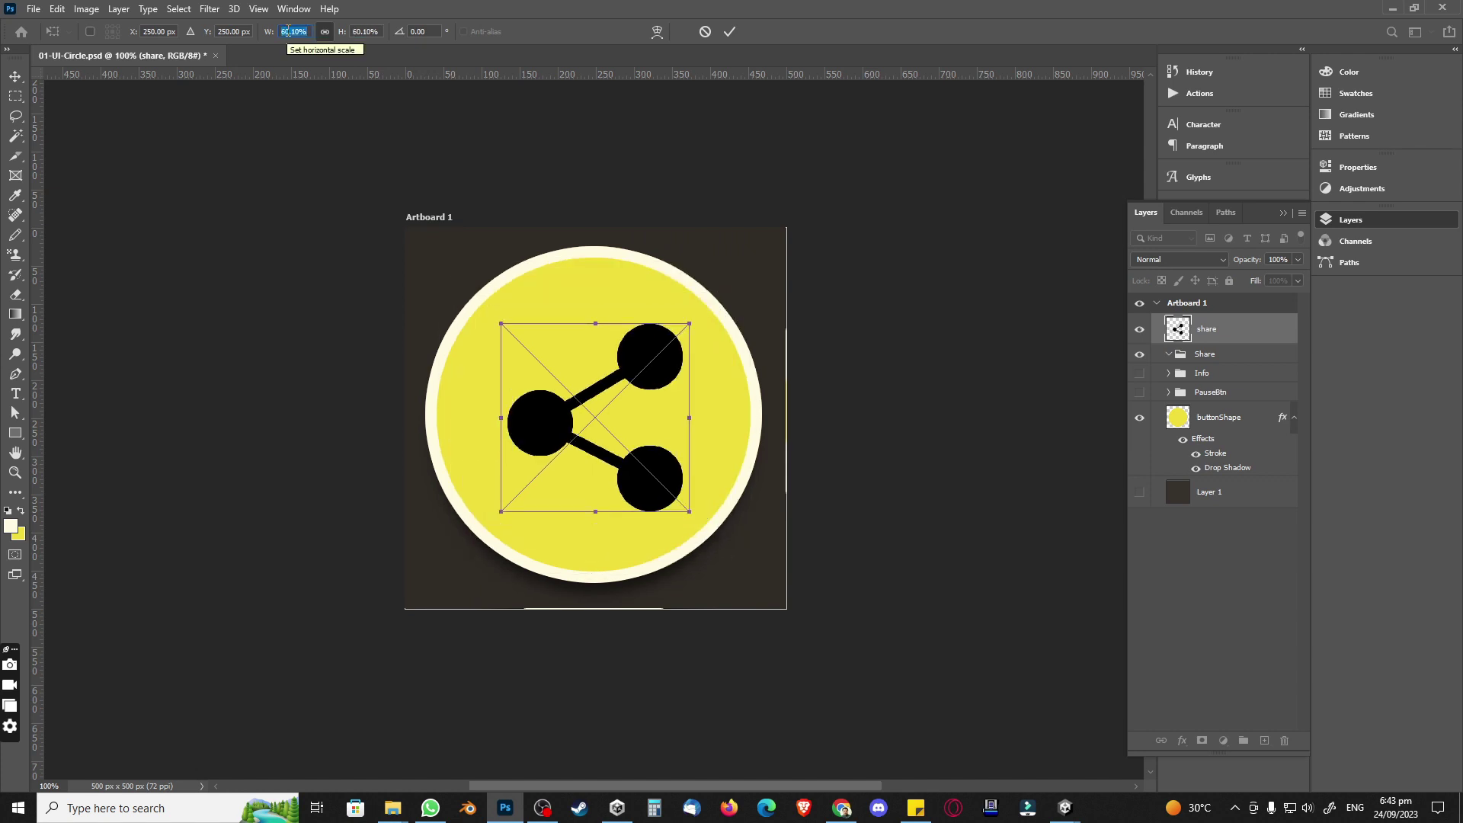
{"action": "scroll", "coordinate": [288, 32], "scroll_direction": "down", "scroll_amount": 1, "text": "shift"}
{"action": "scroll", "coordinate": [288, 32], "scroll_direction": "up", "scroll_amount": 1, "text": "shift"}
{"action": "key", "text": "Return"}
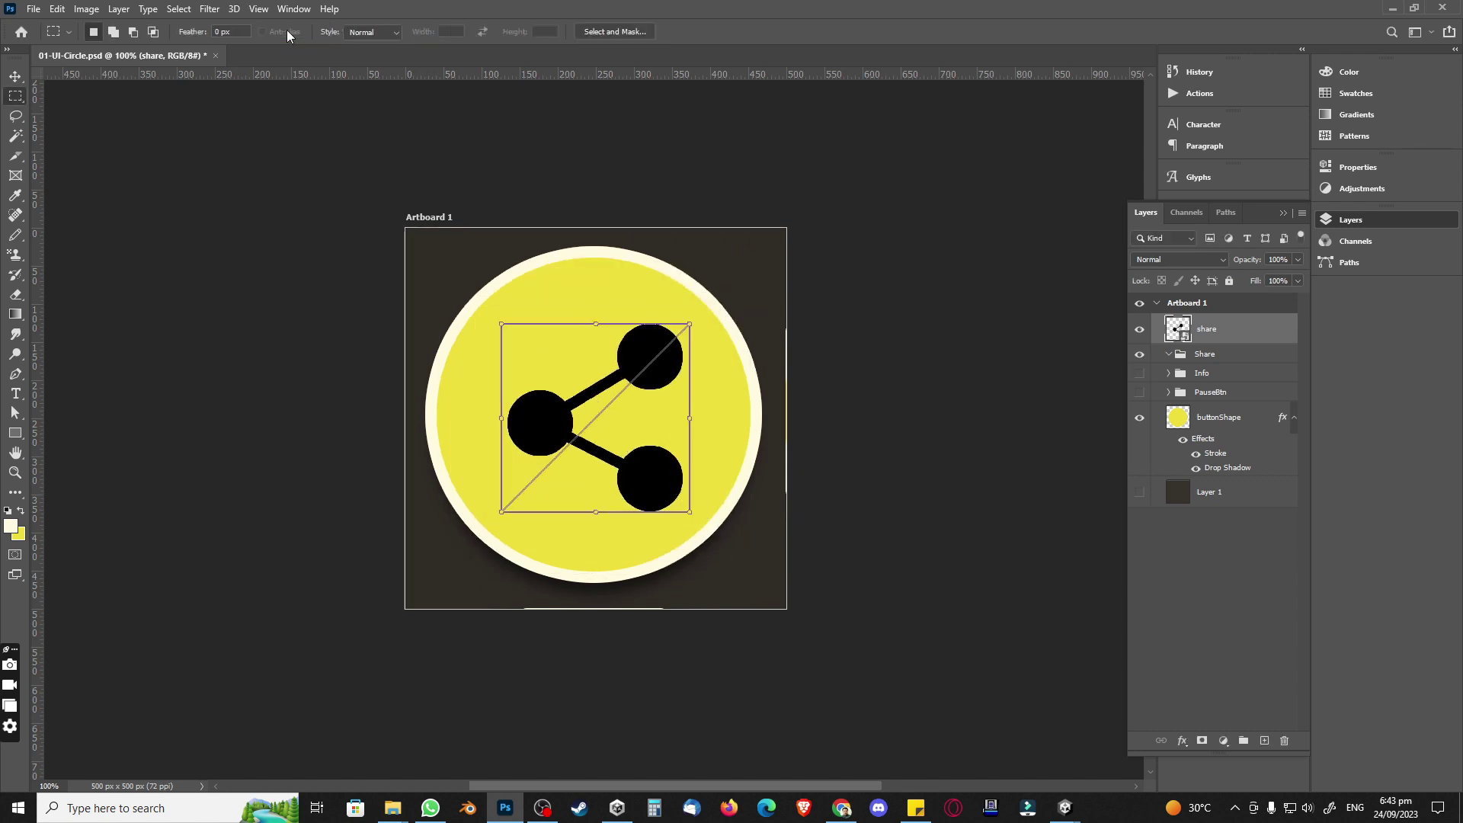
Step: Copy the layer style of the pause layer in the PauseBtn group and paste it onto the share layer
{"action": "left_click", "coordinate": [1140, 391]}
{"action": "left_click", "coordinate": [1141, 392]}
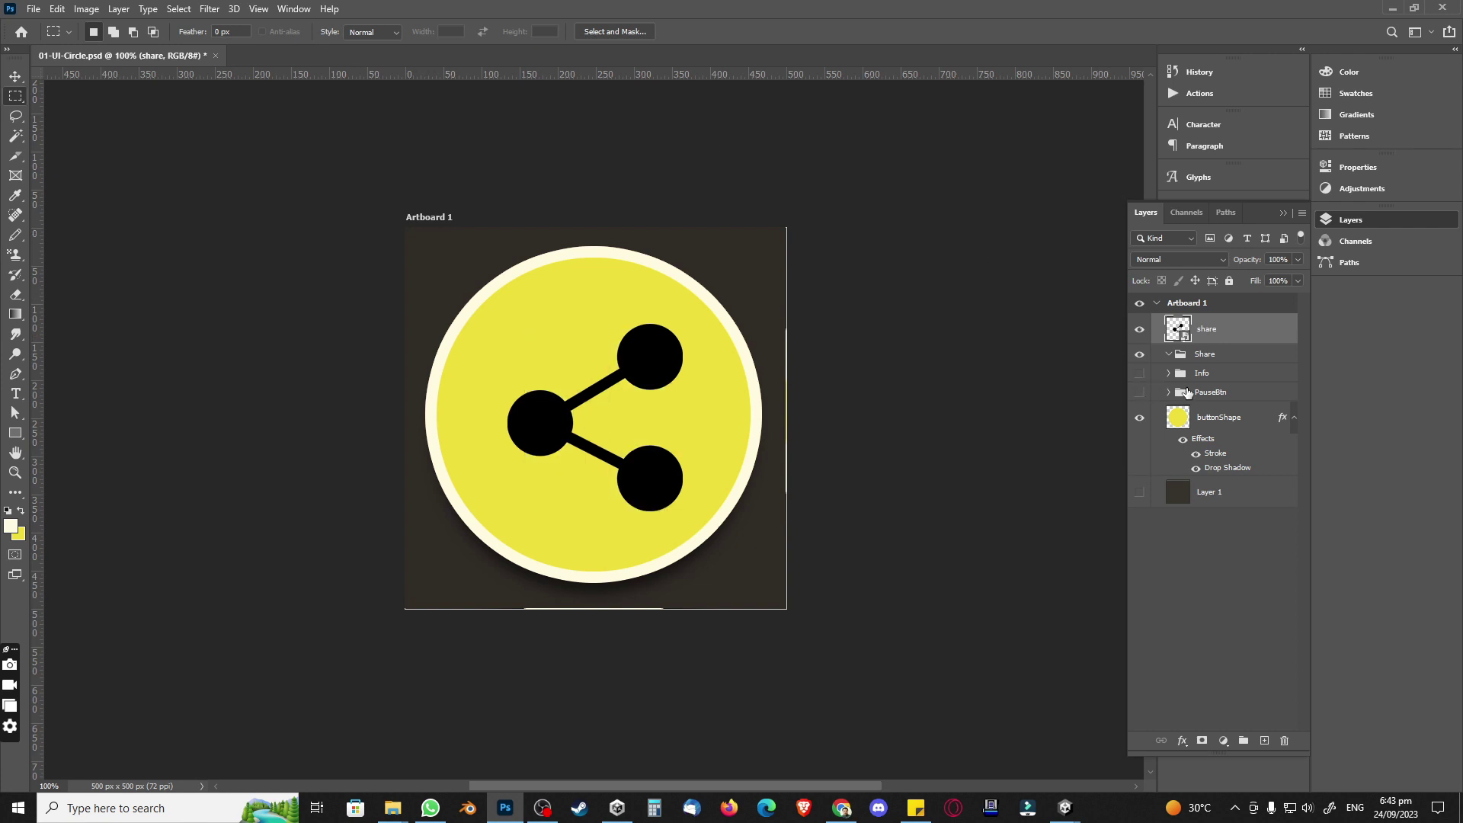
{"action": "left_click", "coordinate": [1169, 392]}
{"action": "left_click", "coordinate": [1223, 418]}
{"action": "right_click", "coordinate": [1224, 419]}
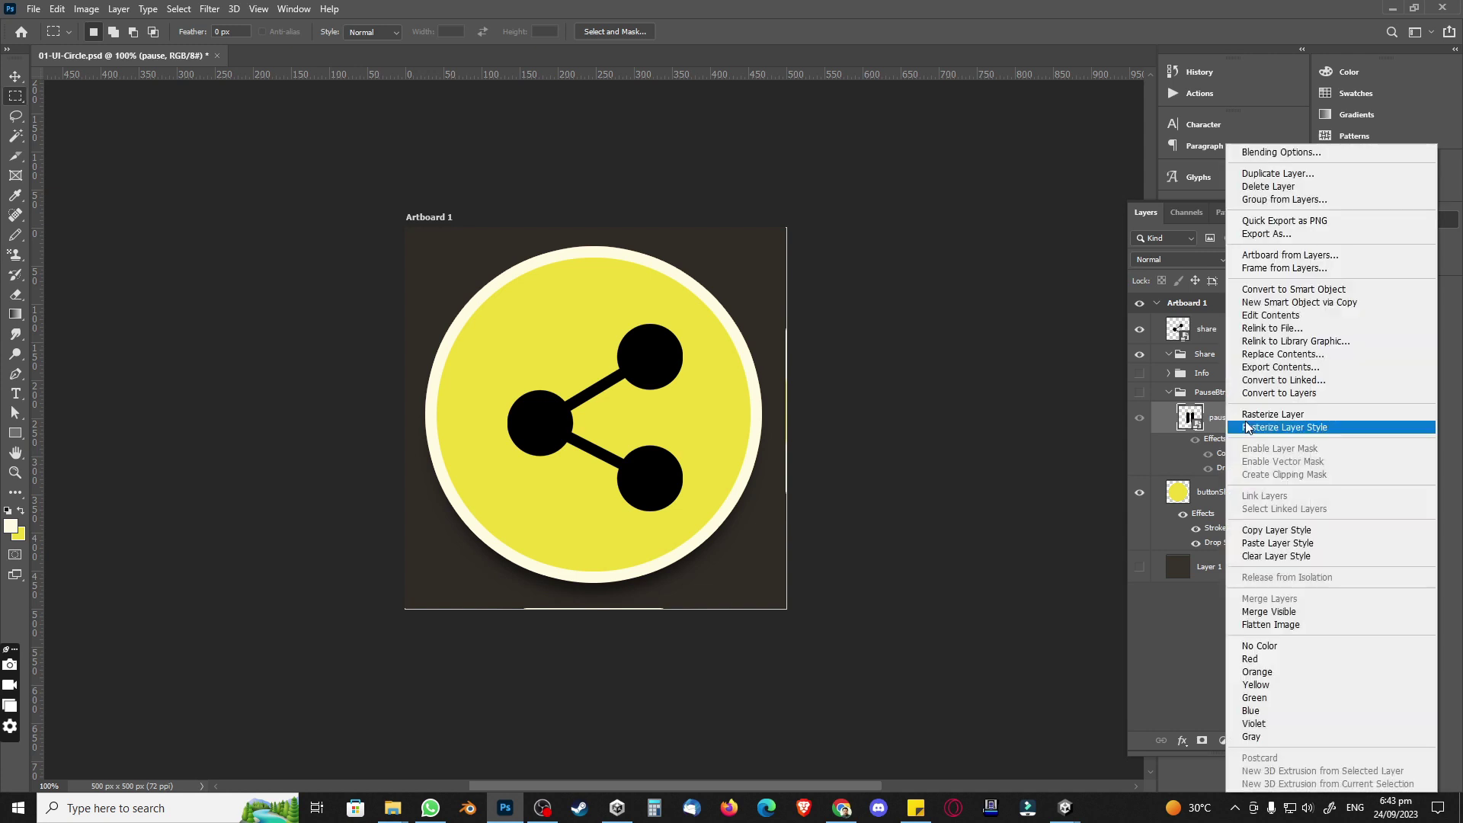
{"action": "left_click", "coordinate": [1258, 527]}
{"action": "left_click", "coordinate": [1212, 334]}
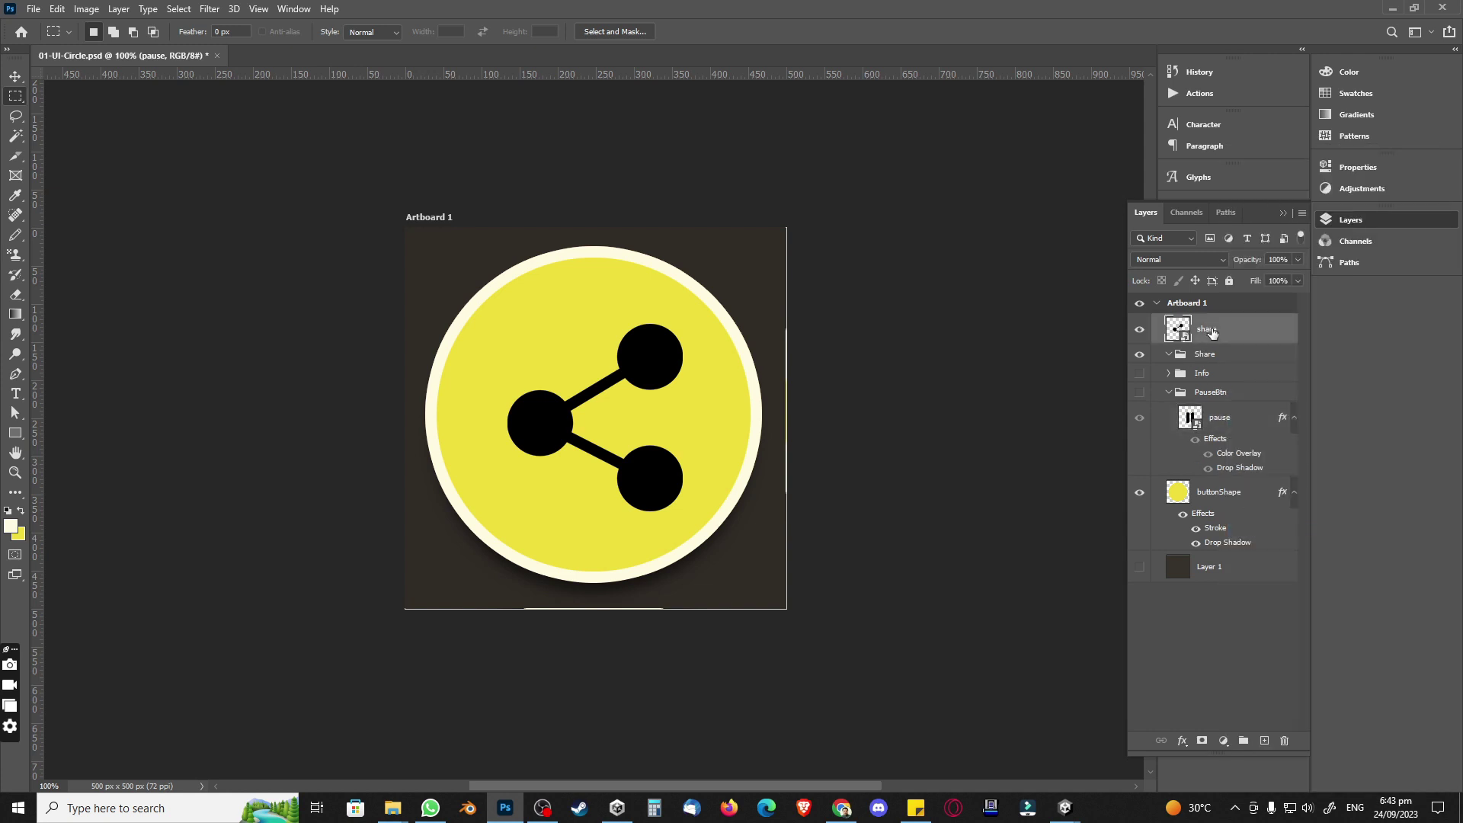
{"action": "right_click", "coordinate": [1220, 335]}
{"action": "left_click", "coordinate": [1254, 543]}
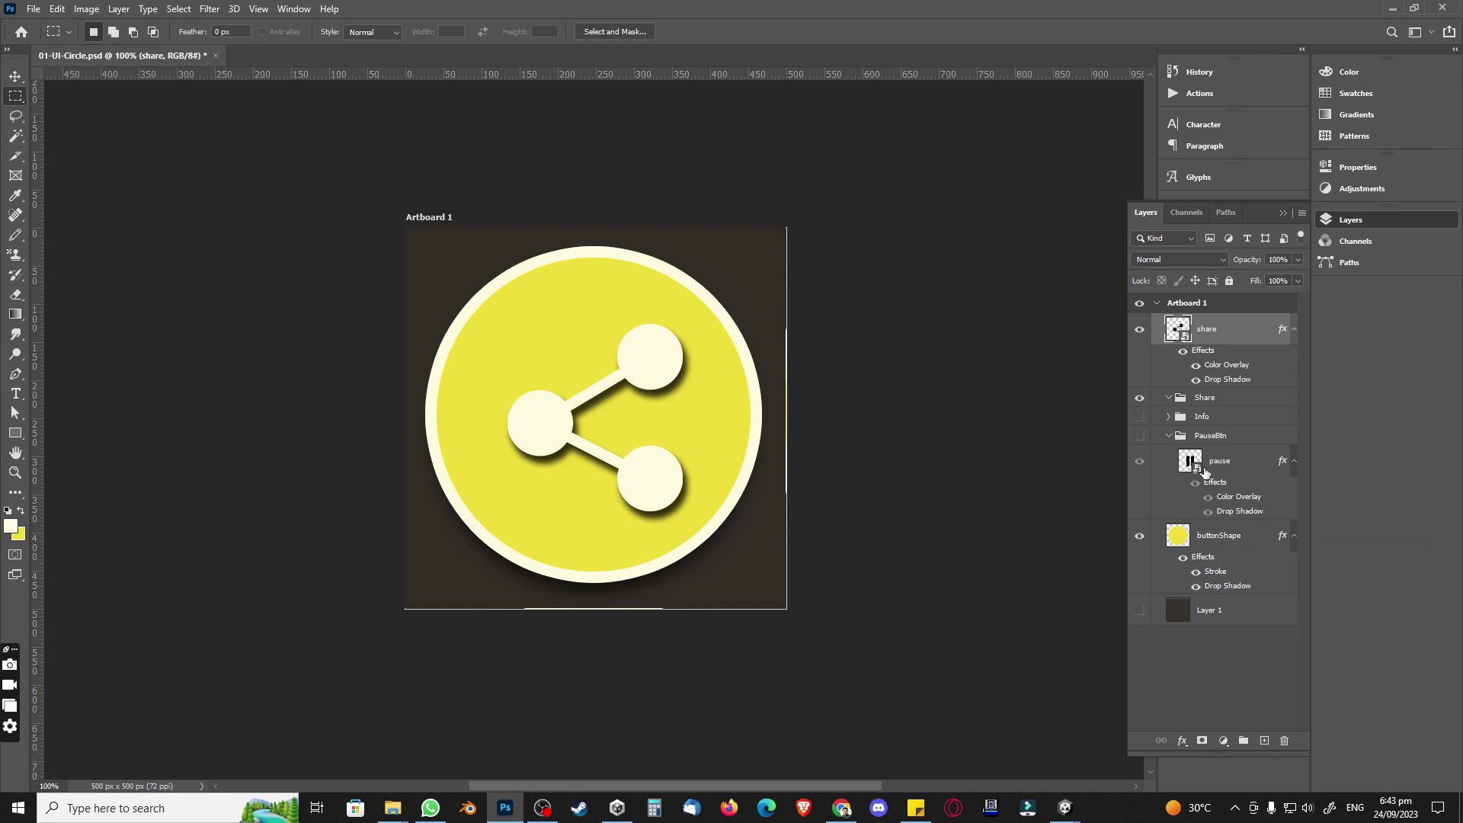
Step: Centre the share icon horizontally and vertically on the button shape, then move its layer into the Share group and collapse the group
{"action": "left_click", "coordinate": [1178, 535], "text": "ctrl"}
{"action": "key", "text": "v"}
{"action": "left_click", "coordinate": [348, 31]}
{"action": "left_click", "coordinate": [446, 32]}
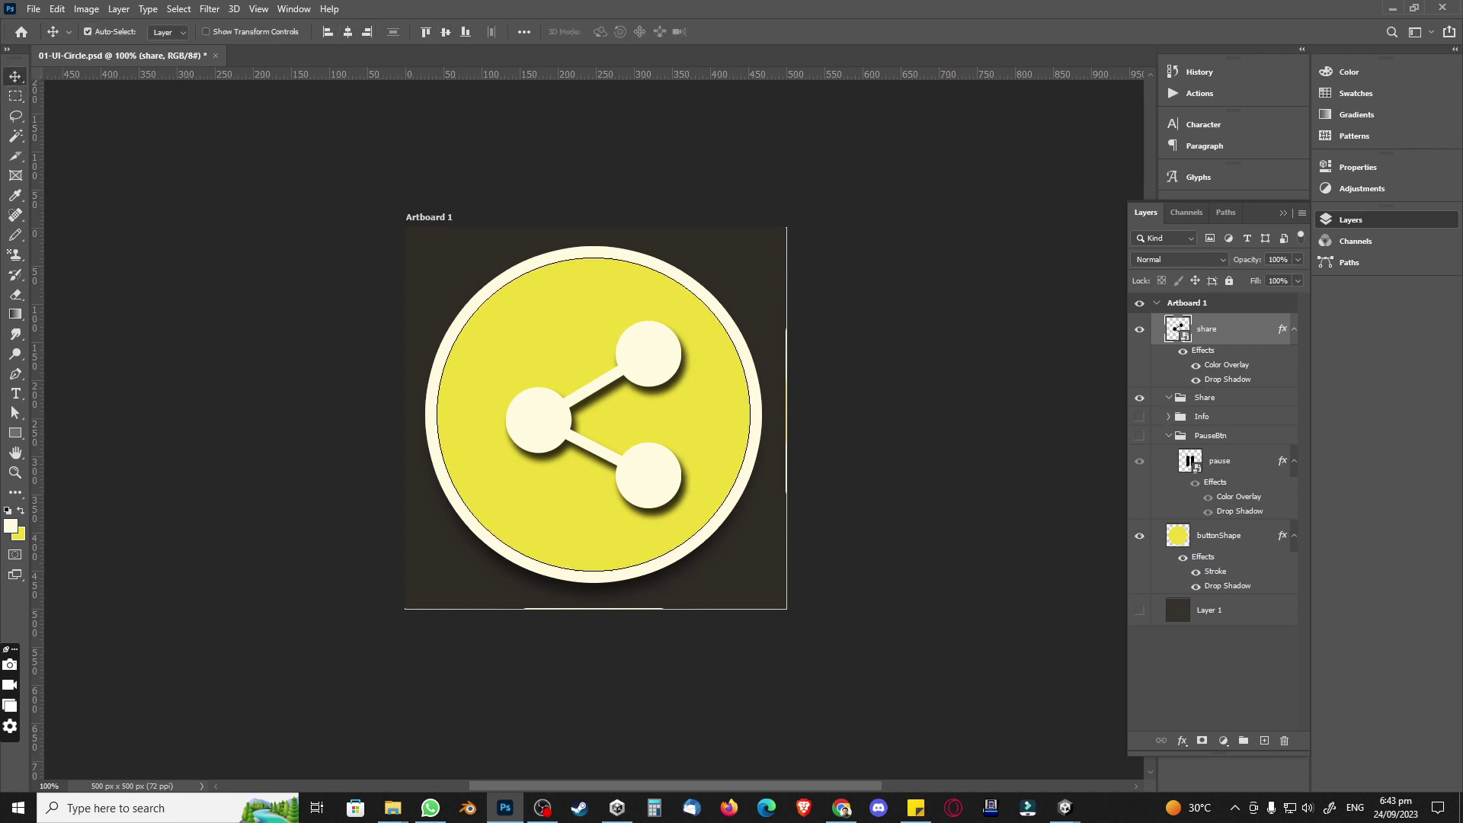
{"action": "left_click", "coordinate": [15, 96]}
{"action": "left_click", "coordinate": [147, 213]}
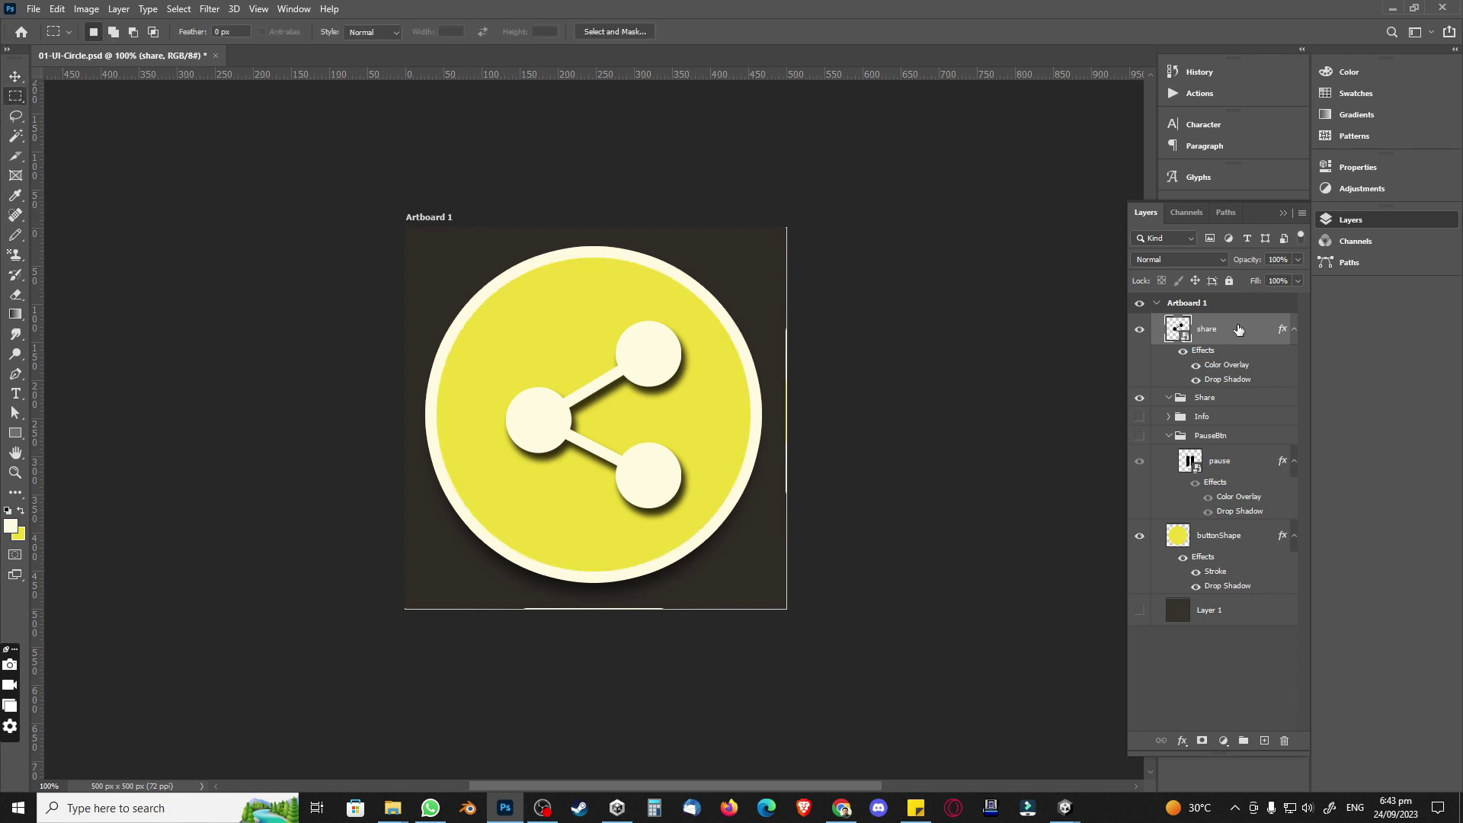
{"action": "left_click_drag", "start_coordinate": [1209, 333], "coordinate": [1194, 396]}
{"action": "left_click", "coordinate": [1169, 322]}
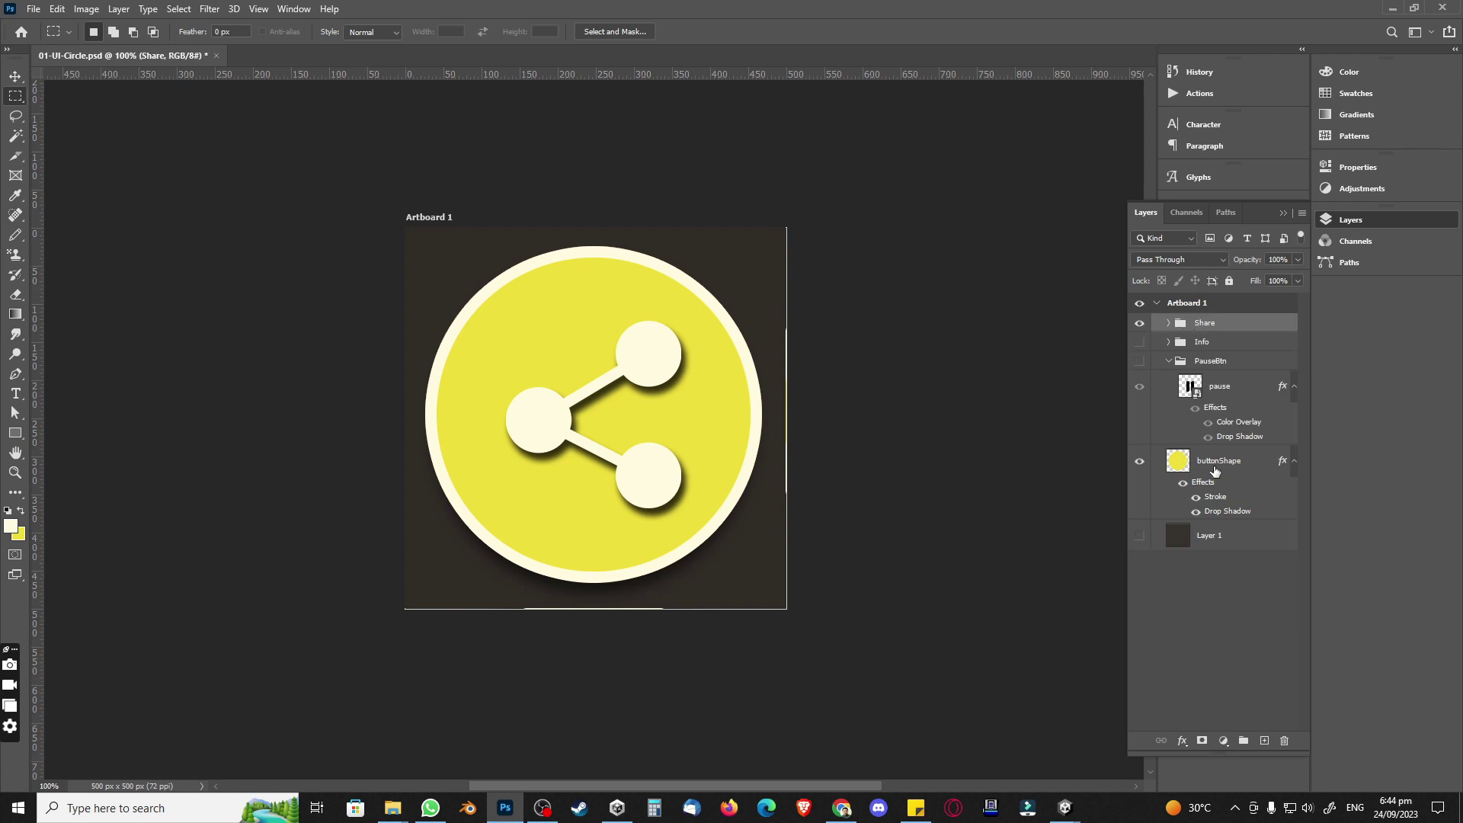
Step: Hide the Share group and add a new group named Game above it
{"action": "left_click", "coordinate": [1243, 740]}
{"action": "left_click", "coordinate": [1140, 342]}
{"action": "double_click", "coordinate": [1218, 323]}
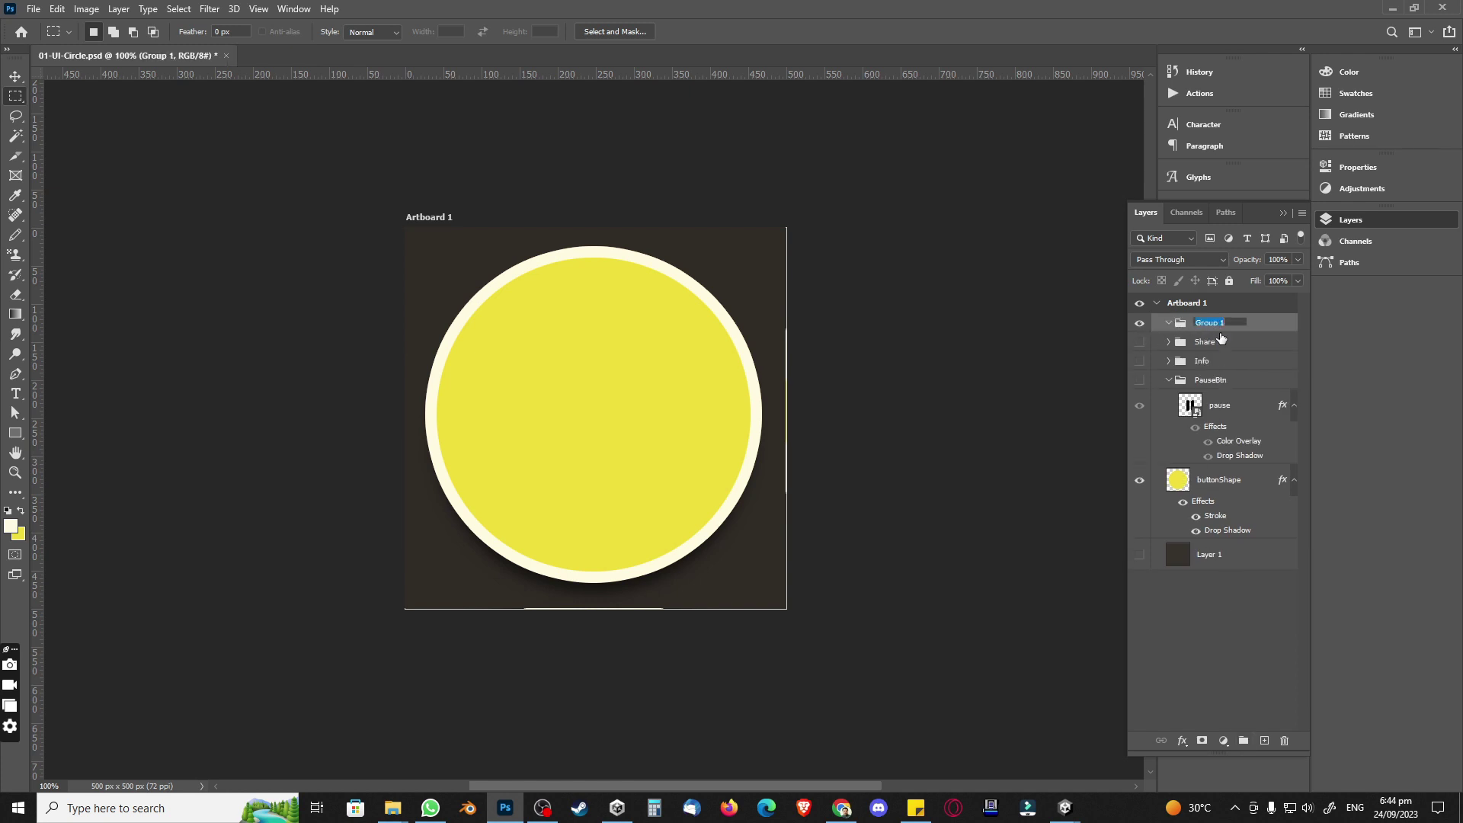
{"action": "type", "text": "Game"}
{"action": "key", "text": "Return"}
Step: Place game-controller.png from the 04-Resources folder on the artboard, scaled proportionally to 60%
{"action": "mouse_move", "coordinate": [392, 808]}
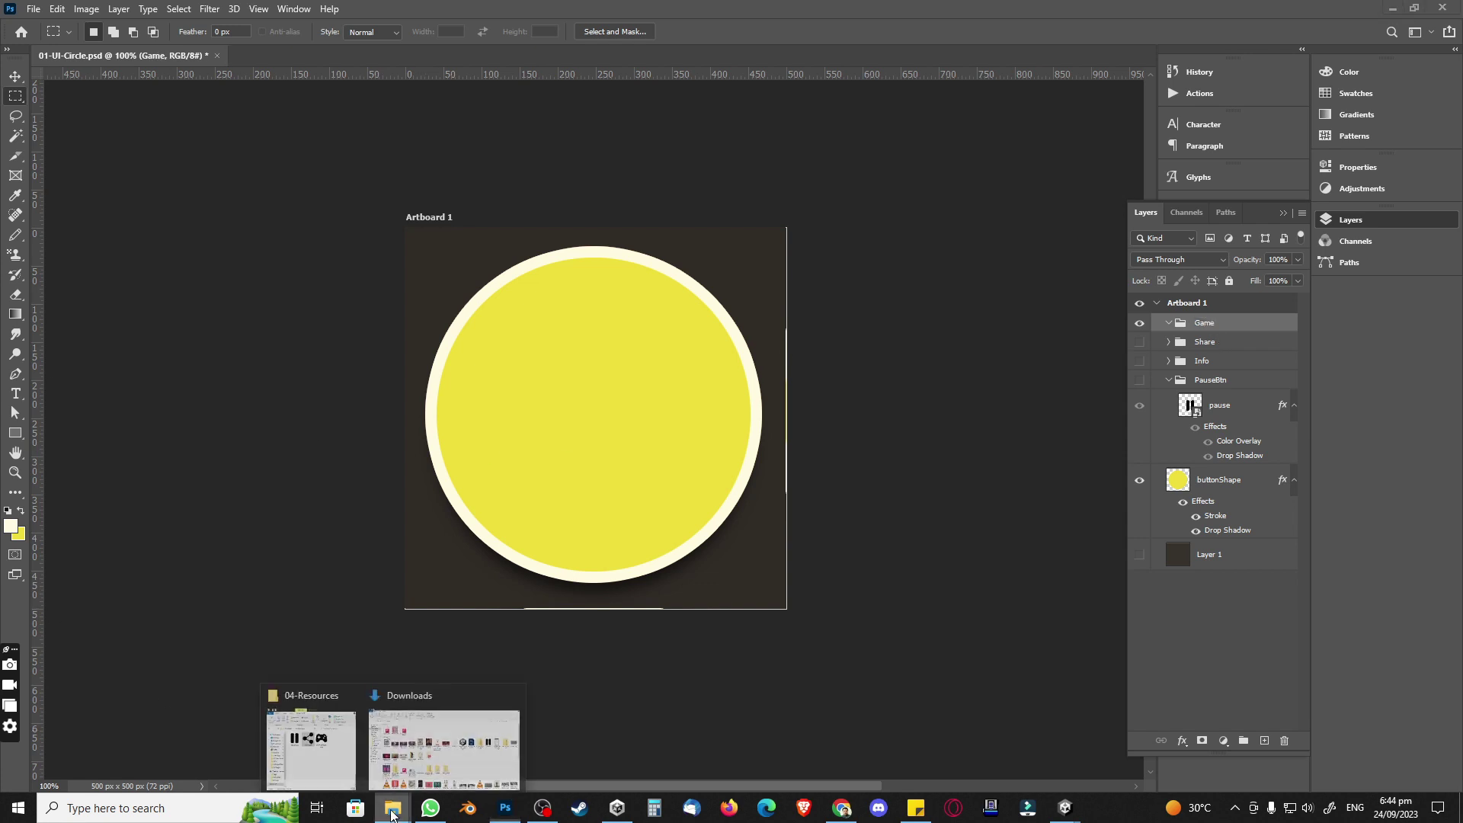
{"action": "left_click", "coordinate": [312, 740]}
{"action": "left_click_drag", "start_coordinate": [519, 308], "coordinate": [763, 415]}
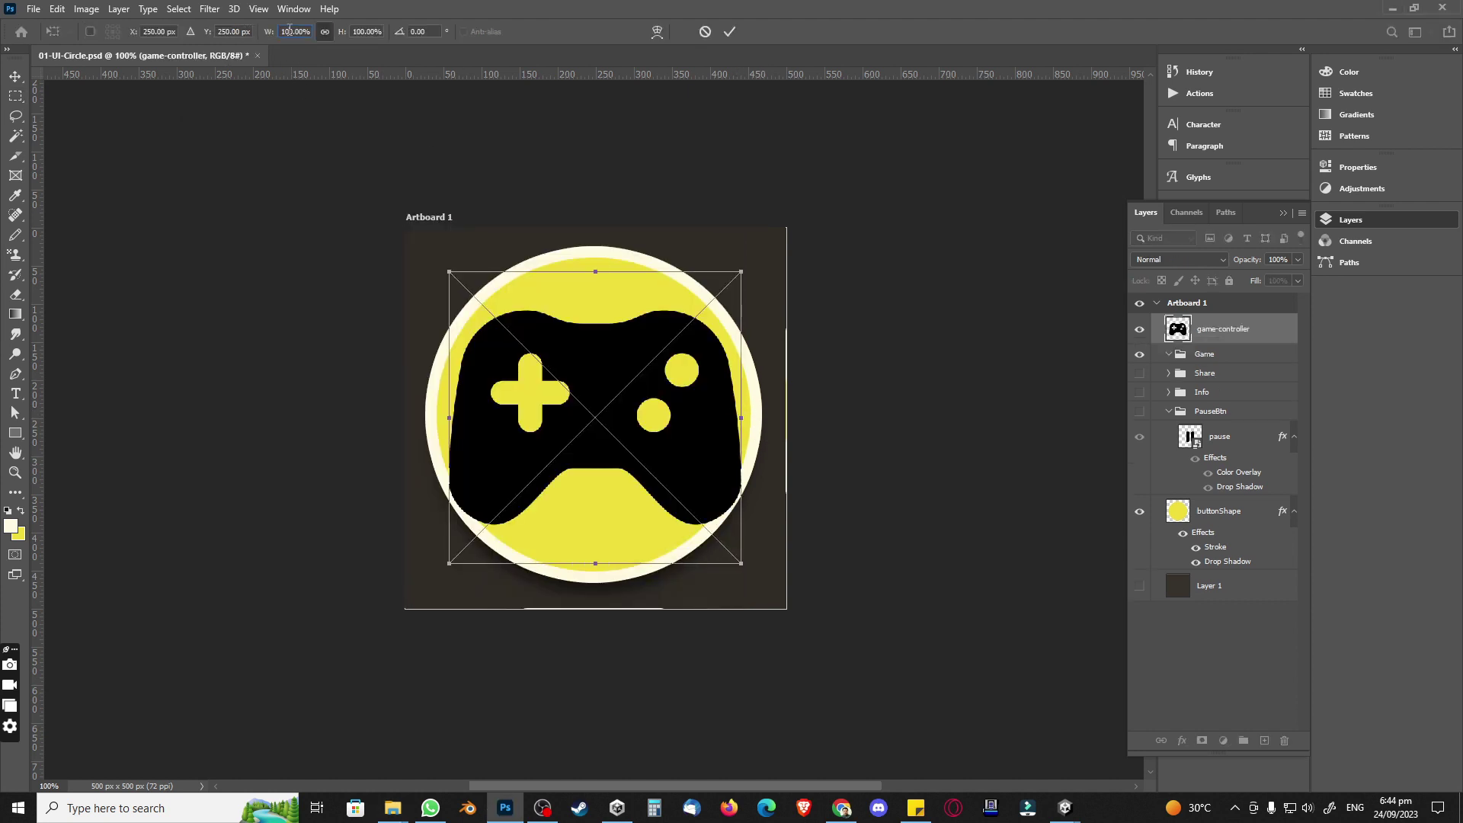
{"action": "type", "text": "60"}
{"action": "key", "text": "Return"}
{"action": "key", "text": "Return"}
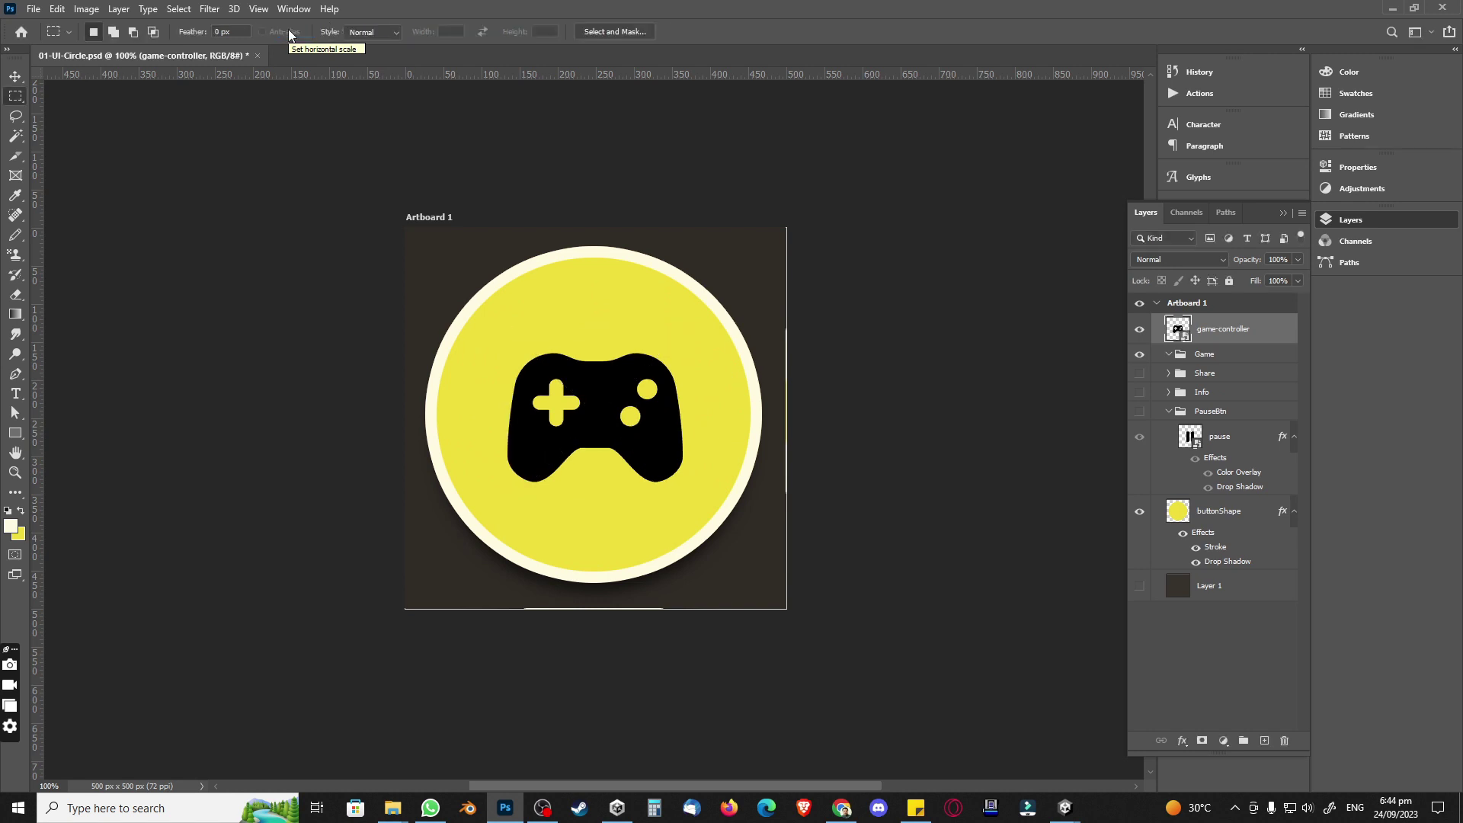
Step: Centre the game-controller icon horizontally and vertically on the button shape, then clear the selection
{"action": "left_click", "coordinate": [1174, 521], "text": "ctrl"}
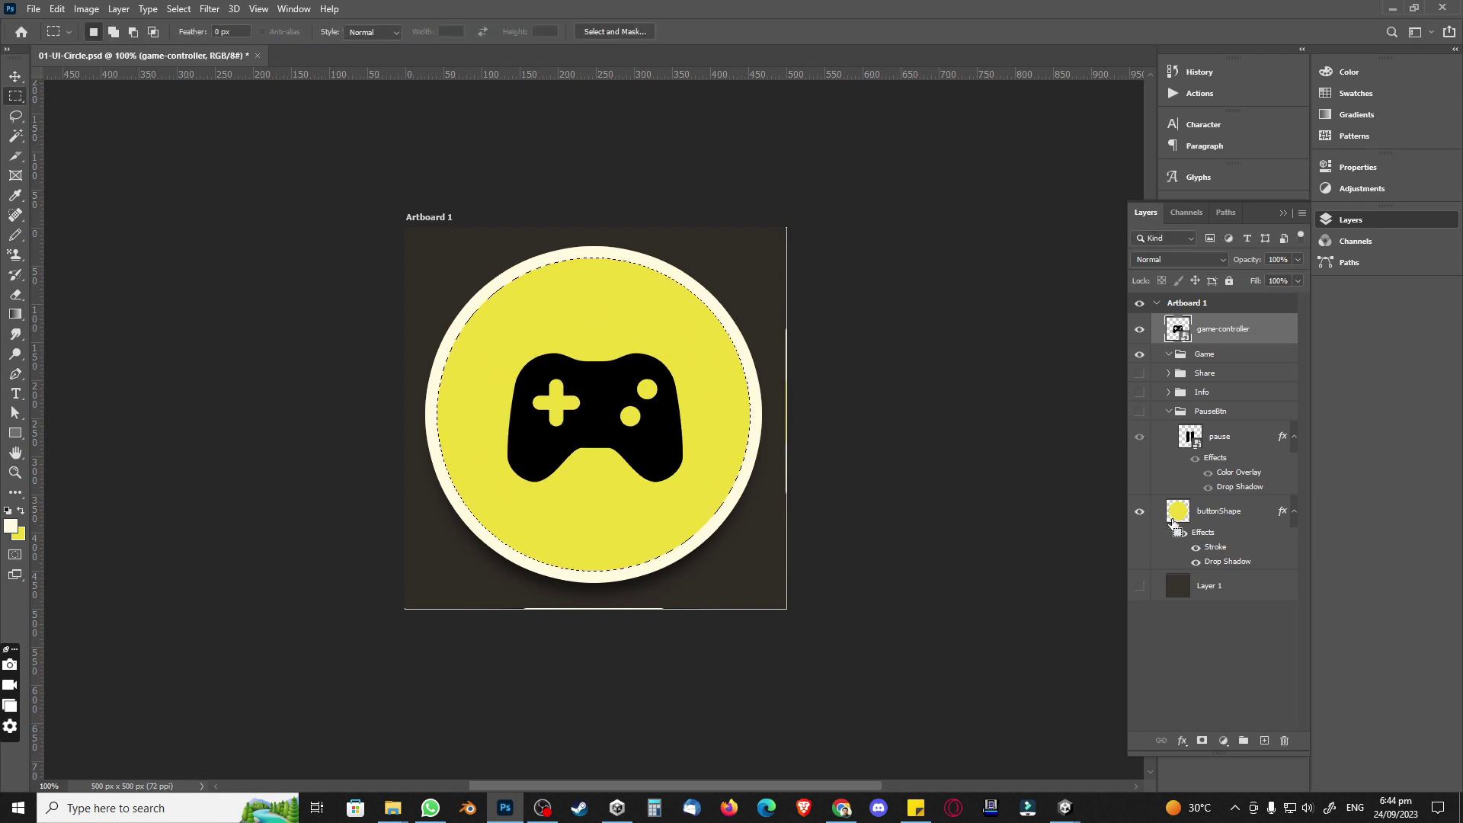
{"action": "key", "text": "v"}
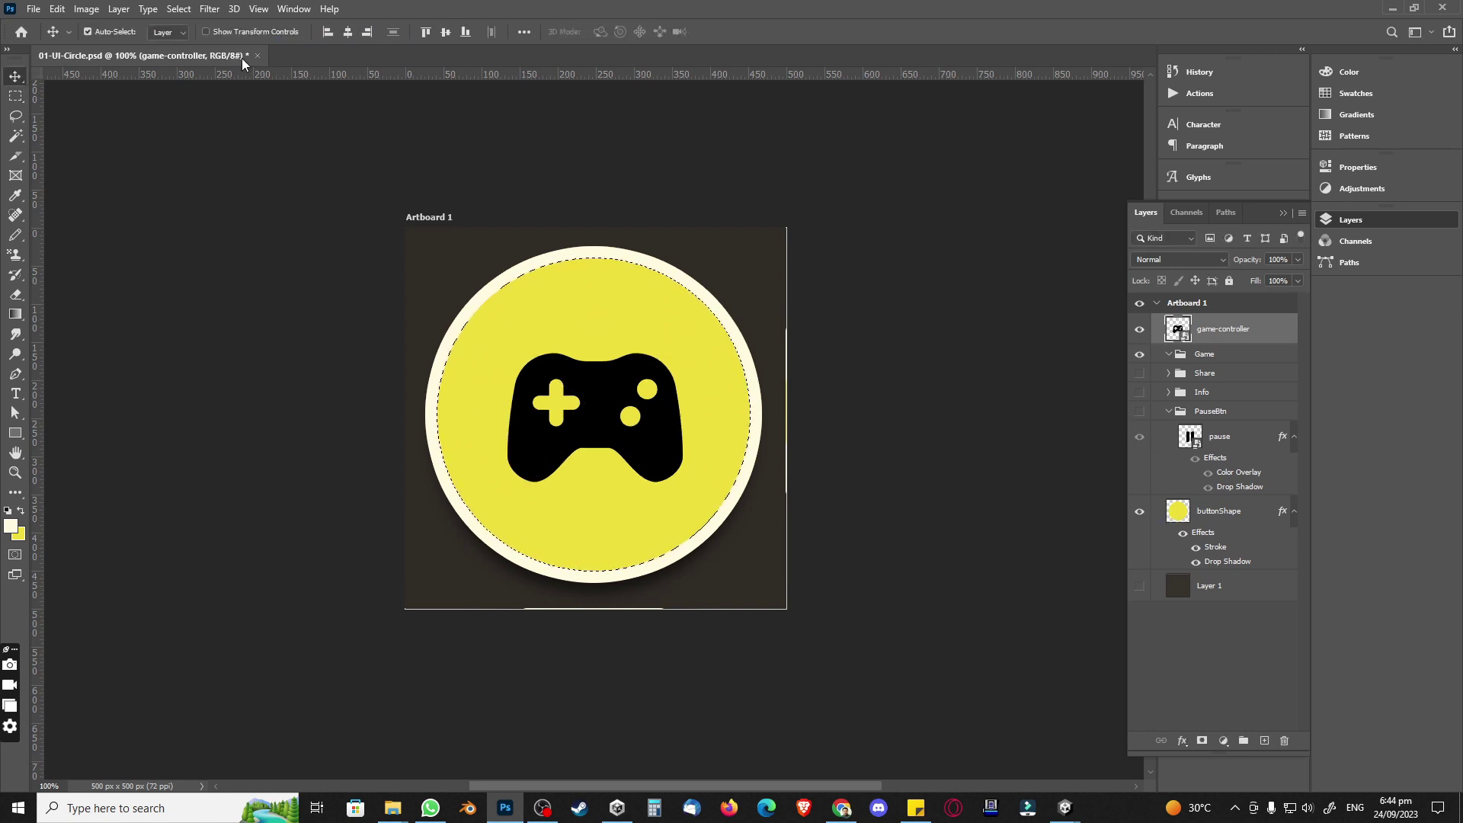
{"action": "left_click", "coordinate": [348, 31]}
{"action": "left_click", "coordinate": [446, 32]}
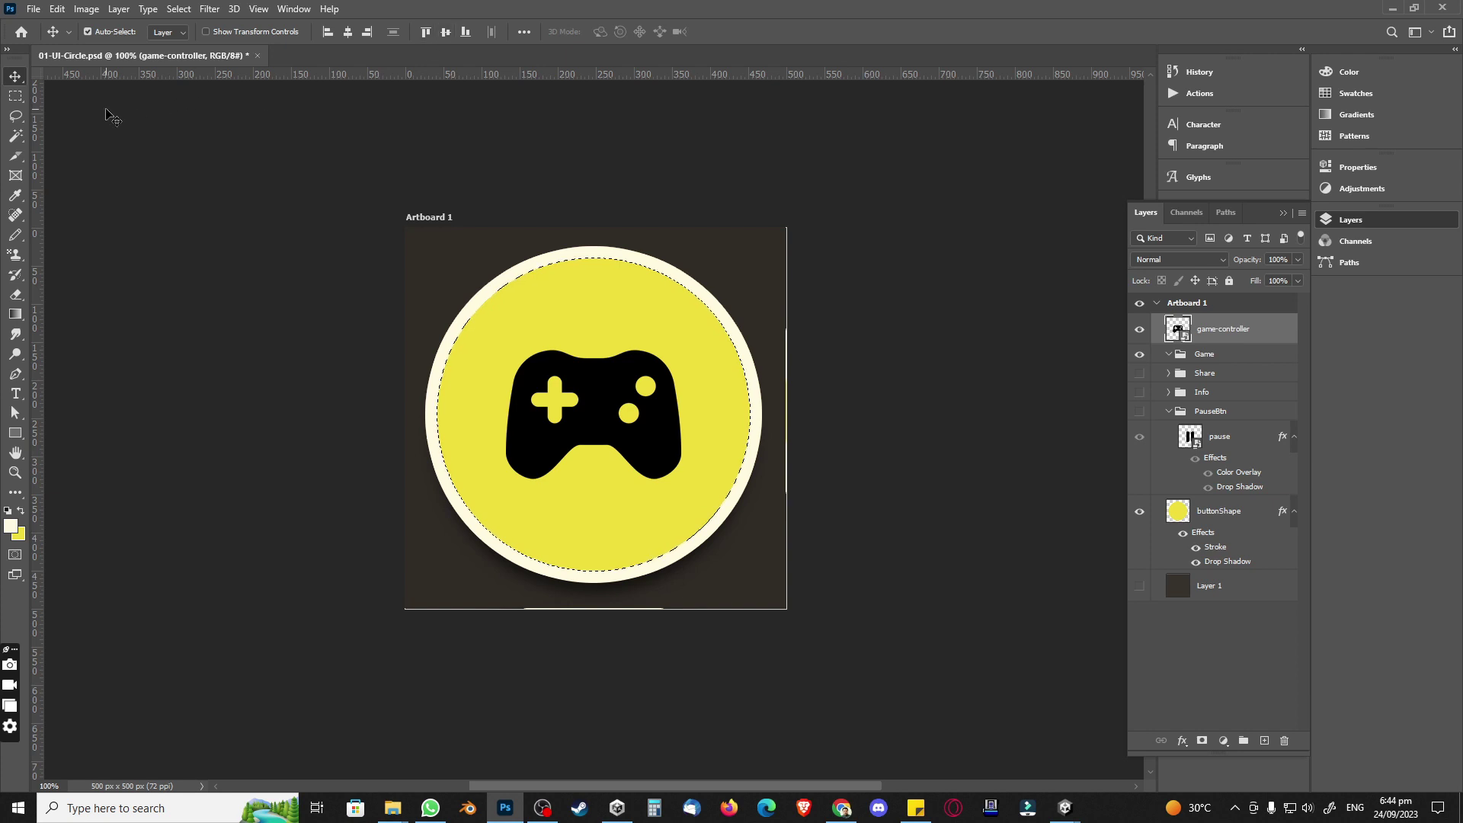
{"action": "left_click", "coordinate": [23, 106]}
{"action": "left_click", "coordinate": [294, 327]}
Step: Paste the copied layer style onto the game-controller layer and move it into the Game group, leaving the group collapsed
{"action": "right_click", "coordinate": [1231, 328]}
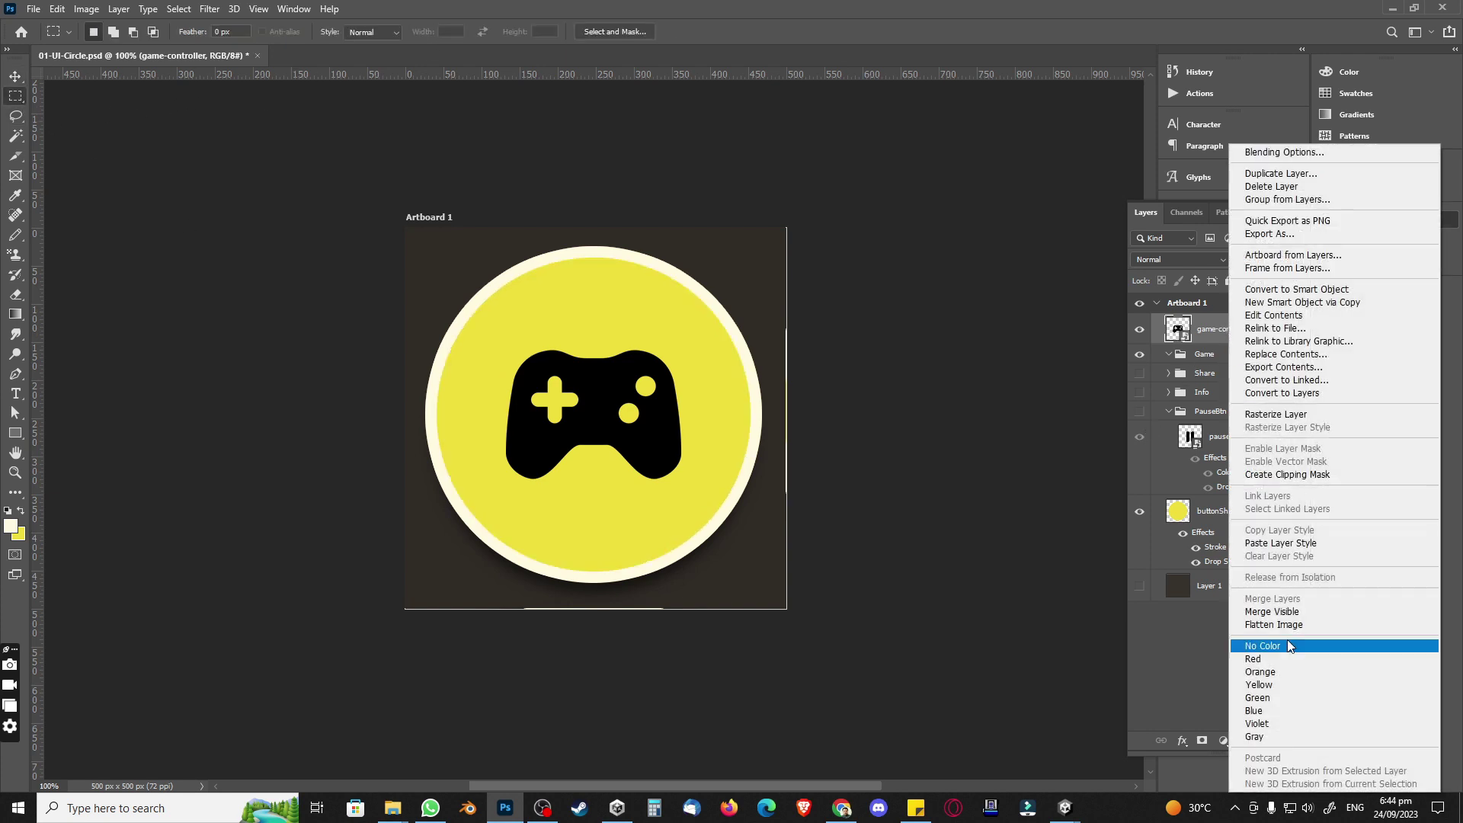
{"action": "left_click", "coordinate": [1296, 543]}
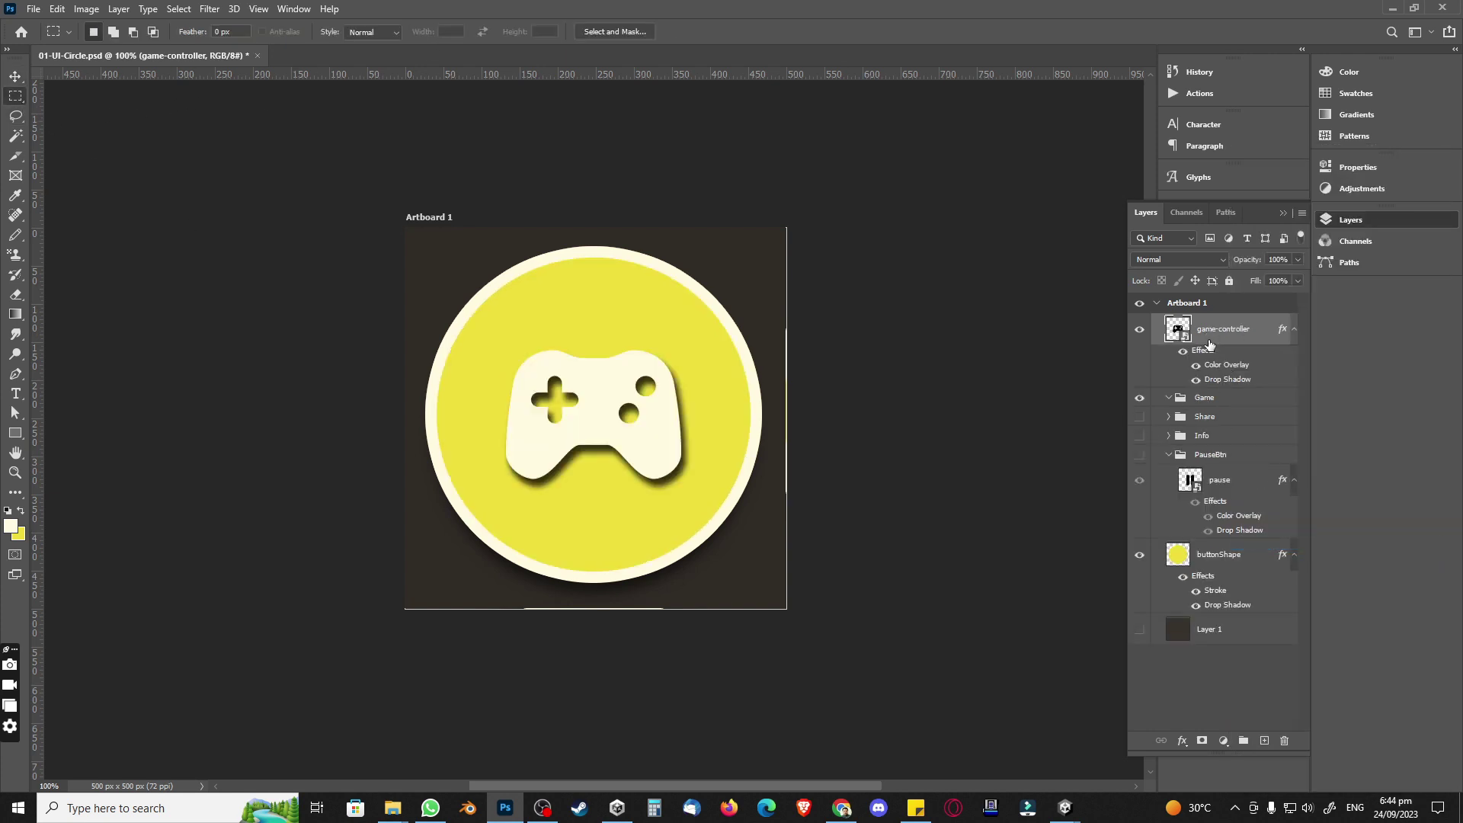
{"action": "left_click_drag", "start_coordinate": [1212, 335], "coordinate": [1207, 402]}
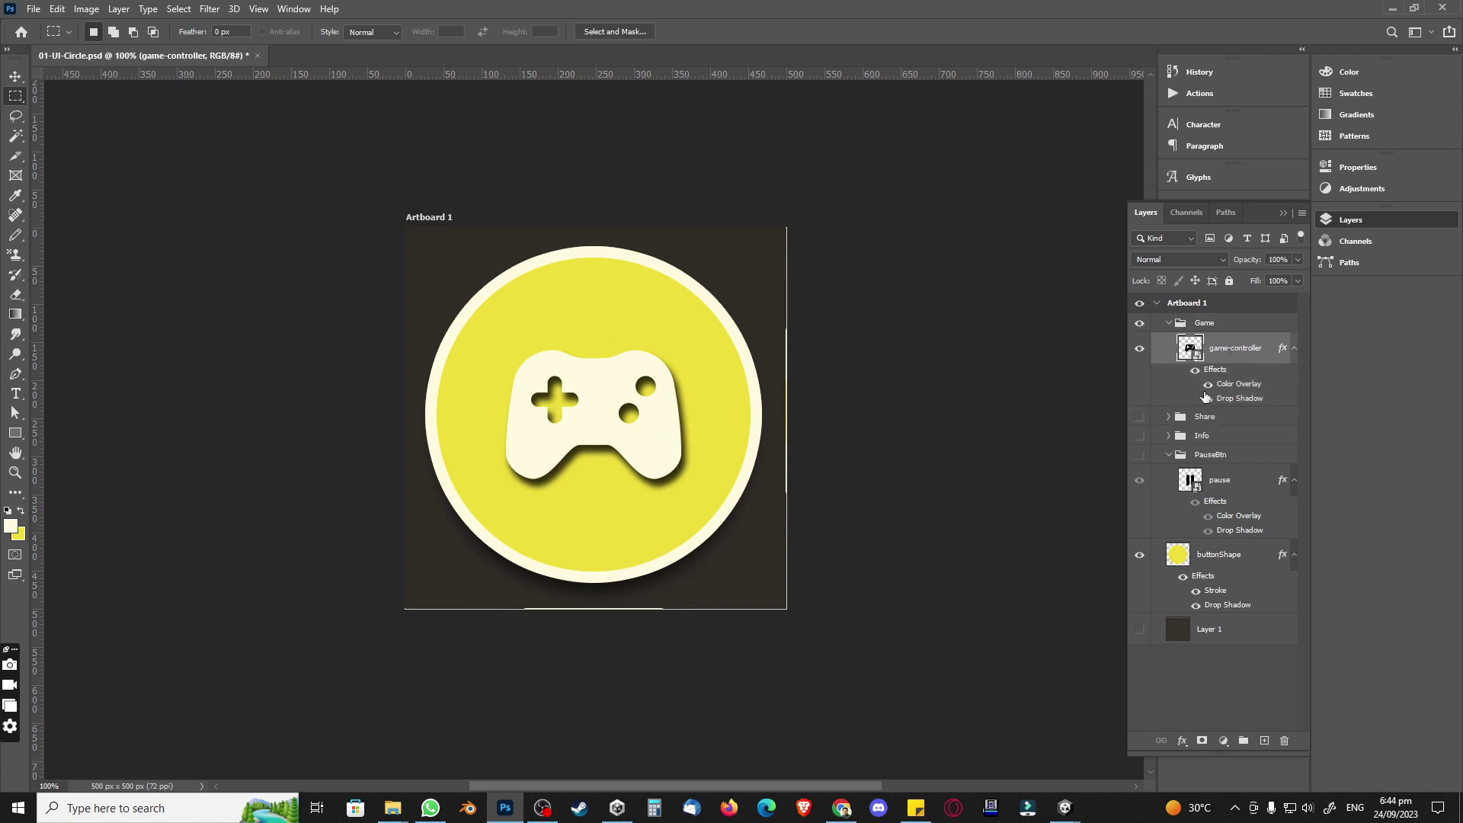
{"action": "left_click", "coordinate": [1168, 323]}
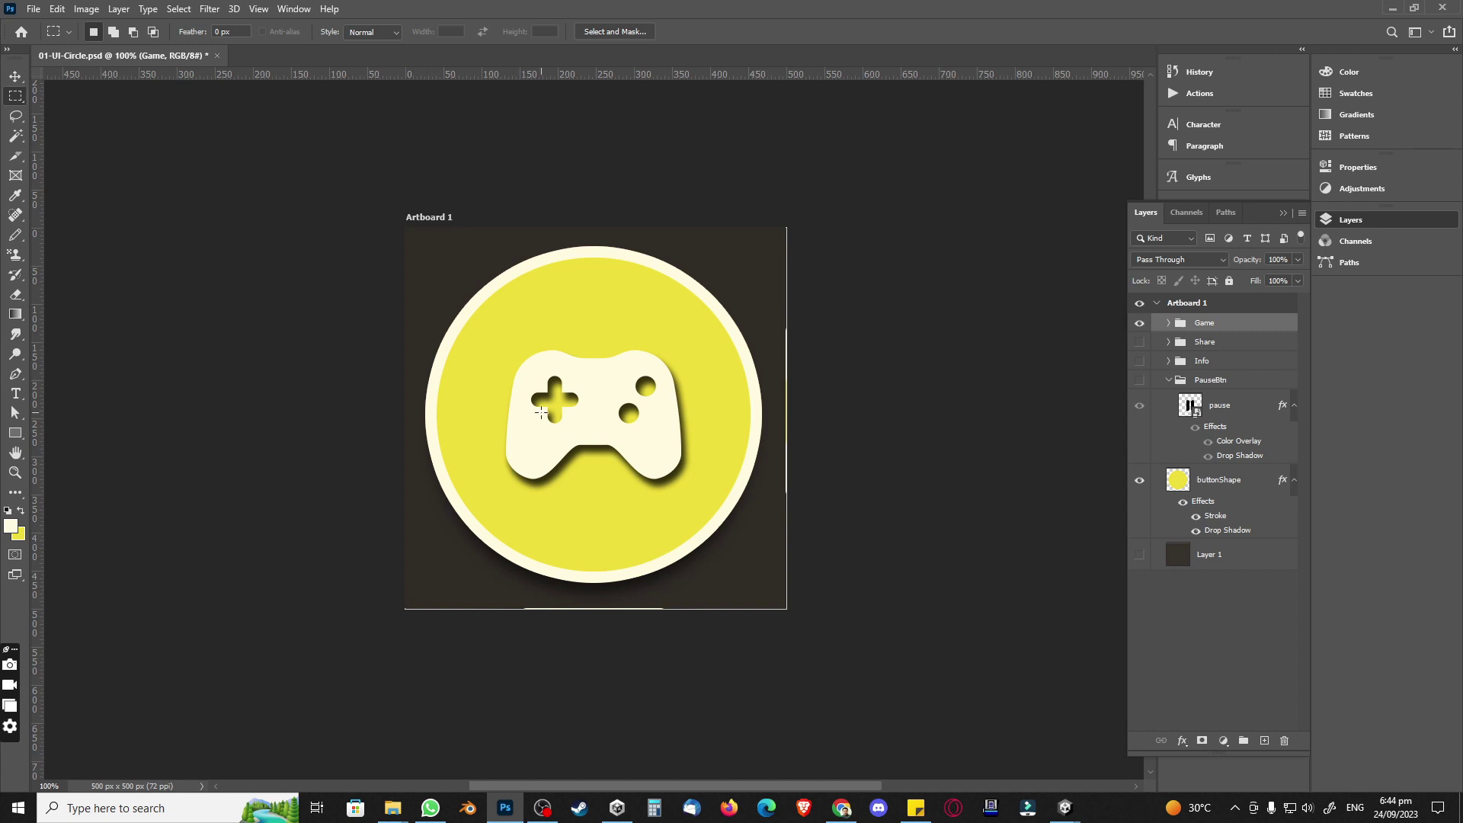
Step: Save the document, then collapse the PauseBtn group and show the Share group instead of the Game group
{"action": "key", "text": "ctrl+s"}
{"action": "left_click", "coordinate": [1170, 379]}
{"action": "left_click", "coordinate": [1139, 322]}
{"action": "left_click", "coordinate": [1140, 341]}
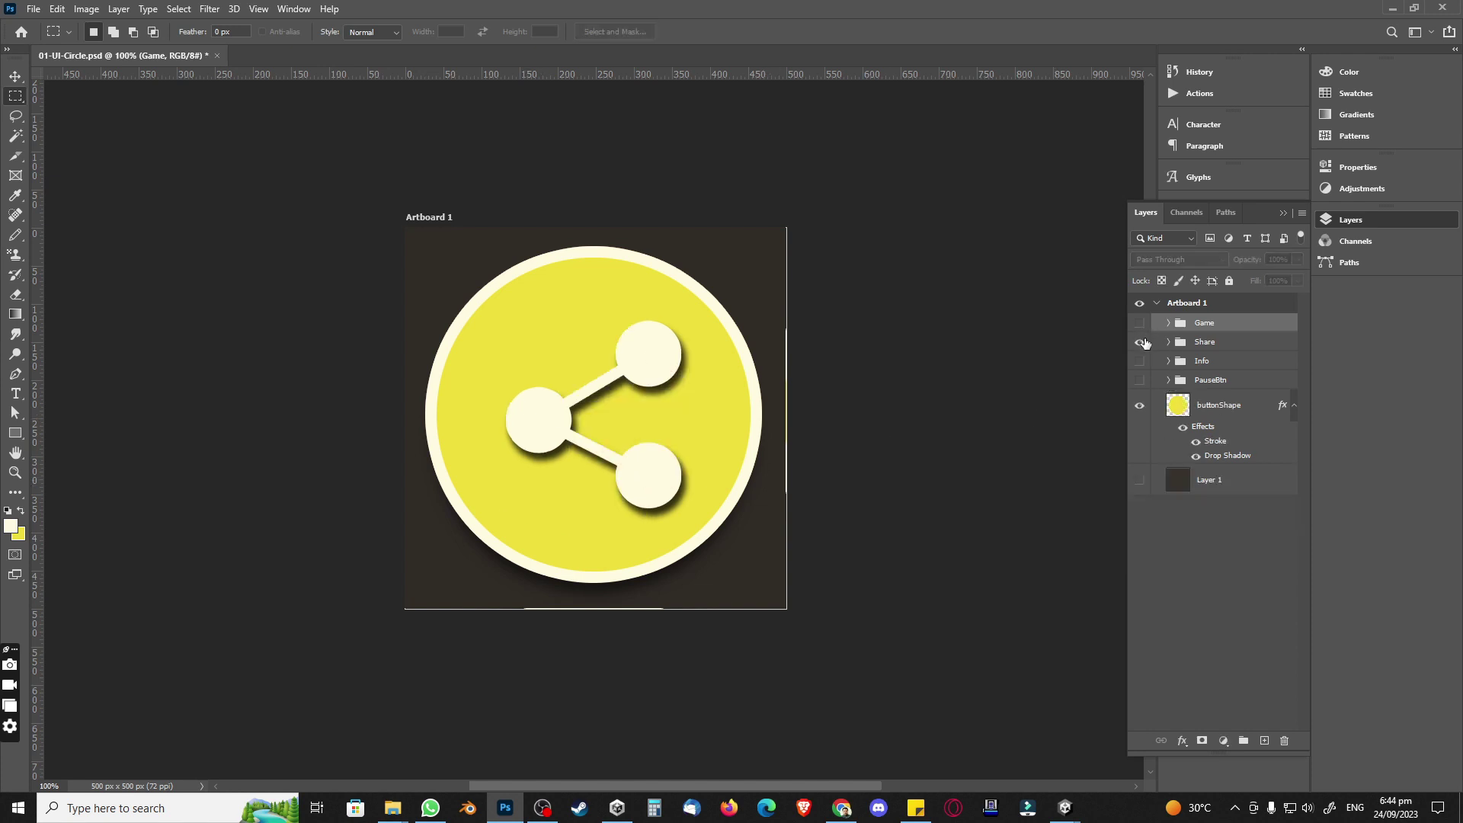
Step: Save the share button as a PNG named 04-ShareBtn in the 03-UI folder of 00-GameTutorials
{"action": "key", "text": "ctrl+shift+s"}
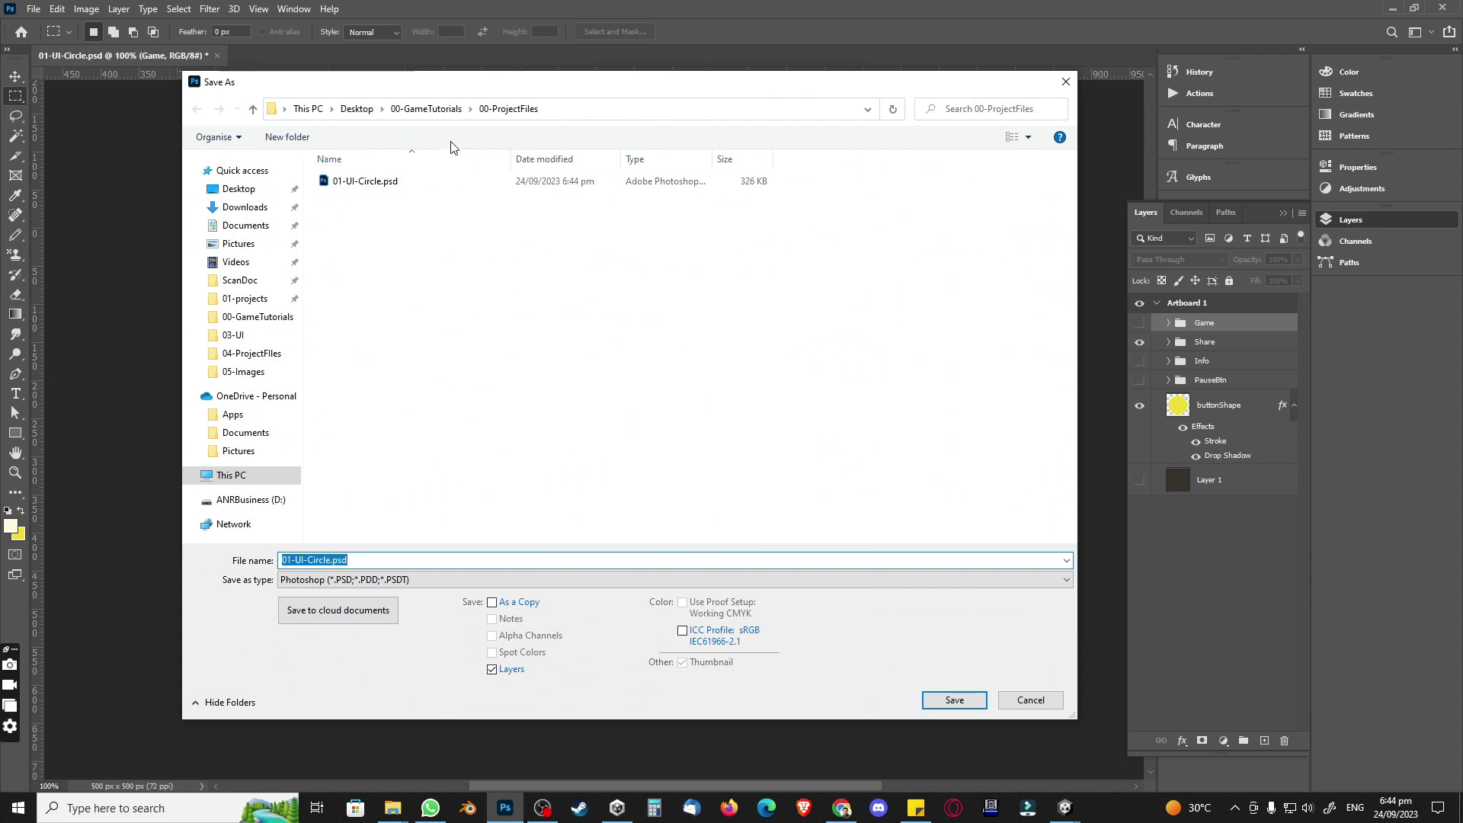
{"action": "left_click", "coordinate": [426, 109]}
{"action": "double_click", "coordinate": [343, 229]}
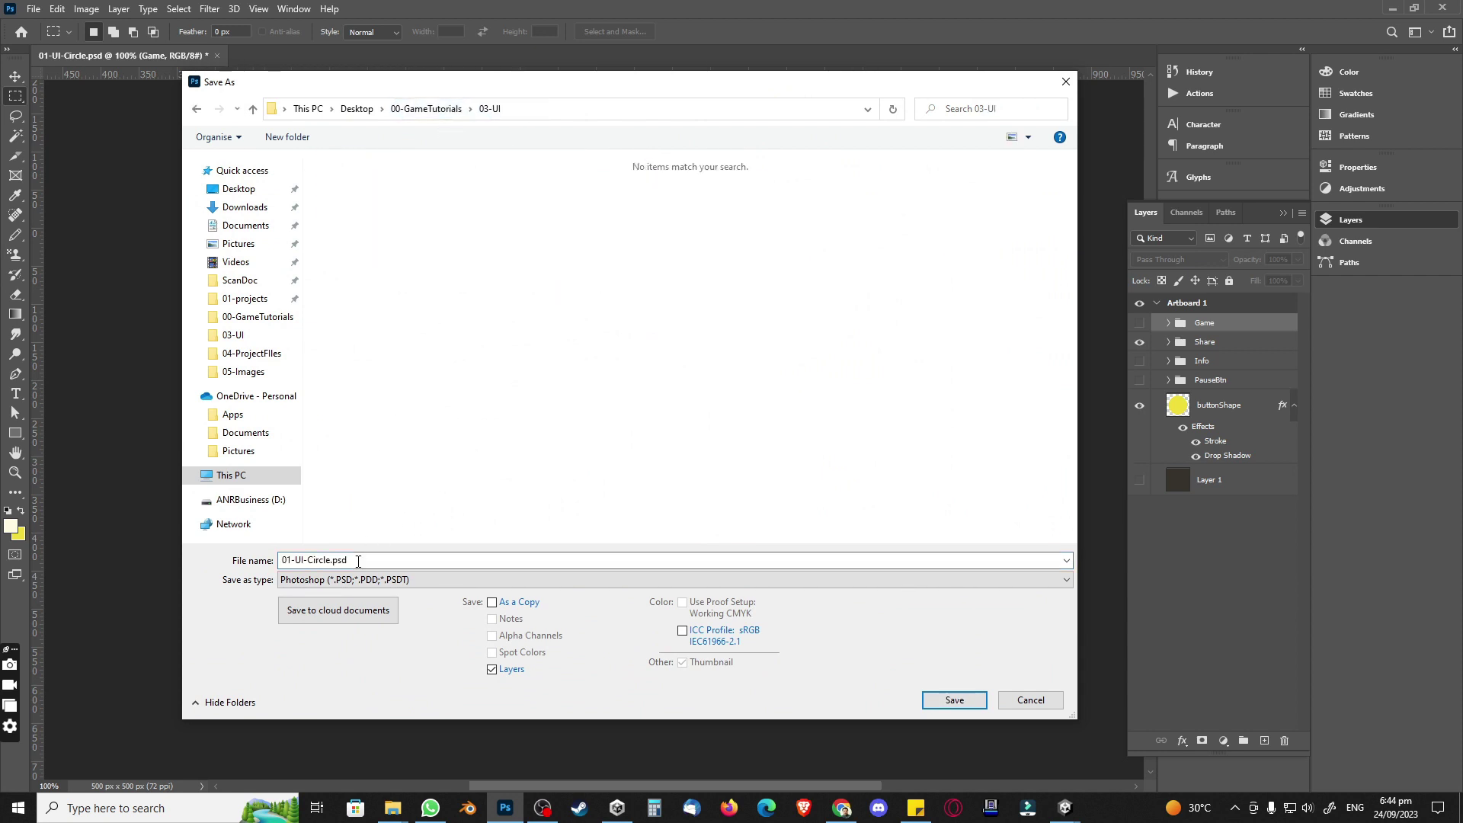
{"action": "left_click", "coordinate": [343, 580]}
{"action": "left_click", "coordinate": [313, 519]}
{"action": "left_click", "coordinate": [372, 561]}
{"action": "left_click", "coordinate": [372, 561]}
{"action": "double_click", "coordinate": [372, 562]}
{"action": "key", "text": "ctrl+a"}
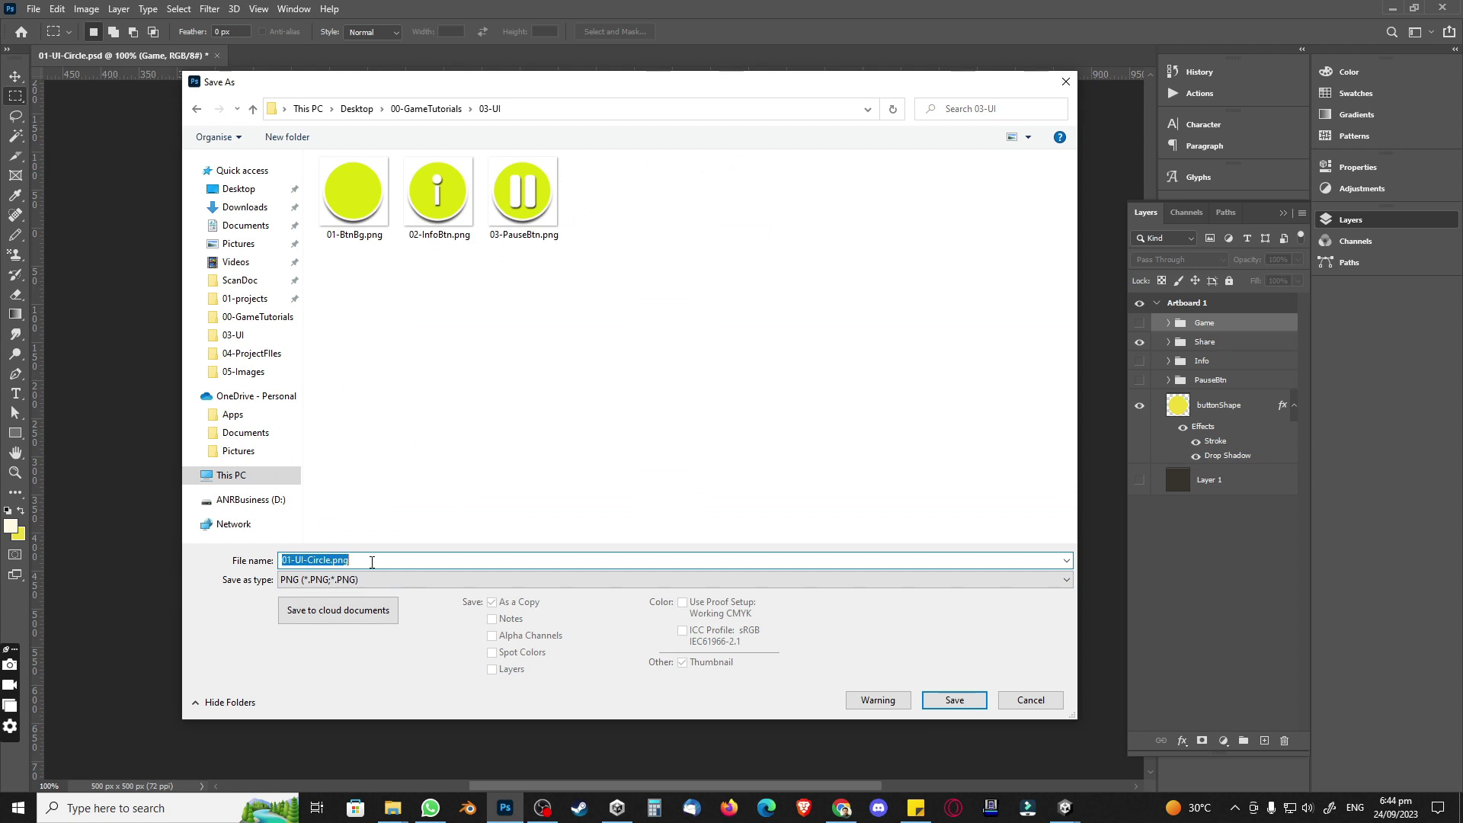
{"action": "type", "text": "074"}
{"action": "key", "text": "BackSpace"}
{"action": "key", "text": "BackSpace"}
{"action": "type", "text": "4"}
{"action": "type", "text": "-ShareB"}
{"action": "key", "text": "Return"}
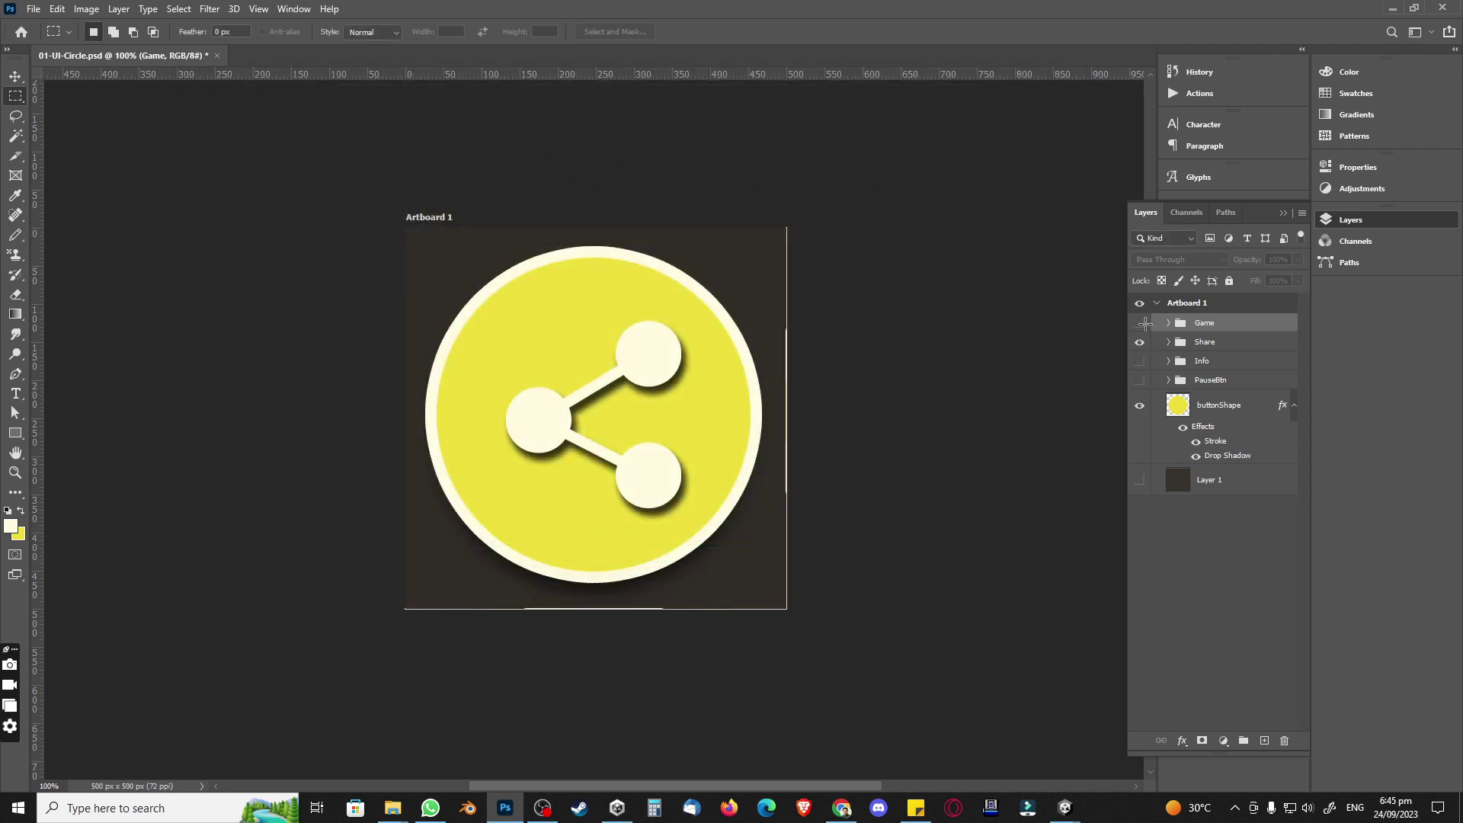
Step: Show the Game group instead of Share and save the button as a PNG named 05-GameBtn in the 03-UI folder
{"action": "left_click", "coordinate": [1139, 341]}
{"action": "left_click", "coordinate": [1139, 322]}
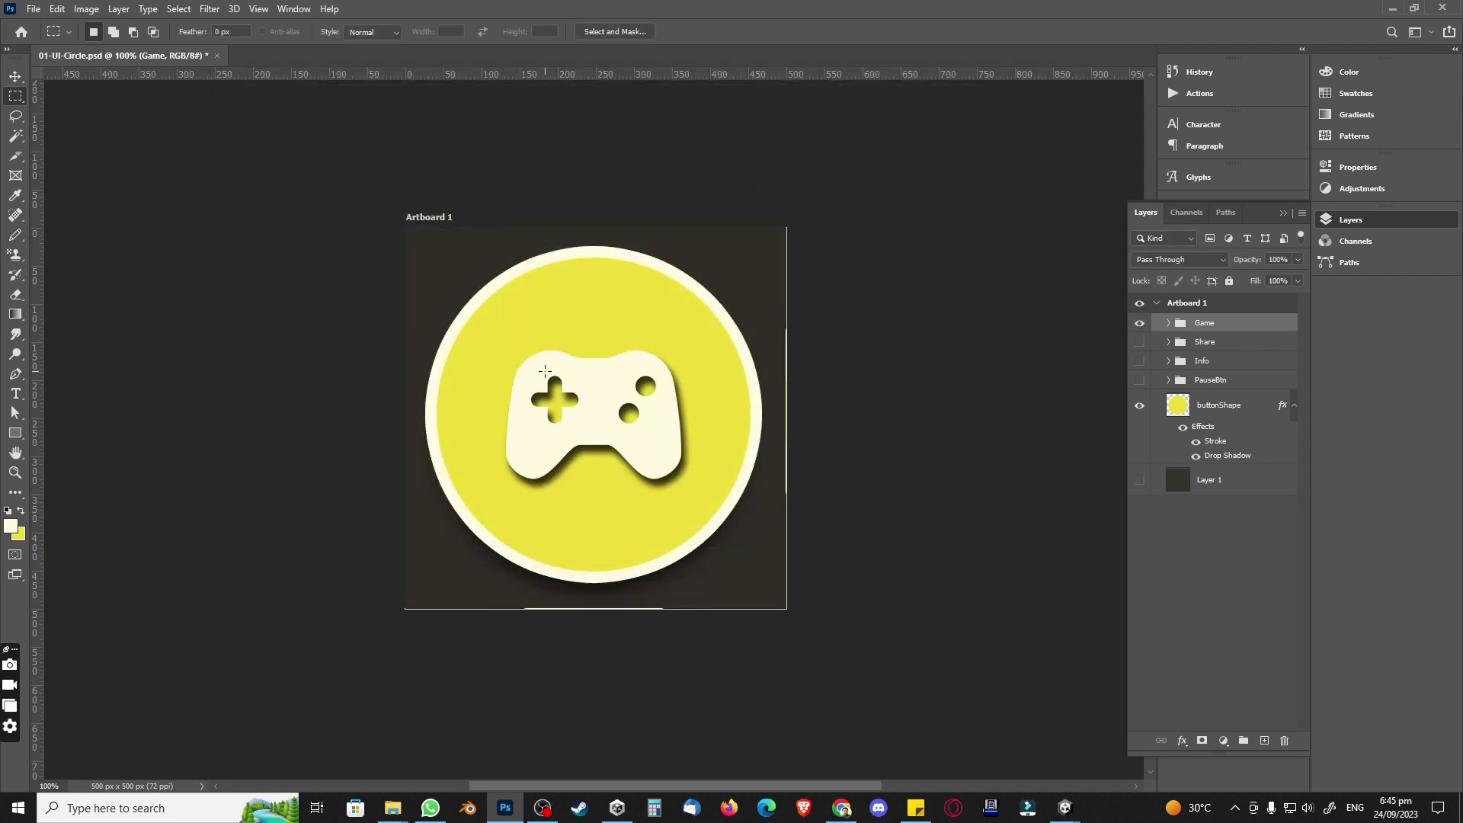
{"action": "key", "text": "ctrl+shift+s"}
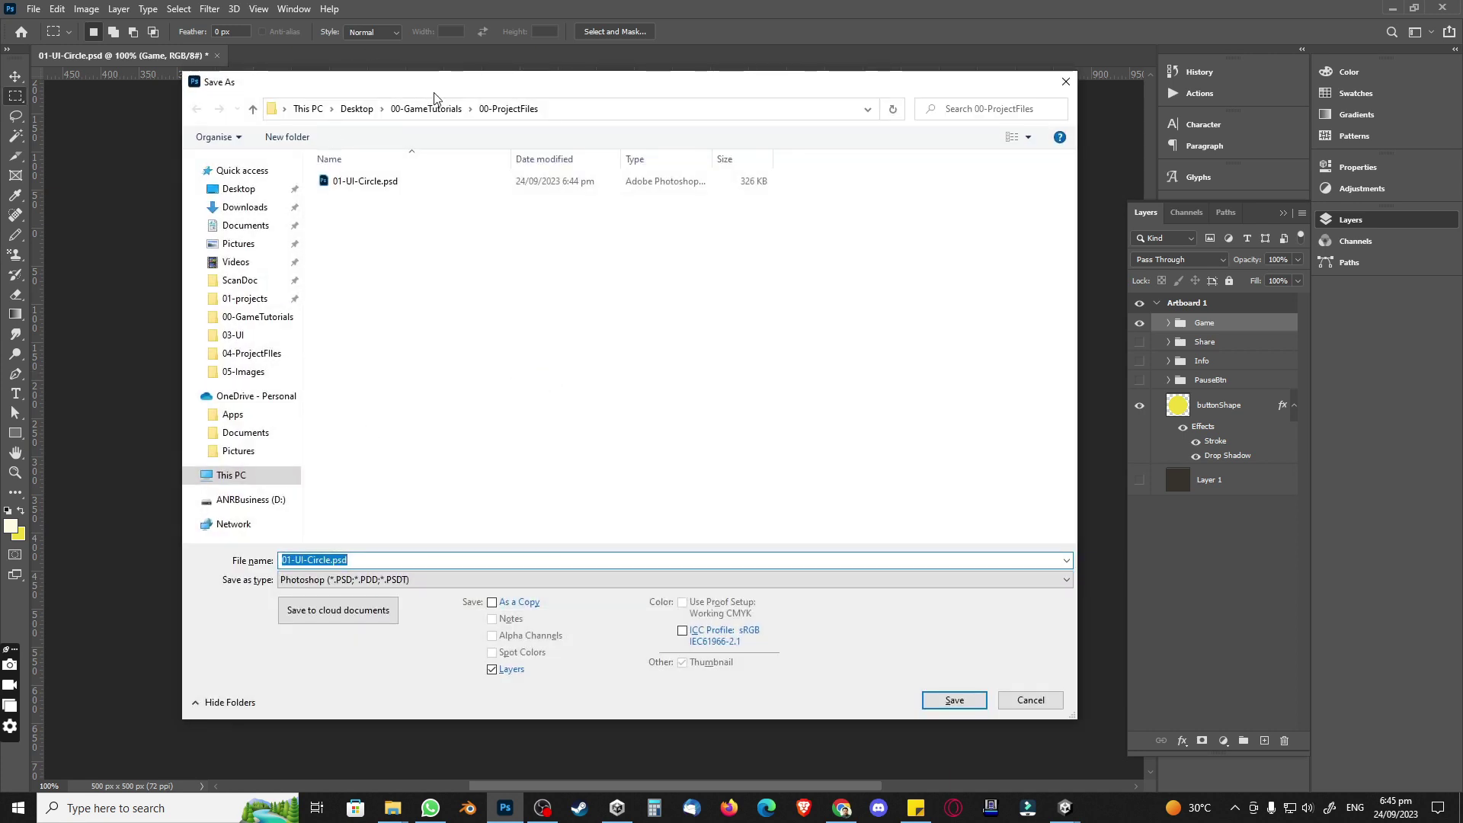
{"action": "left_click", "coordinate": [442, 109]}
{"action": "double_click", "coordinate": [339, 235]}
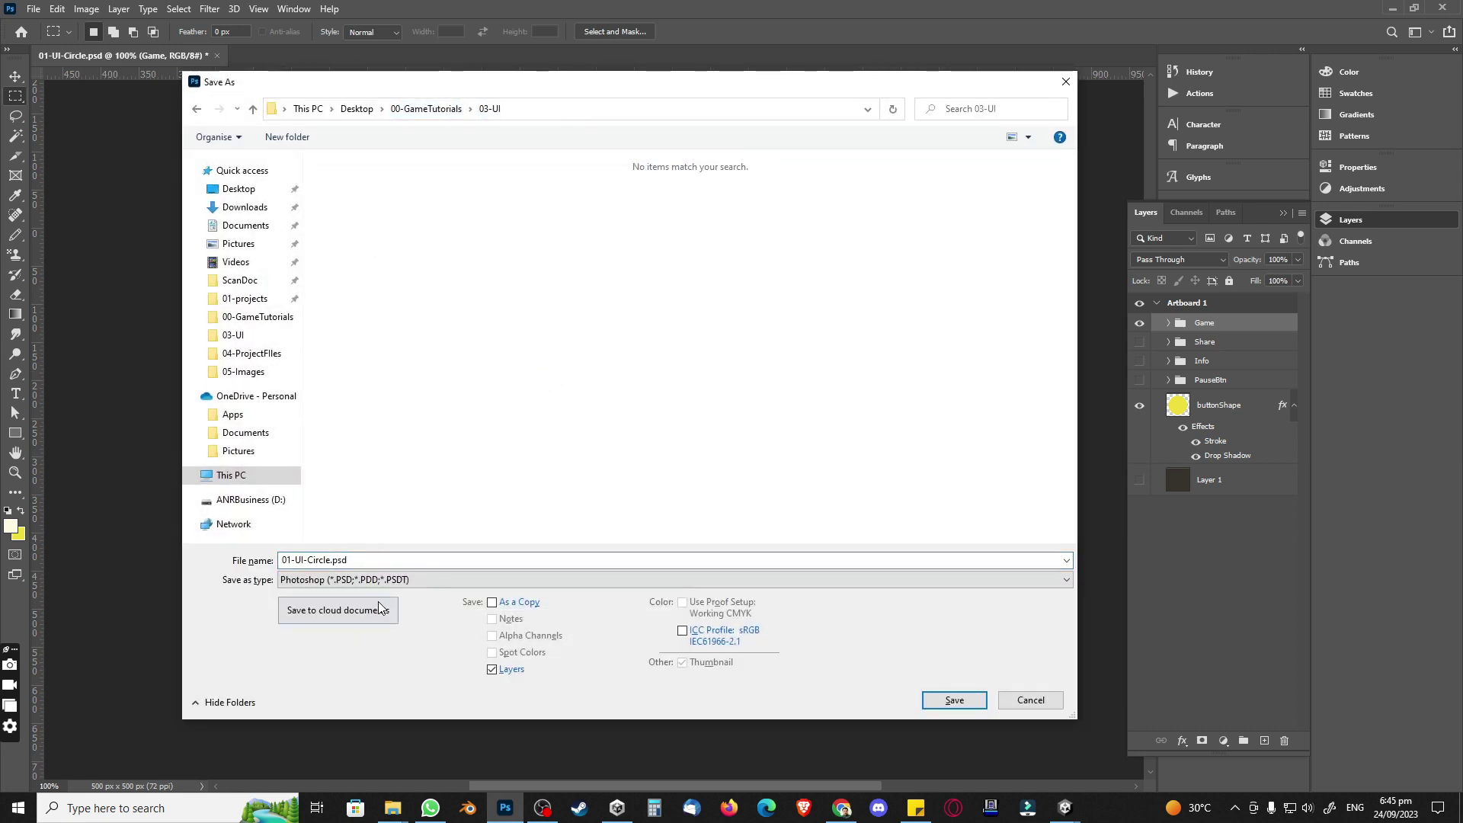
{"action": "left_click", "coordinate": [373, 581]}
{"action": "left_click", "coordinate": [458, 519]}
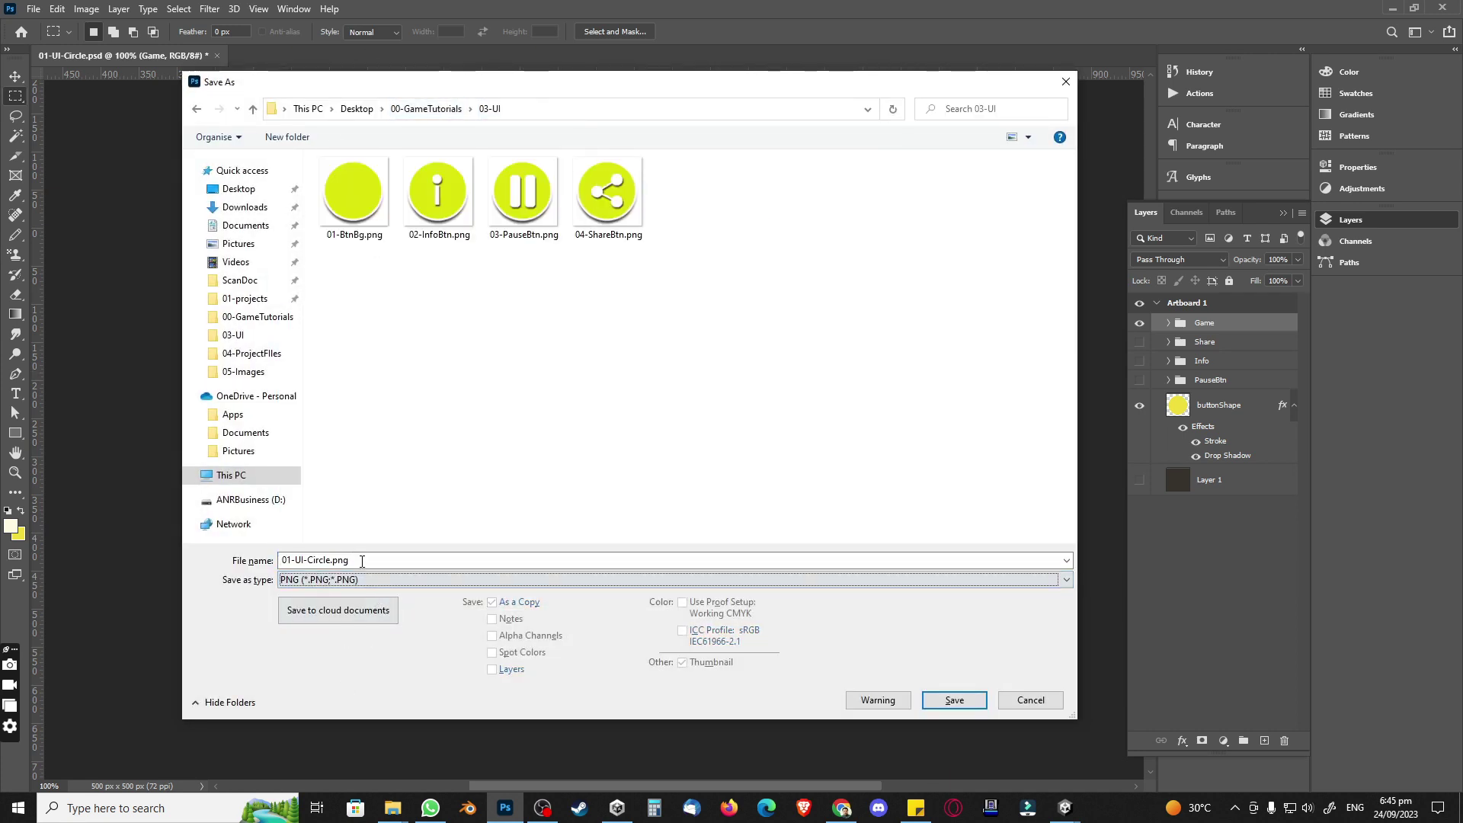
{"action": "type", "text": "05-Gam"}
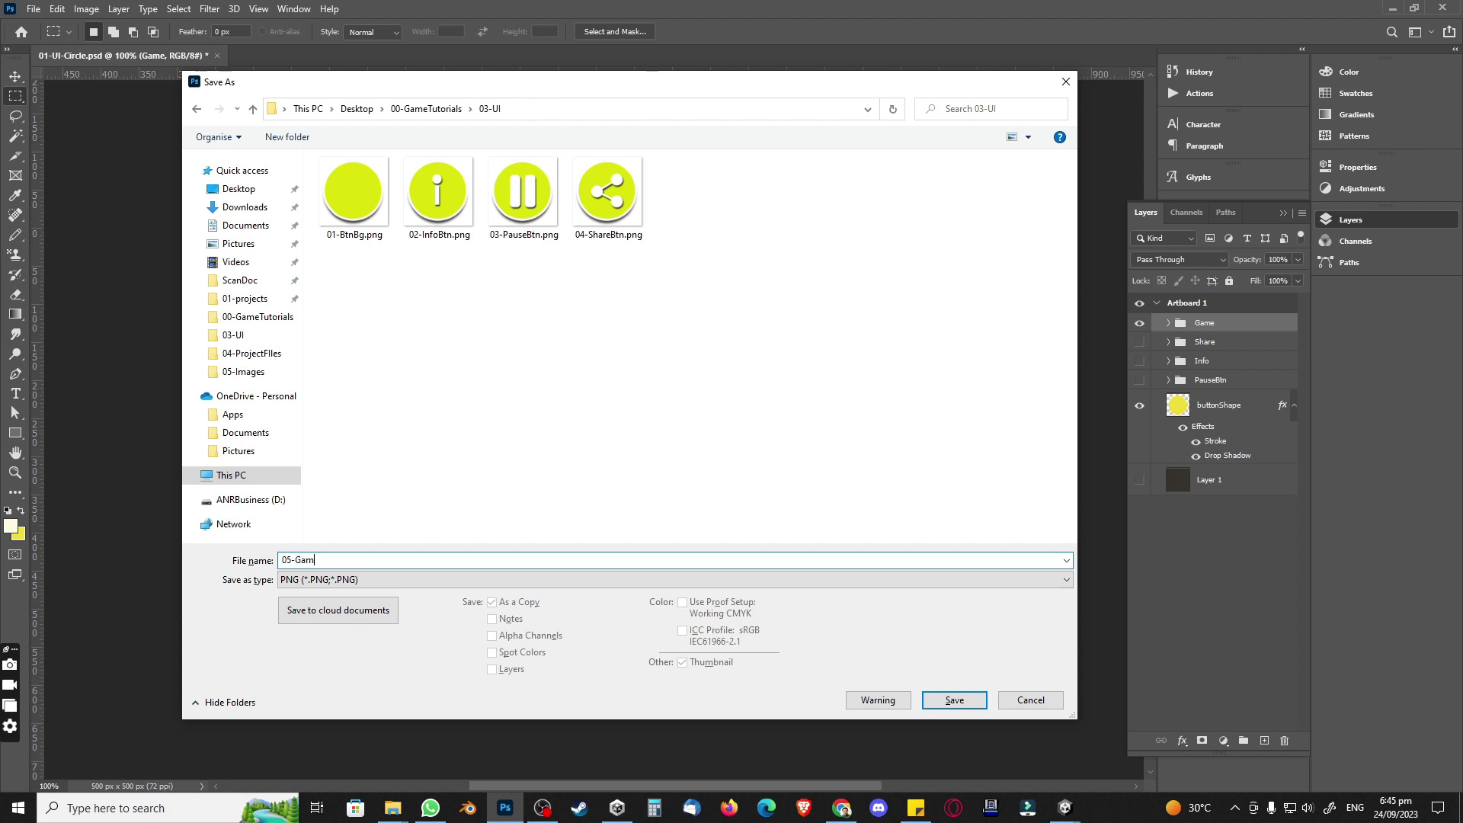
{"action": "type", "text": "eBtn"}
{"action": "key", "text": "Return"}
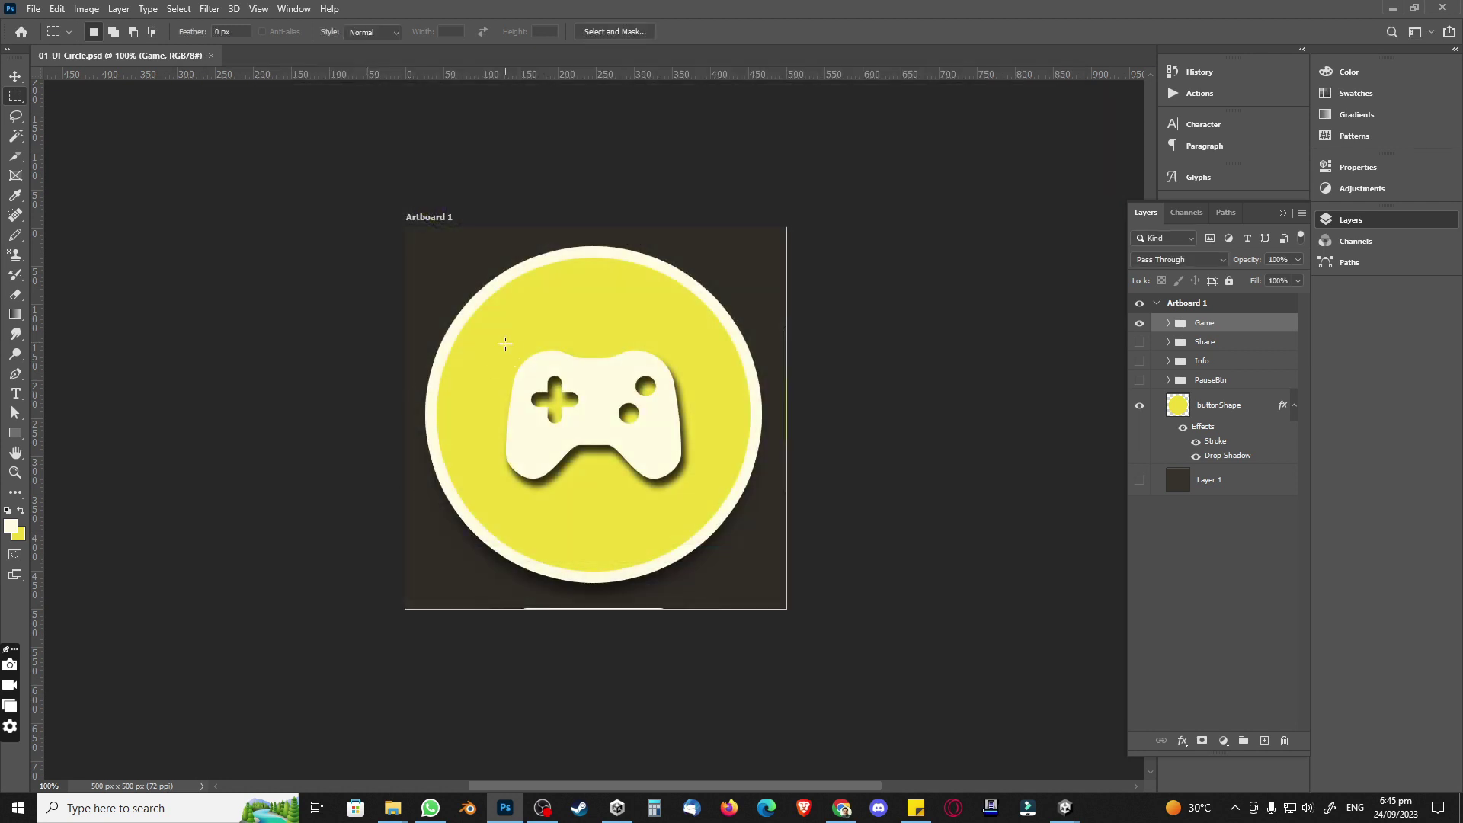
Step: Switch to the TheGroceryMission project in Unity and create a folder named Media in Assets
{"action": "mouse_move", "coordinate": [1060, 812]}
{"action": "left_click", "coordinate": [1109, 750]}
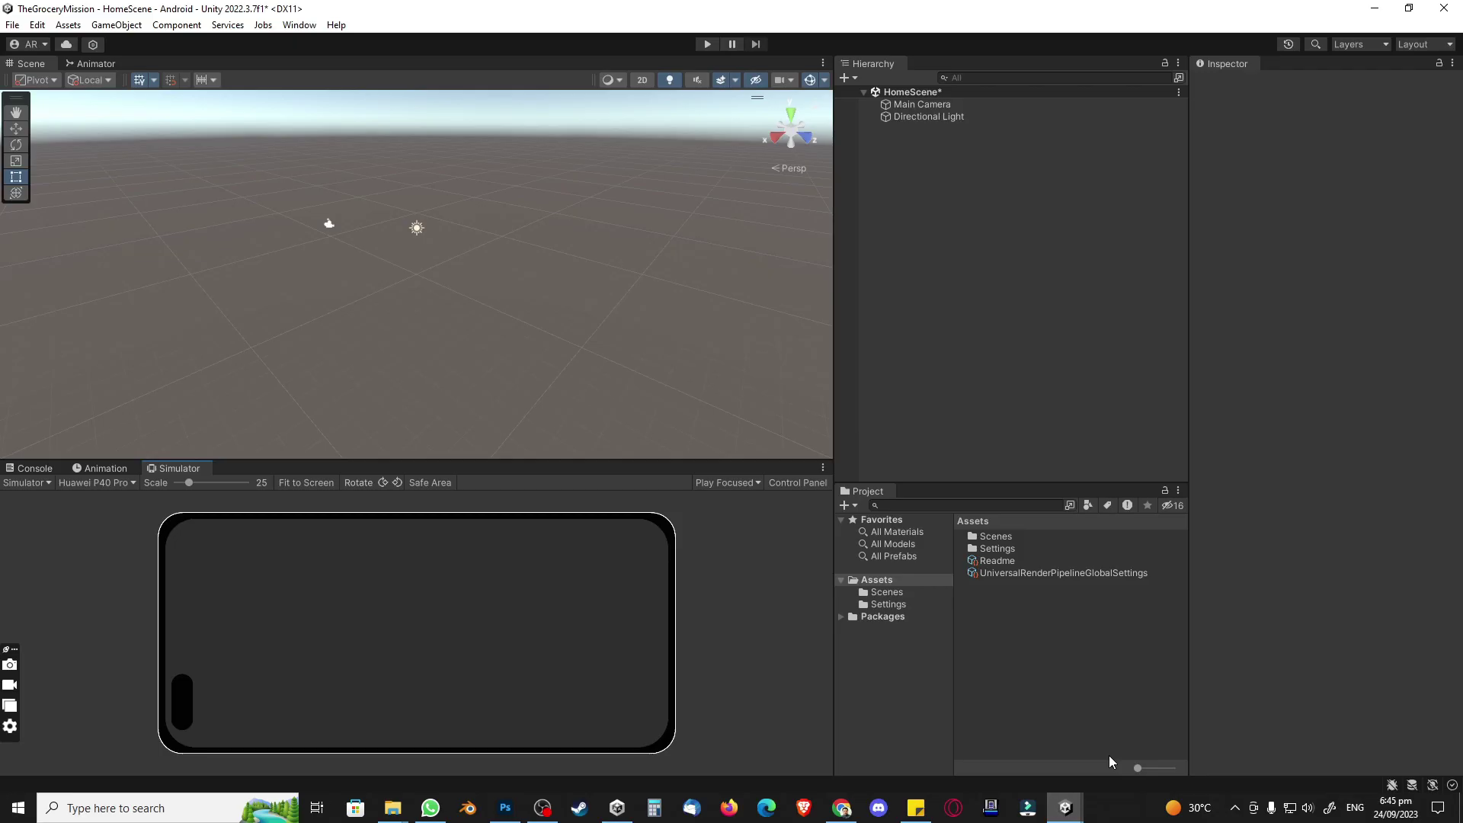
{"action": "left_click", "coordinate": [884, 582]}
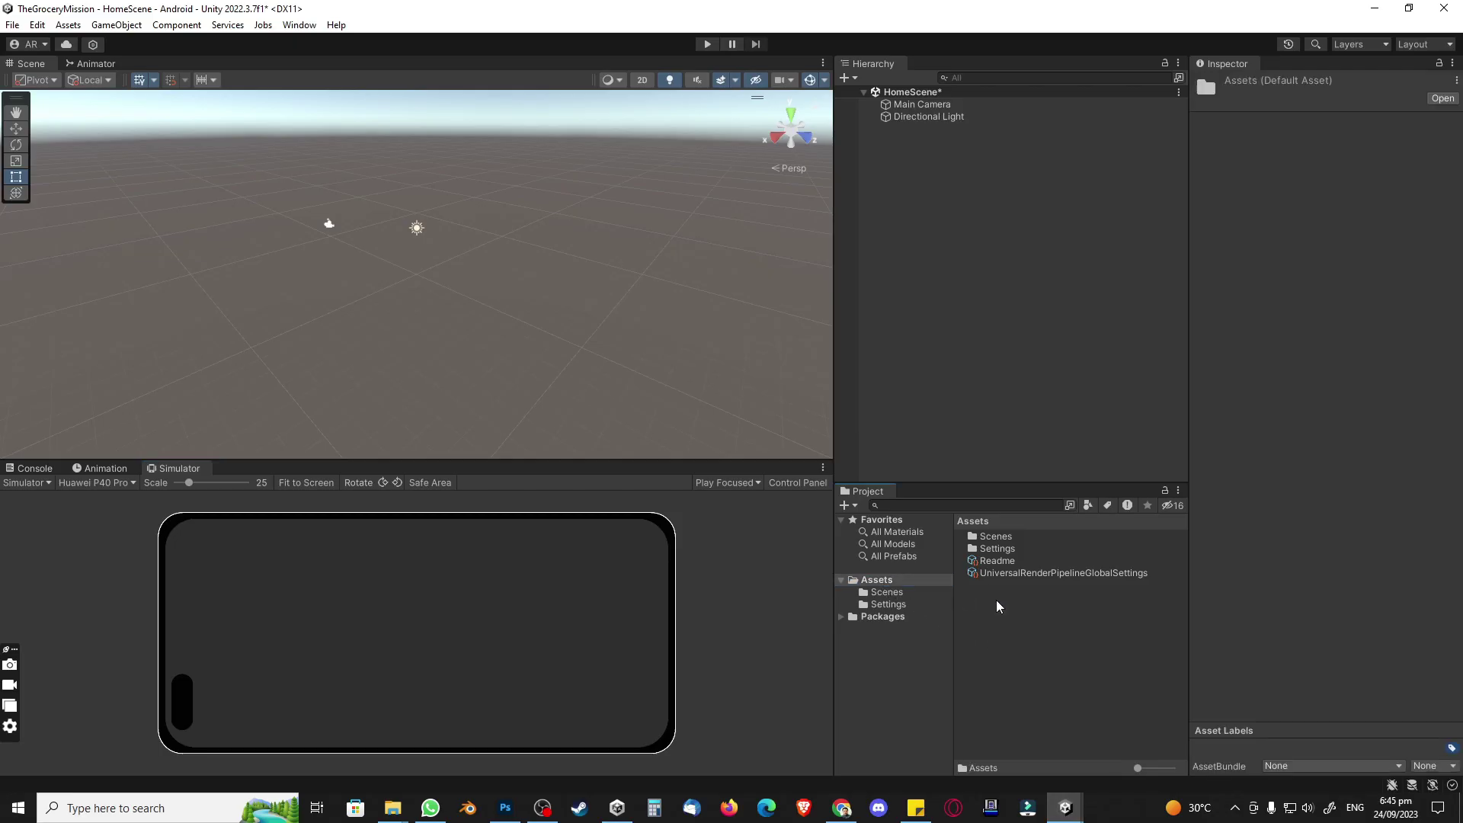
{"action": "right_click", "coordinate": [996, 601]}
{"action": "mouse_move", "coordinate": [1044, 200]}
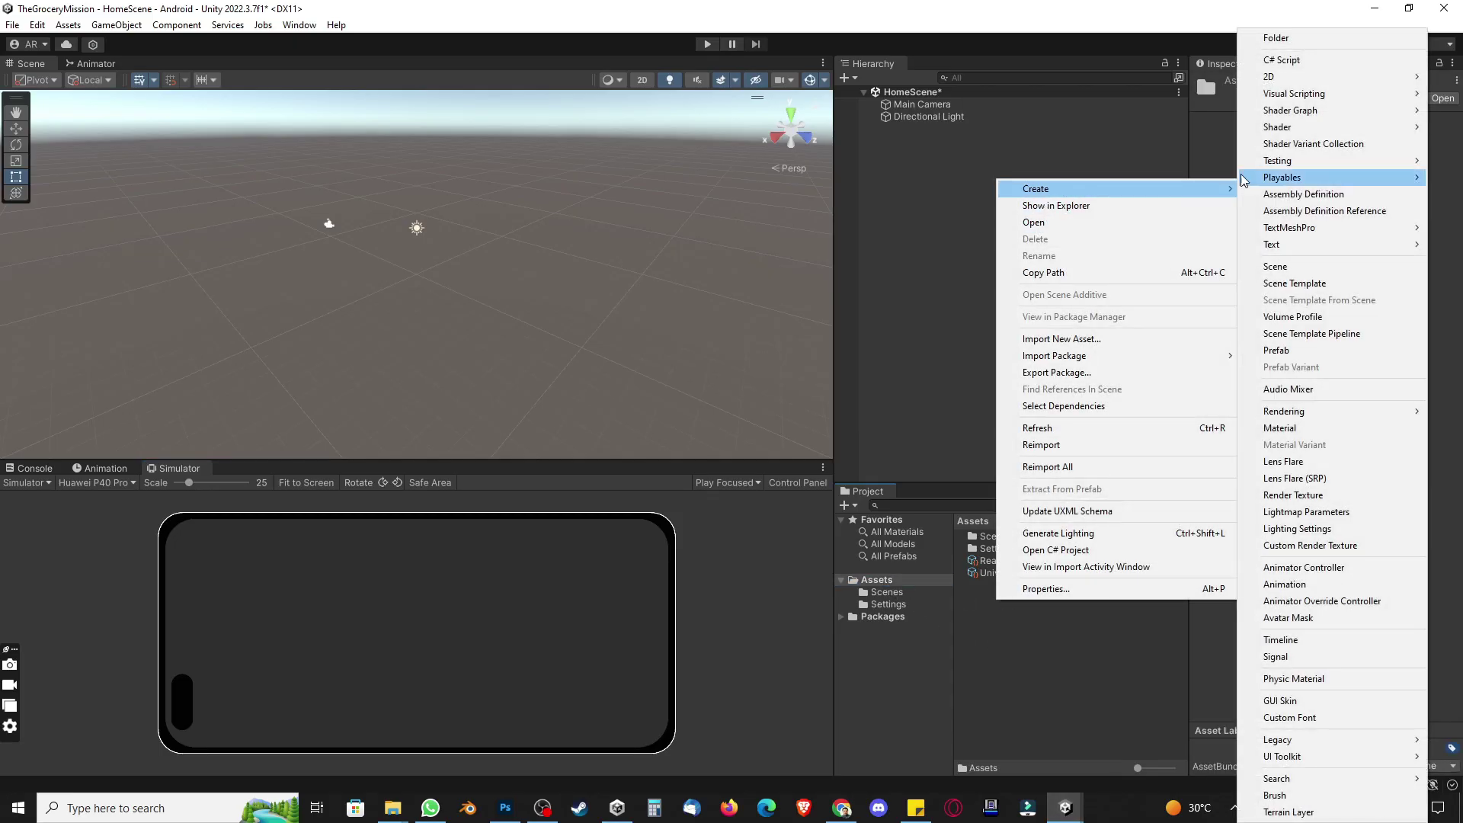
{"action": "left_click", "coordinate": [1272, 38]}
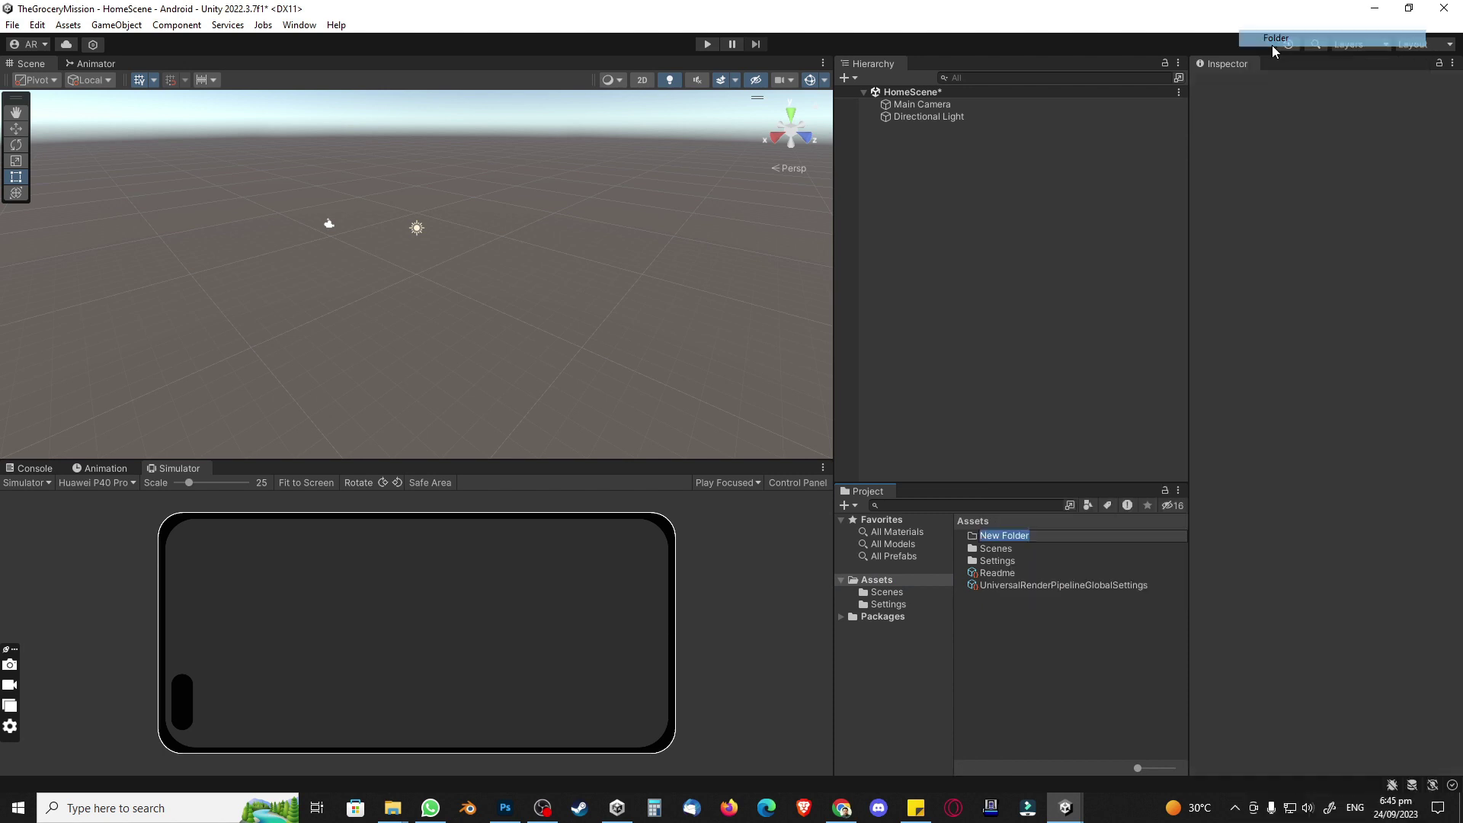
{"action": "type", "text": "Media"}
{"action": "key", "text": "Return"}
Step: Create a folder named UI inside the Media folder
{"action": "double_click", "coordinate": [1055, 546]}
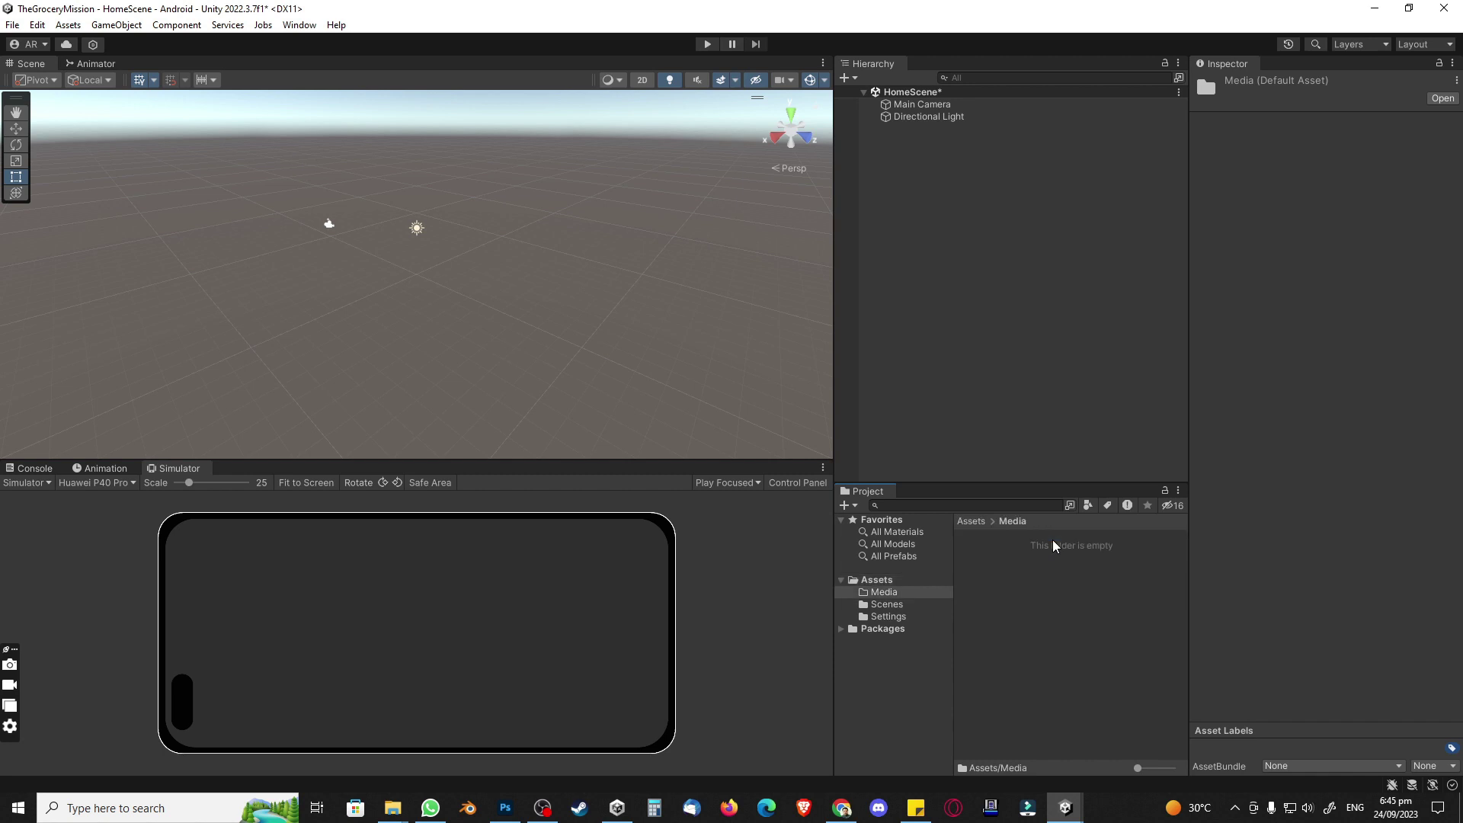
{"action": "right_click", "coordinate": [1009, 572]}
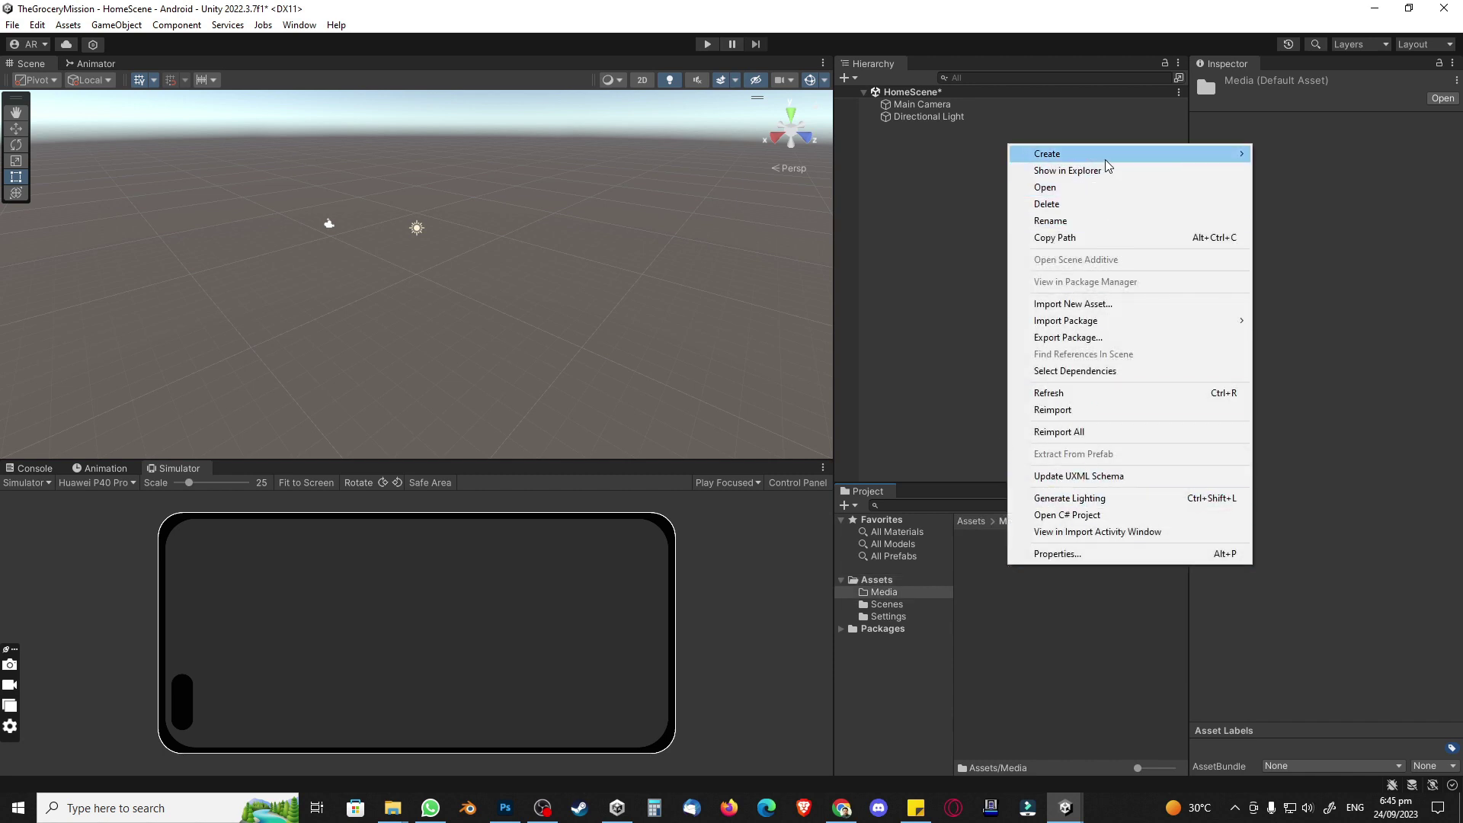
{"action": "mouse_move", "coordinate": [1174, 160]}
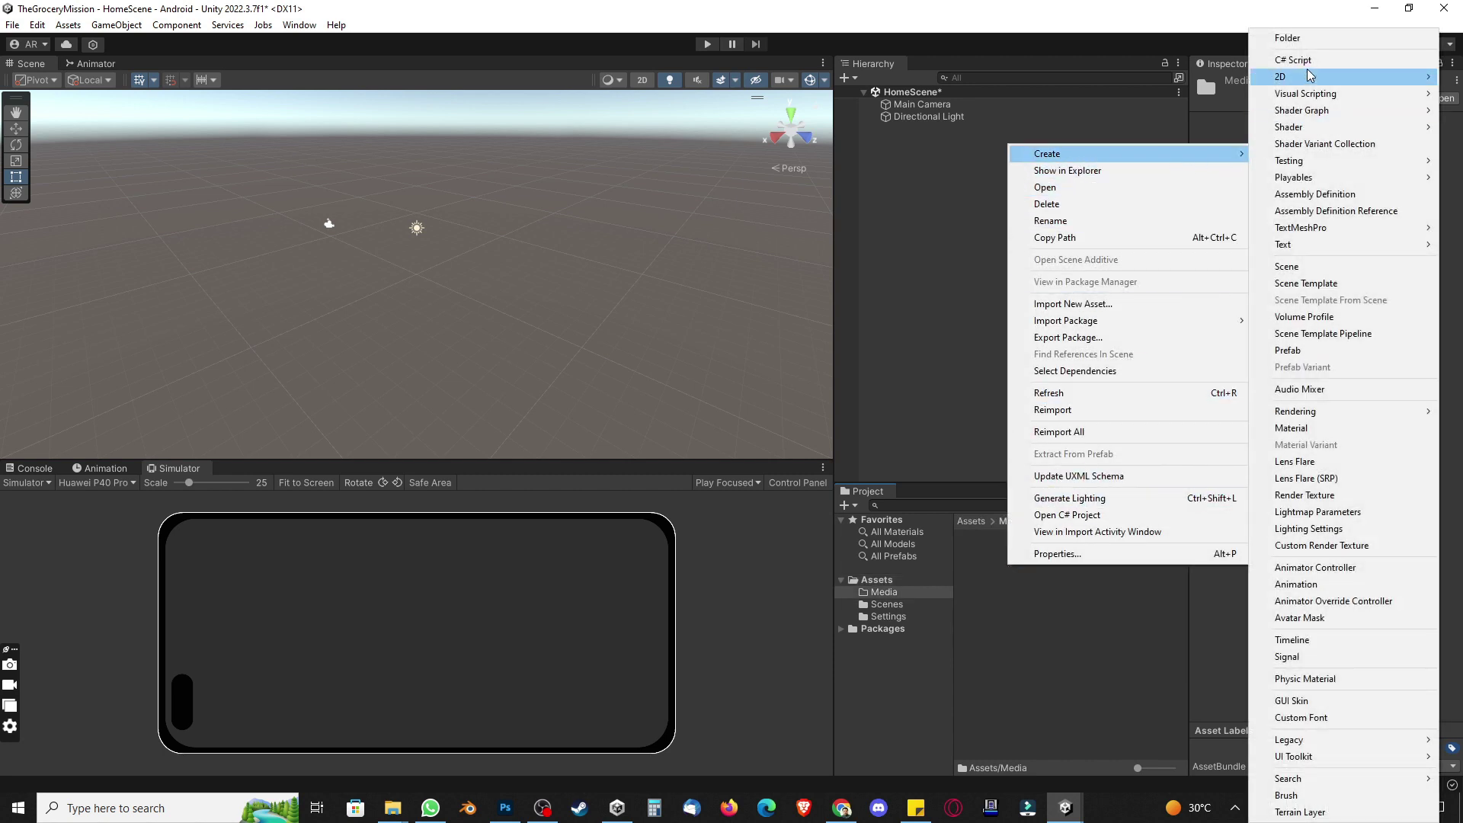
{"action": "left_click", "coordinate": [1306, 49]}
{"action": "type", "text": "UI"}
{"action": "key", "text": "Return"}
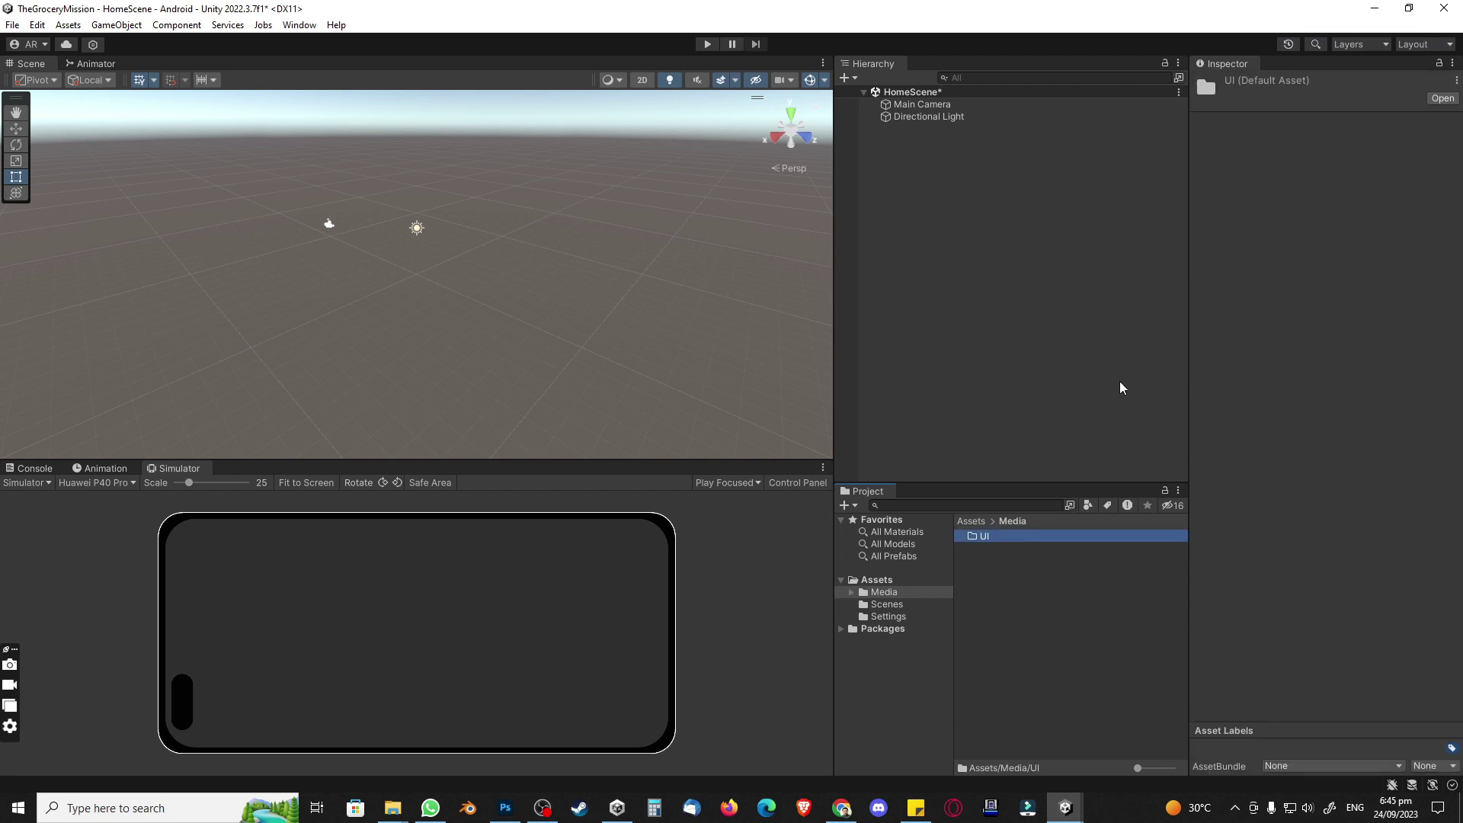
Step: Import all five button PNGs from the 03-UI folder in File Explorer into Unity's Assets > Media > UI folder
{"action": "double_click", "coordinate": [983, 537]}
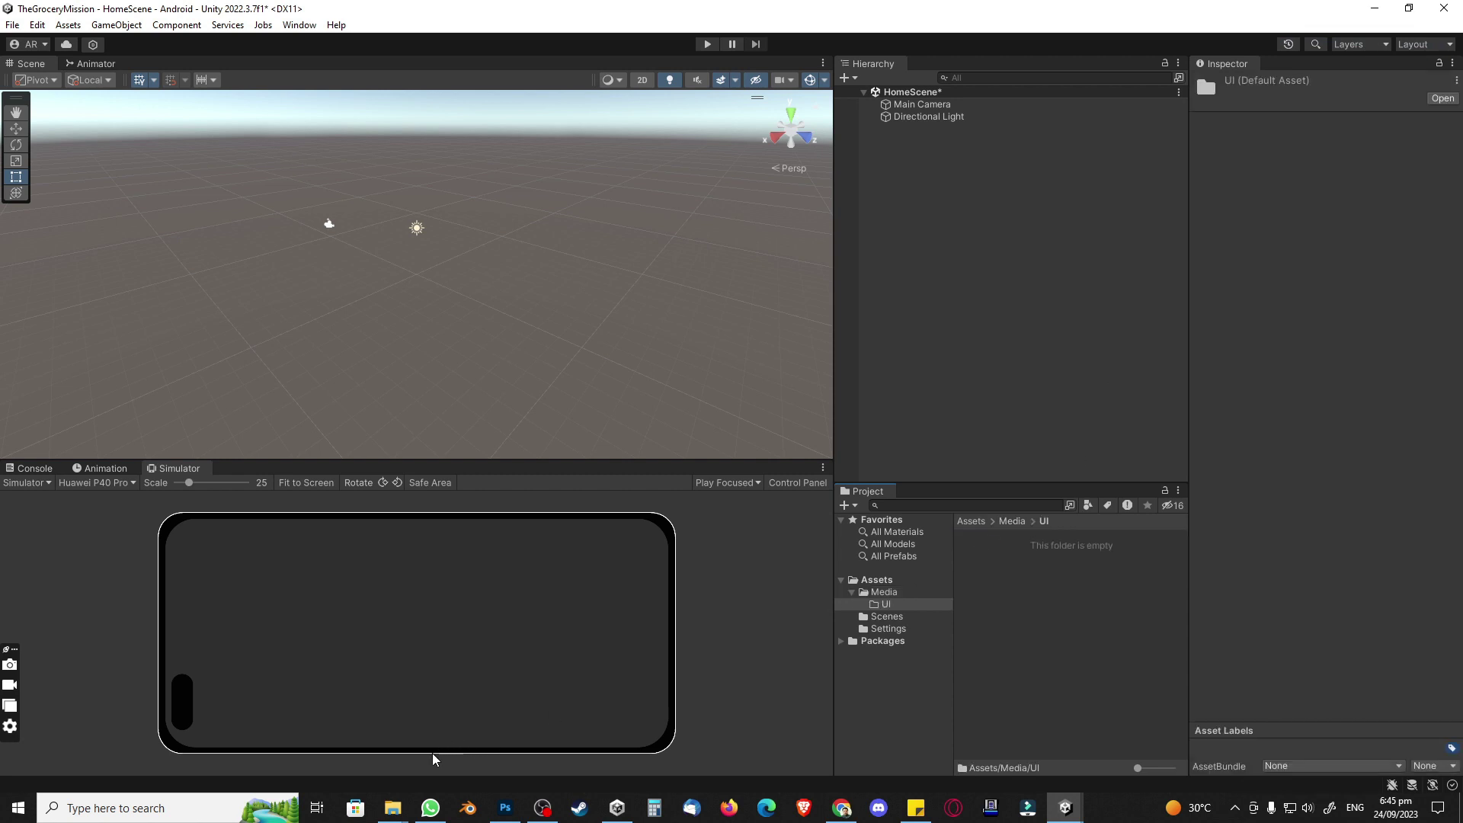
{"action": "mouse_move", "coordinate": [393, 808]}
{"action": "left_click", "coordinate": [313, 733]}
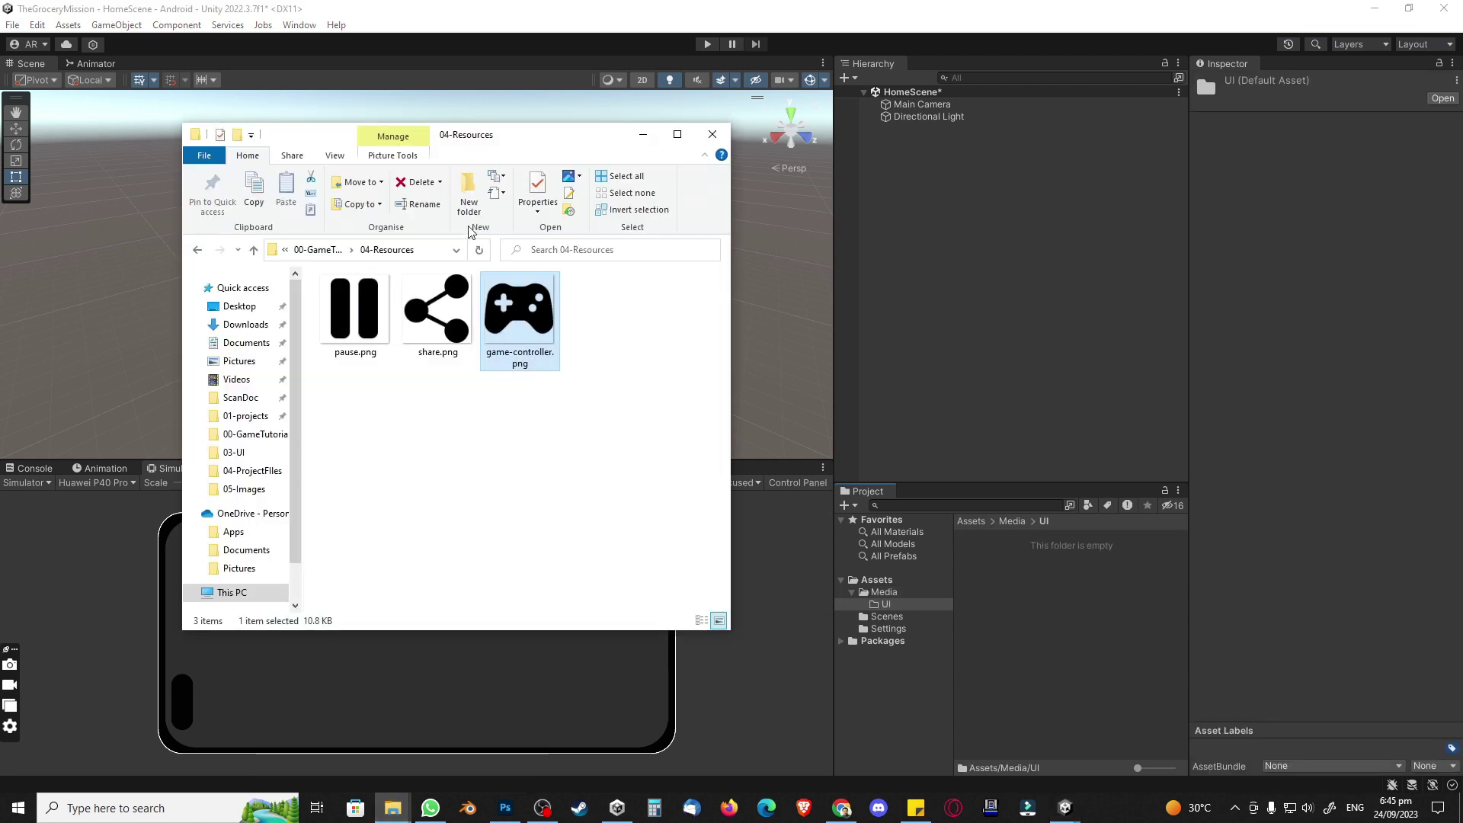
{"action": "left_click", "coordinate": [318, 250]}
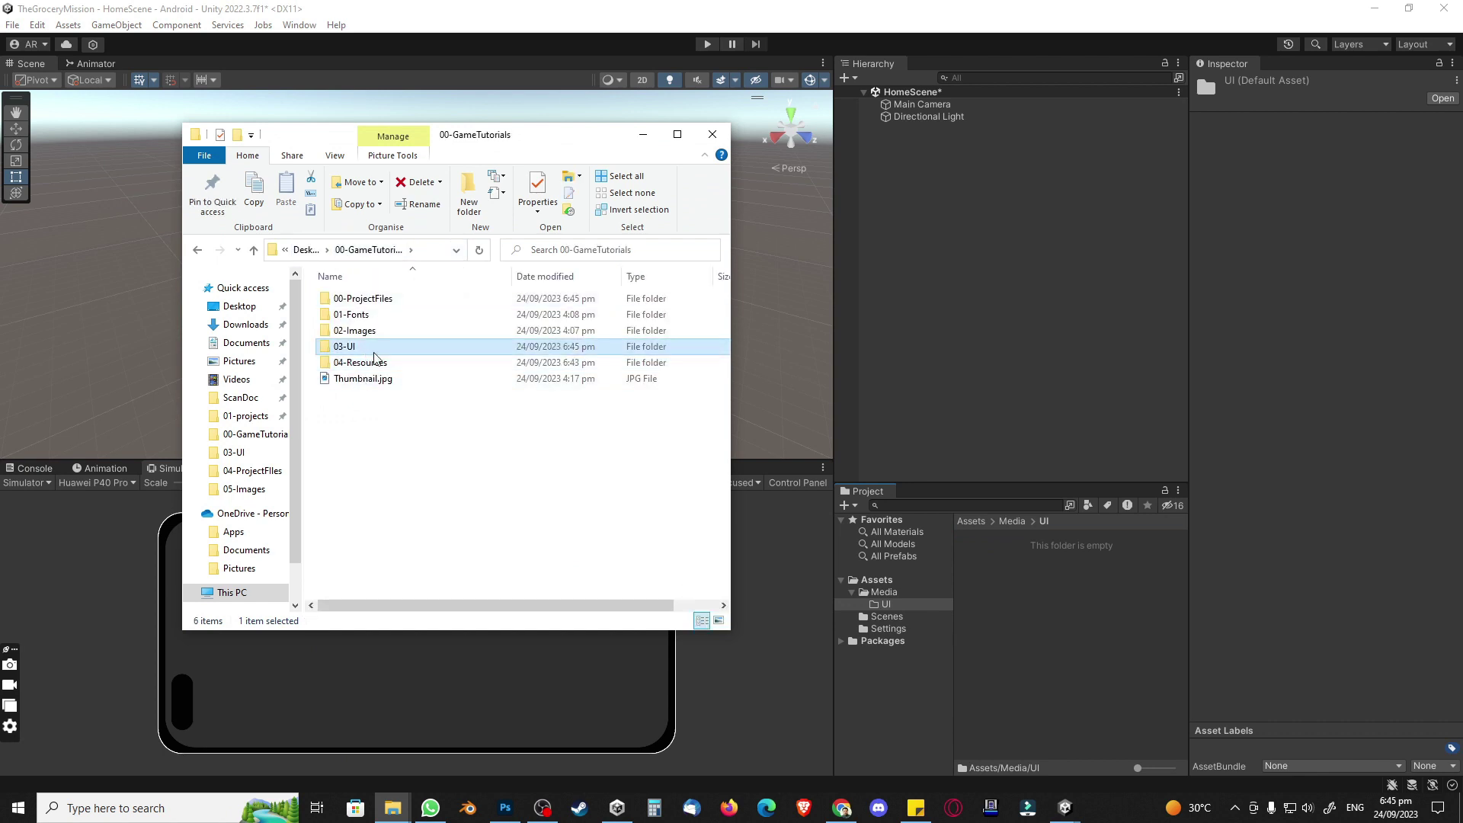
{"action": "double_click", "coordinate": [358, 335]}
{"action": "left_click_drag", "start_coordinate": [362, 383], "coordinate": [720, 275]}
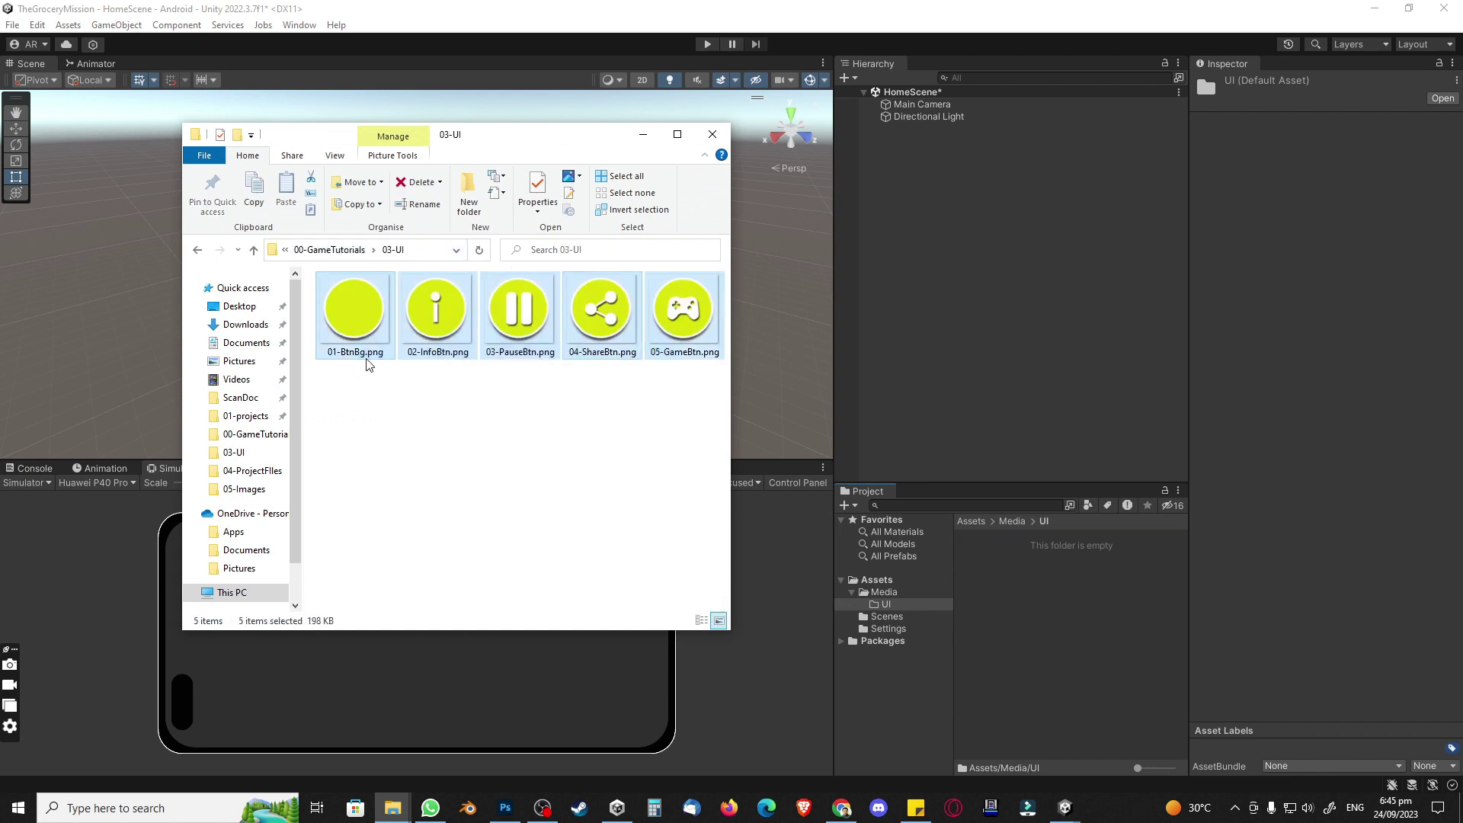
{"action": "left_click_drag", "start_coordinate": [355, 339], "coordinate": [1037, 612]}
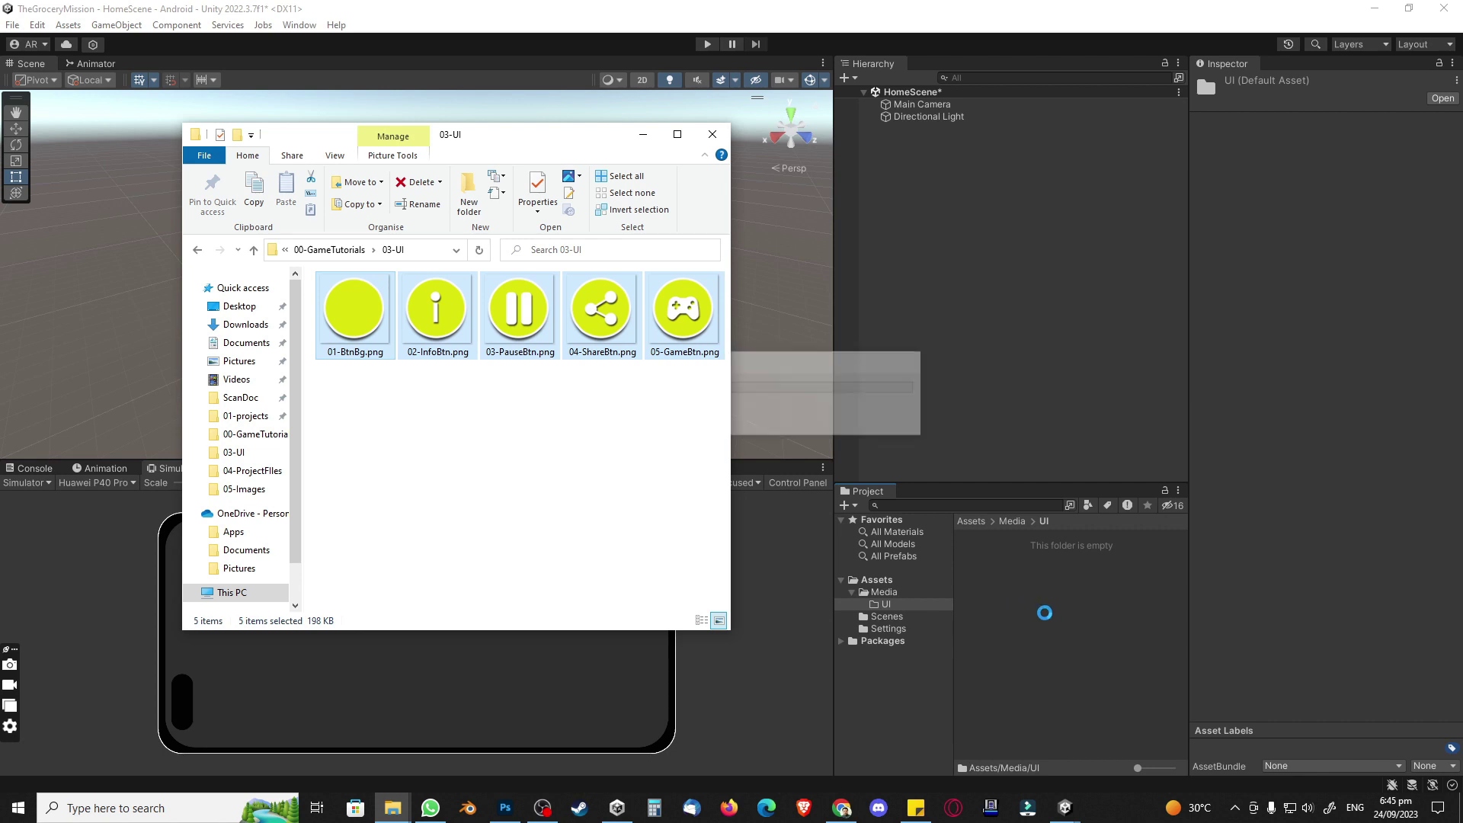
Step: Set the texture type of all five imported button images to Sprite (2D and UI), apply it, and deselect them
{"action": "left_click", "coordinate": [1012, 538]}
{"action": "left_click", "coordinate": [1013, 583], "text": "shift"}
{"action": "left_click", "coordinate": [1326, 132]}
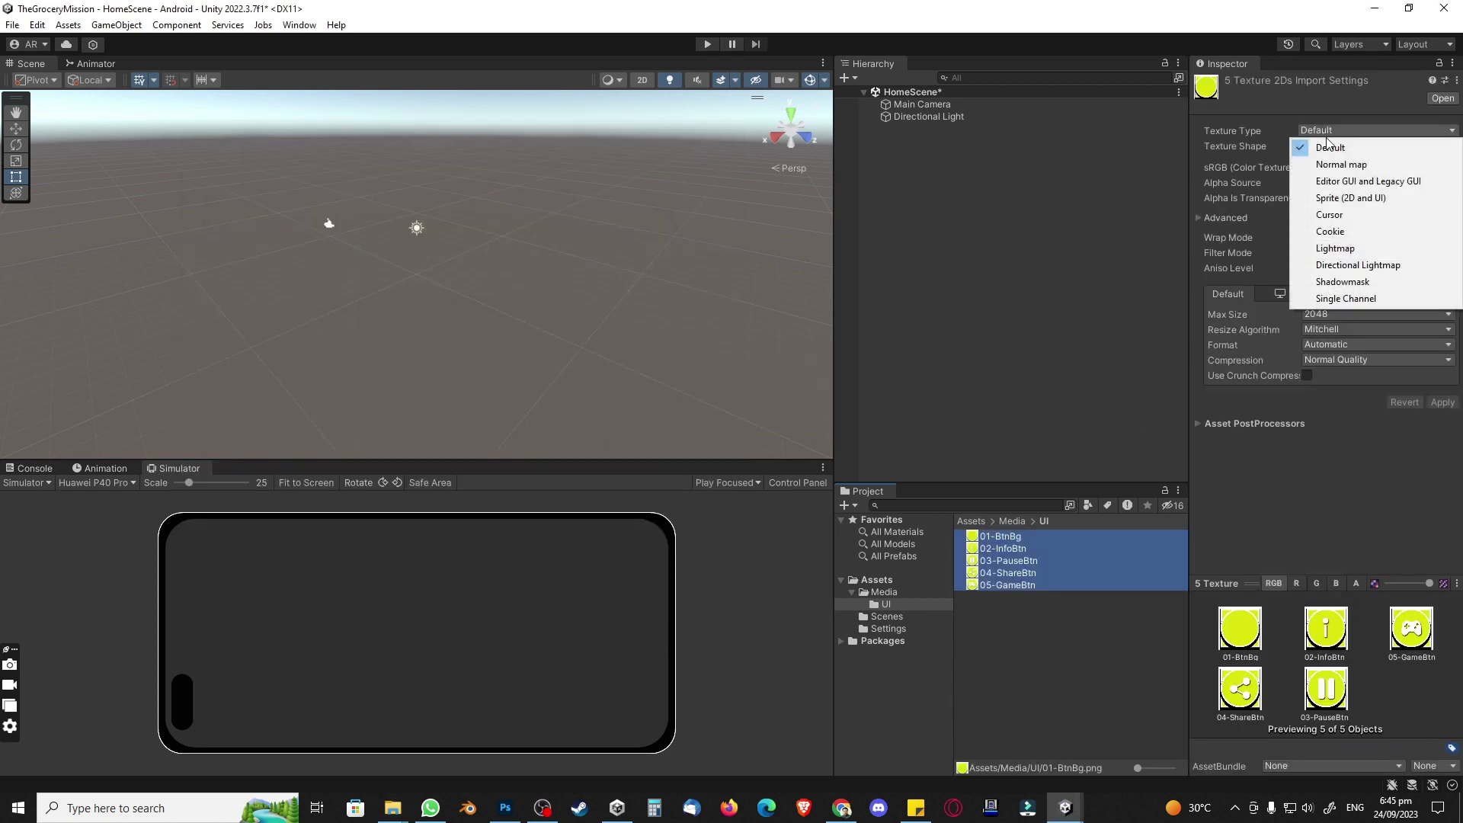
{"action": "left_click", "coordinate": [1352, 198]}
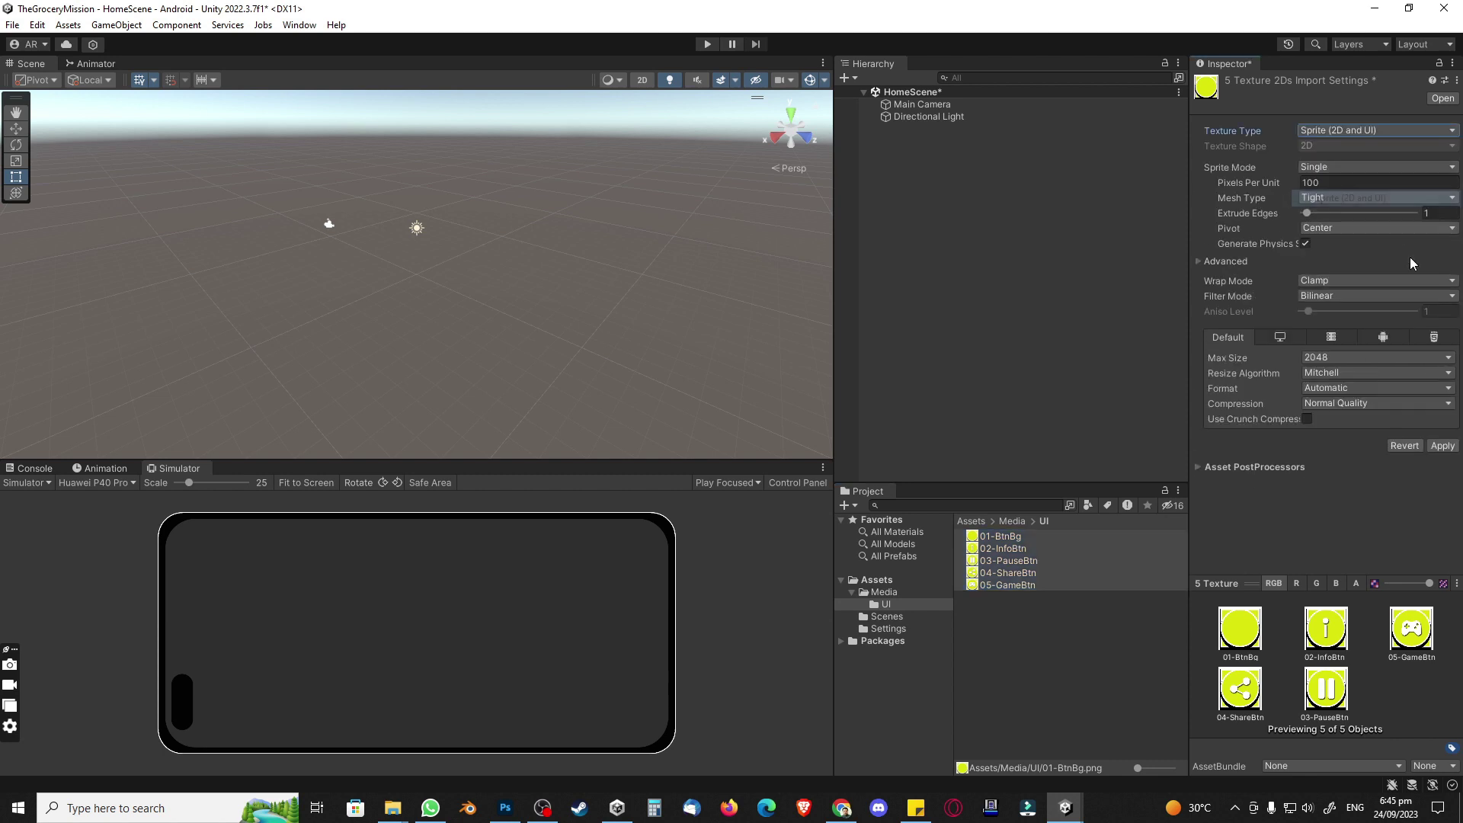
{"action": "left_click", "coordinate": [1433, 464]}
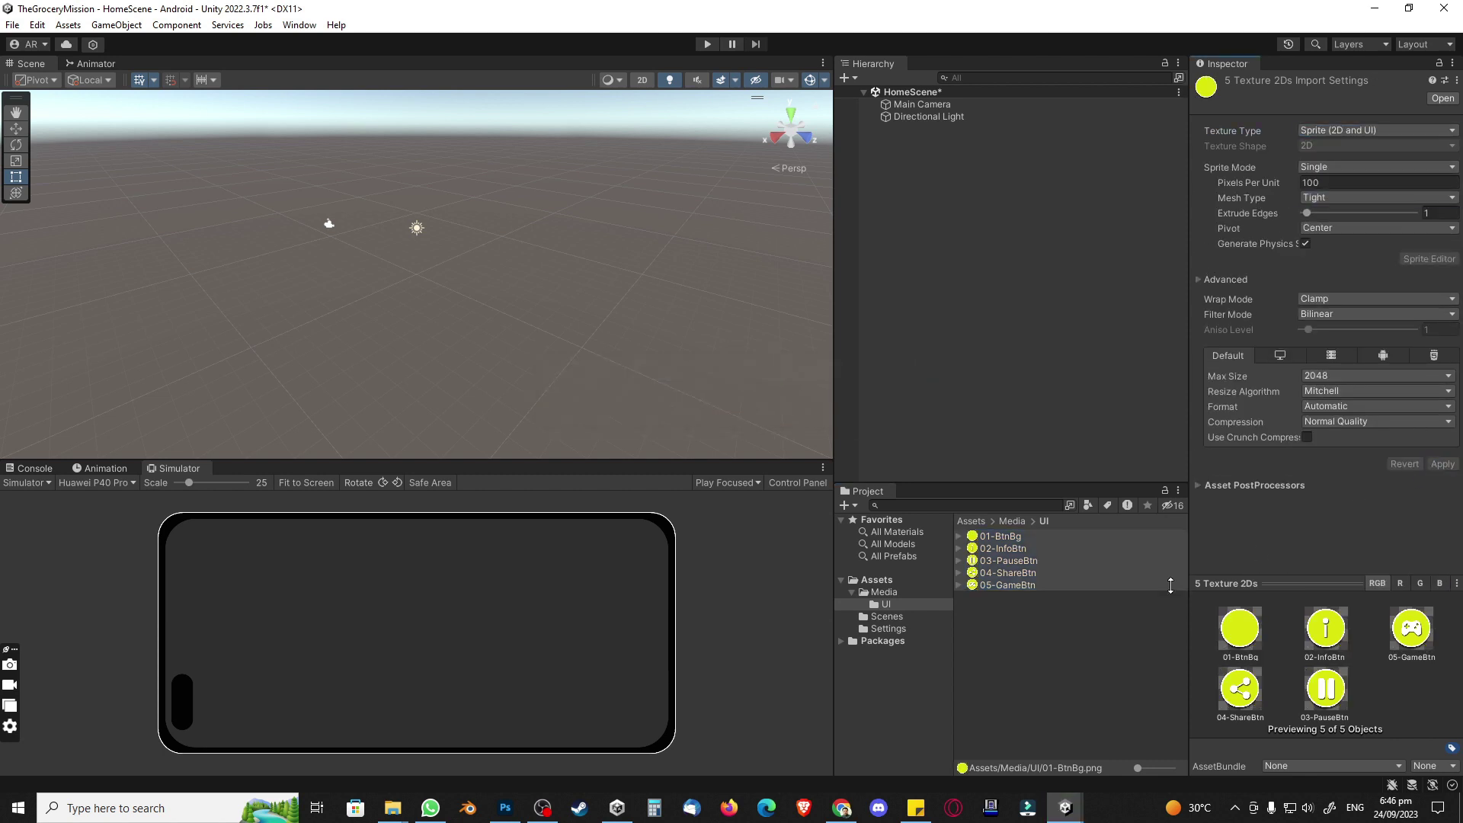
{"action": "left_click", "coordinate": [1042, 649]}
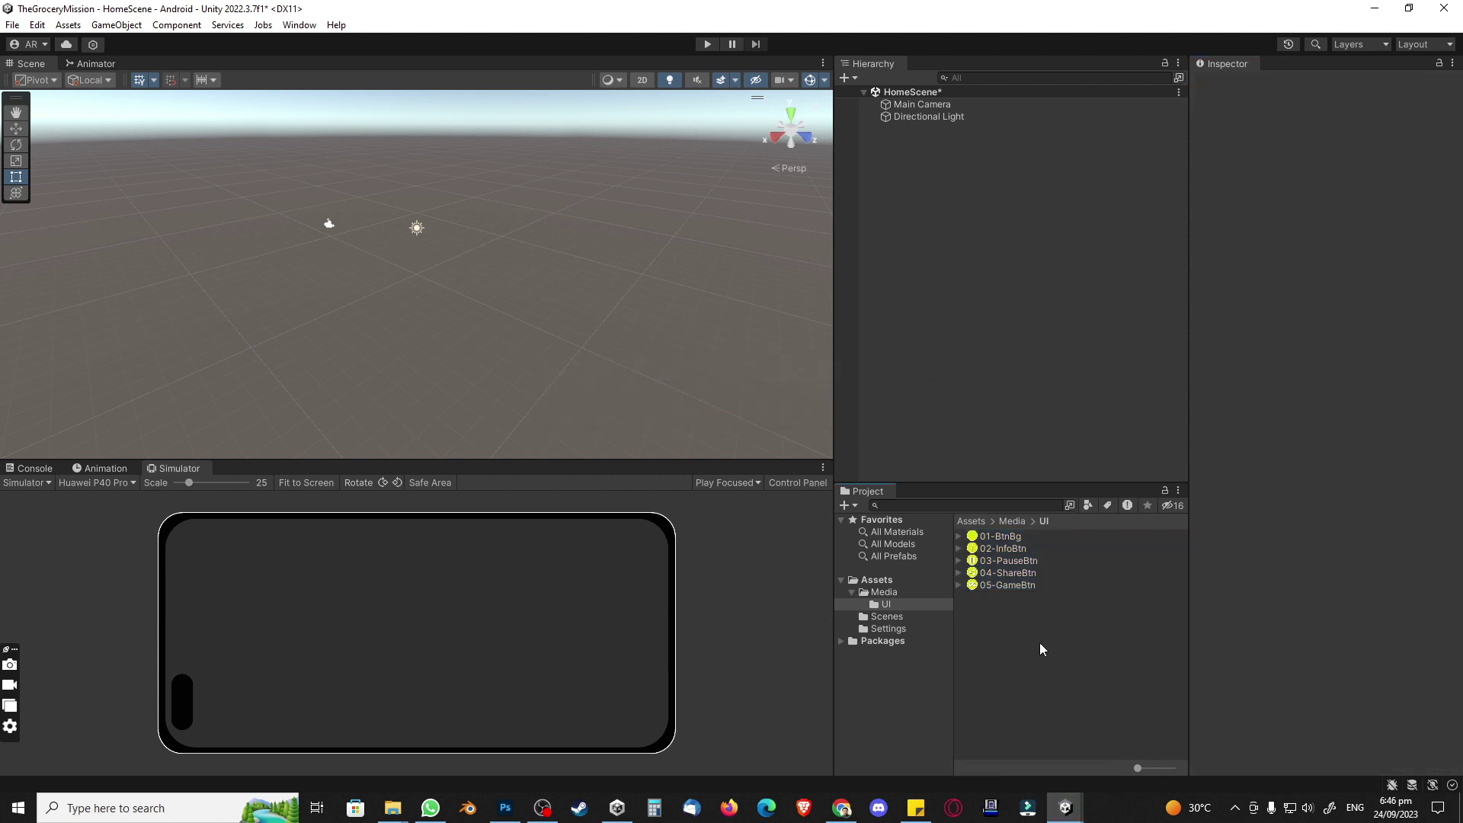
Step: Add a UI canvas to the HomeScene and name it UI_Canvas
{"action": "left_click", "coordinate": [968, 167]}
{"action": "right_click", "coordinate": [912, 173]}
{"action": "mouse_move", "coordinate": [991, 492]}
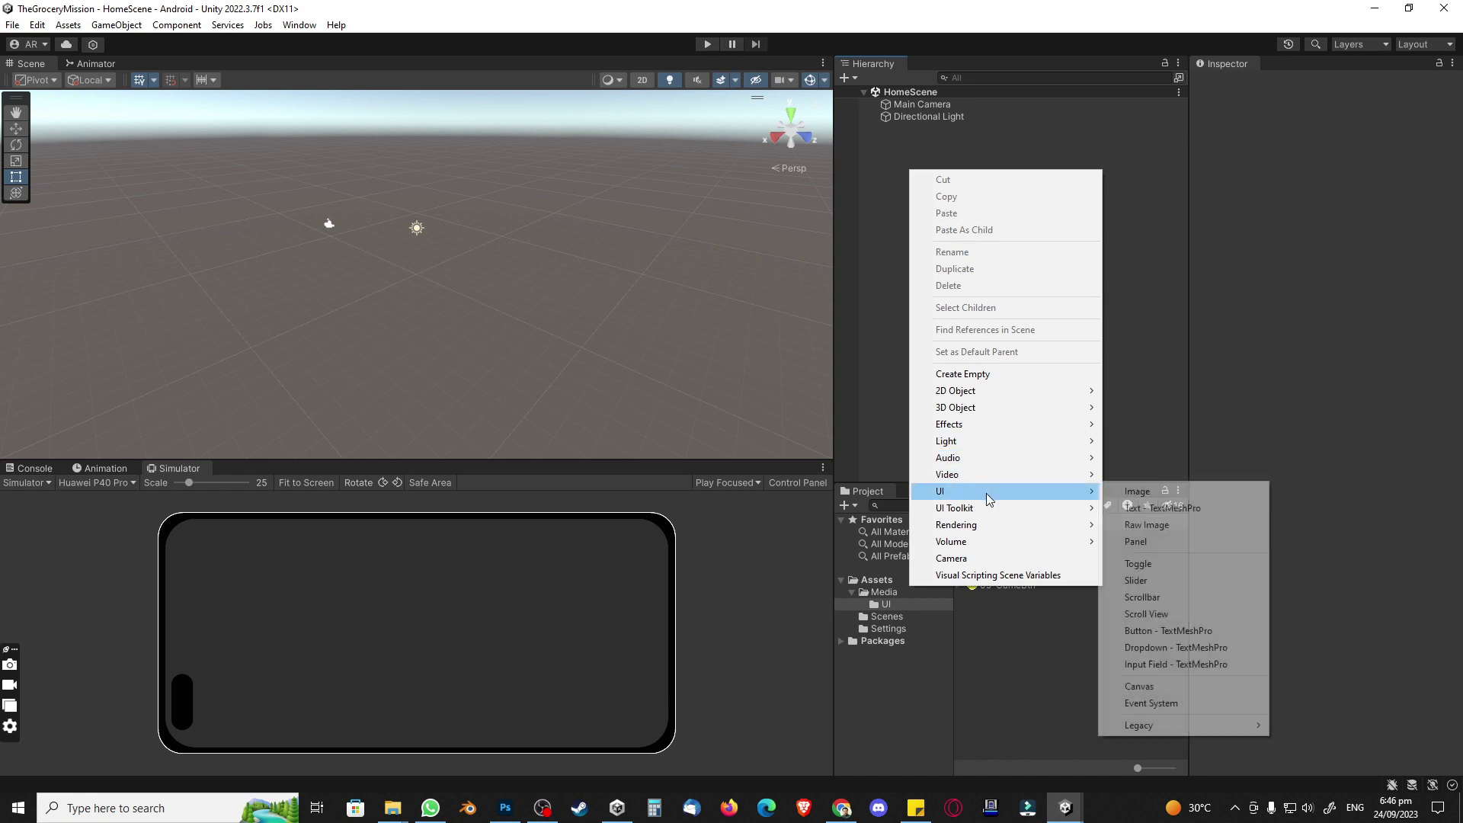
{"action": "left_click", "coordinate": [1140, 687]}
{"action": "type", "text": "U"}
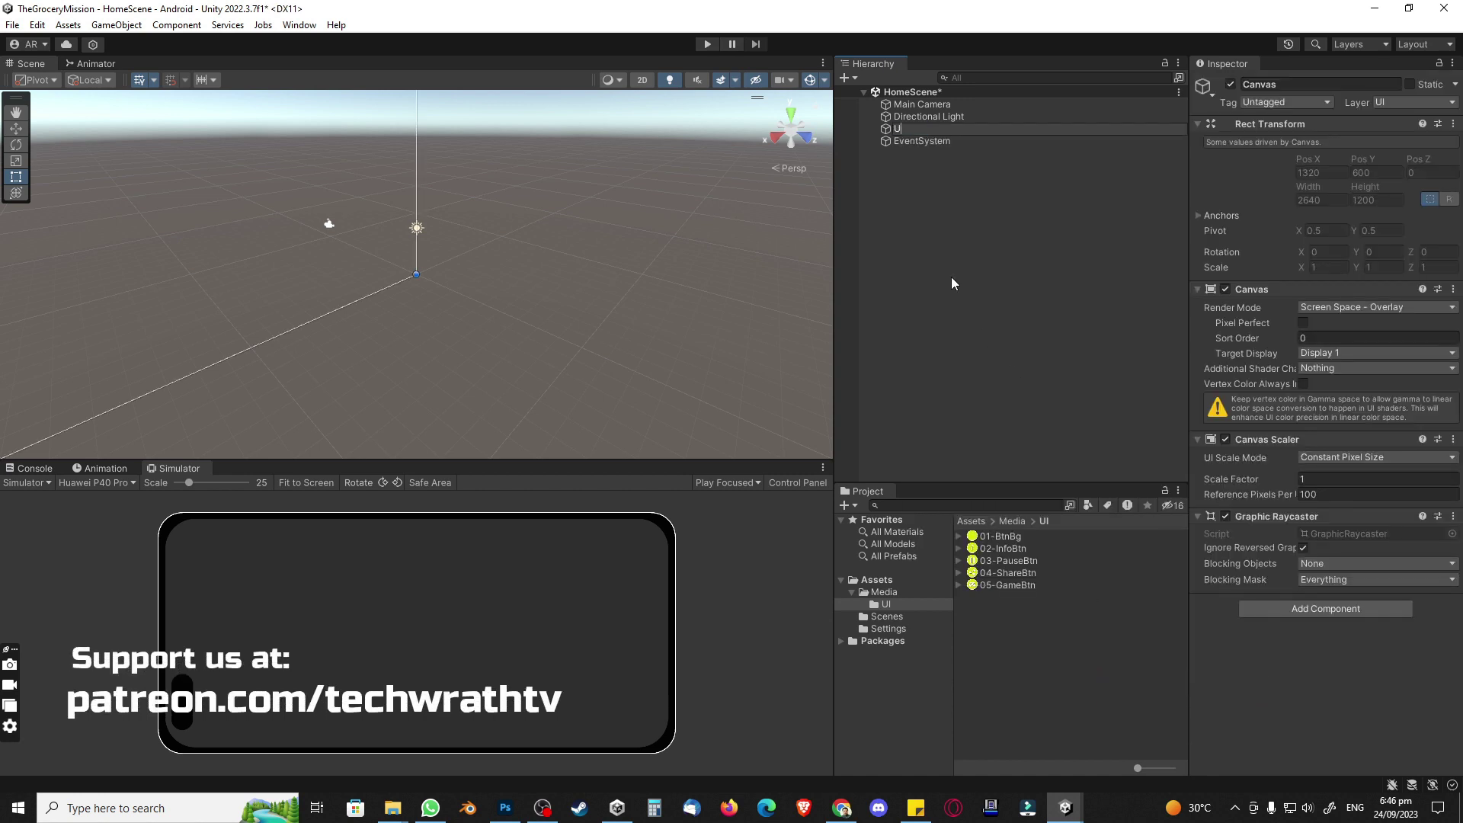
{"action": "type", "text": "I_Canvas"}
{"action": "key", "text": "Return"}
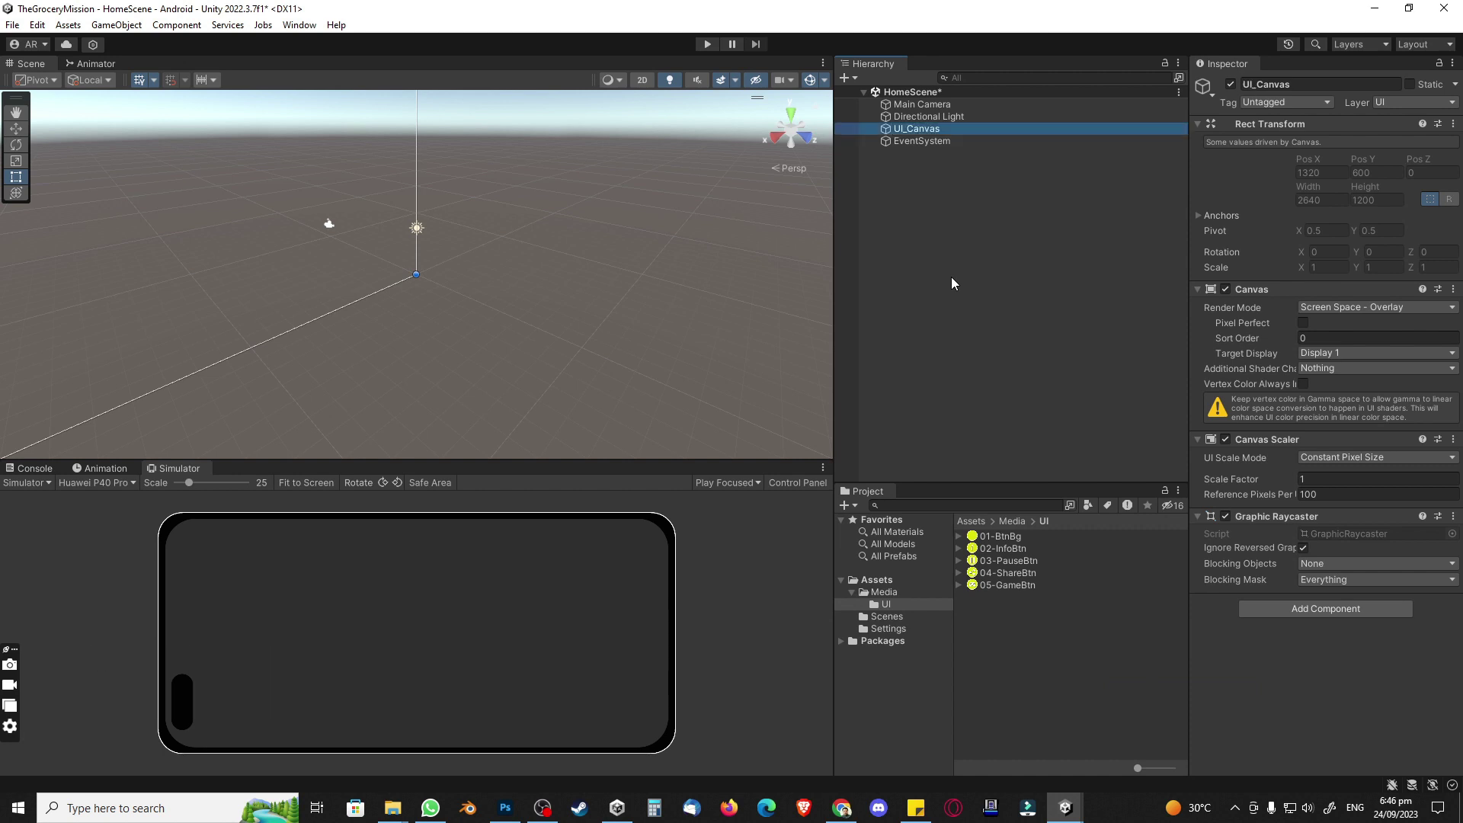
Step: Rename the UI_Canvas object to Canvas
{"action": "key", "text": "F2"}
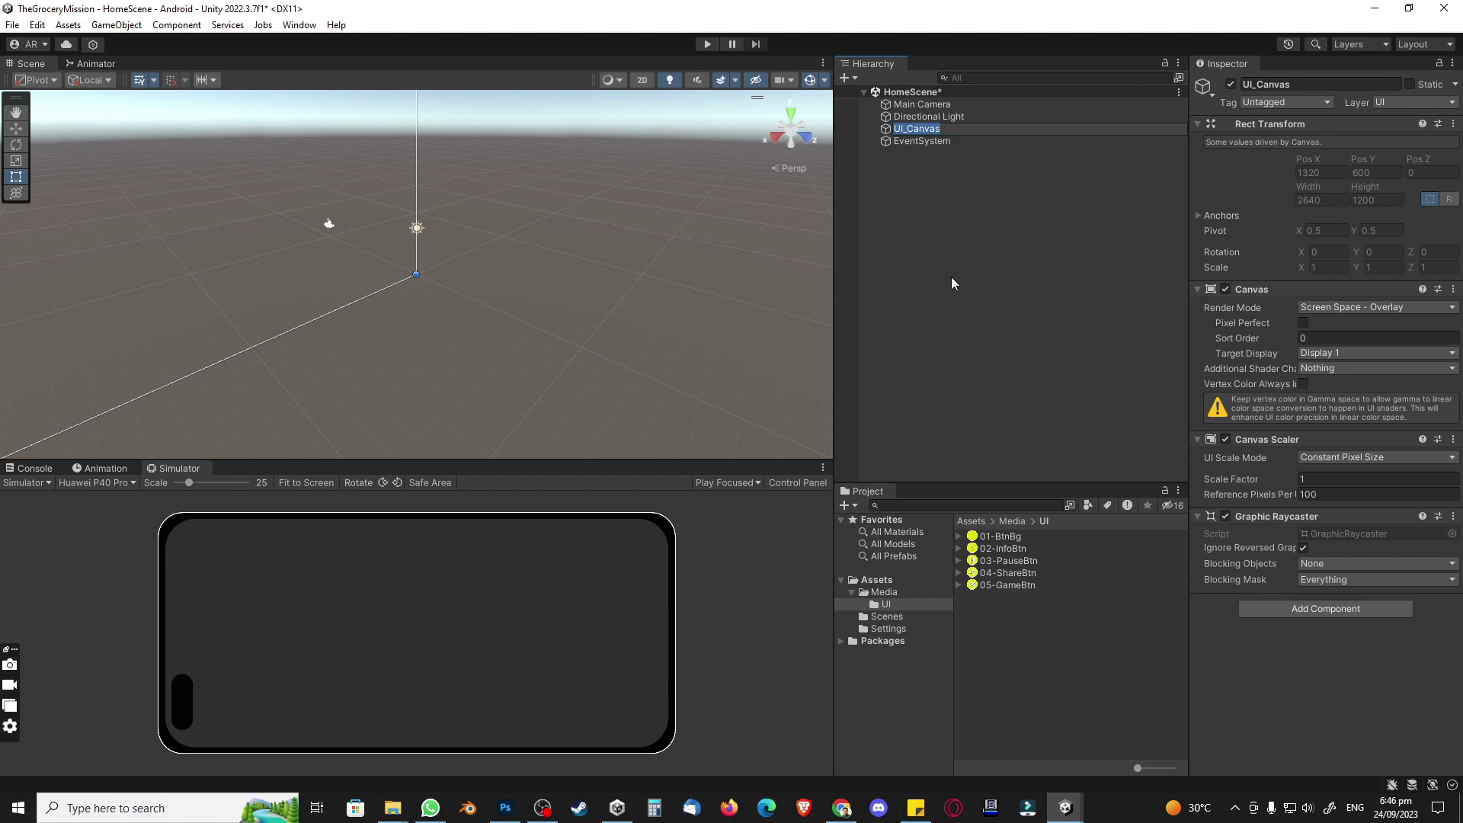
{"action": "type", "text": "Canvas"}
{"action": "key", "text": "Return"}
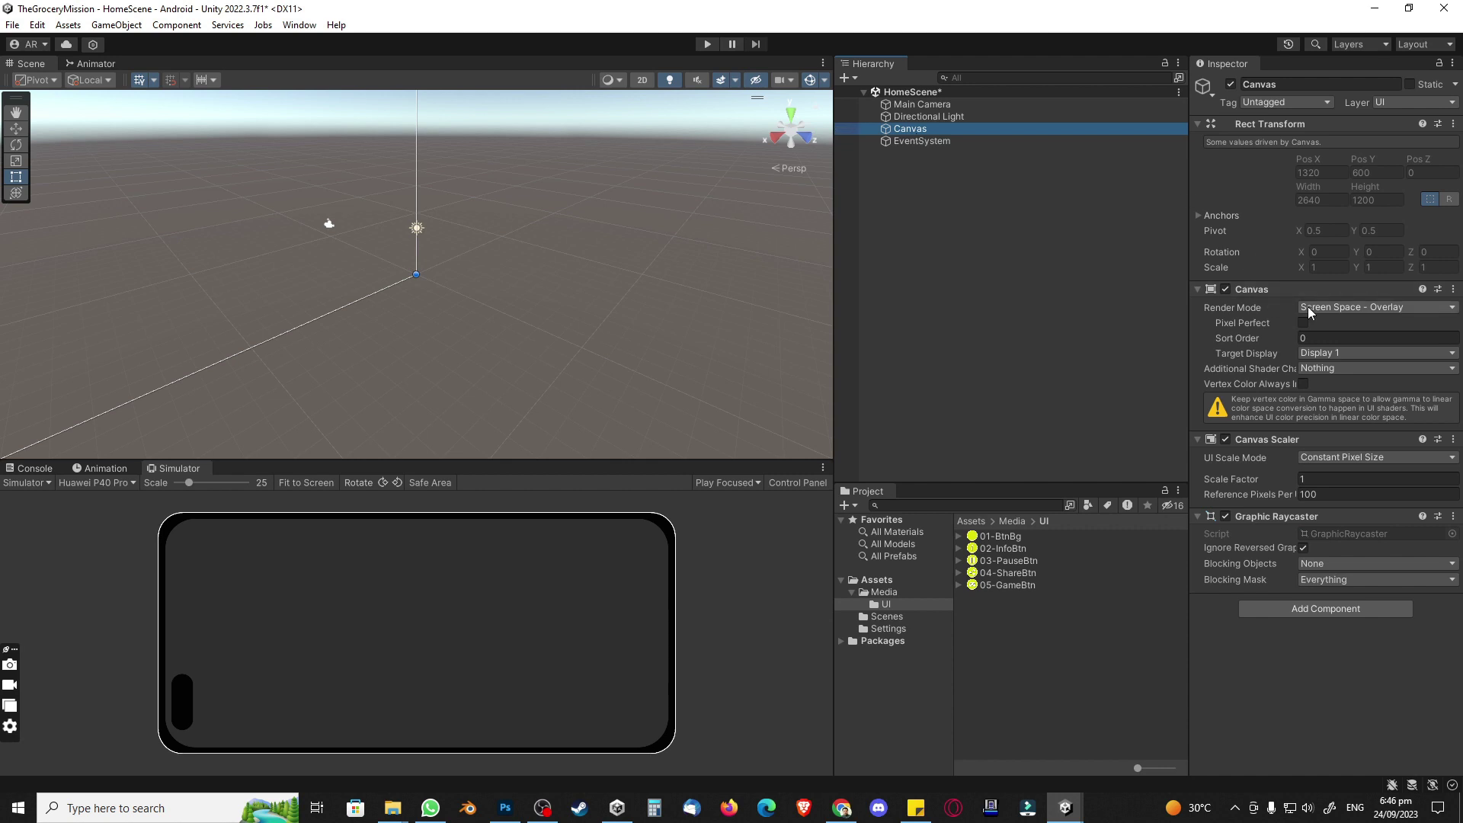
Step: Keep the Canvas render mode at Screen Space - Overlay and enable the option that always keeps vertex color in gamma space
{"action": "left_click", "coordinate": [1335, 309]}
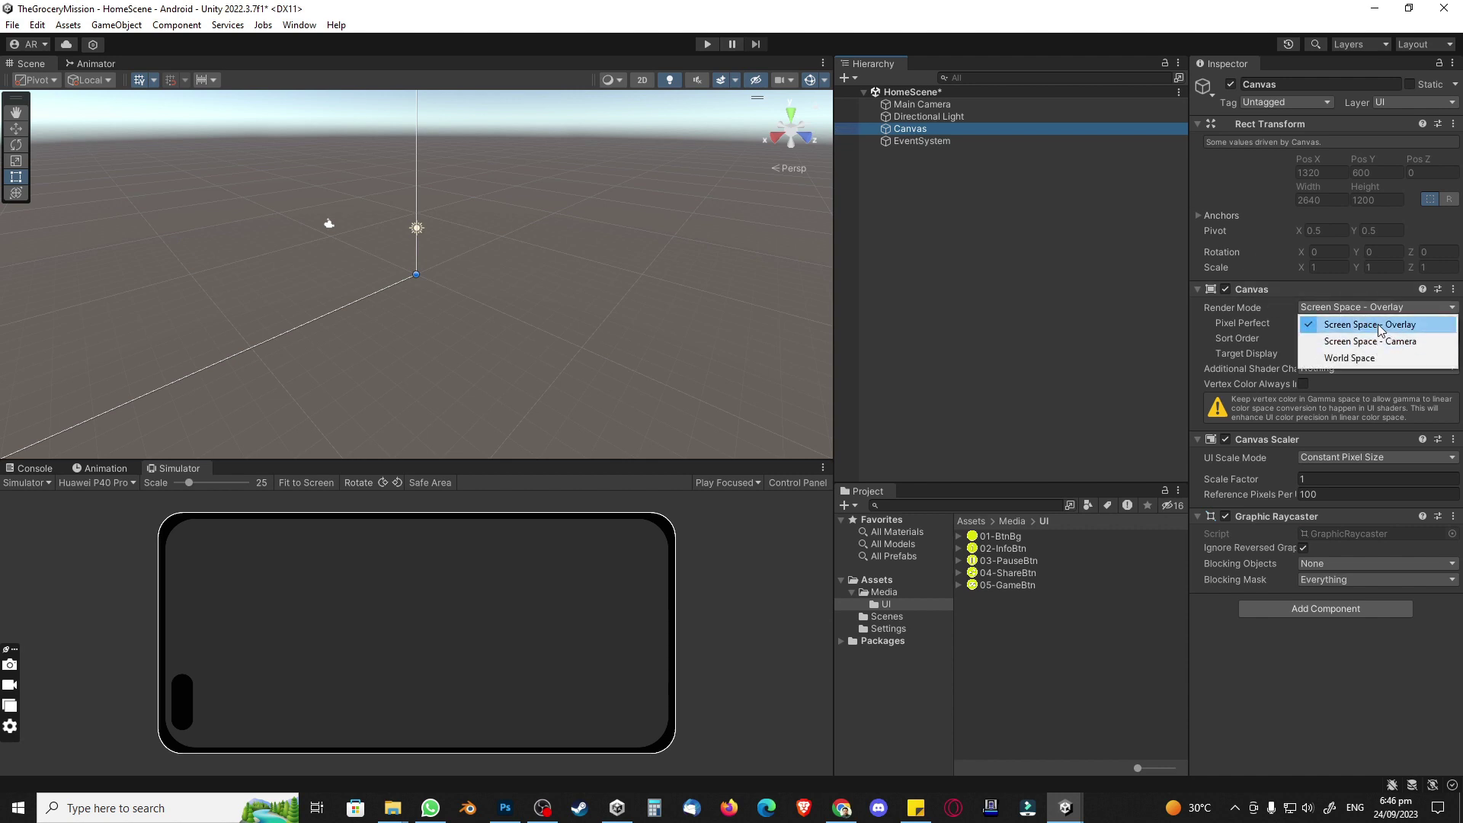
{"action": "left_click", "coordinate": [1357, 311]}
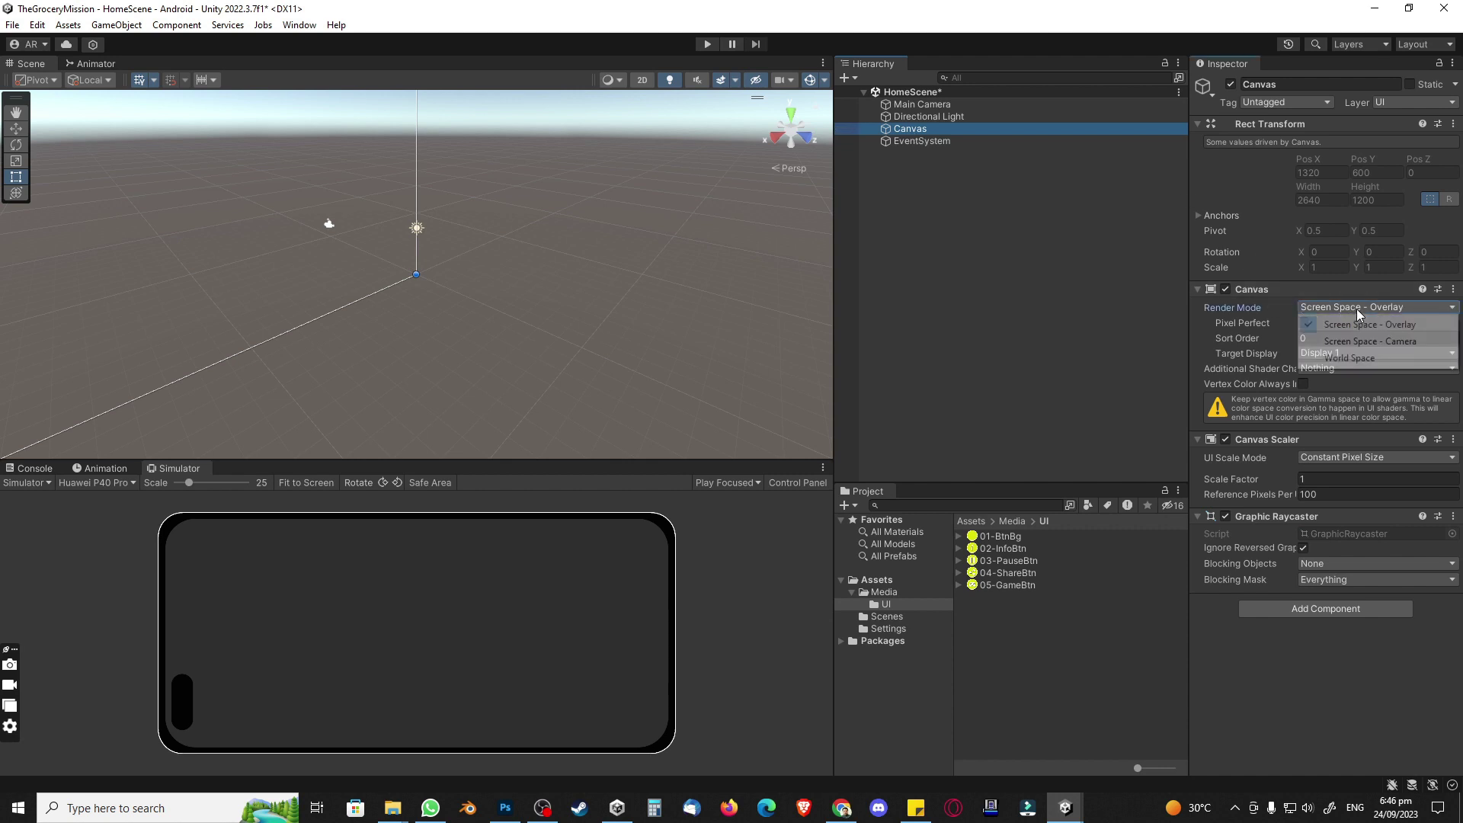
{"action": "left_click", "coordinate": [1272, 311]}
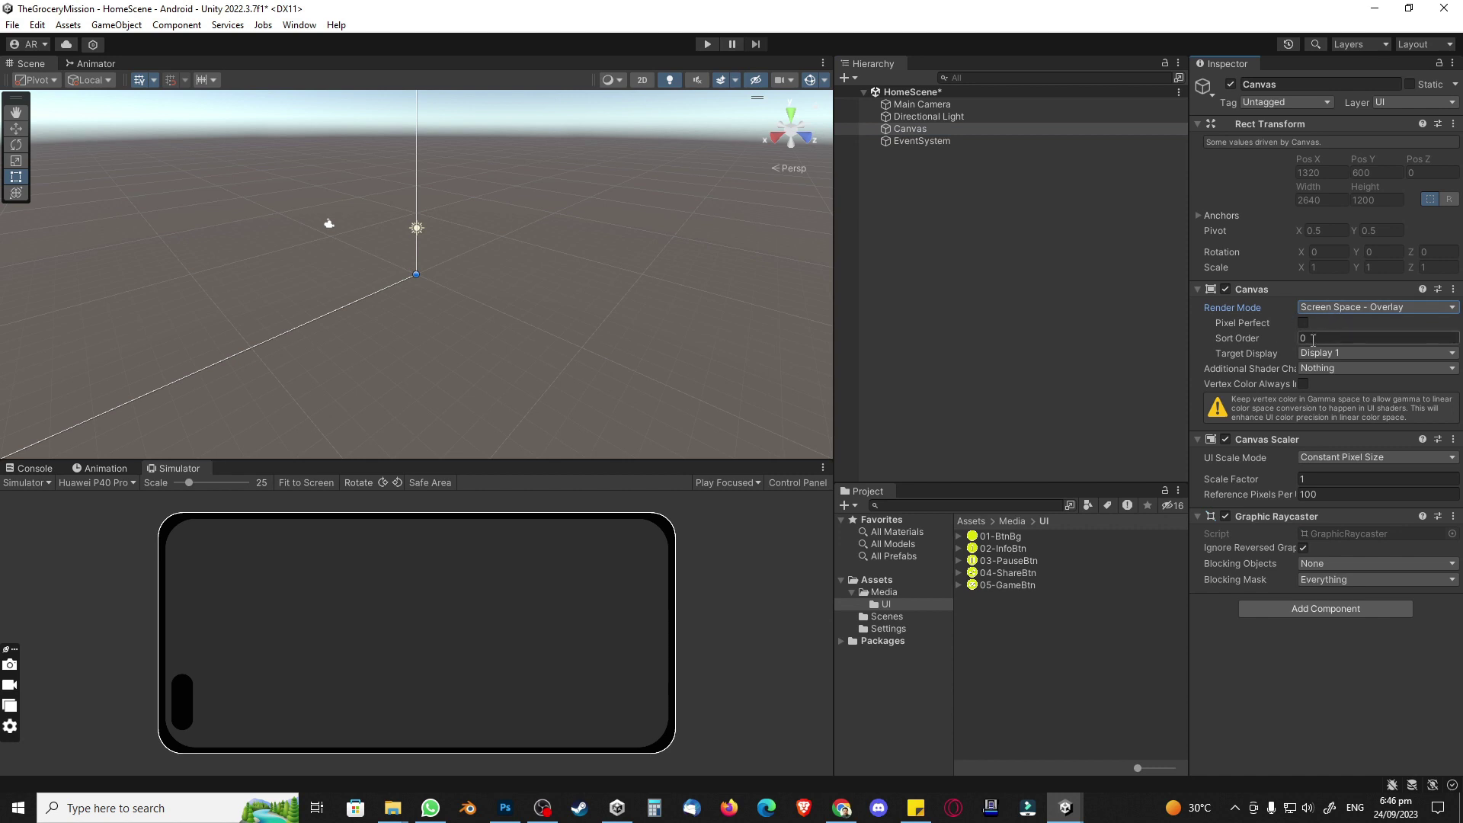
{"action": "left_click", "coordinate": [1303, 383]}
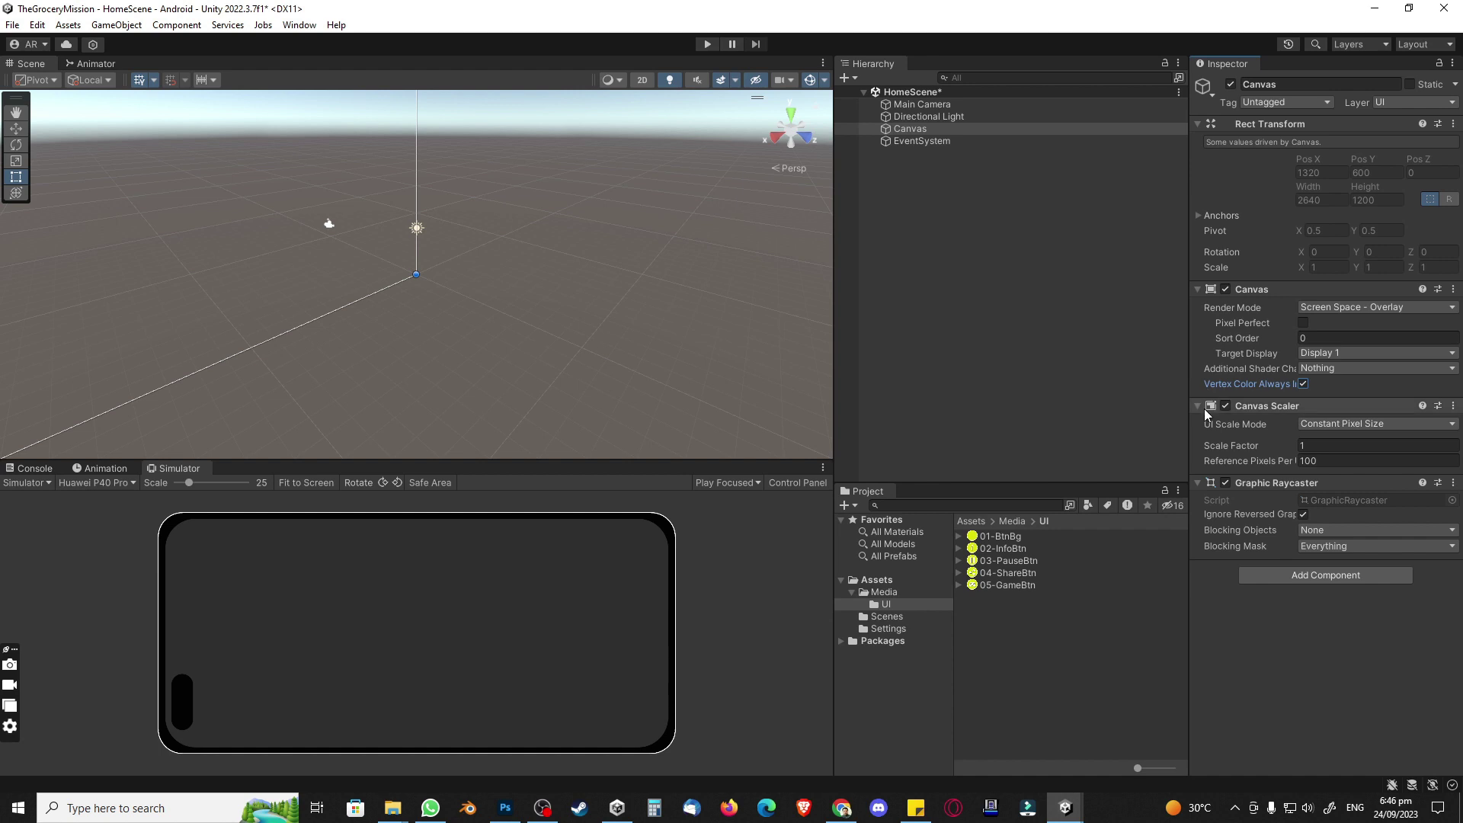
Step: Set the Canvas Scaler to Scale With Screen Size, with a 1920 x 1080 reference resolution and 1 reference pixel per unit
{"action": "left_click", "coordinate": [1327, 424]}
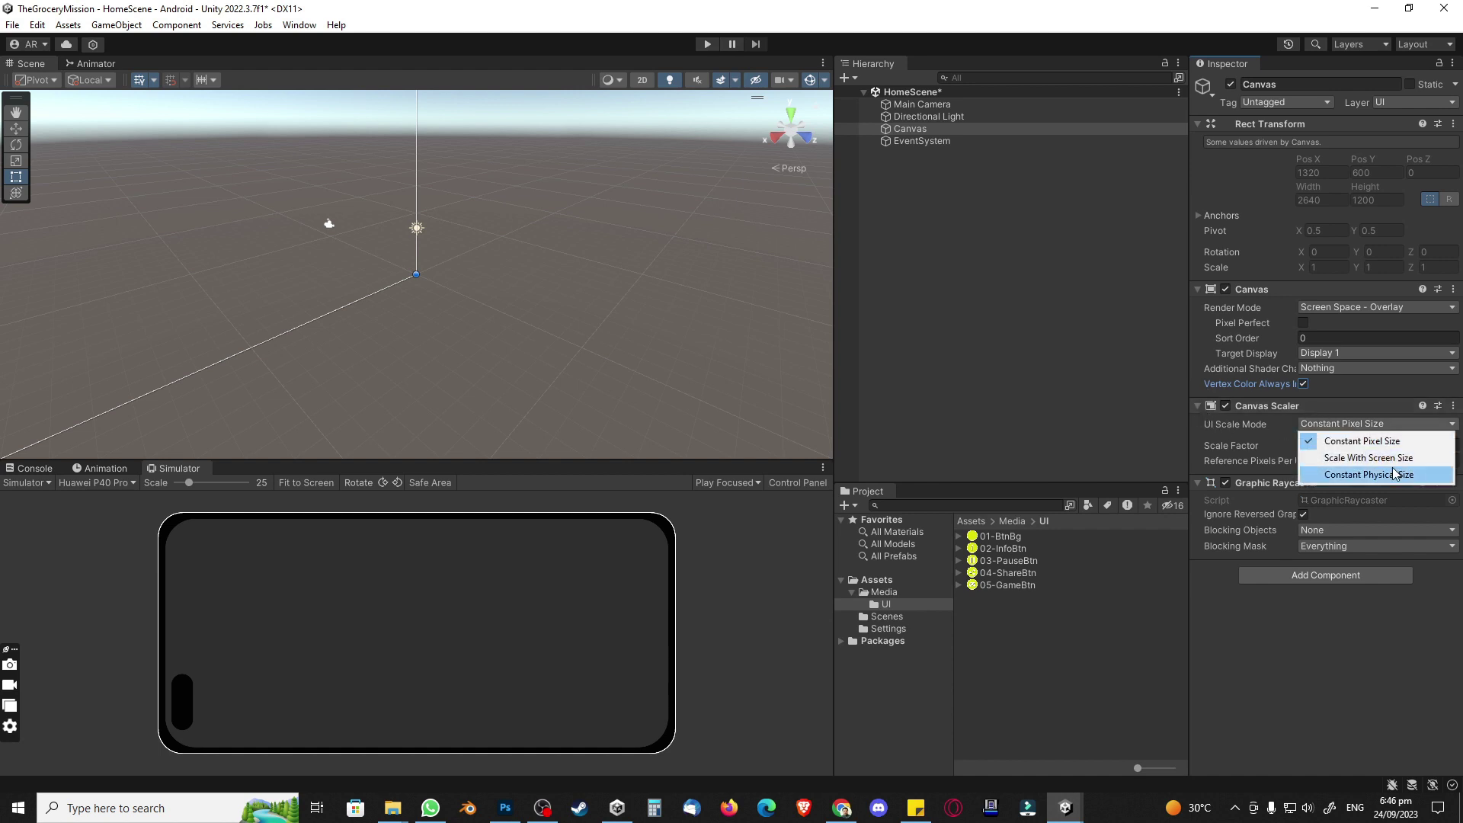
{"action": "left_click", "coordinate": [1389, 460]}
{"action": "left_click", "coordinate": [1340, 446]}
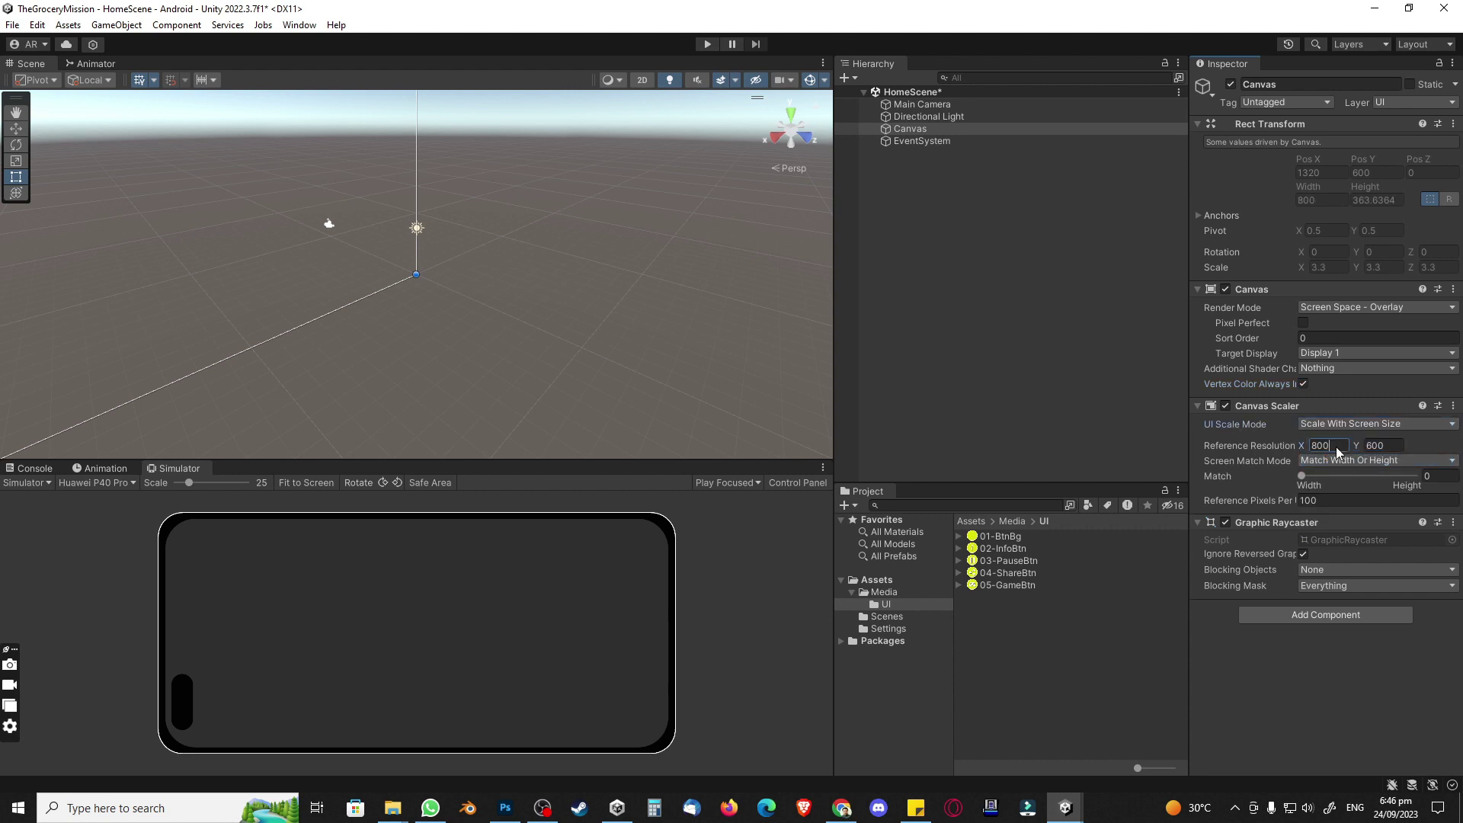
{"action": "type", "text": "1"}
{"action": "type", "text": "1080"}
{"action": "left_click", "coordinate": [1342, 500]}
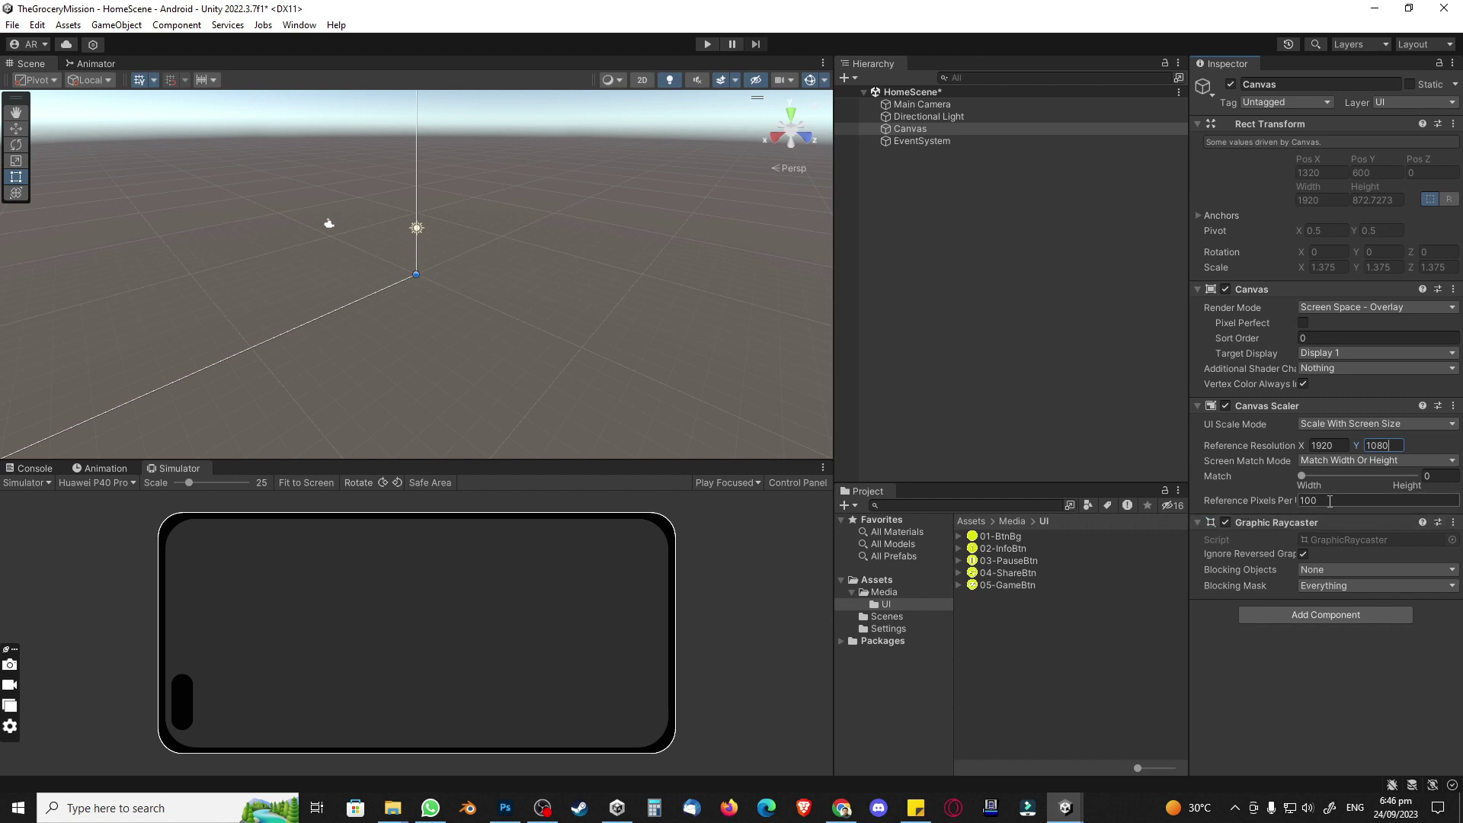
{"action": "type", "text": "1"}
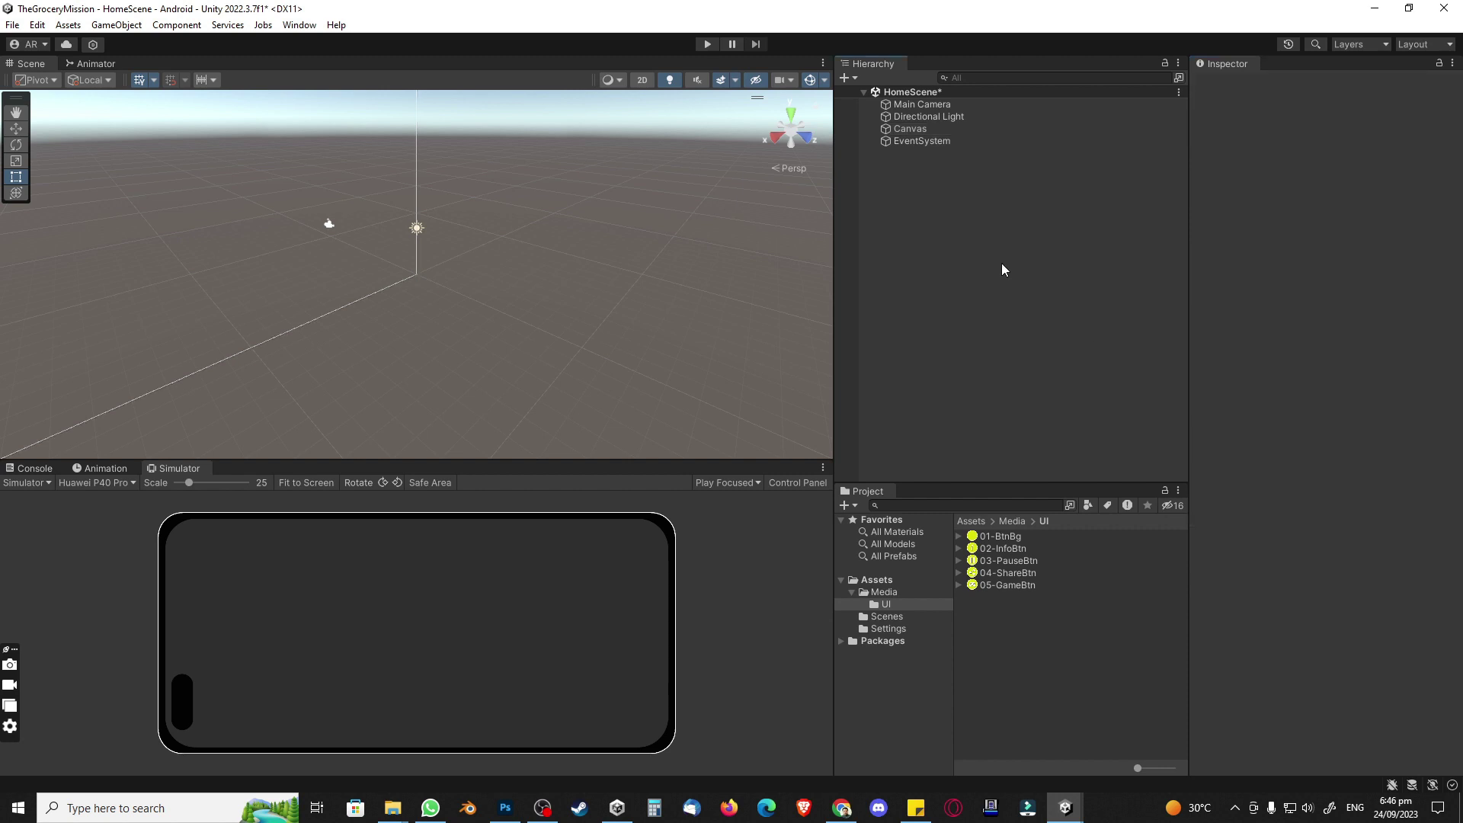
{"action": "left_click", "coordinate": [928, 131]}
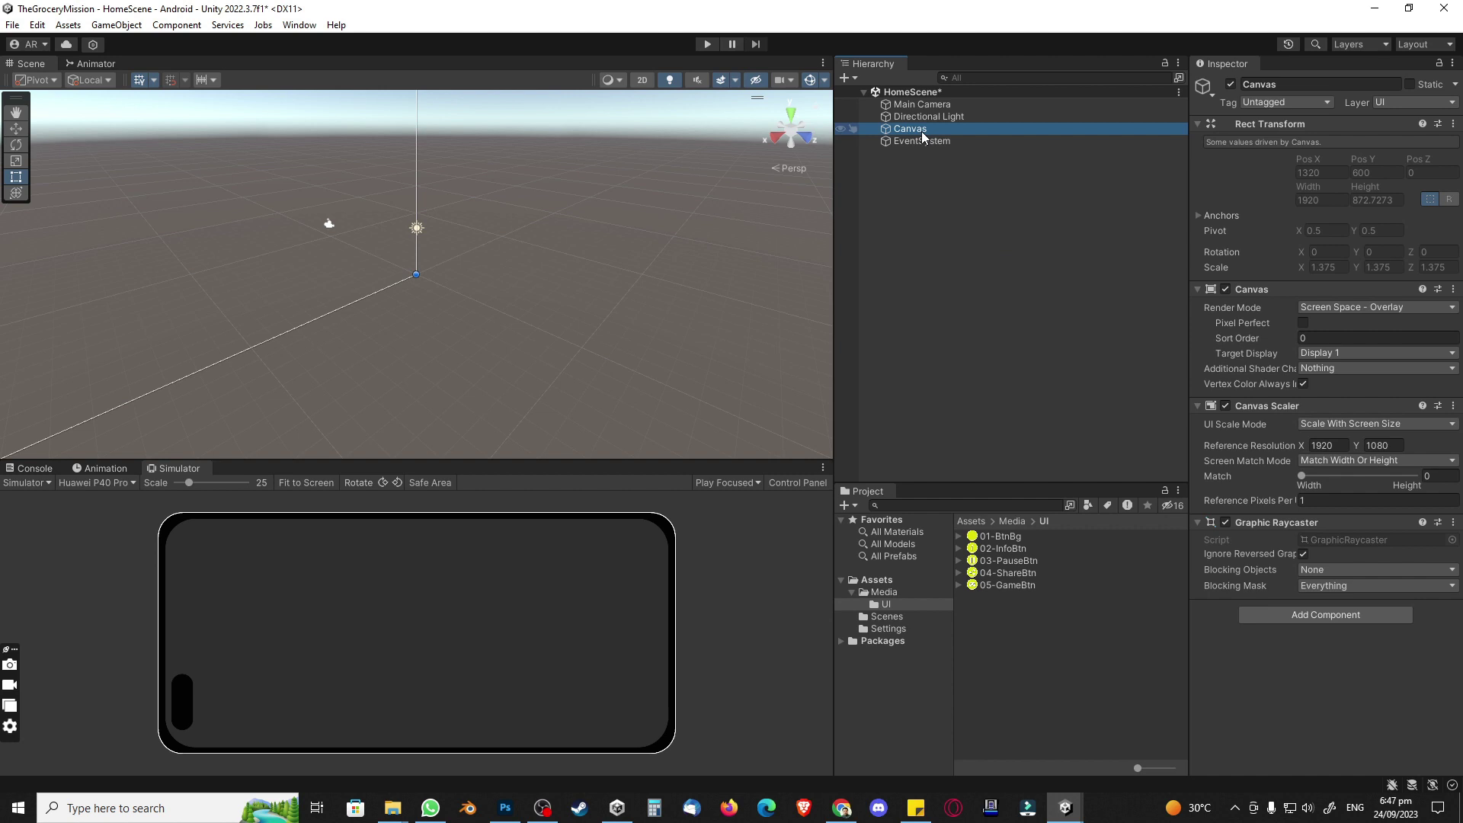
{"action": "right_click", "coordinate": [921, 131]}
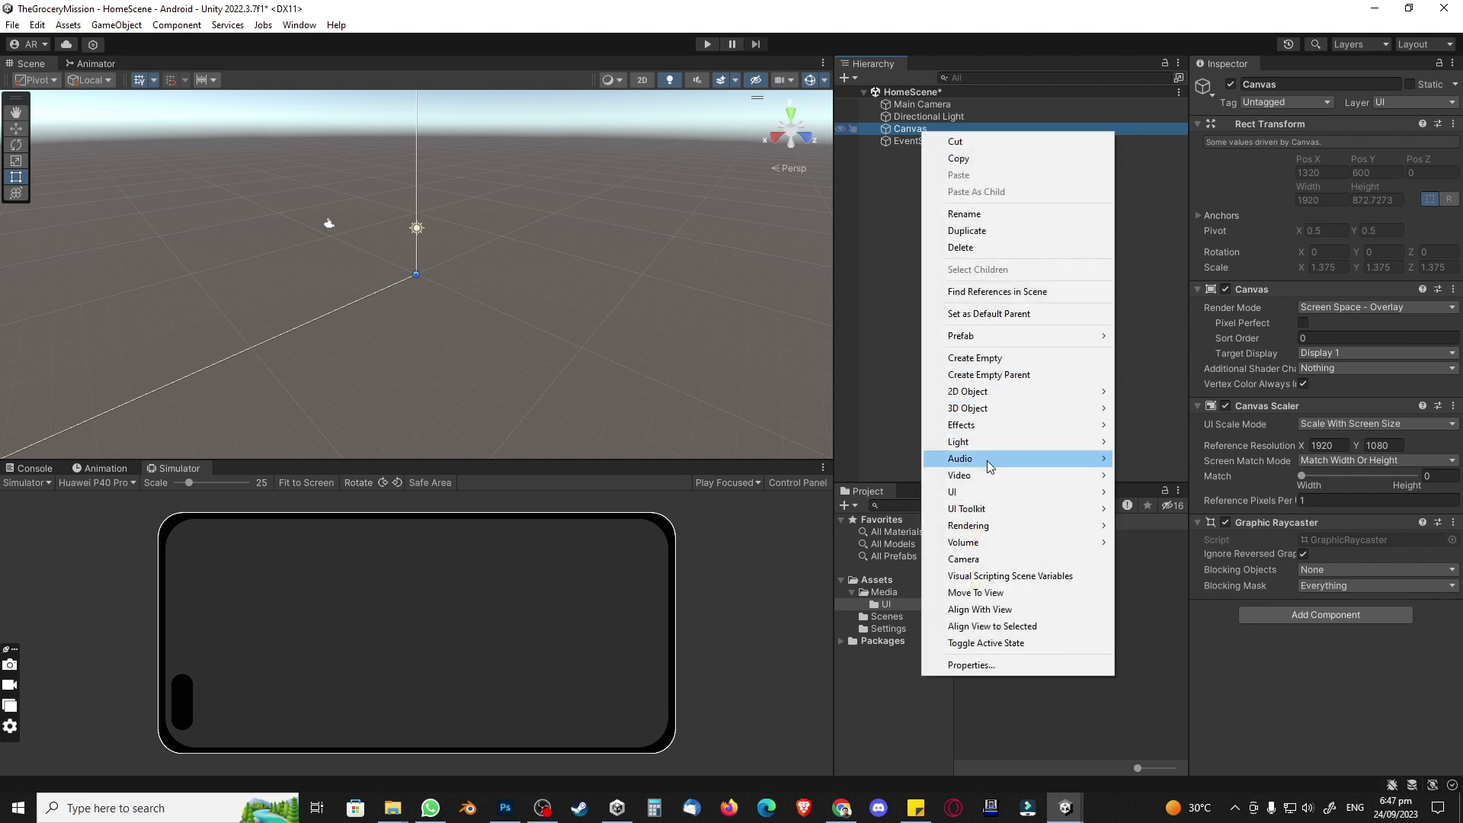
{"action": "mouse_move", "coordinate": [989, 492]}
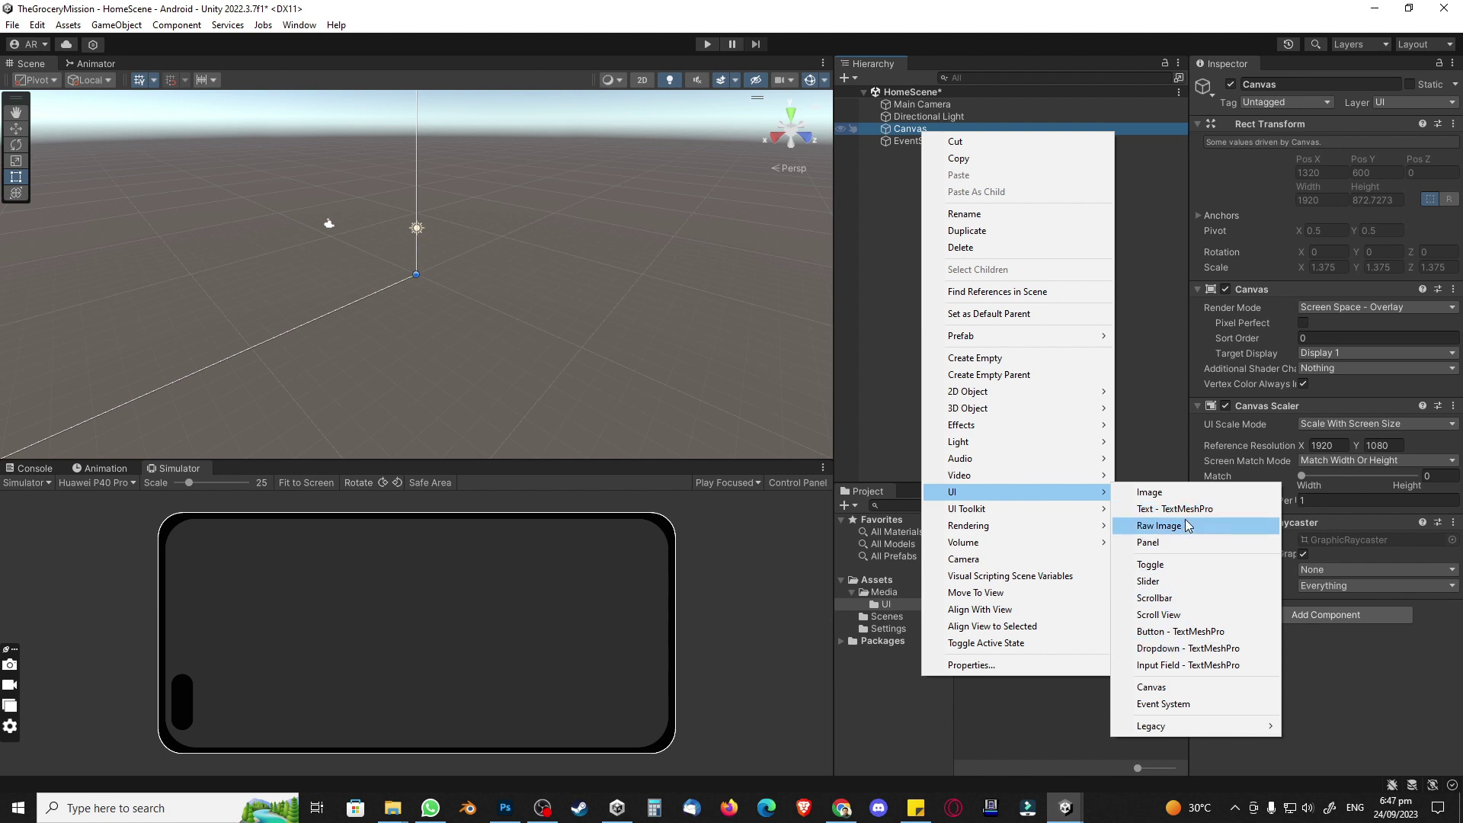
{"action": "left_click", "coordinate": [320, 47]}
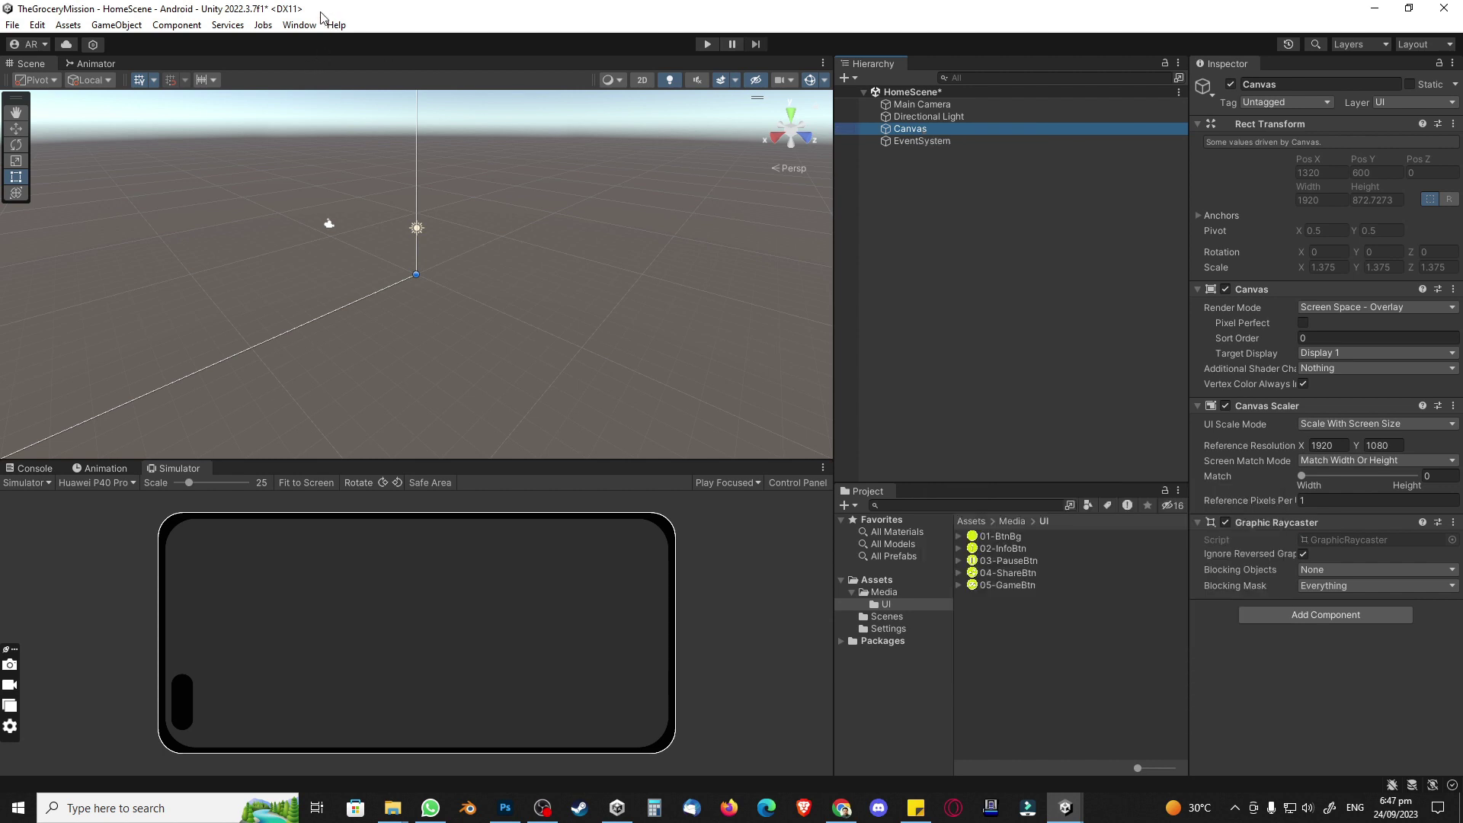
Step: Show the Unity Registry packages in the Package Manager, then close it
{"action": "left_click", "coordinate": [299, 26]}
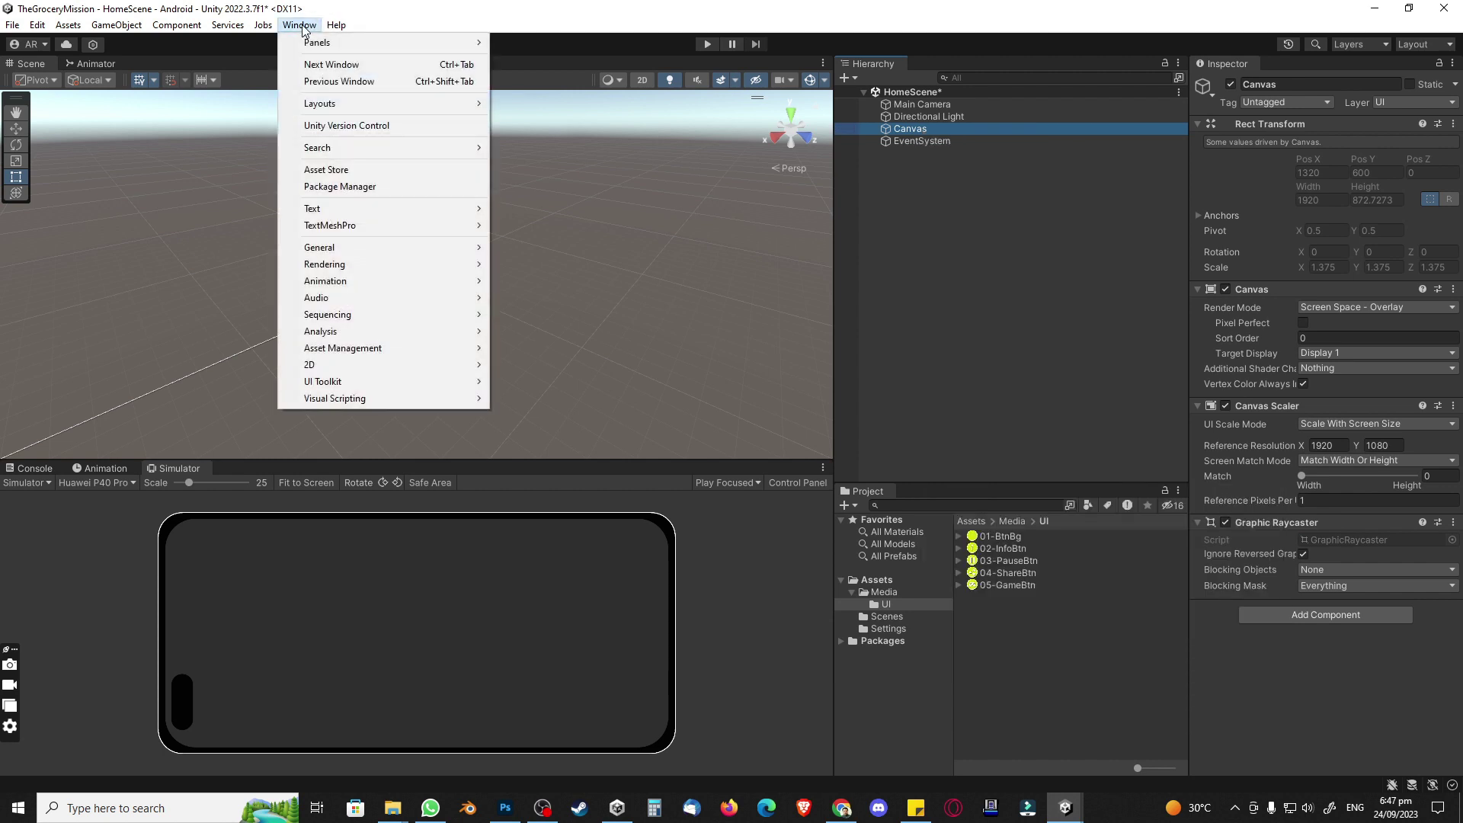
{"action": "left_click", "coordinate": [342, 189]}
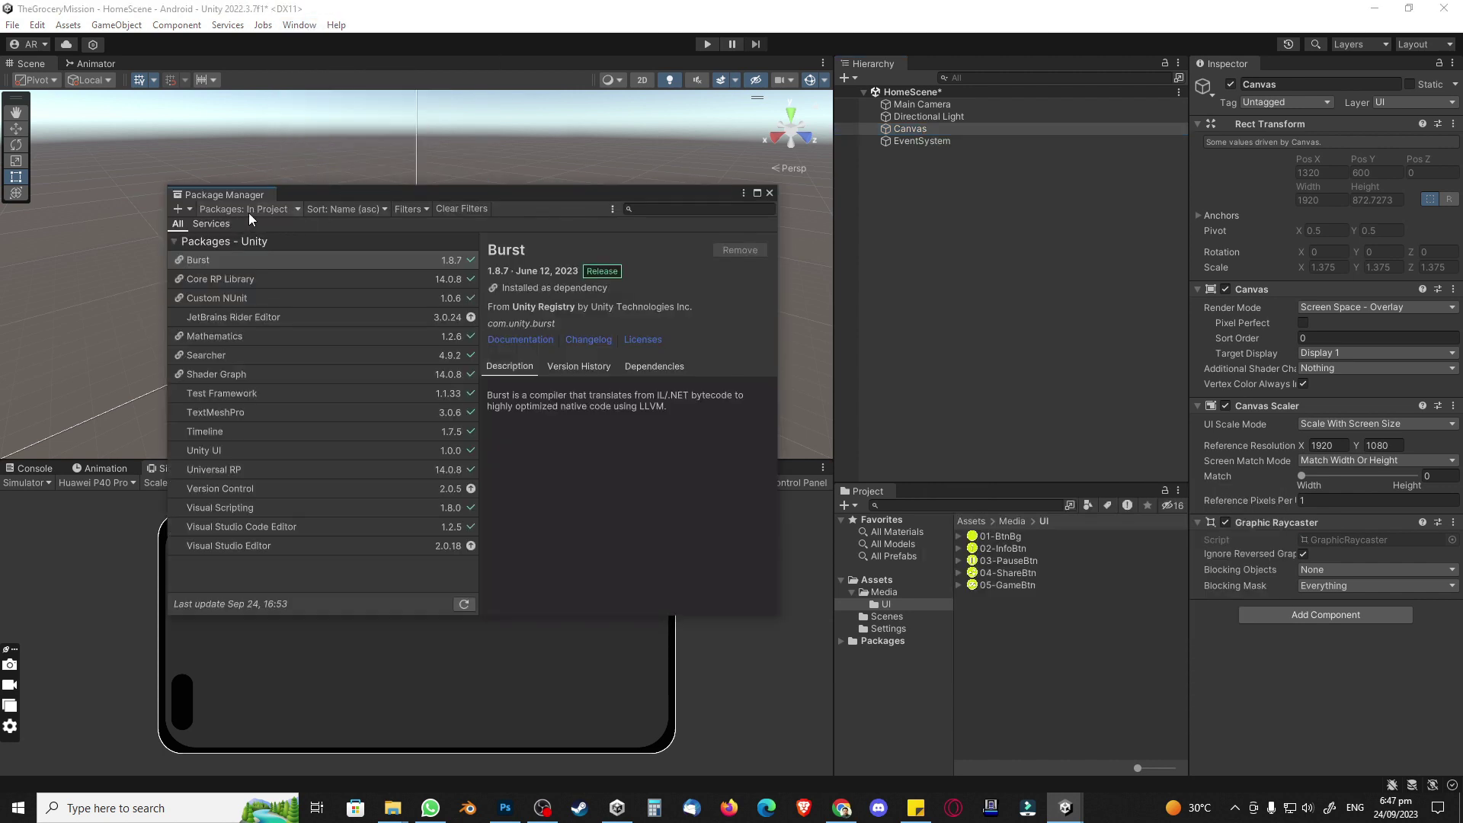
{"action": "left_click", "coordinate": [248, 212]}
{"action": "left_click", "coordinate": [262, 226]}
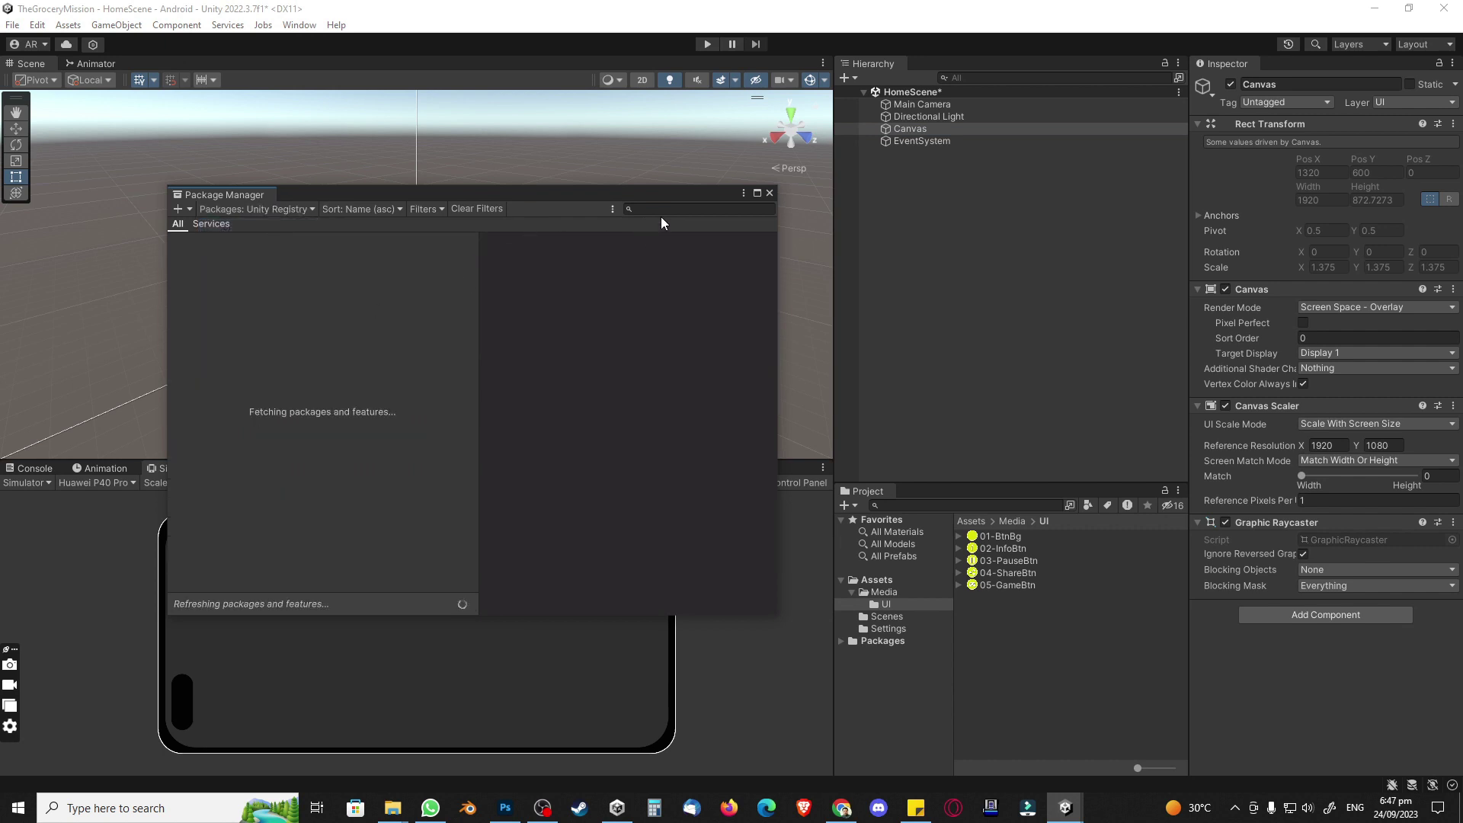
{"action": "left_click", "coordinate": [769, 193]}
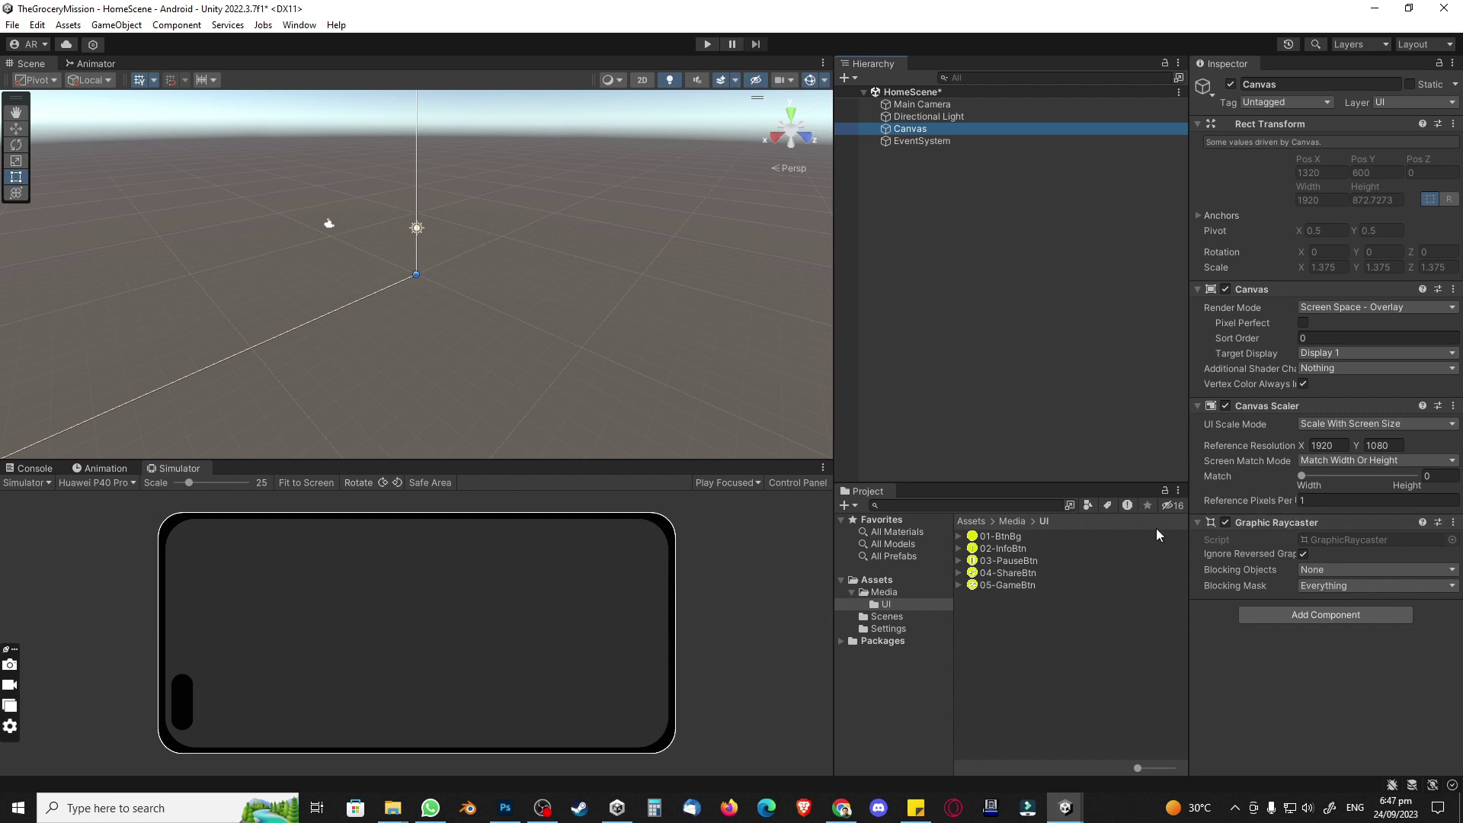
Step: Add a TextMeshPro button inside the Canvas and name it InfoBtn
{"action": "right_click", "coordinate": [916, 128]}
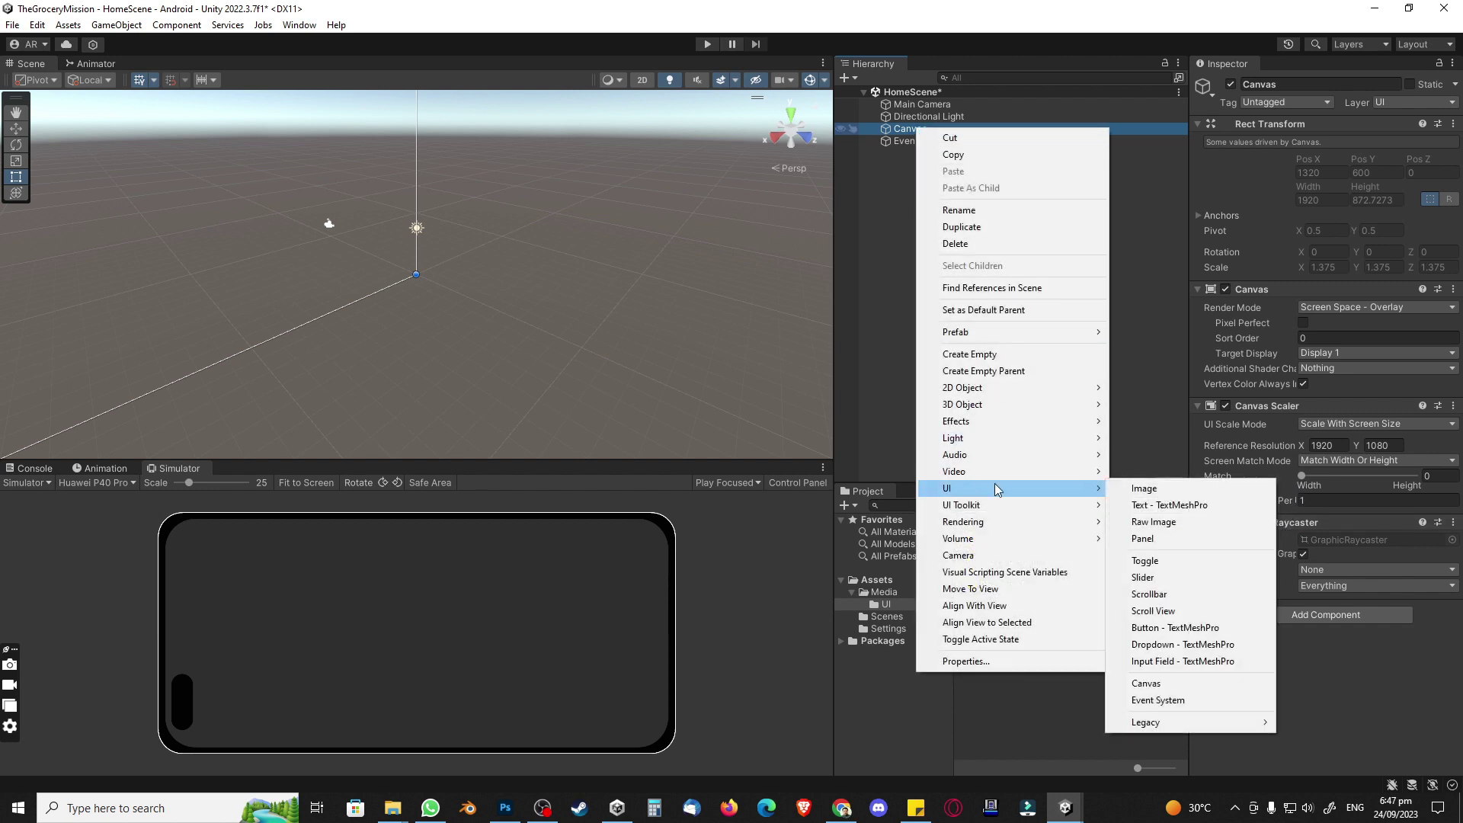
{"action": "left_click", "coordinate": [1166, 628]}
{"action": "type", "text": "InfoBtn"}
{"action": "key", "text": "Return"}
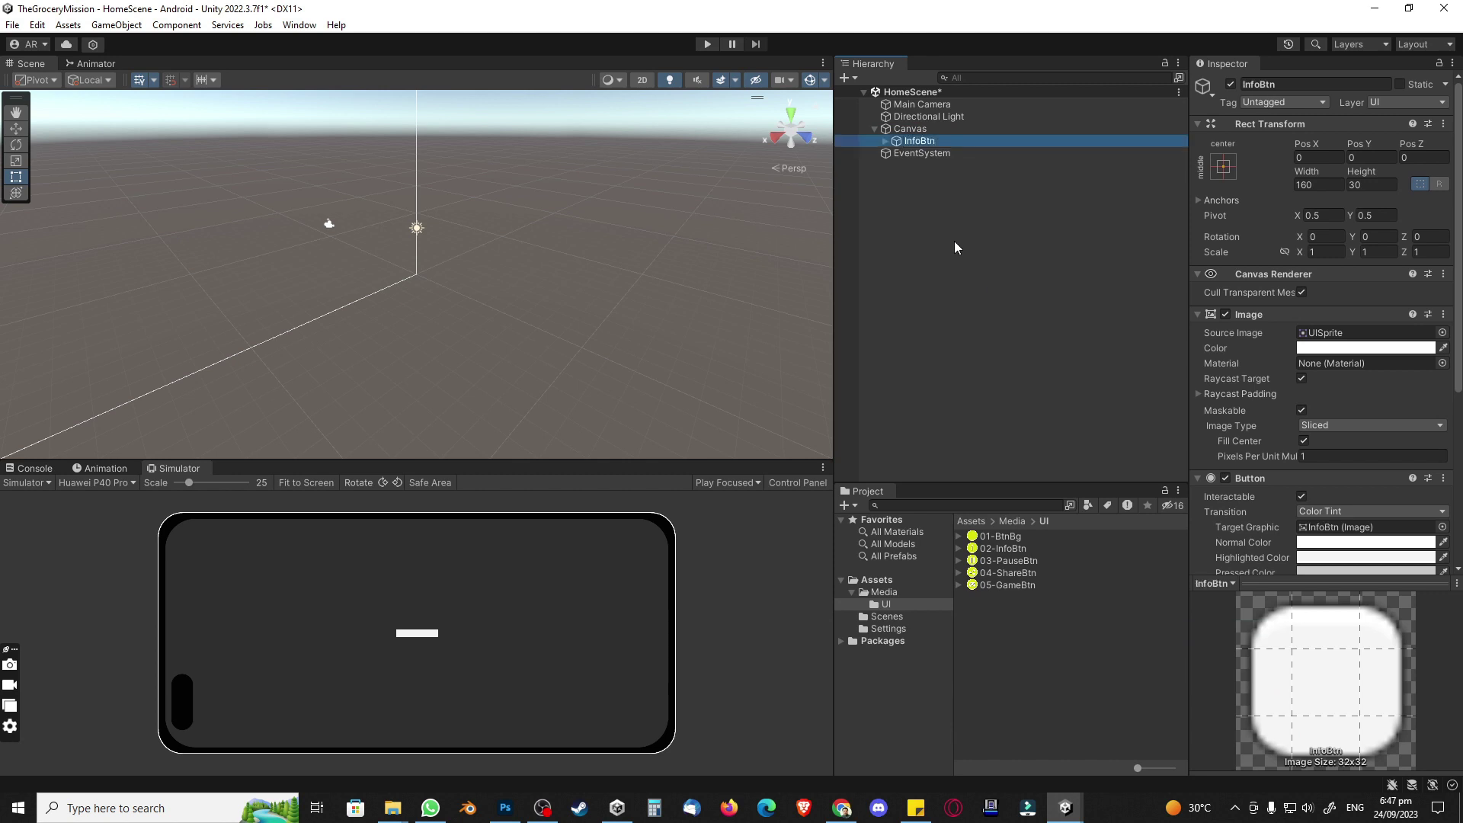
Step: Delete the Text (TMP) child object of InfoBtn
{"action": "left_click", "coordinate": [887, 141]}
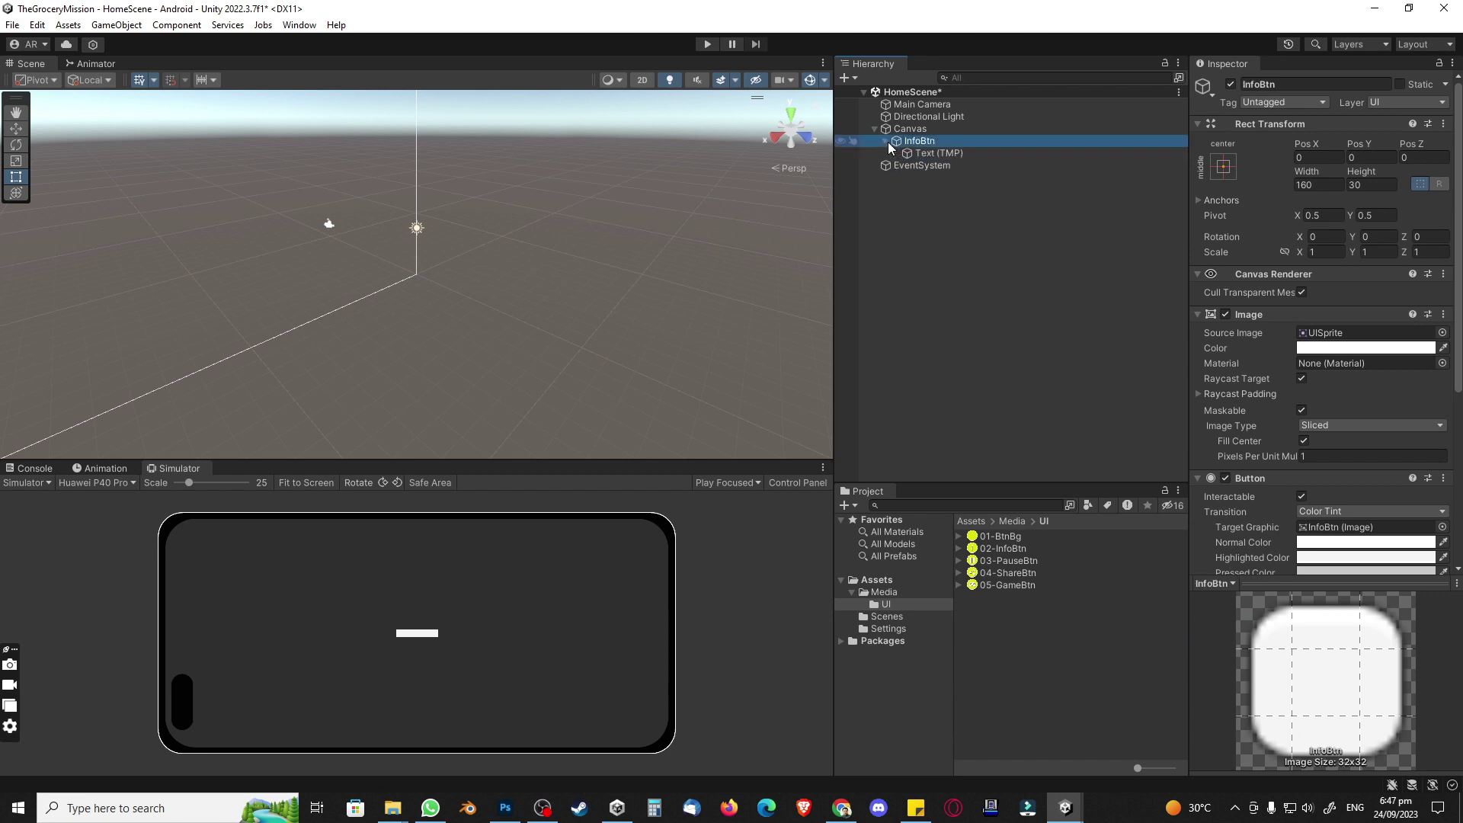
{"action": "left_click", "coordinate": [945, 155]}
{"action": "key", "text": "Delete"}
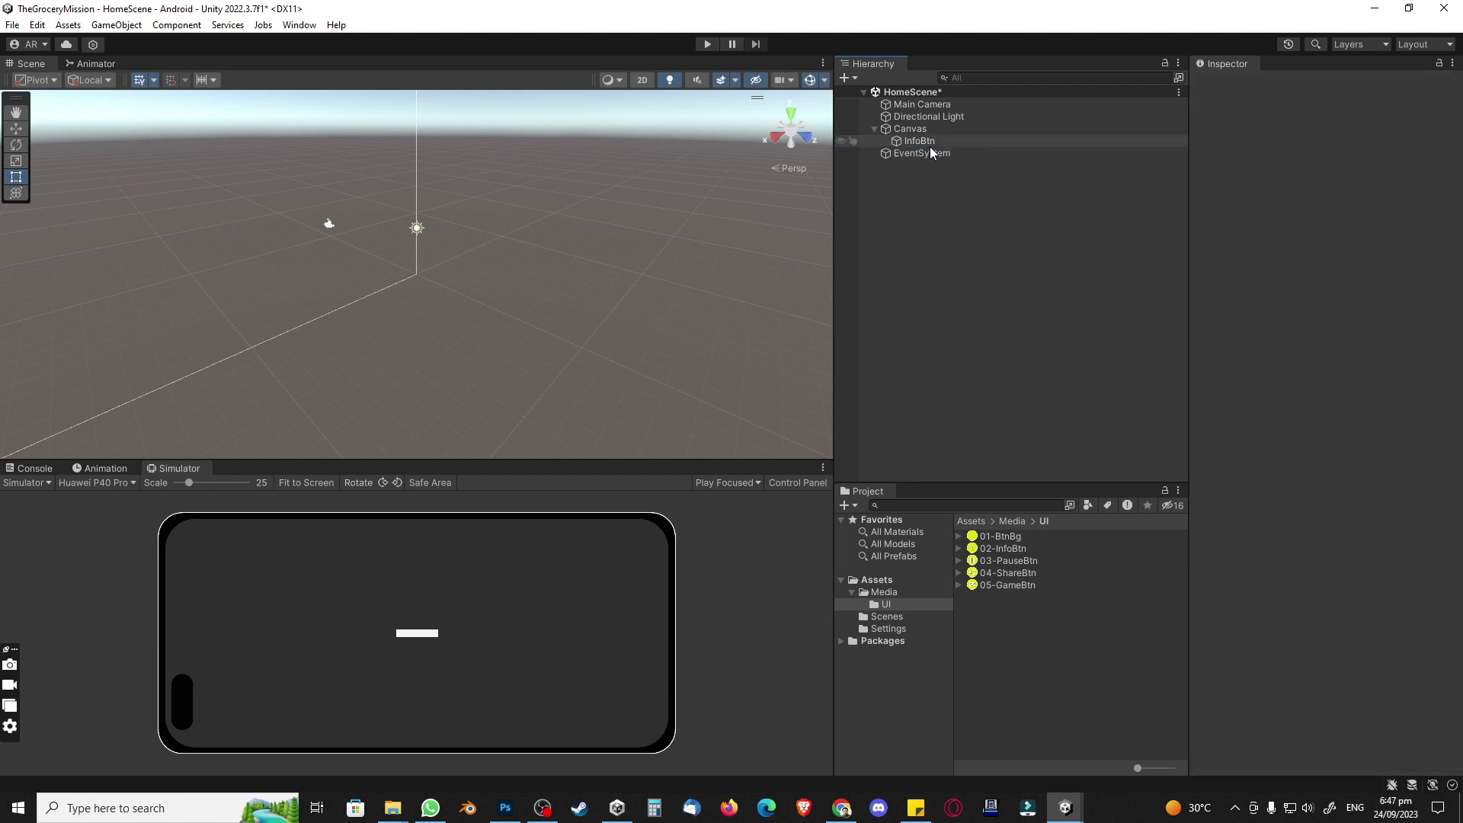
Step: Import the TMP Essentials resources into the project and close the importer
{"action": "left_click", "coordinate": [920, 141]}
{"action": "left_click", "coordinate": [1326, 186]}
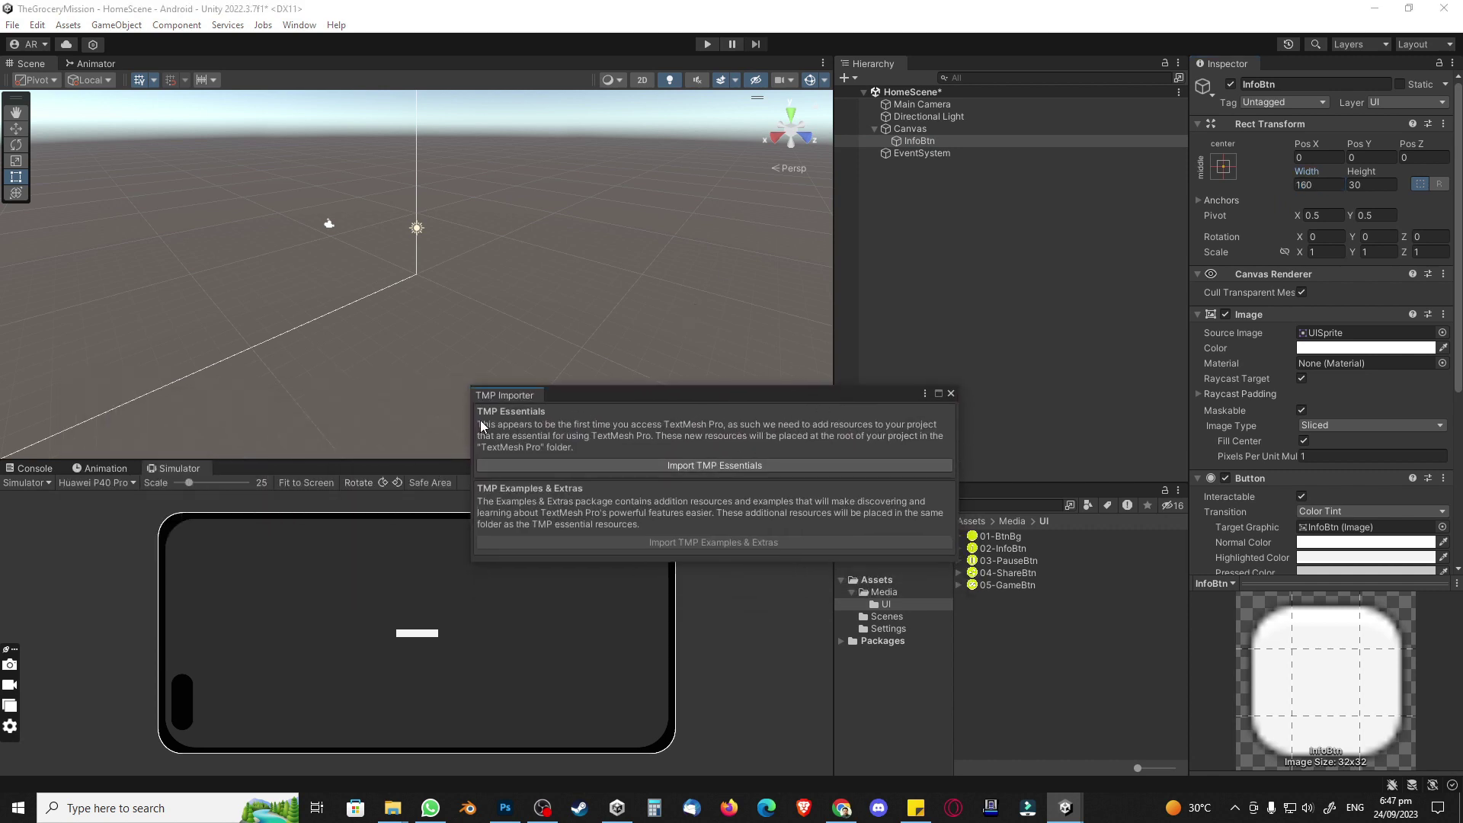
{"action": "left_click", "coordinate": [649, 465]}
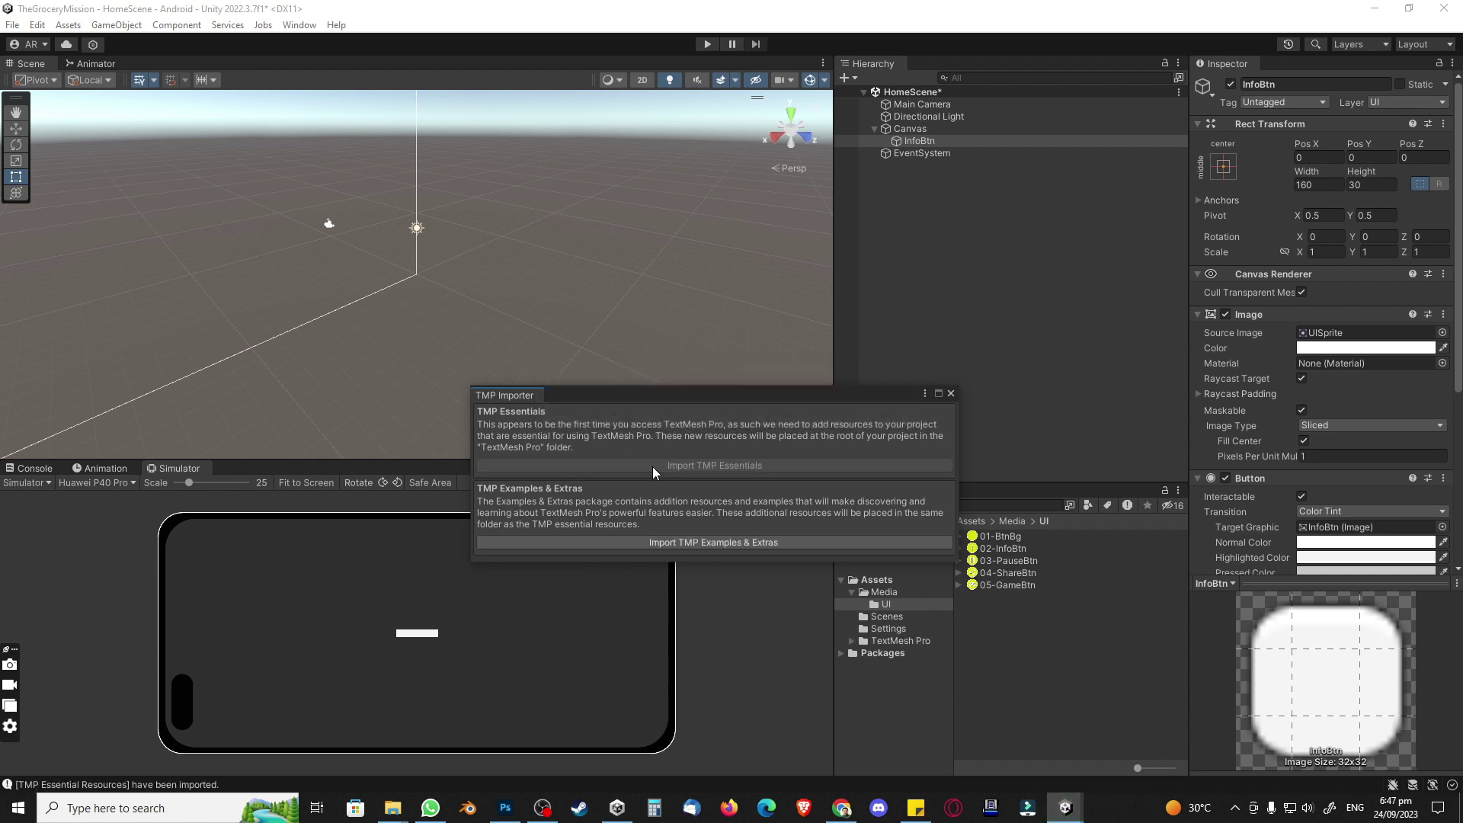
{"action": "left_click", "coordinate": [951, 392]}
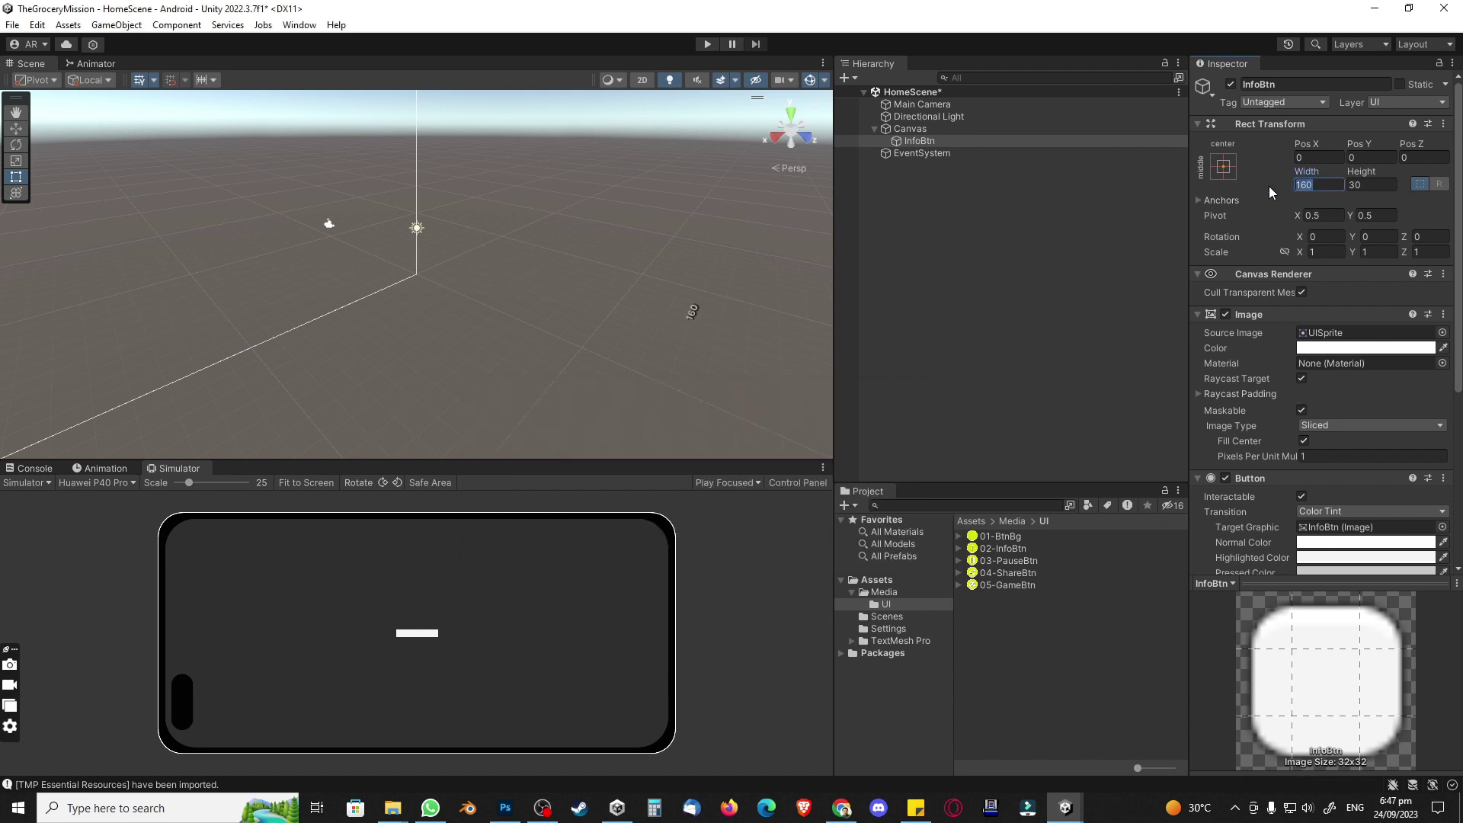
Step: Set InfoBtn's width and height to 150 and assign the 02-InfoBtn sprite as its source image
{"action": "type", "text": "150"}
{"action": "key", "text": "Tab"}
{"action": "type", "text": "150"}
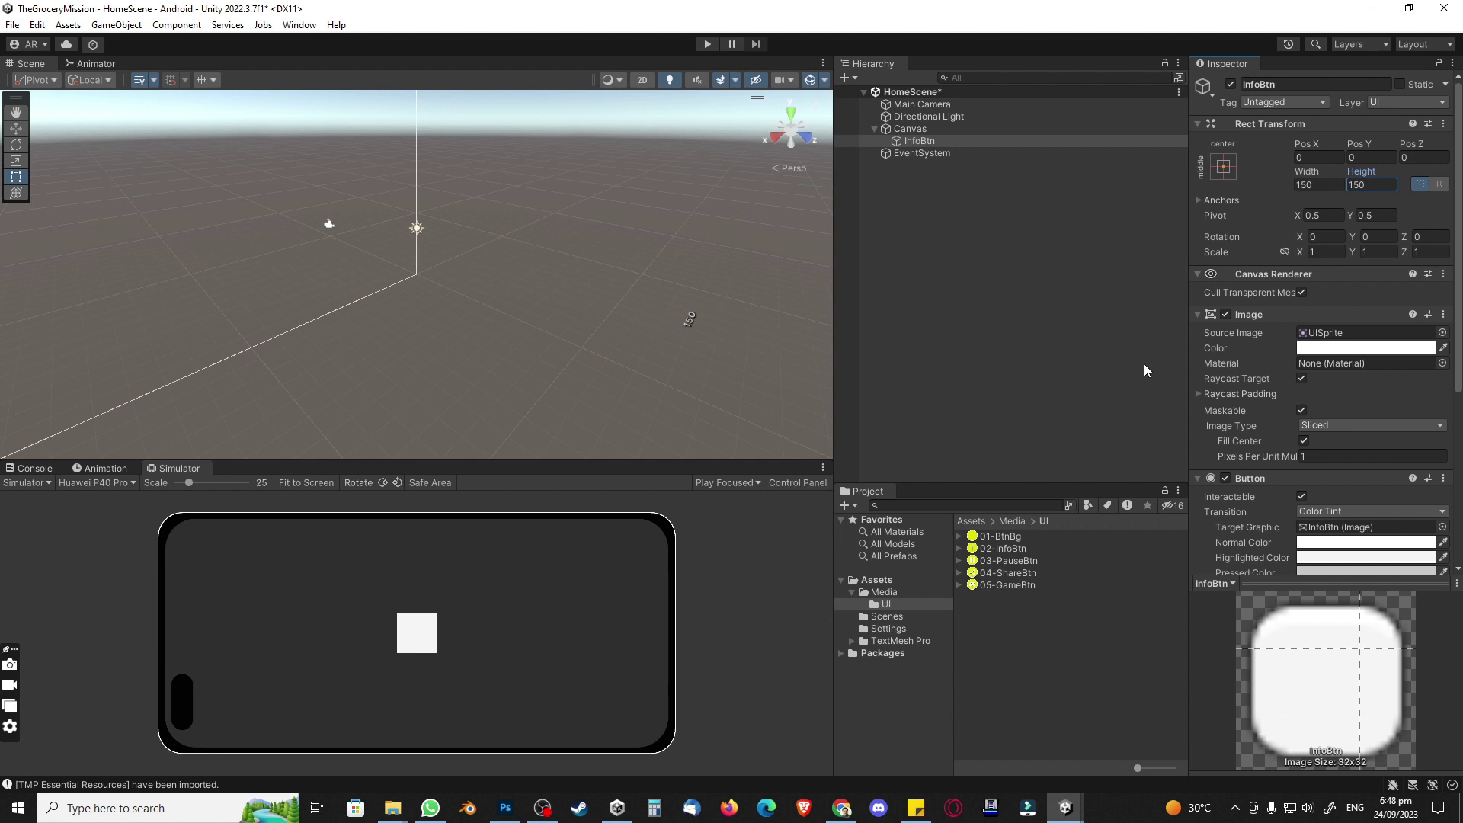
{"action": "left_click_drag", "start_coordinate": [1006, 548], "coordinate": [1330, 340]}
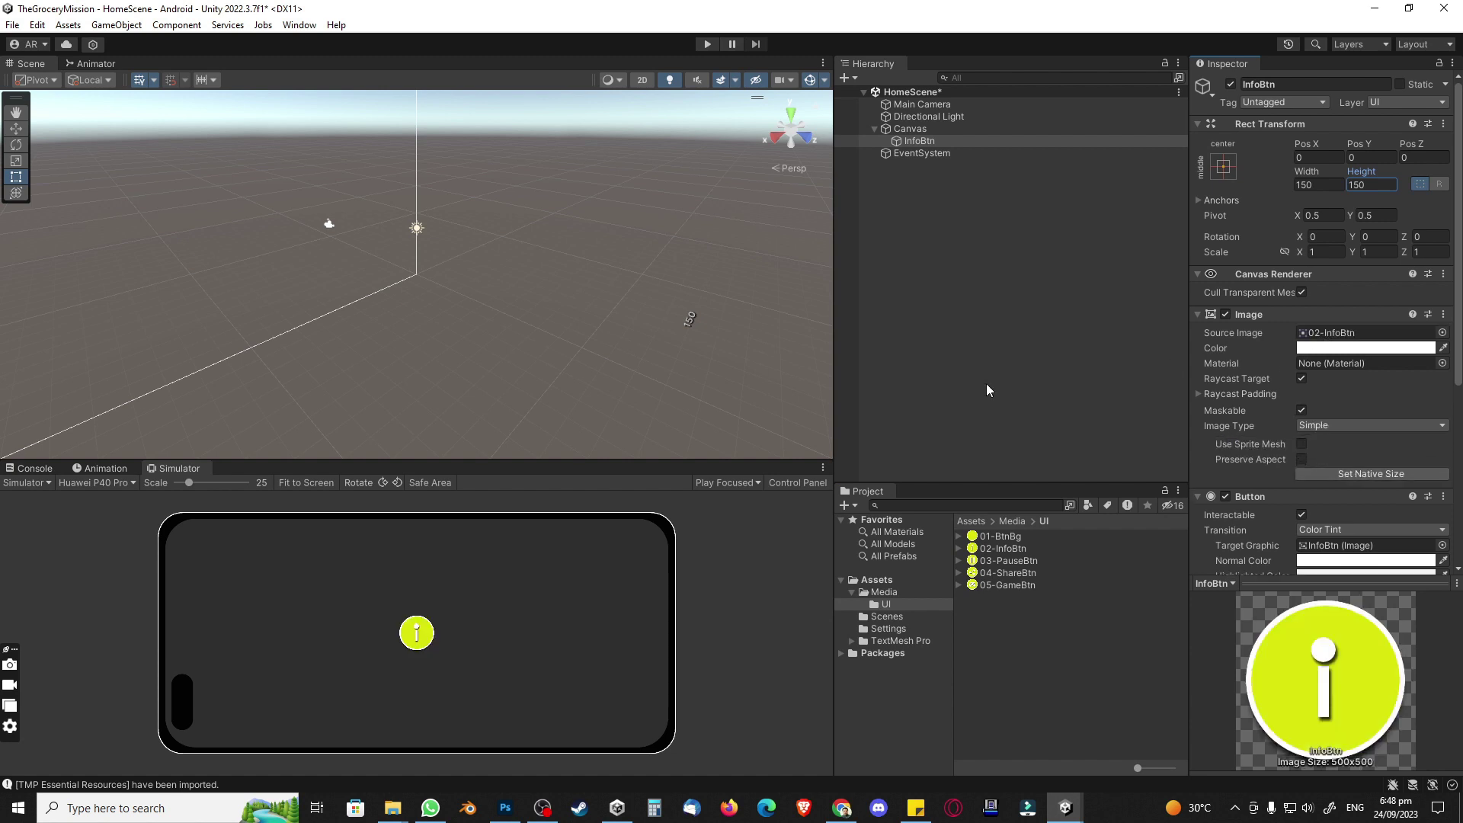
Step: Set InfoBtn's width and height to 100
{"action": "left_click", "coordinate": [996, 206]}
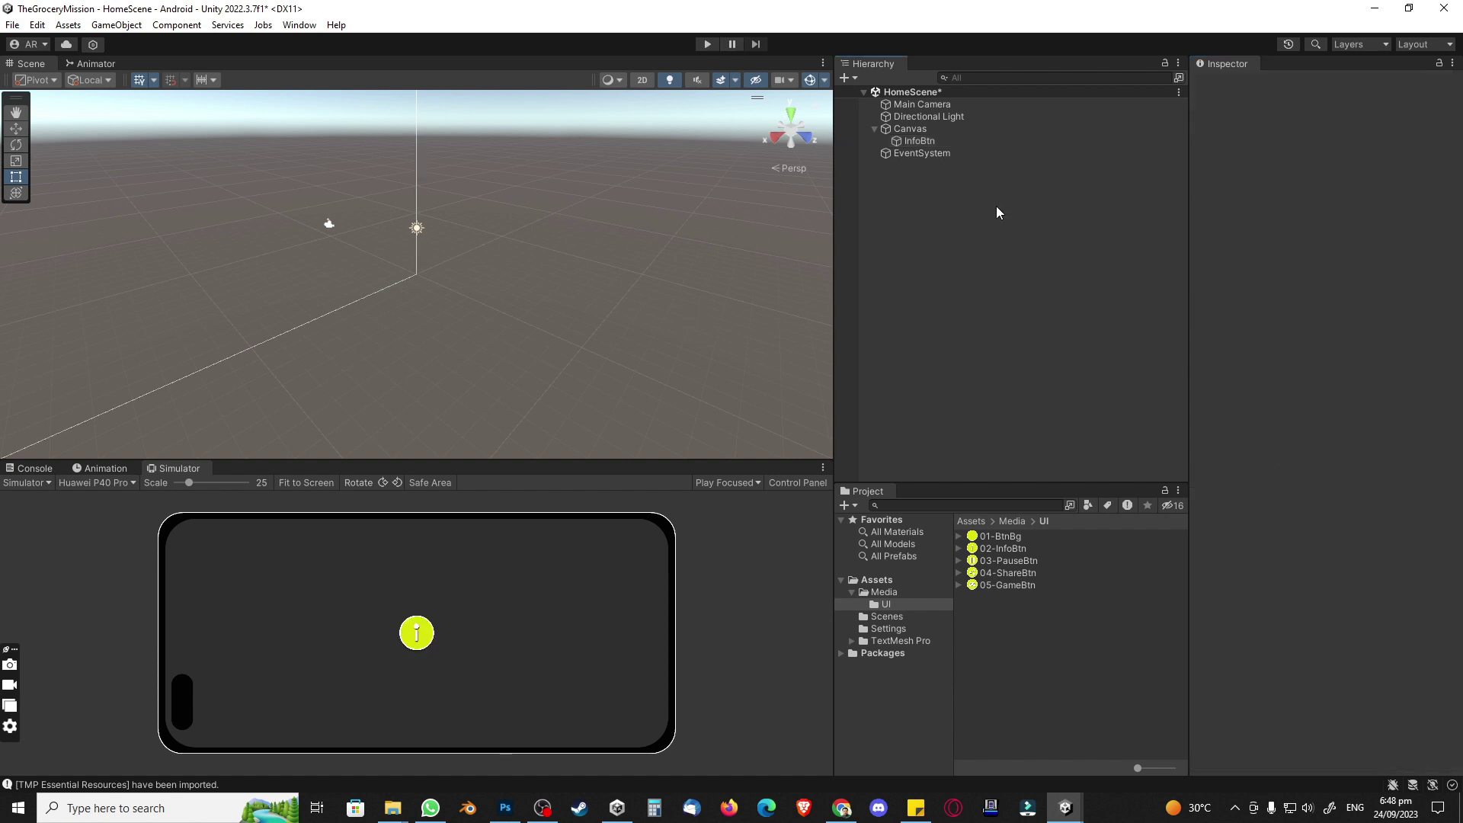
{"action": "left_click", "coordinate": [931, 140]}
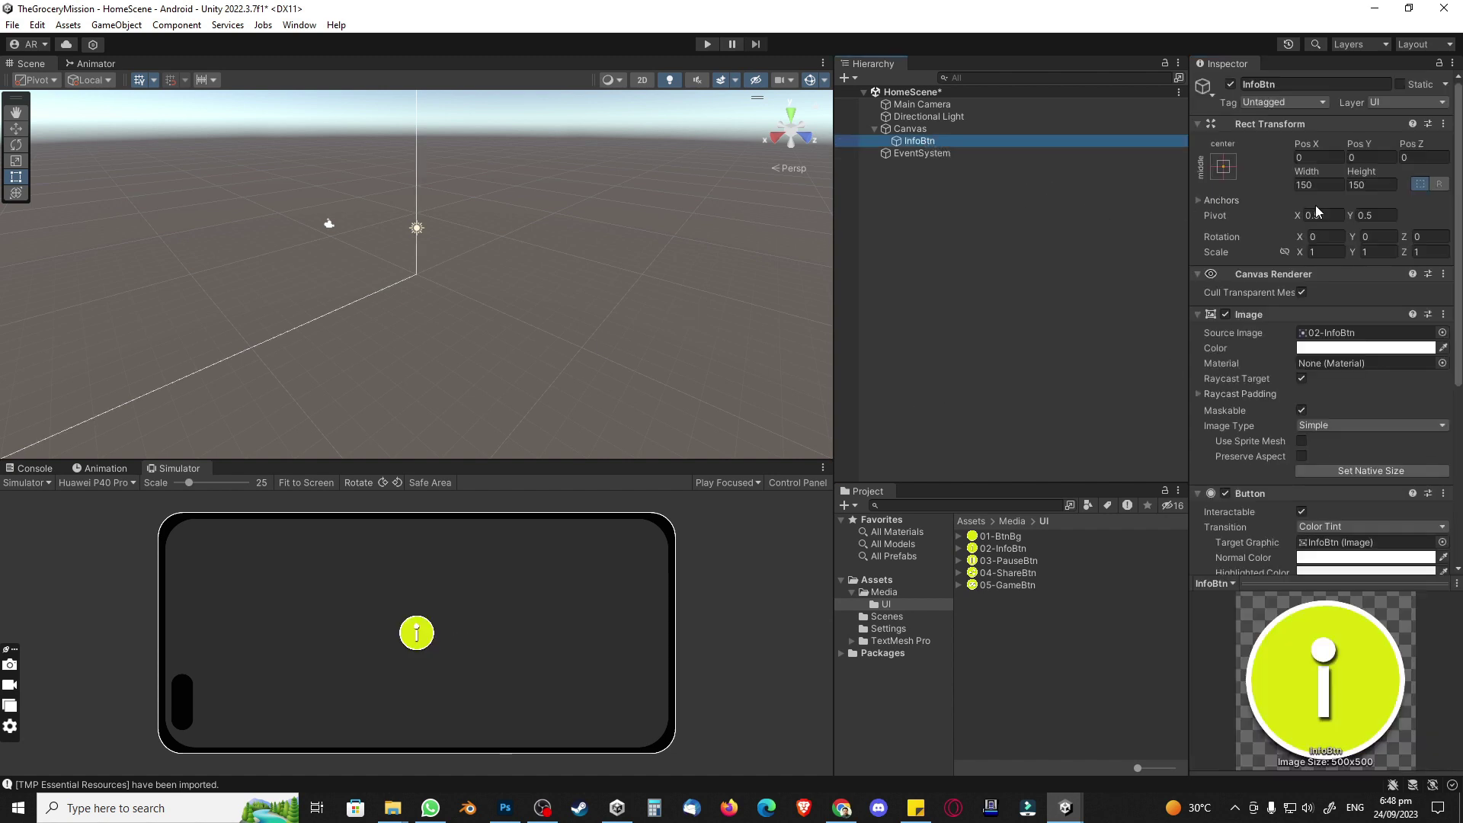
{"action": "left_click", "coordinate": [1322, 184]}
{"action": "type", "text": "100"}
{"action": "key", "text": "Tab"}
{"action": "type", "text": "100"}
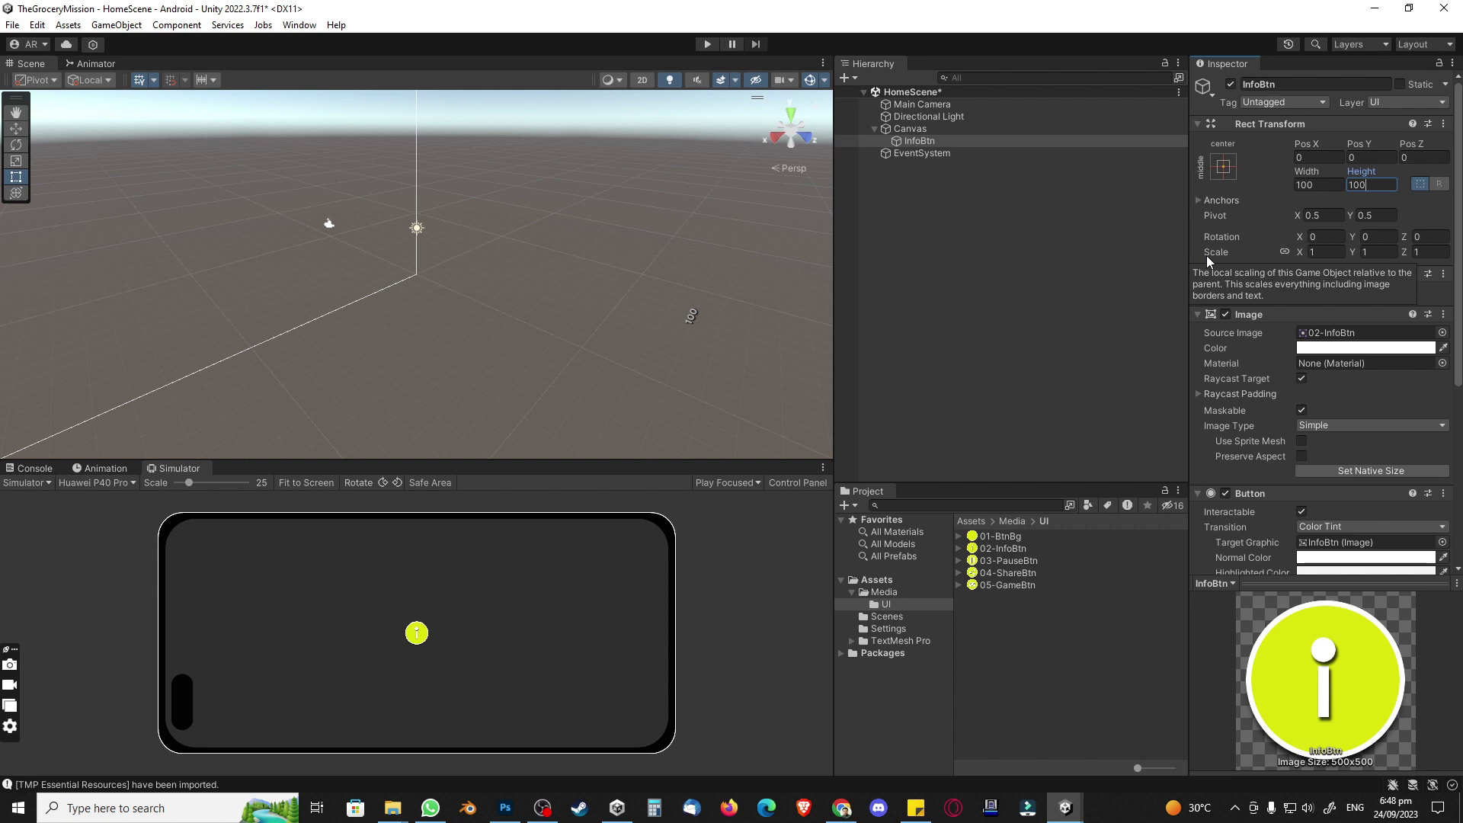
Step: Set InfoBtn's width and height to 125
{"action": "left_click", "coordinate": [1328, 184]}
{"action": "type", "text": "125"}
{"action": "key", "text": "Tab"}
{"action": "type", "text": "125"}
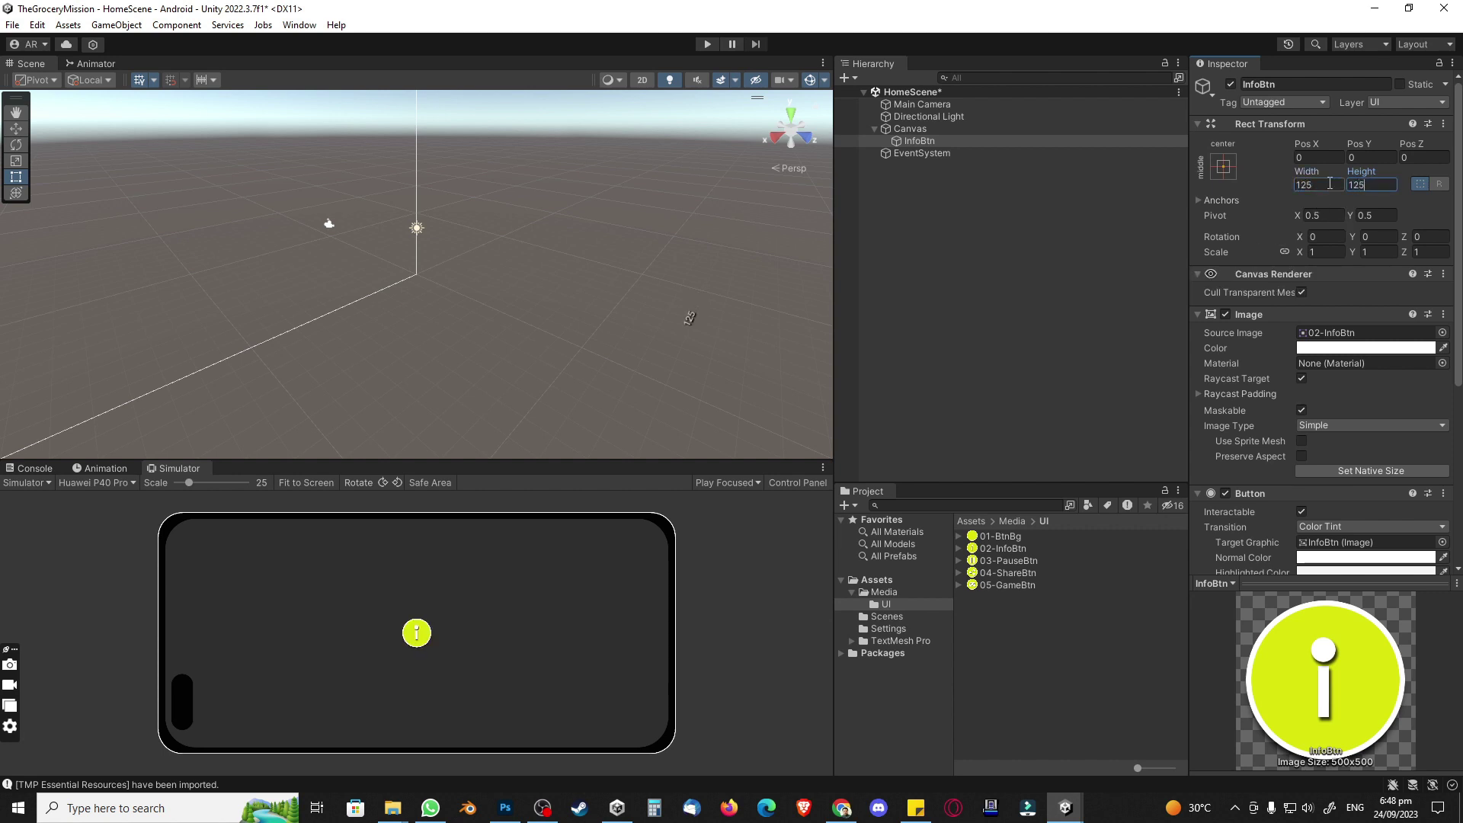
Step: Anchor InfoBtn to the canvas's top-left corner including its pivot, and set Pos X and Pos Y to 0
{"action": "left_click", "coordinate": [1226, 167]}
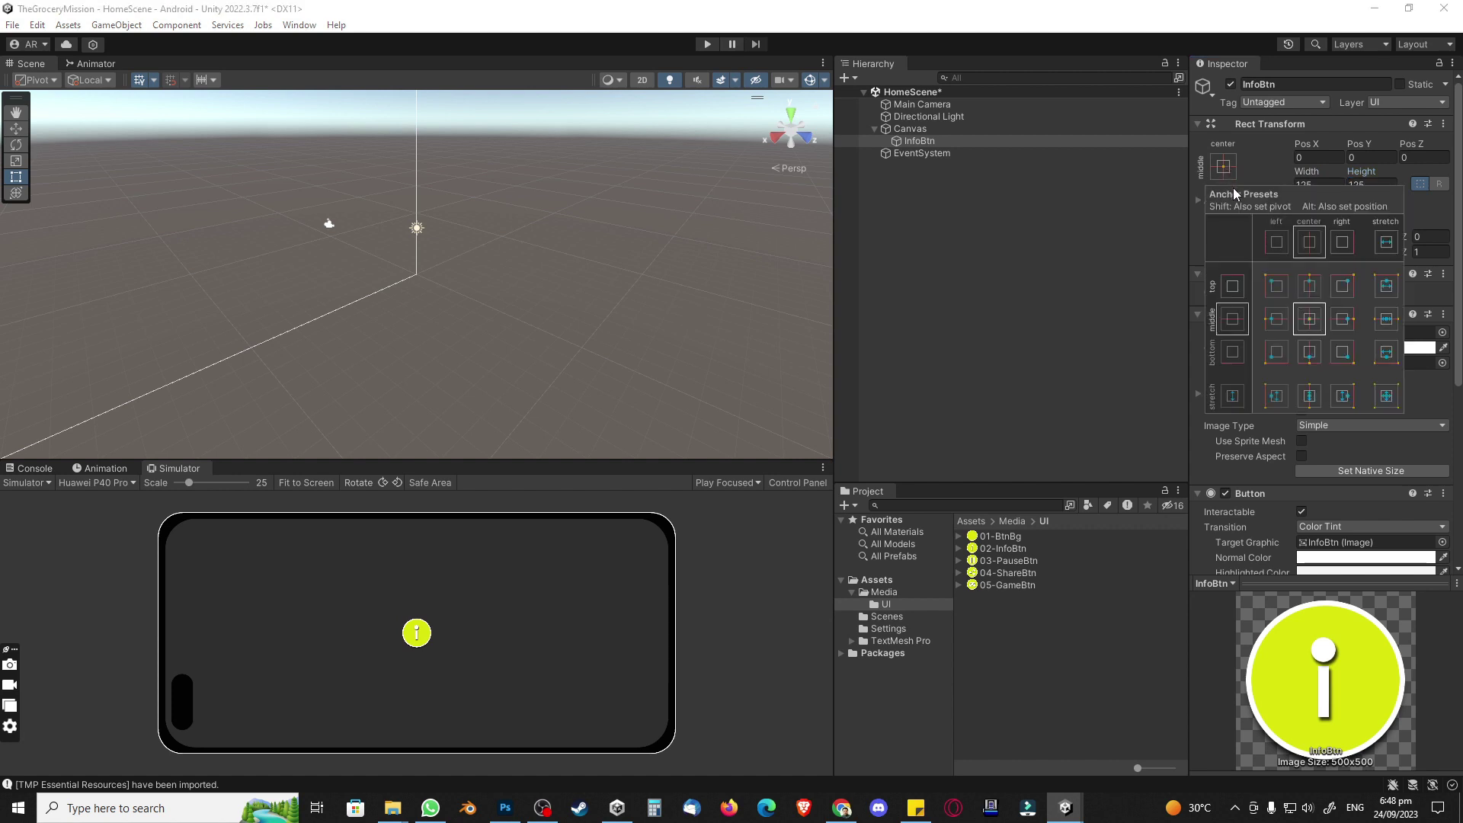
{"action": "left_click", "coordinate": [1278, 292]}
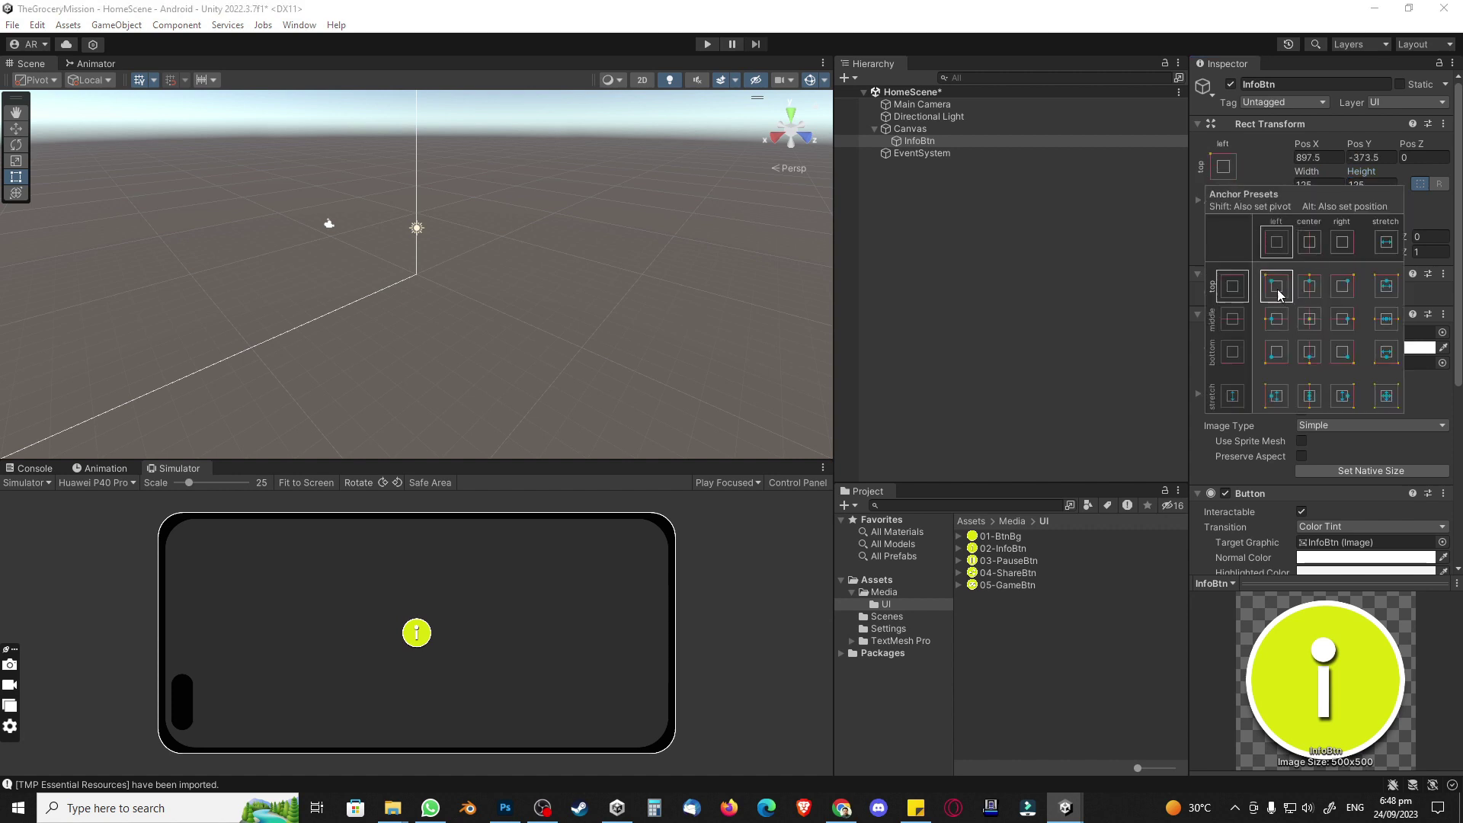
{"action": "left_click", "coordinate": [1104, 246]}
{"action": "left_click", "coordinate": [985, 144]}
{"action": "left_click", "coordinate": [1317, 157]}
{"action": "type", "text": "0"}
{"action": "key", "text": "Tab"}
{"action": "type", "text": "0"}
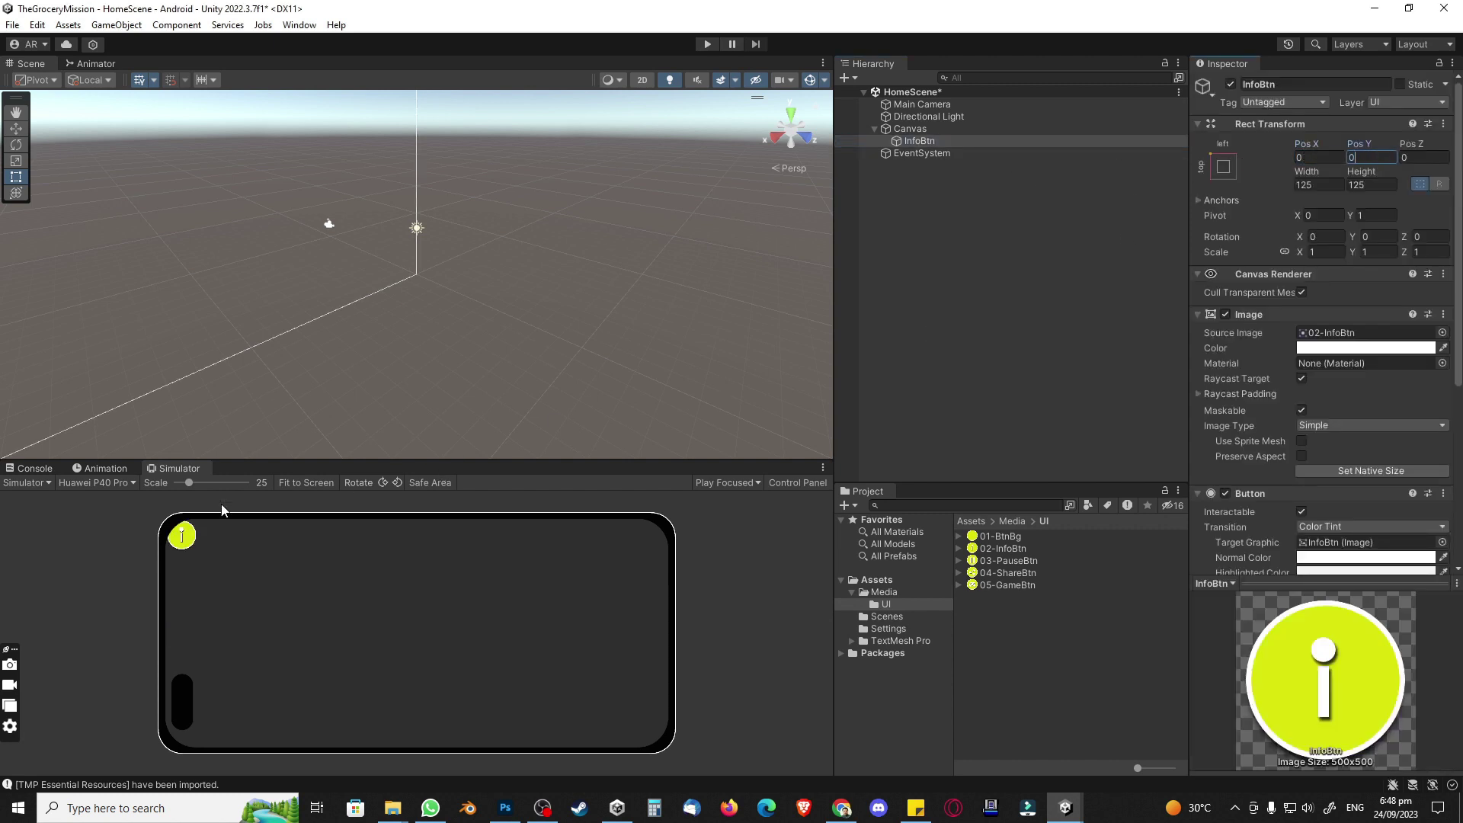
Step: Offset InfoBtn from the corner by setting Pos X to 150 and Pos Y to -50
{"action": "left_click", "coordinate": [1315, 159]}
{"action": "type", "text": "150"}
{"action": "left_click", "coordinate": [1368, 157]}
{"action": "type", "text": "100"}
{"action": "type", "text": "-"}
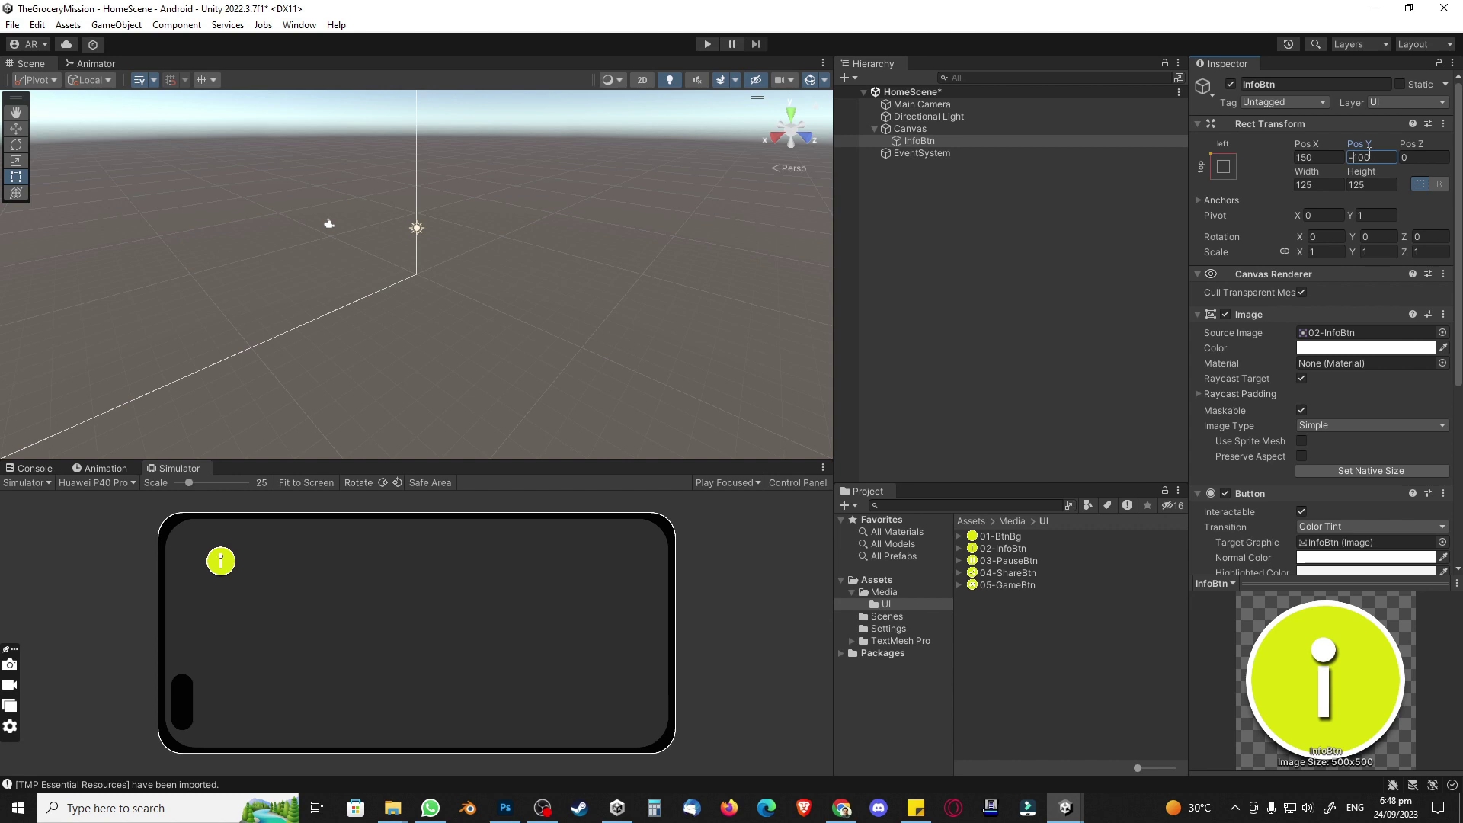
{"action": "key", "text": "shift+Right"}
{"action": "key", "text": "shift+Right"}
{"action": "key", "text": "shift+Right"}
{"action": "key", "text": "shift+Right"}
{"action": "key", "text": "shift+Right"}
{"action": "type", "text": "500"}
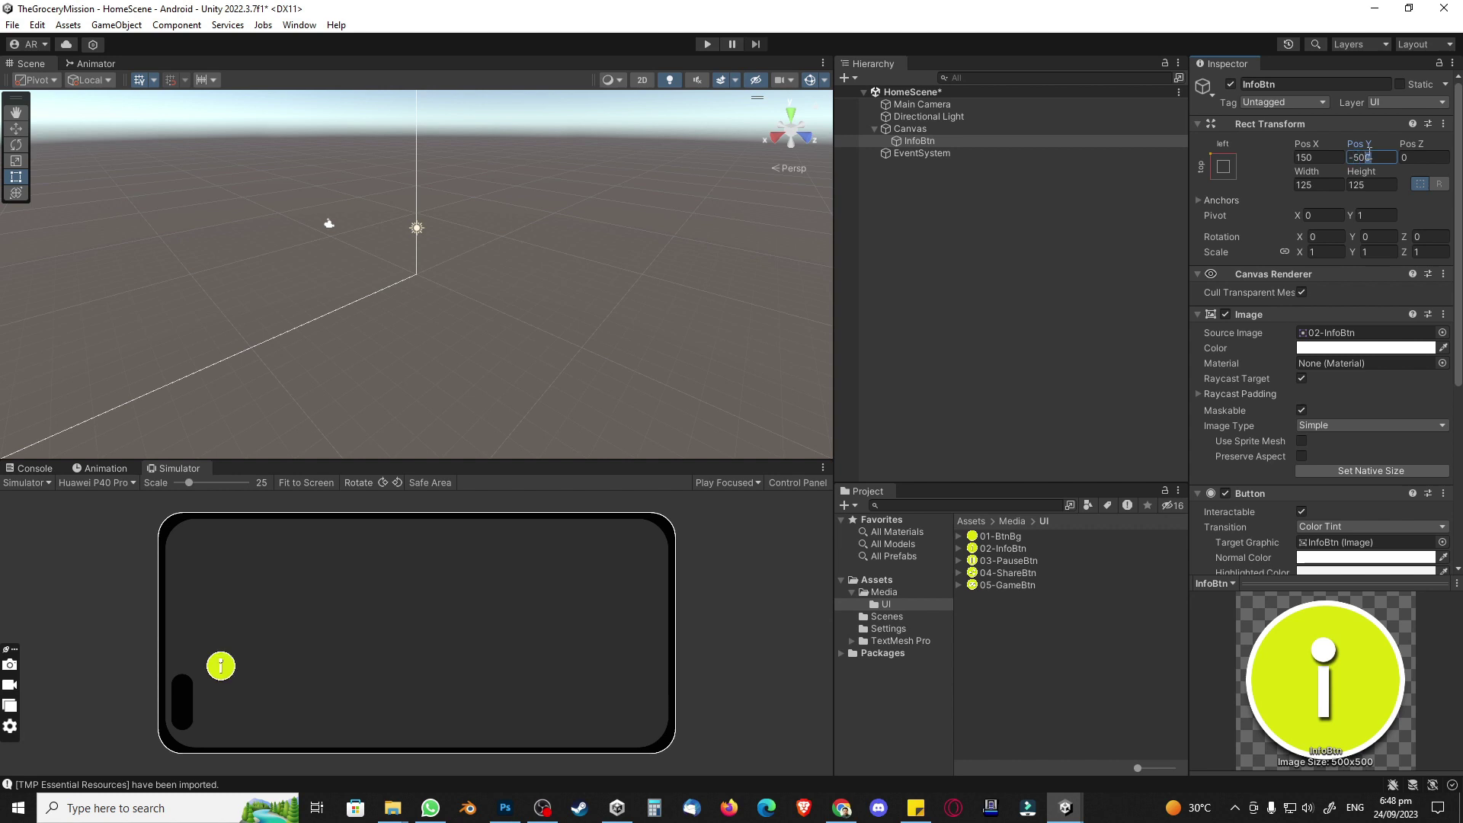
{"action": "key", "text": "BackSpace"}
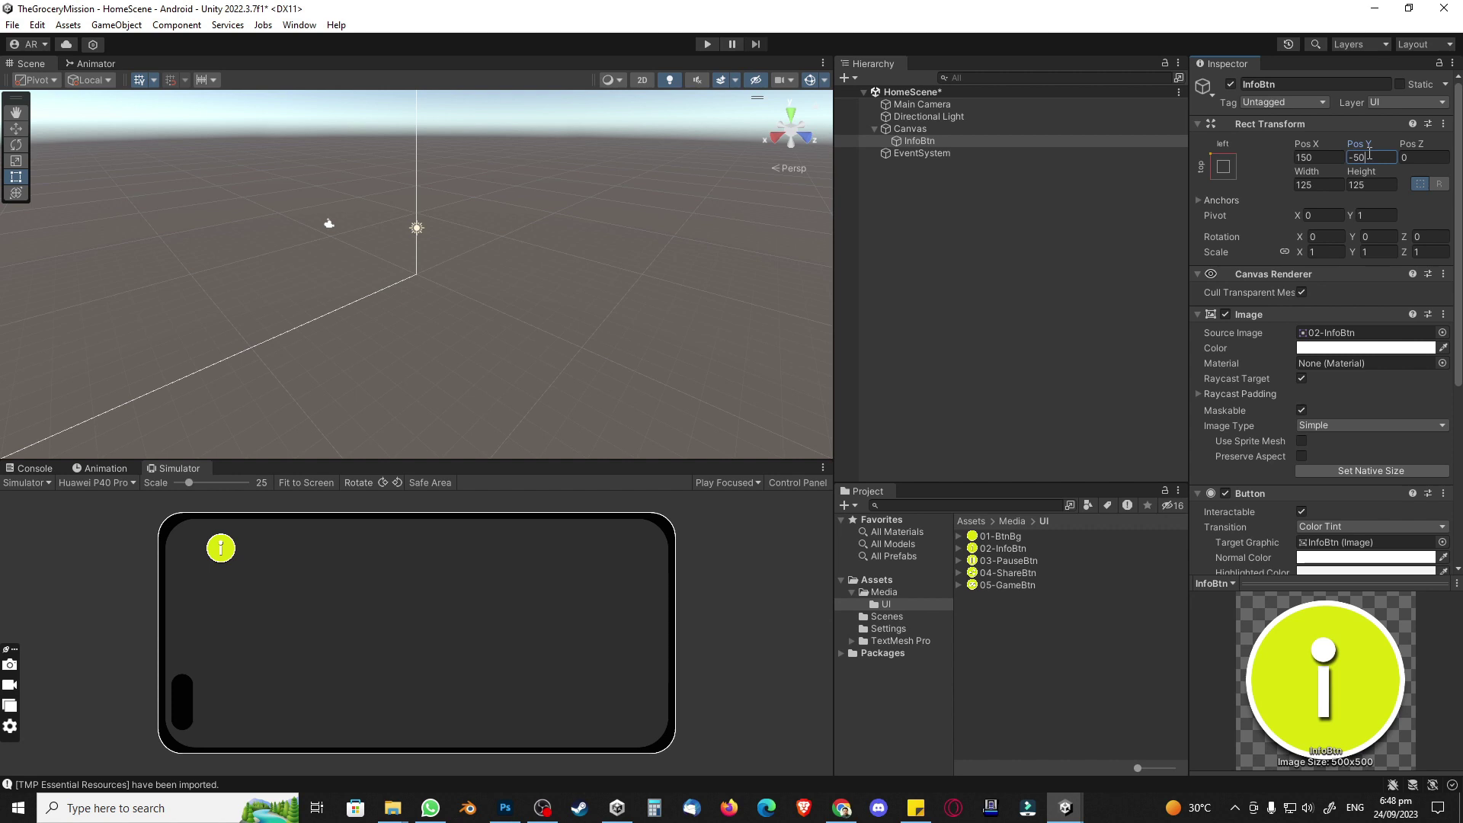
{"action": "left_click", "coordinate": [905, 228]}
Step: Duplicate InfoBtn and rename the copy ShareBtn
{"action": "left_click", "coordinate": [926, 145]}
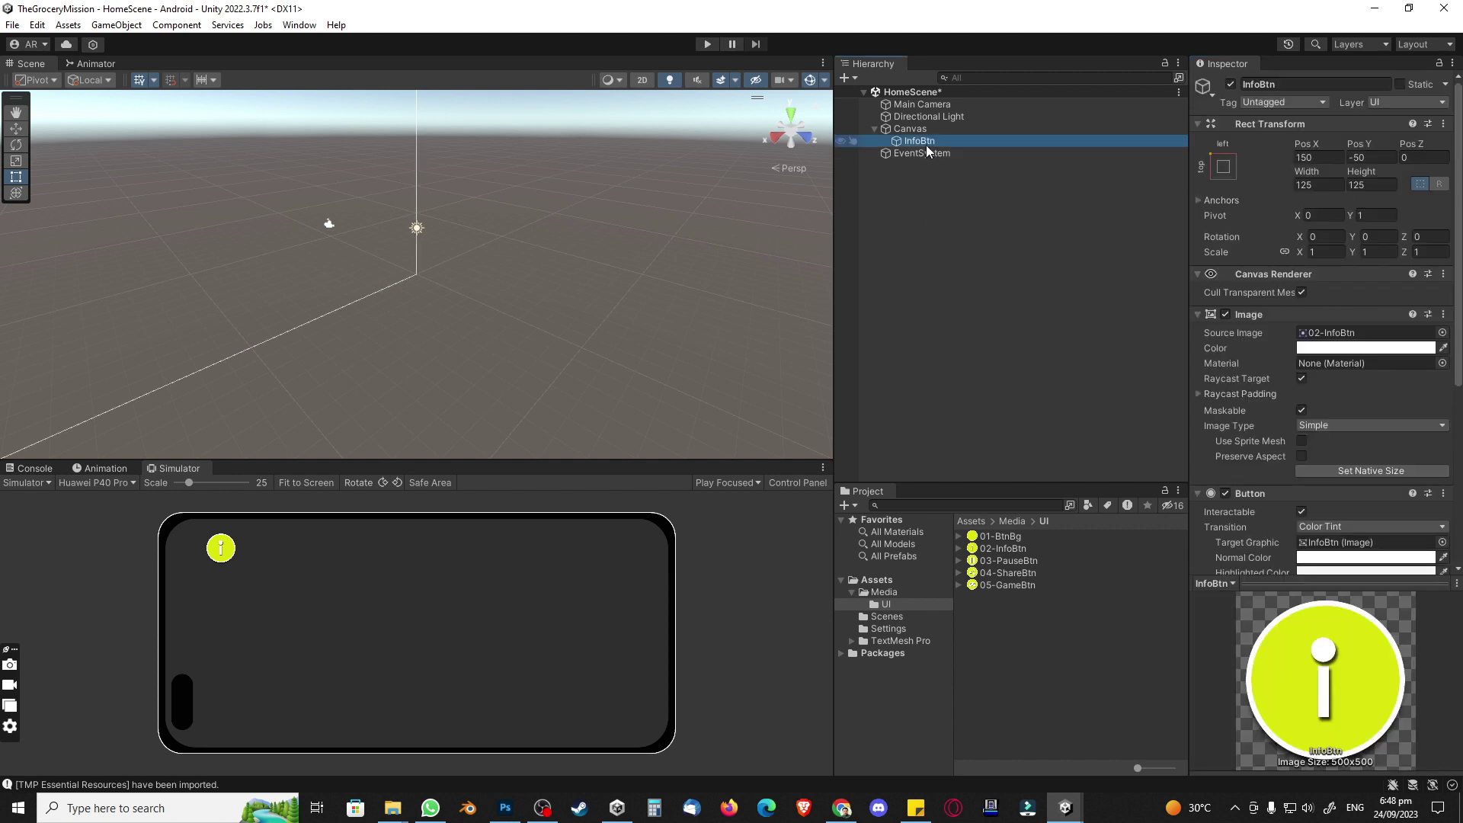
{"action": "key", "text": "ctrl+d"}
{"action": "left_click", "coordinate": [924, 152]}
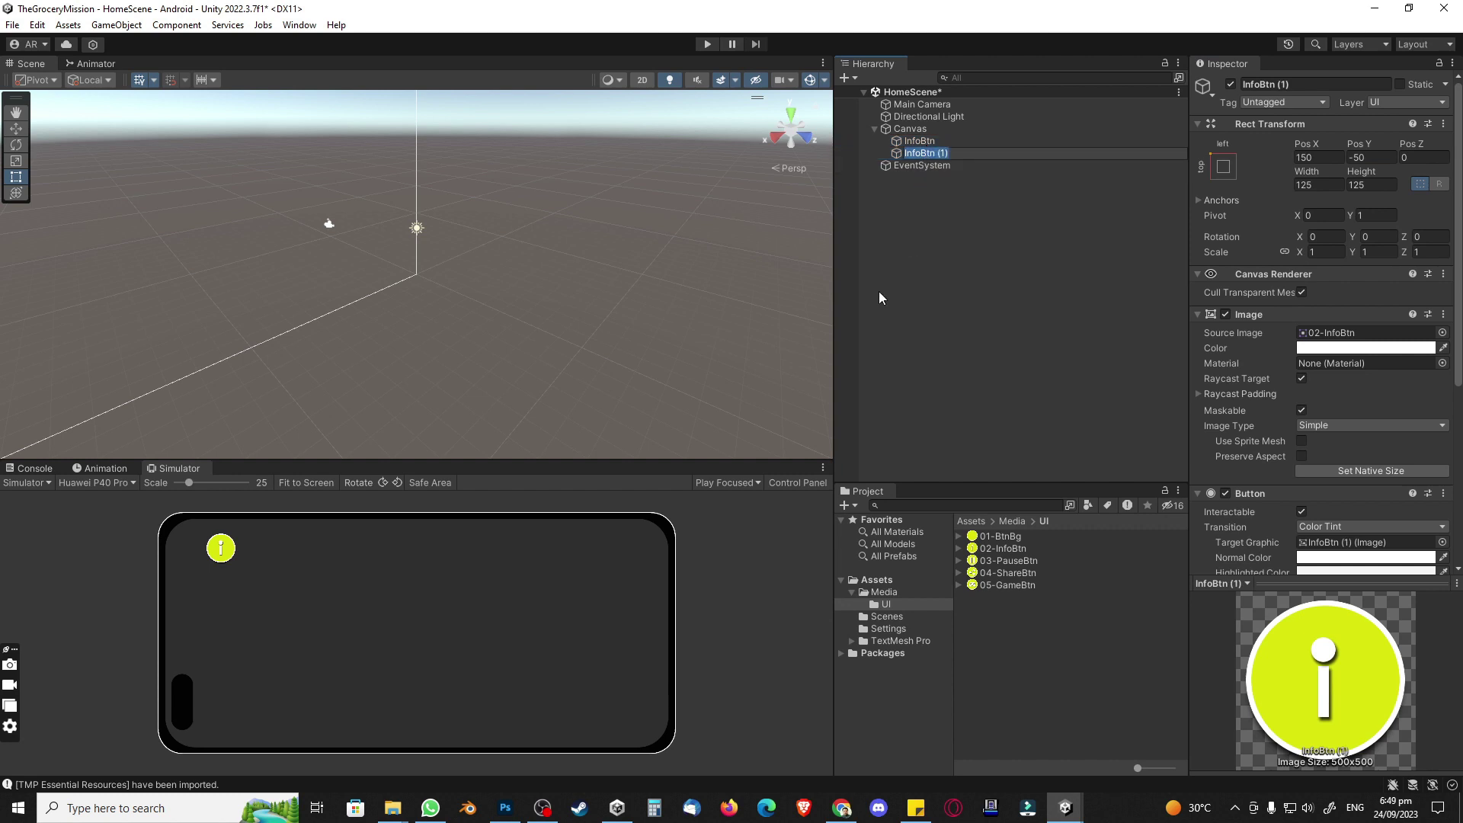
{"action": "type", "text": "ShareBtn"}
{"action": "key", "text": "Return"}
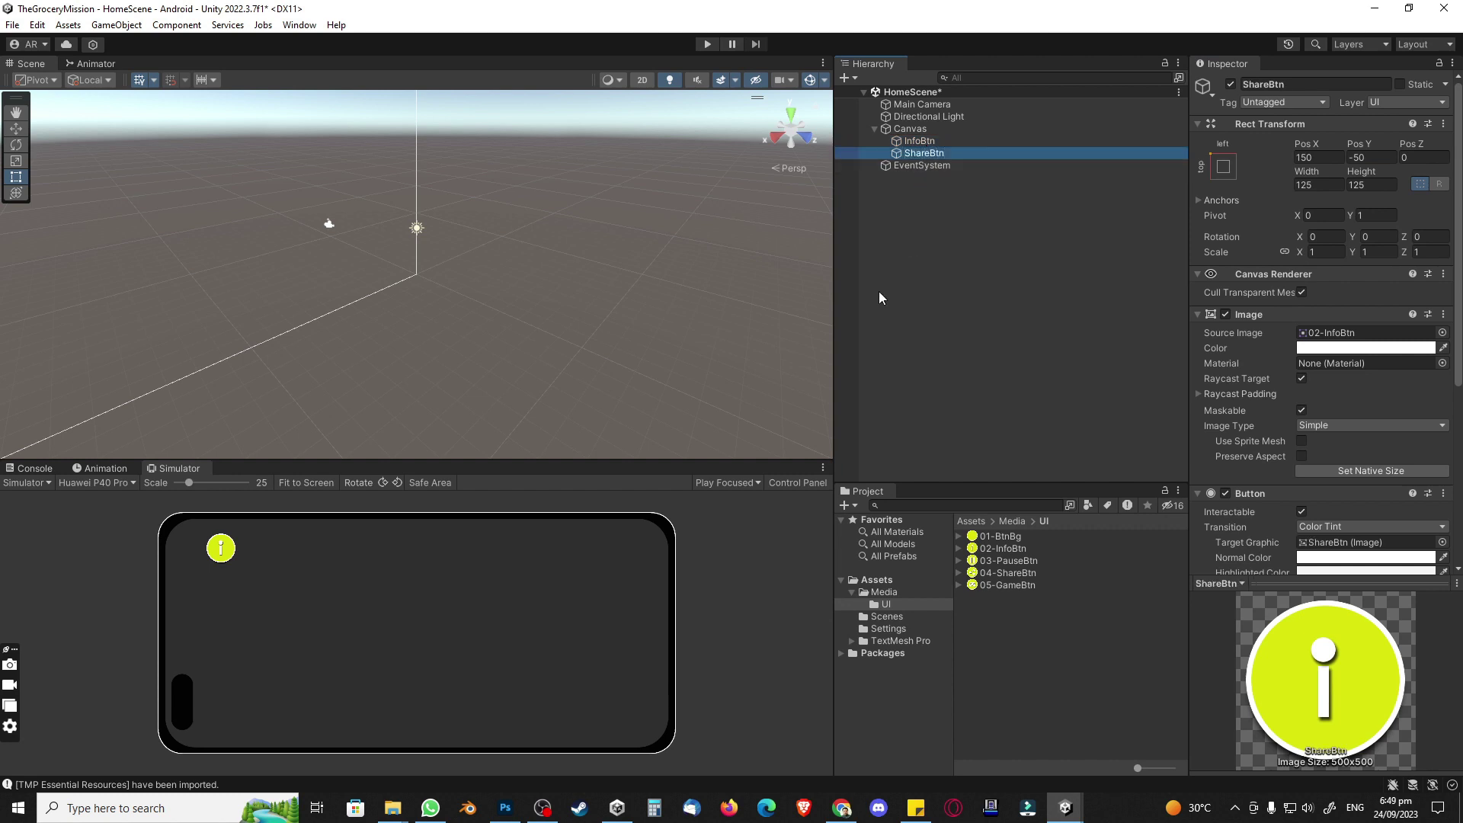
Step: Anchor ShareBtn to the canvas's bottom-left corner including its pivot, and set Pos X and Pos Y to 0
{"action": "left_click", "coordinate": [1225, 167]}
{"action": "left_click", "coordinate": [1274, 352]}
{"action": "left_click", "coordinate": [1325, 160]}
{"action": "left_click", "coordinate": [1326, 158]}
{"action": "type", "text": "0"}
{"action": "key", "text": "Tab"}
{"action": "type", "text": "0"}
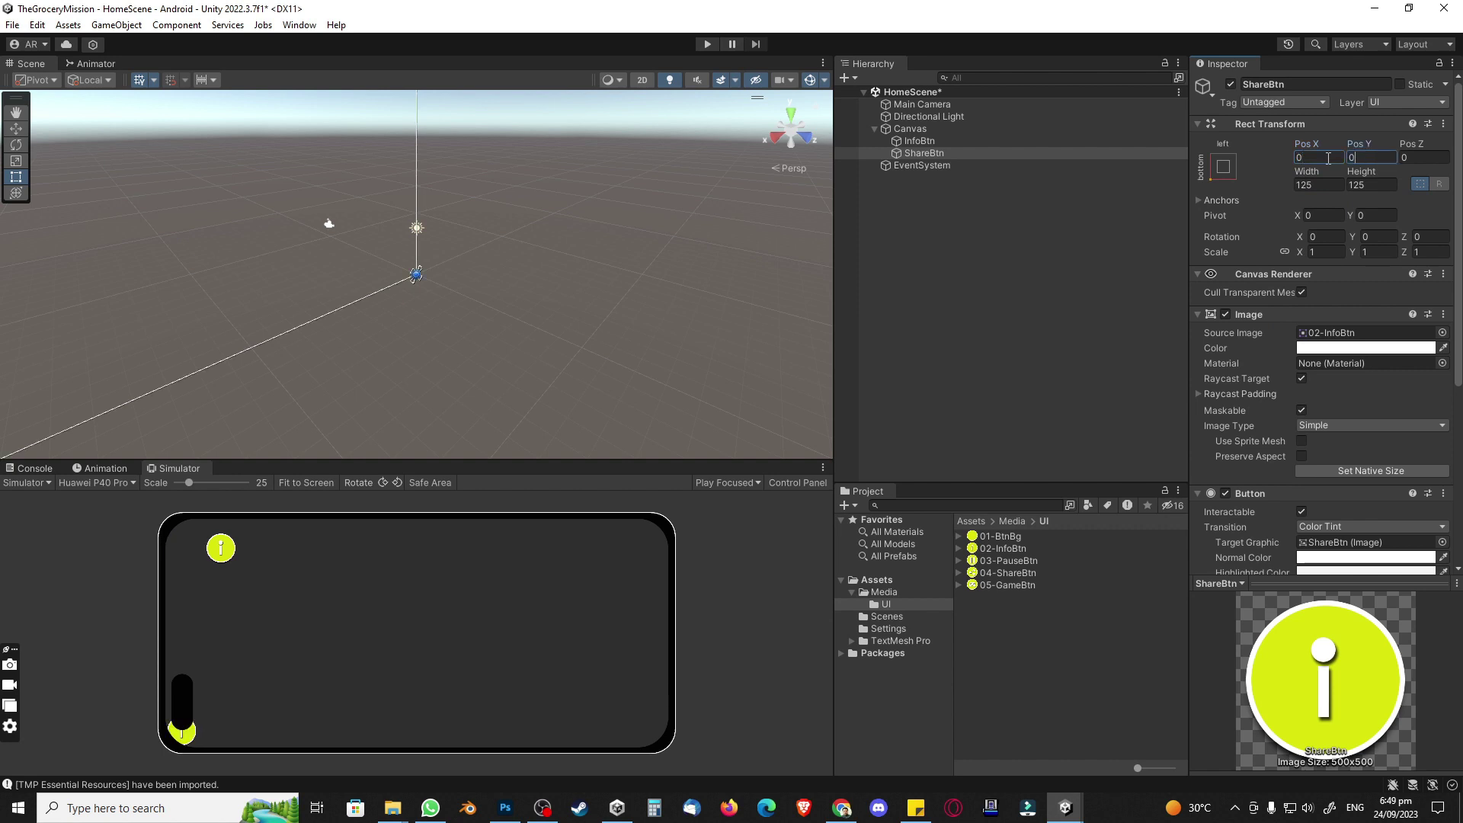
Step: Offset ShareBtn from the corner by setting Pos X to 150 and Pos Y to 50
{"action": "left_click", "coordinate": [1312, 158]}
{"action": "type", "text": "150"}
{"action": "left_click", "coordinate": [1369, 157]}
{"action": "type", "text": "50"}
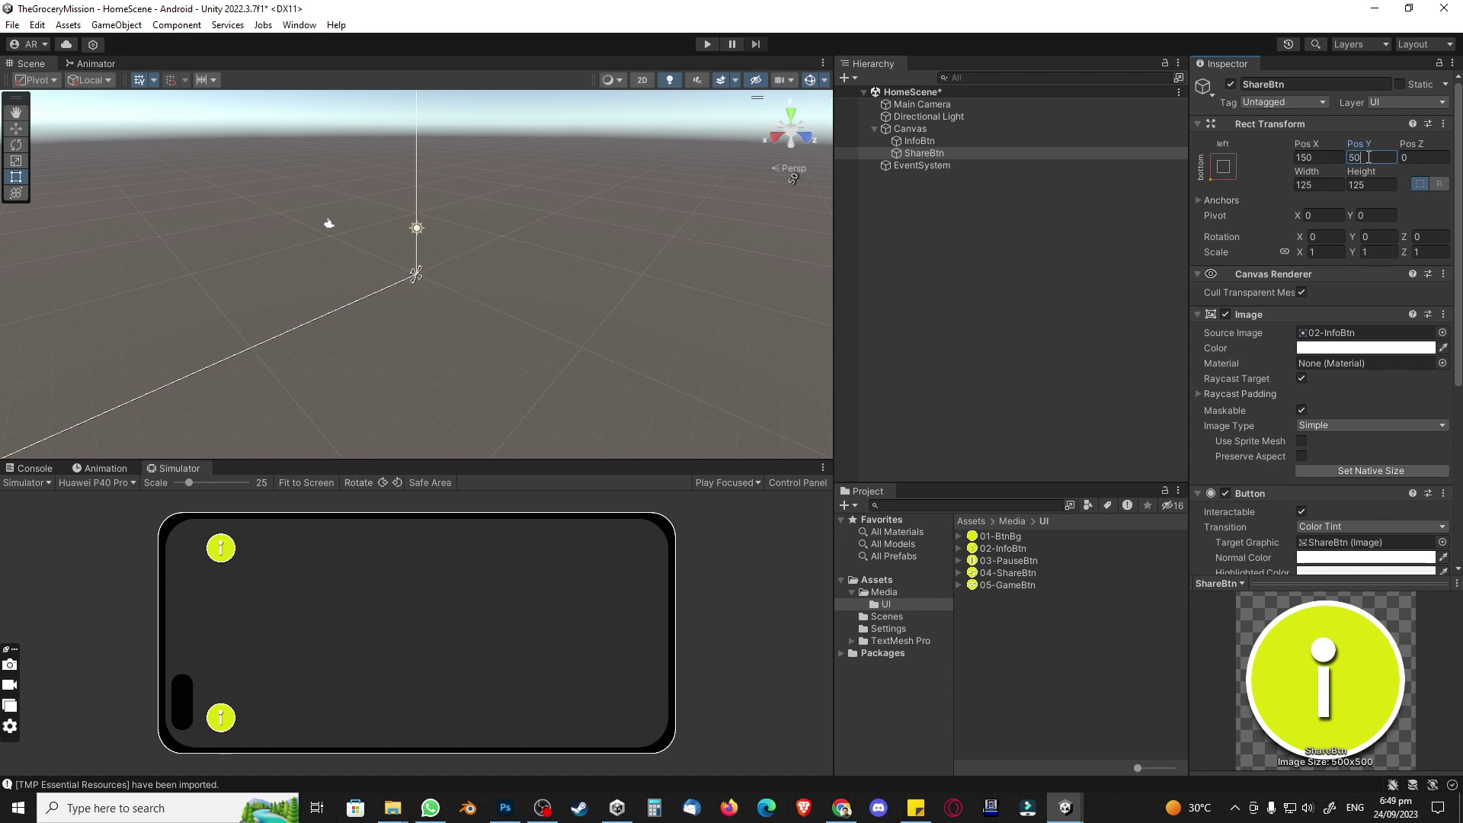
Step: Assign the 04-ShareBtn sprite as the source image of ShareBtn
{"action": "left_click", "coordinate": [953, 141]}
{"action": "left_click", "coordinate": [953, 152]}
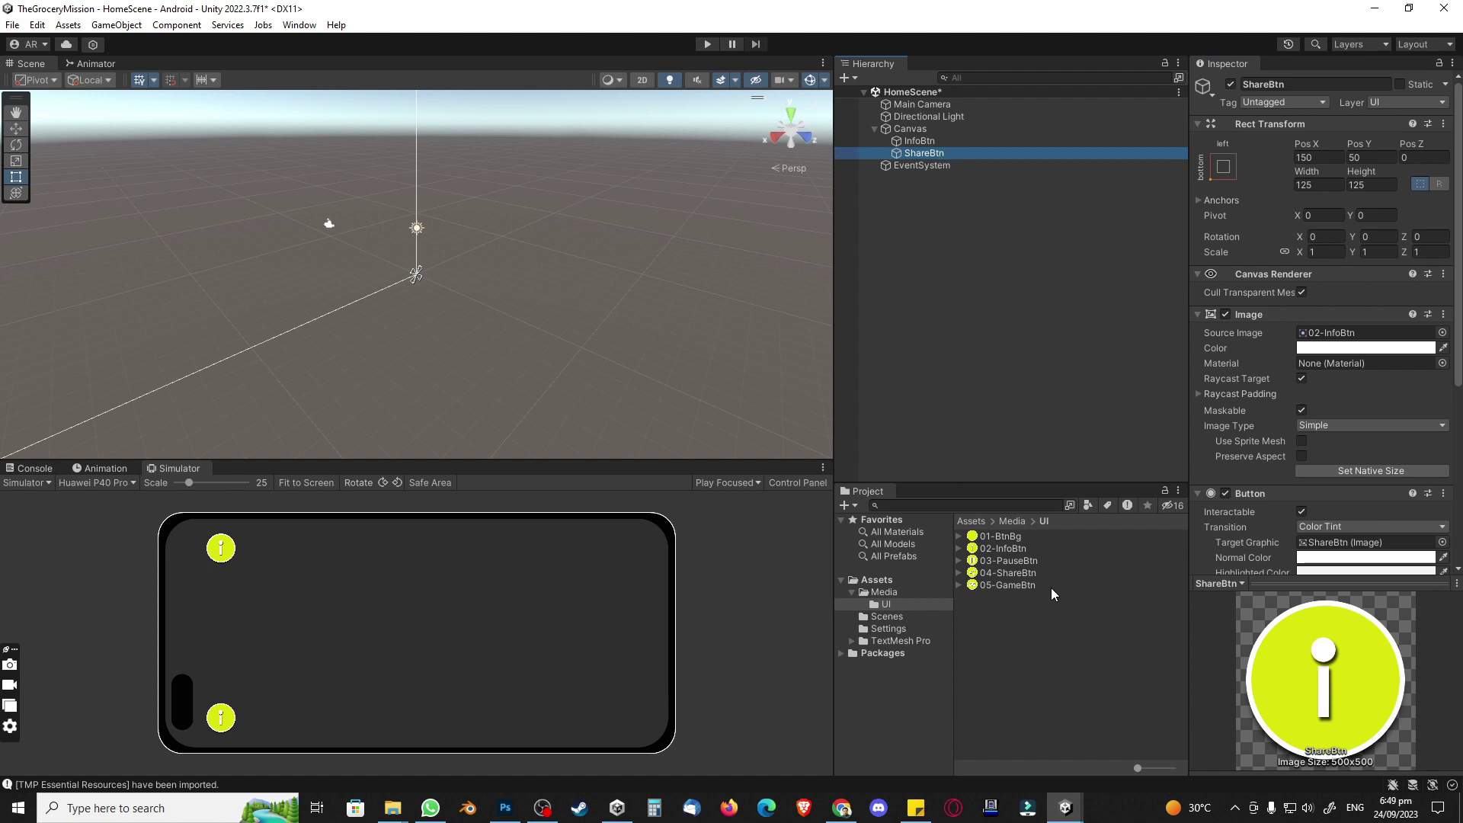
{"action": "left_click_drag", "start_coordinate": [1026, 572], "coordinate": [1319, 340]}
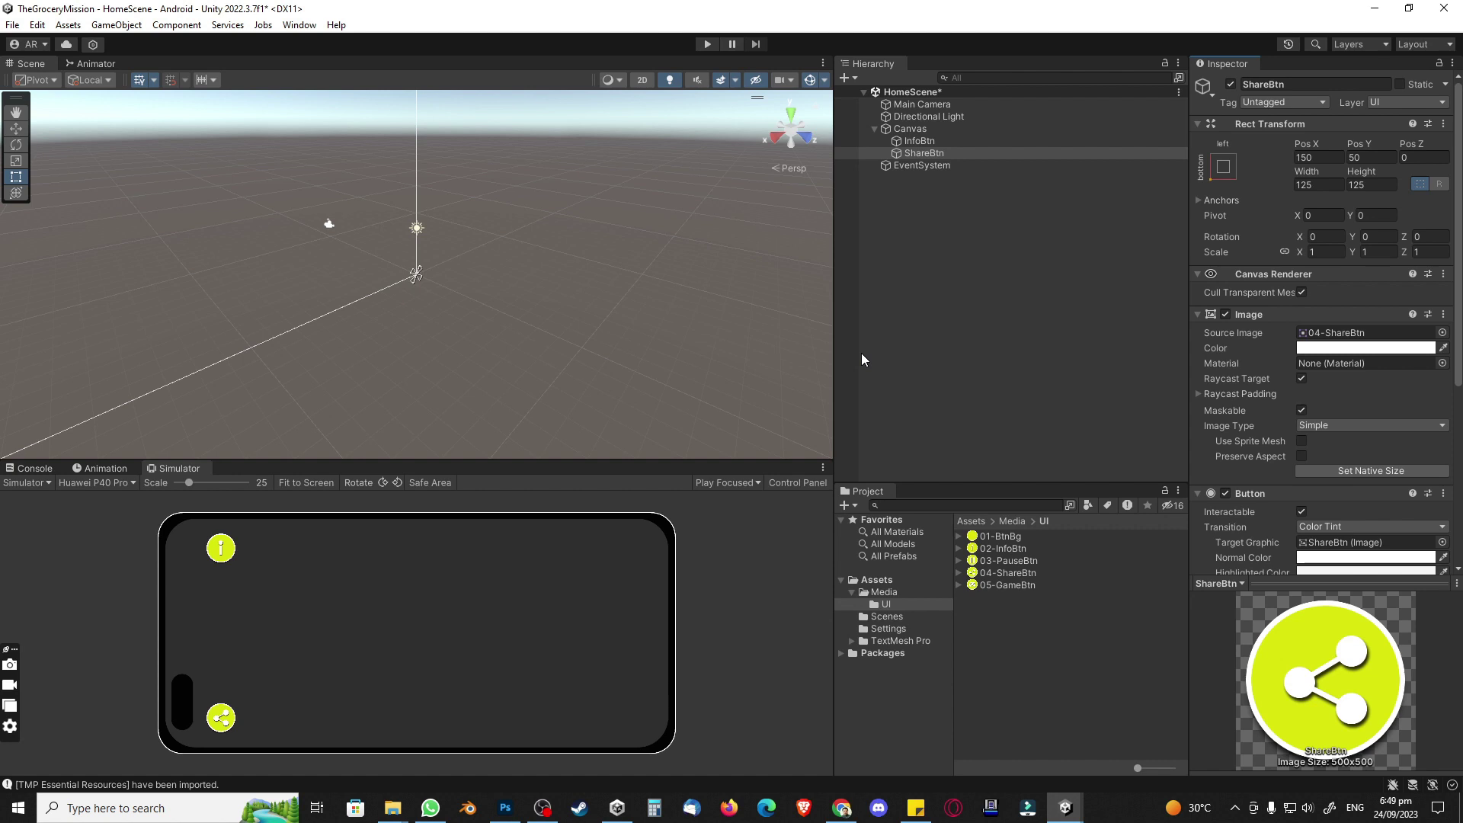
Step: Duplicate InfoBtn again and rename the copy OtherGamesBtn
{"action": "left_click", "coordinate": [931, 140]}
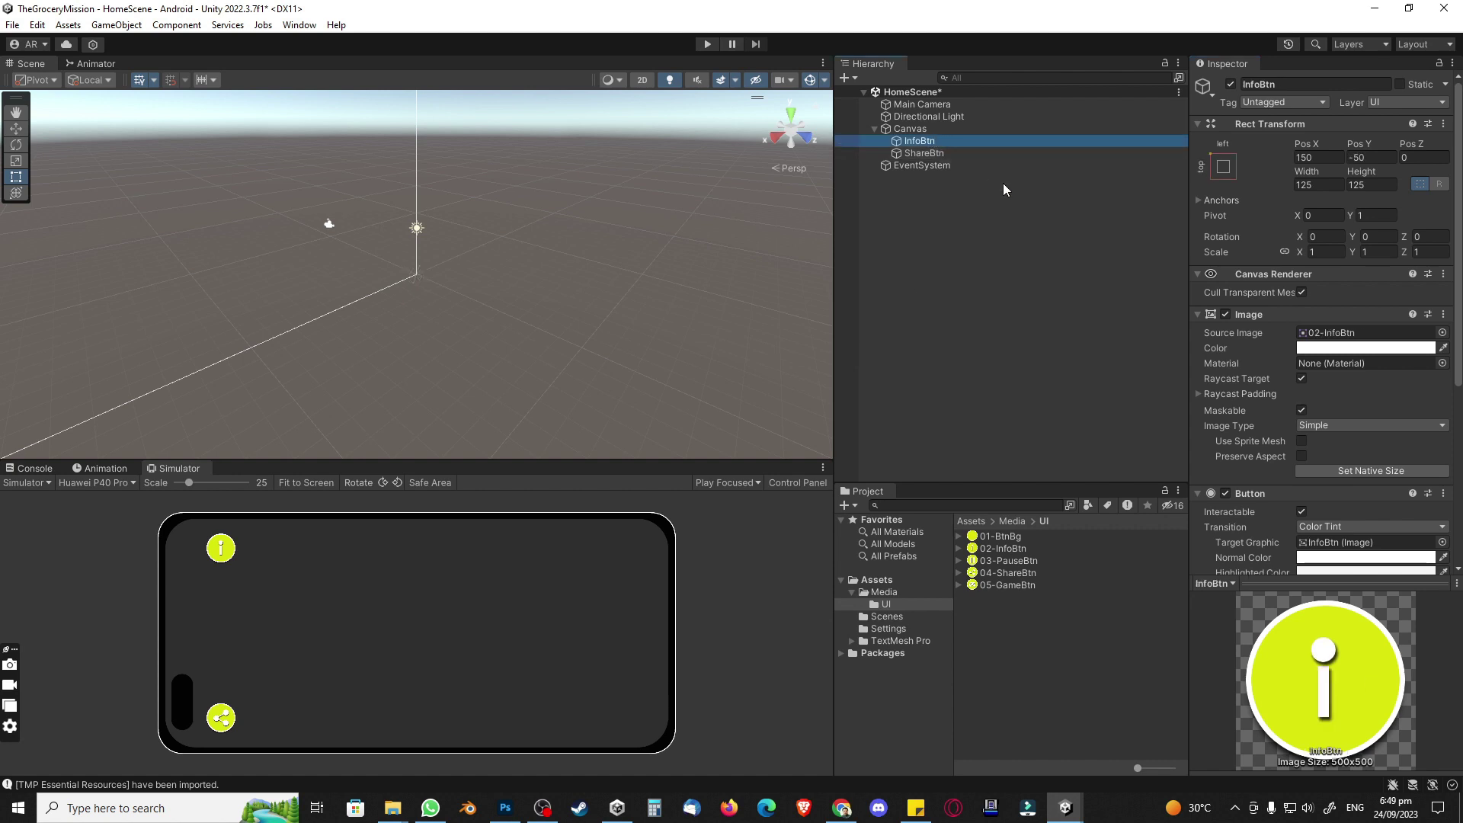
{"action": "key", "text": "ctrl+d"}
{"action": "key", "text": "F2"}
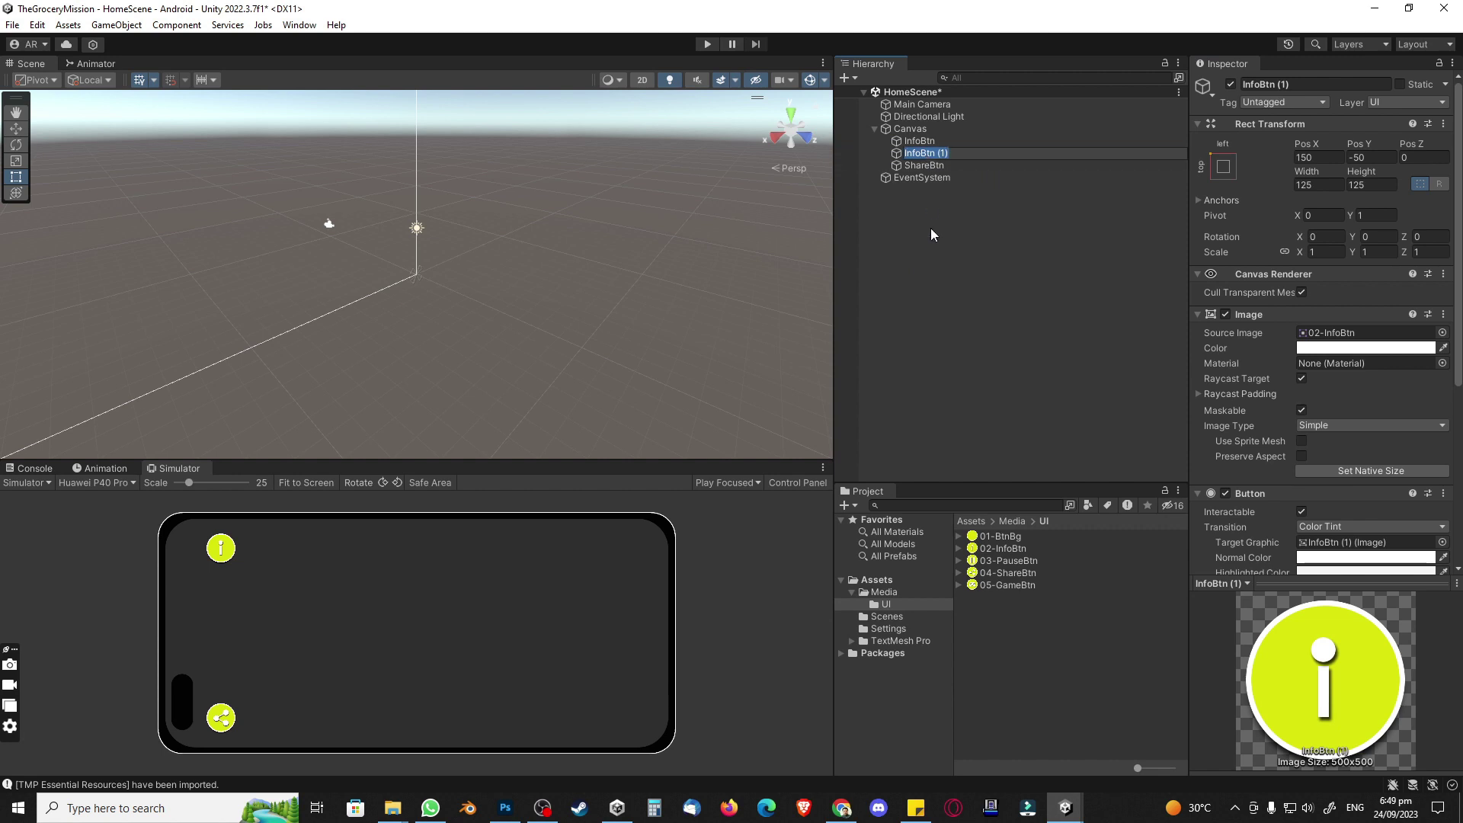
{"action": "type", "text": "OtherGamesBtn"}
{"action": "key", "text": "Return"}
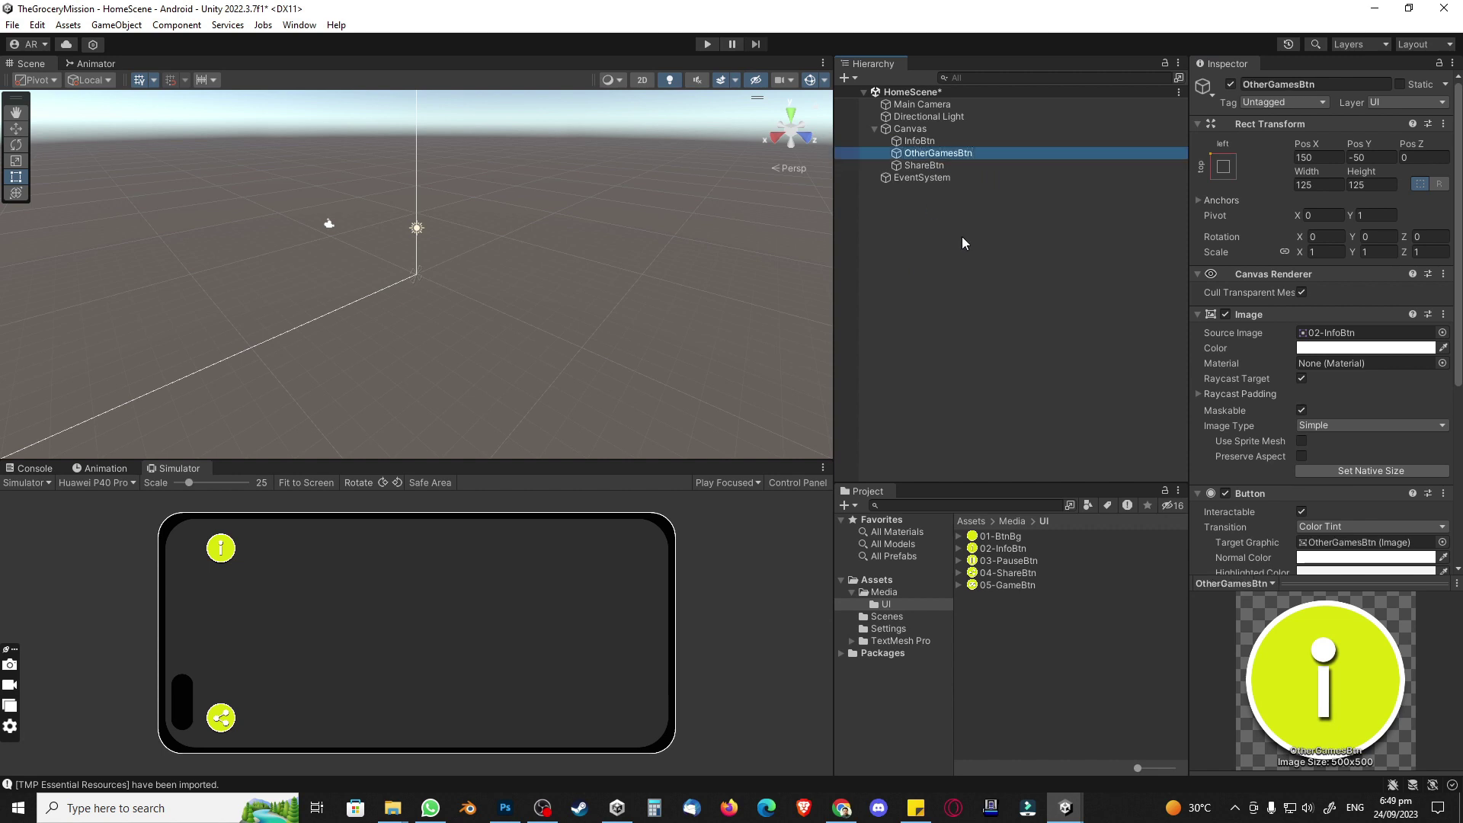
Step: Place OtherGamesBtn below InfoBtn by setting its Pos Y to -200
{"action": "left_click", "coordinate": [1371, 159]}
{"action": "type", "text": "-150"}
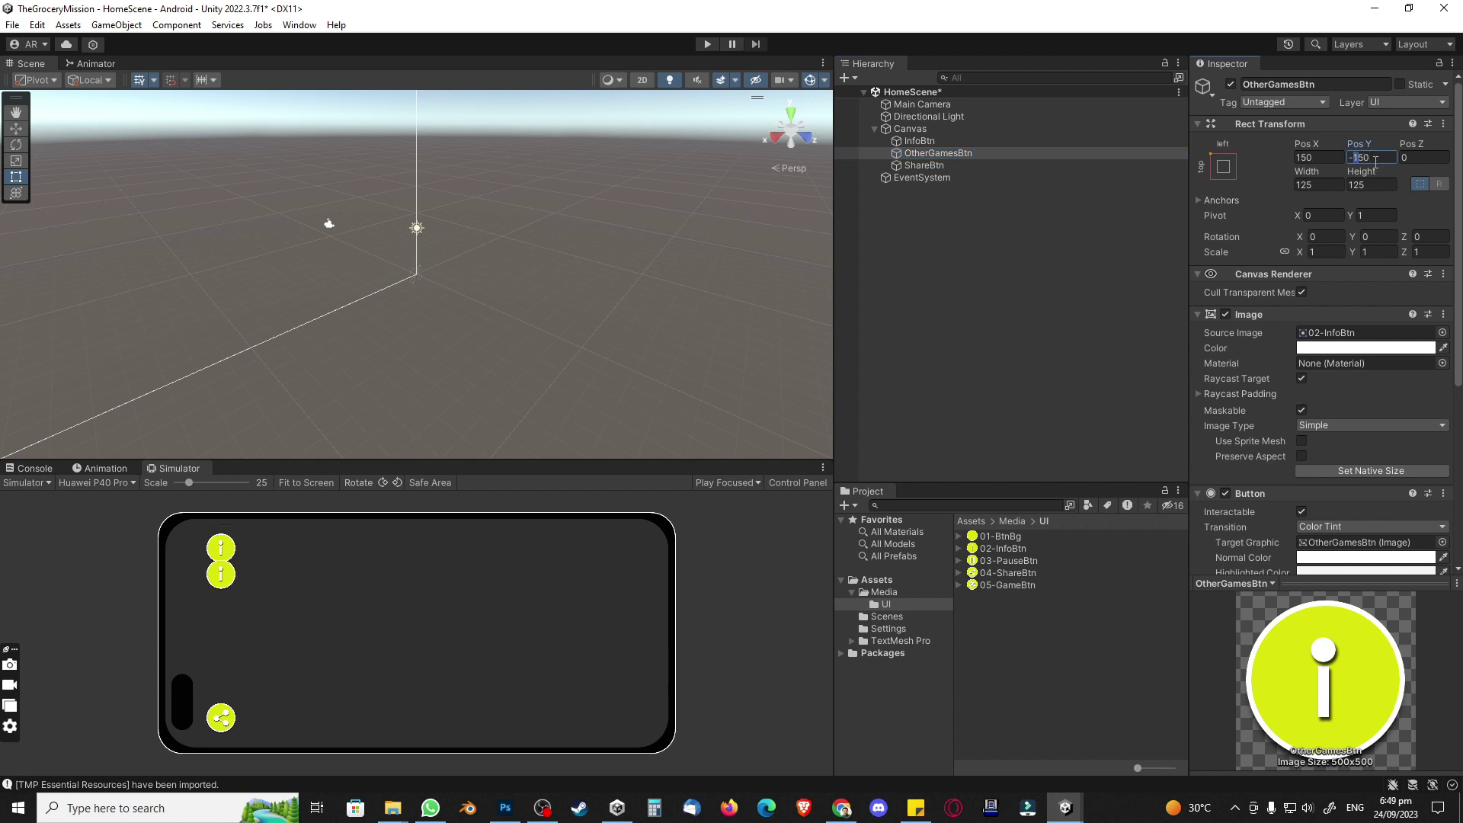
{"action": "key", "text": "BackSpace"}
{"action": "type", "text": "2"}
{"action": "key", "text": "shift+Left"}
{"action": "key", "text": "shift+Right"}
{"action": "key", "text": "shift+Right"}
{"action": "type", "text": "0"}
Step: Assign the 05-GameBtn sprite as the source image of OtherGamesBtn
{"action": "left_click", "coordinate": [1050, 197]}
{"action": "left_click", "coordinate": [937, 154]}
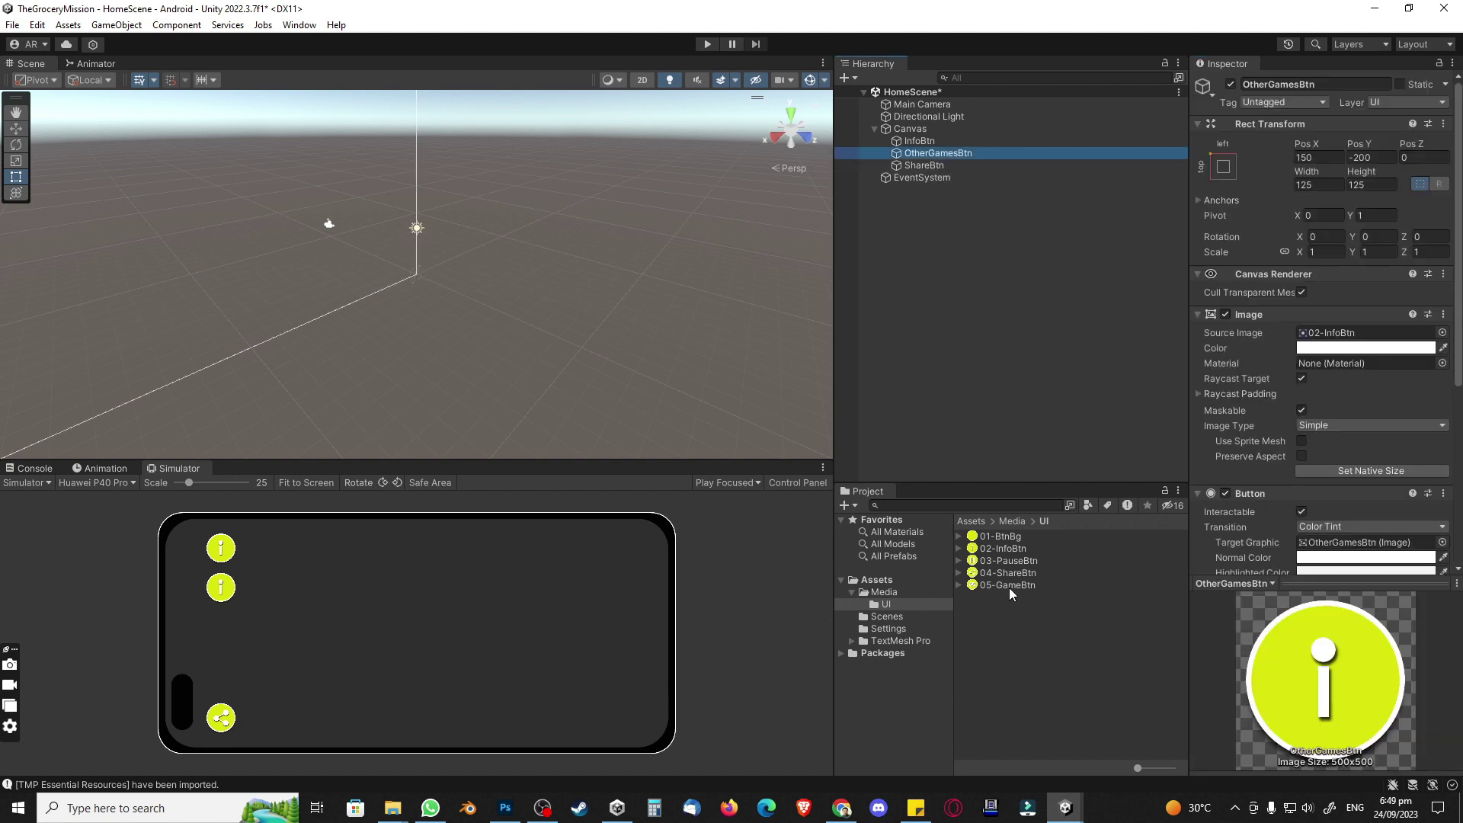
{"action": "left_click_drag", "start_coordinate": [1012, 585], "coordinate": [1322, 342]}
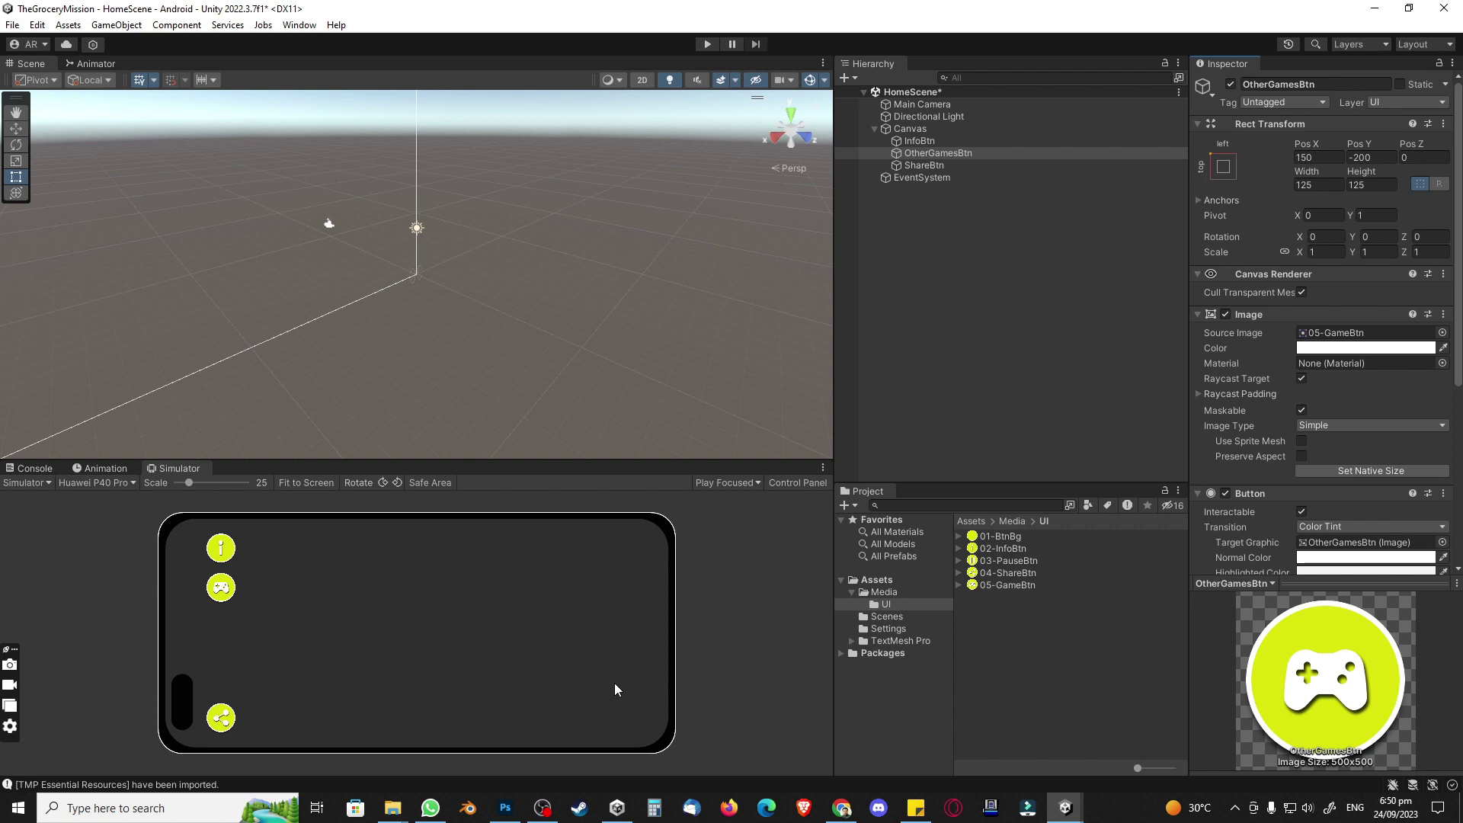
Step: Switch to Flaticon in Chrome, close the extra icon tabs and search the icons for "rating"
{"action": "left_click", "coordinate": [841, 806]}
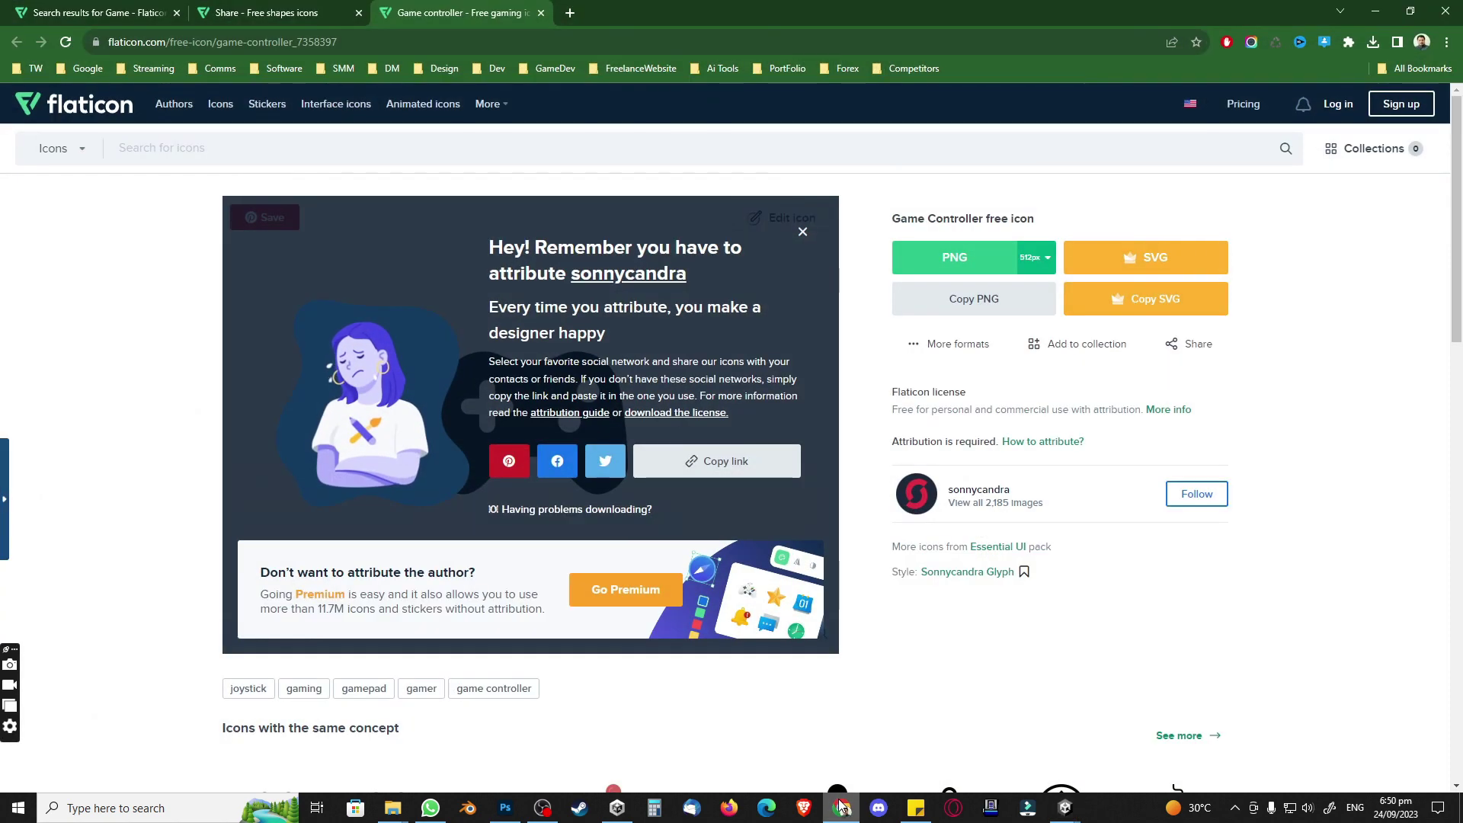
{"action": "middle_click", "coordinate": [285, 19]}
{"action": "type", "text": "rating"}
{"action": "key", "text": "Return"}
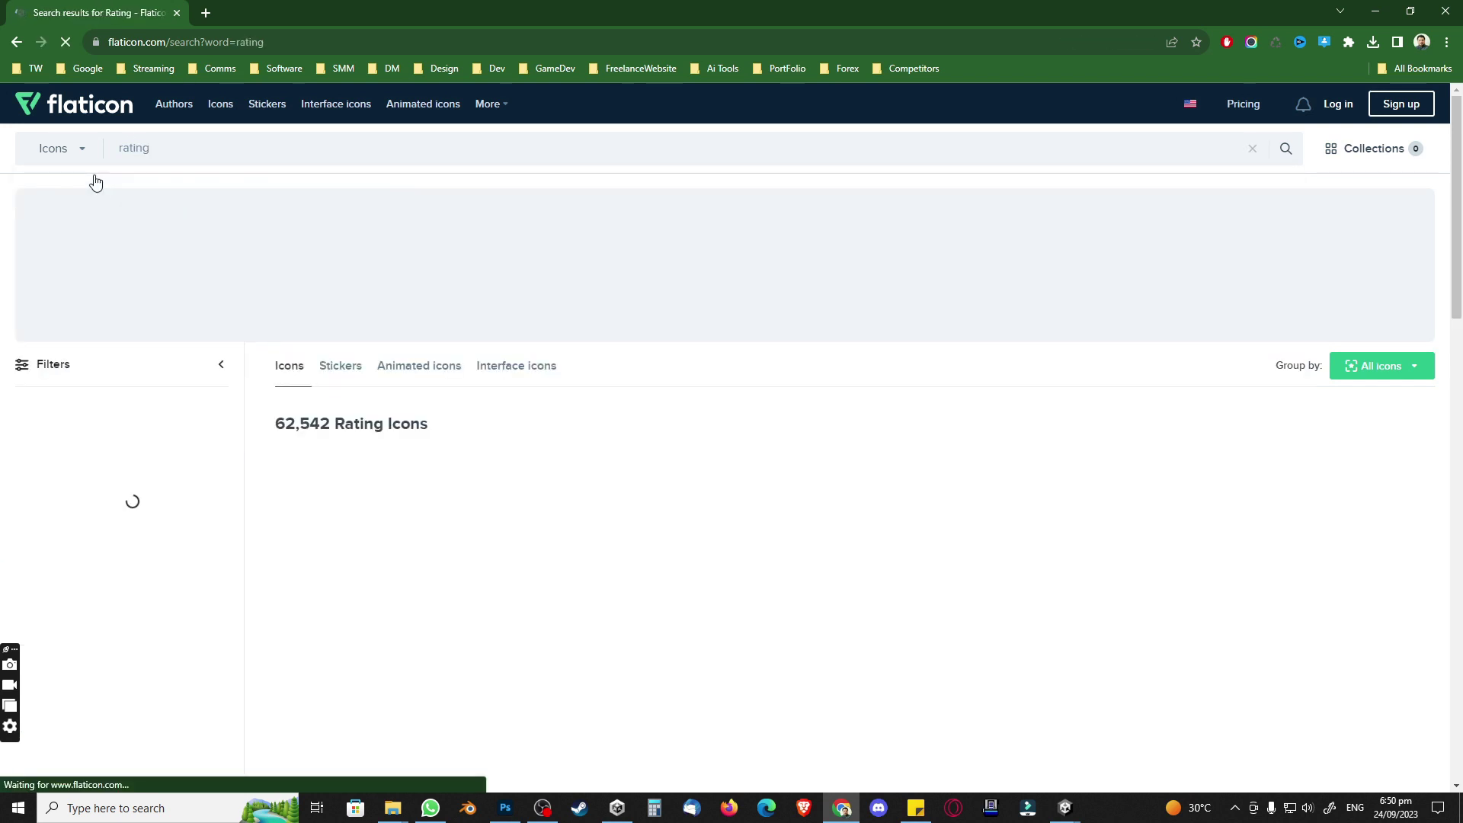
Step: Open the black thumbs-up icon with three stars and download it for free as a PNG
{"action": "scroll", "coordinate": [613, 259], "scroll_direction": "down", "scroll_amount": 1}
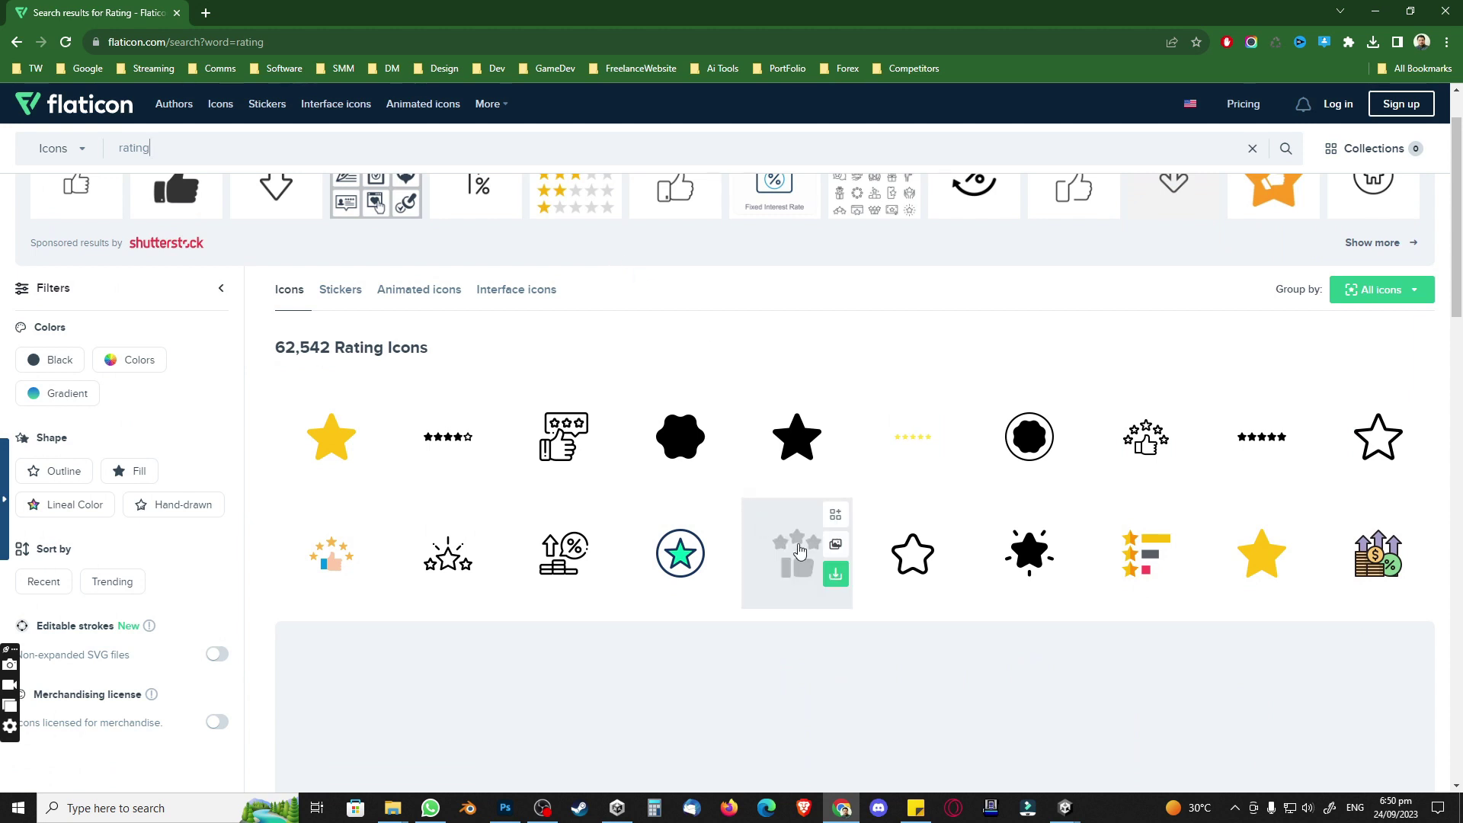
{"action": "middle_click", "coordinate": [798, 555]}
{"action": "left_click", "coordinate": [275, 13]}
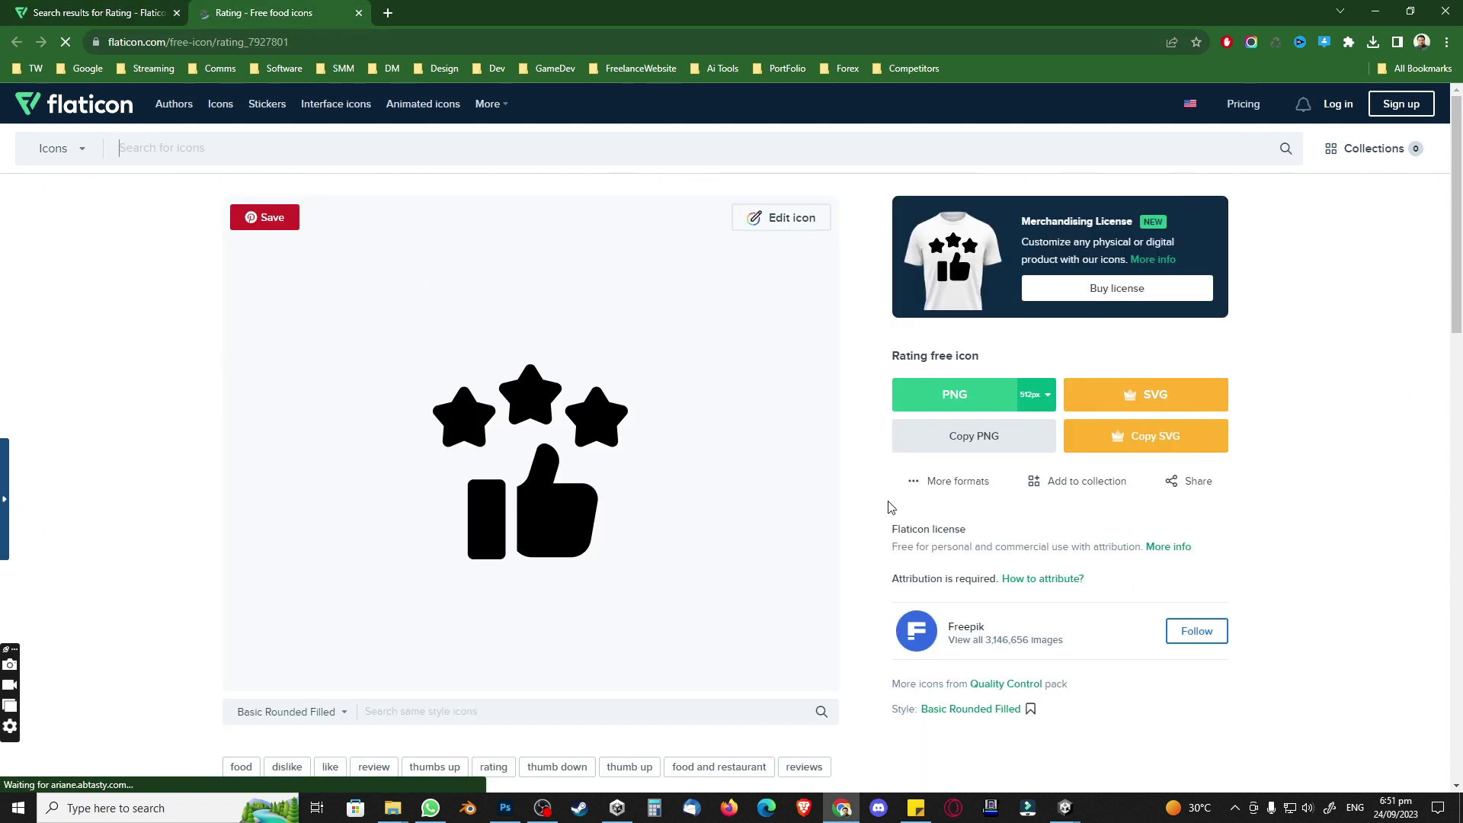
{"action": "left_click", "coordinate": [943, 394]}
{"action": "left_click", "coordinate": [979, 631]}
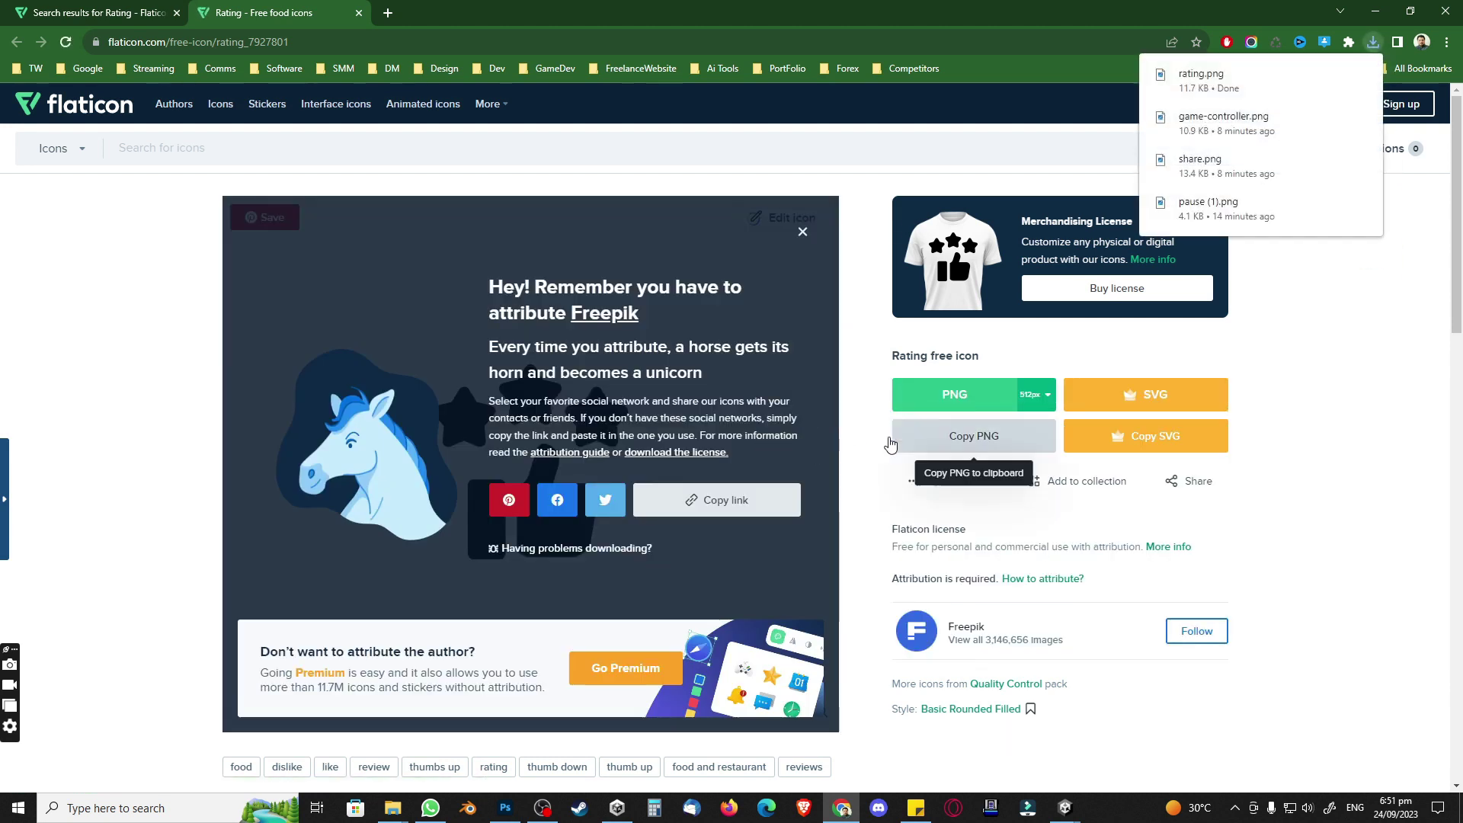
Step: Switch to File Explorer and move the downloaded rating.png into the 04-Resources folder of 00-GameTutorials
{"action": "mouse_move", "coordinate": [398, 811]}
{"action": "left_click", "coordinate": [311, 736]}
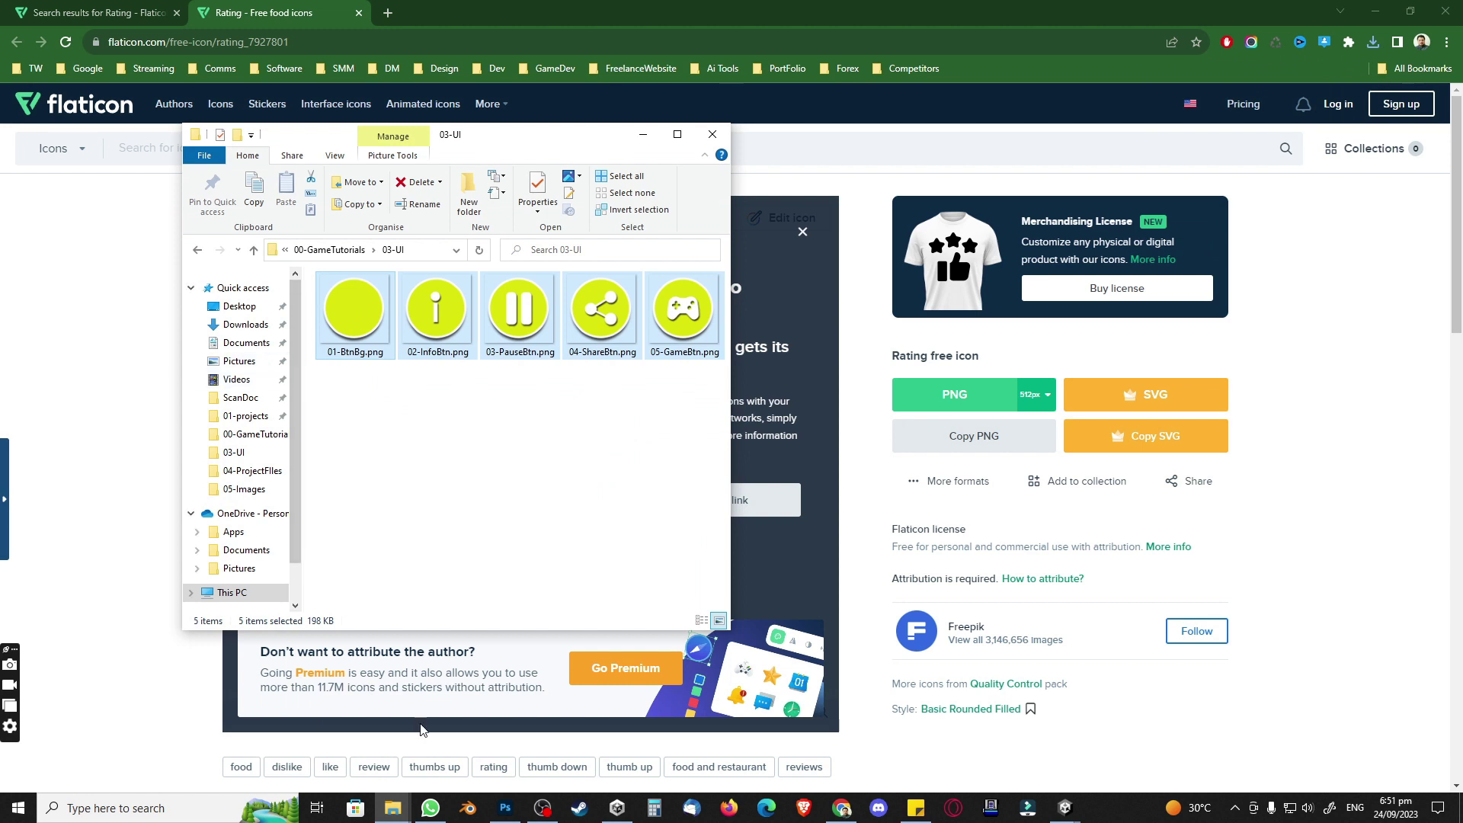
{"action": "left_click", "coordinate": [394, 808]}
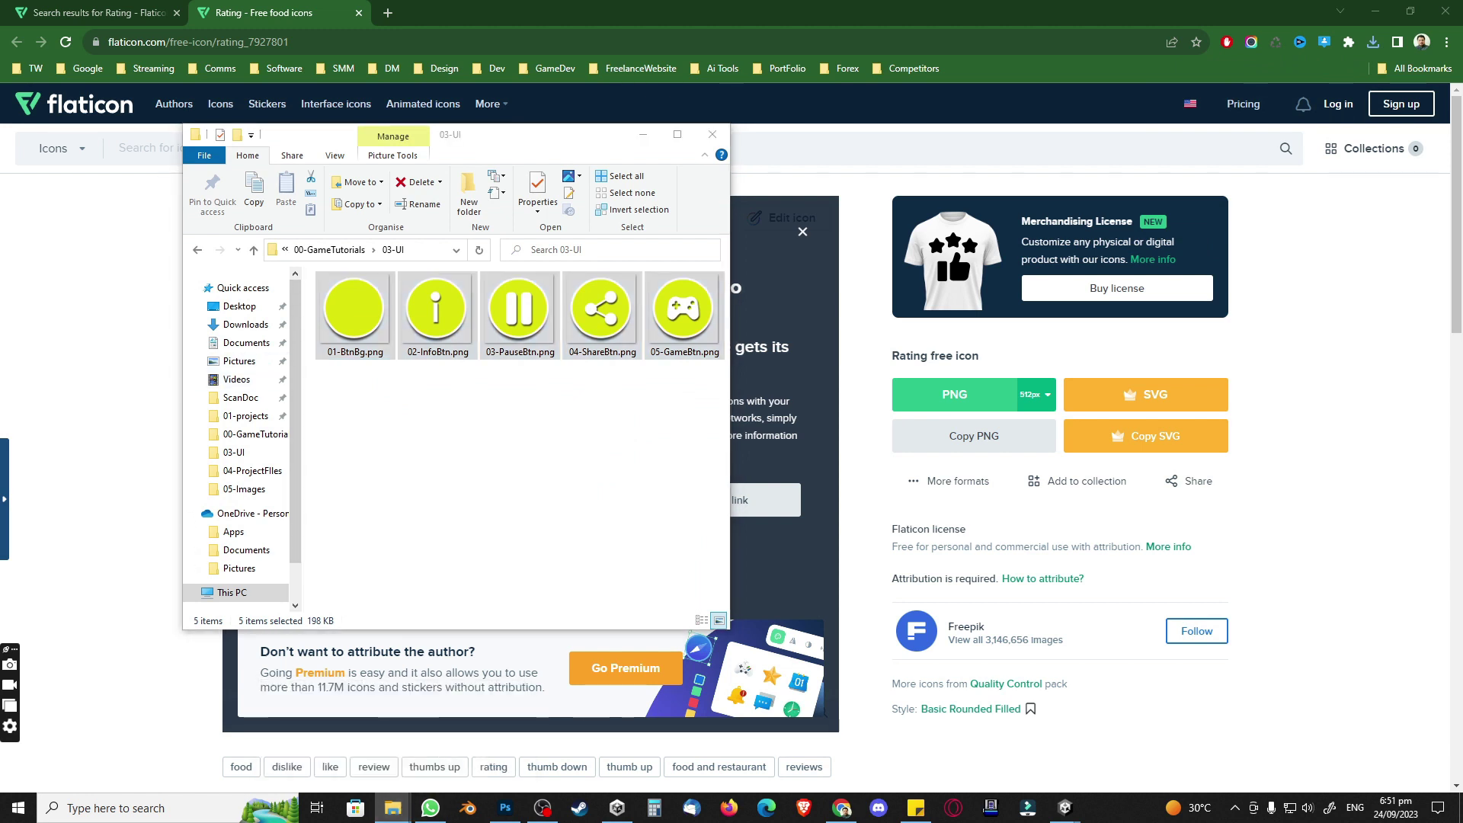
{"action": "left_click", "coordinate": [329, 249]}
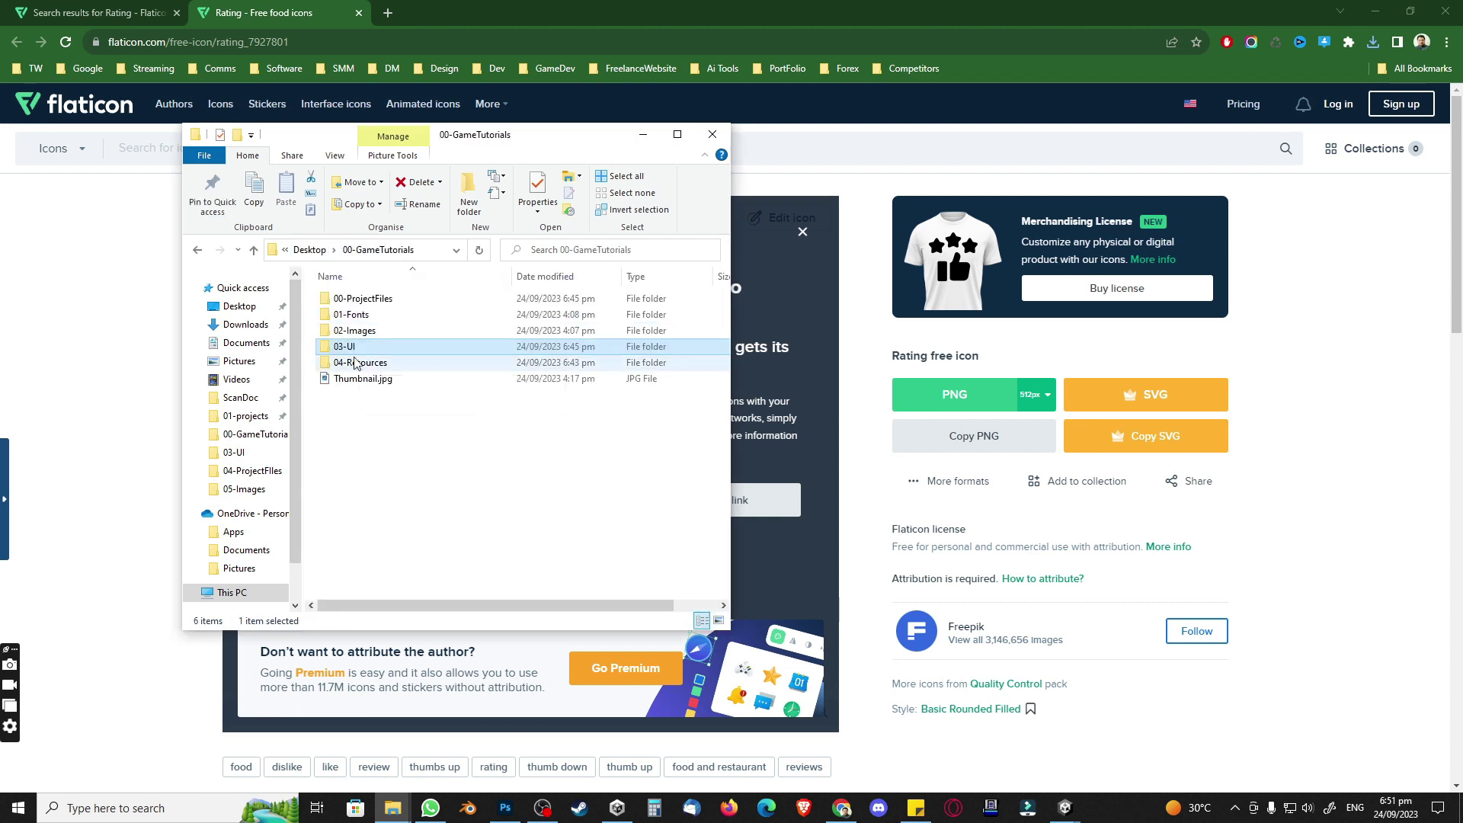
{"action": "double_click", "coordinate": [352, 363]}
{"action": "left_click_drag", "start_coordinate": [385, 420], "coordinate": [580, 426]}
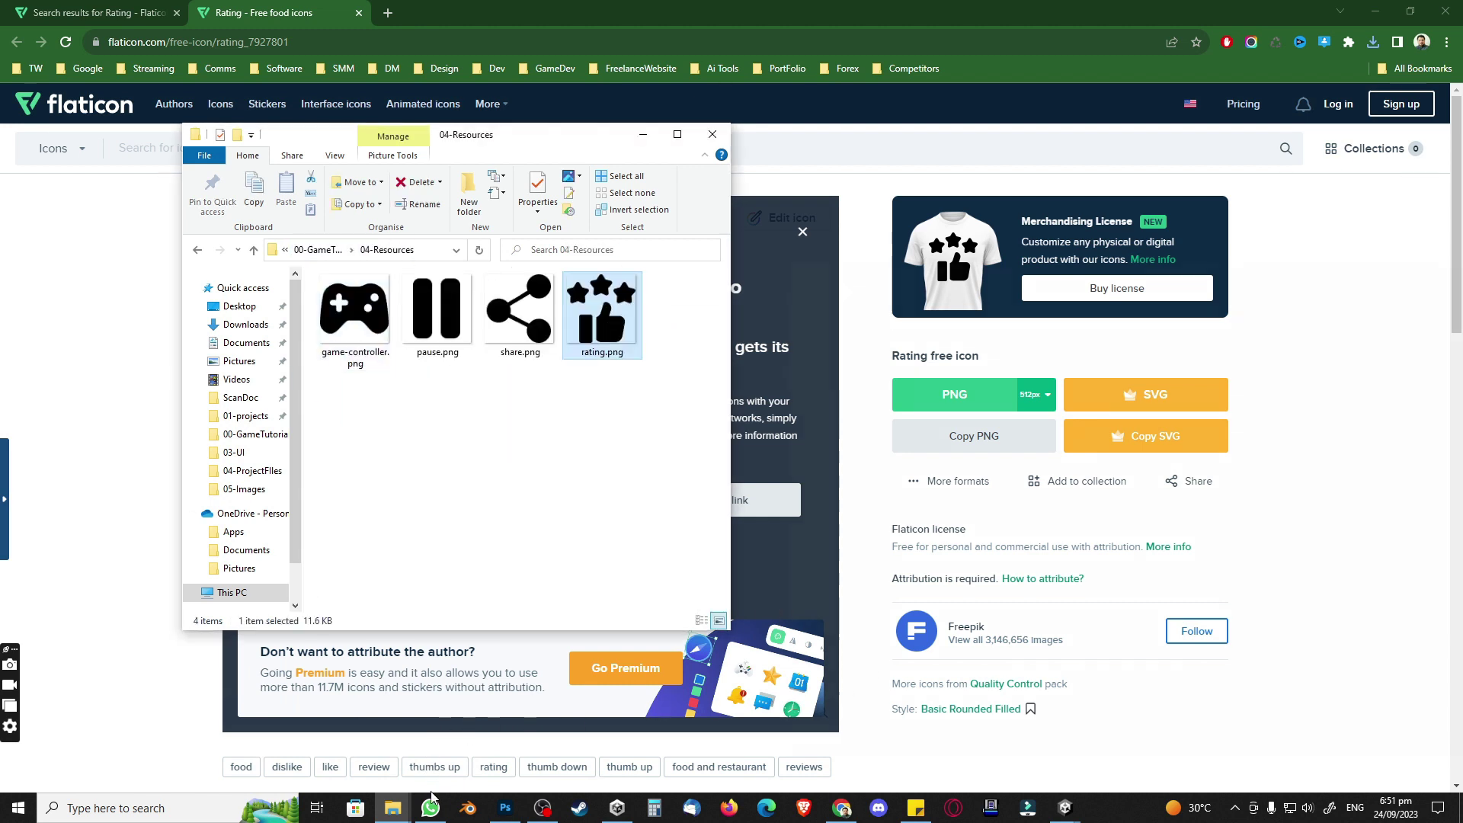
Step: Switch to 01-UI-Circle.psd in Photoshop, hide the Game group, and add a hidden group named Rating above it
{"action": "left_click", "coordinate": [505, 808]}
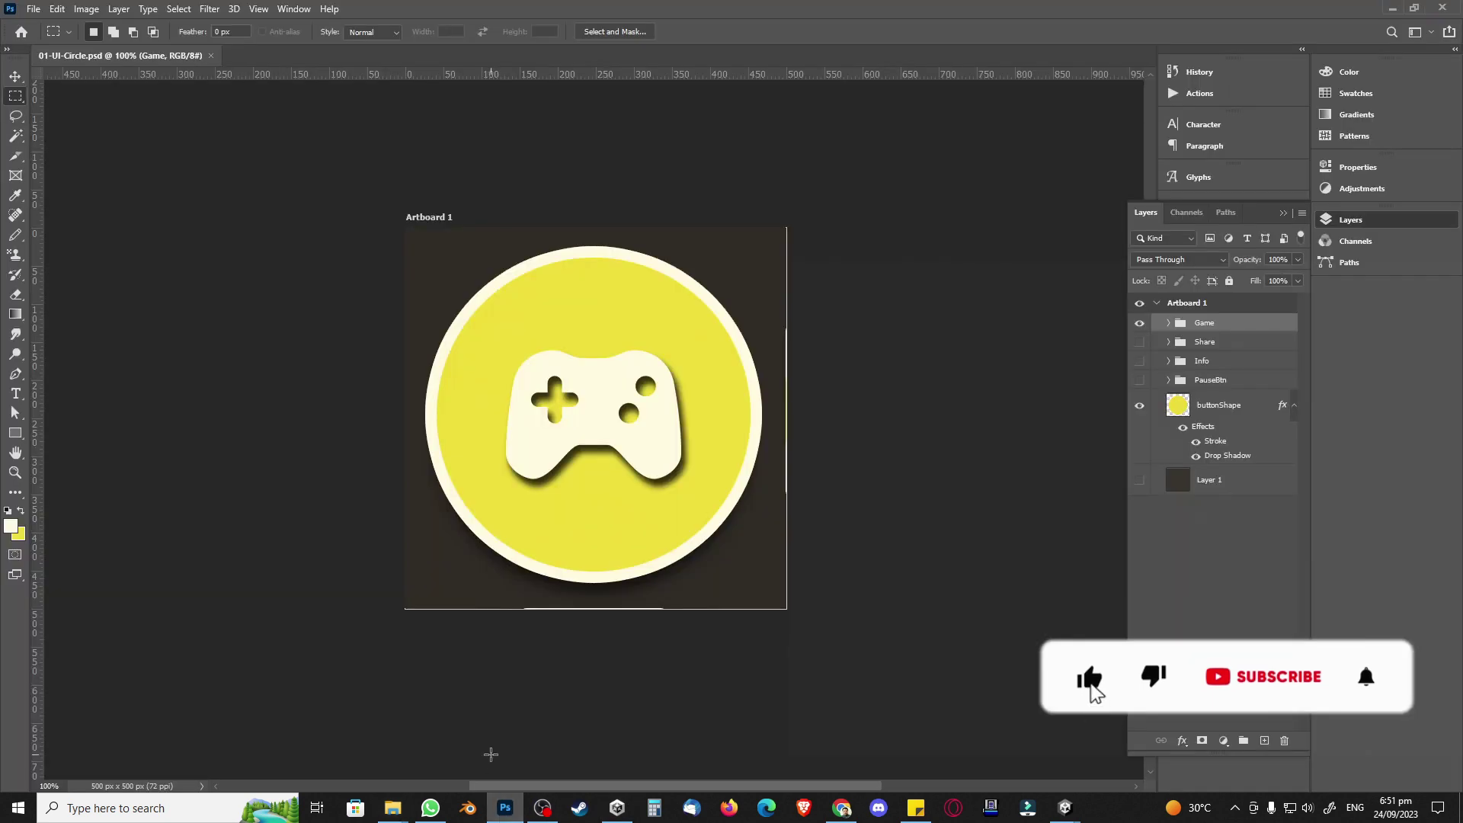
{"action": "left_click", "coordinate": [412, 788]}
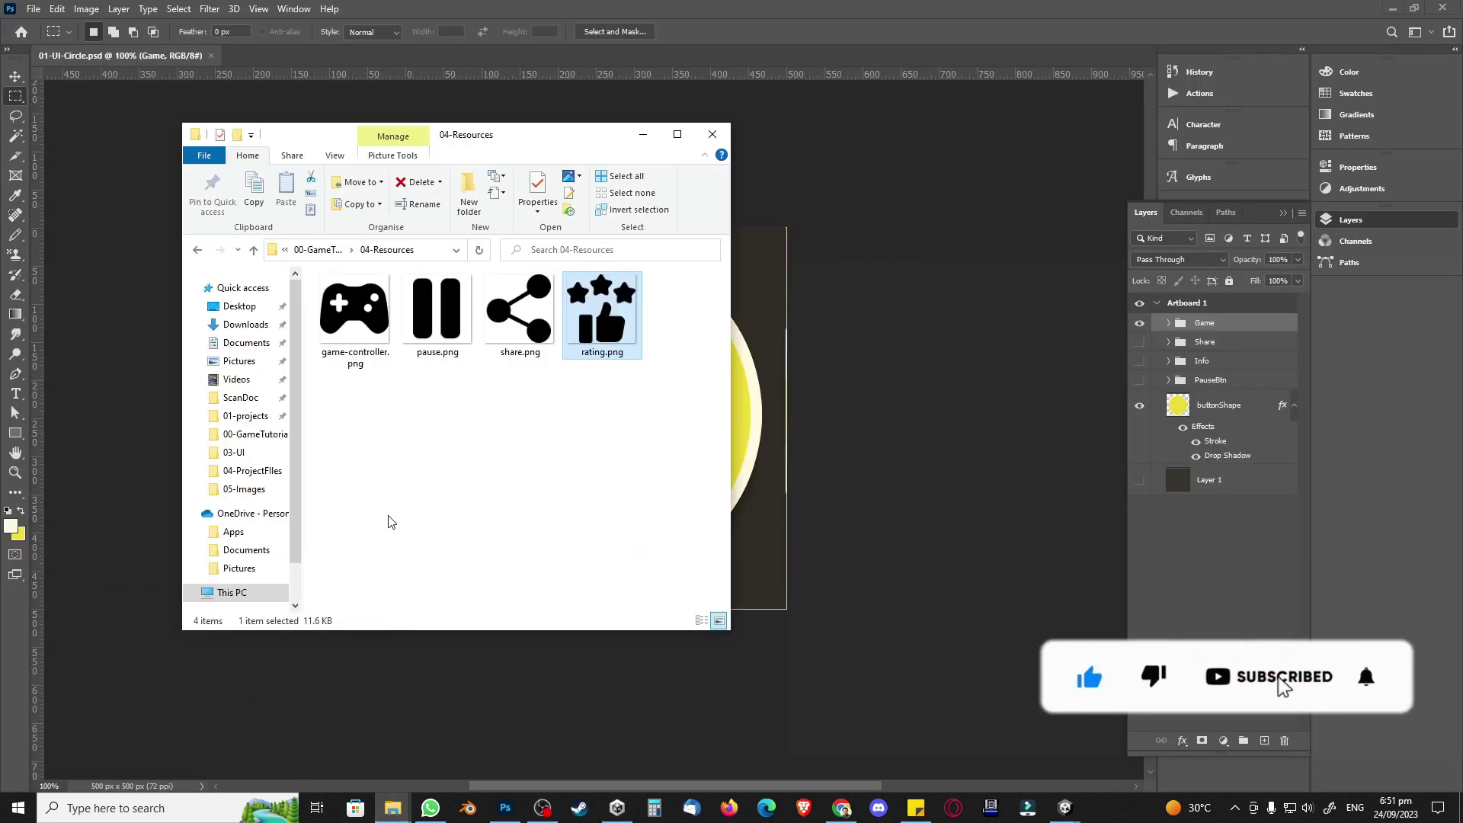
{"action": "left_click", "coordinate": [1152, 329]}
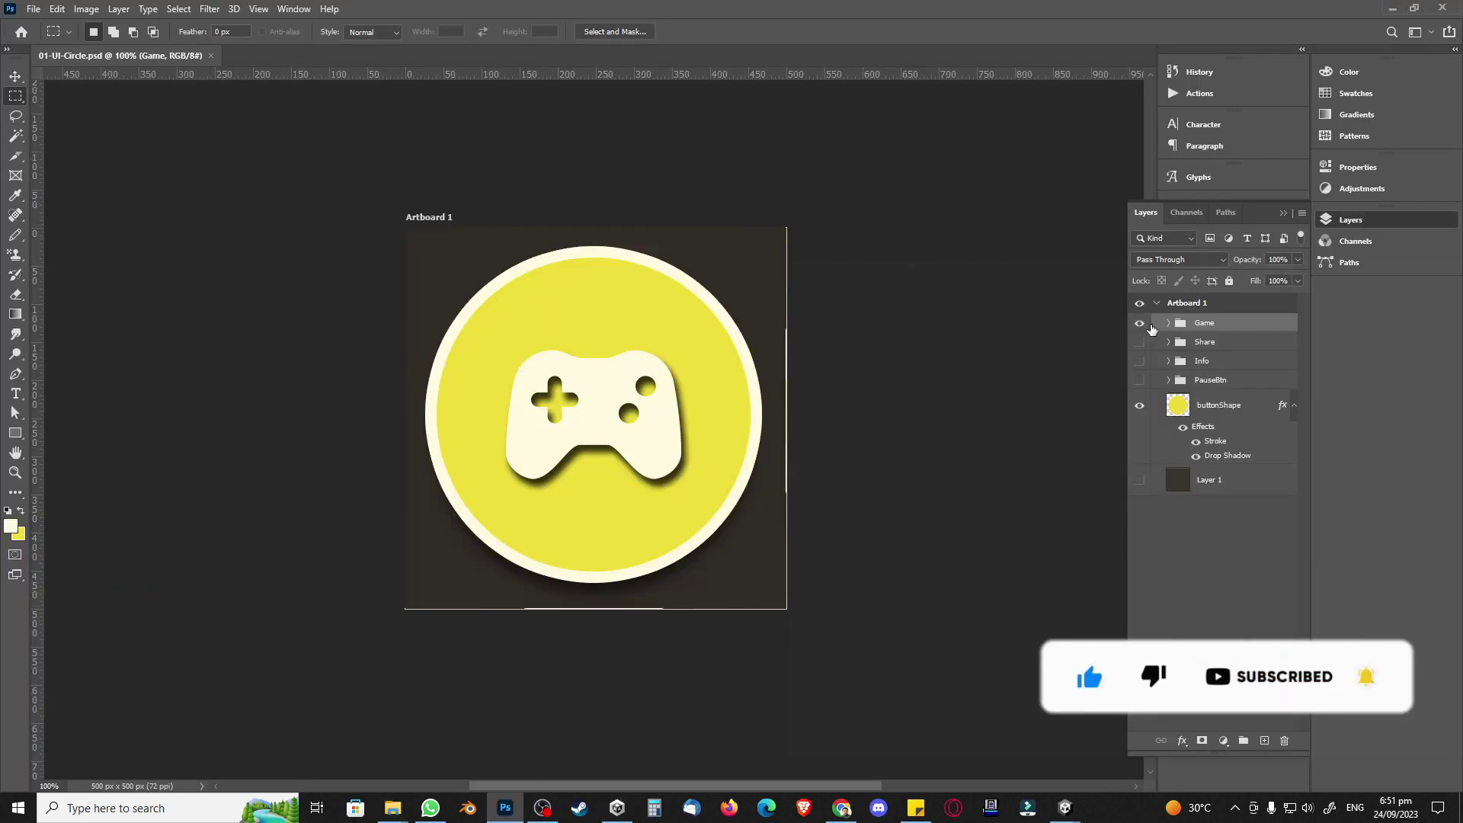
{"action": "left_click", "coordinate": [1149, 325]}
{"action": "left_click", "coordinate": [1243, 741]}
{"action": "double_click", "coordinate": [1212, 323]}
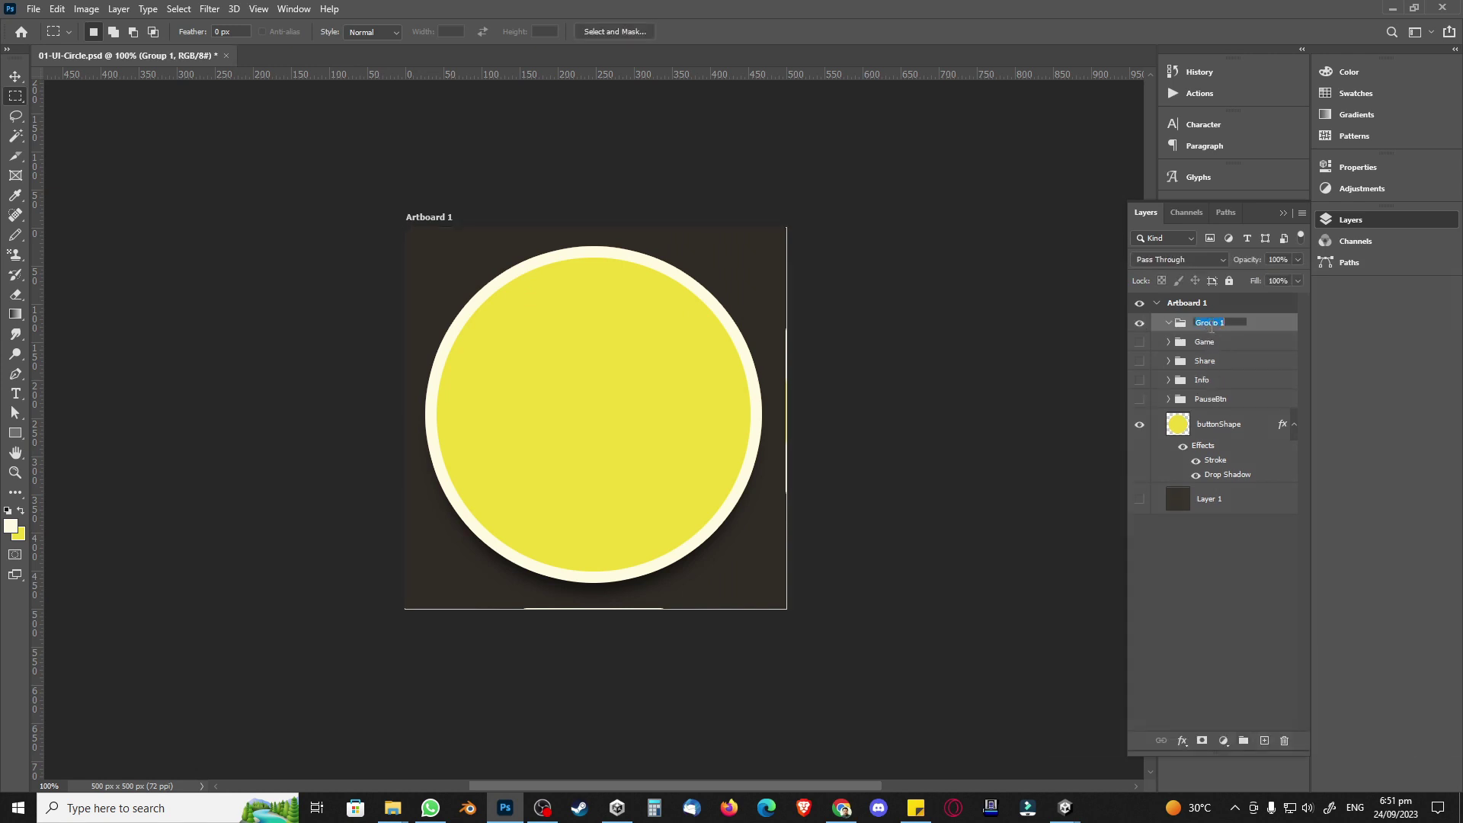
{"action": "type", "text": "Rating"}
{"action": "key", "text": "Return"}
{"action": "left_click", "coordinate": [1139, 323]}
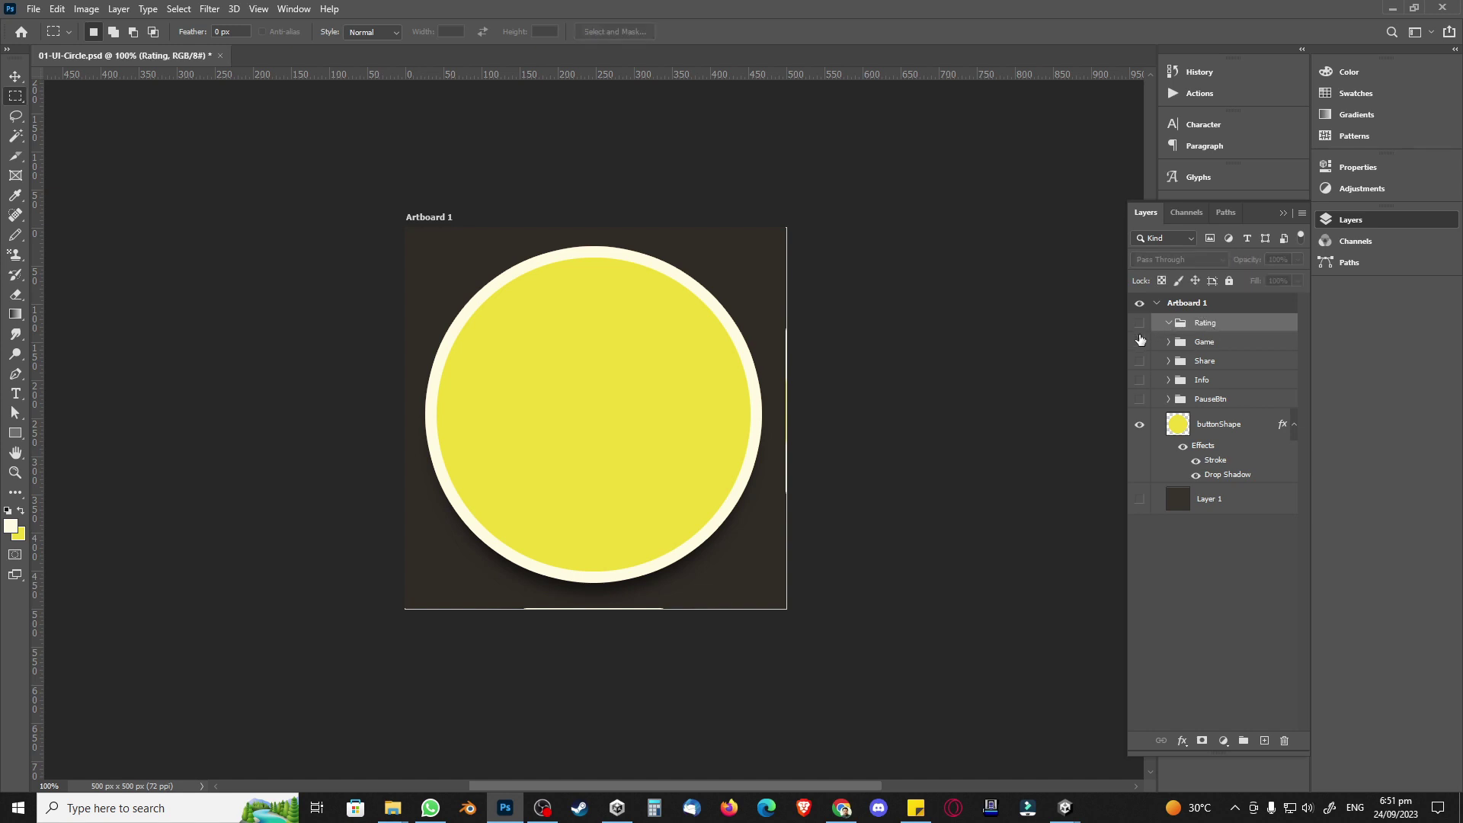
{"action": "left_click", "coordinate": [1140, 342]}
{"action": "left_click", "coordinate": [1140, 342]}
Step: Place rating.png from the 04-Resources folder on the artboard at 60% scale and move its layer into the Rating group
{"action": "mouse_move", "coordinate": [393, 808]}
{"action": "left_click", "coordinate": [333, 751]}
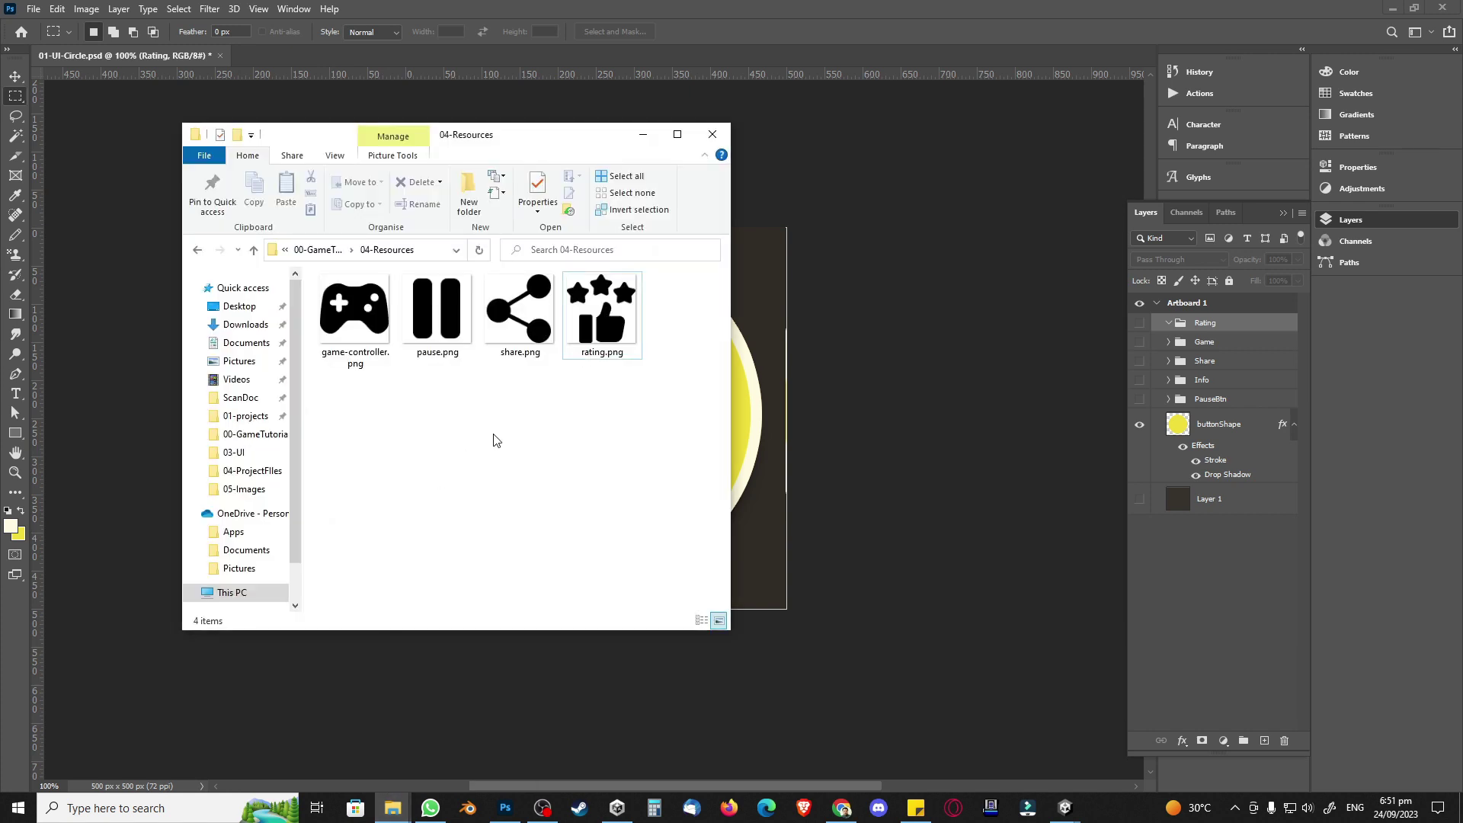
{"action": "left_click_drag", "start_coordinate": [607, 320], "coordinate": [779, 446]}
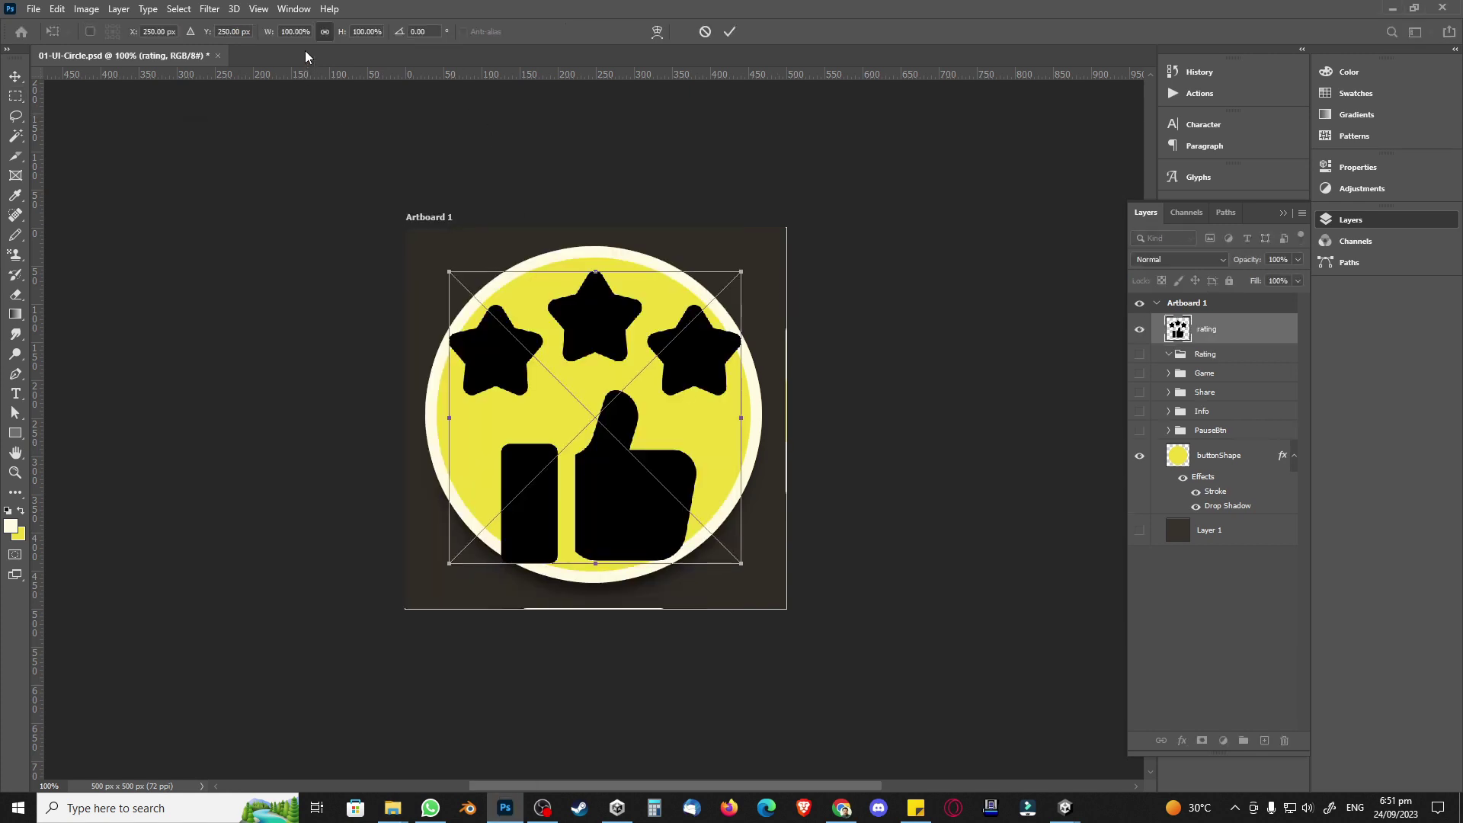
{"action": "double_click", "coordinate": [294, 31]}
{"action": "type", "text": "60"}
{"action": "key", "text": "Return"}
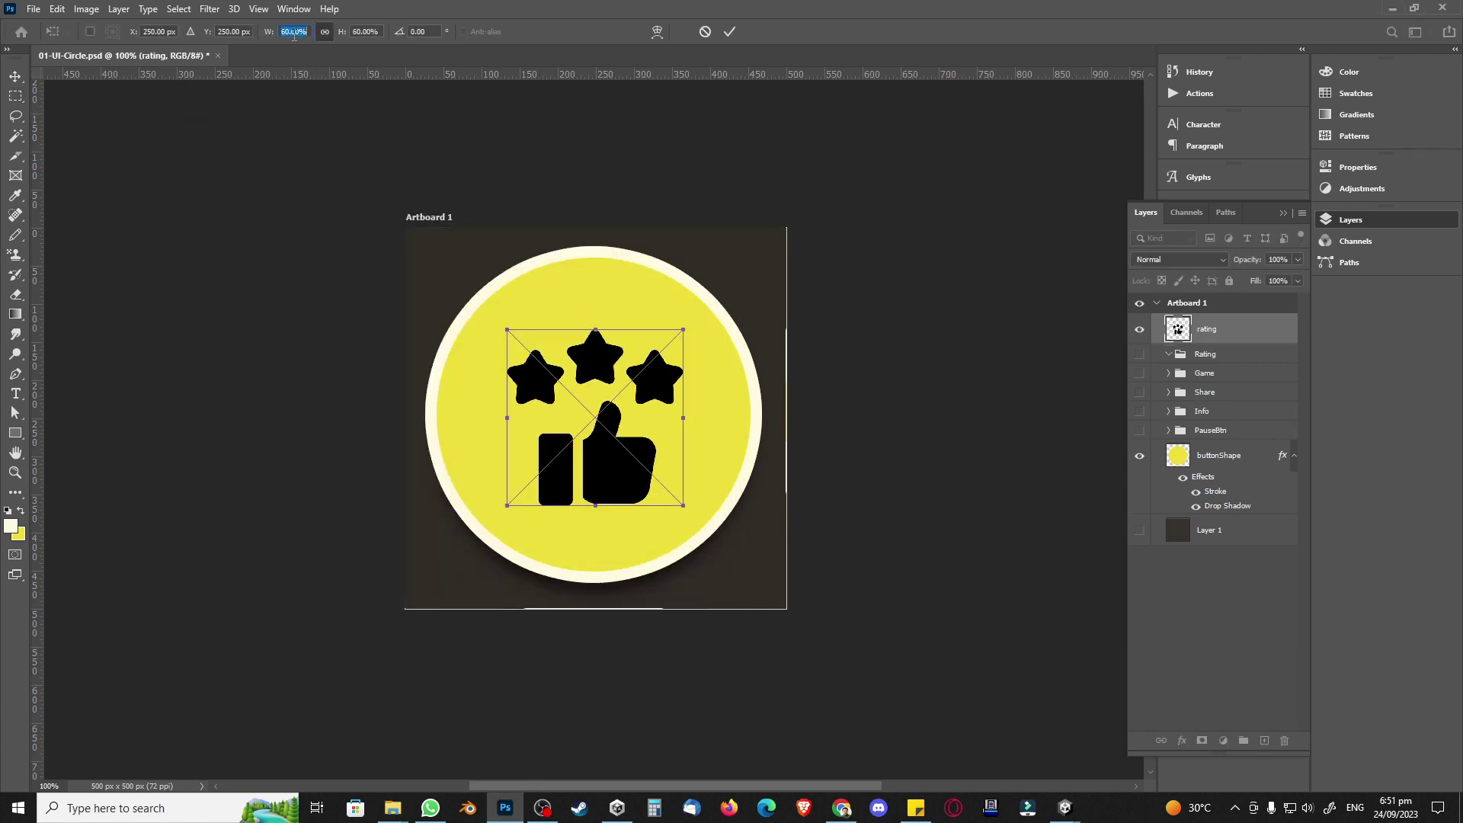
{"action": "key", "text": "Return"}
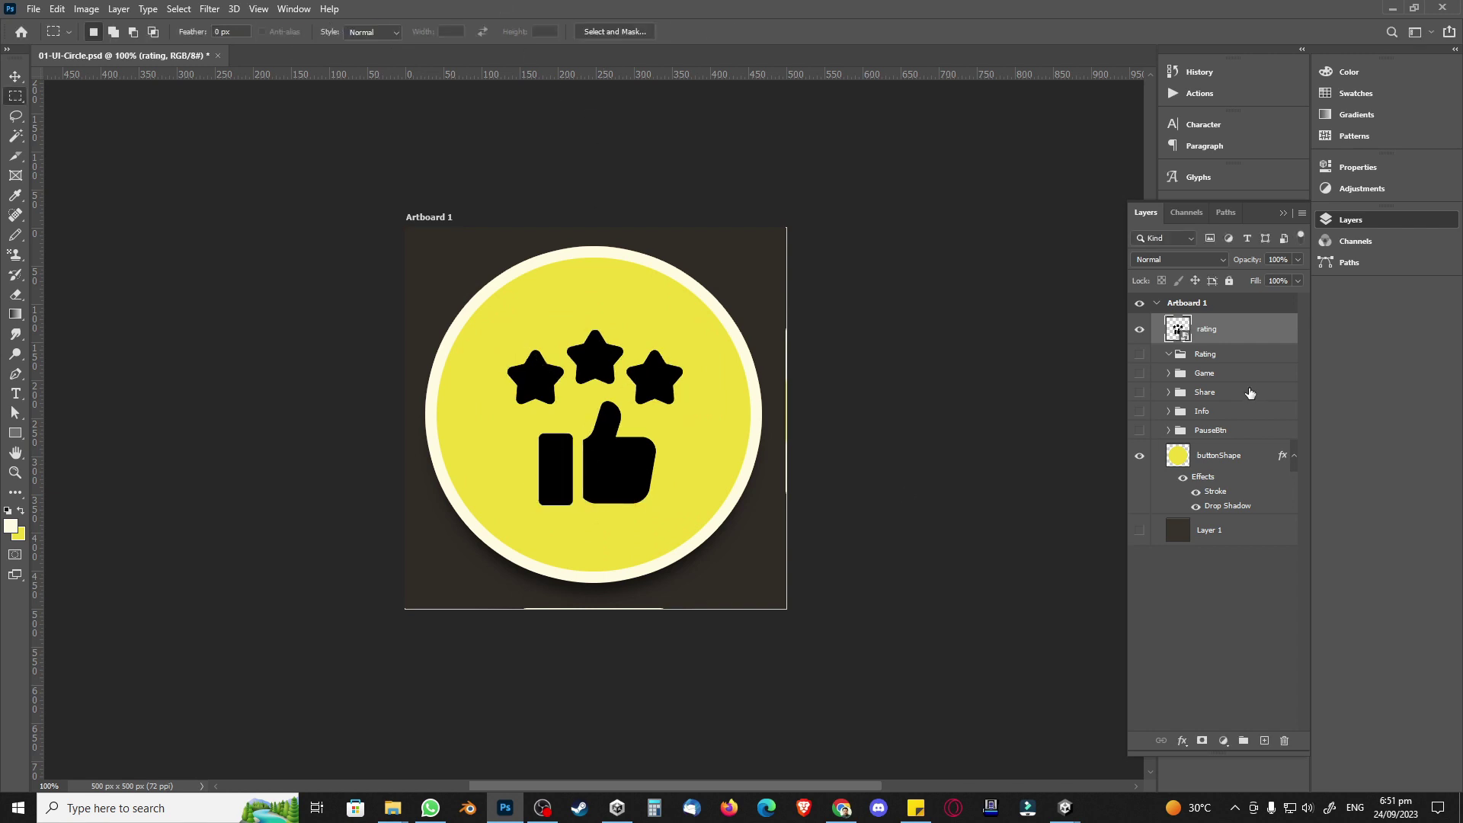
{"action": "left_click", "coordinate": [1170, 356]}
{"action": "left_click_drag", "start_coordinate": [1202, 338], "coordinate": [1205, 358]}
Step: Copy the layer style of the game-controller layer onto the rating layer and show the Rating group
{"action": "left_click", "coordinate": [1169, 372]}
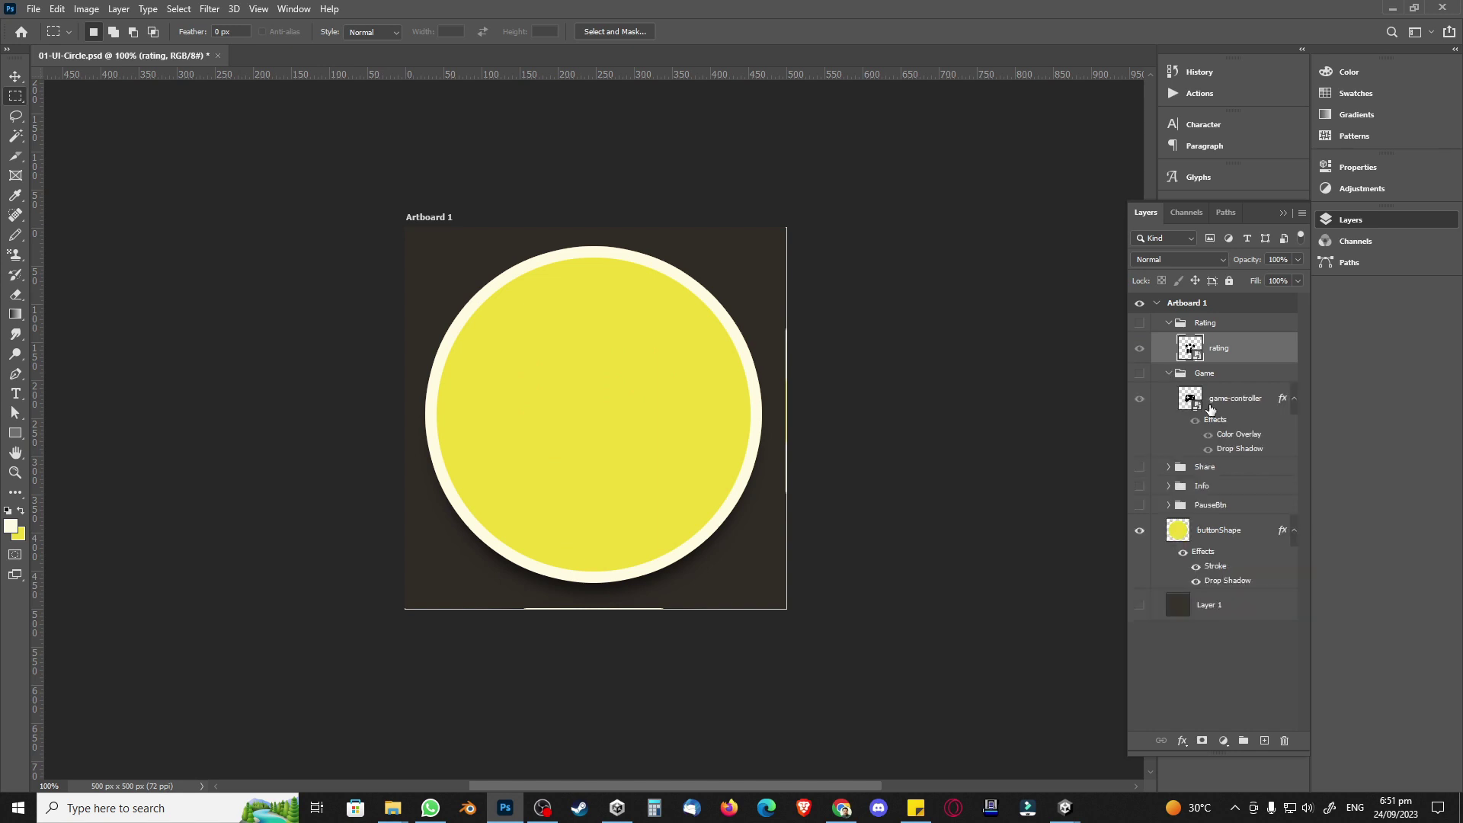
{"action": "left_click", "coordinate": [1221, 406]}
{"action": "right_click", "coordinate": [1221, 406]}
{"action": "left_click", "coordinate": [1265, 529]}
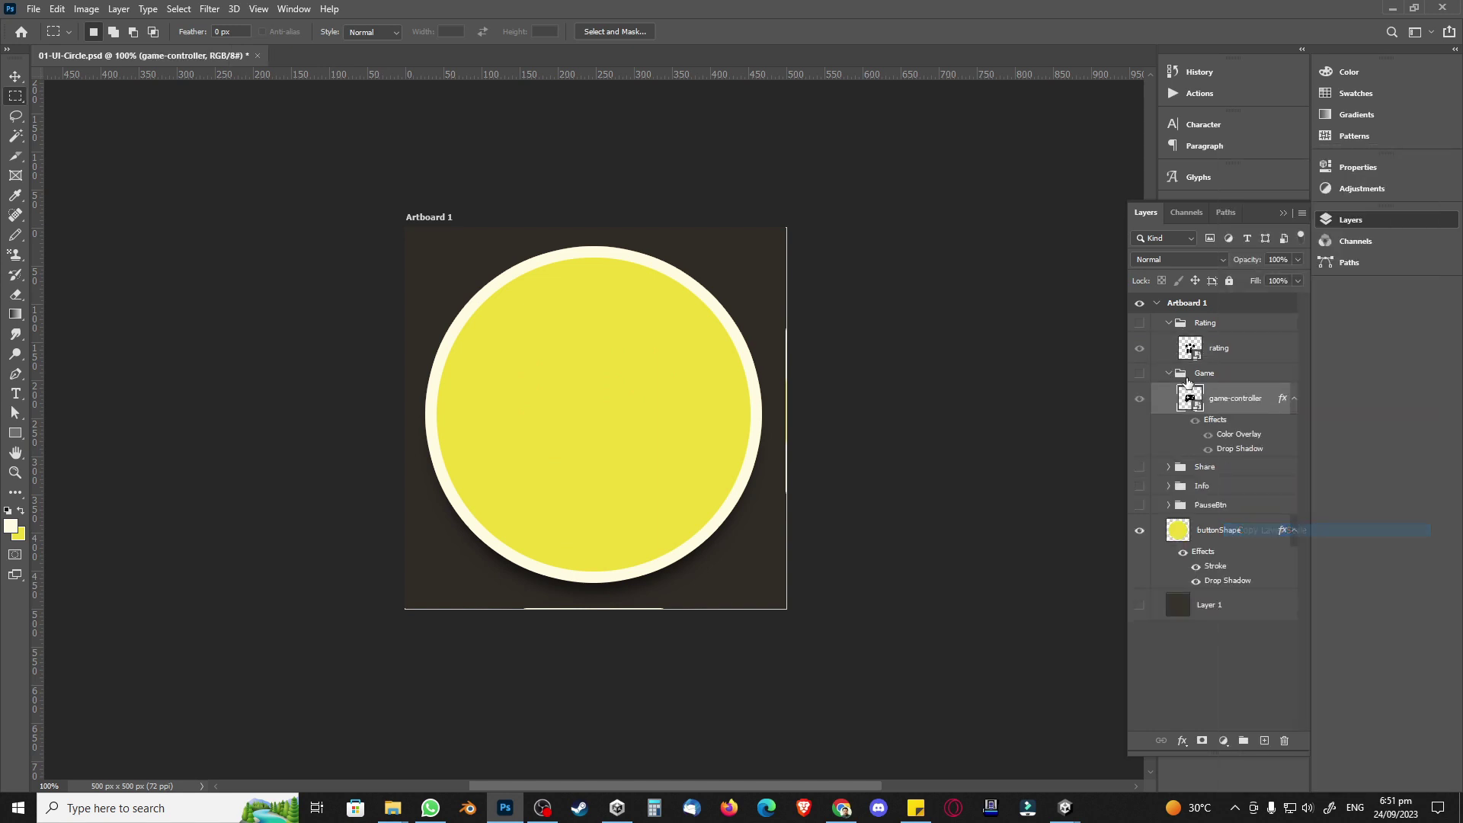
{"action": "left_click", "coordinate": [1169, 373]}
{"action": "left_click", "coordinate": [1219, 348]}
{"action": "right_click", "coordinate": [1225, 348]}
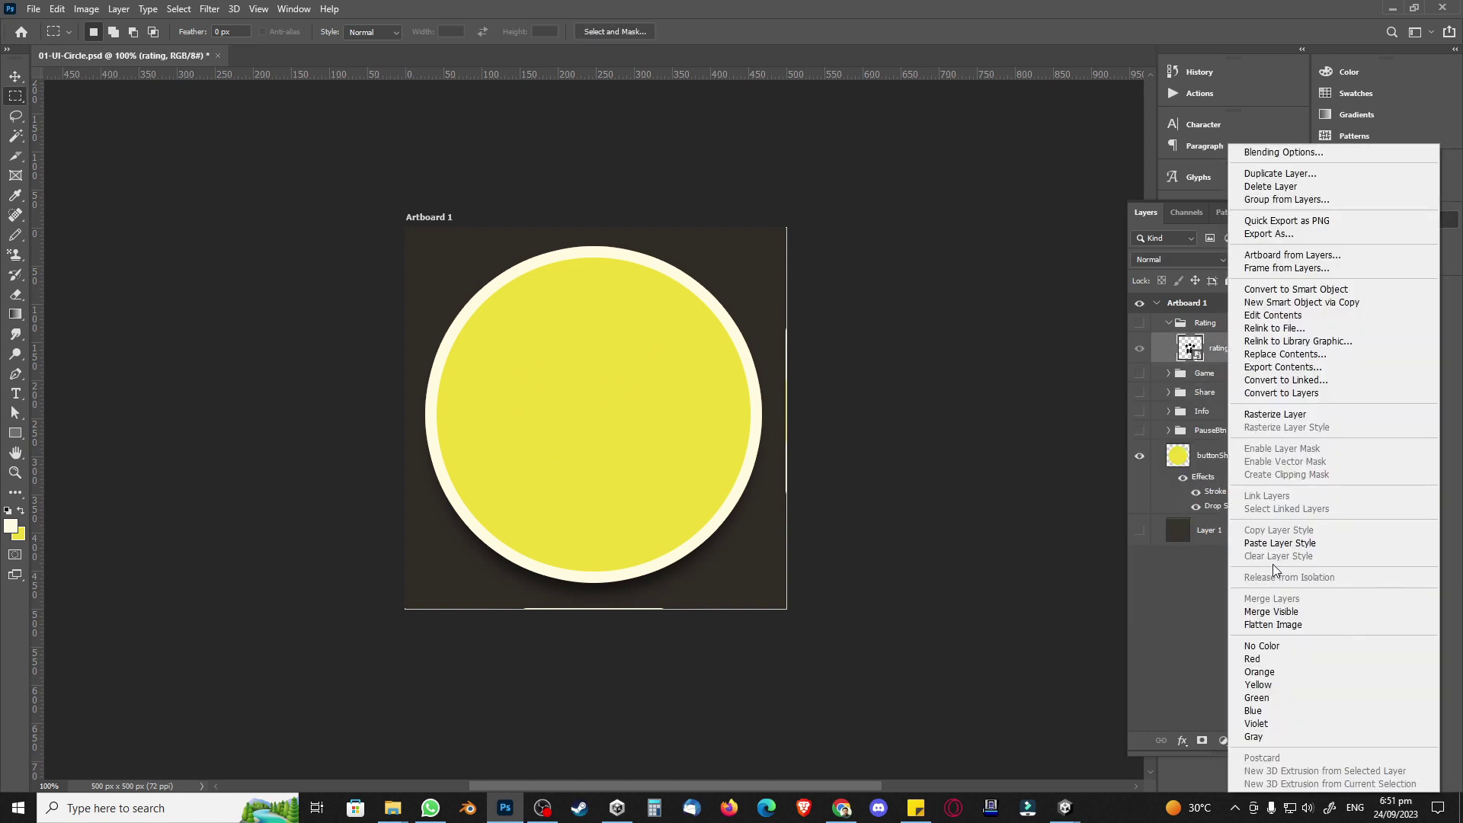
{"action": "left_click", "coordinate": [1273, 543]}
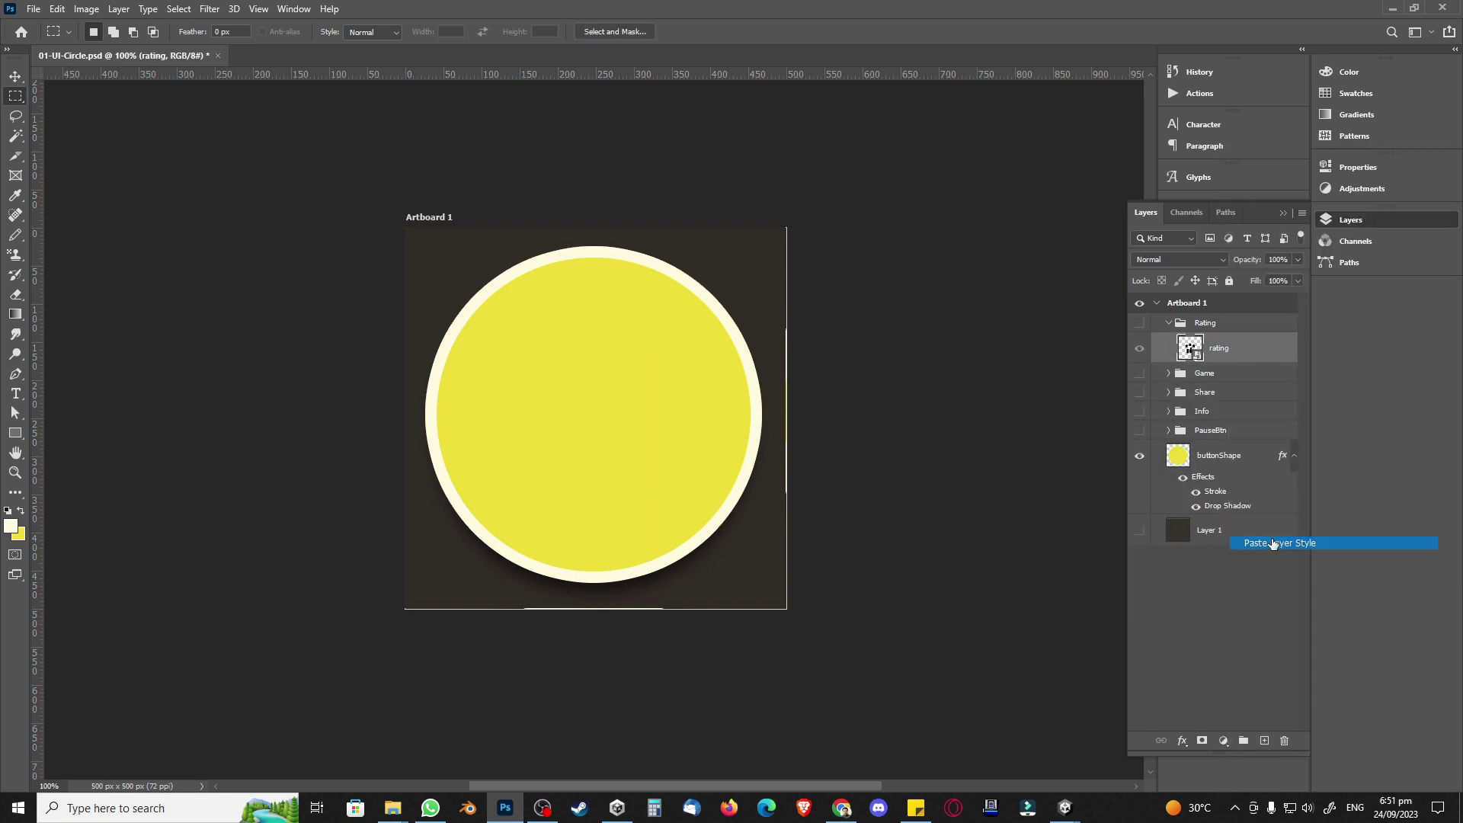
{"action": "left_click", "coordinate": [1140, 323]}
{"action": "left_click", "coordinate": [1169, 323]}
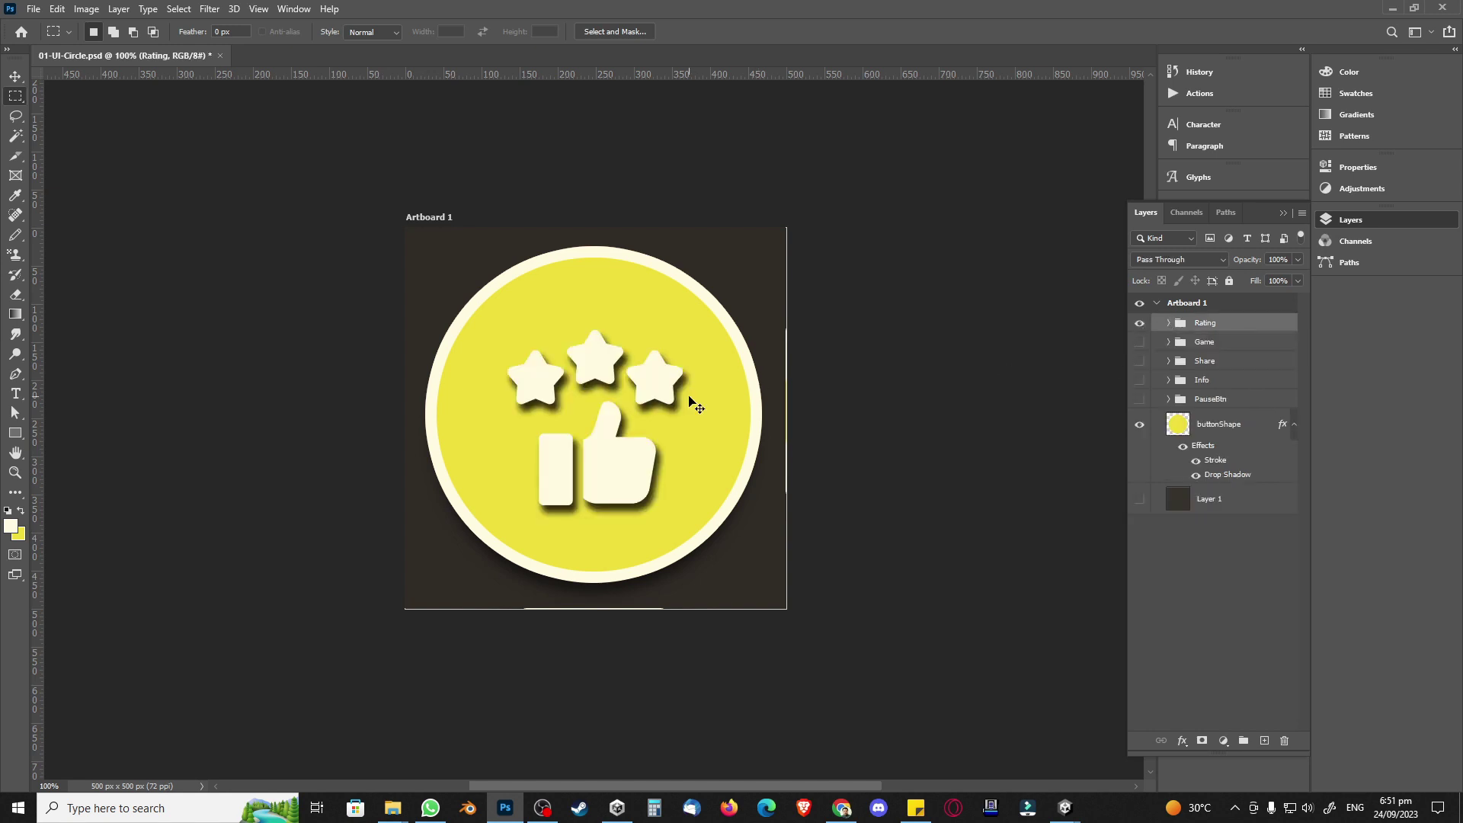
Step: Save the button as a PNG named 06-RatingBtn in the 03-UI folder
{"action": "key", "text": "ctrl+shift+s"}
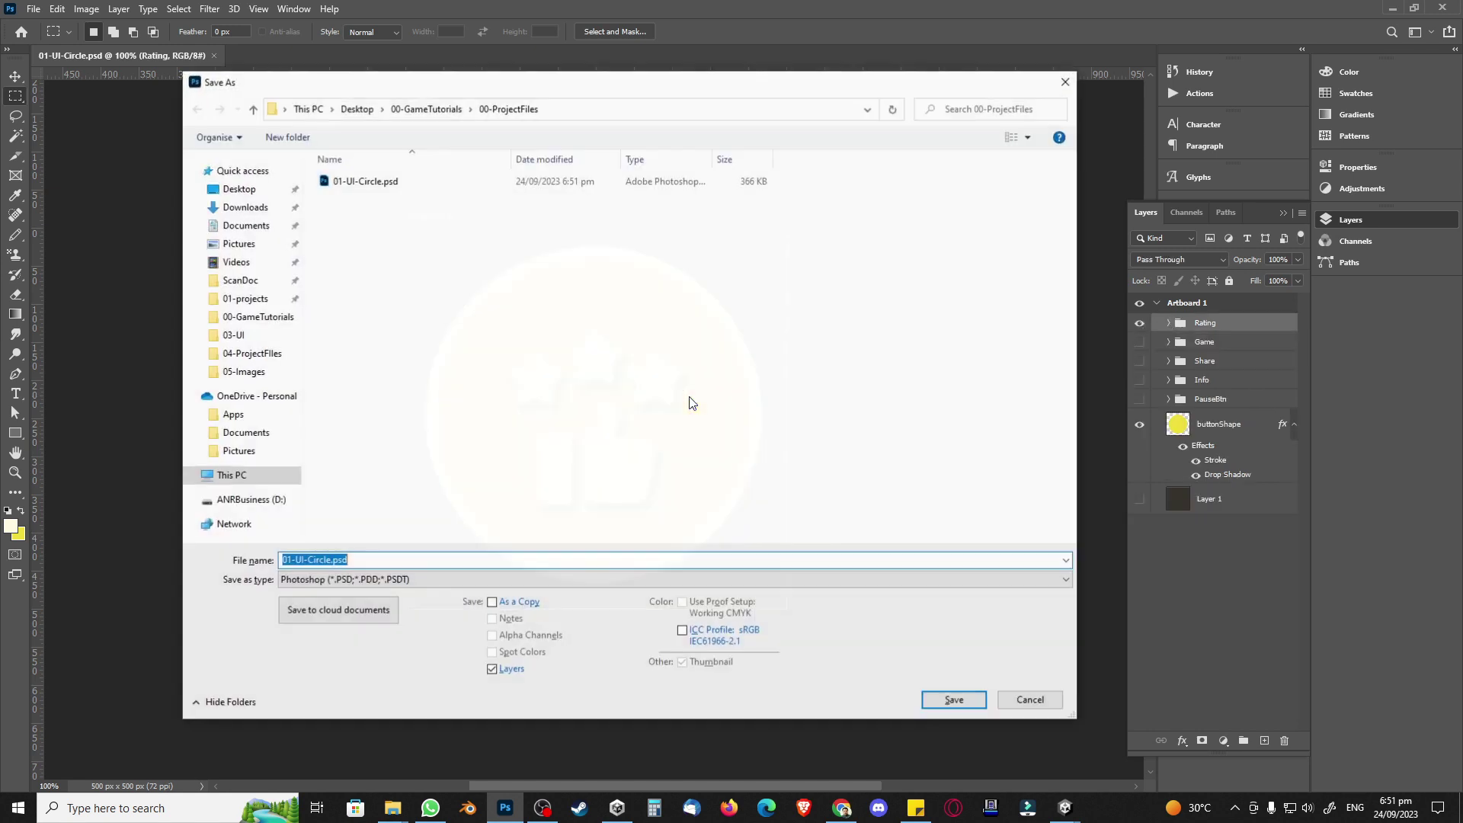
{"action": "left_click", "coordinate": [429, 110]}
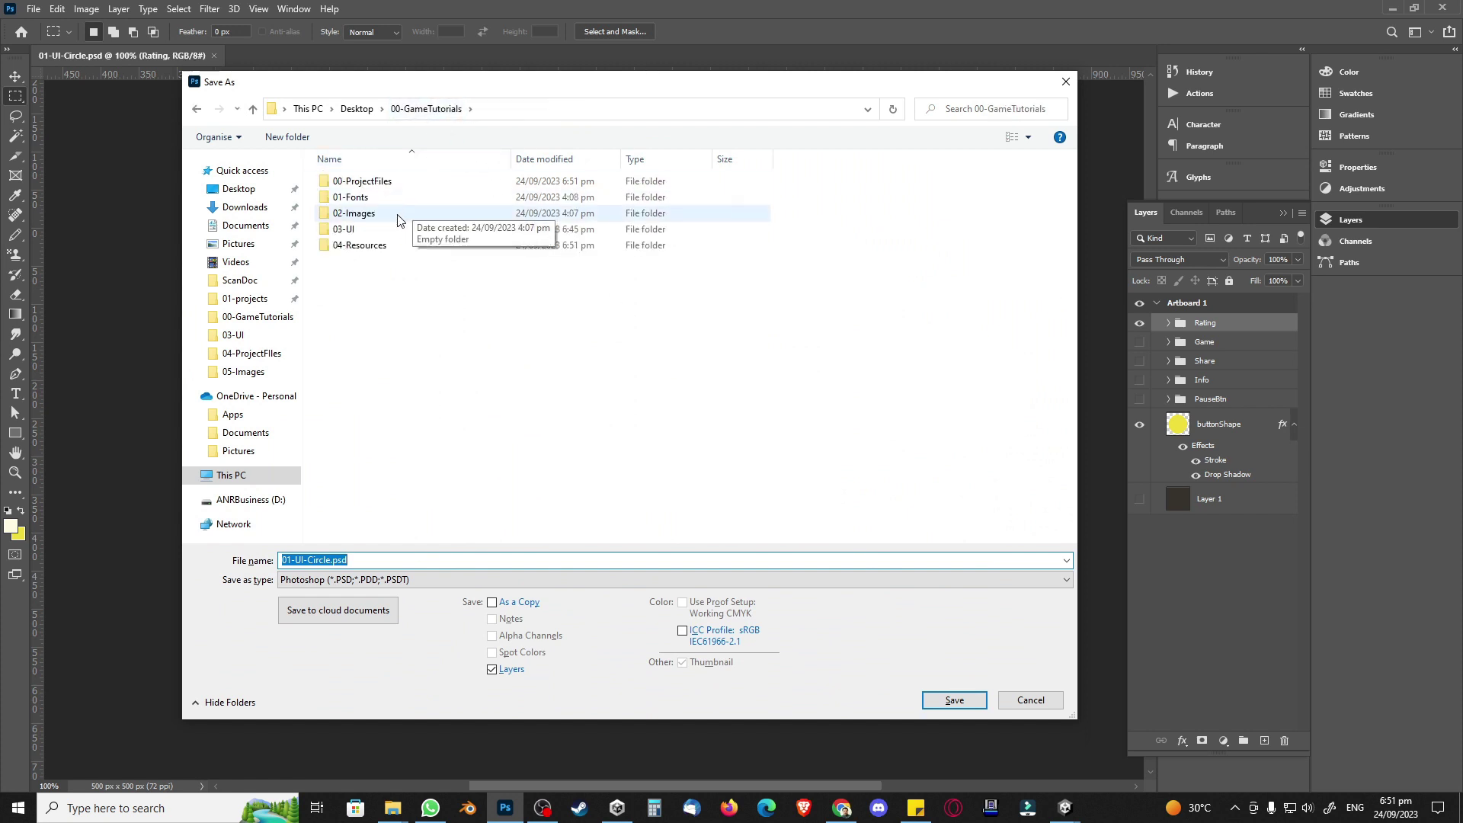
{"action": "double_click", "coordinate": [343, 230]}
{"action": "left_click", "coordinate": [343, 580]}
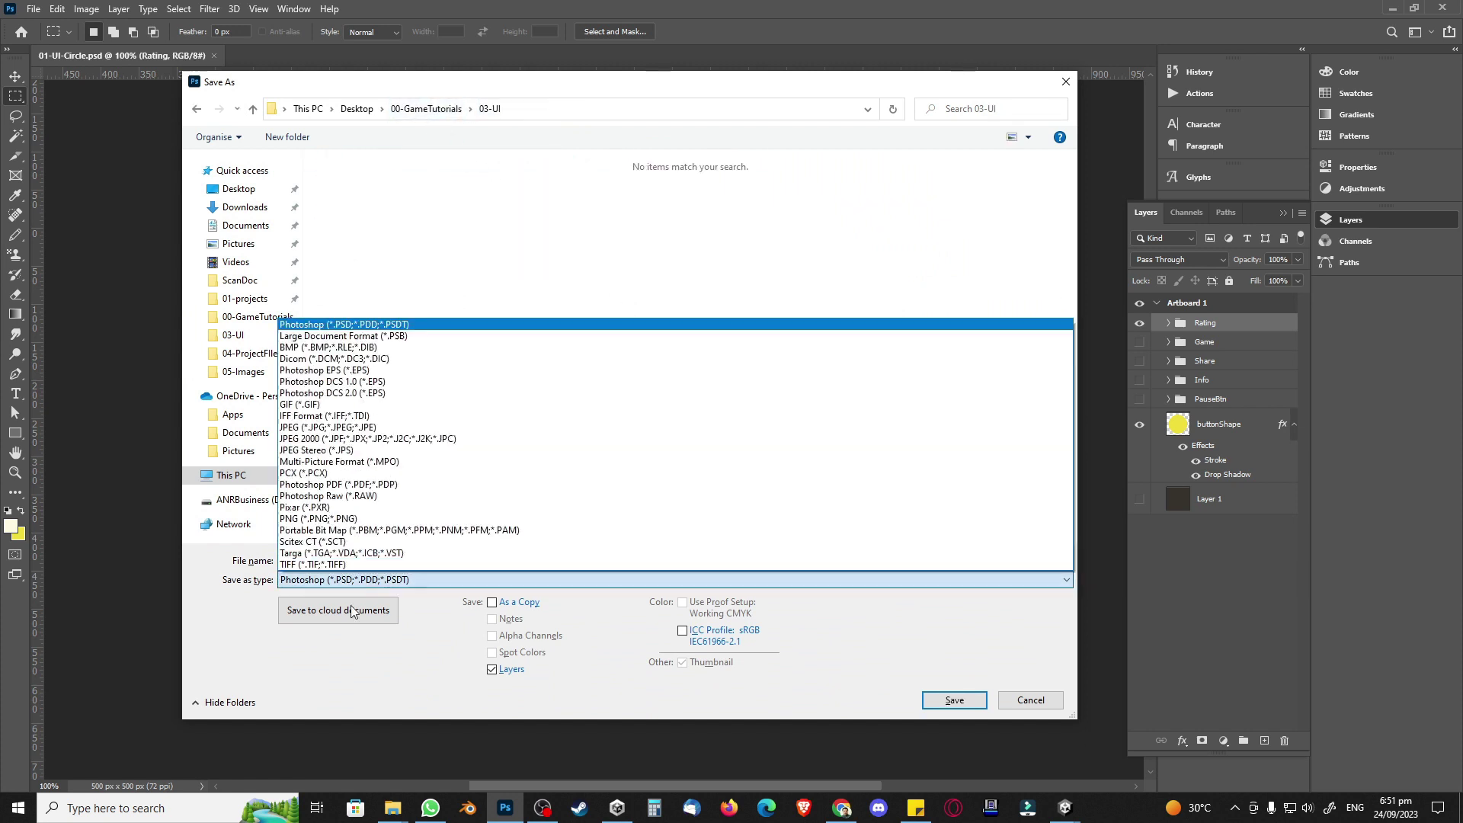
{"action": "left_click", "coordinate": [320, 520]}
{"action": "left_click", "coordinate": [358, 561]}
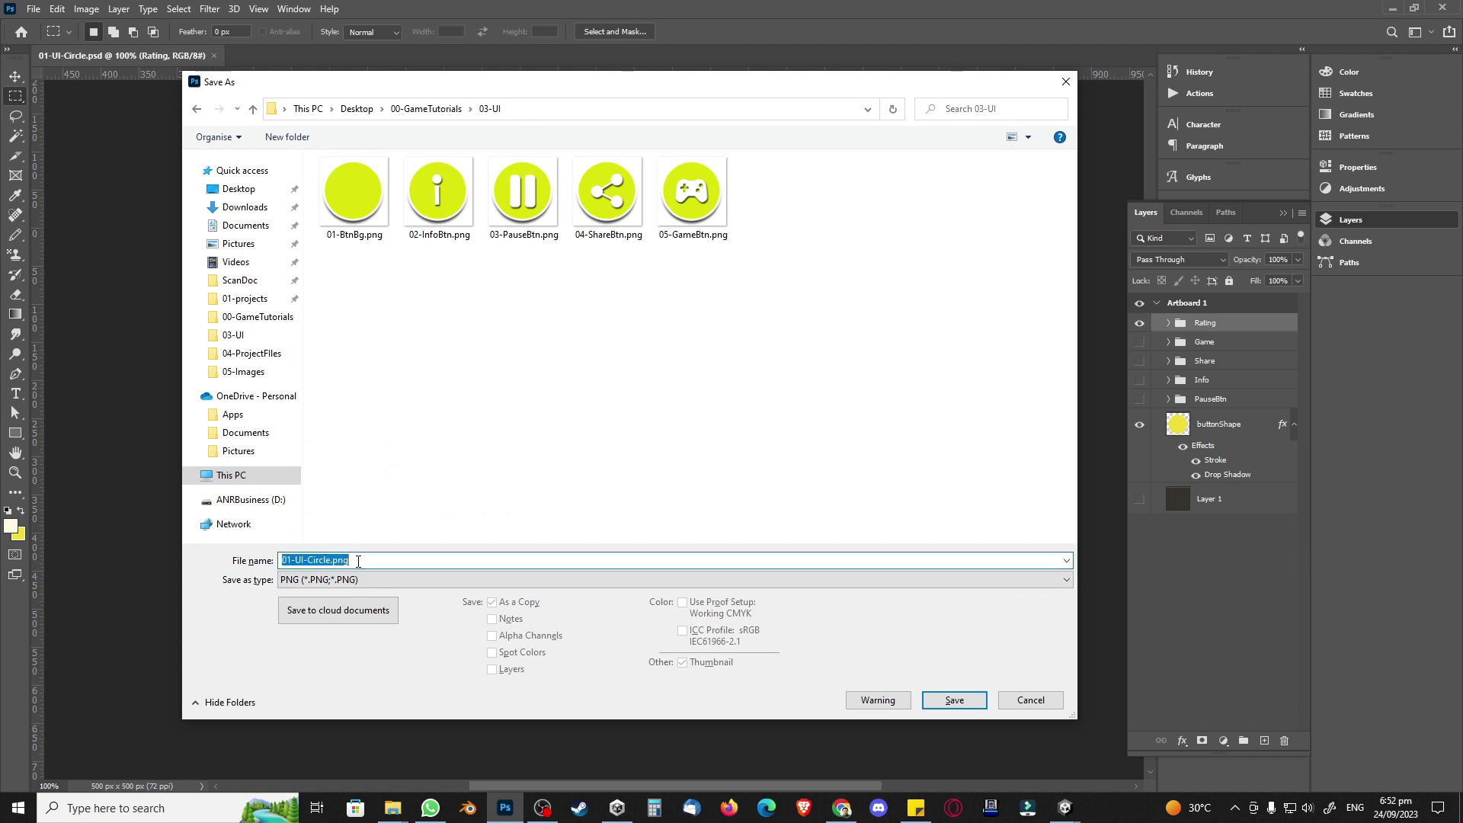
{"action": "type", "text": "06-RatingBtn"}
{"action": "key", "text": "Return"}
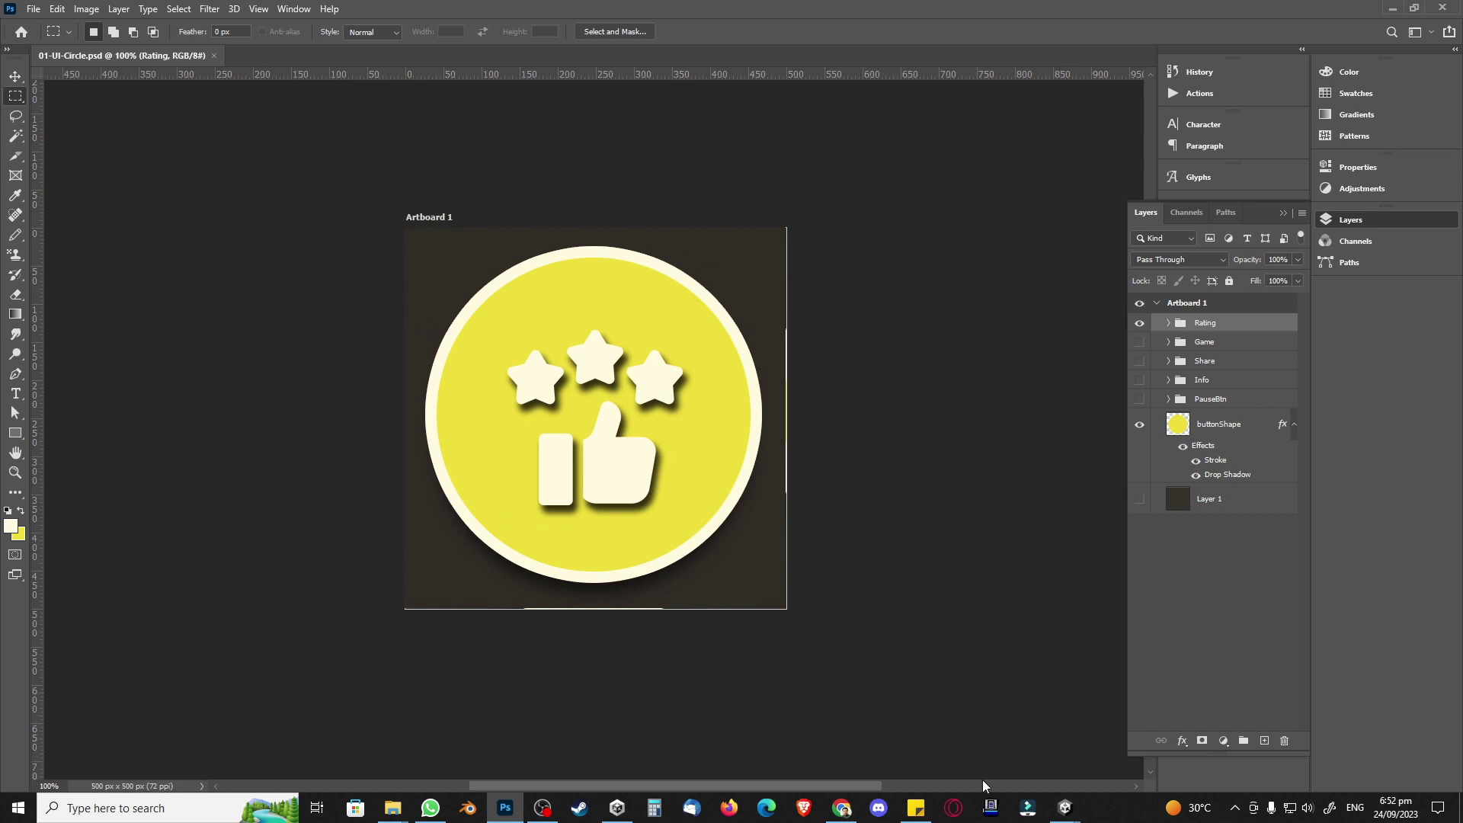
Step: Switch to Unity and import 06-RatingBtn.png from the 03-UI folder into Assets > Media > UI
{"action": "mouse_move", "coordinate": [1065, 806]}
{"action": "left_click", "coordinate": [1099, 753]}
{"action": "mouse_move", "coordinate": [401, 815]}
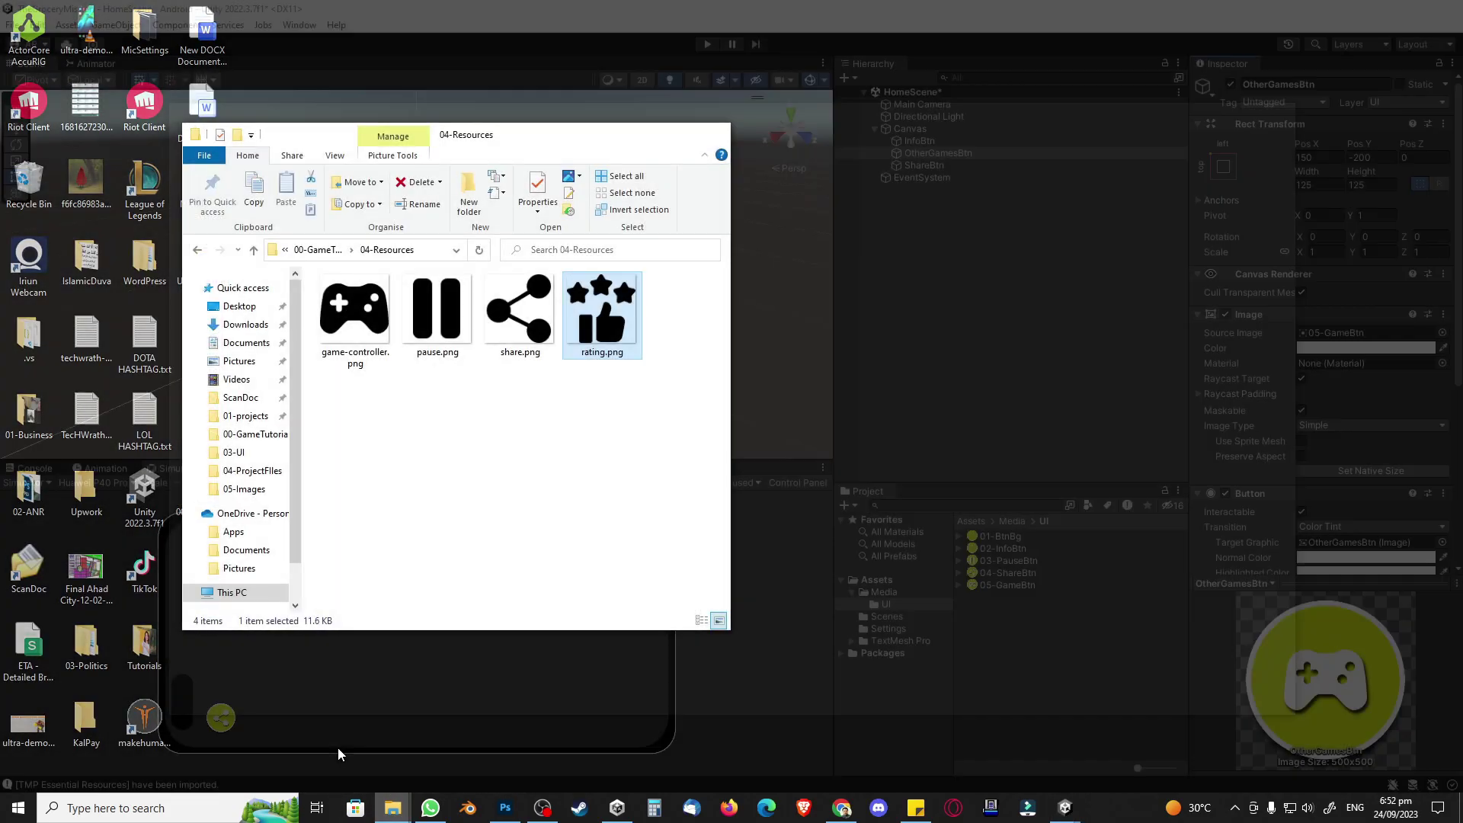
{"action": "left_click", "coordinate": [337, 747]}
{"action": "left_click", "coordinate": [314, 249]}
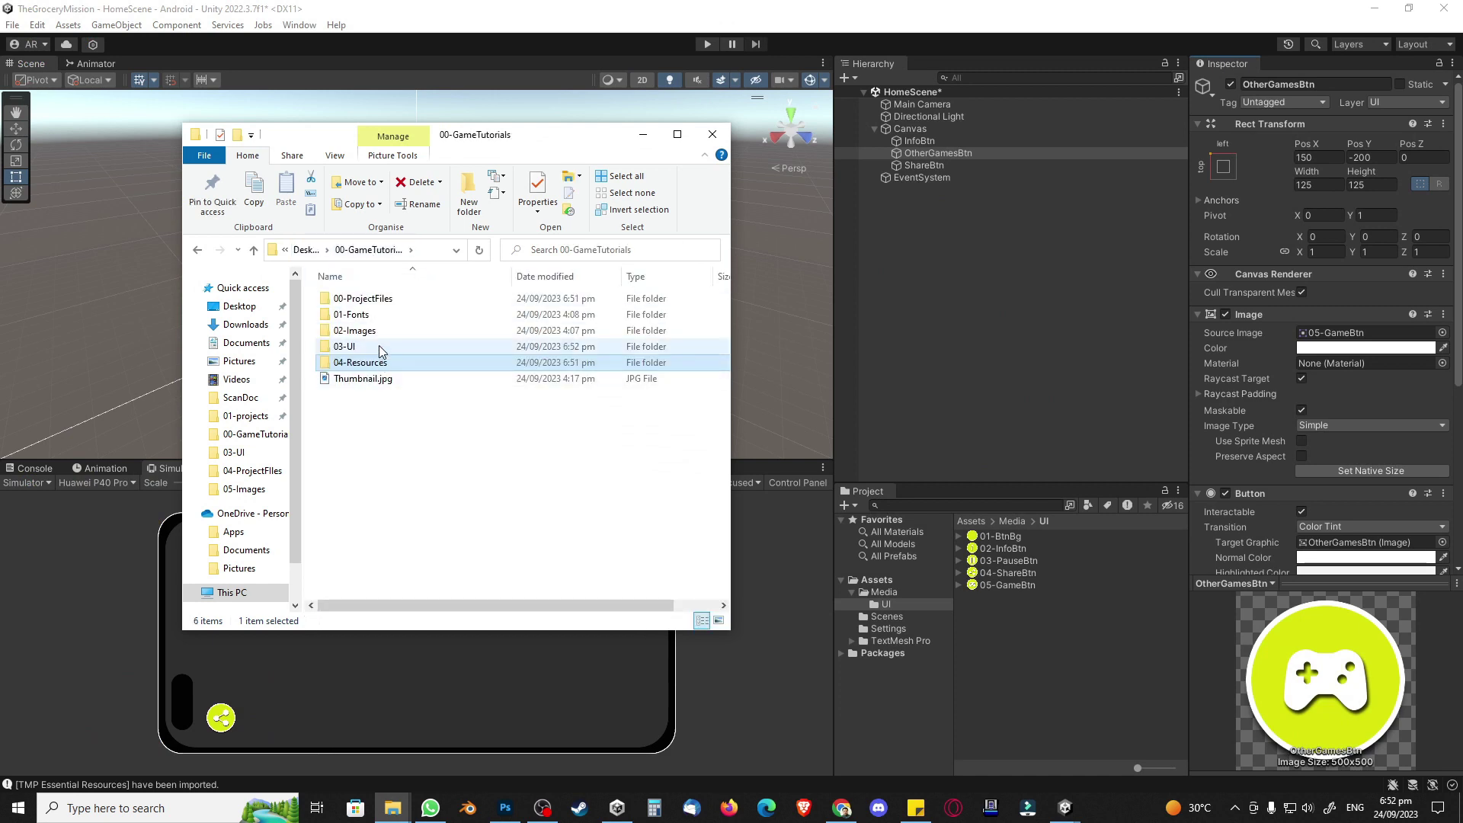
{"action": "double_click", "coordinate": [378, 356]}
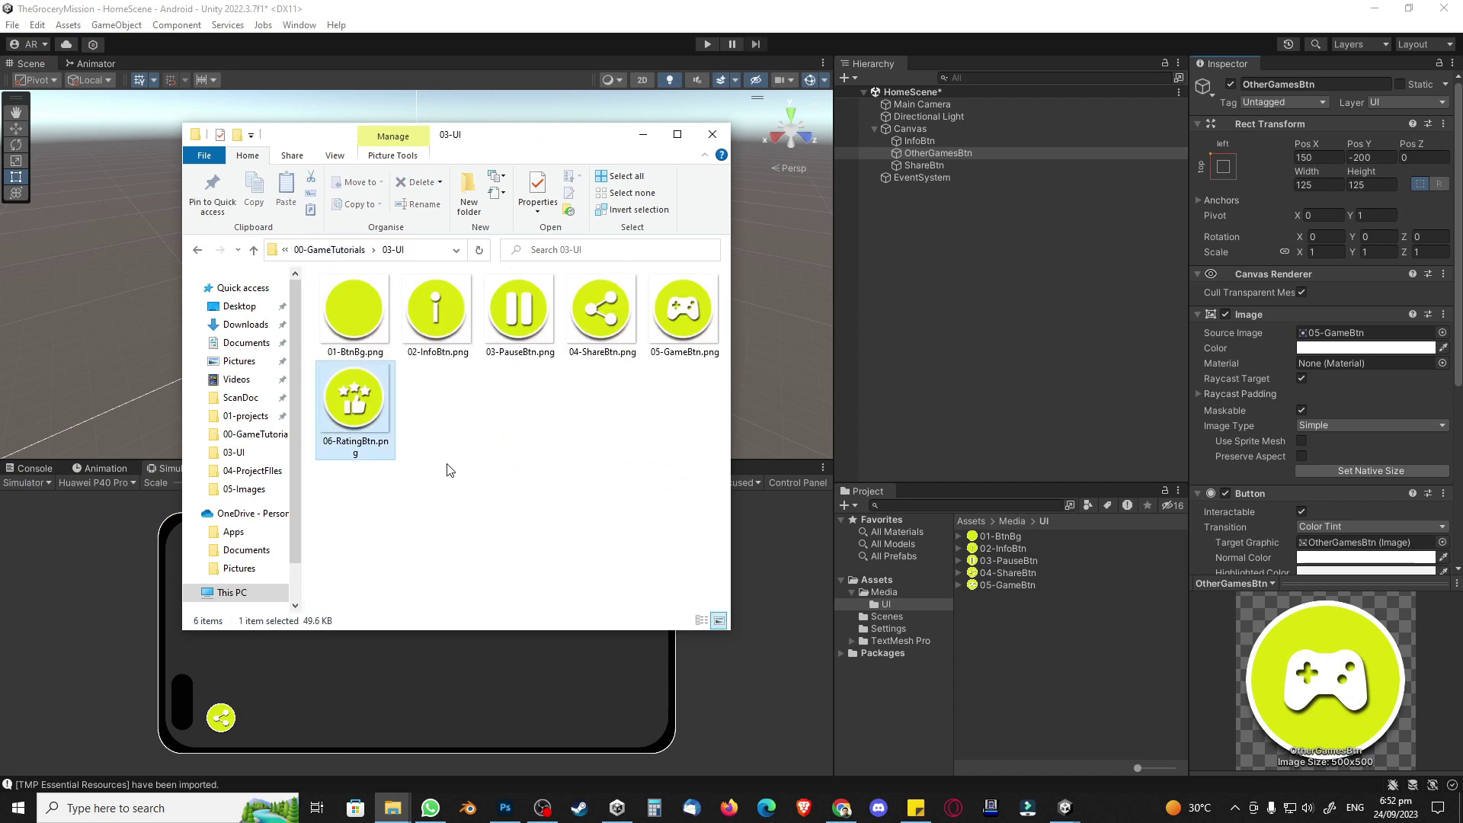
{"action": "left_click_drag", "start_coordinate": [1019, 660], "coordinate": [1015, 655]}
Step: Set the texture type of 06-RatingBtn to Sprite (2D and UI) and apply the import settings
{"action": "left_click", "coordinate": [1000, 597]}
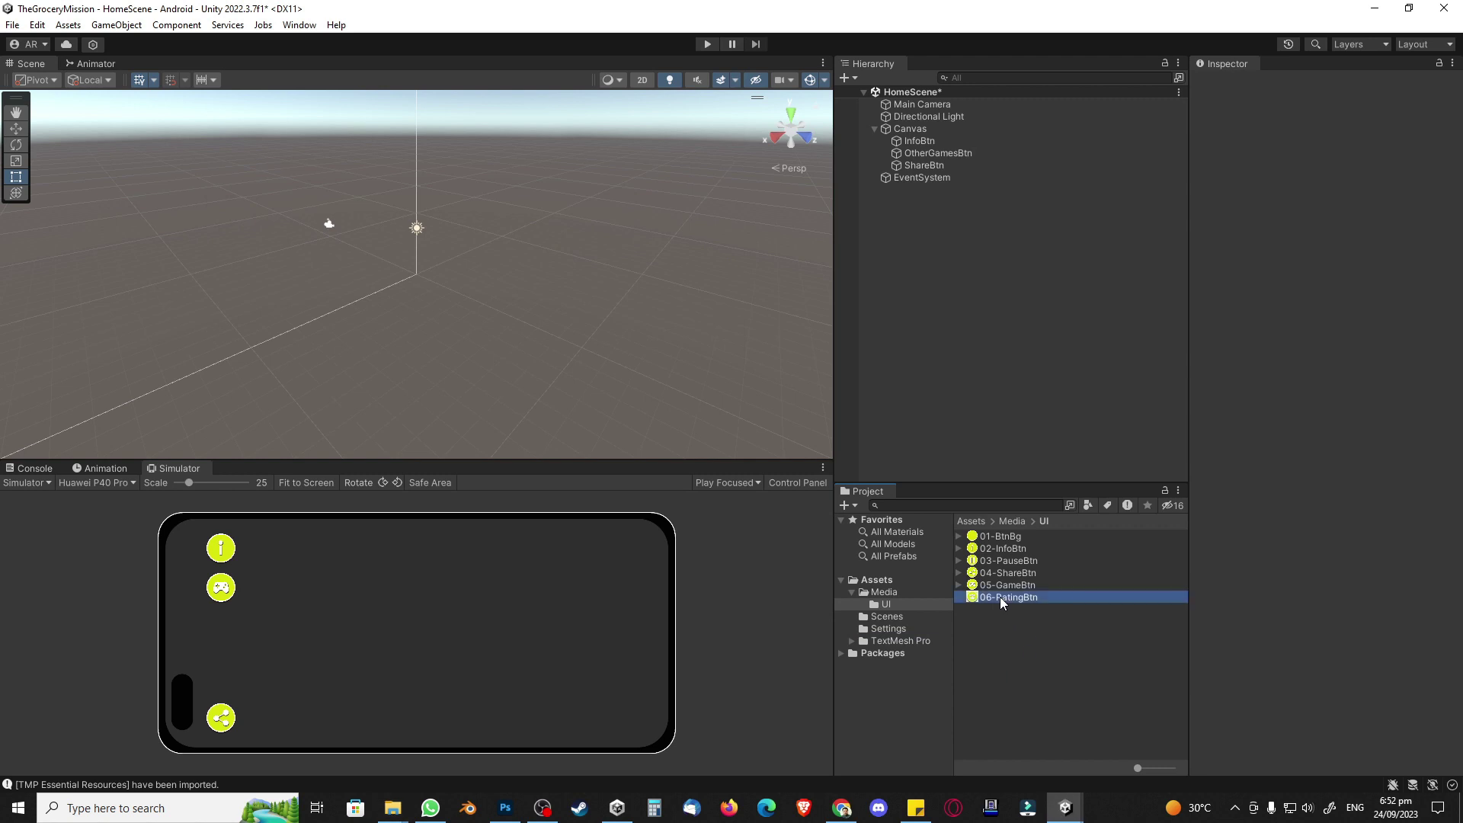
{"action": "left_click", "coordinate": [1328, 131]}
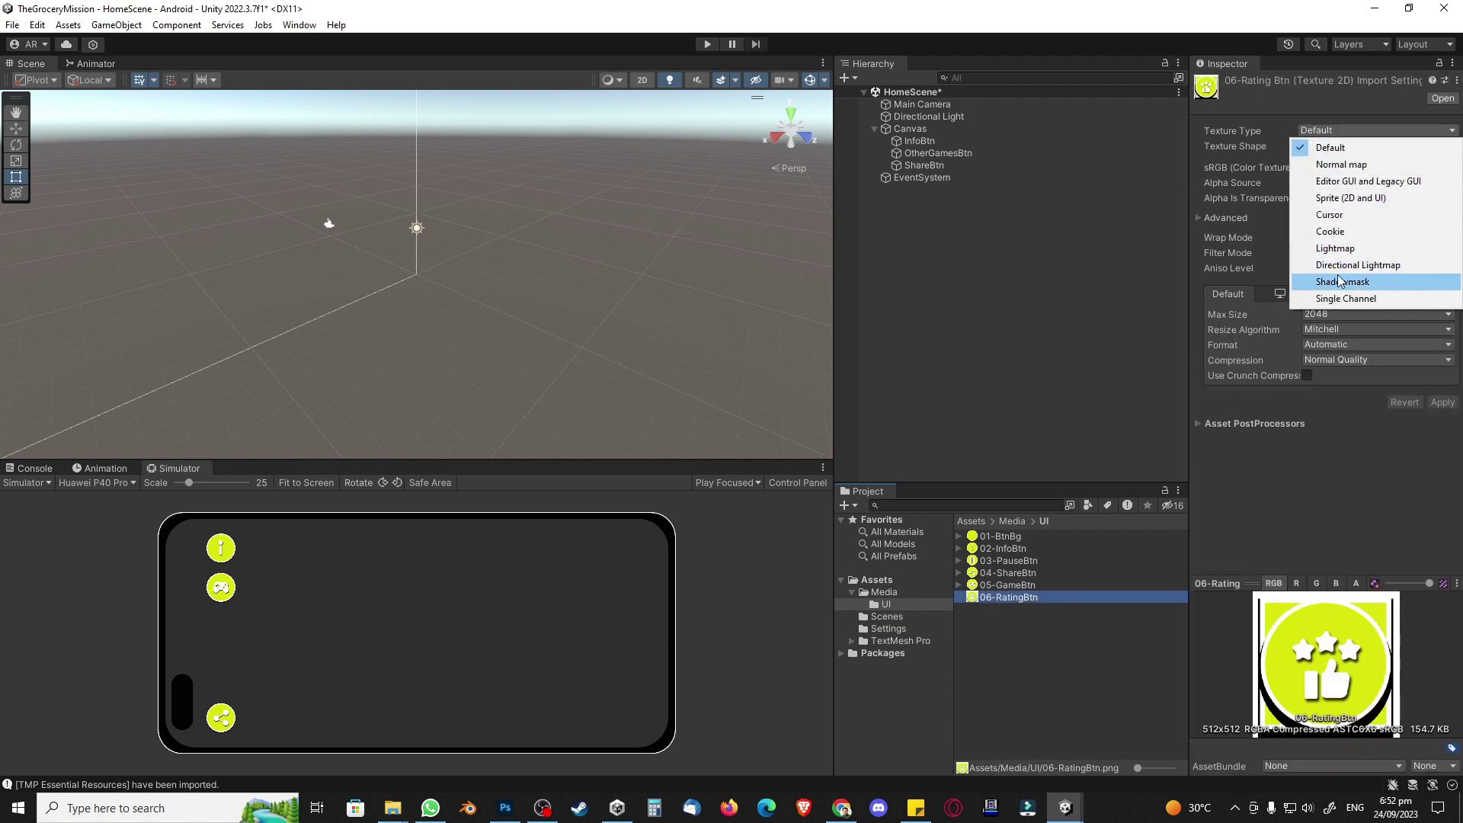
{"action": "left_click", "coordinate": [1360, 197]}
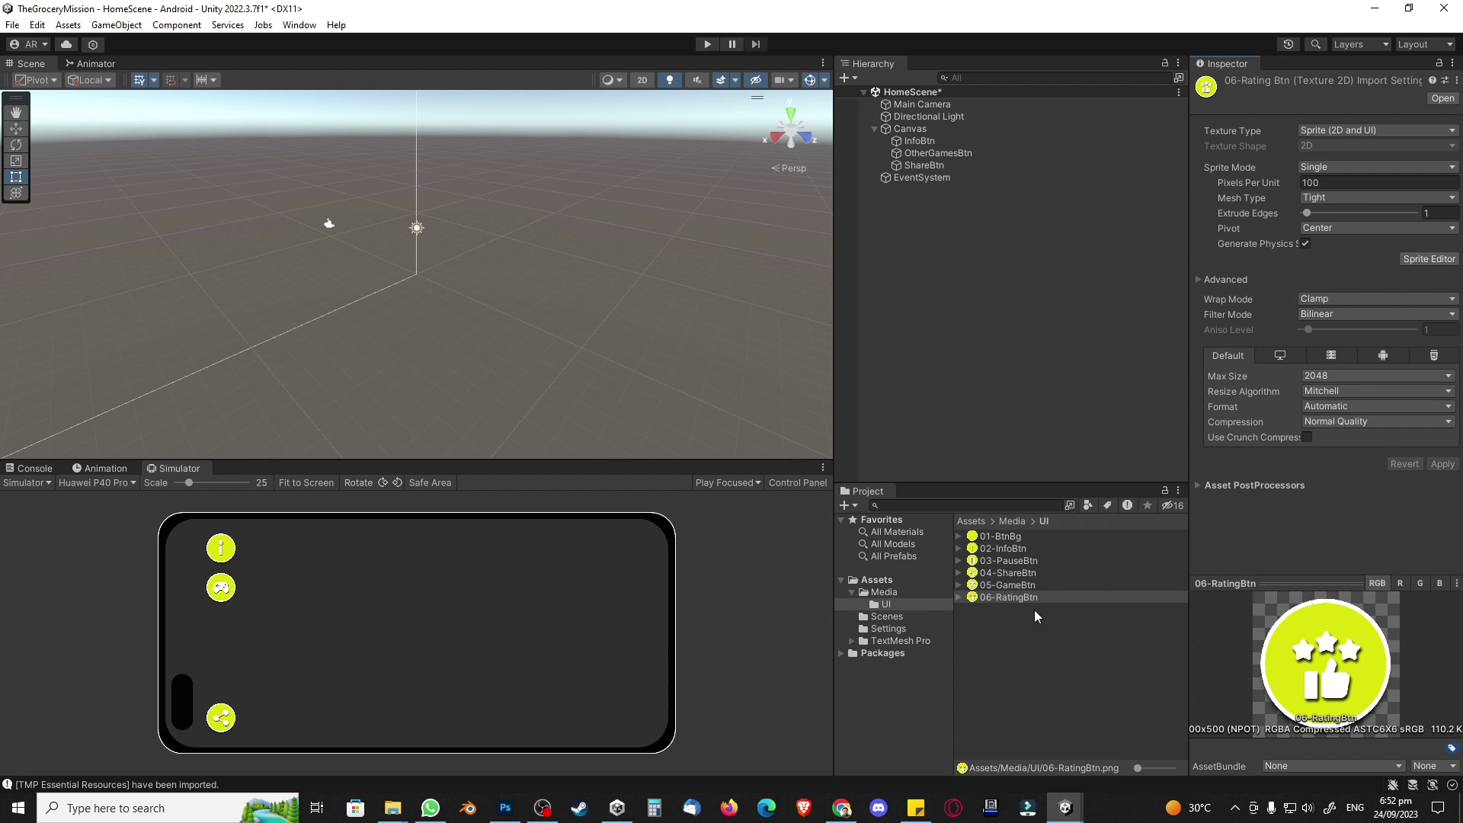
{"action": "left_click", "coordinate": [938, 203]}
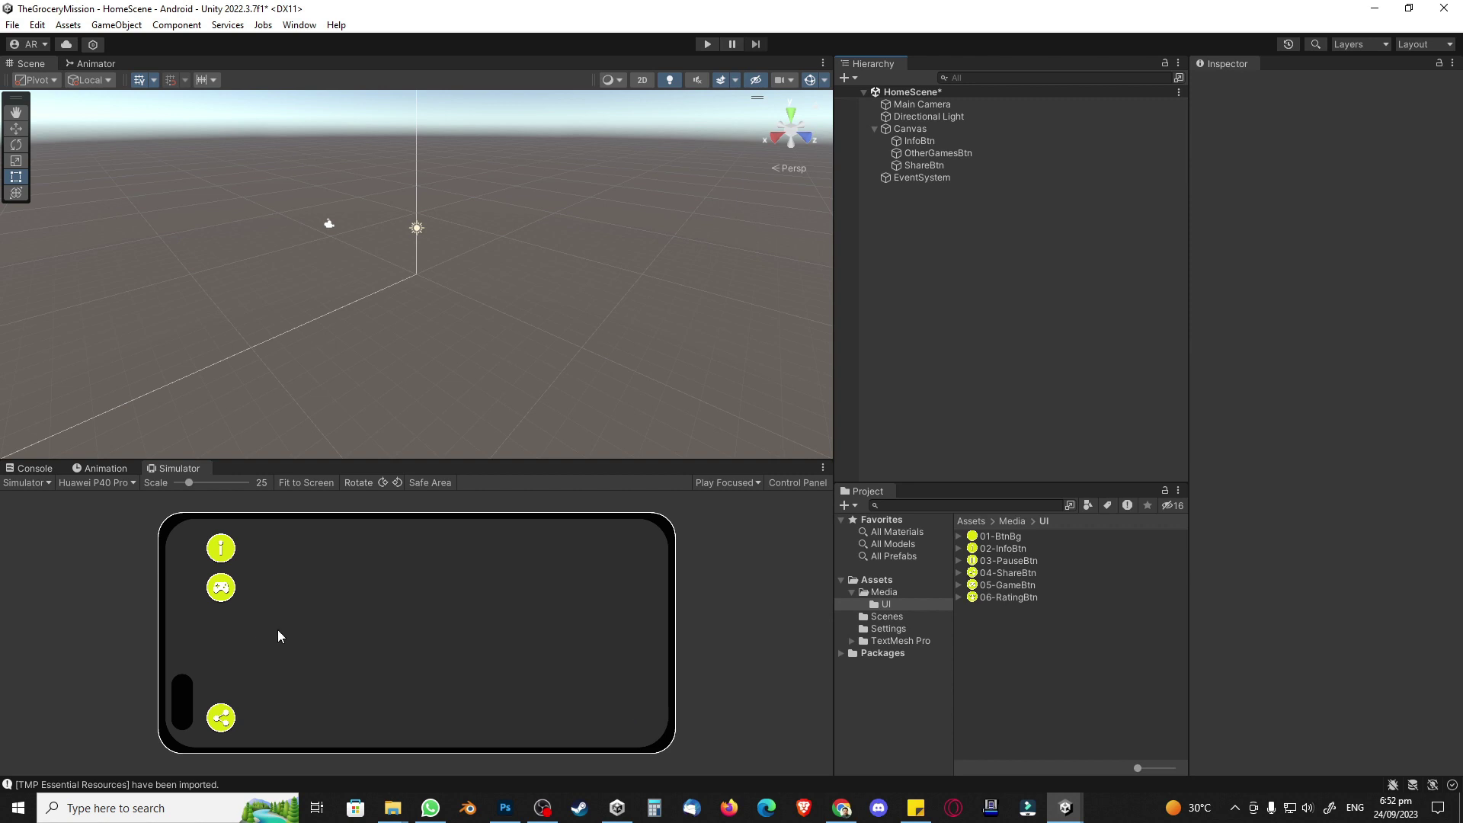
Step: Duplicate OtherGamesBtn on the Canvas and rename the copy RatingBtn
{"action": "left_click", "coordinate": [926, 154]}
{"action": "key", "text": "ctrl+d"}
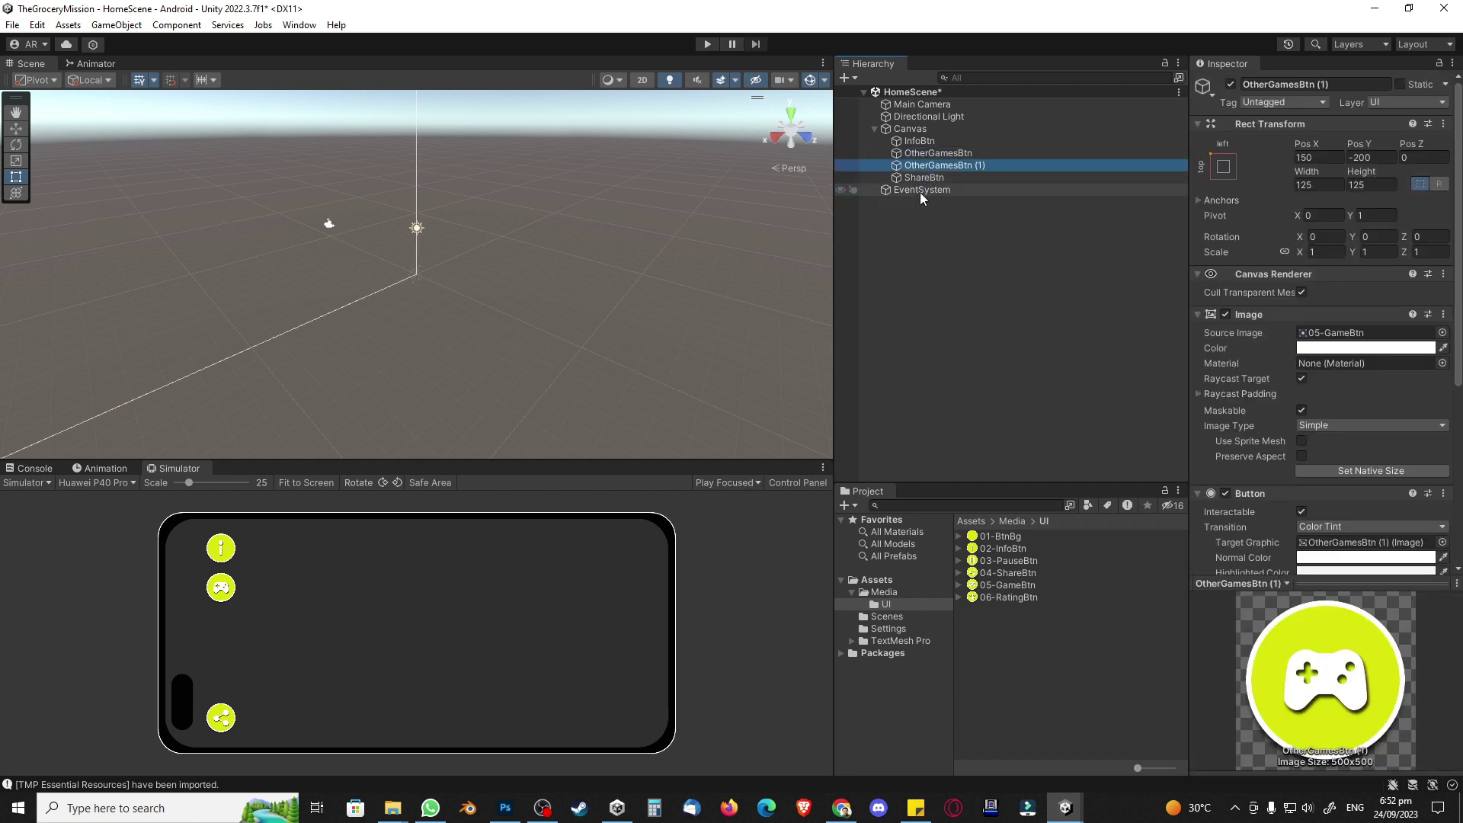
{"action": "key", "text": "F2"}
{"action": "type", "text": "RatingBt"}
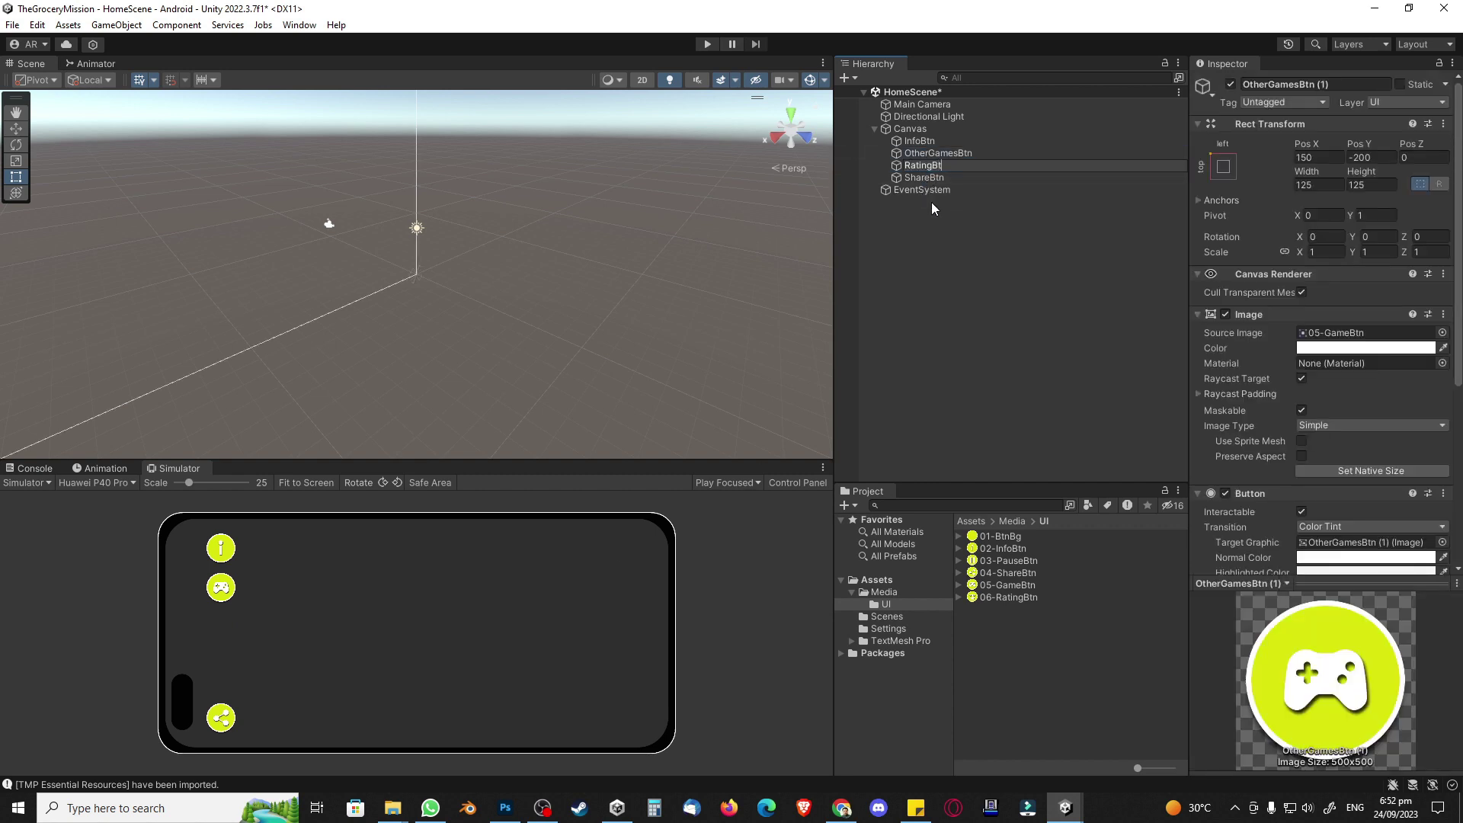
{"action": "type", "text": "n"}
{"action": "key", "text": "Return"}
Step: Place RatingBtn below OtherGamesBtn by setting its Pos Y to -350
{"action": "left_click", "coordinate": [1385, 157]}
{"action": "type", "text": "-300"}
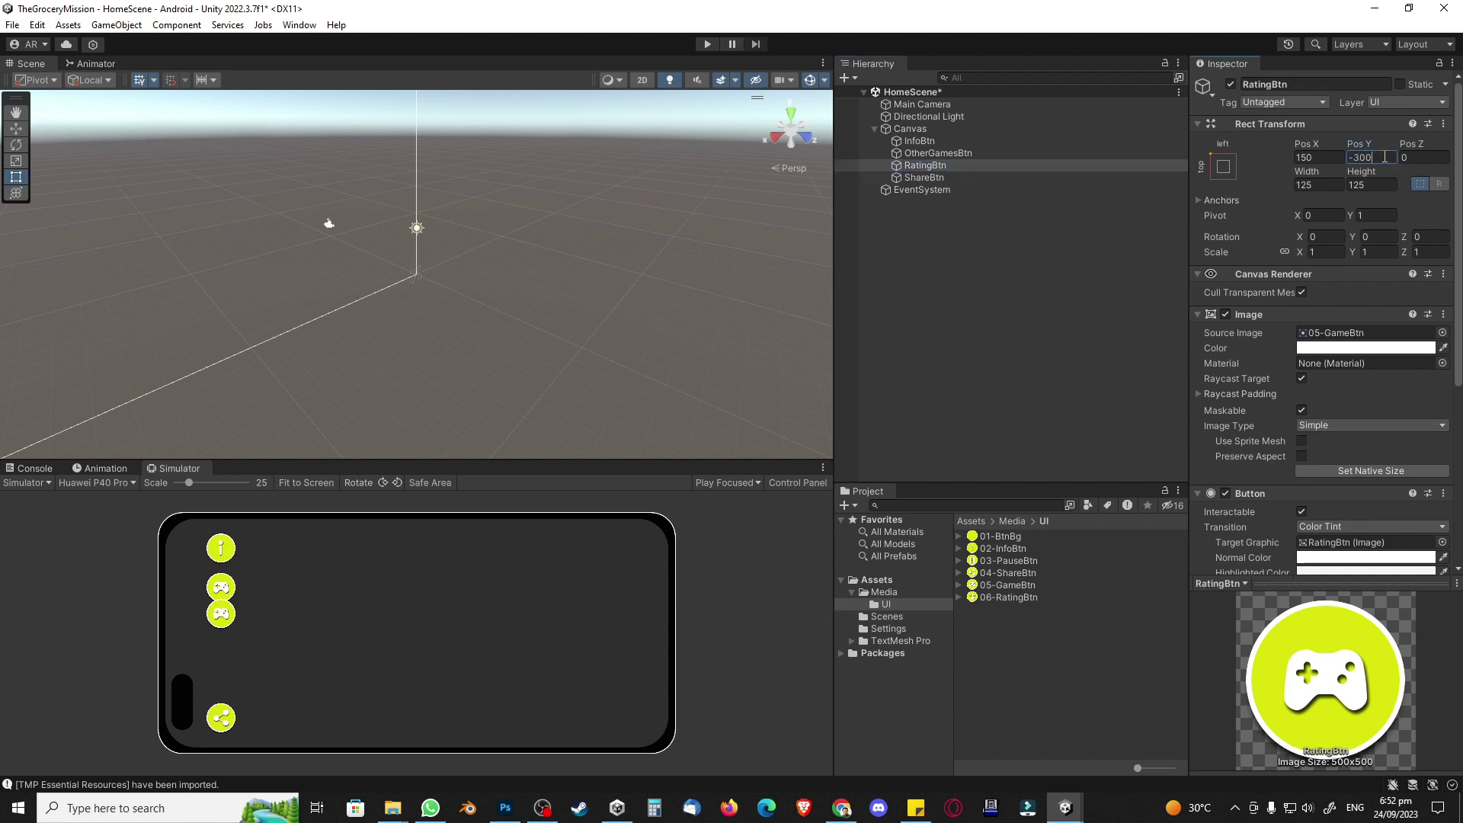
{"action": "key", "text": "BackSpace"}
{"action": "key", "text": "BackSpace"}
{"action": "type", "text": "50"}
{"action": "left_click", "coordinate": [954, 272]}
Step: Assign the 06-RatingBtn sprite as the source image of RatingBtn
{"action": "left_click", "coordinate": [944, 165]}
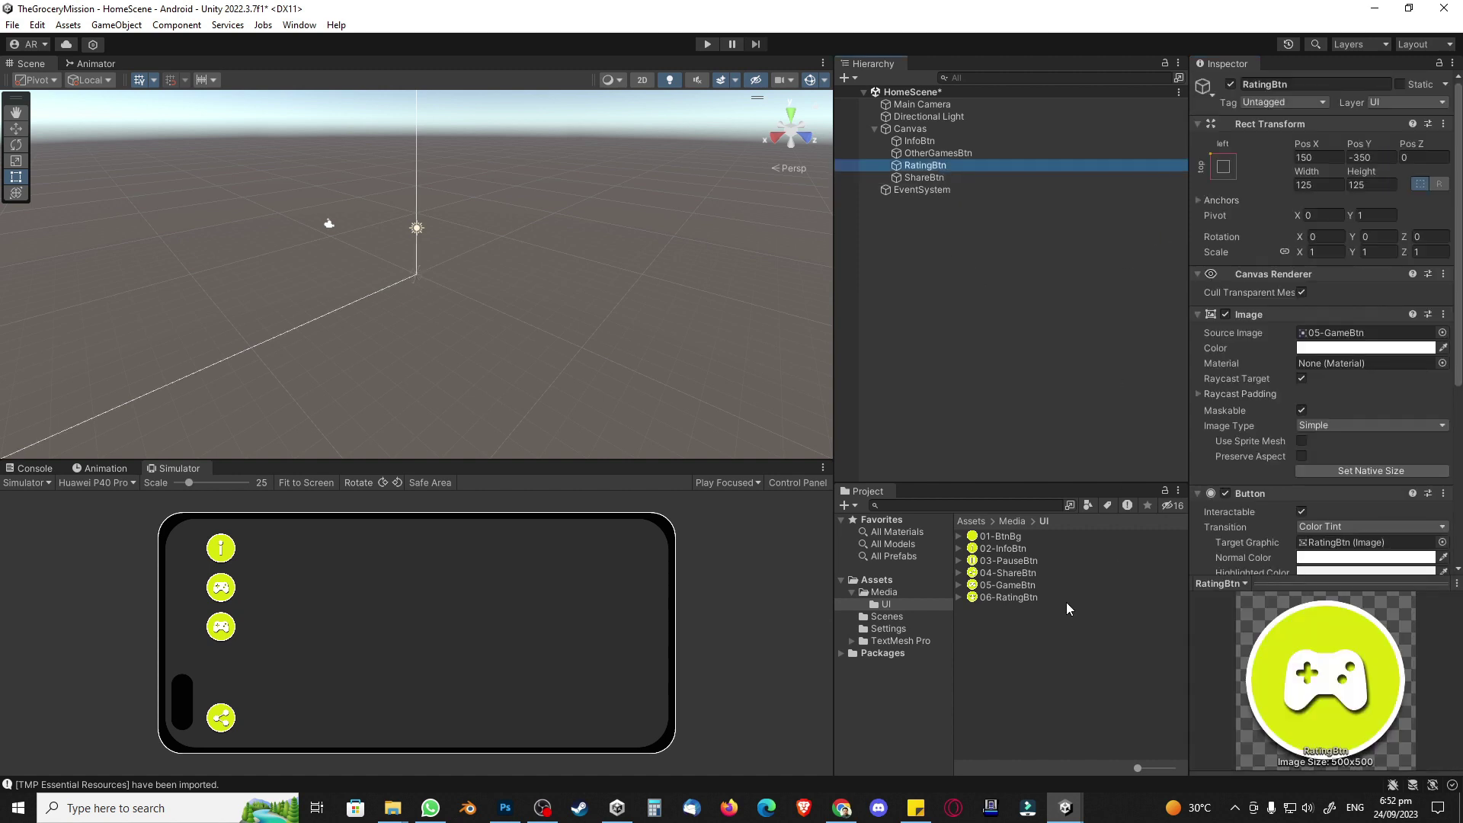
{"action": "left_click_drag", "start_coordinate": [1034, 598], "coordinate": [1333, 333]}
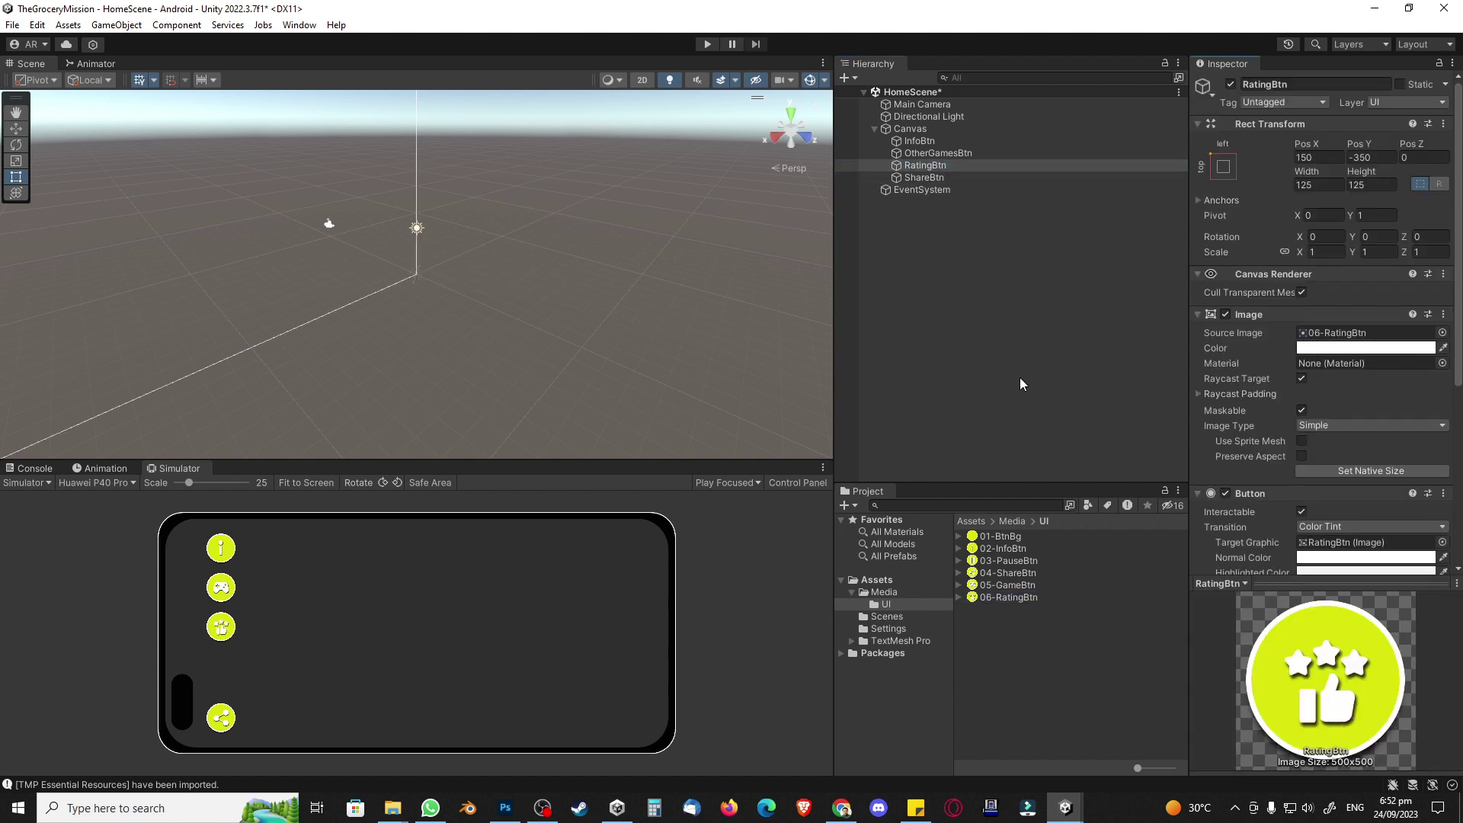
Step: Add a TextMeshPro button to the Canvas and rename it PlayBtn
{"action": "left_click", "coordinate": [977, 377]}
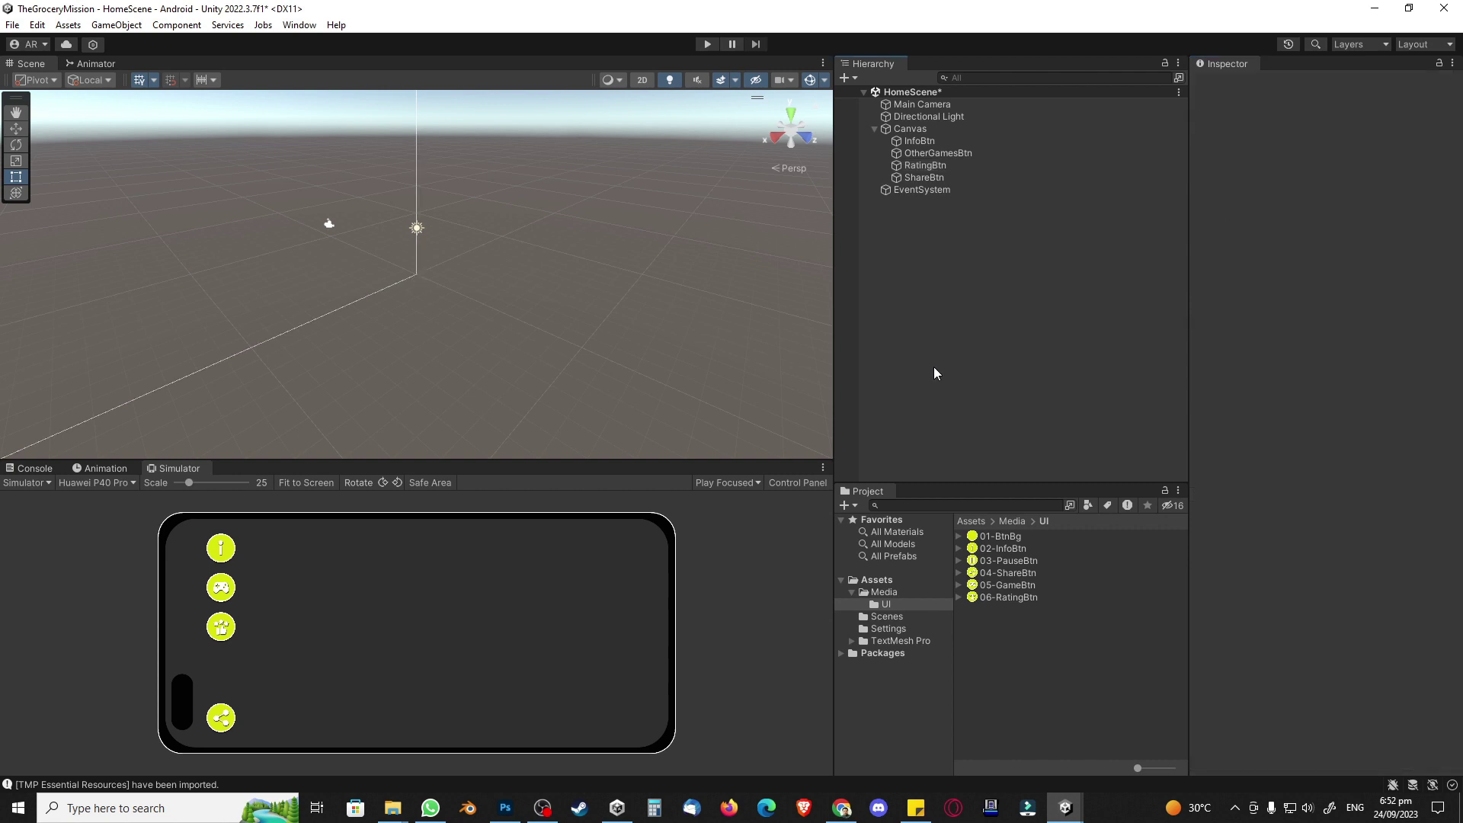
{"action": "left_click", "coordinate": [913, 130]}
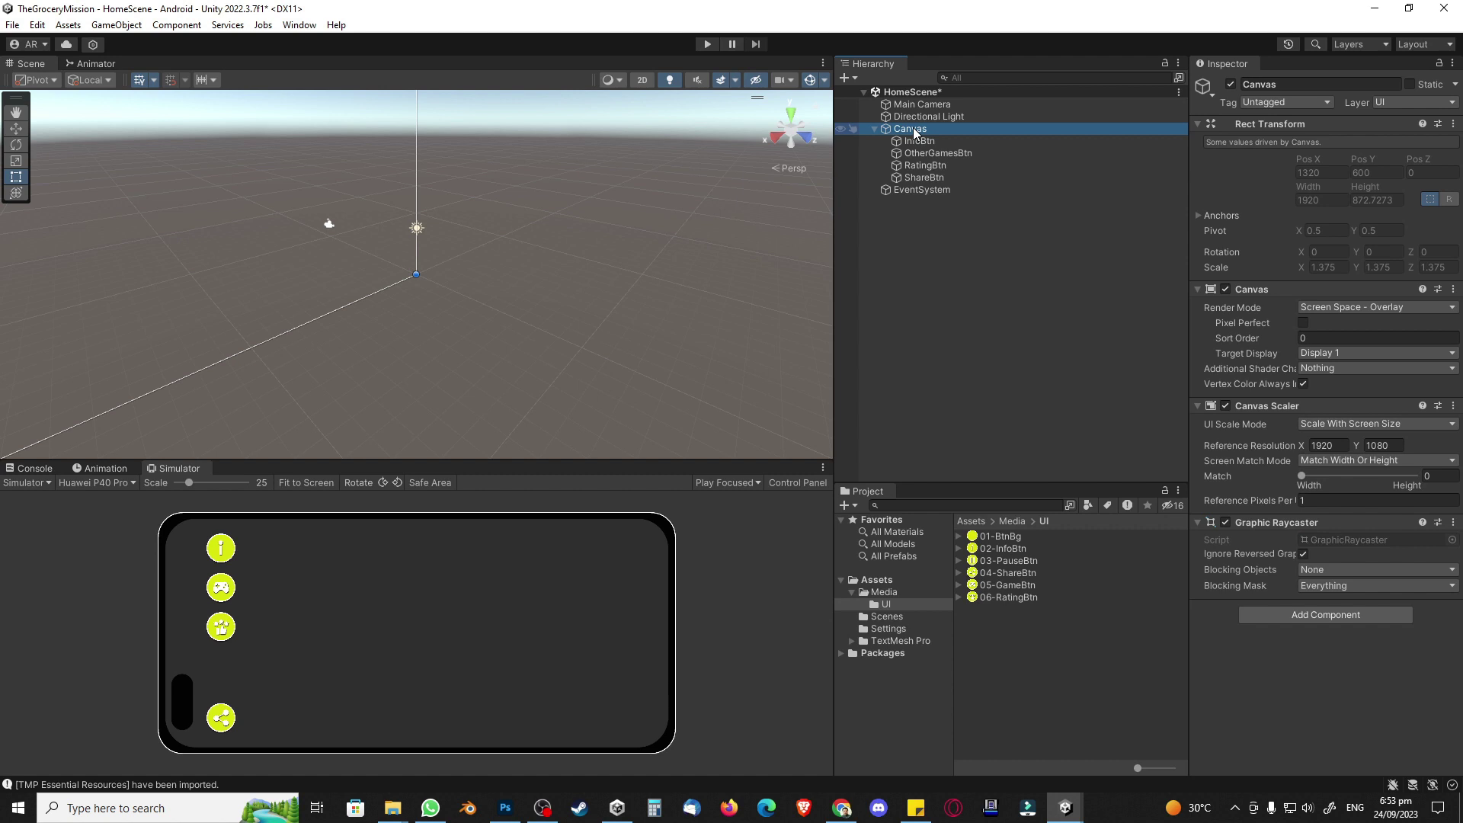
{"action": "right_click", "coordinate": [913, 126]}
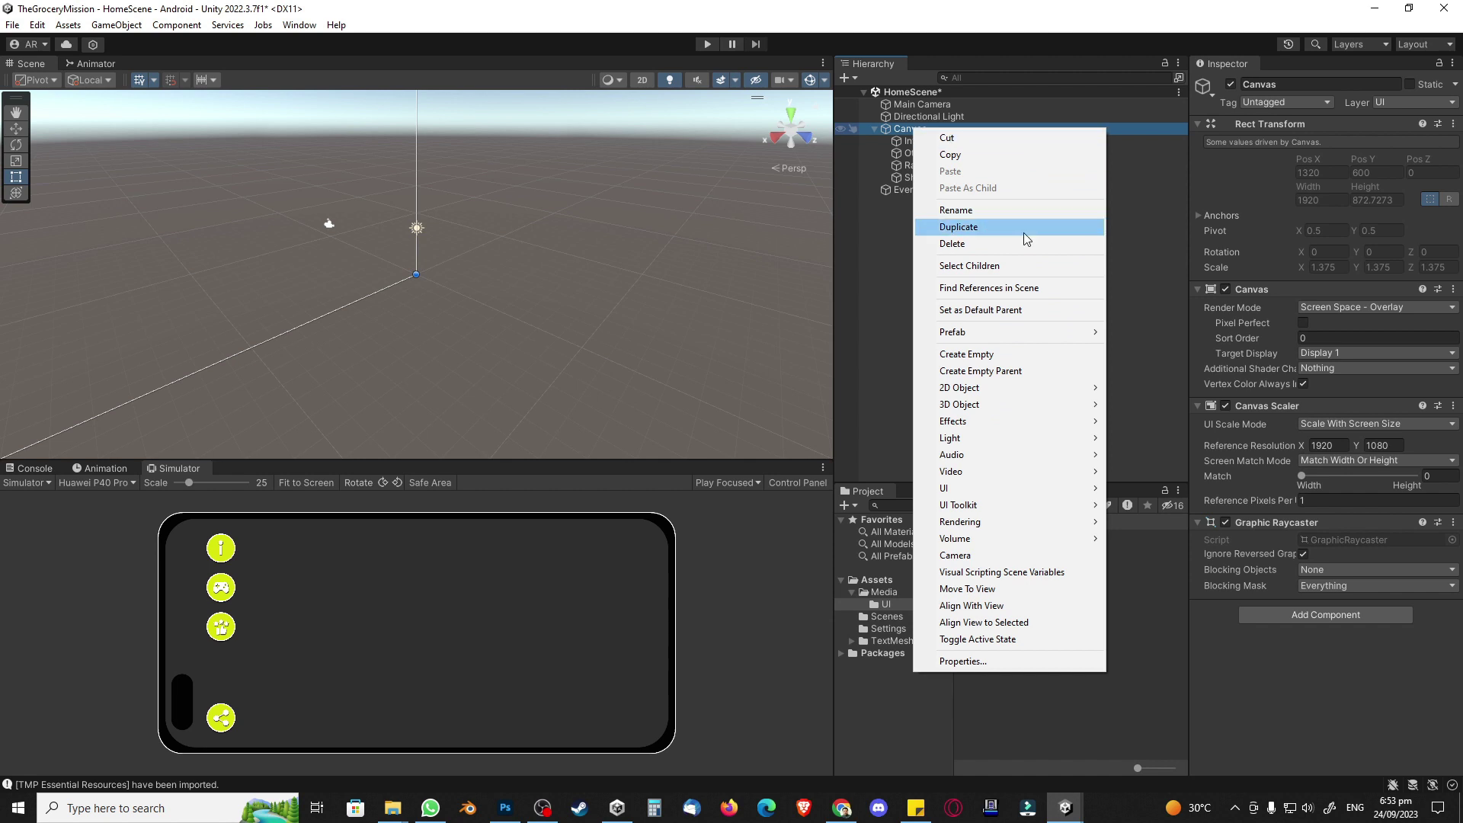
{"action": "mouse_move", "coordinate": [1045, 332]}
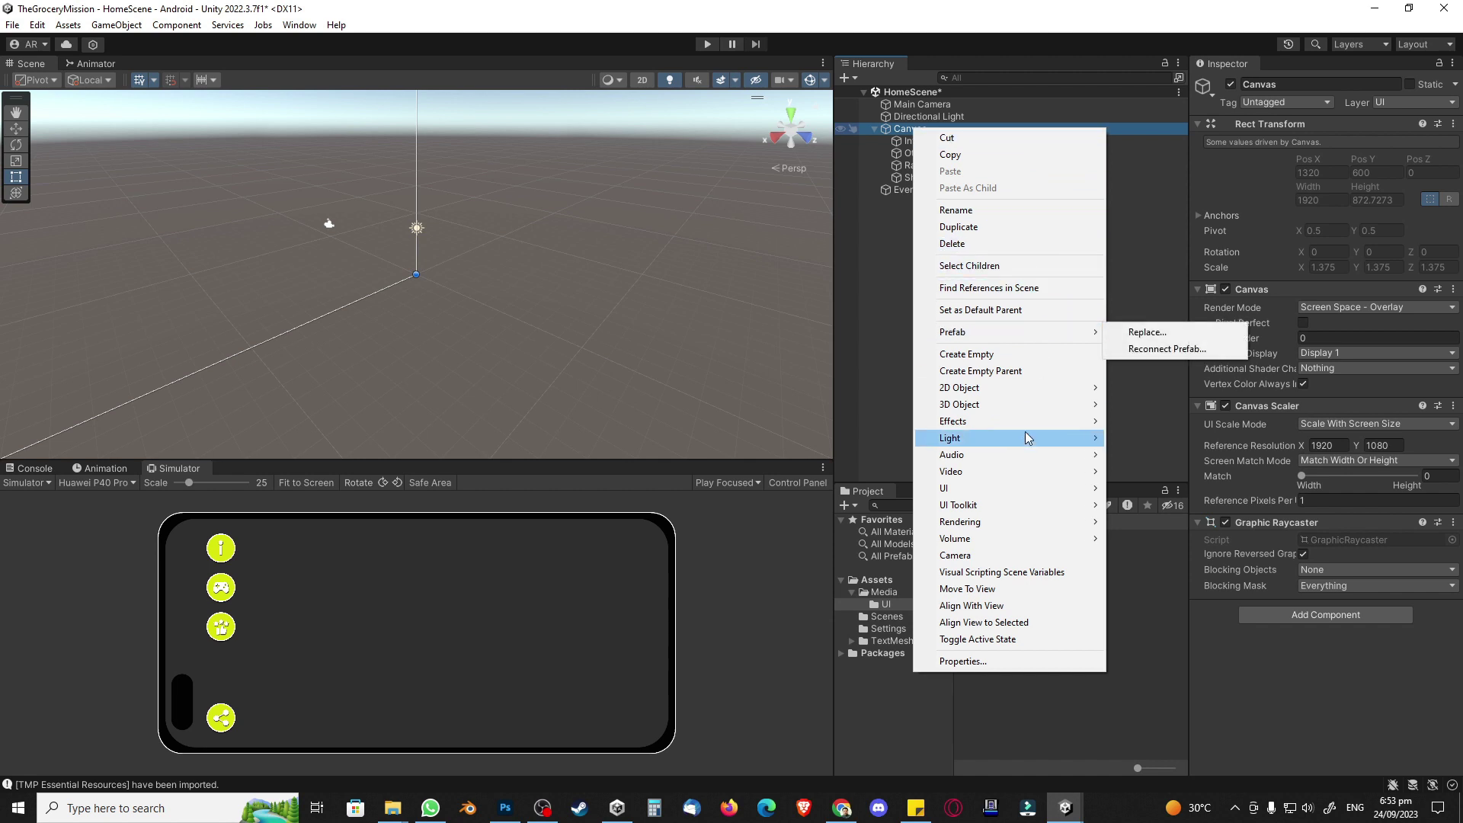
{"action": "mouse_move", "coordinate": [1023, 488]}
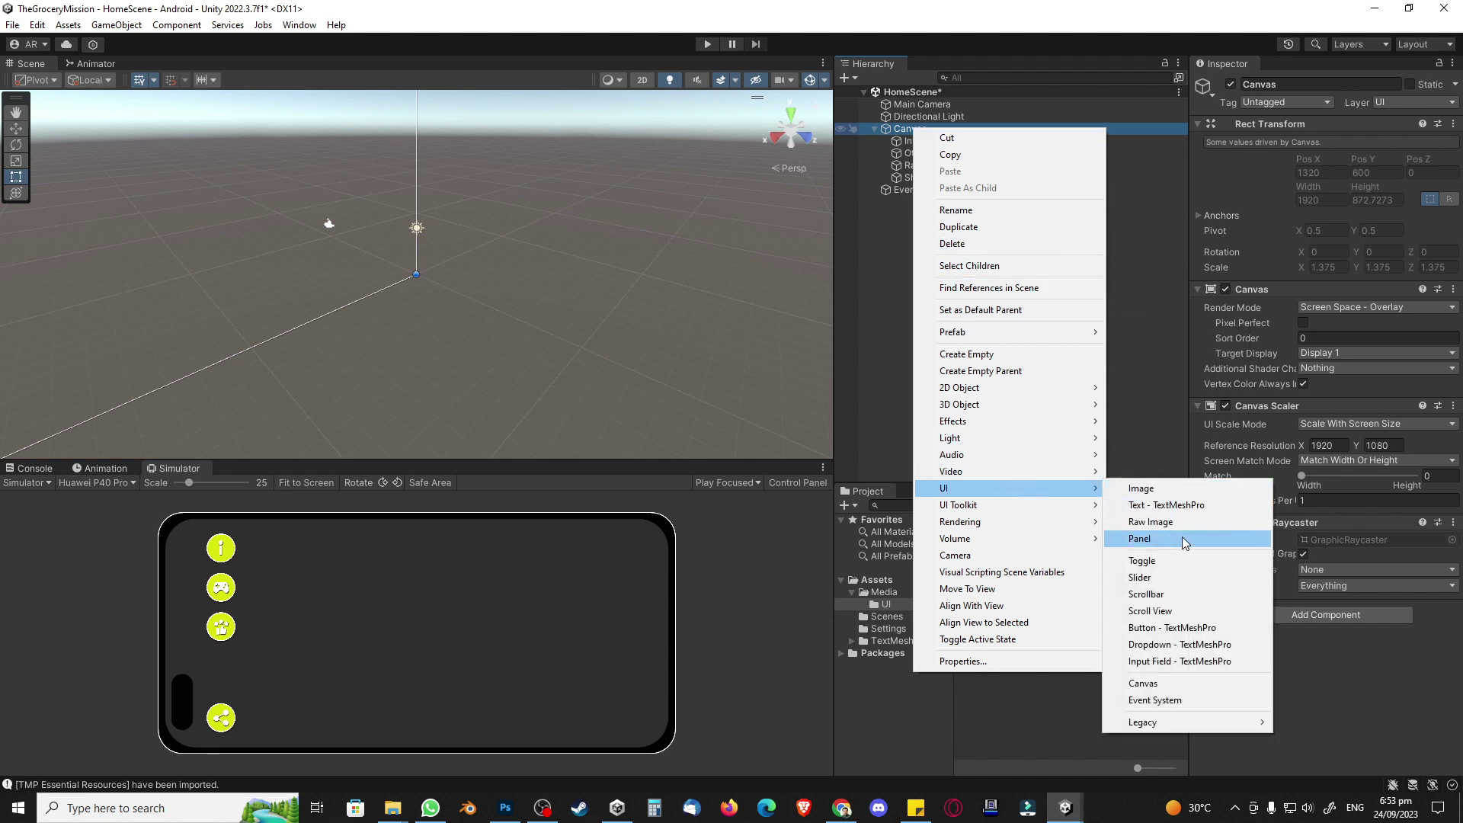
{"action": "left_click", "coordinate": [1173, 626]}
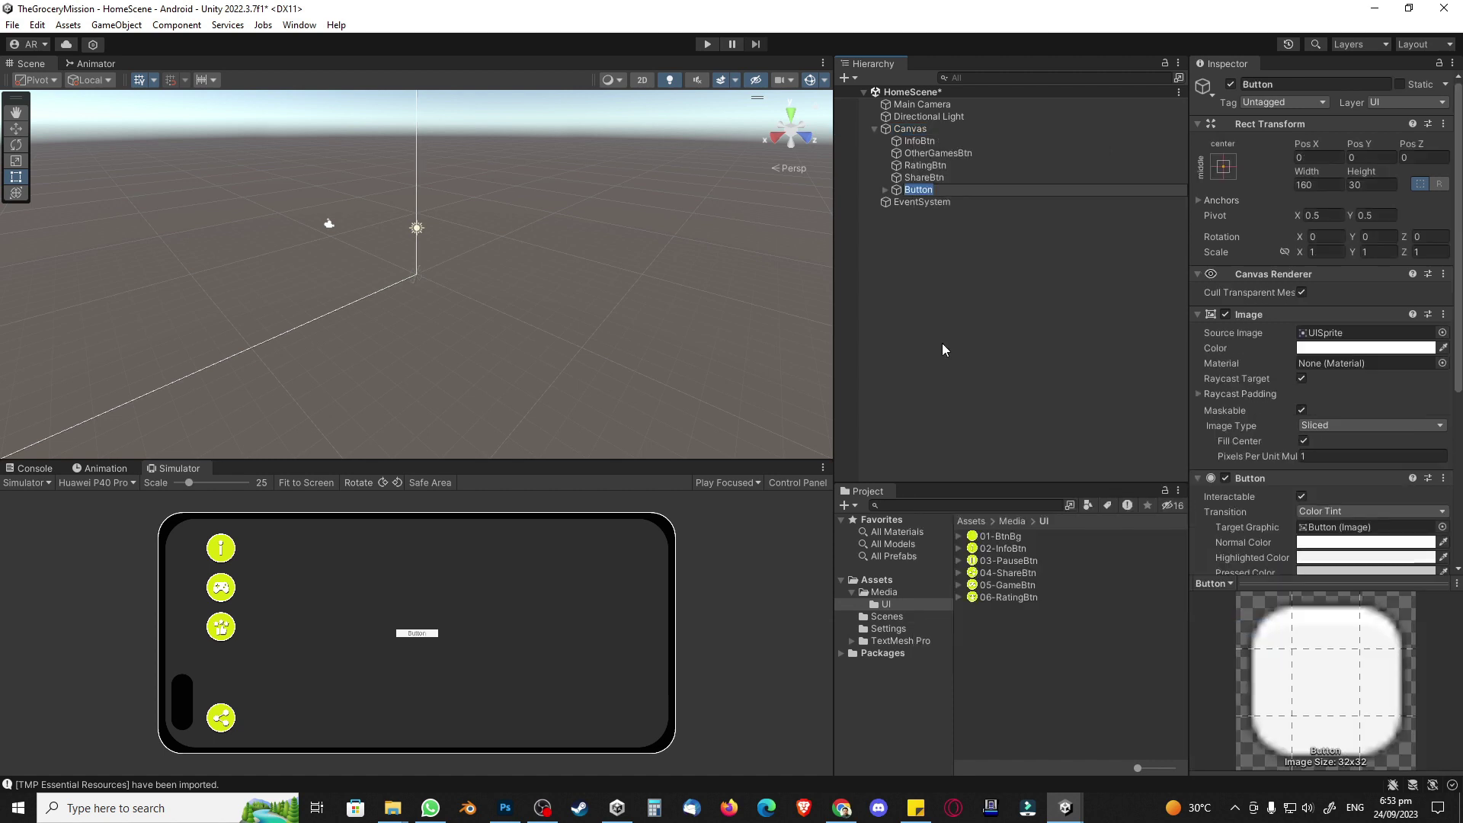
{"action": "left_click", "coordinate": [888, 189]}
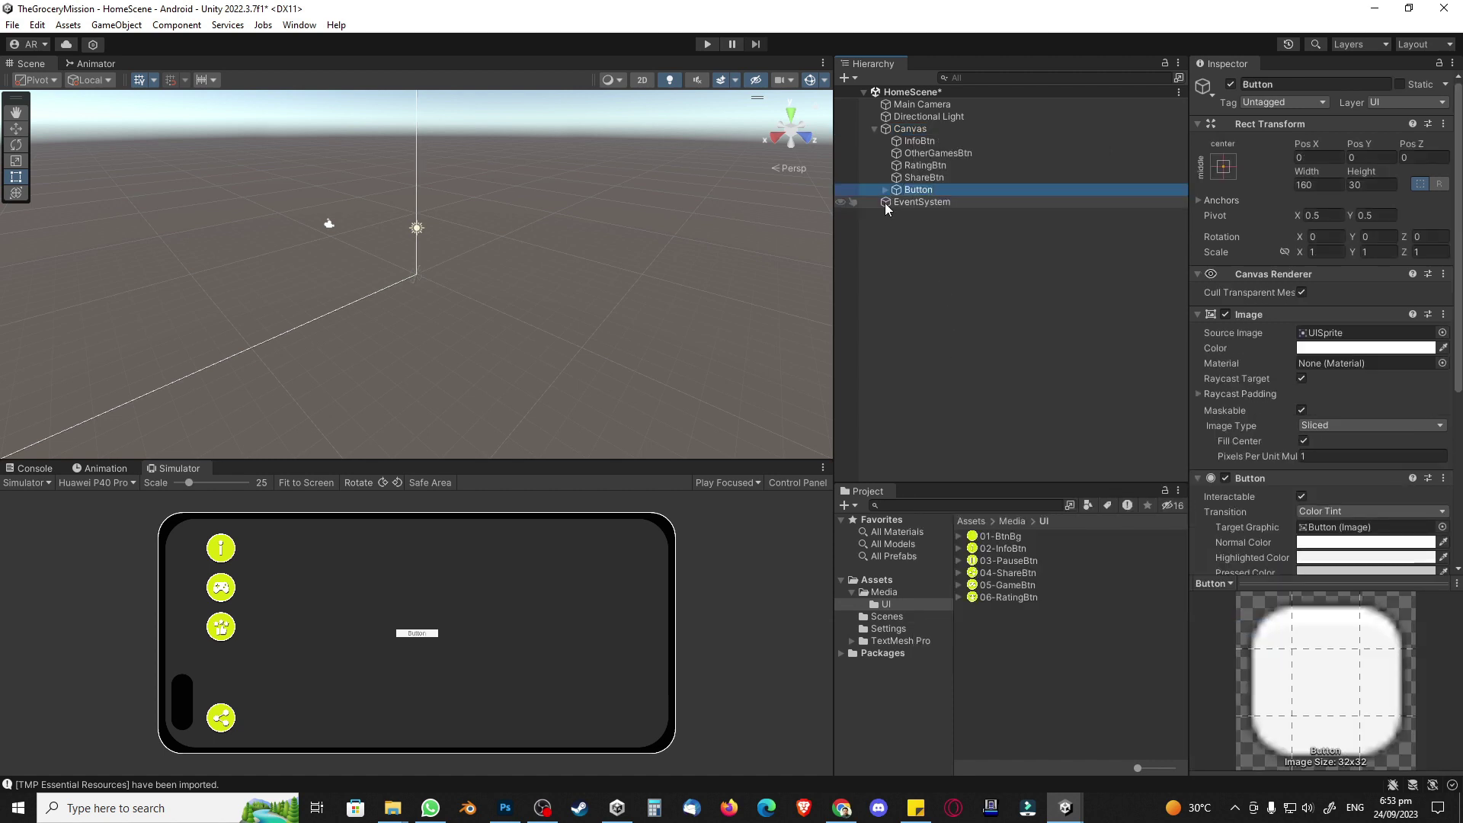
{"action": "left_click", "coordinate": [912, 192]}
{"action": "type", "text": "PlayBtn"}
{"action": "key", "text": "Return"}
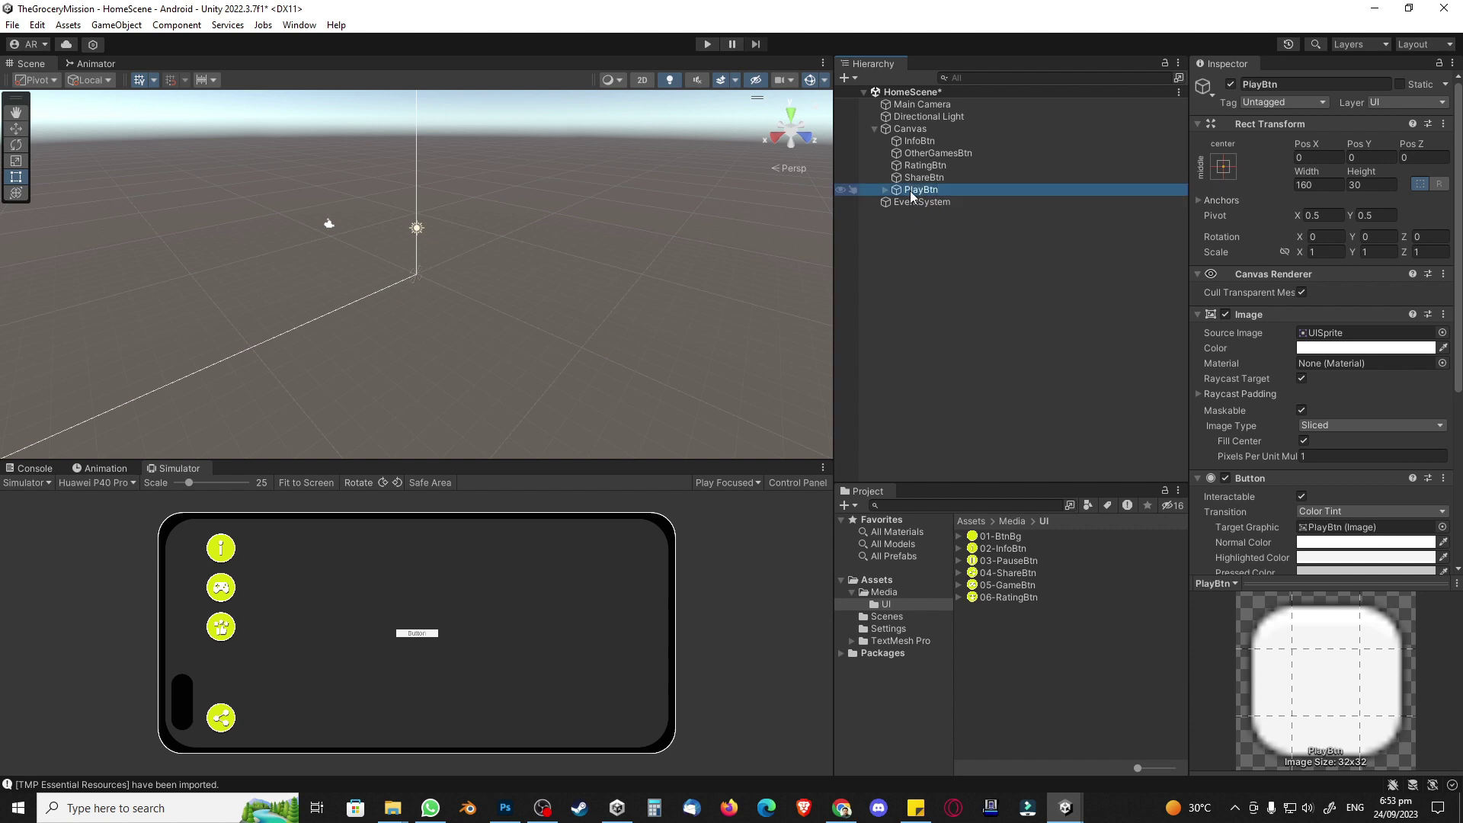
Step: Change the text of PlayBtn's Text (TMP) child to PLAY
{"action": "left_click", "coordinate": [887, 190]}
{"action": "left_click", "coordinate": [951, 202]}
{"action": "left_click", "coordinate": [1295, 391]}
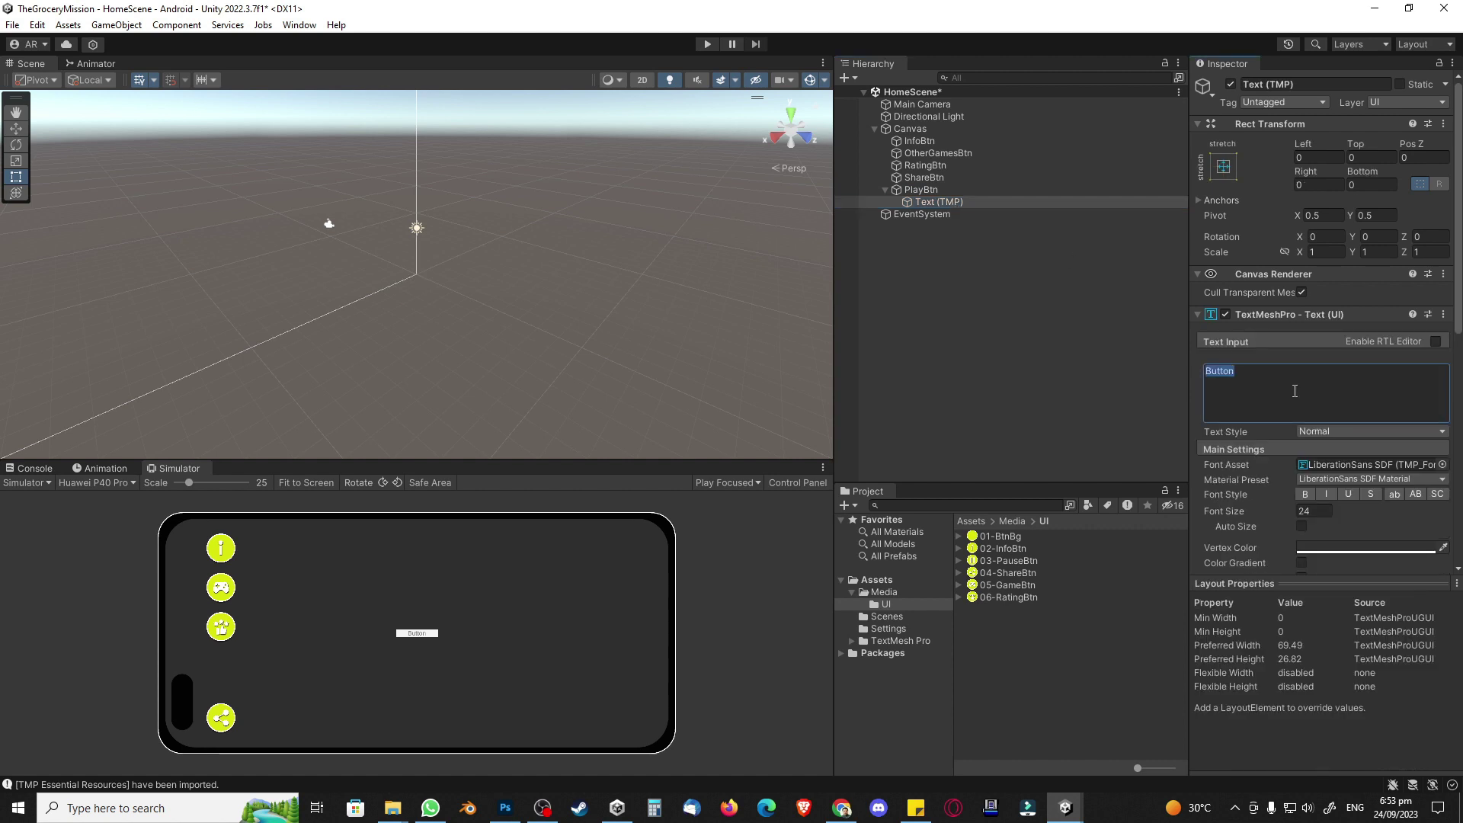
{"action": "type", "text": "PLAY"}
{"action": "left_click", "coordinate": [981, 288]}
{"action": "left_click", "coordinate": [927, 202]}
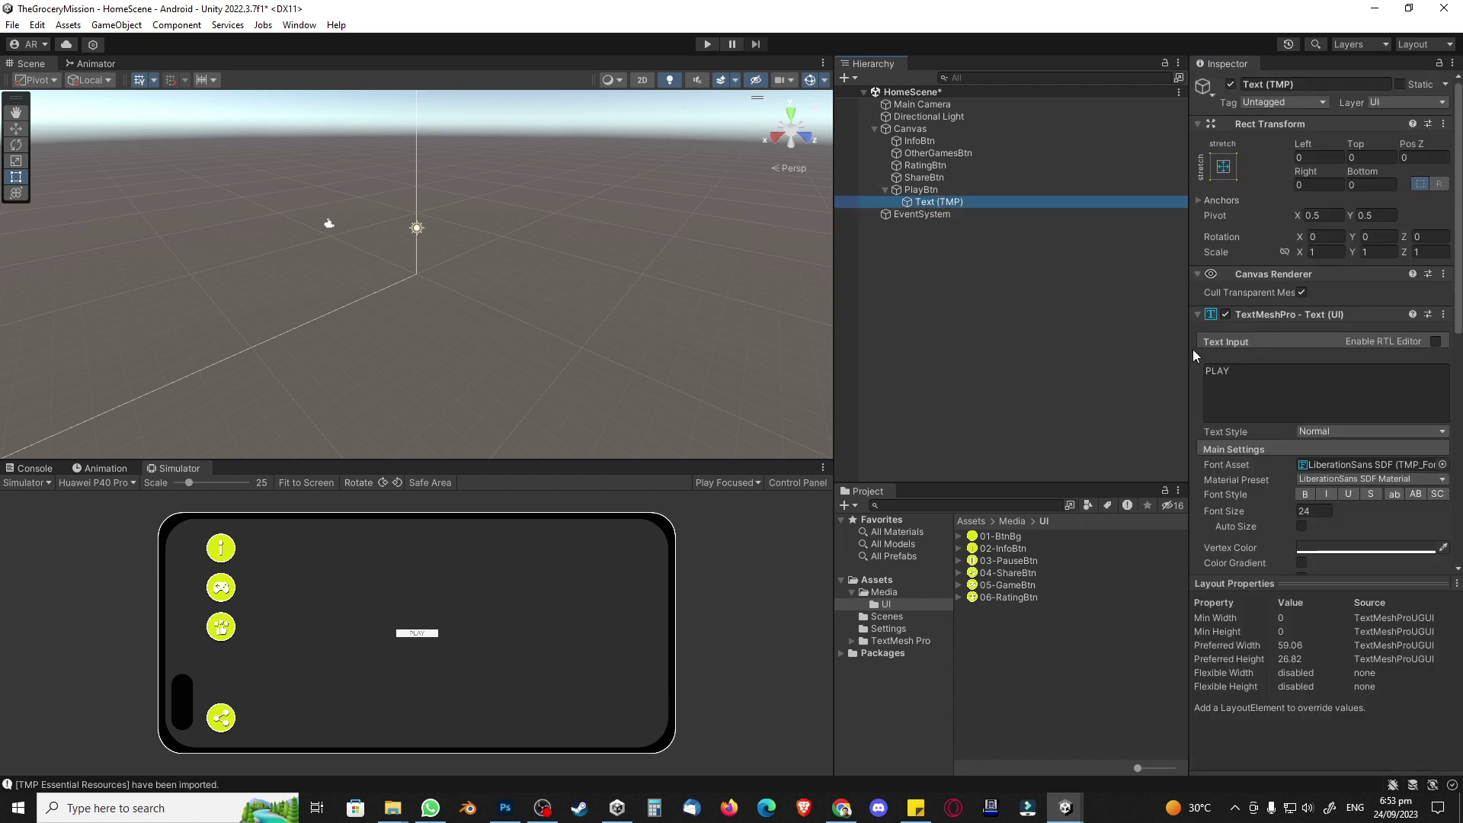
Step: Disable the Image component of PlayBtn
{"action": "left_click", "coordinate": [980, 188]}
{"action": "left_click", "coordinate": [1225, 315]}
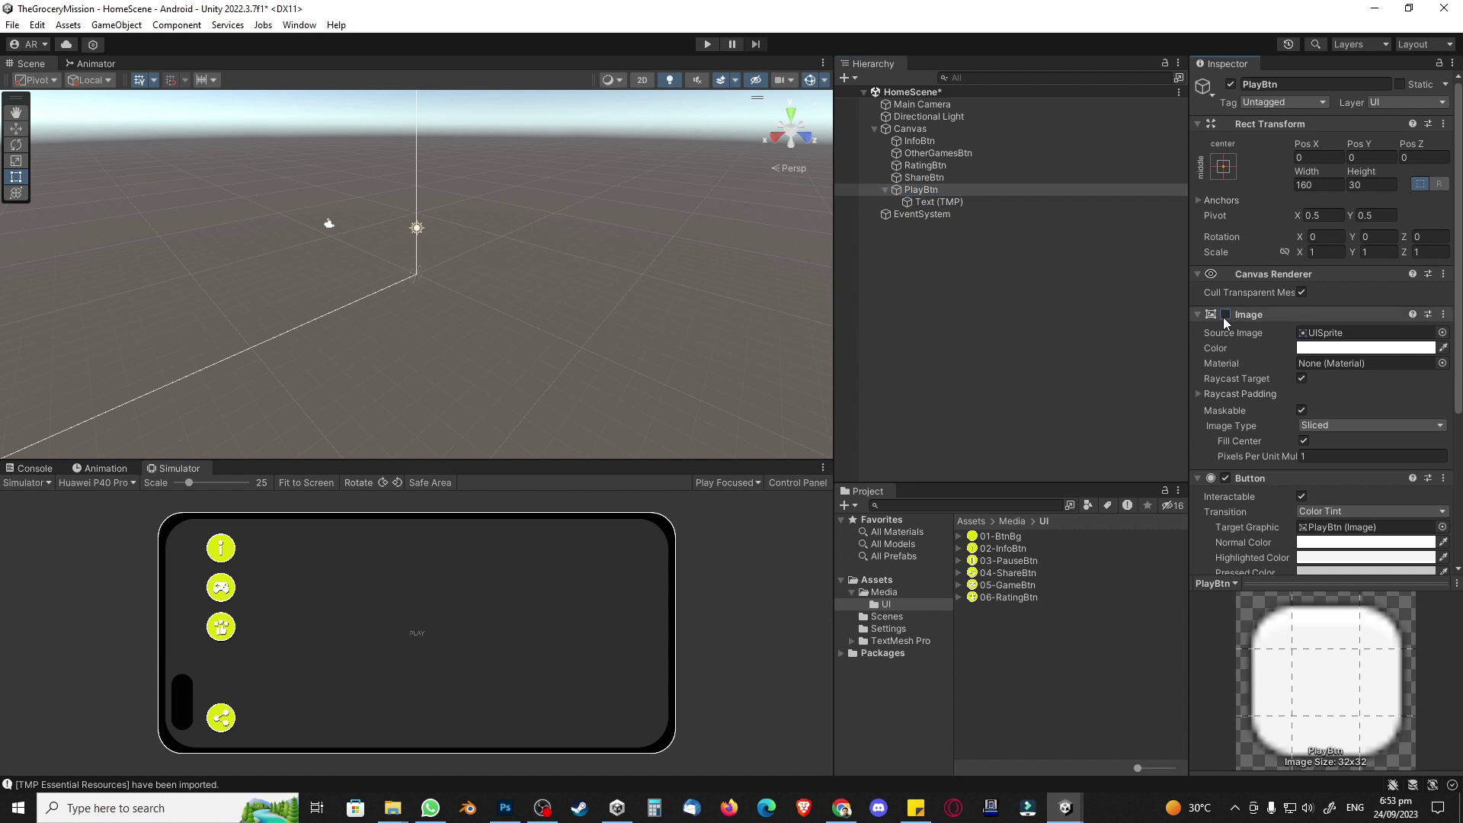
Step: Try removing the Image component from PlayBtn, and undo the removal
{"action": "right_click", "coordinate": [1412, 317]}
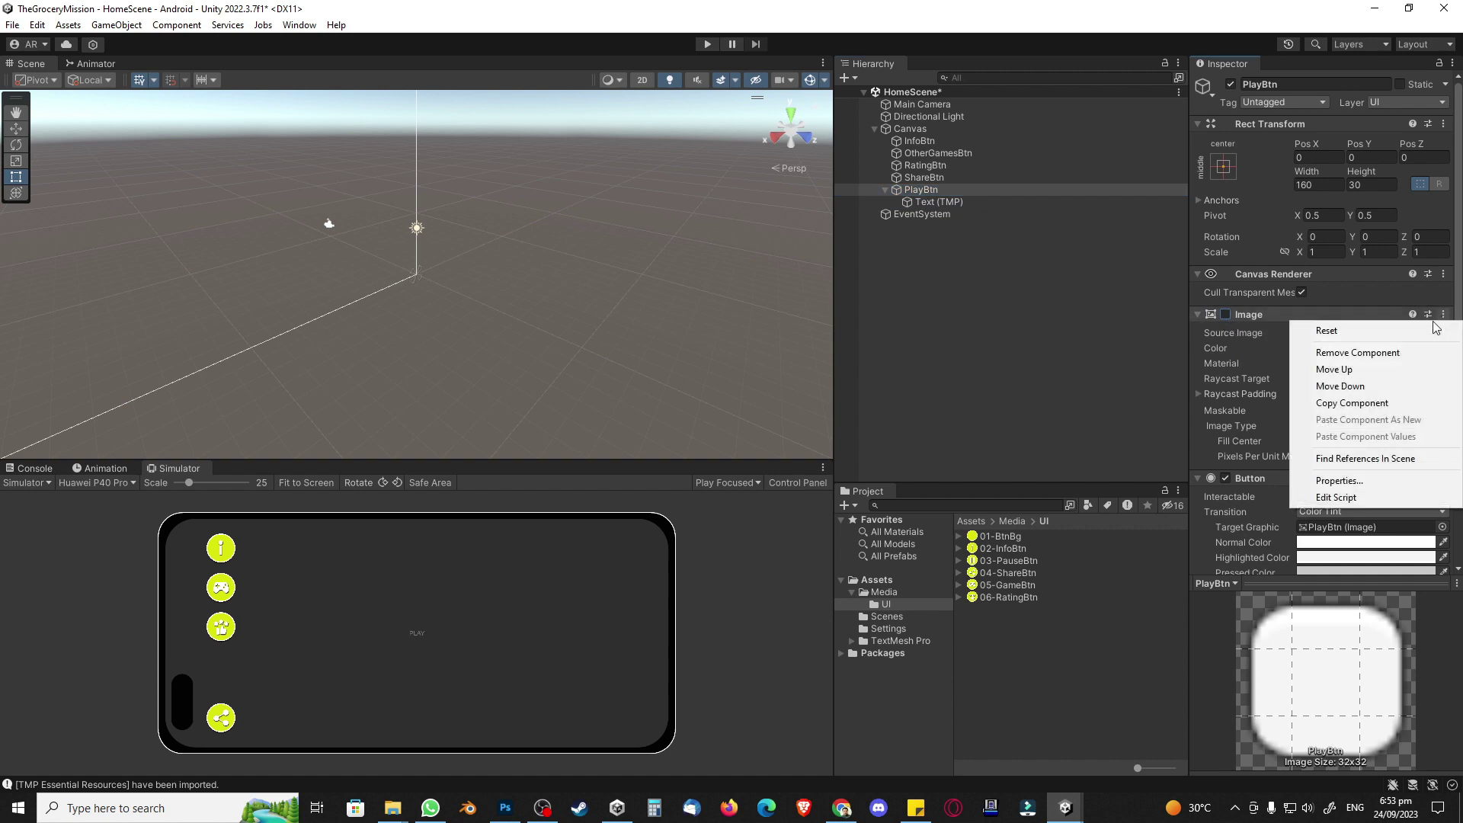
{"action": "left_click", "coordinate": [1359, 352]}
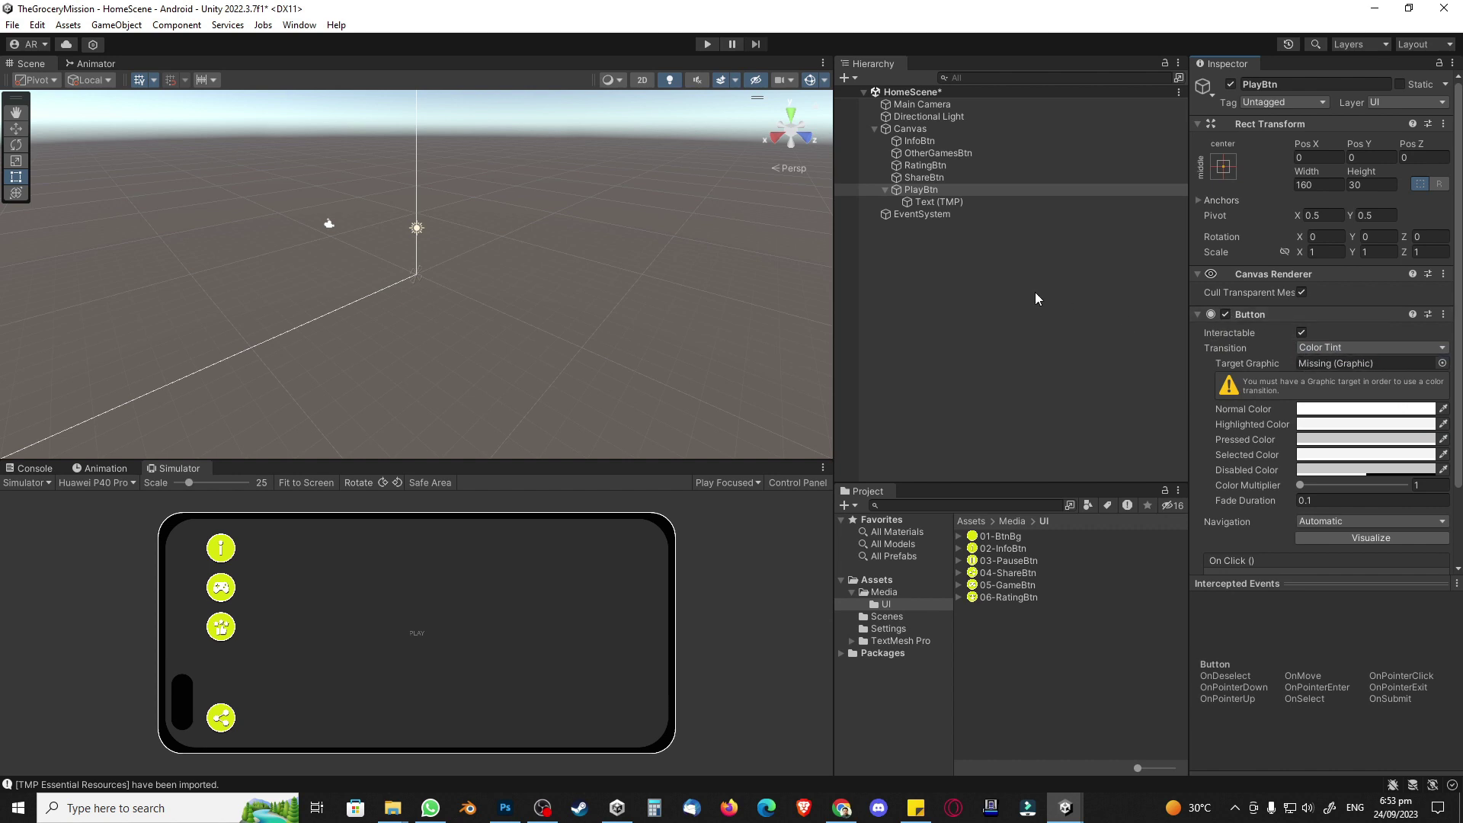
{"action": "key", "text": "ctrl+z"}
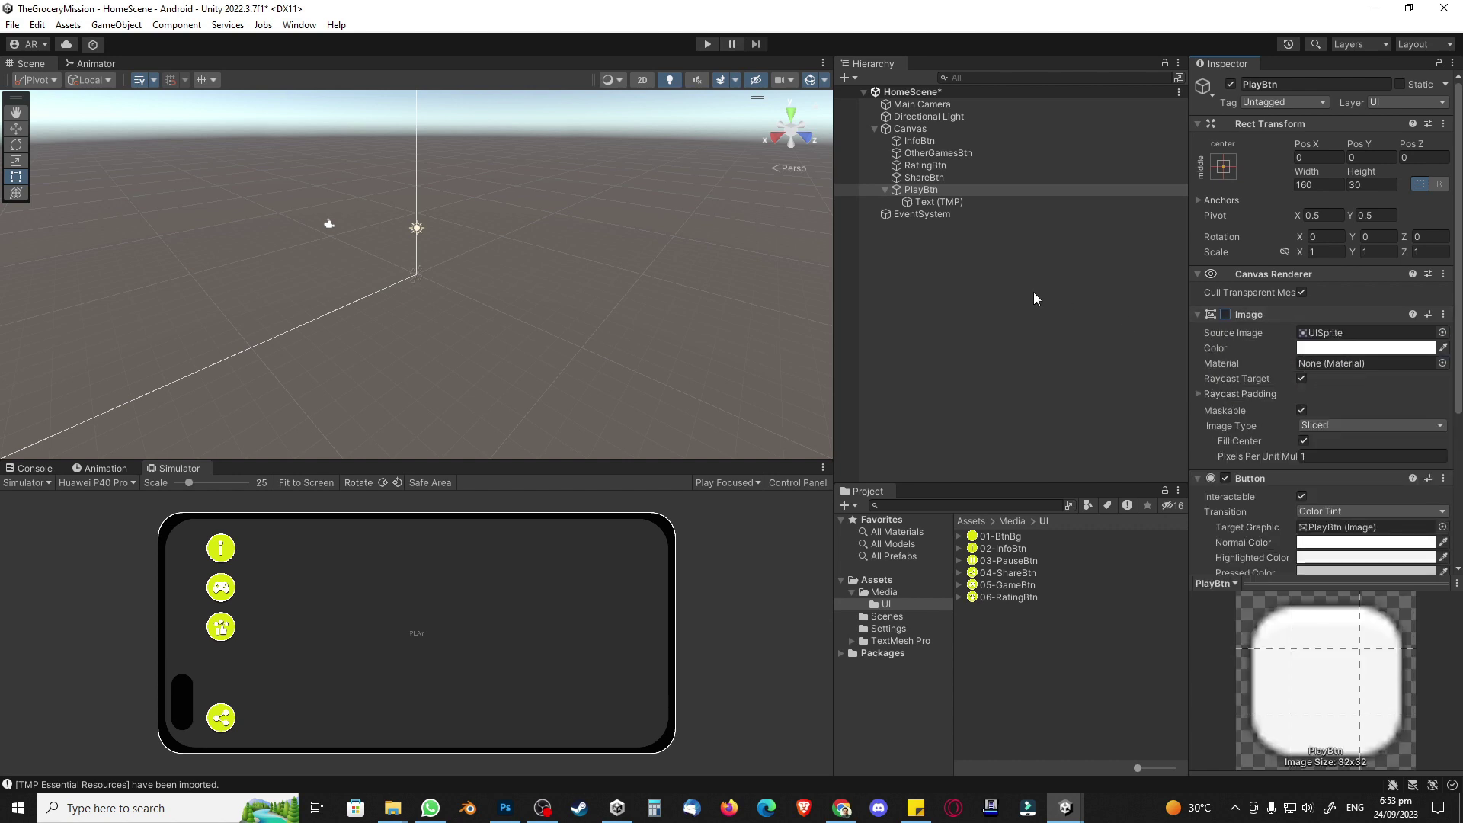
Step: Collapse the settings of PlayBtn's Button component
{"action": "left_click", "coordinate": [1198, 478]}
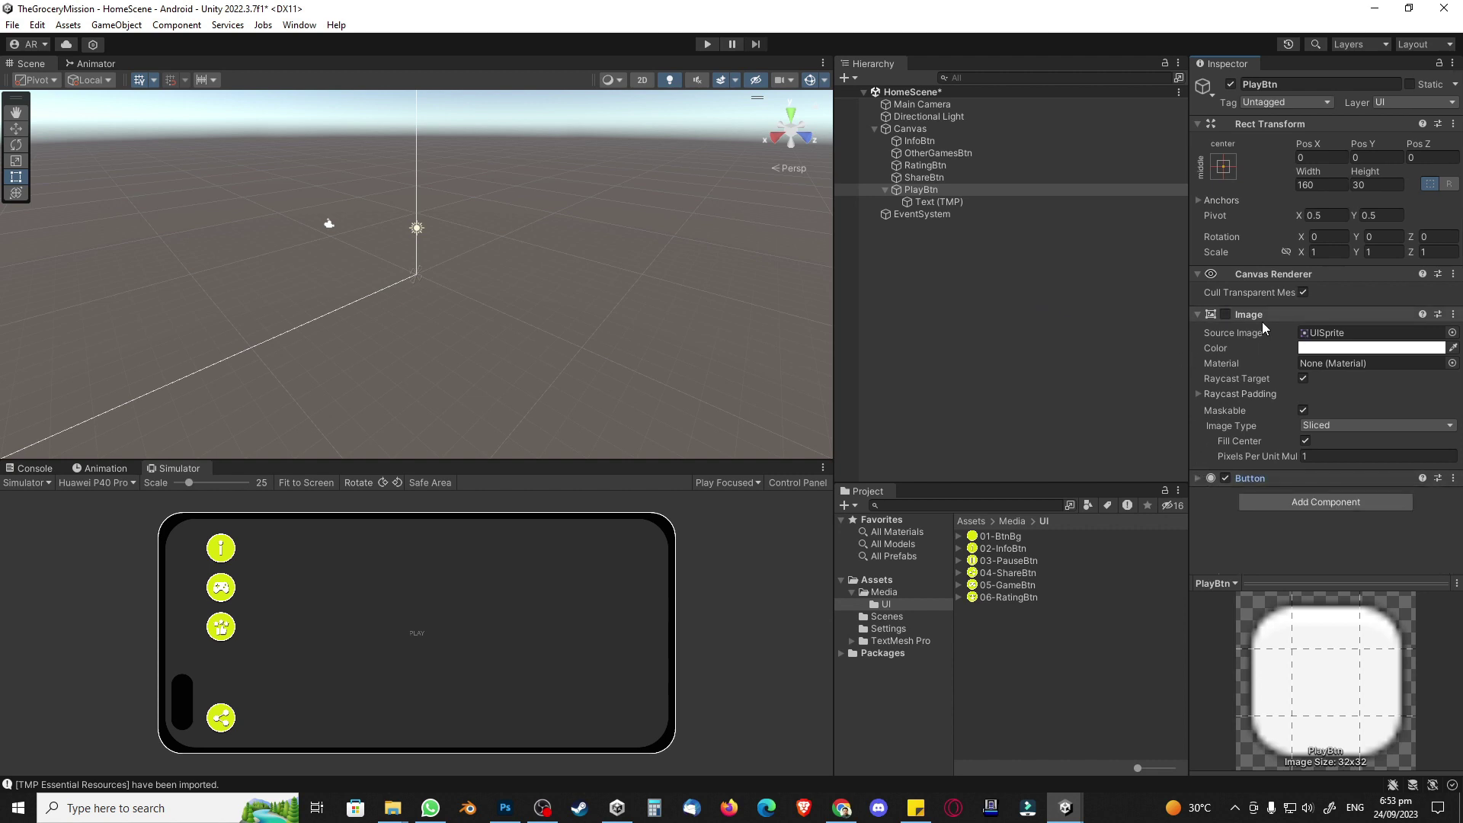
{"action": "left_click", "coordinate": [1195, 478]}
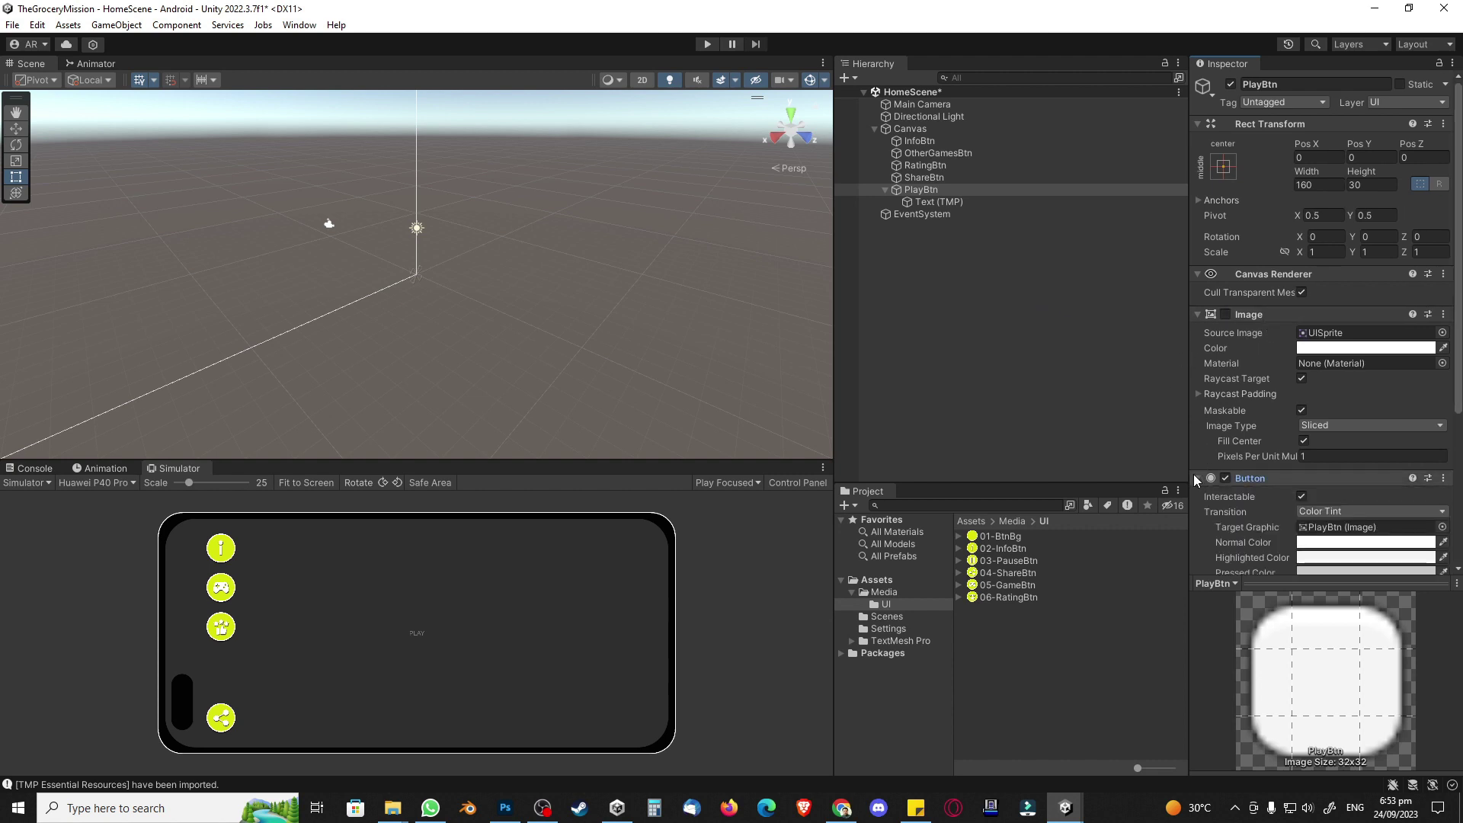
{"action": "left_click", "coordinate": [1195, 476]}
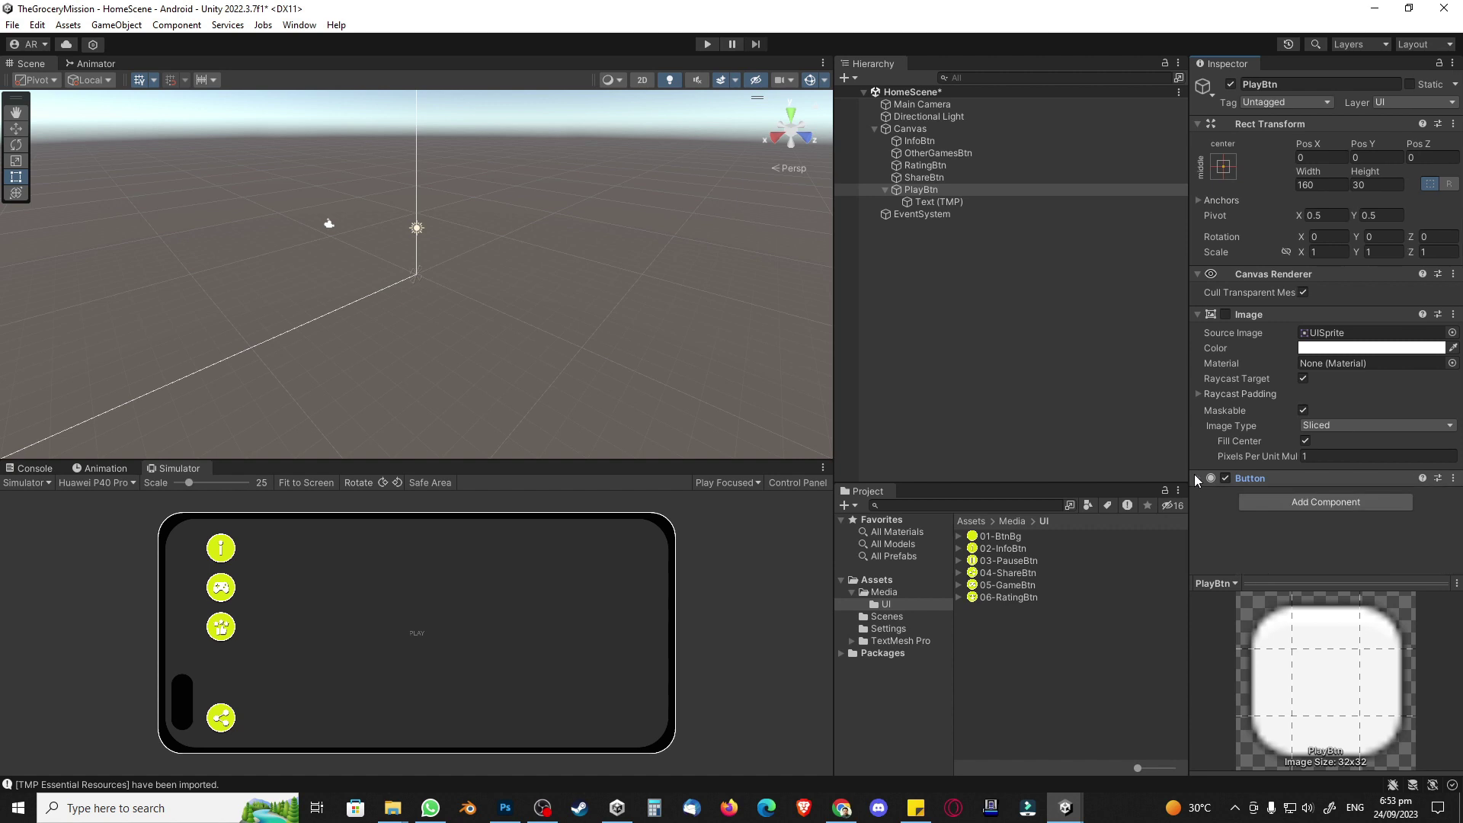
Step: Set the font size of the PLAY text to 250
{"action": "left_click", "coordinate": [1006, 273]}
{"action": "left_click", "coordinate": [951, 204]}
{"action": "left_click", "coordinate": [1312, 512]}
{"action": "type", "text": "50"}
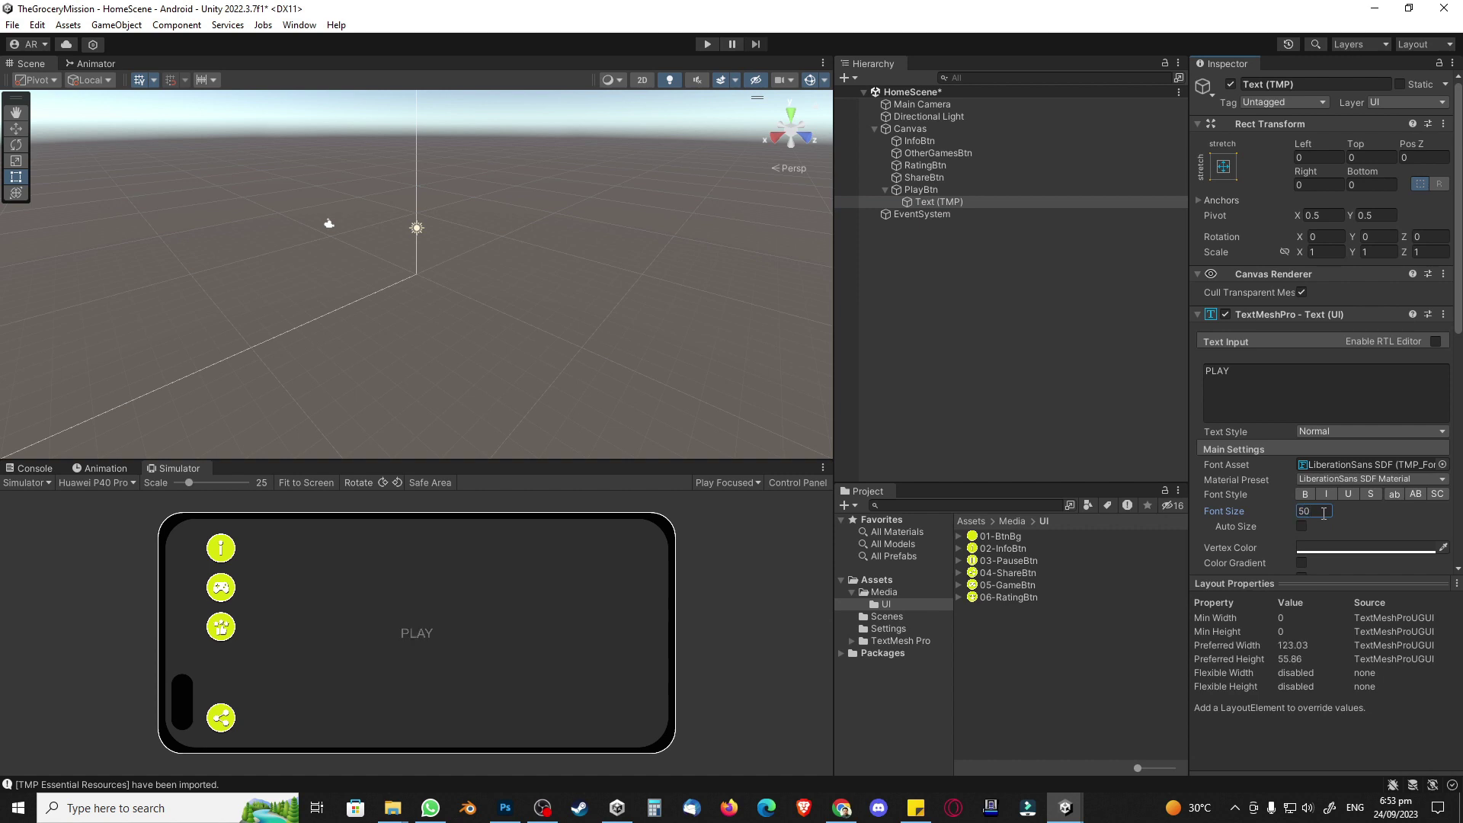
{"action": "key", "text": "Return"}
{"action": "type", "text": "250"}
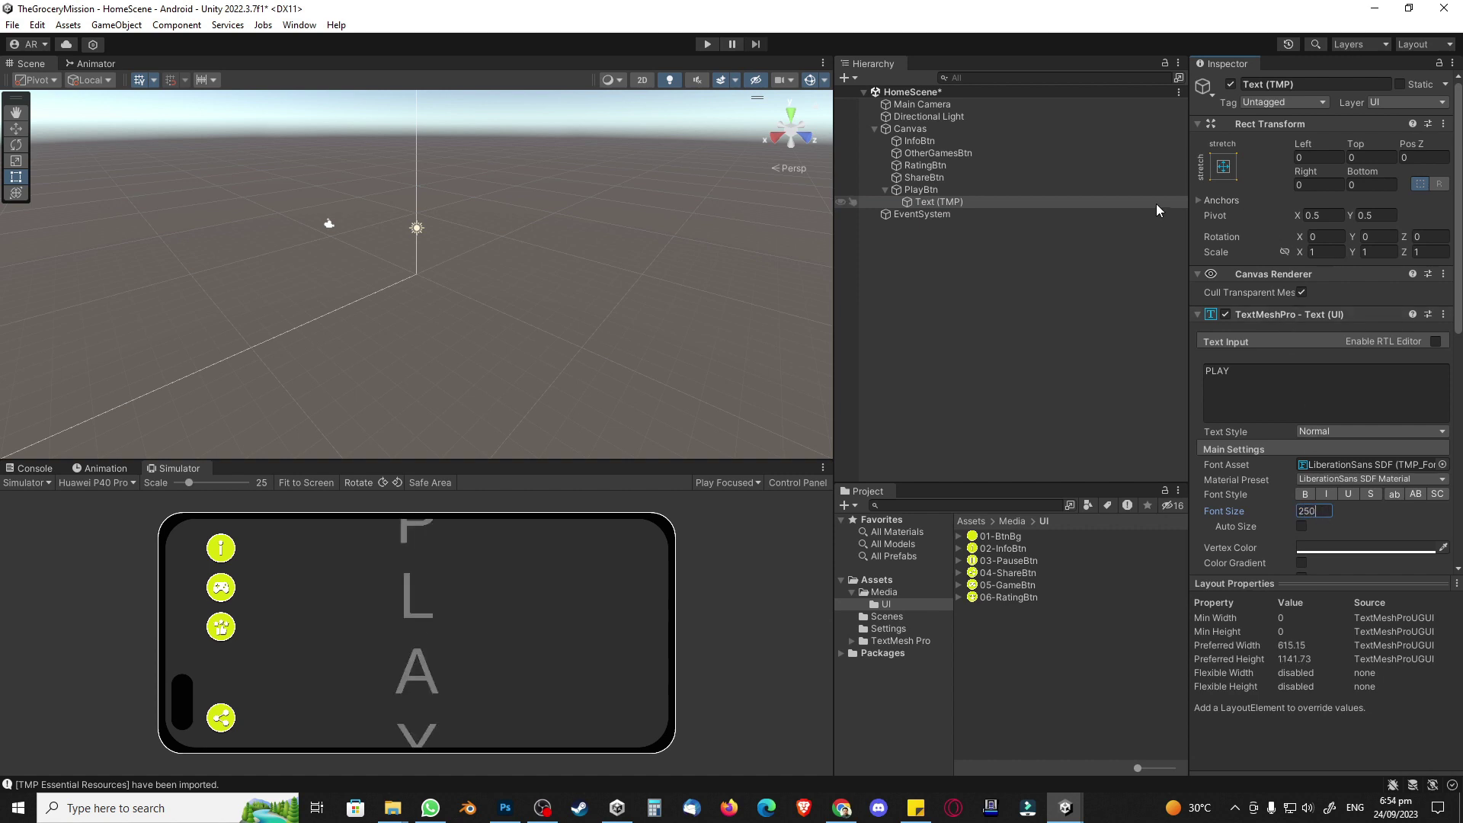
Step: Keep PlayBtn anchored to middle center and set its width to 500 and height to 150
{"action": "left_click", "coordinate": [921, 189]}
{"action": "left_click", "coordinate": [1328, 184]}
{"action": "left_click", "coordinate": [1223, 166]}
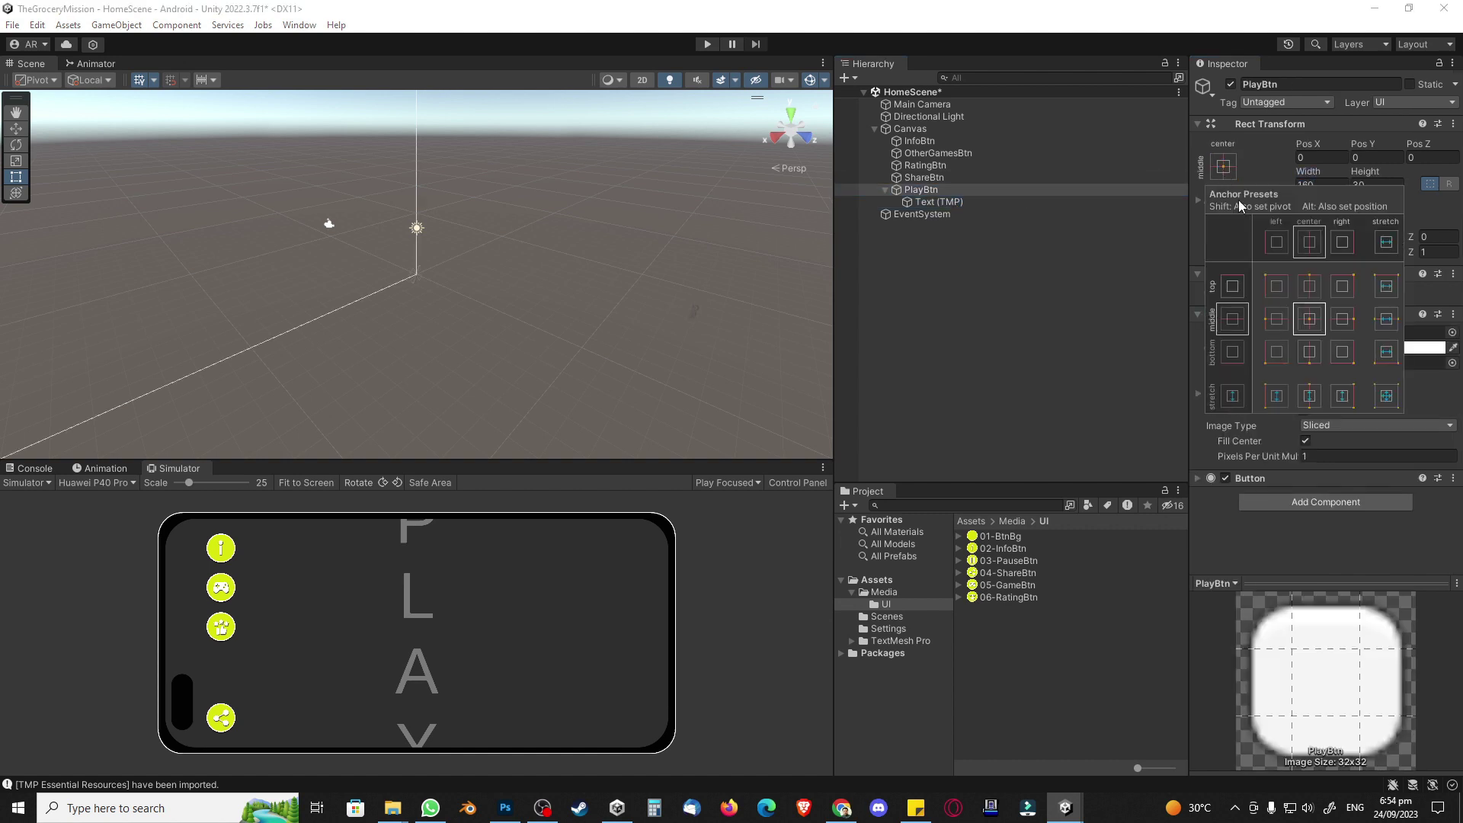
{"action": "left_click", "coordinate": [1306, 320]}
{"action": "left_click", "coordinate": [1328, 189]}
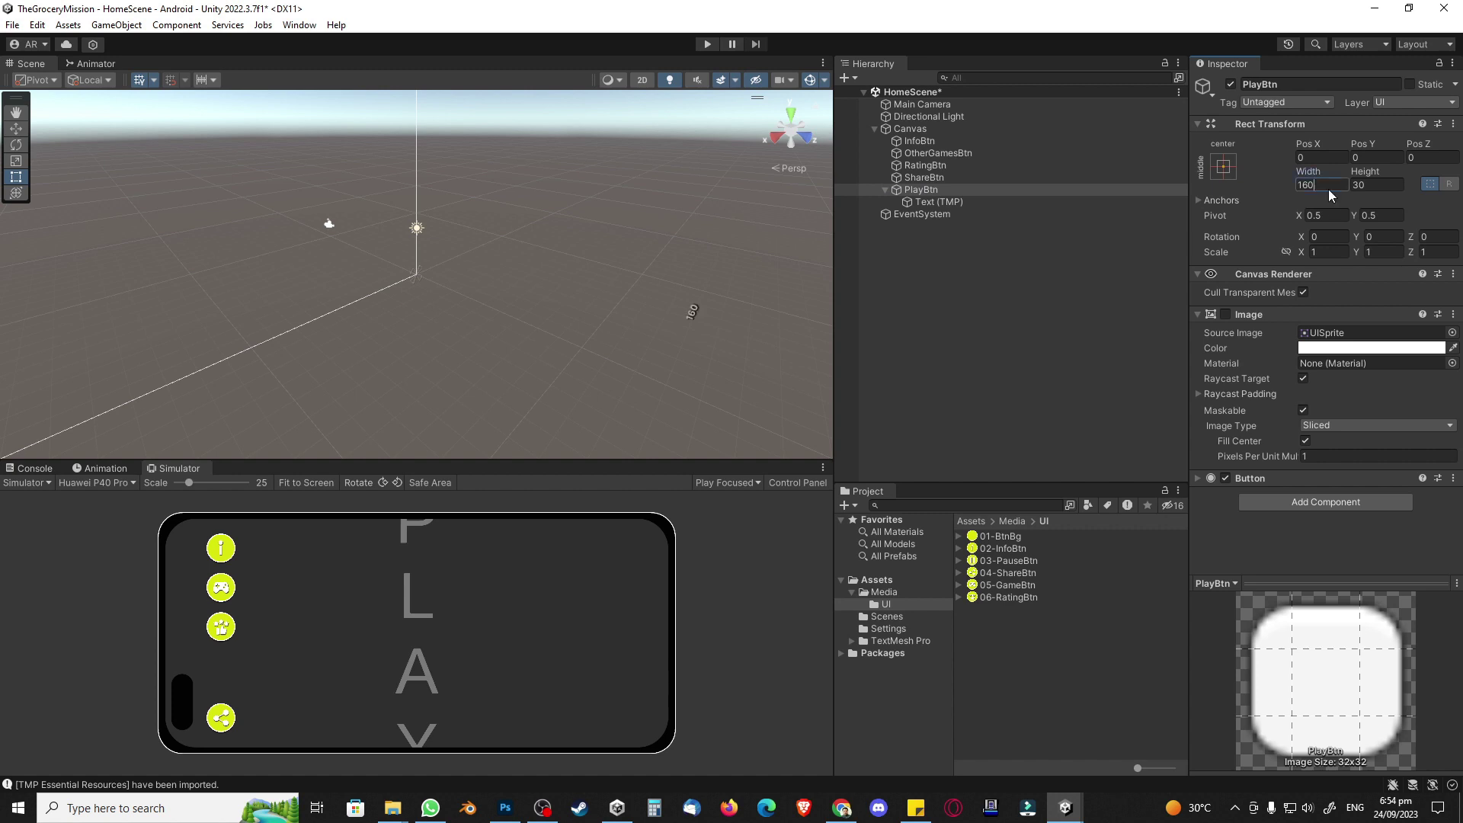
{"action": "type", "text": "500"}
{"action": "key", "text": "Tab"}
{"action": "type", "text": "150"}
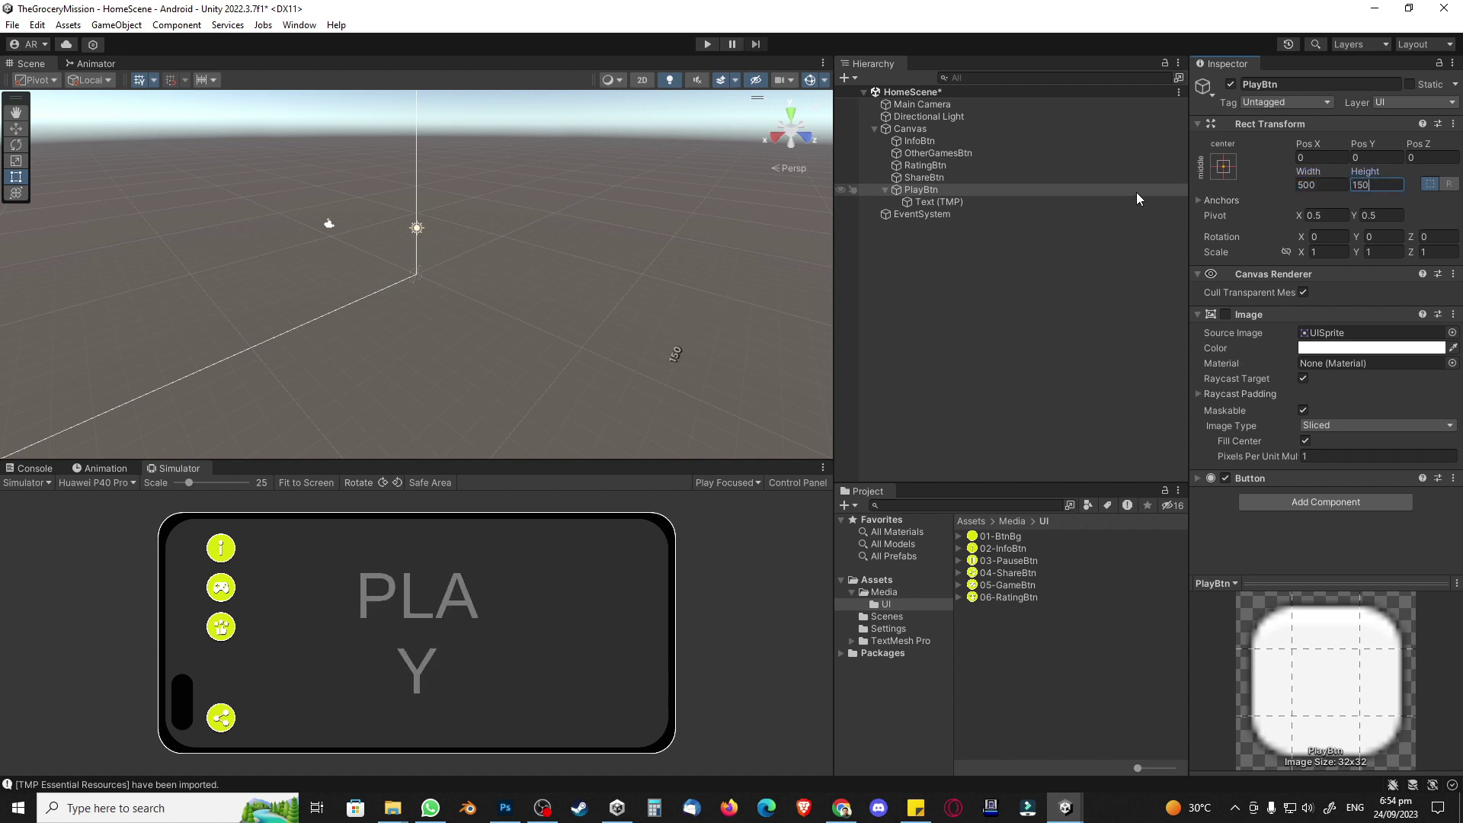
{"action": "left_click", "coordinate": [959, 189]}
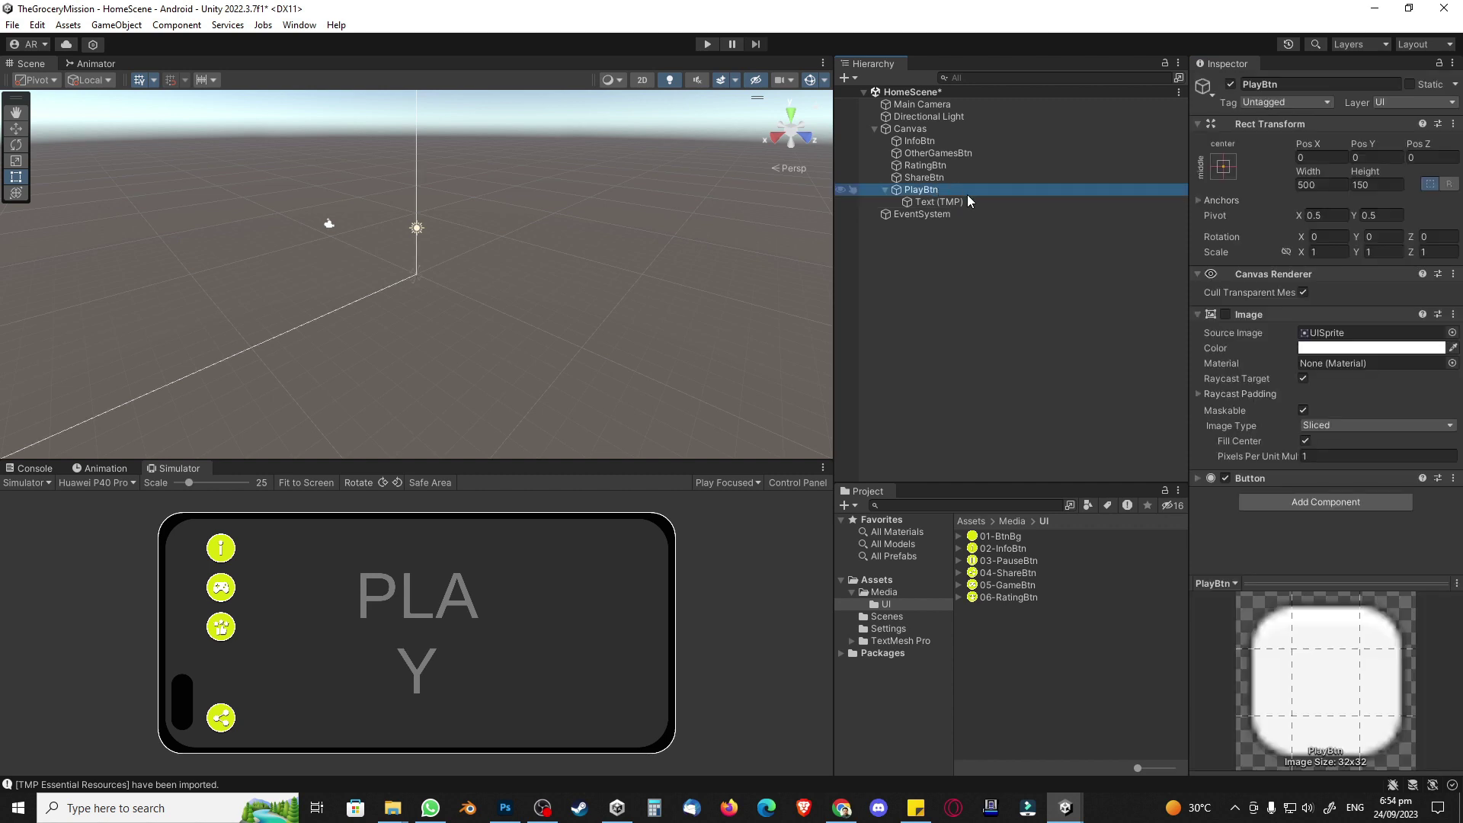
Step: Switch the scene view to 2D on the Canvas and set PlayBtn's width to 850
{"action": "left_click", "coordinate": [926, 129]}
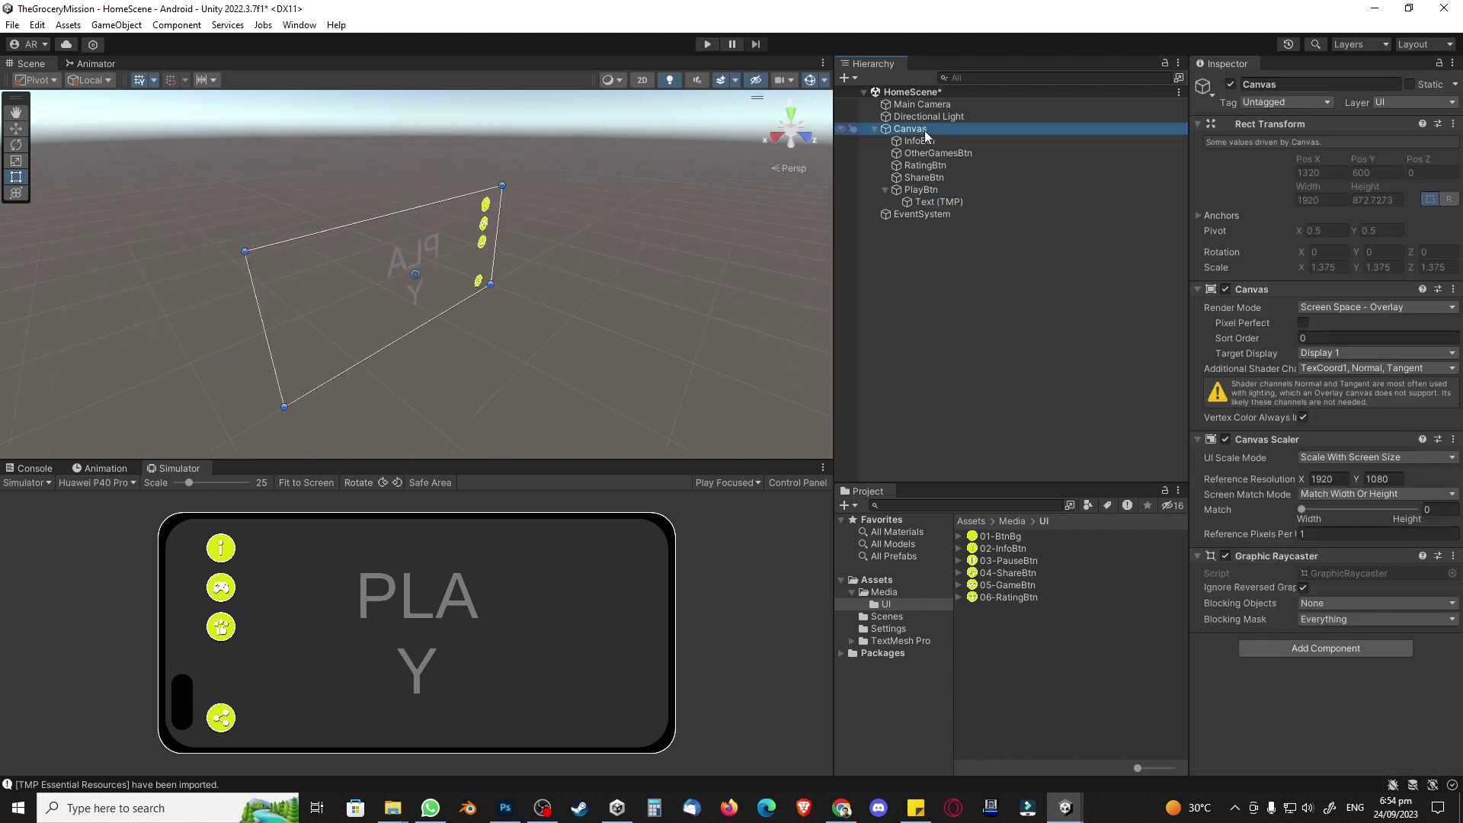
{"action": "left_click", "coordinate": [650, 78]}
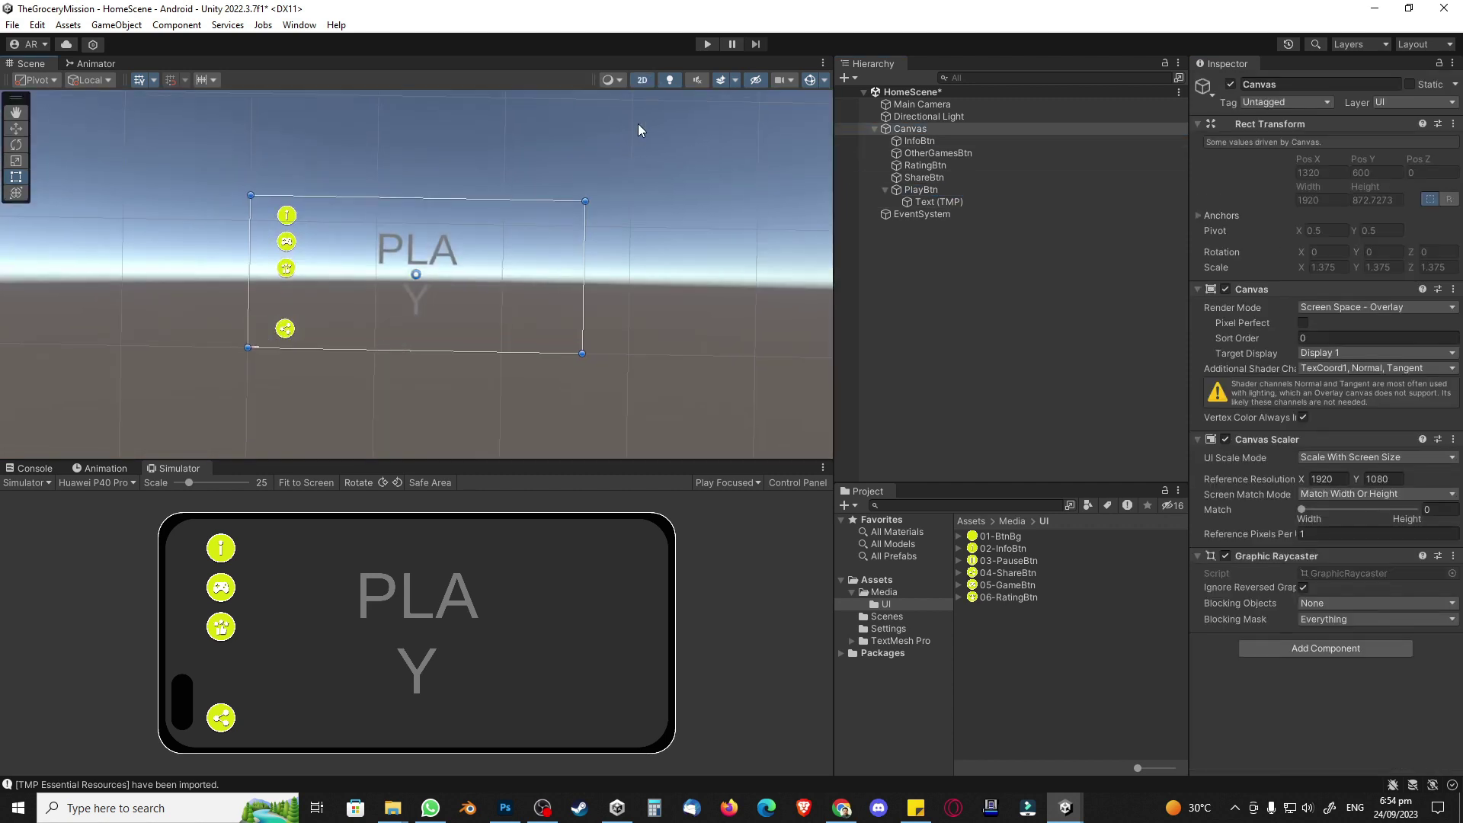
{"action": "scroll", "coordinate": [424, 289], "scroll_direction": "up", "scroll_amount": 3}
{"action": "left_click", "coordinate": [922, 189]}
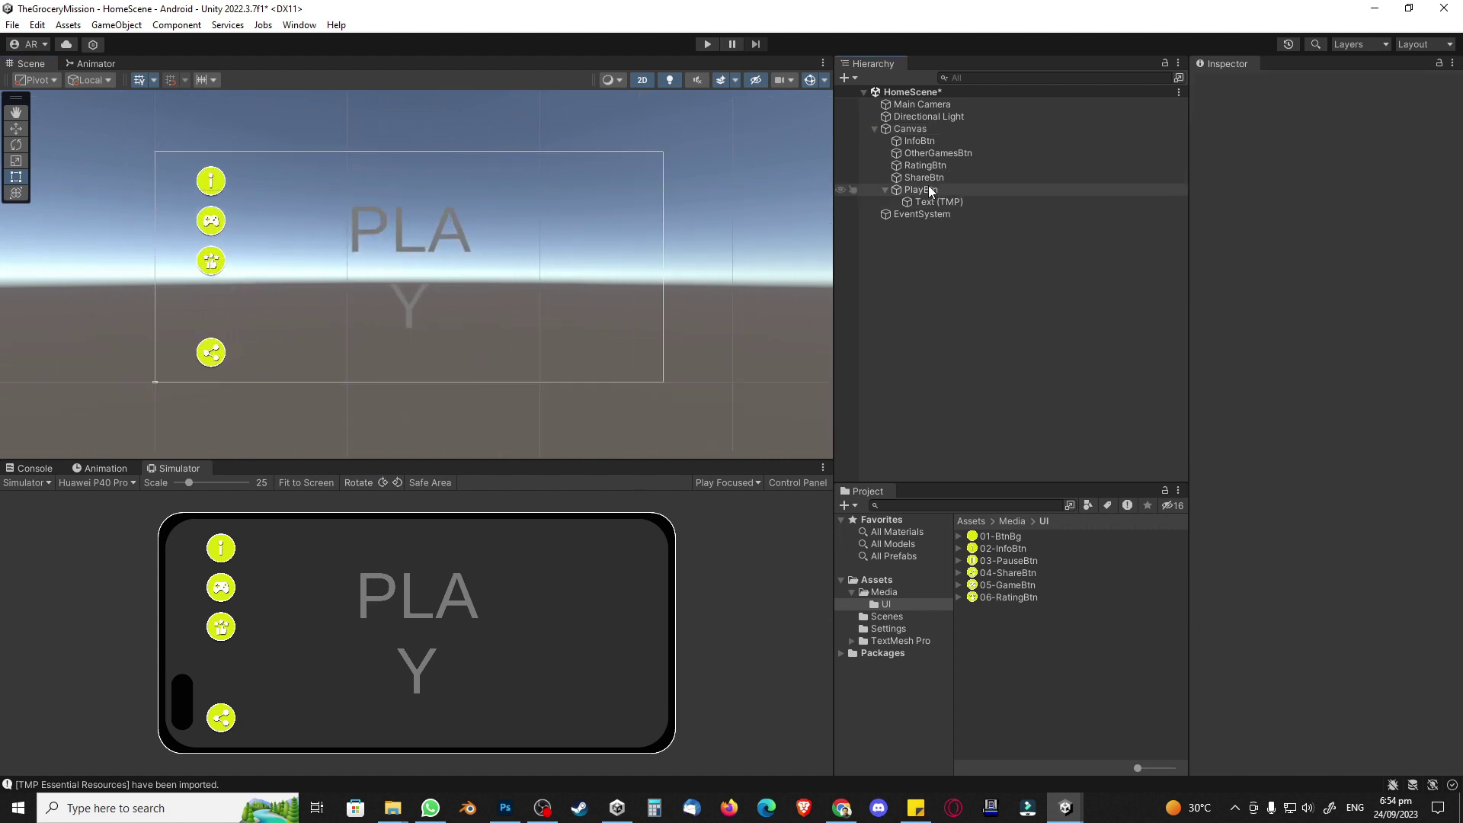
{"action": "left_click", "coordinate": [1337, 185]}
{"action": "type", "text": "850"}
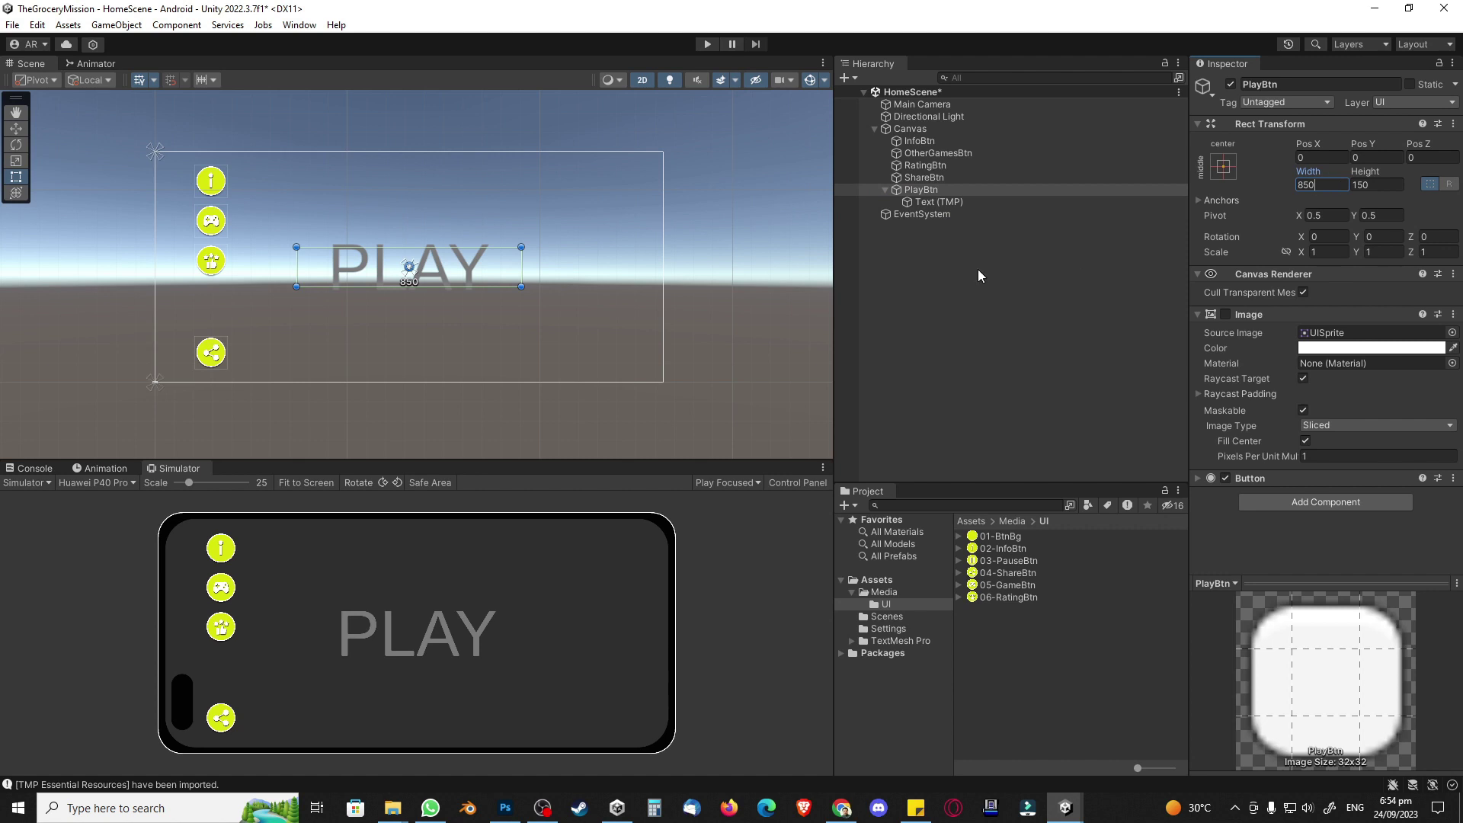
Step: Anchor PlayBtn to the middle with horizontal stretch, also setting its position, so it spans the Canvas width
{"action": "left_click", "coordinate": [1223, 166]}
{"action": "left_click", "coordinate": [1387, 331], "text": "alt"}
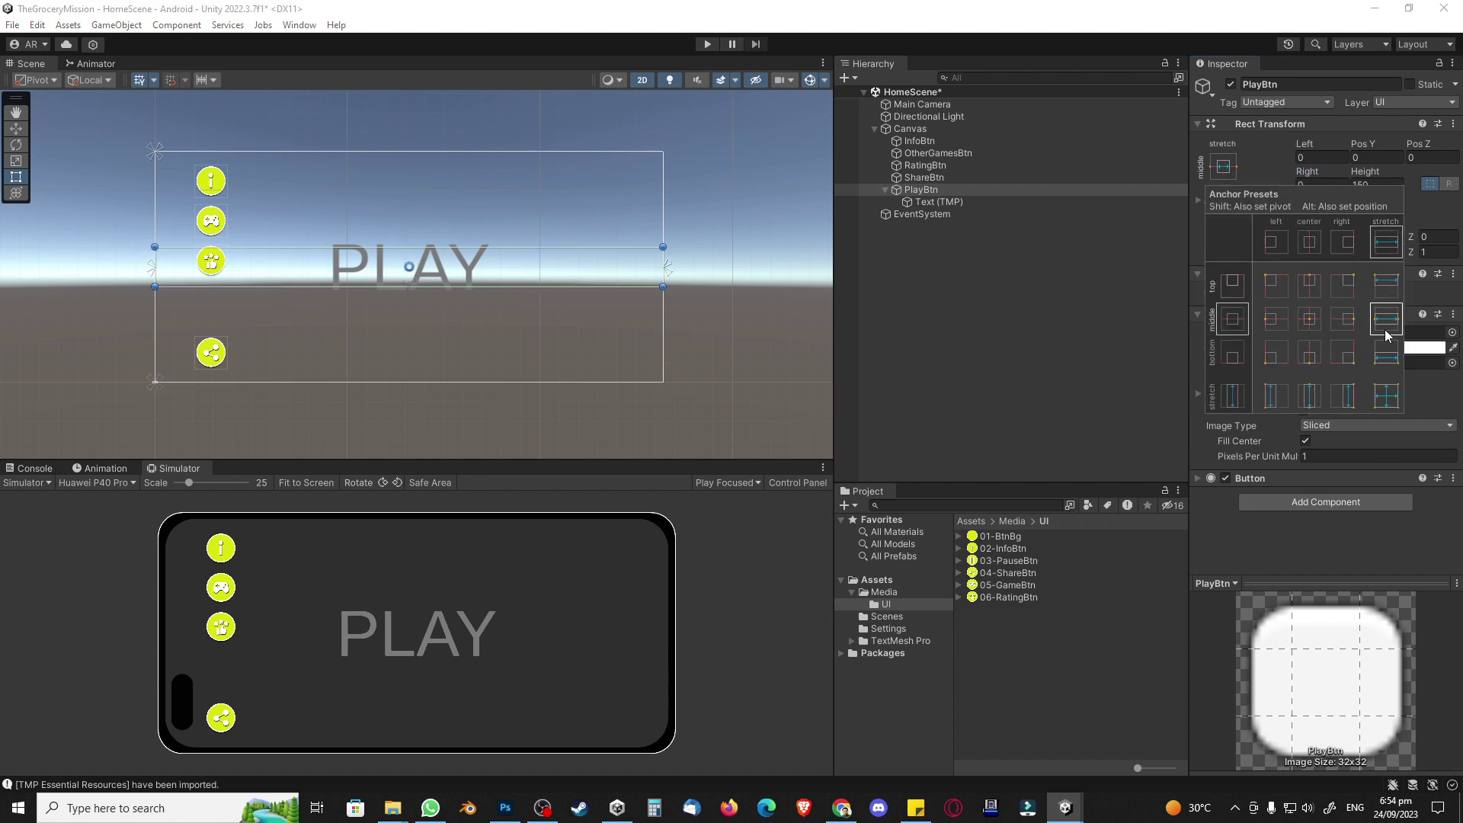
{"action": "left_click", "coordinate": [1004, 257]}
Step: Change the anchor preset of PlayBtn's Text (TMP) child to middle center
{"action": "left_click", "coordinate": [950, 201]}
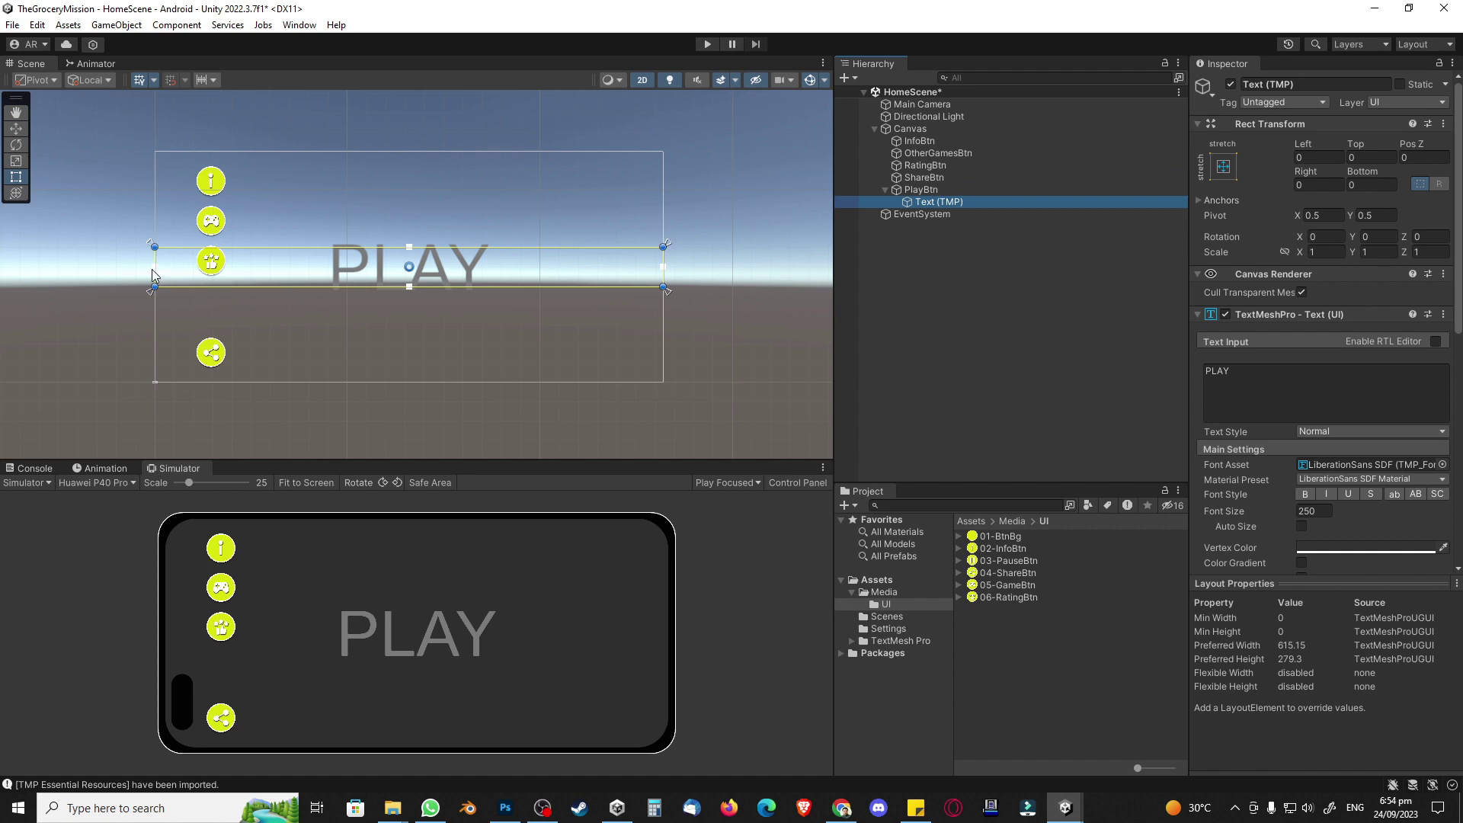
{"action": "left_click", "coordinate": [1223, 166]}
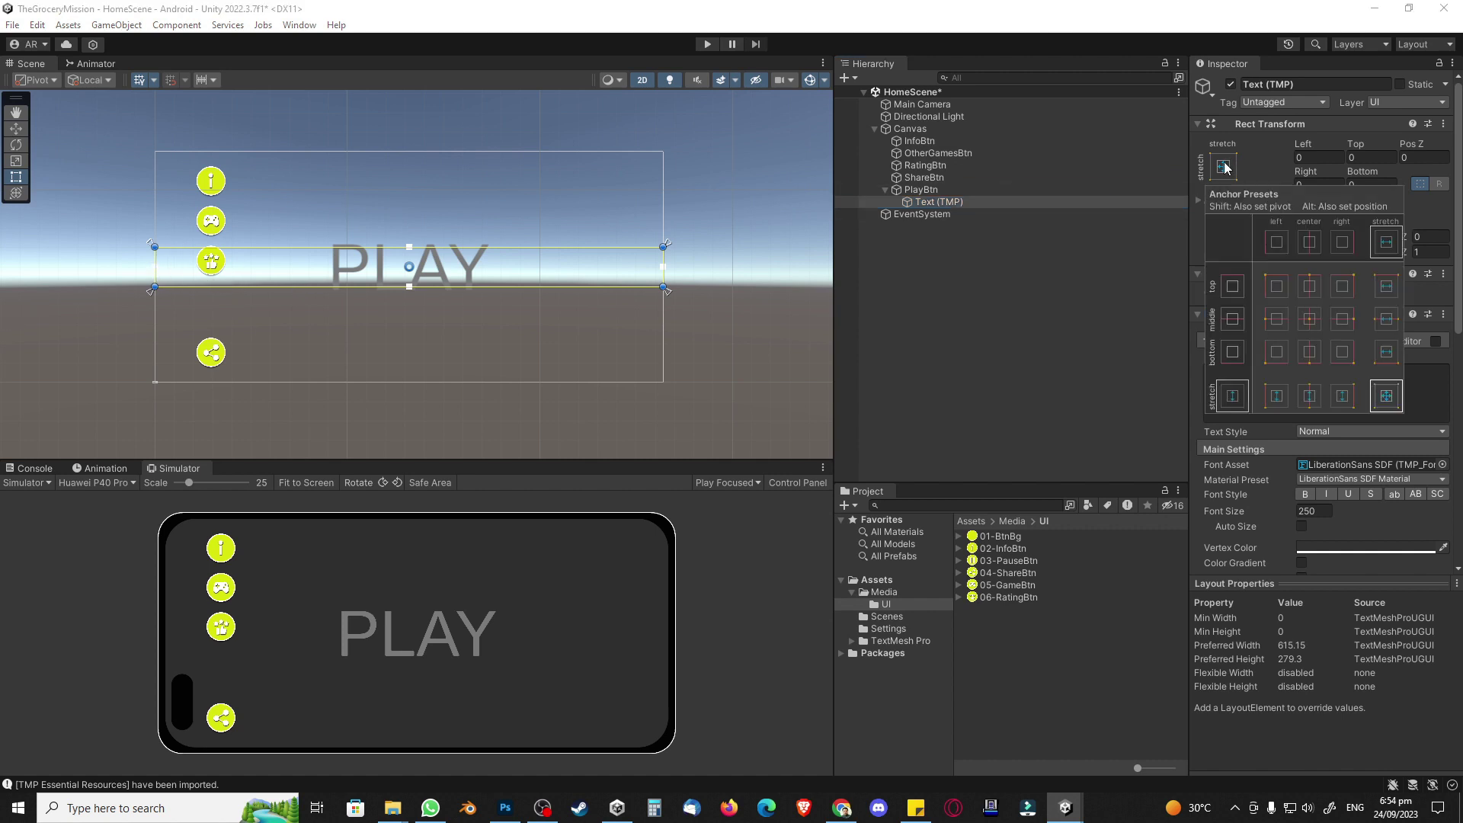
{"action": "left_click", "coordinate": [1311, 319]}
{"action": "left_click", "coordinate": [1005, 257]}
Step: Resize the PLAY text's rectangle to a width of 850 and a height of 200
{"action": "left_click", "coordinate": [958, 203]}
{"action": "left_click", "coordinate": [1326, 186]}
{"action": "type", "text": "850"}
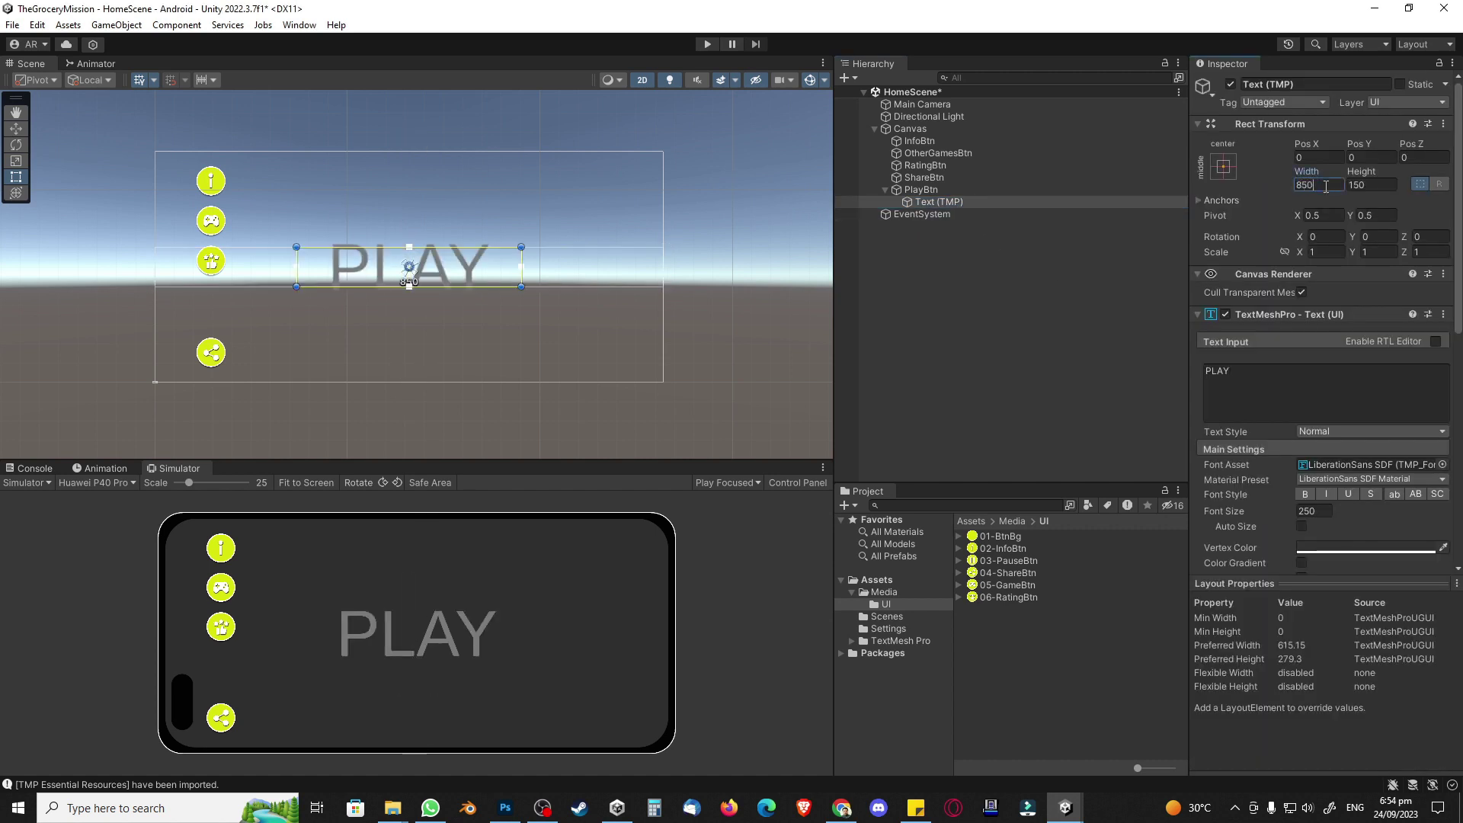
{"action": "left_click", "coordinate": [1373, 186]}
{"action": "type", "text": "200"}
{"action": "left_click", "coordinate": [1016, 348]}
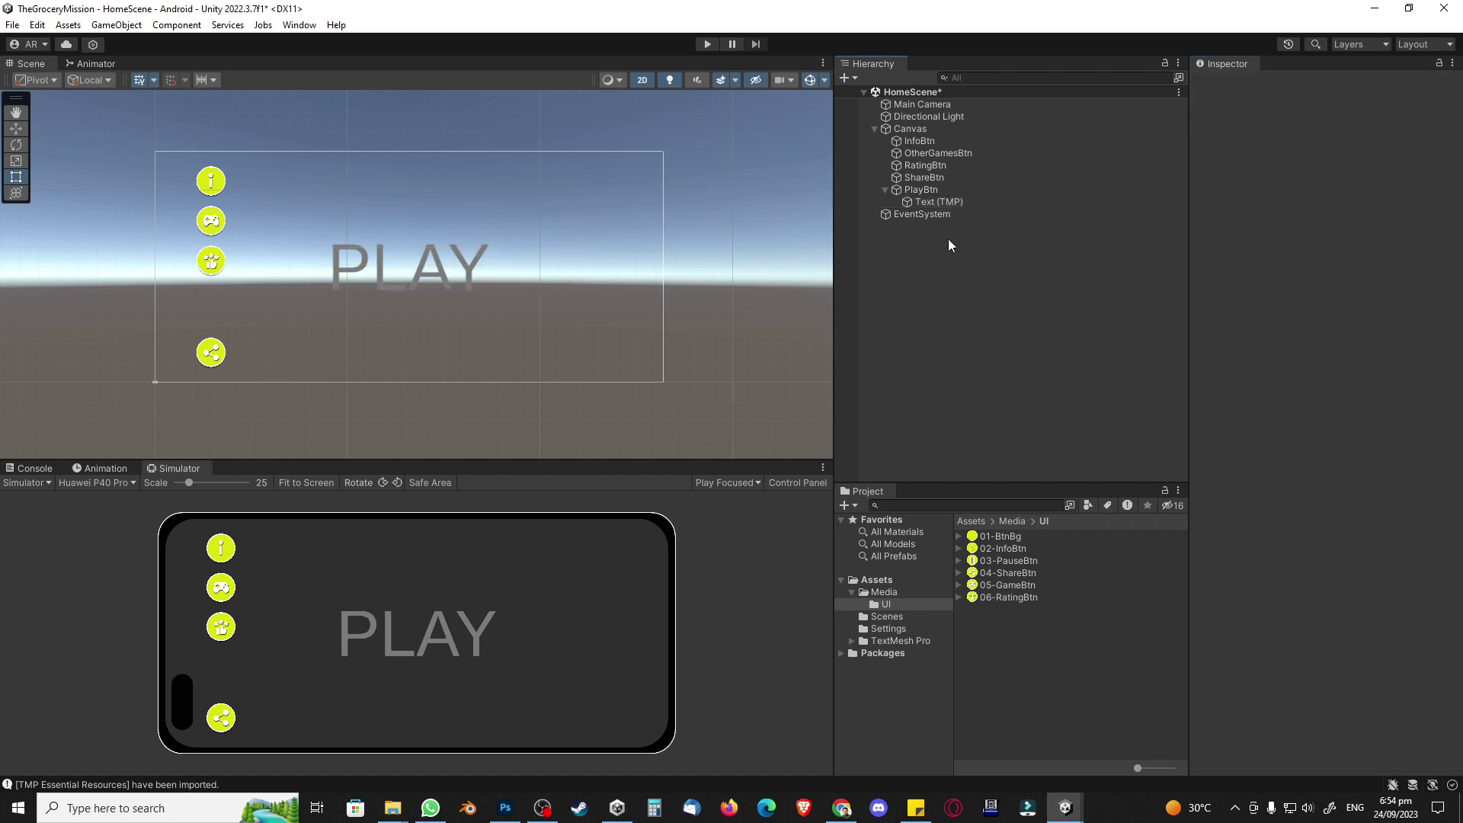
{"action": "left_click", "coordinate": [928, 201]}
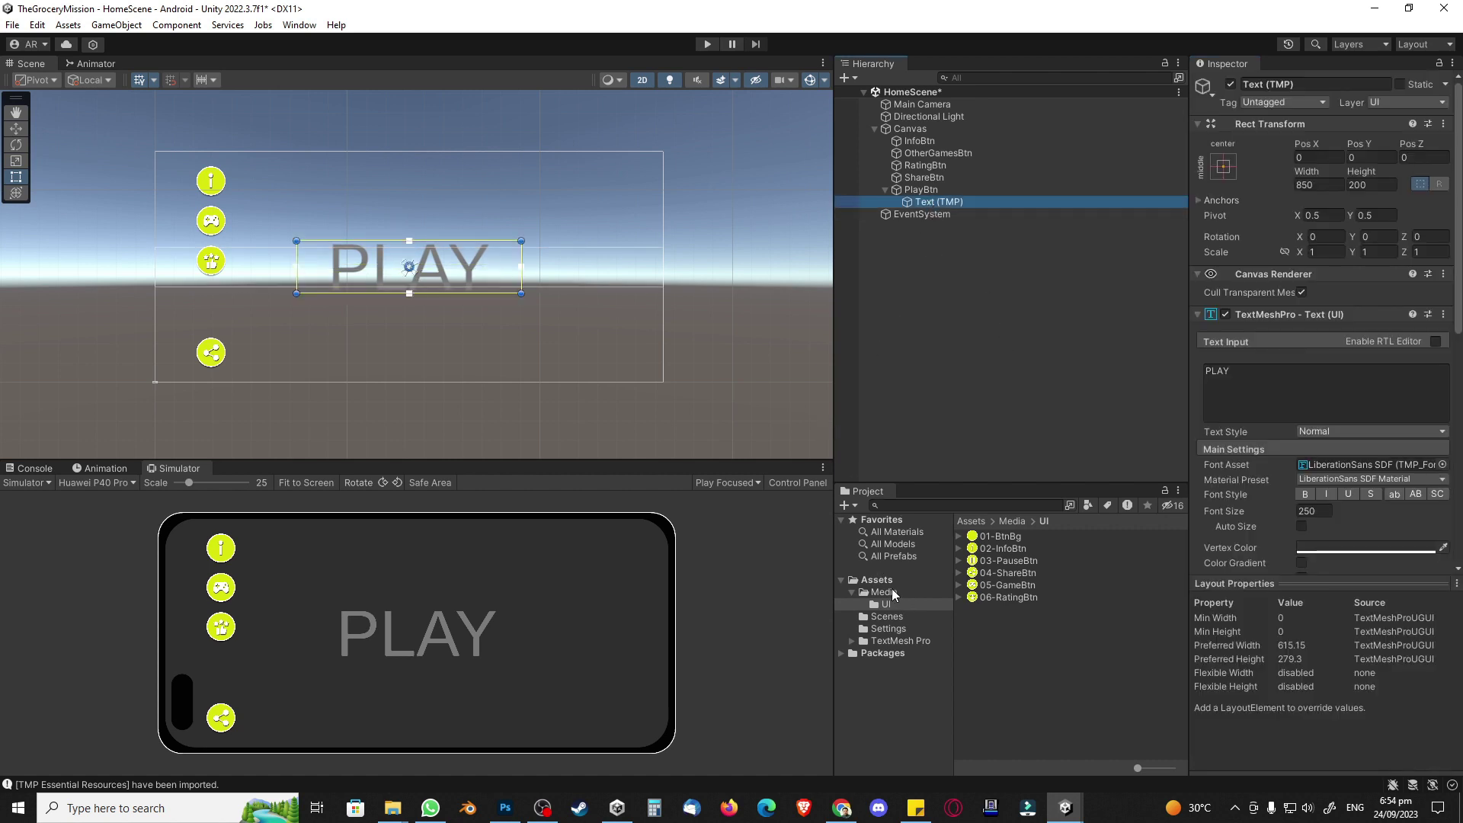
Step: Create a new folder named Fonts inside the Assets/Media folder
{"action": "left_click", "coordinate": [886, 592]}
{"action": "right_click", "coordinate": [1010, 584]}
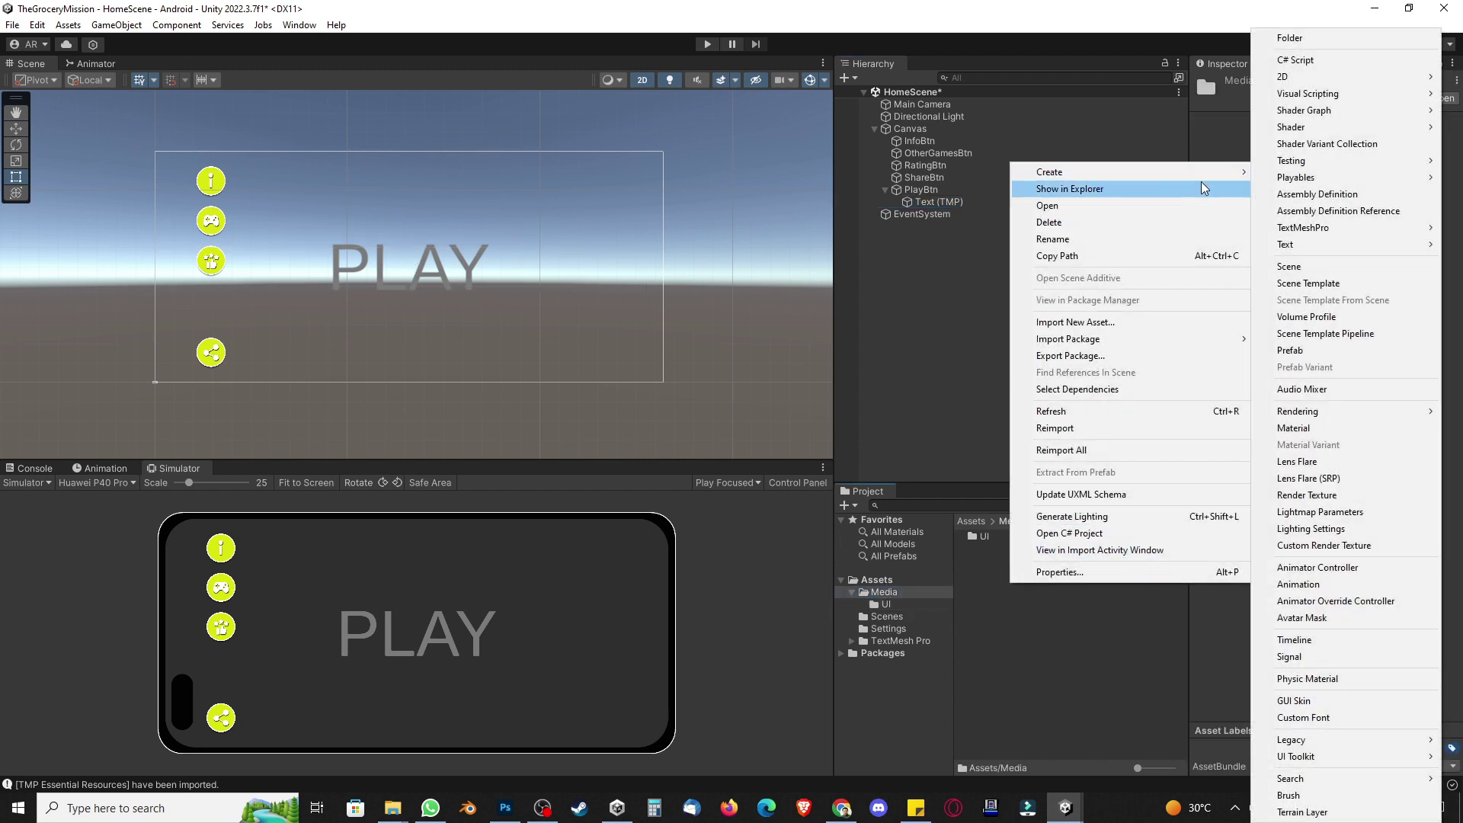
{"action": "left_click", "coordinate": [1278, 38]}
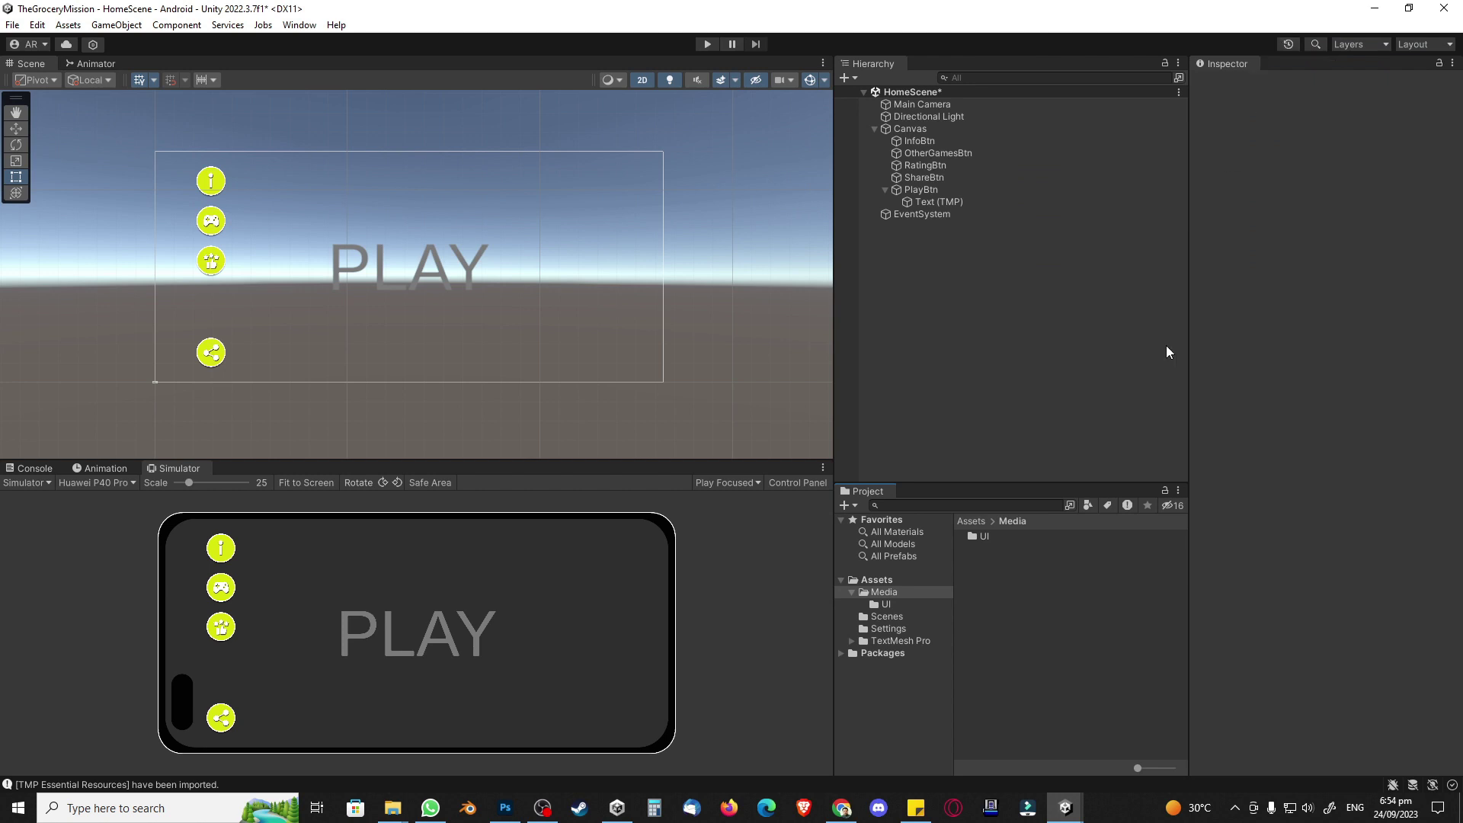
{"action": "right_click", "coordinate": [1010, 596]}
{"action": "mouse_move", "coordinate": [1036, 175]}
{"action": "left_click", "coordinate": [1280, 39]}
{"action": "type", "text": "Fonts"}
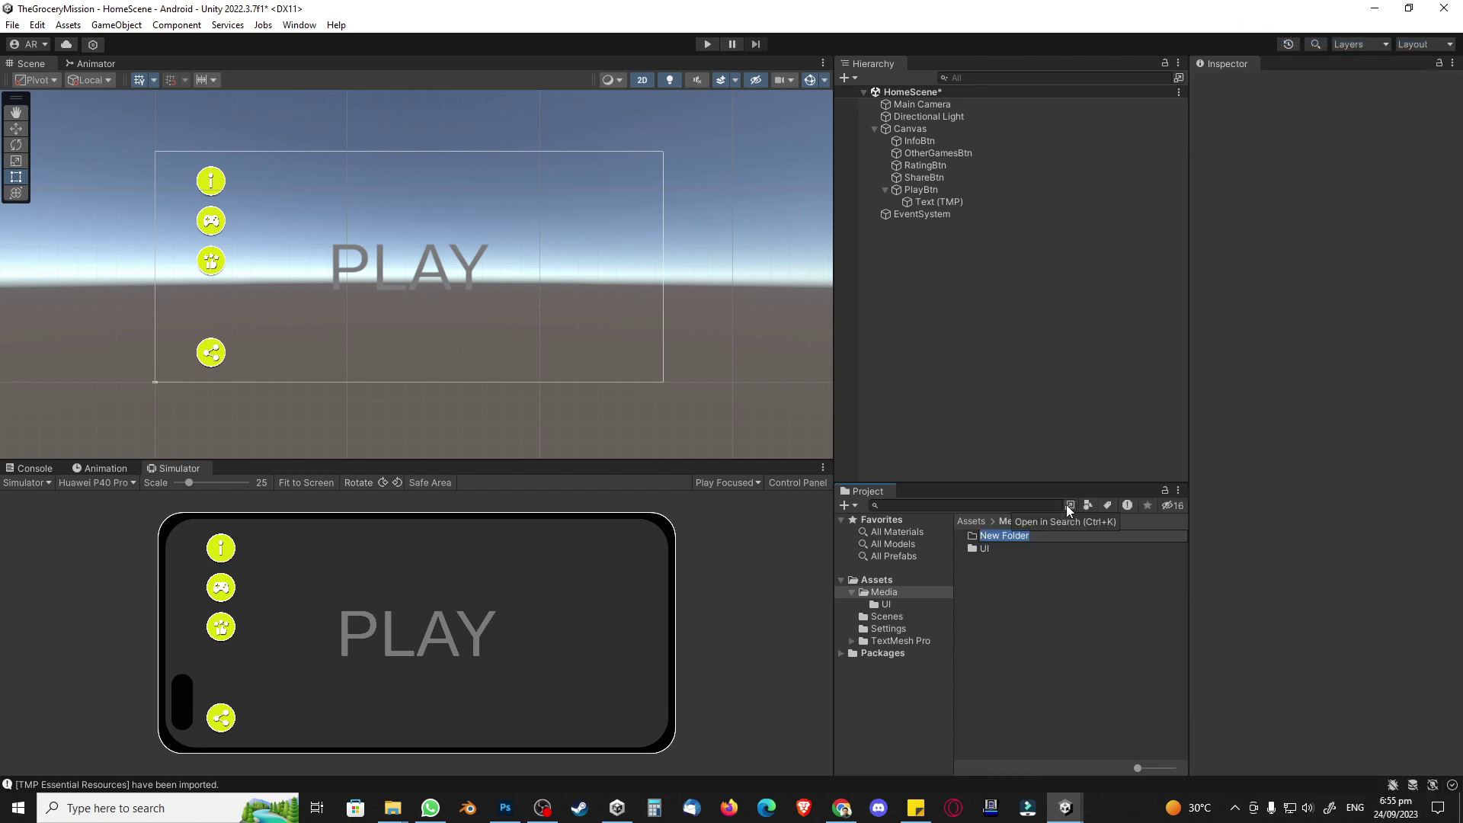
{"action": "key", "text": "Return"}
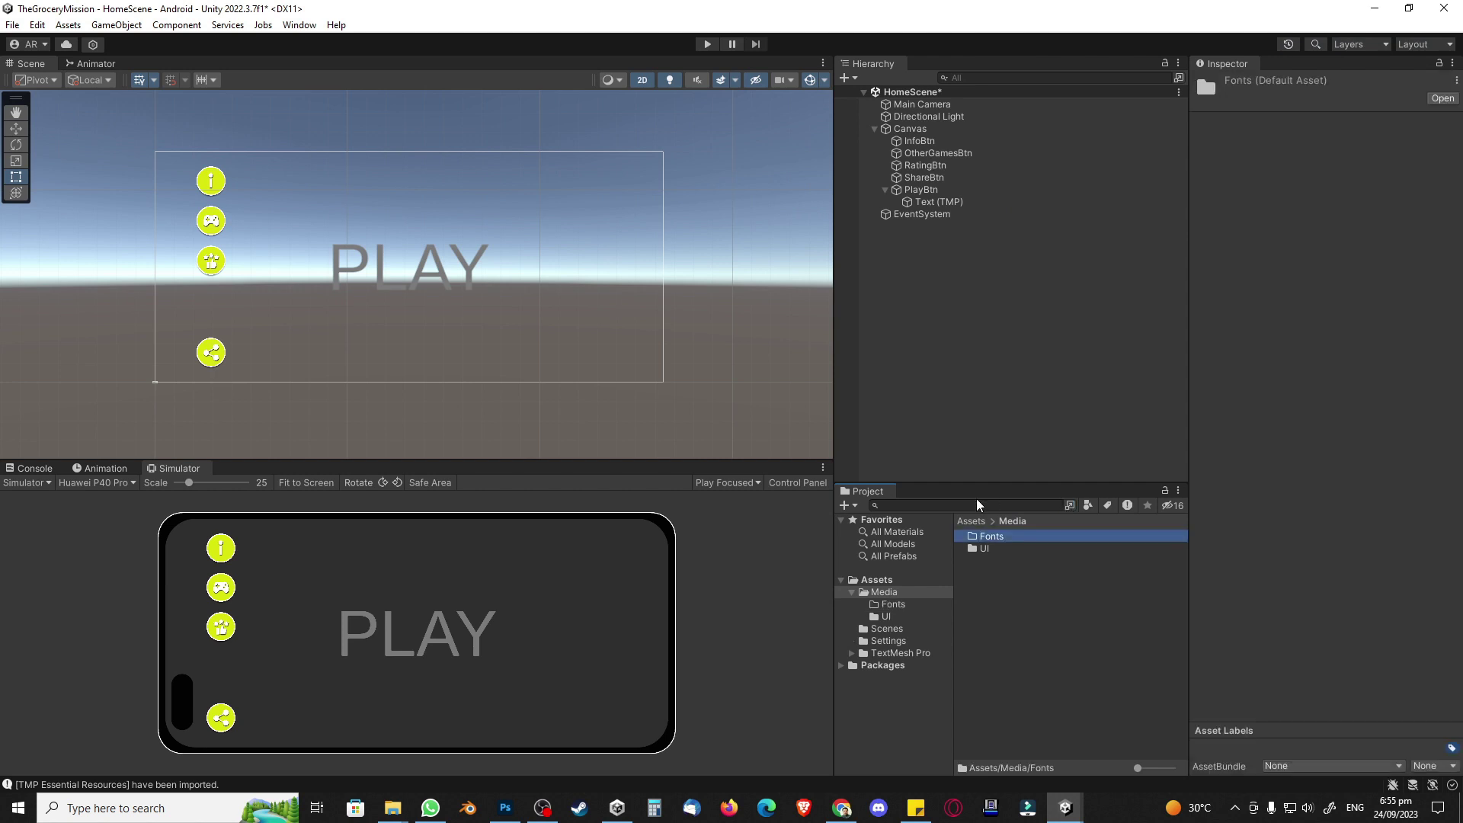
Step: Import the Glue Gun.otf font from the 01-Fonts/glue-gun folder on disk into the project's Fonts folder
{"action": "double_click", "coordinate": [991, 536]}
{"action": "mouse_move", "coordinate": [397, 810]}
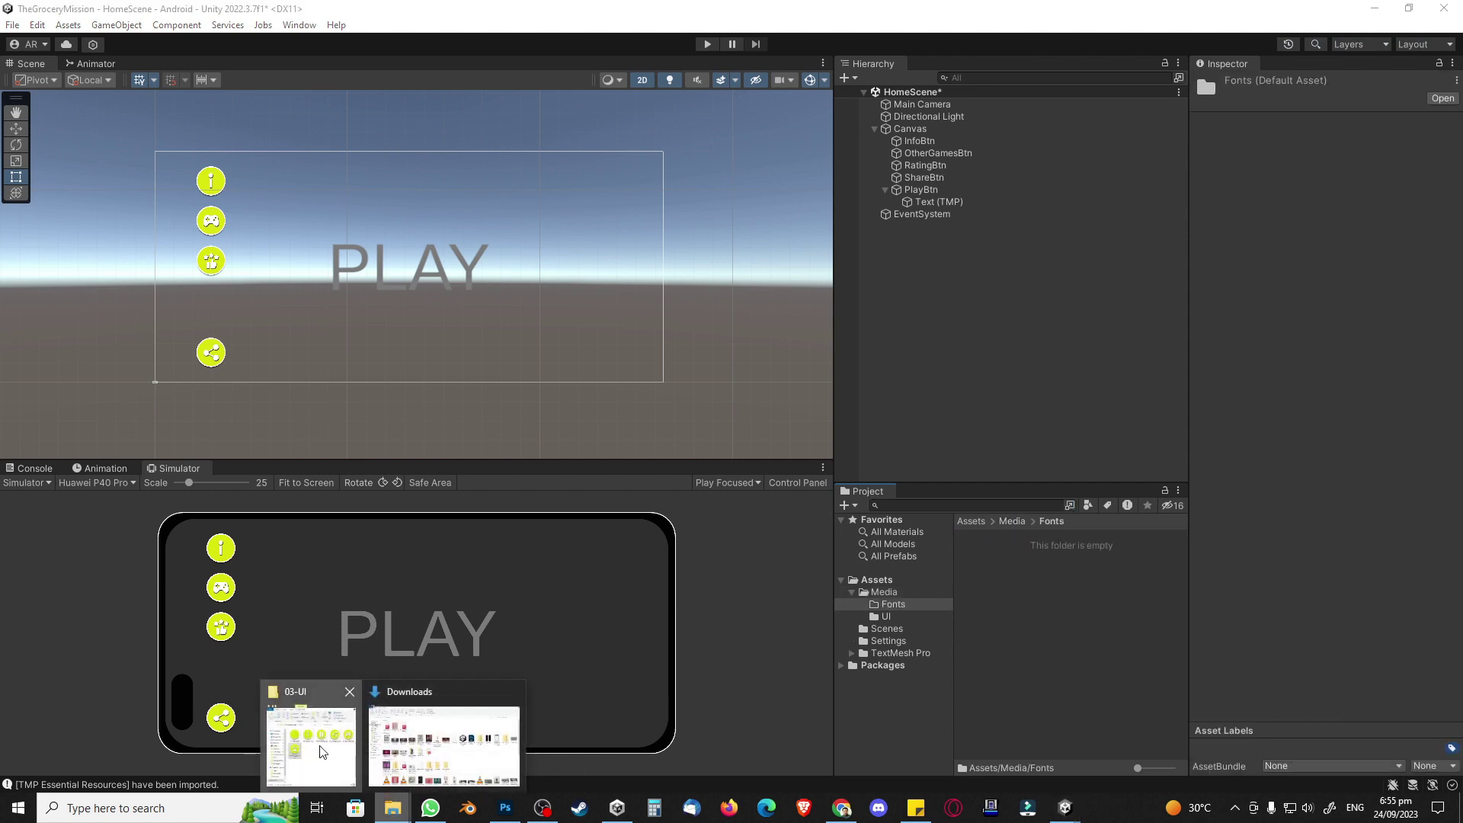
{"action": "left_click", "coordinate": [313, 732]}
{"action": "left_click", "coordinate": [336, 250]}
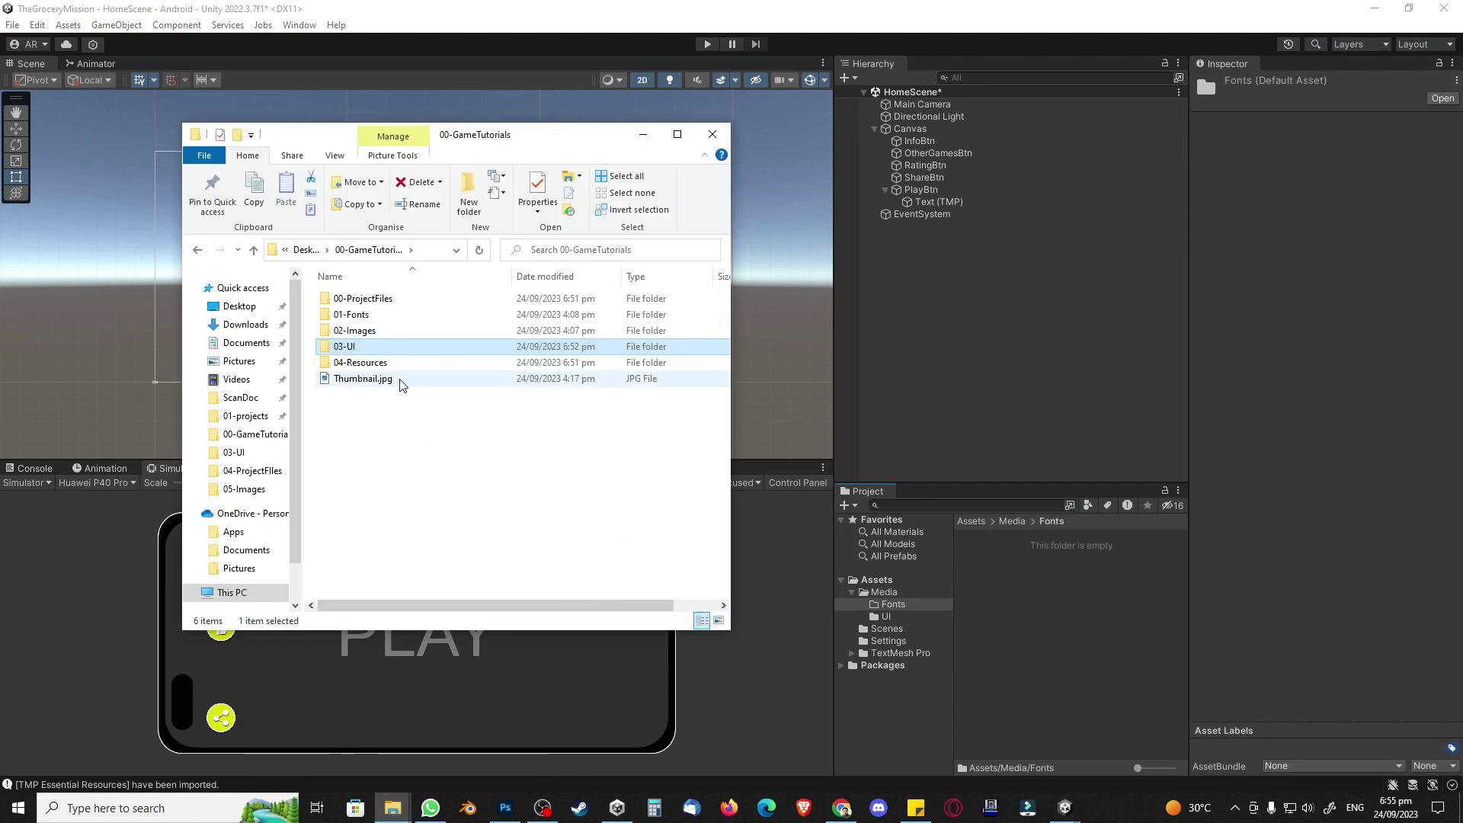
{"action": "double_click", "coordinate": [352, 314]}
{"action": "double_click", "coordinate": [372, 346]}
{"action": "left_click_drag", "start_coordinate": [358, 299], "coordinate": [1055, 607]}
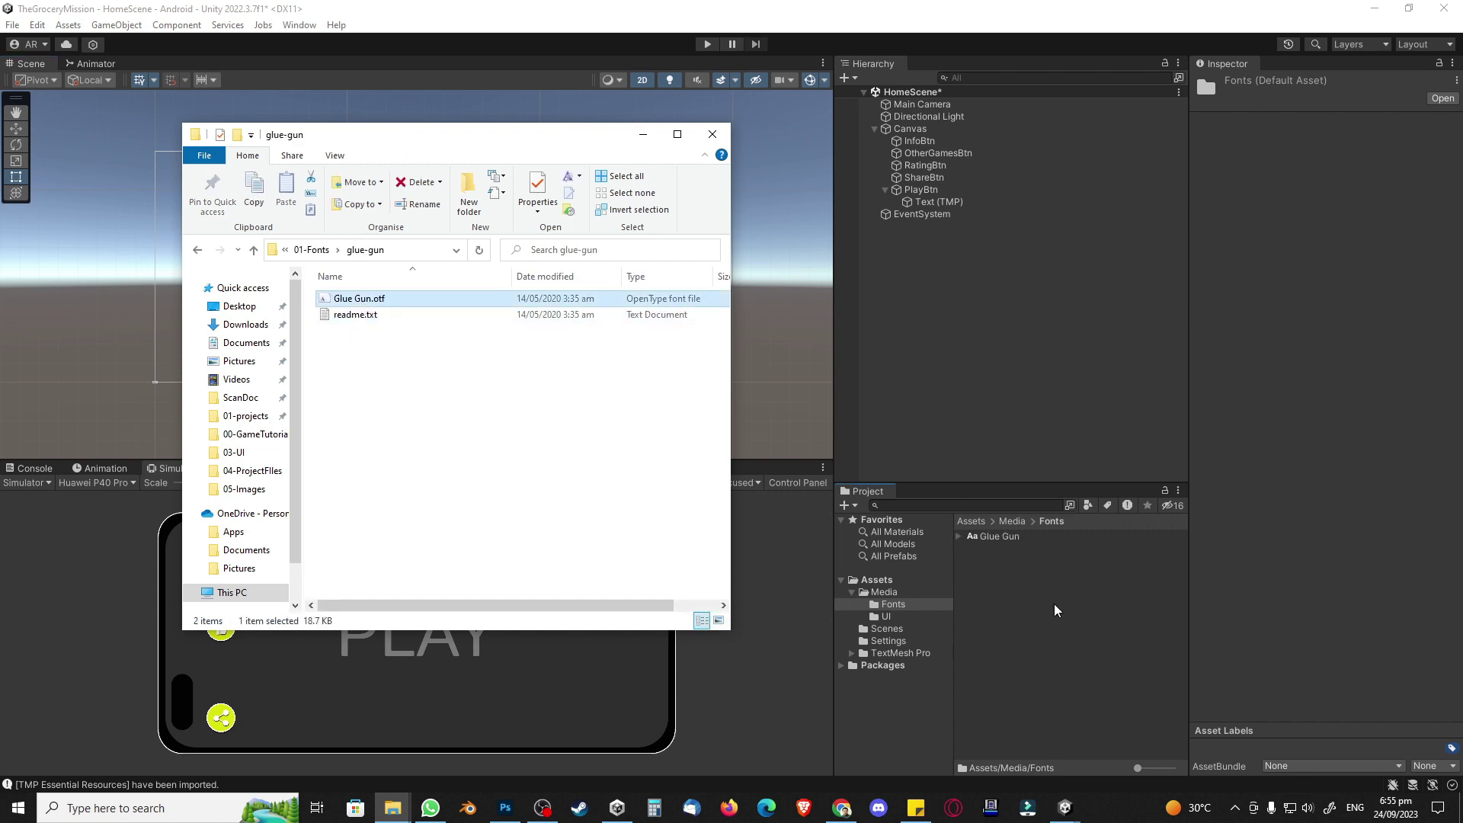
Step: Import the pricedown bl.otf and Squirk font files from their 01-Fonts subfolders into the project's Fonts folder
{"action": "left_click", "coordinate": [312, 250]}
{"action": "double_click", "coordinate": [439, 314]}
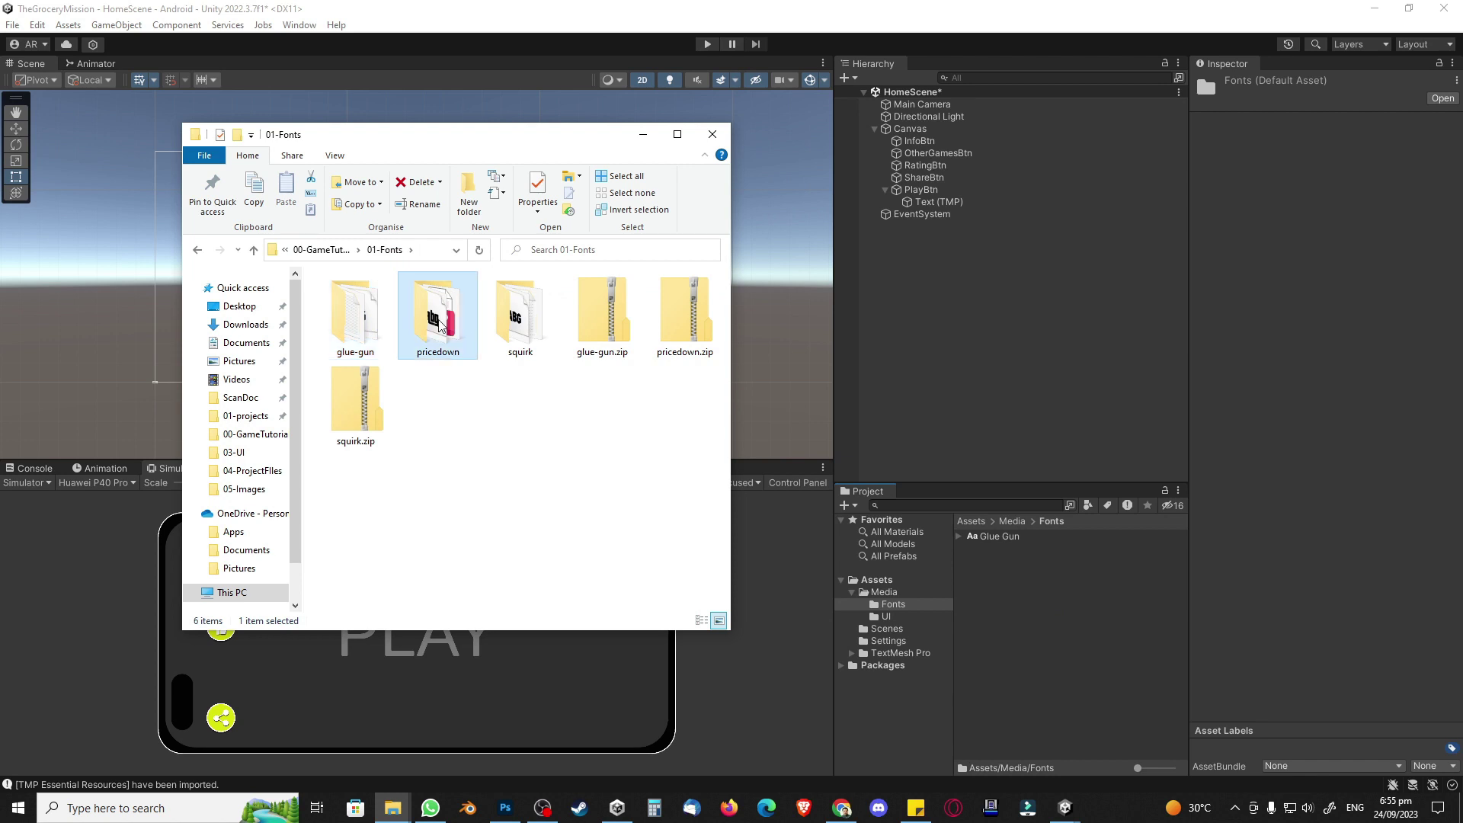
{"action": "left_click_drag", "start_coordinate": [366, 299], "coordinate": [943, 593]}
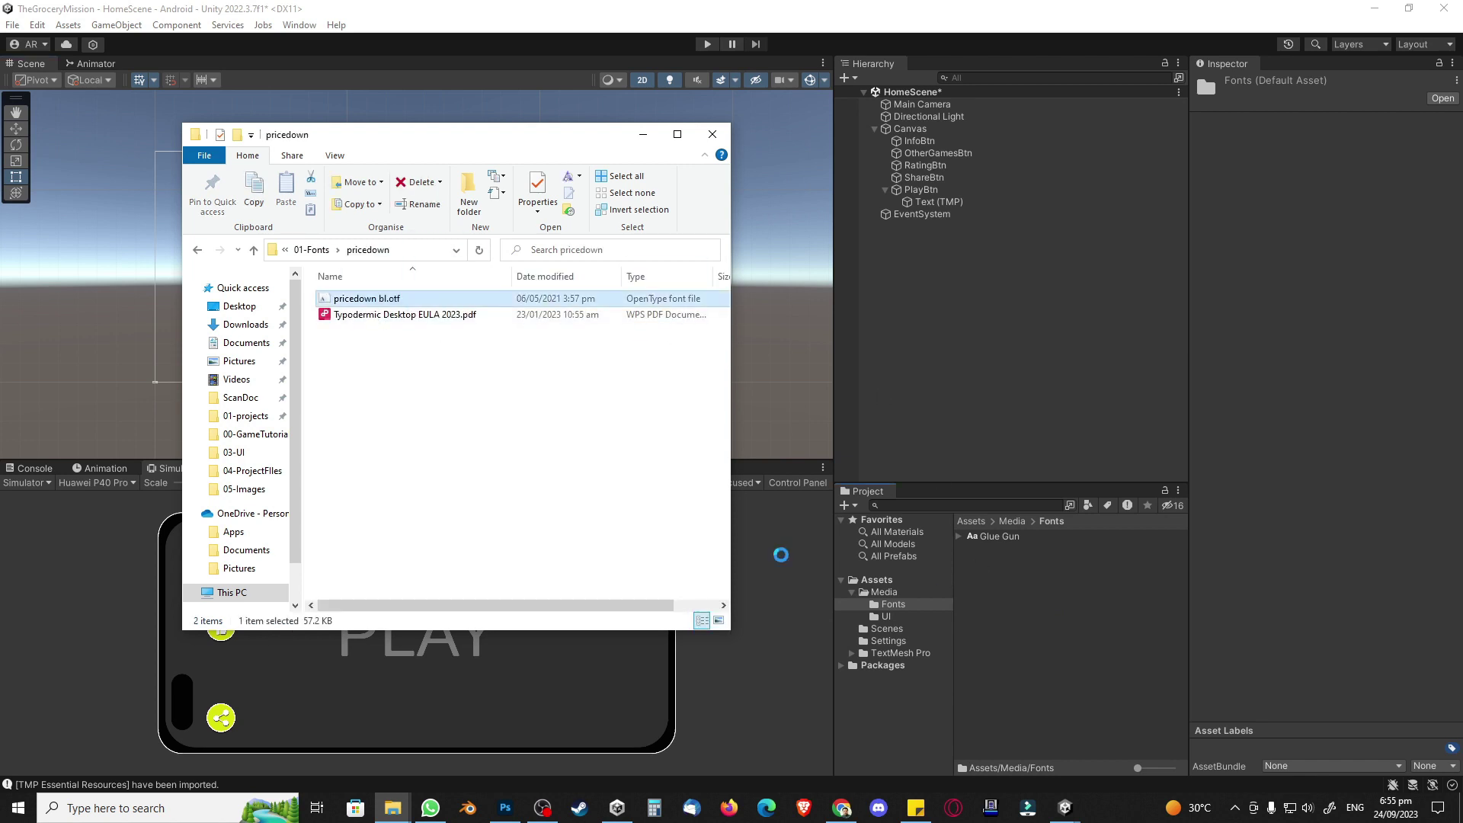
{"action": "left_click", "coordinate": [312, 250]}
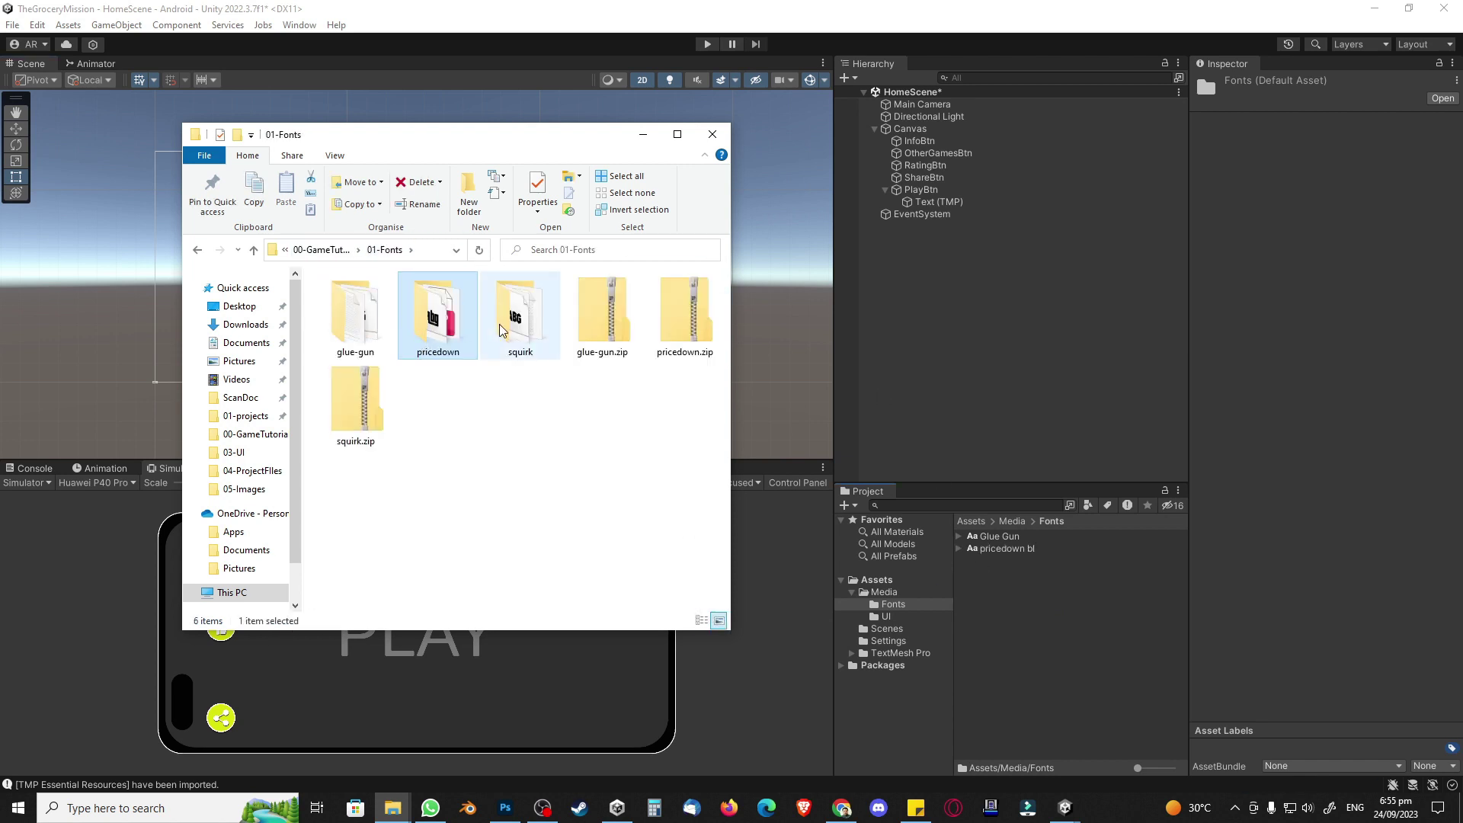
{"action": "double_click", "coordinate": [521, 314]}
{"action": "left_click_drag", "start_coordinate": [411, 314], "coordinate": [1056, 622]}
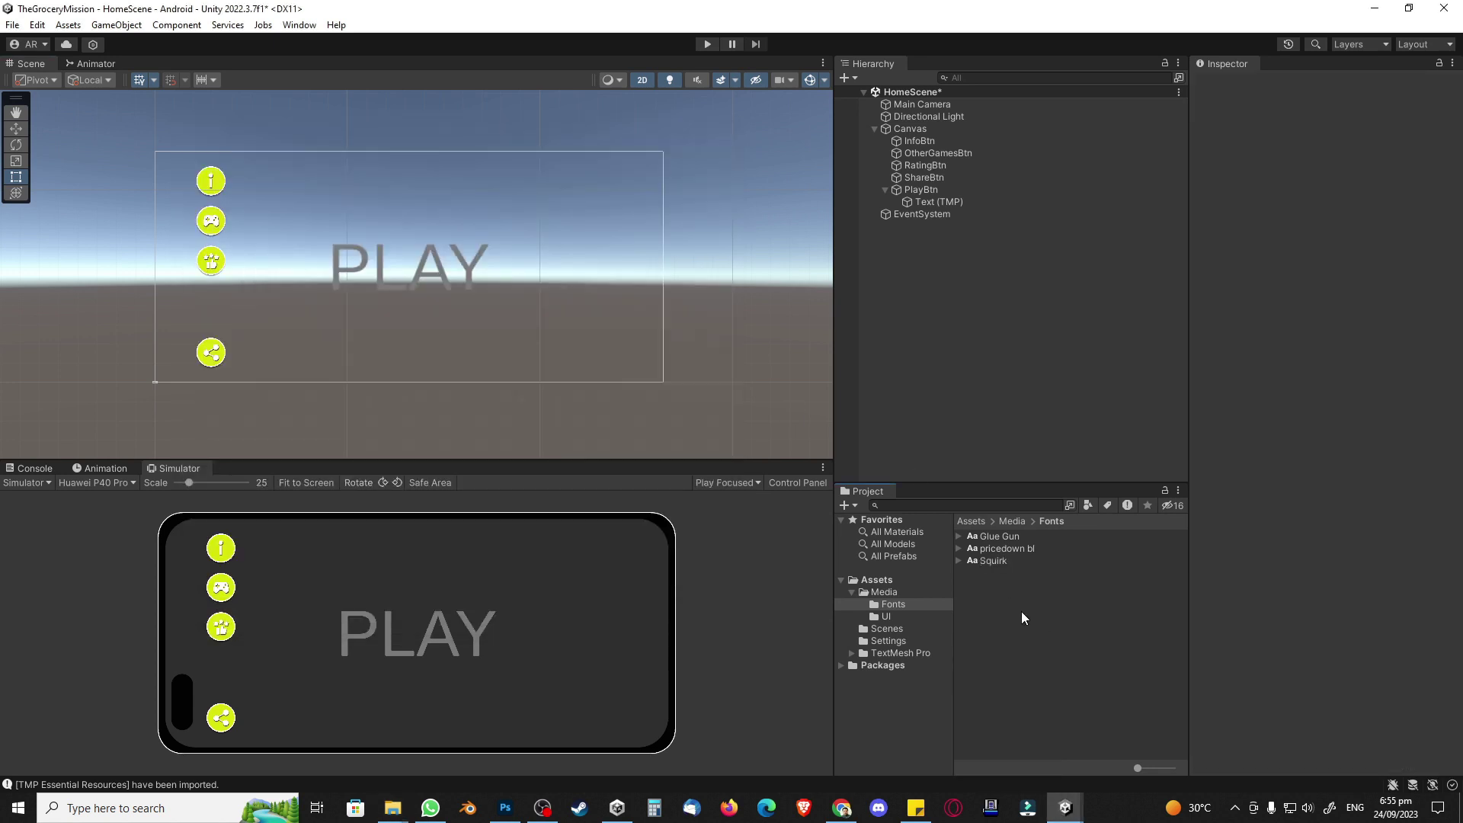
{"action": "left_click", "coordinate": [996, 538]}
{"action": "left_click", "coordinate": [995, 549]}
{"action": "left_click", "coordinate": [996, 561]}
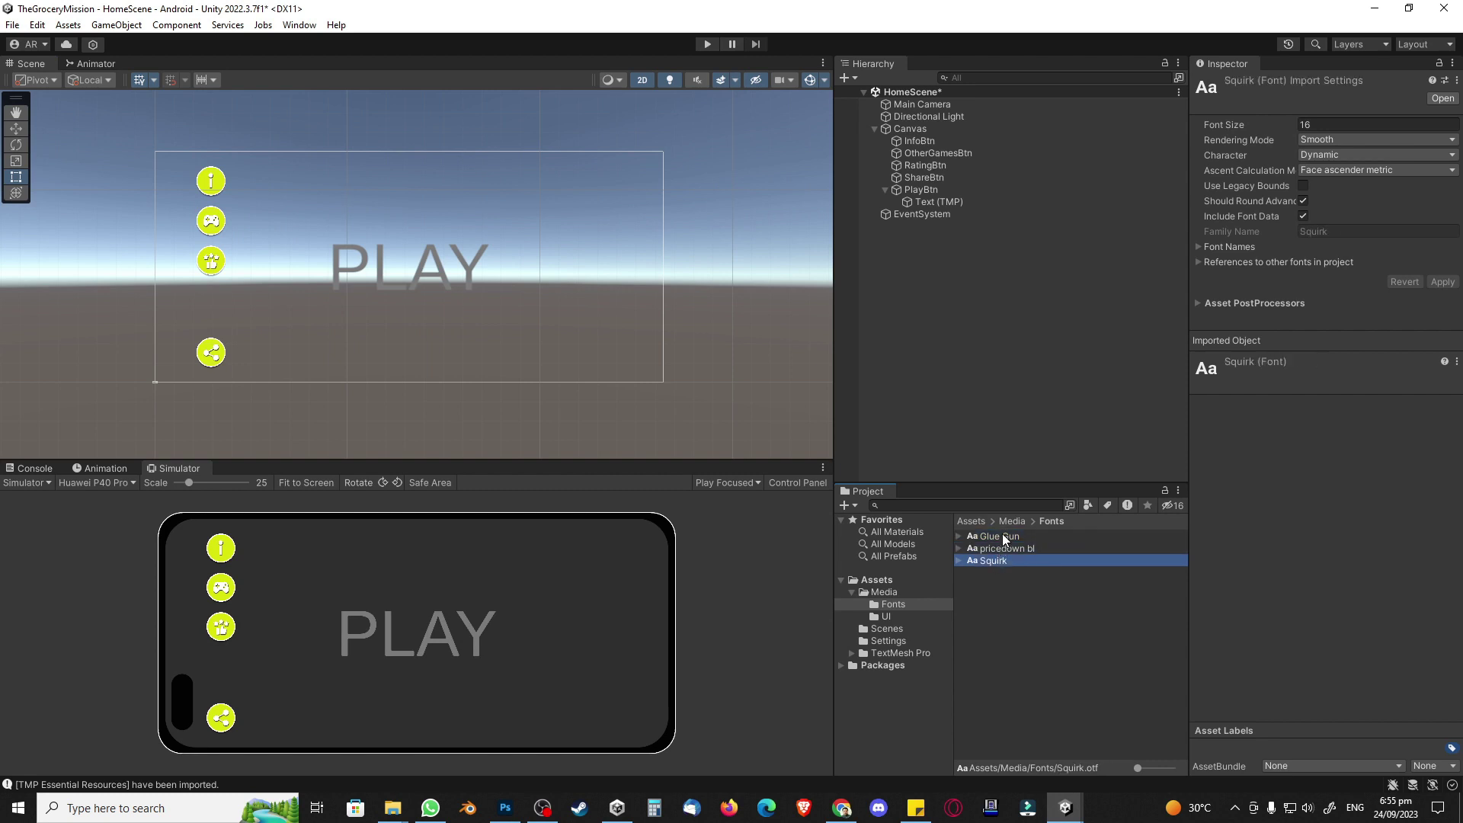
{"action": "left_click", "coordinate": [1002, 547]}
{"action": "left_click", "coordinate": [1005, 562]}
{"action": "left_click", "coordinate": [999, 540]}
{"action": "right_click", "coordinate": [998, 538]}
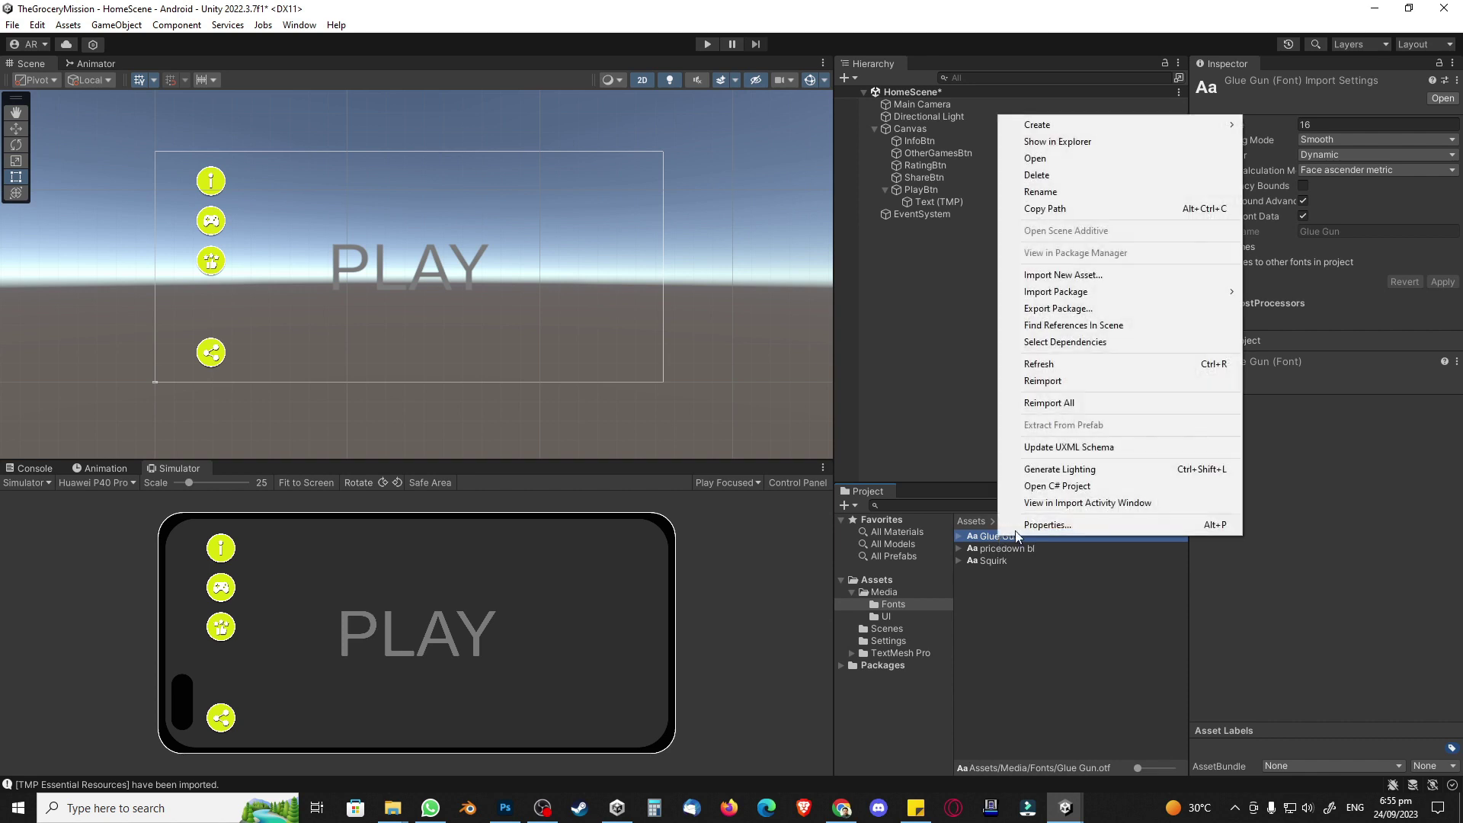
{"action": "mouse_move", "coordinate": [1115, 125]}
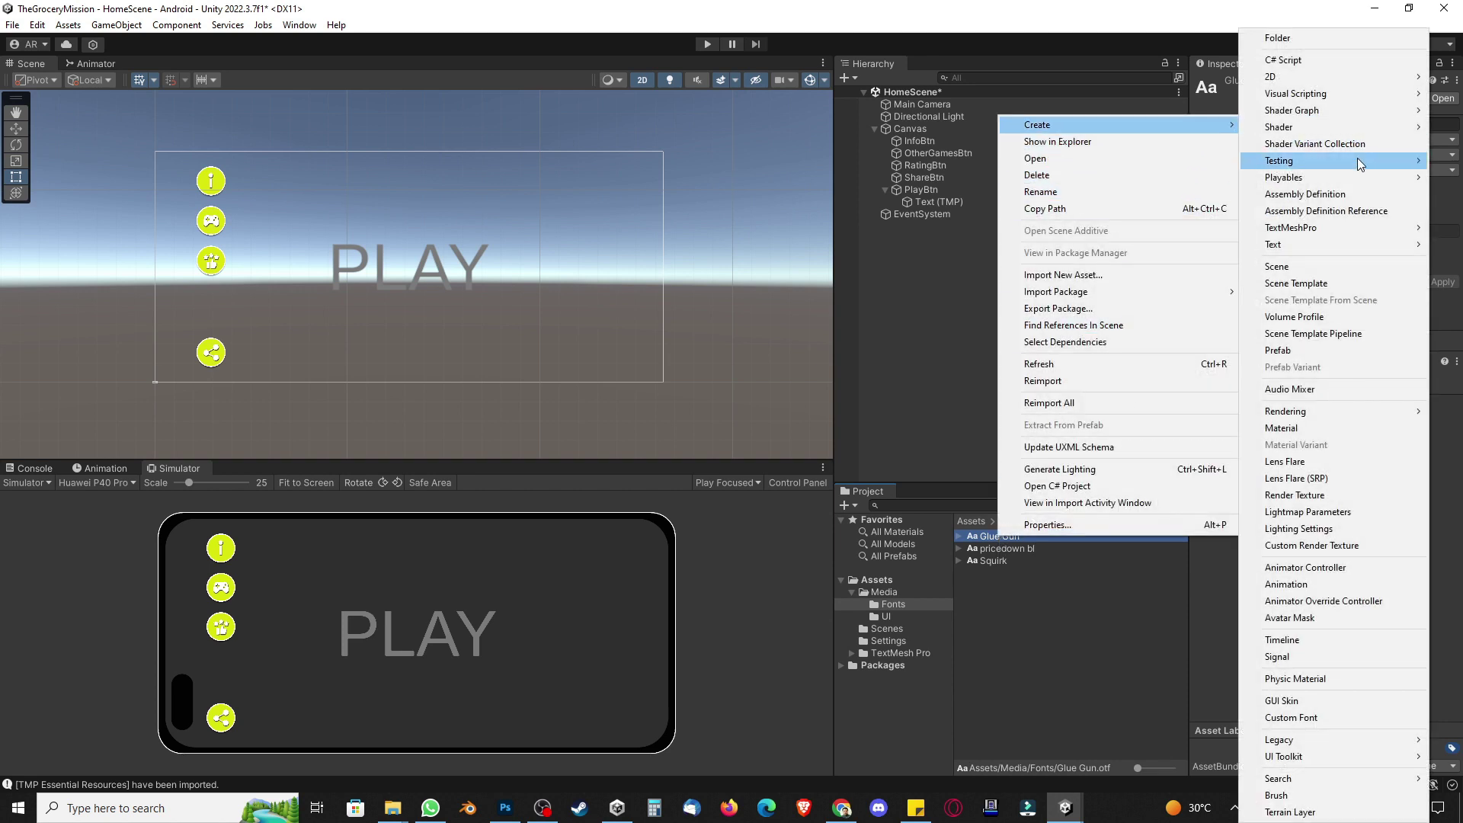
{"action": "mouse_move", "coordinate": [1328, 229]}
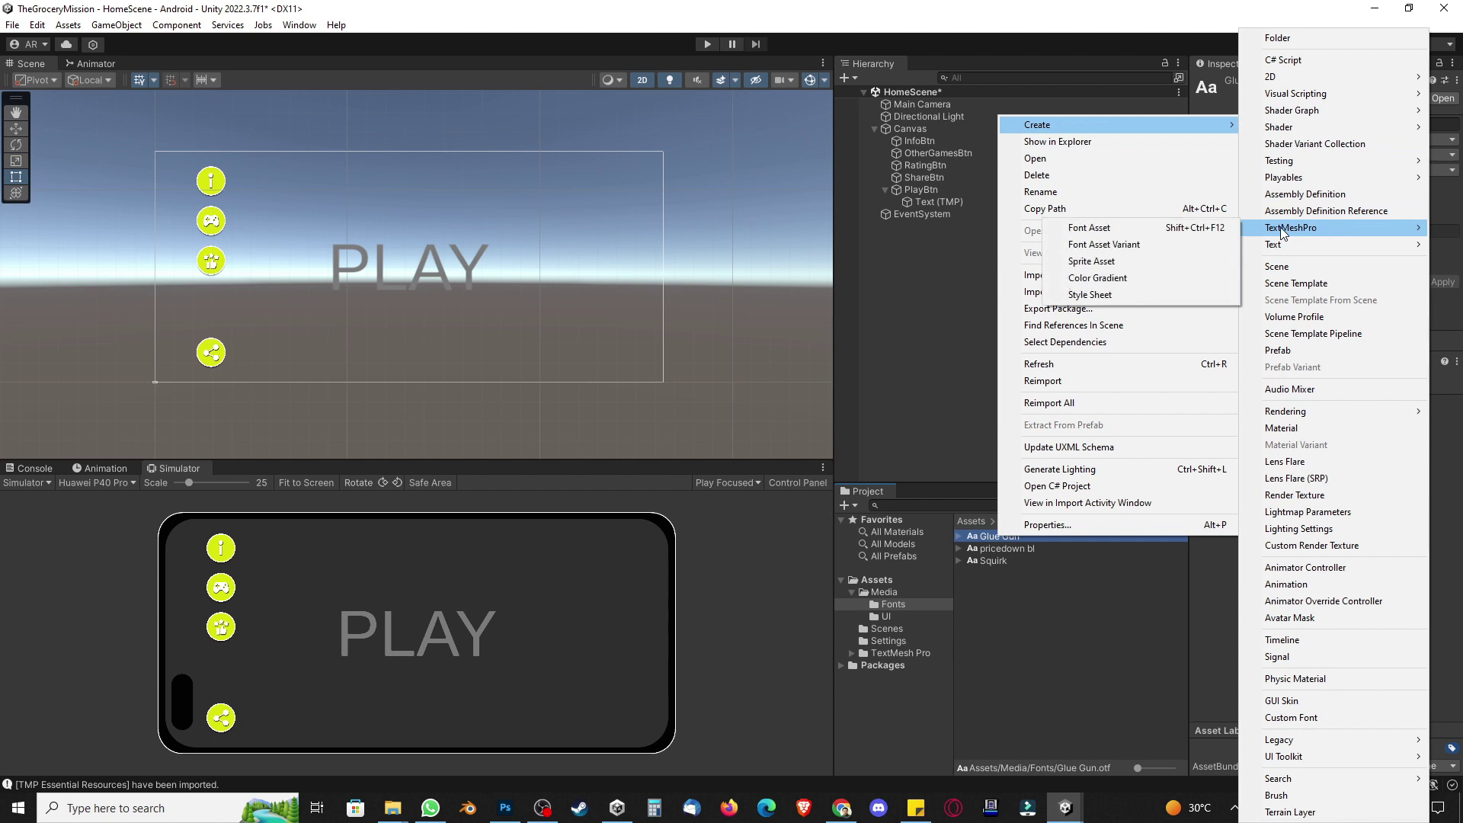
{"action": "left_click", "coordinate": [1146, 227]}
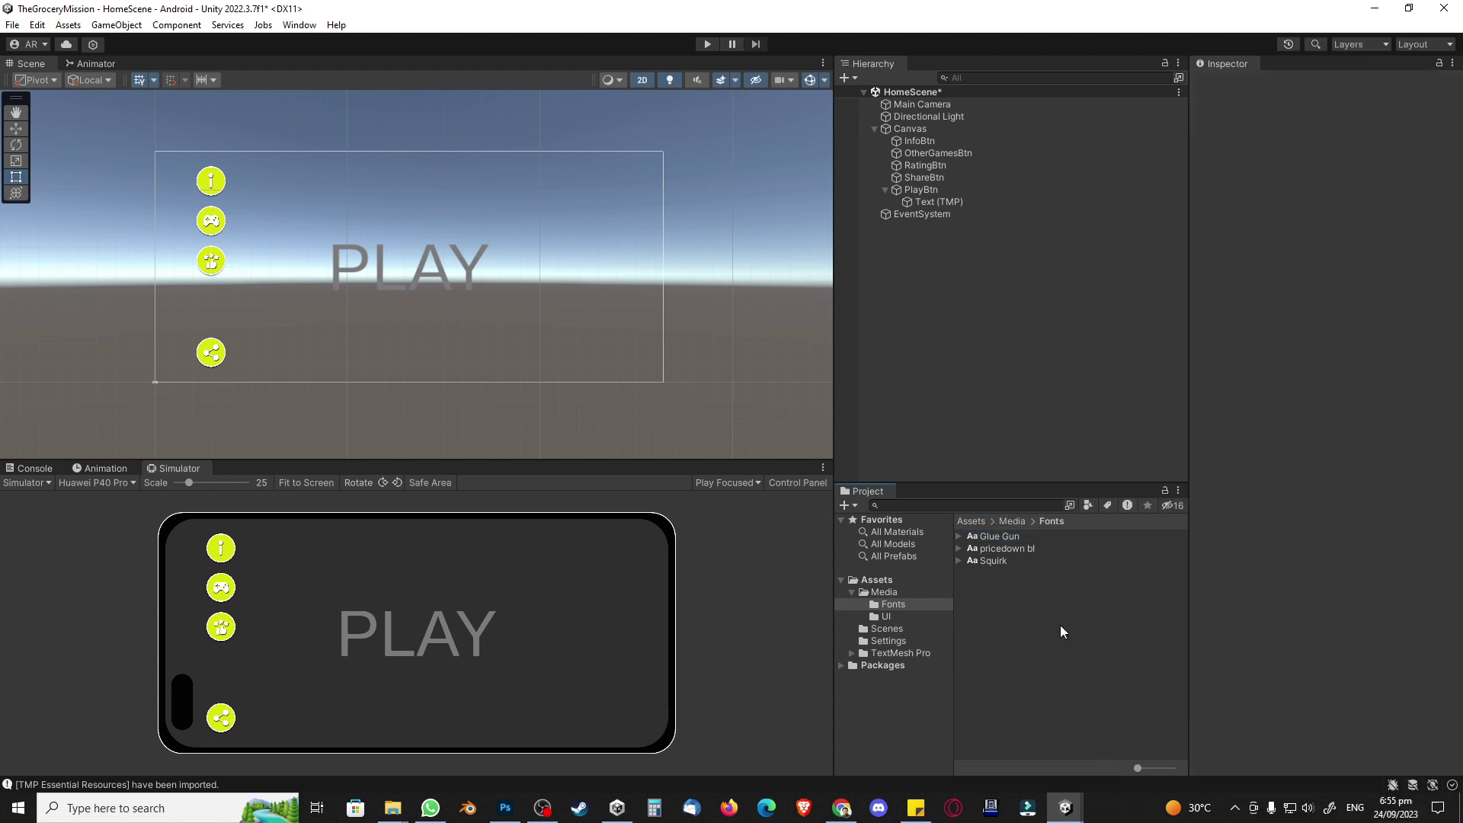
Step: Create a TextMeshPro font asset from the Glue Gun font
{"action": "left_click", "coordinate": [1008, 536]}
{"action": "right_click", "coordinate": [1007, 535]}
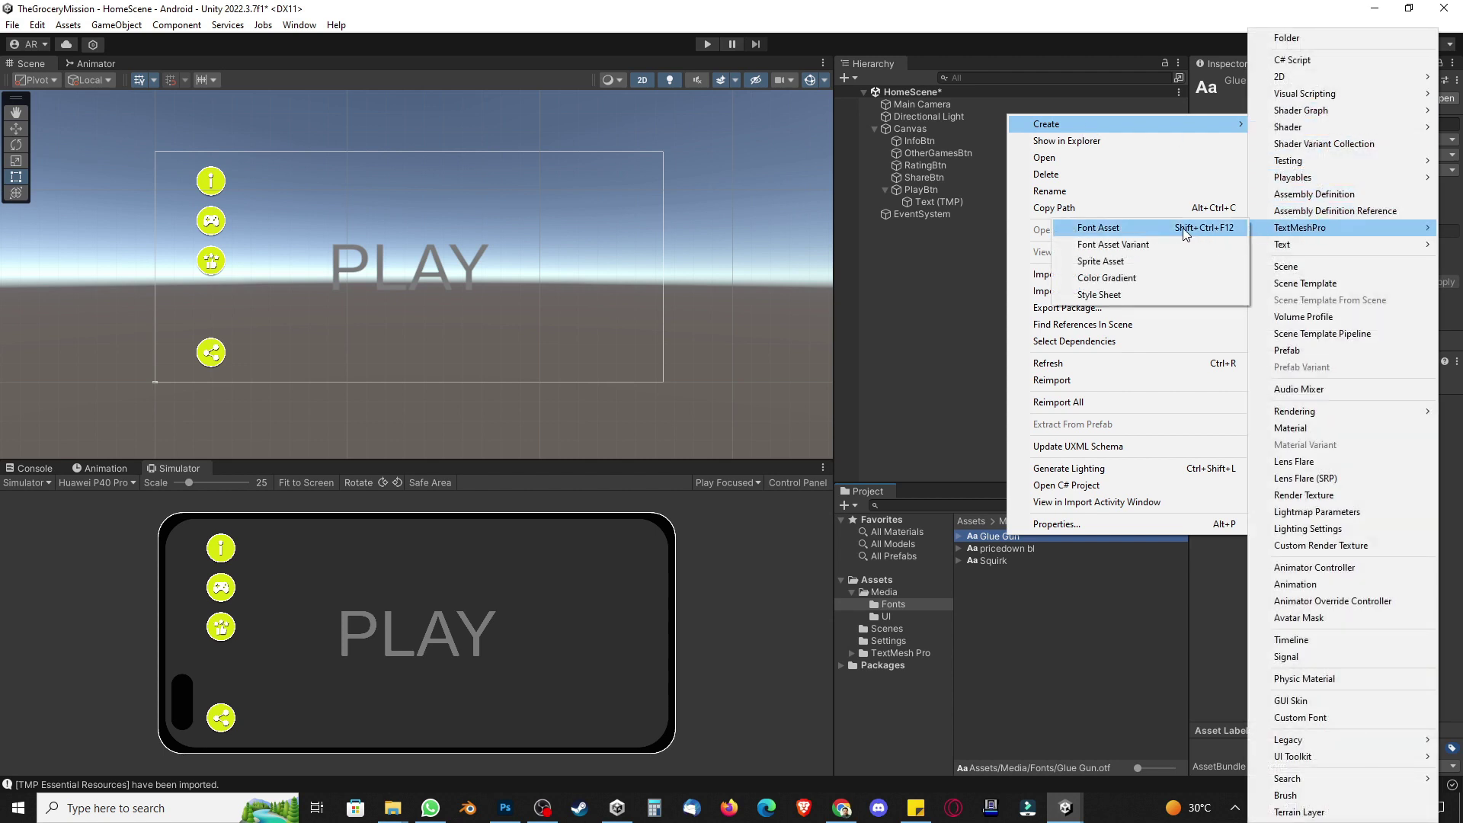
{"action": "left_click", "coordinate": [1145, 227]}
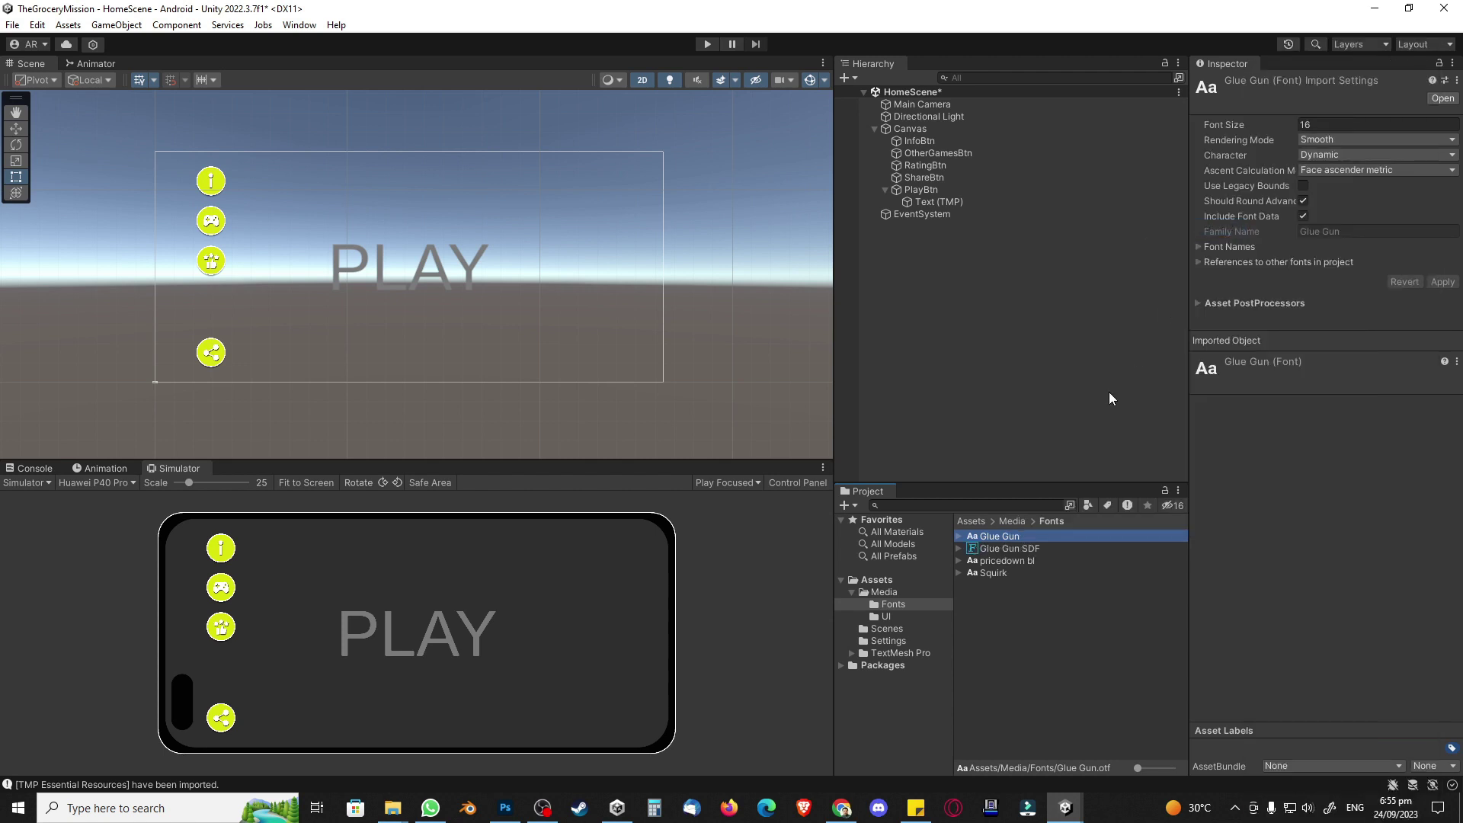
Step: Assign Glue Gun SDF as the font asset of PlayBtn's Text (TMP) child
{"action": "left_click", "coordinate": [945, 200]}
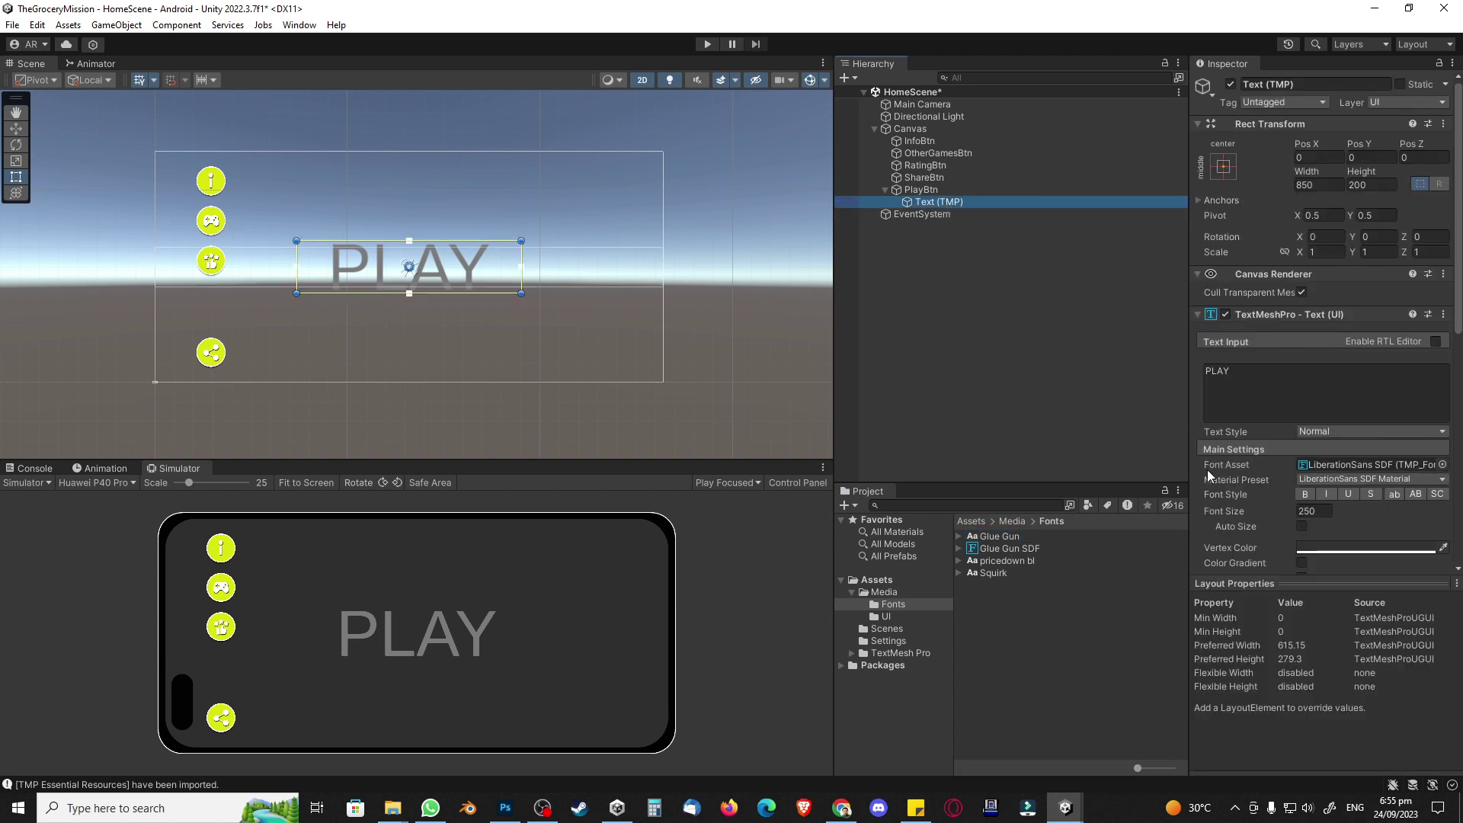
{"action": "left_click", "coordinate": [1441, 464]}
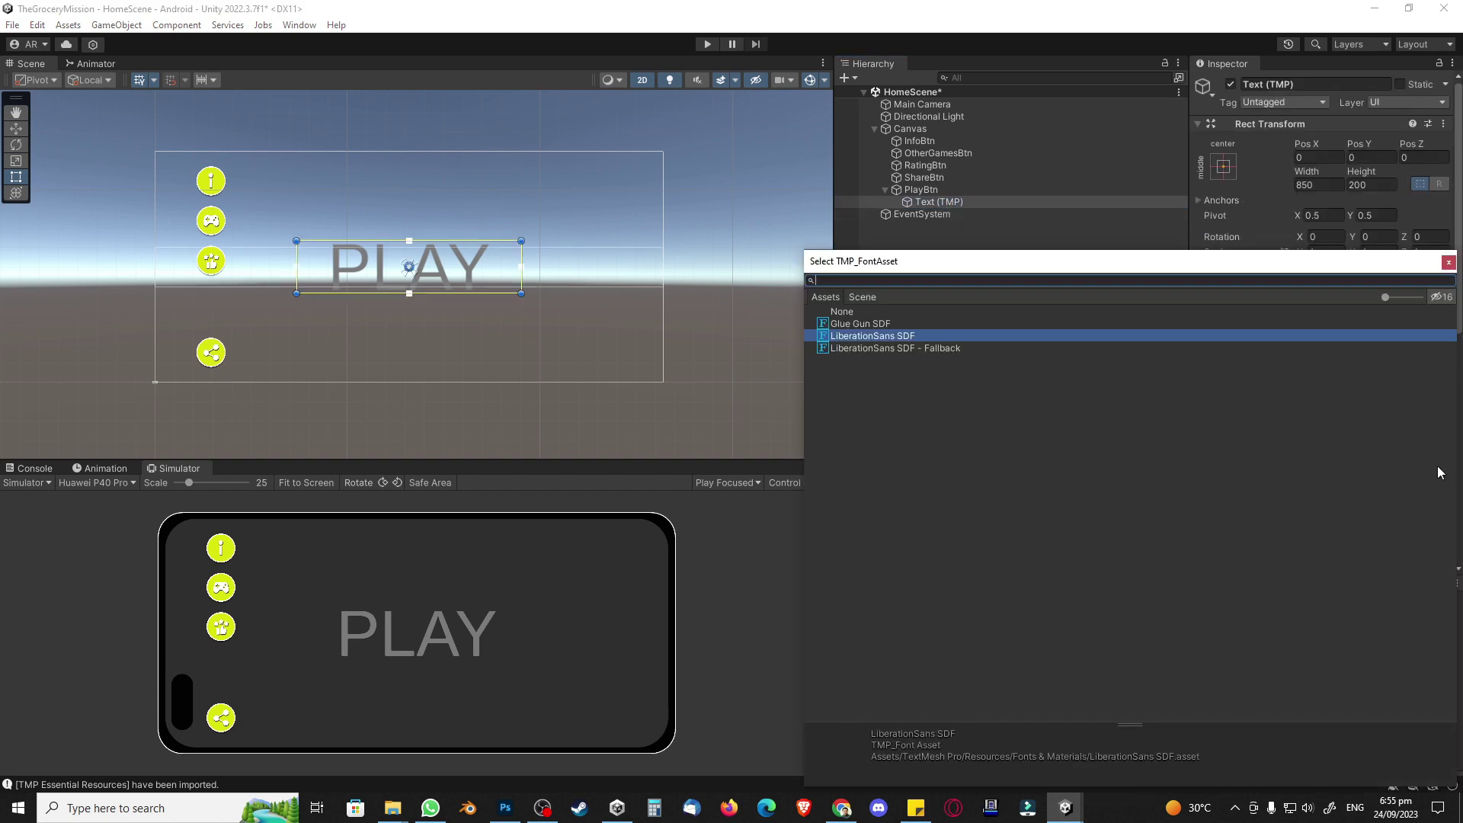
{"action": "left_click", "coordinate": [868, 328]}
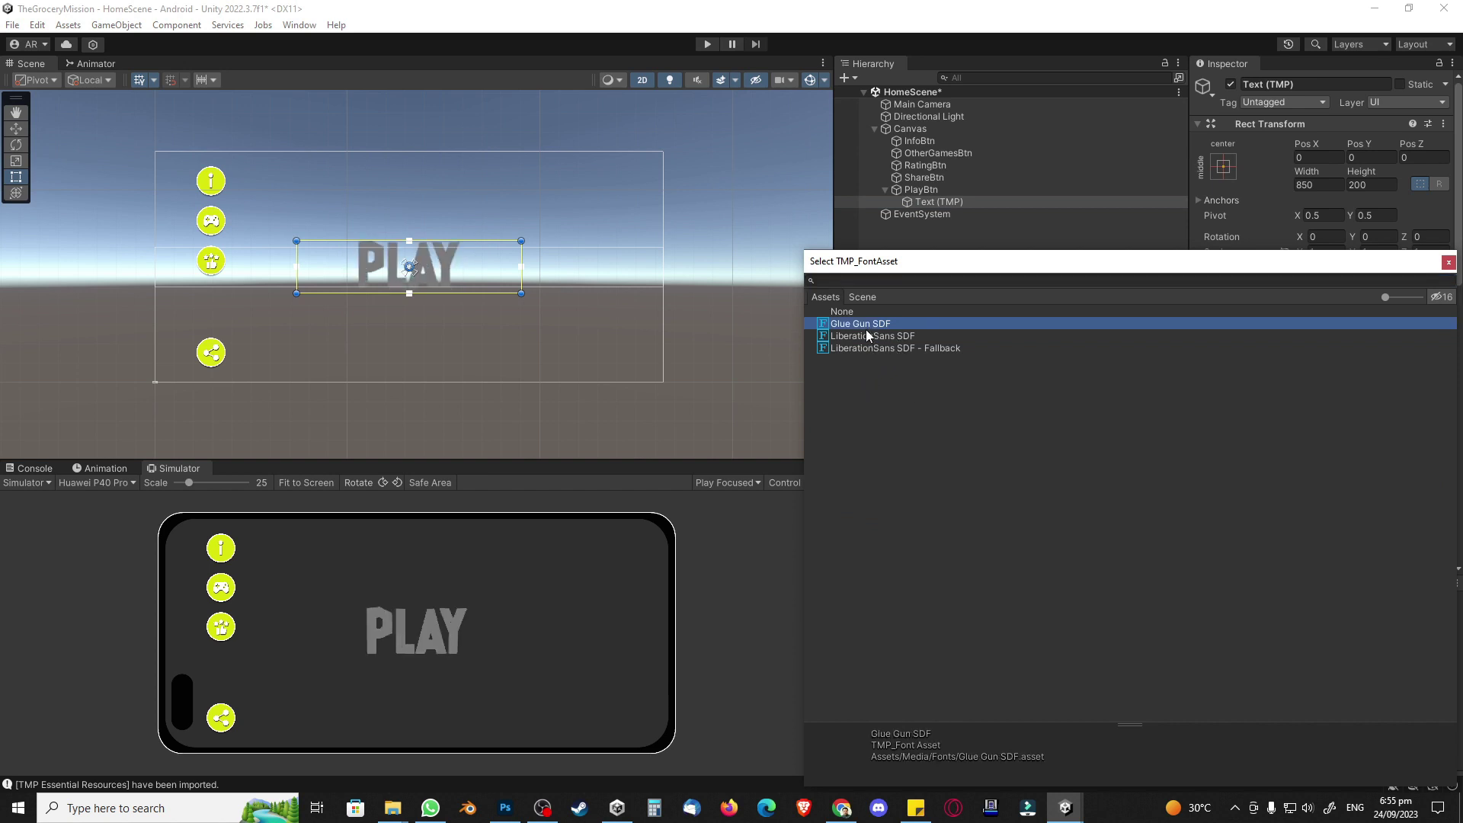
{"action": "left_click", "coordinate": [871, 336]}
{"action": "left_click", "coordinate": [872, 347]}
{"action": "left_click", "coordinate": [867, 324]}
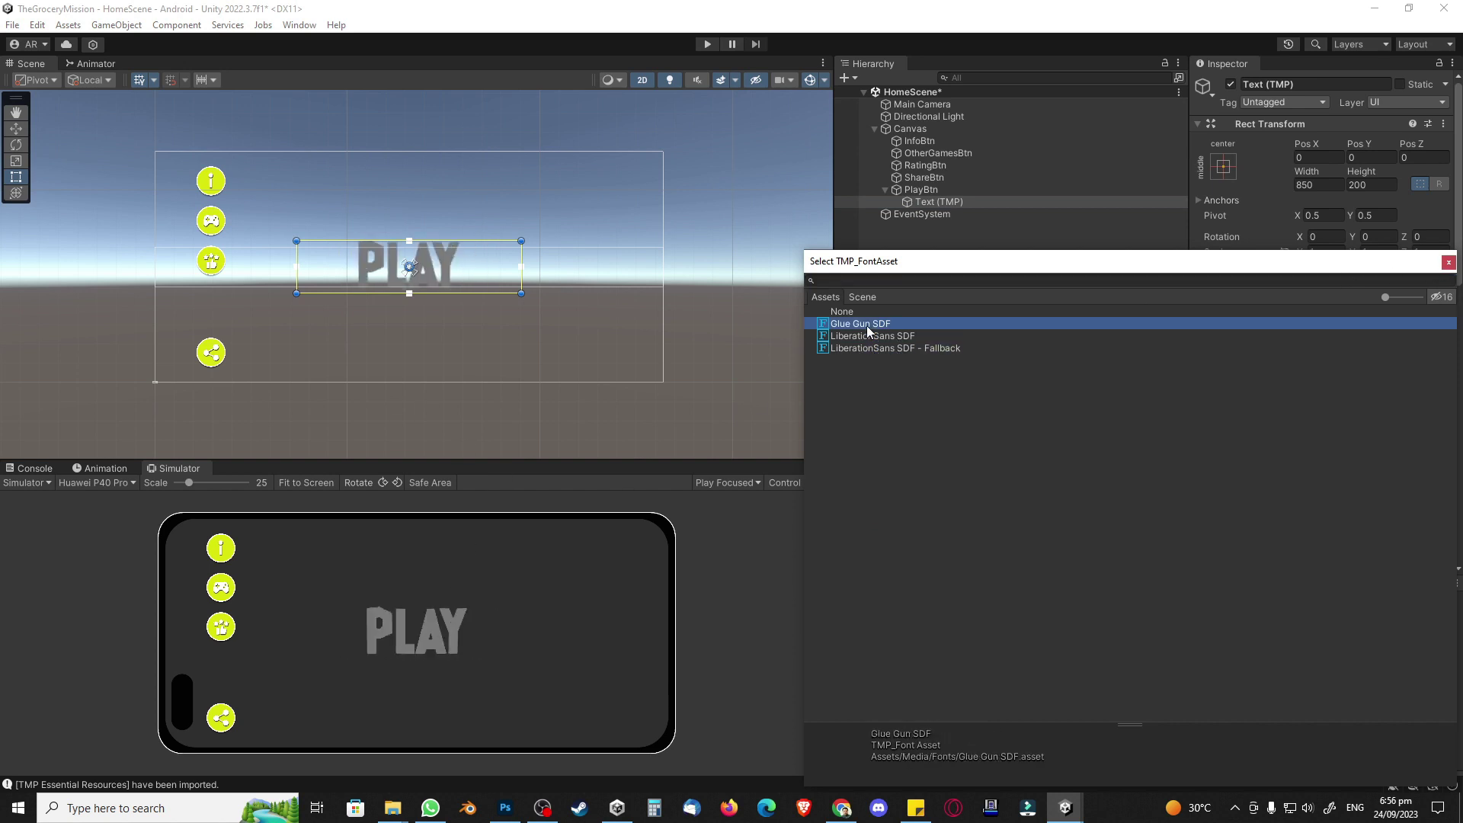
{"action": "left_click", "coordinate": [1448, 262]}
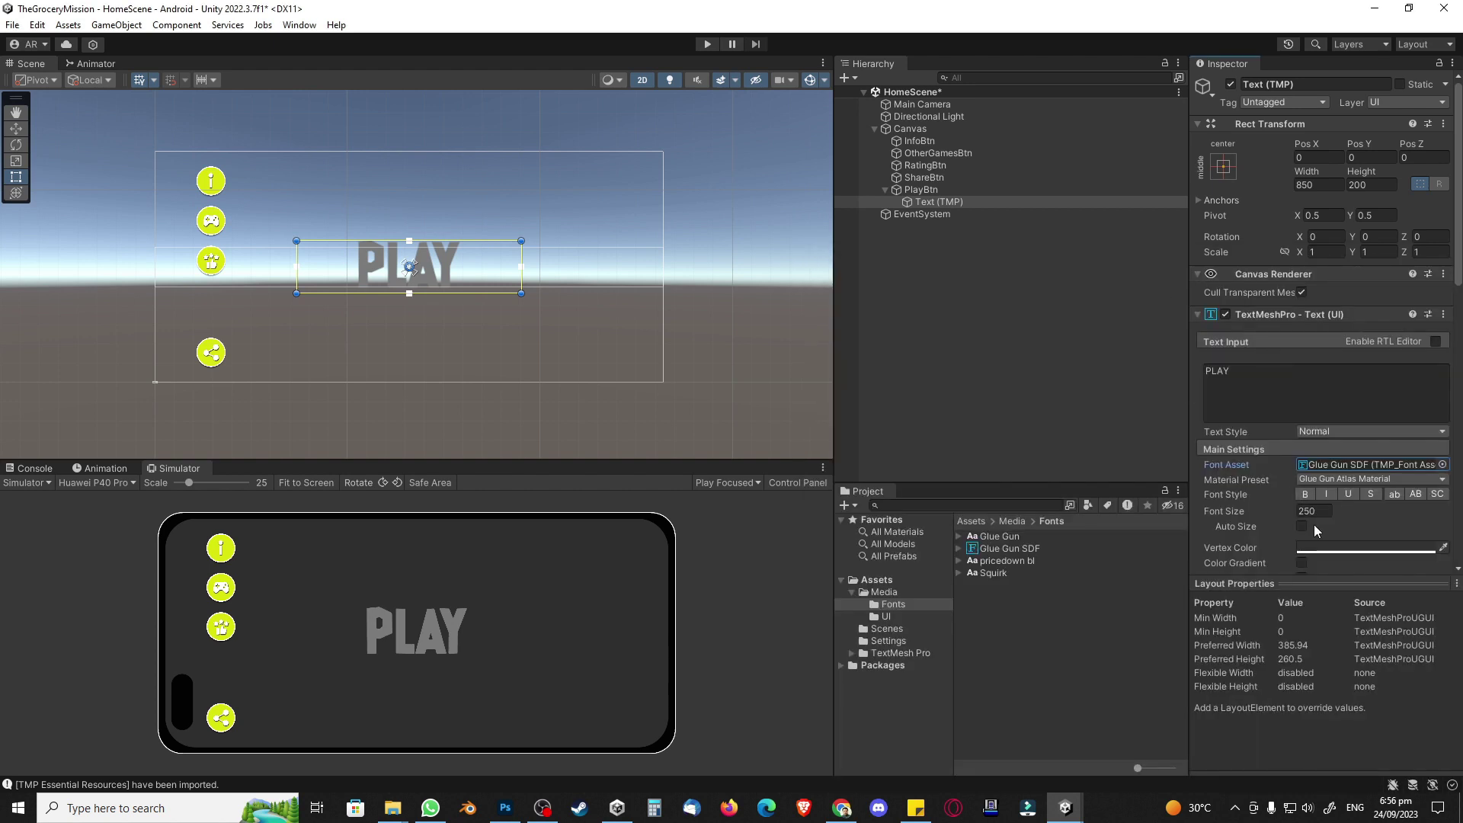
Step: Make the PLAY text's vertex color fully opaque white (FFFFFF, alpha 255) and set its font size to 200
{"action": "scroll", "coordinate": [1280, 496], "scroll_direction": "down", "scroll_amount": 3}
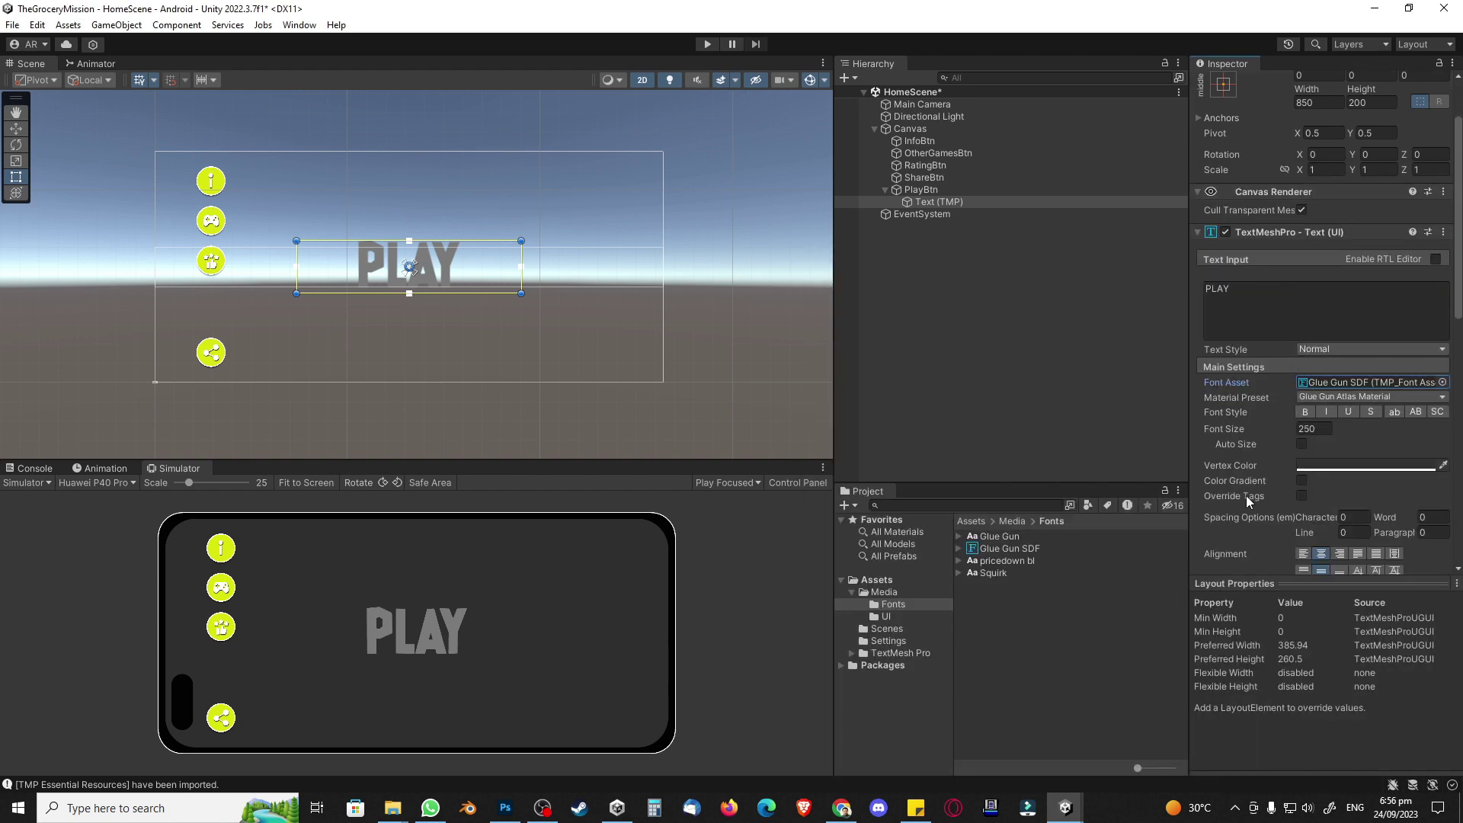
{"action": "scroll", "coordinate": [1248, 496], "scroll_direction": "down", "scroll_amount": 2}
{"action": "left_click", "coordinate": [1332, 422]}
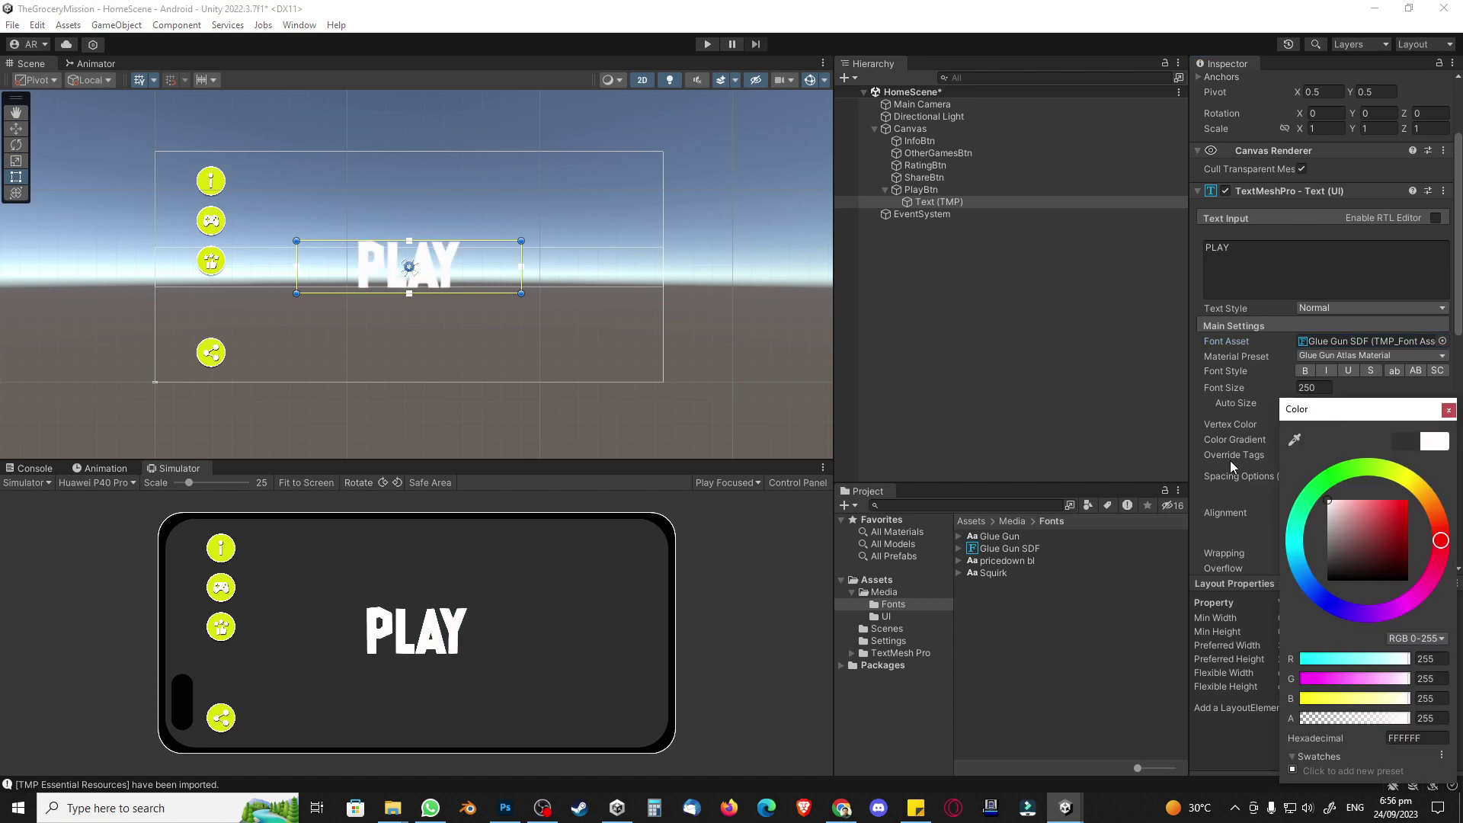
{"action": "left_click", "coordinate": [1448, 410]}
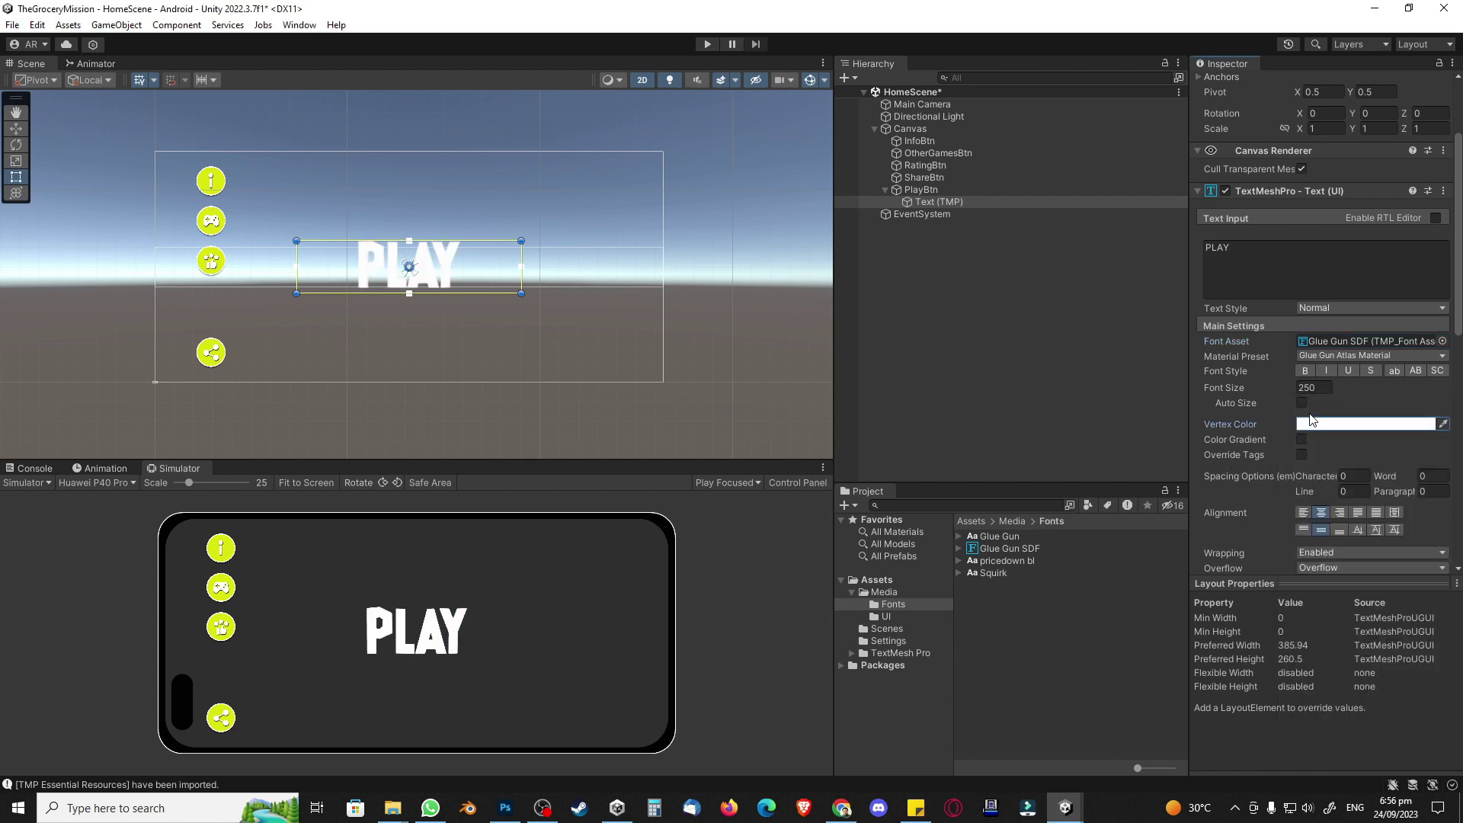
{"action": "left_click", "coordinate": [1322, 388]}
{"action": "type", "text": "200"}
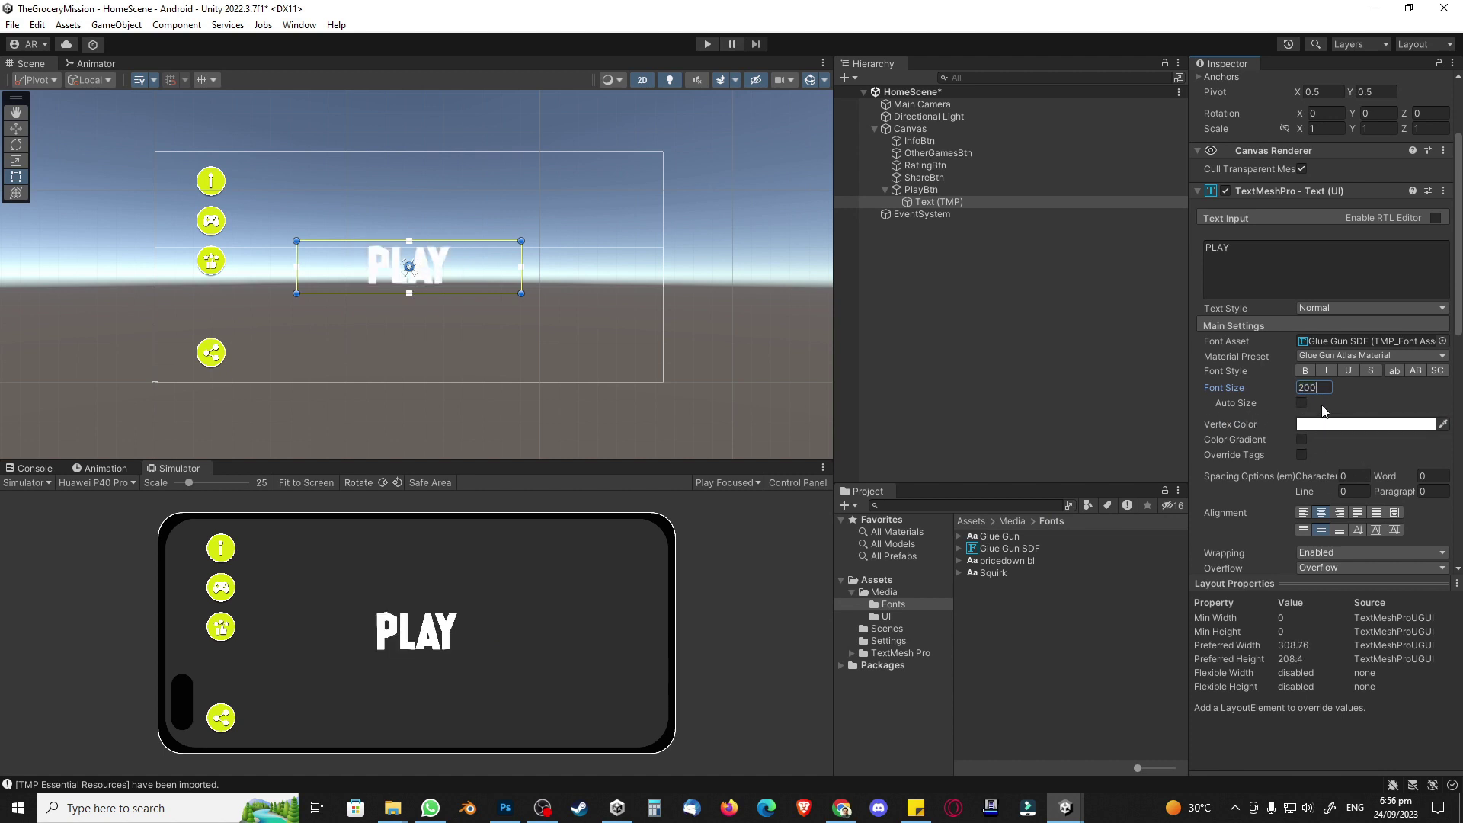
{"action": "left_click", "coordinate": [1303, 372]}
{"action": "left_click", "coordinate": [1303, 372]}
{"action": "scroll", "coordinate": [1345, 437], "scroll_direction": "up", "scroll_amount": 4}
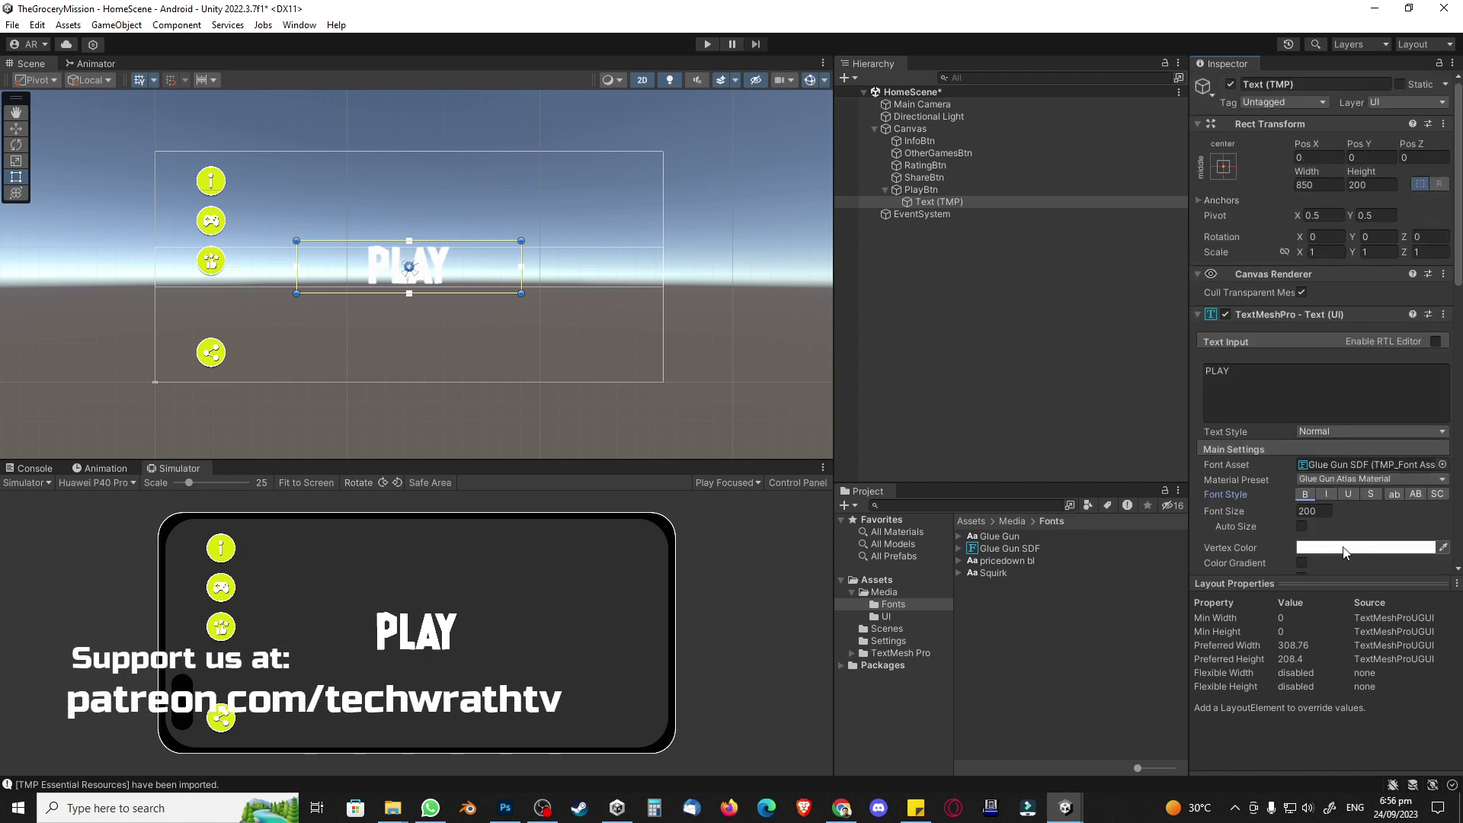
{"action": "scroll", "coordinate": [1336, 524], "scroll_direction": "down", "scroll_amount": 4}
{"action": "left_click", "coordinate": [988, 351]}
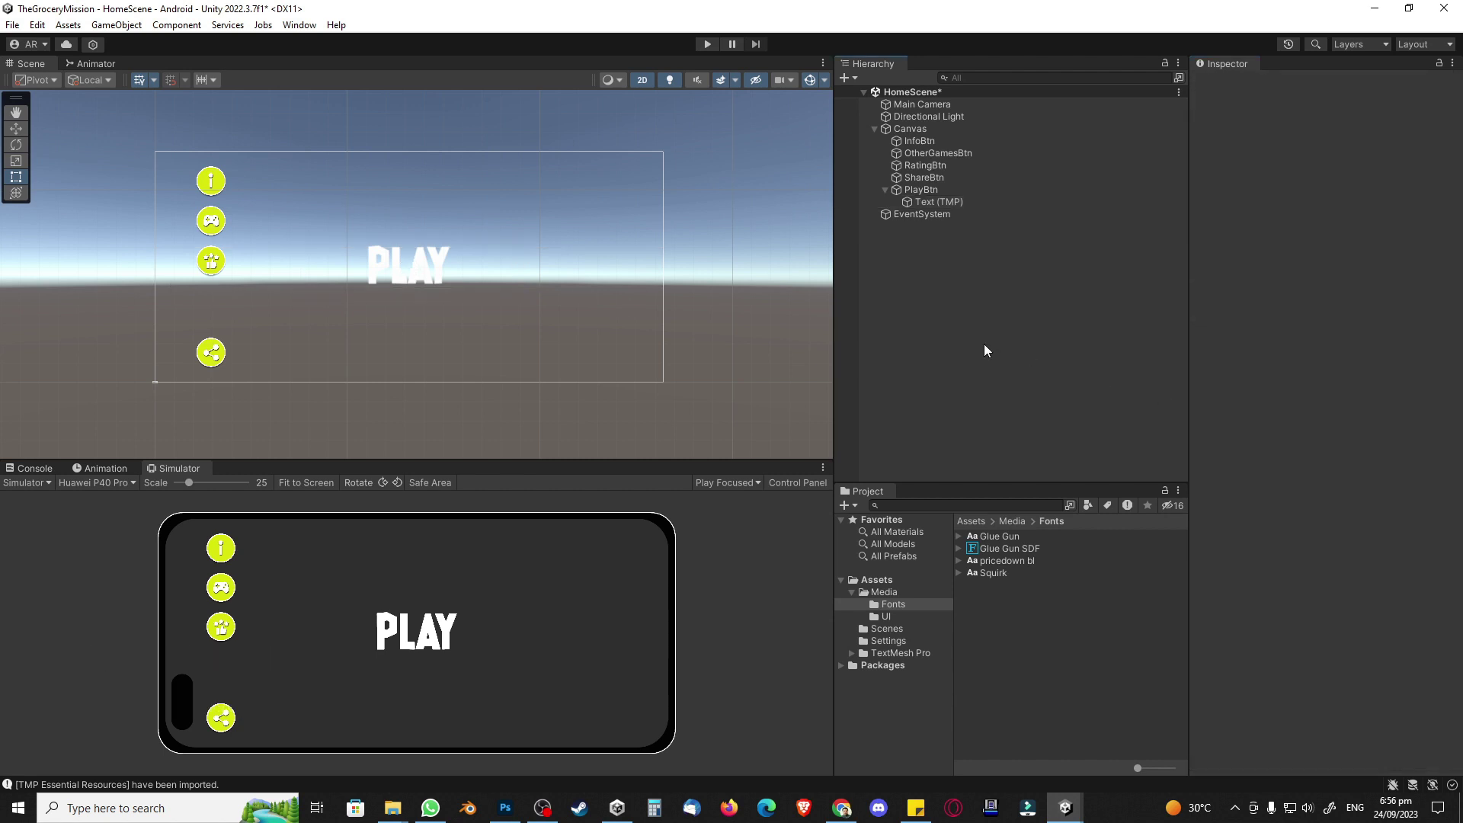
{"action": "left_click", "coordinate": [938, 202]}
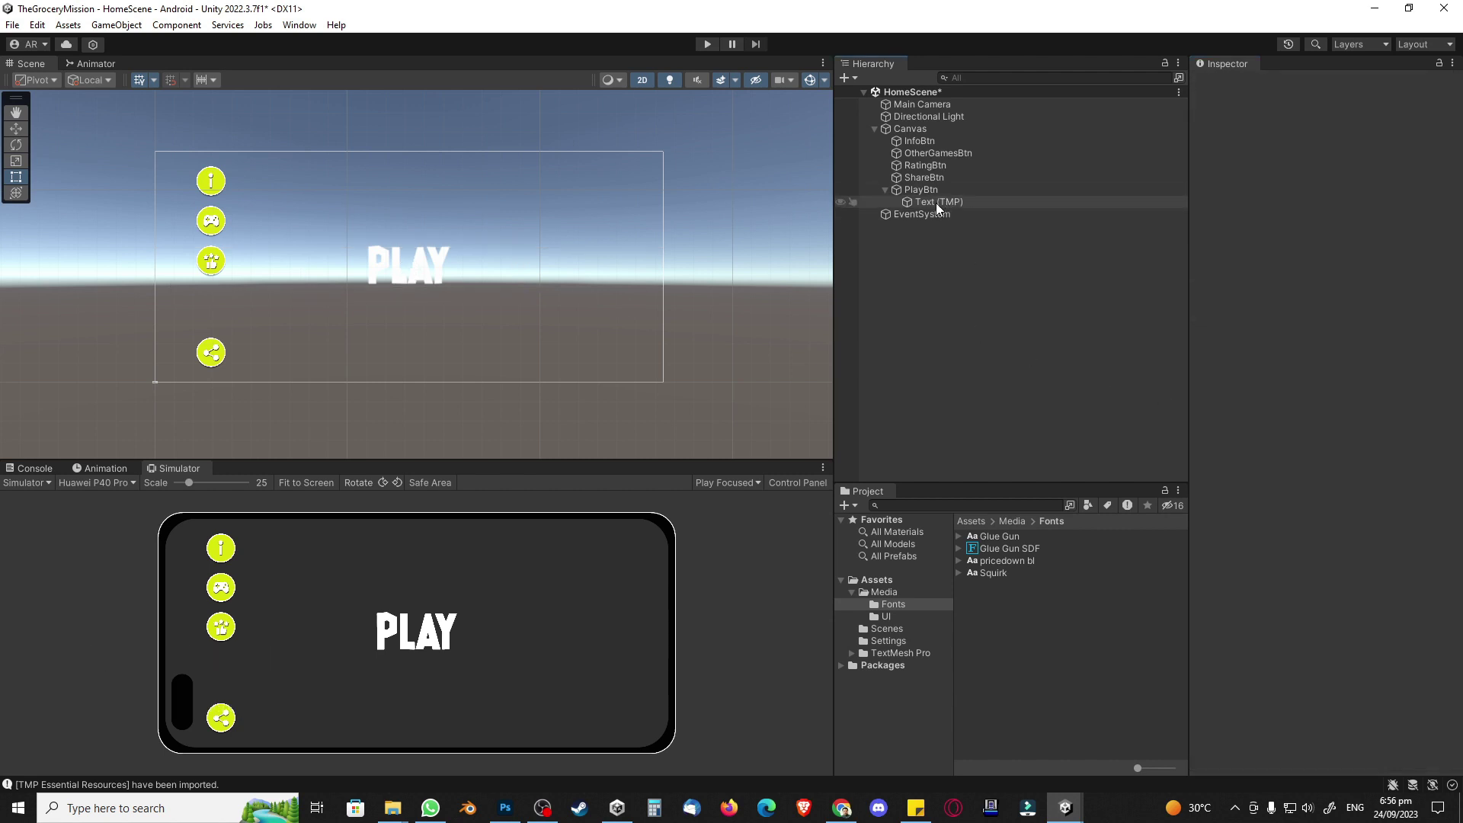
{"action": "left_click", "coordinate": [967, 306]}
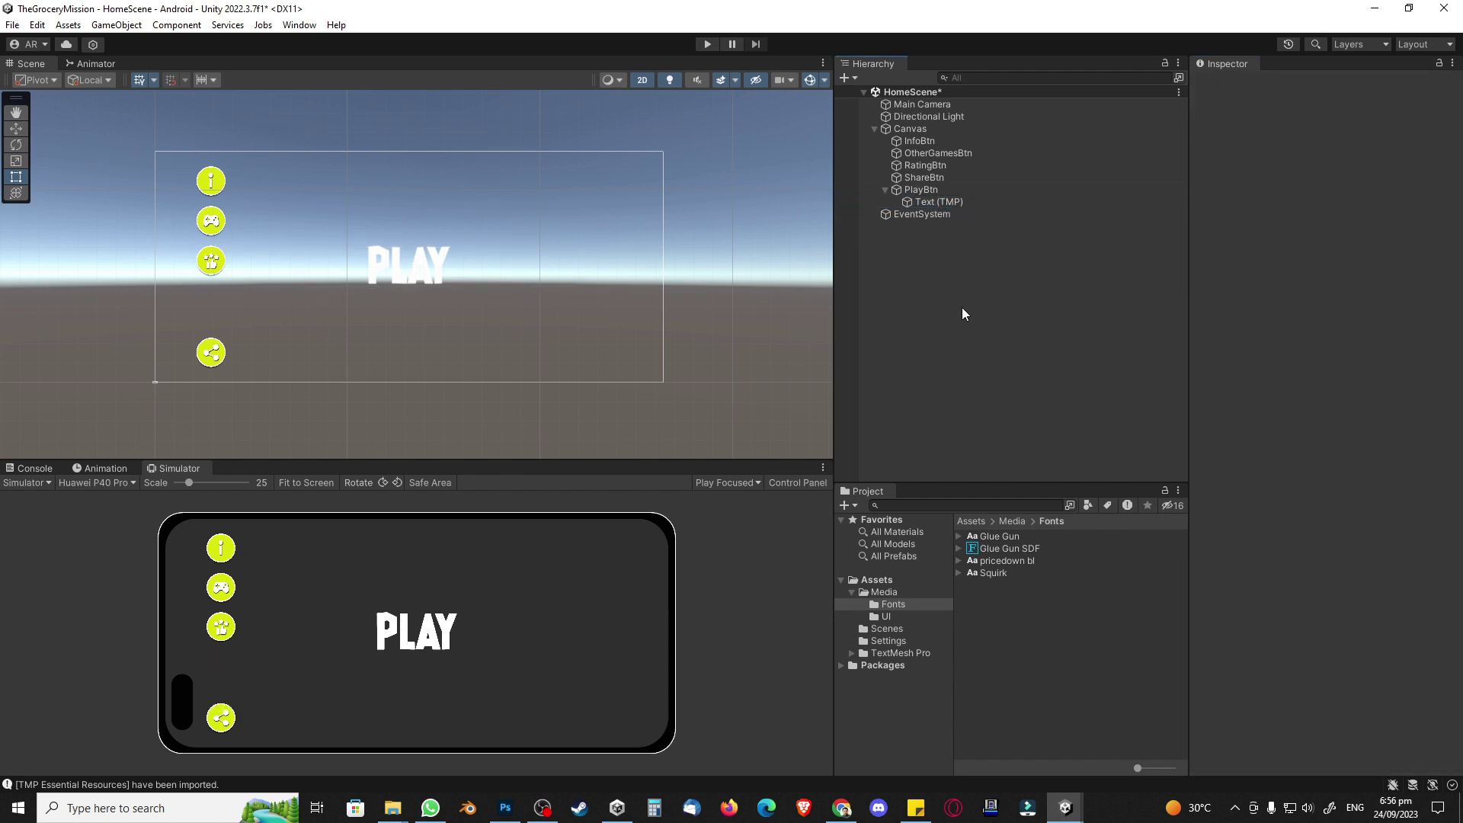
Step: Move PlayBtn below the Canvas center by setting its Pos Y to -120
{"action": "left_click", "coordinate": [927, 192]}
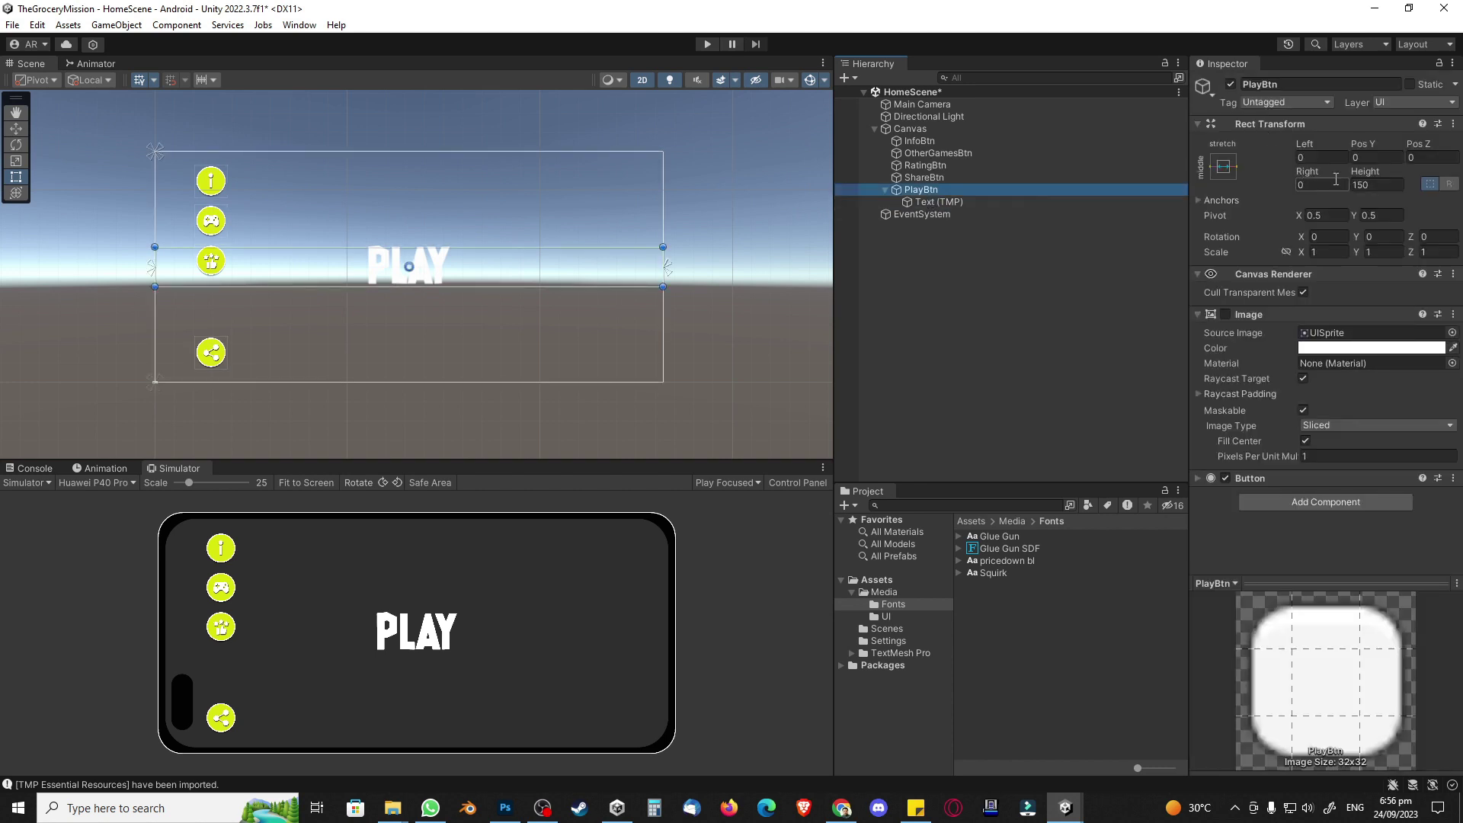
{"action": "mouse_move", "coordinate": [1360, 144]}
{"action": "left_mouse_down"}
{"action": "mouse_move", "coordinate": [1398, 144]}
{"action": "mouse_move", "coordinate": [1342, 157]}
{"action": "left_mouse_up"}
{"action": "type", "text": "20"}
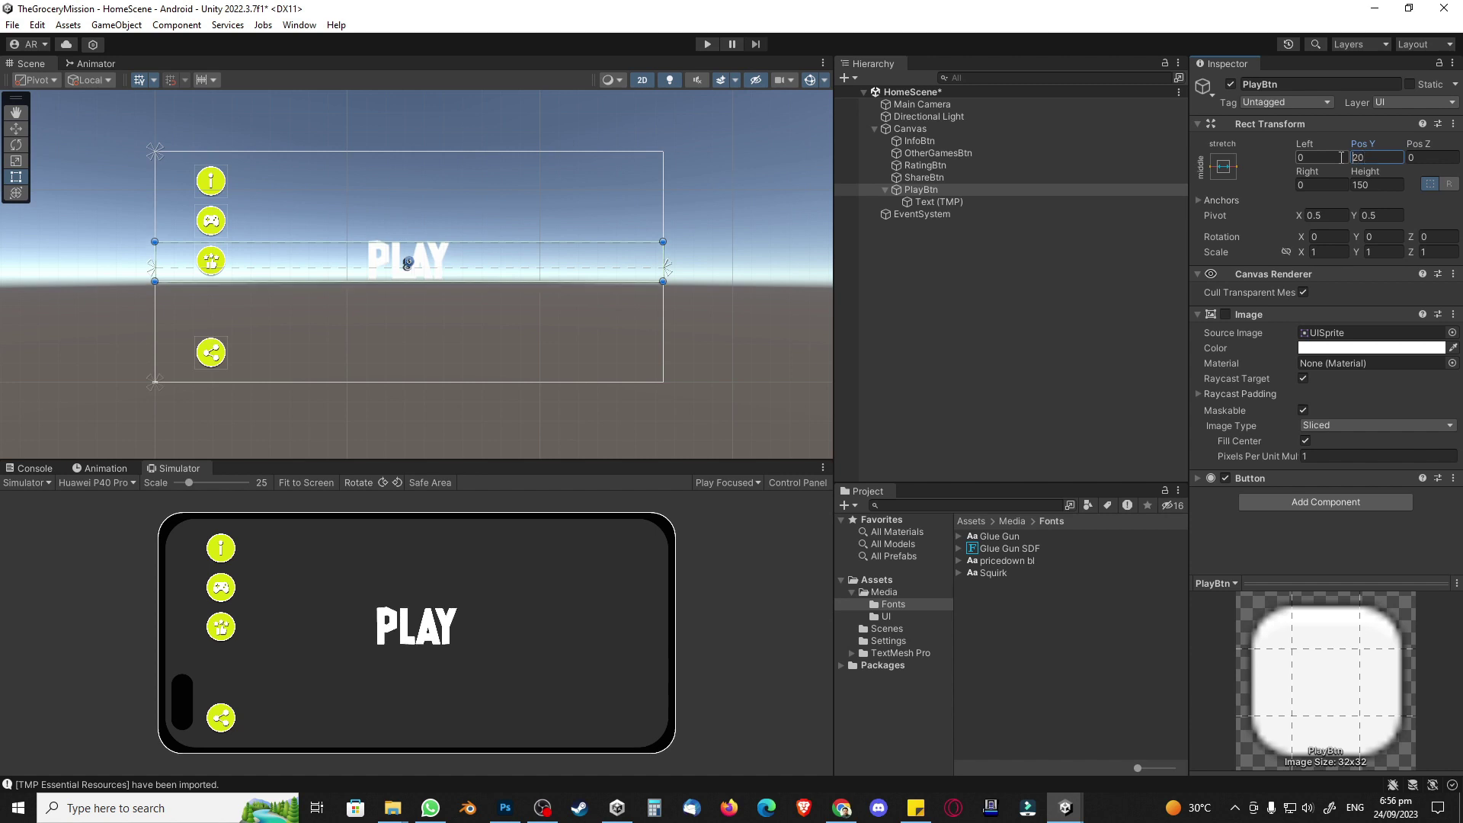
{"action": "type", "text": "-"}
{"action": "key", "text": "shift+Right"}
{"action": "key", "text": "shift+Right"}
{"action": "type", "text": "150"}
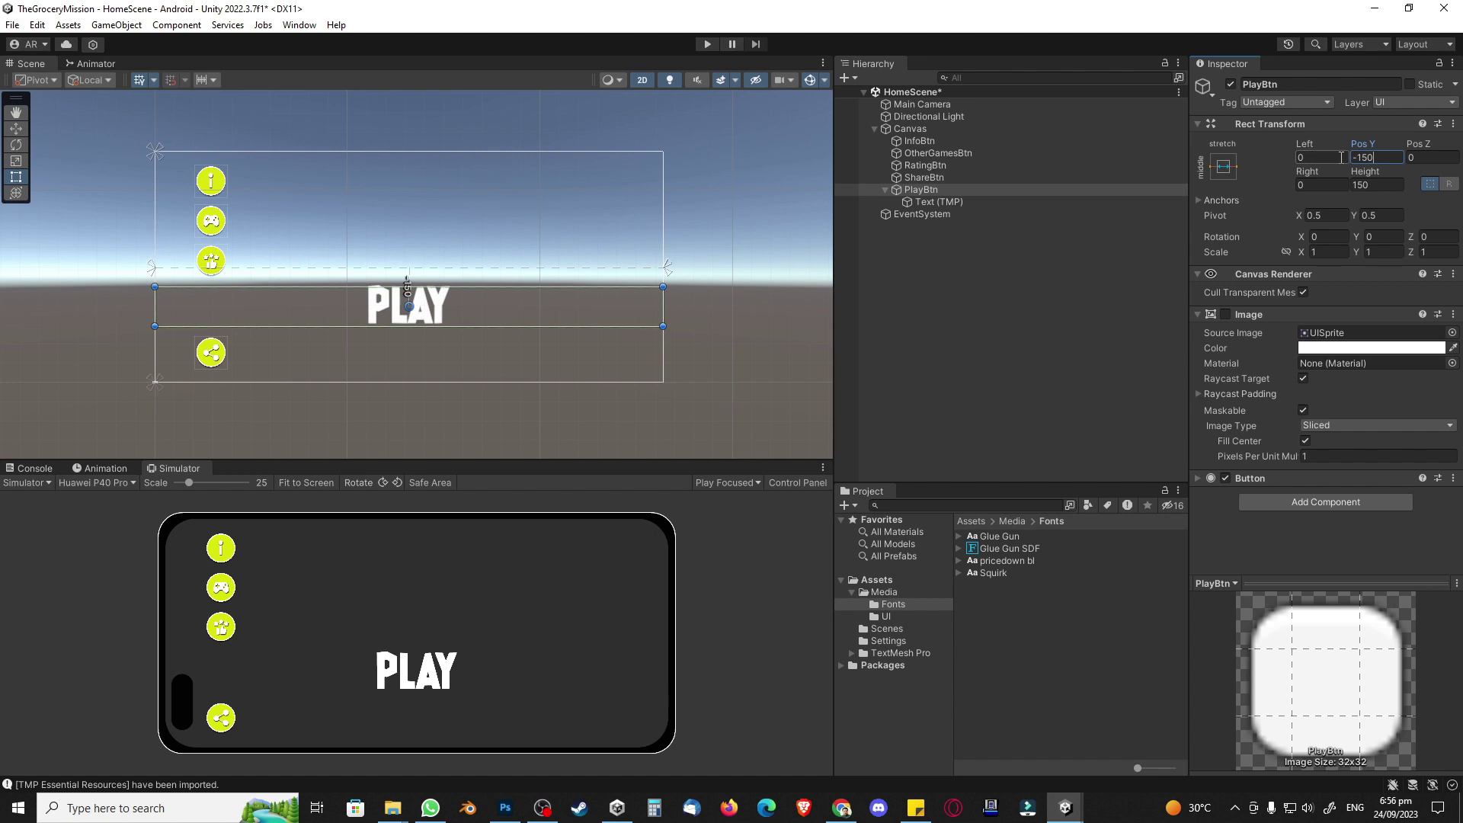
{"action": "key", "text": "BackSpace"}
{"action": "type", "text": "2"}
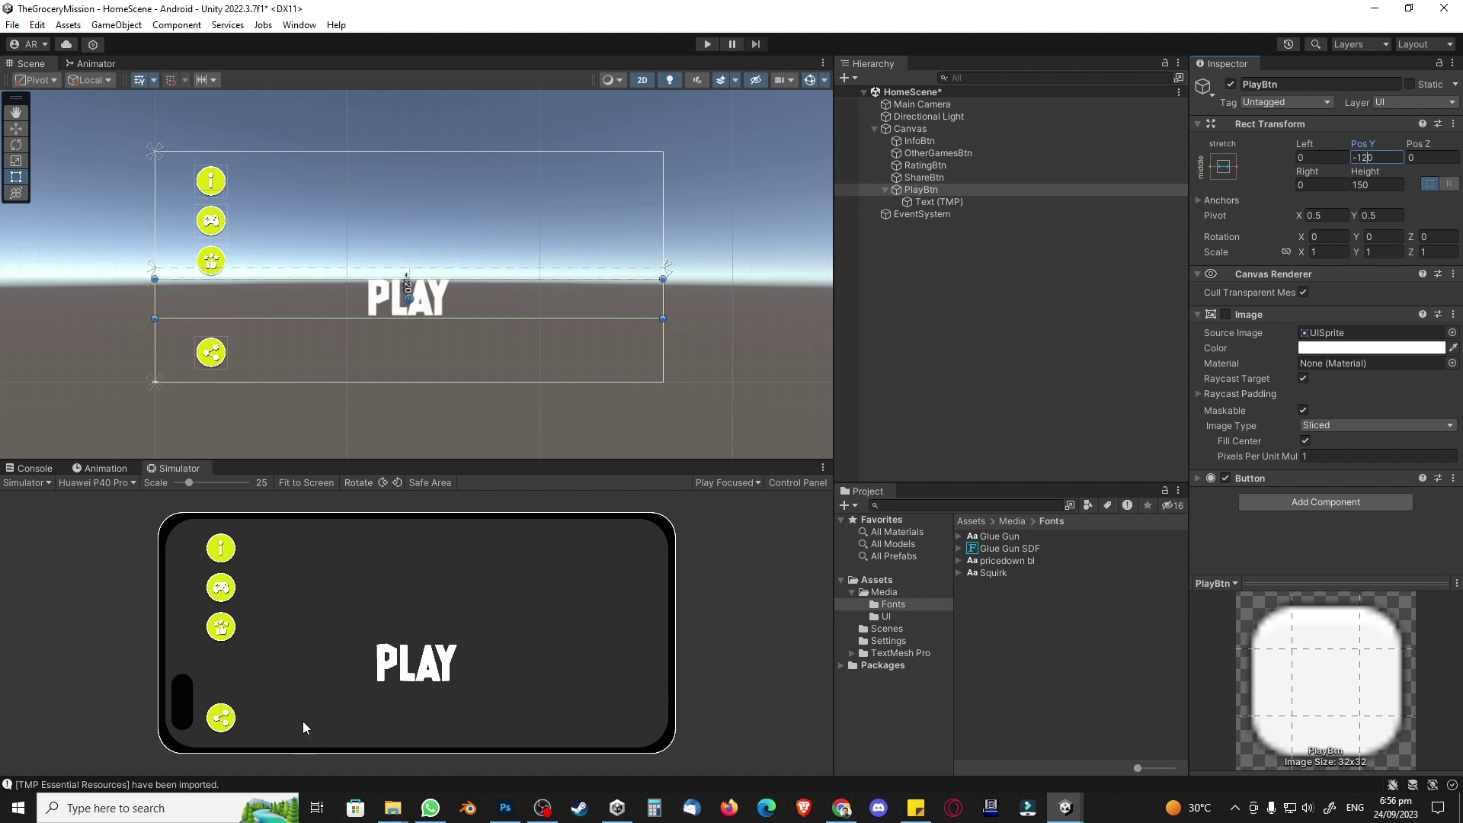
Step: Create a folder named Animation in the project's Assets folder
{"action": "left_click", "coordinate": [953, 370]}
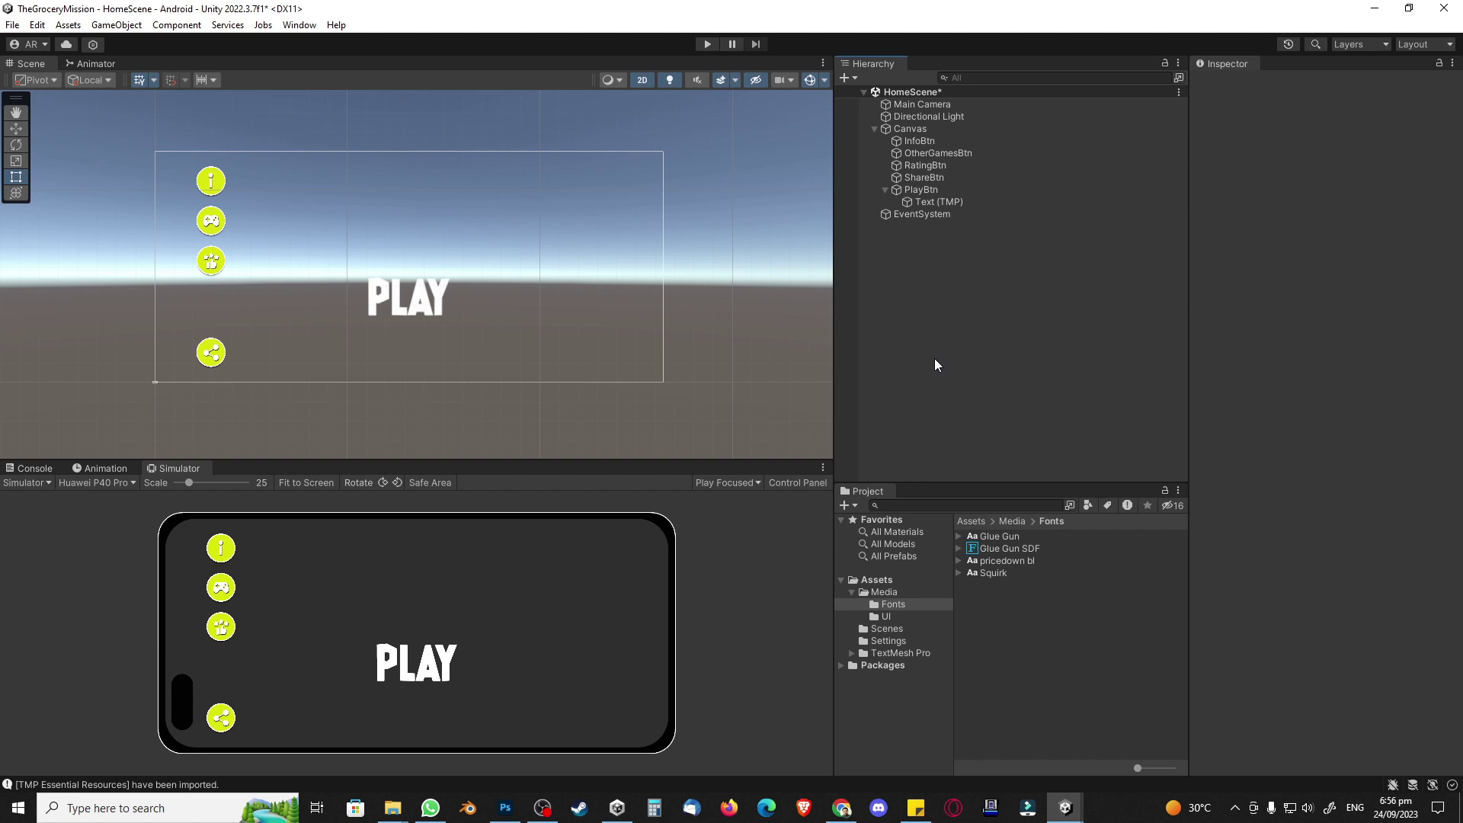
{"action": "left_click", "coordinate": [884, 582]}
{"action": "right_click", "coordinate": [982, 626]}
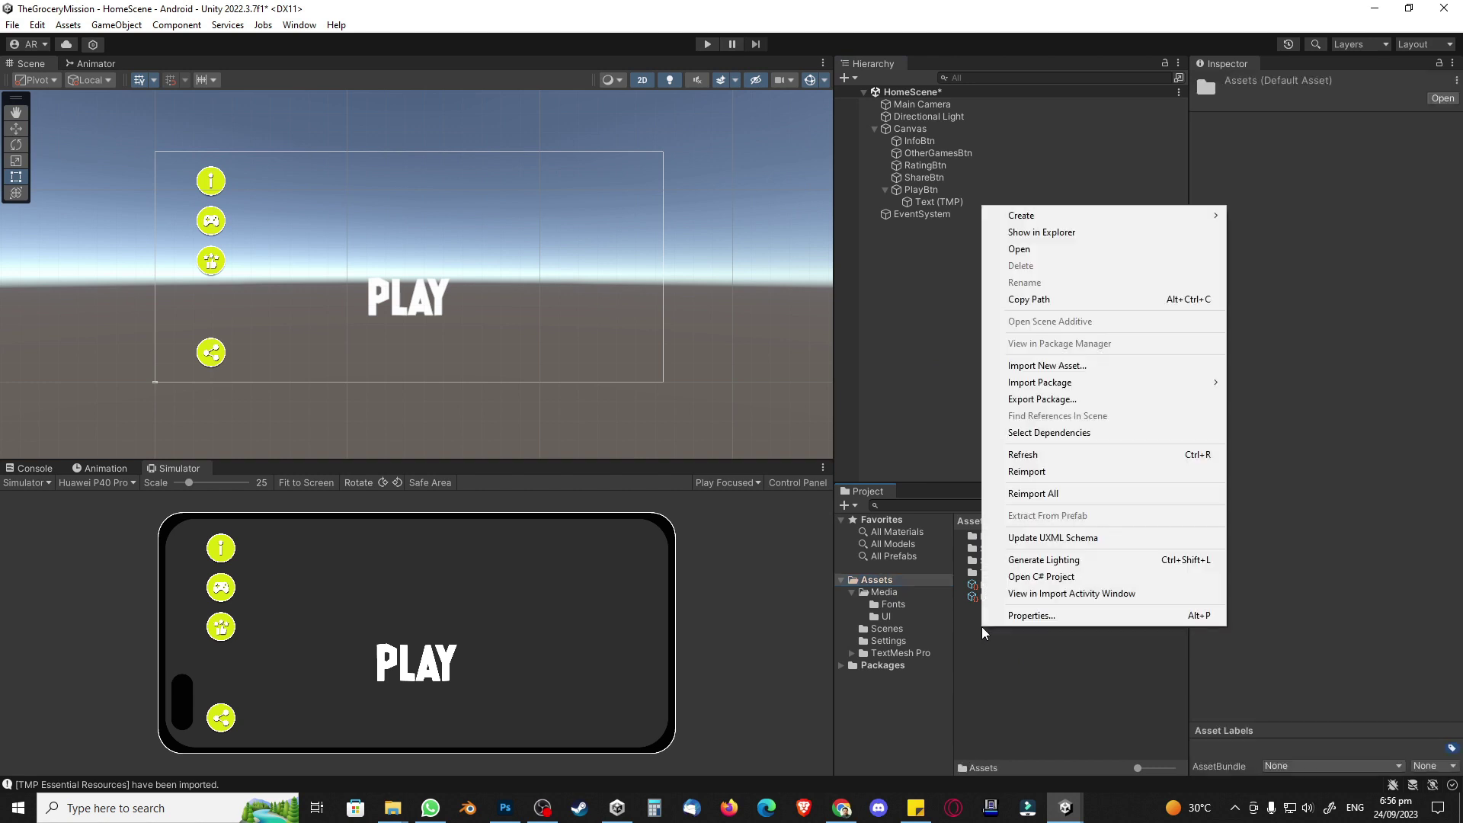
{"action": "mouse_move", "coordinate": [1050, 222]}
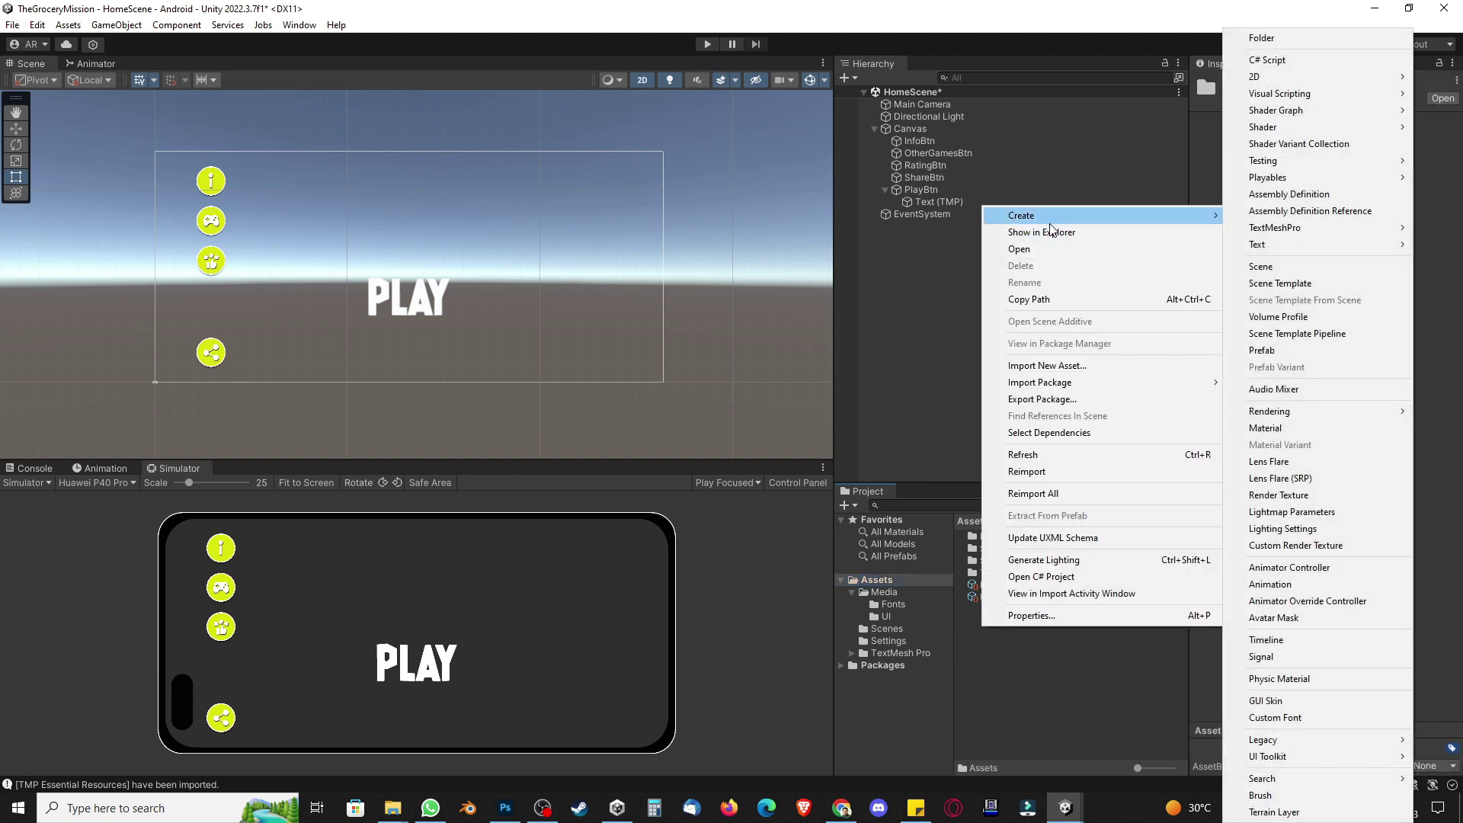
{"action": "left_click", "coordinate": [1262, 38]}
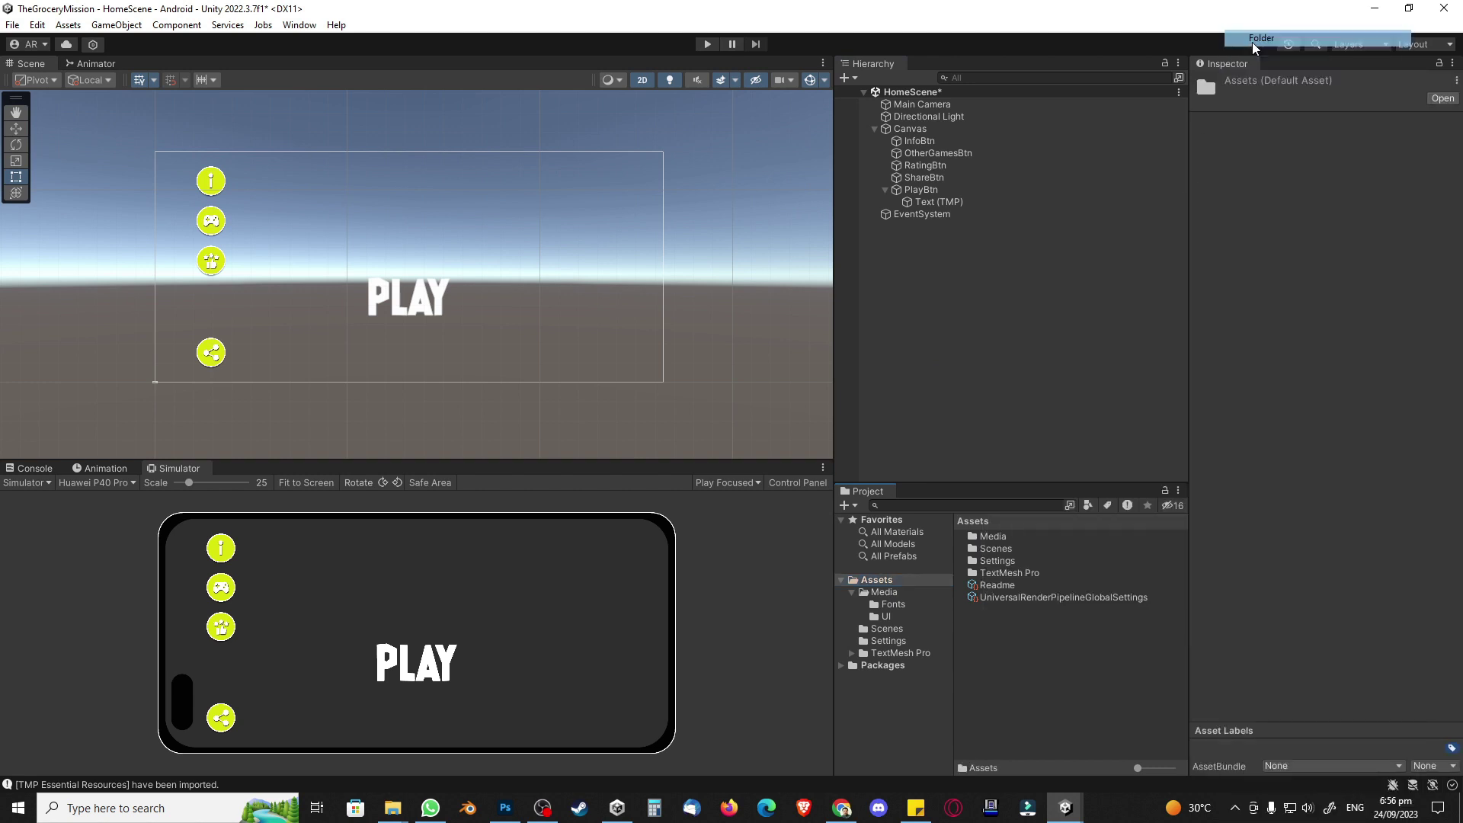
{"action": "type", "text": "Animation"}
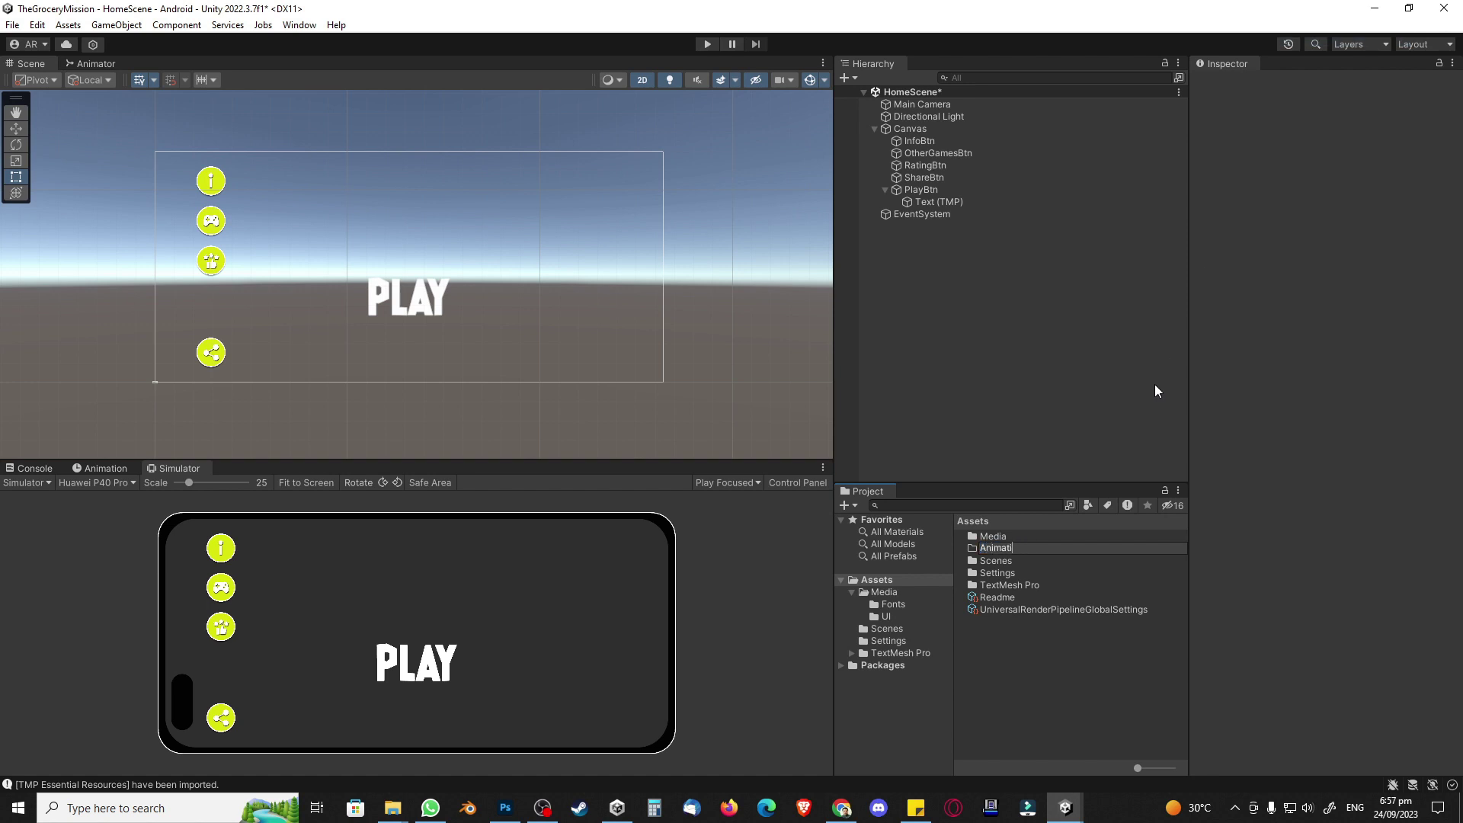
{"action": "key", "text": "Return"}
Step: Create a second folder in Assets and name it Controller
{"action": "right_click", "coordinate": [1012, 623]}
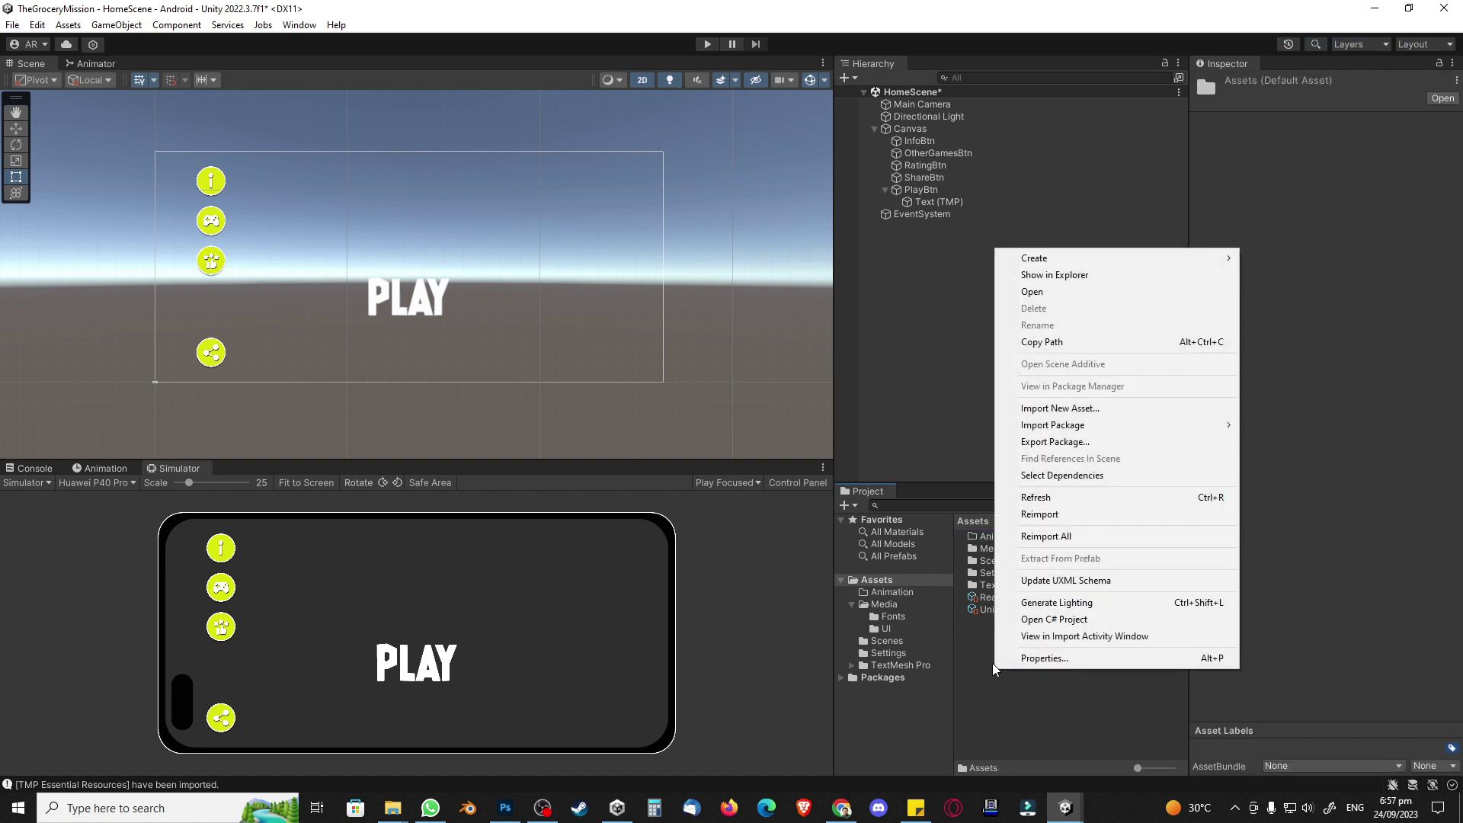
{"action": "mouse_move", "coordinate": [1049, 268]}
{"action": "left_click", "coordinate": [1296, 38]}
{"action": "type", "text": "C"}
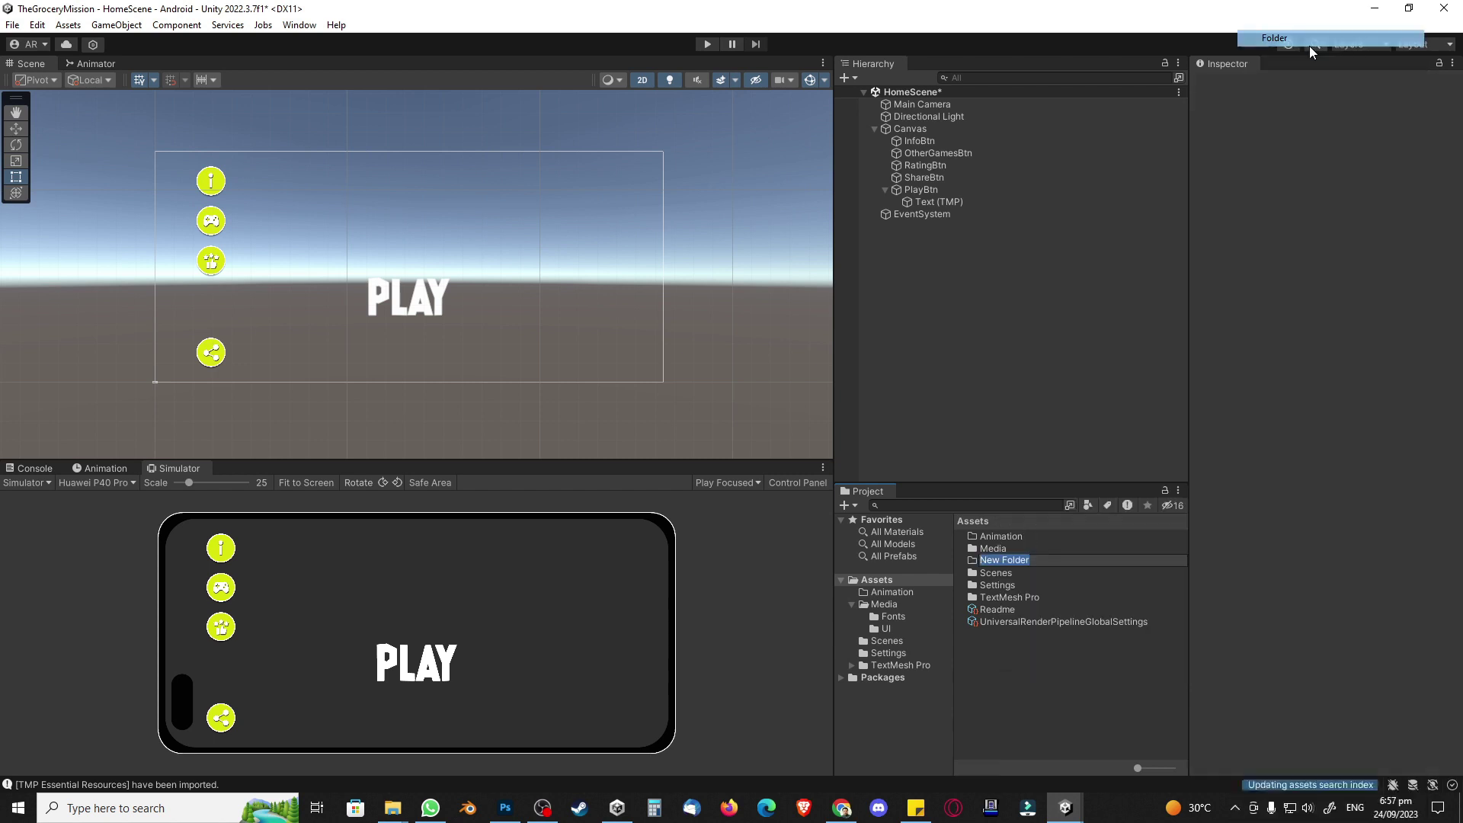
{"action": "type", "text": "ontrolelr"}
{"action": "key", "text": "Return"}
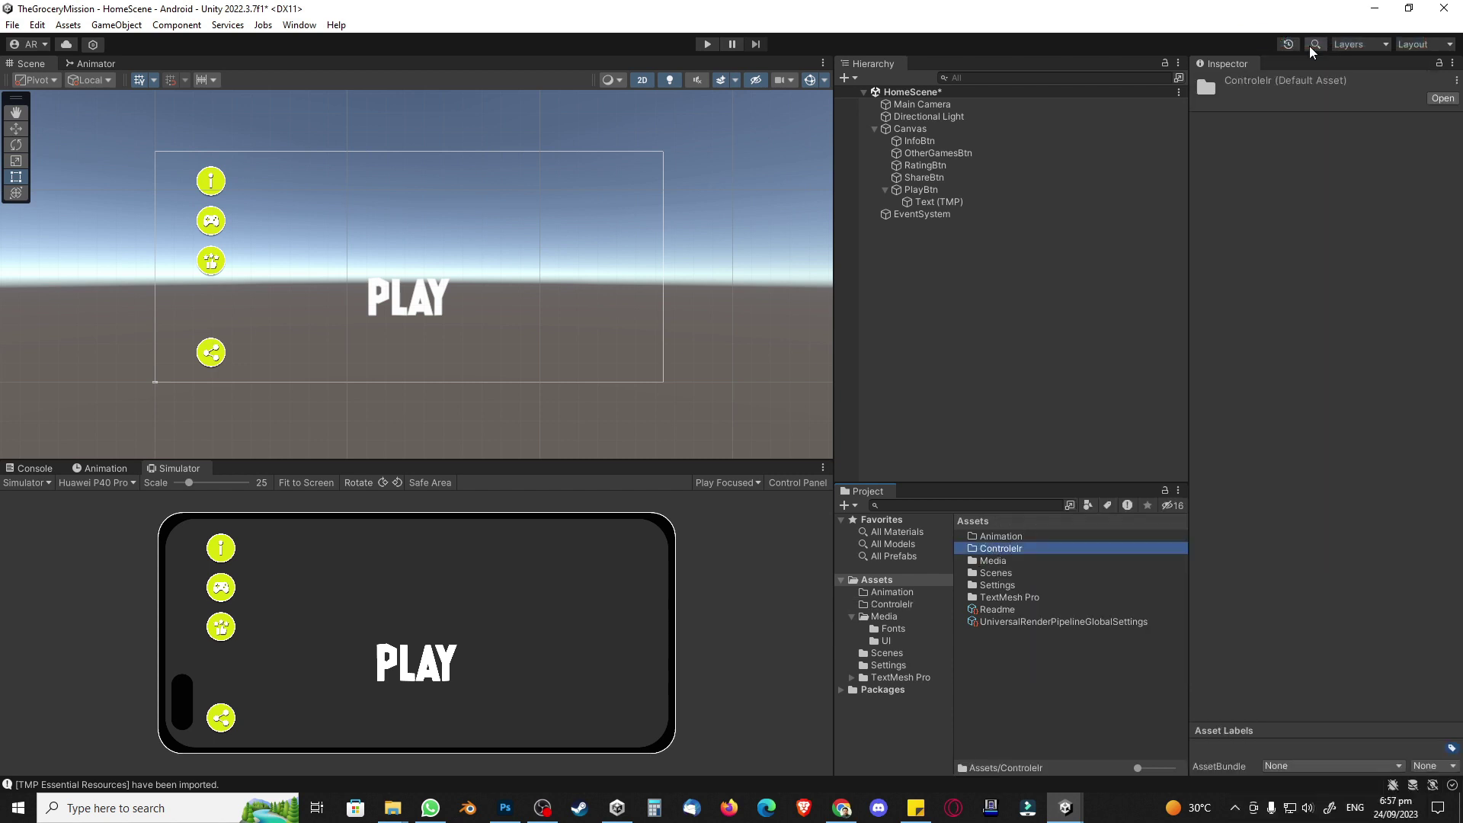
{"action": "key", "text": "F2"}
{"action": "key", "text": "BackSpace"}
{"action": "key", "text": "BackSpace"}
{"action": "type", "text": "ler"}
{"action": "key", "text": "Return"}
{"action": "left_click", "coordinate": [944, 241]}
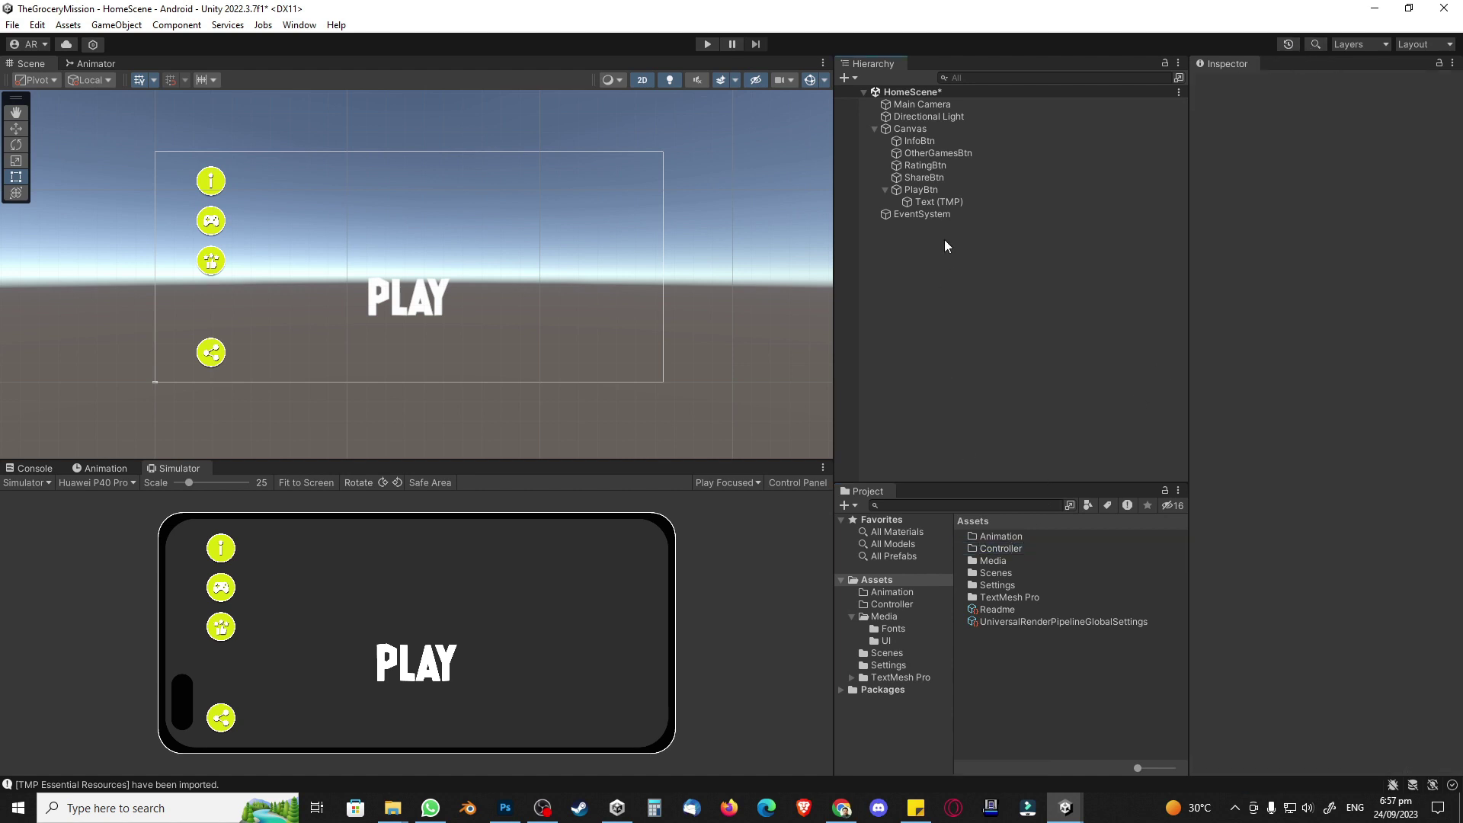
{"action": "left_click", "coordinate": [921, 192]}
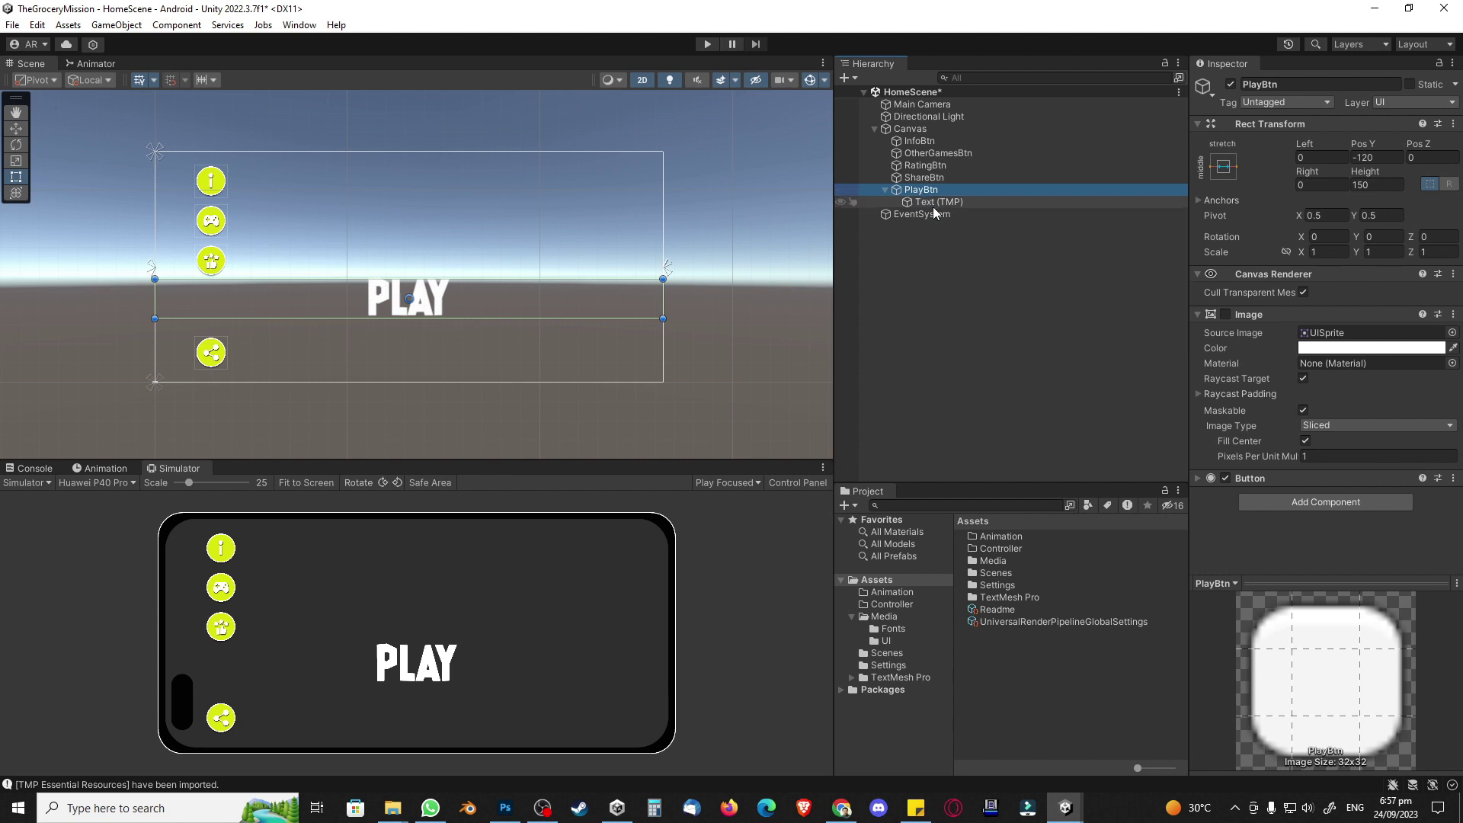
{"action": "left_click", "coordinate": [933, 204]}
{"action": "left_click", "coordinate": [942, 232]}
{"action": "left_click", "coordinate": [933, 202]}
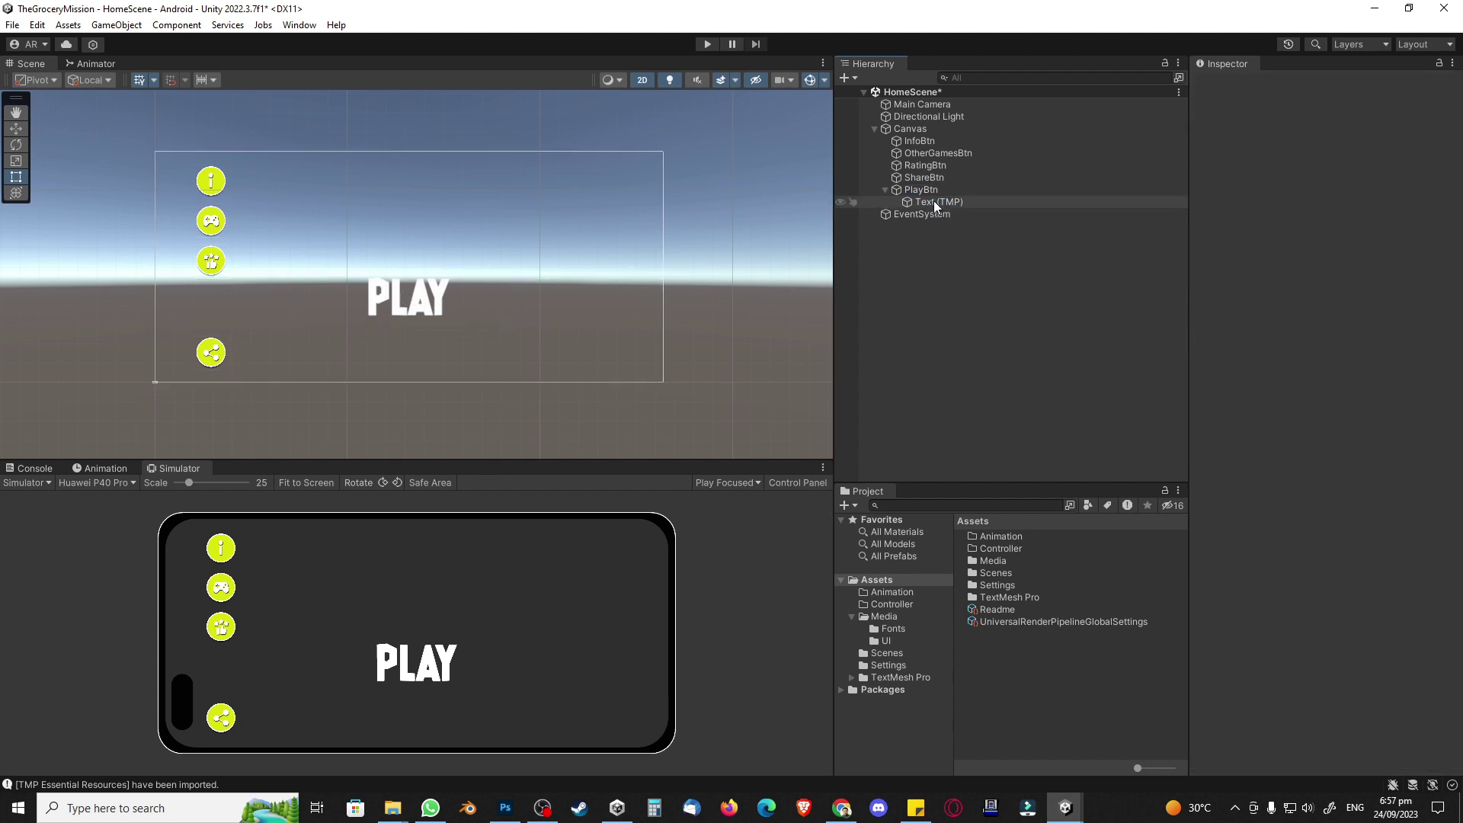
{"action": "right_click", "coordinate": [933, 205]}
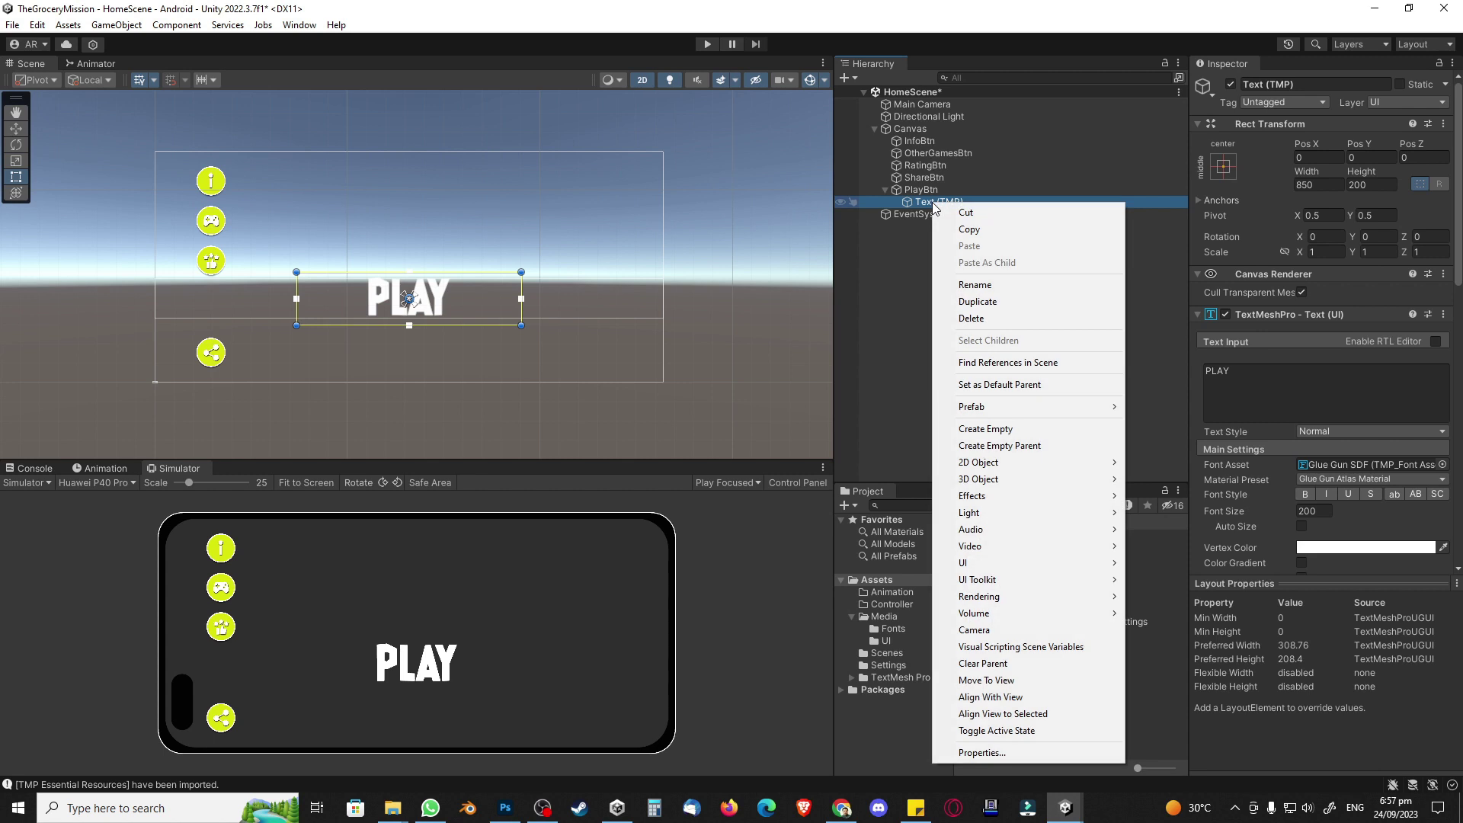
{"action": "left_click", "coordinate": [880, 299]}
Step: Bring up the Animation window for PlayBtn's Text (TMP) child and dock it after the Simulator
{"action": "left_click", "coordinate": [927, 203]}
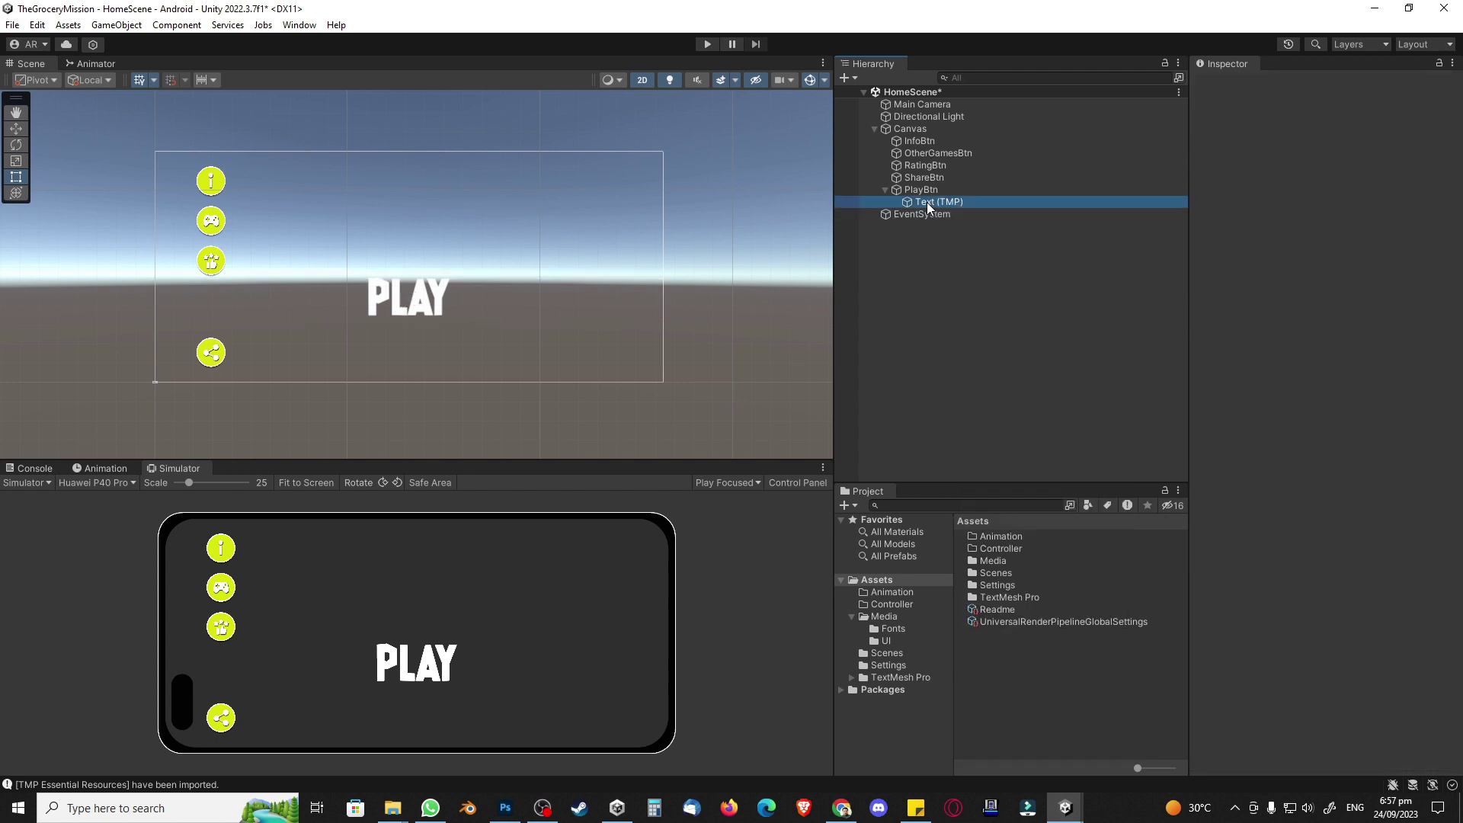
{"action": "left_click", "coordinate": [292, 27]}
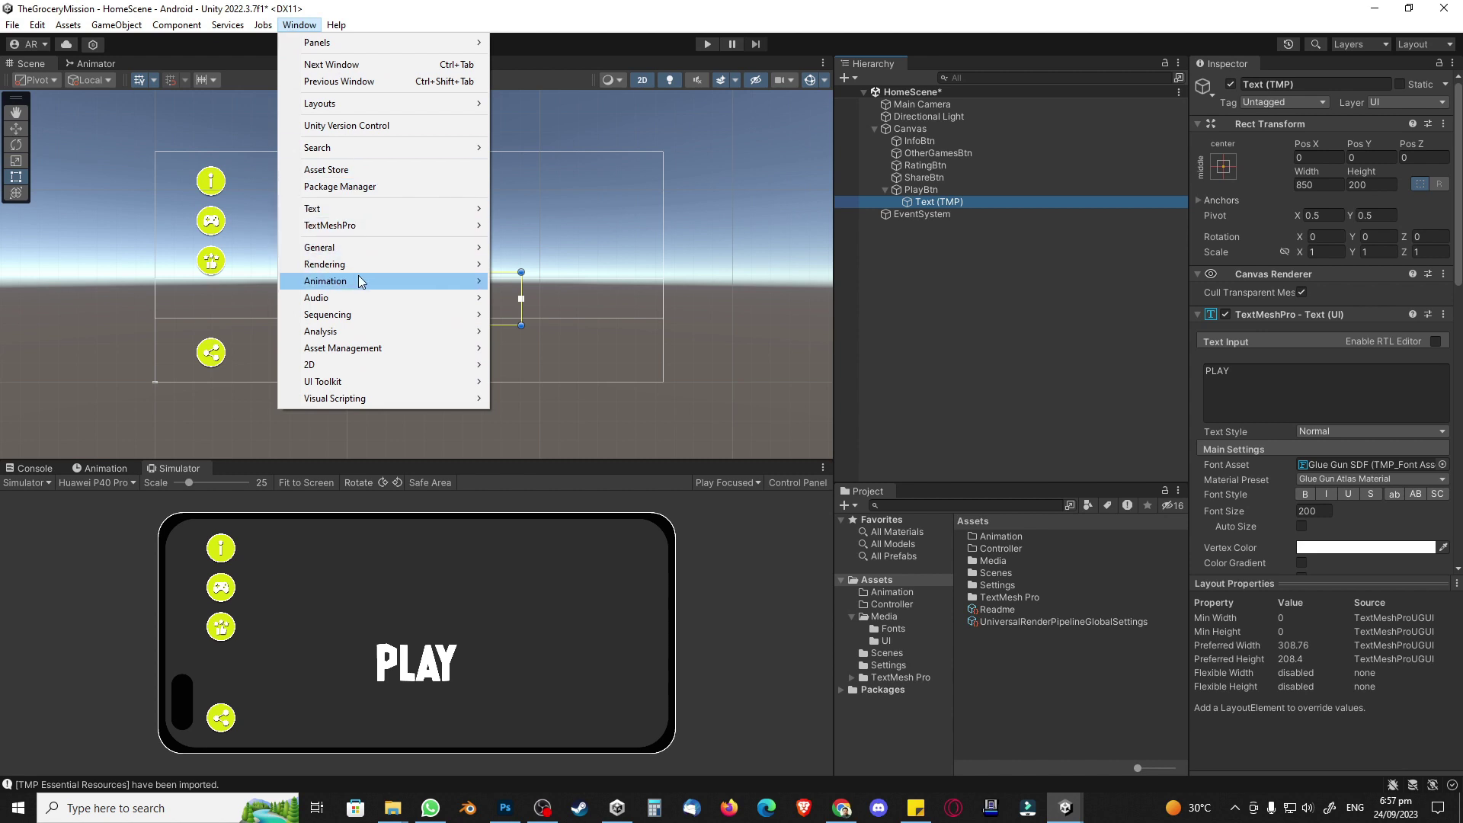
{"action": "mouse_move", "coordinate": [423, 280]}
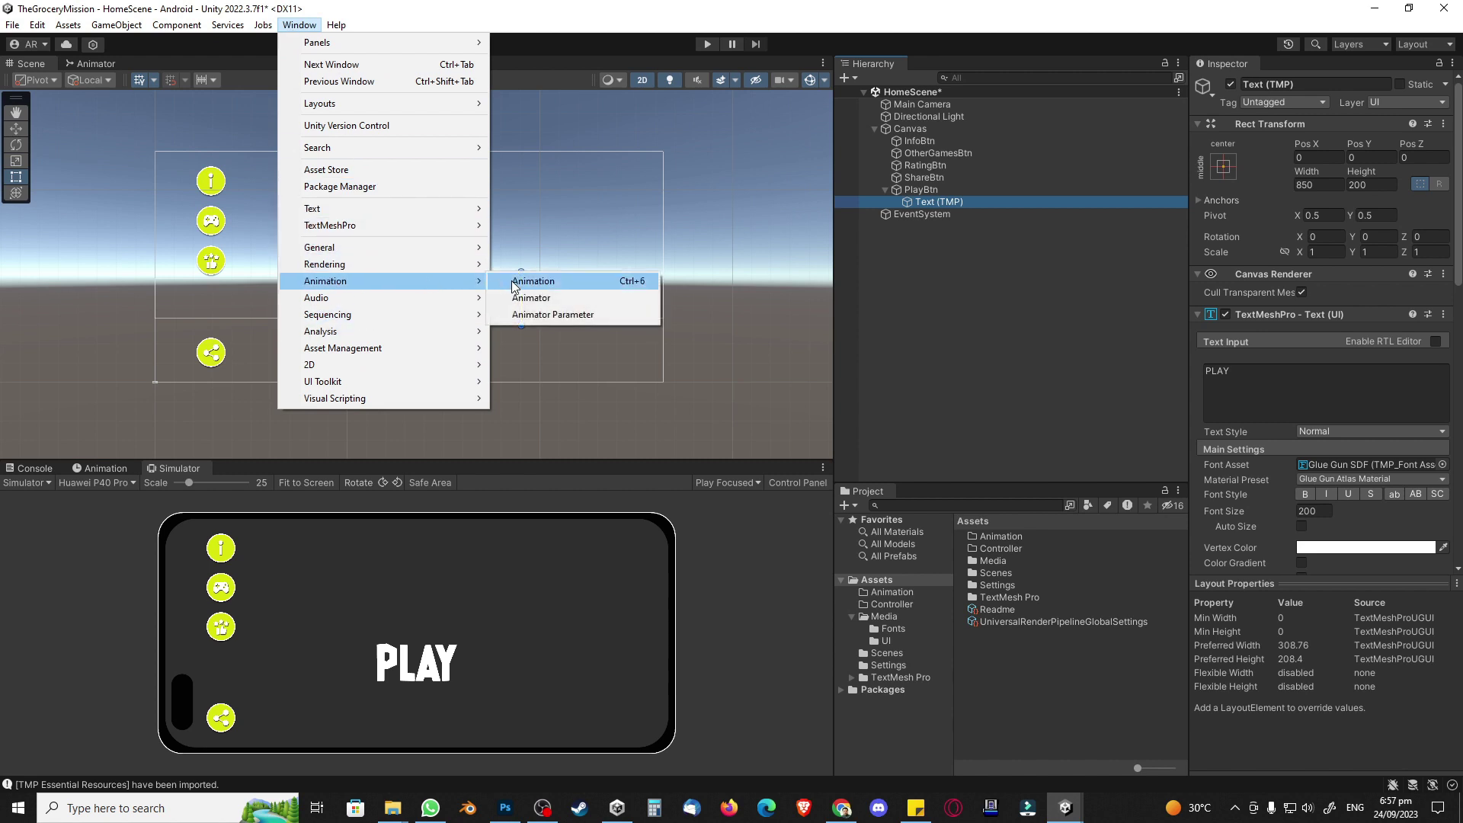
{"action": "left_click", "coordinate": [534, 281]}
{"action": "left_click_drag", "start_coordinate": [107, 468], "coordinate": [245, 483]}
{"action": "left_click", "coordinate": [1021, 201]}
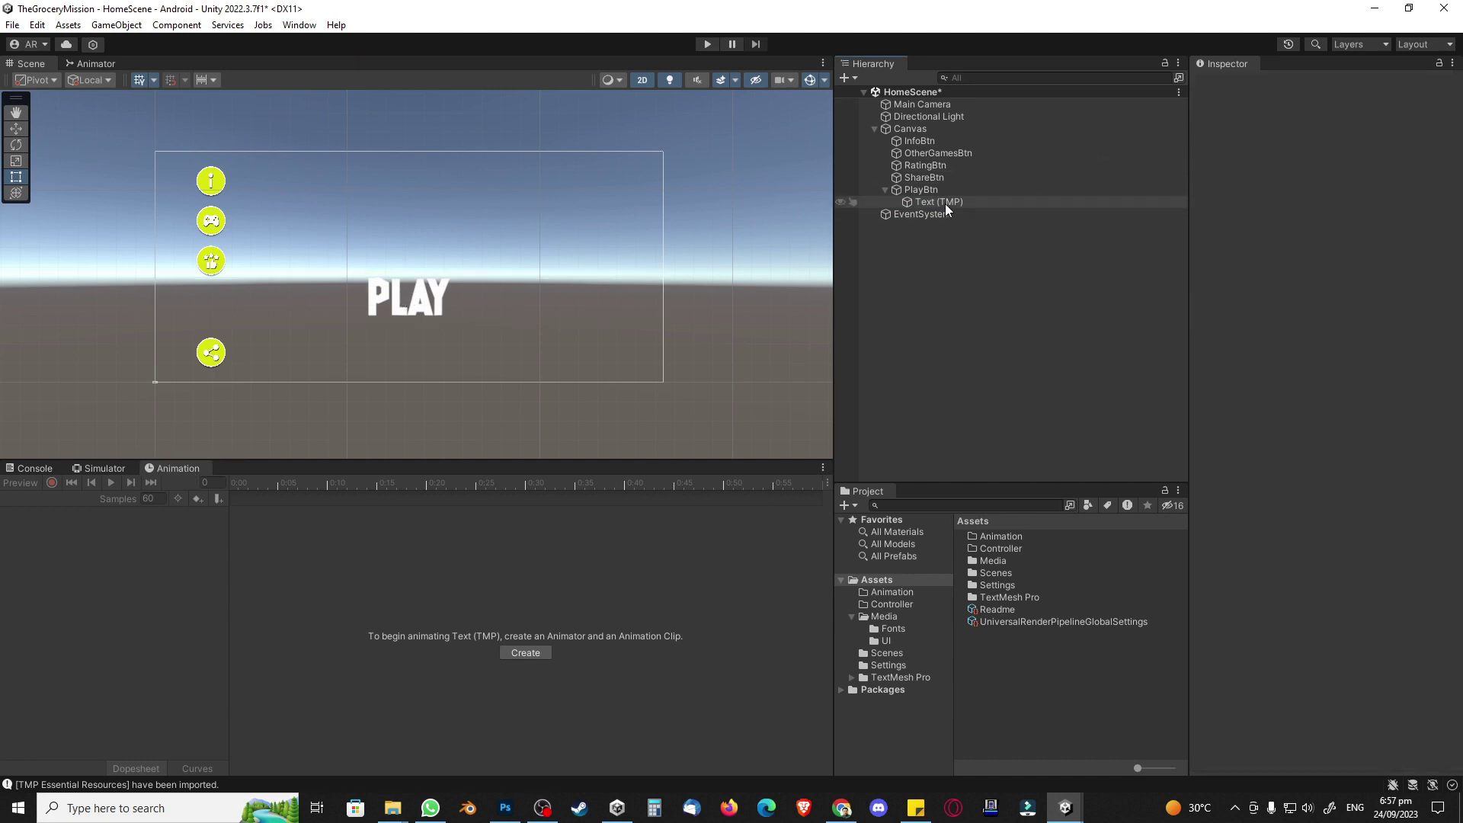
Step: Create an animation clip for Text (TMP) named PlayBtn_Animation in the Assets/Animation folder
{"action": "left_click", "coordinate": [526, 653]}
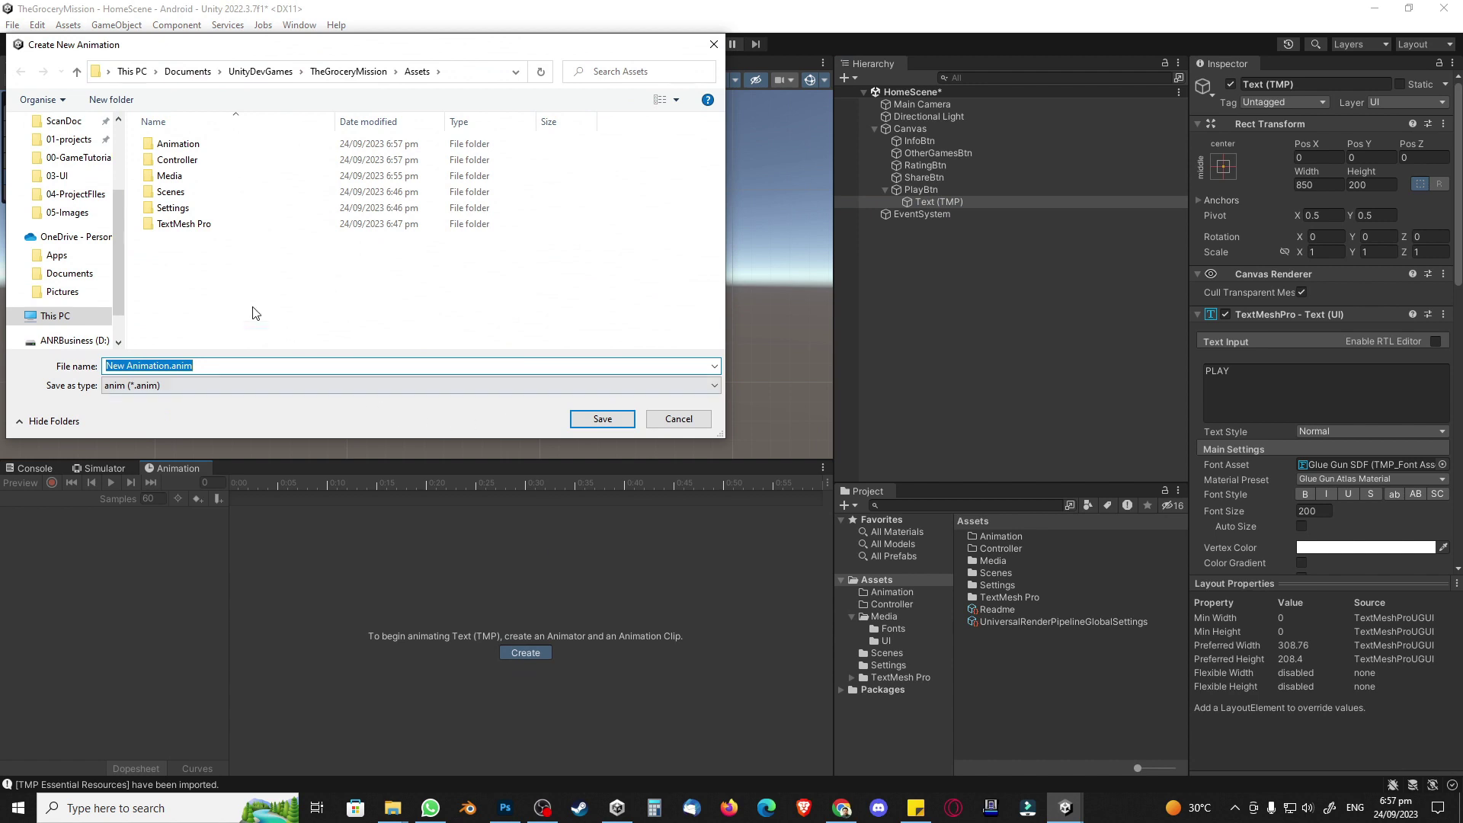
{"action": "double_click", "coordinate": [177, 144]}
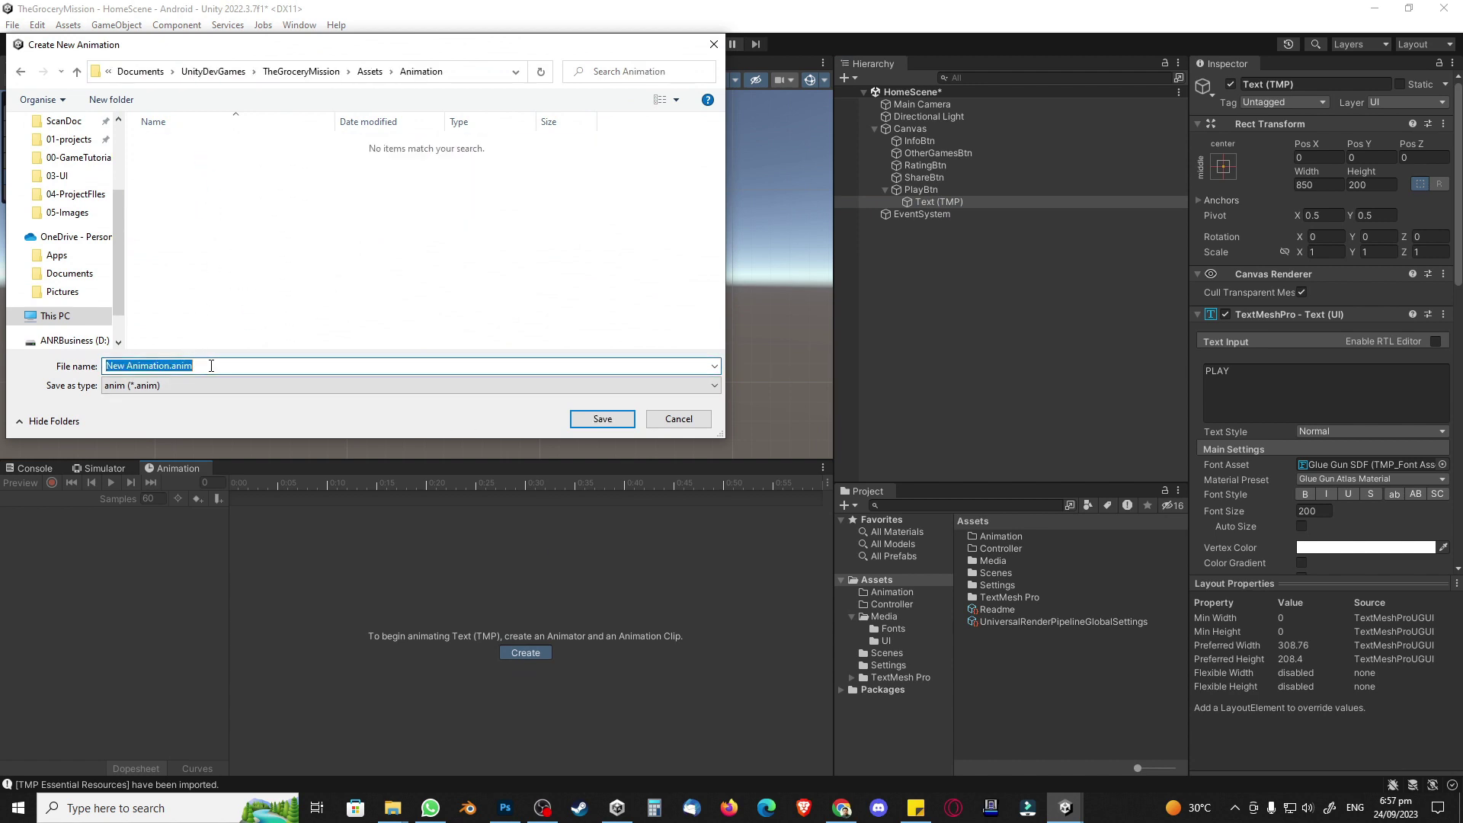
{"action": "type", "text": "Playb"}
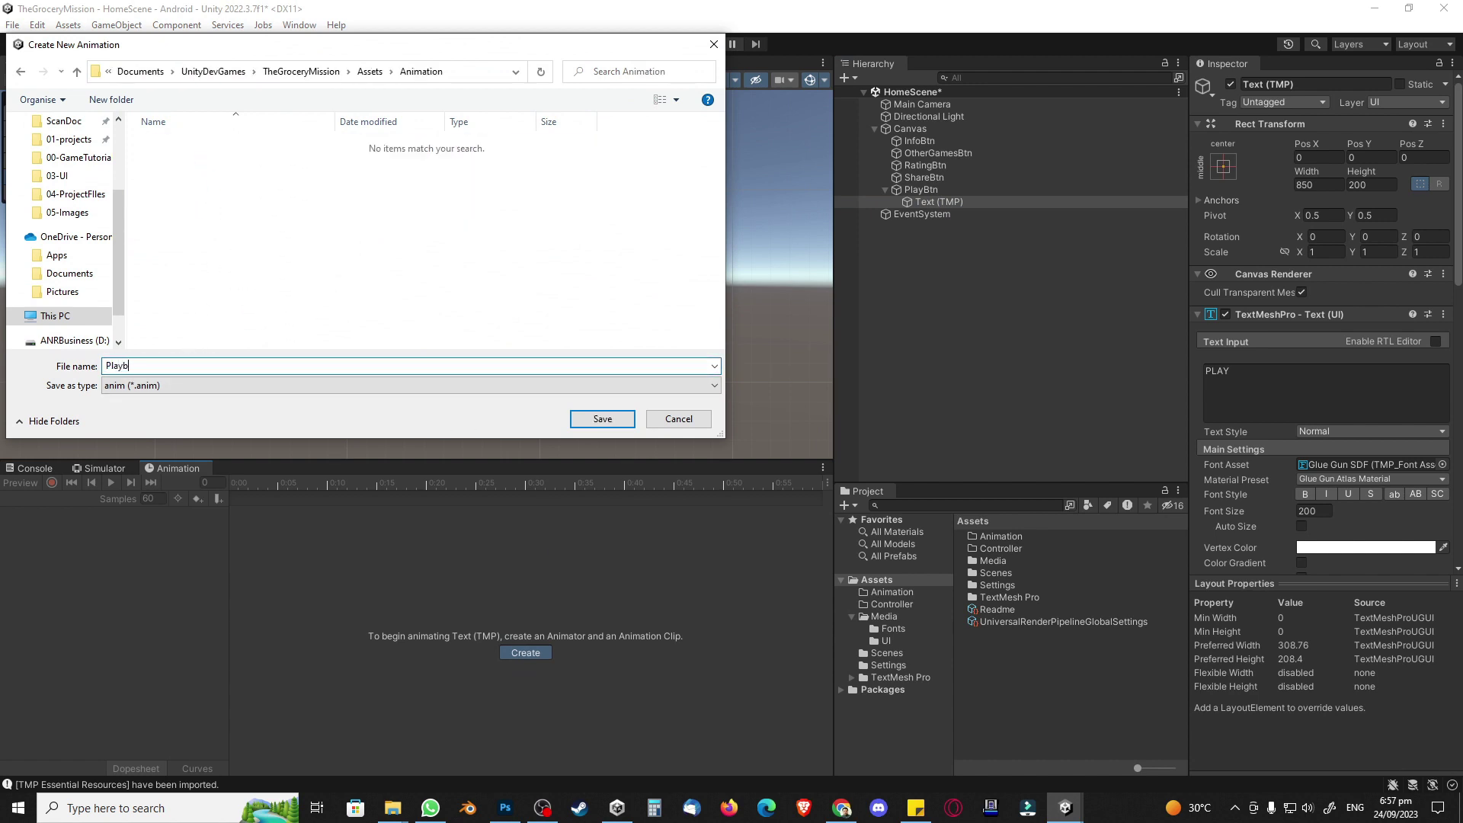
{"action": "type", "text": "tn_Animation"}
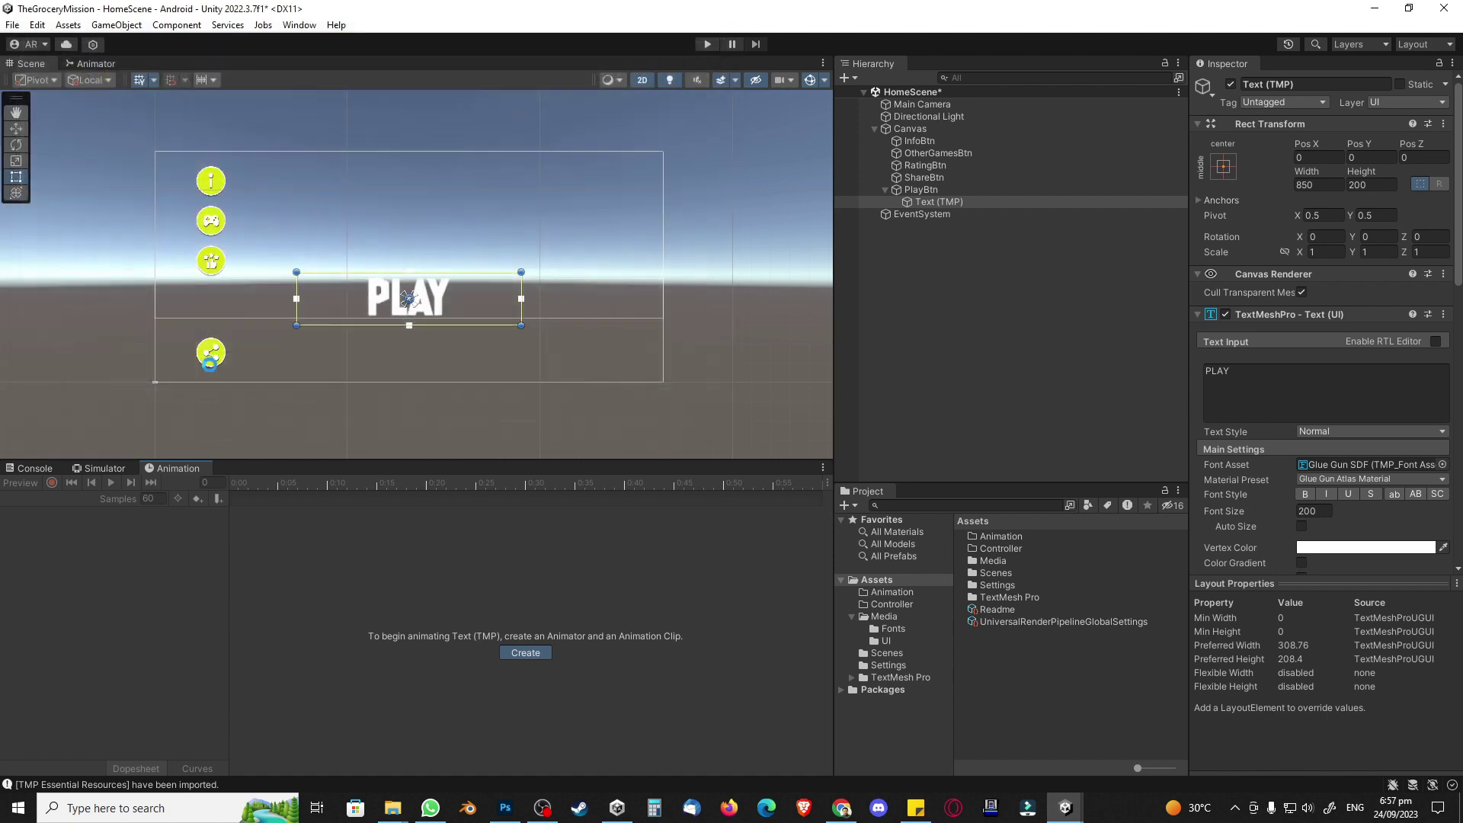
{"action": "key", "text": "Return"}
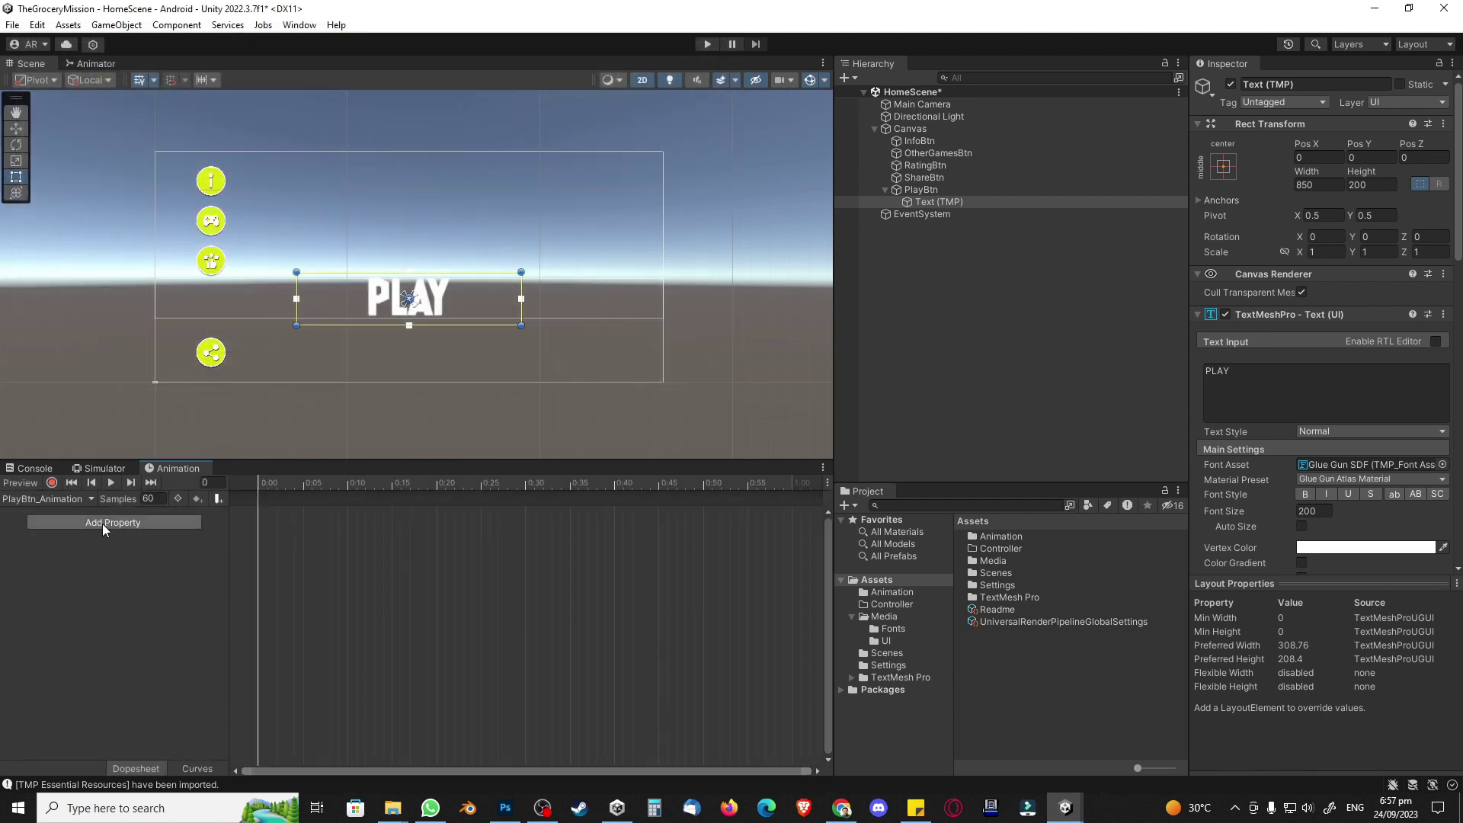
Step: Add the Rect Transform's Scale property to PlayBtn_Animation
{"action": "left_click", "coordinate": [138, 528]}
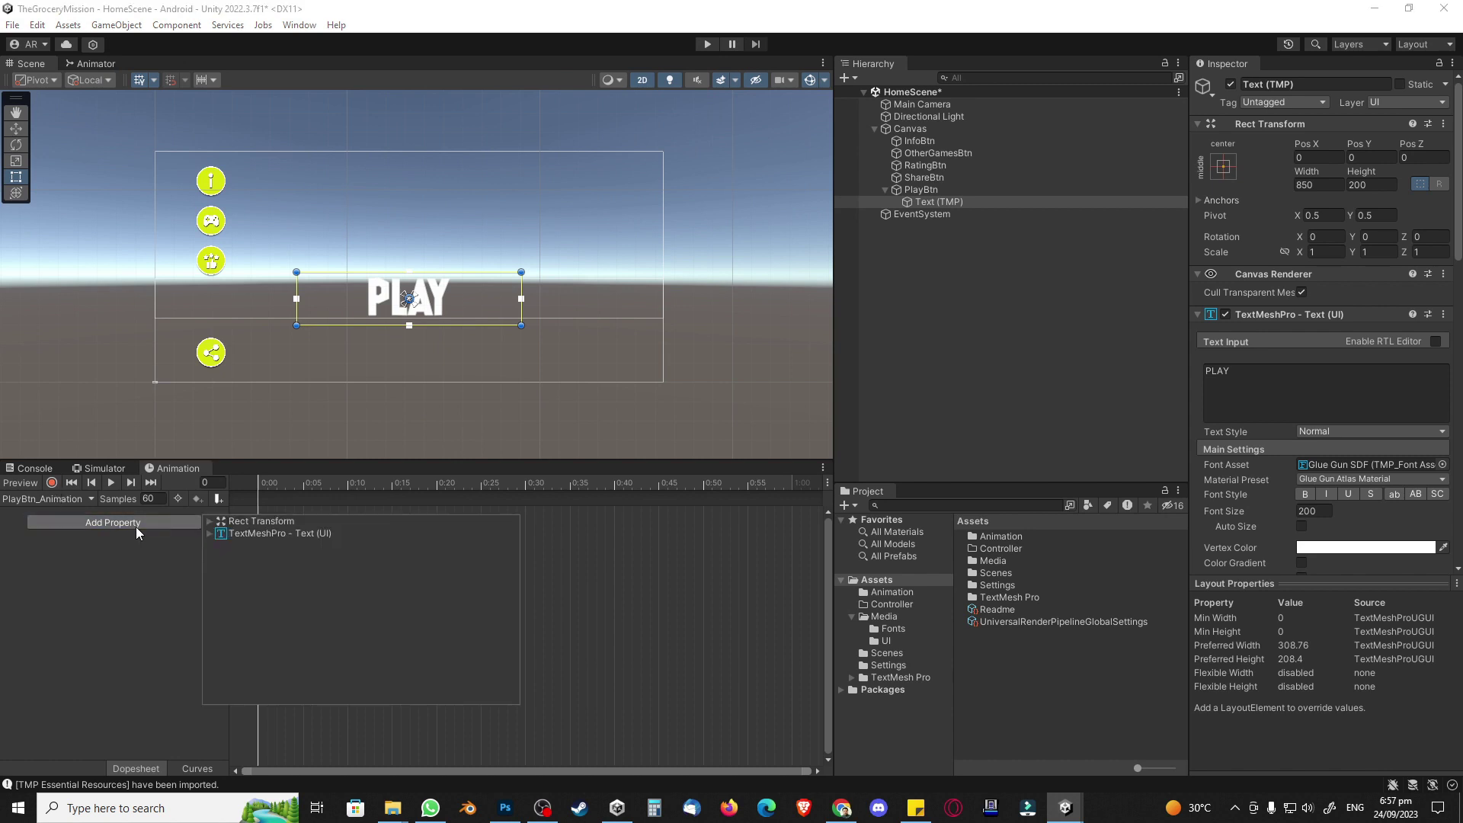
{"action": "left_click", "coordinate": [210, 522]}
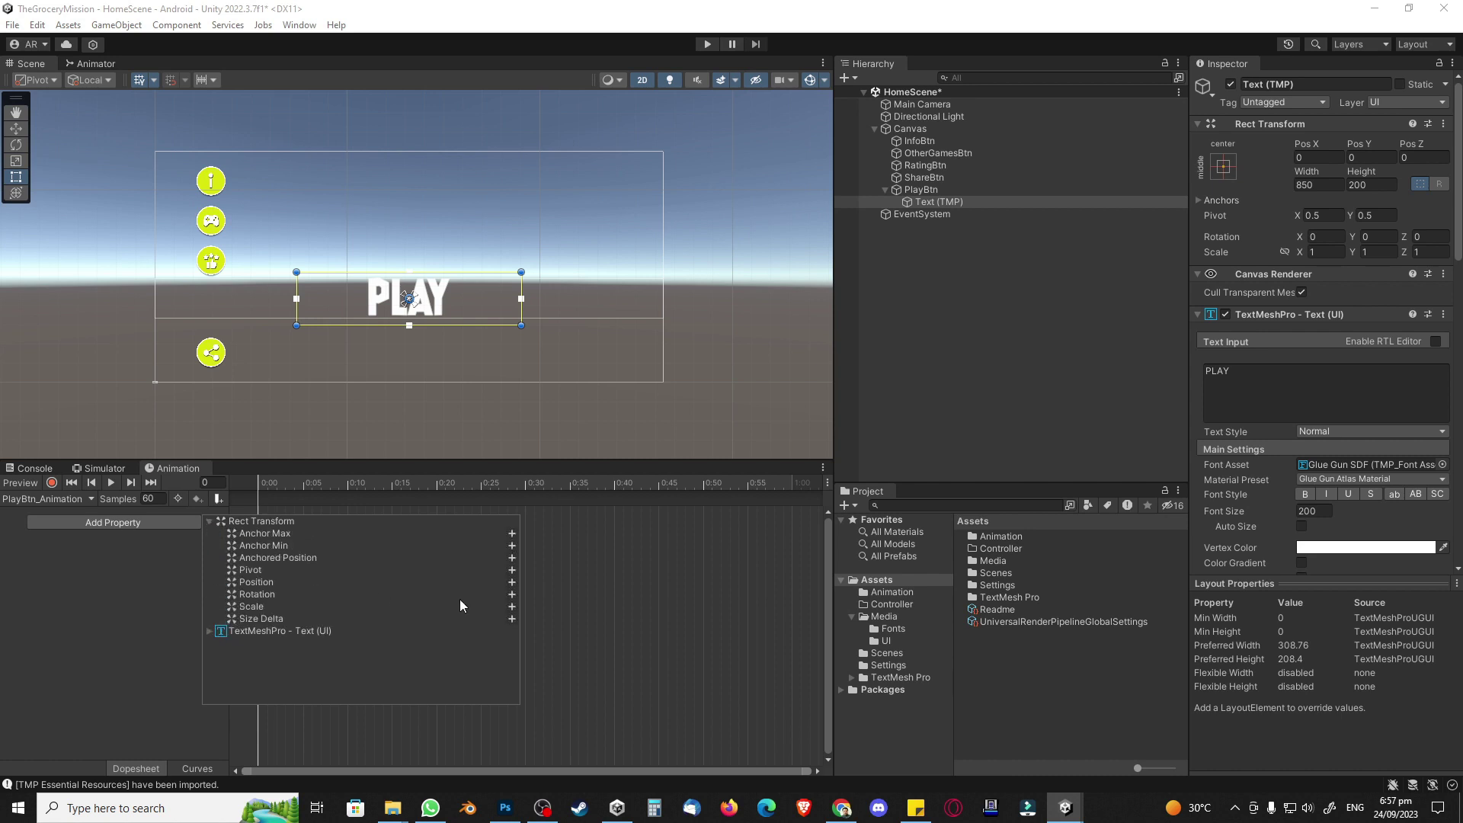
{"action": "left_click", "coordinate": [509, 606]}
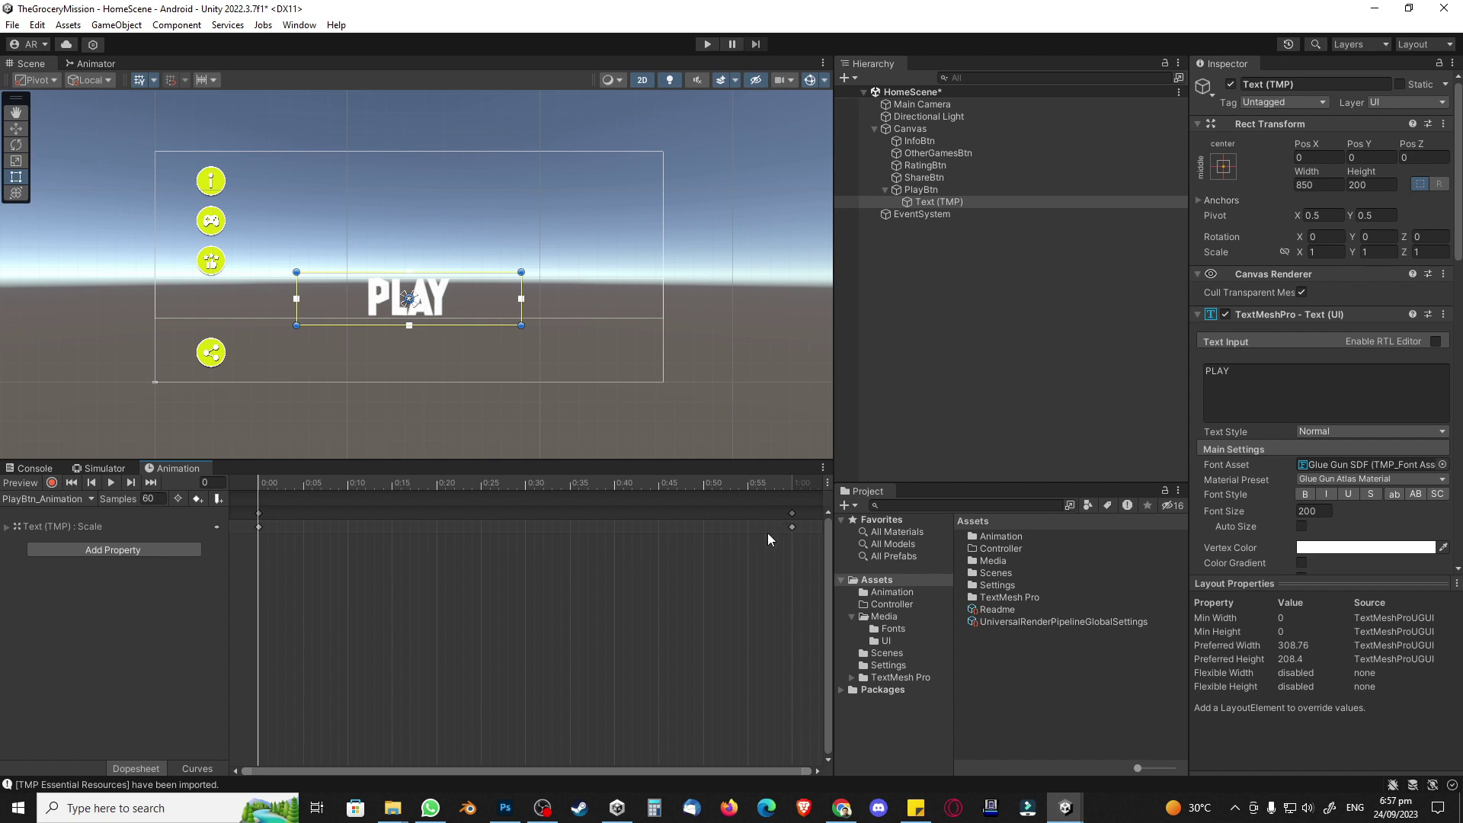
{"action": "left_click", "coordinate": [161, 499]}
{"action": "type", "text": "30"}
{"action": "key", "text": "Return"}
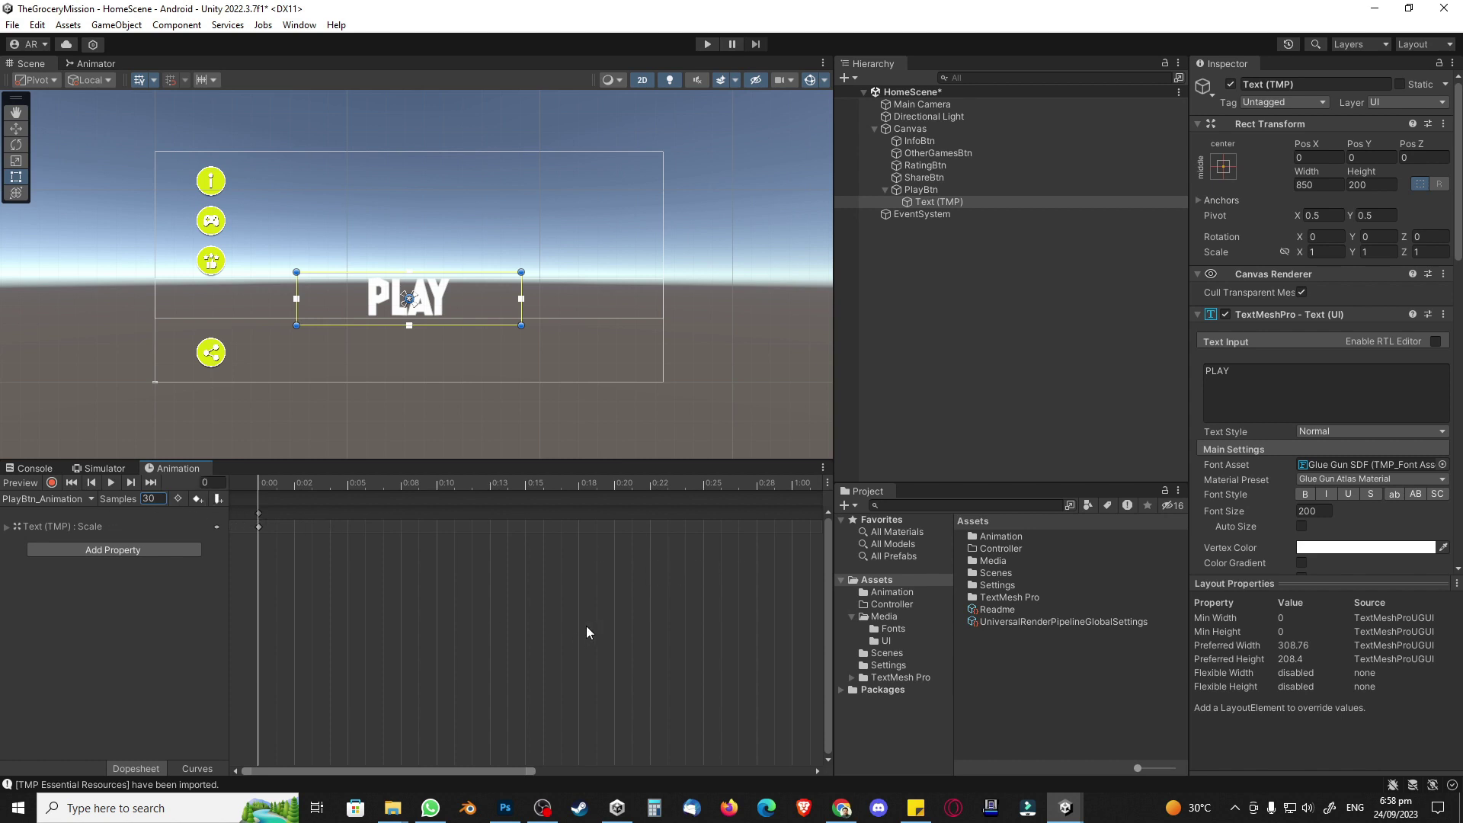
{"action": "left_click_drag", "start_coordinate": [487, 770], "coordinate": [434, 759]}
{"action": "type", "text": "60"}
{"action": "key", "text": "Return"}
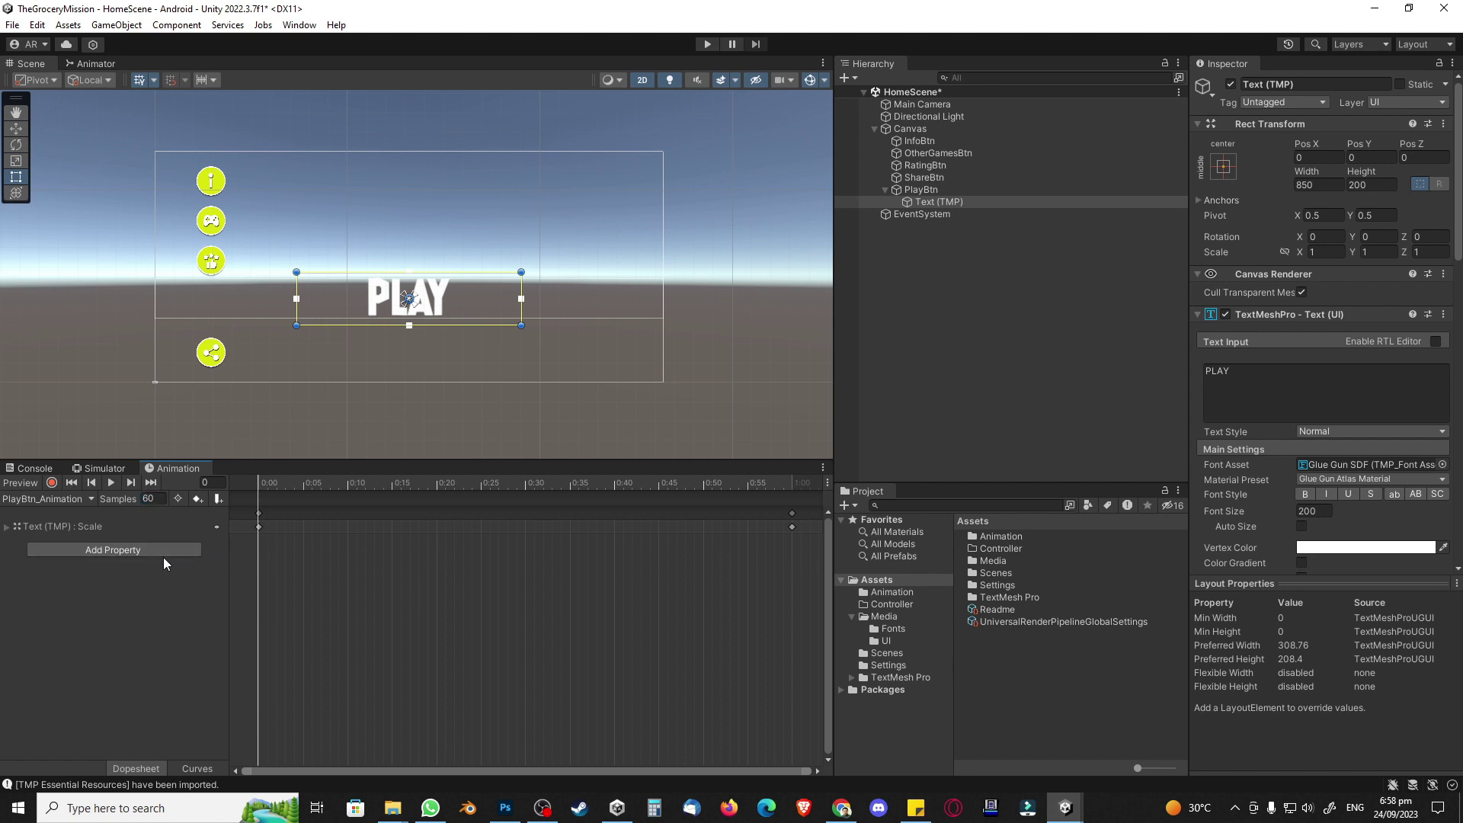
Step: Start recording the clip and, with scale proportions linked, keyframe Text (TMP)'s scale at 1.15 on all axes at frame 20
{"action": "left_click", "coordinate": [7, 526]}
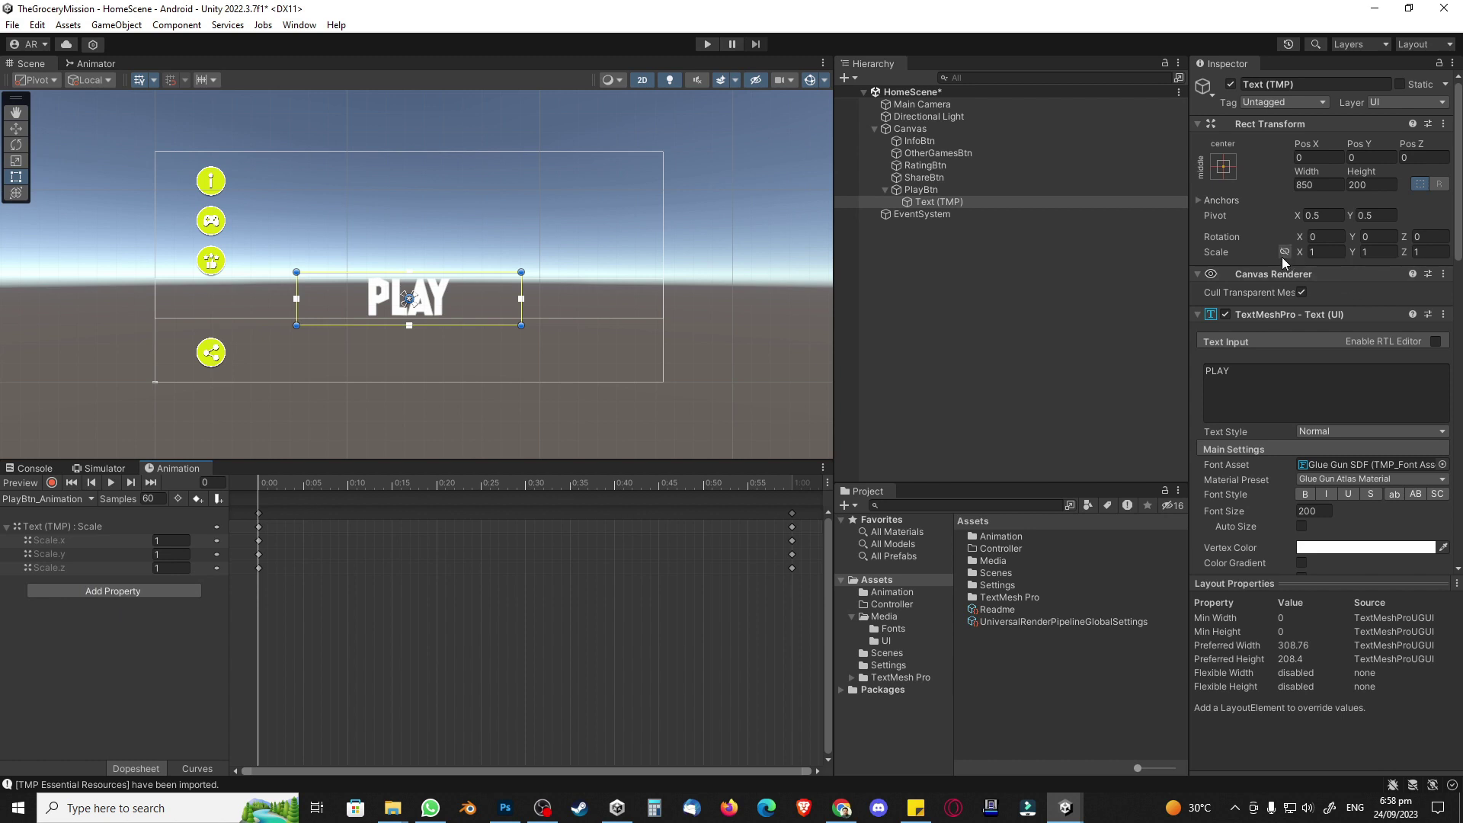
{"action": "left_click", "coordinate": [51, 483]}
{"action": "left_click_drag", "start_coordinate": [270, 484], "coordinate": [437, 503]}
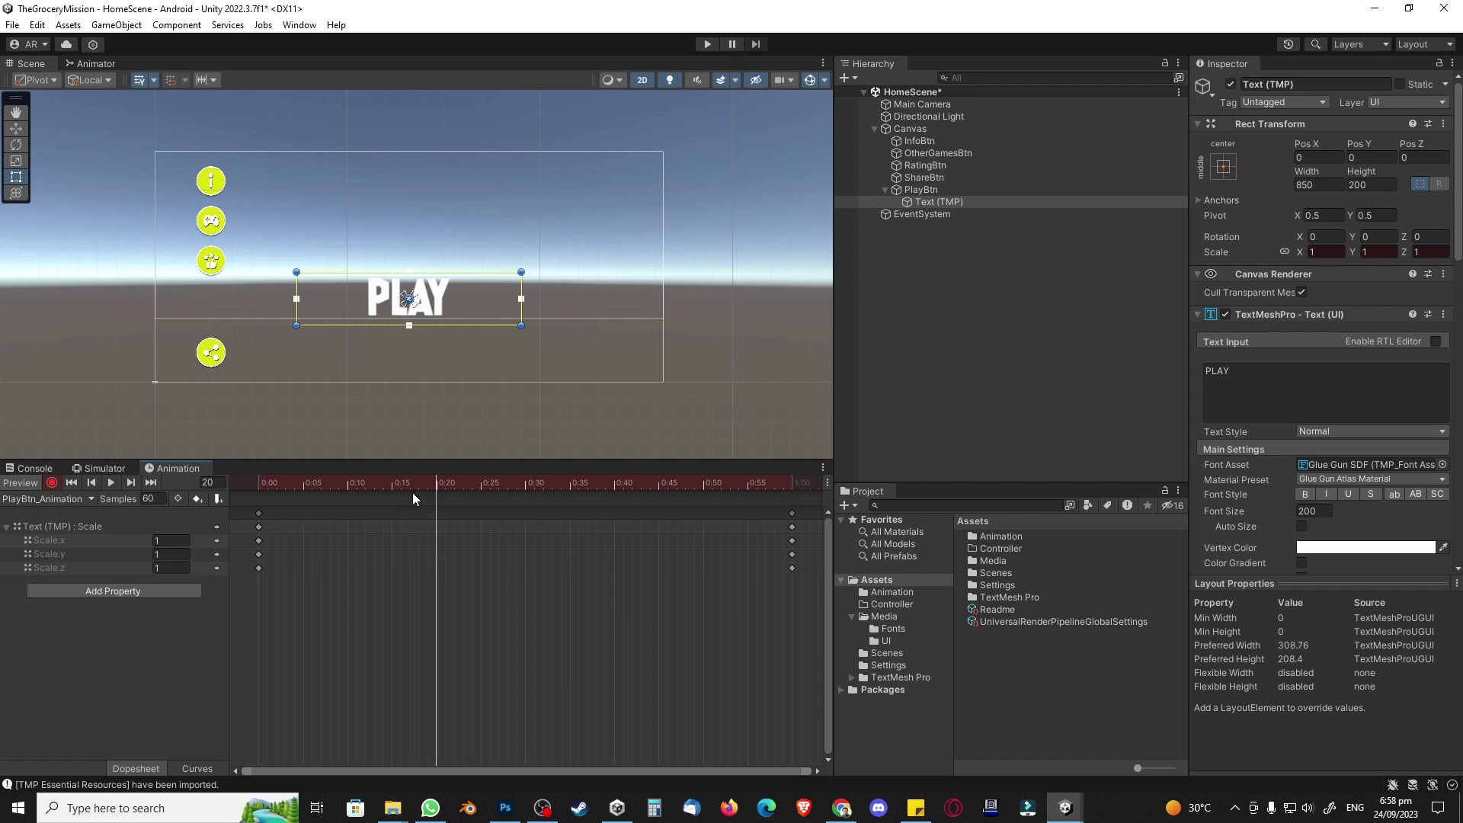
{"action": "left_click", "coordinate": [1326, 253]}
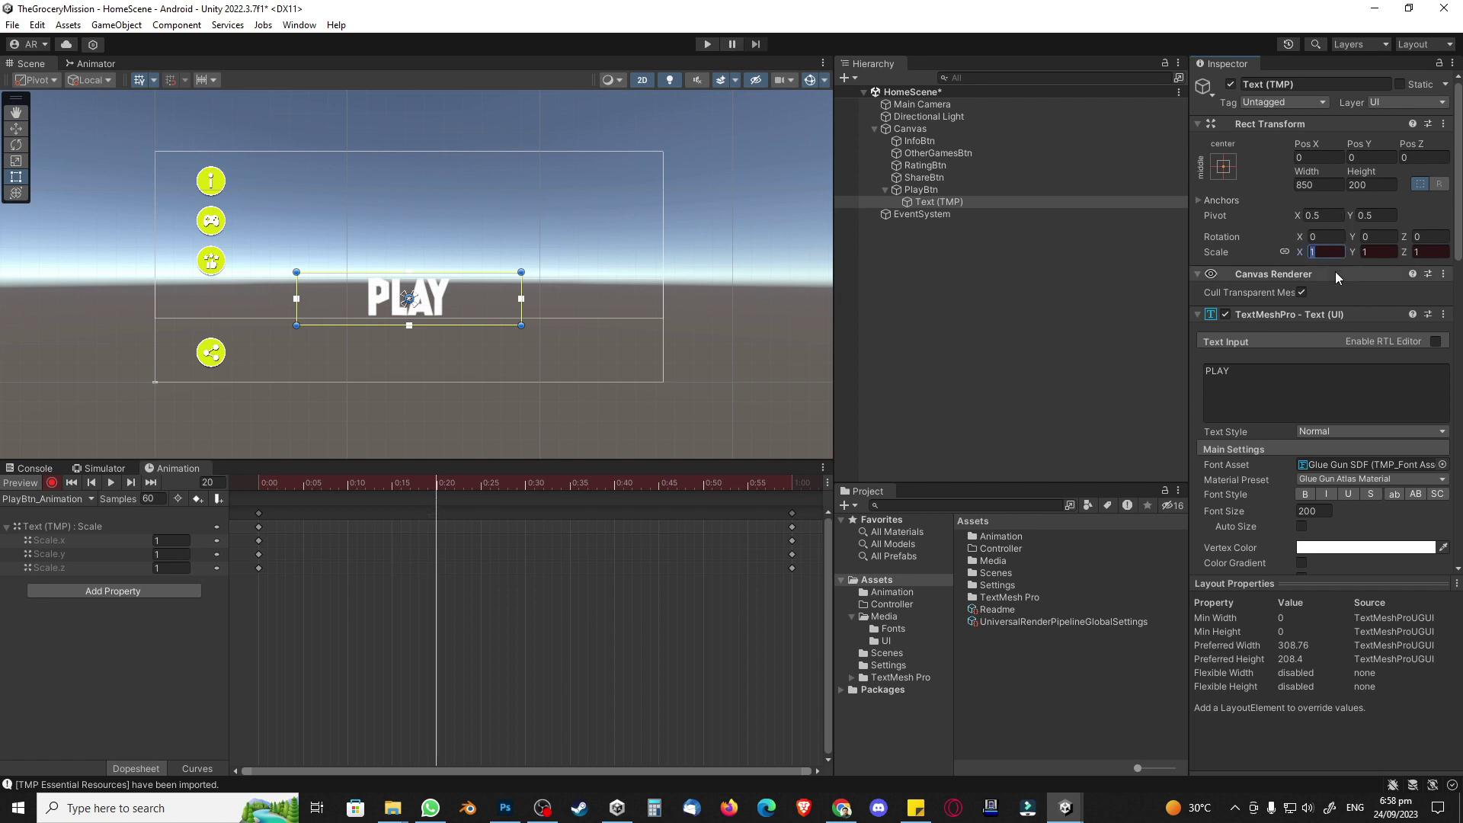
{"action": "type", "text": ".15"}
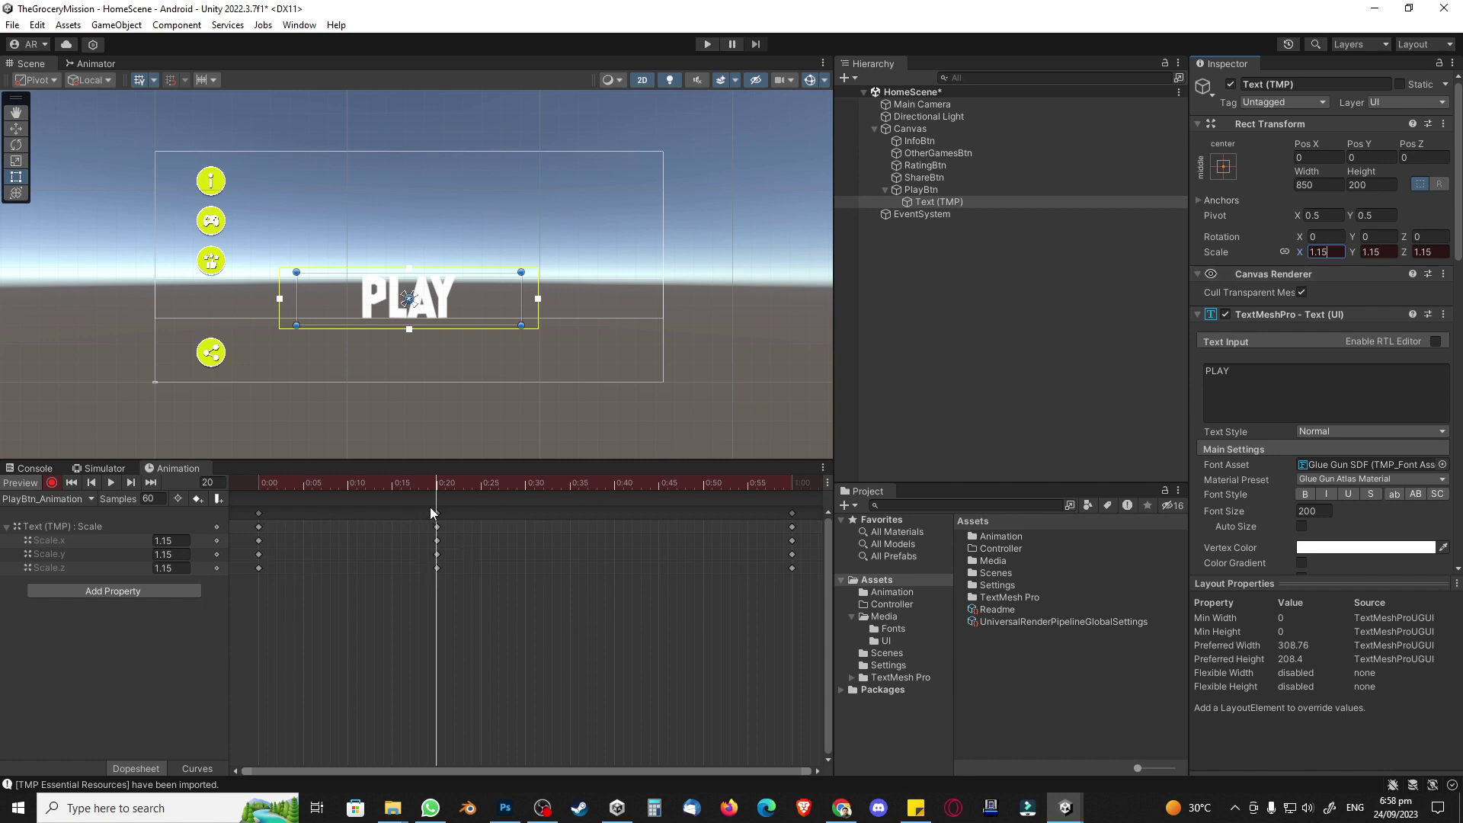
Step: Keyframe the text's scale at 0.85 on all axes at frame 40 and stop recording
{"action": "left_click", "coordinate": [611, 487]}
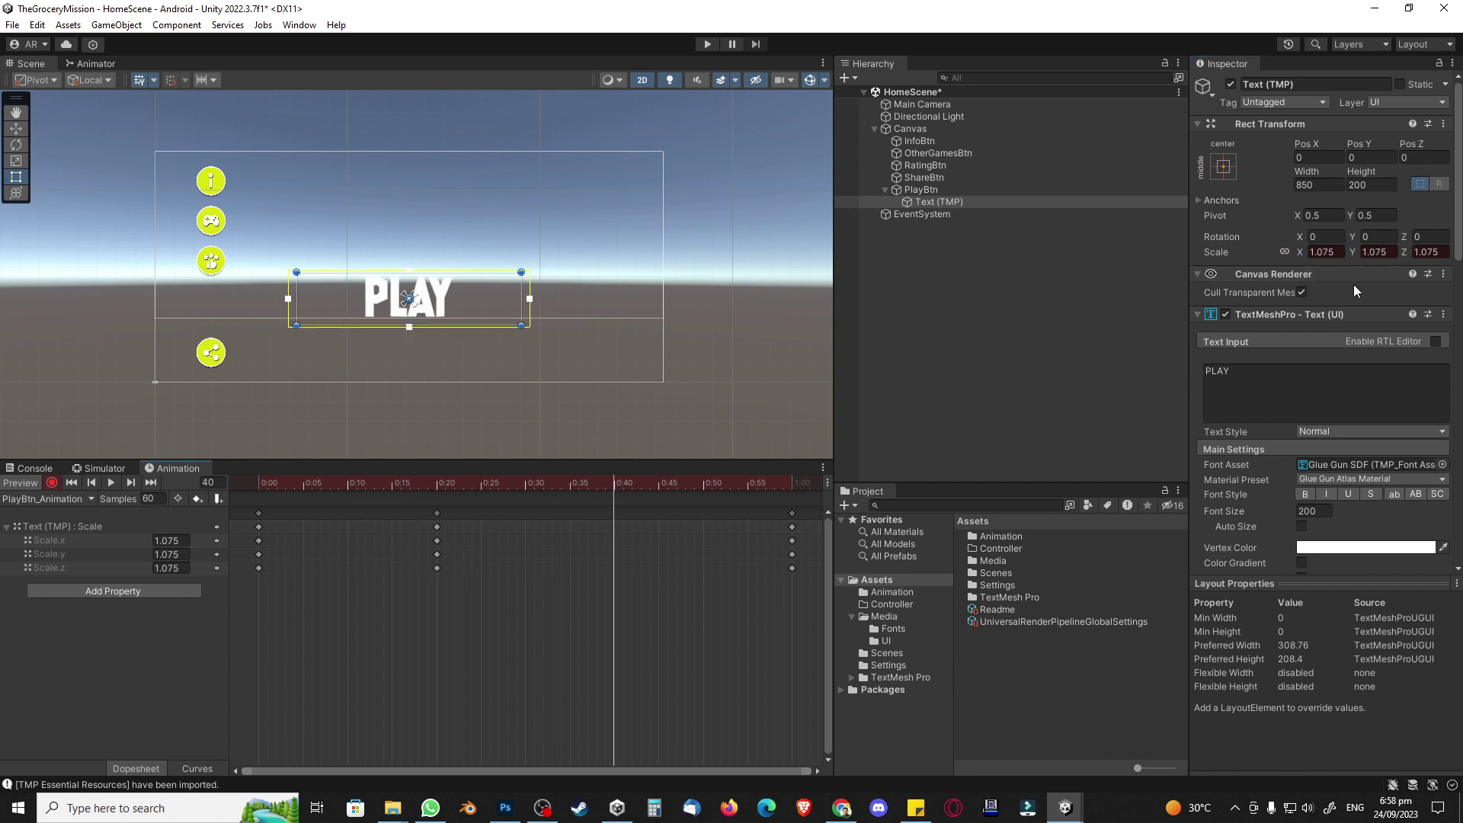
{"action": "left_click_drag", "start_coordinate": [1341, 258], "coordinate": [1294, 259]}
{"action": "type", "text": "0.85"}
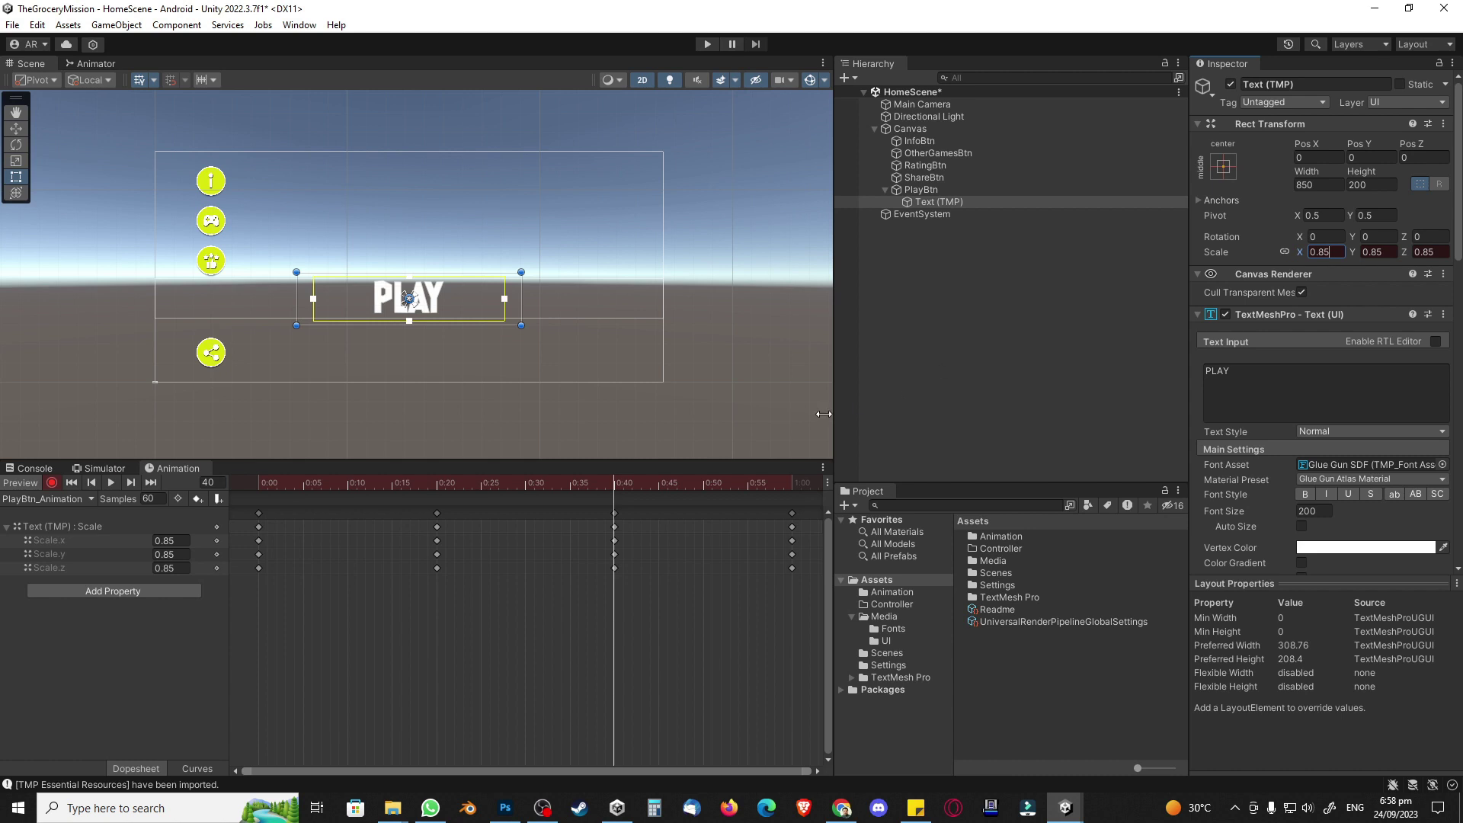
{"action": "left_click_drag", "start_coordinate": [614, 486], "coordinate": [790, 491]}
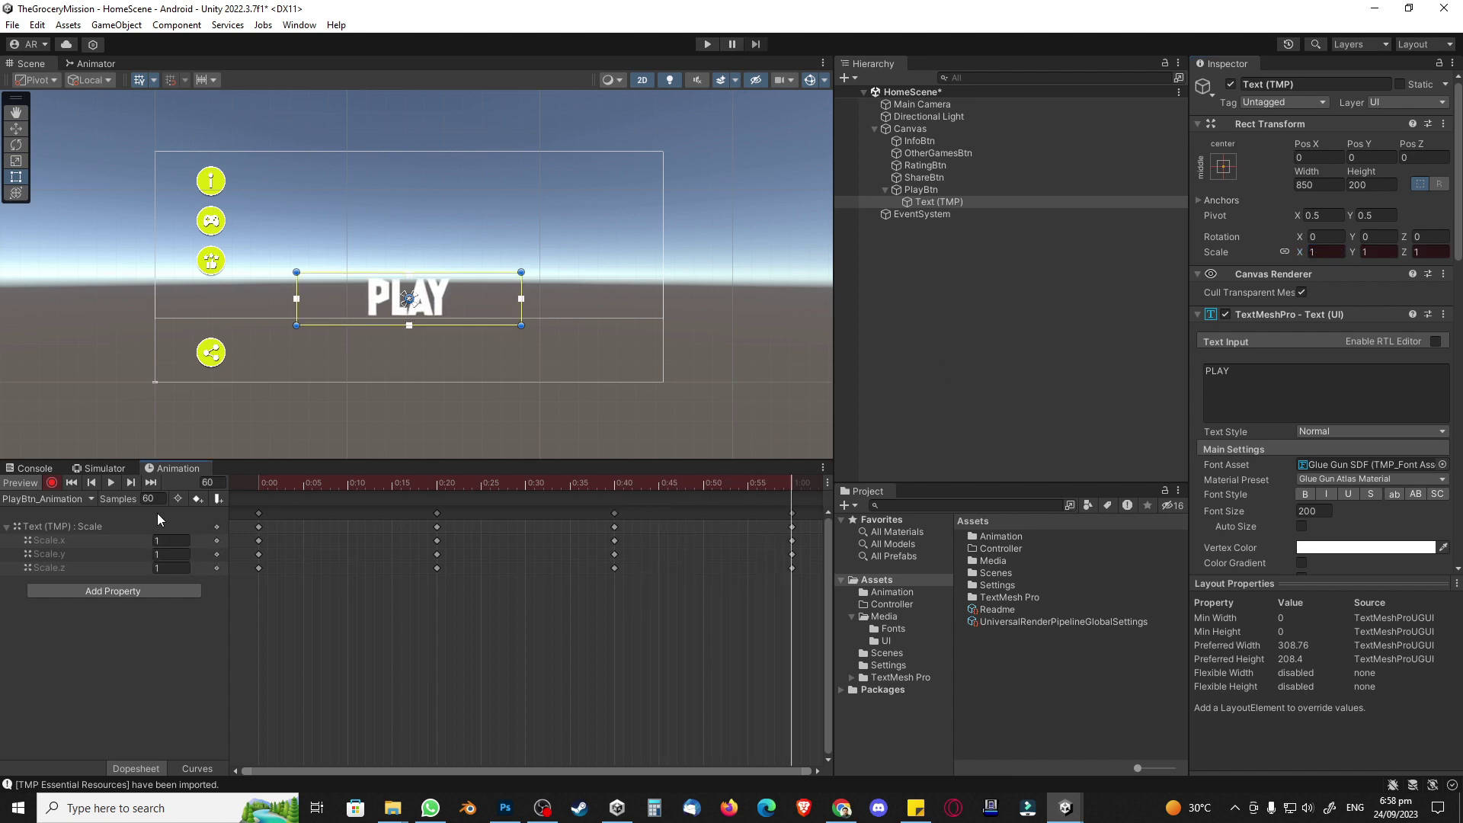
{"action": "left_click", "coordinate": [51, 483]}
Step: Preview PlayBtn_Animation and return the playhead to the first frame
{"action": "left_click_drag", "start_coordinate": [761, 485], "coordinate": [259, 484]}
{"action": "left_click", "coordinate": [106, 485]}
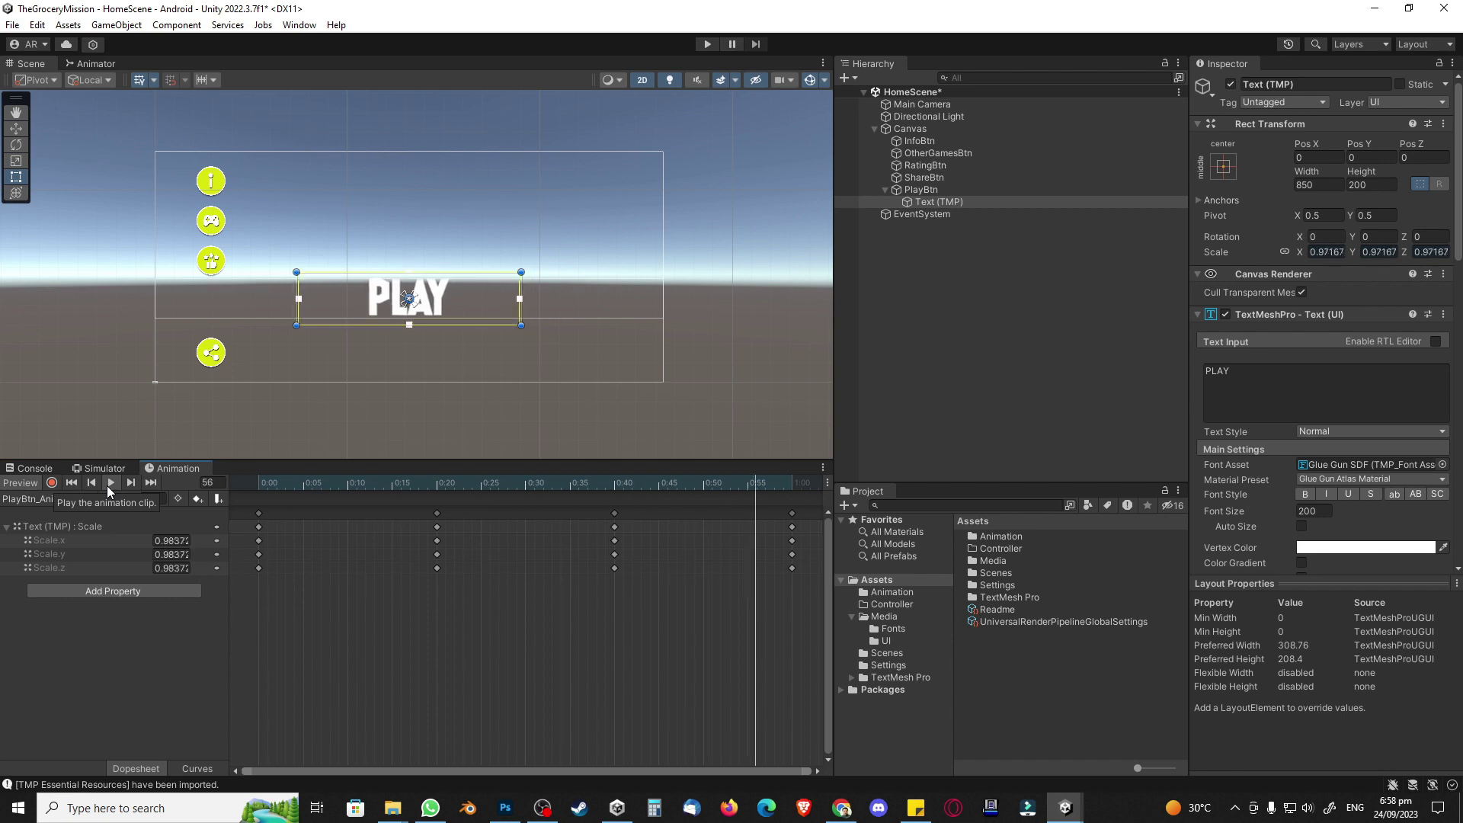
{"action": "left_click", "coordinate": [107, 485]}
{"action": "left_click", "coordinate": [72, 482]}
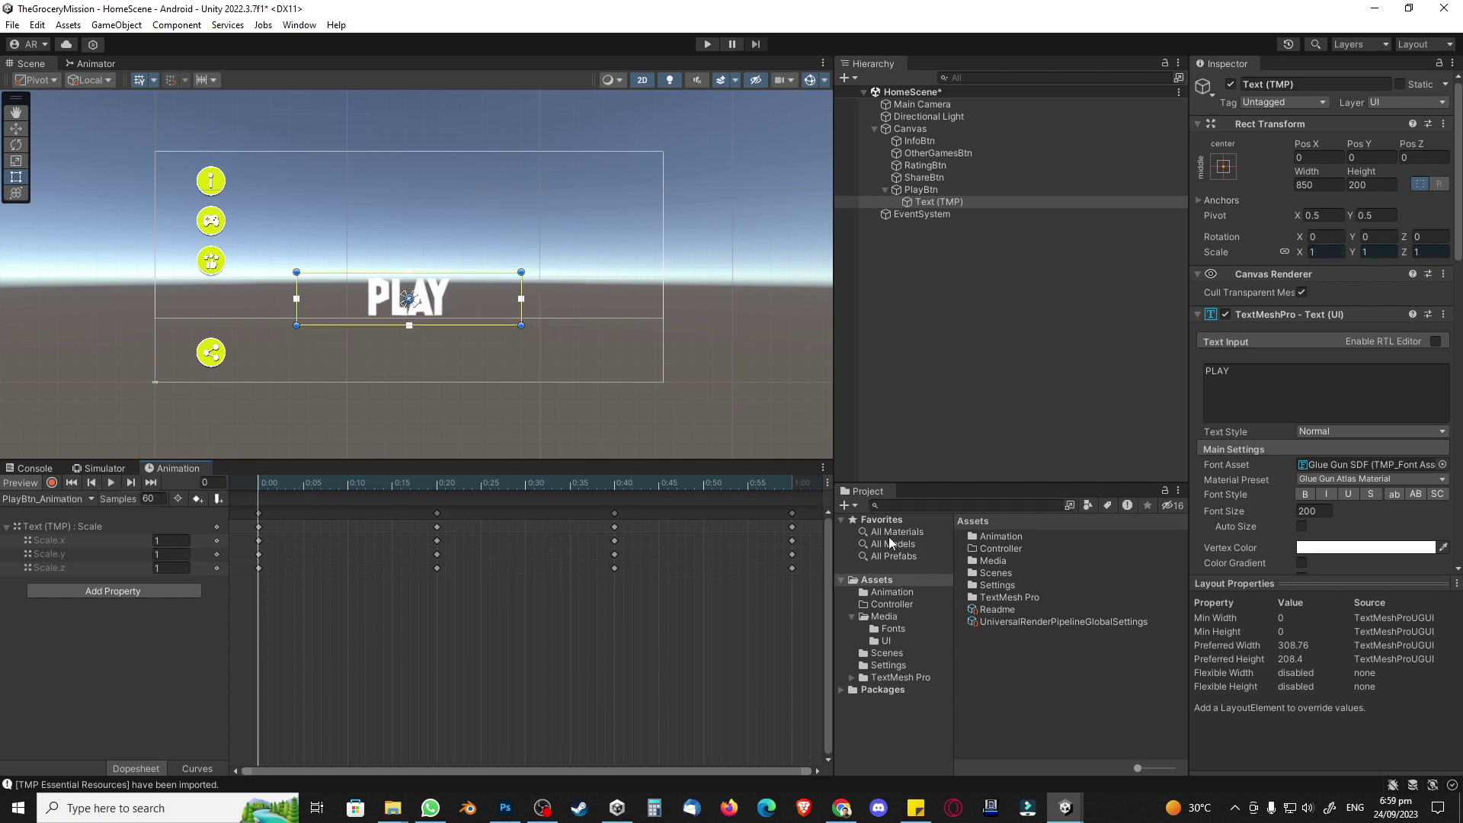
Step: Move the Text (TMP) animator controller from the Animation folder into the Controller folder and open that folder
{"action": "double_click", "coordinate": [978, 538]}
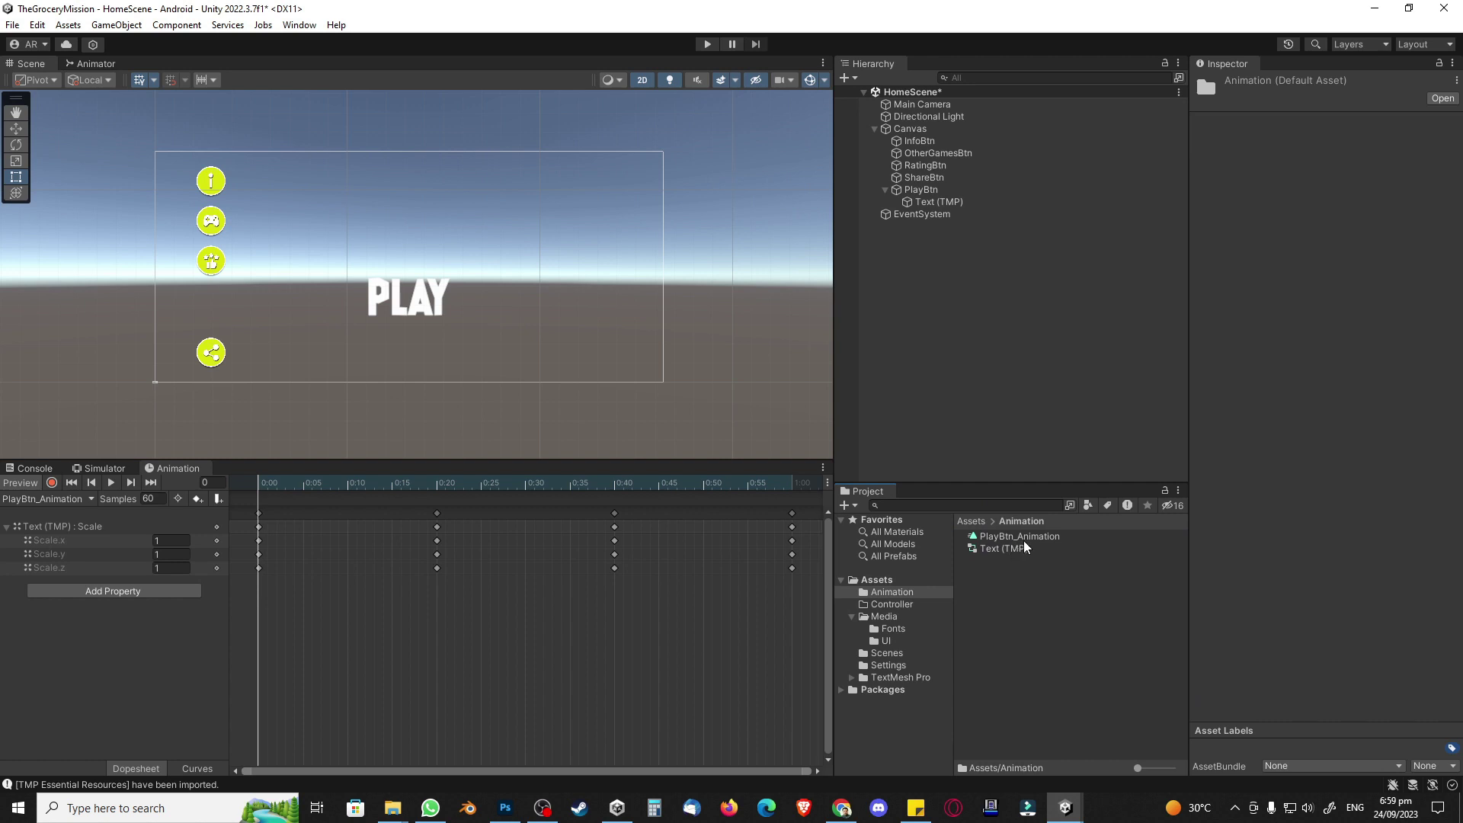
{"action": "left_click", "coordinate": [1046, 537]}
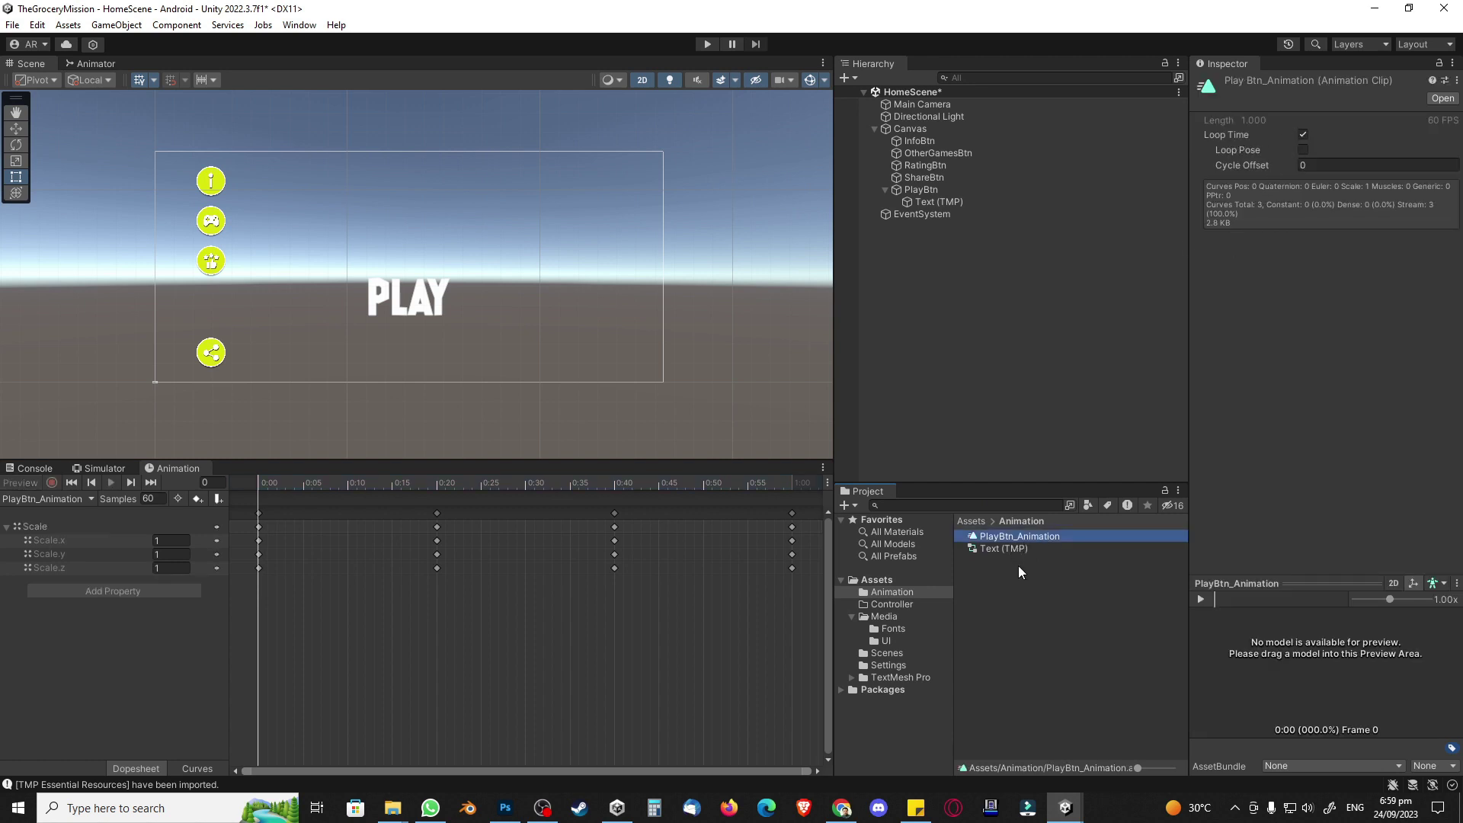
{"action": "left_click_drag", "start_coordinate": [1003, 552], "coordinate": [899, 606]}
{"action": "left_click", "coordinate": [894, 603]}
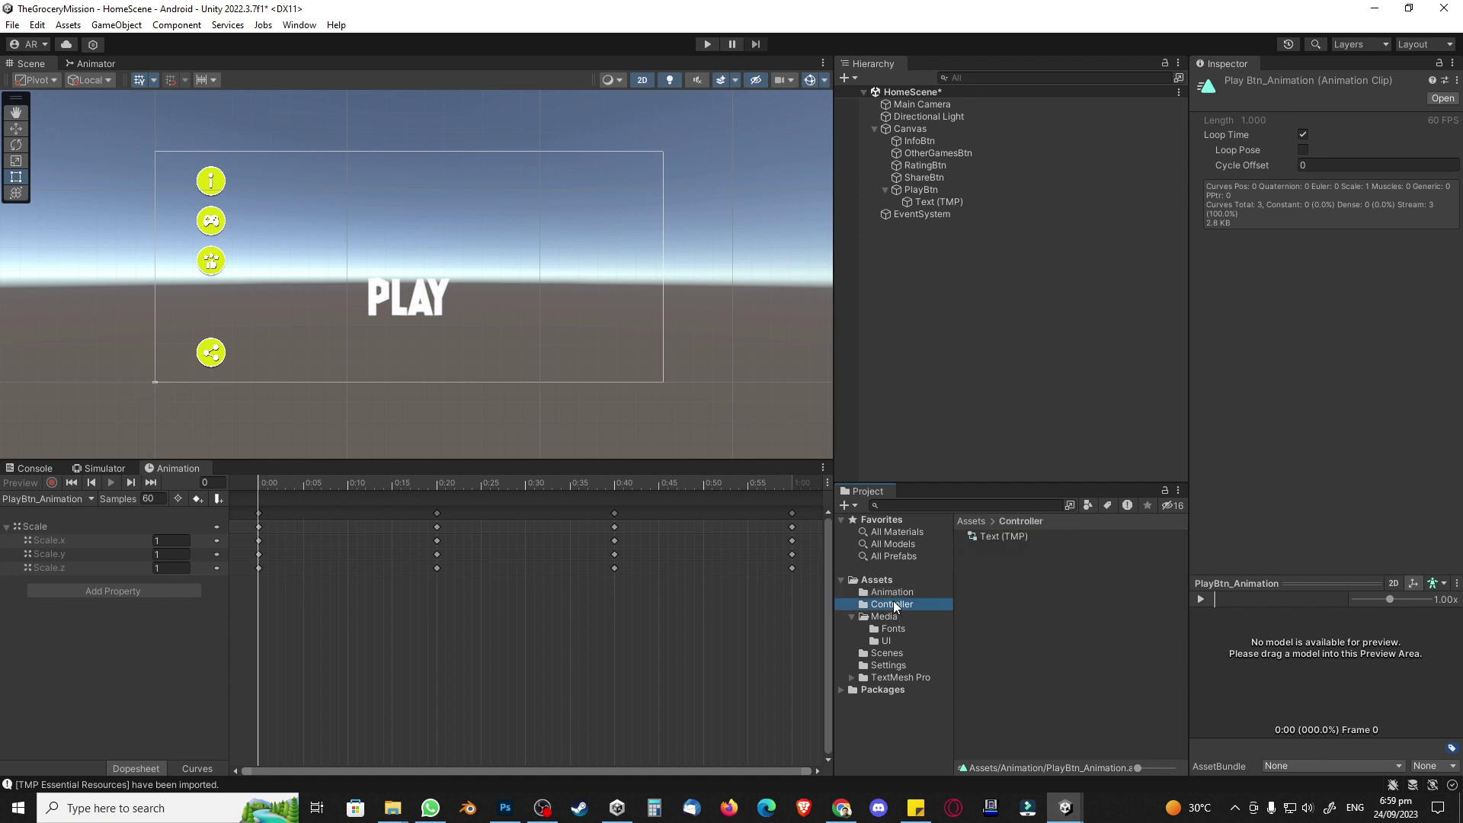
Step: Play the home scene in the Simulator with Play Focused to check the pulsing PLAY text, and stop it
{"action": "left_click", "coordinate": [107, 468]}
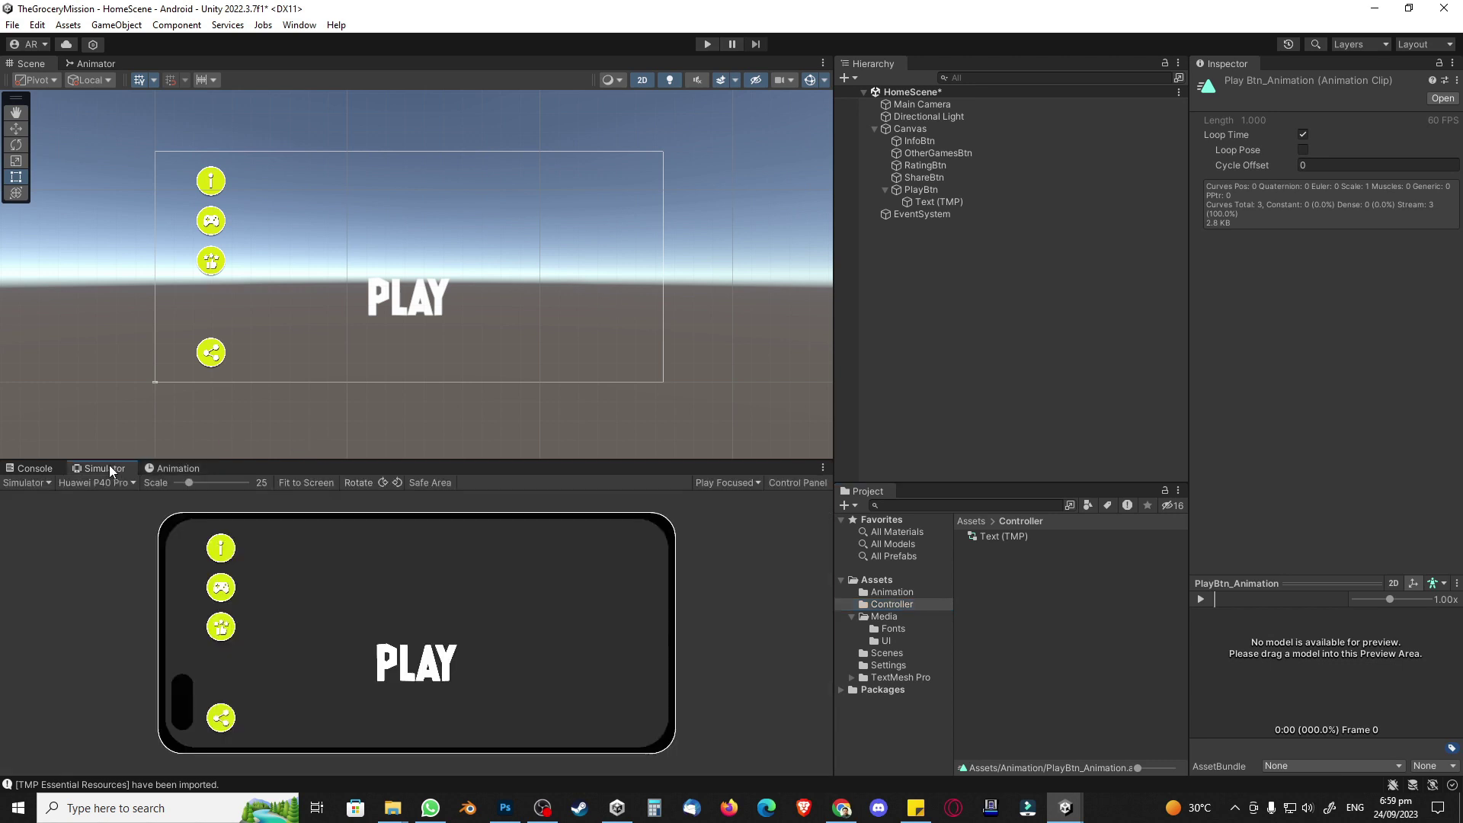
{"action": "left_click", "coordinate": [725, 483]}
{"action": "left_click", "coordinate": [728, 497]}
{"action": "left_click", "coordinate": [707, 44]}
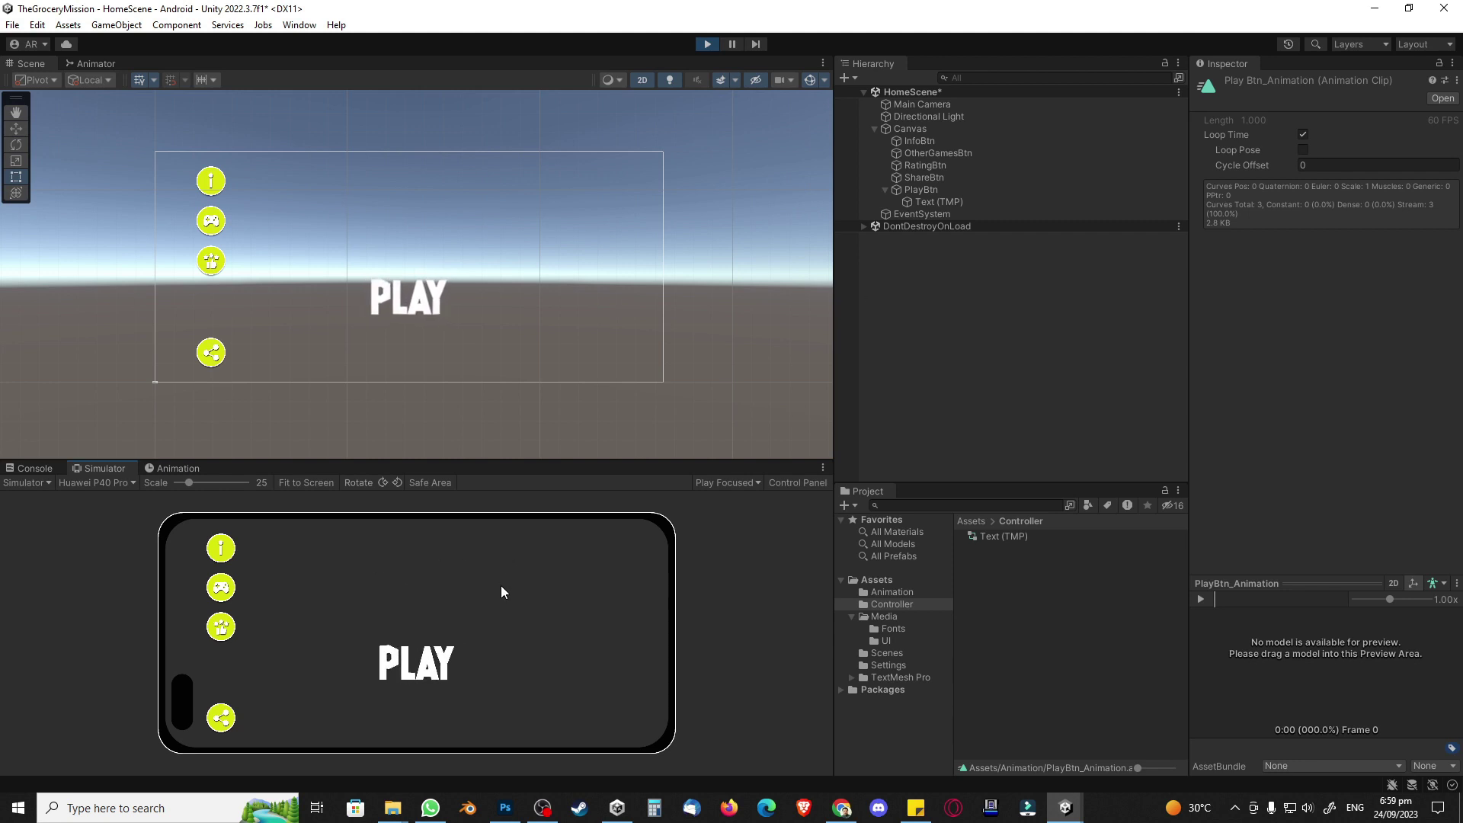
{"action": "left_click", "coordinate": [708, 45]}
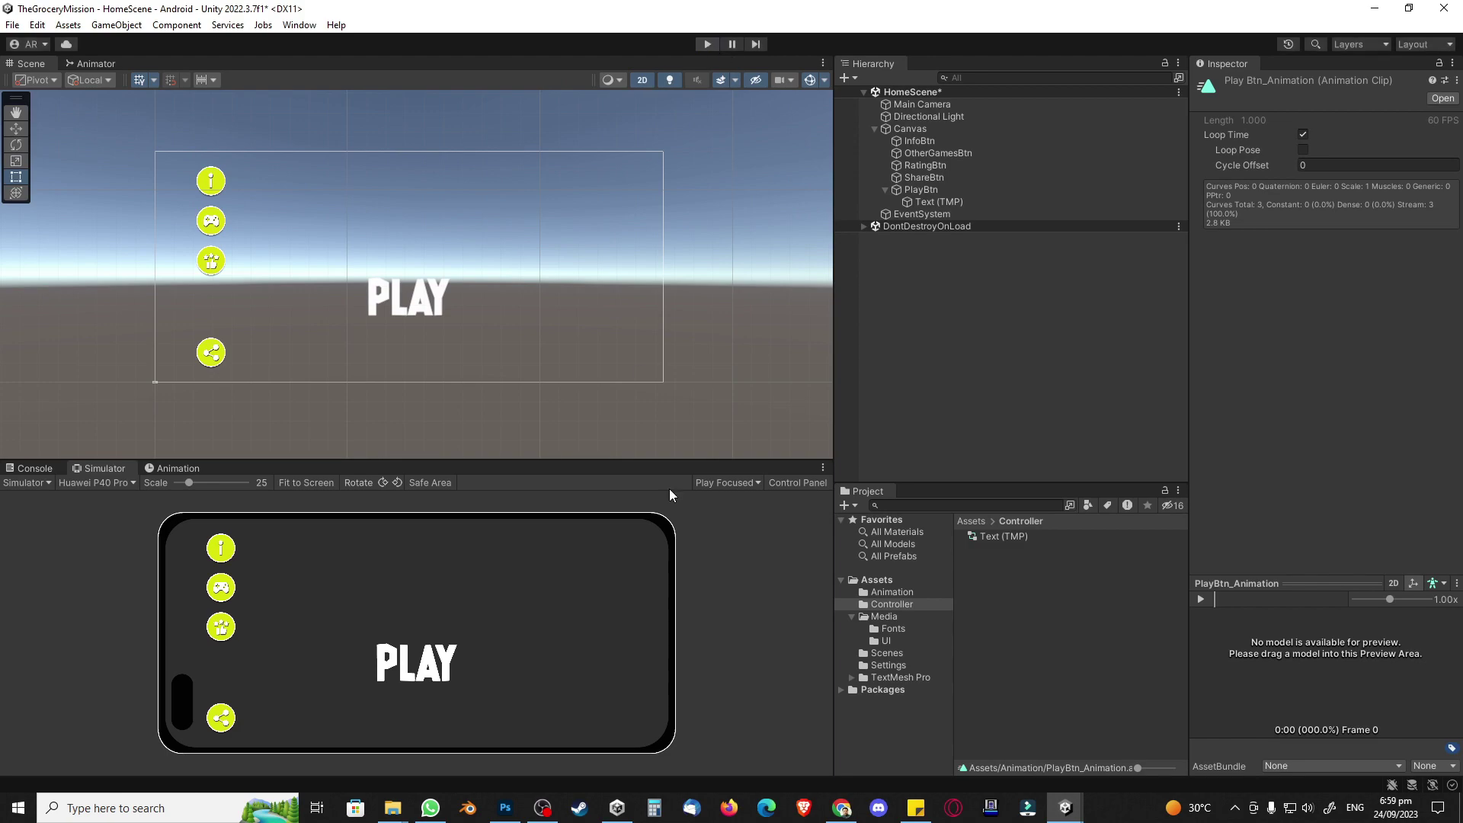
Step: Switch to Photoshop and create a new document 600 pixels wide and 400 pixels high
{"action": "left_click", "coordinate": [505, 808]}
{"action": "left_click", "coordinate": [34, 10]}
{"action": "left_click", "coordinate": [39, 24]}
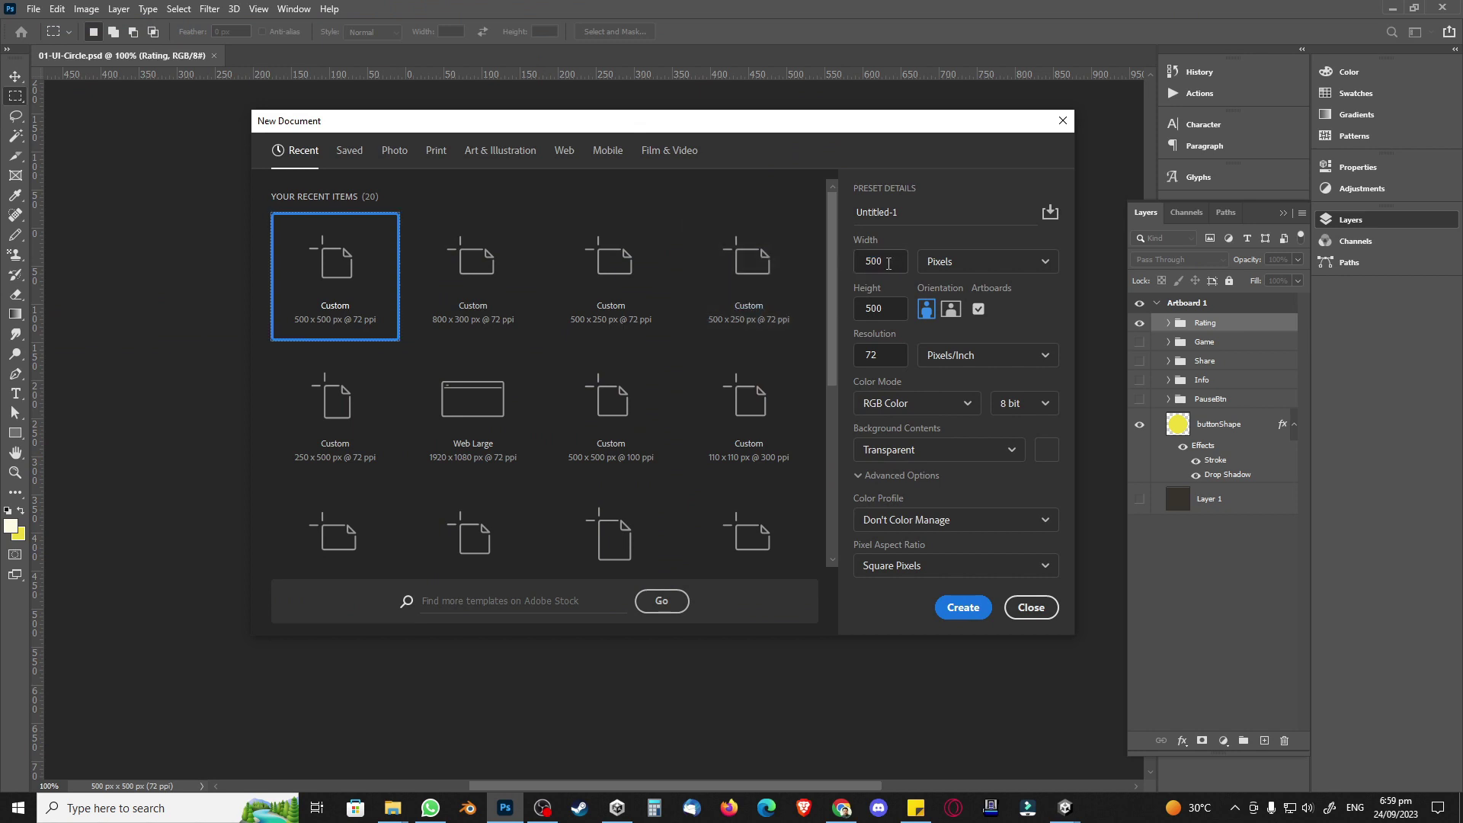
{"action": "double_click", "coordinate": [862, 259]}
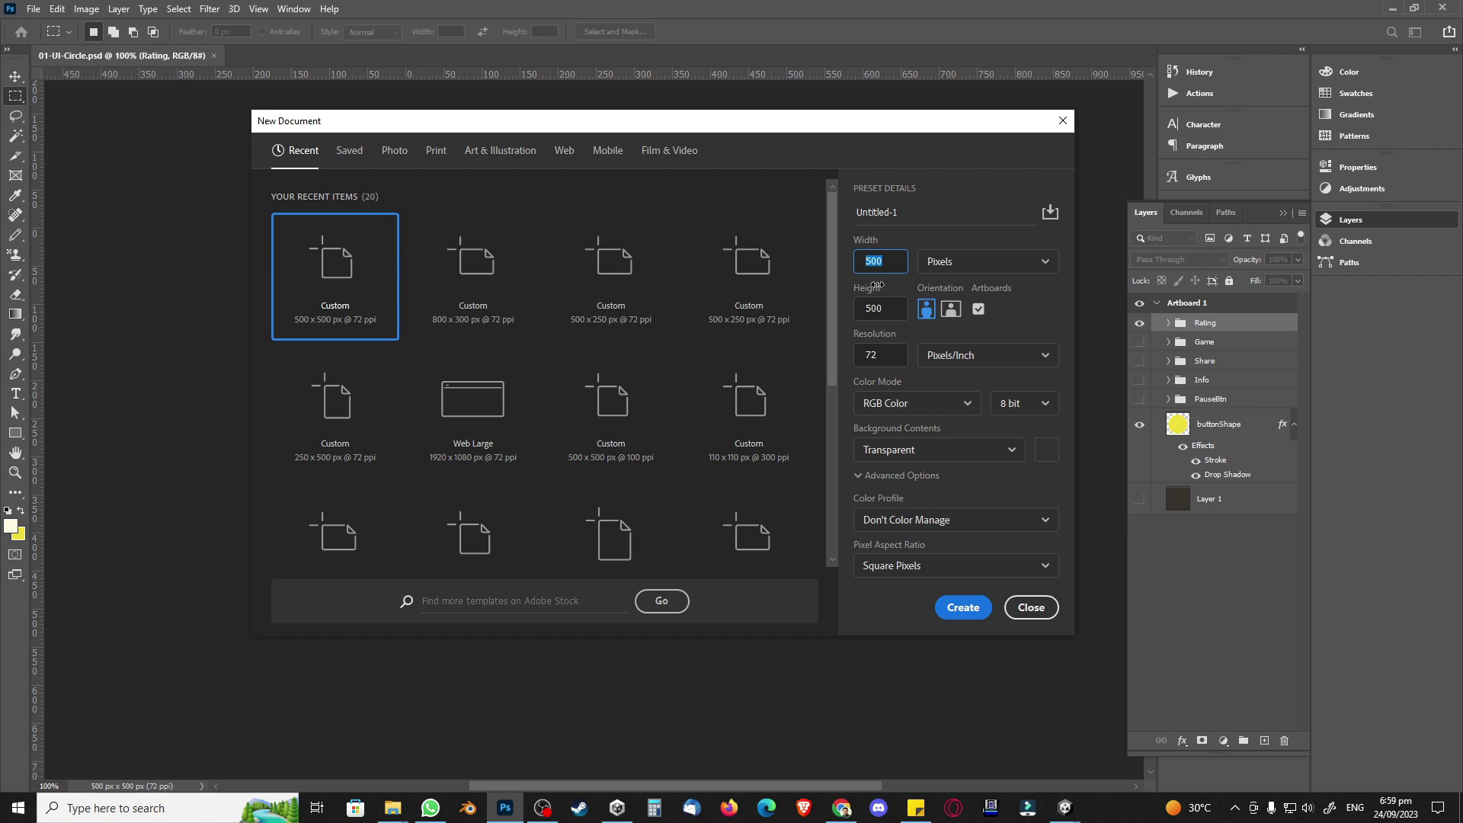
{"action": "type", "text": "600"}
{"action": "key", "text": "Tab"}
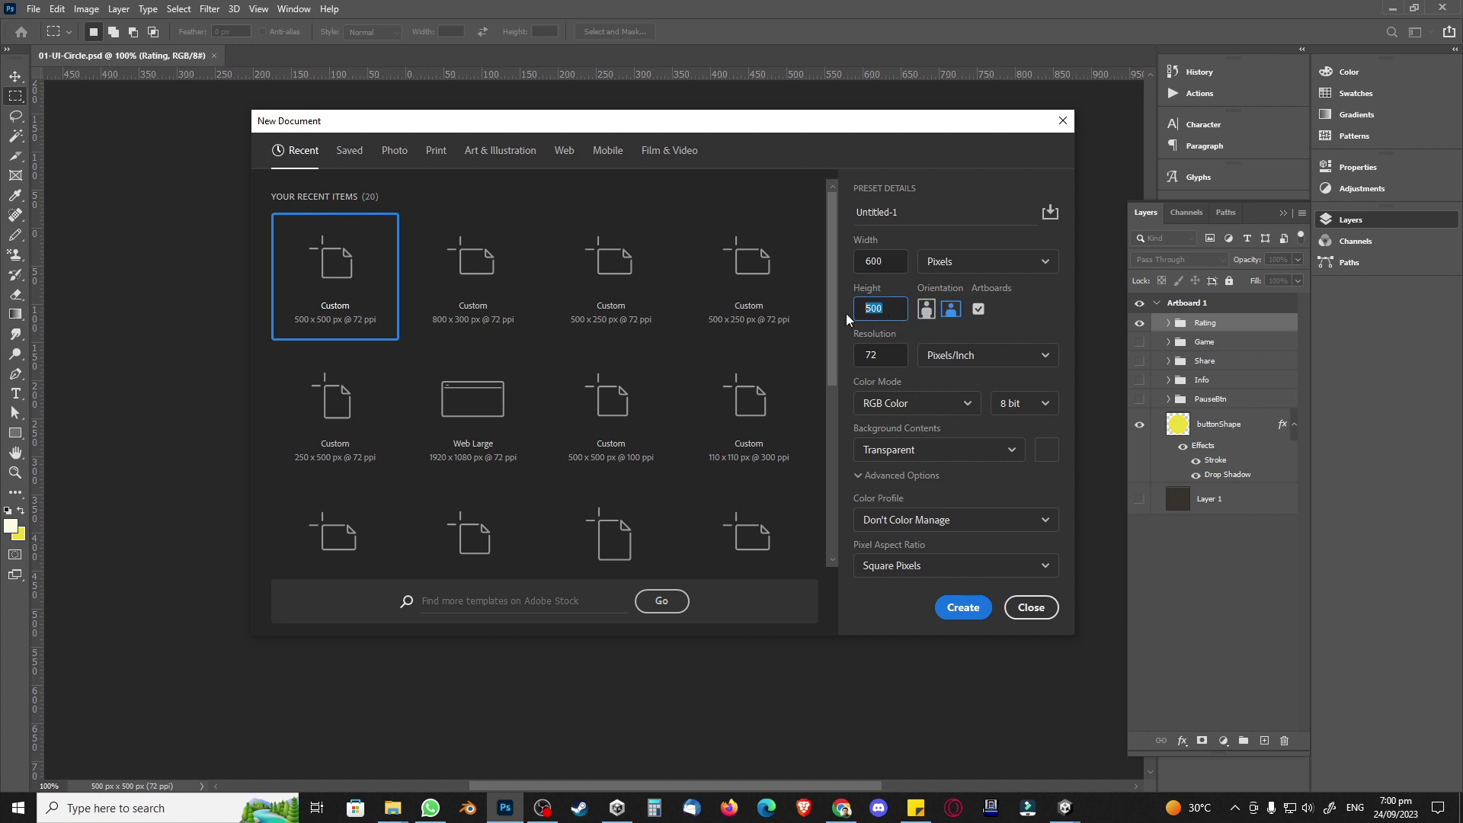
{"action": "type", "text": "400"}
{"action": "left_click", "coordinate": [962, 608]}
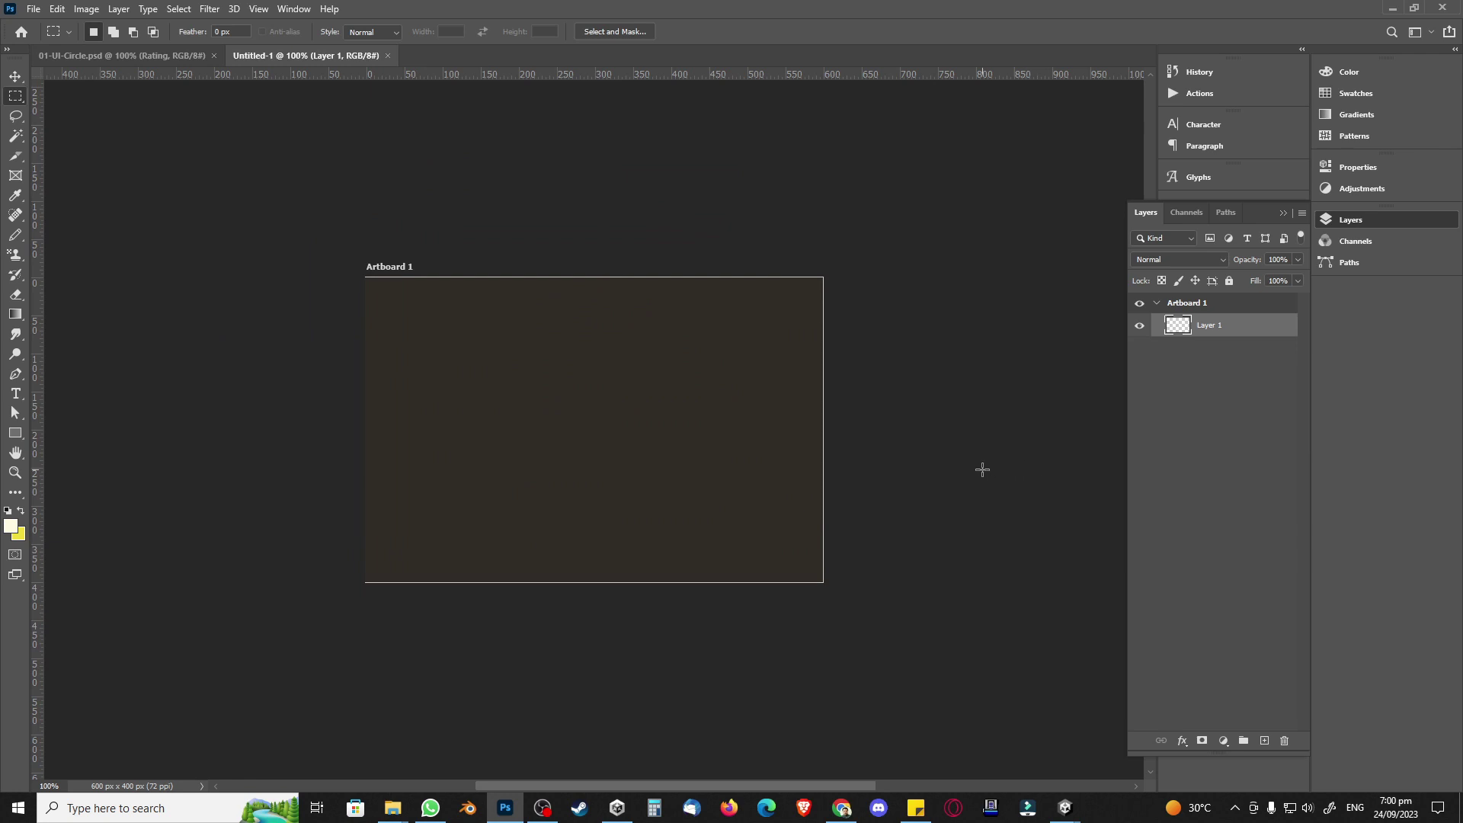
Step: Start a text layer near the artboard's centre using the Squirk font at 150 pt
{"action": "left_click", "coordinate": [18, 398]}
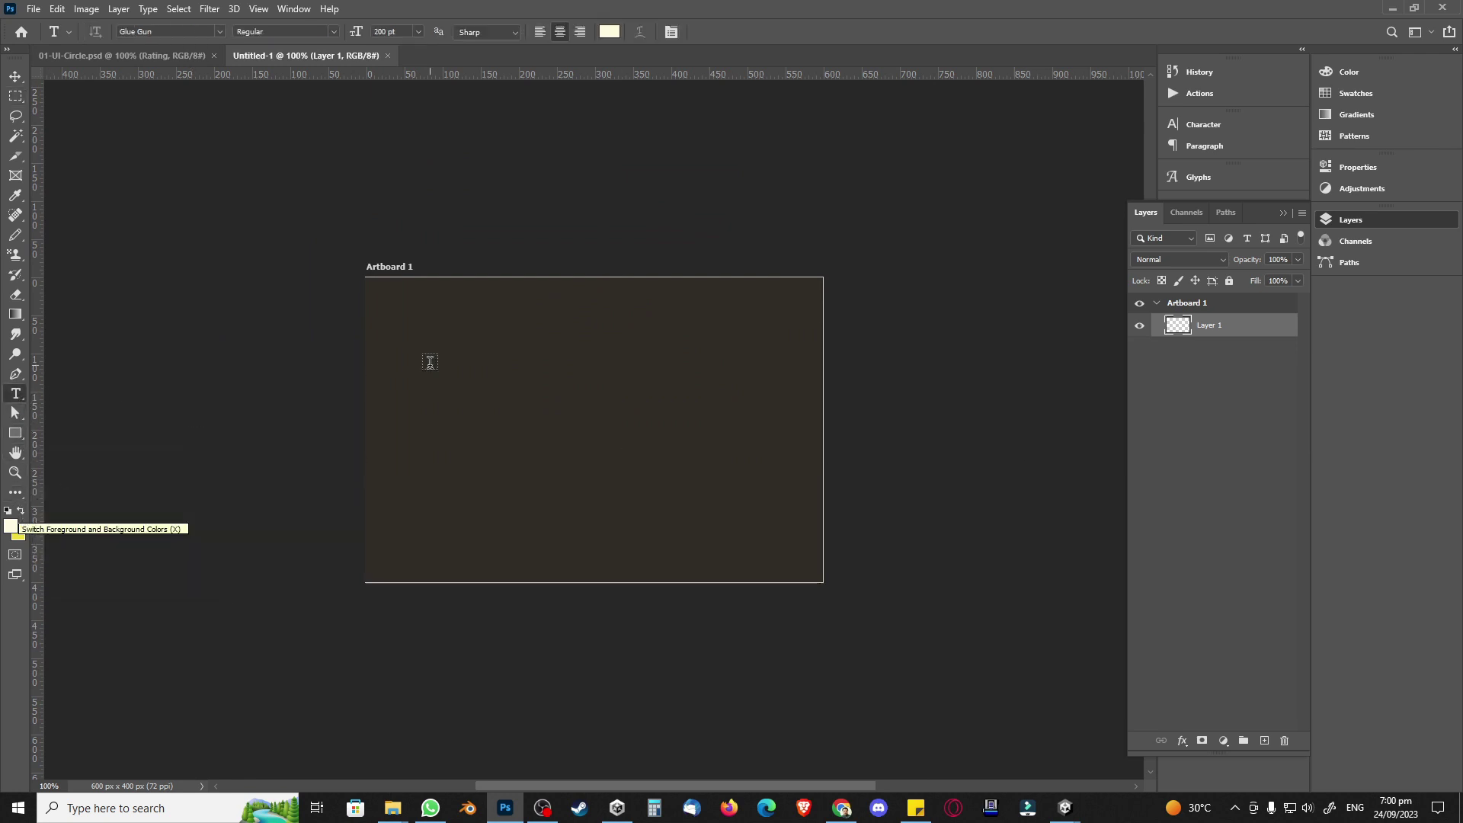
{"action": "left_click", "coordinate": [589, 412]}
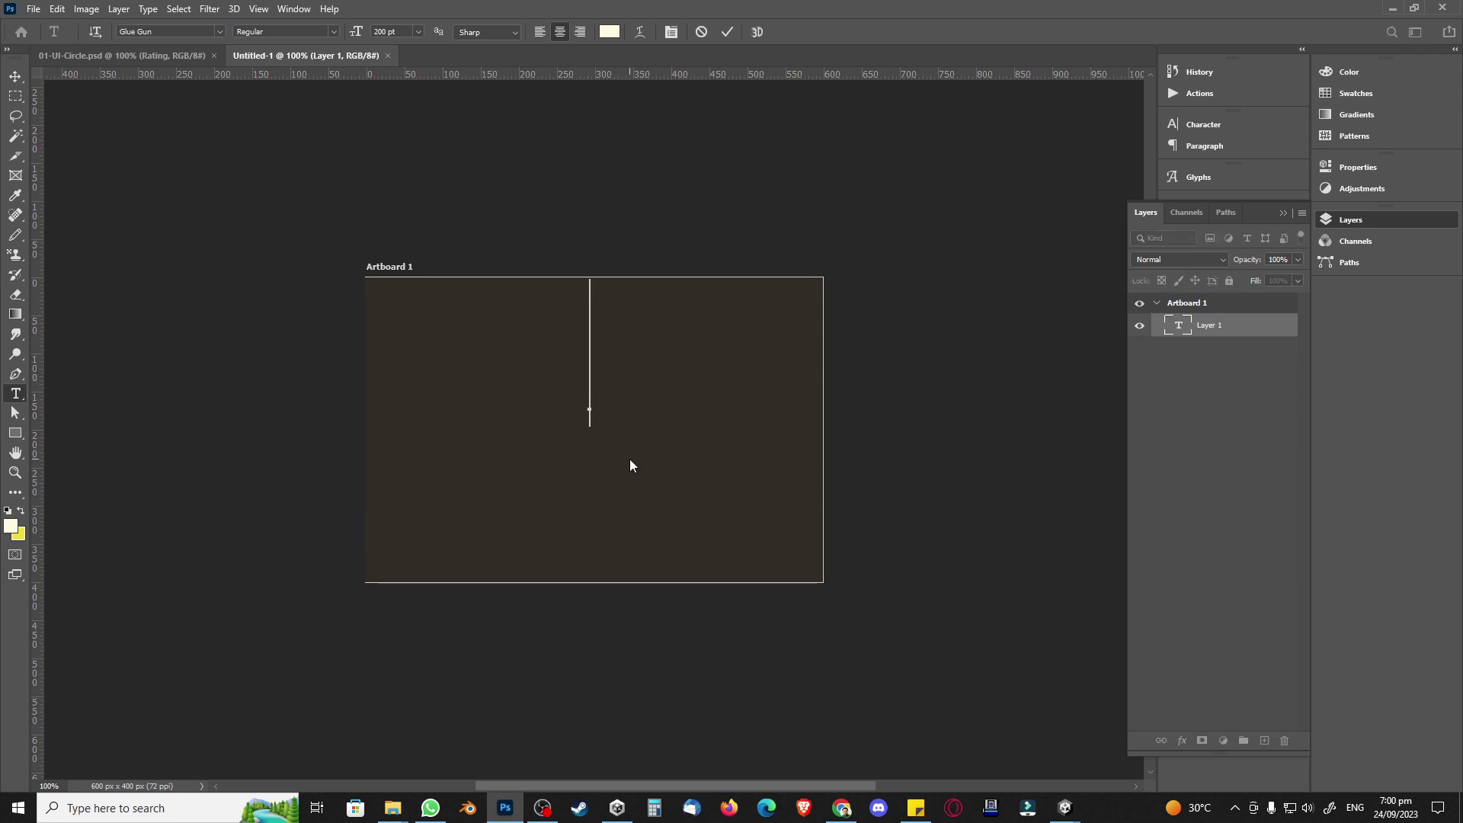
{"action": "left_click", "coordinate": [374, 32]}
{"action": "mouse_move", "coordinate": [1071, 808]}
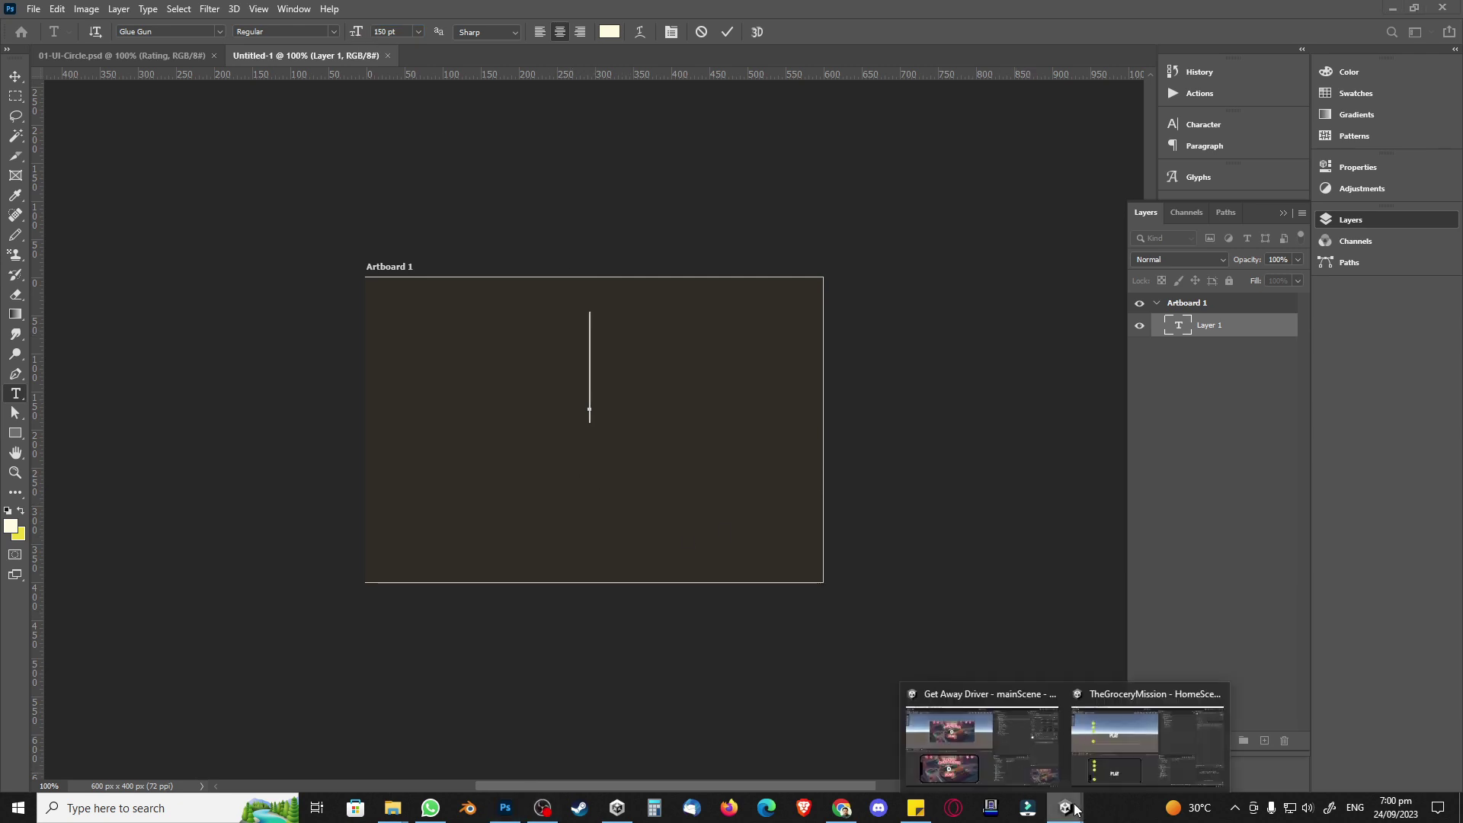
{"action": "left_click", "coordinate": [1147, 740]}
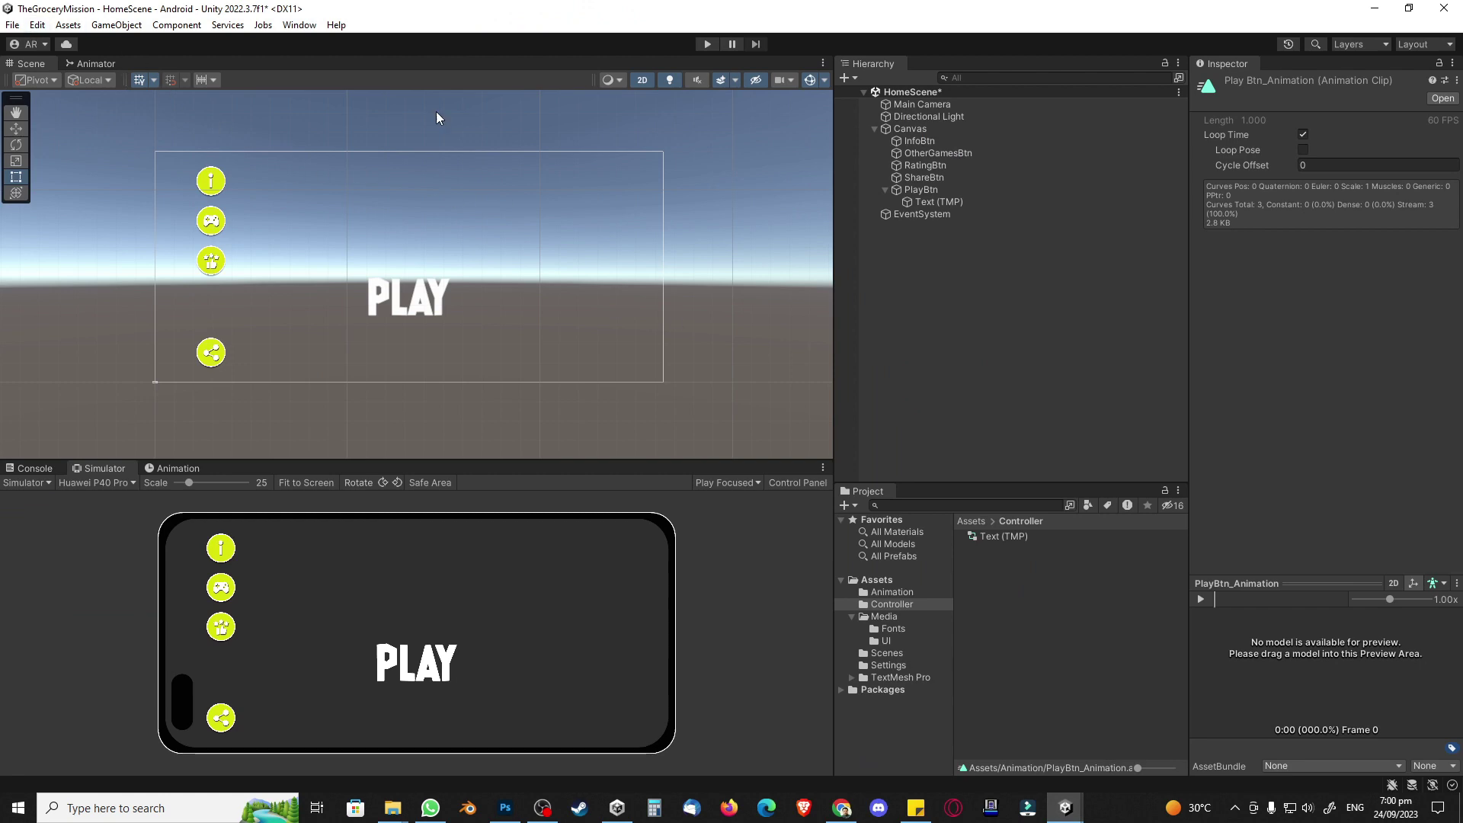
{"action": "left_click", "coordinate": [505, 808]}
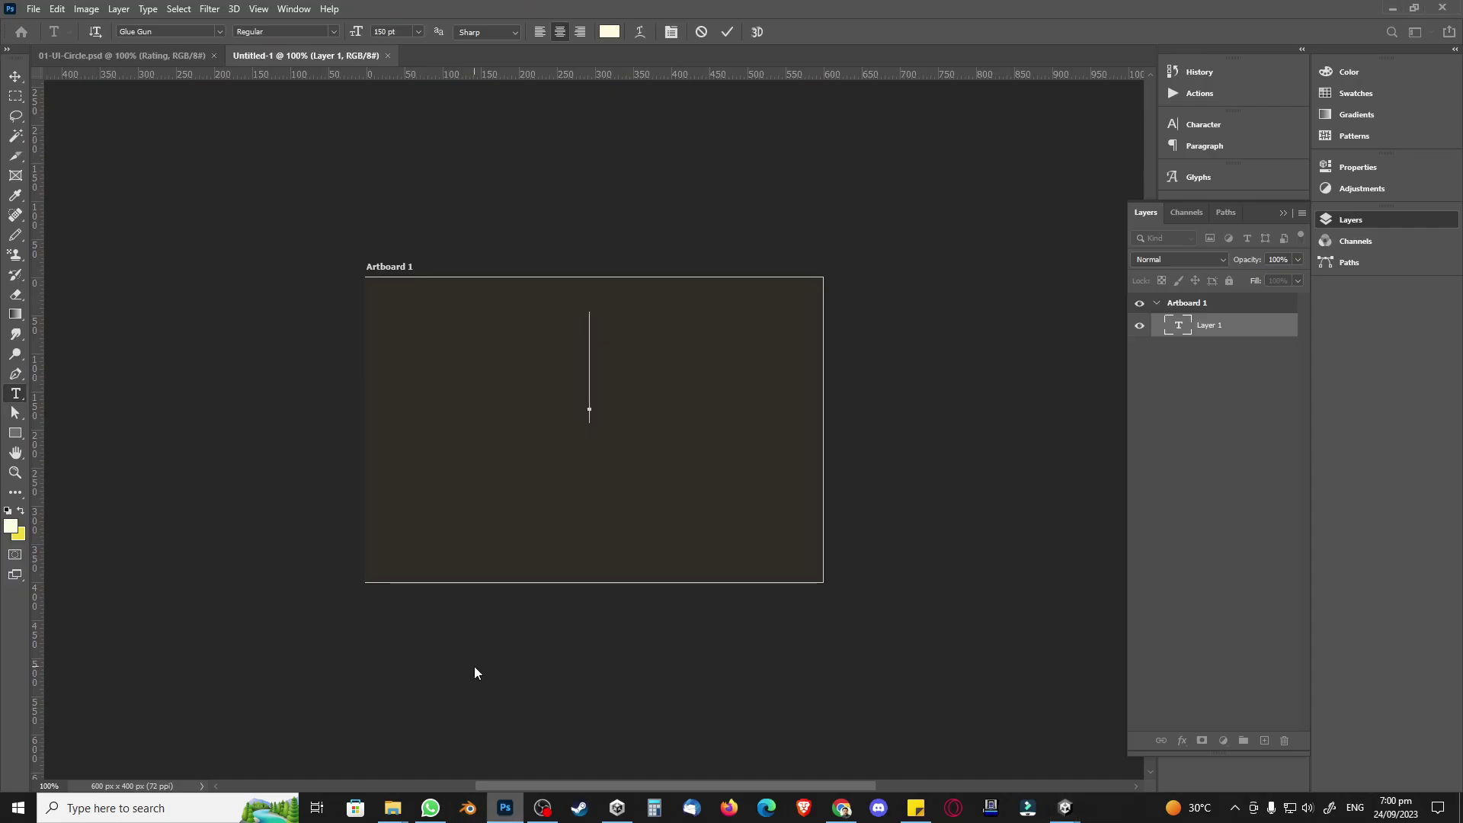
{"action": "left_click", "coordinate": [168, 33]}
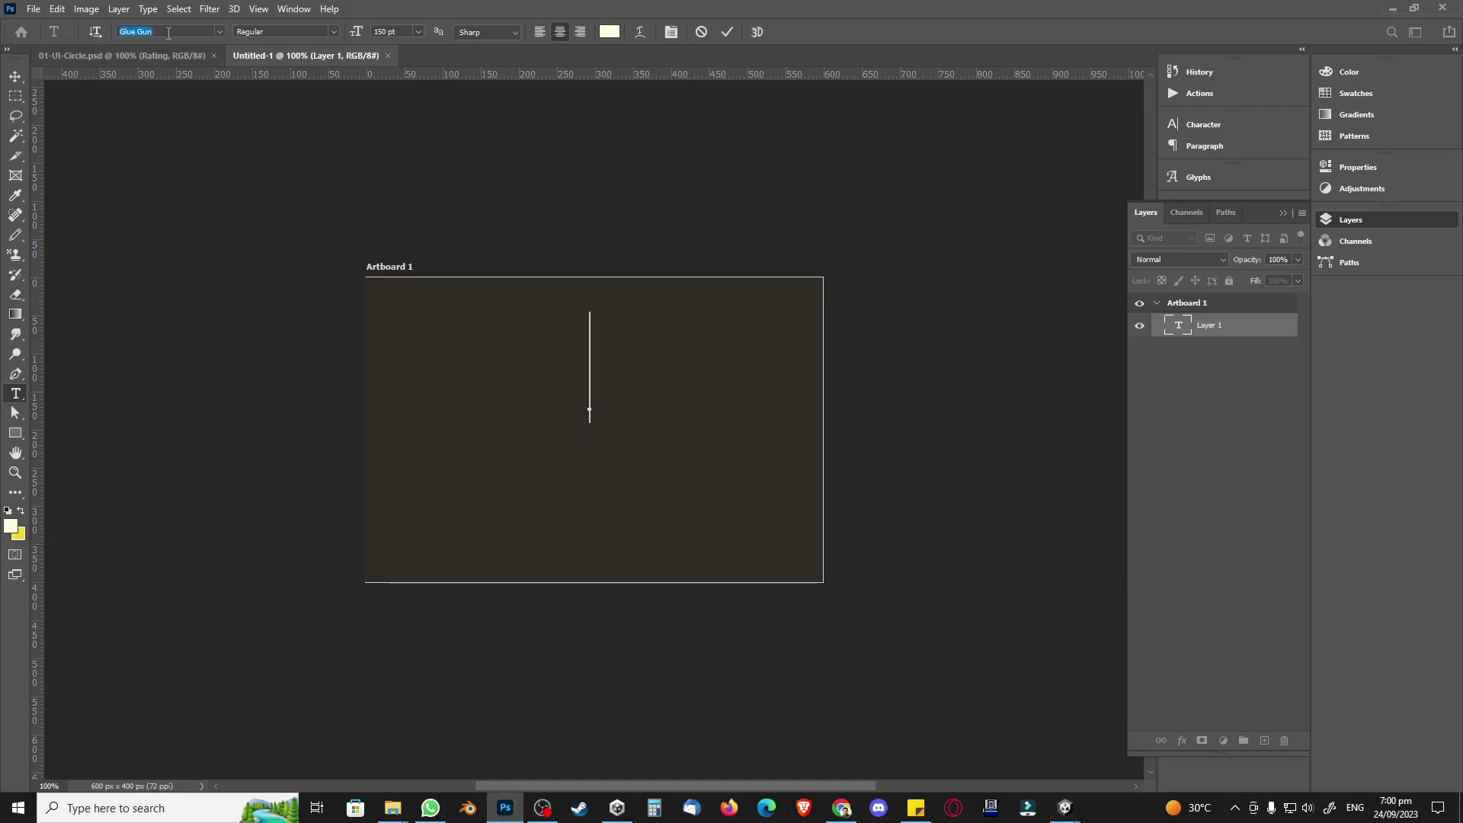
{"action": "type", "text": "Squirk"}
{"action": "left_click", "coordinate": [202, 81]}
Step: Enter the title THE GROCERY MISSION on two lines, with MISSION on the second line
{"action": "type", "text": "T"}
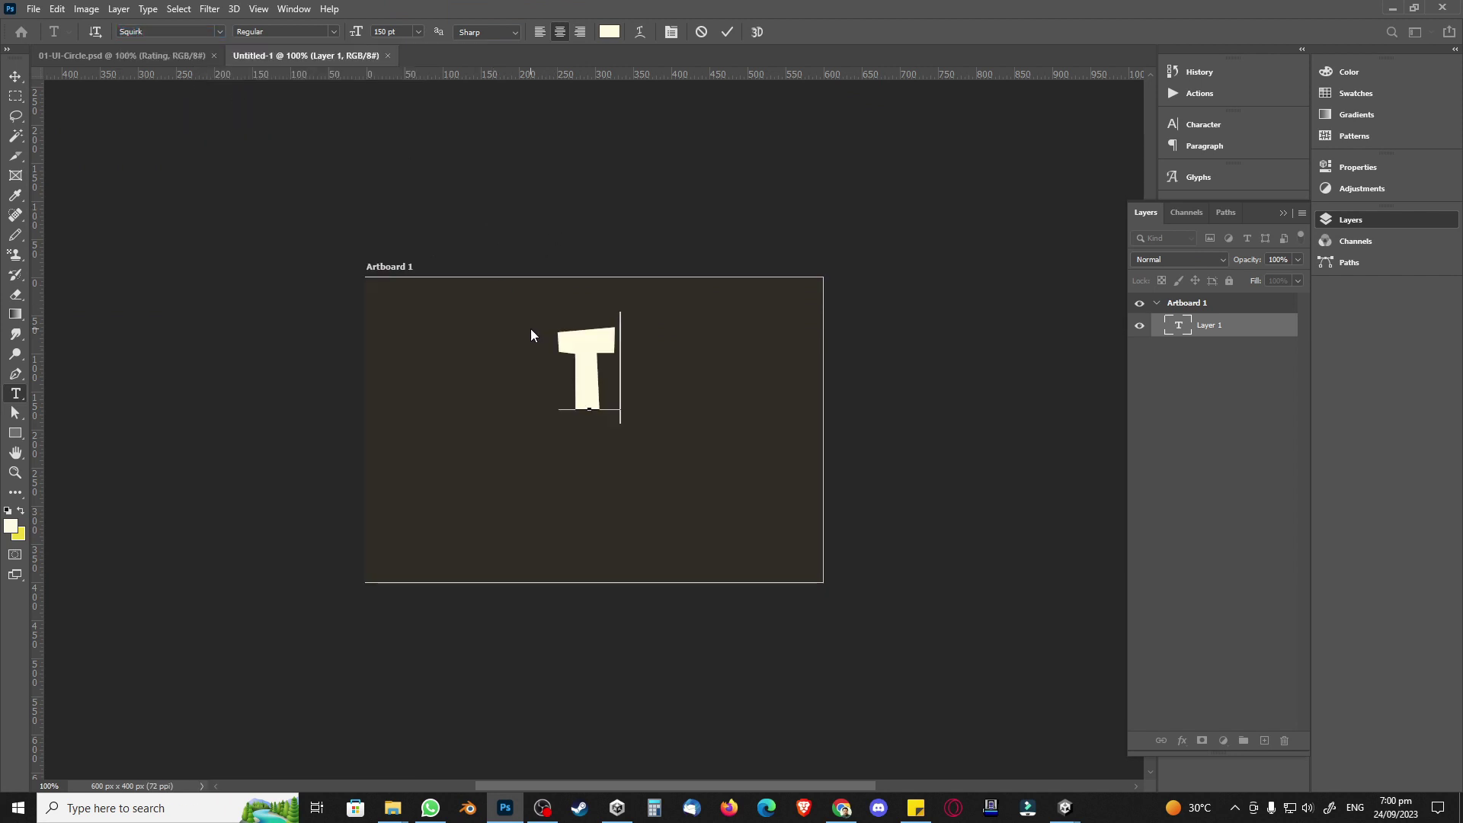
{"action": "type", "text": "HE GROVER"}
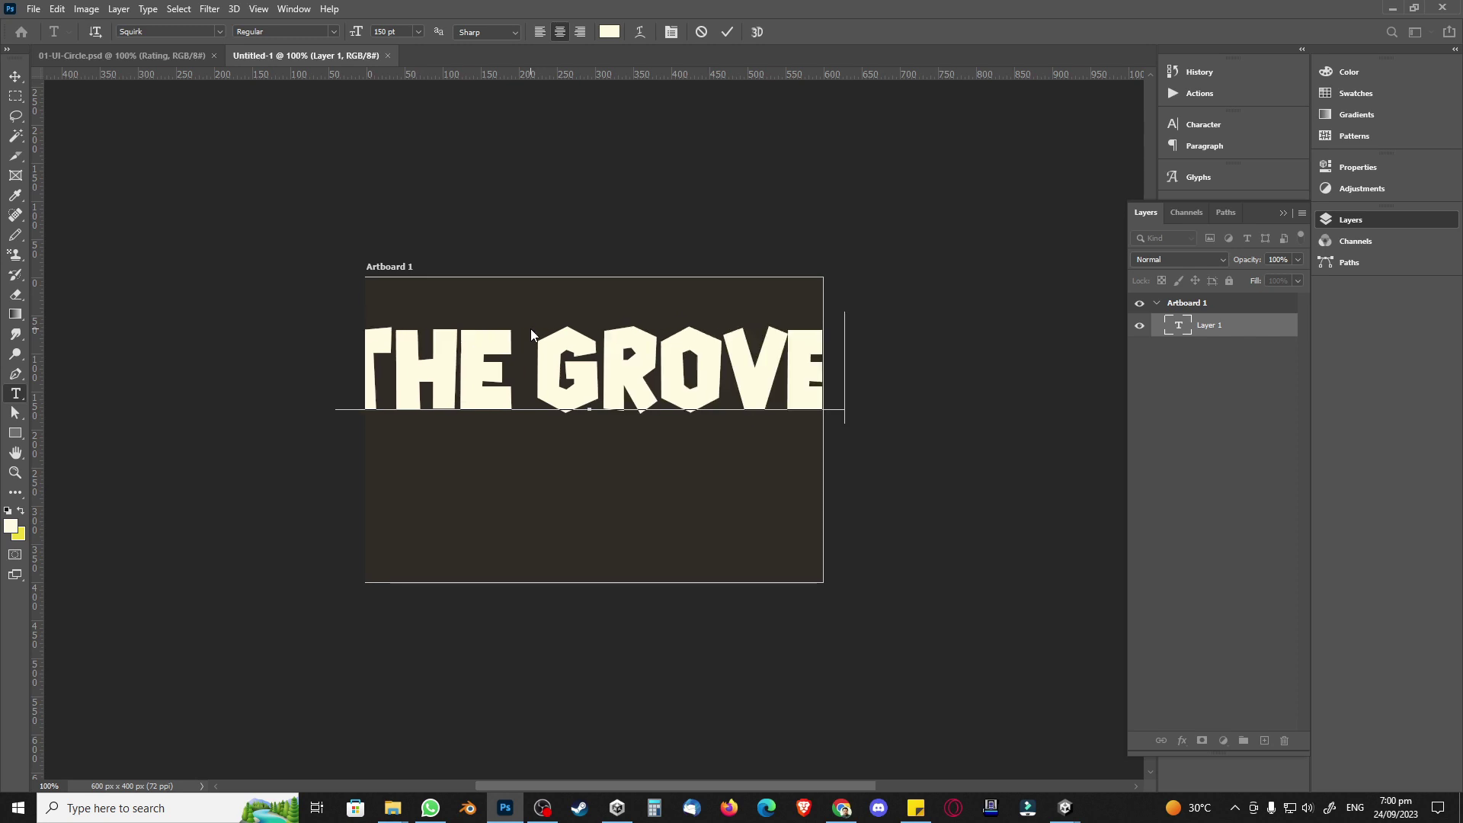
{"action": "key", "text": "BackSpace"}
{"action": "key", "text": "BackSpace"}
{"action": "key", "text": "BackSpace"}
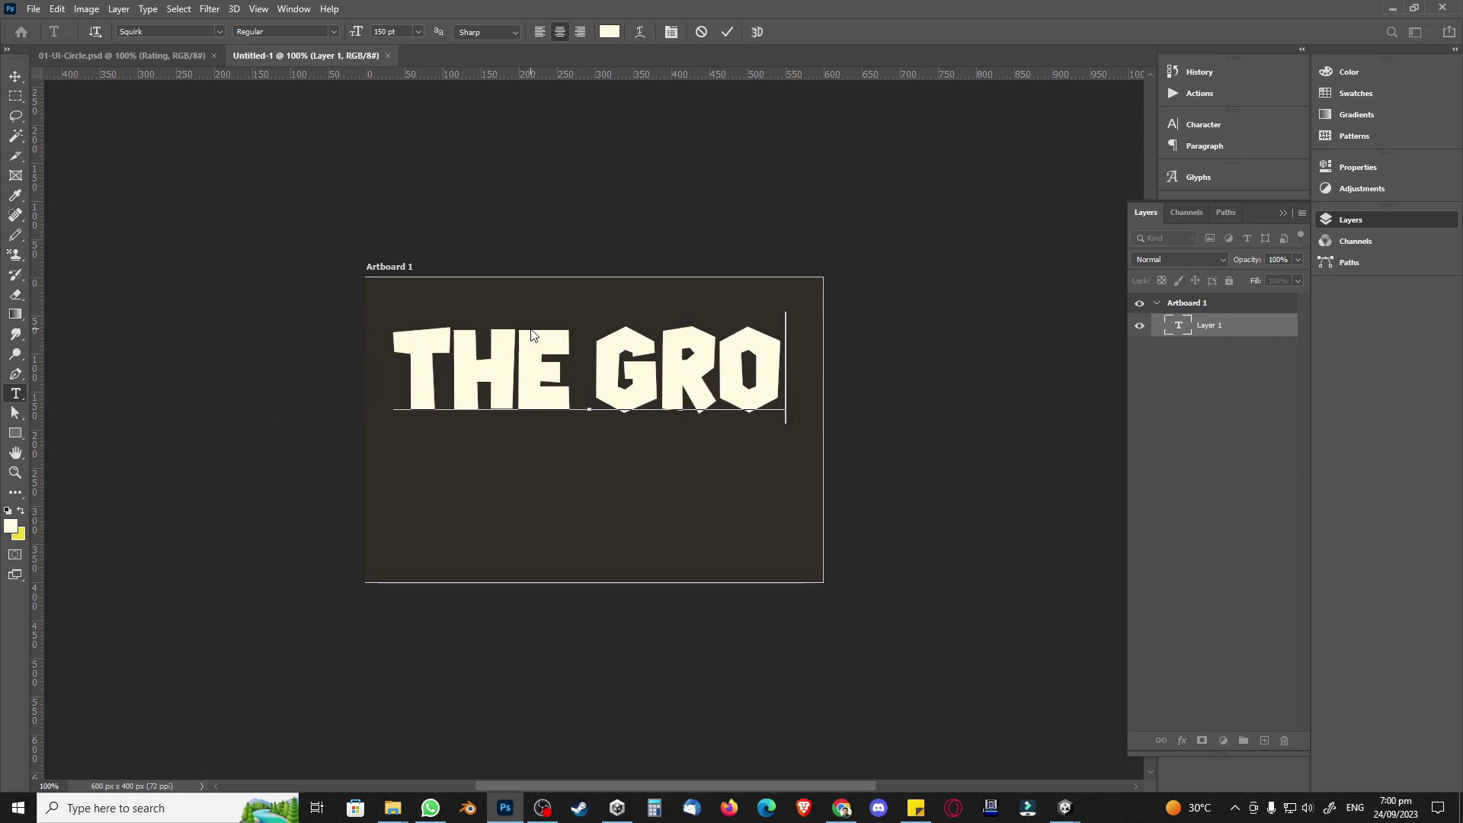
{"action": "type", "text": "CER MISSION"}
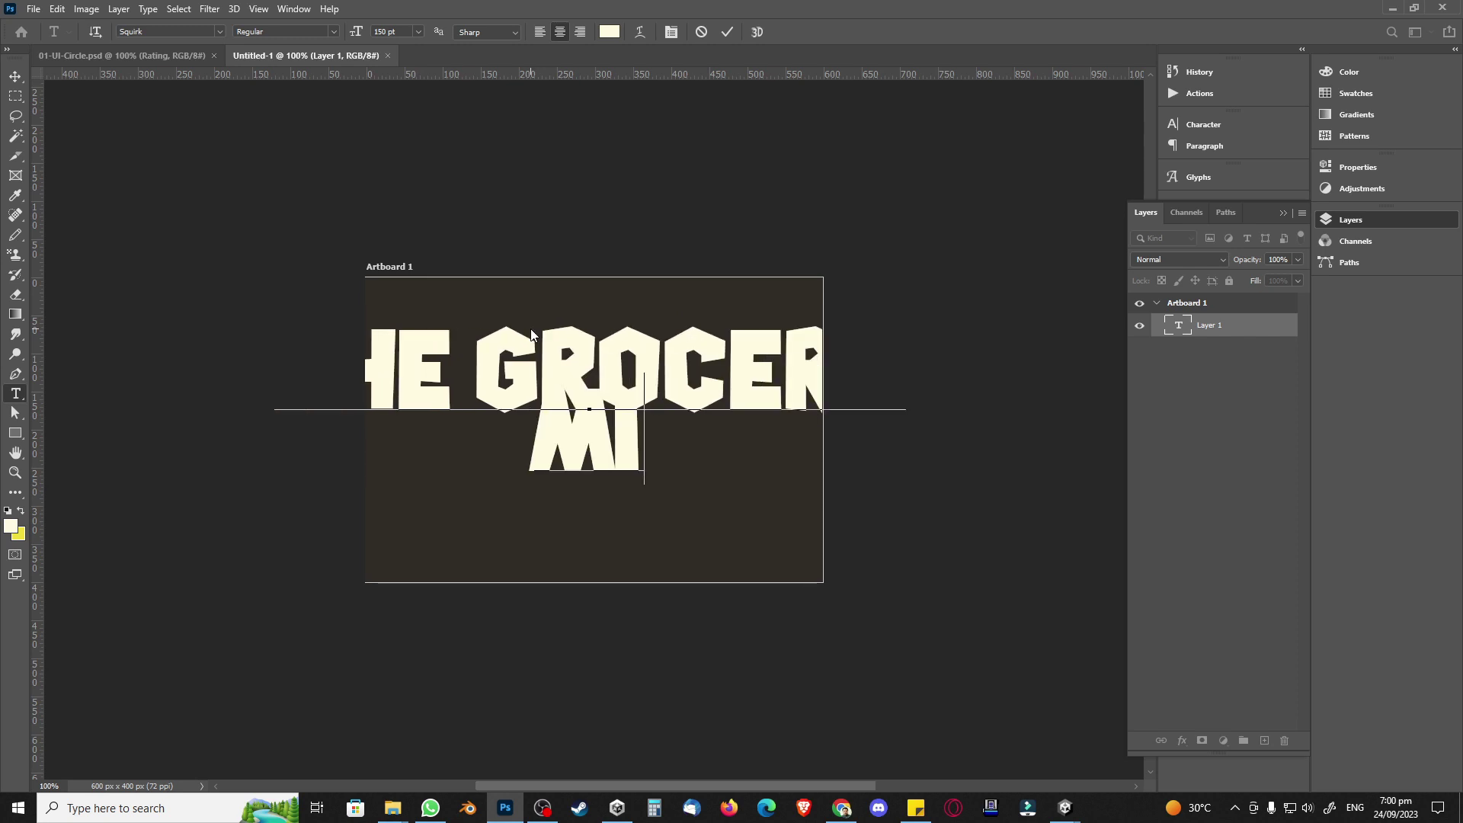
Step: Reduce the whole title's font size to 100 pt and finally to 85 pt
{"action": "key", "text": "ctrl+a"}
{"action": "left_click", "coordinate": [398, 30]}
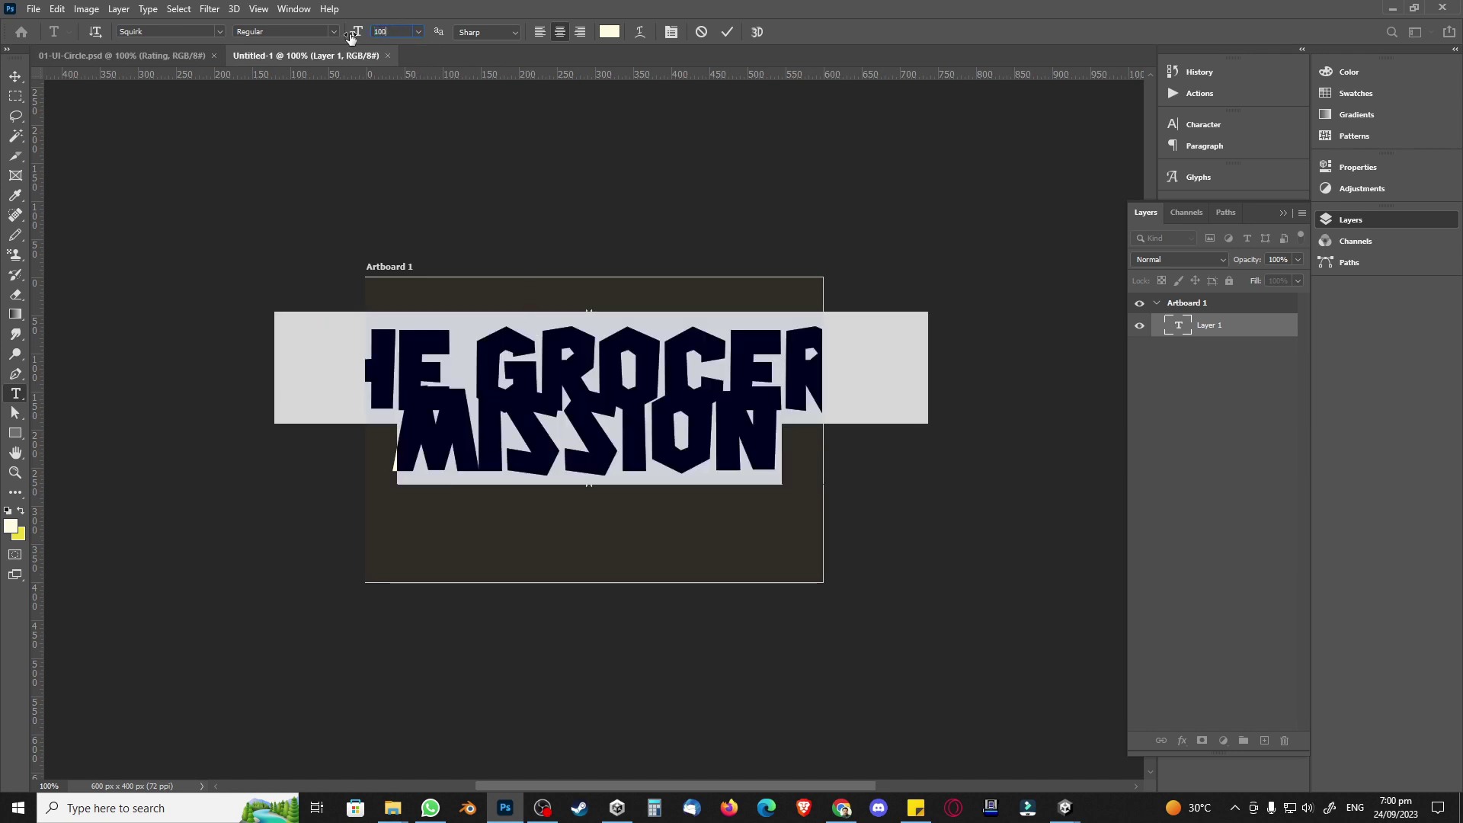
{"action": "key", "text": "Return"}
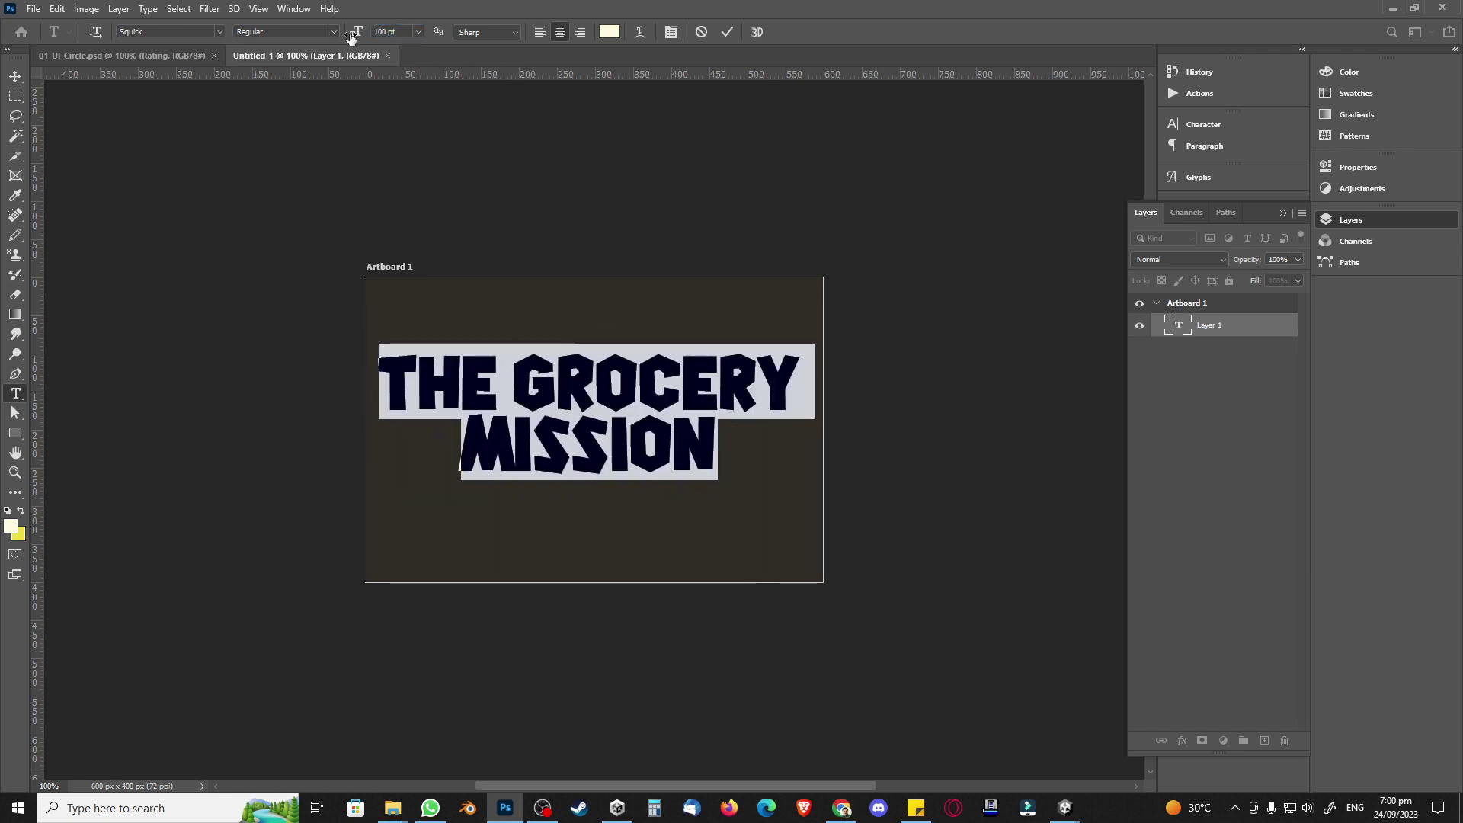
{"action": "left_click", "coordinate": [406, 31]}
{"action": "type", "text": "85"}
{"action": "key", "text": "Return"}
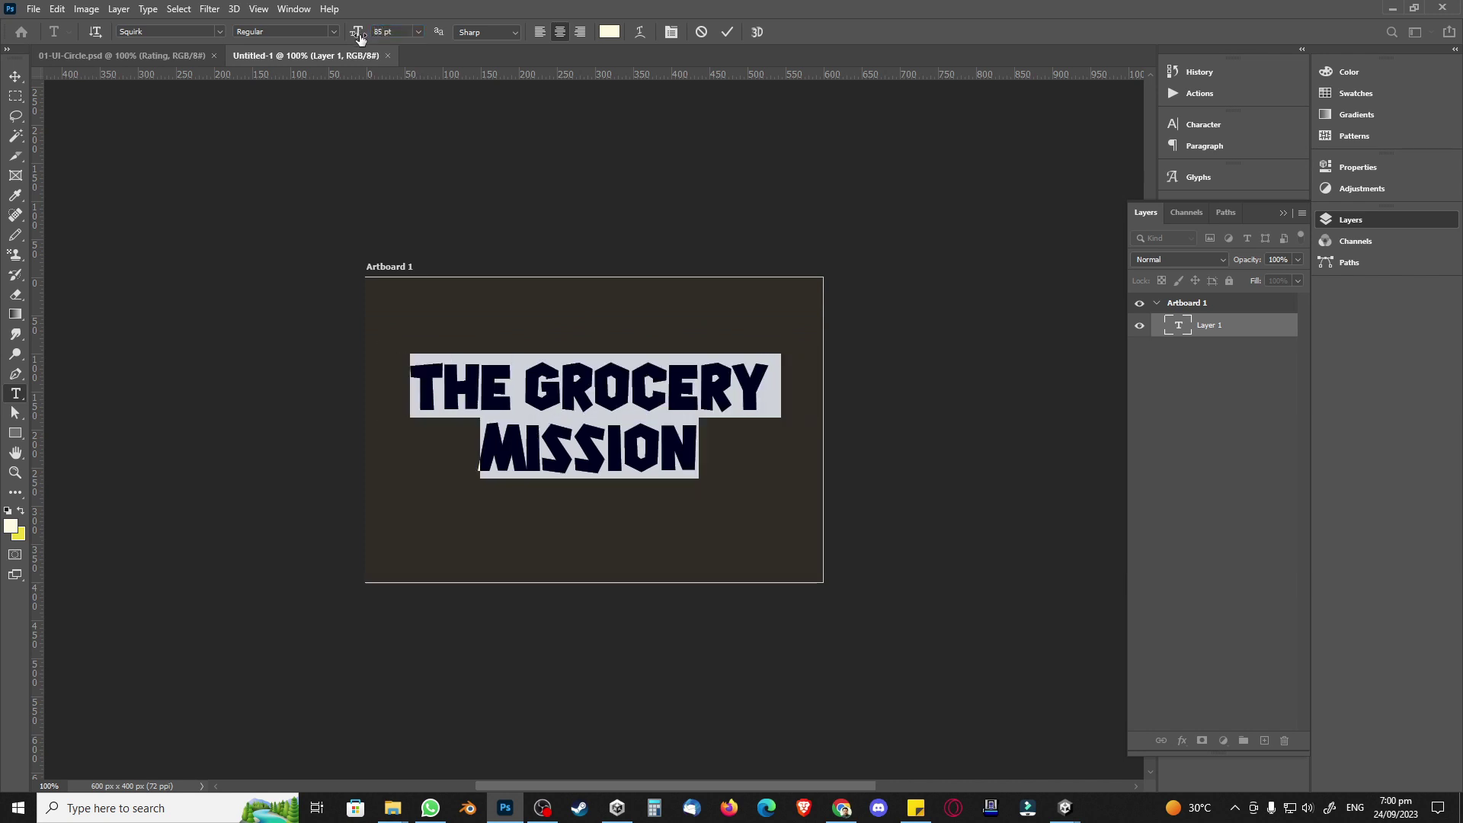
Step: Select the whole artboard area, centre the title in it horizontally and vertically, and clear the selection
{"action": "left_click", "coordinate": [15, 95]}
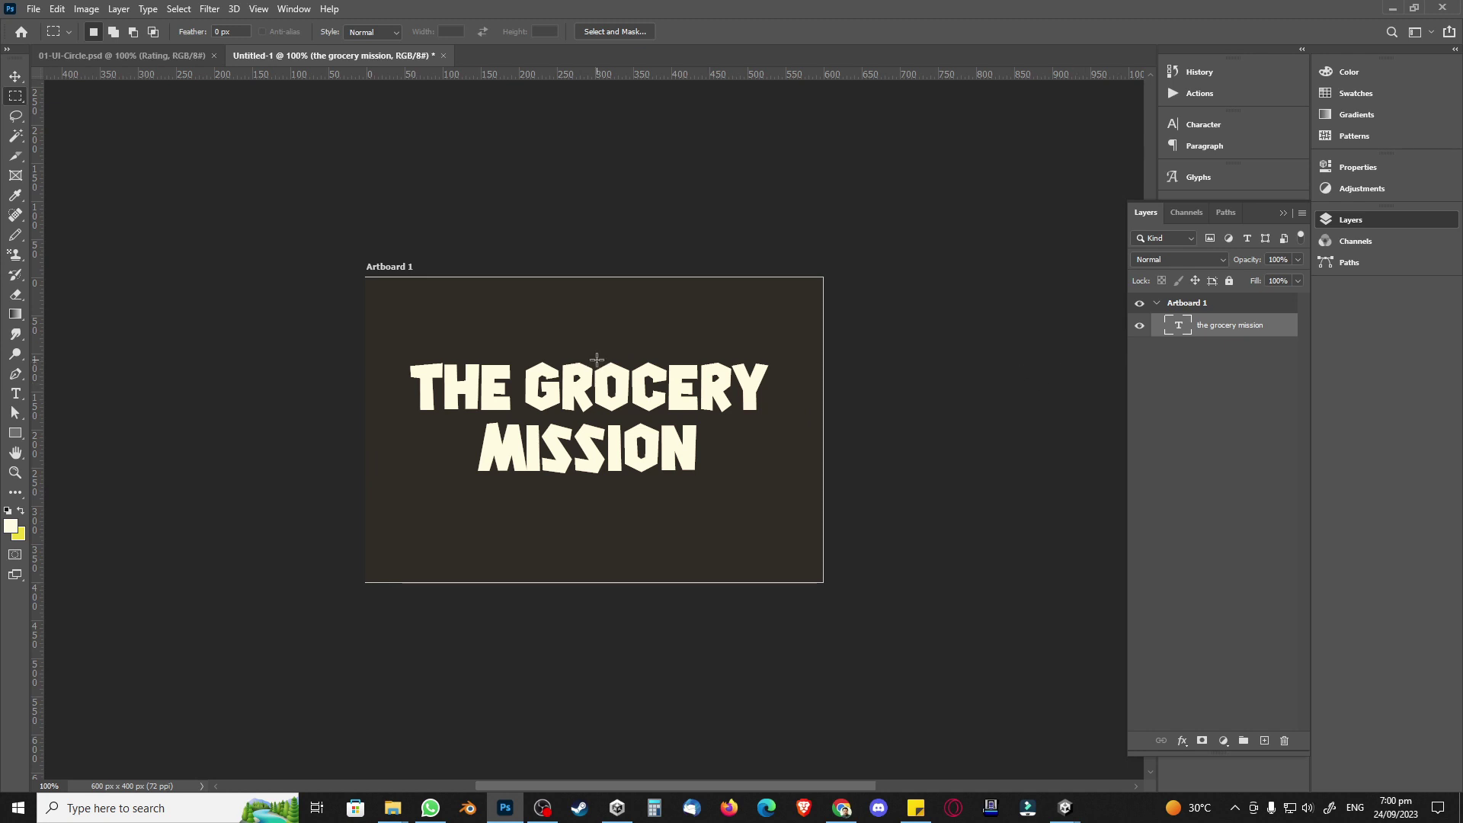
{"action": "left_click_drag", "start_coordinate": [367, 279], "coordinate": [929, 634]}
{"action": "left_click", "coordinate": [15, 76]}
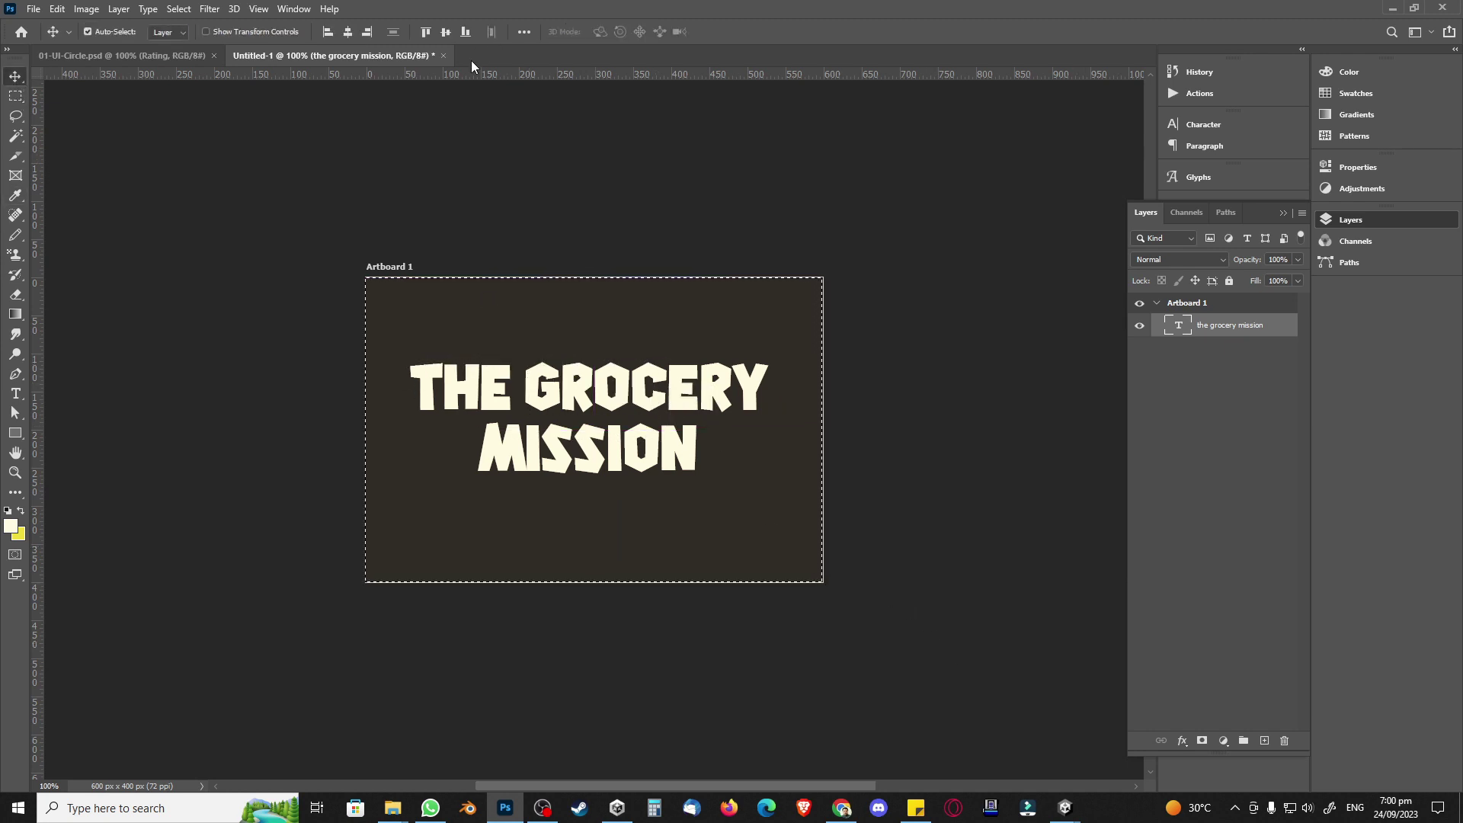
{"action": "left_click", "coordinate": [347, 31]}
{"action": "left_click", "coordinate": [445, 32]}
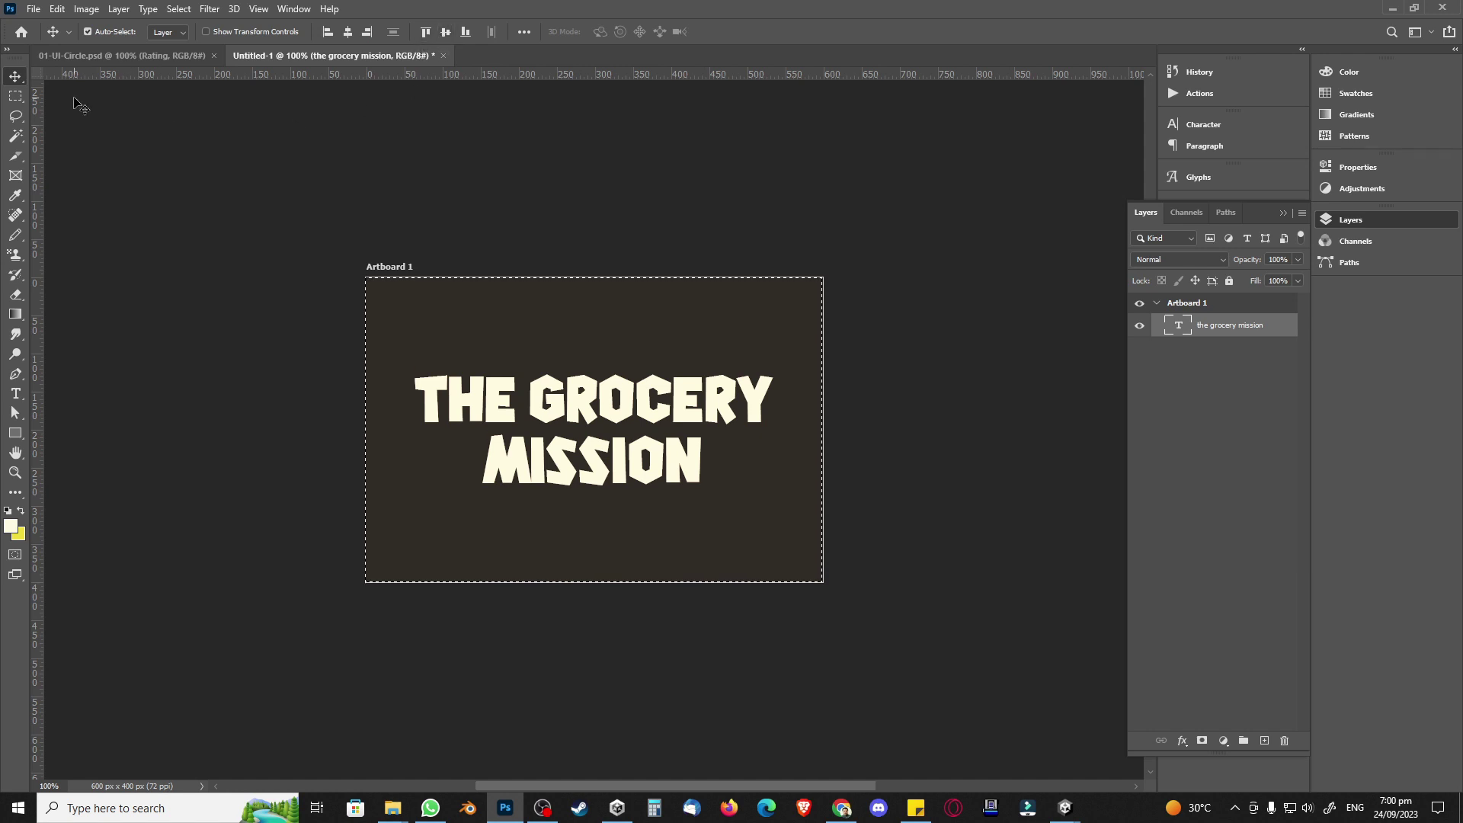
{"action": "left_click", "coordinate": [16, 96]}
{"action": "left_click", "coordinate": [95, 228]}
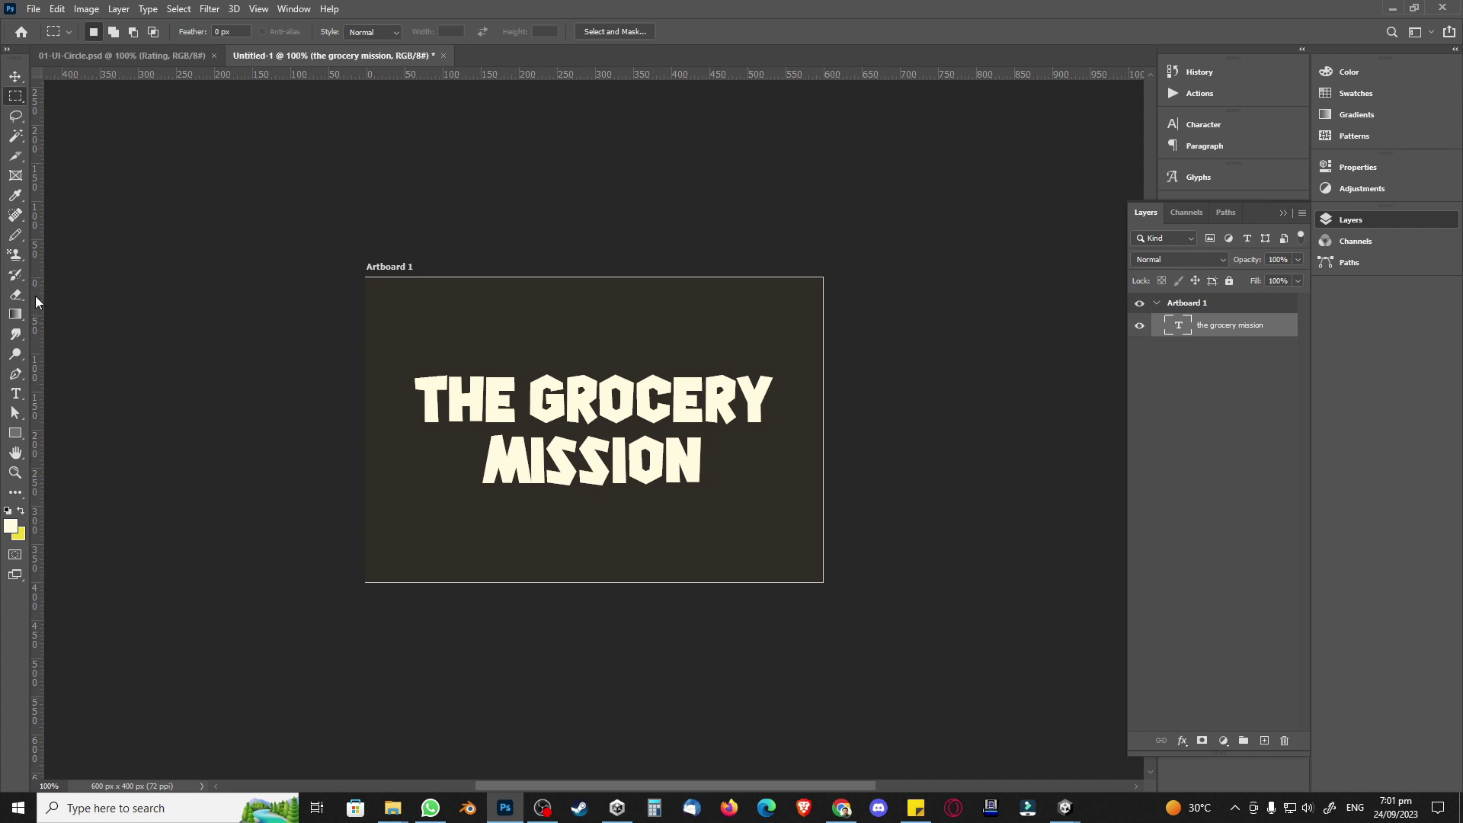
Step: Apply a horizontal Arc warp to the title text with the bend set to 0%
{"action": "left_click", "coordinate": [15, 393]}
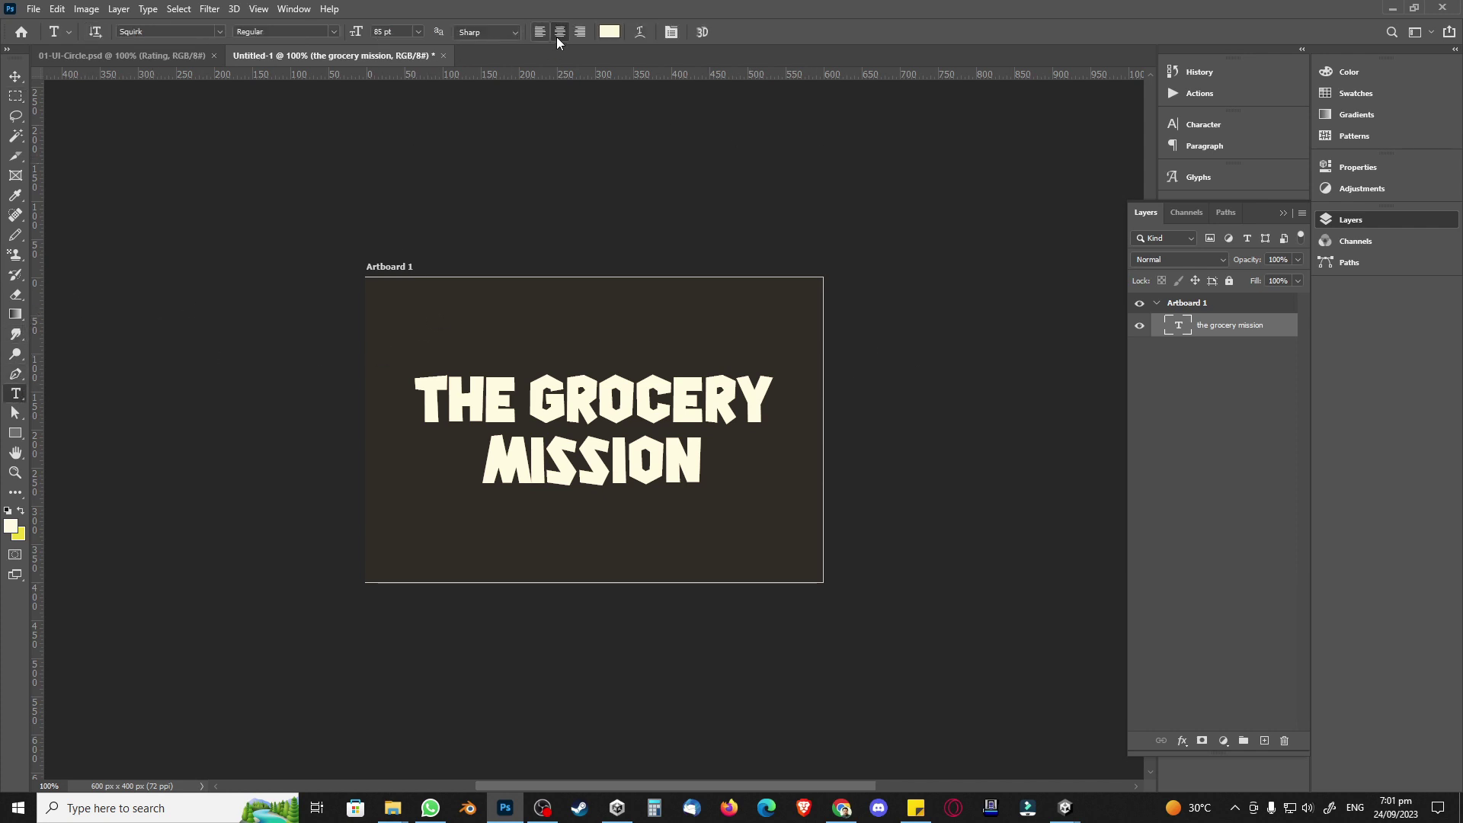
{"action": "key", "text": "ctrl"}
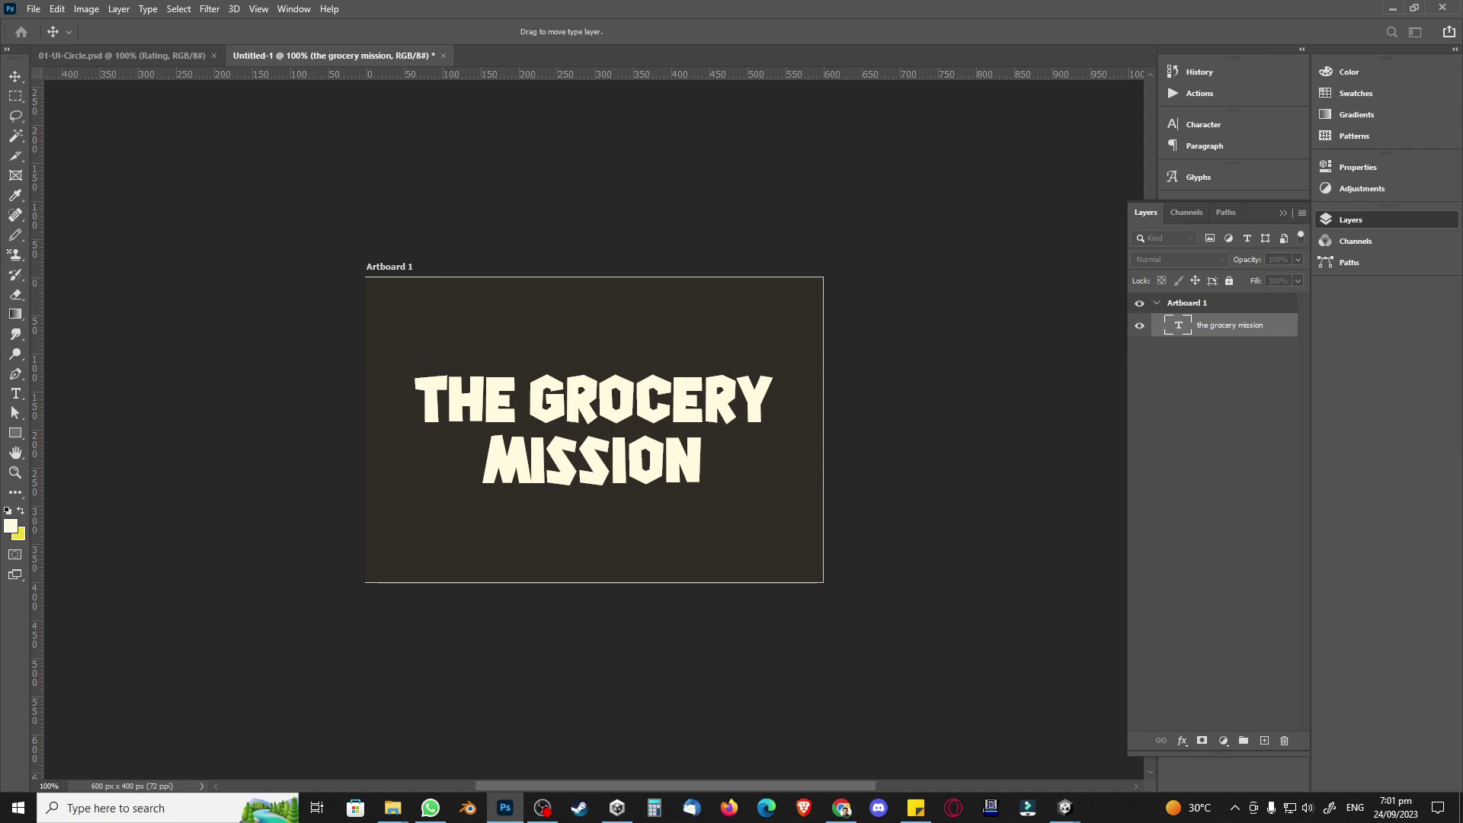
{"action": "left_click_drag", "start_coordinate": [770, 132], "coordinate": [939, 107]}
{"action": "left_click", "coordinate": [958, 132]}
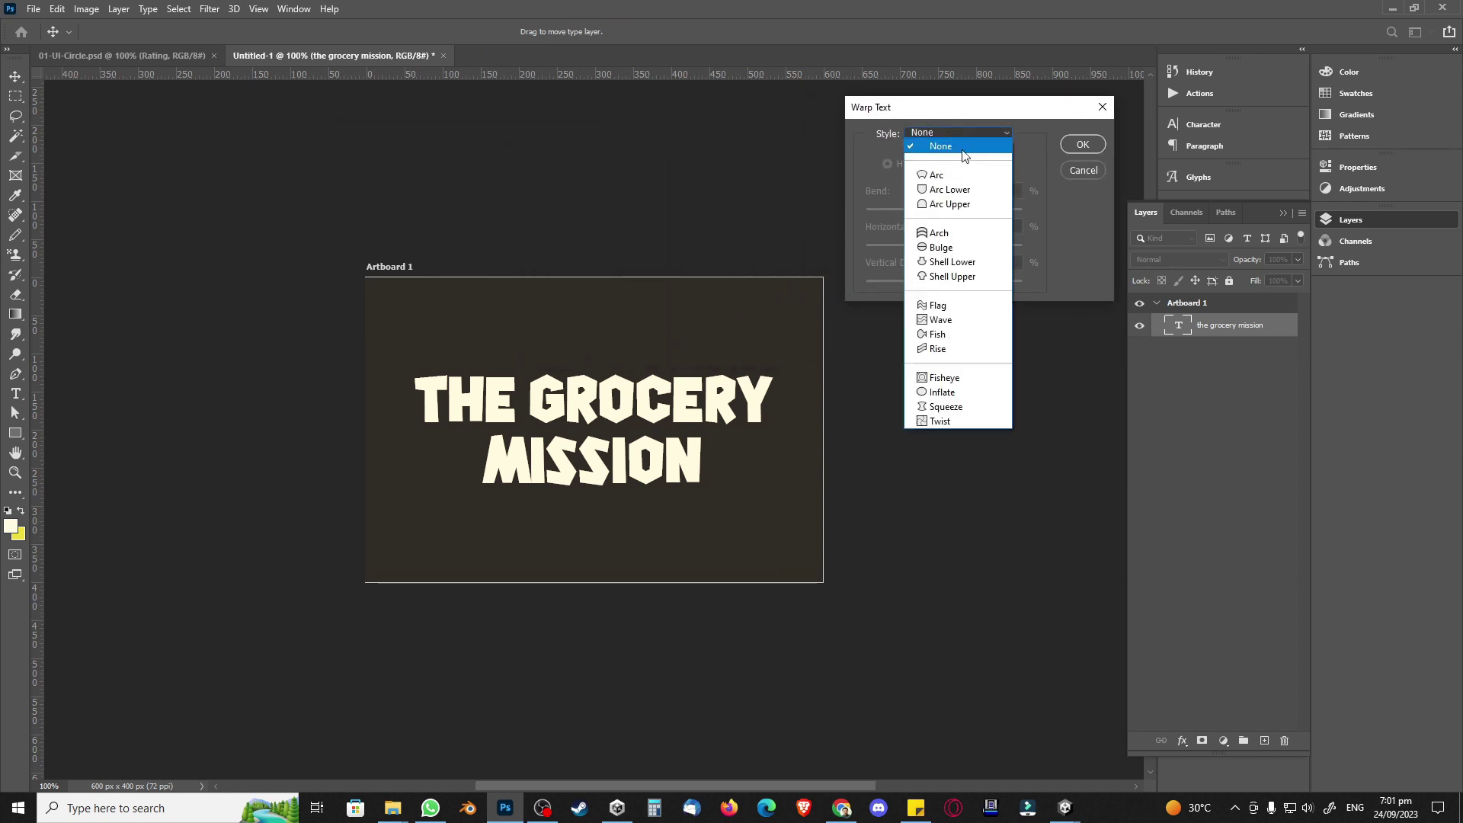
{"action": "left_click", "coordinate": [969, 175]}
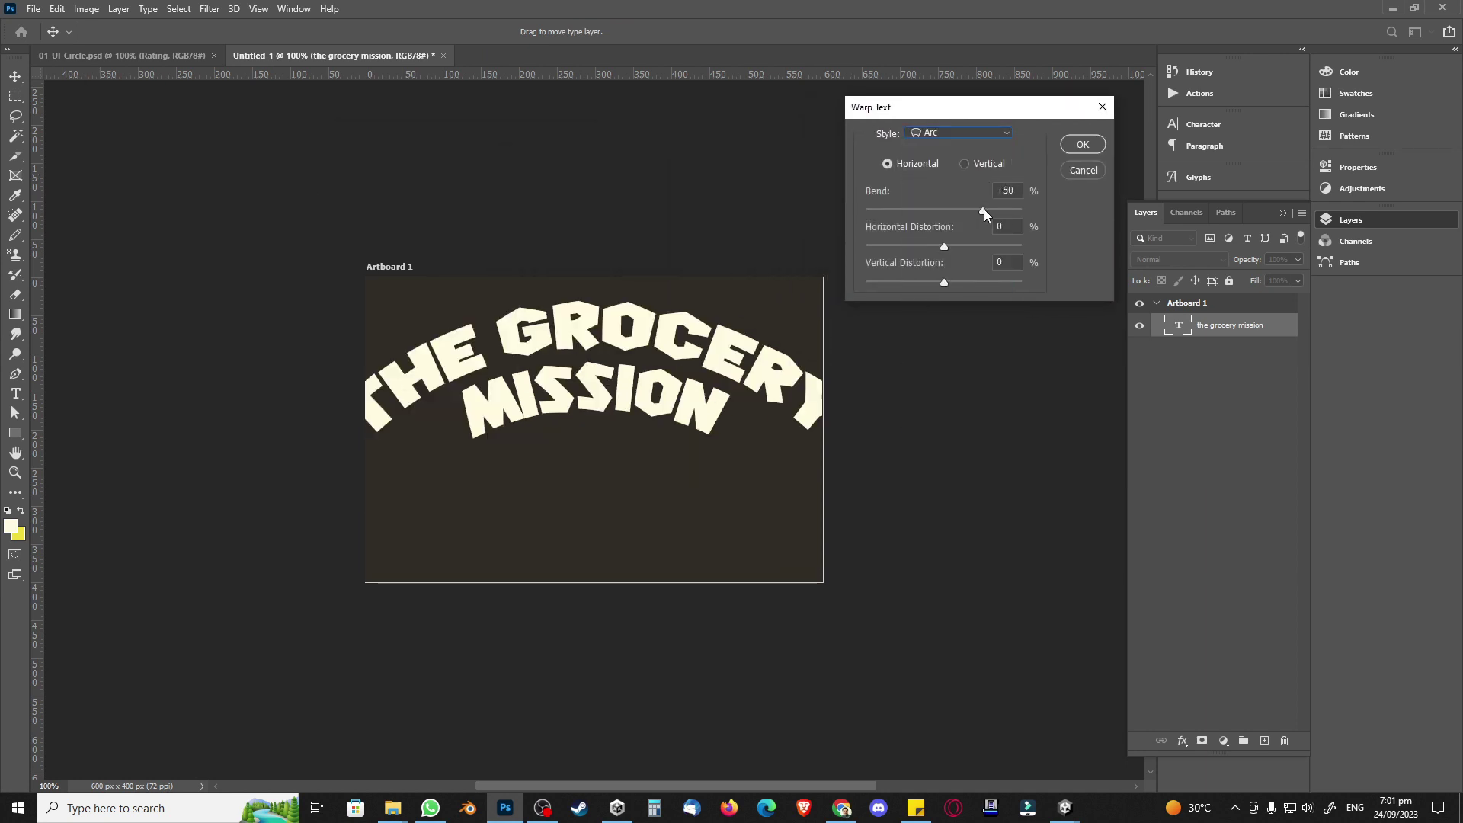
{"action": "type", "text": "0"}
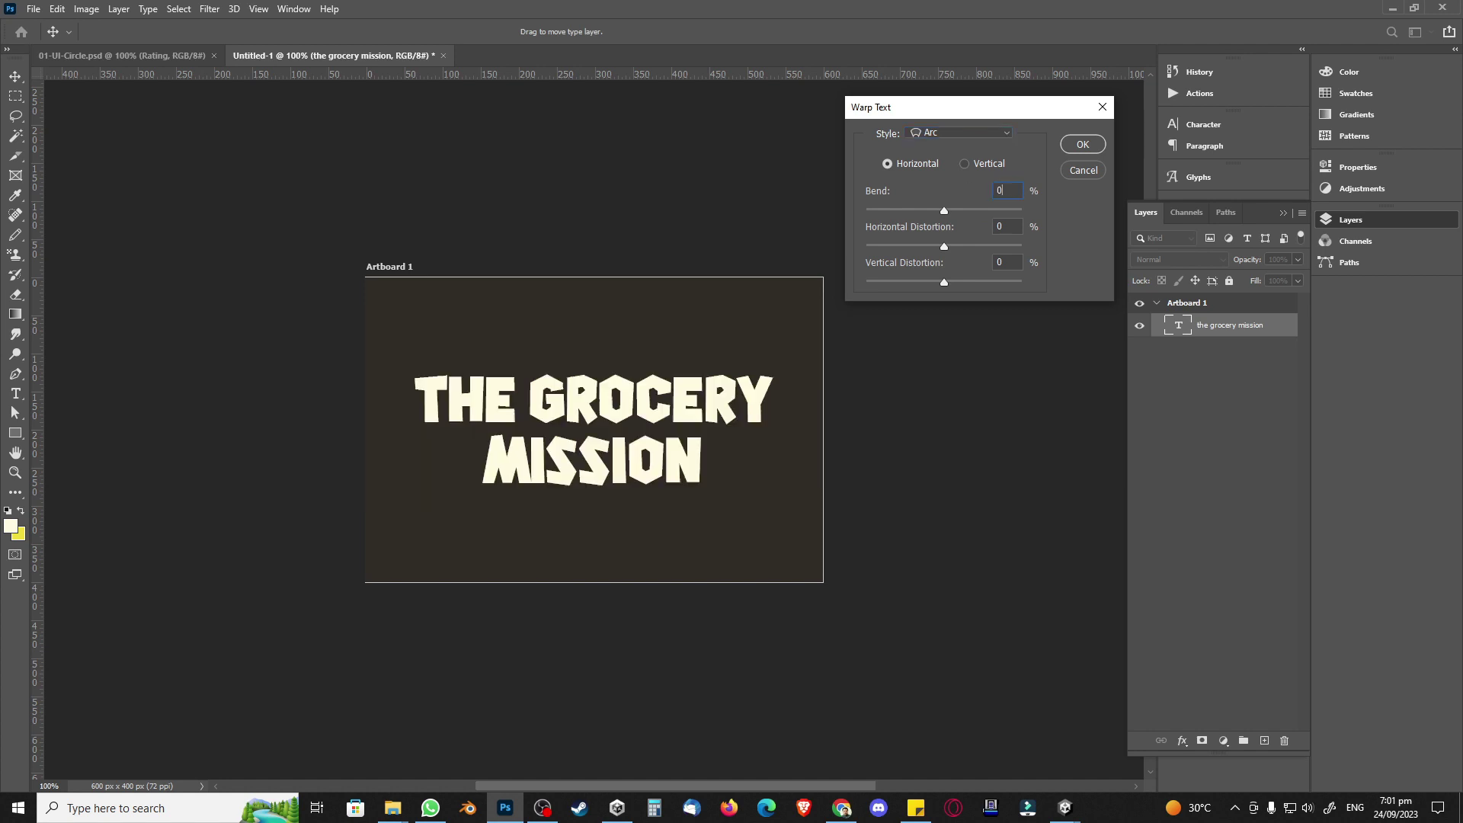
{"action": "key", "text": "Return"}
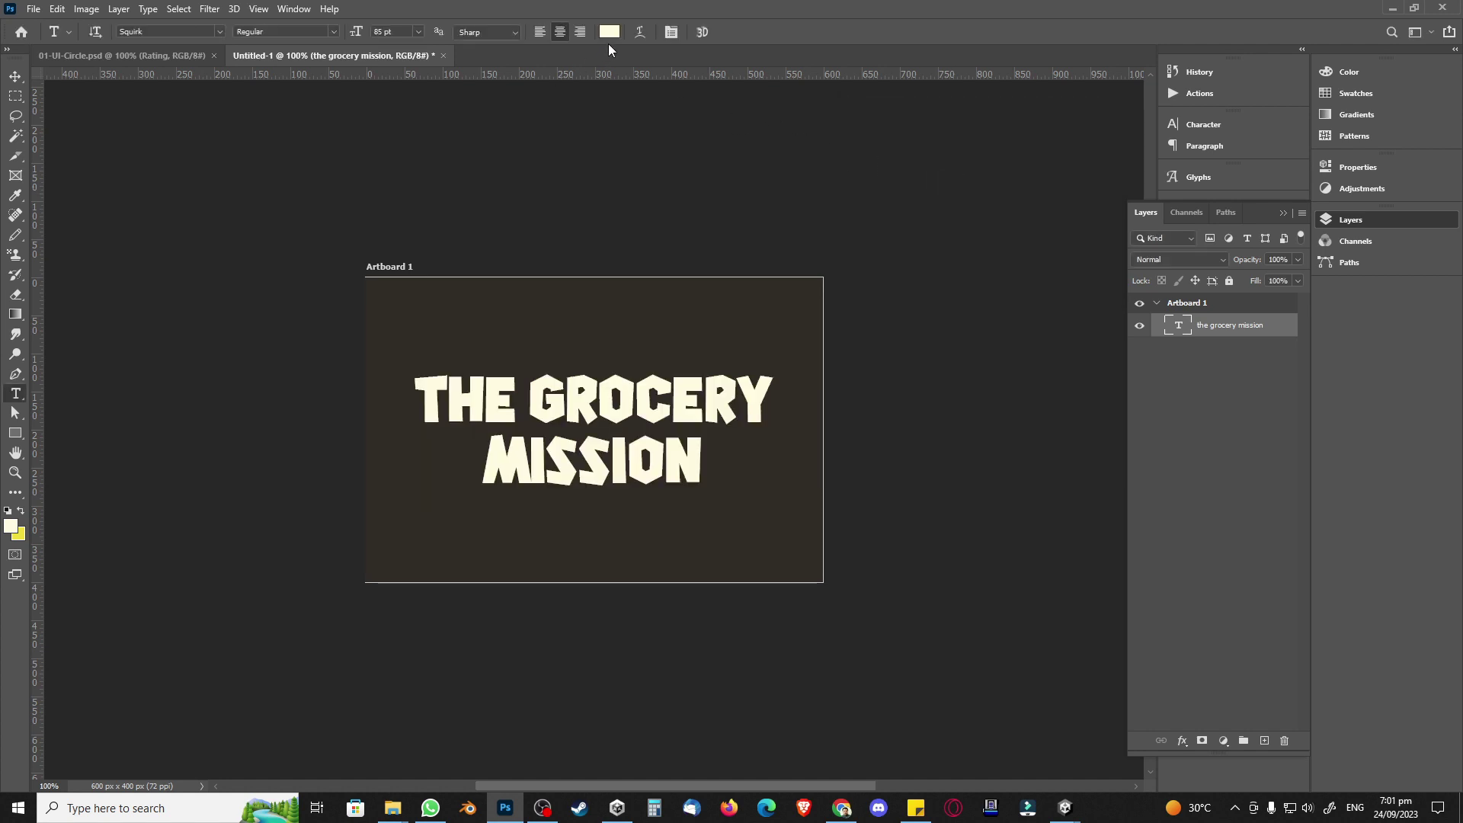
Step: Raise the title text's Arc warp bend to 25%, lower it to 20%, and apply the warp
{"action": "left_click", "coordinate": [640, 31]}
{"action": "key", "text": "Up"}
{"action": "key", "text": "Up"}
{"action": "key", "text": "Up"}
{"action": "key", "text": "Up"}
{"action": "key", "text": "Up"}
{"action": "key", "text": "Up"}
{"action": "key", "text": "Up"}
{"action": "key", "text": "Up"}
{"action": "key", "text": "Up"}
{"action": "key", "text": "Up"}
{"action": "key", "text": "Up"}
{"action": "key", "text": "Up"}
{"action": "key", "text": "Up"}
{"action": "key", "text": "Up"}
{"action": "key", "text": "Up"}
{"action": "key", "text": "Up"}
{"action": "key", "text": "Up"}
{"action": "key", "text": "Up"}
{"action": "key", "text": "Up"}
{"action": "key", "text": "Up"}
{"action": "key", "text": "Up"}
{"action": "key", "text": "Up"}
{"action": "key", "text": "Up"}
{"action": "key", "text": "Up"}
{"action": "key", "text": "Up"}
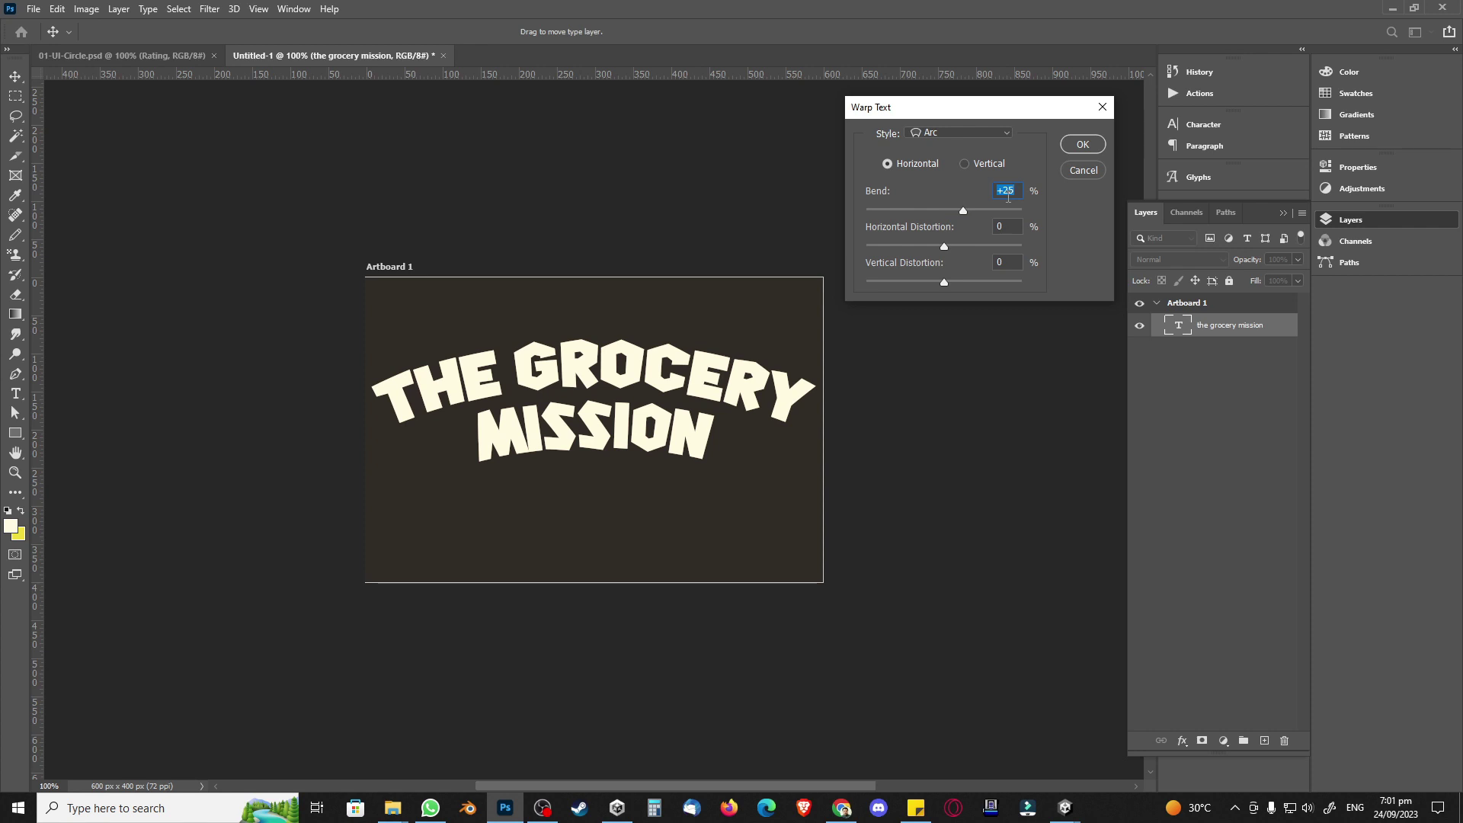
{"action": "key", "text": "Down"}
{"action": "key", "text": "Down"}
{"action": "key", "text": "Down"}
{"action": "key", "text": "Down"}
{"action": "key", "text": "Down"}
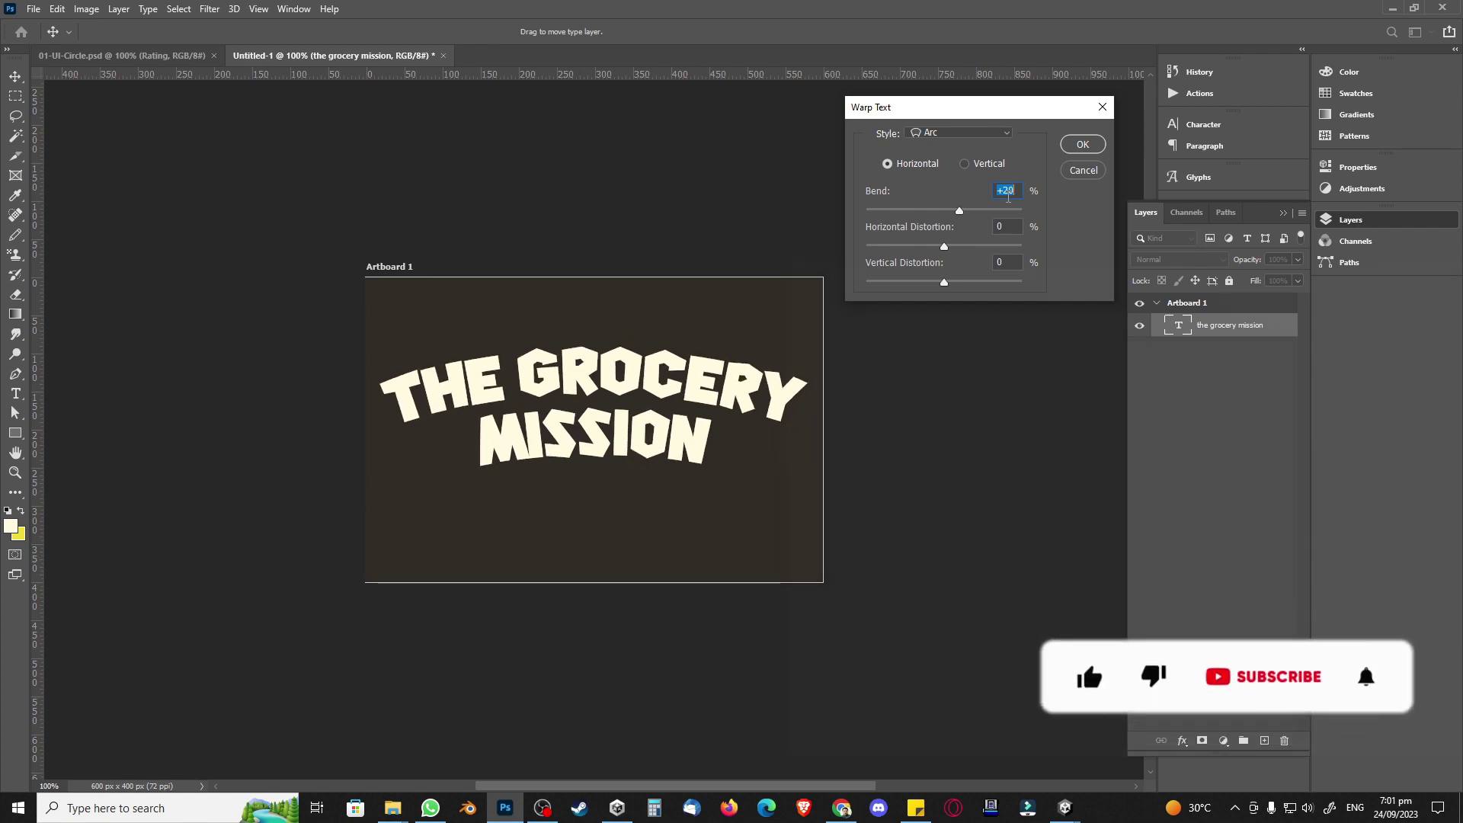
{"action": "left_click", "coordinate": [1084, 145]}
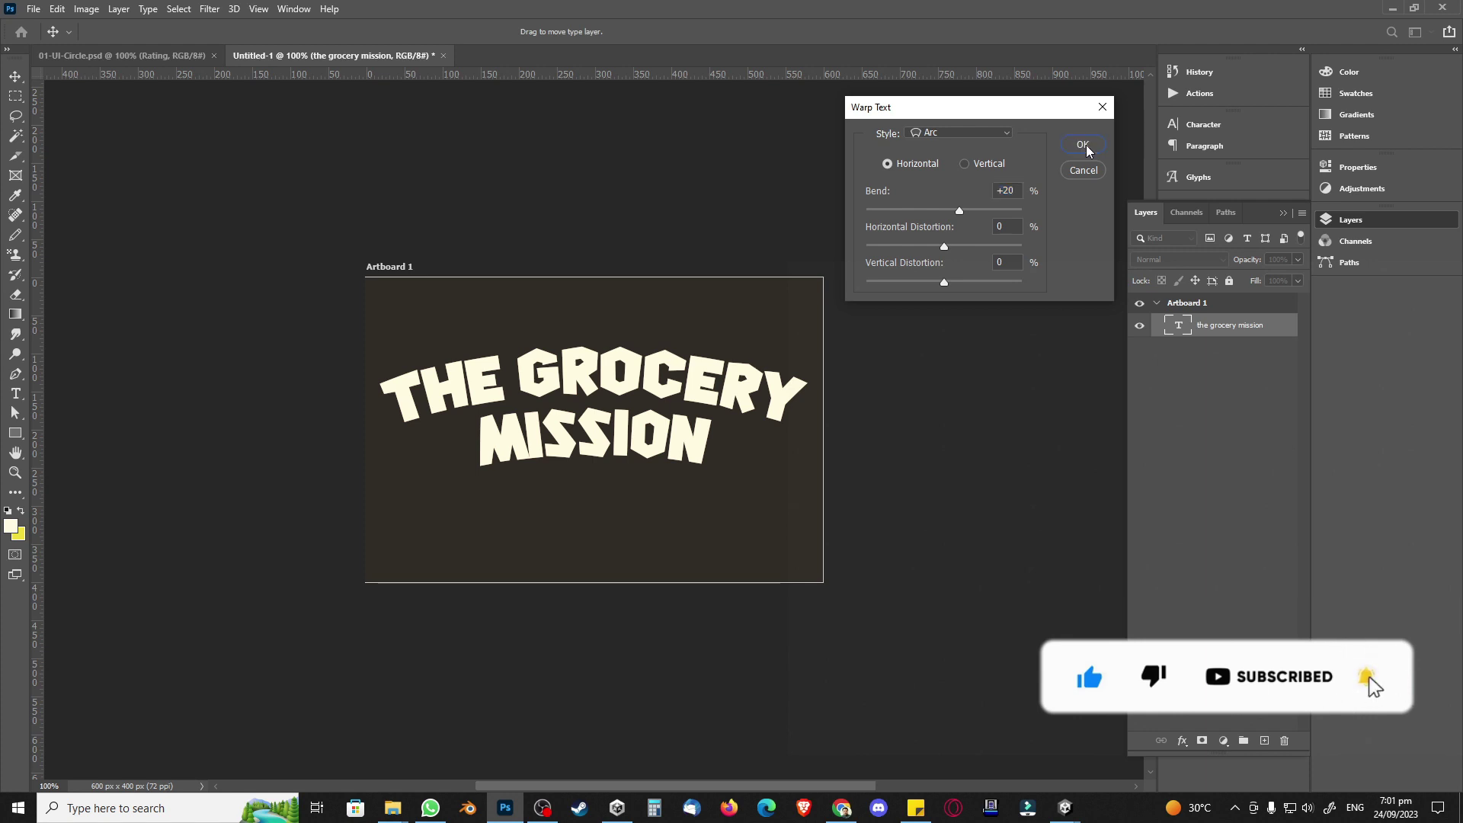
Step: Tighten the leading between the two title lines to about 67 pt
{"action": "left_click", "coordinate": [1205, 126]}
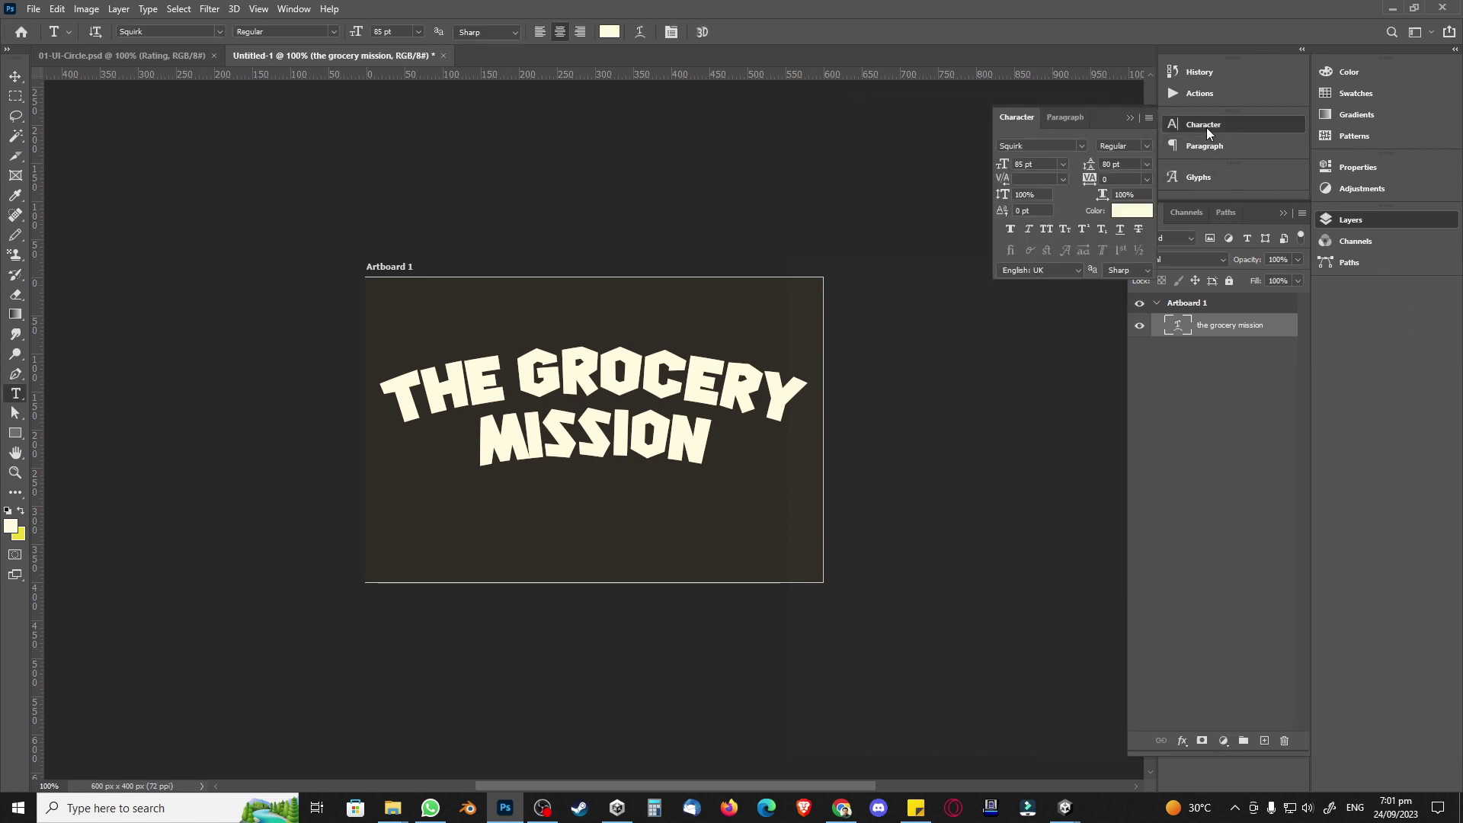
{"action": "left_click", "coordinate": [1127, 164]}
{"action": "key", "text": "Down"}
{"action": "key", "text": "Down"}
{"action": "key", "text": "Down"}
{"action": "key", "text": "Down"}
{"action": "key", "text": "Down"}
{"action": "key", "text": "Down"}
{"action": "key", "text": "Down"}
{"action": "key", "text": "Down"}
{"action": "key", "text": "Down"}
{"action": "key", "text": "Down"}
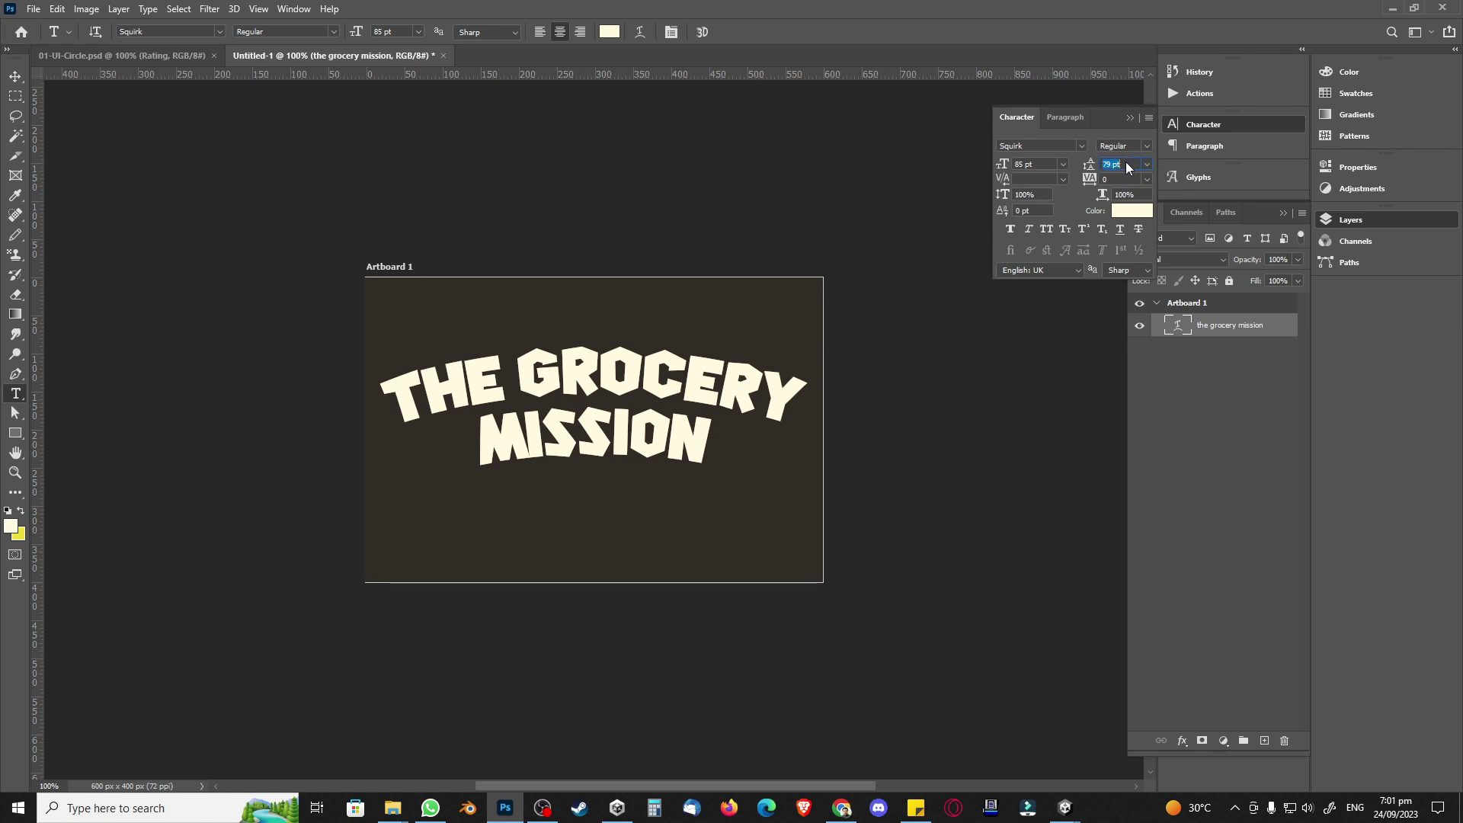
{"action": "key", "text": "Down"}
{"action": "key", "text": "Down"}
{"action": "key", "text": "Down"}
{"action": "key", "text": "Down"}
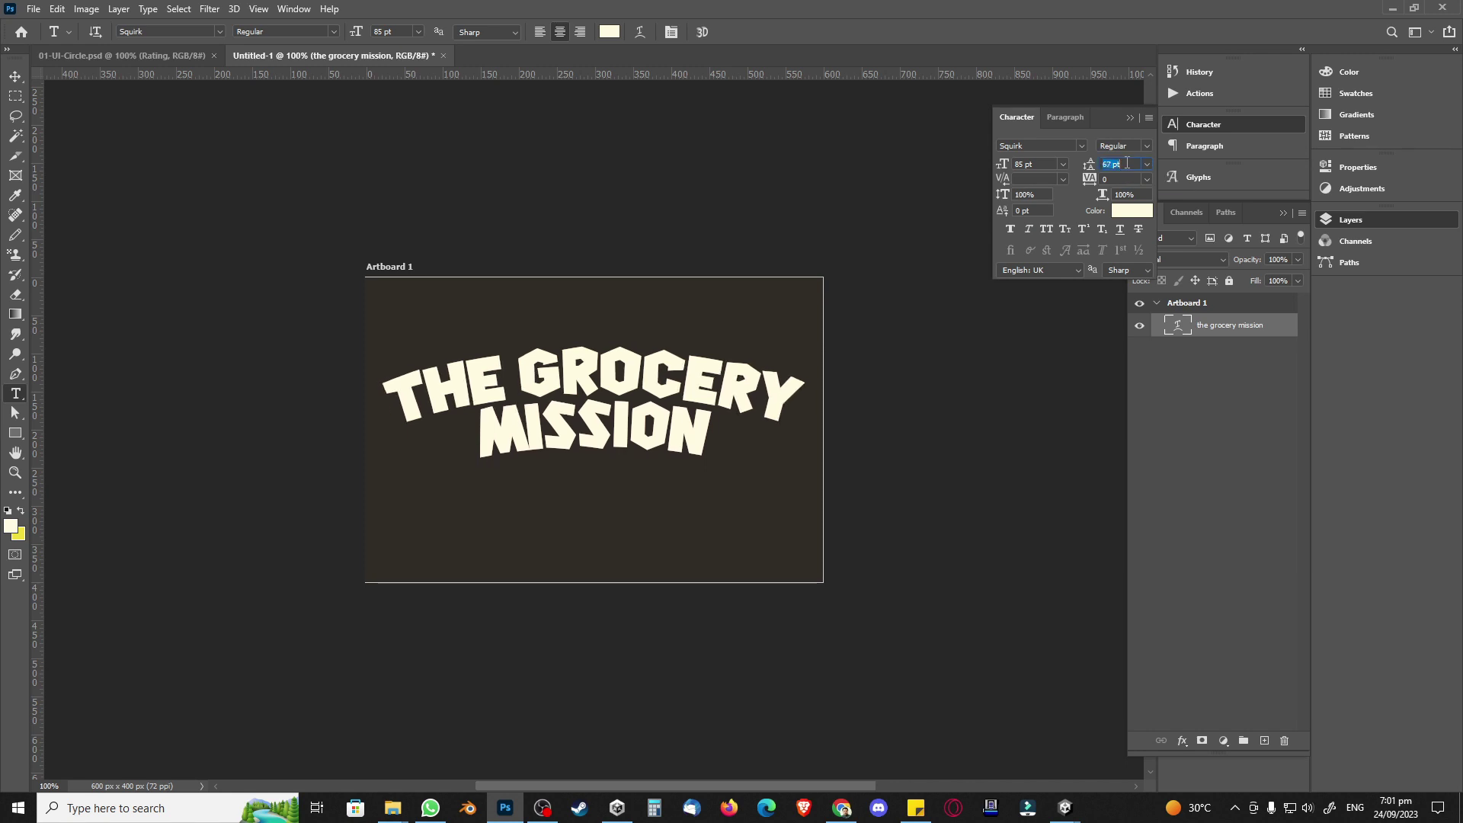
{"action": "key", "text": "Up"}
{"action": "left_click", "coordinate": [1199, 126]}
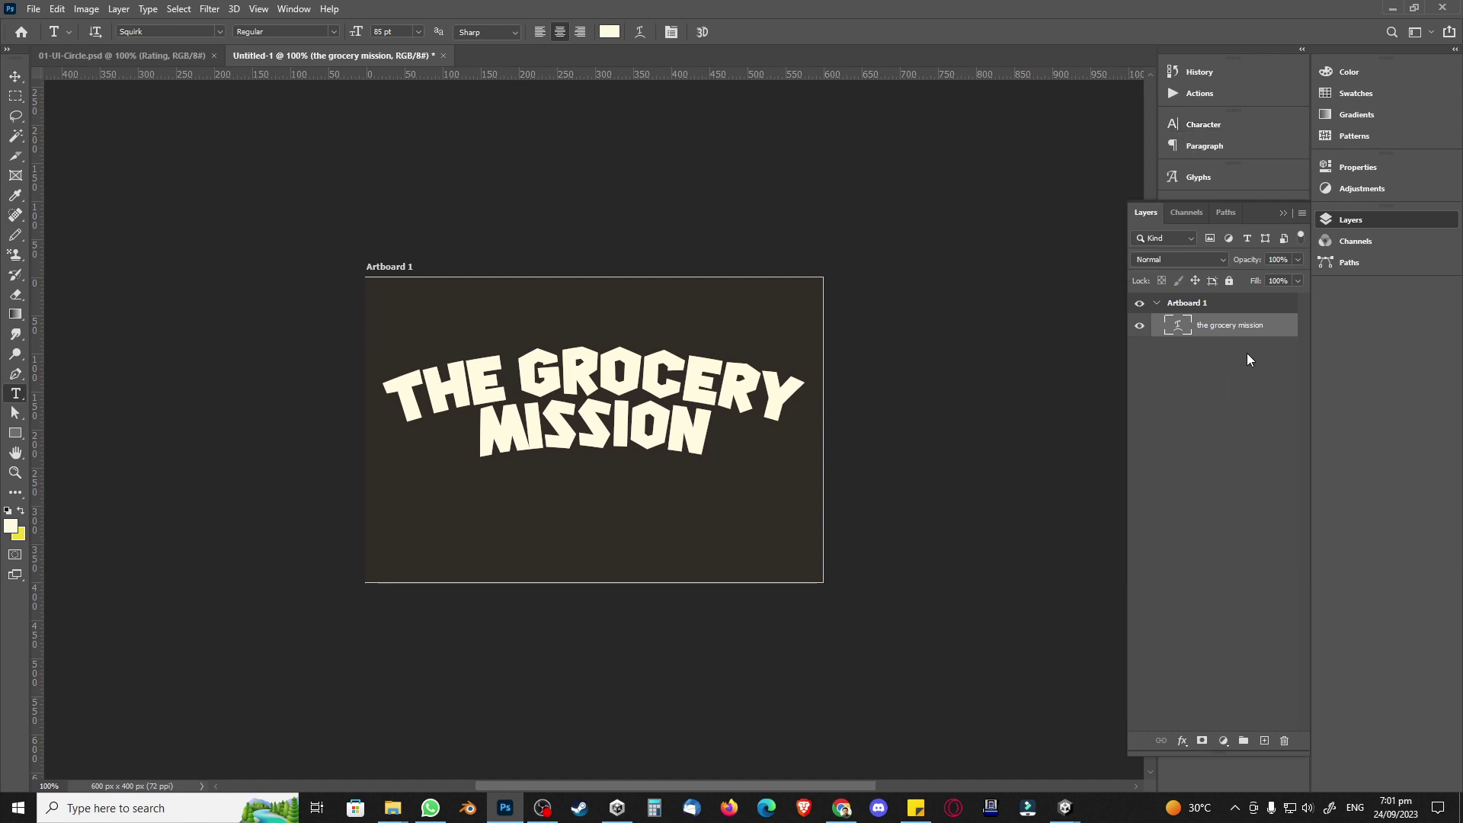
Step: Add a Stroke effect to the title layer and set its colour to red ff2400
{"action": "right_click", "coordinate": [1236, 337]}
{"action": "left_click", "coordinate": [1285, 125]}
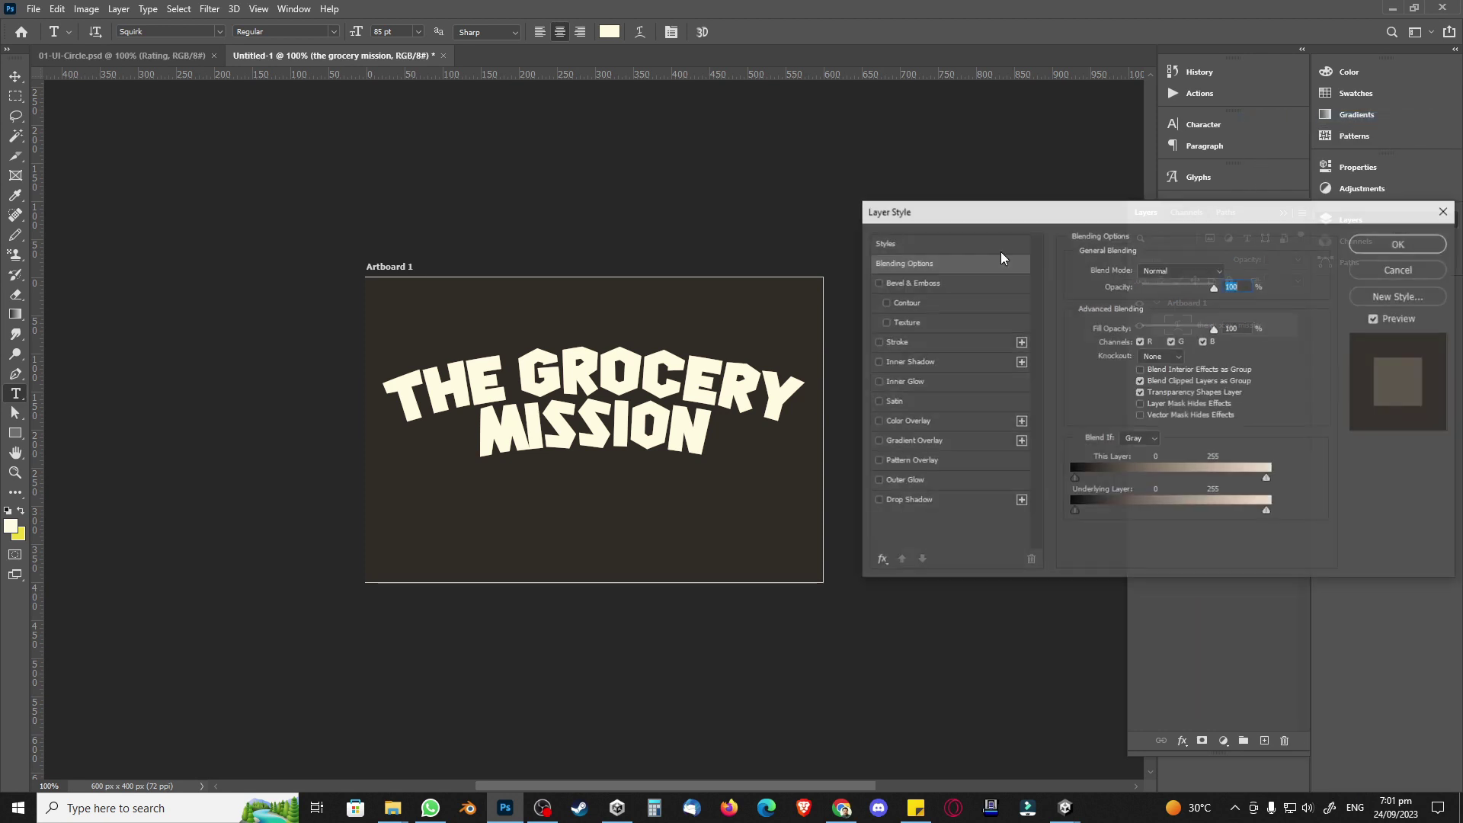
{"action": "left_click", "coordinate": [899, 342]}
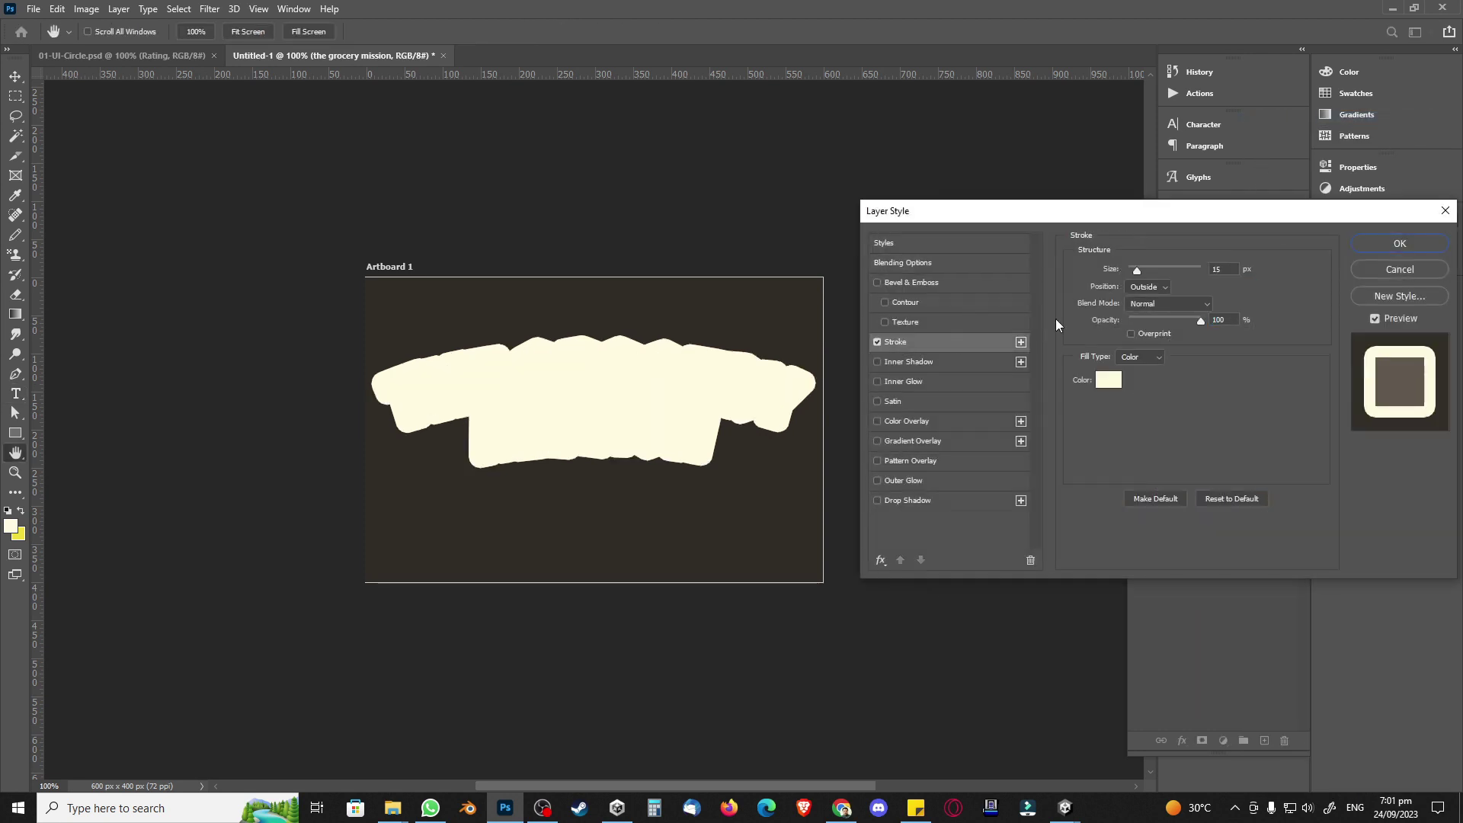
{"action": "left_click", "coordinate": [1101, 382]}
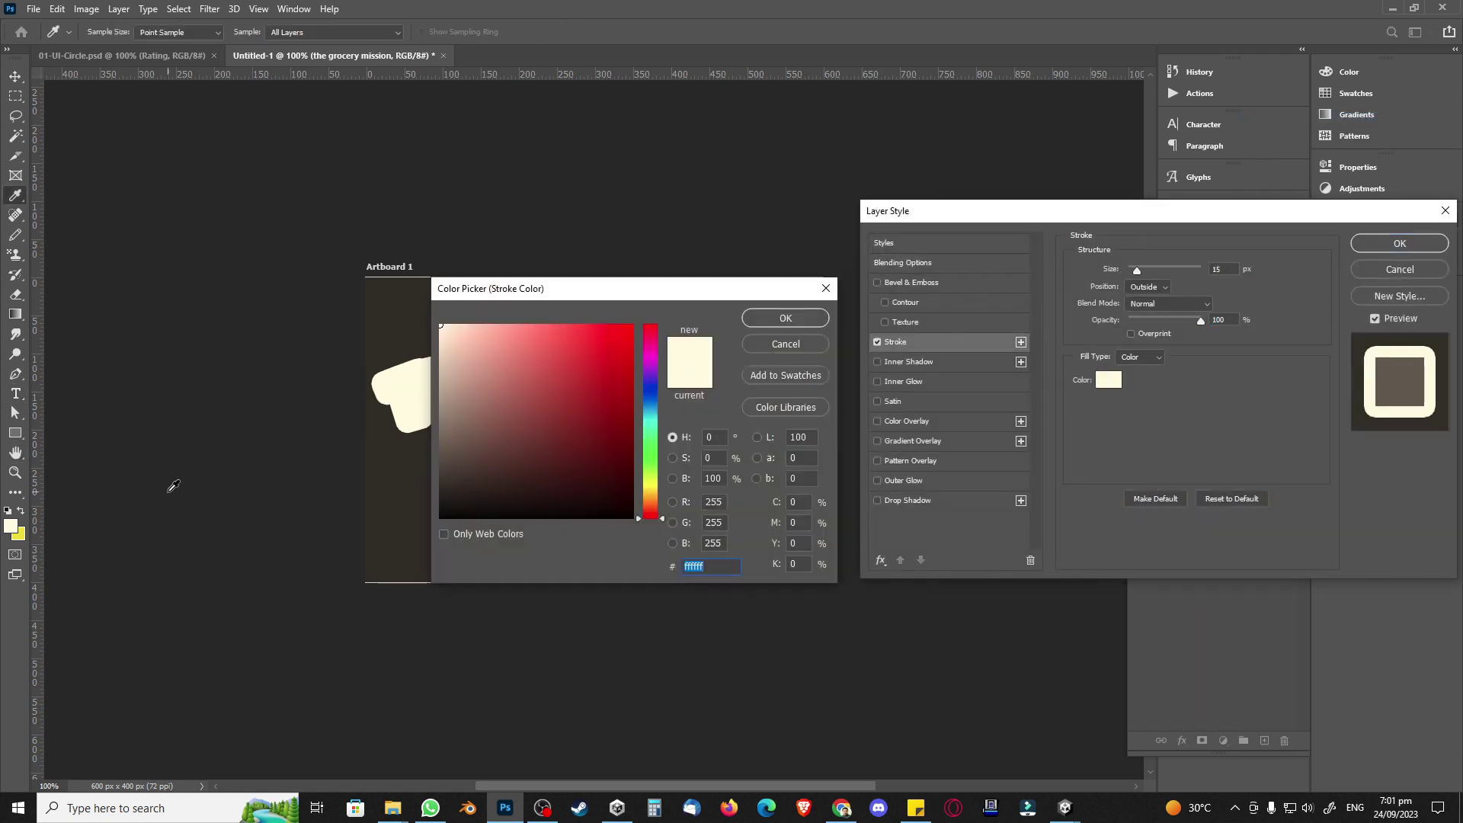
{"action": "left_click", "coordinate": [22, 535]}
{"action": "left_click_drag", "start_coordinate": [725, 288], "coordinate": [1283, 263]}
{"action": "left_click_drag", "start_coordinate": [1211, 462], "coordinate": [1210, 474]}
{"action": "left_click_drag", "start_coordinate": [1189, 347], "coordinate": [1208, 292]}
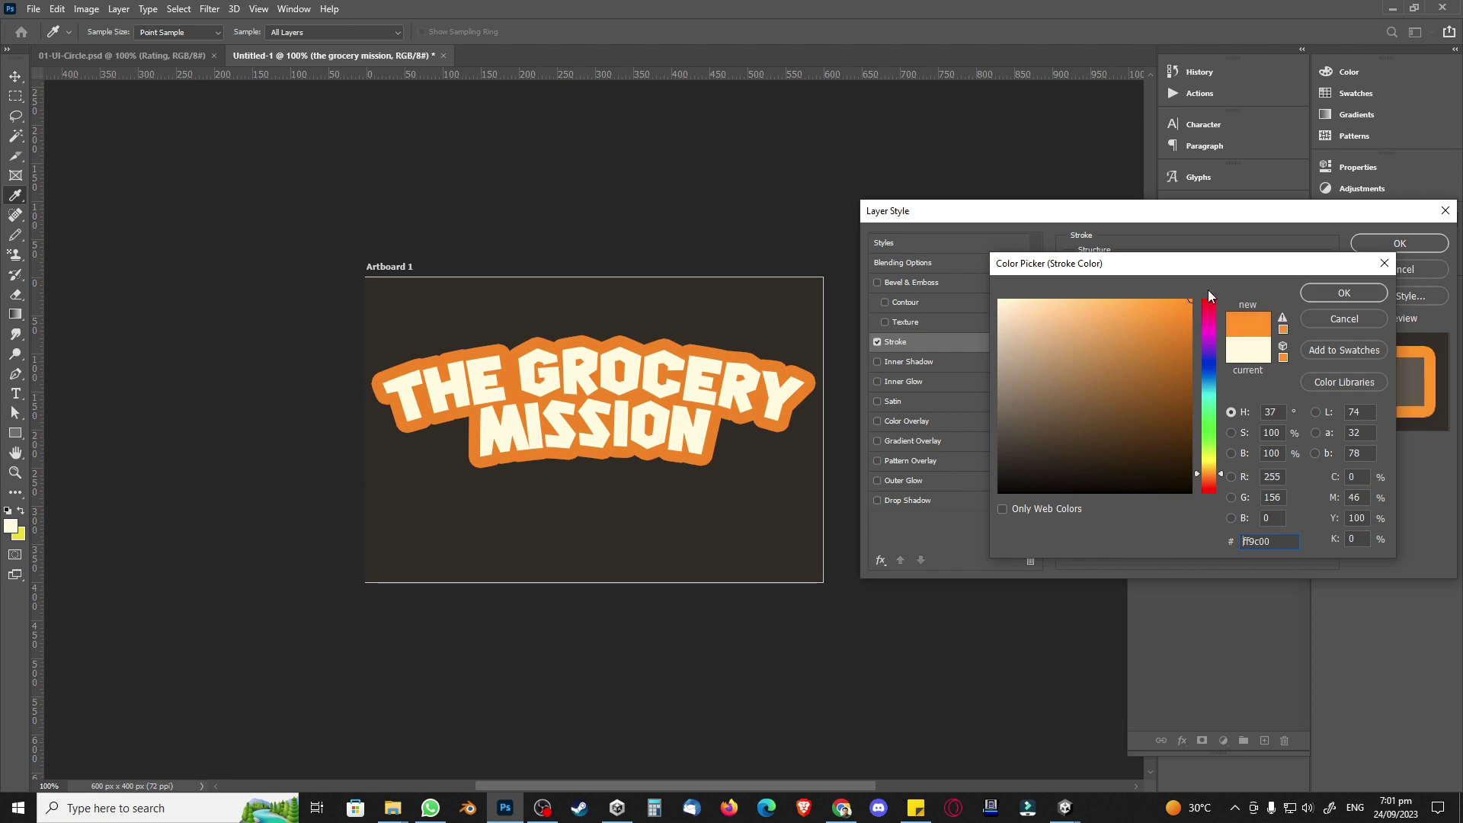
{"action": "left_click_drag", "start_coordinate": [1211, 474], "coordinate": [1211, 490]}
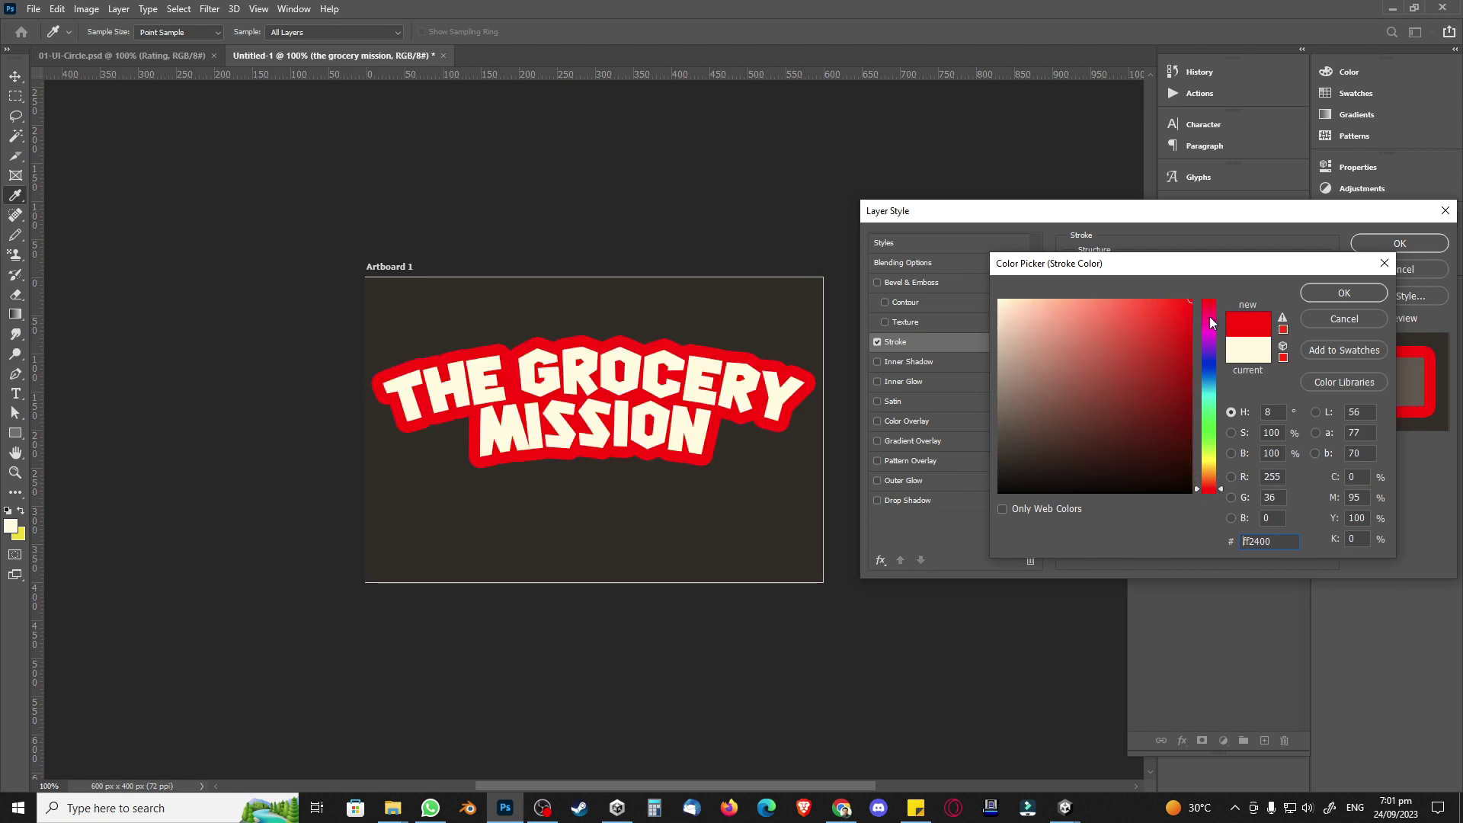
{"action": "left_click", "coordinate": [1325, 291]}
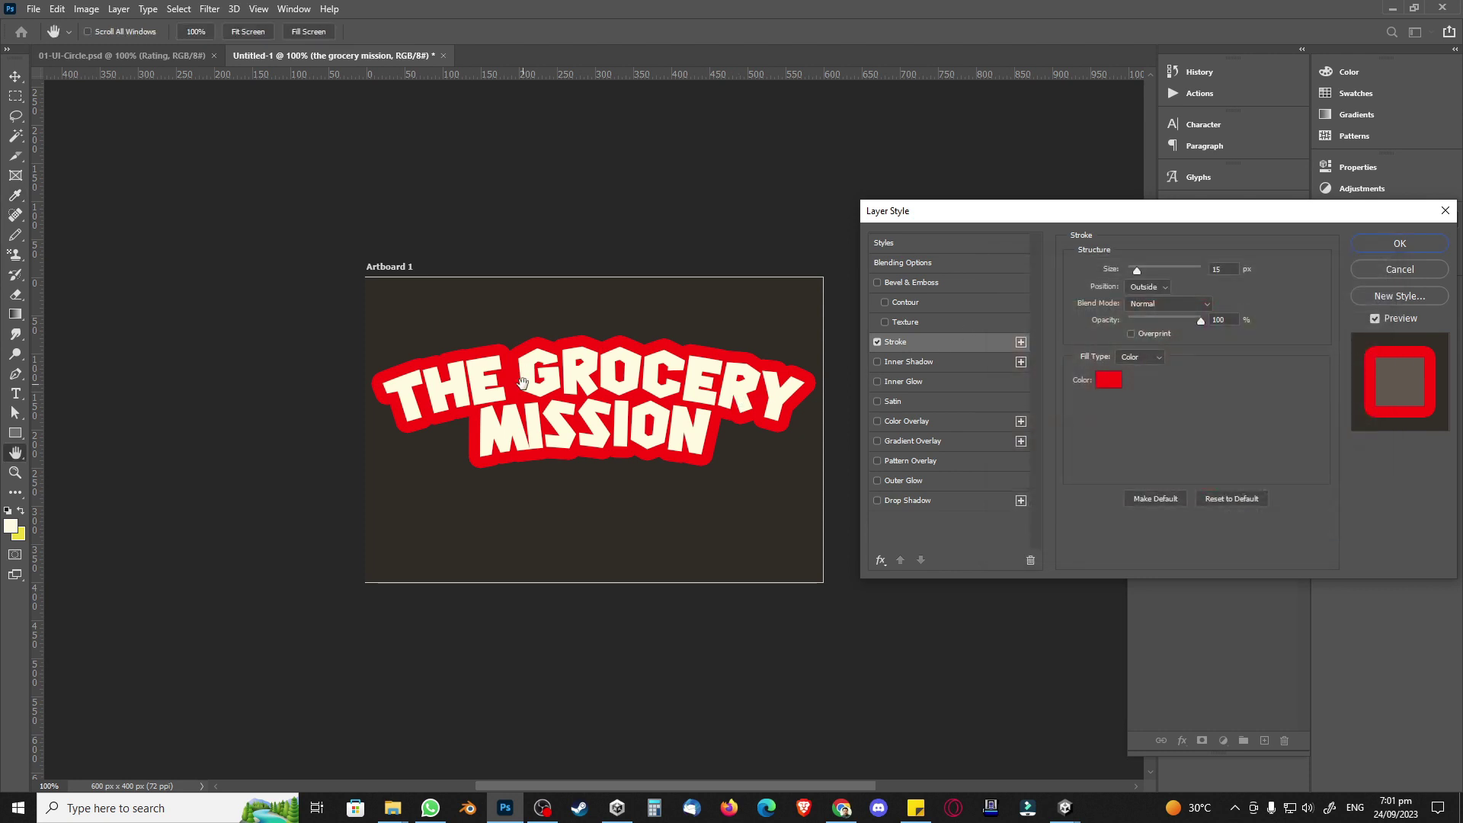
Step: Add a Drop Shadow to the title with angle 90°, distance 25 px, spread 25% and size 25 px, and apply the layer style
{"action": "left_click", "coordinate": [914, 500]}
{"action": "left_click", "coordinate": [1168, 314]}
{"action": "type", "text": "90"}
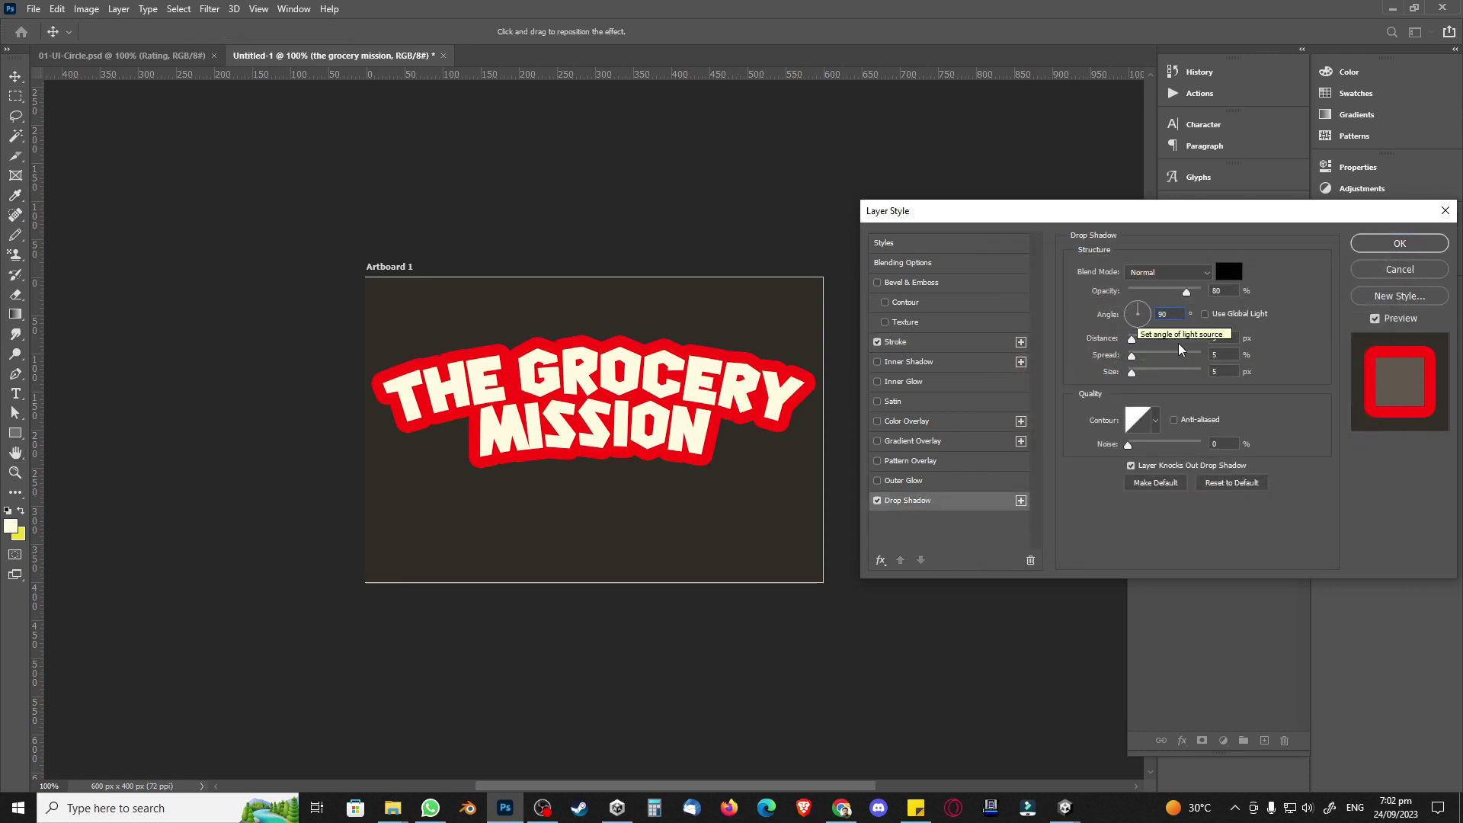
{"action": "key", "text": "Tab"}
{"action": "type", "text": "25"}
{"action": "key", "text": "Tab"}
{"action": "type", "text": "25"}
{"action": "key", "text": "Tab"}
{"action": "type", "text": "25"}
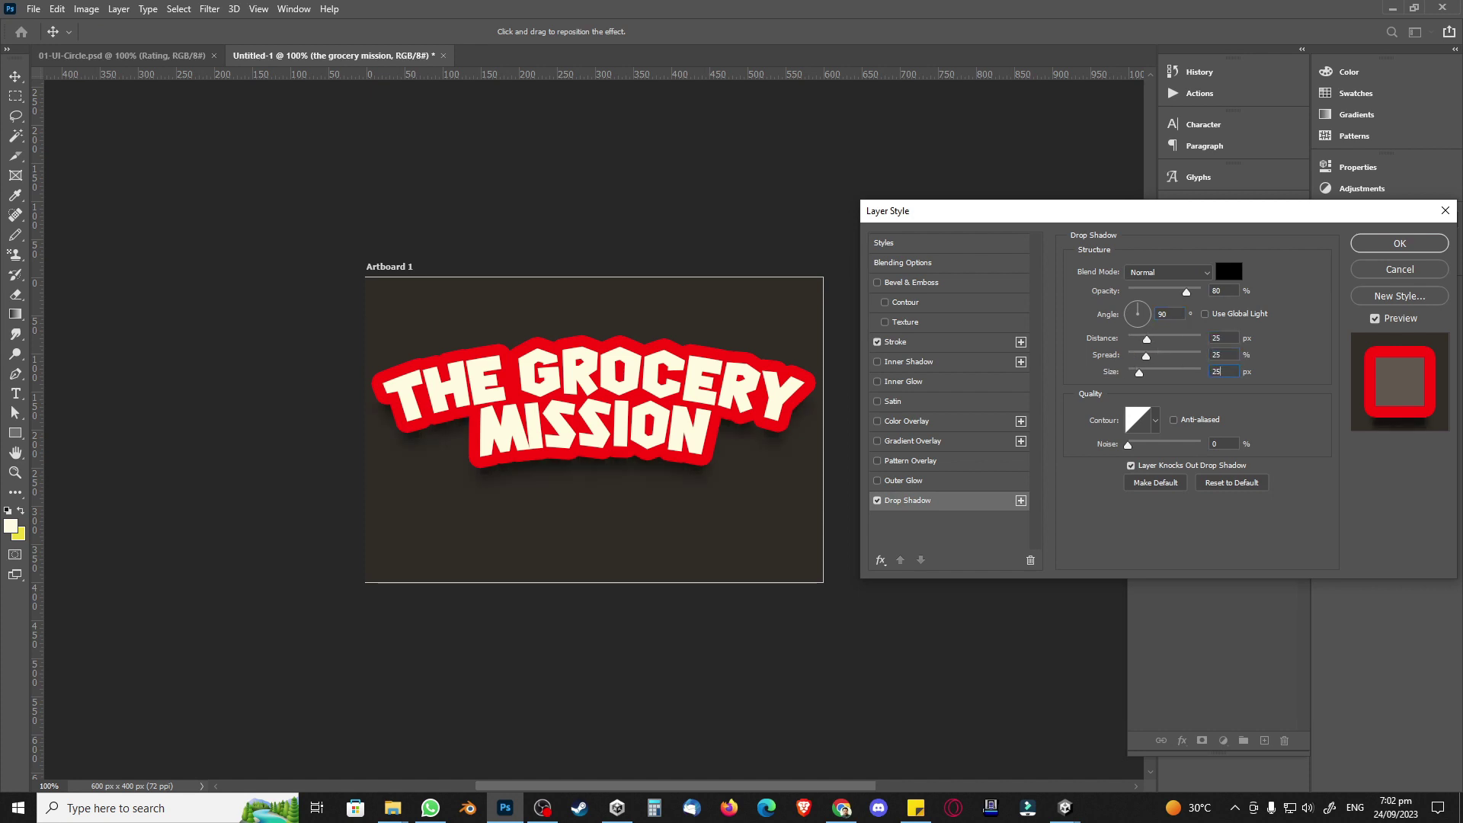
{"action": "left_click", "coordinate": [1394, 244]}
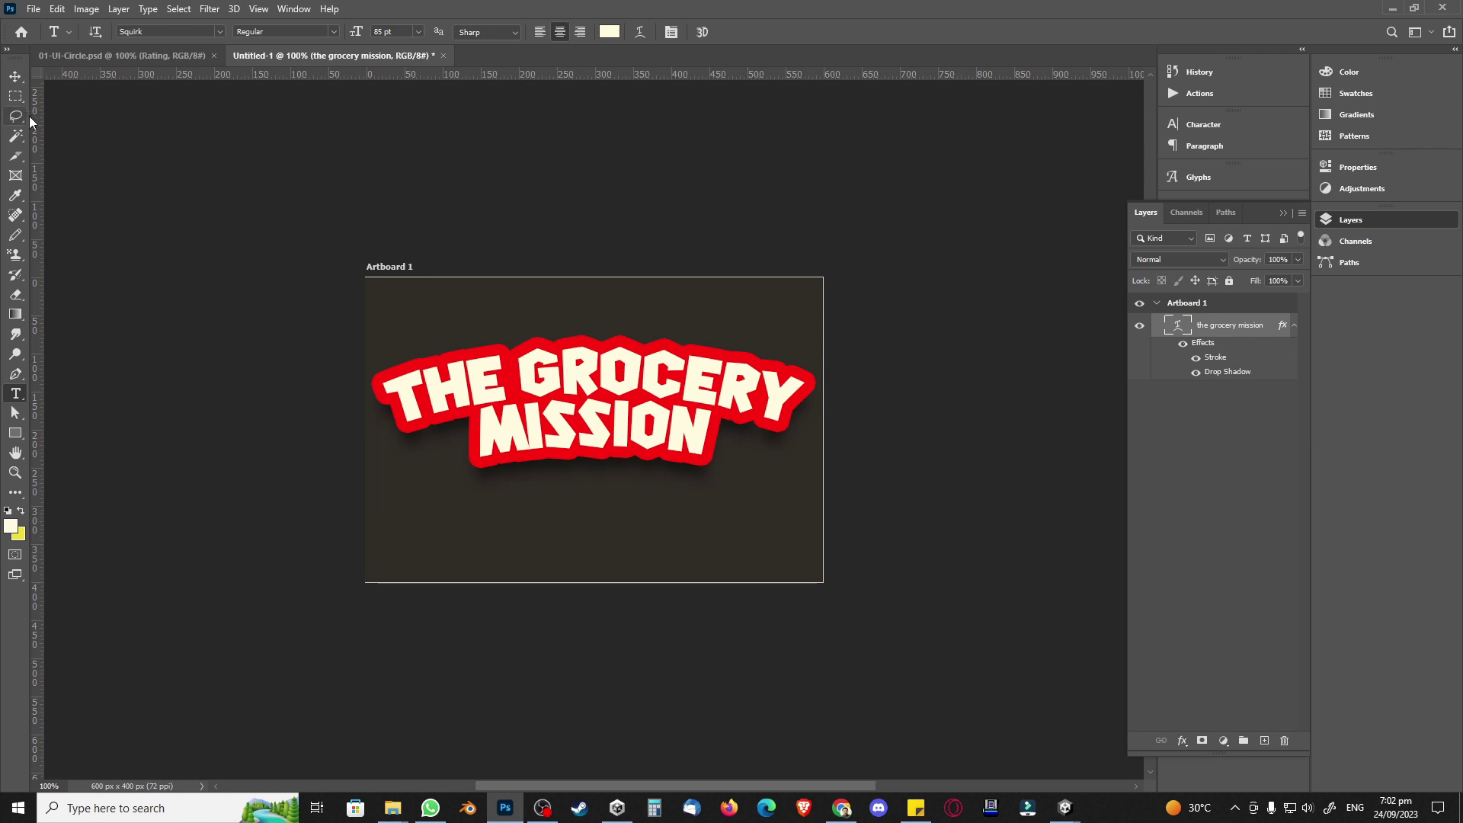
Step: Select the whole artboard area, centre the styled title vertically in it, and clear the selection
{"action": "left_click", "coordinate": [16, 96]}
{"action": "left_click_drag", "start_coordinate": [365, 277], "coordinate": [901, 640]}
{"action": "left_click", "coordinate": [24, 81]}
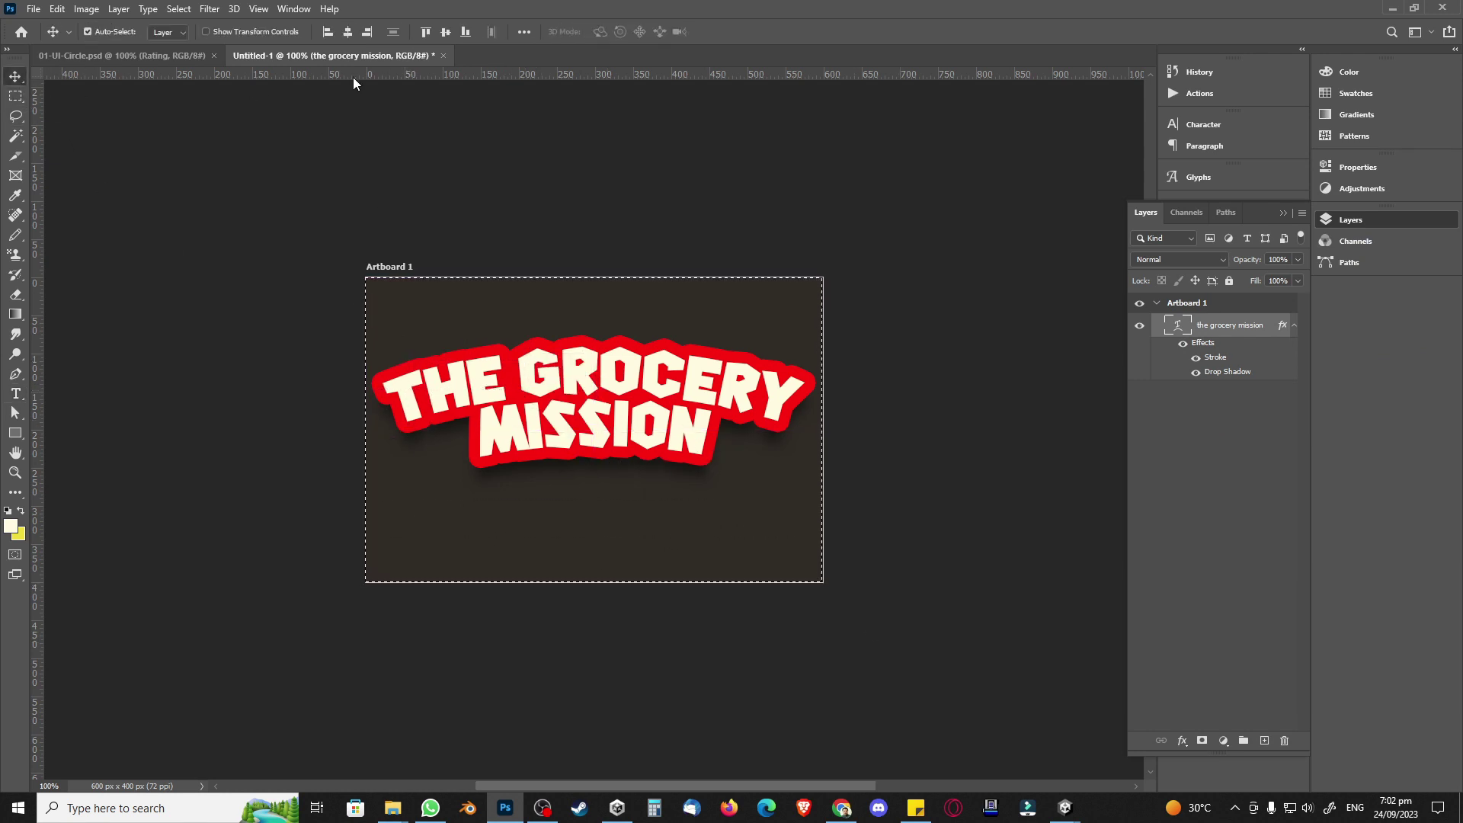
{"action": "left_click", "coordinate": [447, 36]}
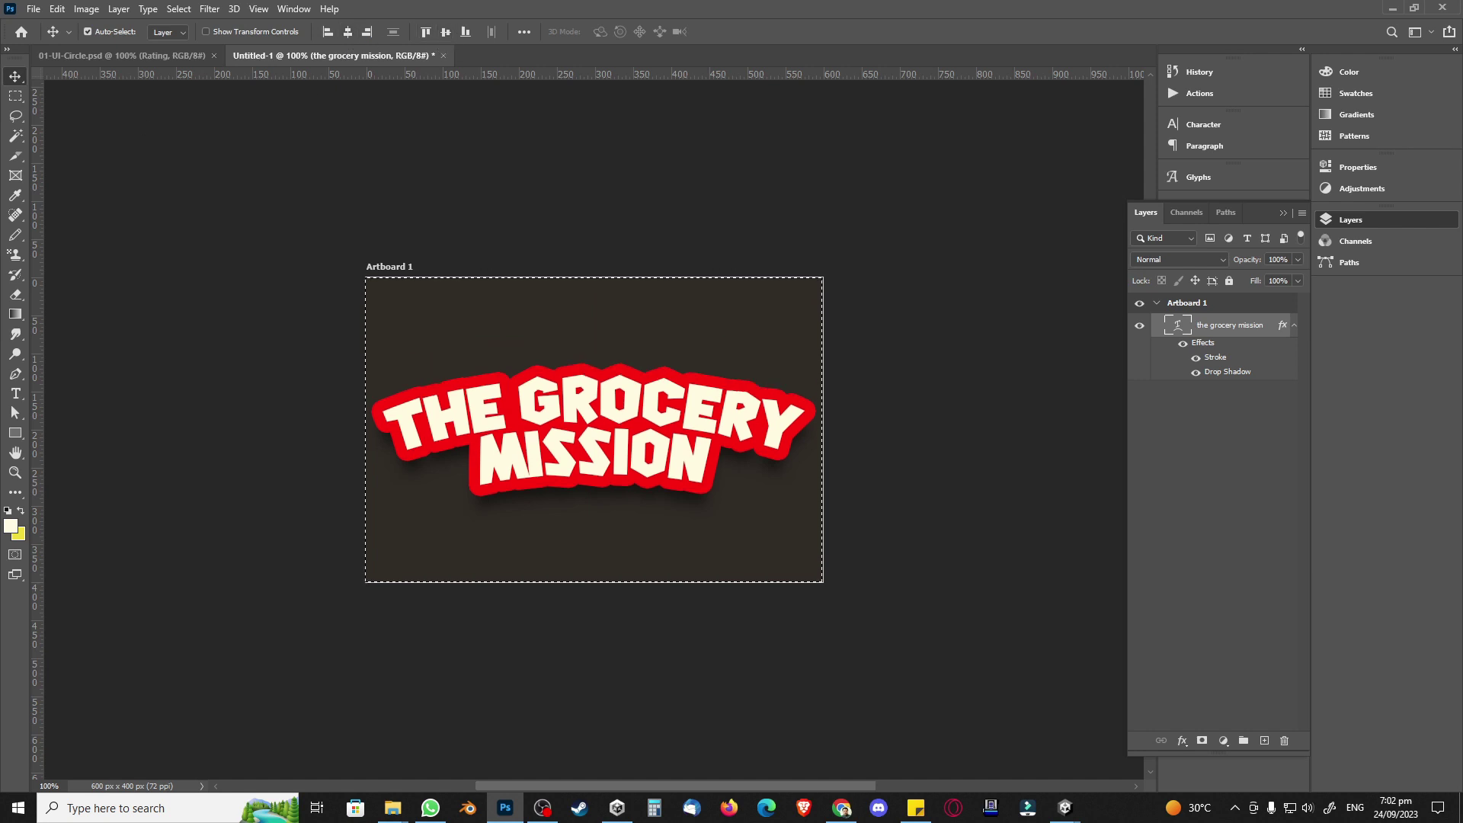
{"action": "left_click", "coordinate": [17, 96]}
{"action": "left_click", "coordinate": [160, 234]}
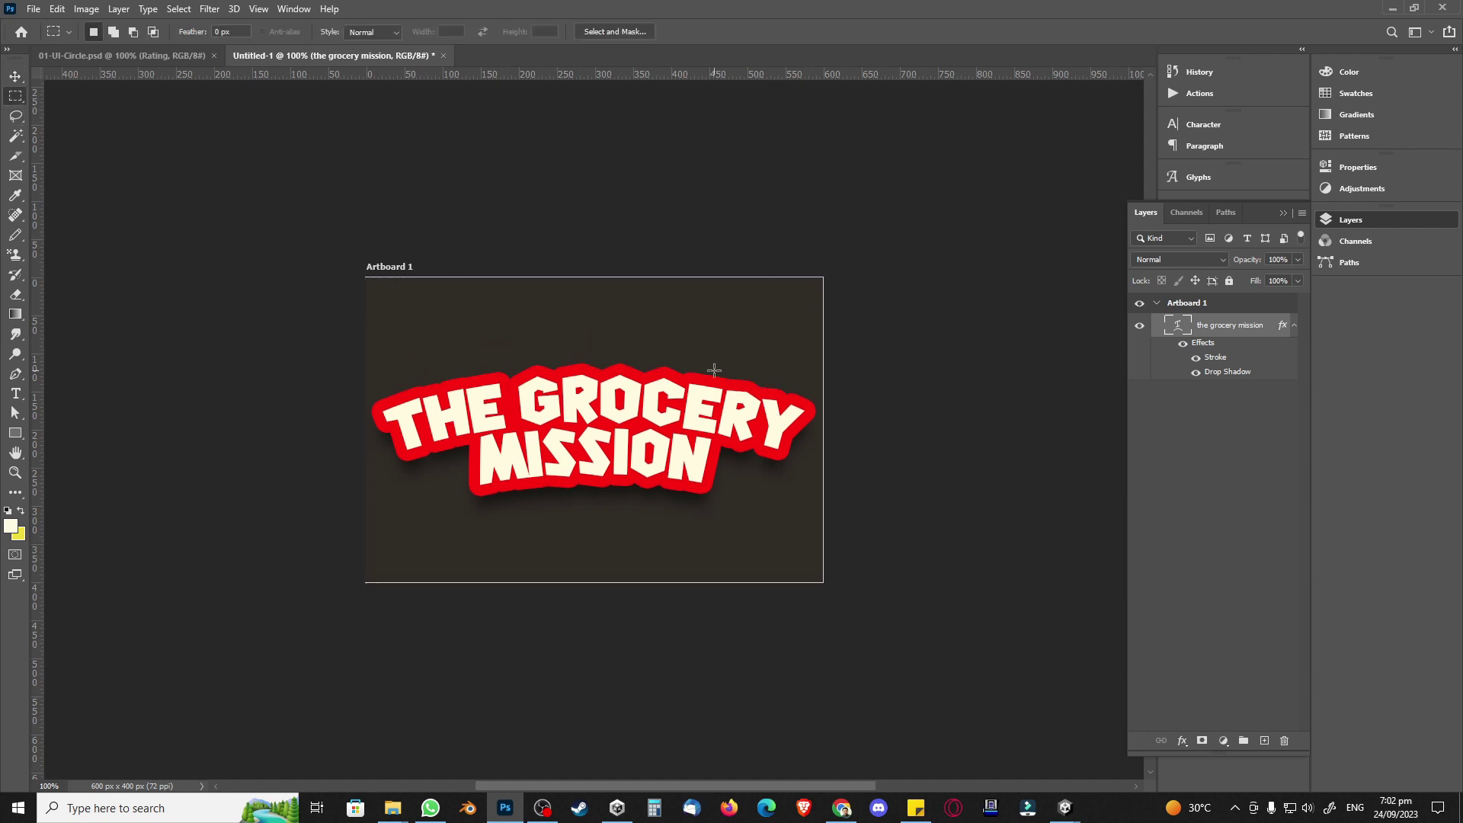
Step: Add an empty layer, move it beneath the title layer, and hide it
{"action": "left_click", "coordinate": [1265, 747]}
{"action": "left_click_drag", "start_coordinate": [1210, 332], "coordinate": [1222, 403]}
{"action": "left_click", "coordinate": [1151, 393]}
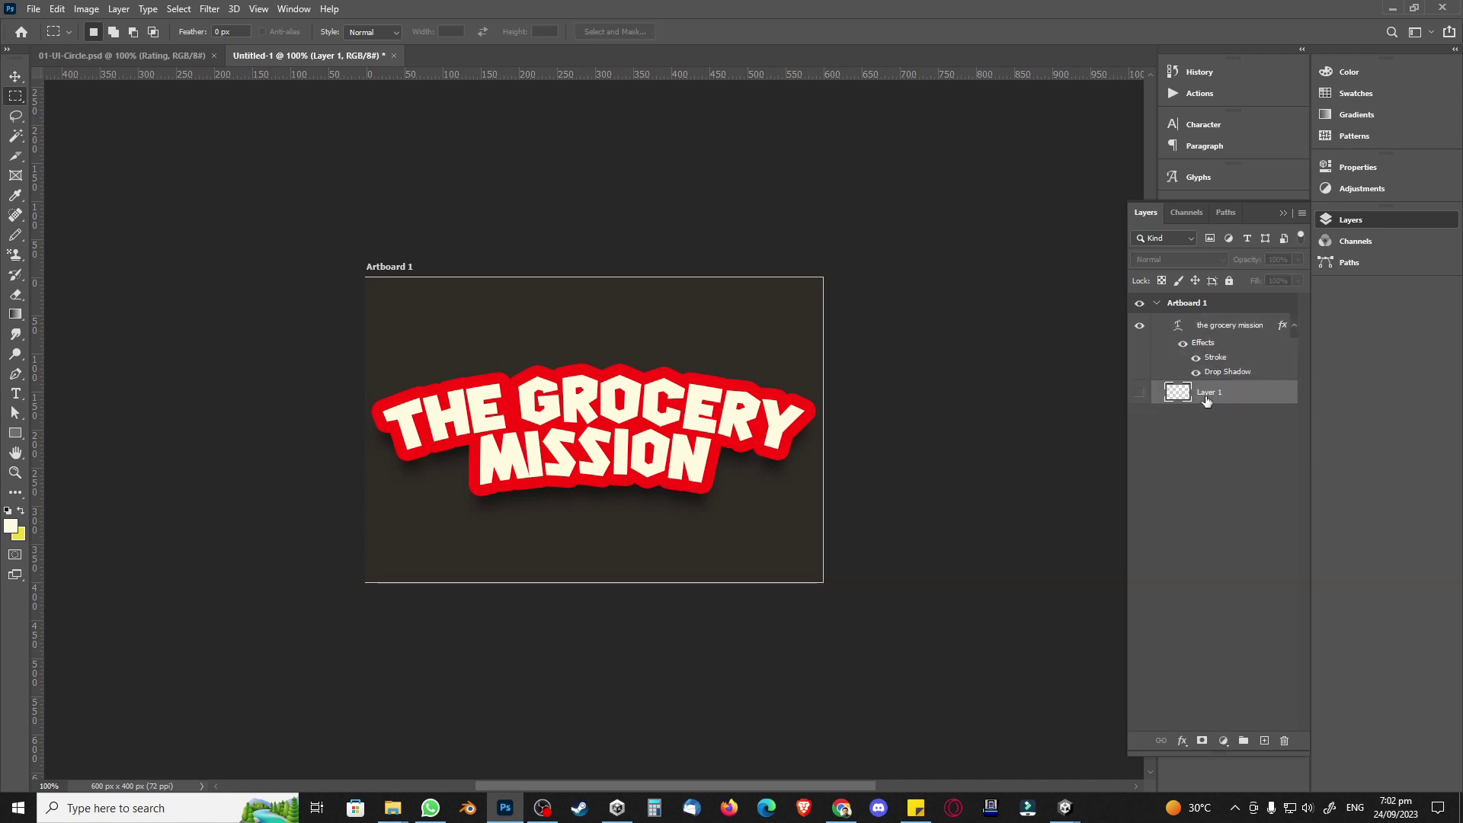
Step: Save the title as a PNG named 01-GameNameImage in the 02-Images folder with the large file size option
{"action": "key", "text": "ctrl+s"}
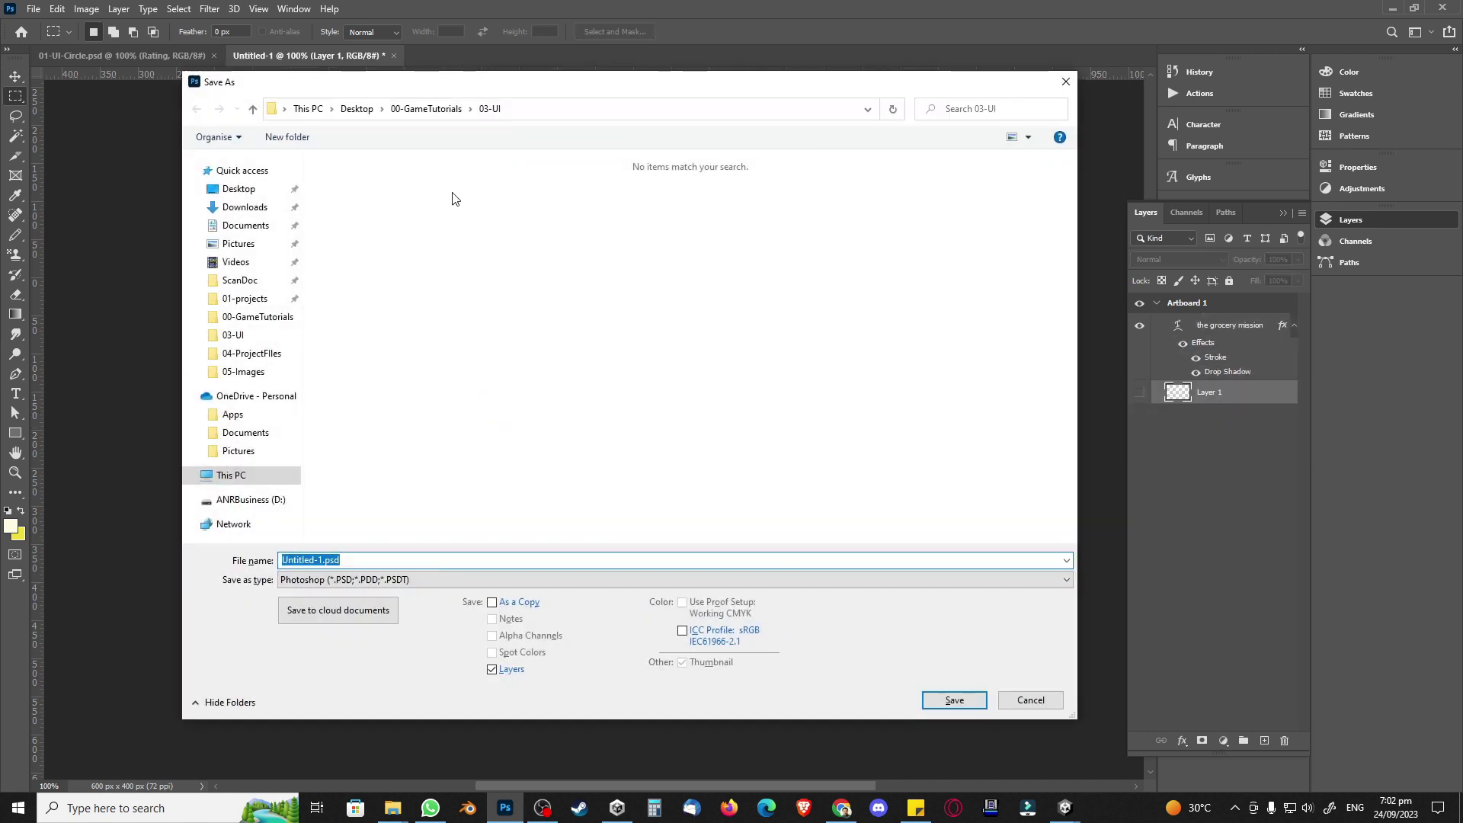
{"action": "left_click", "coordinate": [412, 113]}
{"action": "double_click", "coordinate": [358, 211]}
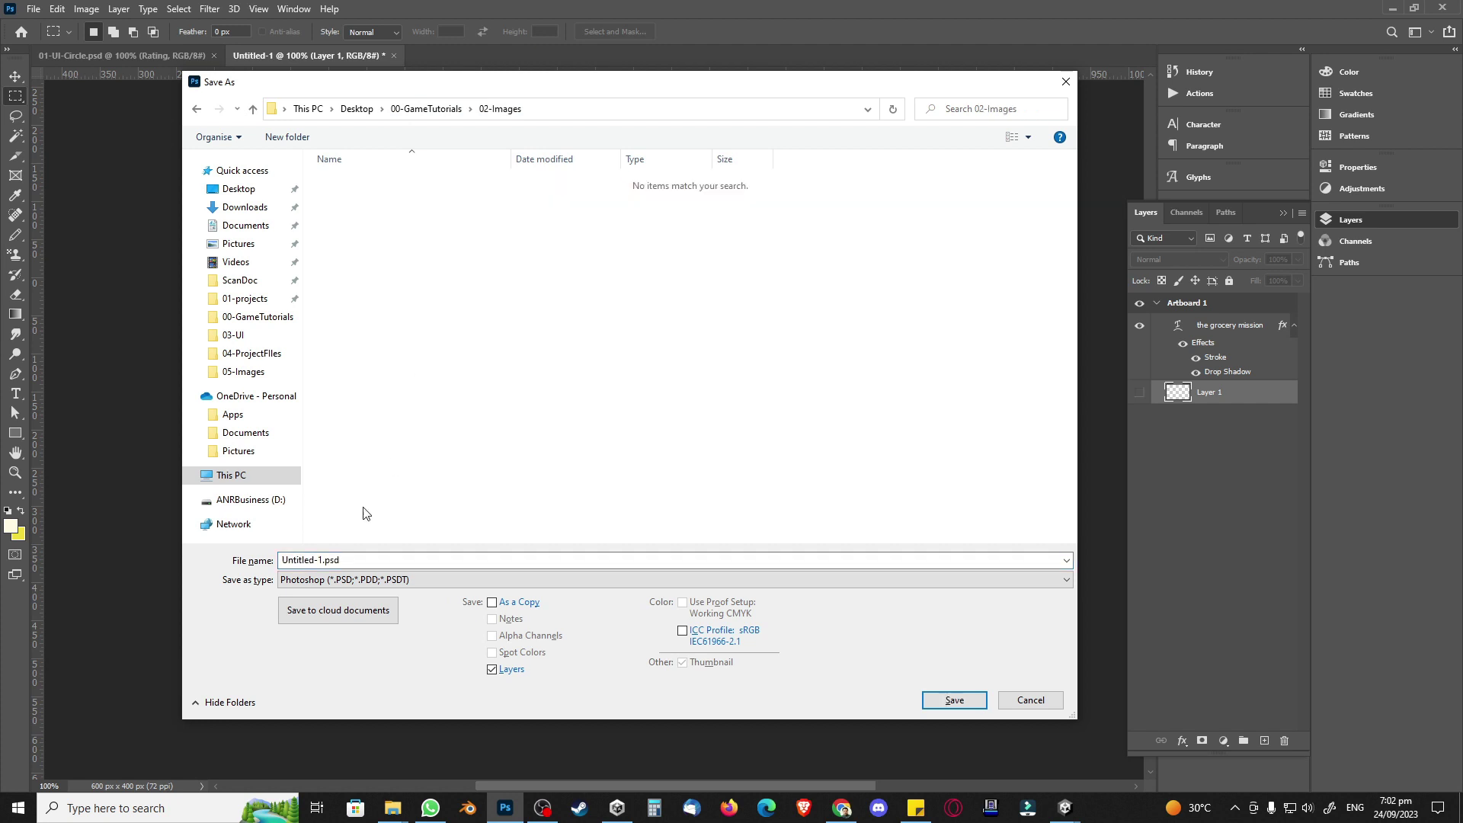
{"action": "left_click", "coordinate": [328, 579]}
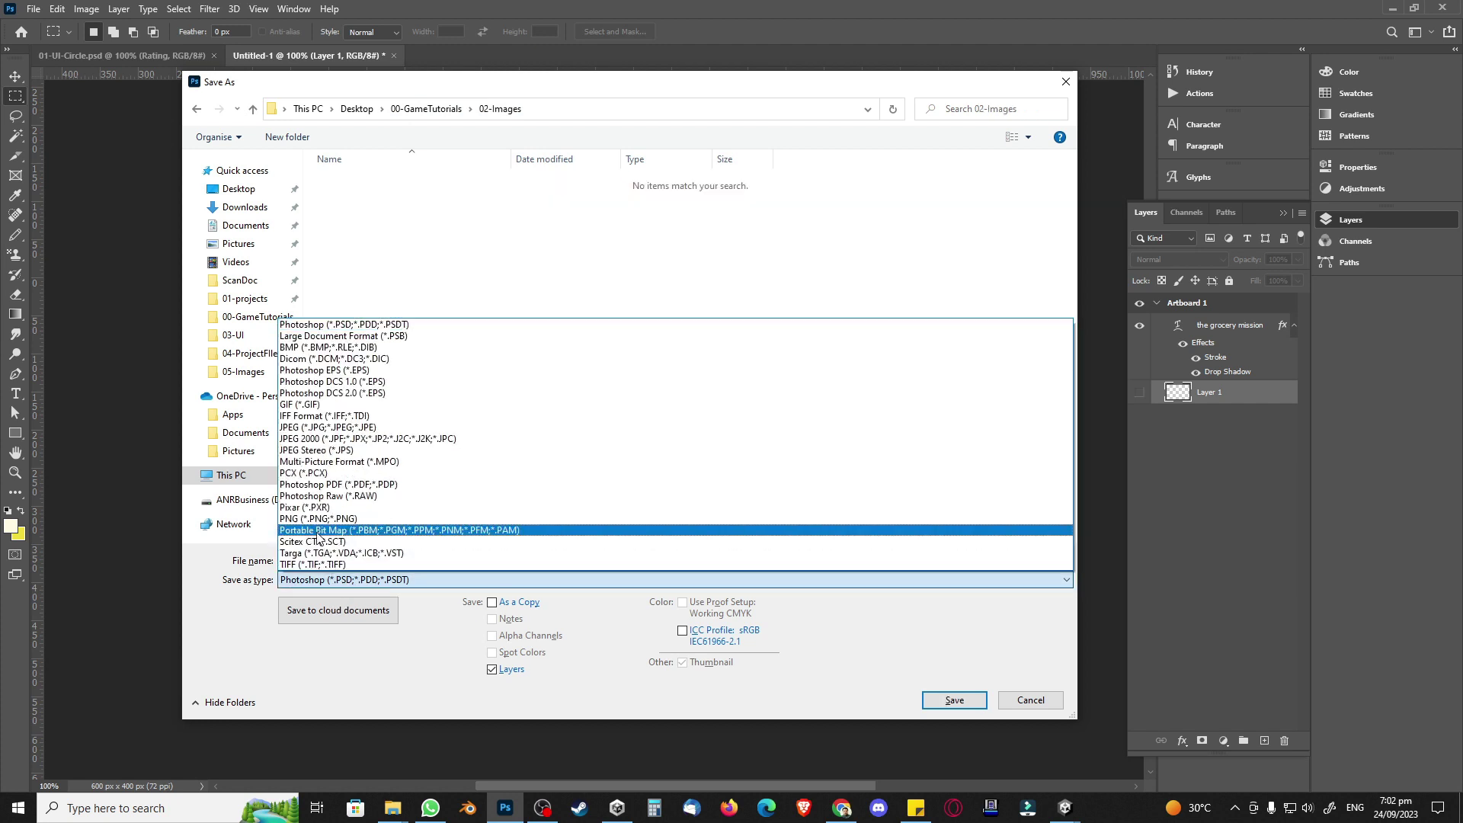
{"action": "left_click", "coordinate": [321, 519]}
{"action": "double_click", "coordinate": [352, 559]}
{"action": "type", "text": "01-GameNameImage"}
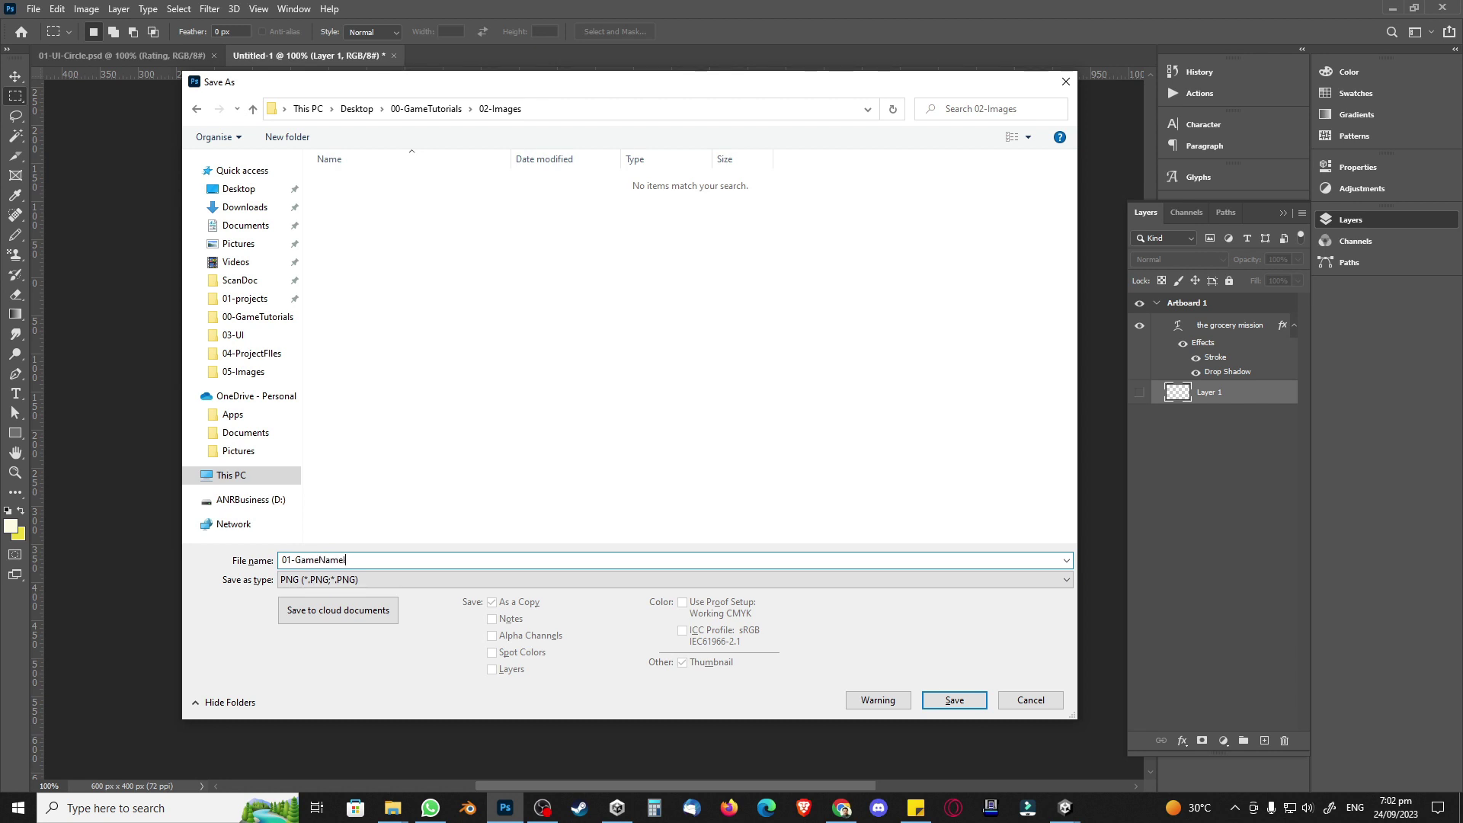
{"action": "left_click", "coordinate": [962, 700]}
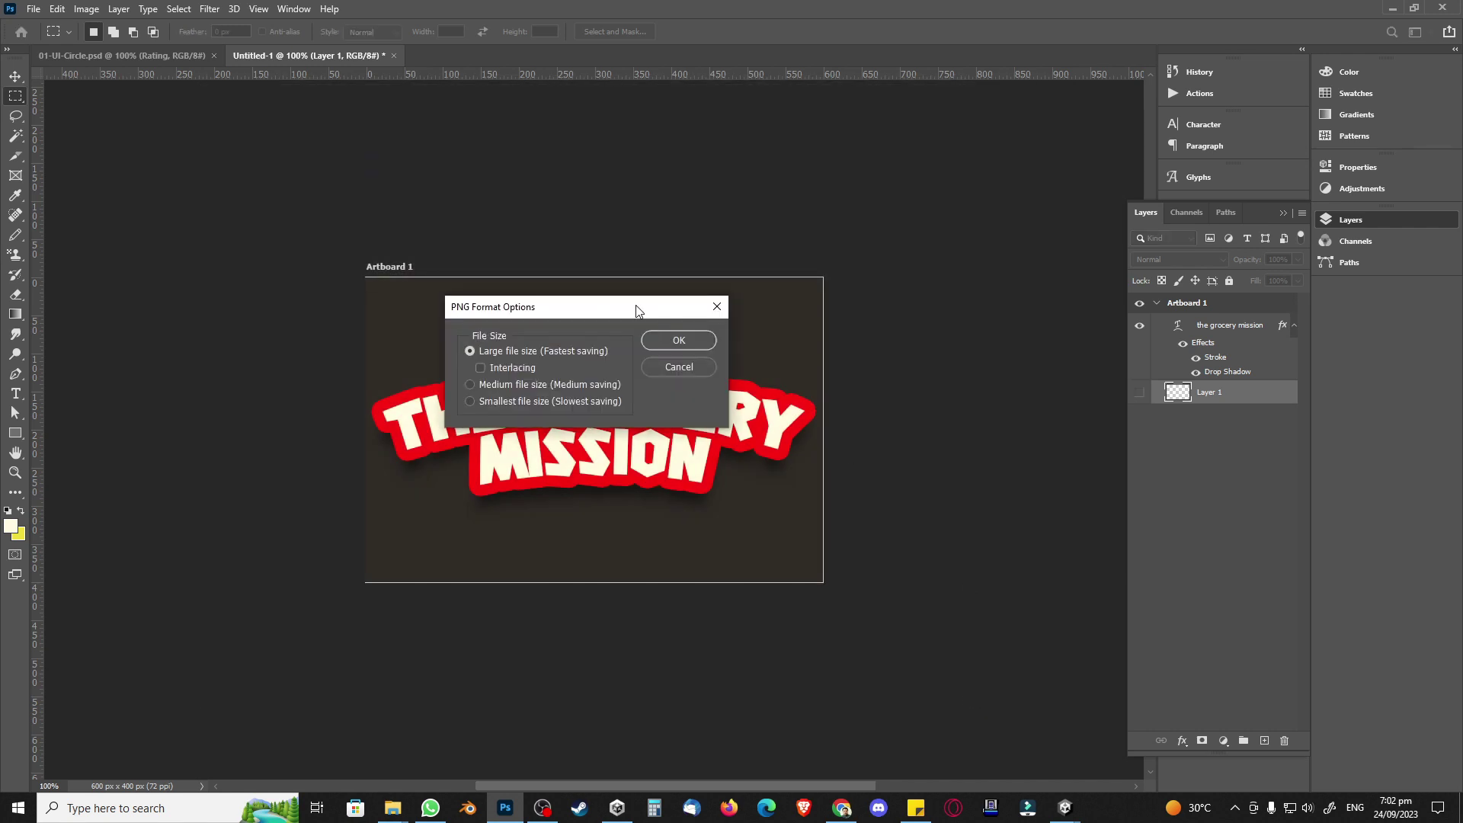
{"action": "left_click", "coordinate": [675, 341]}
Step: Save the title document as the Photoshop file 02-GameName in the 00-ProjectFiles folder
{"action": "key", "text": "ctrl+shift+s"}
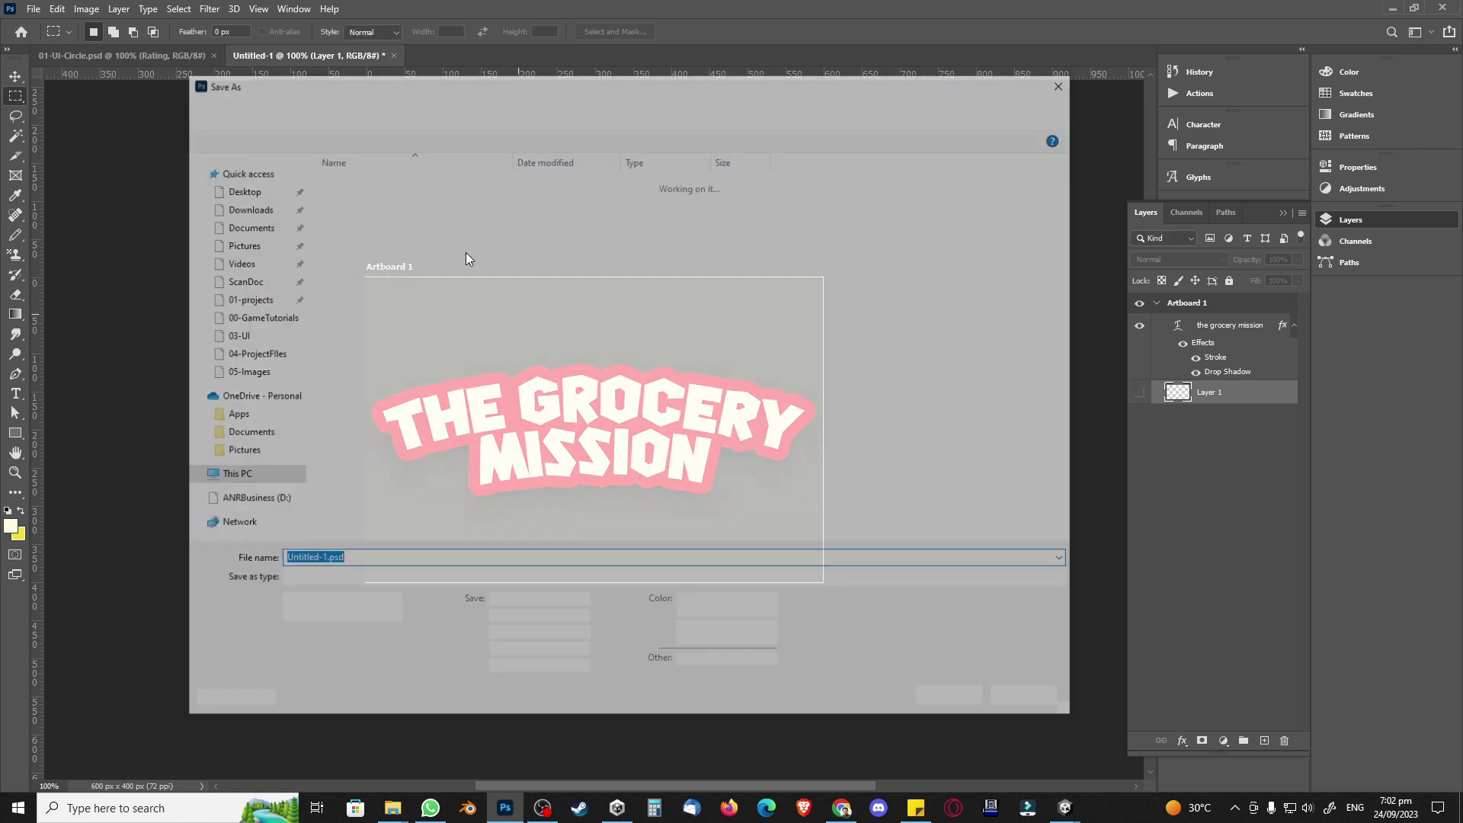
{"action": "left_click", "coordinate": [426, 108]}
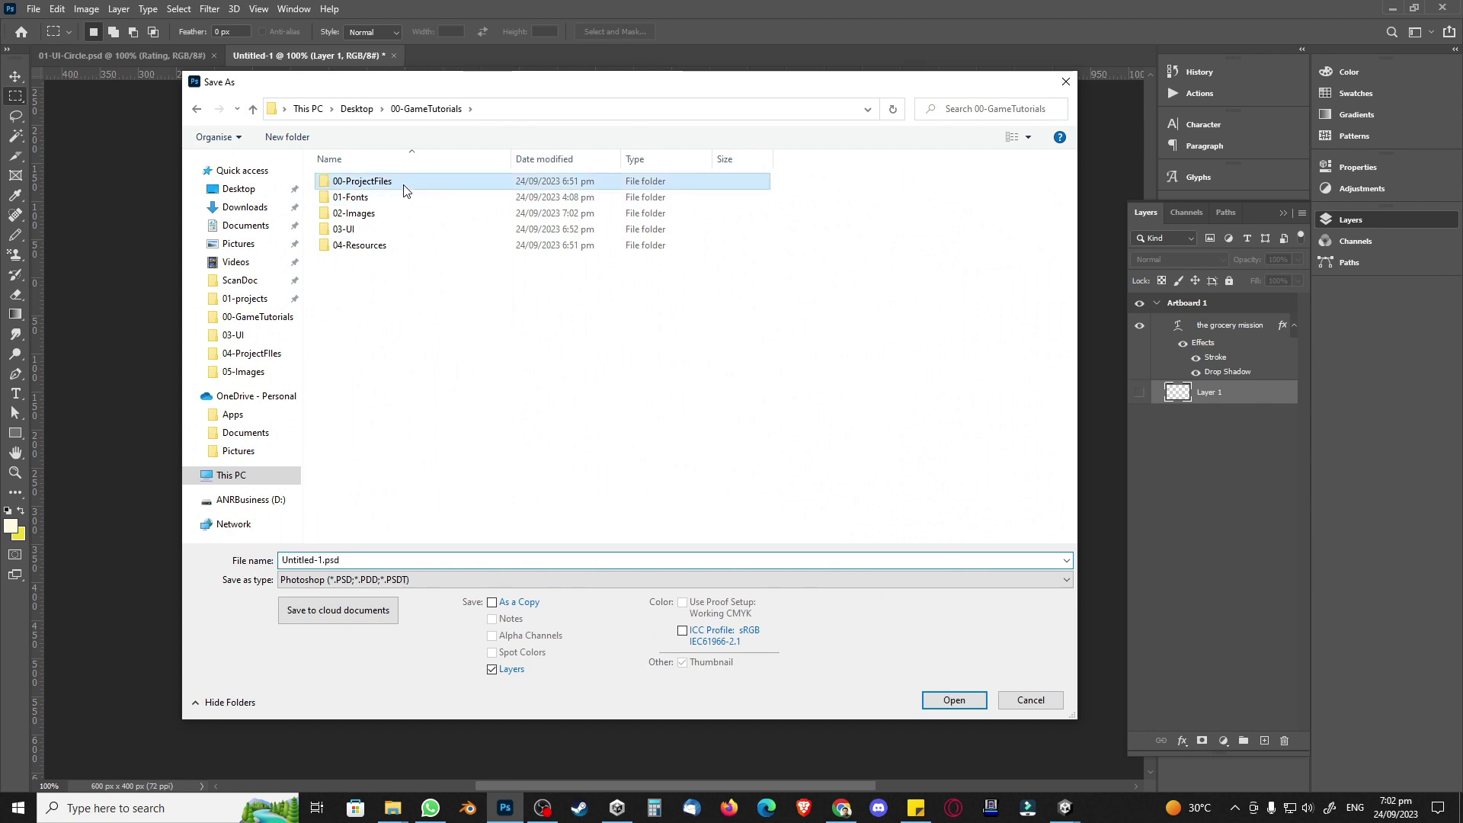
{"action": "double_click", "coordinate": [365, 183]}
{"action": "type", "text": "02"}
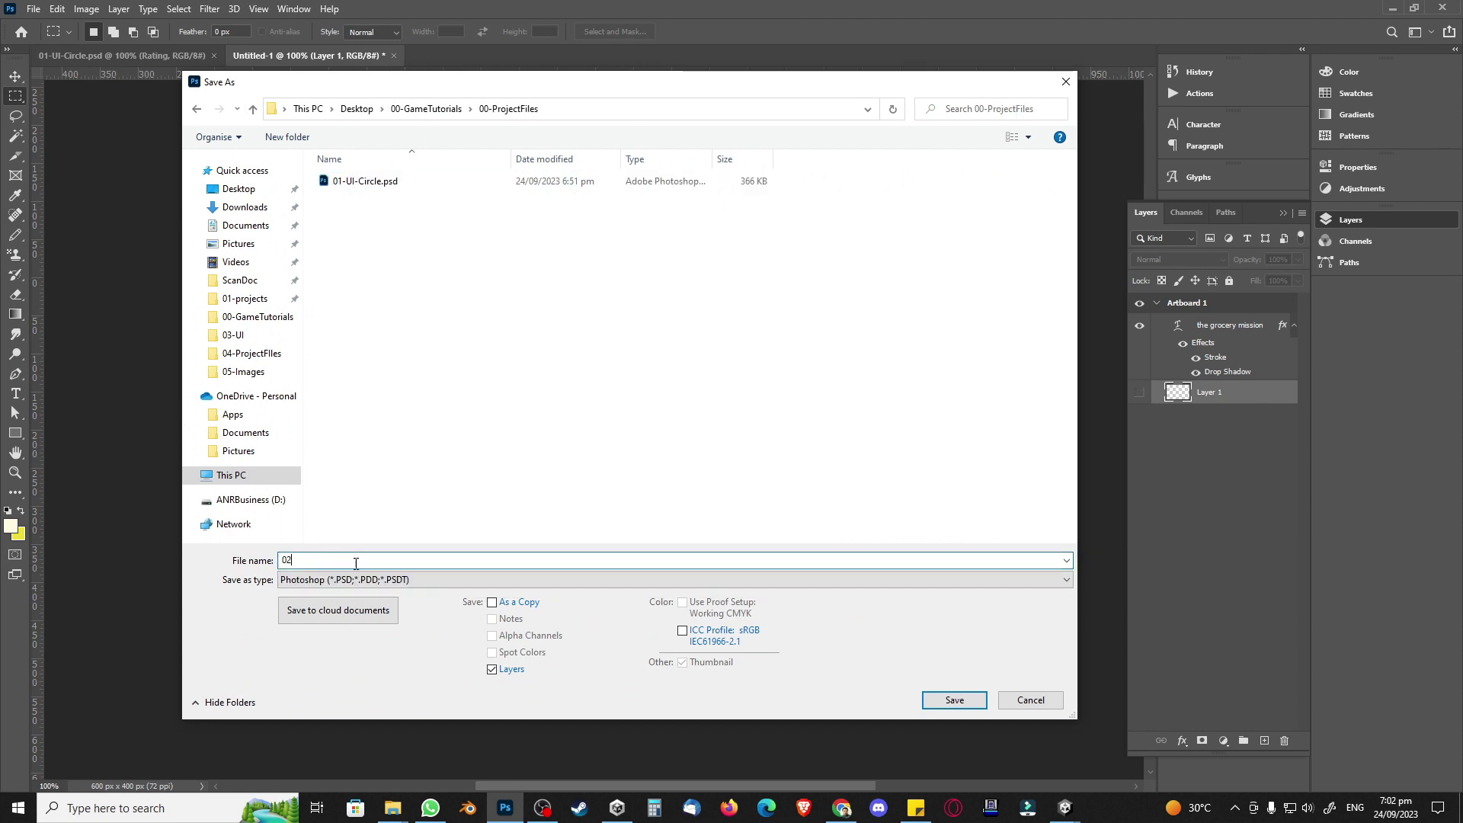
{"action": "type", "text": "-GameName"}
{"action": "key", "text": "Return"}
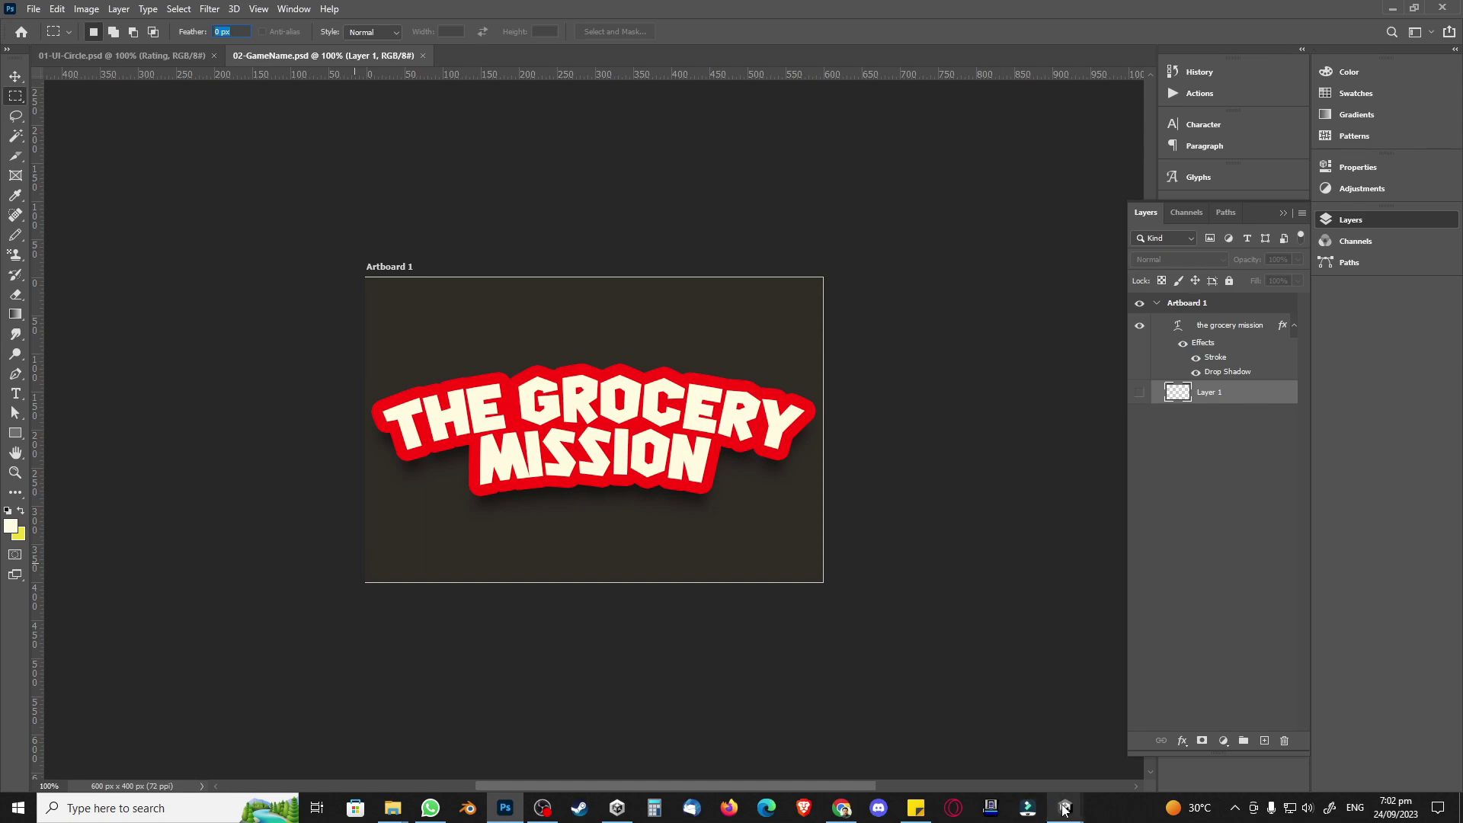
Step: Switch to the Unity project and open the 02-Images folder of 00-GameTutorials in File Explorer
{"action": "mouse_move", "coordinate": [1066, 807]}
{"action": "left_click", "coordinate": [1088, 752]}
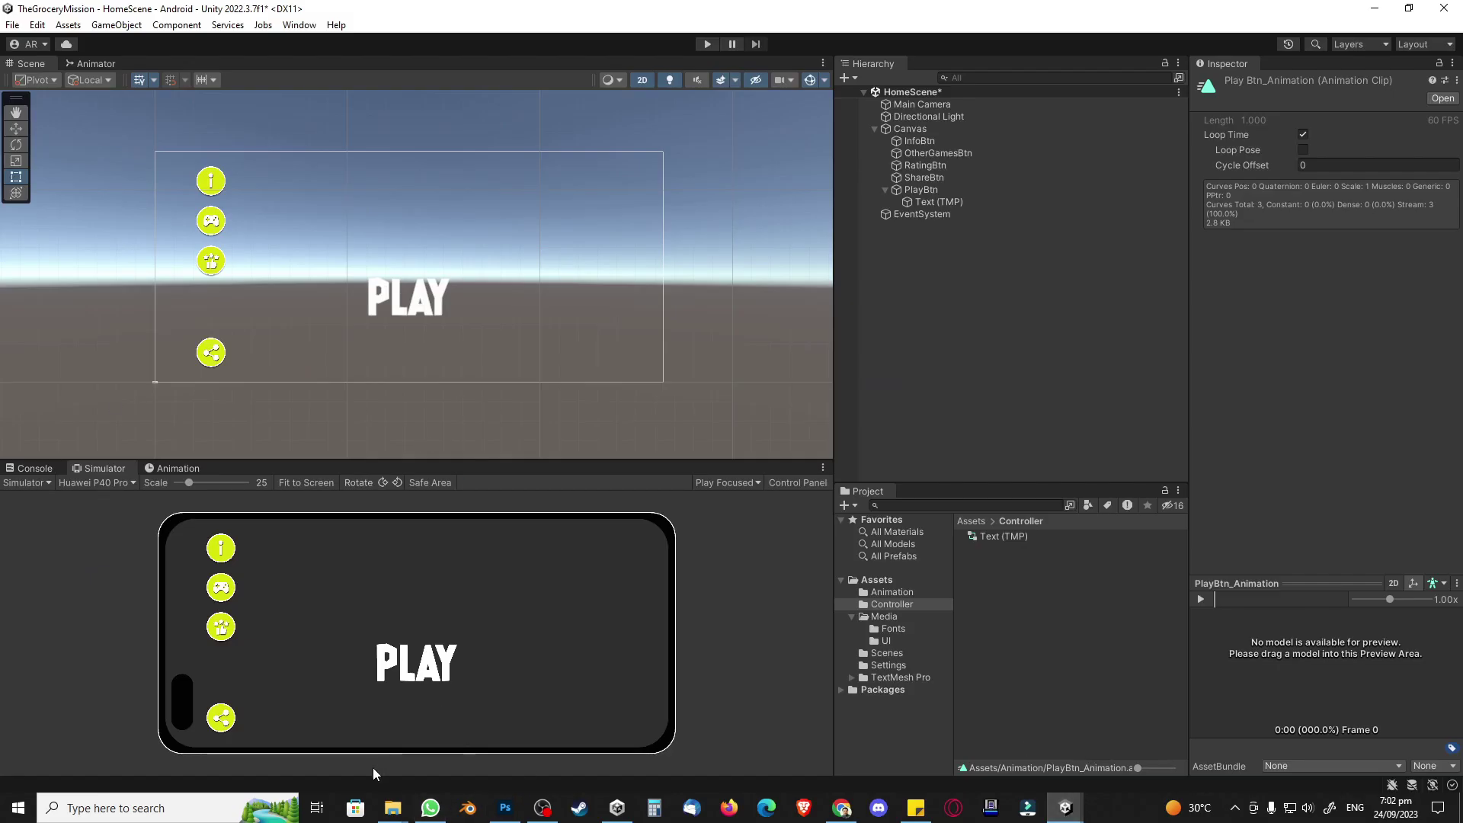
{"action": "mouse_move", "coordinate": [393, 808]}
{"action": "left_click", "coordinate": [332, 747]}
{"action": "left_click", "coordinate": [311, 249]}
{"action": "left_click", "coordinate": [328, 249]}
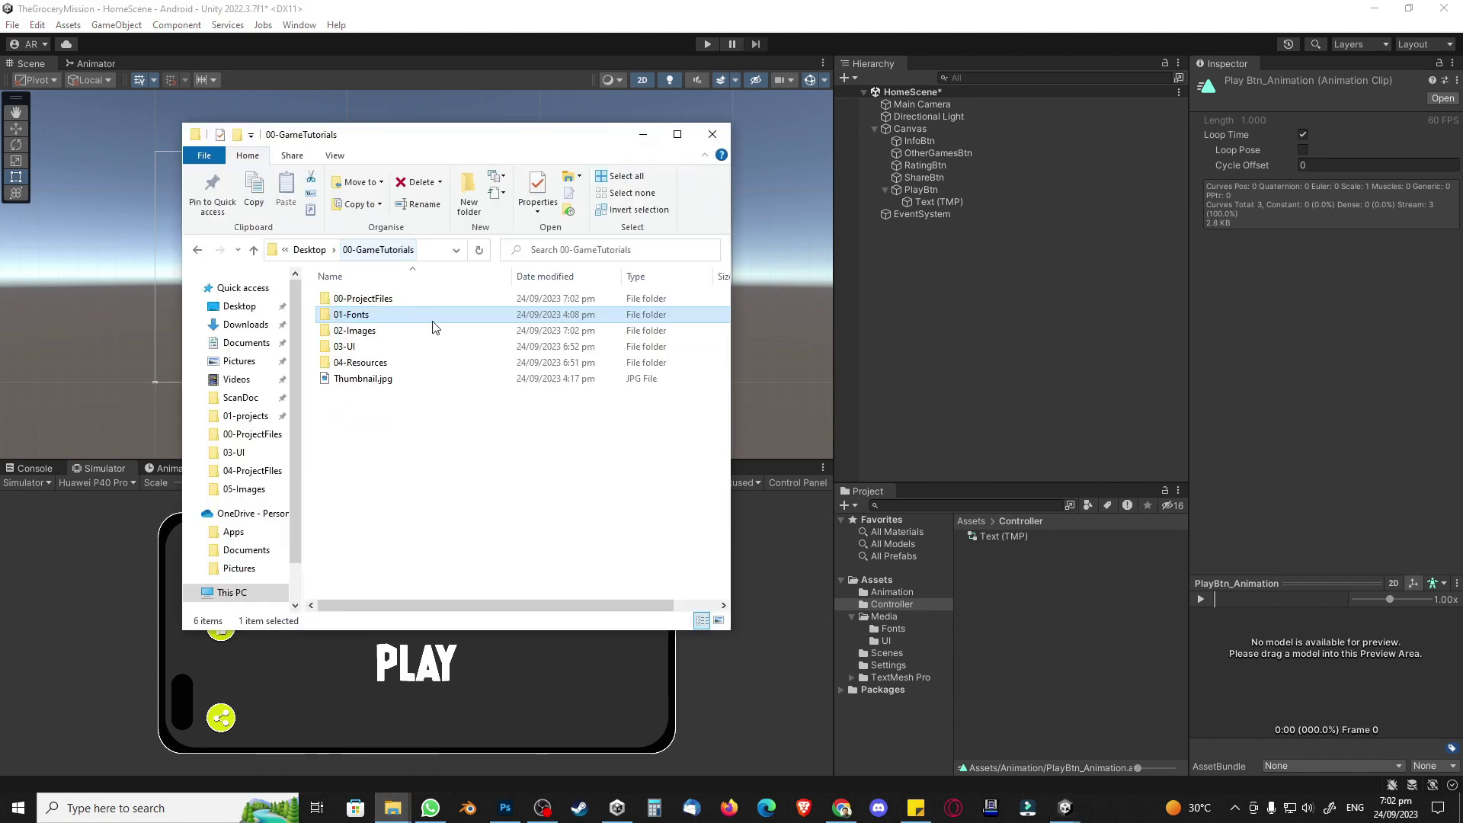
{"action": "double_click", "coordinate": [357, 330]}
Step: Return to Unity and create a folder named Images inside Assets > Media
{"action": "left_click", "coordinate": [1032, 585]}
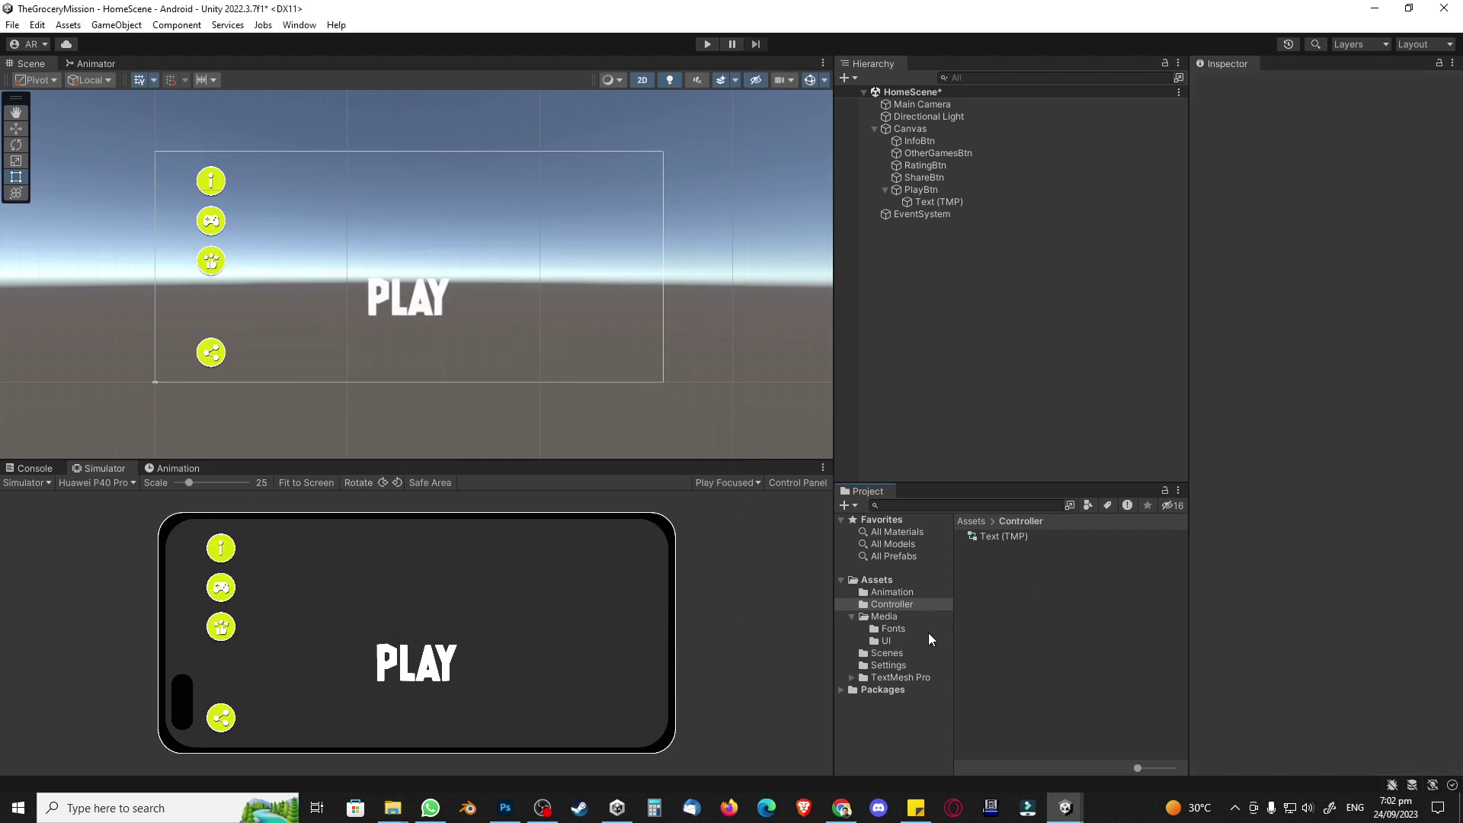
{"action": "left_click", "coordinate": [899, 617]}
{"action": "right_click", "coordinate": [991, 571]}
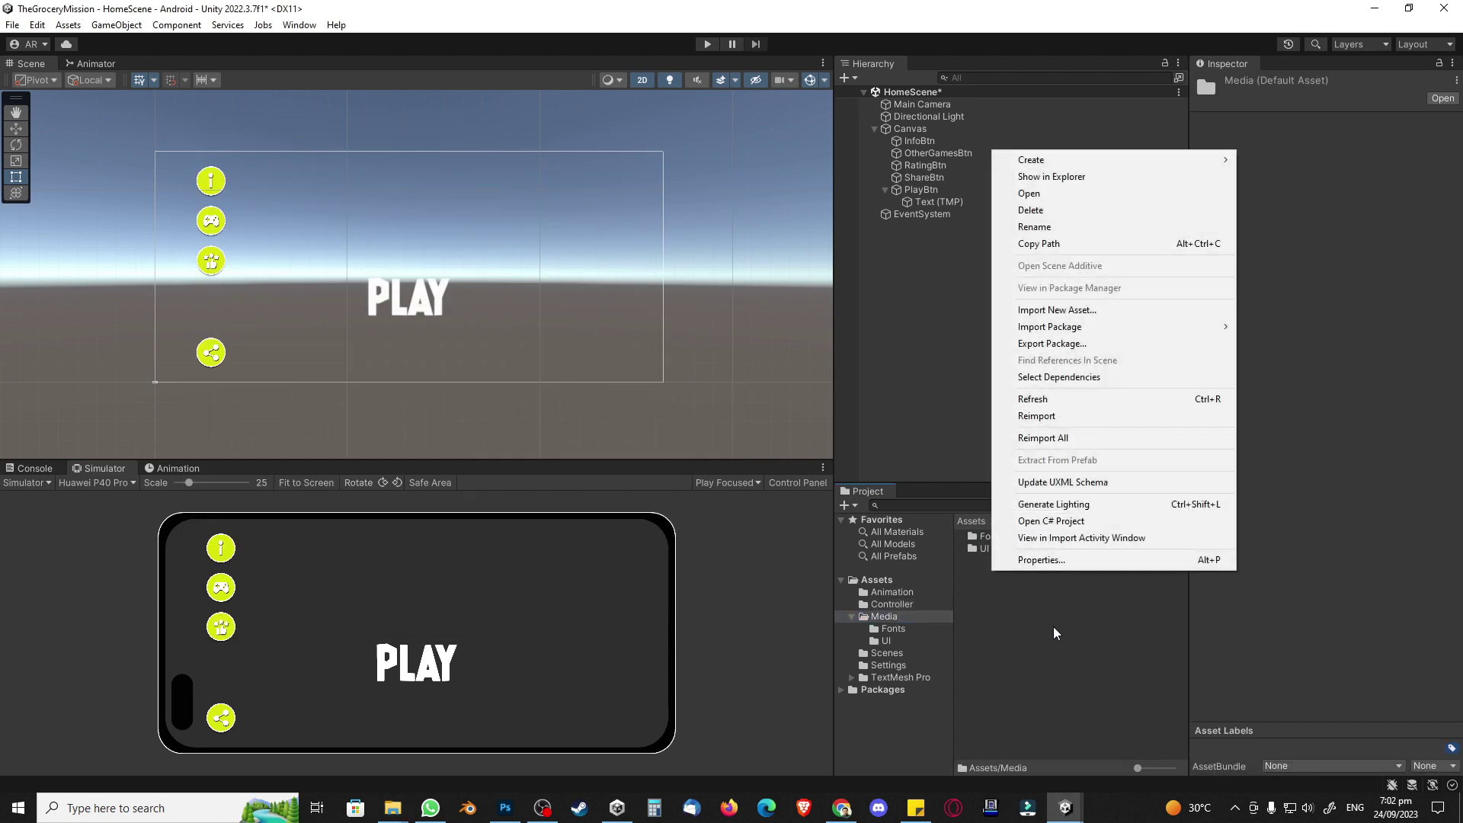
{"action": "mouse_move", "coordinate": [1105, 164]}
{"action": "left_click", "coordinate": [1294, 38]}
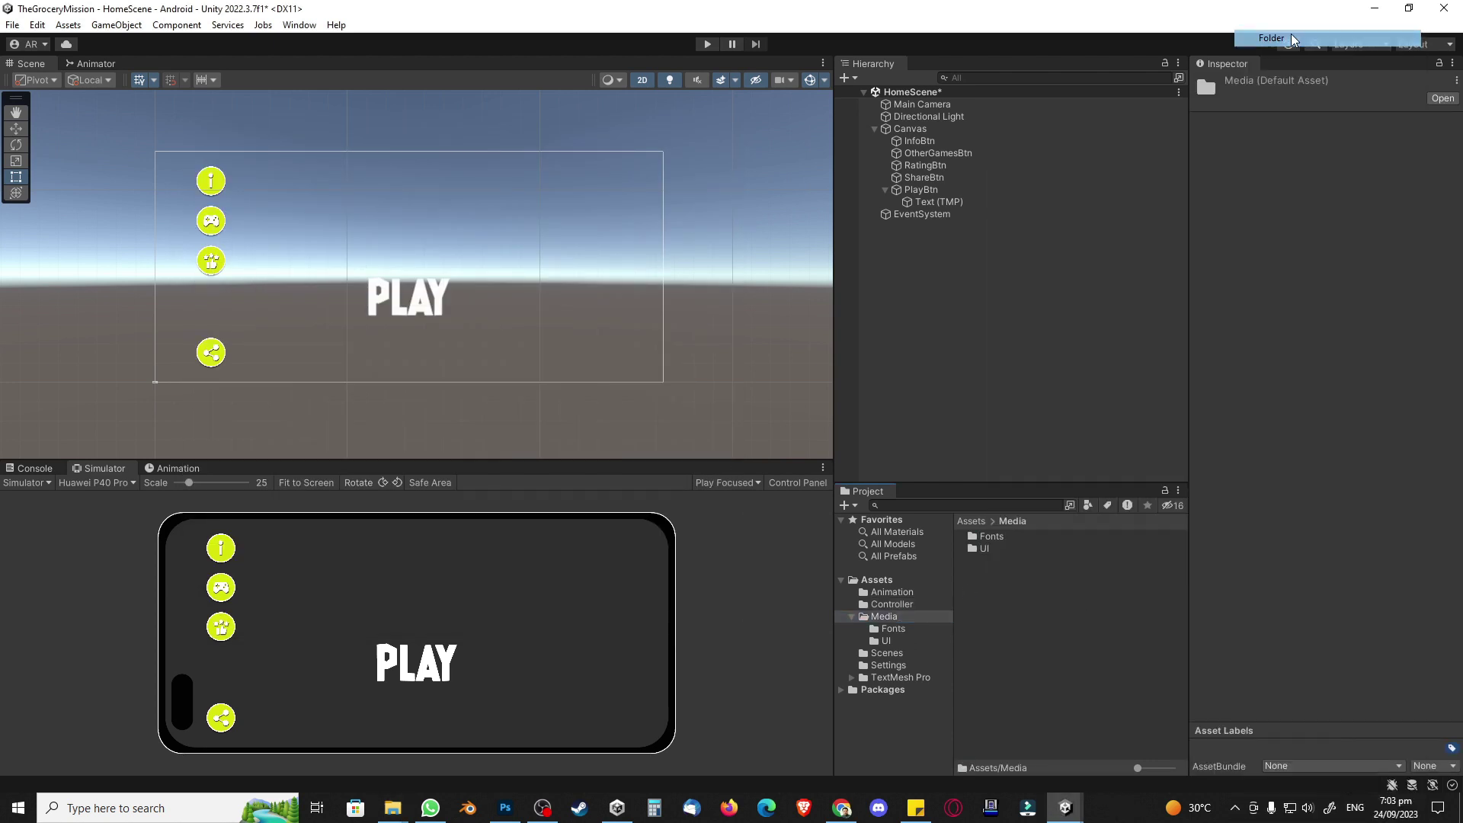
{"action": "type", "text": "Images"}
{"action": "key", "text": "Return"}
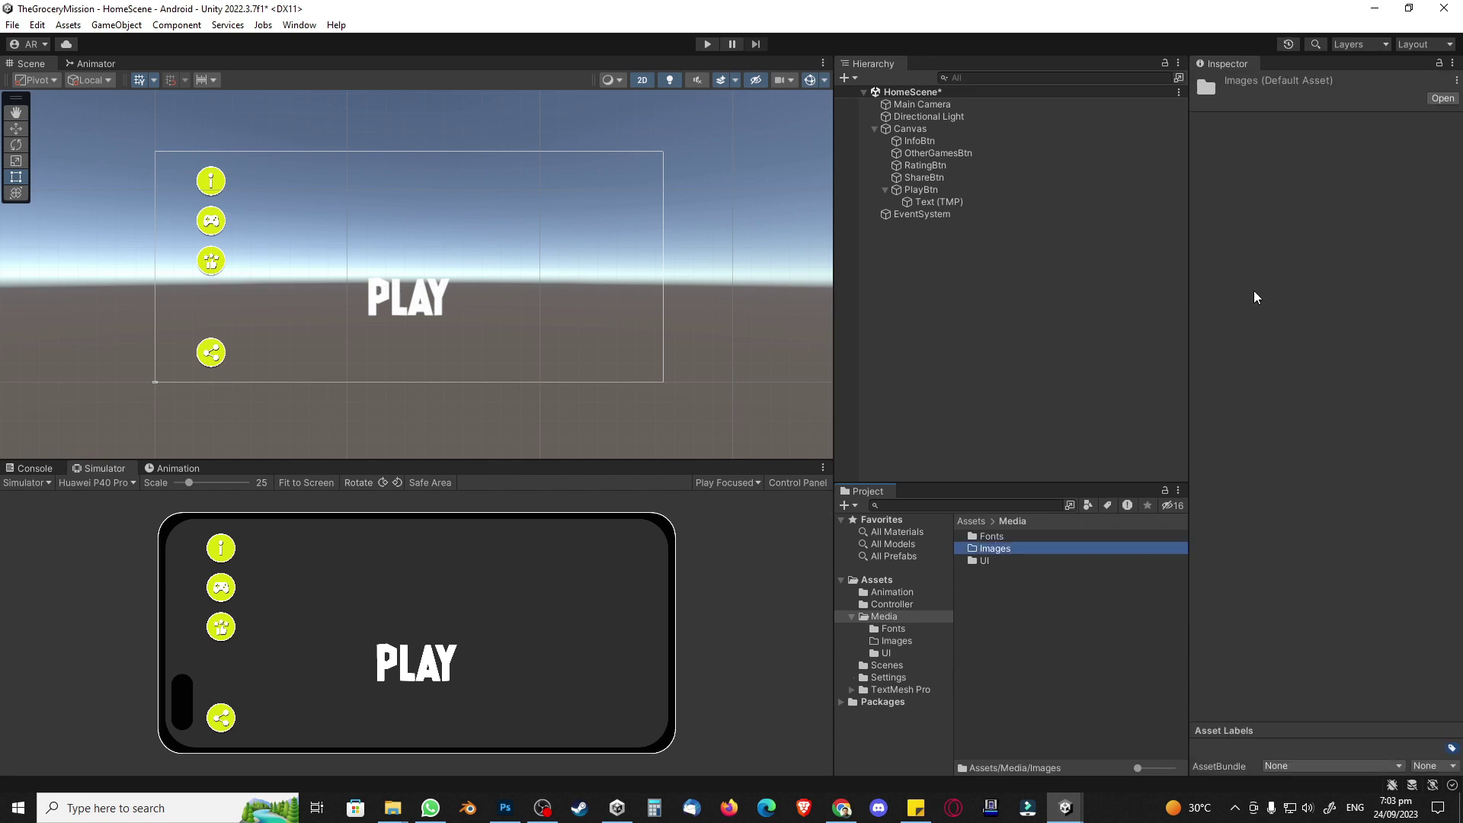
Step: Import 01-GameNameImage.png from the 02-Images folder in File Explorer into the project's Assets > Media > Images folder
{"action": "double_click", "coordinate": [1013, 549]}
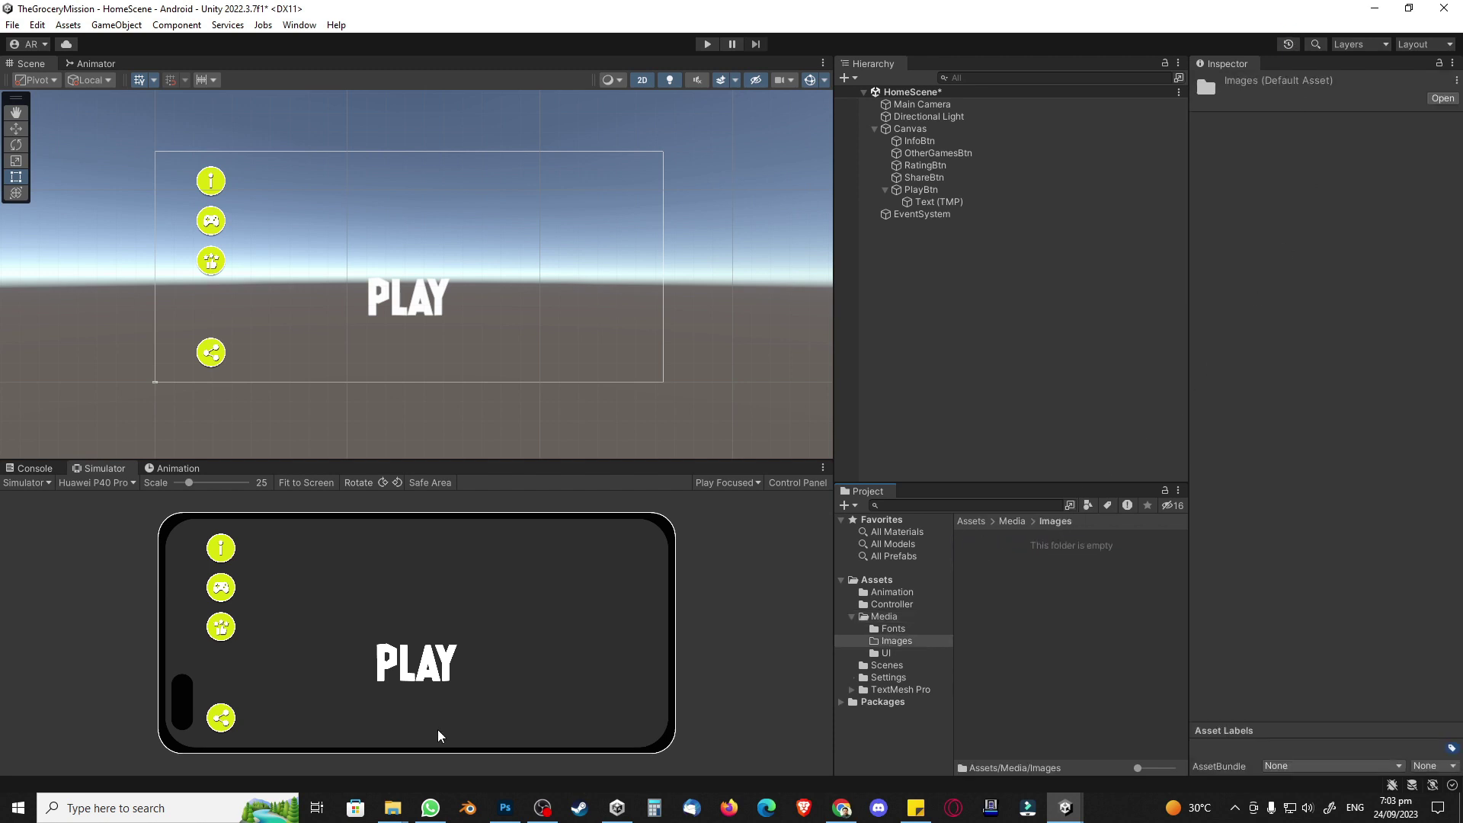
{"action": "mouse_move", "coordinate": [392, 808]}
{"action": "left_click", "coordinate": [341, 772]}
{"action": "left_click_drag", "start_coordinate": [357, 328], "coordinate": [1037, 633]}
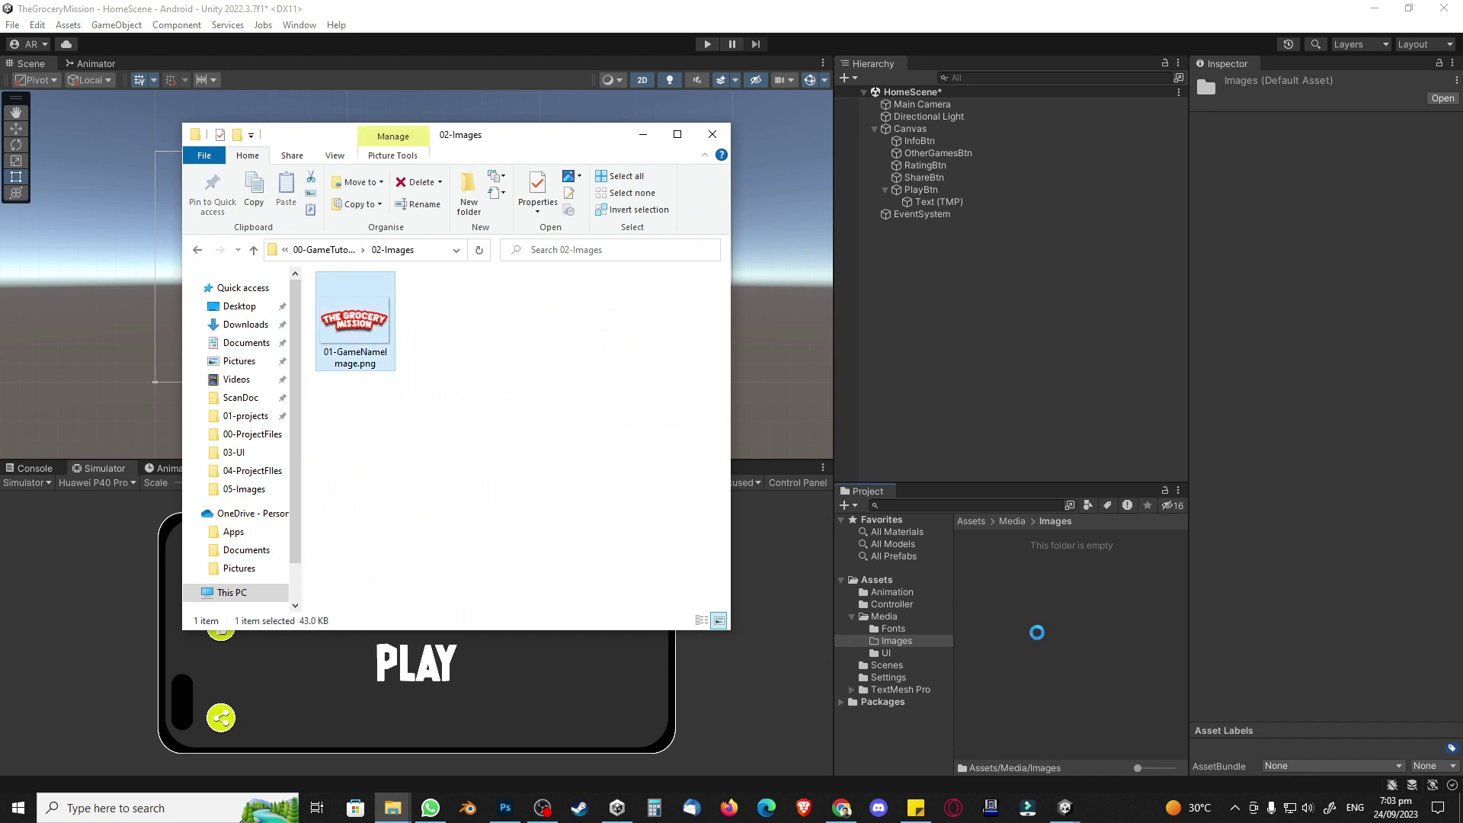
{"action": "left_click", "coordinate": [1038, 633]}
Step: Set the texture type of 01-GameNameImage to Sprite (2D and UI) and apply the import settings
{"action": "left_click", "coordinate": [1034, 537]}
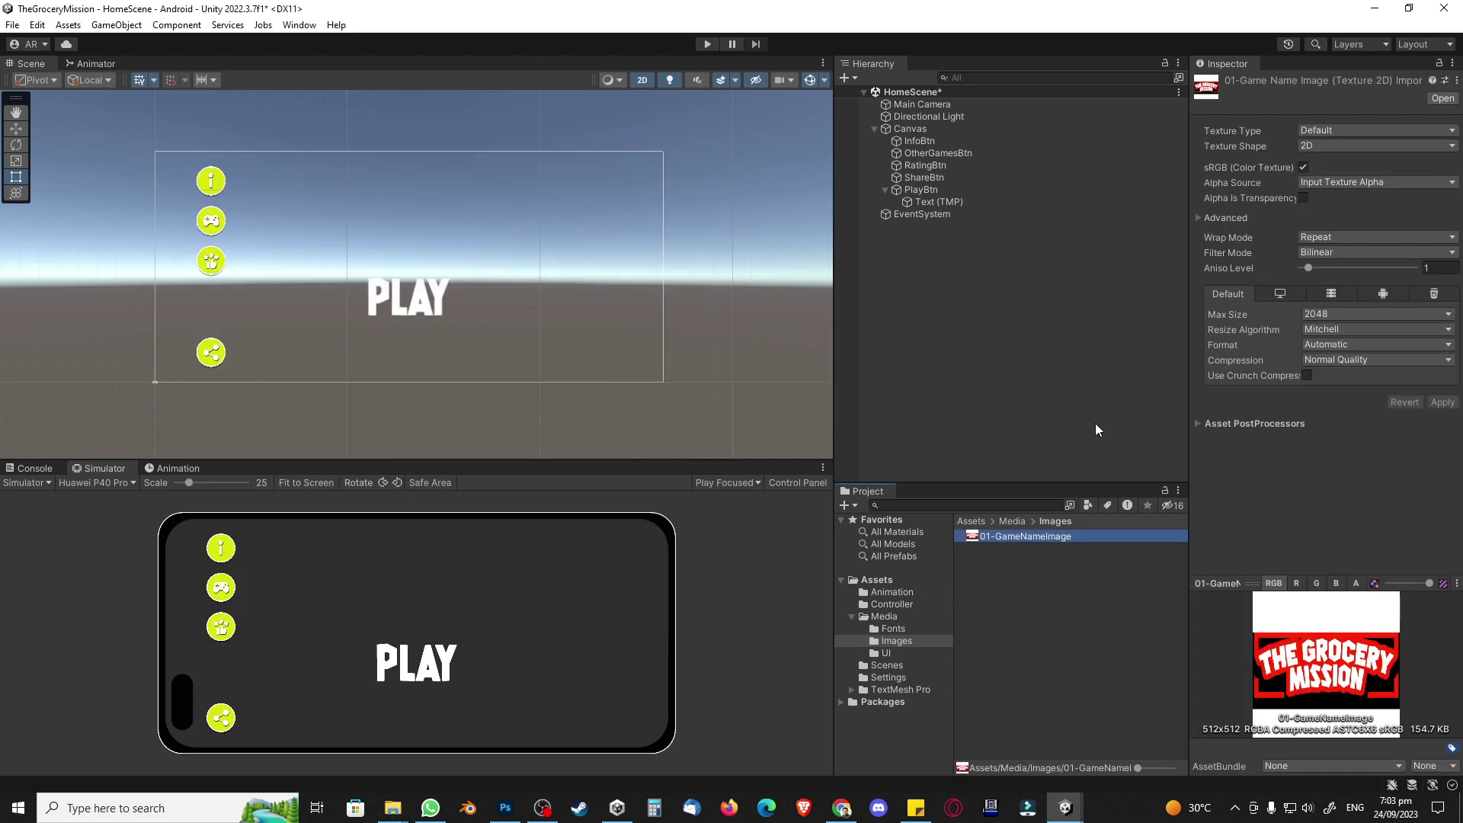
{"action": "left_click", "coordinate": [1328, 145]}
{"action": "left_click", "coordinate": [1370, 128]}
{"action": "left_click", "coordinate": [1374, 196]}
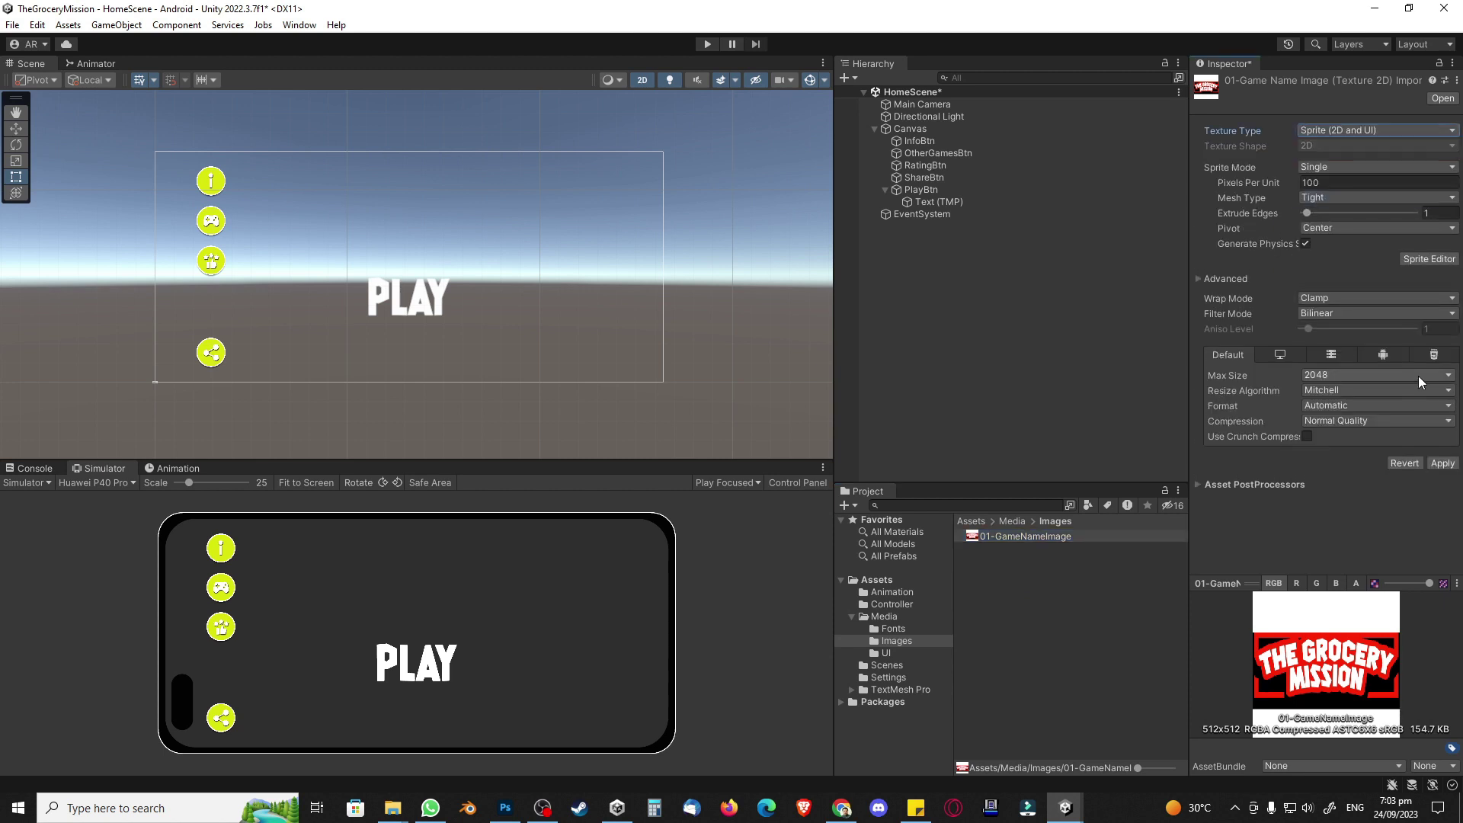
{"action": "left_click", "coordinate": [1443, 463]}
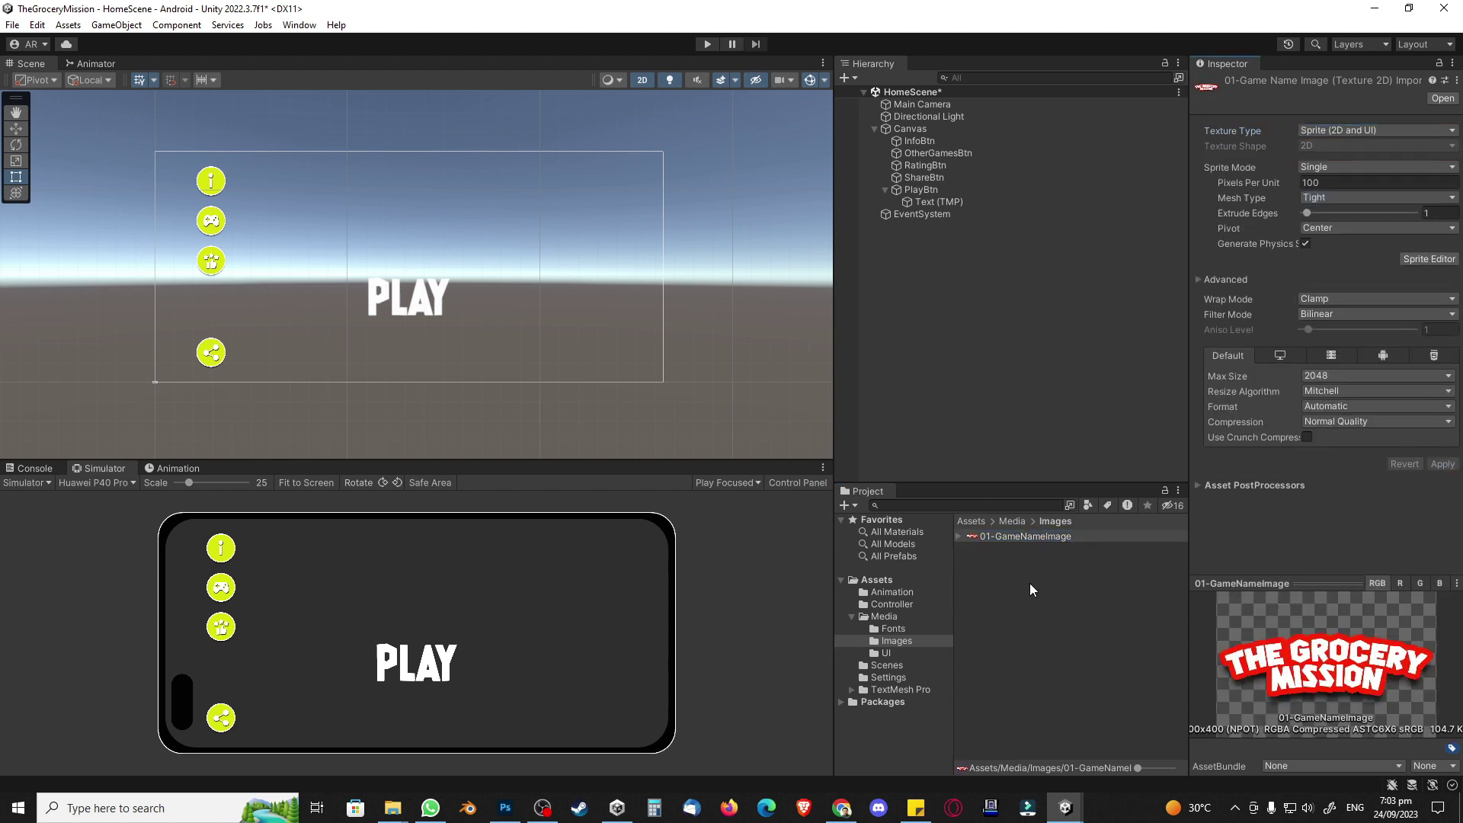
{"action": "left_click", "coordinate": [1005, 570]}
{"action": "left_click", "coordinate": [1000, 538]}
{"action": "left_click", "coordinate": [986, 350]}
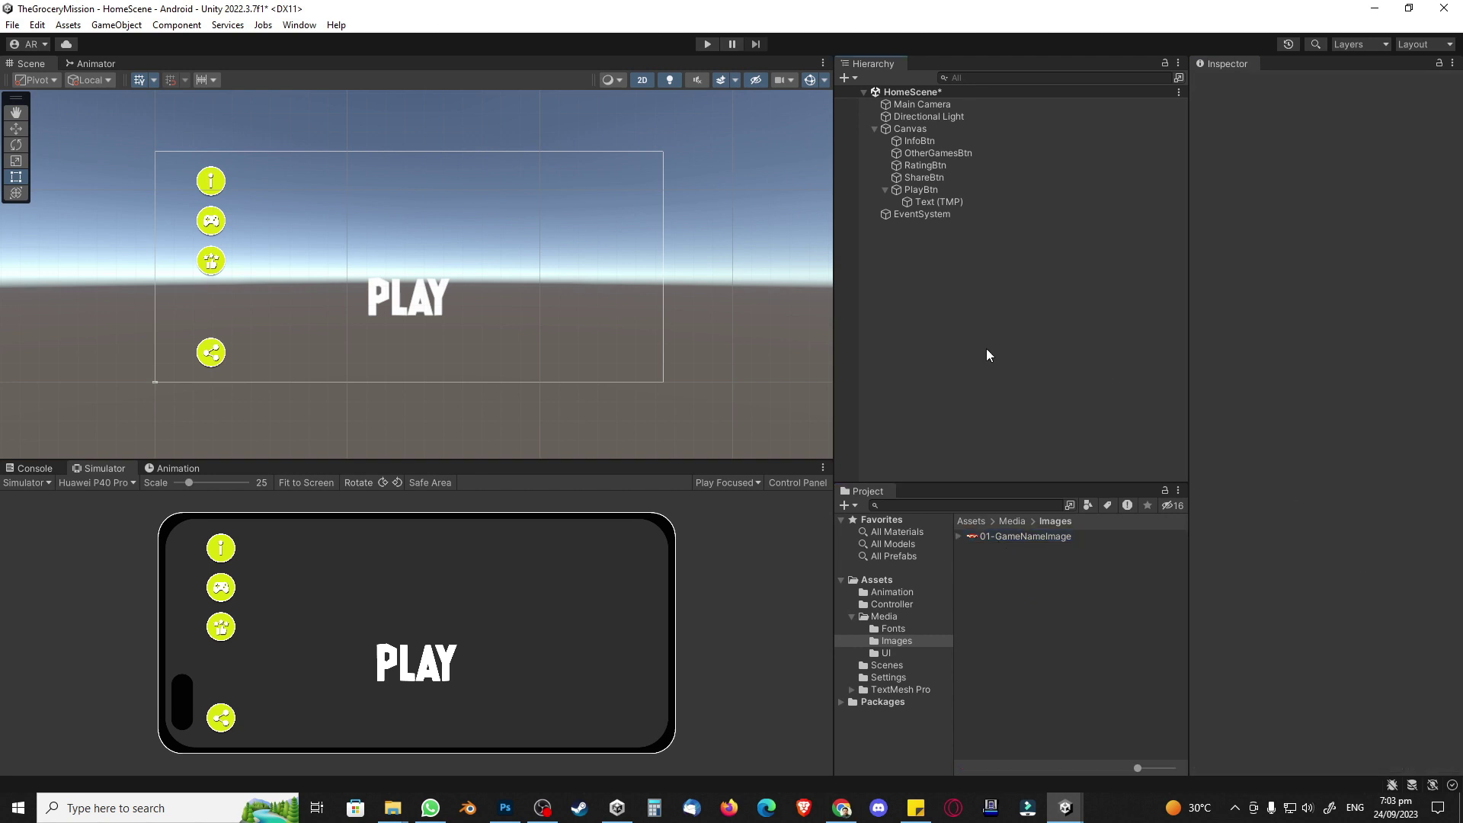
Step: Add a Raw Image named GameName to the Canvas and make it the Canvas's first child, above InfoBtn
{"action": "right_click", "coordinate": [912, 128]}
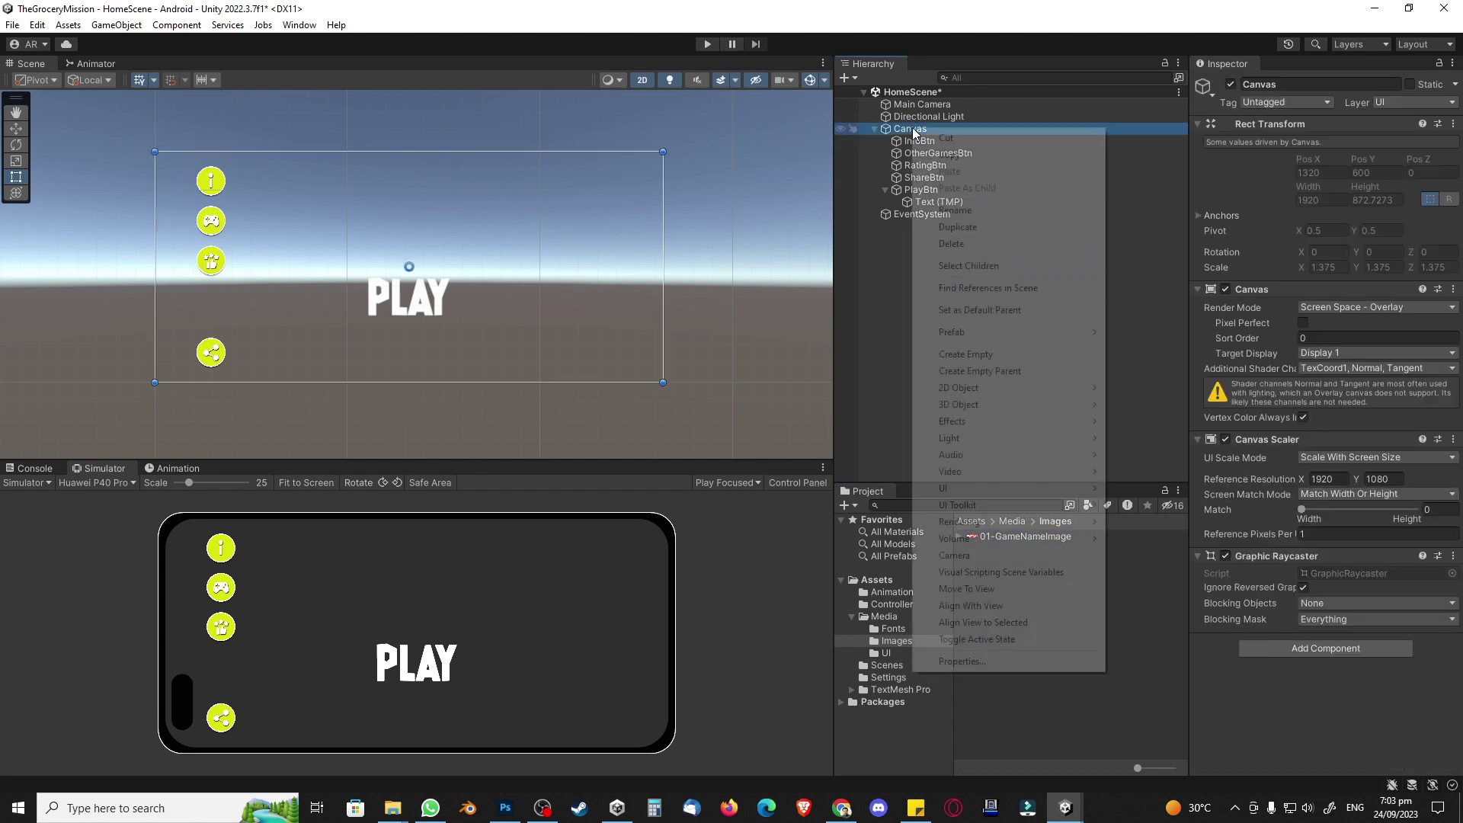
{"action": "mouse_move", "coordinate": [1012, 488]}
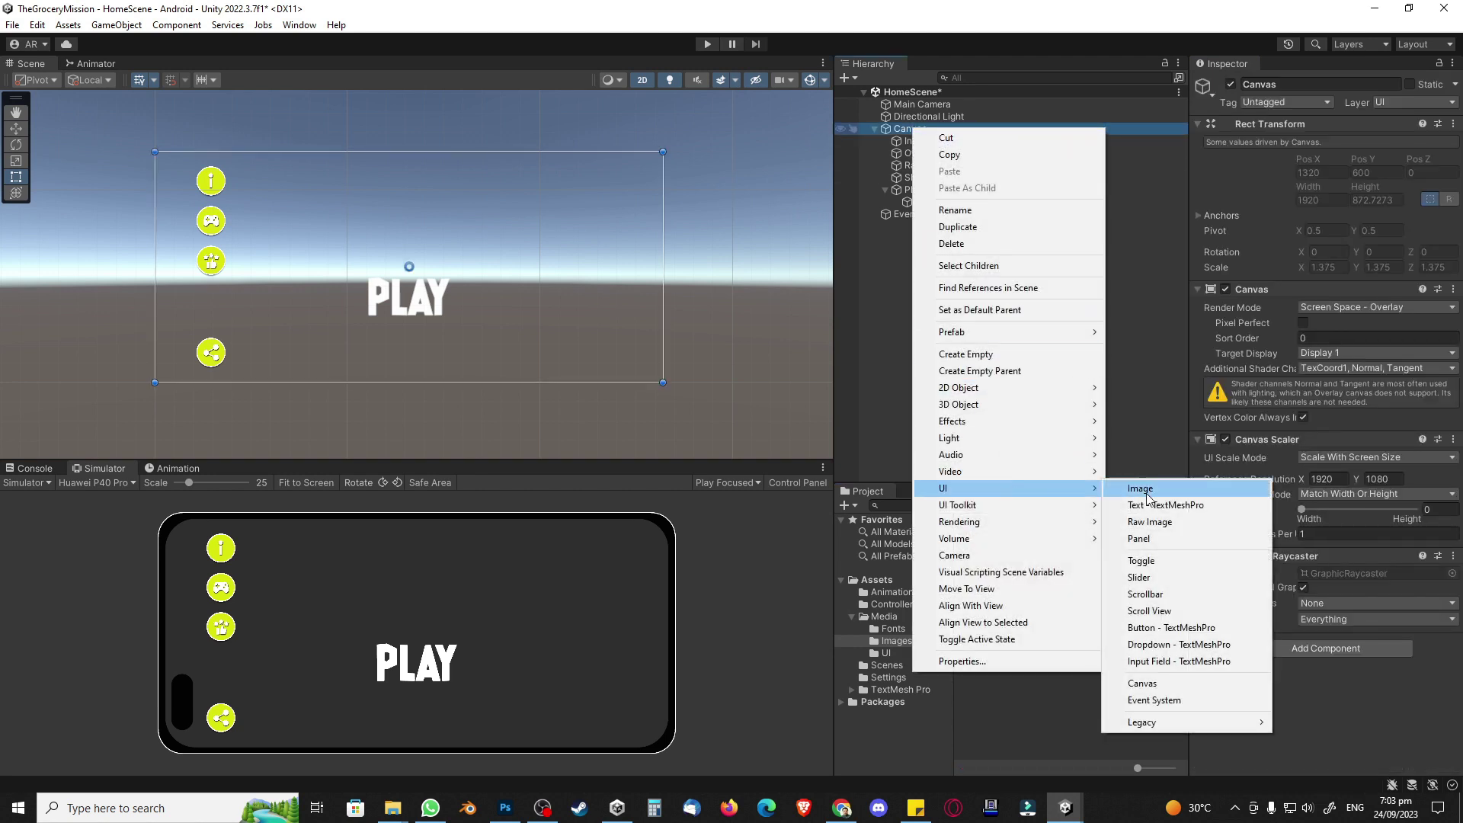
{"action": "left_click", "coordinate": [1174, 522]}
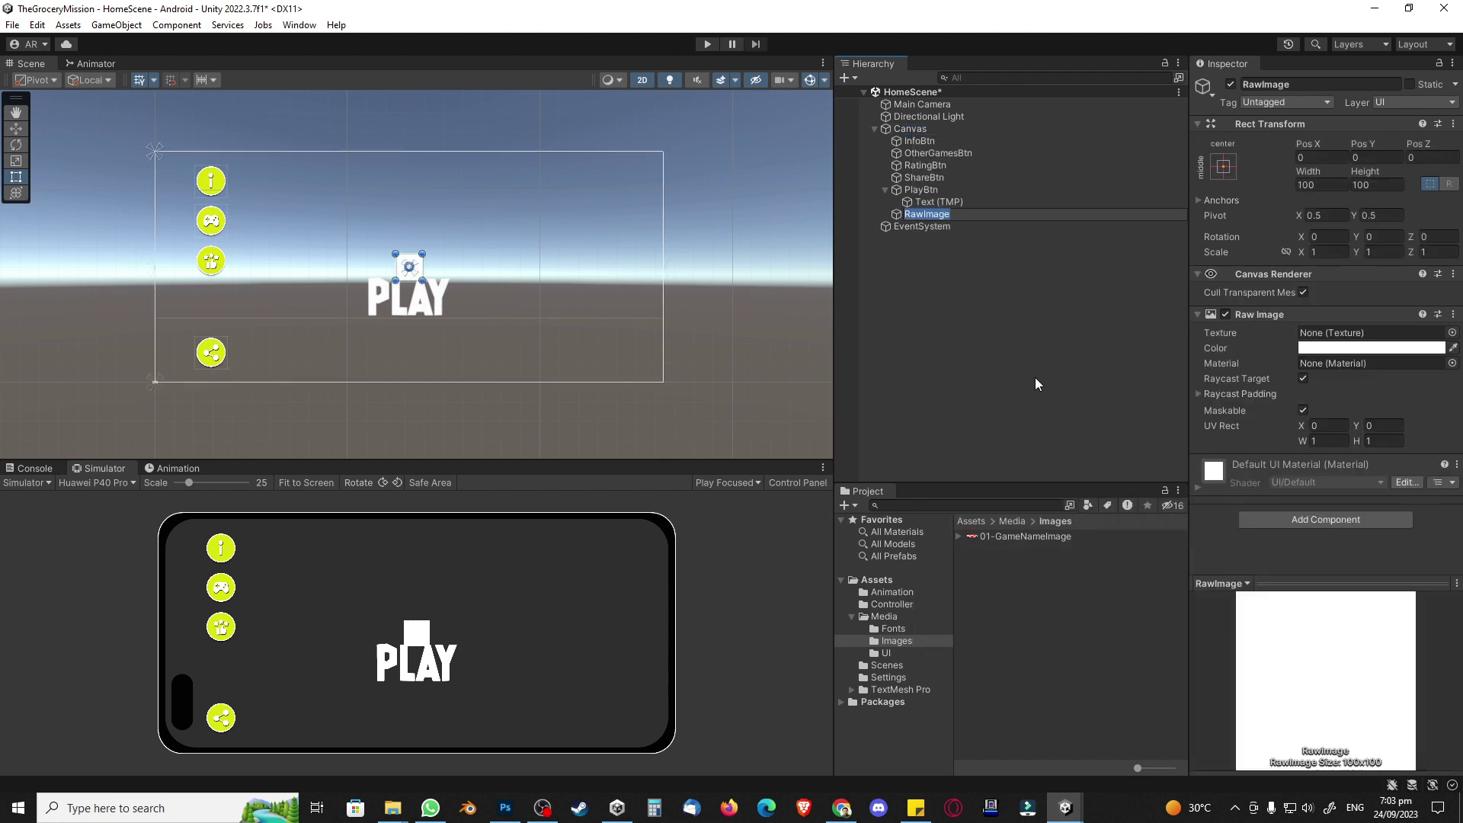
{"action": "type", "text": "GameName"}
{"action": "key", "text": "Return"}
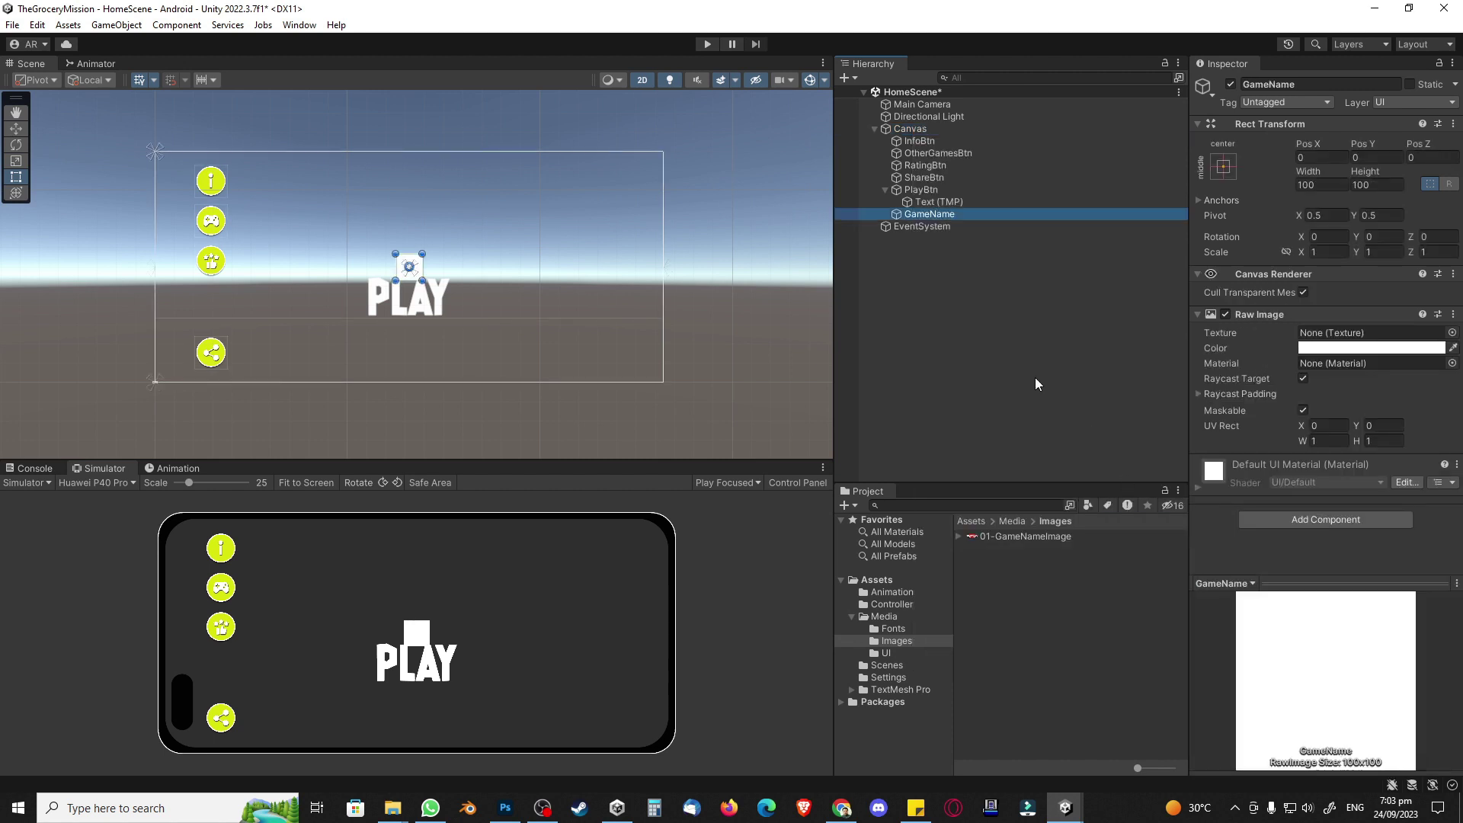
{"action": "left_click_drag", "start_coordinate": [933, 217], "coordinate": [931, 138]}
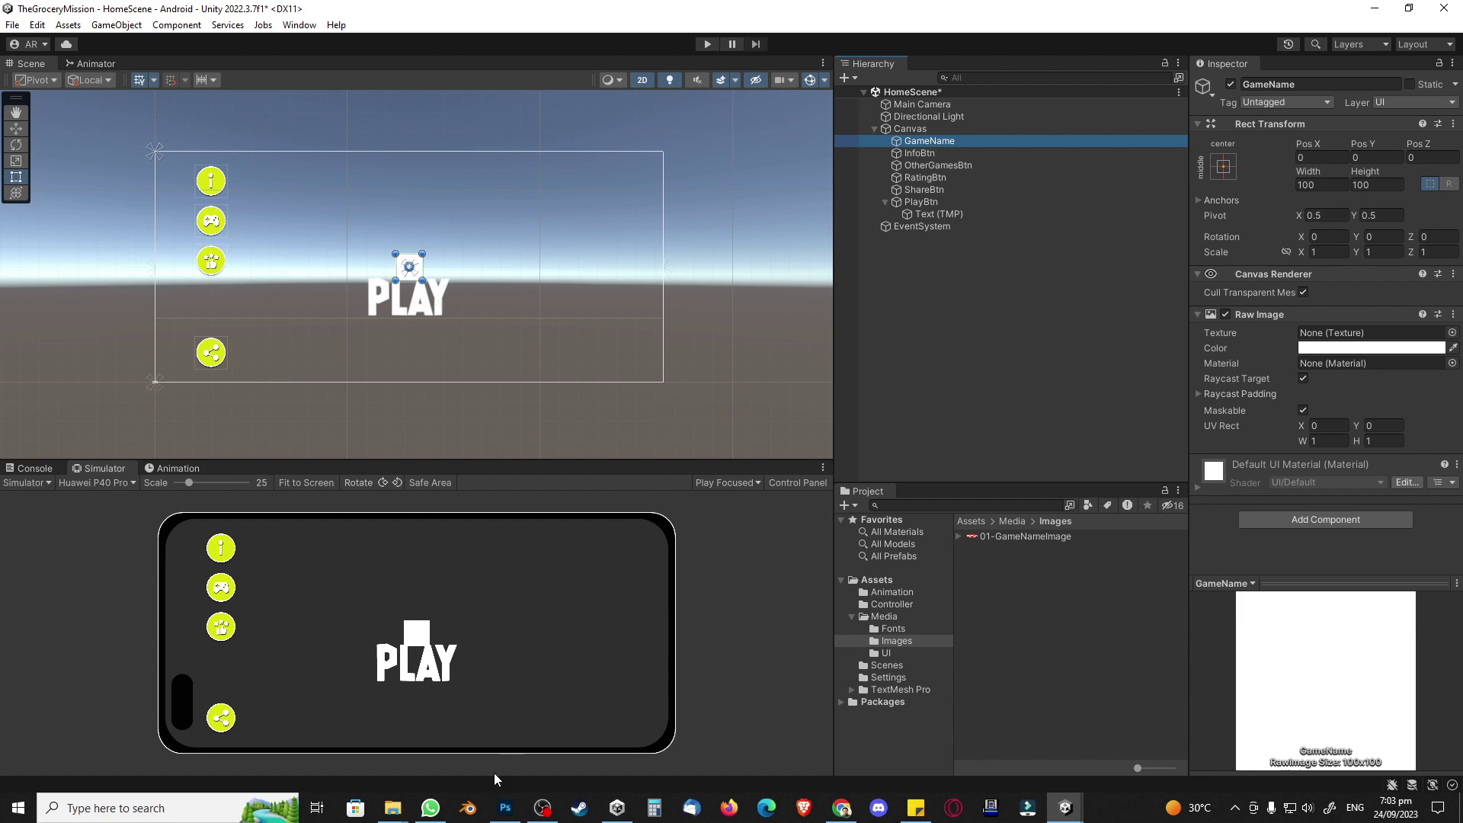
Step: Switch to Photoshop, close the 02-GameName.psd document and return to TheGroceryMission project in Unity
{"action": "left_click", "coordinate": [505, 808]}
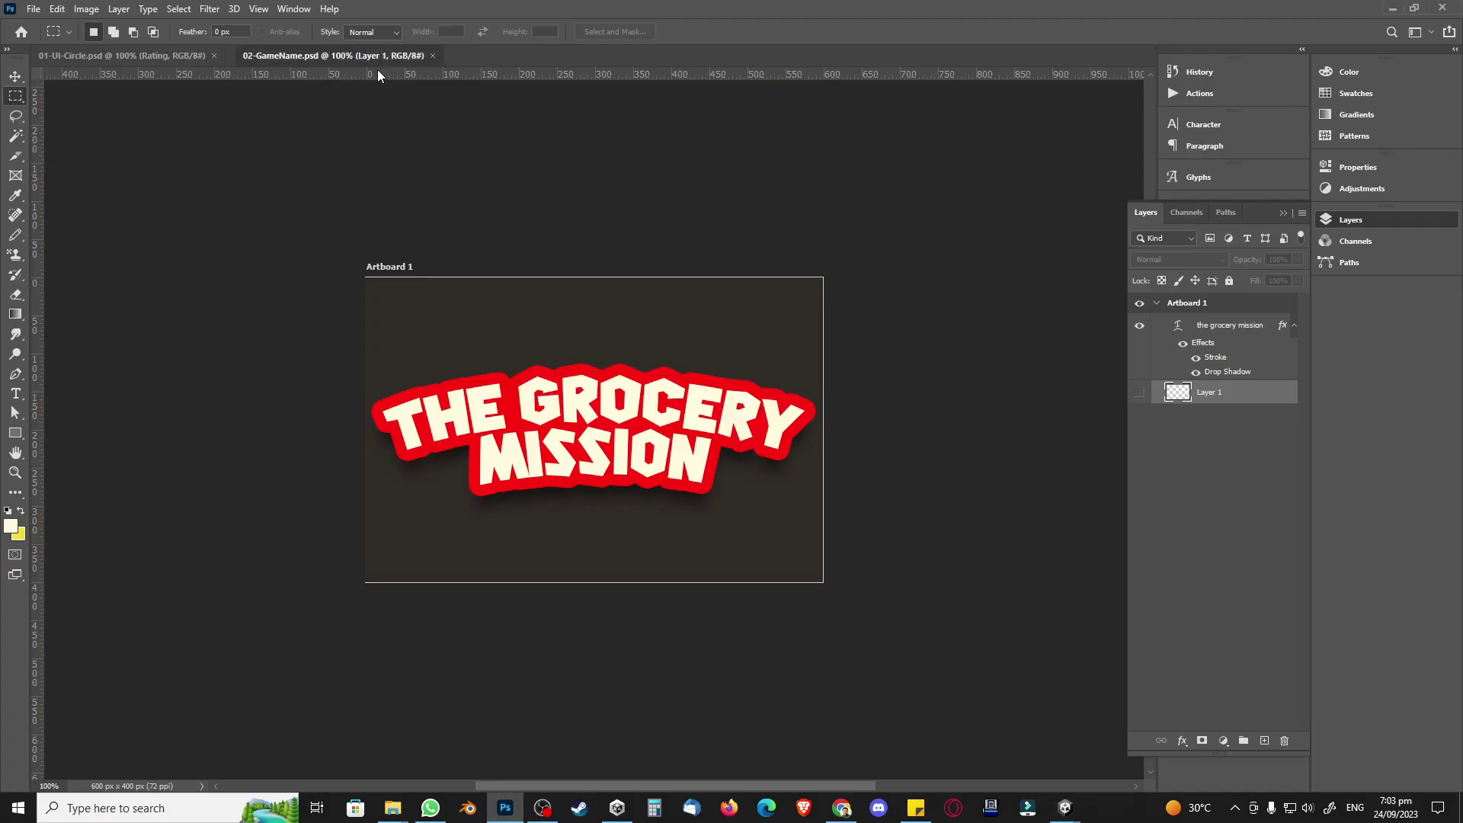
{"action": "left_click_drag", "start_coordinate": [358, 55], "coordinate": [551, 108]}
{"action": "right_click", "coordinate": [563, 111]}
{"action": "left_click", "coordinate": [607, 134]}
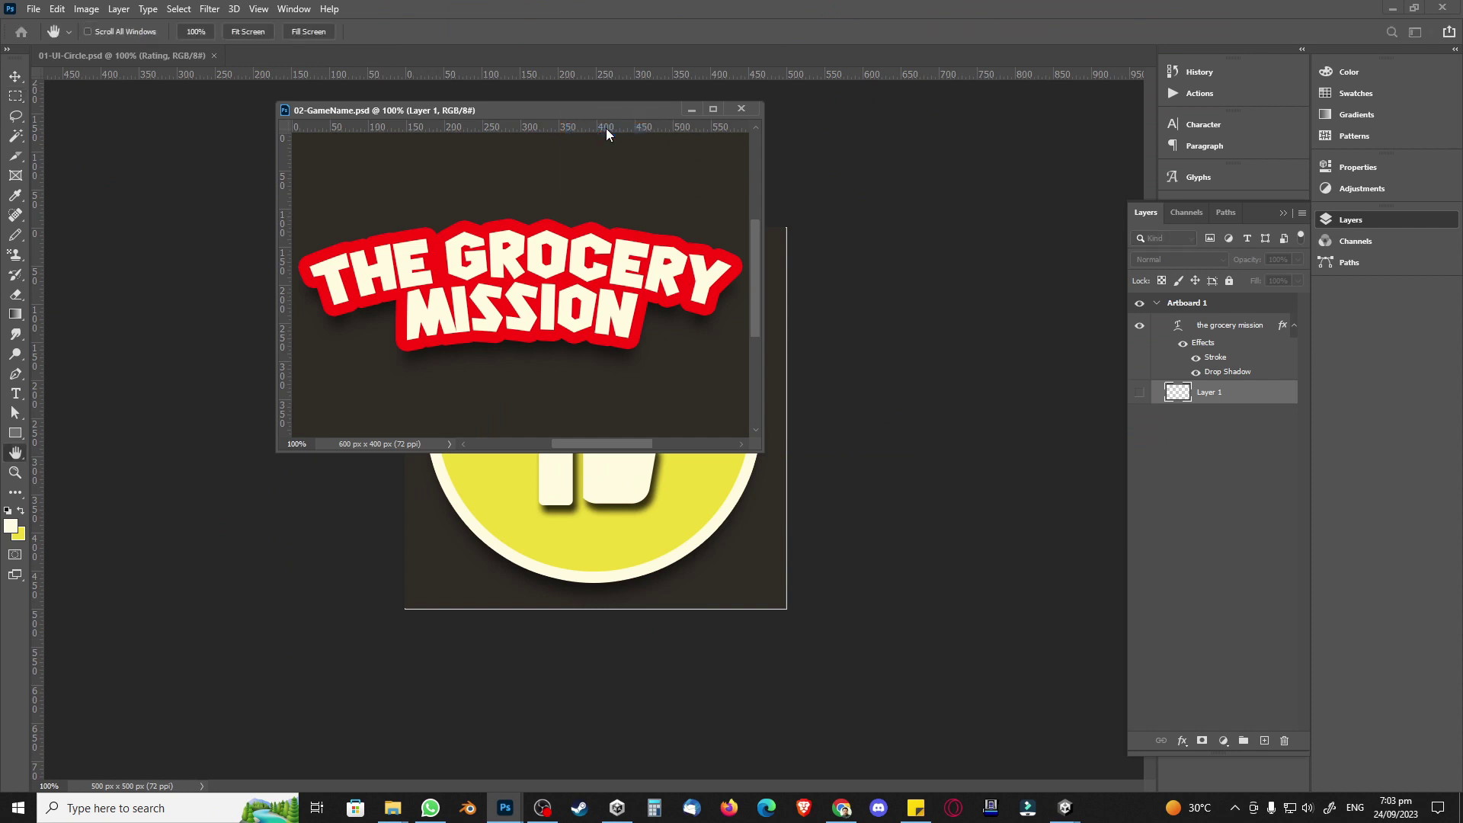
{"action": "key", "text": "m"}
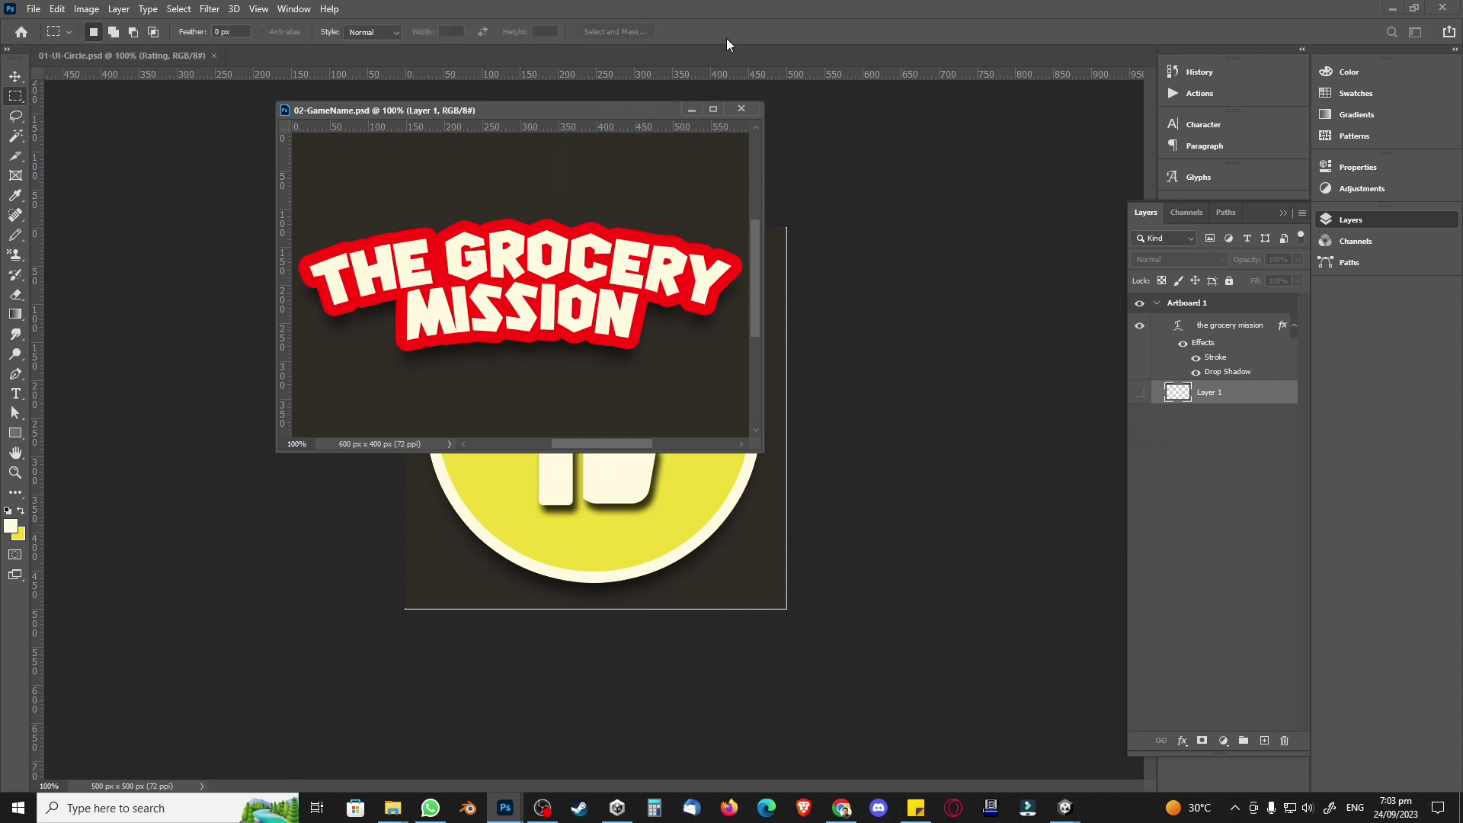
{"action": "left_click", "coordinate": [748, 109]}
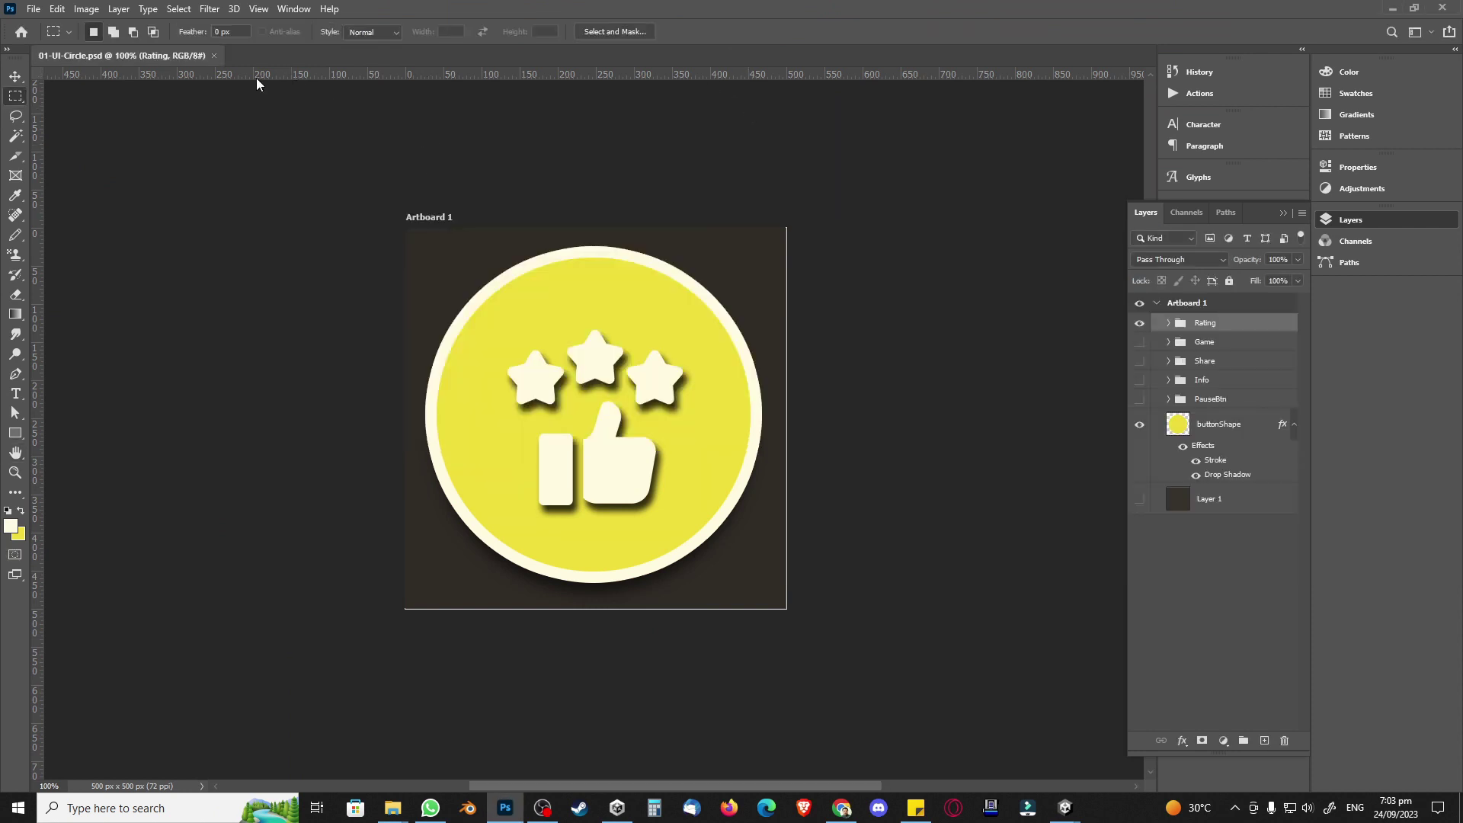
{"action": "mouse_move", "coordinate": [1064, 808]}
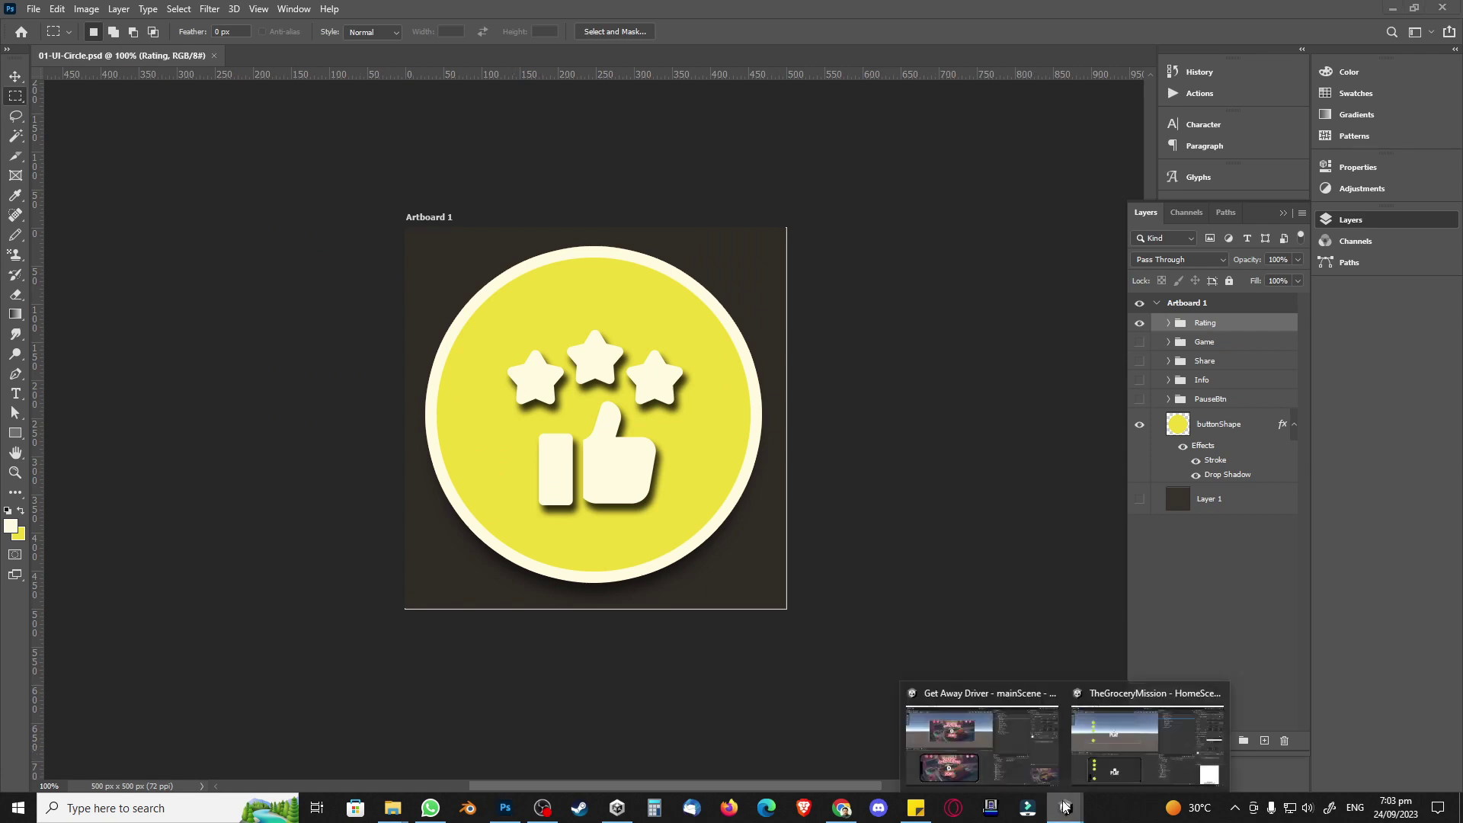
{"action": "left_click", "coordinate": [1017, 706]}
Step: Set the GameName raw image's width to 600 and height to 400
{"action": "left_click", "coordinate": [1311, 185]}
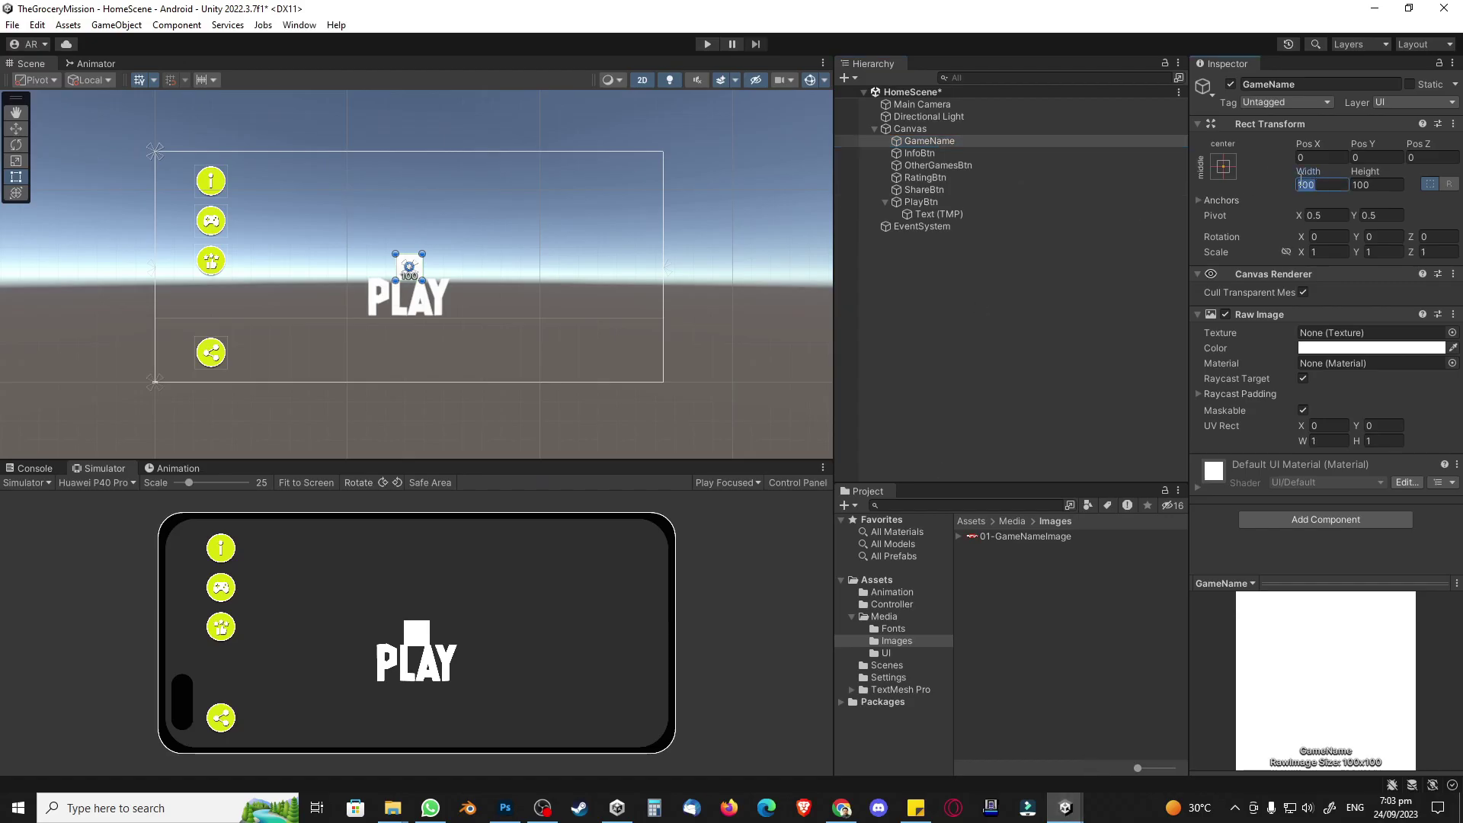
{"action": "type", "text": "600"}
{"action": "key", "text": "Tab"}
{"action": "type", "text": "400"}
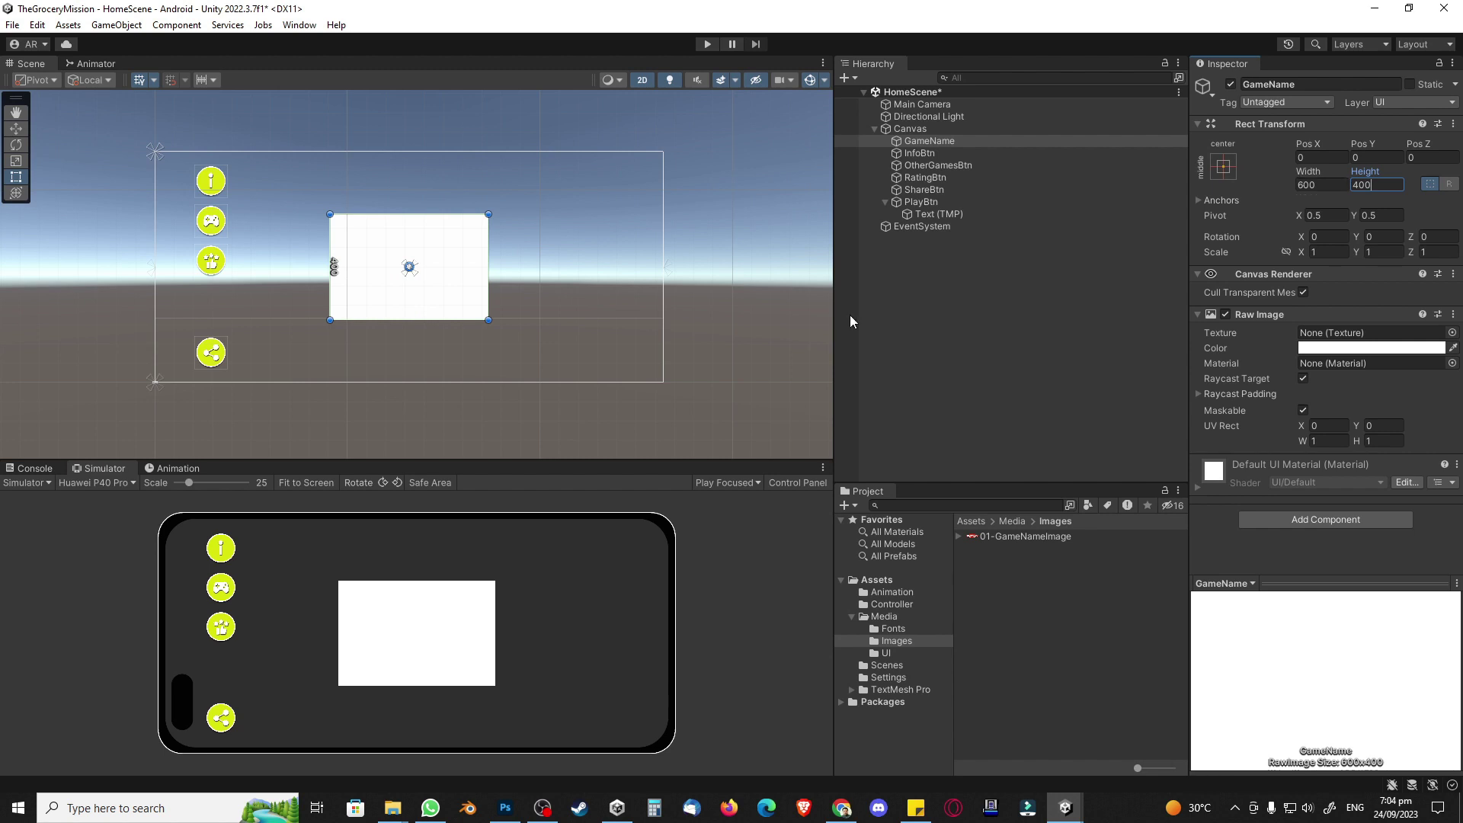
{"action": "left_click", "coordinate": [977, 237]}
Step: Assign 01-GameNameImage as the texture of the GameName raw image
{"action": "left_click", "coordinate": [928, 141]}
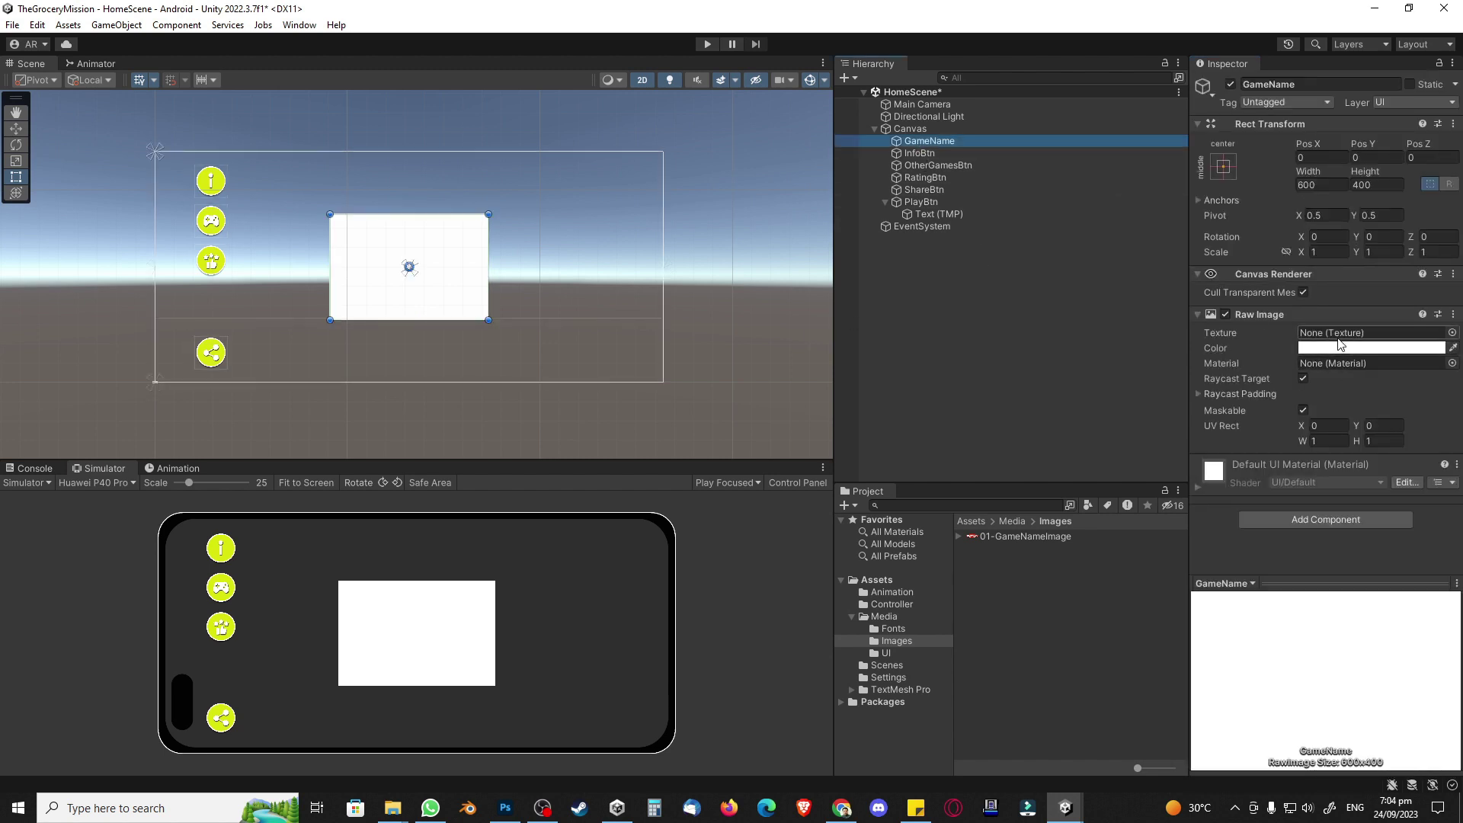
{"action": "left_click_drag", "start_coordinate": [1023, 537], "coordinate": [1324, 338]}
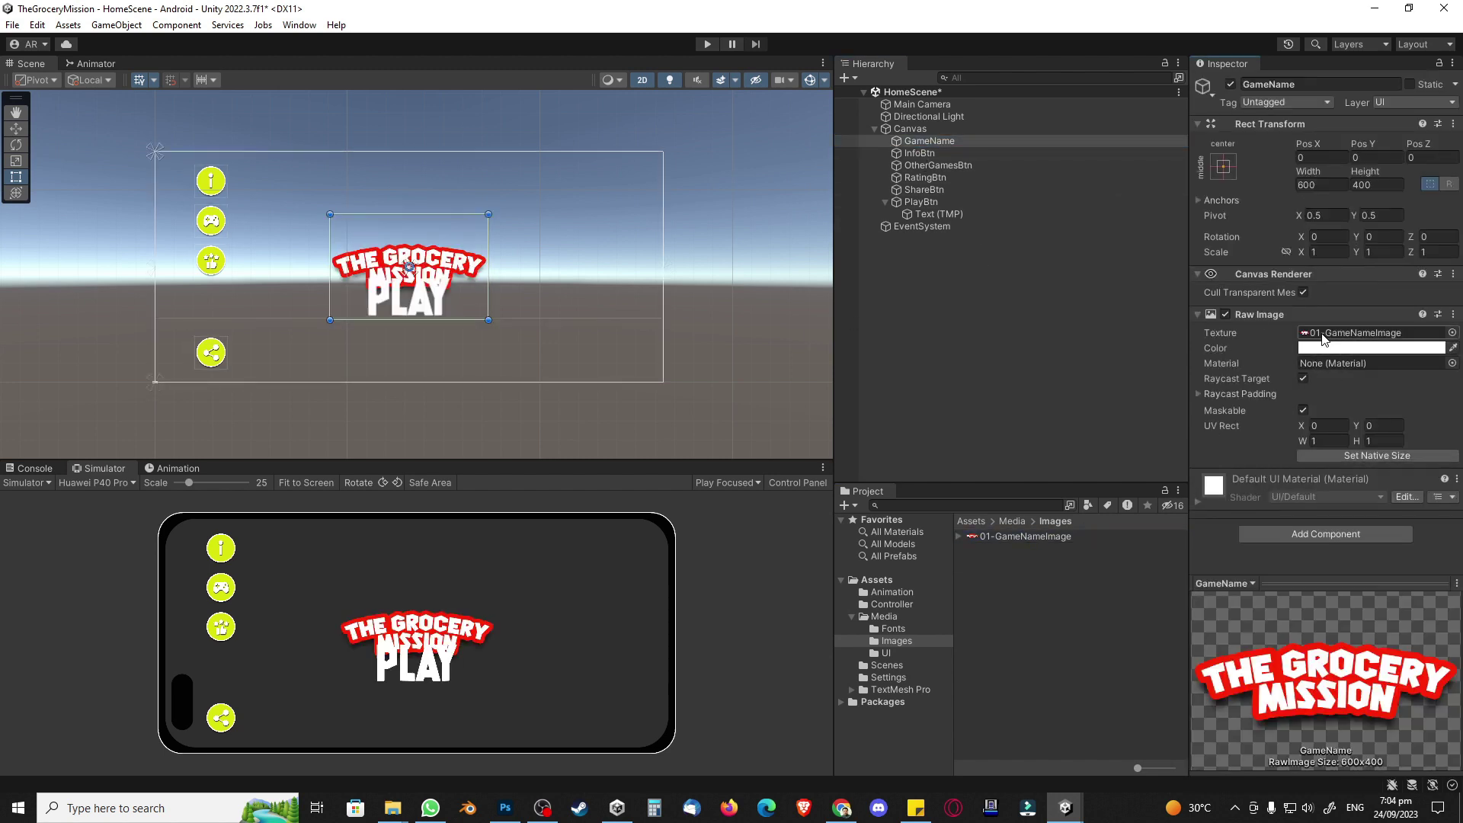
{"action": "left_click", "coordinate": [954, 336]}
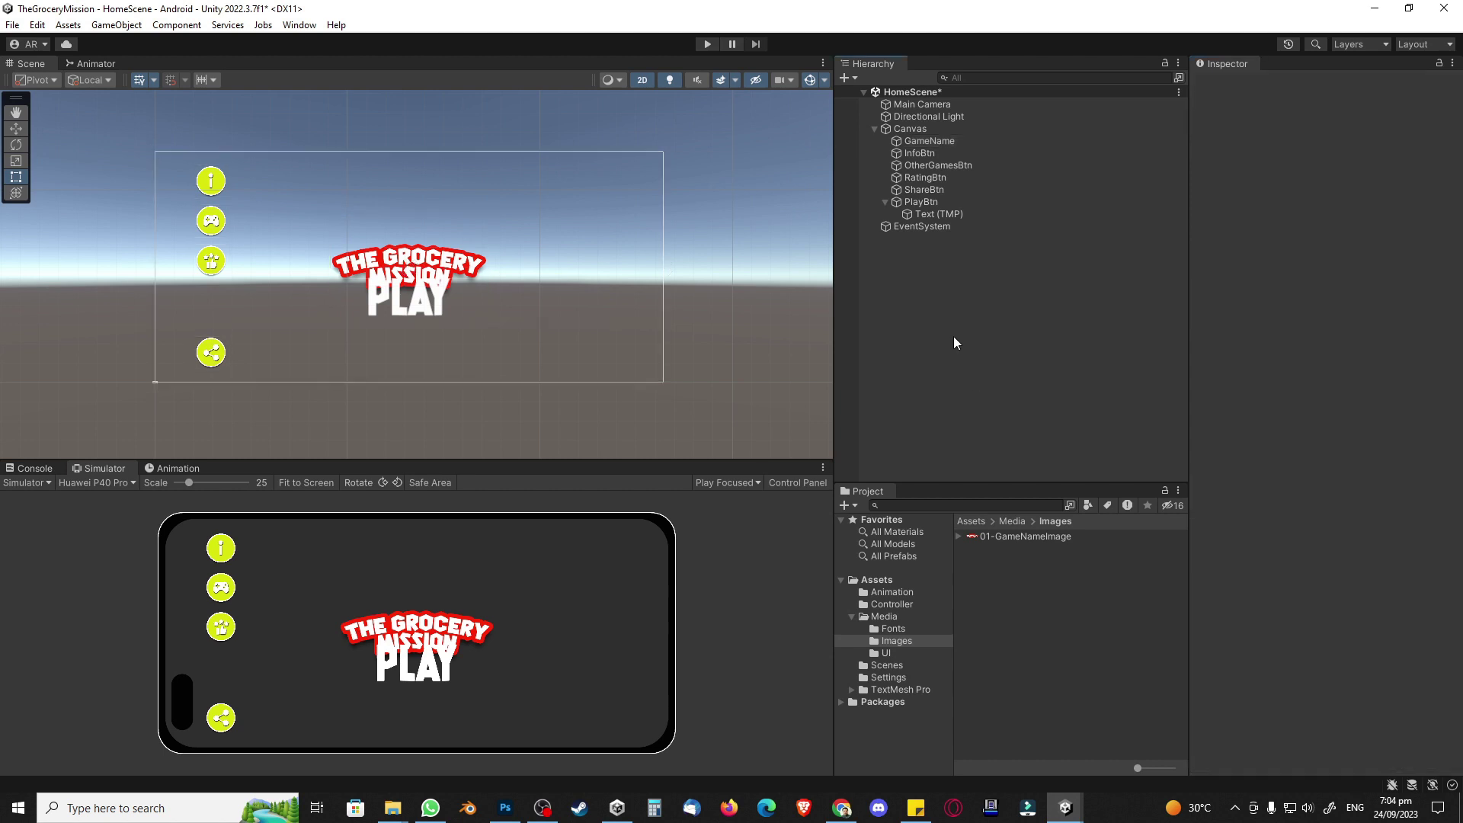
Step: Anchor GameName to the top centre of the Canvas and set its pivot to match
{"action": "left_click", "coordinate": [944, 144]}
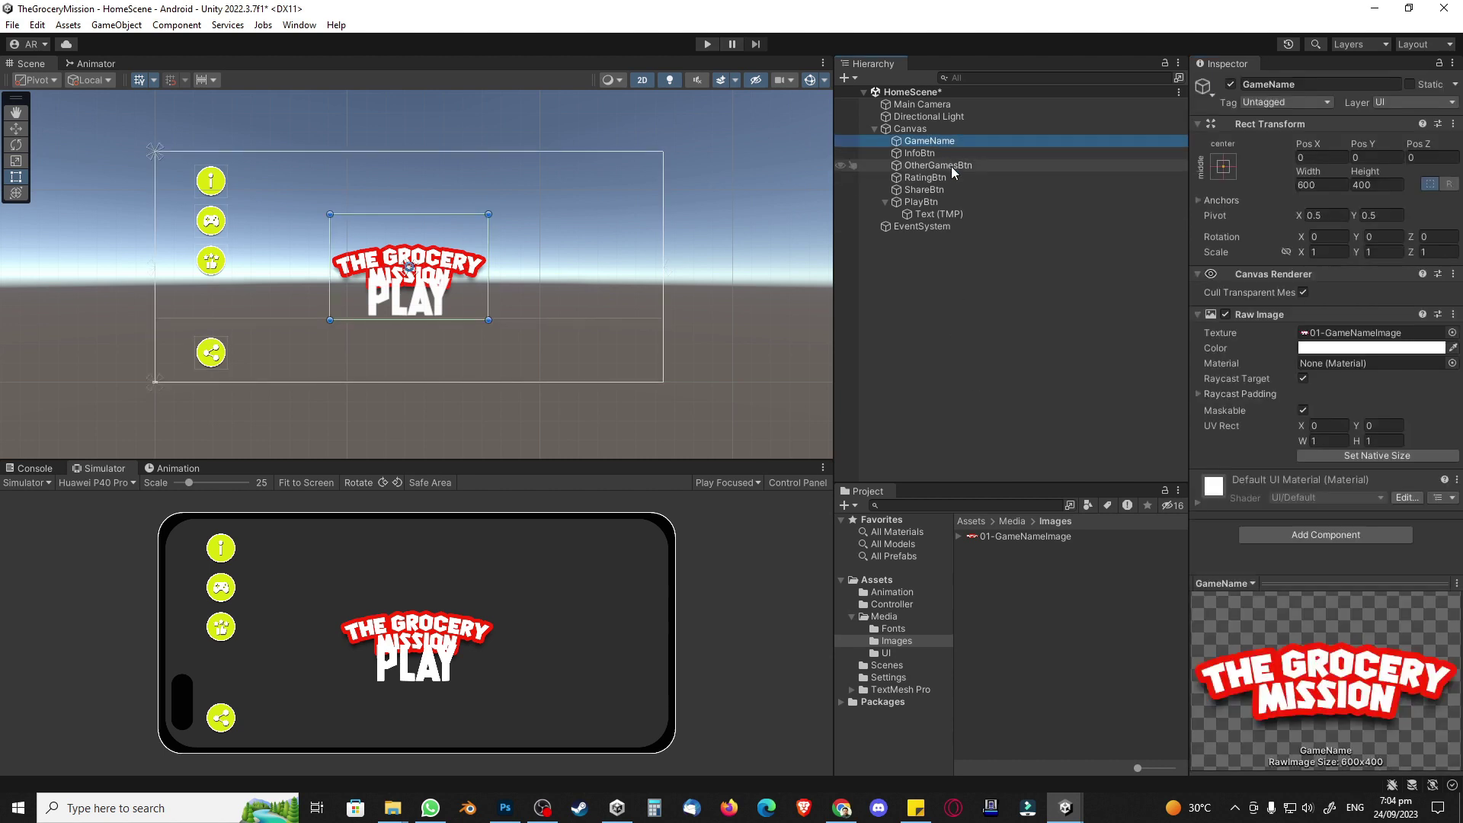
{"action": "left_click", "coordinate": [1223, 166]}
{"action": "left_click", "coordinate": [1311, 288], "text": "shift"}
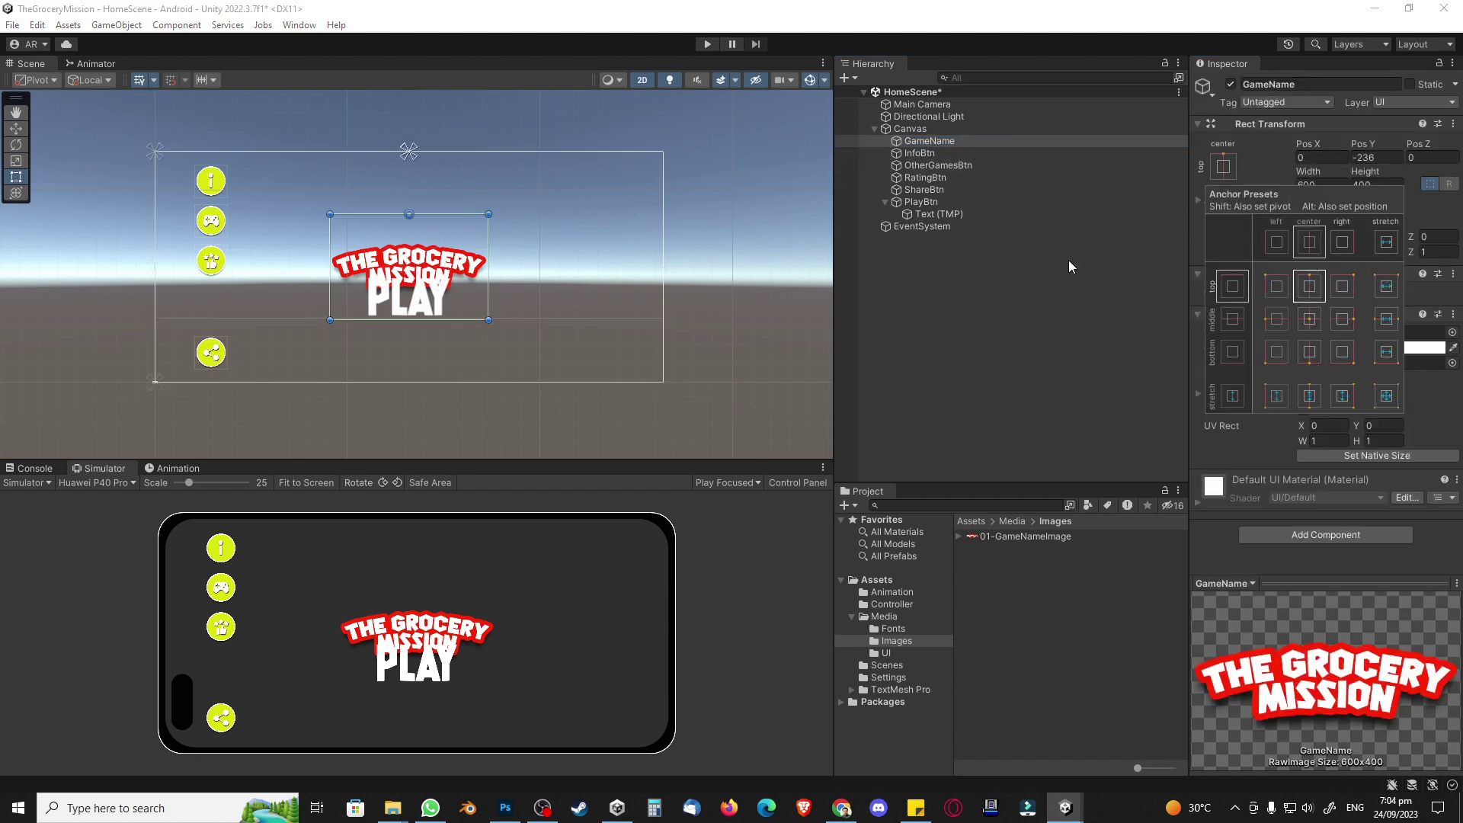
{"action": "left_click", "coordinate": [1067, 258]}
Step: Set GameName's Pos Y to 0 so the title image aligns with the Canvas's upper edge
{"action": "left_click", "coordinate": [954, 142]}
{"action": "left_click", "coordinate": [1373, 157]}
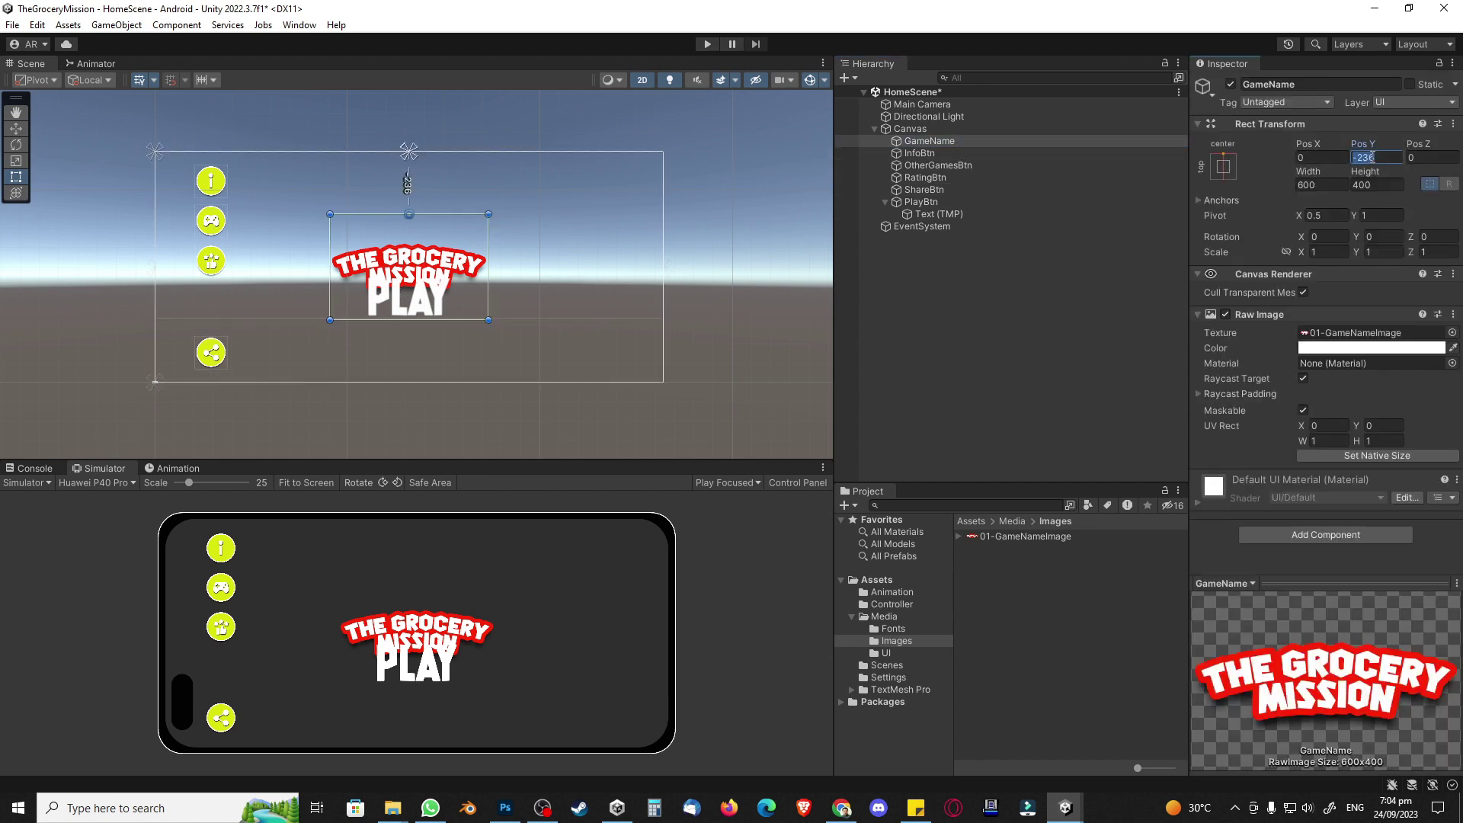
{"action": "type", "text": "0"}
{"action": "left_click", "coordinate": [977, 283]}
{"action": "left_click", "coordinate": [925, 142]}
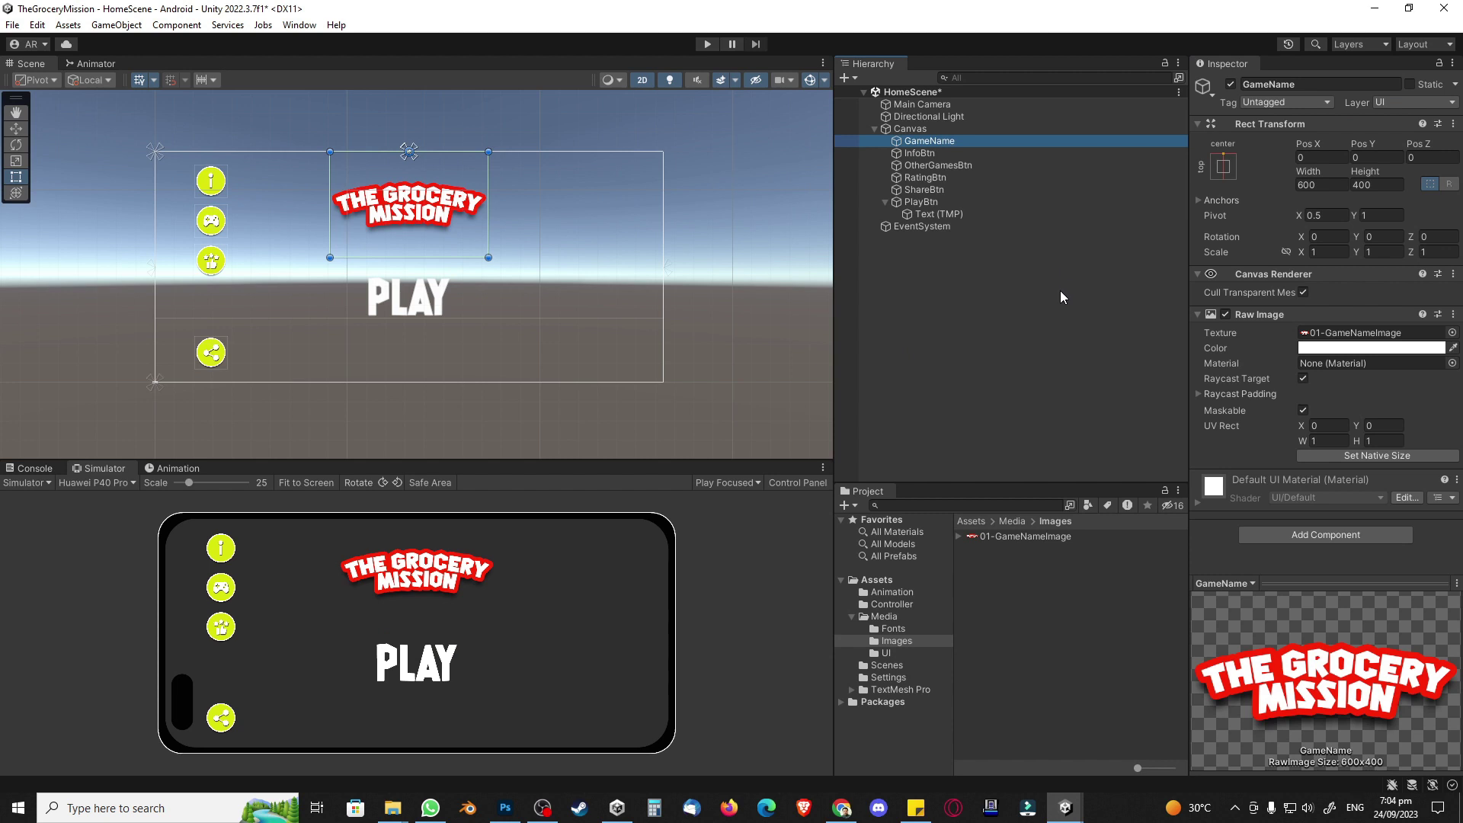
{"action": "left_click", "coordinate": [984, 349]}
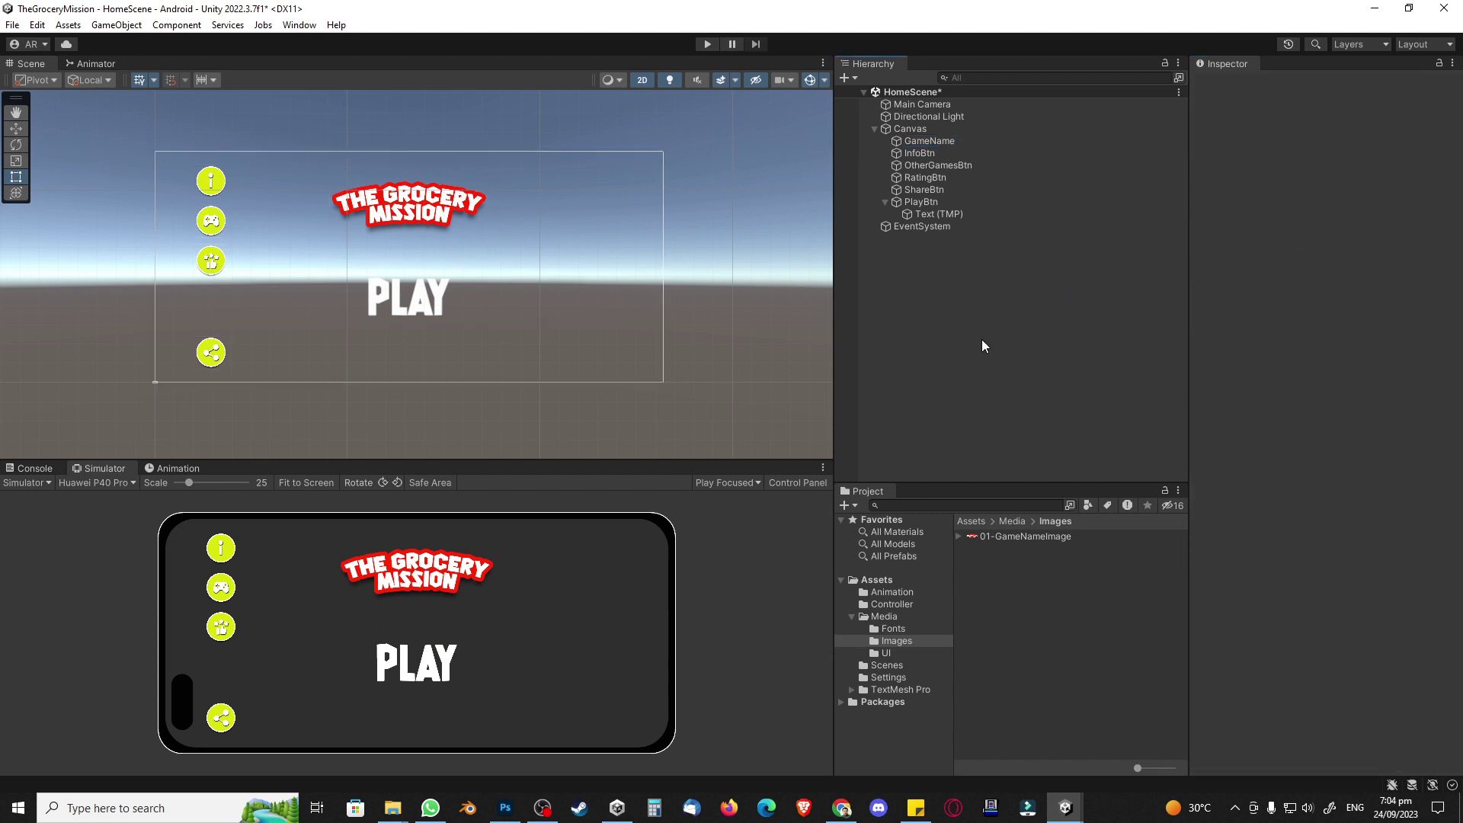
Step: Scale the GameName title image uniformly to 1.5
{"action": "left_click", "coordinate": [929, 142]}
{"action": "left_click", "coordinate": [1326, 256]}
{"action": "type", "text": "2"}
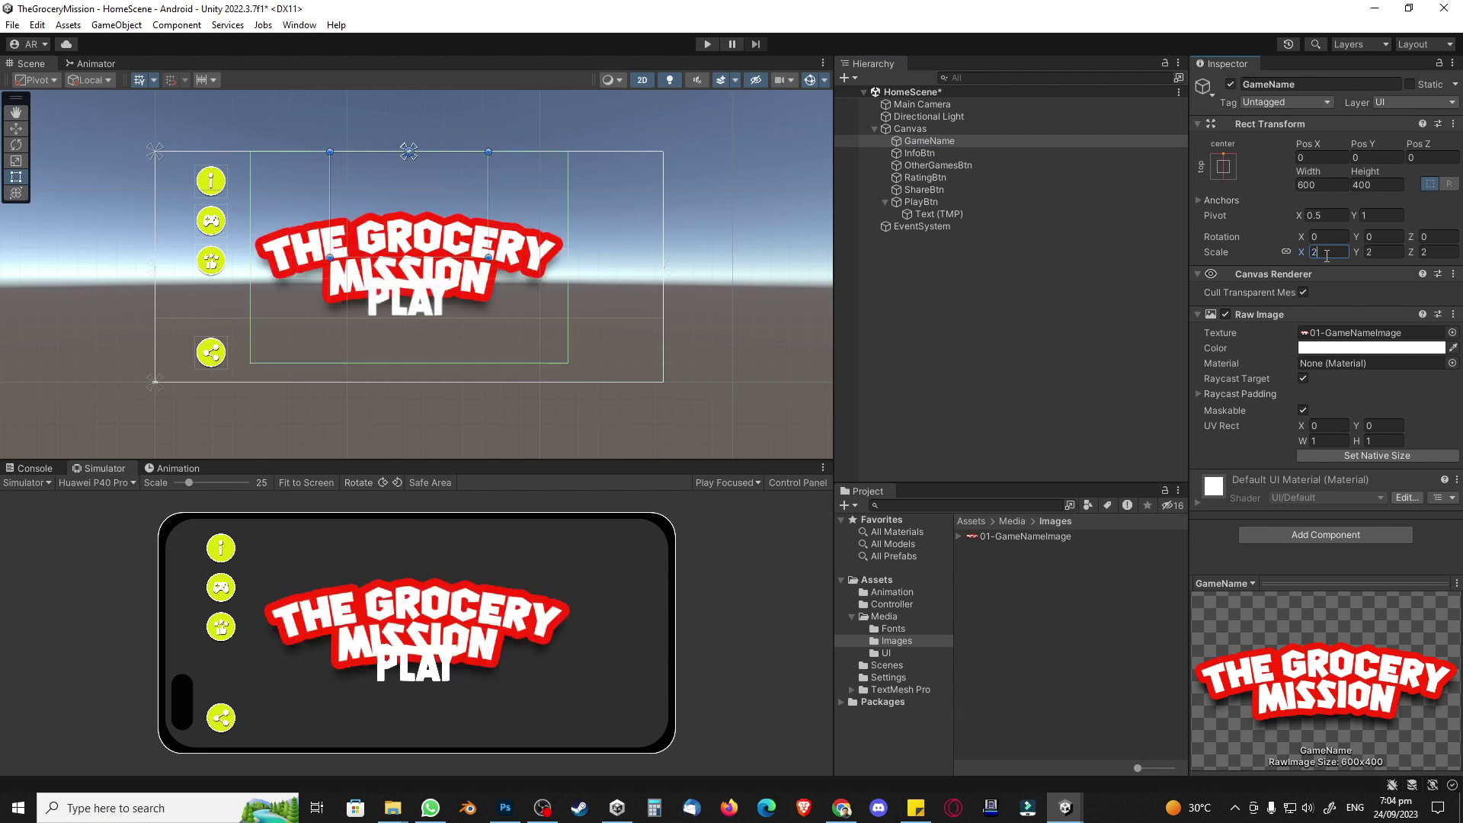
{"action": "type", "text": "1.5"}
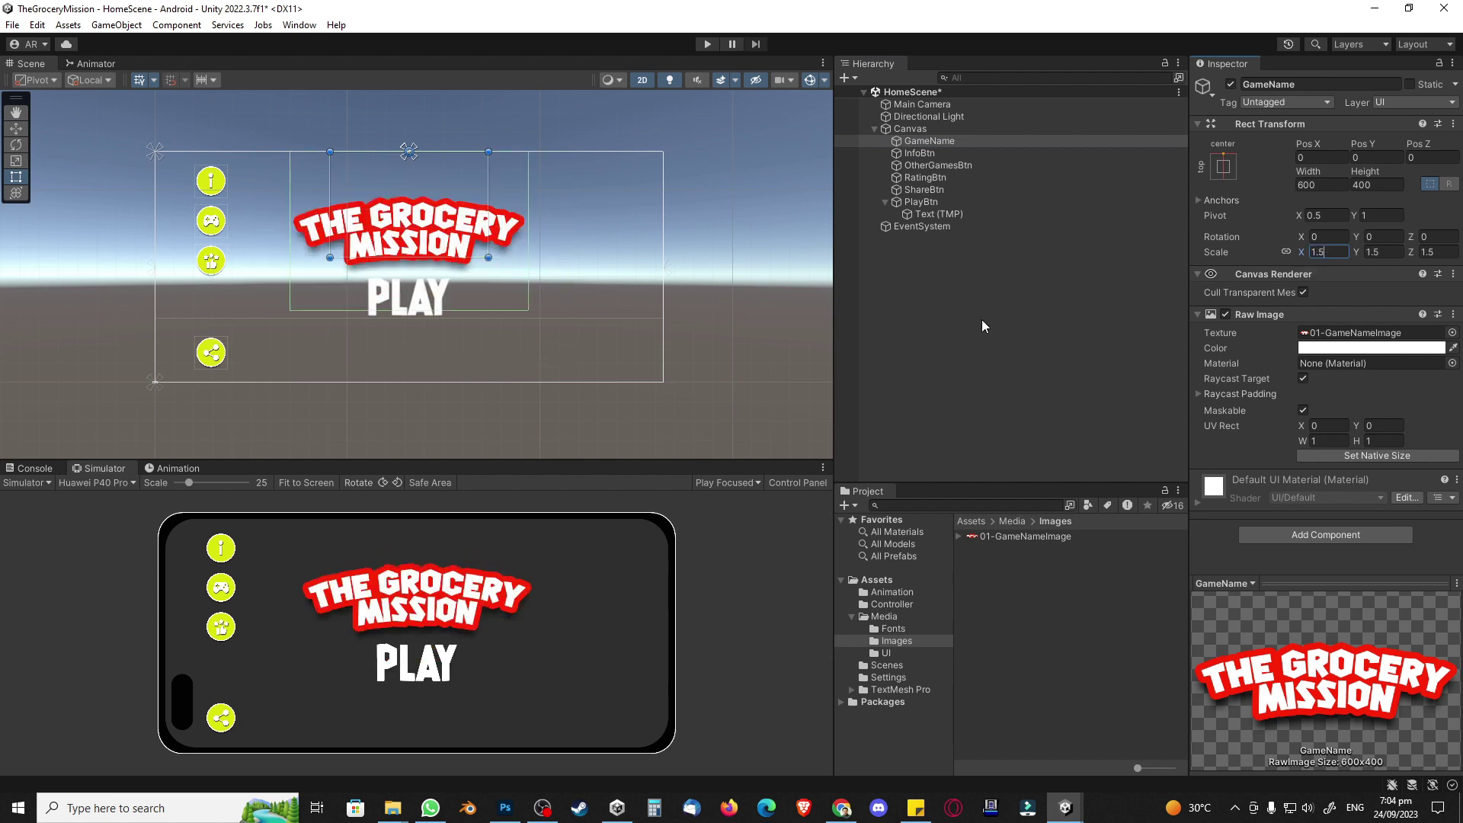
{"action": "left_click", "coordinate": [1018, 270]}
Step: Raise the GameName title image slightly by increasing its Pos Y, leaving more room above the PLAY text
{"action": "left_click", "coordinate": [936, 141]}
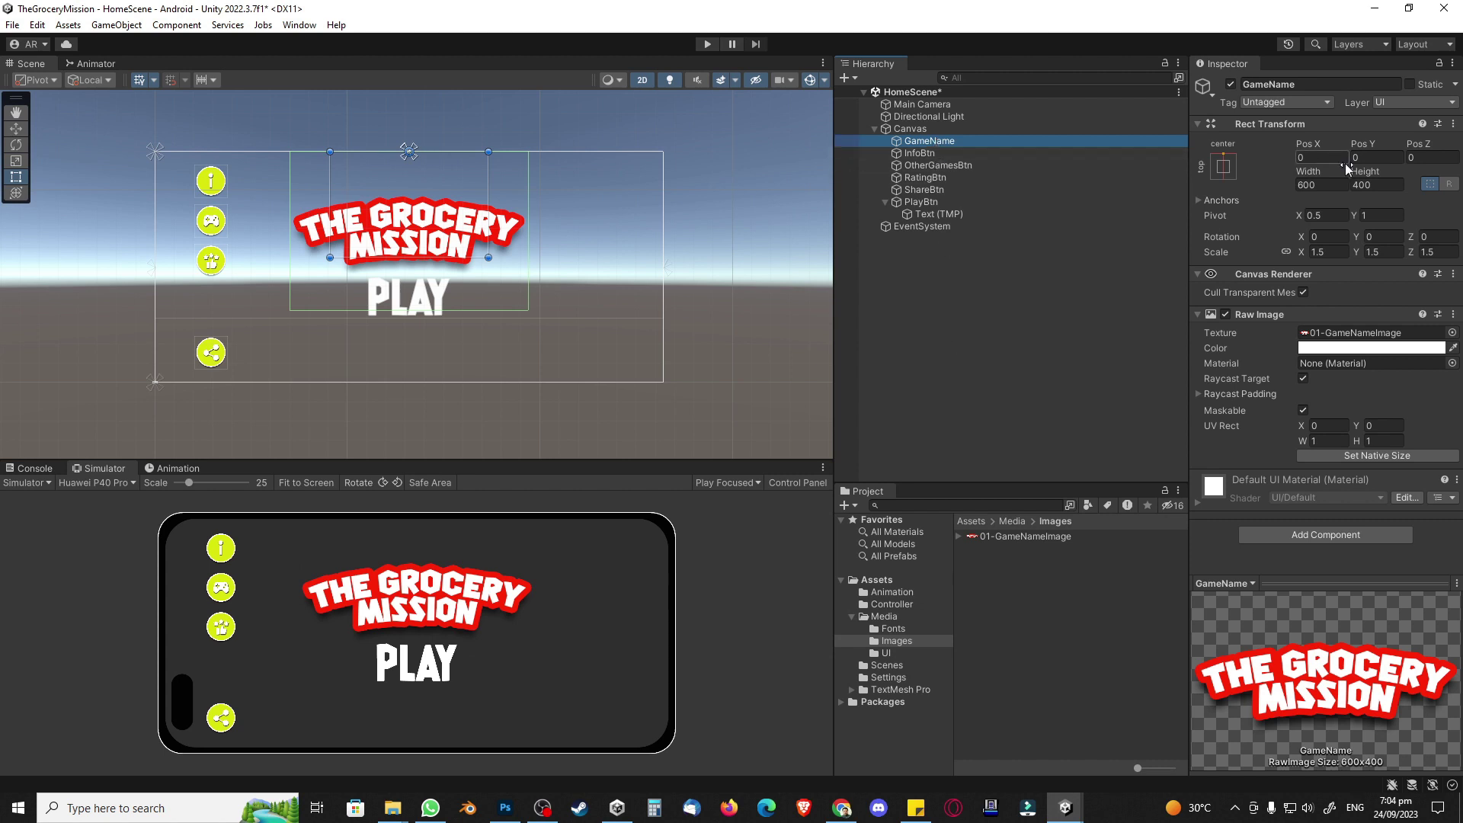
{"action": "left_click_drag", "start_coordinate": [1363, 144], "coordinate": [696, 68]}
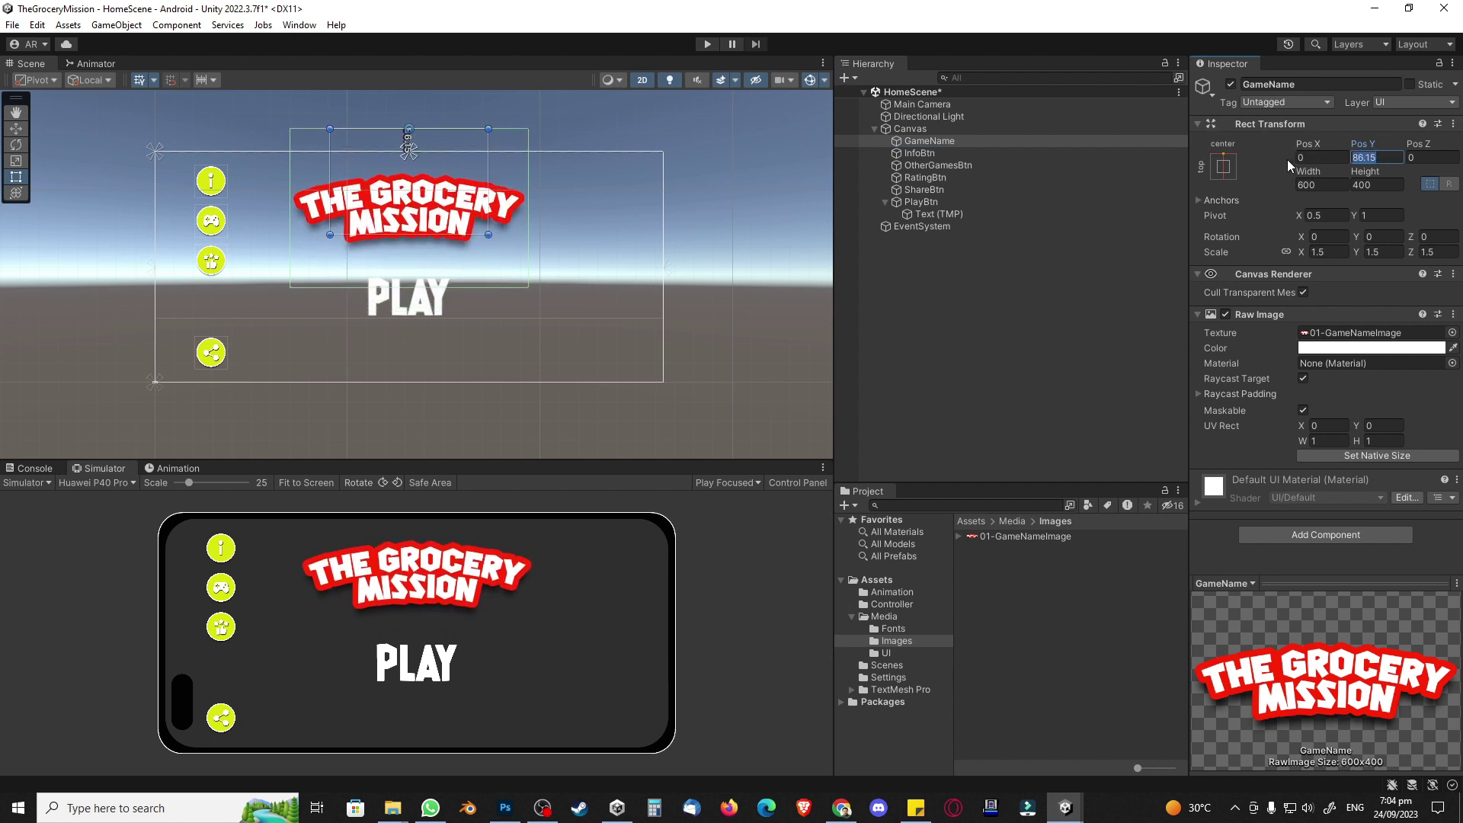
{"action": "left_click", "coordinate": [889, 319]}
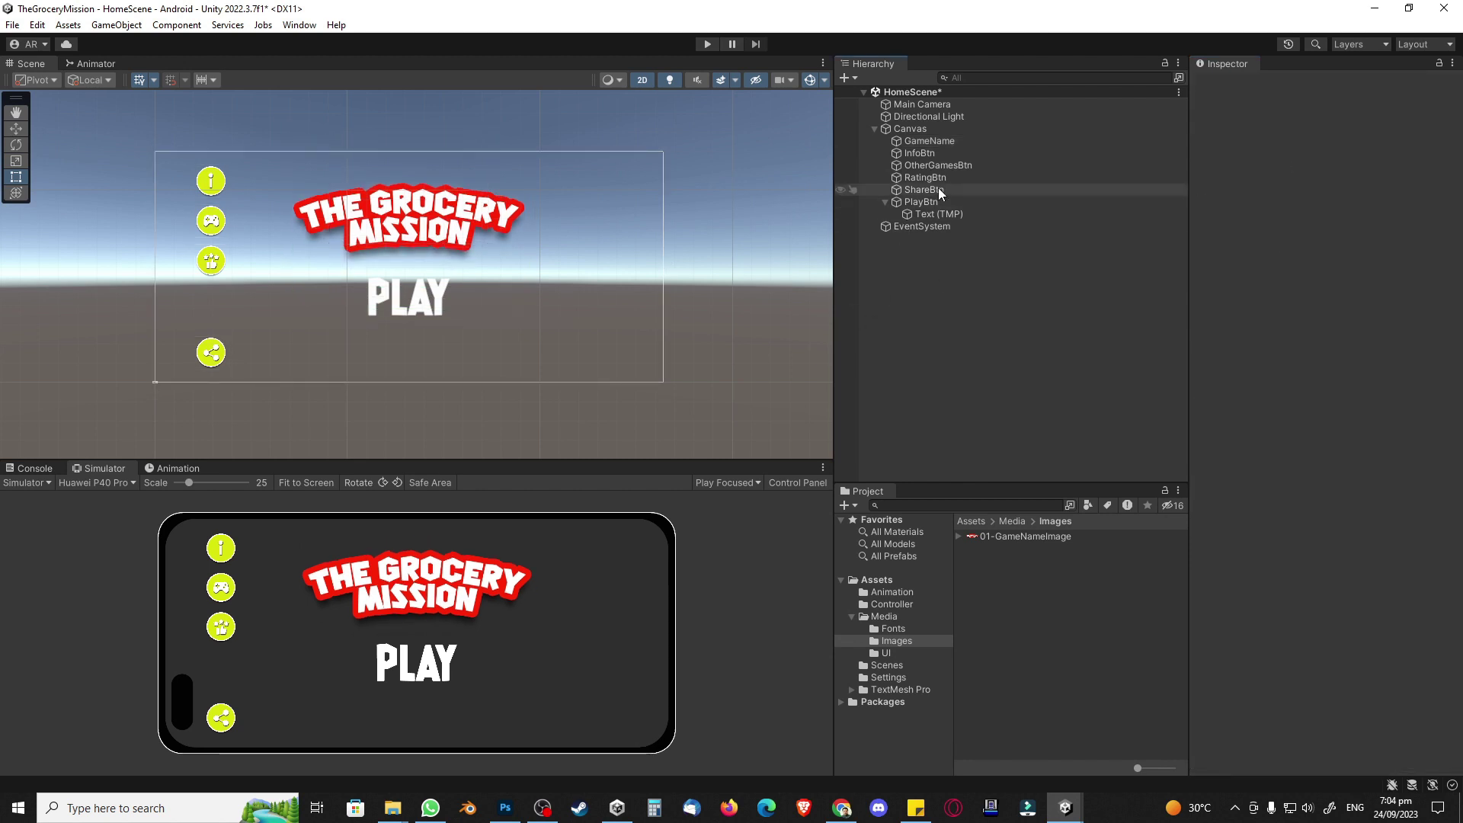
Step: Move PlayBtn lower beneath the title by setting its Pos Y to -150
{"action": "left_click", "coordinate": [923, 202]}
{"action": "left_click", "coordinate": [1364, 158]}
{"action": "type", "text": "-150"}
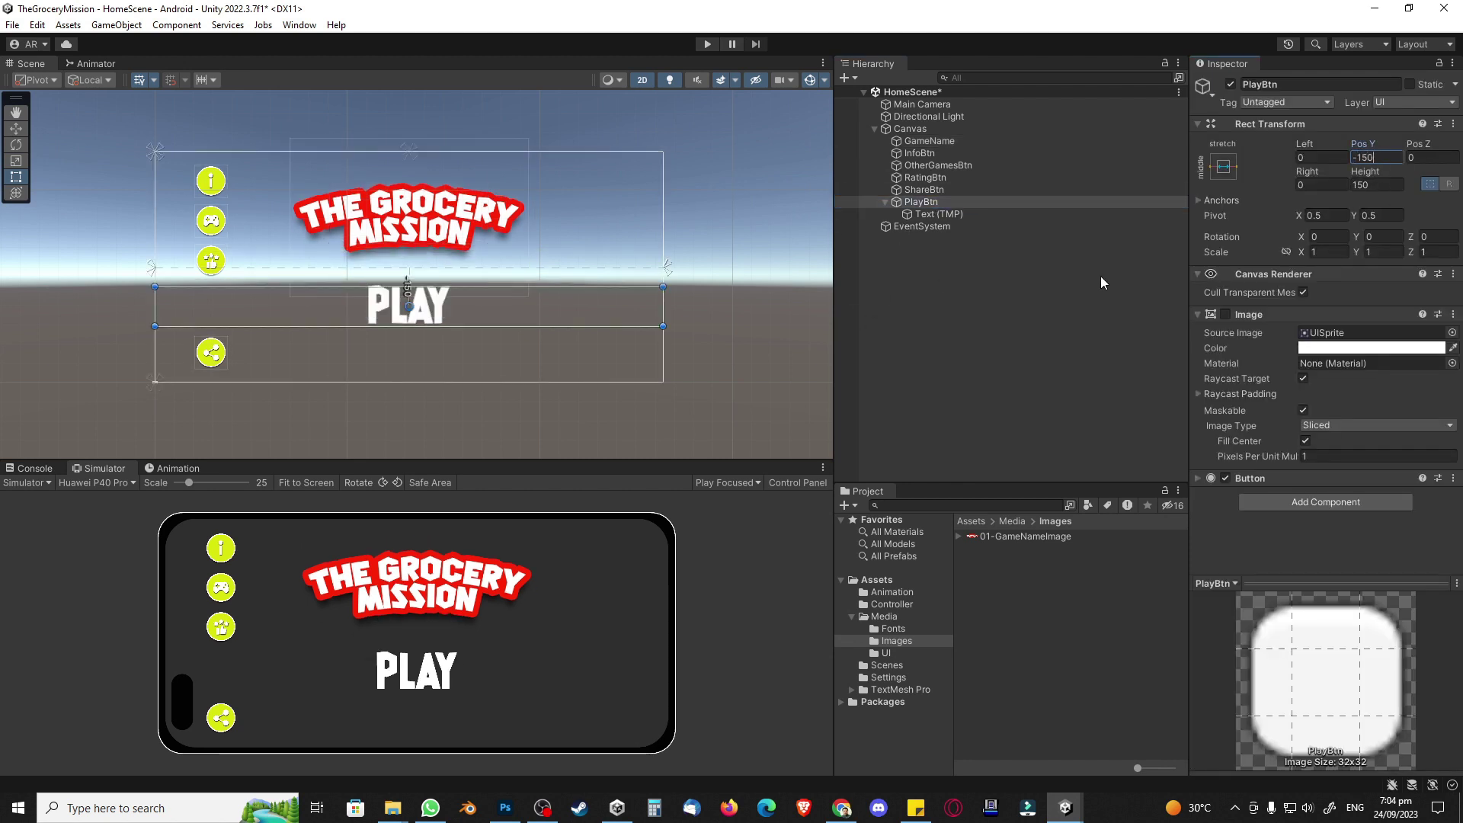
{"action": "left_click", "coordinate": [949, 290]}
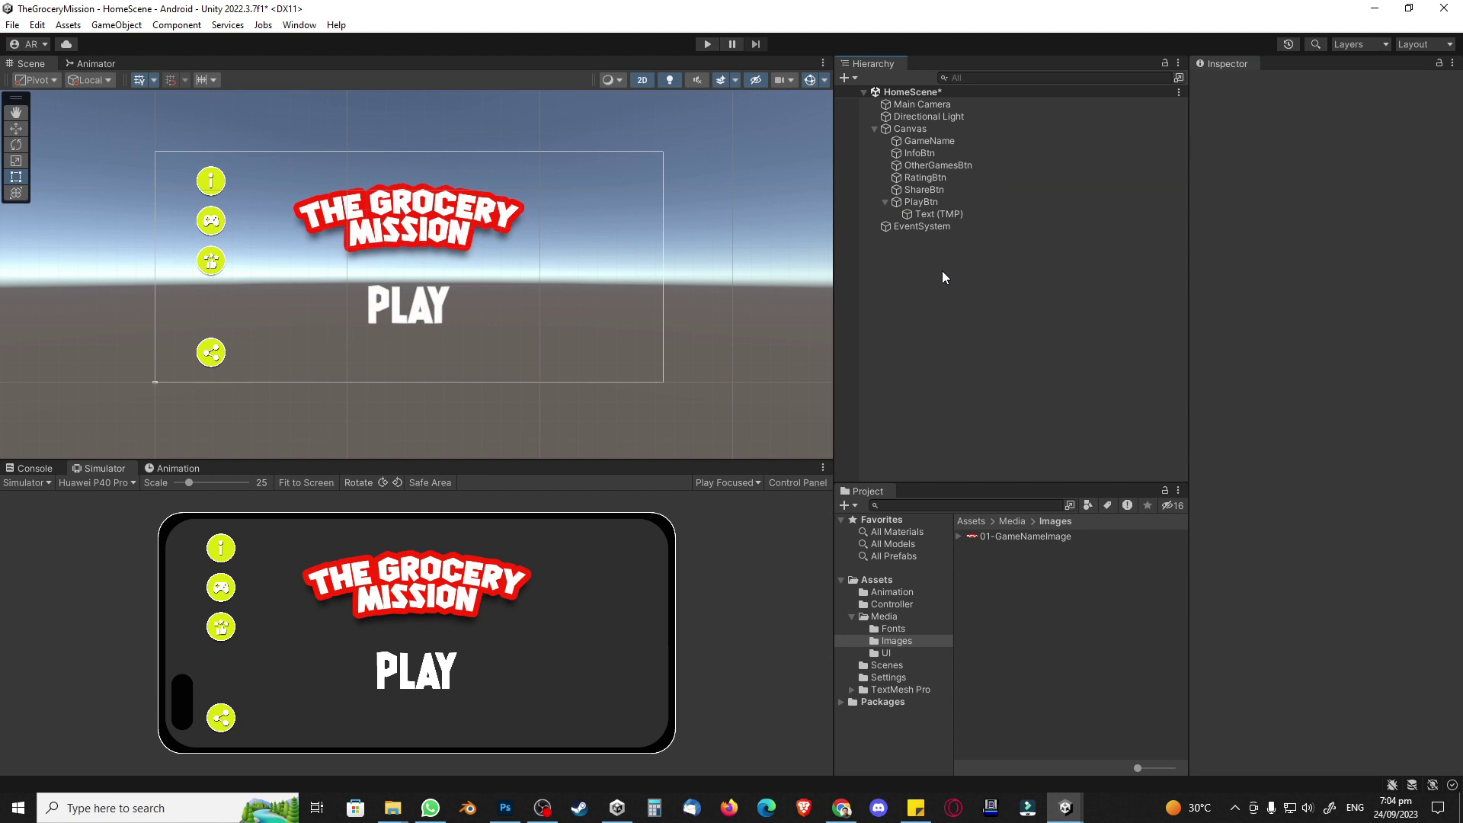
Step: Run the home scene in play mode to check the title and PLAY animation, and stop it
{"action": "left_click", "coordinate": [707, 44]}
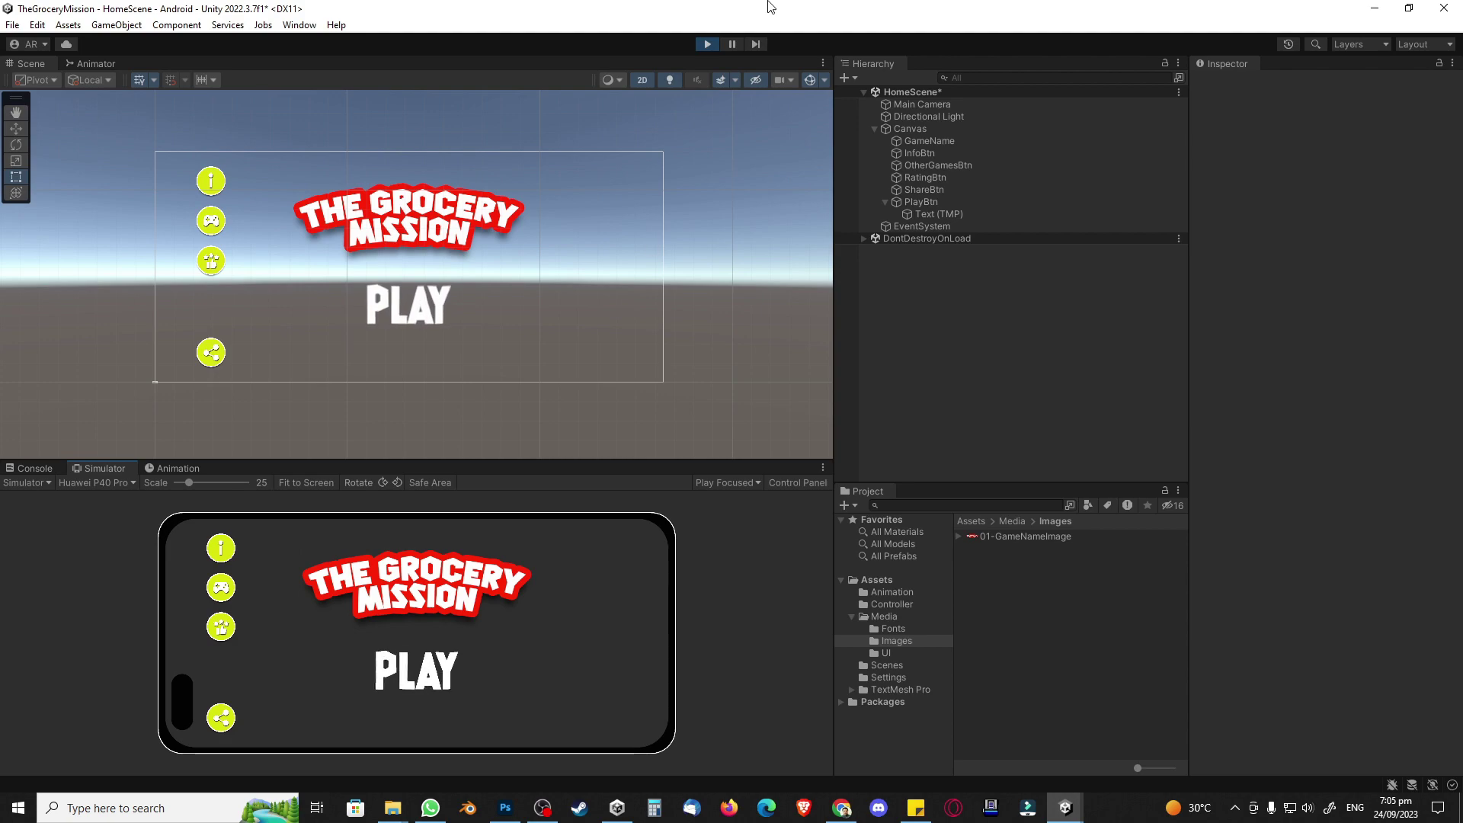
{"action": "left_click", "coordinate": [707, 43]}
Step: Switch to the Flaticon page in Chrome, search for "settings" and download the solid black gear icon as a PNG
{"action": "left_click", "coordinate": [843, 808]}
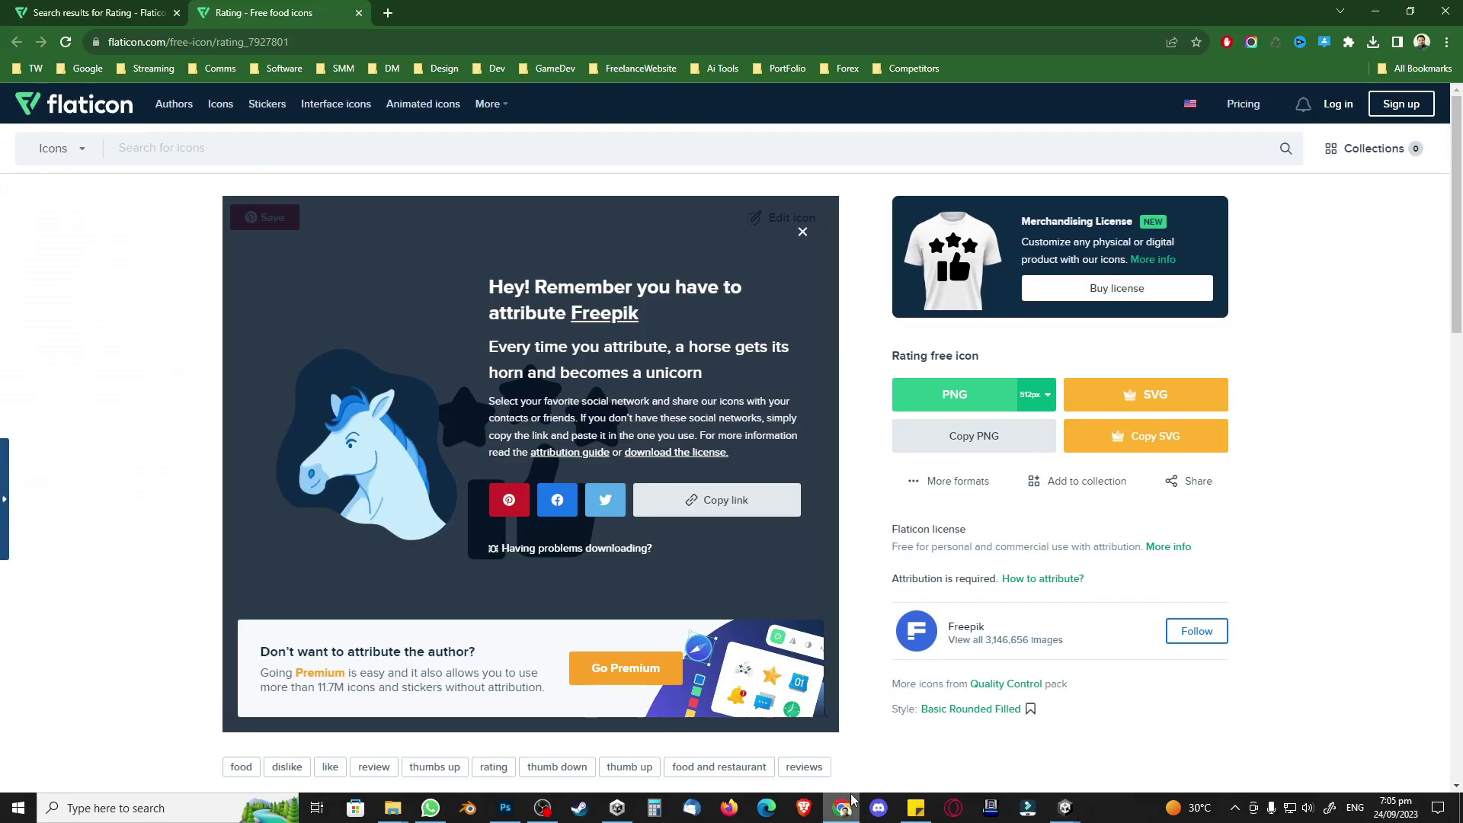
{"action": "left_click", "coordinate": [358, 156]}
{"action": "type", "text": "settings"}
{"action": "key", "text": "Return"}
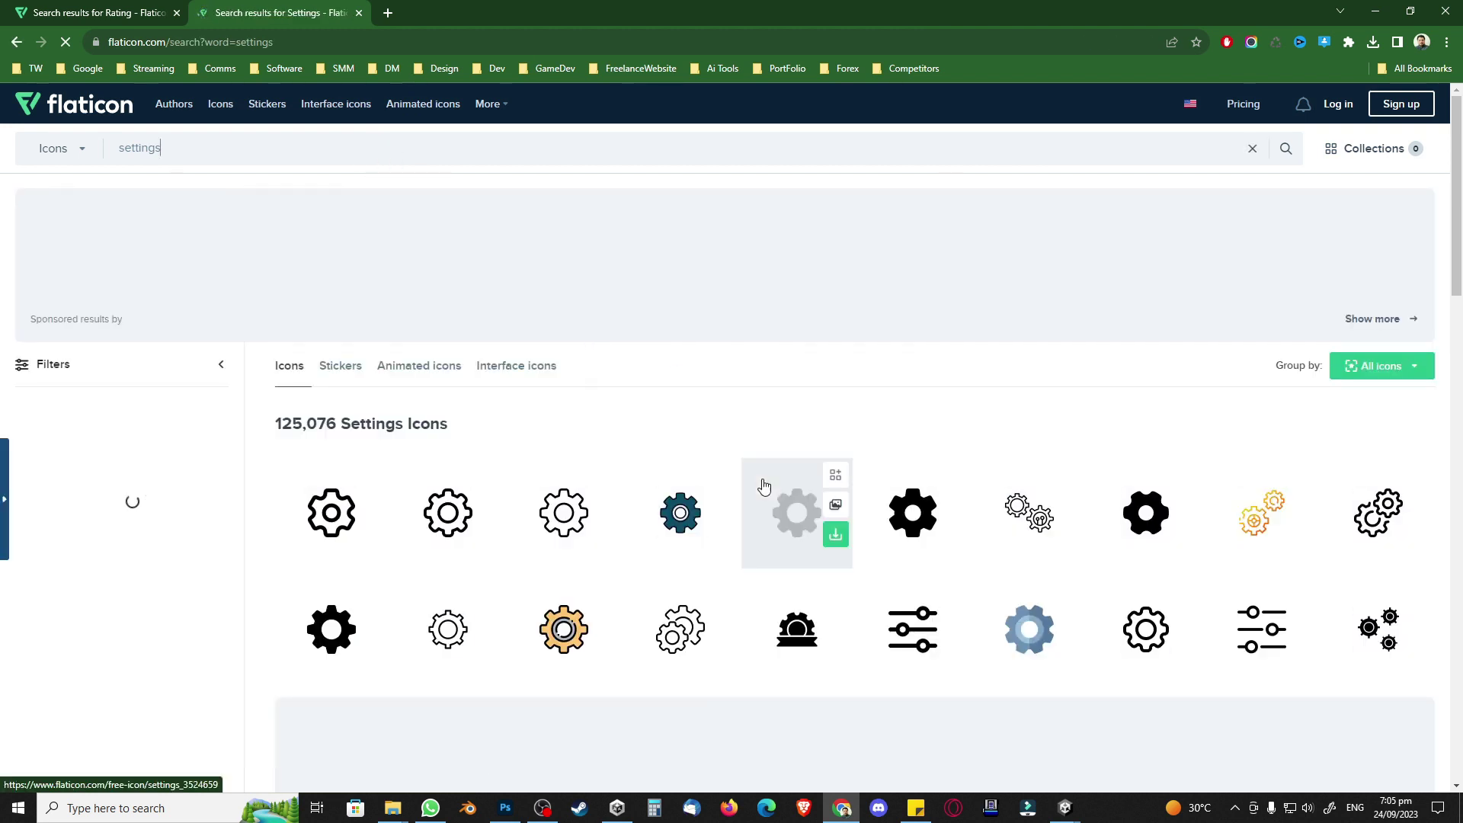
{"action": "left_click", "coordinate": [798, 526]}
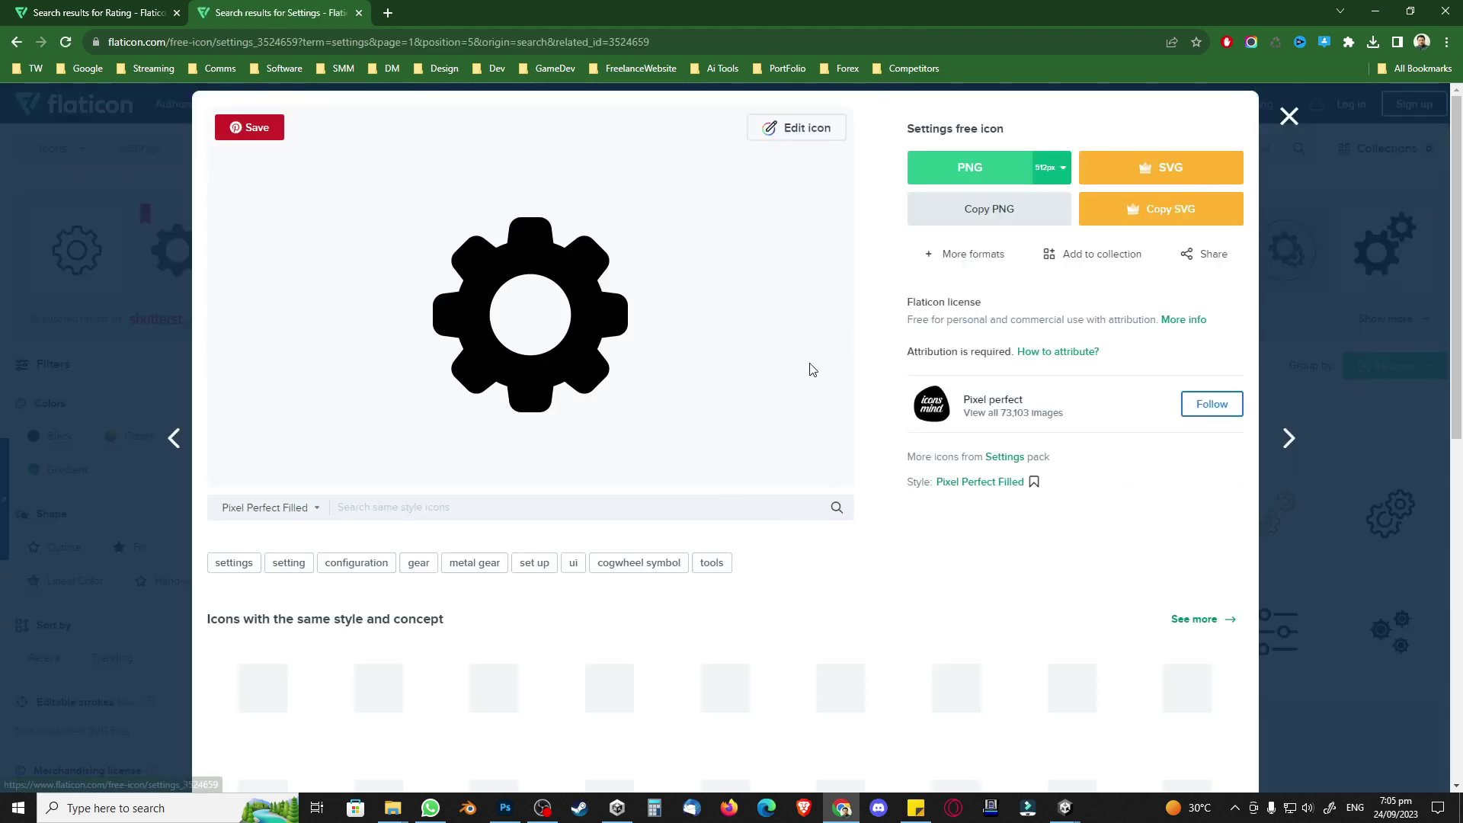
{"action": "left_click", "coordinate": [954, 175]}
{"action": "left_click", "coordinate": [1026, 415]}
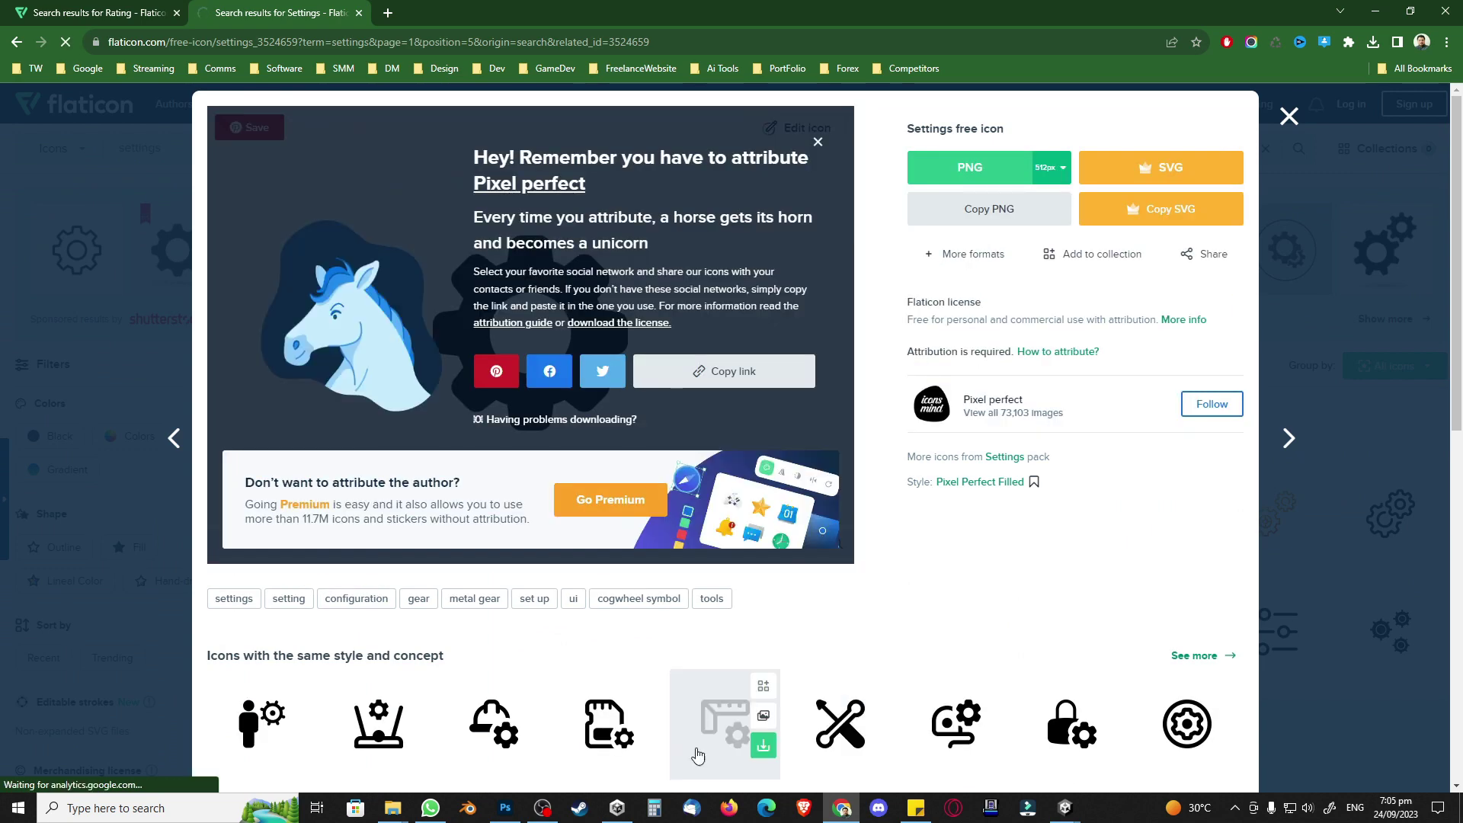
Step: In Photoshop's 01-UI-Circle.psd, add a layer group named Settings above the Rating group and hide the Rating group
{"action": "left_click", "coordinate": [505, 808]}
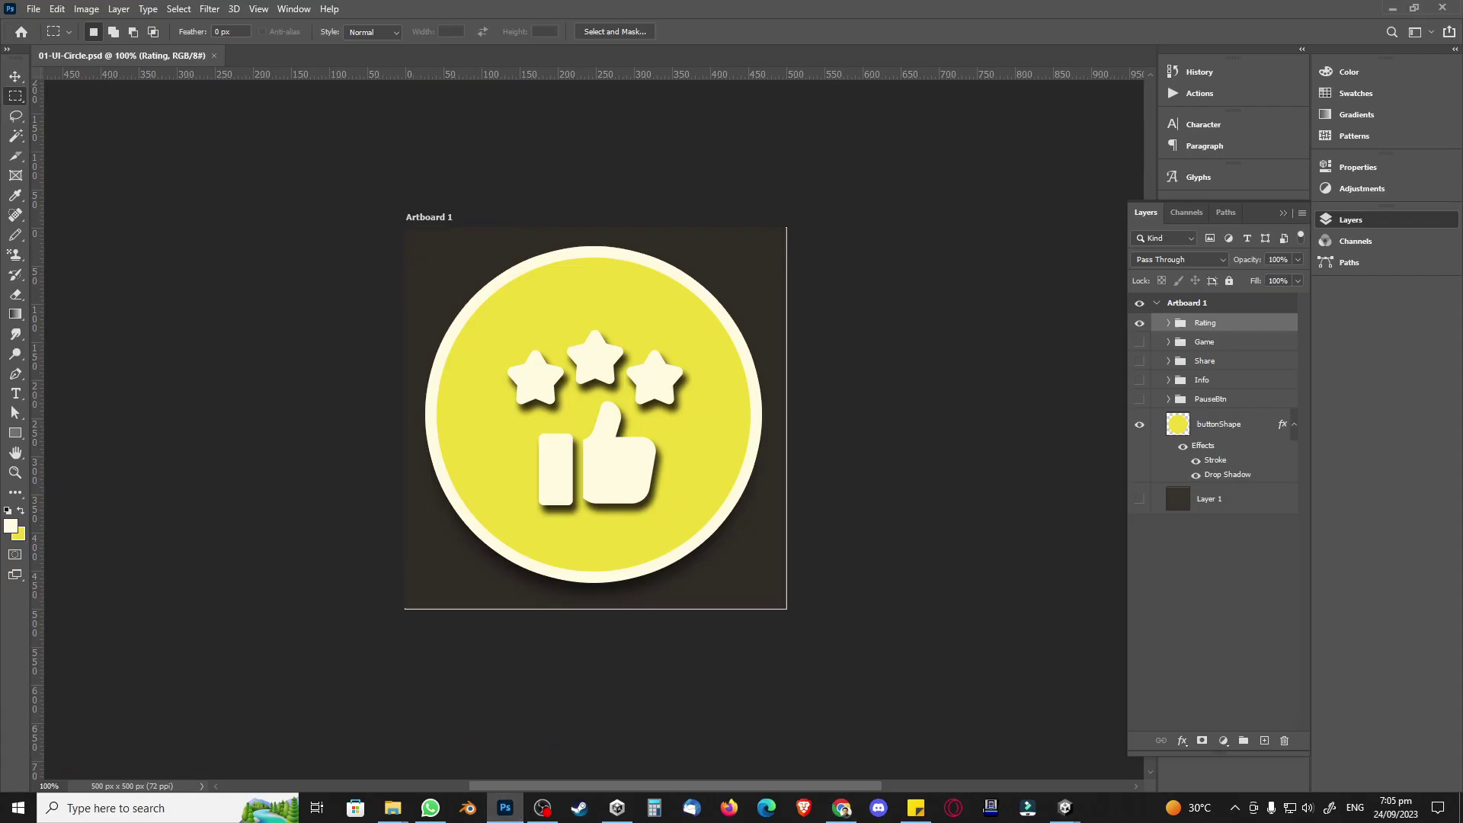
{"action": "left_click", "coordinate": [1244, 741]}
{"action": "left_click", "coordinate": [1141, 344]}
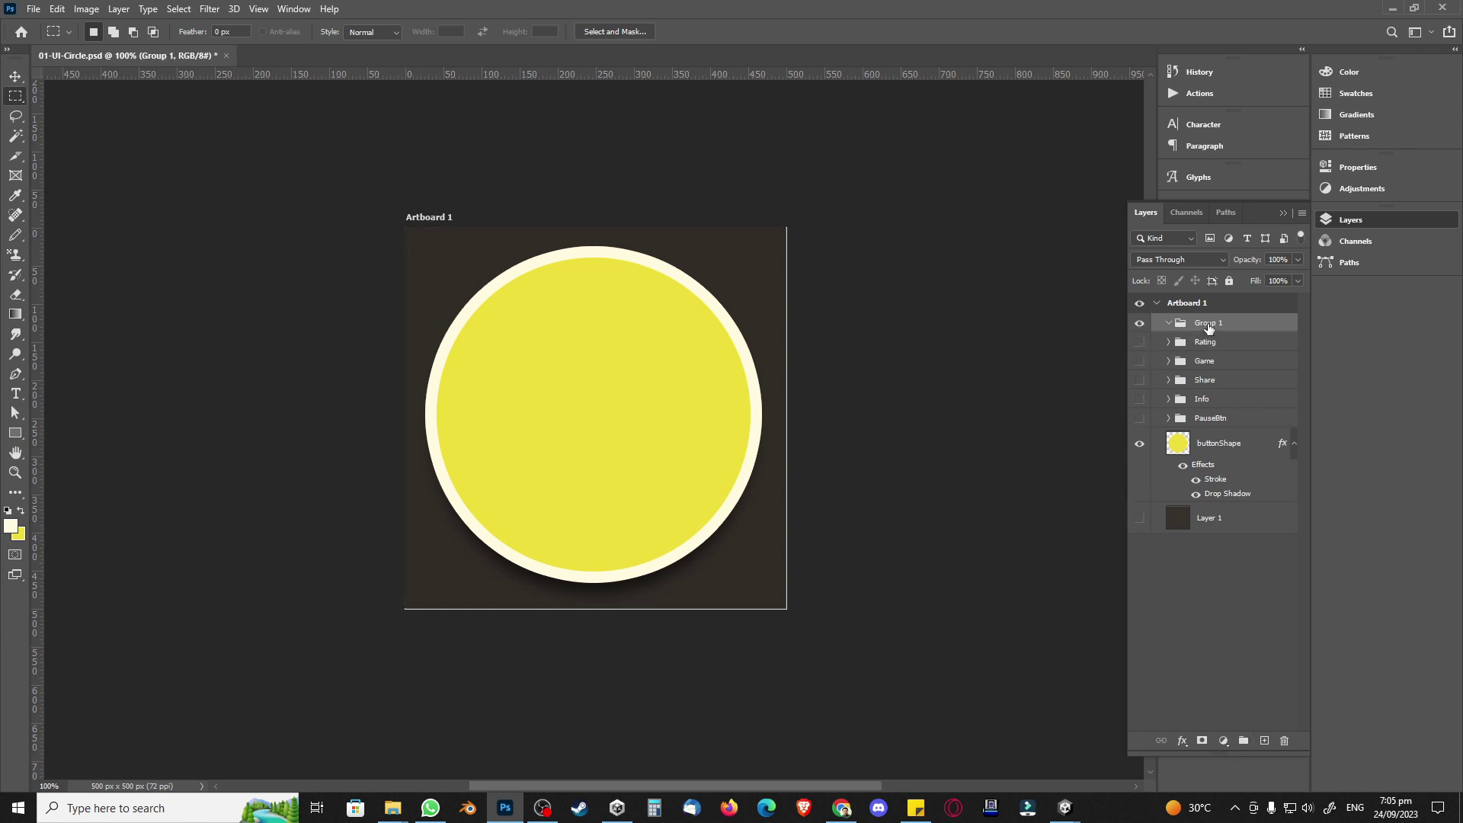
{"action": "double_click", "coordinate": [1208, 323]}
{"action": "type", "text": "Settings"}
{"action": "key", "text": "Return"}
Step: Place the downloaded gear image on the artboard at 60% scale and move its layer into the Settings group
{"action": "left_click_drag", "start_coordinate": [818, 443], "coordinate": [841, 492]}
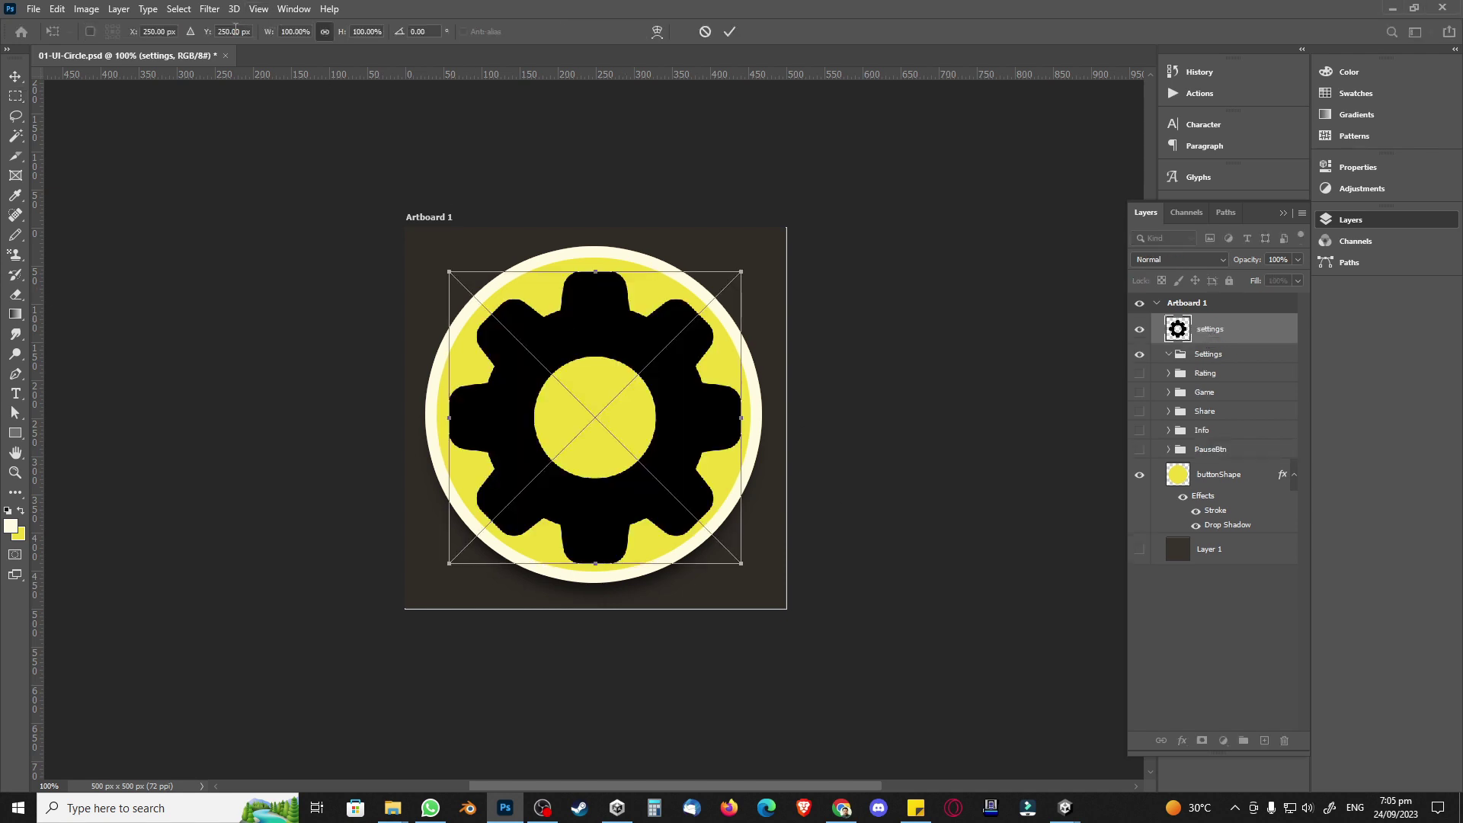
{"action": "type", "text": "70"}
{"action": "key", "text": "Return"}
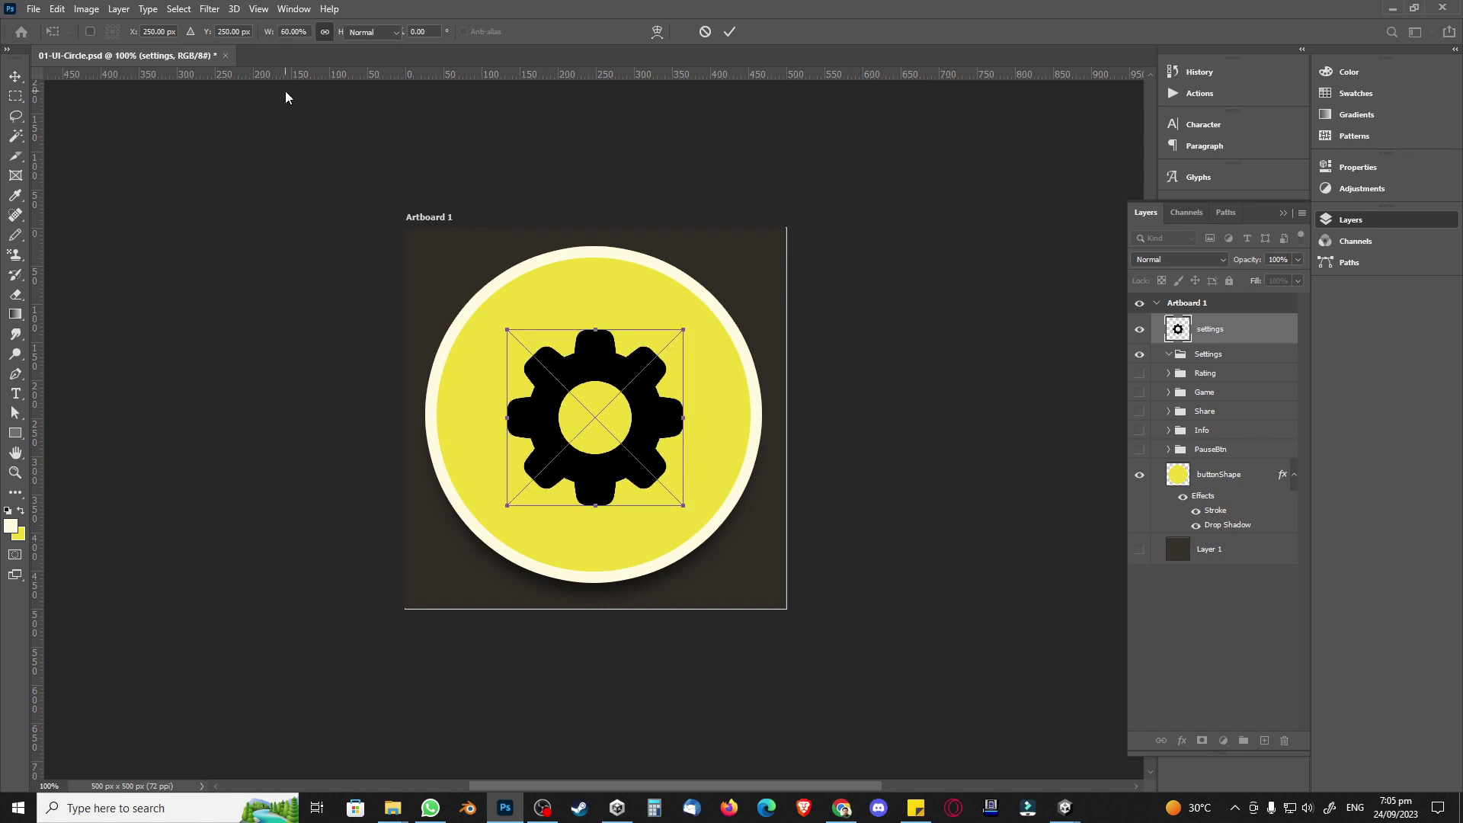
{"action": "key", "text": "Return"}
{"action": "left_click_drag", "start_coordinate": [1218, 329], "coordinate": [1202, 347]}
Step: Copy the rating layer's style, with its color overlay and drop shadow, onto the settings gear layer
{"action": "left_click", "coordinate": [1169, 373]}
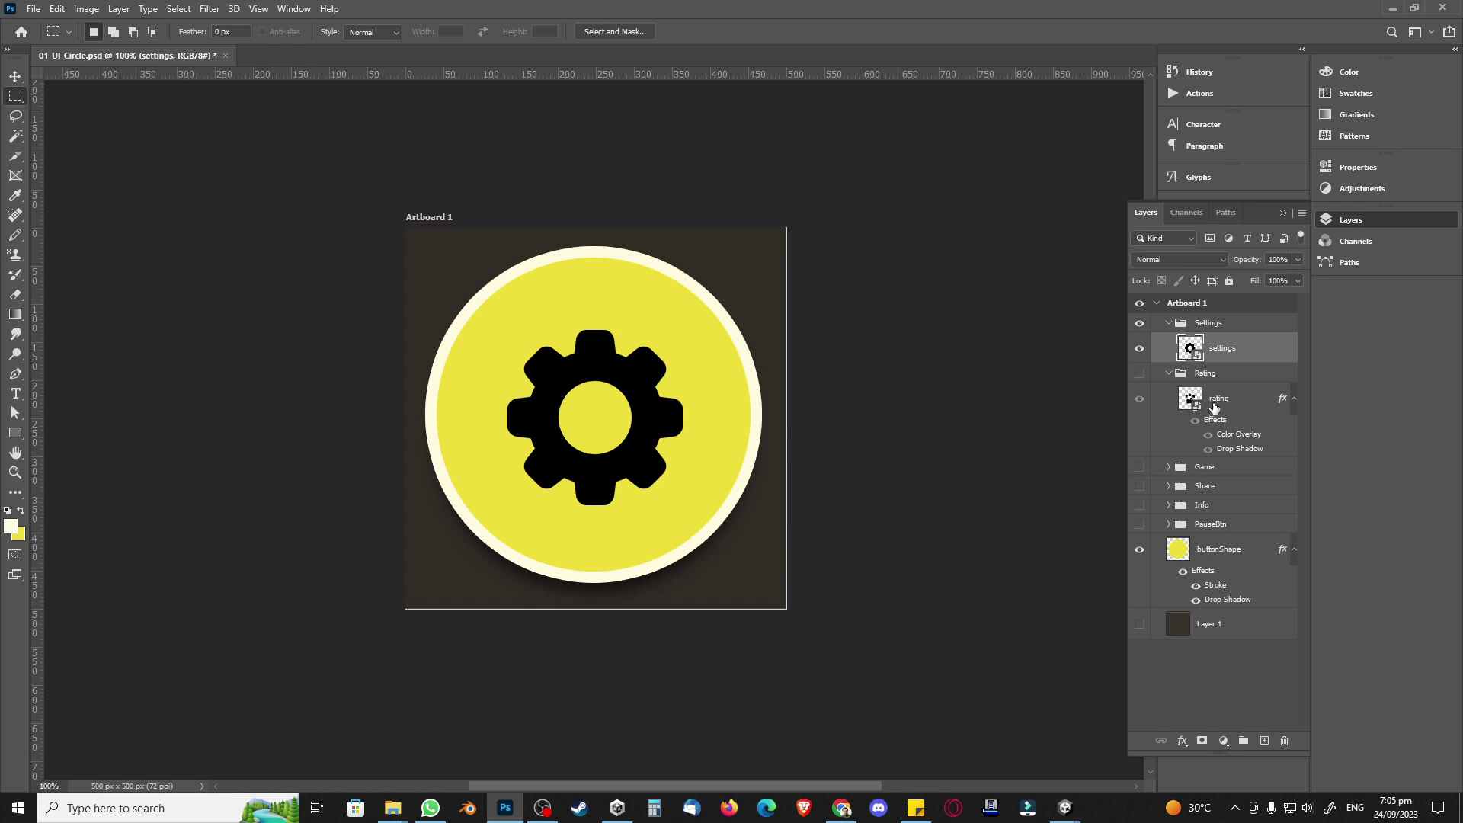
{"action": "left_click", "coordinate": [1213, 404]}
{"action": "right_click", "coordinate": [1250, 402]}
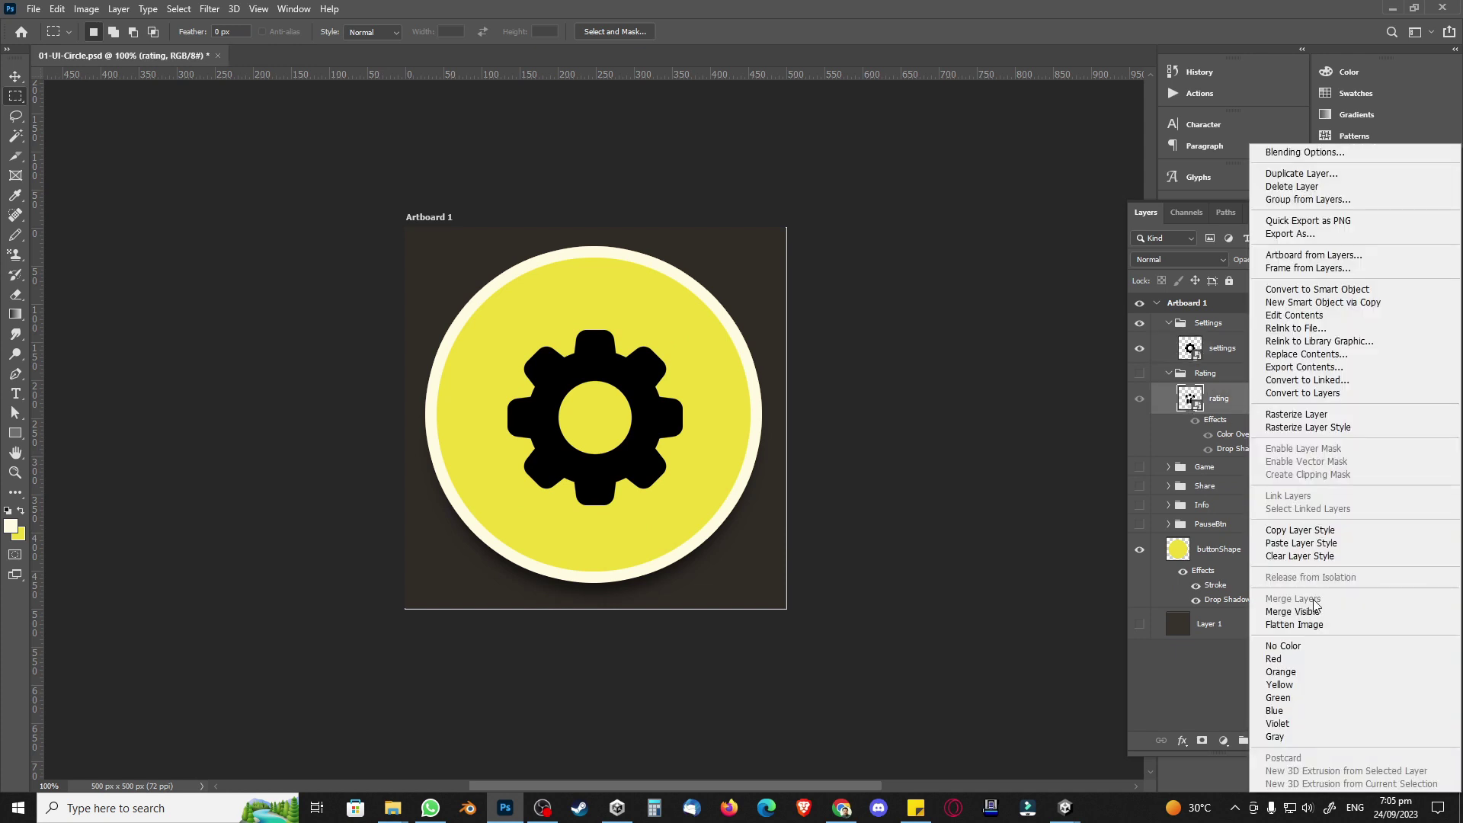
{"action": "left_click", "coordinate": [1301, 532]}
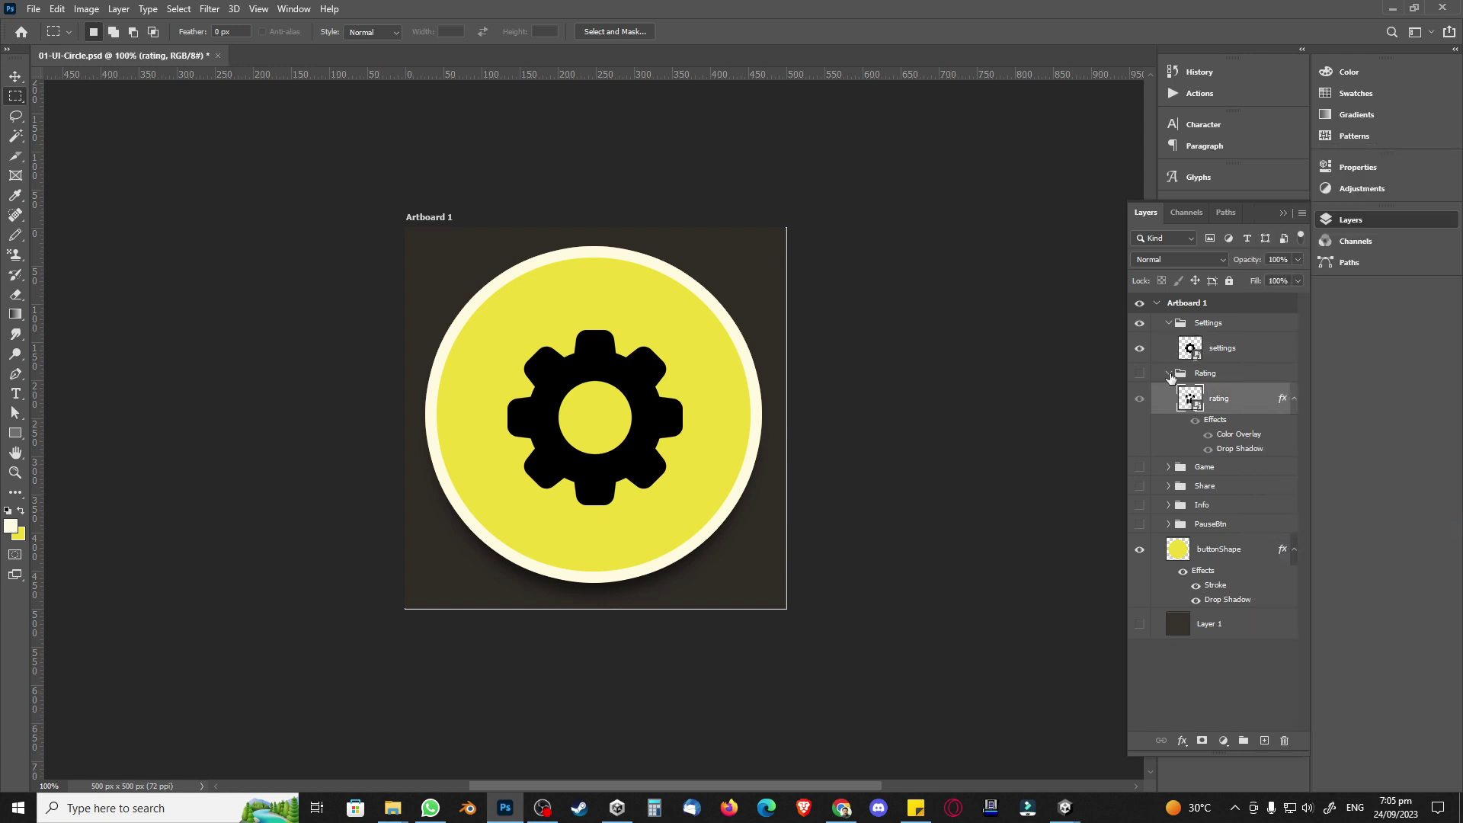
{"action": "left_click", "coordinate": [1169, 373]}
{"action": "right_click", "coordinate": [1227, 355]}
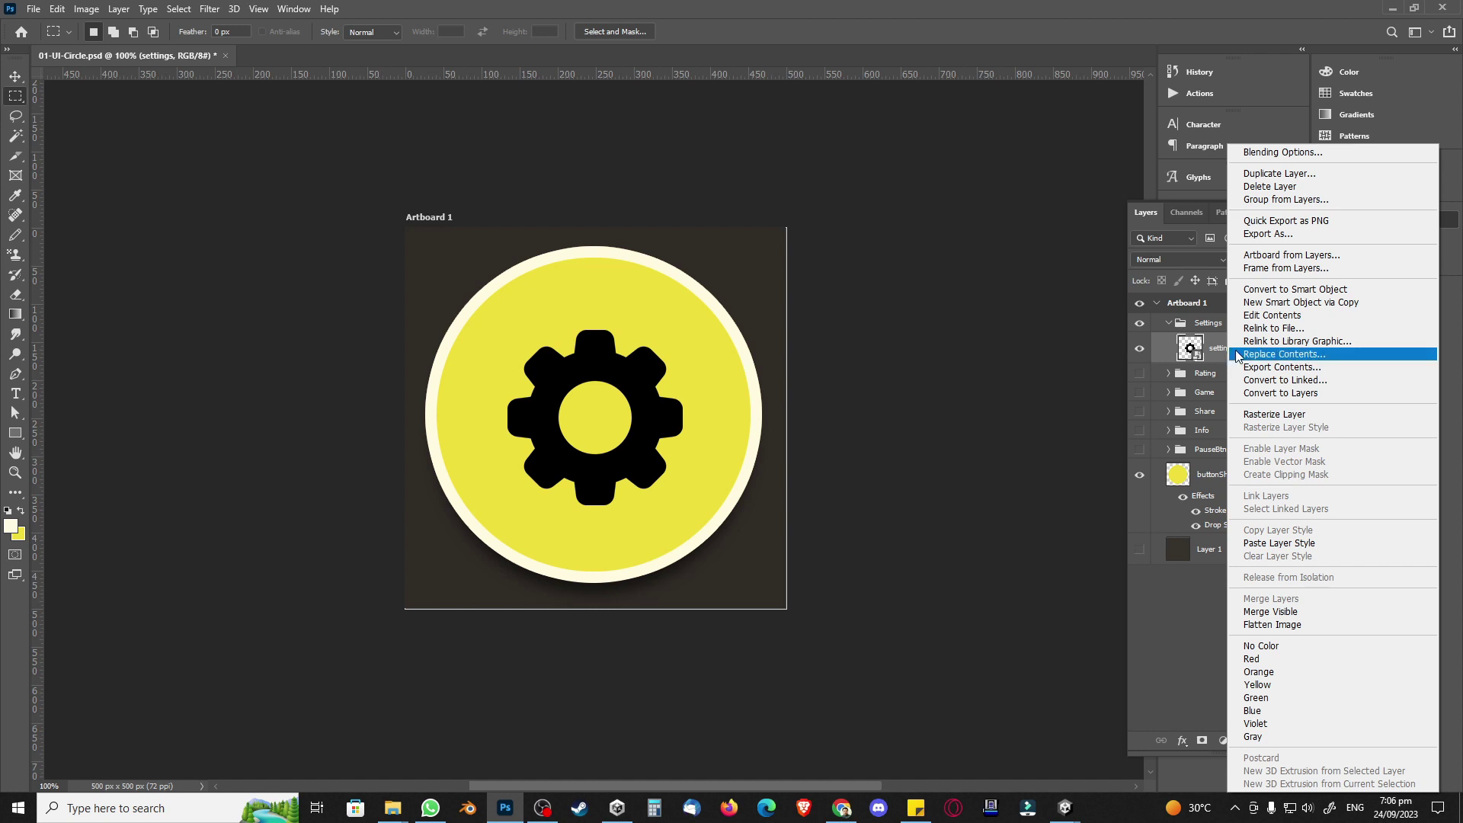
{"action": "left_click", "coordinate": [1282, 542]}
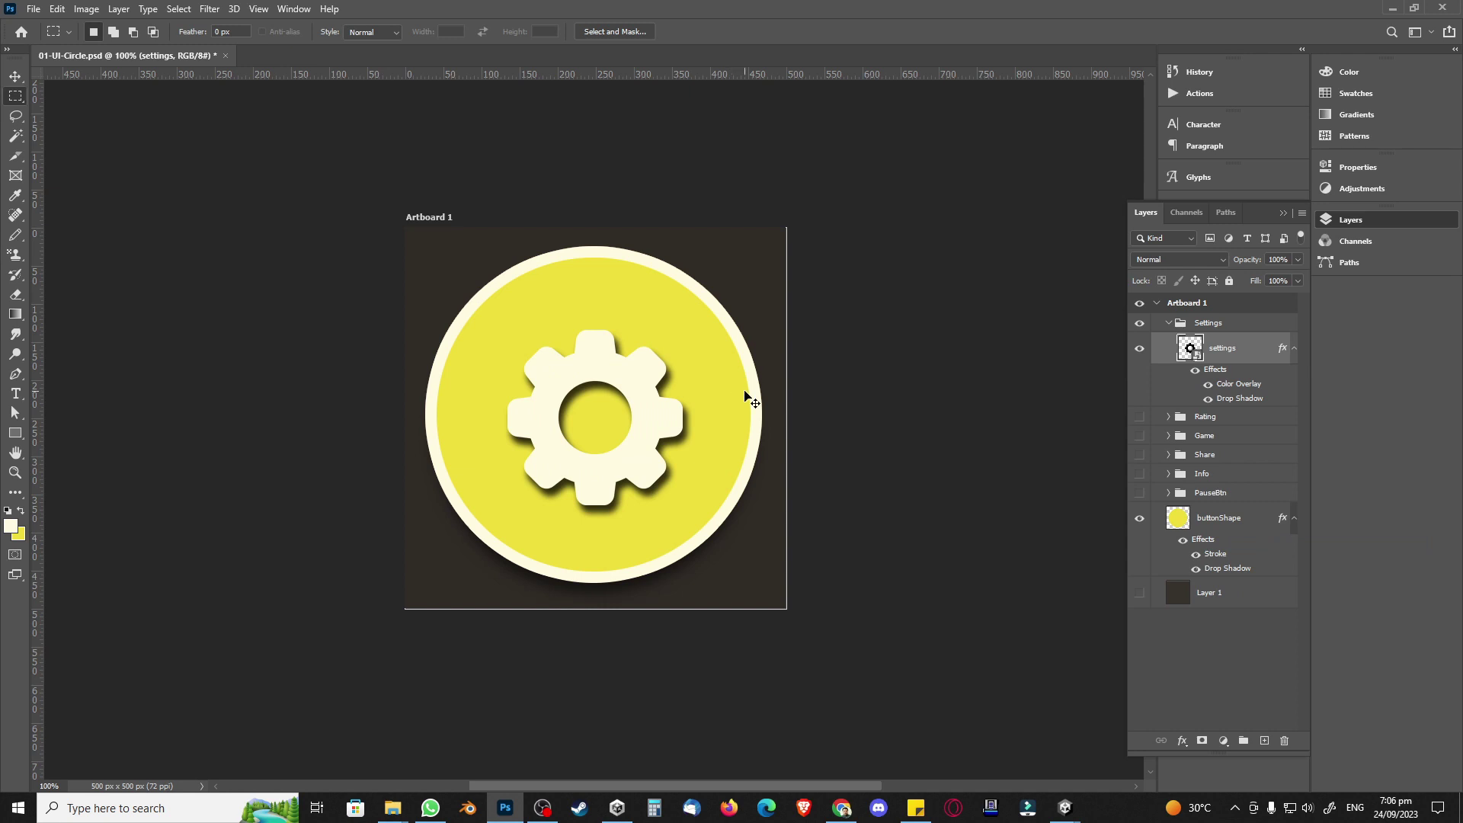
Step: Centre the gear horizontally and vertically on the yellow buttonShape circle, and clear the selection
{"action": "left_click", "coordinate": [1171, 520], "text": "ctrl"}
{"action": "left_click", "coordinate": [15, 76]}
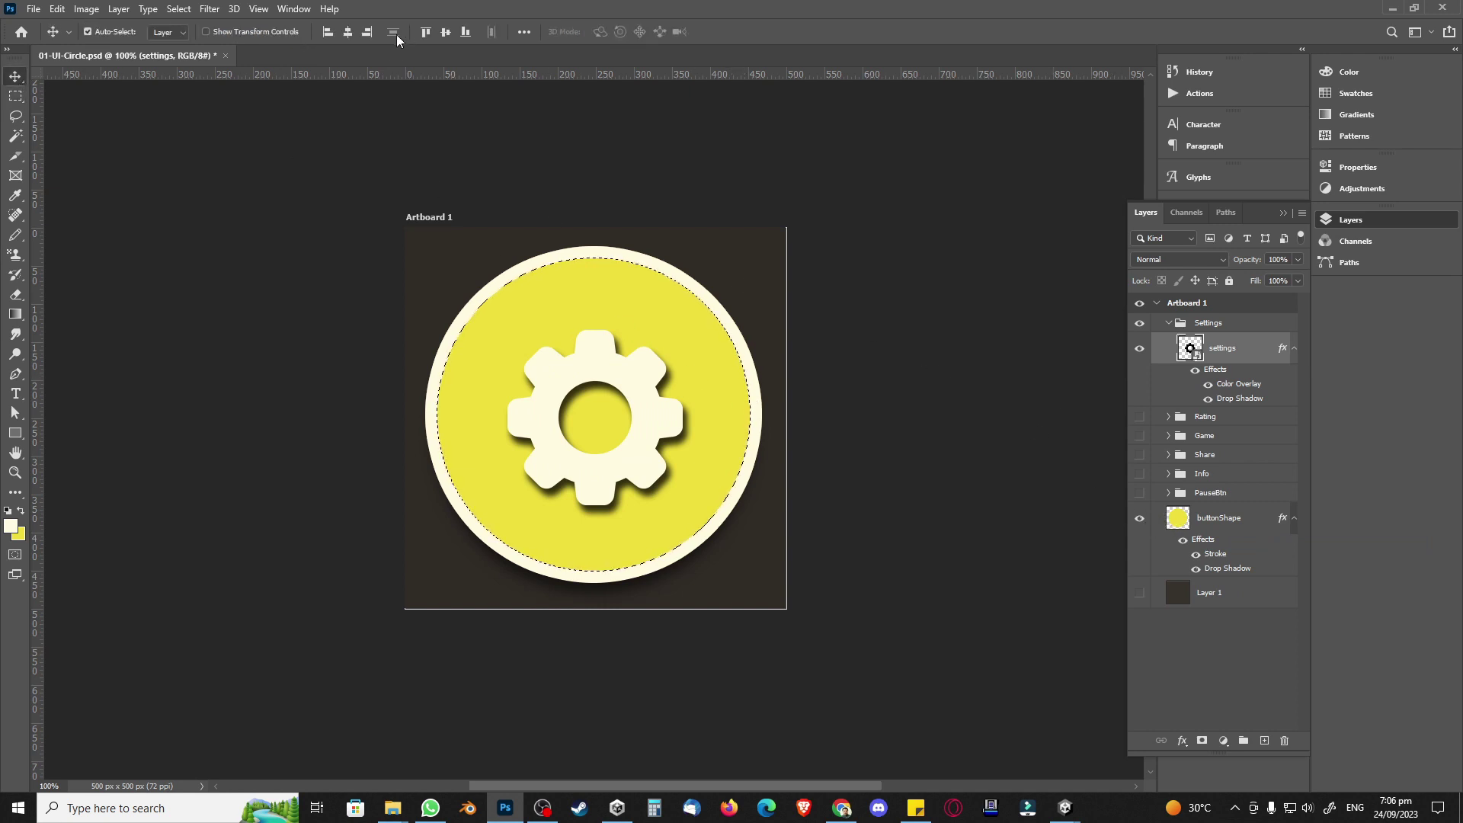
{"action": "left_click", "coordinate": [348, 31]}
{"action": "left_click", "coordinate": [446, 32]}
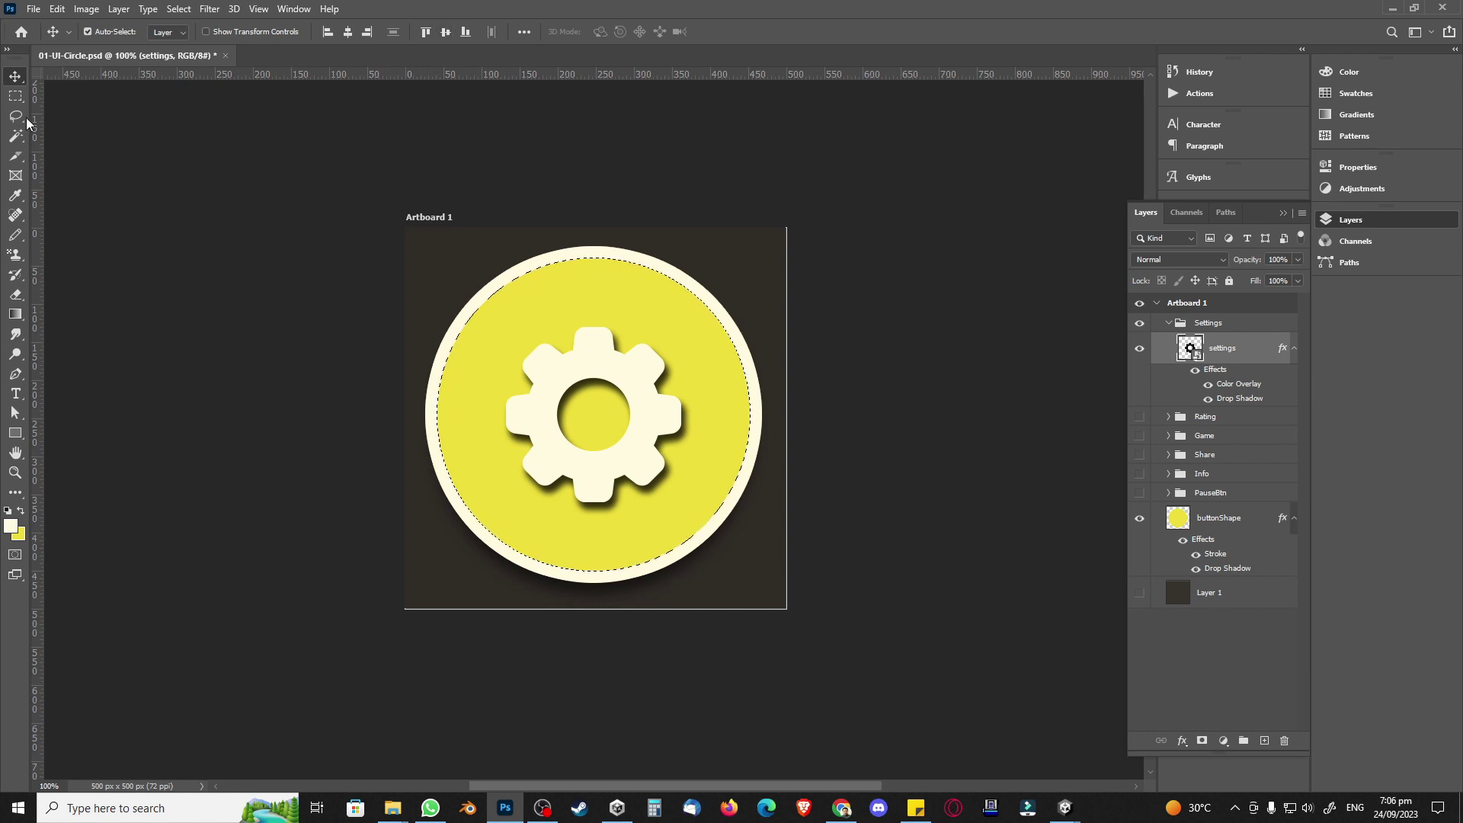
{"action": "left_click", "coordinate": [15, 96]}
{"action": "left_click", "coordinate": [351, 329]}
Step: Save the gear button as the PNG file 07-SettingsBtn in the 03-UI folder of 00-GameTutorials
{"action": "key", "text": "ctrl+shift+s"}
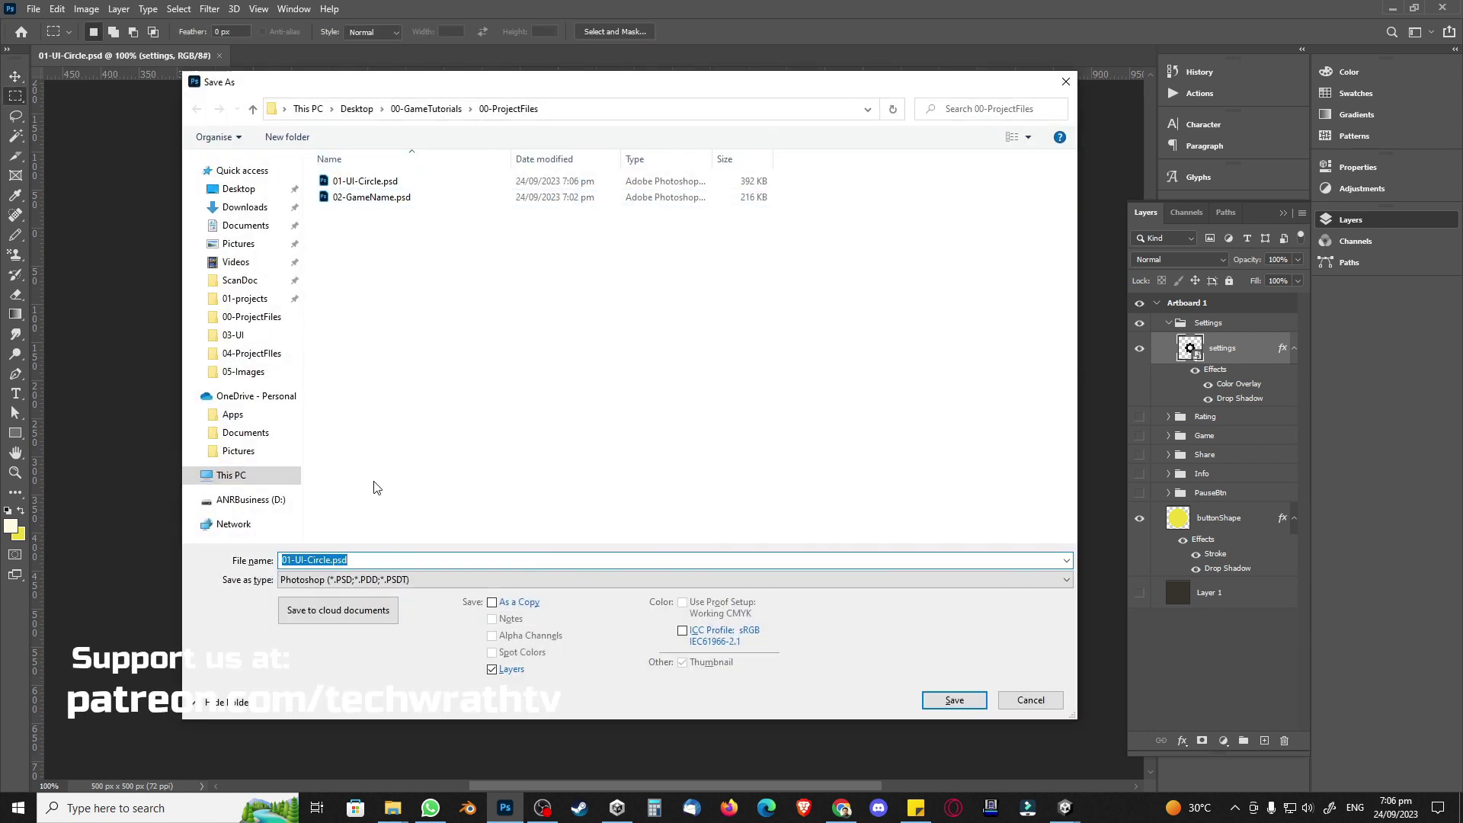
{"action": "left_click", "coordinate": [426, 108]}
{"action": "left_click", "coordinate": [380, 236]}
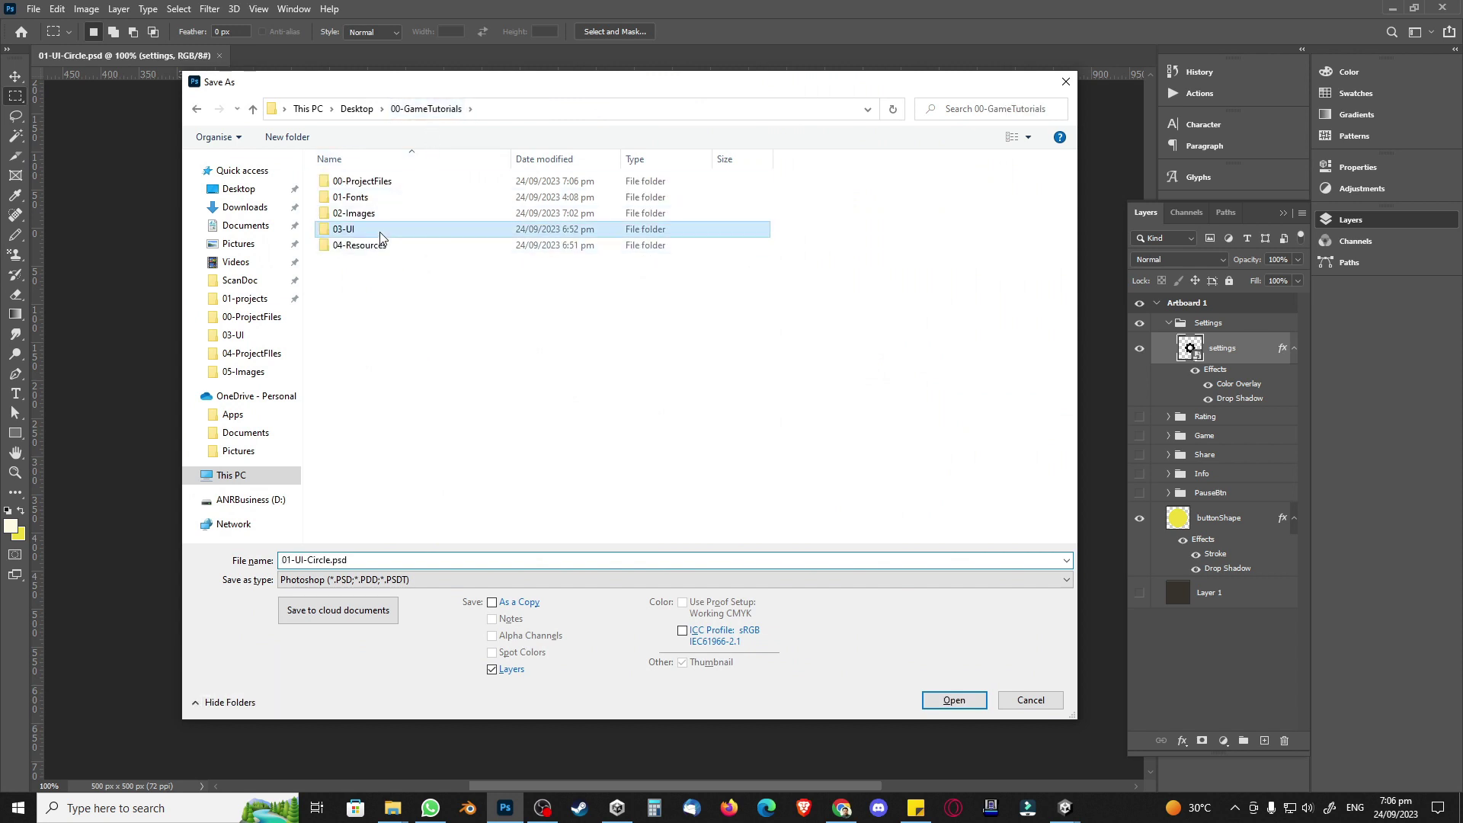
{"action": "double_click", "coordinate": [381, 237]}
{"action": "left_click", "coordinate": [377, 580]}
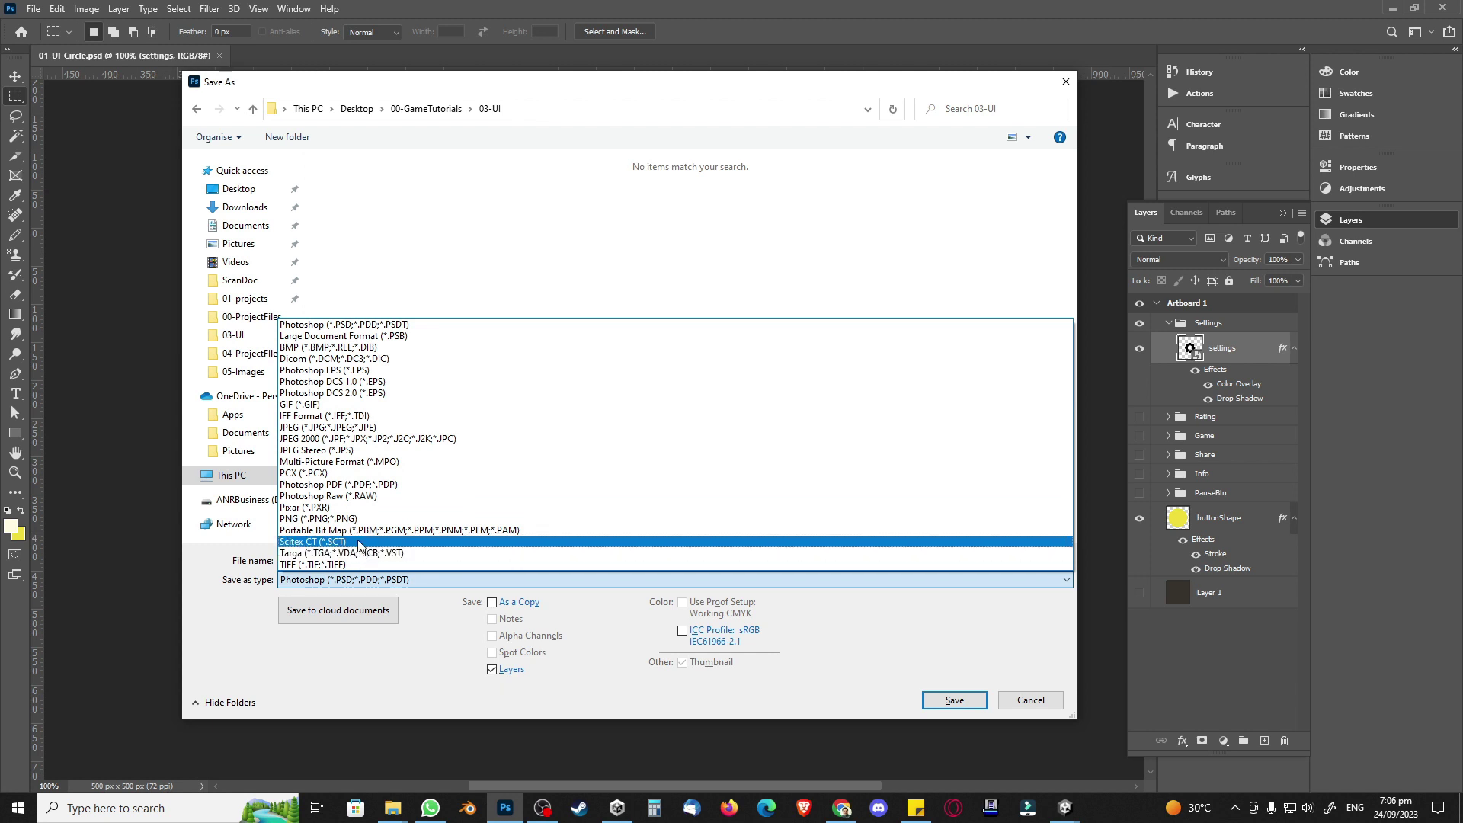
{"action": "left_click", "coordinate": [356, 519]}
{"action": "left_click", "coordinate": [374, 560]}
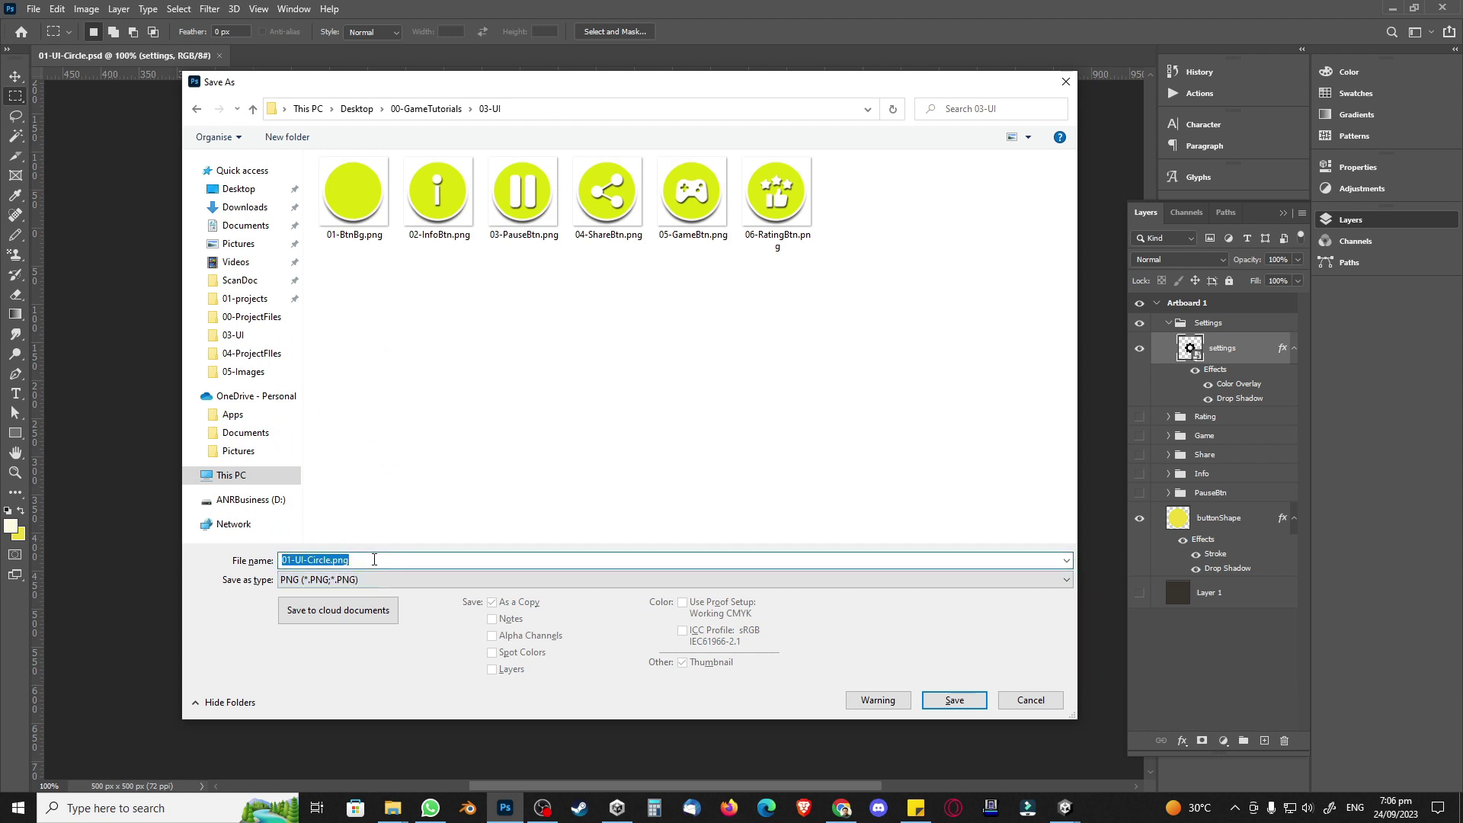
{"action": "type", "text": "07-SettingsBtn"}
{"action": "key", "text": "Return"}
{"action": "key", "text": "Return"}
Step: Switch to the TheGroceryMission Unity project and open the 03-UI folder in File Explorer over it
{"action": "mouse_move", "coordinate": [1066, 808]}
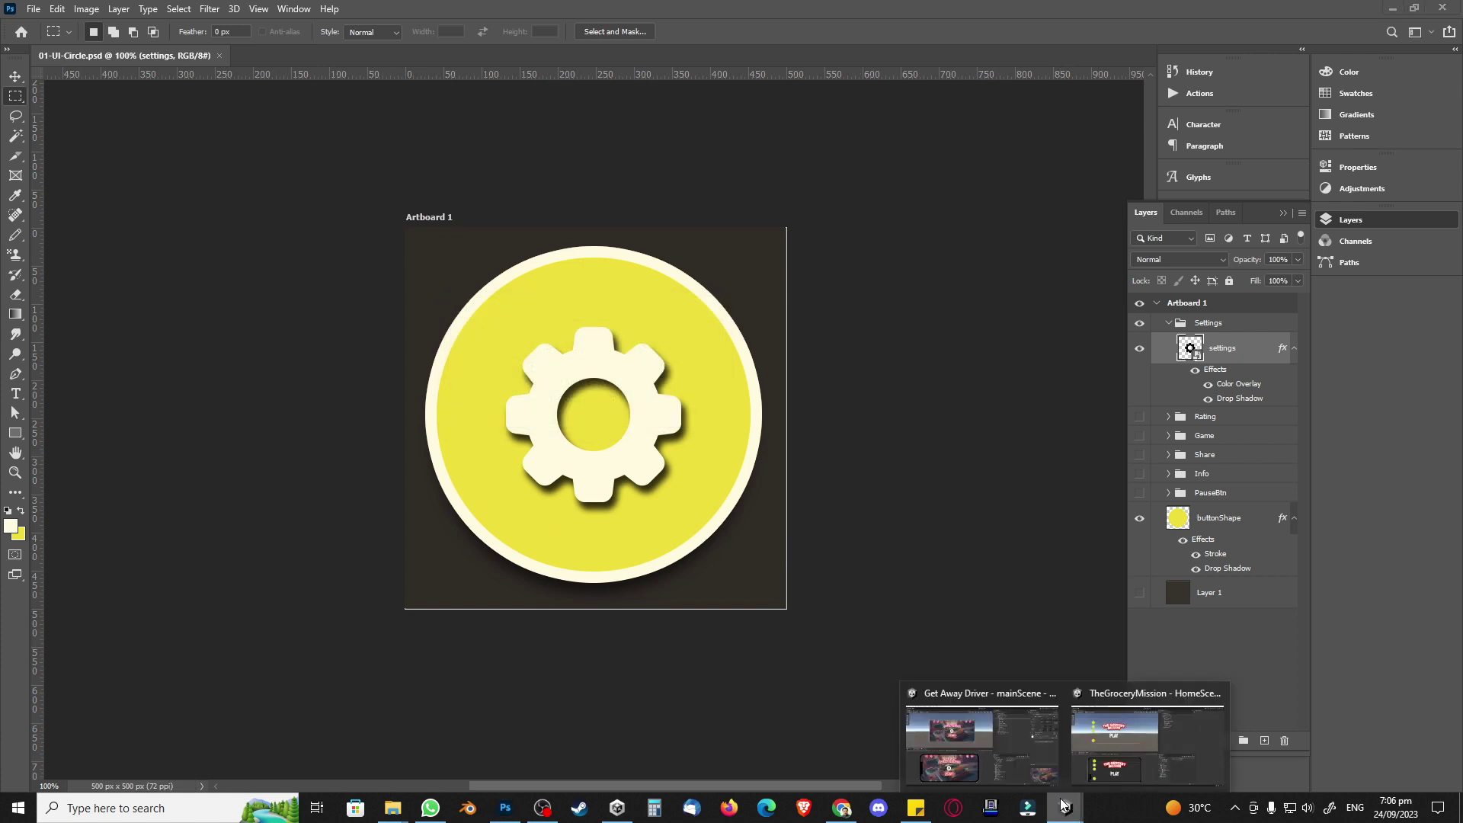
{"action": "left_click", "coordinate": [1087, 748]}
{"action": "mouse_move", "coordinate": [394, 807]}
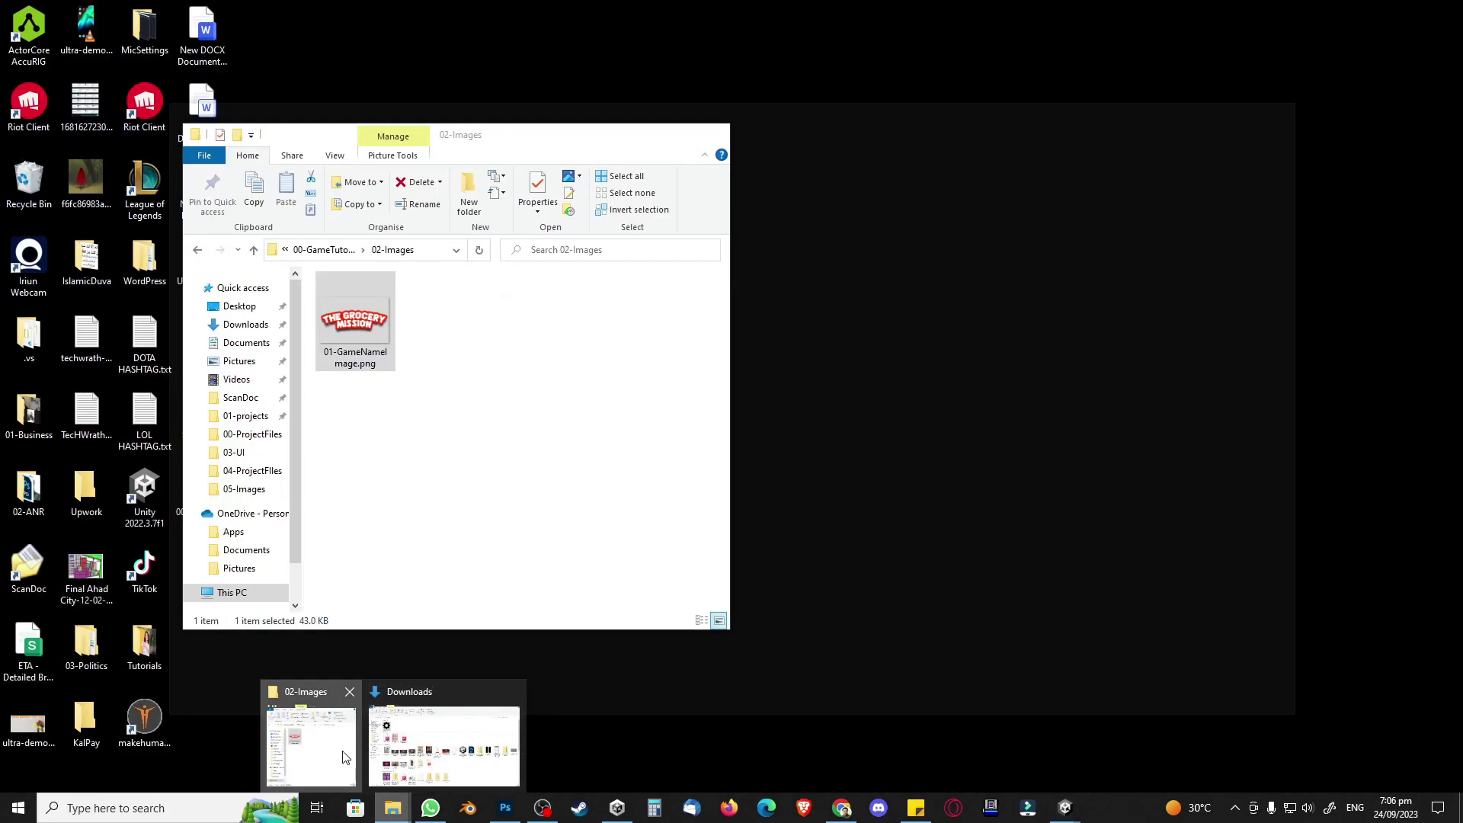
{"action": "left_click", "coordinate": [313, 736]}
{"action": "left_click", "coordinate": [323, 250]}
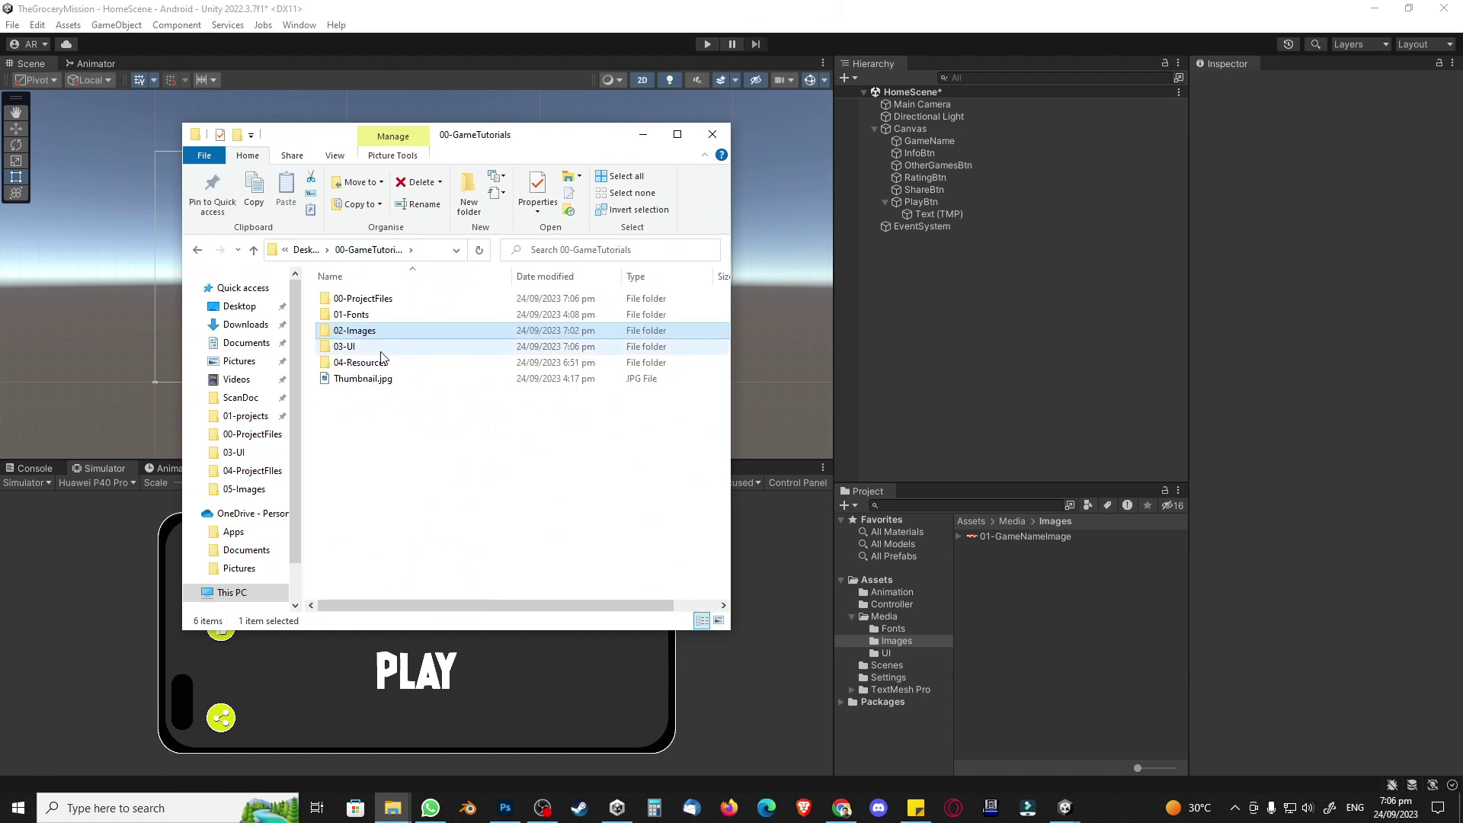
{"action": "double_click", "coordinate": [358, 330]}
{"action": "left_click", "coordinate": [427, 436]}
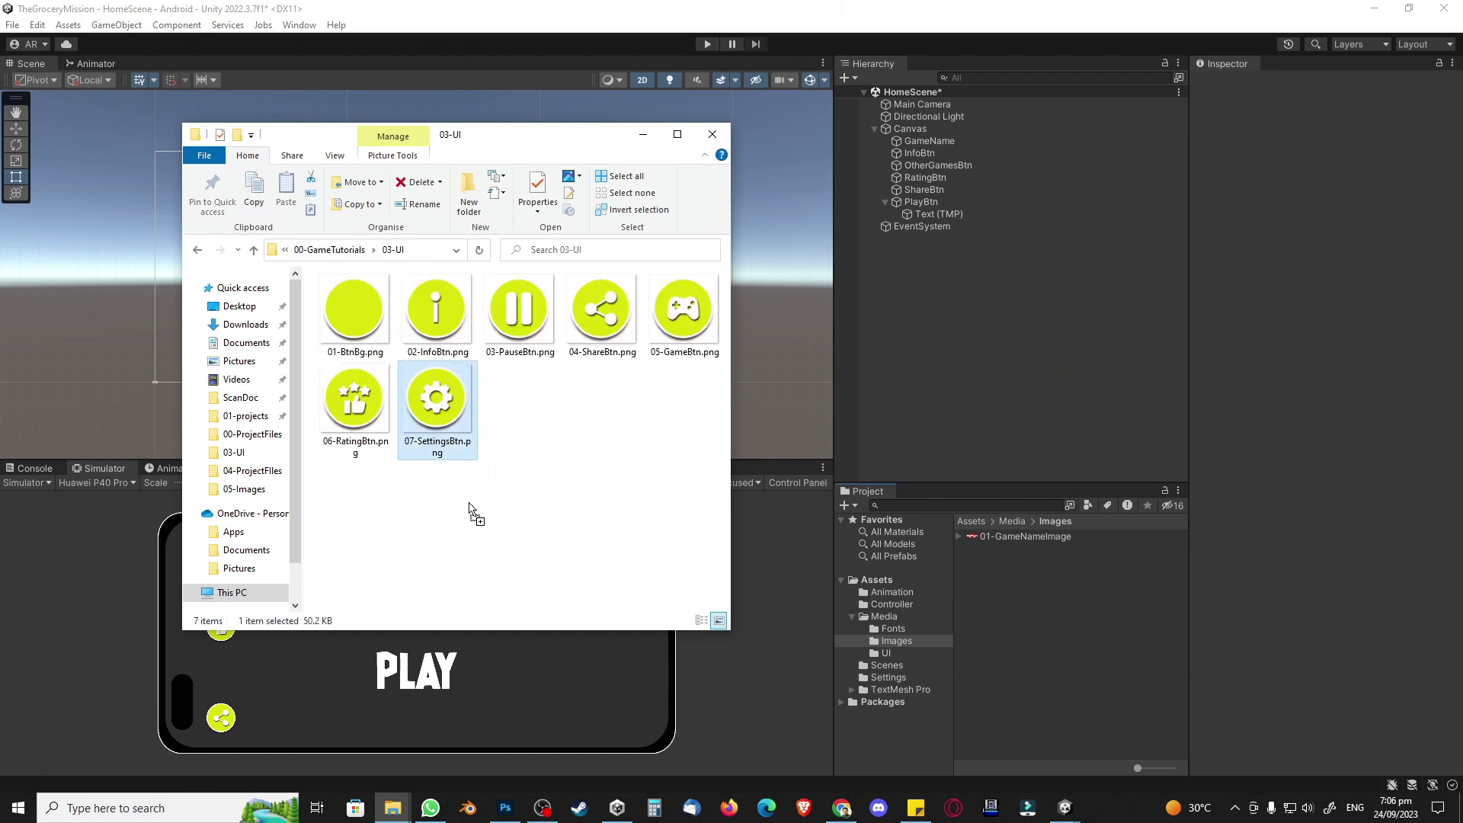
Step: Import 07-SettingsBtn.png from File Explorer into the Unity project's Media/UI folder
{"action": "left_click", "coordinate": [886, 653]}
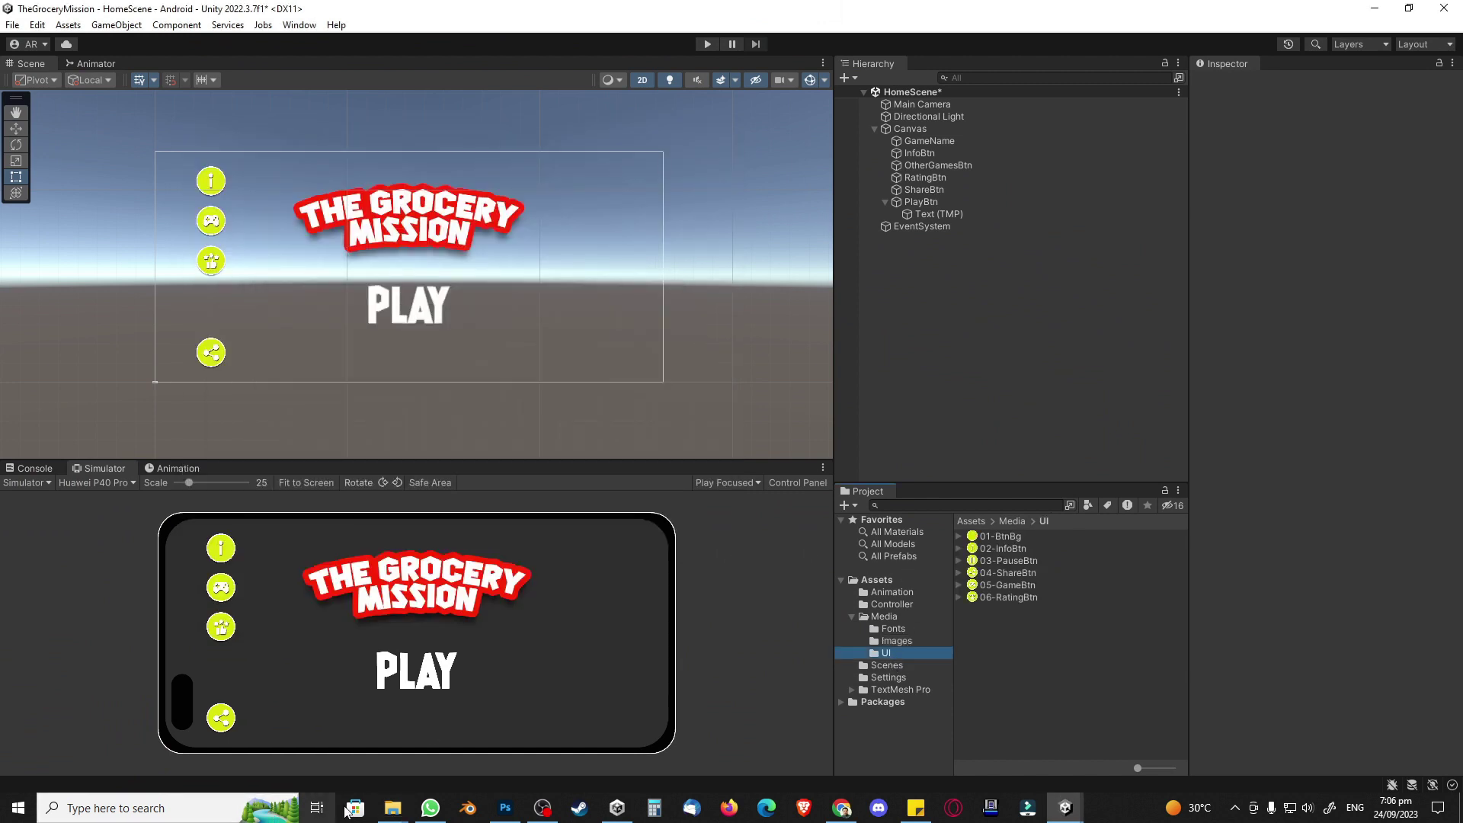
{"action": "mouse_move", "coordinate": [394, 806]}
{"action": "left_click", "coordinate": [320, 751]}
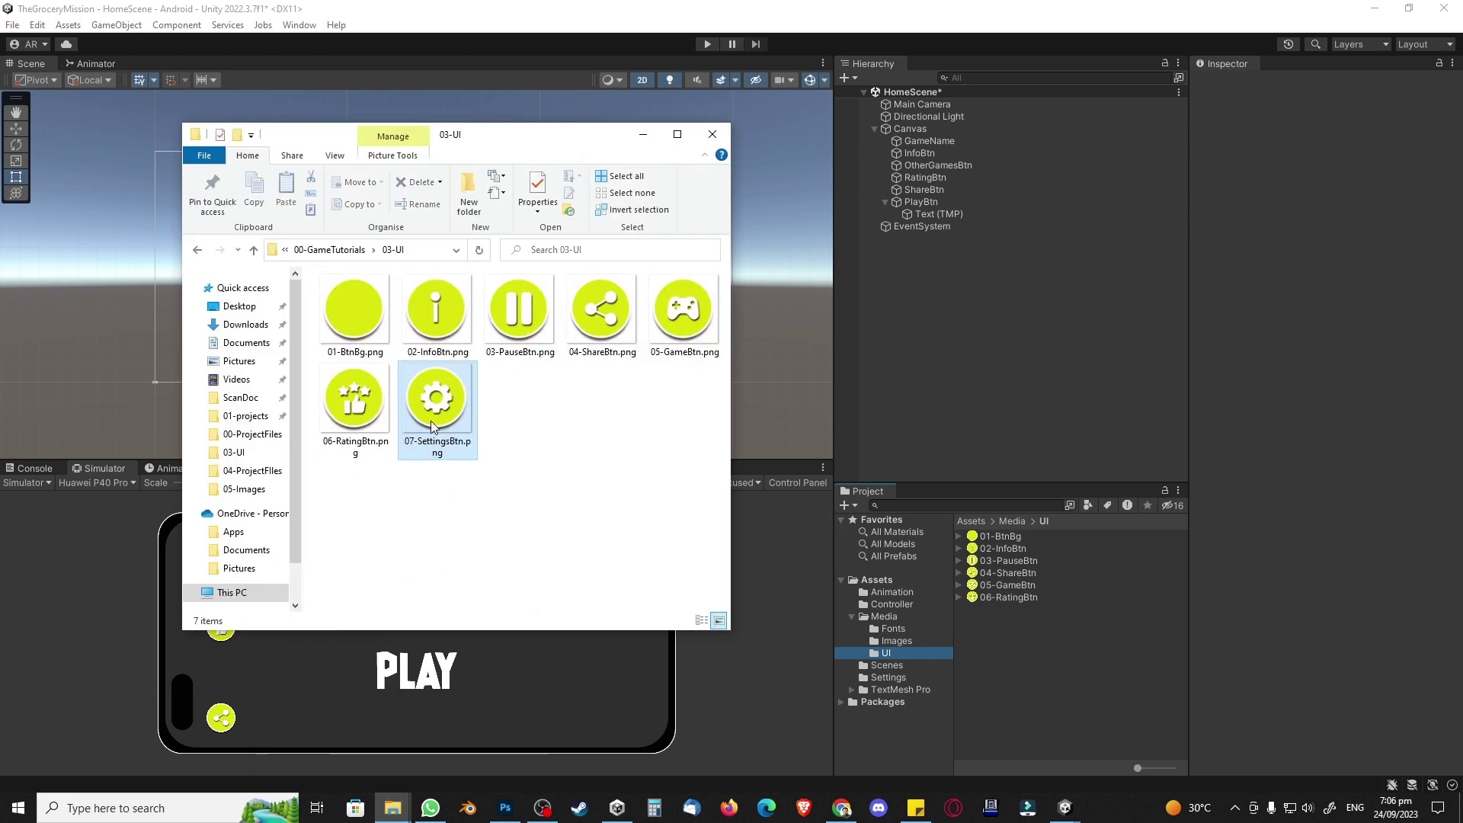
{"action": "left_click_drag", "start_coordinate": [441, 413], "coordinate": [1002, 655]}
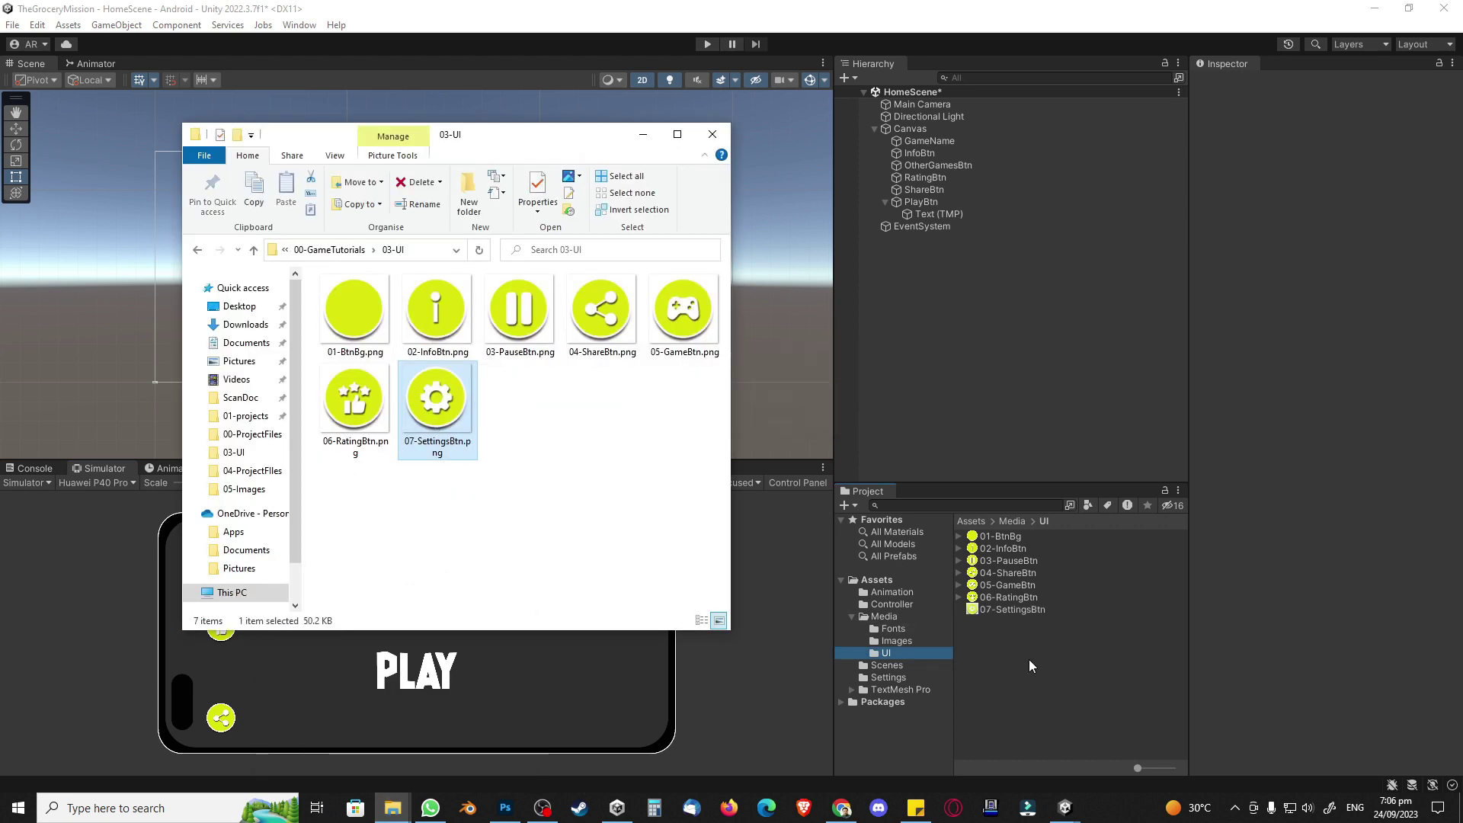
{"action": "left_click", "coordinate": [1029, 660]}
Step: Set the 07-SettingsBtn texture type to Sprite (2D and UI) and apply the import settings
{"action": "left_click", "coordinate": [1034, 607]}
{"action": "left_click", "coordinate": [1330, 131]}
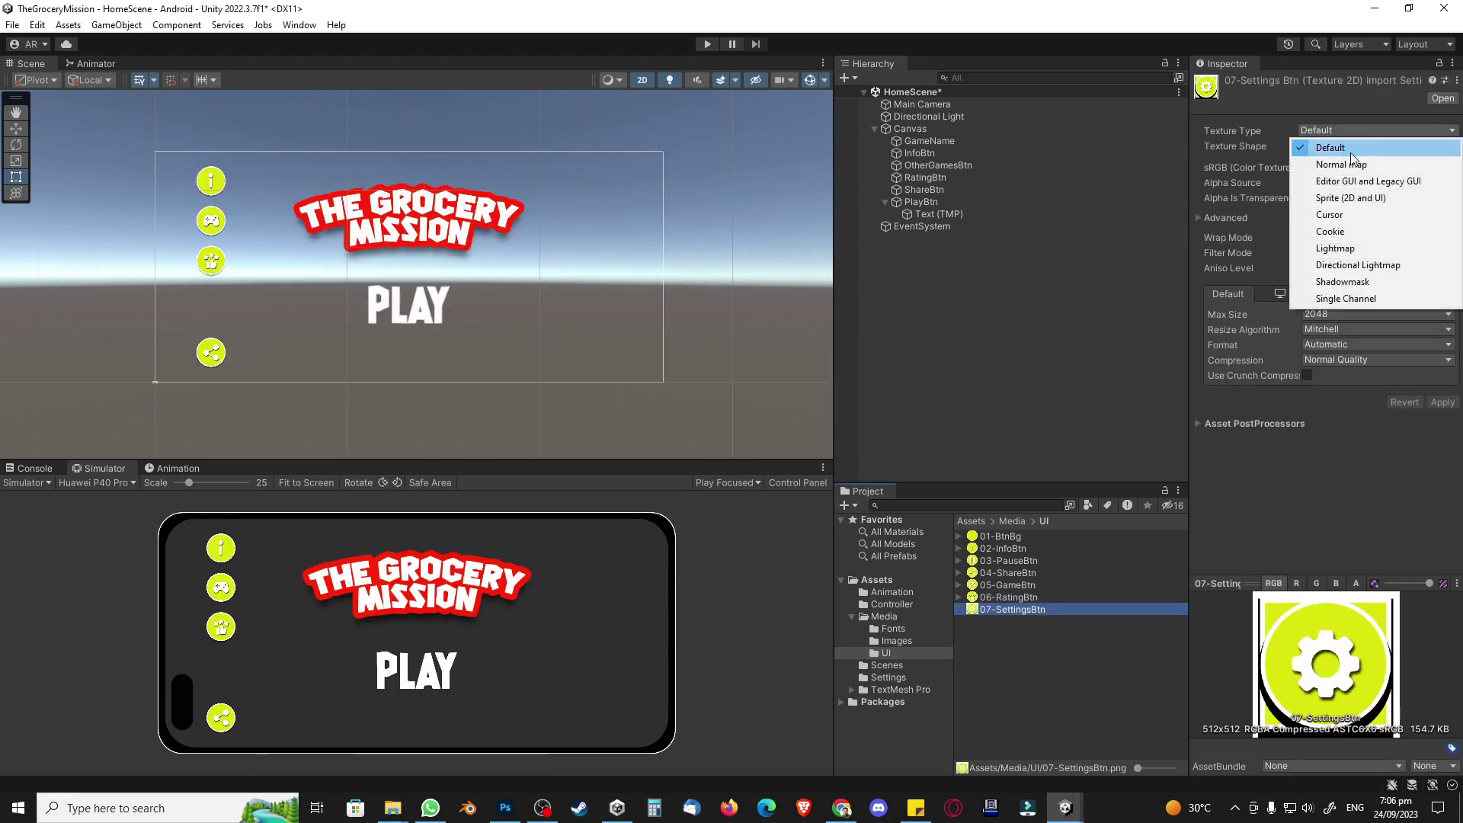
{"action": "left_click", "coordinate": [1351, 196]}
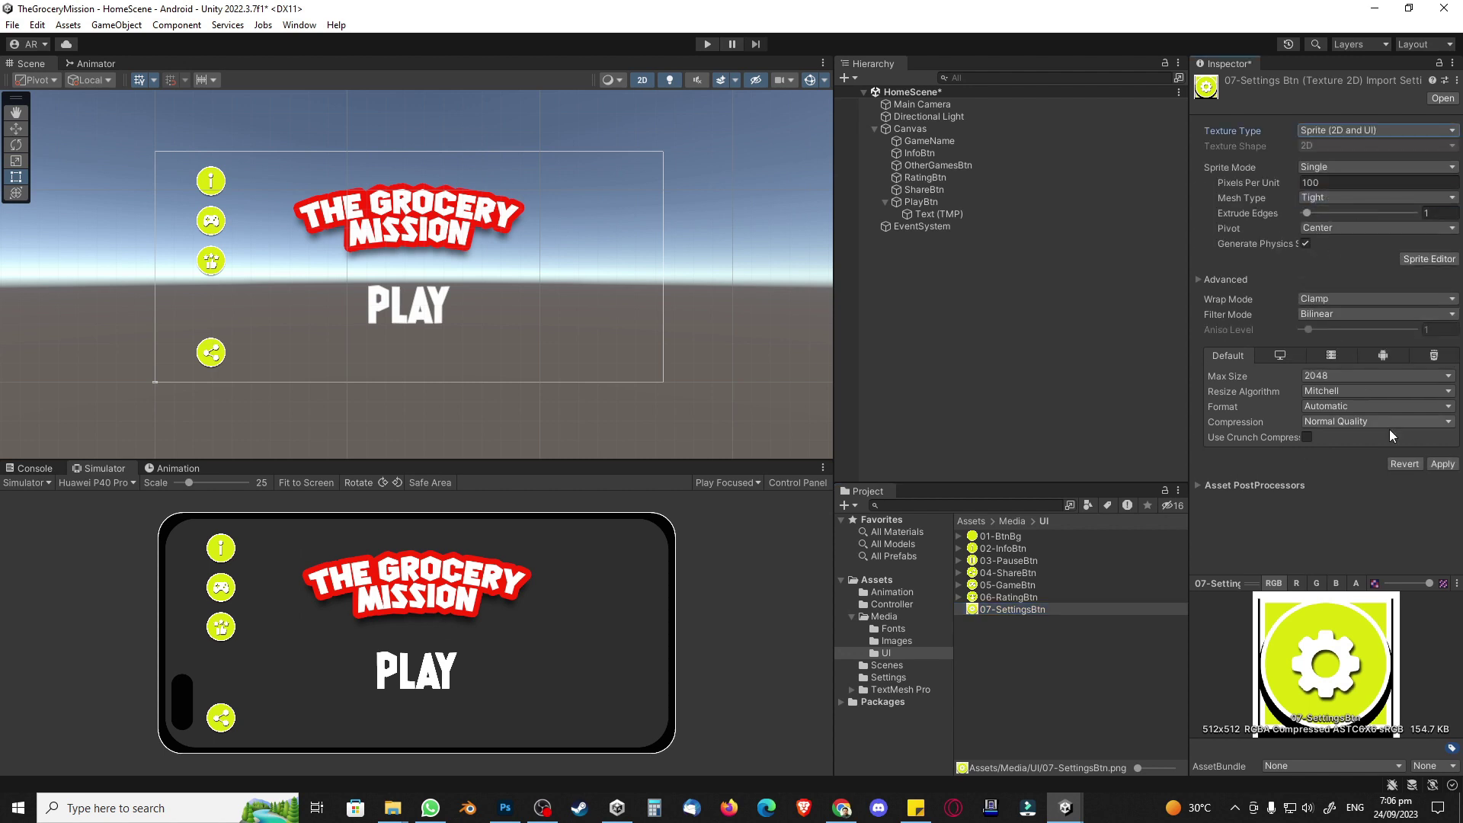
{"action": "left_click", "coordinate": [1443, 464]}
{"action": "left_click", "coordinate": [973, 278]}
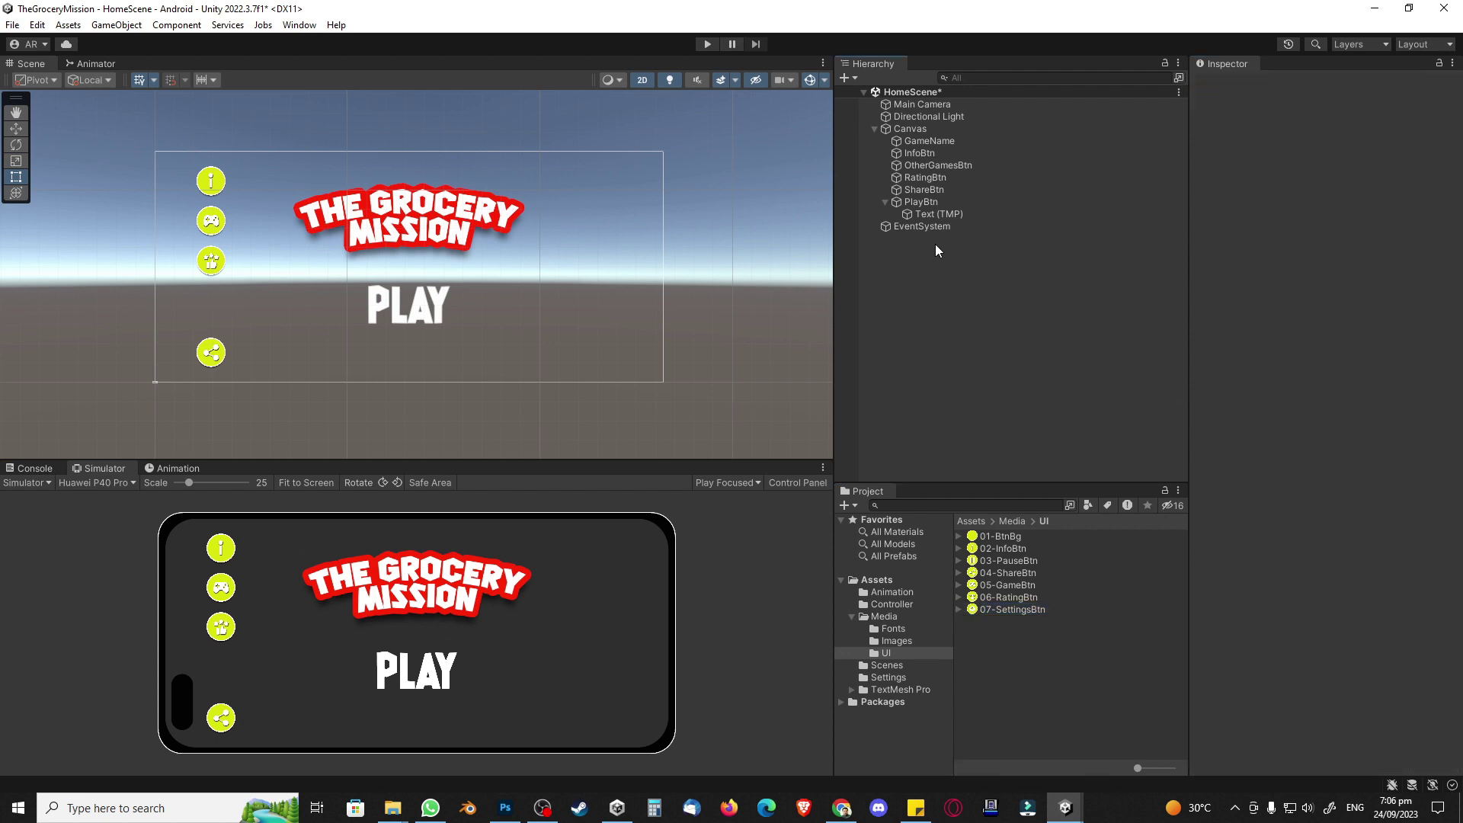
Step: Duplicate InfoBtn in the Canvas and name the copy SettingsBtn
{"action": "left_click", "coordinate": [958, 153]}
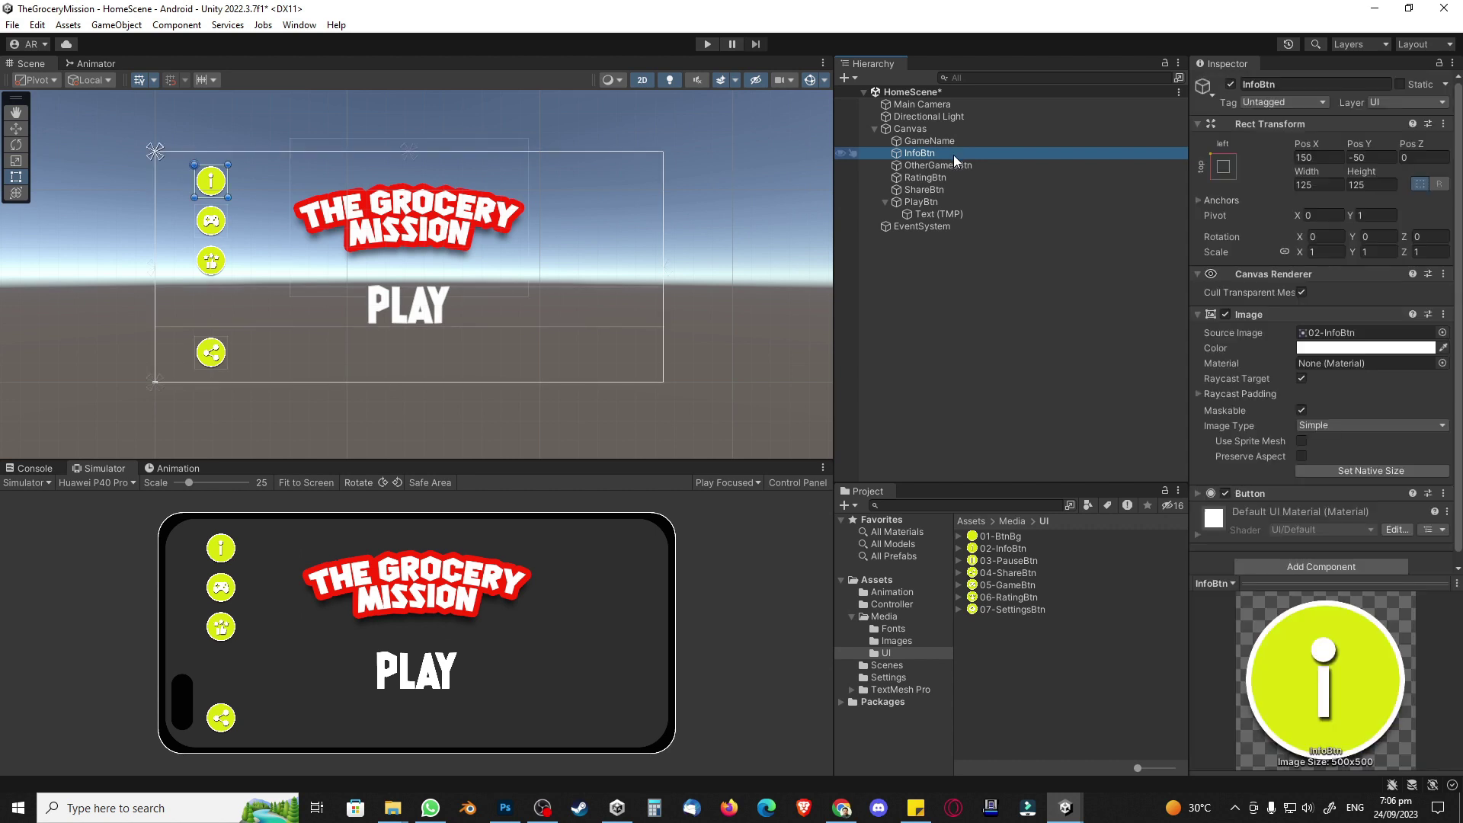
{"action": "key", "text": "ctrl+d"}
{"action": "key", "text": "F2"}
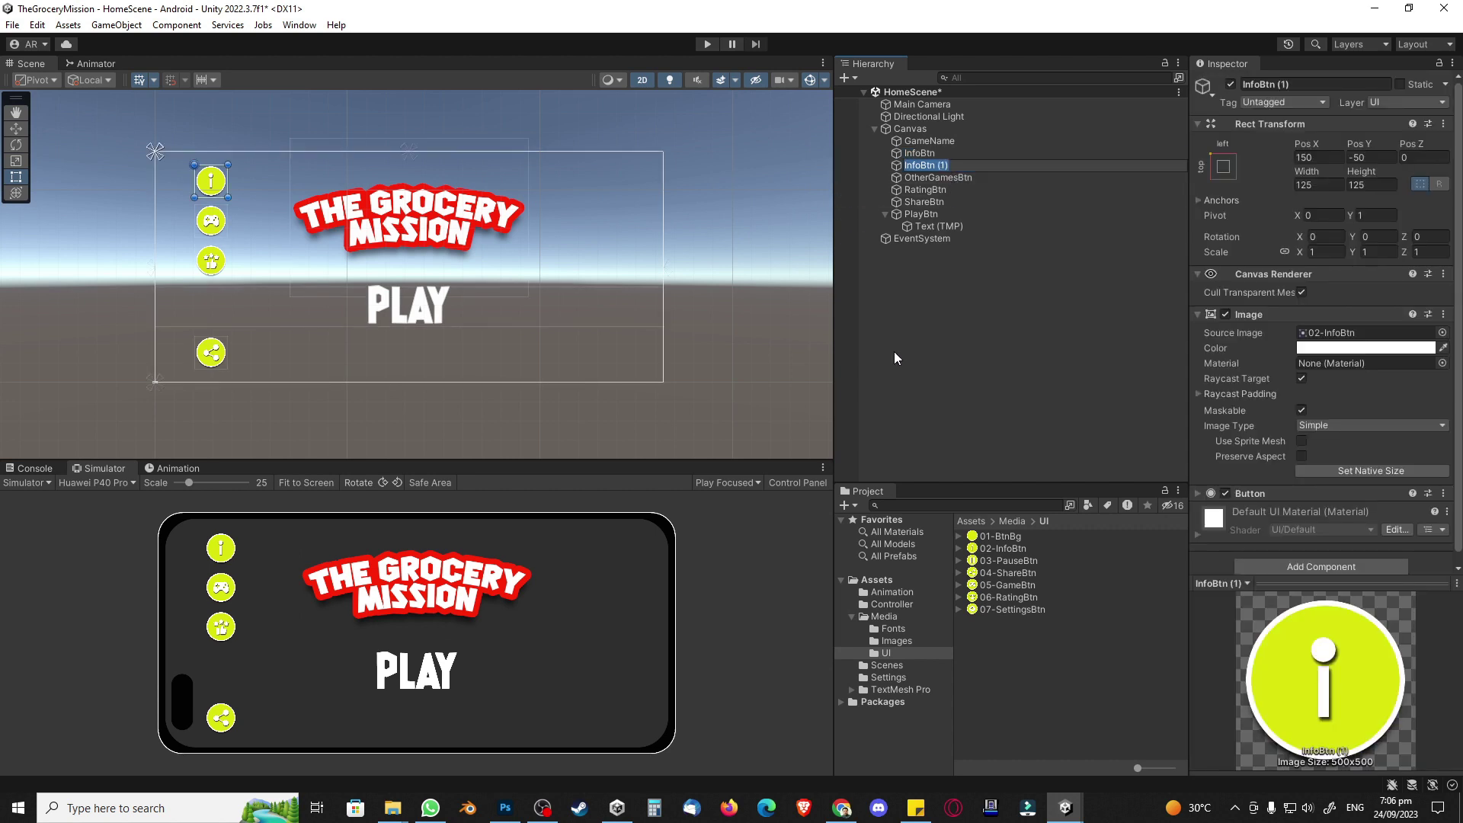
{"action": "type", "text": "SettingsBtn"}
{"action": "key", "text": "Return"}
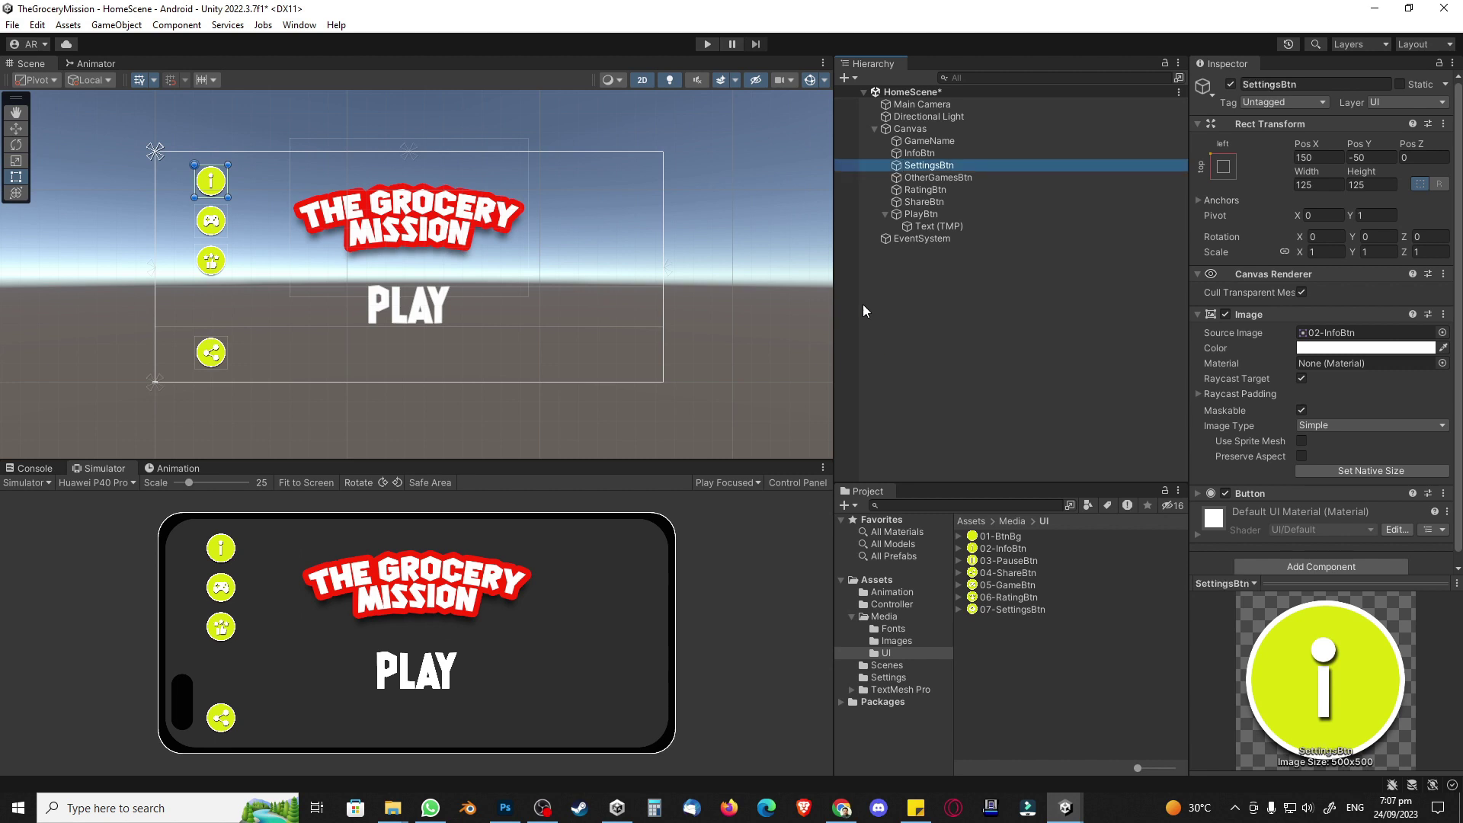
Step: Anchor SettingsBtn to the canvas's top-right corner and set its pivot there too
{"action": "left_click", "coordinate": [1225, 168]}
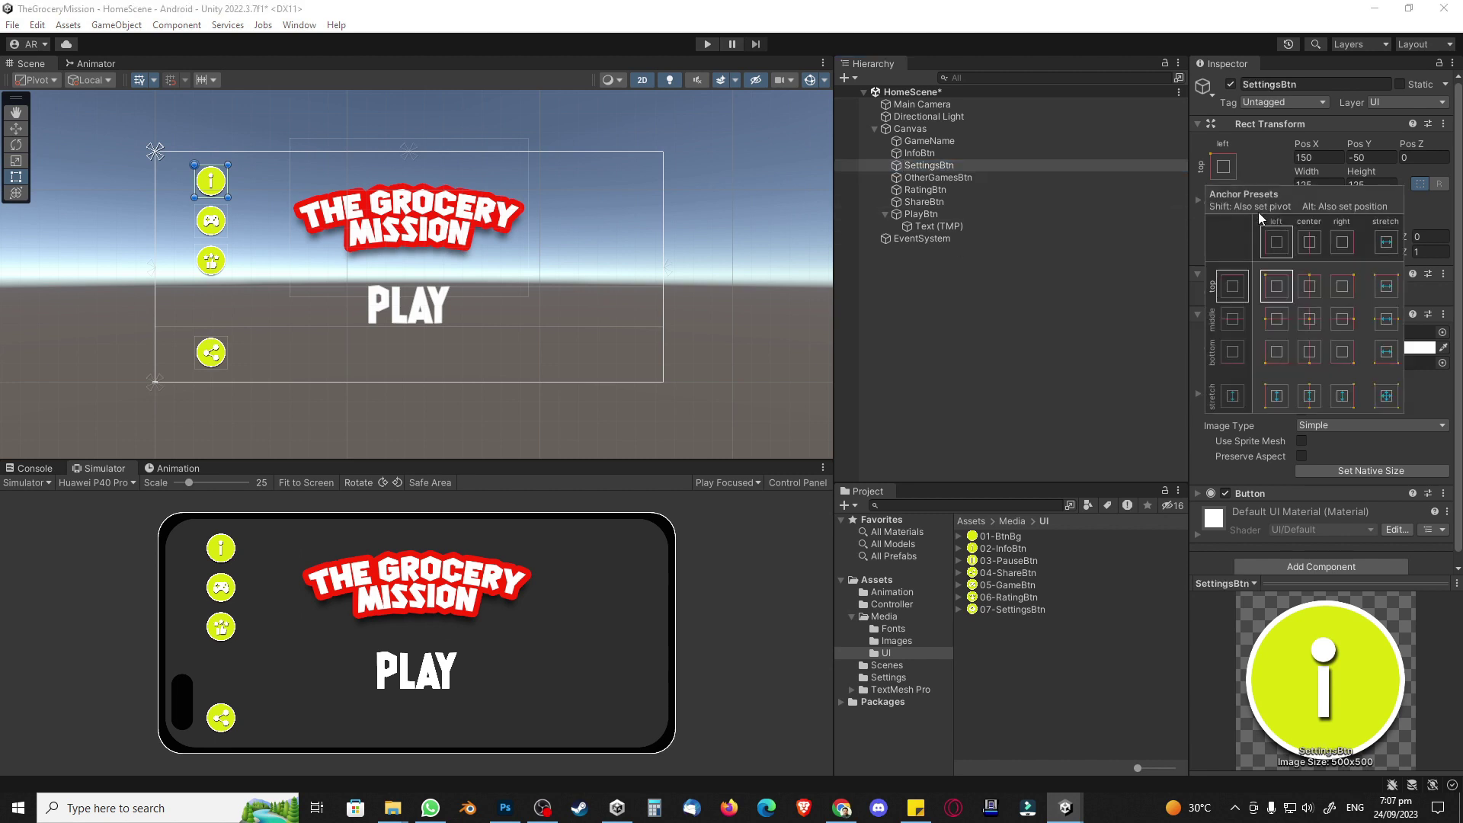
{"action": "left_click", "coordinate": [1345, 288]}
{"action": "left_click", "coordinate": [1065, 285]}
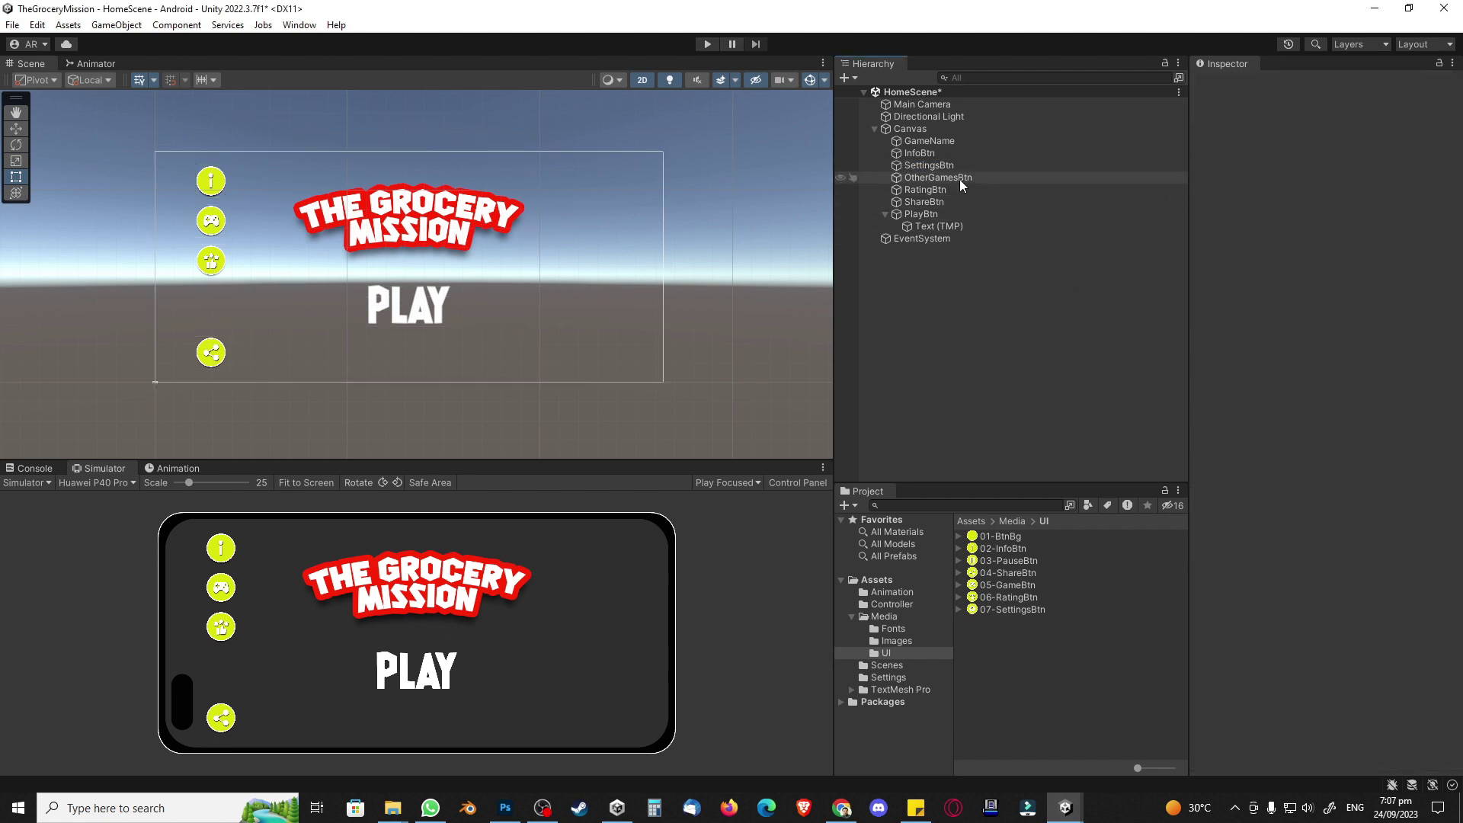
Step: Set SettingsBtn's Pos X to -150
{"action": "left_click", "coordinate": [955, 155]}
{"action": "left_click", "coordinate": [928, 165]}
{"action": "double_click", "coordinate": [1323, 157]}
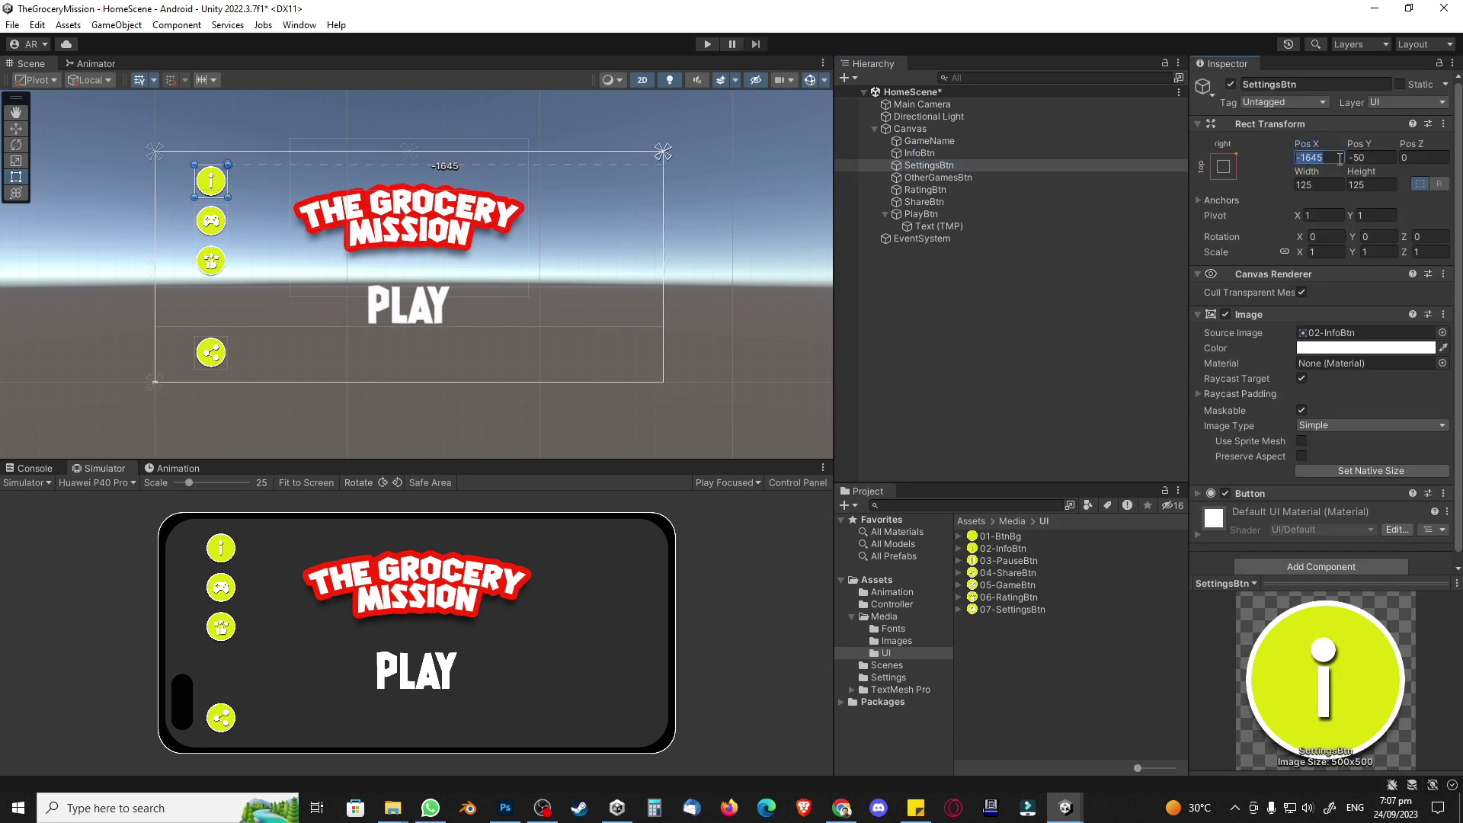
{"action": "type", "text": "0-150"}
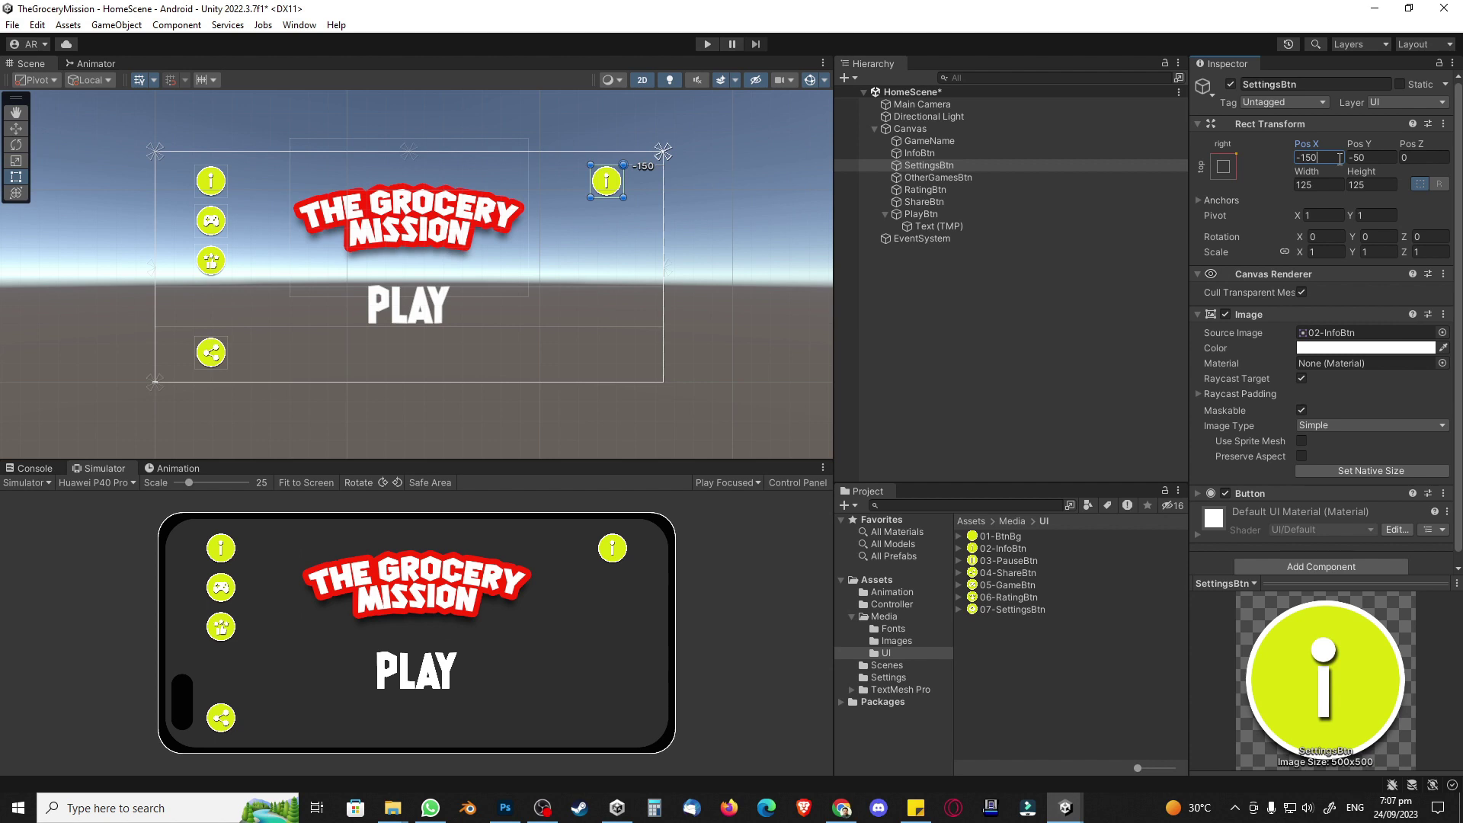
{"action": "key", "text": "Tab"}
Step: Anchor SettingsBtn and its pivot to the canvas's bottom-right corner and set its position to X -150, Y 50
{"action": "left_click", "coordinate": [1224, 166]}
{"action": "left_click", "coordinate": [1338, 357]}
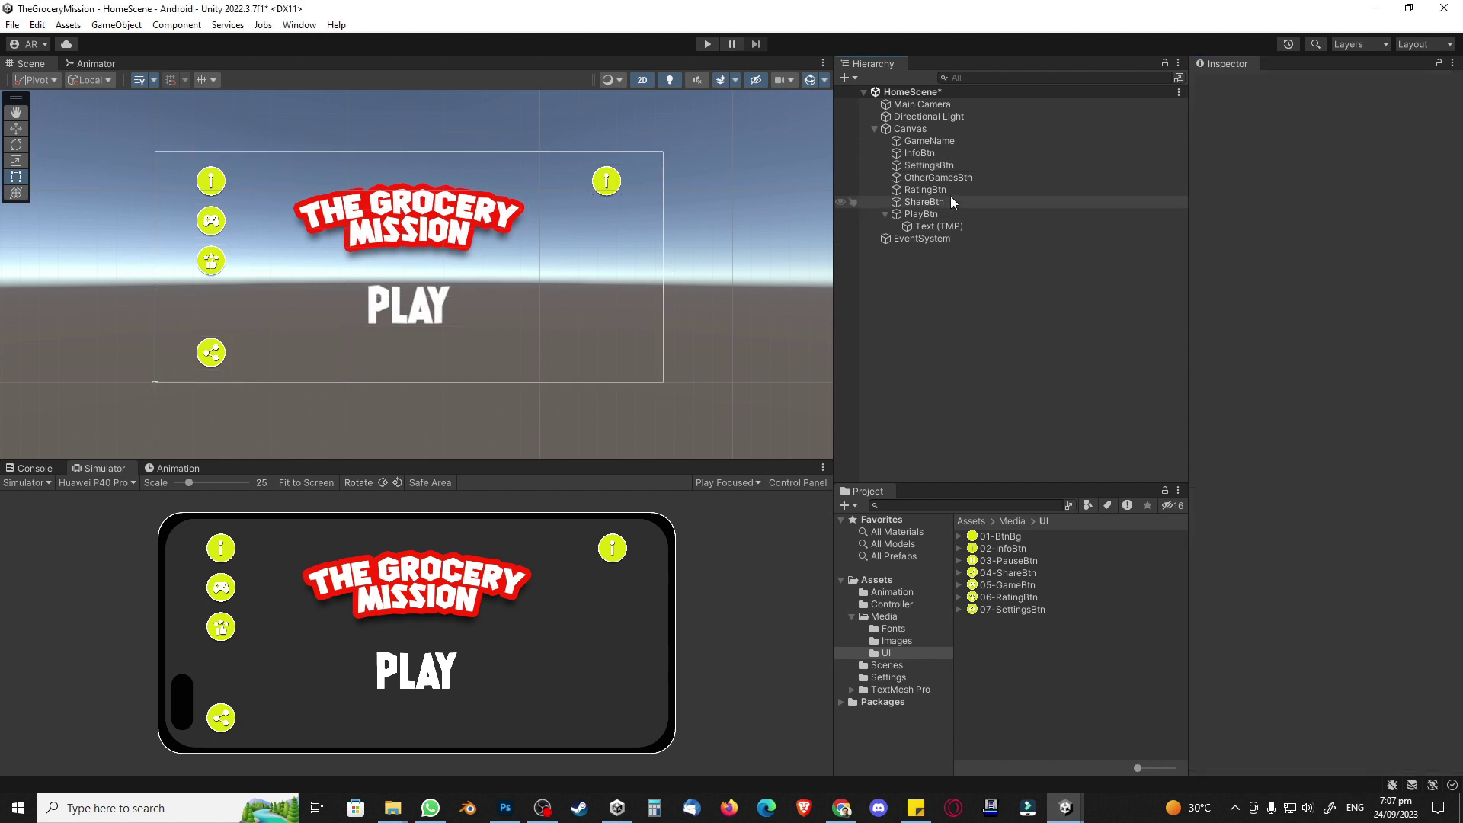
{"action": "left_click", "coordinate": [943, 166]}
{"action": "left_click", "coordinate": [1323, 157]}
{"action": "type", "text": "0"}
{"action": "key", "text": "Tab"}
{"action": "type", "text": "0"}
{"action": "left_click", "coordinate": [1324, 158]}
{"action": "type", "text": "-150"}
{"action": "key", "text": "Tab"}
{"action": "type", "text": "50"}
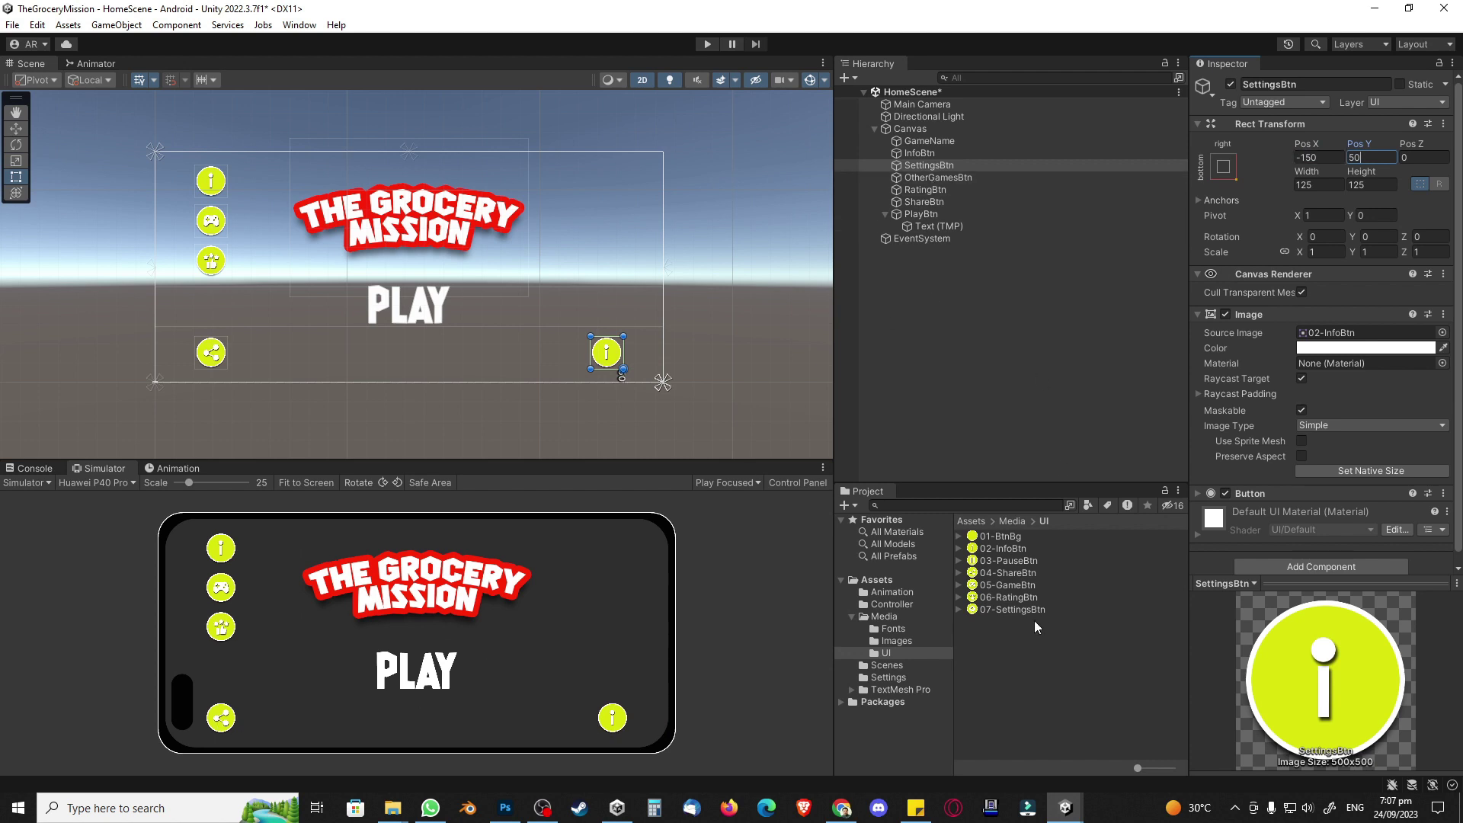
Step: Assign the 07-SettingsBtn sprite as the source image of SettingsBtn
{"action": "left_click_drag", "start_coordinate": [1031, 611], "coordinate": [1339, 333]}
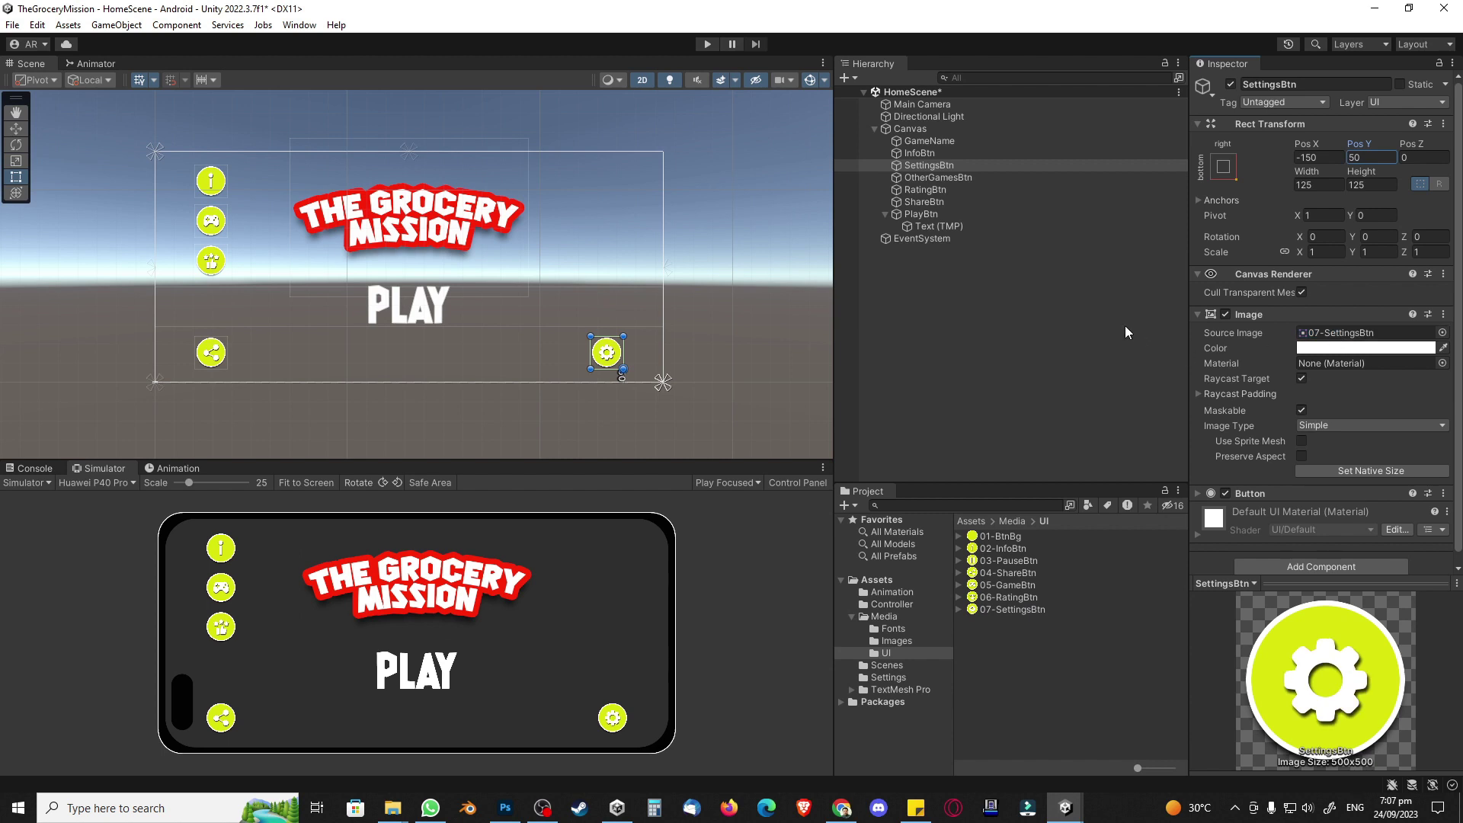
{"action": "left_click", "coordinate": [1074, 326]}
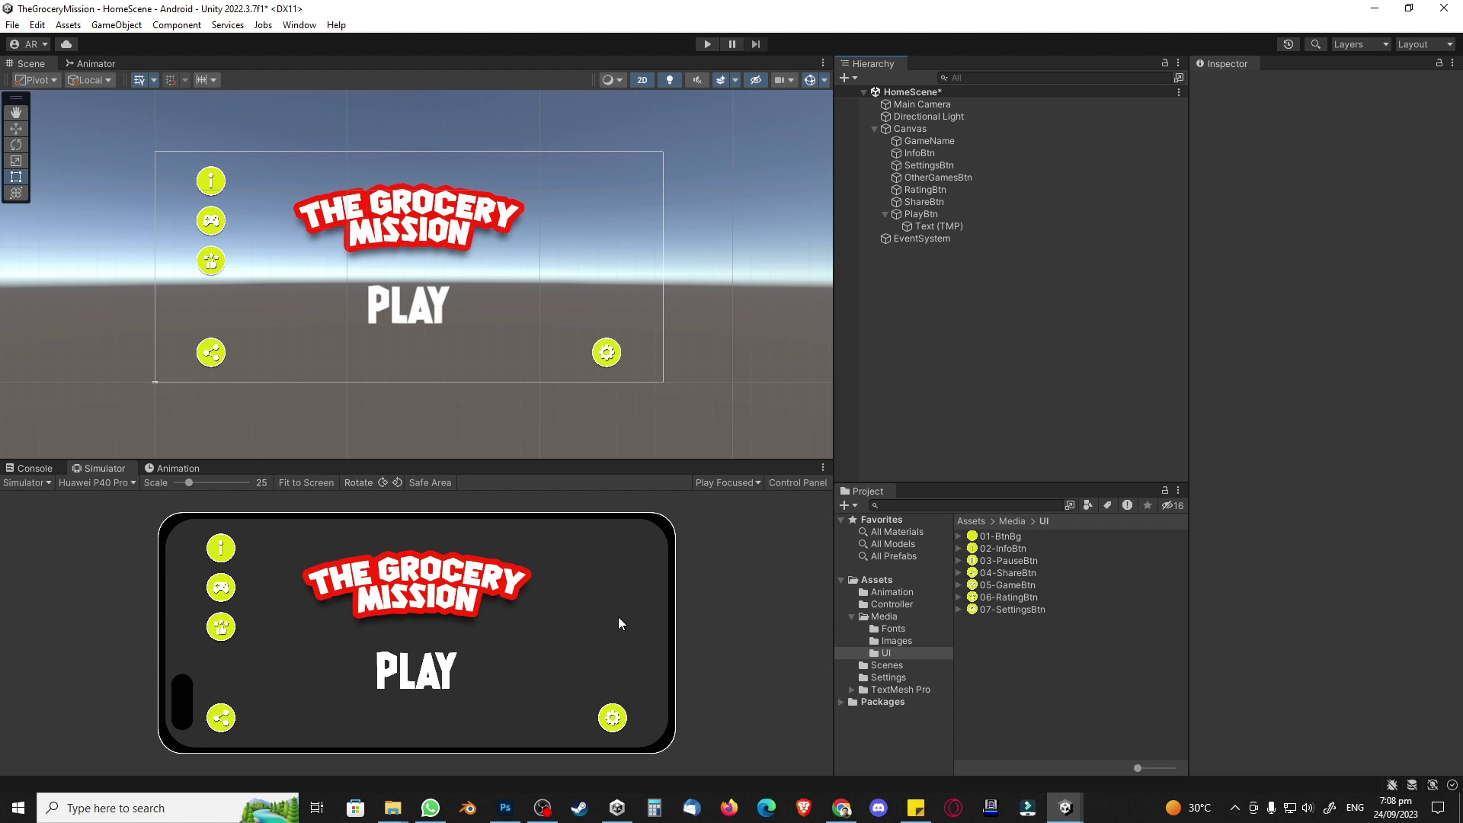
{"action": "key", "text": "alt+Tab"}
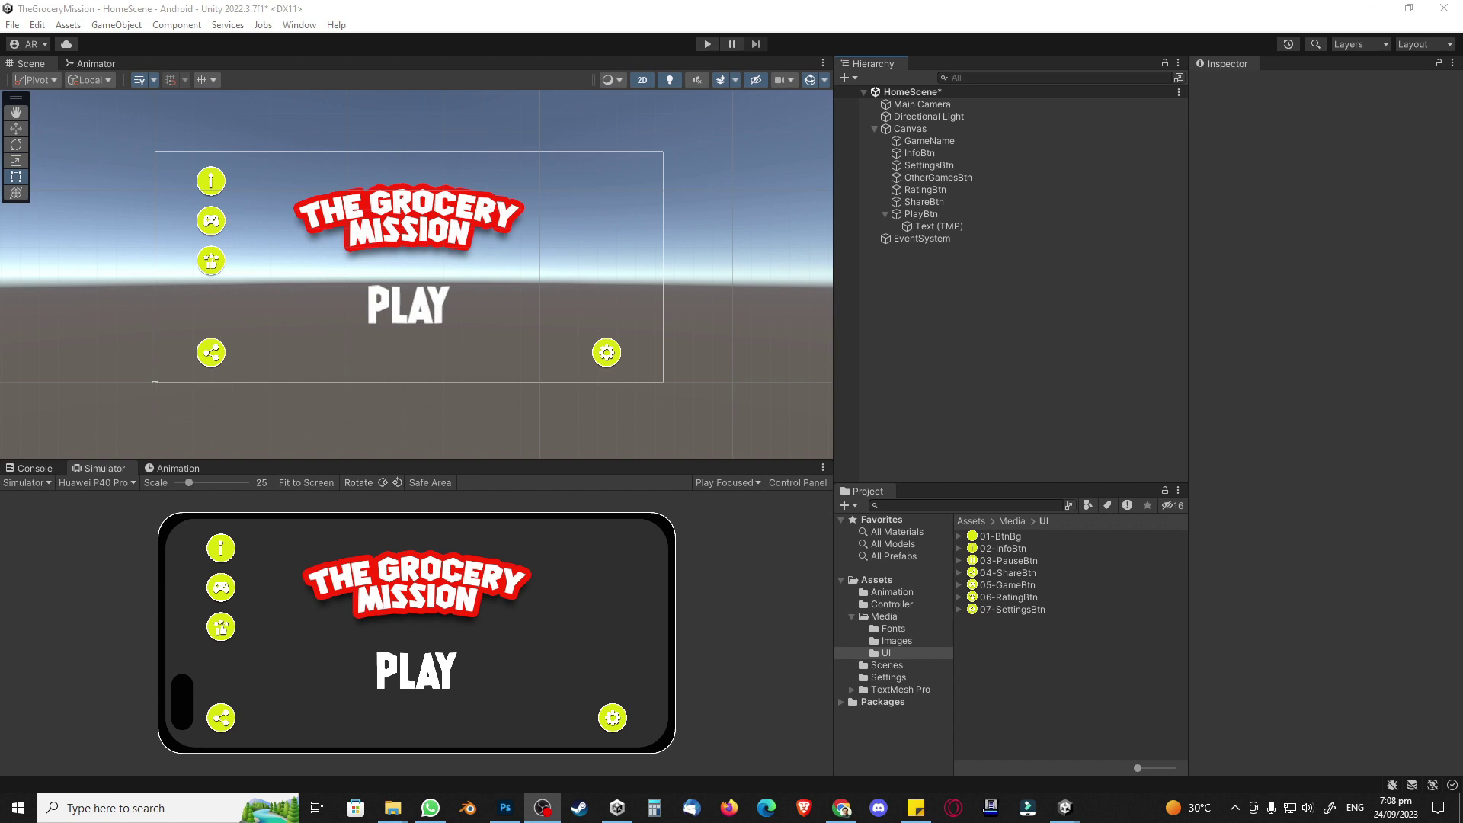
Step: Preview the home scene on the simulated Apple iPad Mini 4 and enlarge the Simulator view to show the whole device
{"action": "left_click", "coordinate": [104, 481]}
{"action": "left_click", "coordinate": [128, 515]}
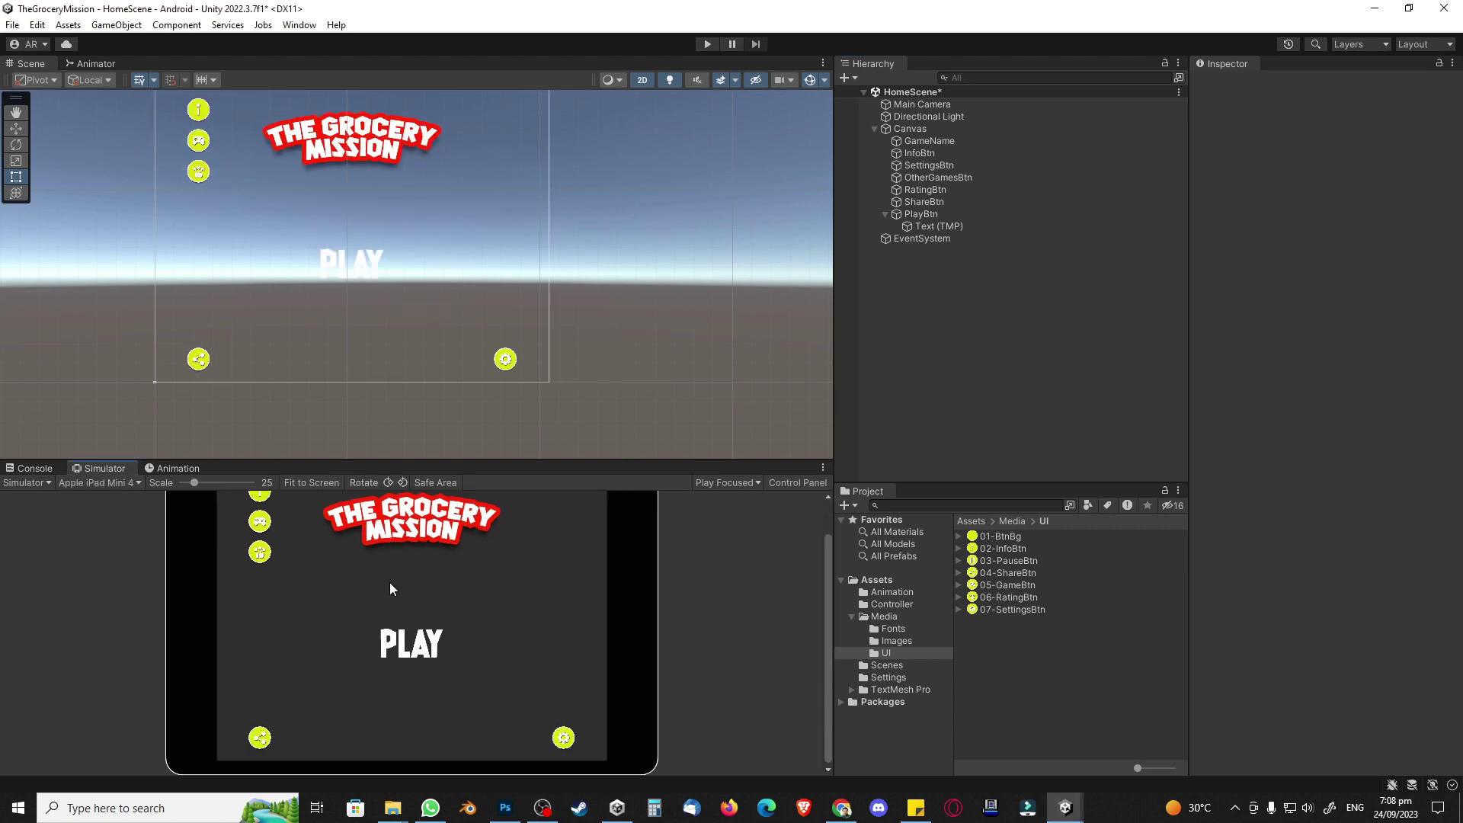
{"action": "left_click_drag", "start_coordinate": [428, 460], "coordinate": [428, 244]}
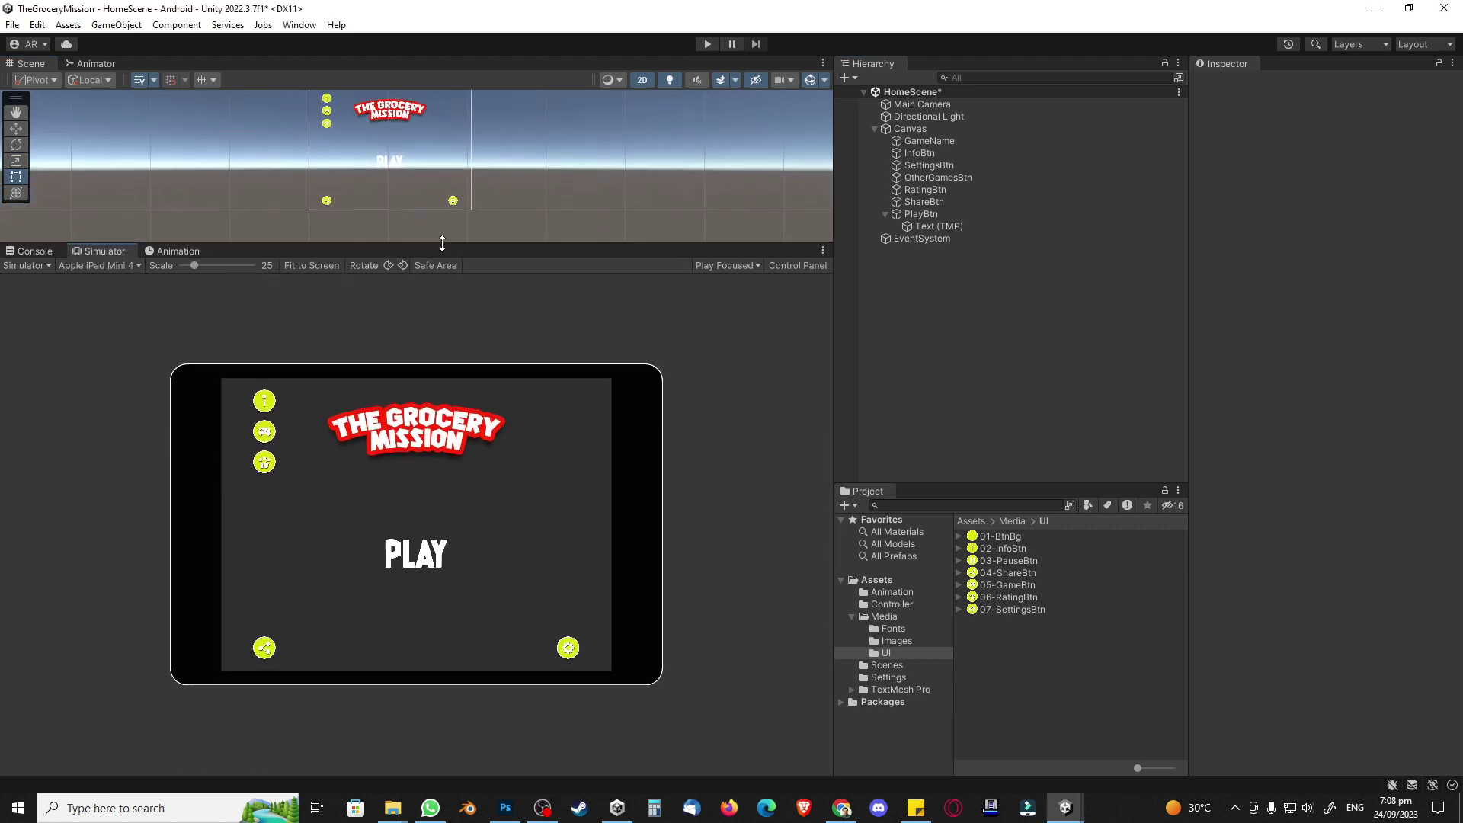
{"action": "left_click", "coordinate": [116, 265]}
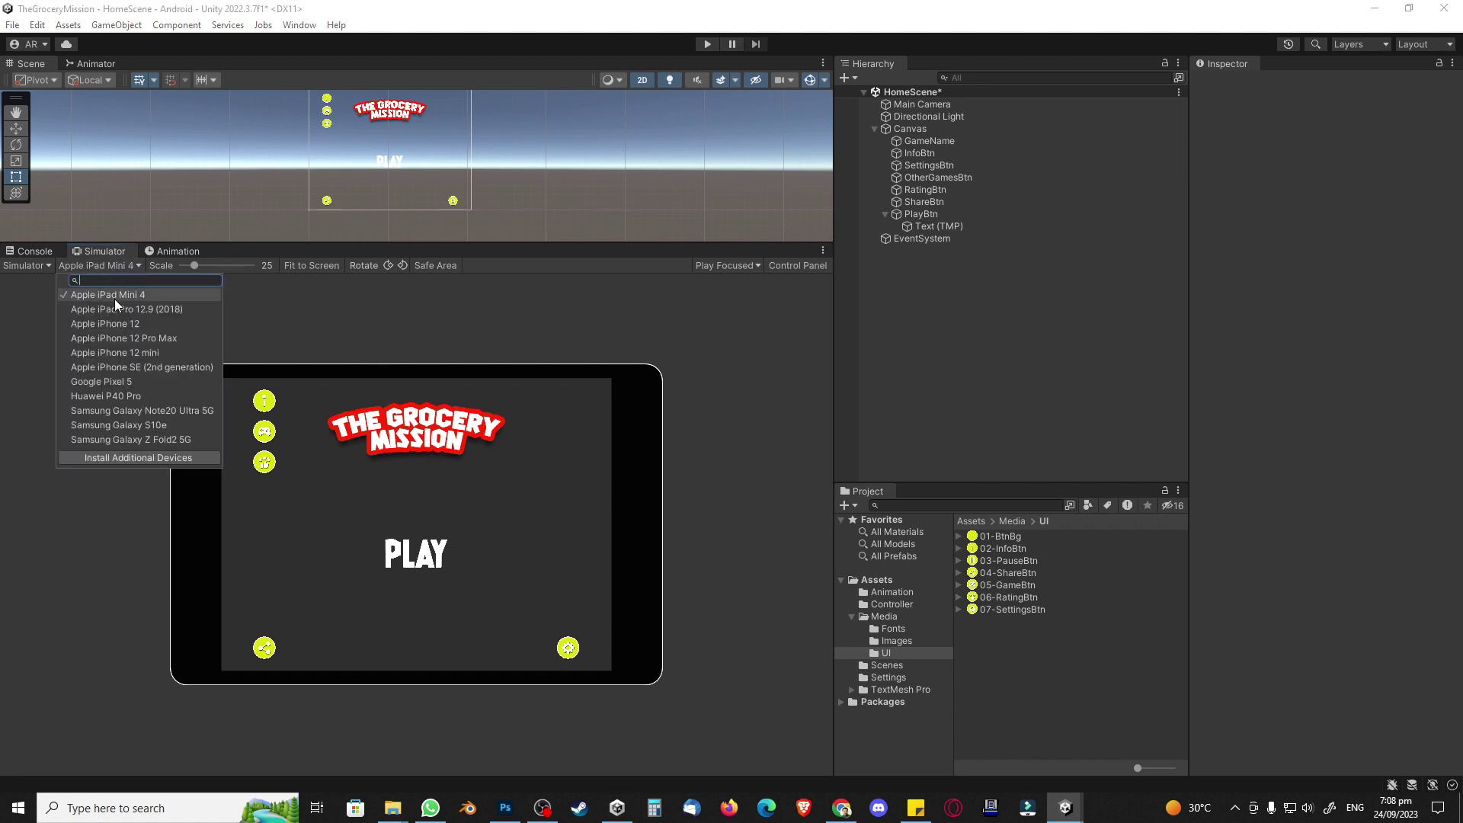
{"action": "left_click", "coordinate": [112, 297]}
Step: Preview the home scene on the Apple iPhone 12, Huawei P40 Pro and Samsung Galaxy Z Fold2 5G, finishing on the Apple iPhone 12
{"action": "left_click", "coordinate": [107, 267]}
{"action": "left_click", "coordinate": [130, 332]}
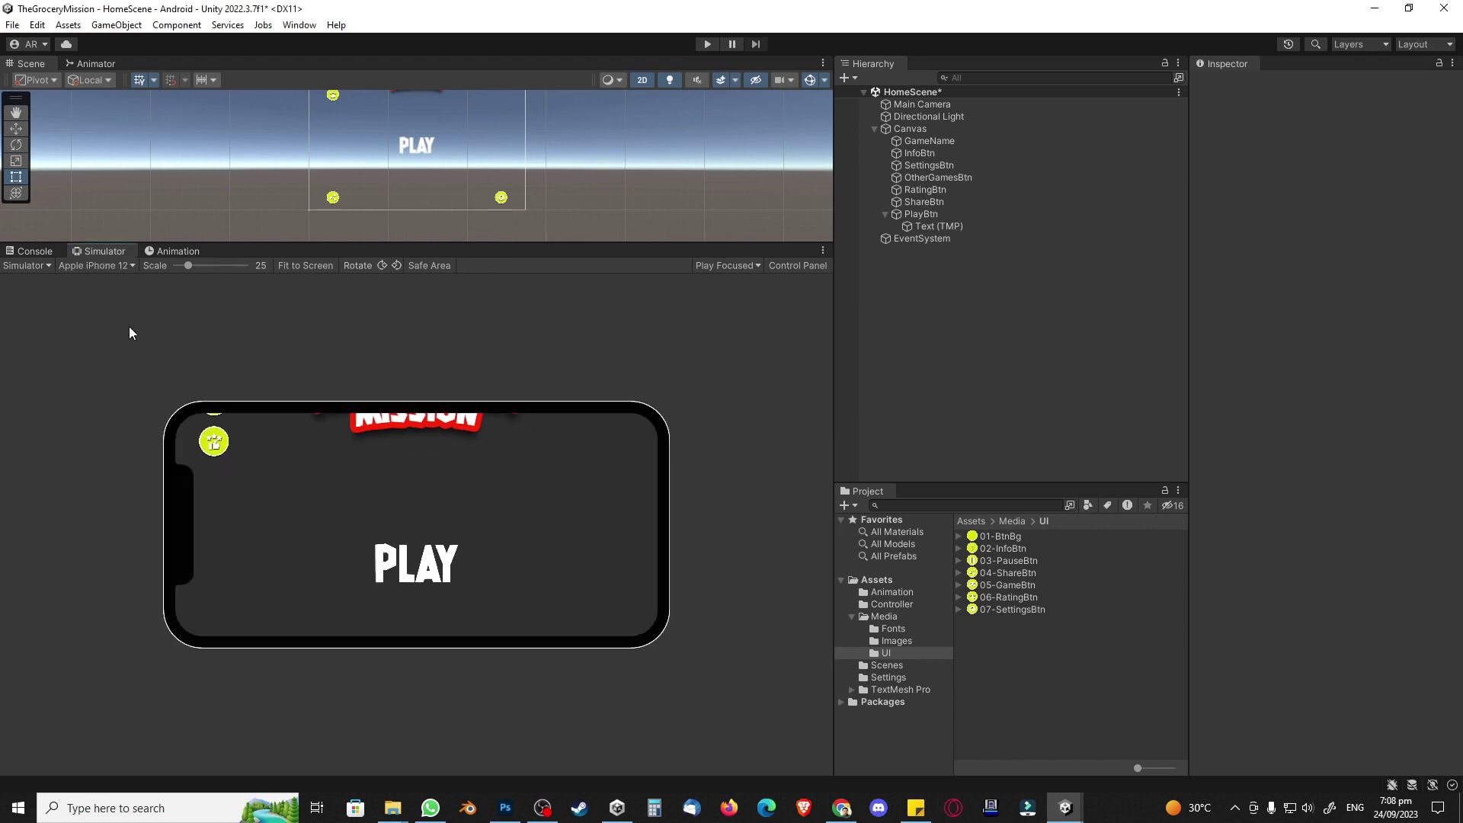
{"action": "left_click", "coordinate": [112, 268]}
{"action": "left_click", "coordinate": [133, 385]}
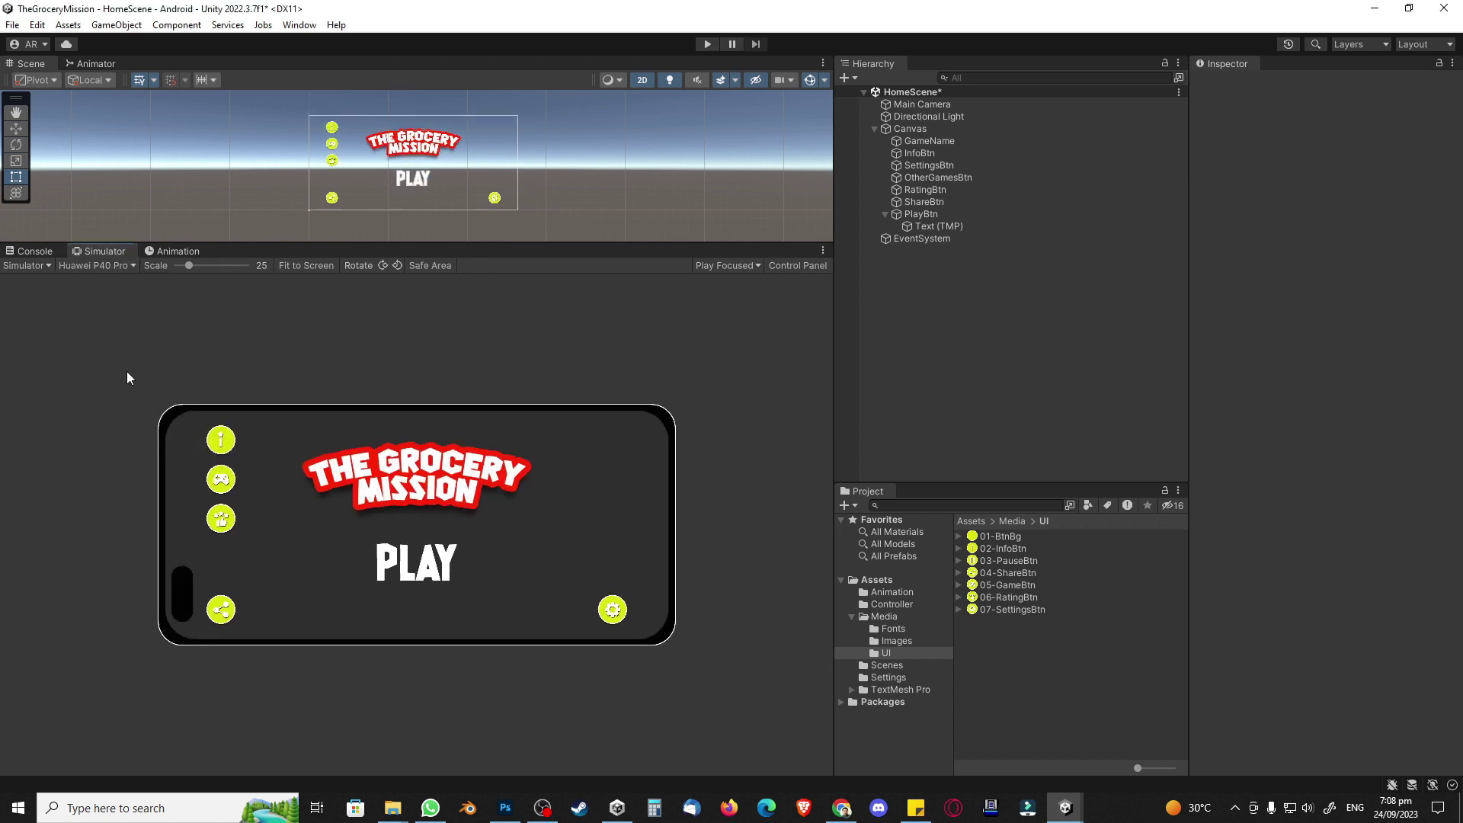
{"action": "left_click", "coordinate": [108, 266]}
{"action": "left_click", "coordinate": [128, 434]}
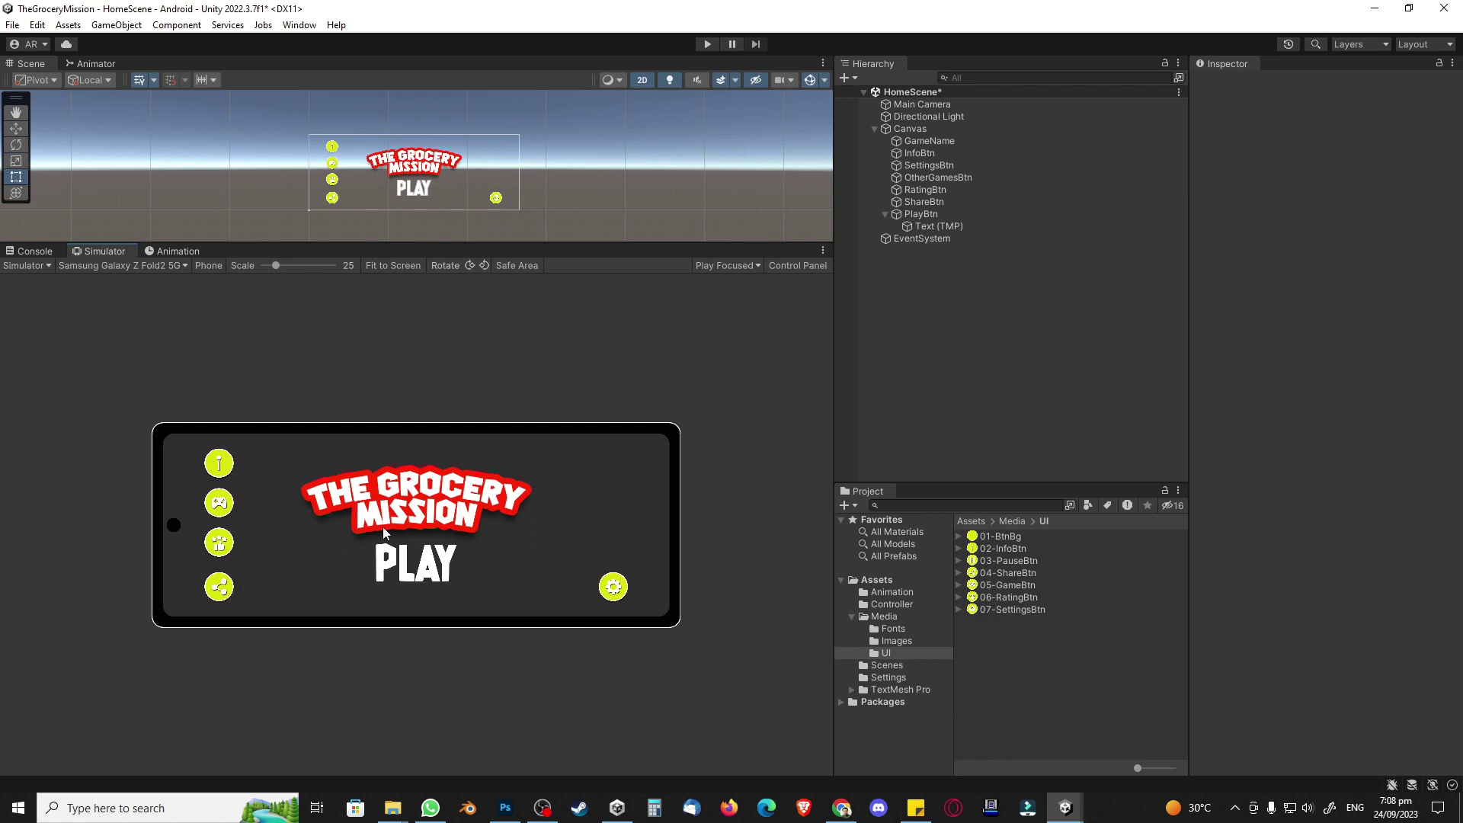
{"action": "left_click", "coordinate": [149, 265]}
{"action": "left_click", "coordinate": [145, 323]}
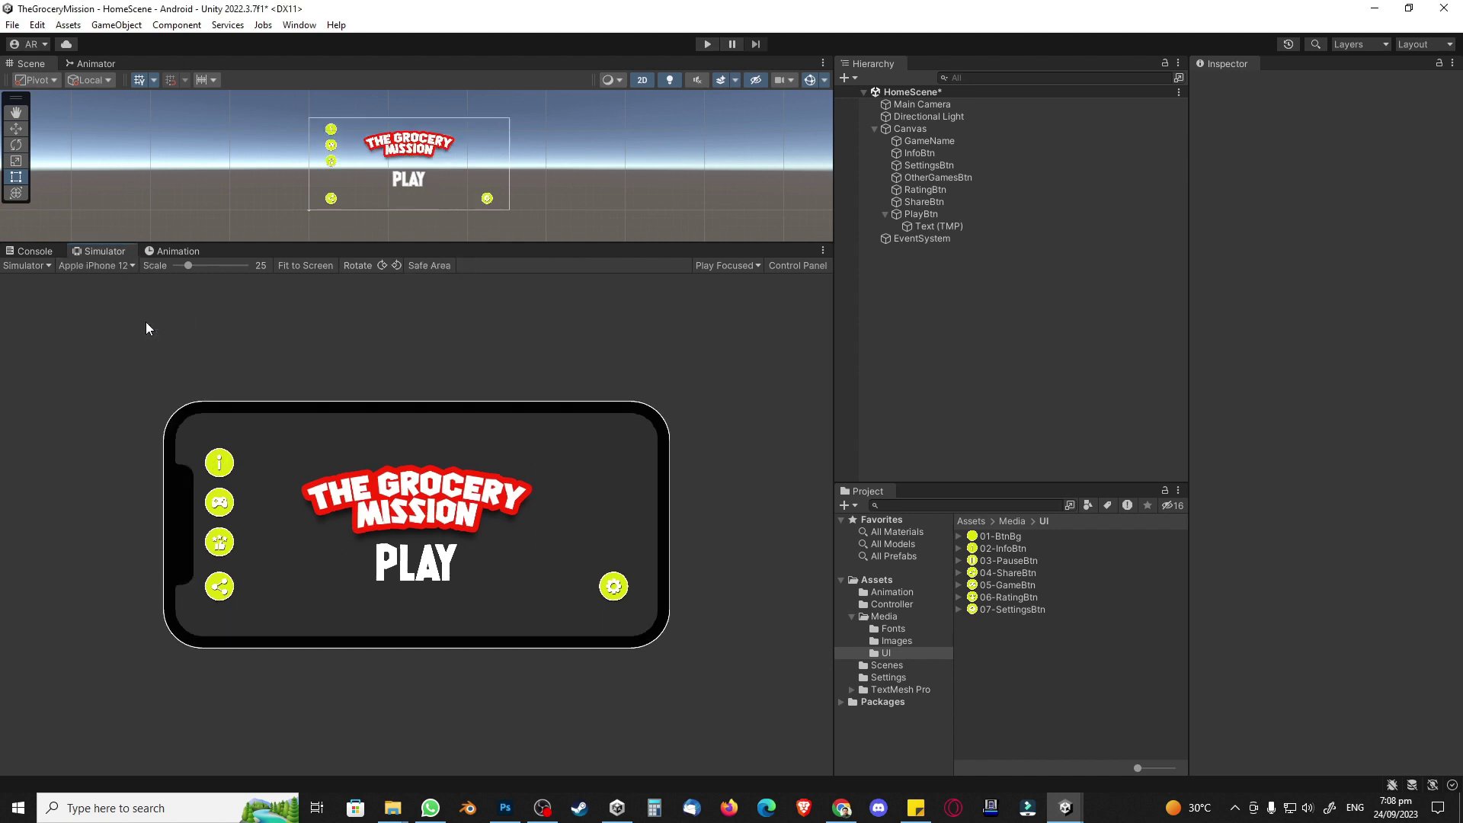